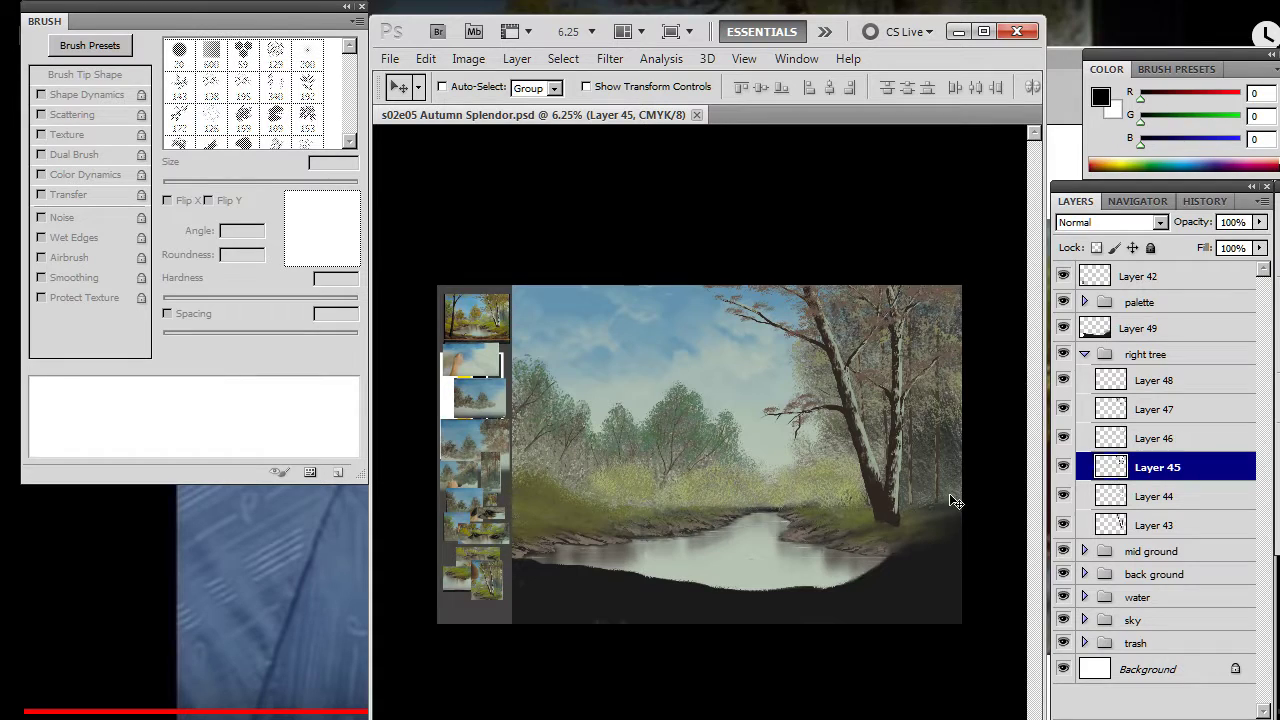
- Select Layer 49 and toggle its visibility off and on to examine the dark foreground shape against the pond
{"action": "left_click", "coordinate": [1062, 330]}
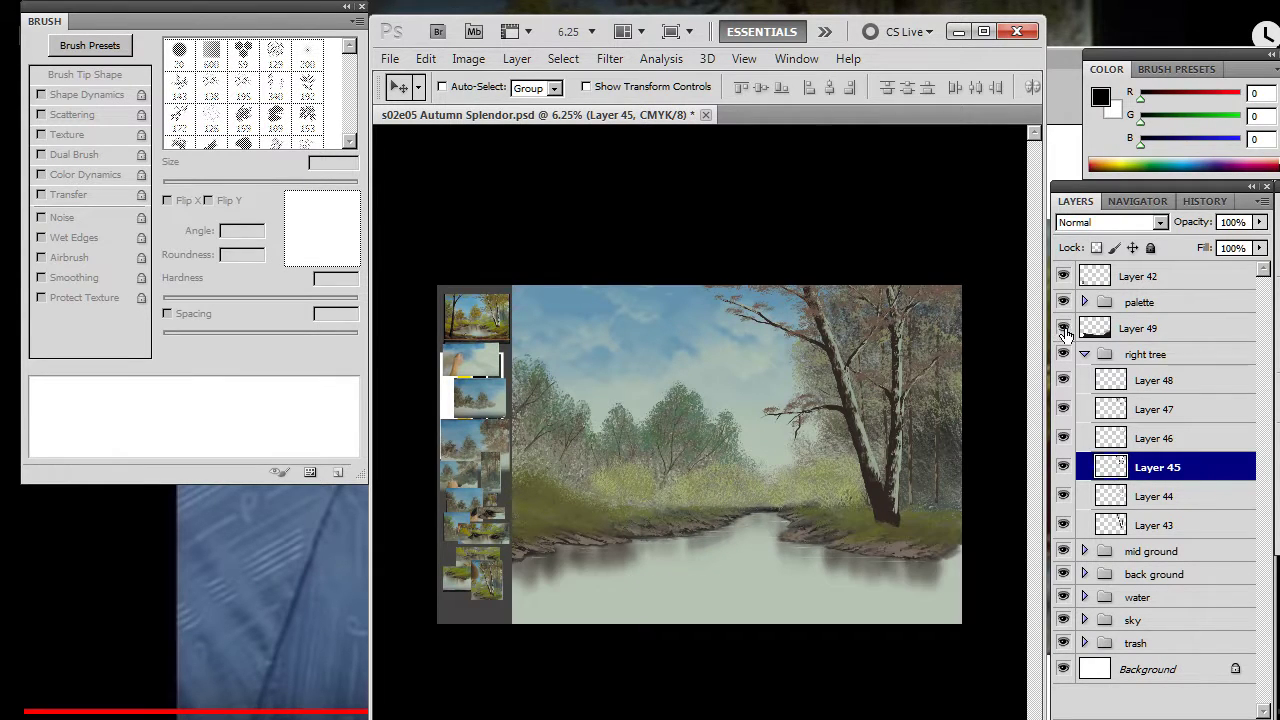
{"action": "left_click", "coordinate": [1062, 330]}
{"action": "left_click", "coordinate": [1163, 328]}
{"action": "left_click", "coordinate": [1062, 330]}
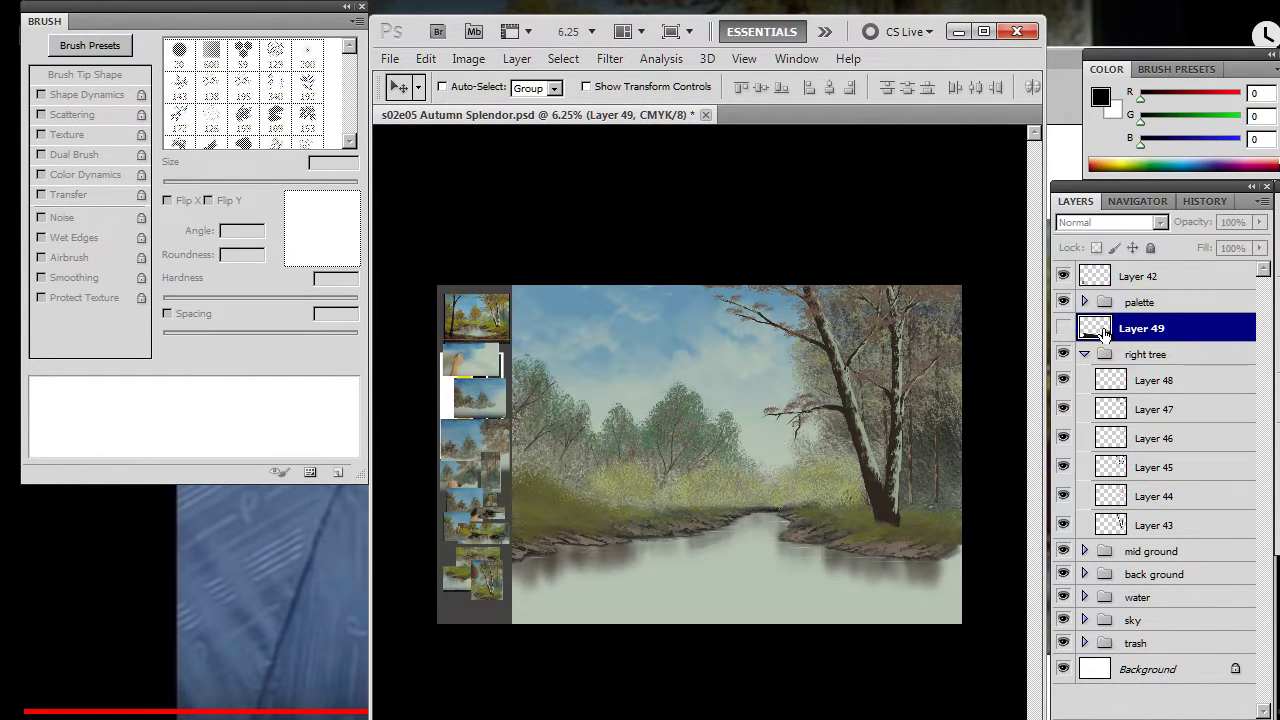
{"action": "left_click", "coordinate": [1063, 330]}
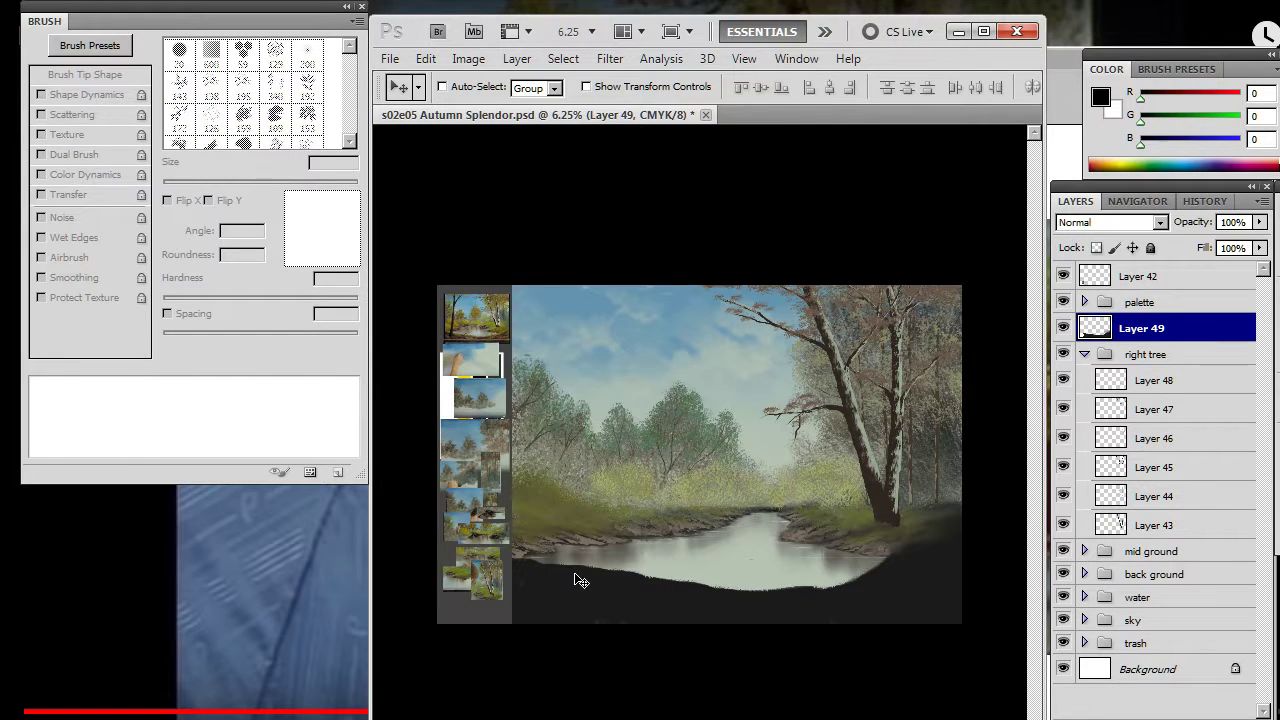
- Place the new reference snip on its own layer above Layer 42, at the foot of the column of reference pictures
{"action": "left_click", "coordinate": [1172, 278]}
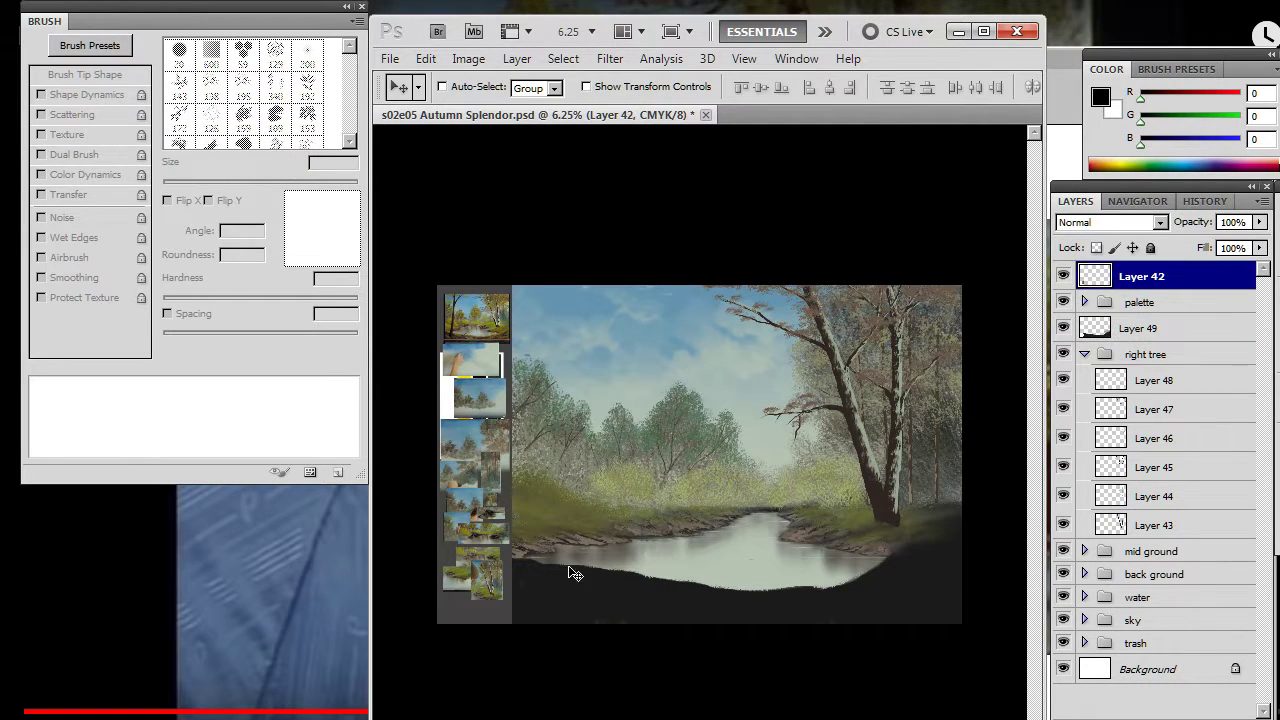
{"action": "key", "text": "ctrl+shift+alt+n"}
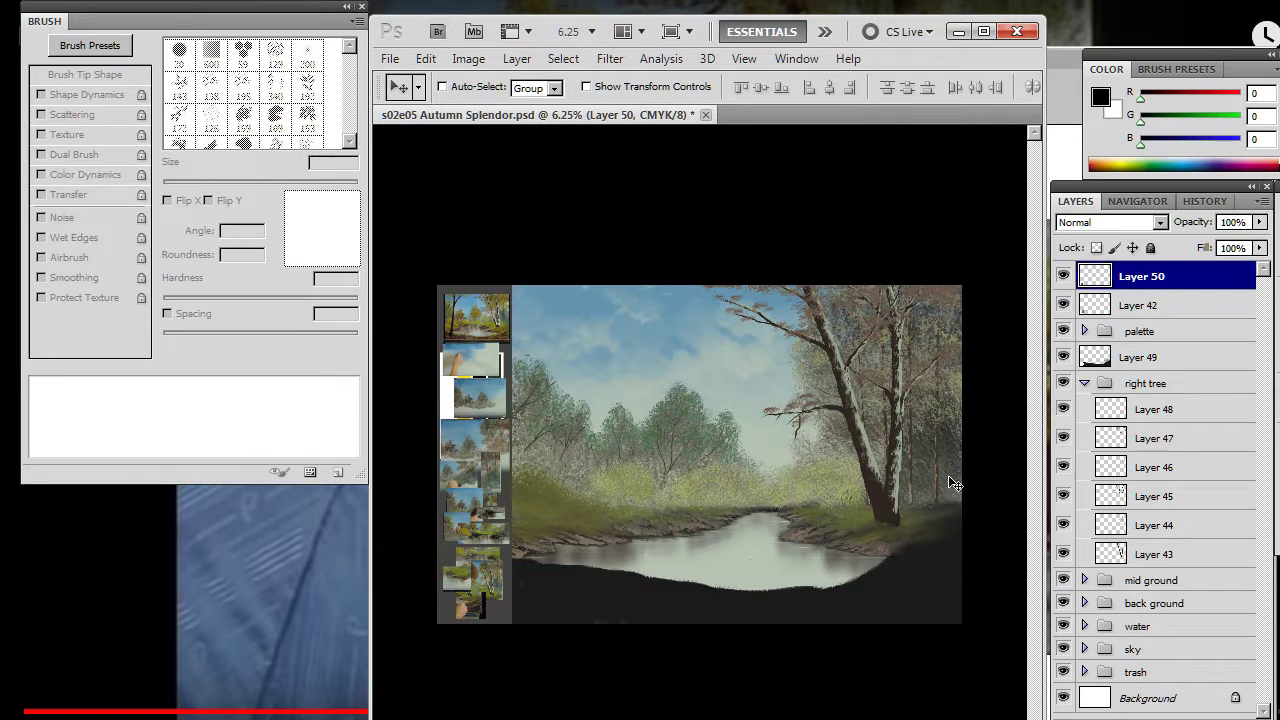
- Erase the ragged top edge of Layer 49's dark foreground along the left part of the shore with a hard 60 px eraser
{"action": "key", "text": "z"}
{"action": "left_click_drag", "start_coordinate": [912, 556], "coordinate": [1002, 563]}
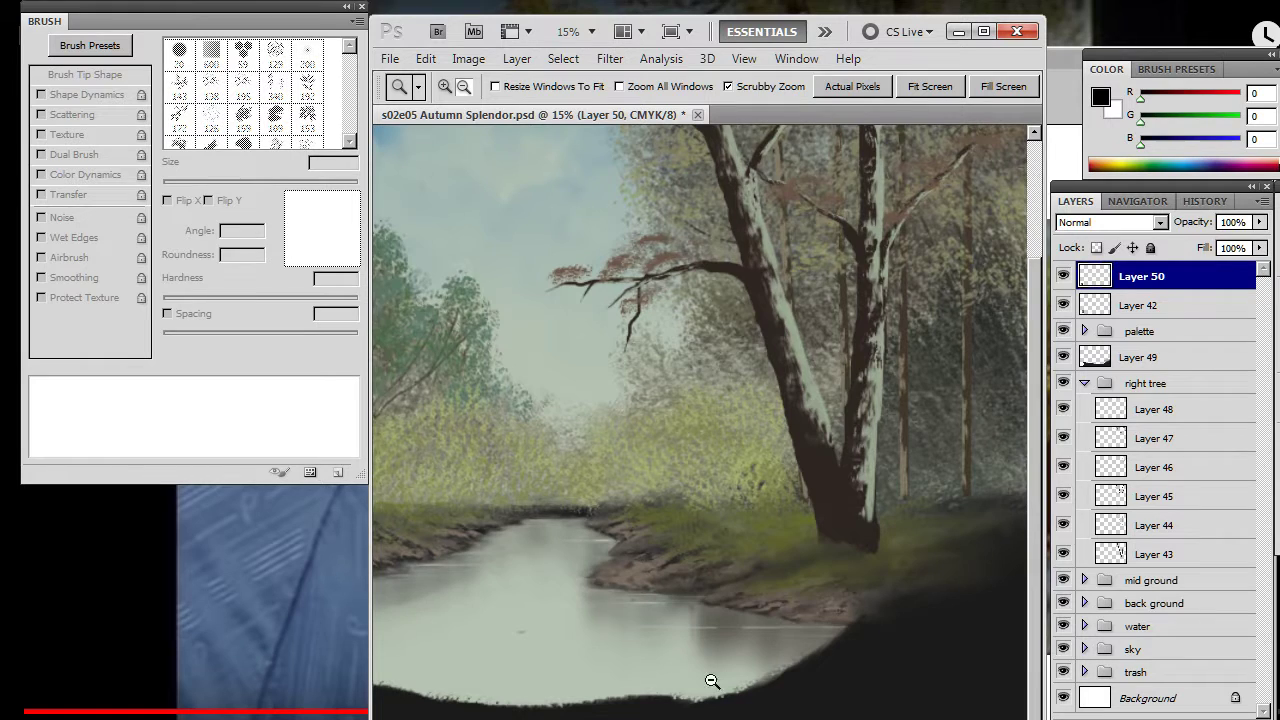
{"action": "left_click_drag", "start_coordinate": [727, 679], "coordinate": [680, 620]}
{"action": "left_click_drag", "start_coordinate": [519, 614], "coordinate": [731, 591]}
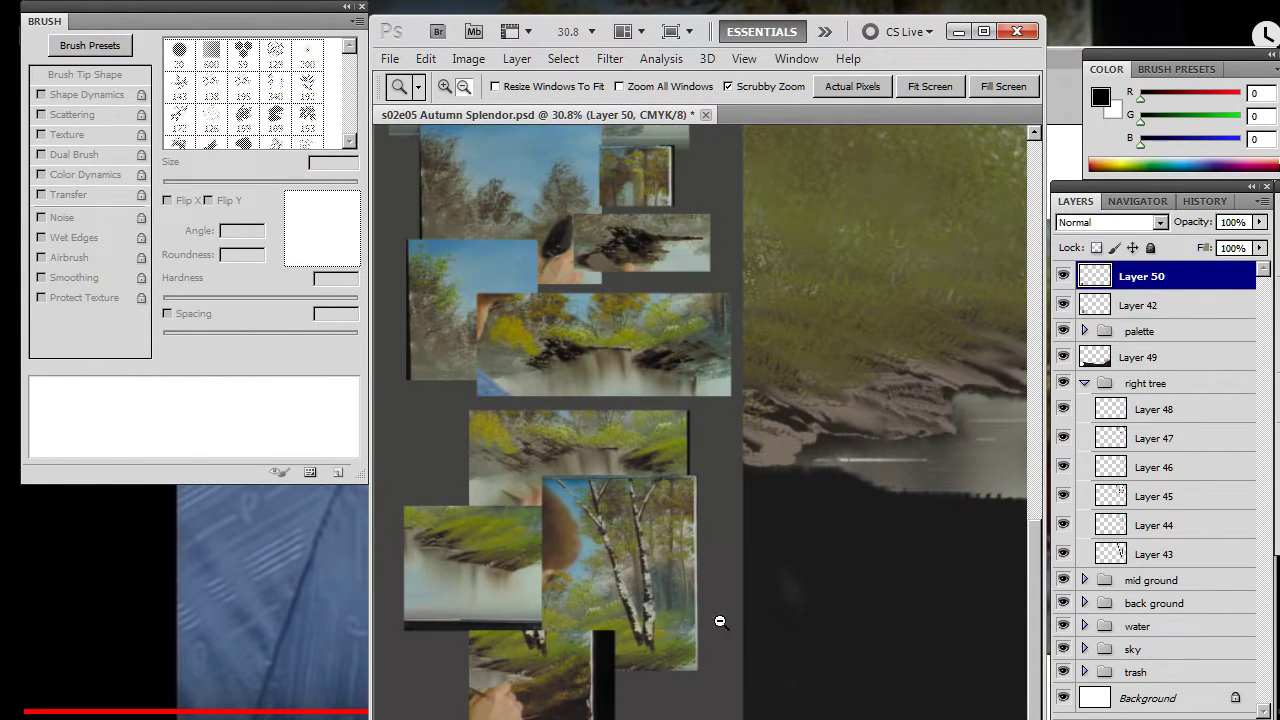
{"action": "left_click_drag", "start_coordinate": [848, 570], "coordinate": [696, 529]}
{"action": "left_click", "coordinate": [1140, 357]}
{"action": "left_click_drag", "start_coordinate": [834, 549], "coordinate": [666, 503]}
{"action": "key", "text": "b"}
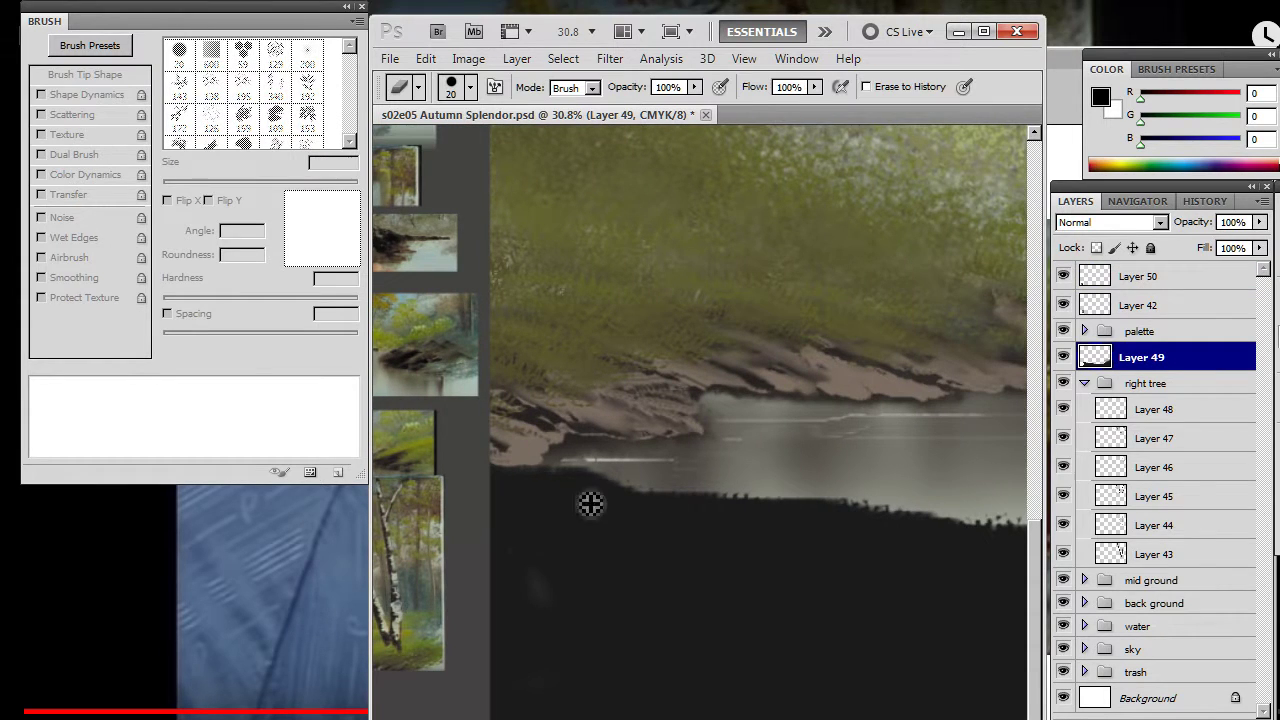
{"action": "key", "text": "bracketright"}
{"action": "key", "text": "bracketright"}
{"action": "key", "text": "bracketright"}
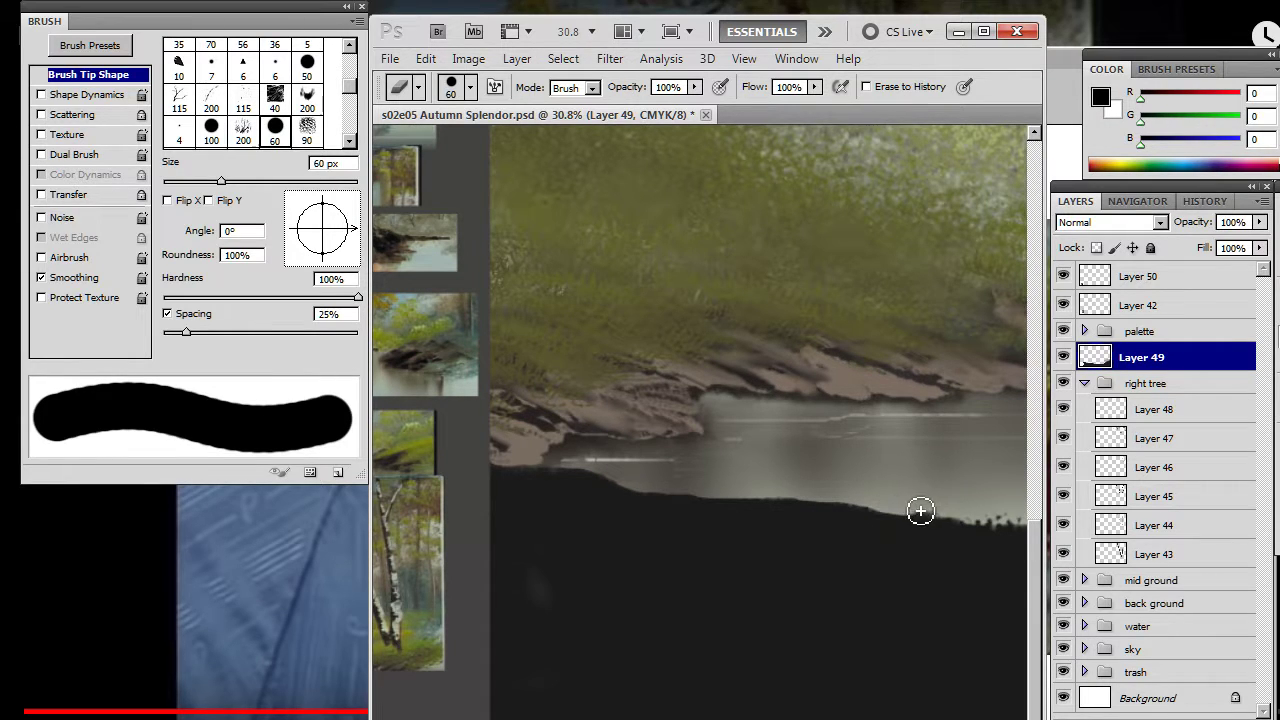
{"action": "left_click_drag", "start_coordinate": [924, 503], "coordinate": [576, 462]}
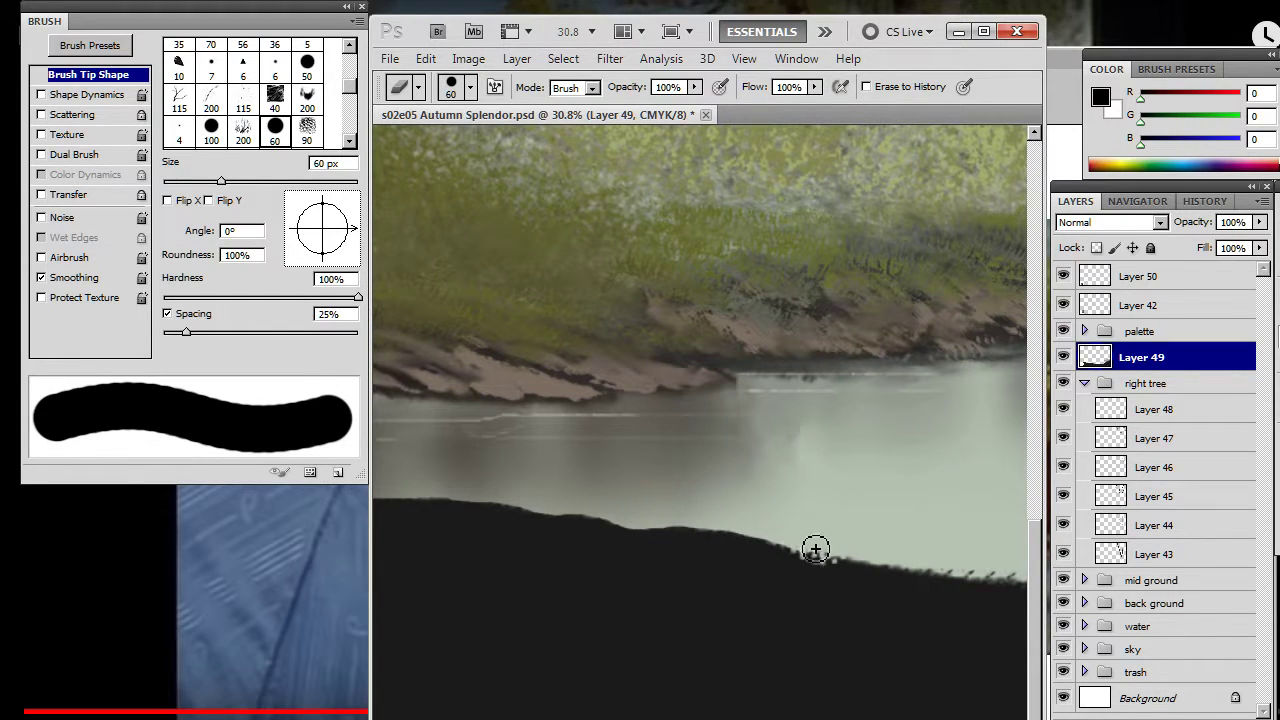
{"action": "mouse_move", "coordinate": [803, 543]}
{"action": "left_mouse_down"}
{"action": "mouse_move", "coordinate": [858, 564]}
{"action": "mouse_move", "coordinate": [1028, 577]}
{"action": "mouse_move", "coordinate": [574, 518]}
{"action": "mouse_move", "coordinate": [585, 578]}
{"action": "left_mouse_up"}
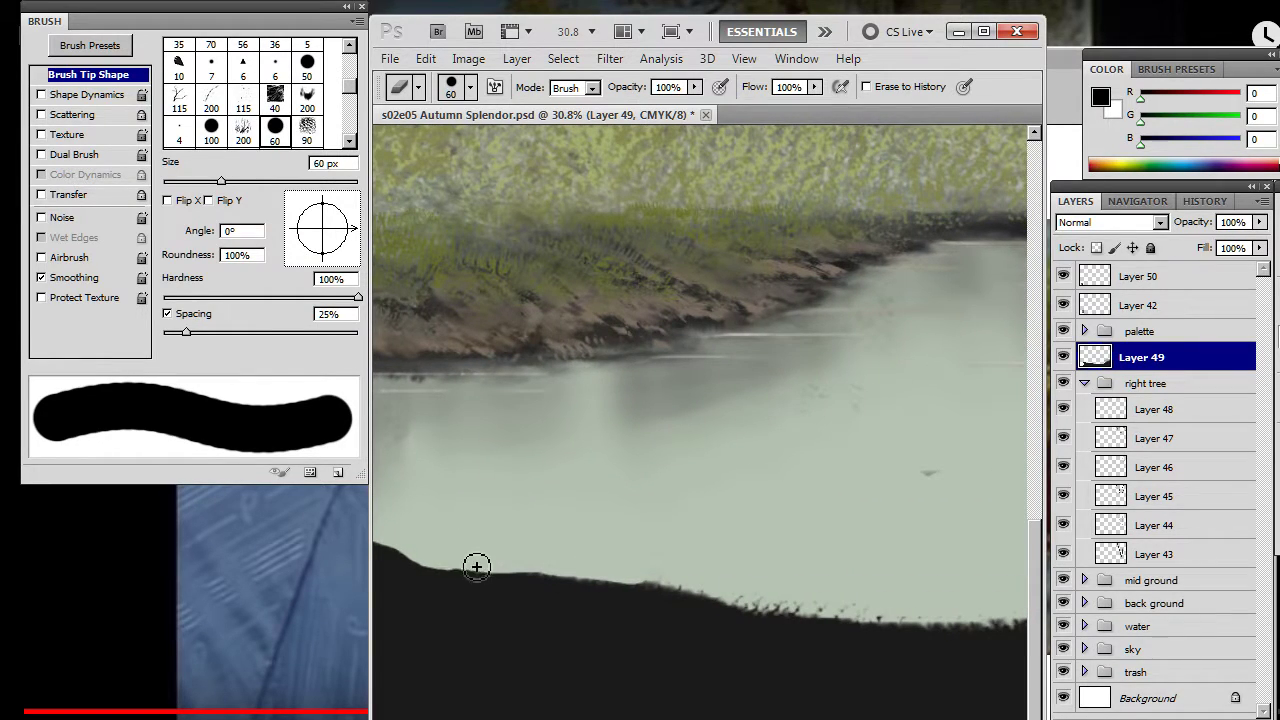
- Smooth the dark foreground's edge along the middle of the pond with the eraser and remove the stray speck in the water
{"action": "left_click_drag", "start_coordinate": [566, 569], "coordinate": [800, 607]}
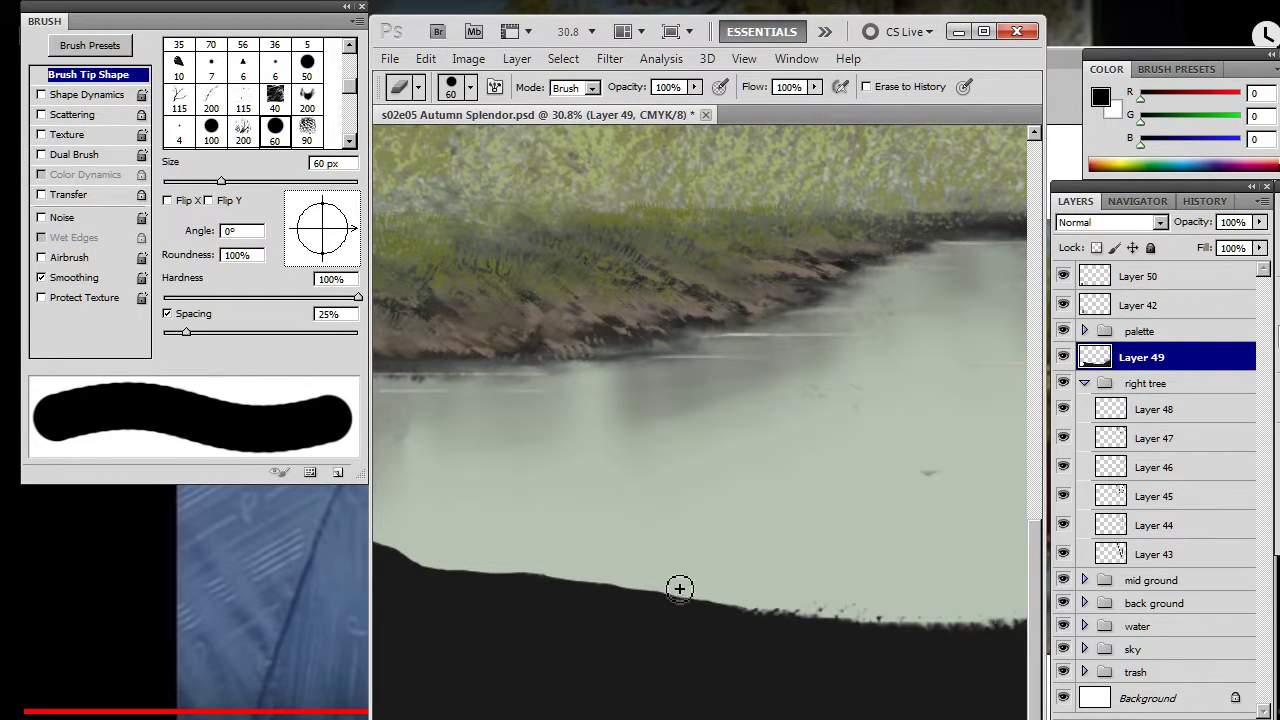
{"action": "mouse_move", "coordinate": [797, 608]}
{"action": "left_mouse_down"}
{"action": "mouse_move", "coordinate": [750, 608]}
{"action": "mouse_move", "coordinate": [985, 609]}
{"action": "left_mouse_up"}
{"action": "scroll", "coordinate": [900, 580], "scroll_direction": "right", "scroll_amount": 5}
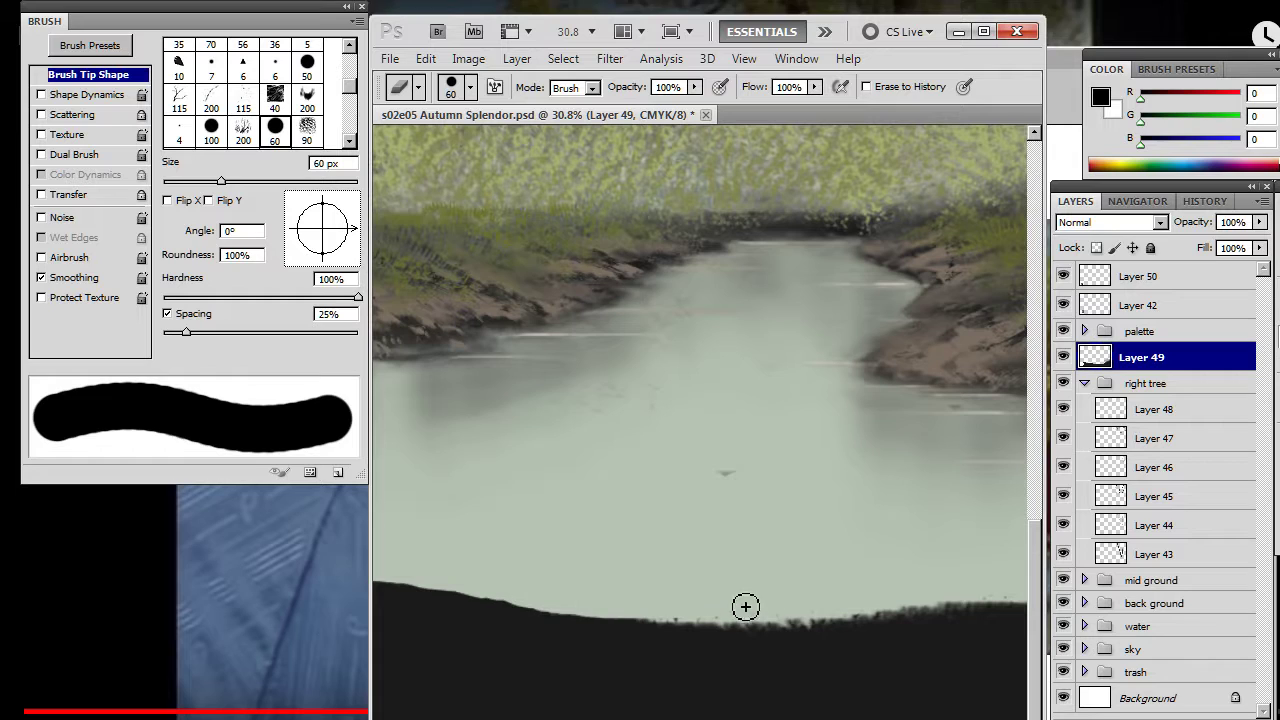
{"action": "left_click", "coordinate": [724, 472]}
{"action": "mouse_move", "coordinate": [769, 600]}
{"action": "left_mouse_down"}
{"action": "mouse_move", "coordinate": [660, 616]}
{"action": "mouse_move", "coordinate": [739, 618]}
{"action": "mouse_move", "coordinate": [709, 620]}
{"action": "left_mouse_up"}
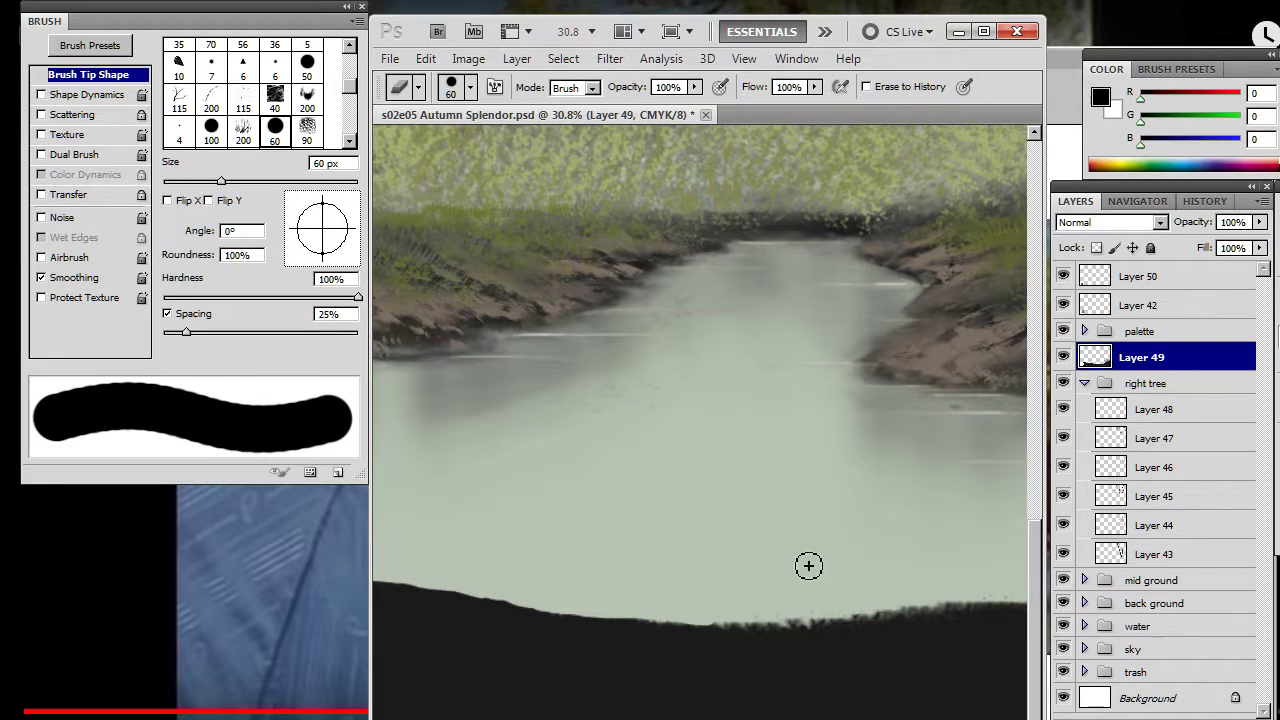
- Erase the rough edge of the dark foreground along the pond's right side, up to the bank below the birch trees
{"action": "mouse_move", "coordinate": [695, 618]}
{"action": "left_mouse_down"}
{"action": "mouse_move", "coordinate": [810, 618]}
{"action": "mouse_move", "coordinate": [705, 624]}
{"action": "mouse_move", "coordinate": [811, 621]}
{"action": "mouse_move", "coordinate": [1021, 592]}
{"action": "left_mouse_up"}
{"action": "mouse_move", "coordinate": [796, 617]}
{"action": "left_mouse_down"}
{"action": "mouse_move", "coordinate": [658, 621]}
{"action": "mouse_move", "coordinate": [712, 619]}
{"action": "mouse_move", "coordinate": [547, 612]}
{"action": "mouse_move", "coordinate": [482, 593]}
{"action": "left_mouse_up"}
{"action": "mouse_move", "coordinate": [811, 560]}
{"action": "left_mouse_down"}
{"action": "mouse_move", "coordinate": [495, 522]}
{"action": "mouse_move", "coordinate": [729, 613]}
{"action": "mouse_move", "coordinate": [644, 602]}
{"action": "mouse_move", "coordinate": [515, 622]}
{"action": "mouse_move", "coordinate": [400, 619]}
{"action": "left_mouse_up"}
{"action": "mouse_move", "coordinate": [749, 610]}
{"action": "left_mouse_down"}
{"action": "mouse_move", "coordinate": [897, 565]}
{"action": "mouse_move", "coordinate": [966, 509]}
{"action": "left_mouse_up"}
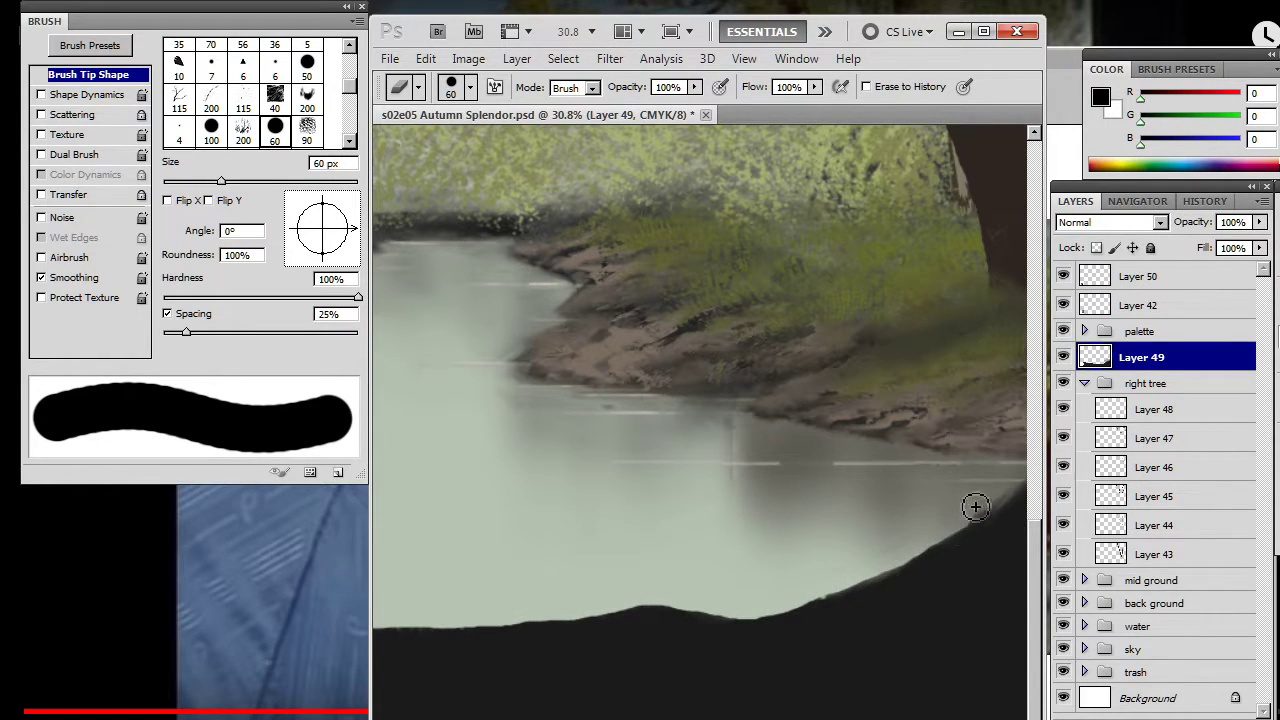
{"action": "mouse_move", "coordinate": [871, 523]}
{"action": "left_mouse_down"}
{"action": "mouse_move", "coordinate": [780, 566]}
{"action": "mouse_move", "coordinate": [832, 525]}
{"action": "mouse_move", "coordinate": [810, 536]}
{"action": "left_mouse_up"}
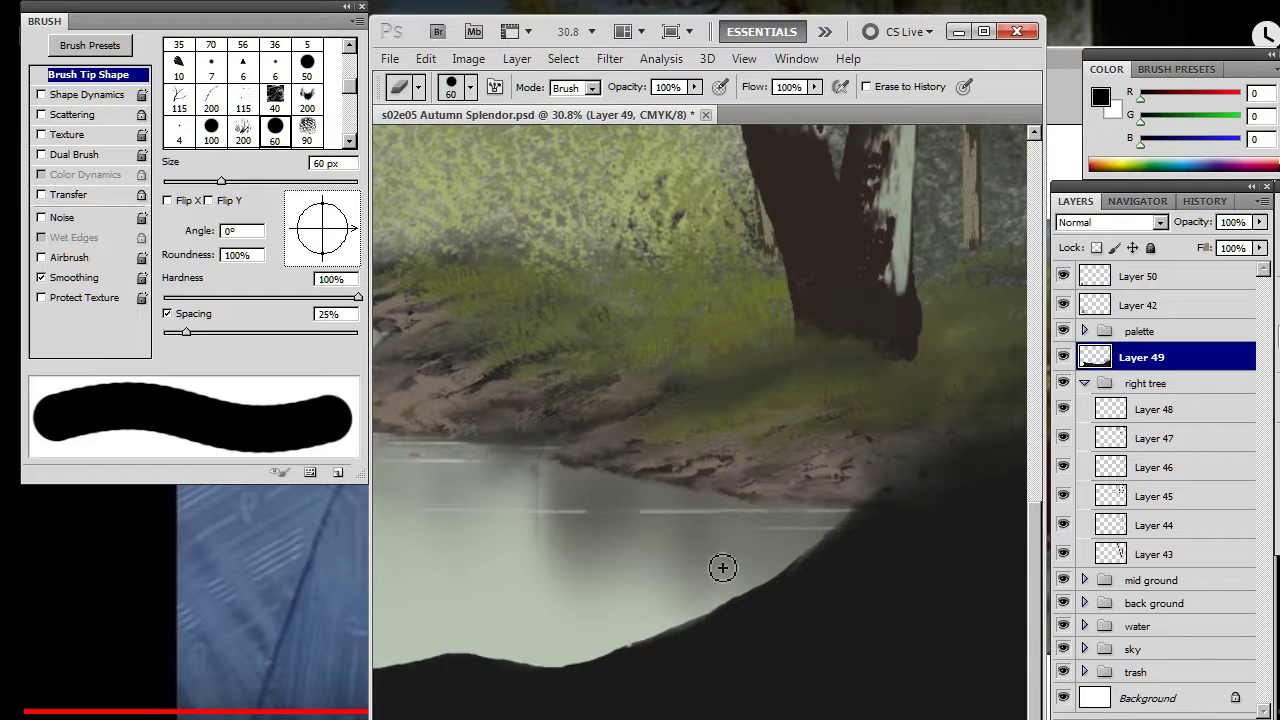
{"action": "left_click_drag", "start_coordinate": [703, 571], "coordinate": [657, 551]}
{"action": "left_click_drag", "start_coordinate": [598, 638], "coordinate": [779, 514]}
{"action": "left_click_drag", "start_coordinate": [779, 514], "coordinate": [676, 544]}
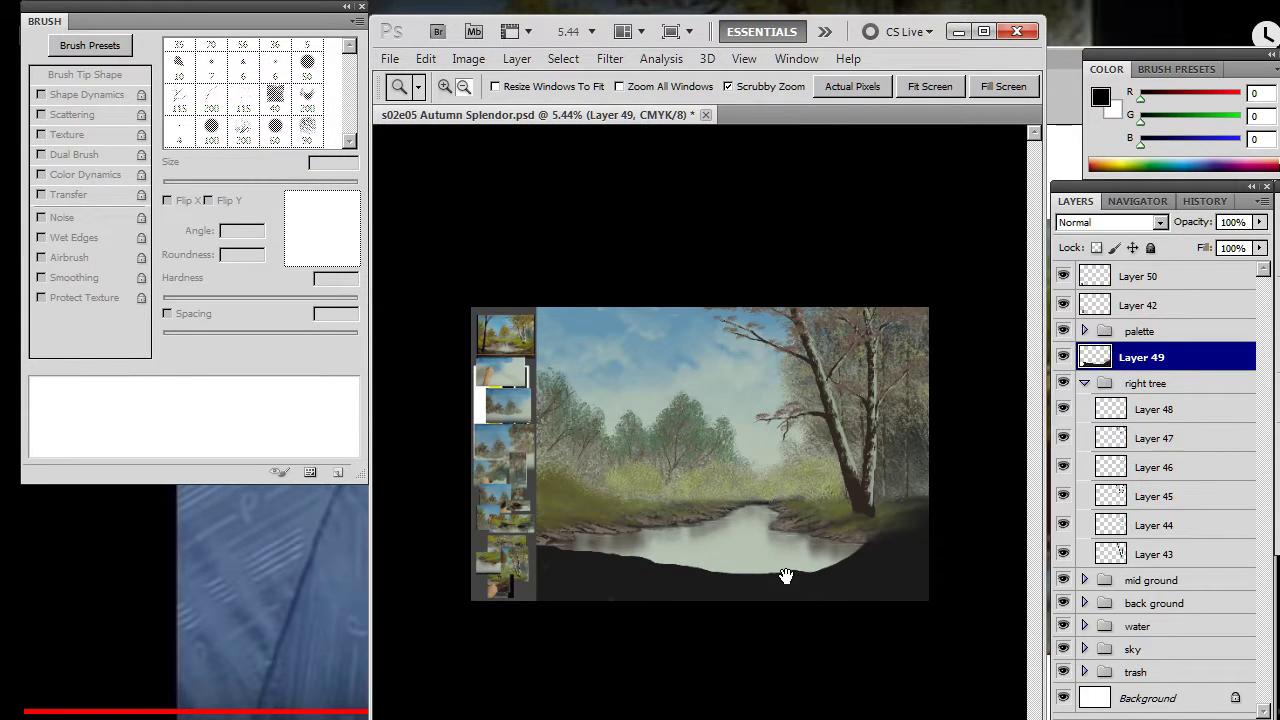
- Collapse the right tree group and add a new empty layer directly above Layer 49
{"action": "key", "text": "alt+Tab"}
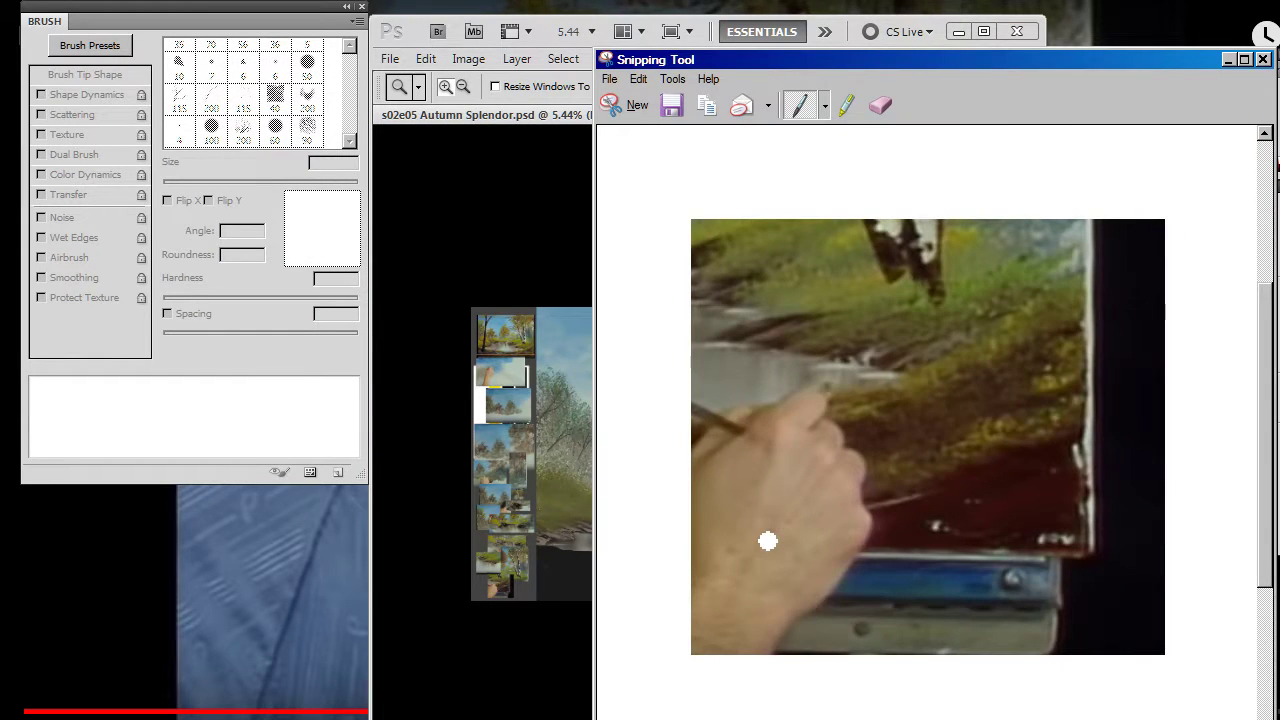
{"action": "key", "text": "alt+Tab"}
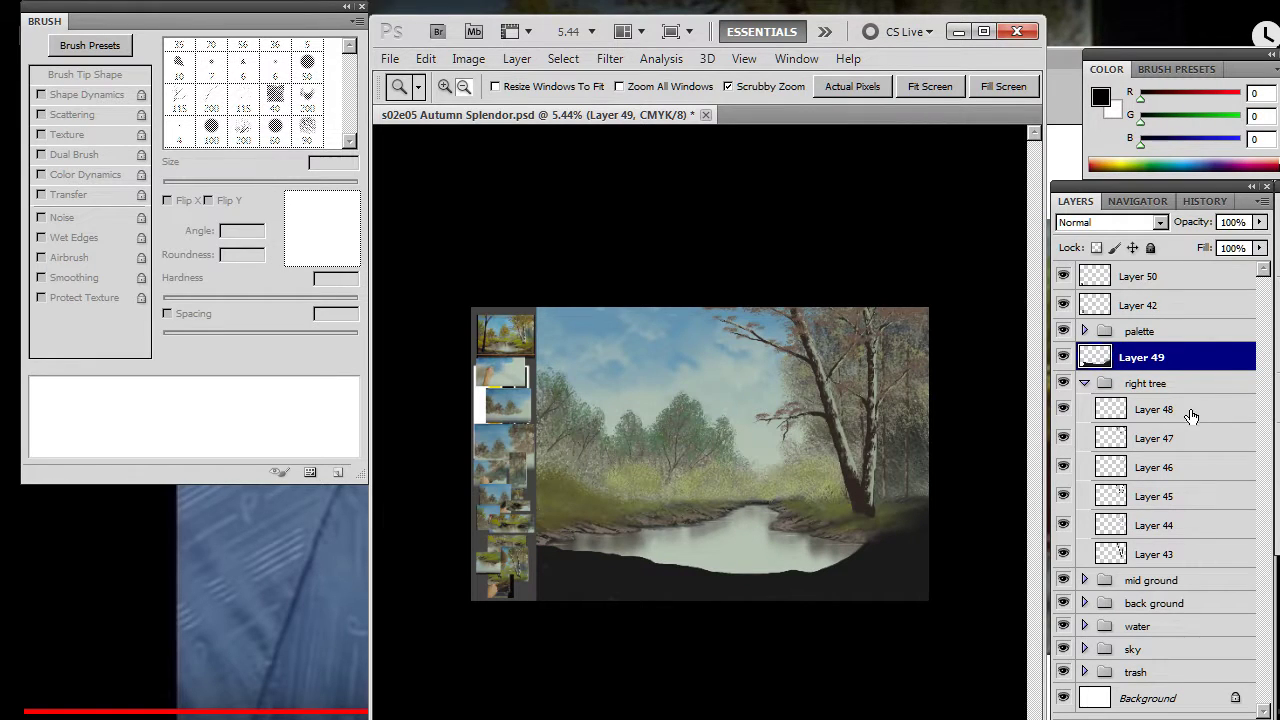
{"action": "left_click", "coordinate": [1084, 384]}
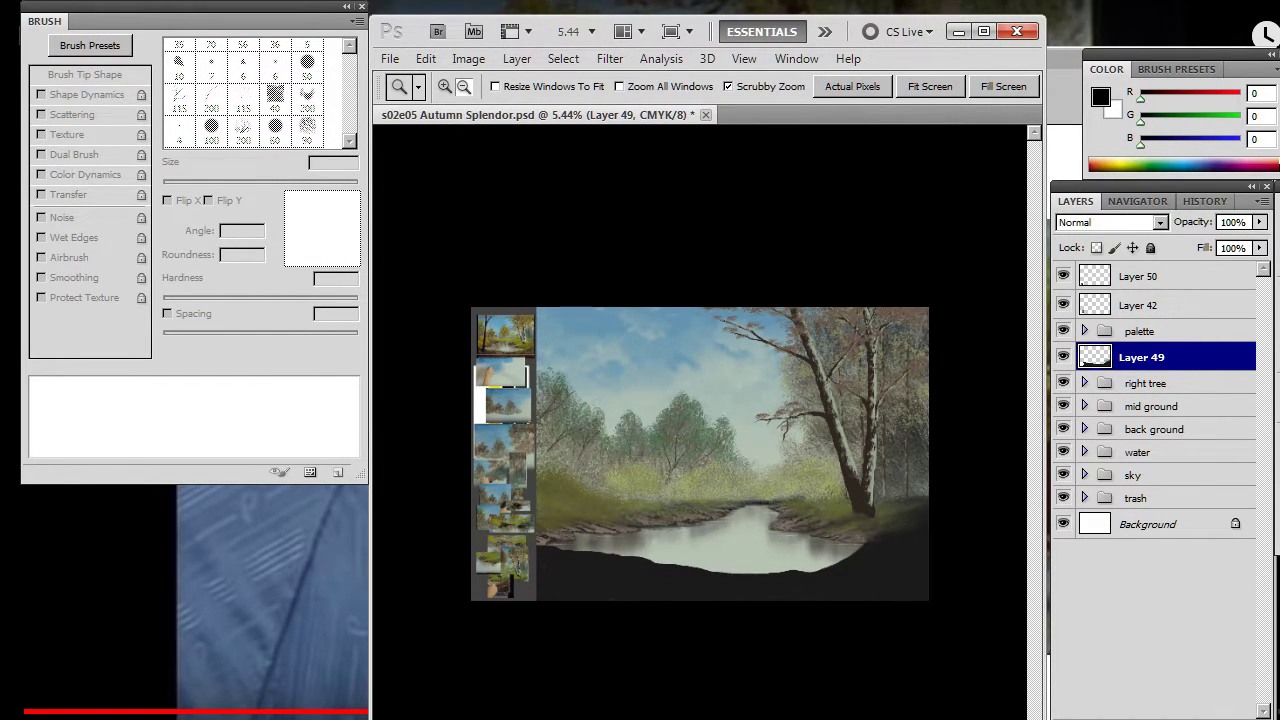
{"action": "key", "text": "ctrl+shift+alt+n"}
- Sample dark brown (RGB 63, 52, 42) and olive (RGB 131, 115, 60) from the grassy bank in the reference snip as the two painting colours
{"action": "left_click_drag", "start_coordinate": [533, 606], "coordinate": [797, 606]}
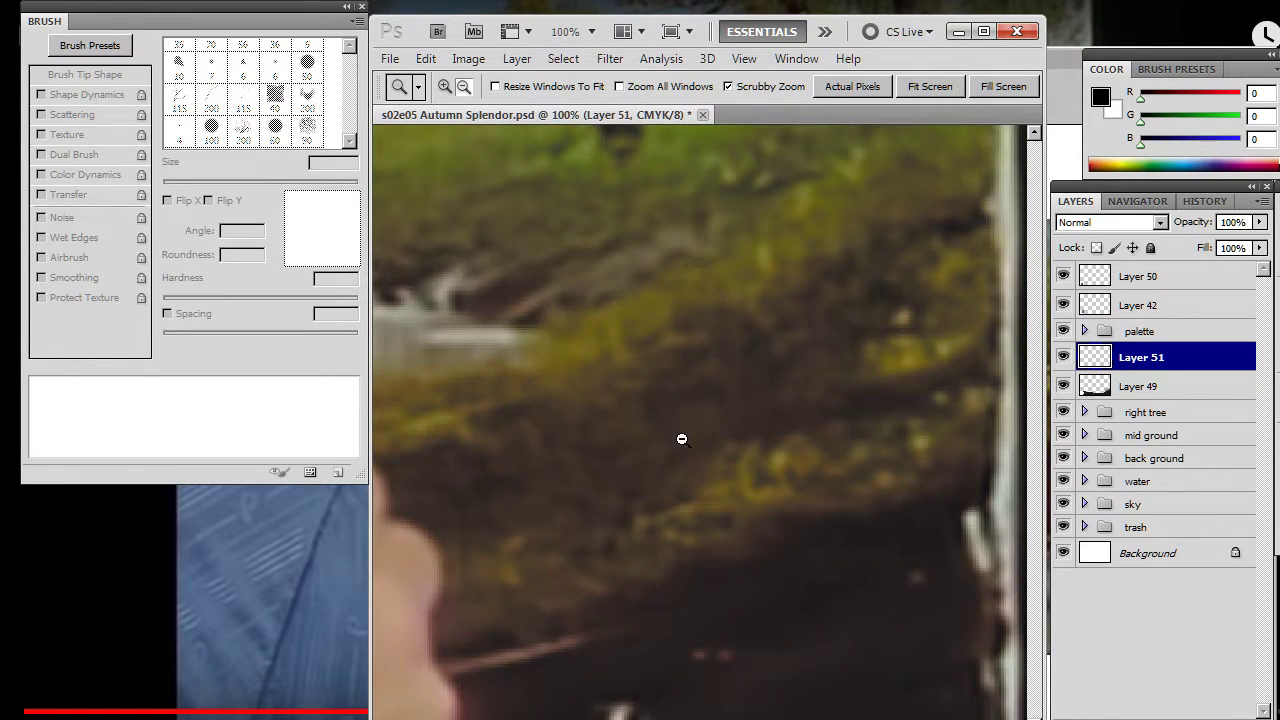
{"action": "key", "text": "b"}
{"action": "left_click", "coordinate": [624, 415], "text": "alt"}
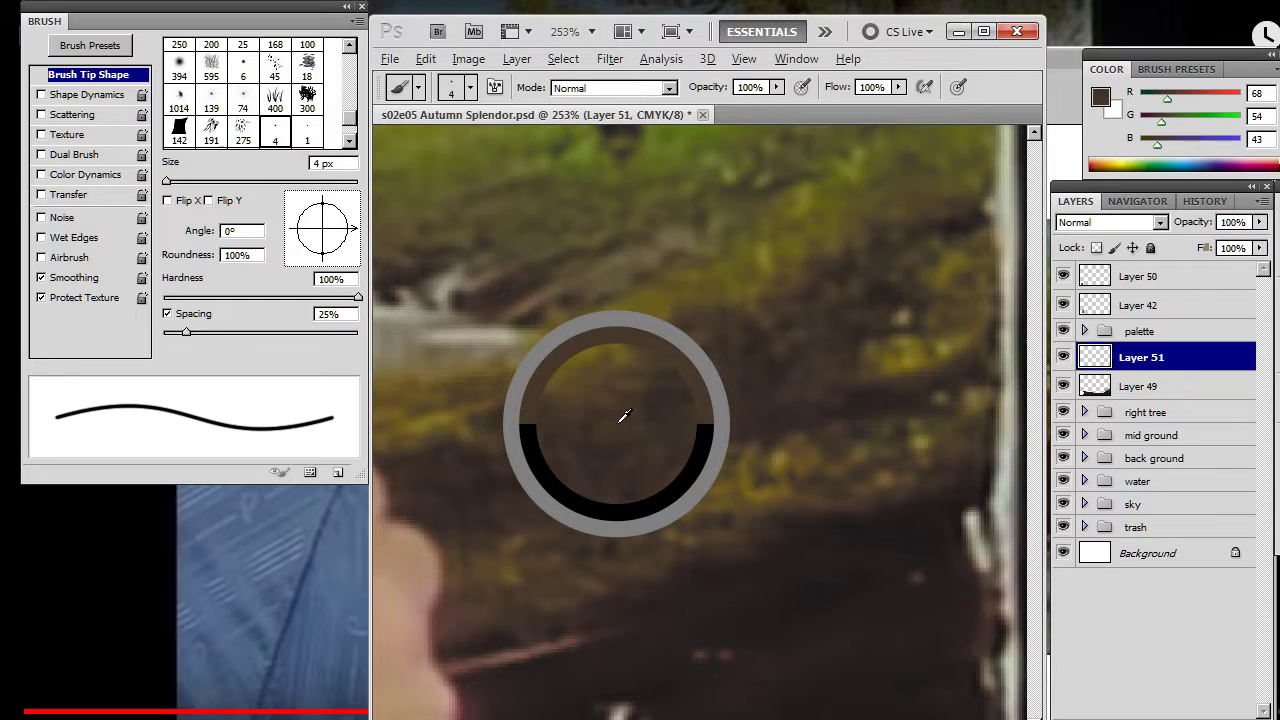
{"action": "left_click", "coordinate": [930, 322], "text": "alt"}
{"action": "left_click_drag", "start_coordinate": [930, 322], "coordinate": [786, 450]}
{"action": "left_click_drag", "start_coordinate": [872, 460], "coordinate": [847, 466]}
{"action": "mouse_move", "coordinate": [716, 511]}
{"action": "left_mouse_down"}
{"action": "mouse_move", "coordinate": [769, 546]}
{"action": "mouse_move", "coordinate": [711, 480]}
{"action": "left_mouse_up"}
{"action": "left_click_drag", "start_coordinate": [622, 516], "coordinate": [600, 517]}
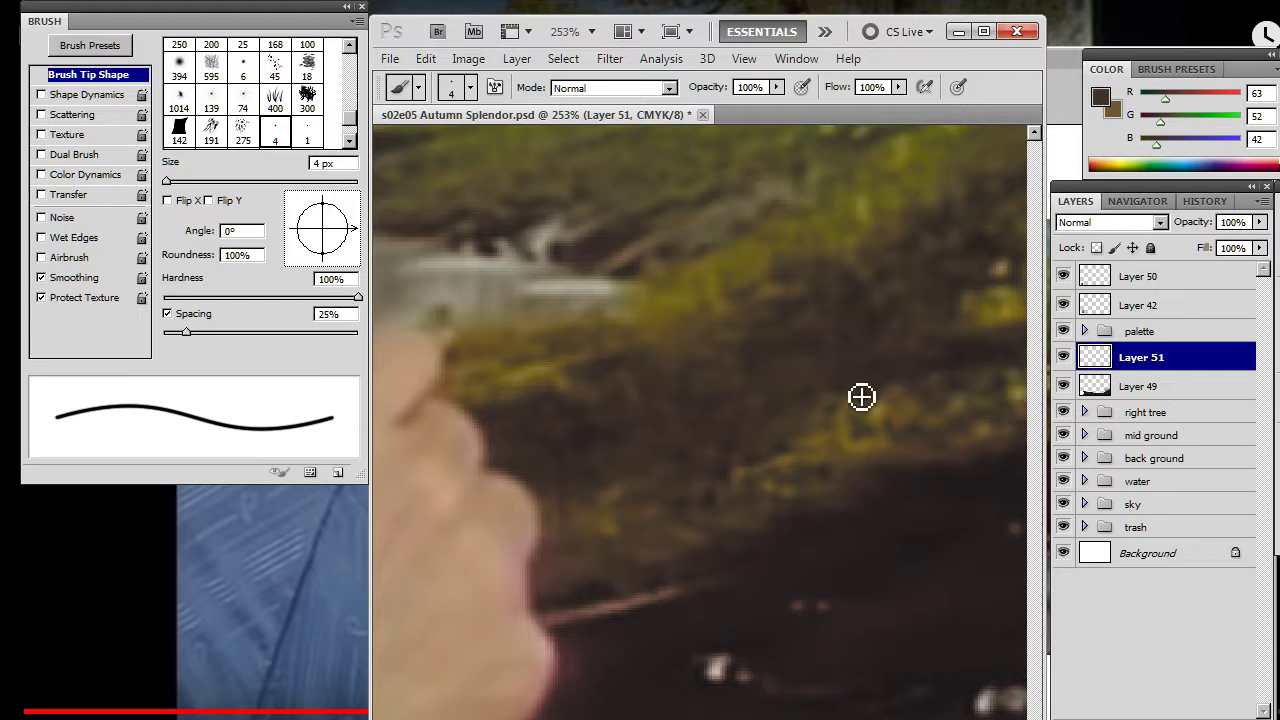
{"action": "left_click_drag", "start_coordinate": [883, 399], "coordinate": [877, 393]}
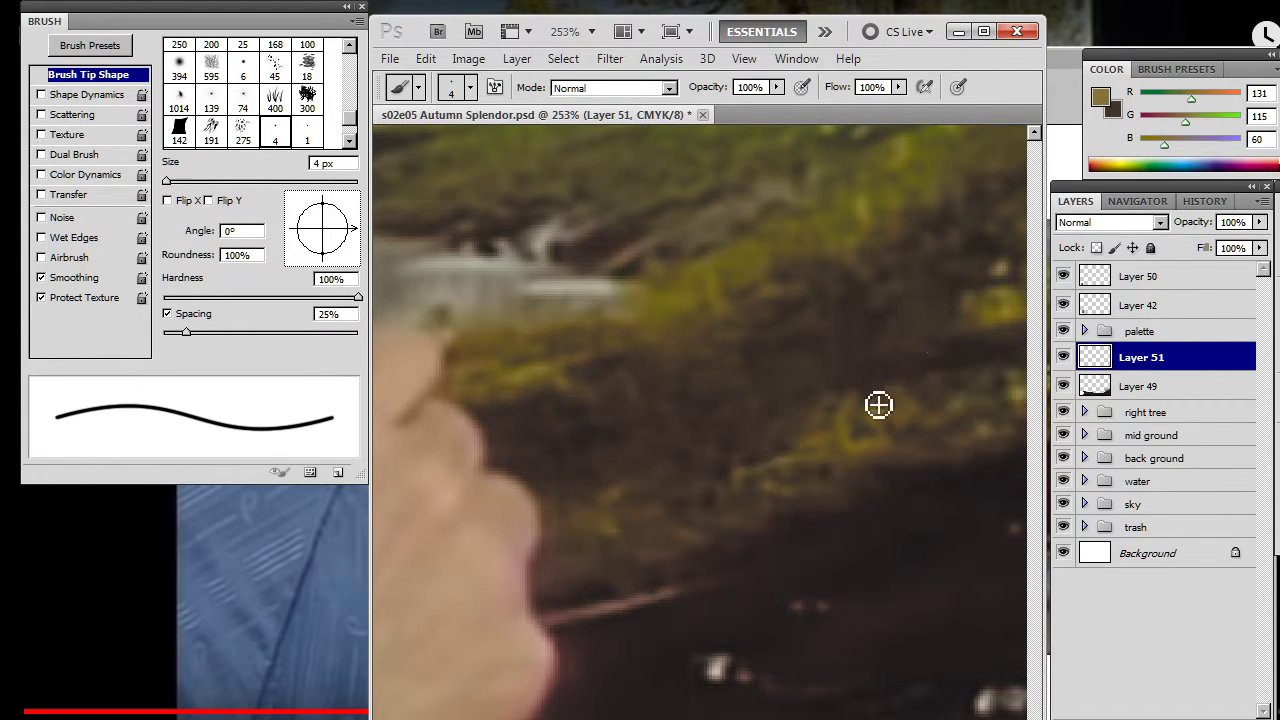
- Switch to the Bob Ross Autumn Splendor video and play it to study how the foreground bank is painted
{"action": "key", "text": "z"}
{"action": "left_click_drag", "start_coordinate": [851, 491], "coordinate": [815, 505]}
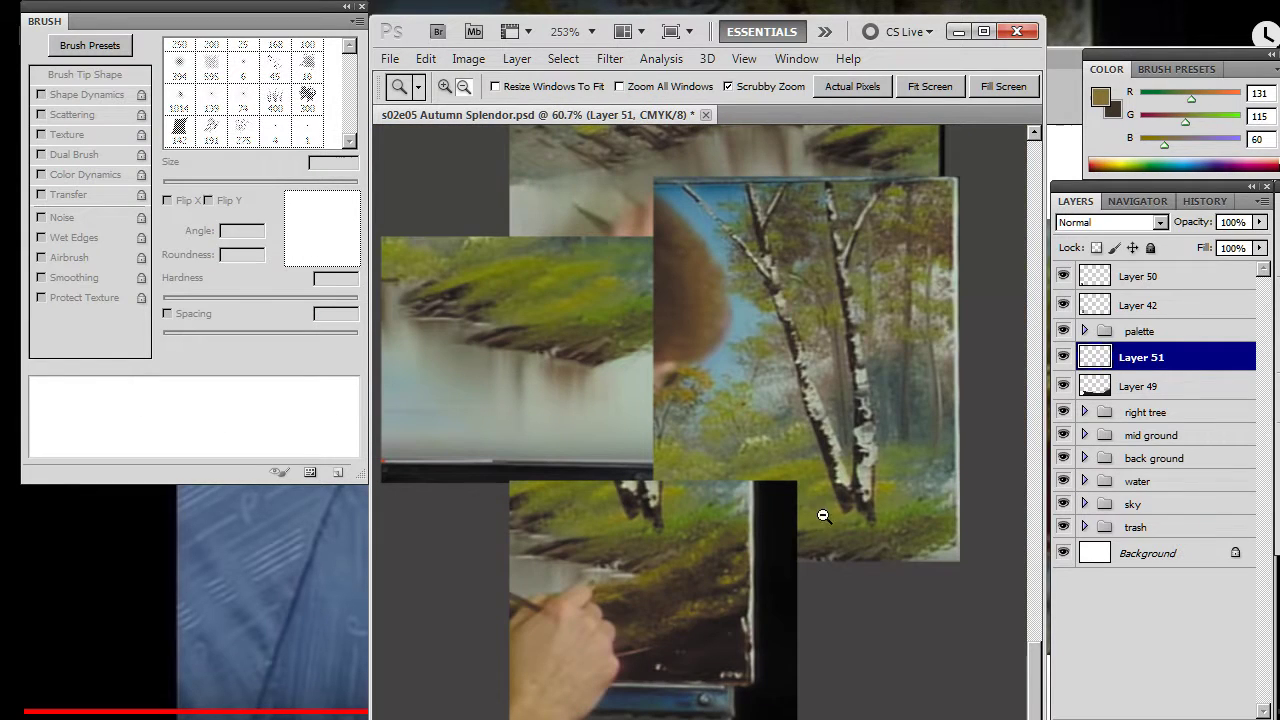
{"action": "left_click_drag", "start_coordinate": [933, 541], "coordinate": [490, 670]}
{"action": "left_click_drag", "start_coordinate": [880, 527], "coordinate": [838, 533]}
{"action": "left_click_drag", "start_coordinate": [980, 300], "coordinate": [628, 518]}
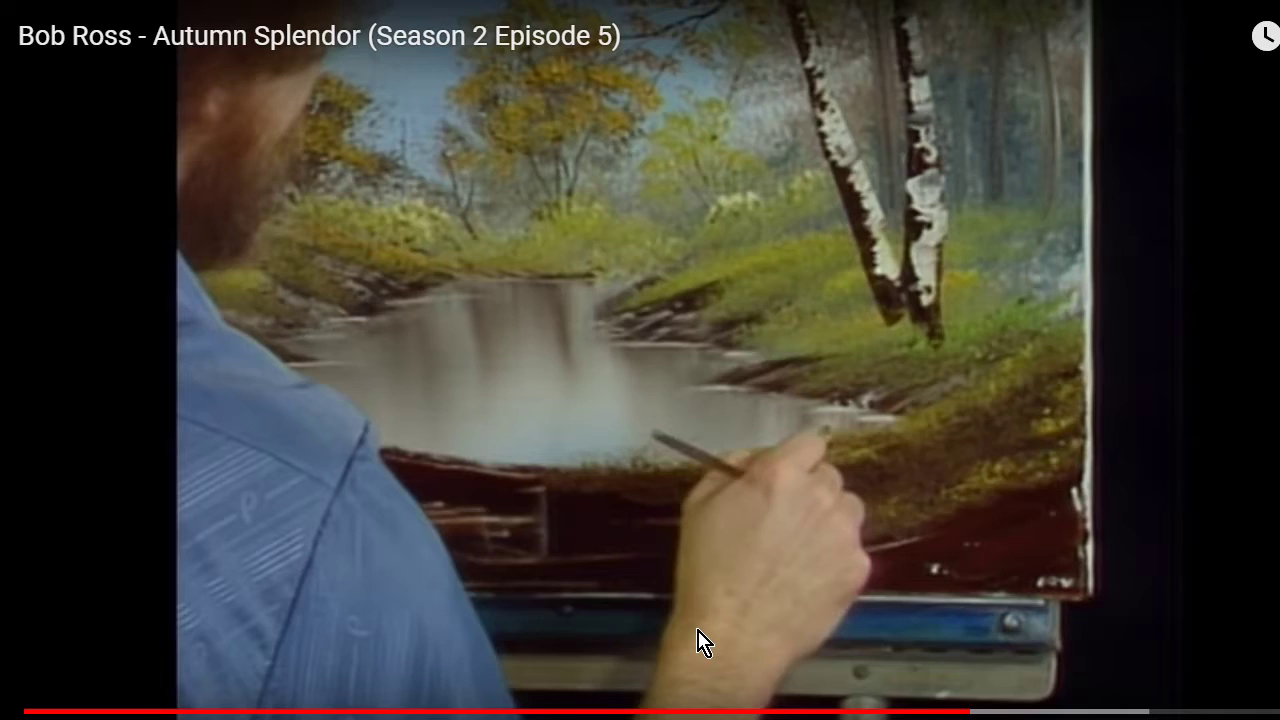
{"action": "left_click", "coordinate": [705, 642]}
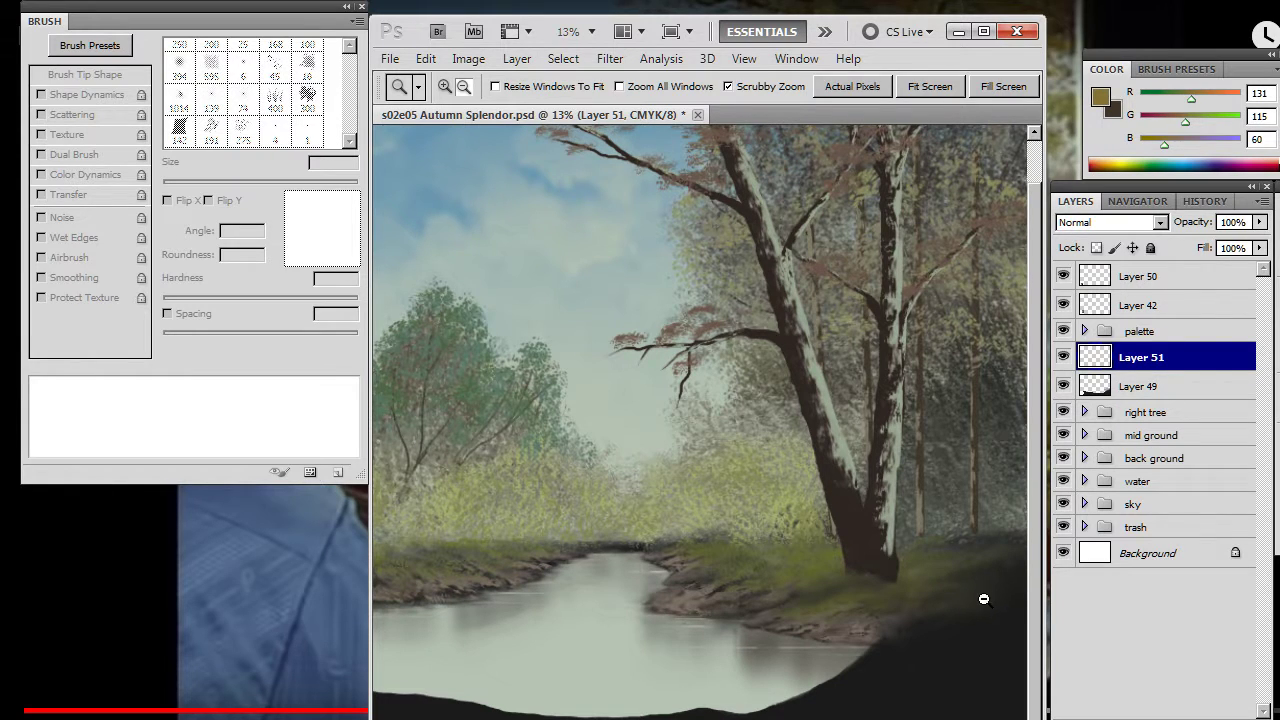
- Set the brush to a hard round 150 px tip and dab an olive spot on Layer 51 over the dark bank right of the trees
{"action": "key", "text": "b"}
{"action": "key", "text": "bracketright"}
{"action": "key", "text": "bracketright"}
{"action": "key", "text": "bracketright"}
{"action": "key", "text": "bracketright"}
{"action": "key", "text": "bracketright"}
{"action": "key", "text": "bracketright"}
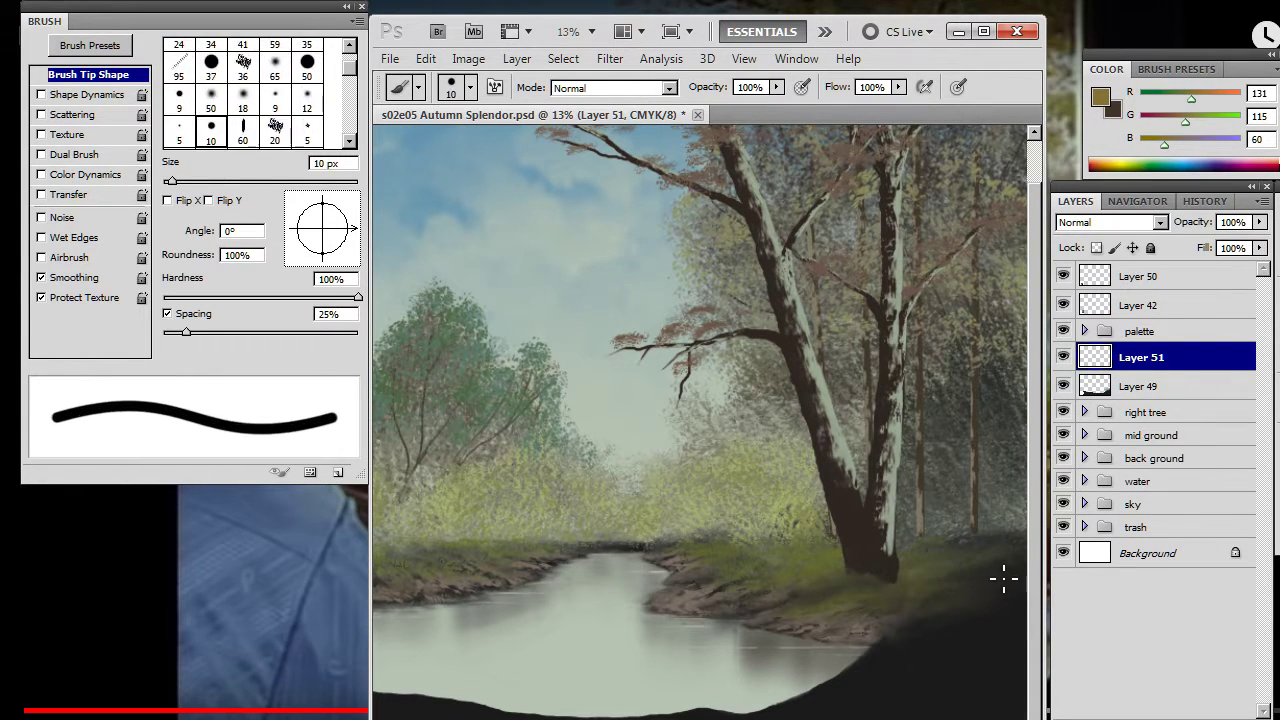
{"action": "key", "text": "v"}
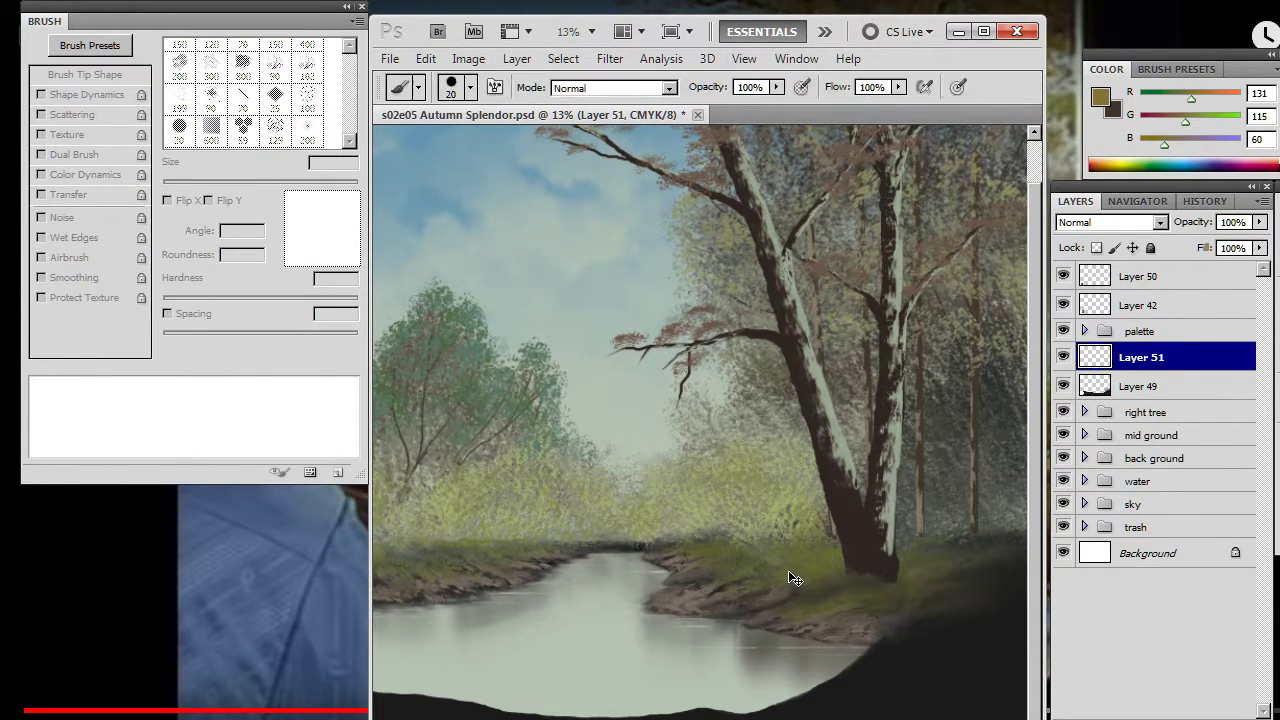
{"action": "key", "text": "b"}
{"action": "right_click", "coordinate": [795, 576]}
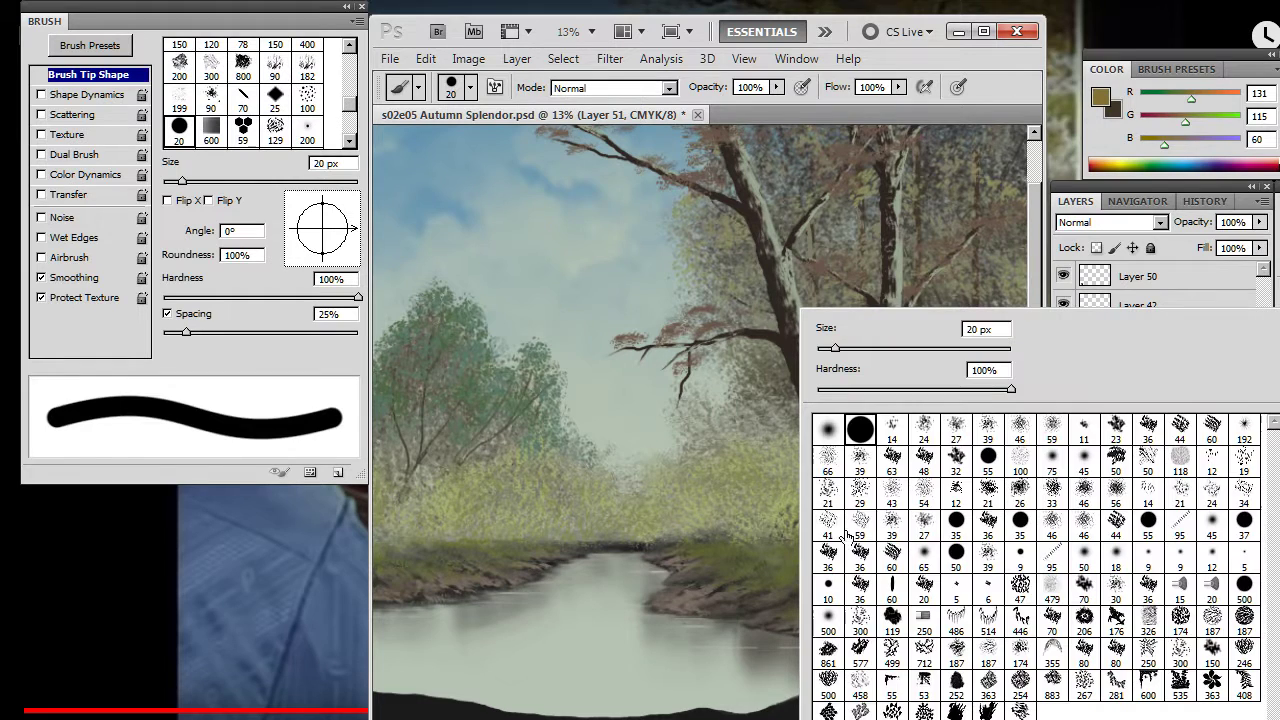
{"action": "left_click", "coordinate": [971, 60]}
{"action": "key", "text": "bracketright"}
{"action": "key", "text": "bracketright"}
{"action": "key", "text": "bracketright"}
{"action": "key", "text": "bracketright"}
{"action": "key", "text": "bracketright"}
{"action": "key", "text": "bracketright"}
{"action": "key", "text": "bracketright"}
{"action": "key", "text": "bracketright"}
{"action": "key", "text": "bracketright"}
{"action": "key", "text": "bracketright"}
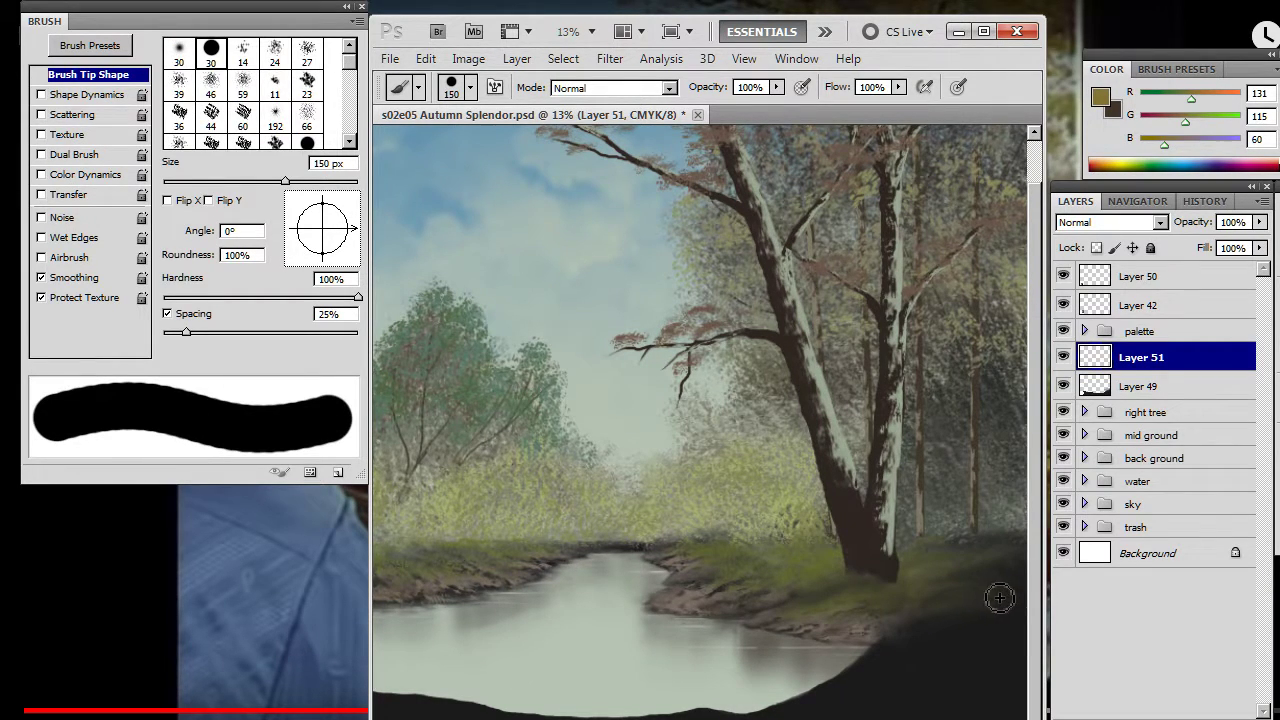
- Swap the painting colours so dark brown is active and add a new layer directly beneath Layer 51
{"action": "key", "text": "x"}
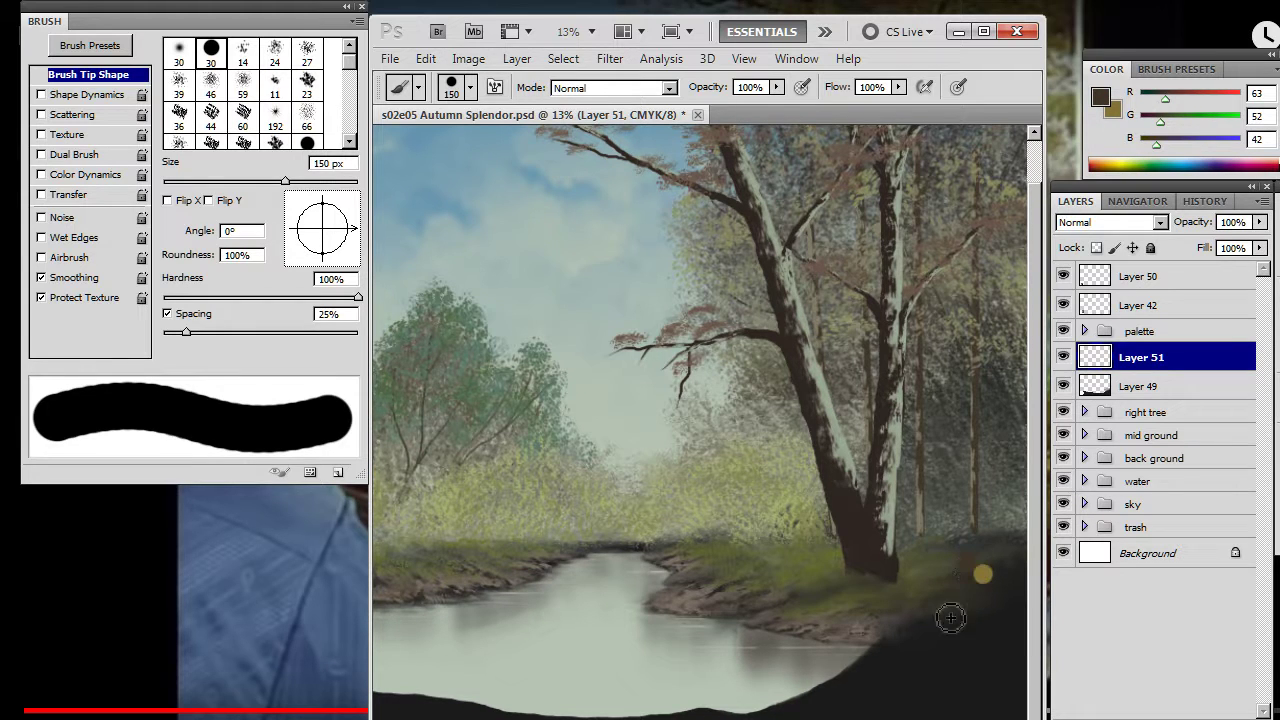
{"action": "key", "text": "space"}
{"action": "left_click", "coordinate": [1220, 718]}
{"action": "left_click_drag", "start_coordinate": [1143, 371], "coordinate": [1143, 388]}
{"action": "key", "text": "space"}
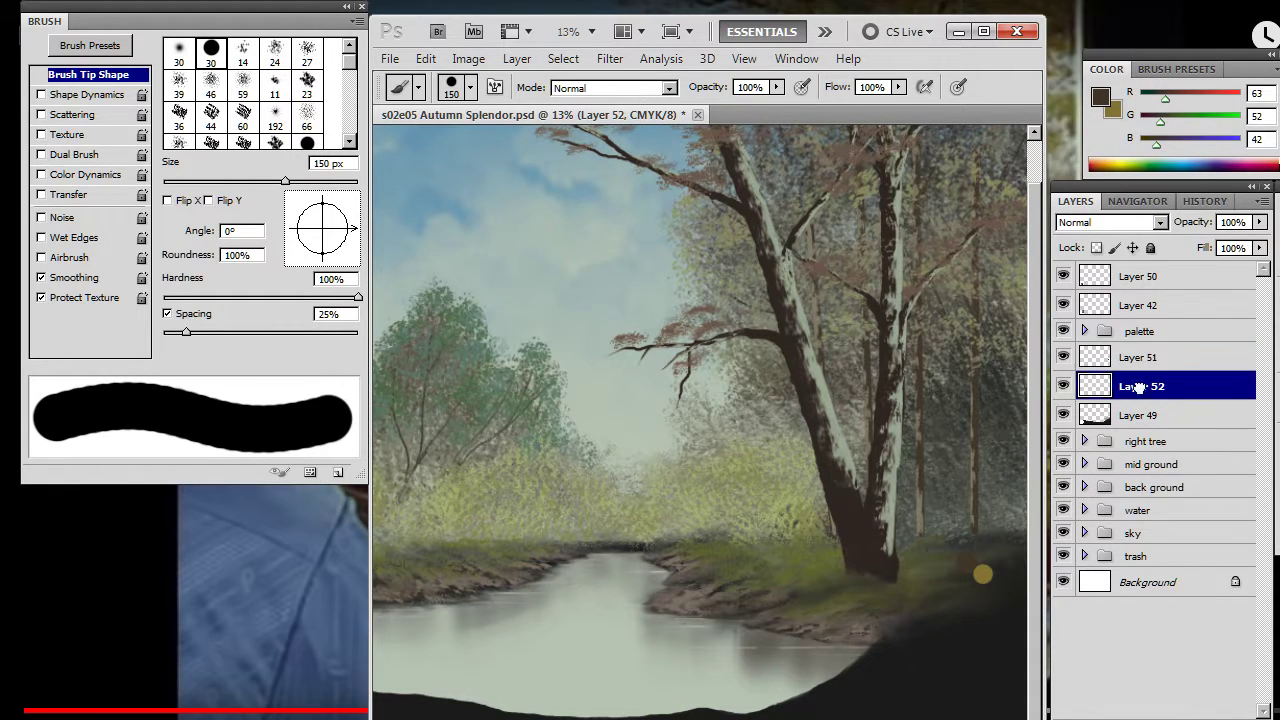
- Return to the Bob Ross video and resume playback to examine the grassy foreground edge in front of the pond
{"action": "left_click_drag", "start_coordinate": [708, 636], "coordinate": [930, 634]}
{"action": "key", "text": "alt+space"}
{"action": "key", "text": "alt+Tab"}
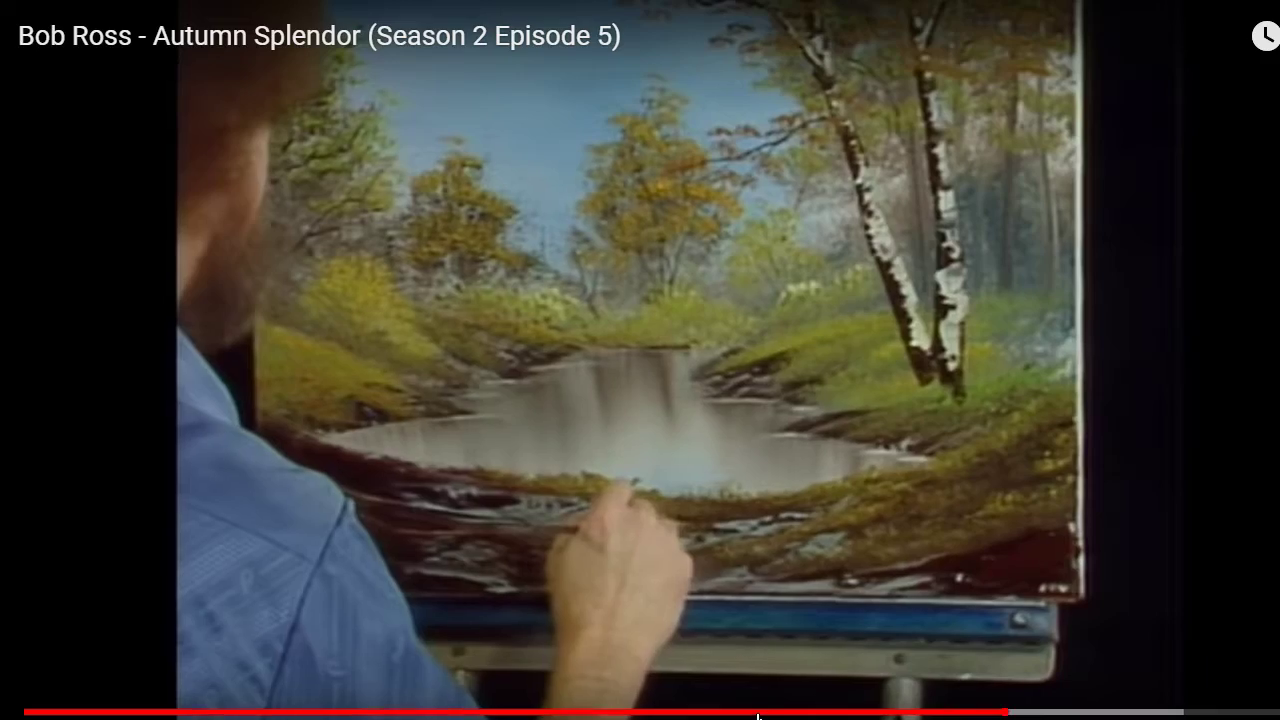
{"action": "left_click", "coordinate": [908, 538]}
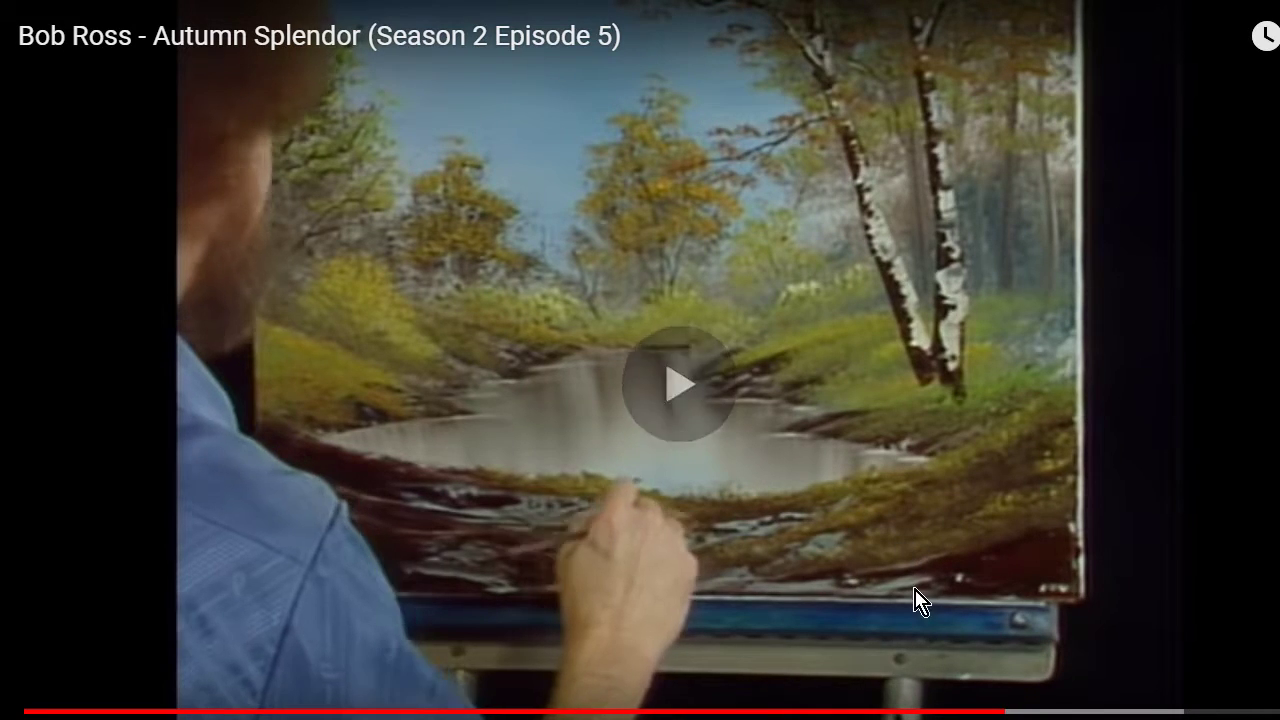
- Play the Bob Ross video until his hand clears the foreground bank, and capture that area with the Snipping Tool
{"action": "left_click", "coordinate": [986, 540]}
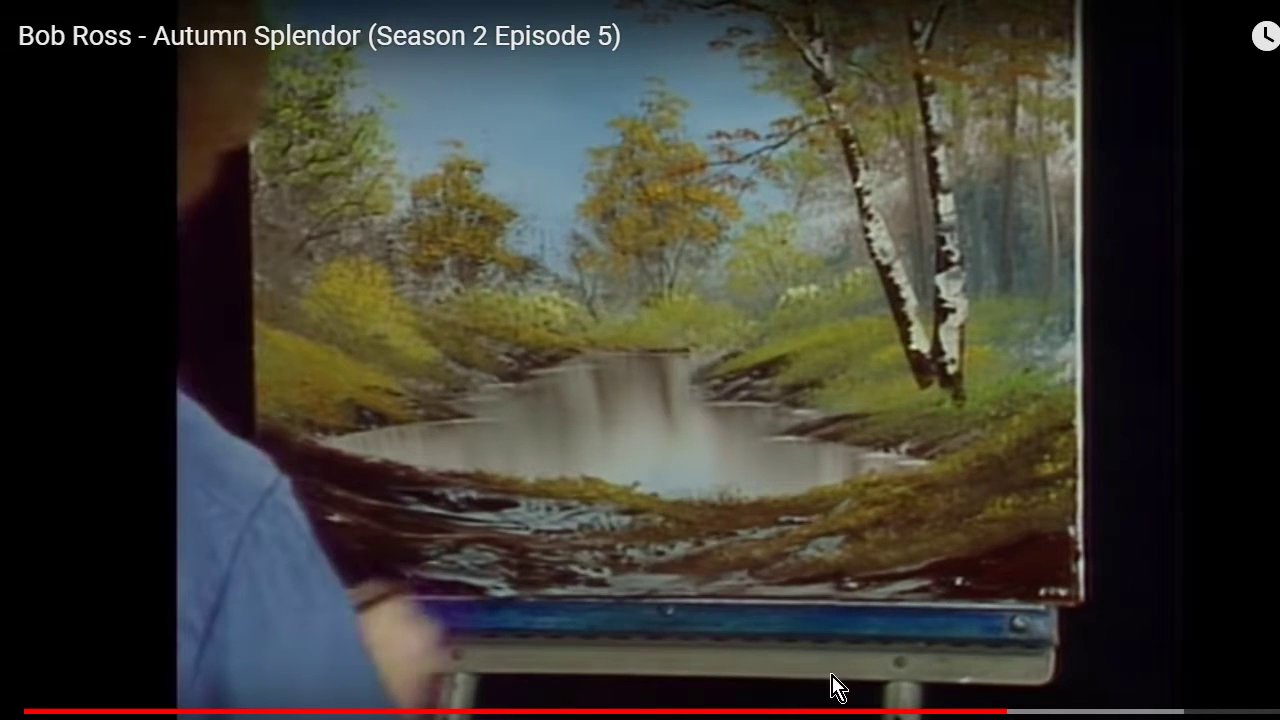
{"action": "key", "text": "alt+Tab"}
{"action": "key", "text": "alt+Tab"}
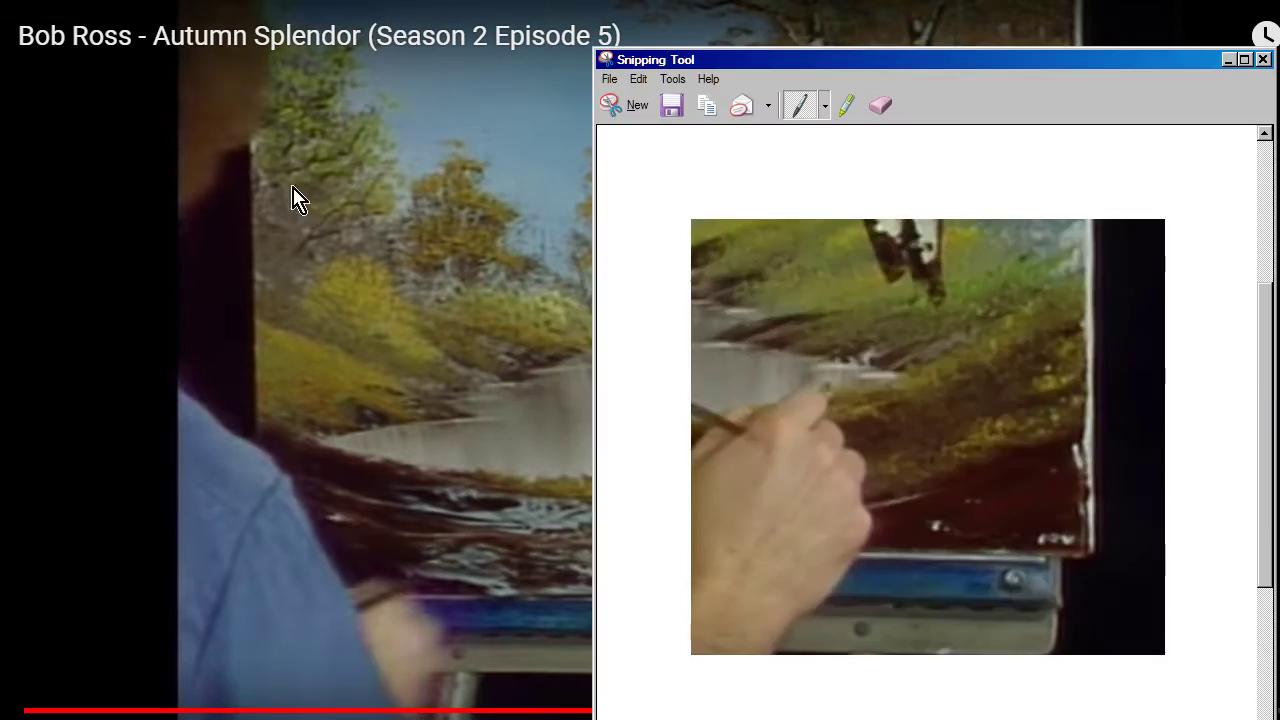
{"action": "left_click", "coordinate": [640, 105]}
{"action": "mouse_move", "coordinate": [317, 422]}
{"action": "left_mouse_down"}
{"action": "mouse_move", "coordinate": [1089, 628]}
{"action": "mouse_move", "coordinate": [1111, 678]}
{"action": "left_mouse_up"}
- Switch to Photoshop, paste the captured snip above Layer 50 and move it into the column of reference images beside the painting
{"action": "key", "text": "alt+Tab"}
{"action": "key", "text": "alt+Tab"}
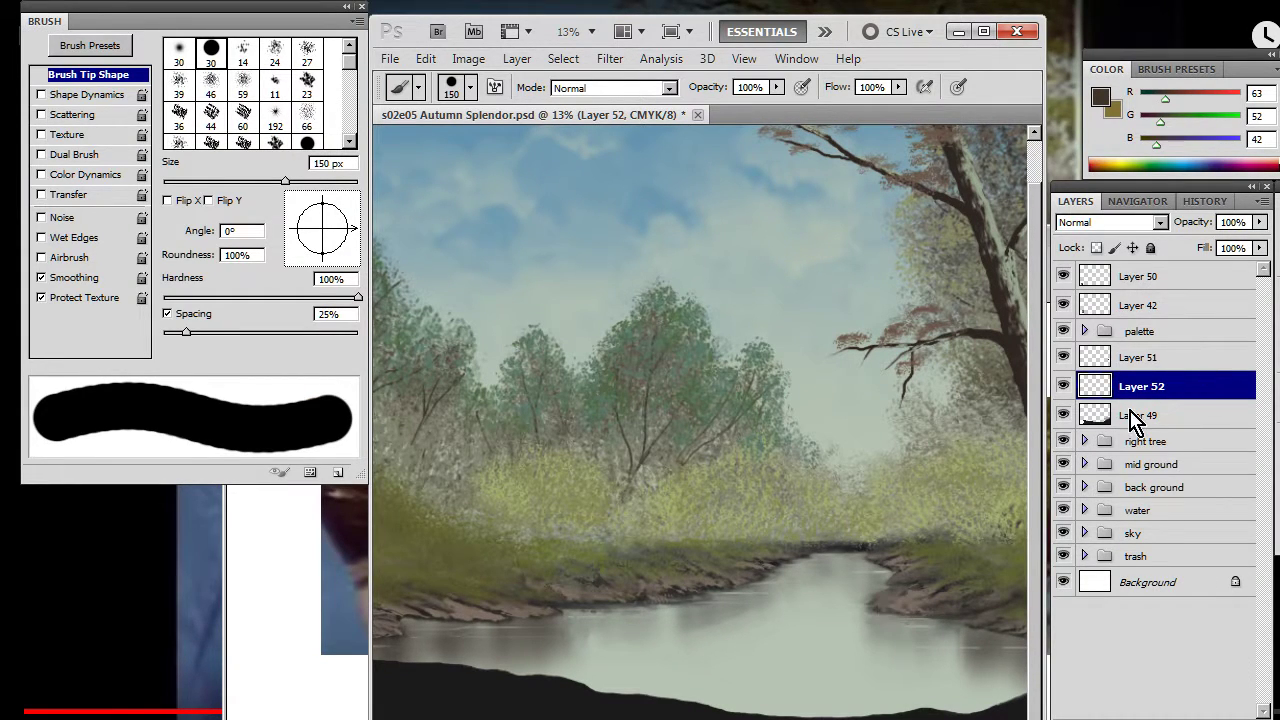
{"action": "left_click", "coordinate": [1187, 285]}
{"action": "left_click_drag", "start_coordinate": [558, 529], "coordinate": [900, 478]}
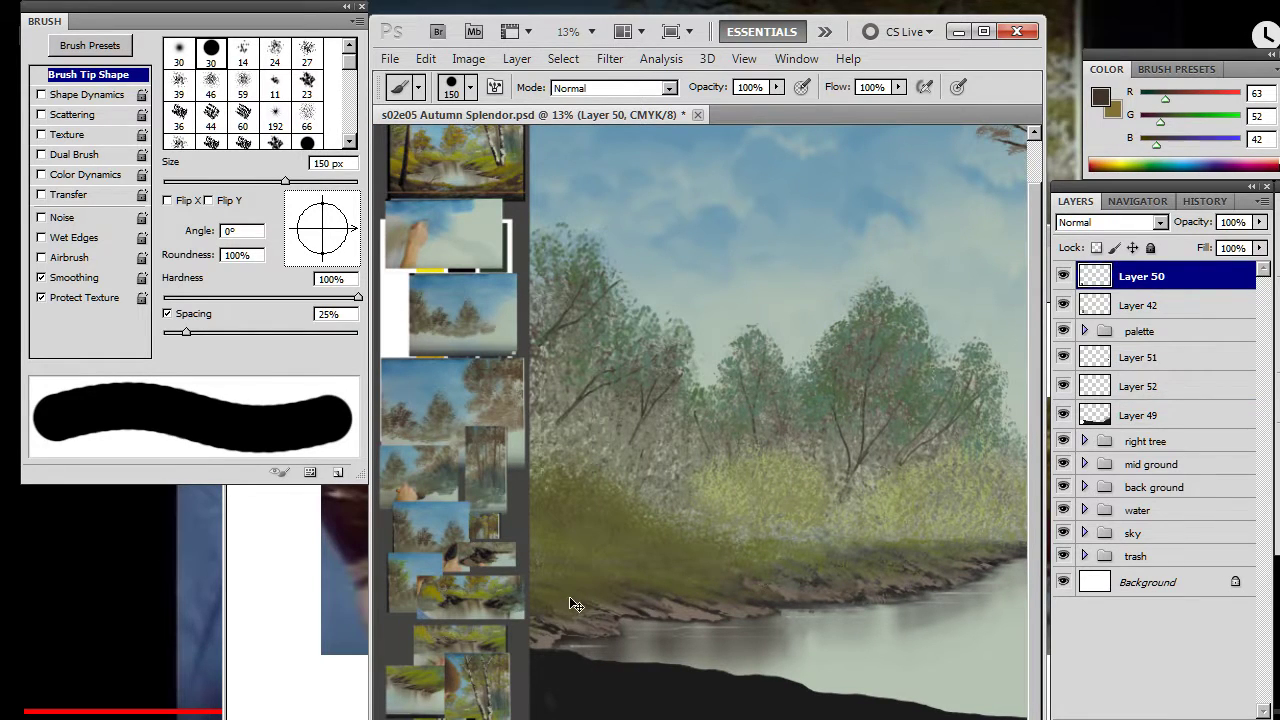
{"action": "key", "text": "ctrl+v"}
{"action": "key", "text": "v"}
{"action": "left_click_drag", "start_coordinate": [696, 489], "coordinate": [465, 663]}
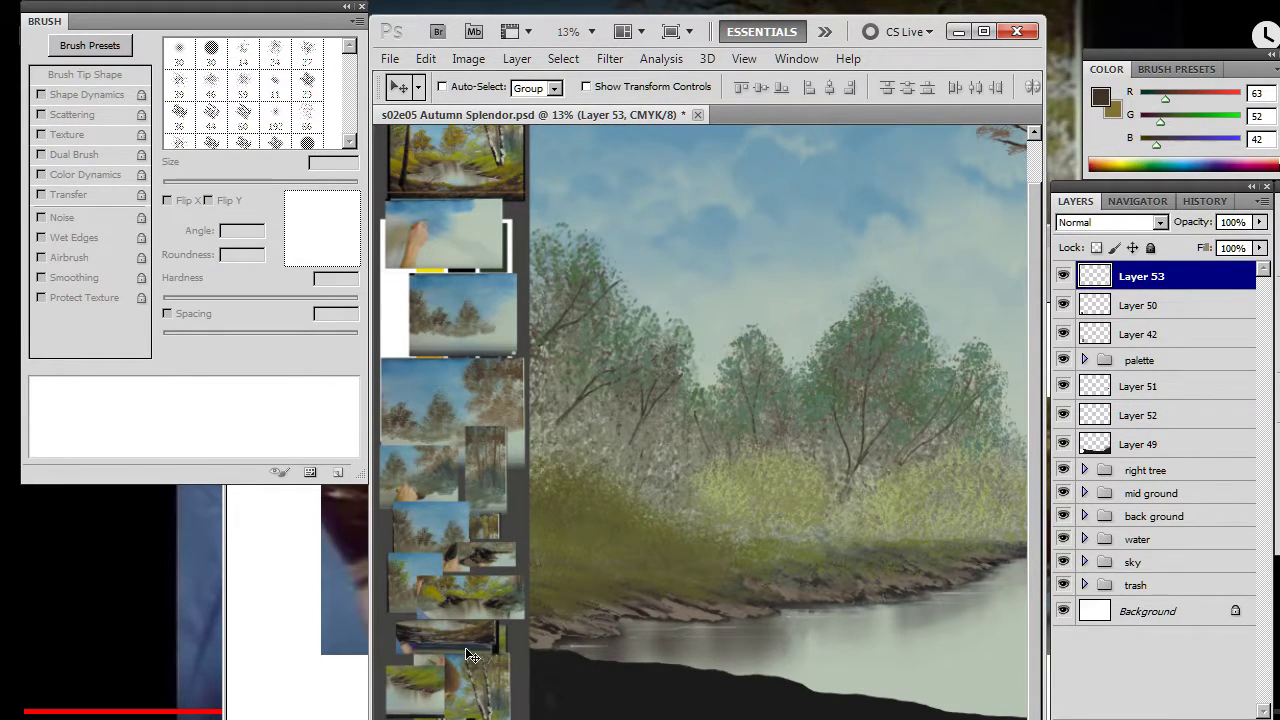
- Move Layers 53, 50 and 42 into the palette group and collapse the group
{"action": "left_click", "coordinate": [1064, 336]}
{"action": "left_click", "coordinate": [1063, 336]}
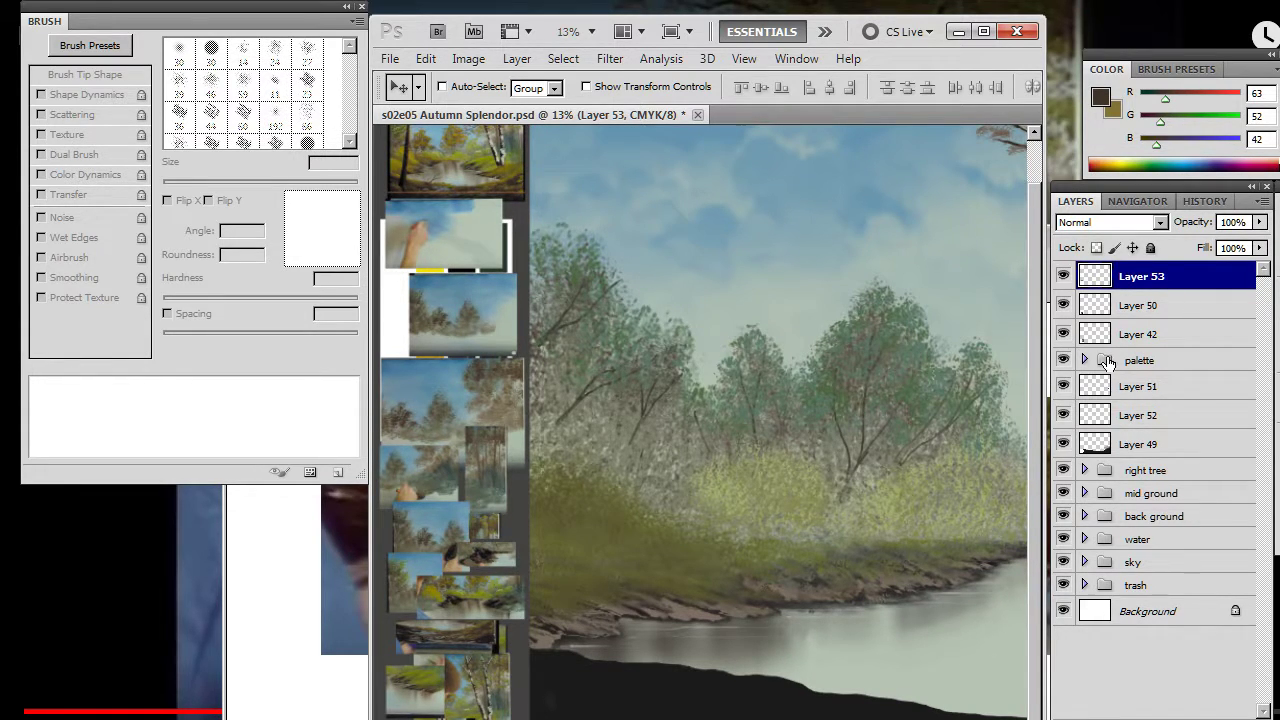
{"action": "left_click", "coordinate": [1085, 361]}
{"action": "left_click", "coordinate": [1140, 336]}
{"action": "left_click", "coordinate": [1130, 280], "text": "shift"}
{"action": "left_click_drag", "start_coordinate": [1128, 346], "coordinate": [1133, 362]}
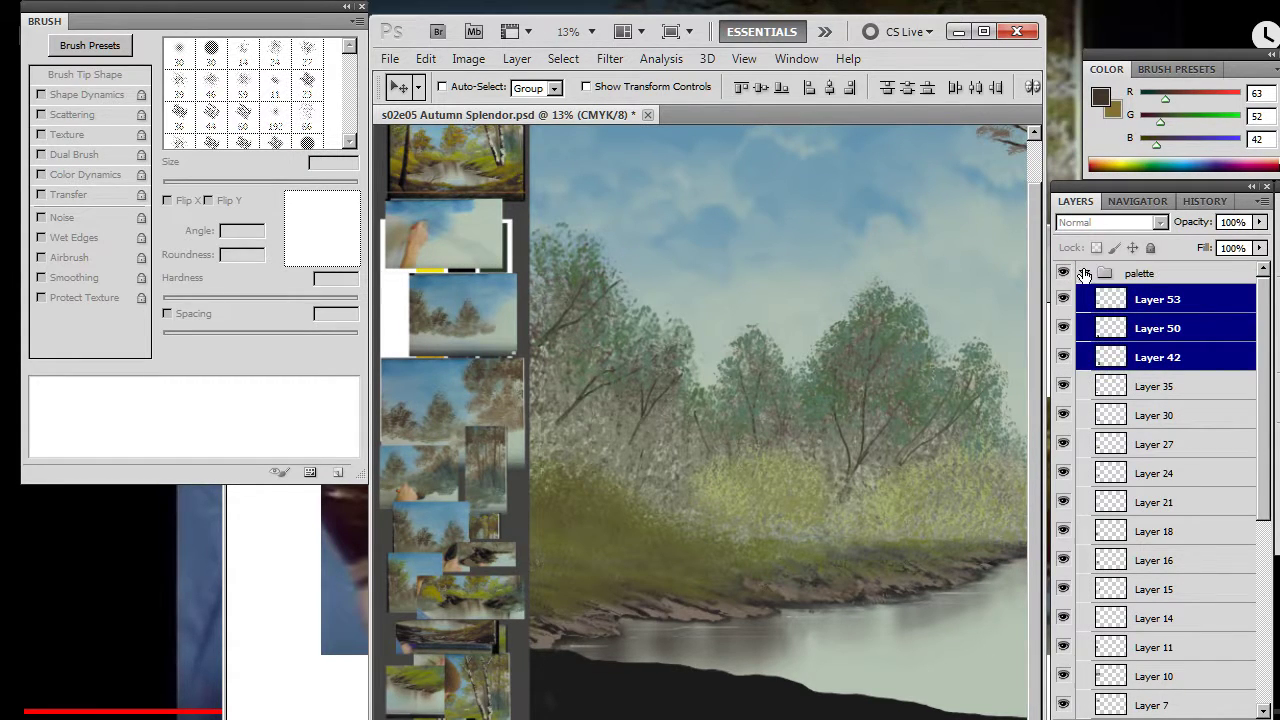
{"action": "left_click", "coordinate": [1083, 273]}
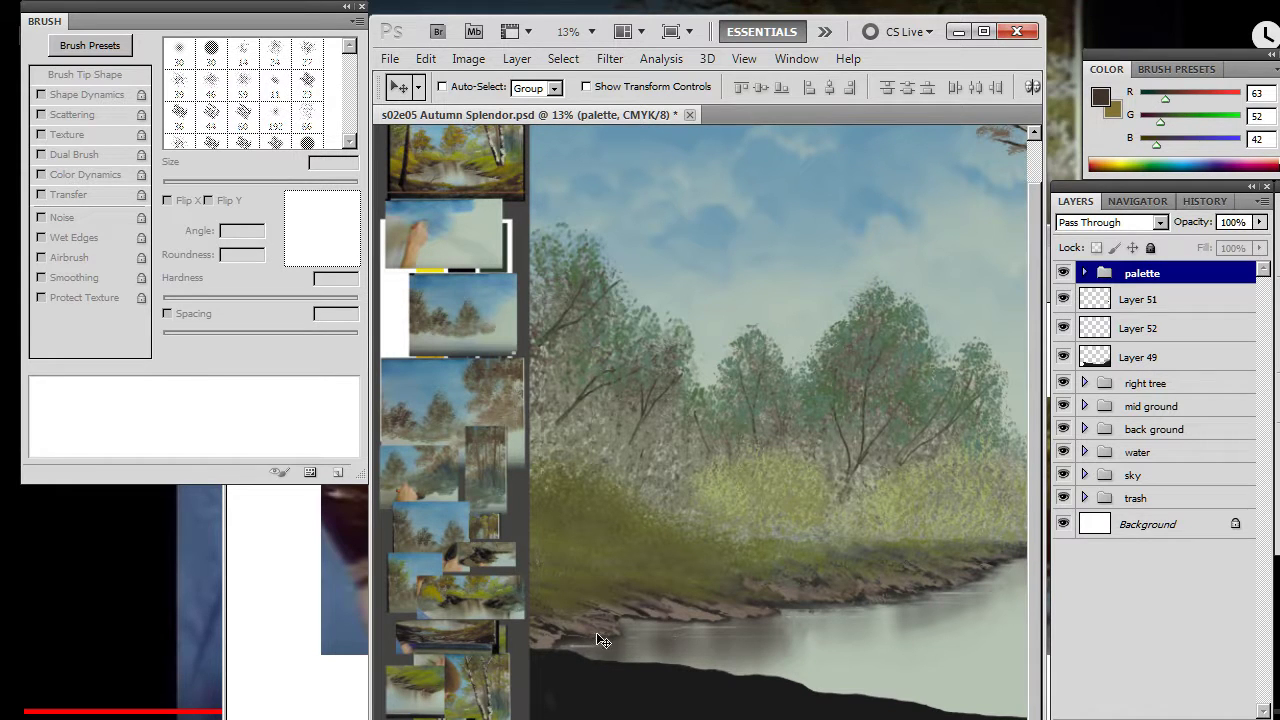
- Sample the grey-green rock highlight colour from the newly pasted foreground reference for the Brush tool
{"action": "key", "text": "z"}
{"action": "left_click_drag", "start_coordinate": [443, 600], "coordinate": [790, 515]}
{"action": "scroll", "coordinate": [790, 515], "scroll_direction": "up", "scroll_amount": 8}
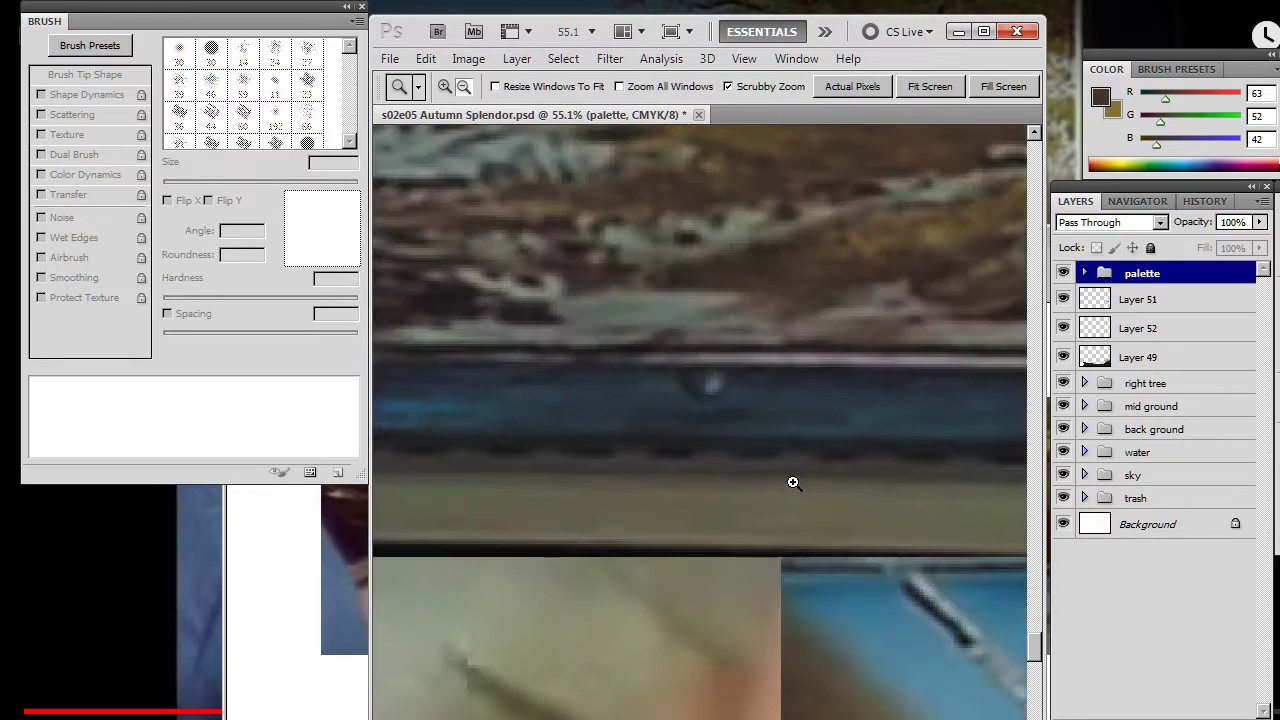
{"action": "key", "text": "b"}
{"action": "left_click", "coordinate": [716, 291], "text": "alt"}
{"action": "left_click", "coordinate": [668, 302], "text": "alt"}
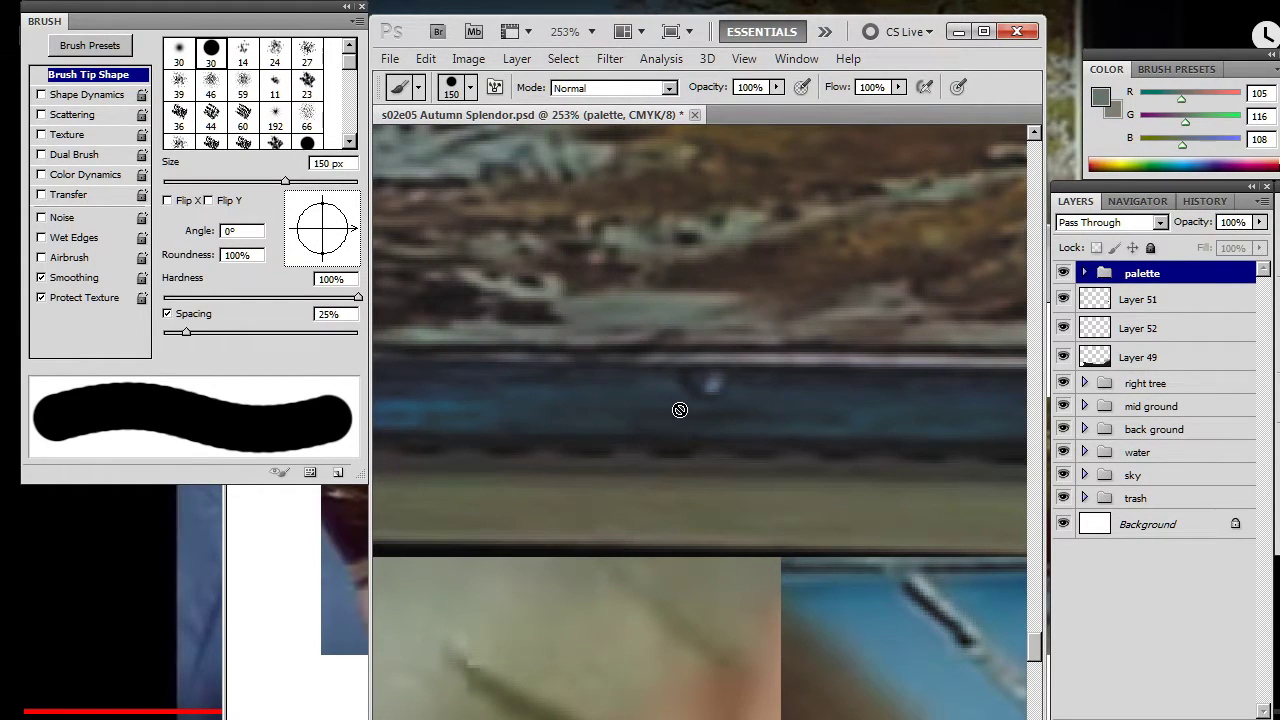
- Sample a warm grey-brown brush colour from the rocky edge of the far bank in the painting
{"action": "key", "text": "z"}
{"action": "scroll", "coordinate": [843, 371], "scroll_direction": "down", "scroll_amount": 5}
{"action": "scroll", "coordinate": [666, 533], "scroll_direction": "up", "scroll_amount": 3}
{"action": "scroll", "coordinate": [666, 533], "scroll_direction": "down", "scroll_amount": 1}
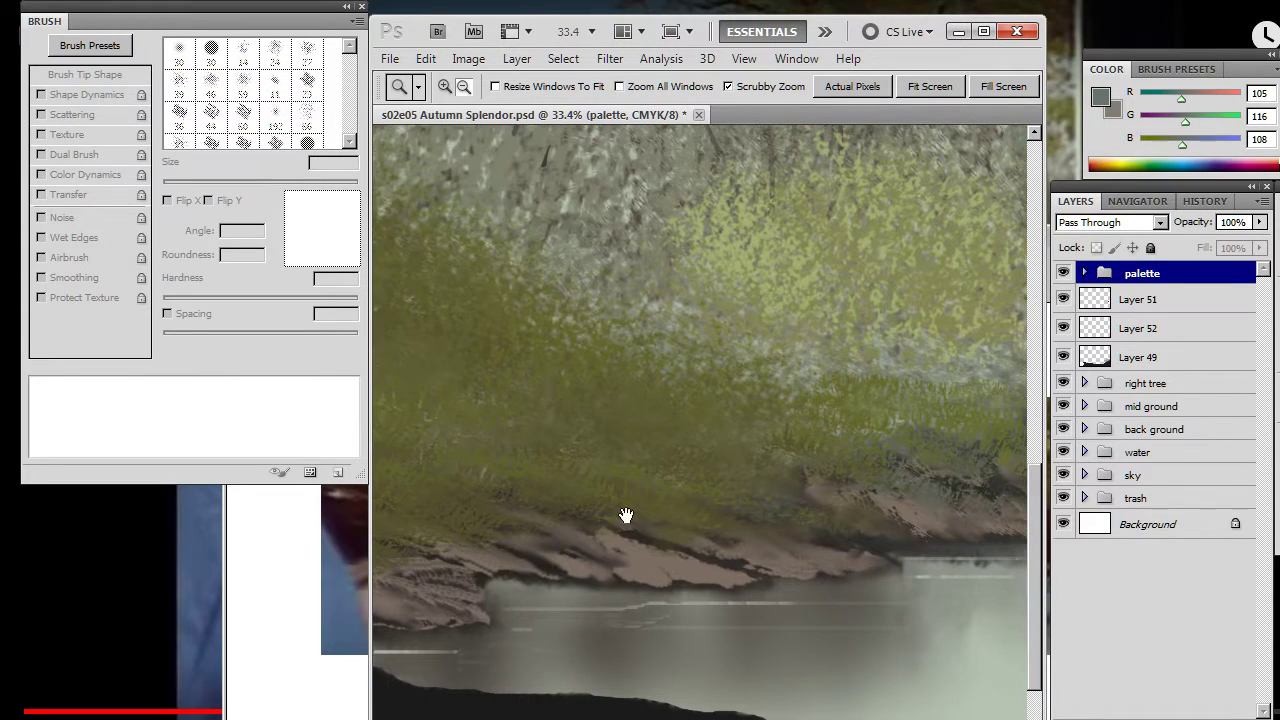
{"action": "key", "text": "b"}
{"action": "left_click", "coordinate": [655, 556], "text": "alt"}
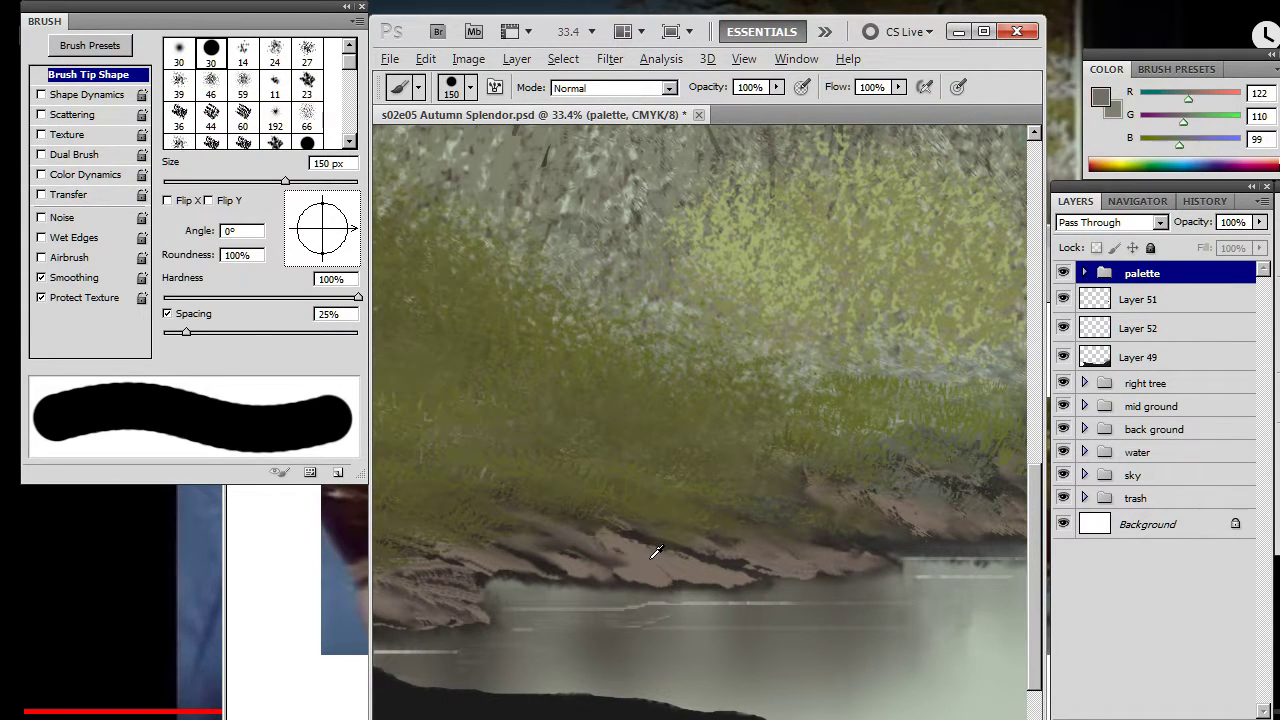
{"action": "left_click", "coordinate": [648, 564], "text": "alt"}
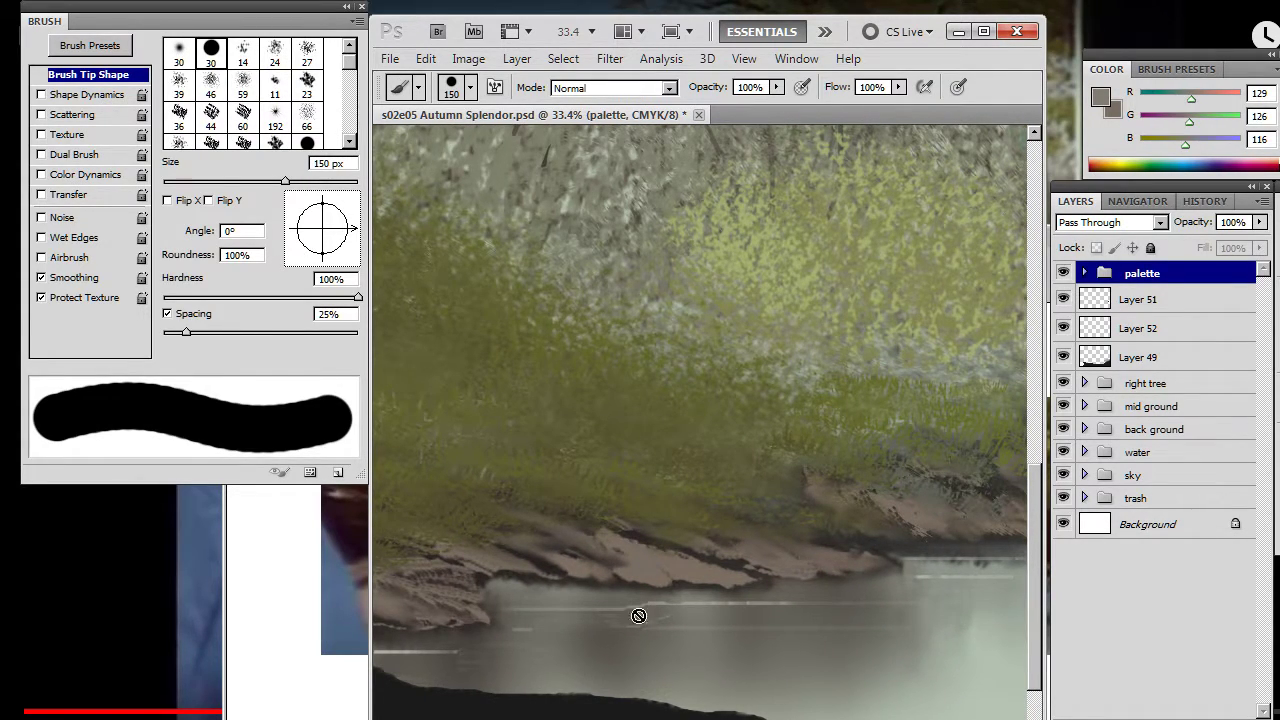
- Swap the painting colours and sample the pale rock highlights in the pasted foreground reference again
{"action": "left_click_drag", "start_coordinate": [595, 651], "coordinate": [820, 431]}
{"action": "left_click_drag", "start_coordinate": [579, 566], "coordinate": [924, 548]}
{"action": "key", "text": "x"}
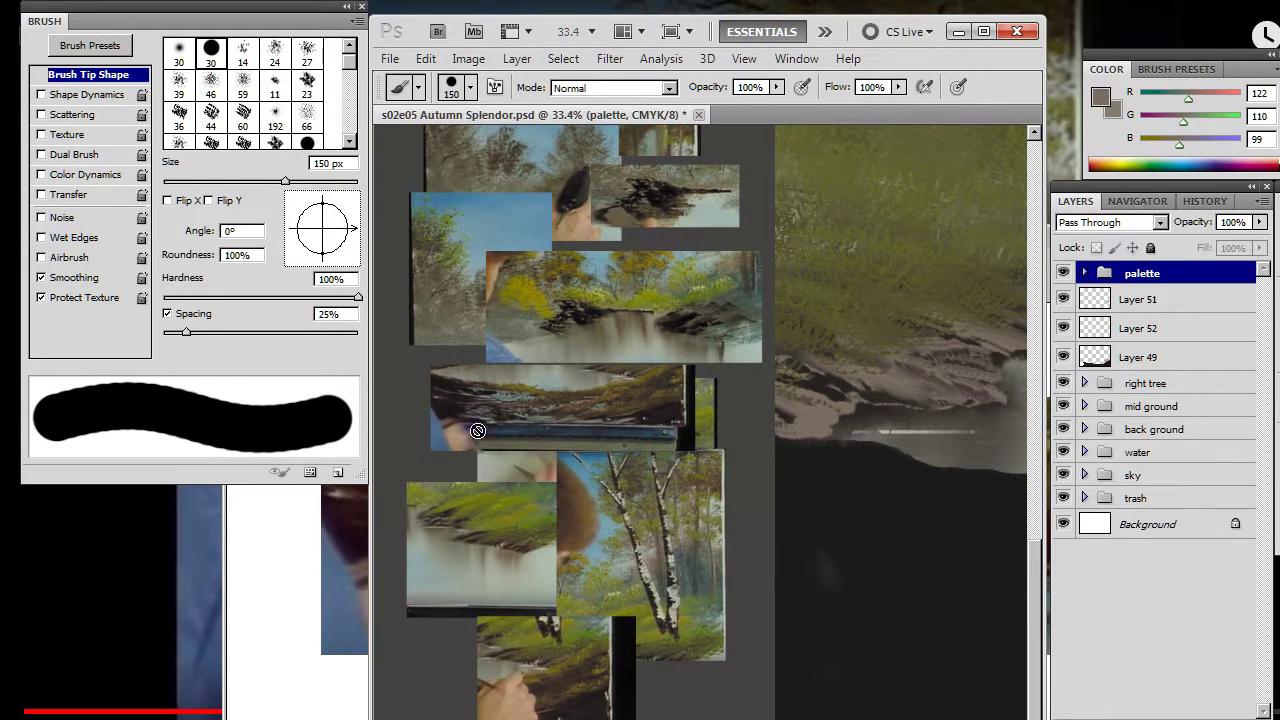
{"action": "key", "text": "ctrl+space"}
{"action": "left_click_drag", "start_coordinate": [517, 420], "coordinate": [660, 406]}
{"action": "left_click", "coordinate": [808, 423], "text": "alt"}
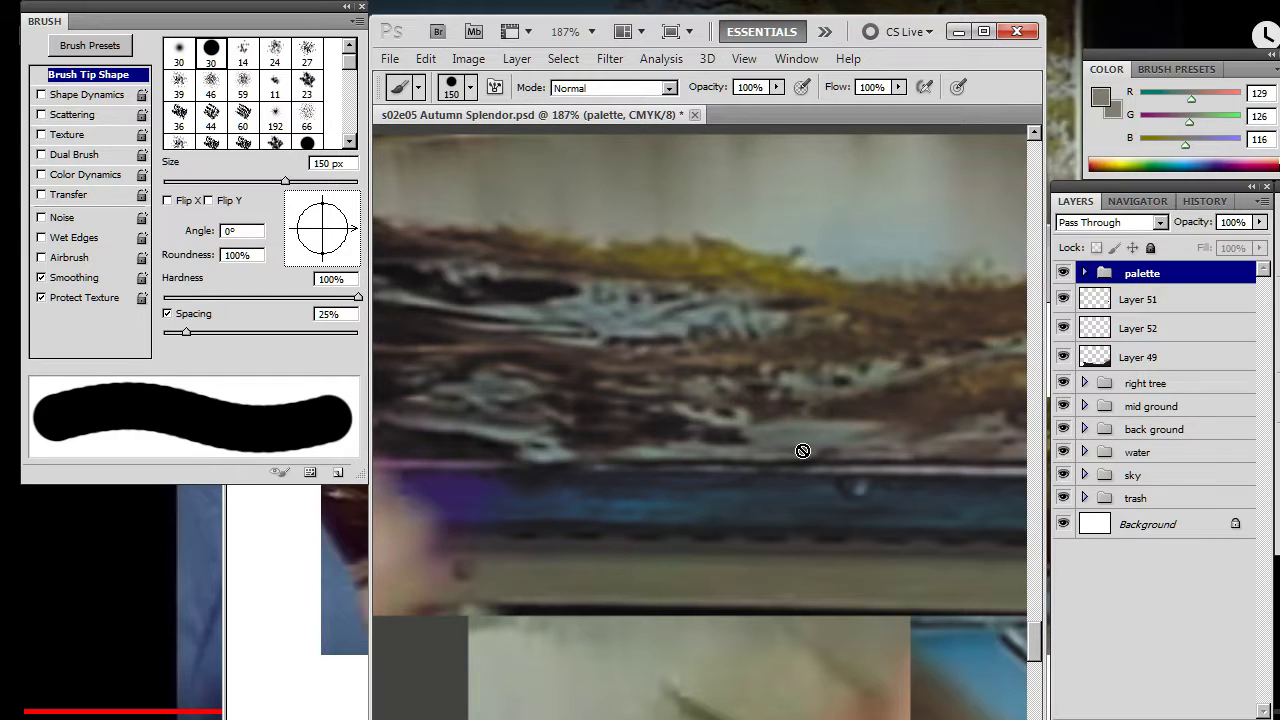
- Select Layer 52 with the whole painting in view and choose the textured 70 px brush tip at a size of 87 px
{"action": "left_click_drag", "start_coordinate": [649, 386], "coordinate": [591, 365]}
{"action": "key", "text": "ctrl+alt+space"}
{"action": "mouse_move", "coordinate": [618, 407]}
{"action": "left_mouse_down"}
{"action": "mouse_move", "coordinate": [691, 403]}
{"action": "mouse_move", "coordinate": [877, 514]}
{"action": "left_mouse_up"}
{"action": "mouse_move", "coordinate": [898, 574]}
{"action": "left_mouse_down"}
{"action": "mouse_move", "coordinate": [711, 437]}
{"action": "mouse_move", "coordinate": [712, 477]}
{"action": "left_mouse_up"}
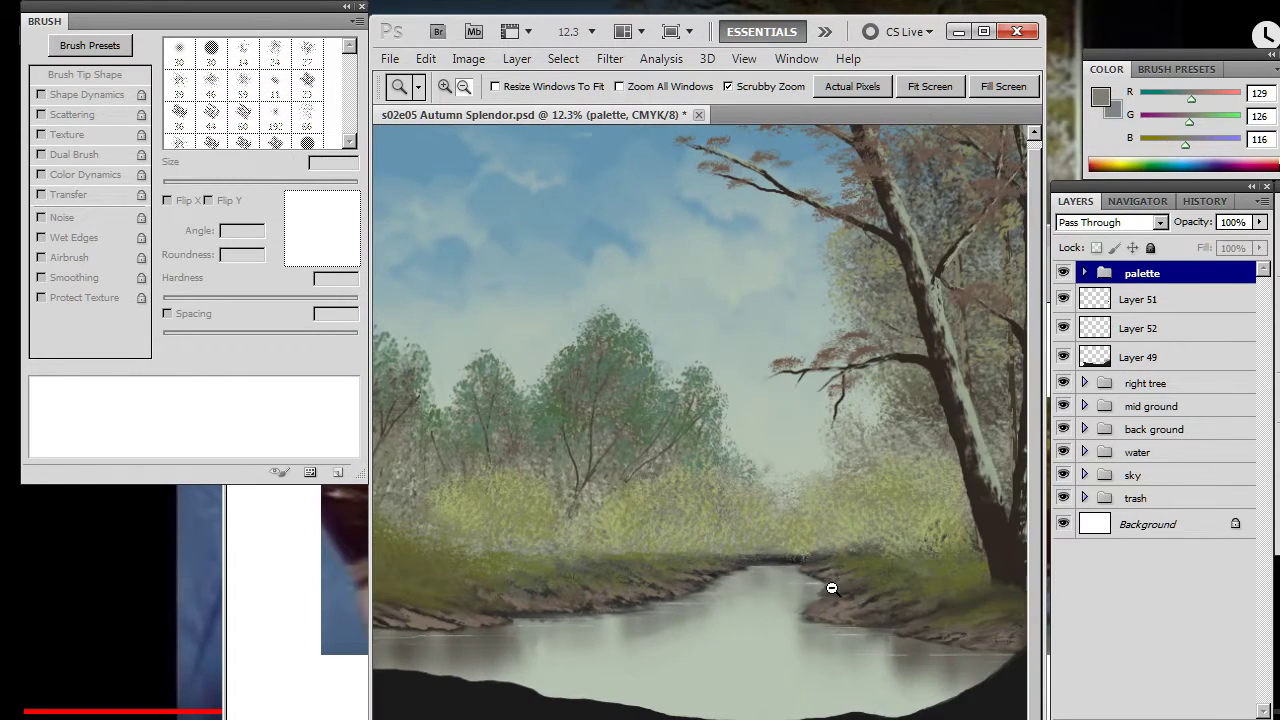
{"action": "left_click_drag", "start_coordinate": [832, 577], "coordinate": [838, 573]}
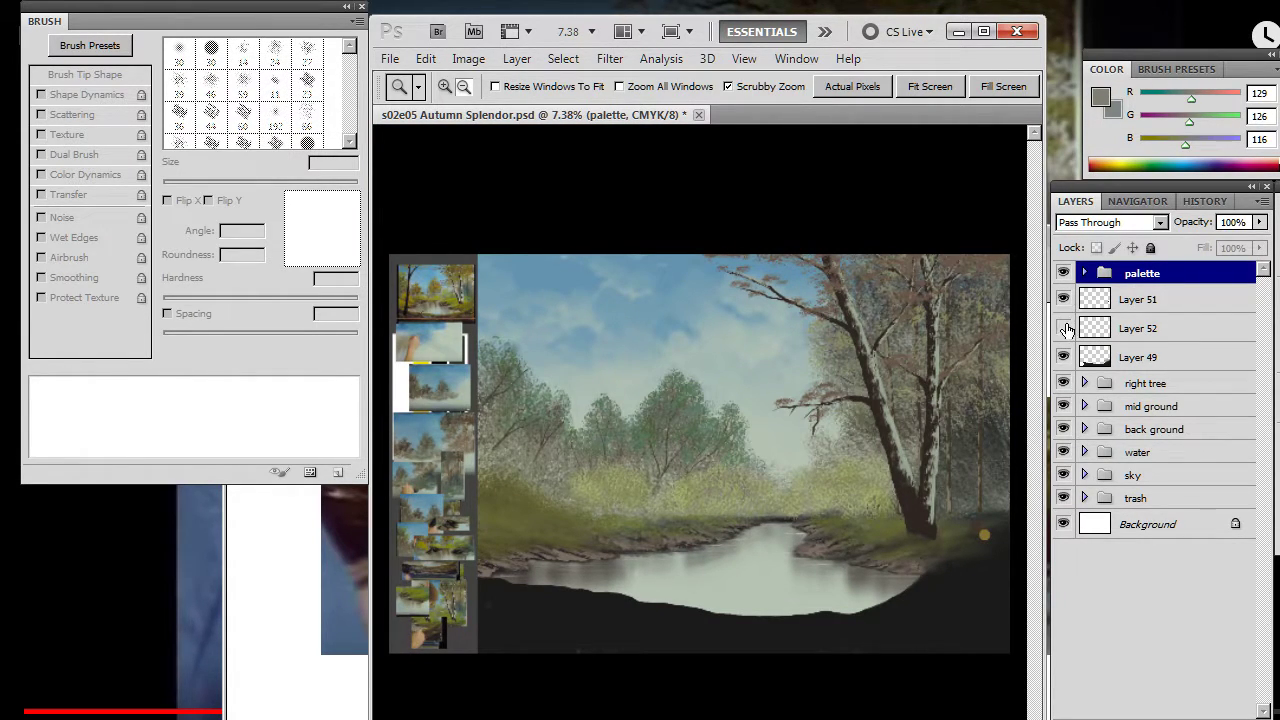
{"action": "left_click", "coordinate": [1150, 328]}
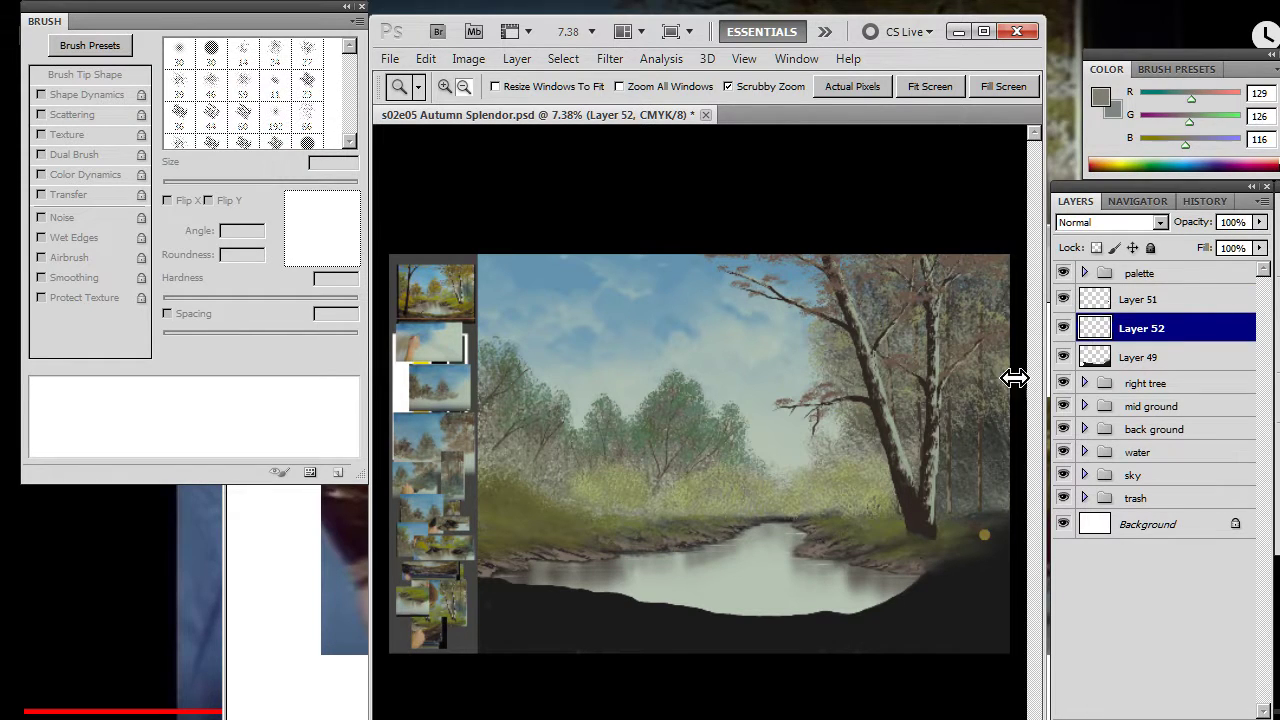
{"action": "key", "text": "b"}
{"action": "right_click", "coordinate": [790, 578]}
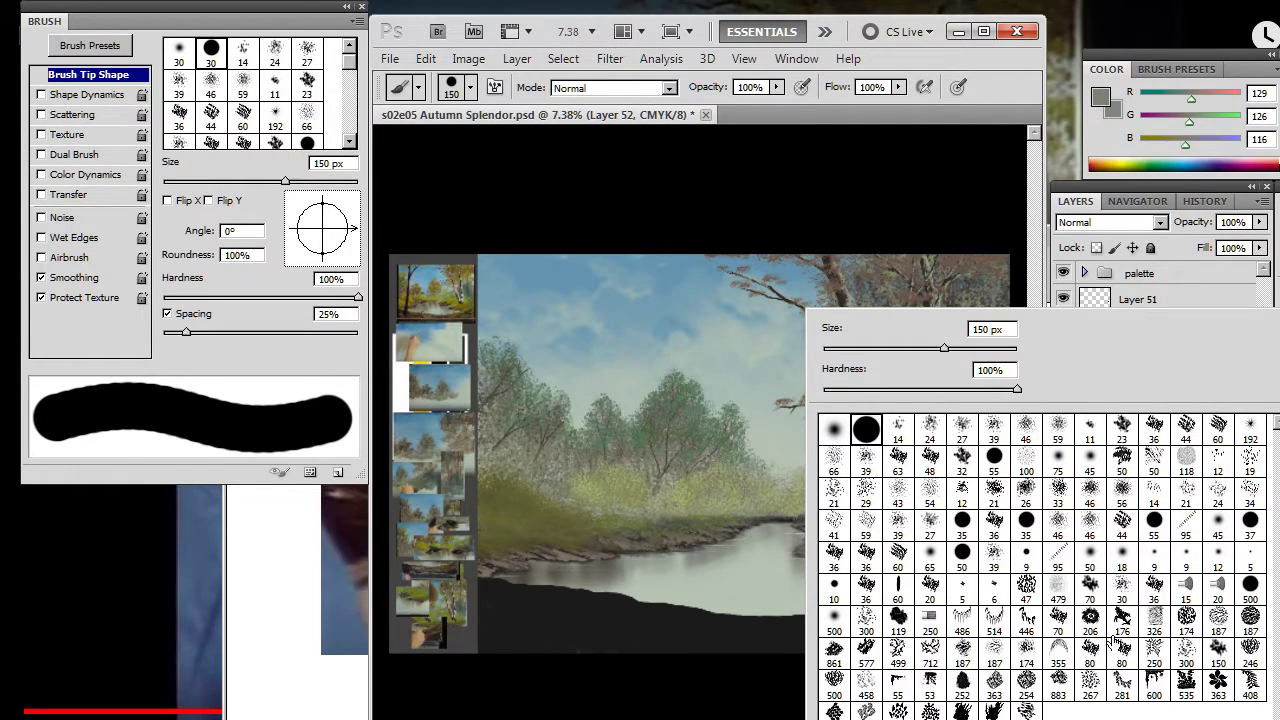
{"action": "left_click", "coordinate": [1120, 588]}
{"action": "left_click", "coordinate": [1090, 590]}
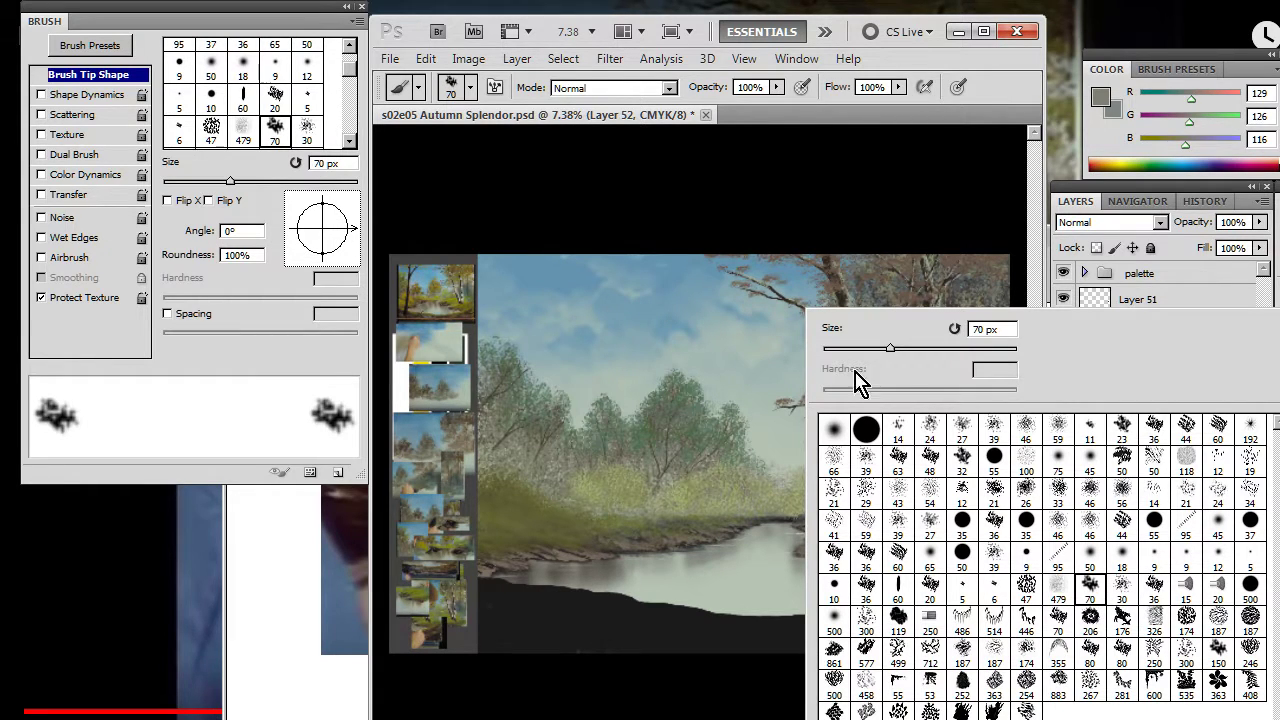
{"action": "left_click", "coordinate": [907, 348]}
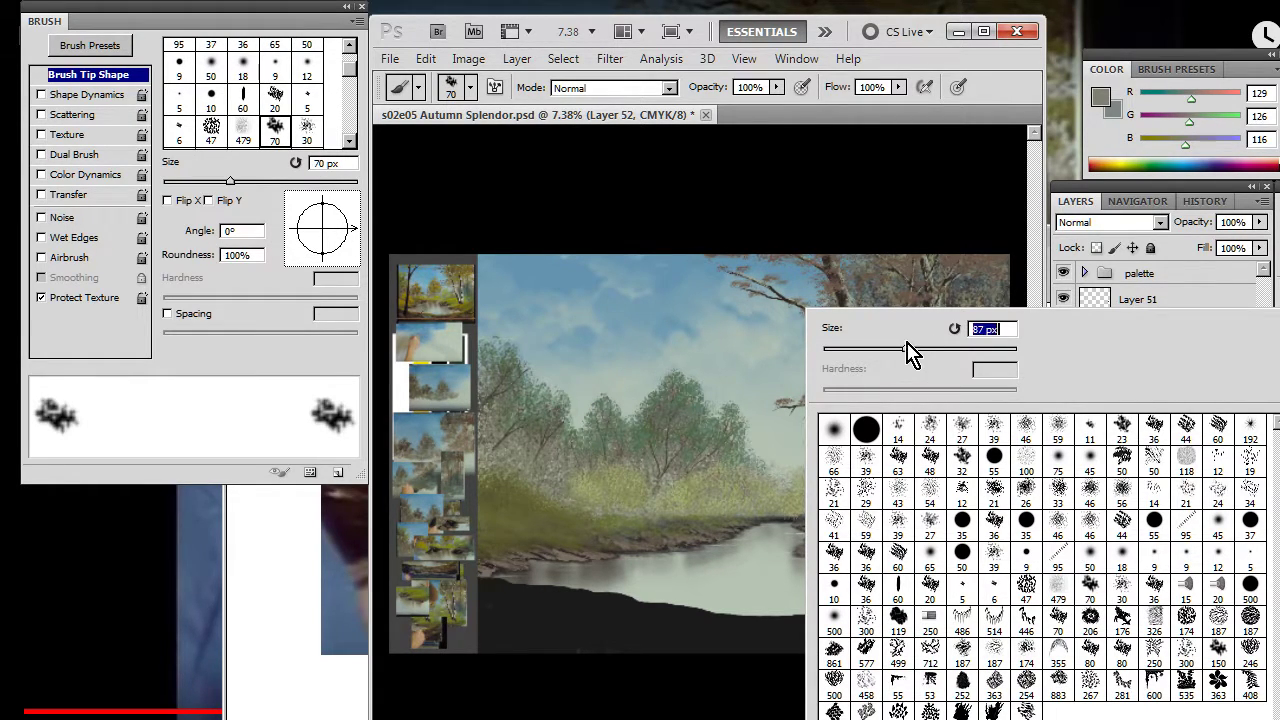
{"action": "key", "text": "Return"}
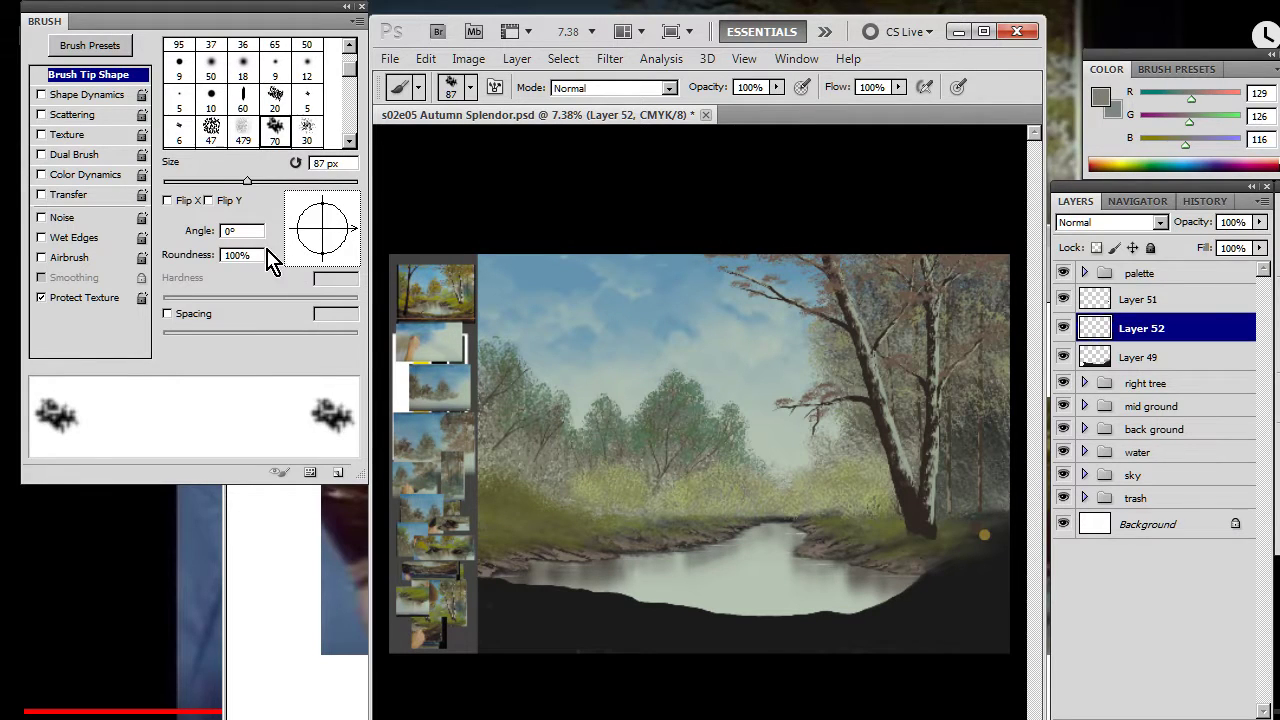
- Enlarge the textured brush tip to 400 px and rotate it to an angle of 13°
{"action": "key", "text": "bracketright"}
{"action": "key", "text": "bracketright"}
{"action": "key", "text": "bracketright"}
{"action": "key", "text": "bracketright"}
{"action": "key", "text": "bracketright"}
{"action": "key", "text": "bracketright"}
{"action": "key", "text": "bracketright"}
{"action": "key", "text": "bracketright"}
{"action": "key", "text": "bracketright"}
{"action": "key", "text": "bracketright"}
{"action": "key", "text": "bracketright"}
{"action": "left_click_drag", "start_coordinate": [352, 235], "coordinate": [350, 224]}
- Set the canvas surround to gray, and adjust the brush tip to 250 px at a 24° angle
{"action": "right_click", "coordinate": [555, 166]}
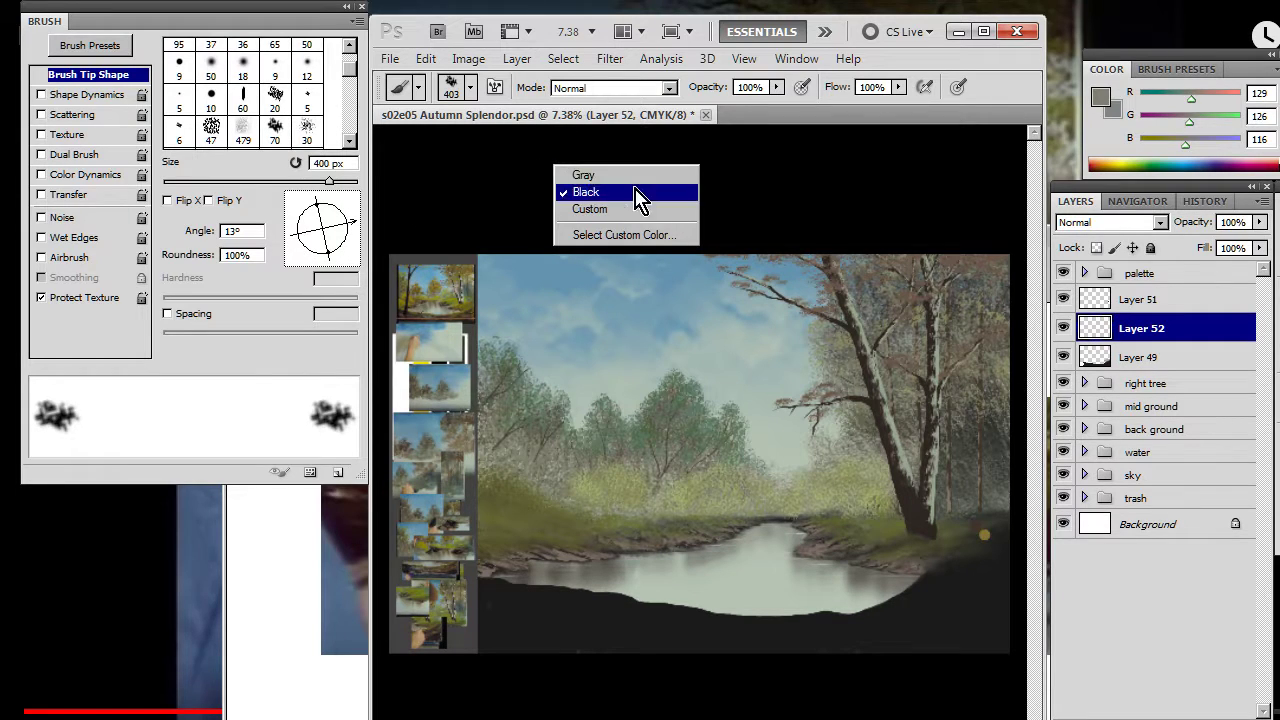
{"action": "left_click", "coordinate": [630, 175]}
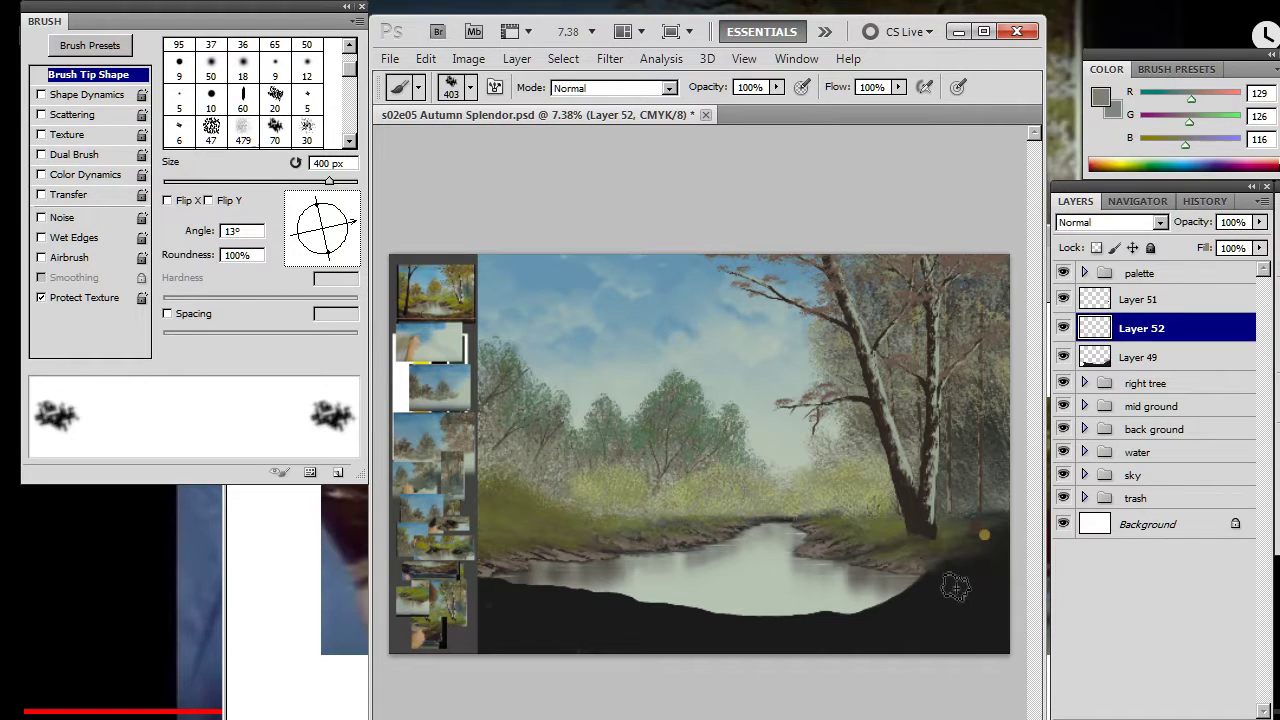
{"action": "key", "text": "bracketleft"}
{"action": "key", "text": "bracketleft"}
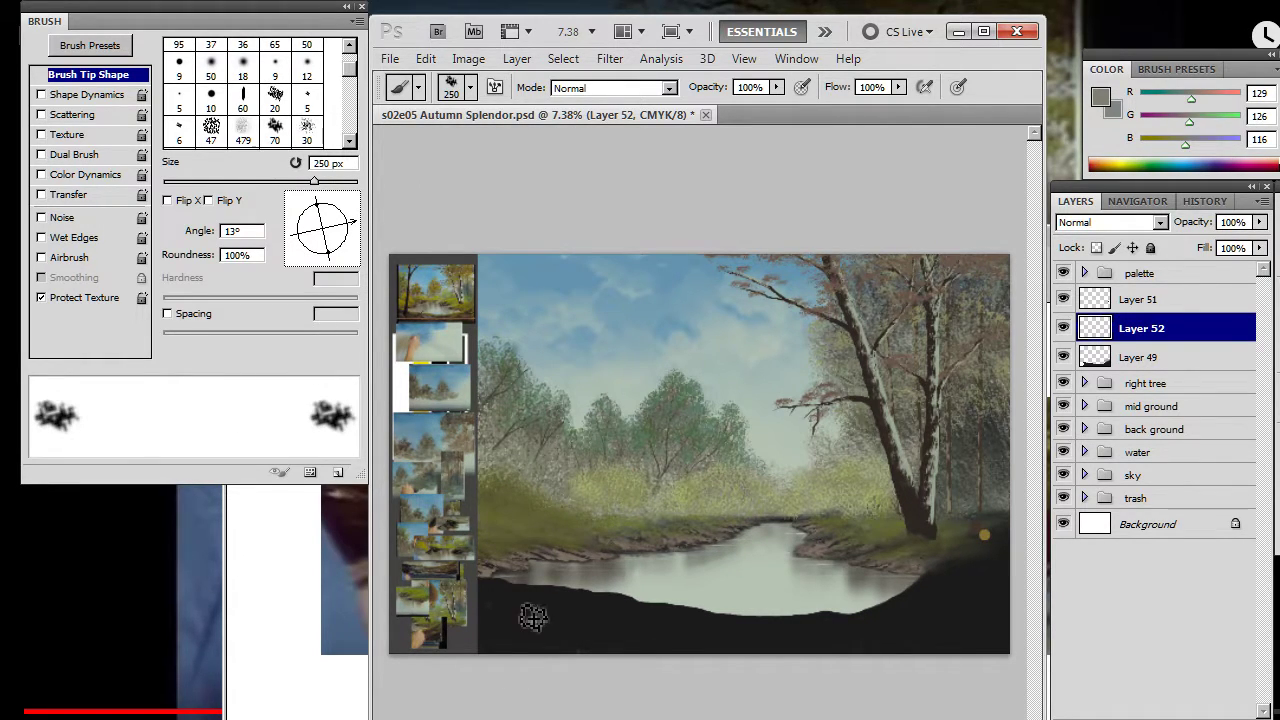
{"action": "left_click_drag", "start_coordinate": [335, 240], "coordinate": [347, 218]}
- Paint broken grey dabs along the dark foreground bank on Layer 52, reducing the brush to 150 px for the finer marks
{"action": "mouse_move", "coordinate": [957, 587]}
{"action": "left_mouse_down"}
{"action": "mouse_move", "coordinate": [930, 606]}
{"action": "mouse_move", "coordinate": [962, 594]}
{"action": "mouse_move", "coordinate": [892, 629]}
{"action": "mouse_move", "coordinate": [807, 642]}
{"action": "mouse_move", "coordinate": [845, 643]}
{"action": "mouse_move", "coordinate": [588, 643]}
{"action": "mouse_move", "coordinate": [975, 630]}
{"action": "mouse_move", "coordinate": [992, 611]}
{"action": "mouse_move", "coordinate": [794, 661]}
{"action": "mouse_move", "coordinate": [942, 610]}
{"action": "left_mouse_up"}
{"action": "key", "text": "bracketleft"}
{"action": "key", "text": "bracketleft"}
{"action": "key", "text": "bracketleft"}
{"action": "key", "text": "bracketleft"}
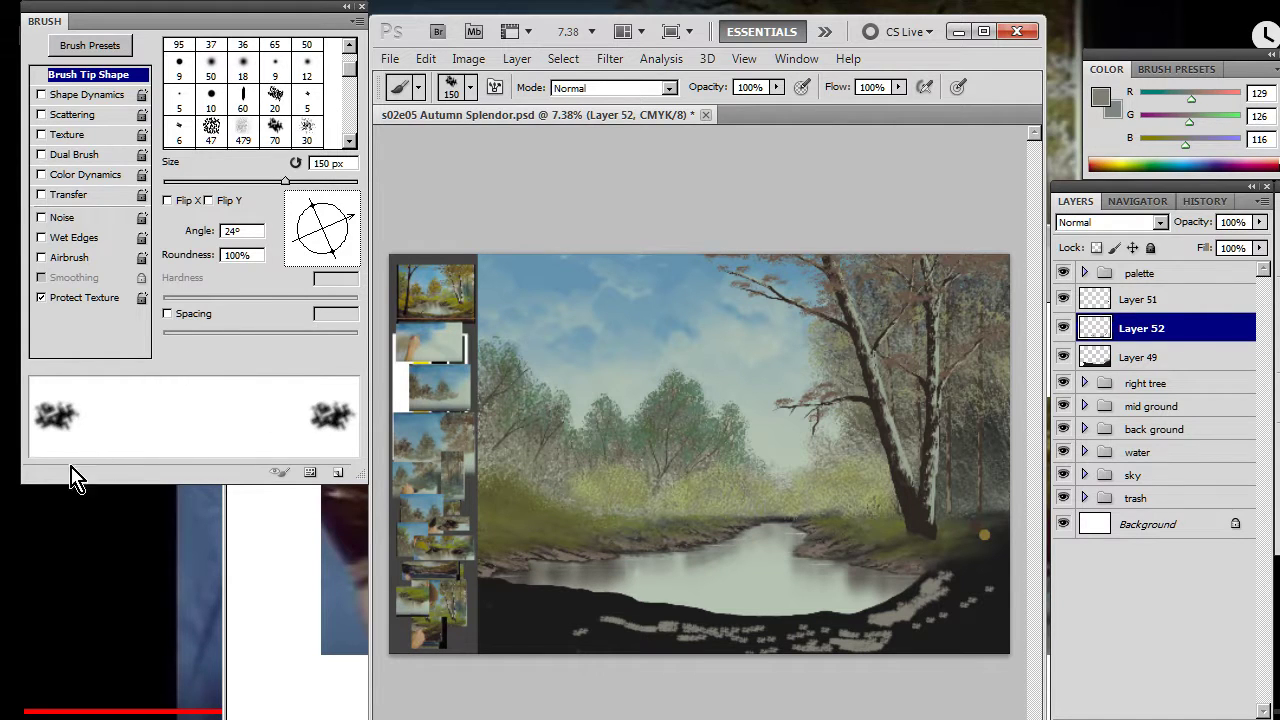
{"action": "mouse_move", "coordinate": [617, 646]}
{"action": "left_mouse_down"}
{"action": "mouse_move", "coordinate": [648, 638]}
{"action": "mouse_move", "coordinate": [566, 639]}
{"action": "mouse_move", "coordinate": [559, 627]}
{"action": "mouse_move", "coordinate": [632, 623]}
{"action": "mouse_move", "coordinate": [631, 610]}
{"action": "mouse_move", "coordinate": [636, 625]}
{"action": "mouse_move", "coordinate": [499, 609]}
{"action": "mouse_move", "coordinate": [655, 665]}
{"action": "mouse_move", "coordinate": [724, 655]}
{"action": "mouse_move", "coordinate": [692, 635]}
{"action": "mouse_move", "coordinate": [800, 642]}
{"action": "mouse_move", "coordinate": [794, 632]}
{"action": "mouse_move", "coordinate": [844, 623]}
{"action": "mouse_move", "coordinate": [899, 643]}
{"action": "mouse_move", "coordinate": [887, 637]}
{"action": "mouse_move", "coordinate": [949, 640]}
{"action": "mouse_move", "coordinate": [910, 663]}
{"action": "mouse_move", "coordinate": [950, 651]}
{"action": "mouse_move", "coordinate": [940, 680]}
{"action": "left_mouse_up"}
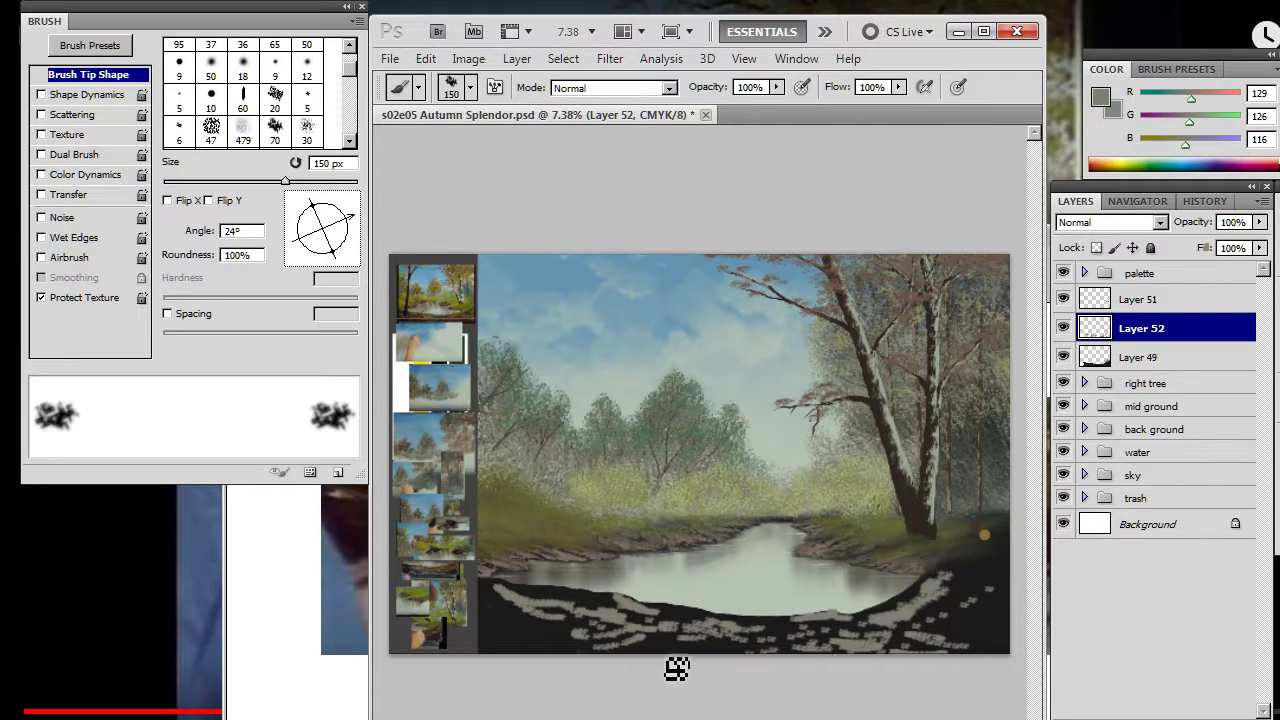
- Switch to the Smudge tool and give it the textured 70 px tip
{"action": "key", "text": "r"}
{"action": "right_click", "coordinate": [664, 538]}
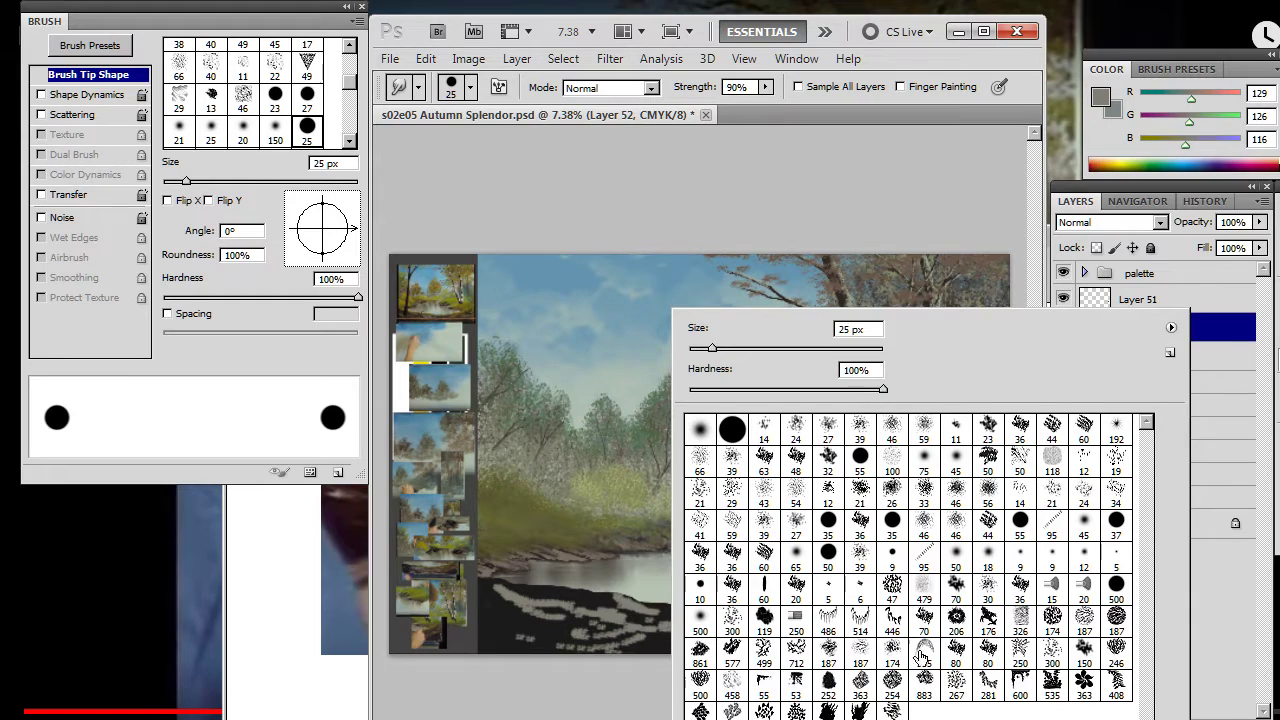
{"action": "left_click", "coordinate": [957, 590]}
{"action": "key", "text": "Return"}
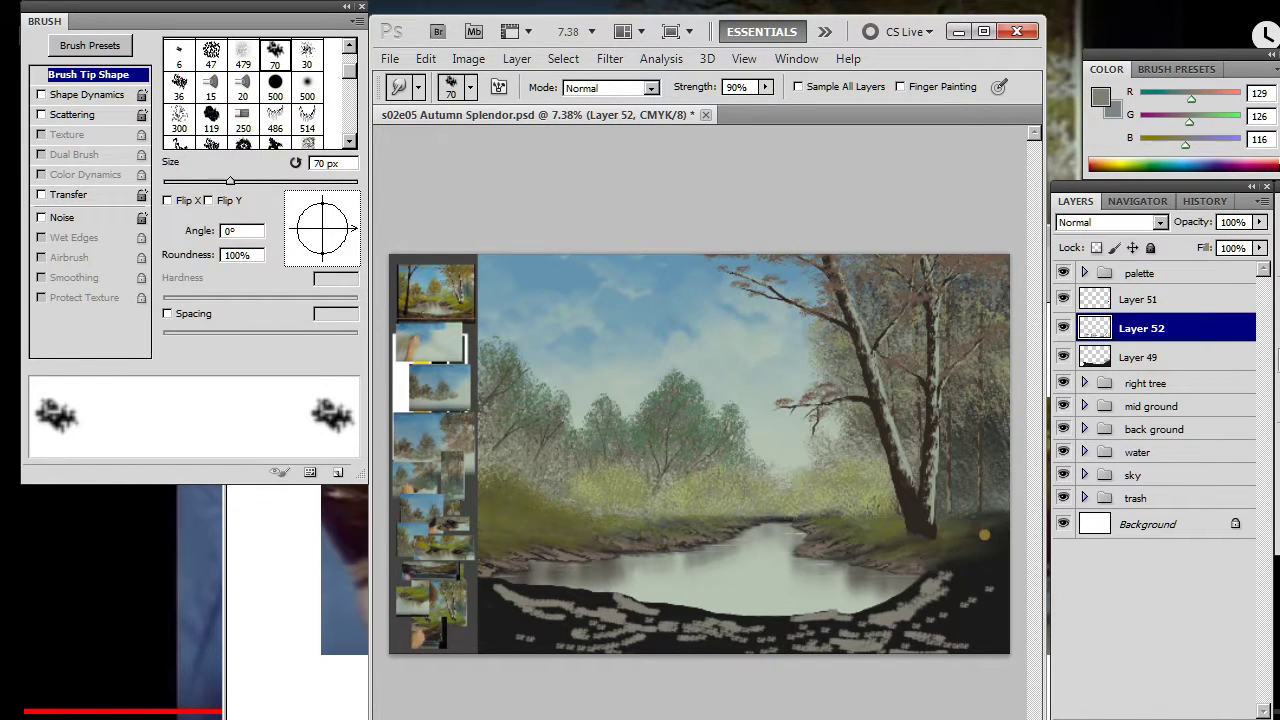
- Set the smudge tip to 250 px with 100% strength, a -30° angle and 88% roundness
{"action": "key", "text": "bracketright"}
{"action": "key", "text": "bracketright"}
{"action": "key", "text": "bracketright"}
{"action": "key", "text": "bracketright"}
{"action": "key", "text": "bracketright"}
{"action": "key", "text": "0"}
{"action": "key", "text": "bracketright"}
{"action": "key", "text": "bracketright"}
{"action": "key", "text": "bracketright"}
{"action": "key", "text": "bracketleft"}
{"action": "mouse_move", "coordinate": [358, 245]}
{"action": "left_mouse_down"}
{"action": "mouse_move", "coordinate": [323, 257]}
{"action": "mouse_move", "coordinate": [343, 263]}
{"action": "mouse_move", "coordinate": [346, 252]}
{"action": "mouse_move", "coordinate": [318, 255]}
{"action": "mouse_move", "coordinate": [355, 257]}
{"action": "mouse_move", "coordinate": [317, 259]}
{"action": "left_mouse_up"}
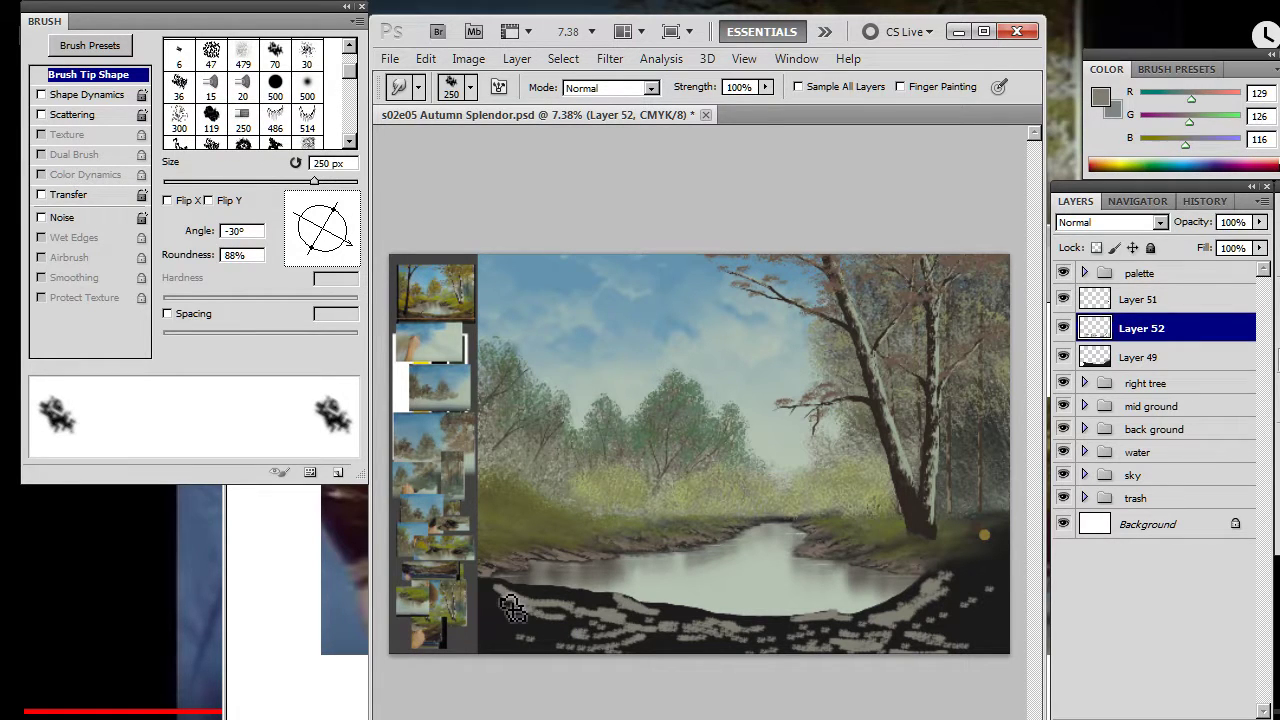
- Smudge the grey dabs along the left part of the foreground bank into rock texture, reducing the tip to 175 px
{"action": "mouse_move", "coordinate": [505, 597]}
{"action": "left_mouse_down"}
{"action": "mouse_move", "coordinate": [539, 605]}
{"action": "mouse_move", "coordinate": [501, 593]}
{"action": "mouse_move", "coordinate": [543, 611]}
{"action": "mouse_move", "coordinate": [529, 608]}
{"action": "mouse_move", "coordinate": [568, 606]}
{"action": "mouse_move", "coordinate": [512, 625]}
{"action": "mouse_move", "coordinate": [623, 640]}
{"action": "mouse_move", "coordinate": [531, 637]}
{"action": "mouse_move", "coordinate": [507, 615]}
{"action": "mouse_move", "coordinate": [569, 633]}
{"action": "mouse_move", "coordinate": [504, 621]}
{"action": "mouse_move", "coordinate": [610, 623]}
{"action": "mouse_move", "coordinate": [563, 612]}
{"action": "mouse_move", "coordinate": [599, 614]}
{"action": "mouse_move", "coordinate": [573, 617]}
{"action": "mouse_move", "coordinate": [651, 635]}
{"action": "mouse_move", "coordinate": [614, 645]}
{"action": "left_mouse_up"}
{"action": "key", "text": "bracketleft"}
{"action": "key", "text": "bracketleft"}
{"action": "left_click_drag", "start_coordinate": [519, 633], "coordinate": [540, 628]}
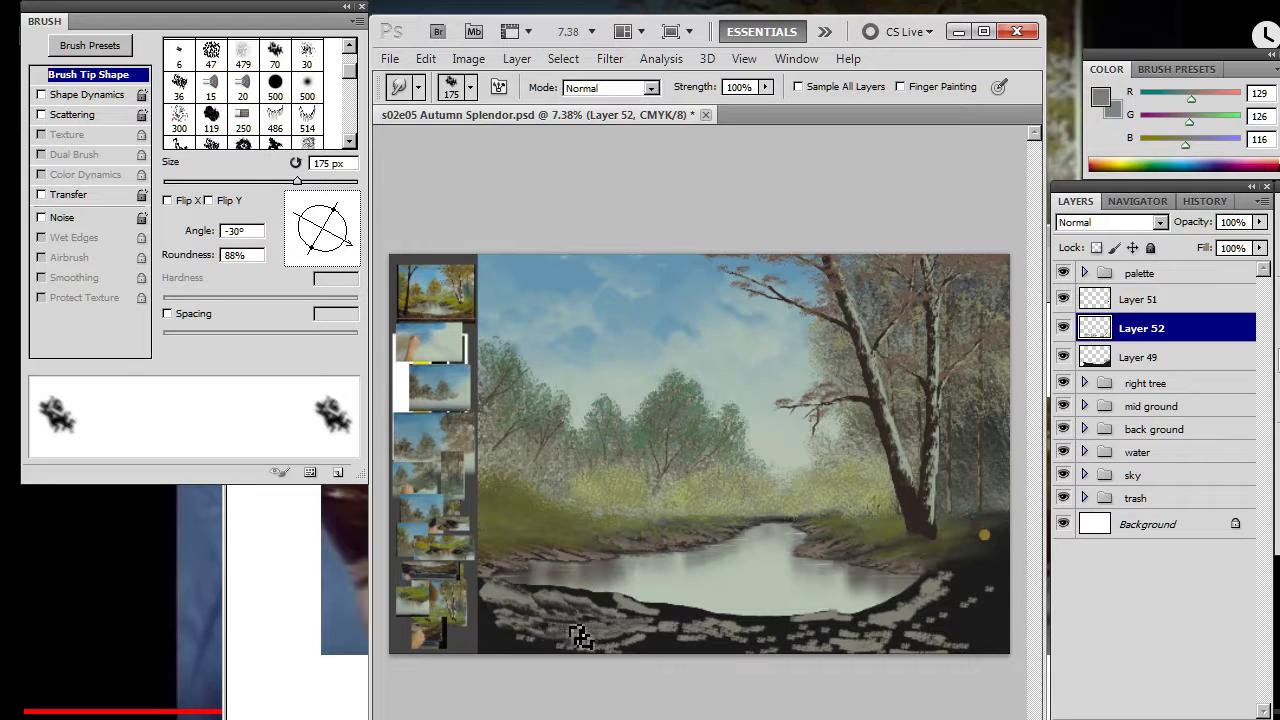
{"action": "left_click_drag", "start_coordinate": [538, 634], "coordinate": [579, 644]}
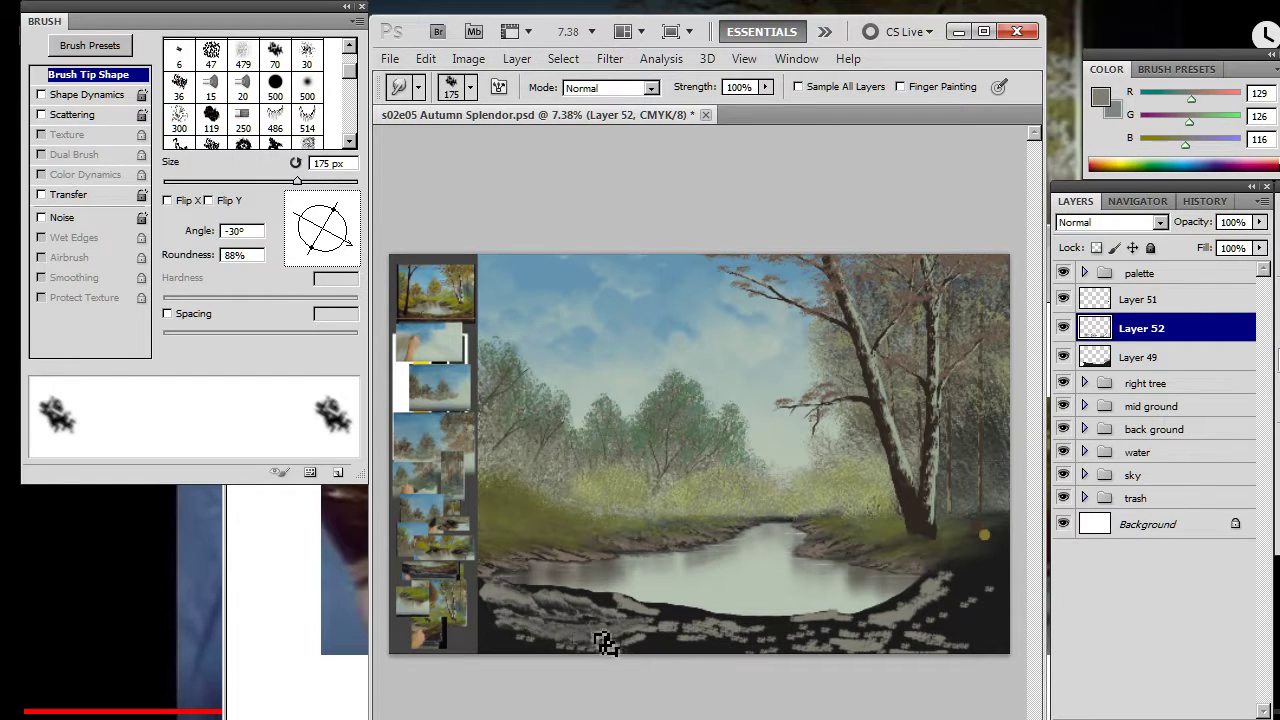
{"action": "left_click_drag", "start_coordinate": [602, 649], "coordinate": [649, 660]}
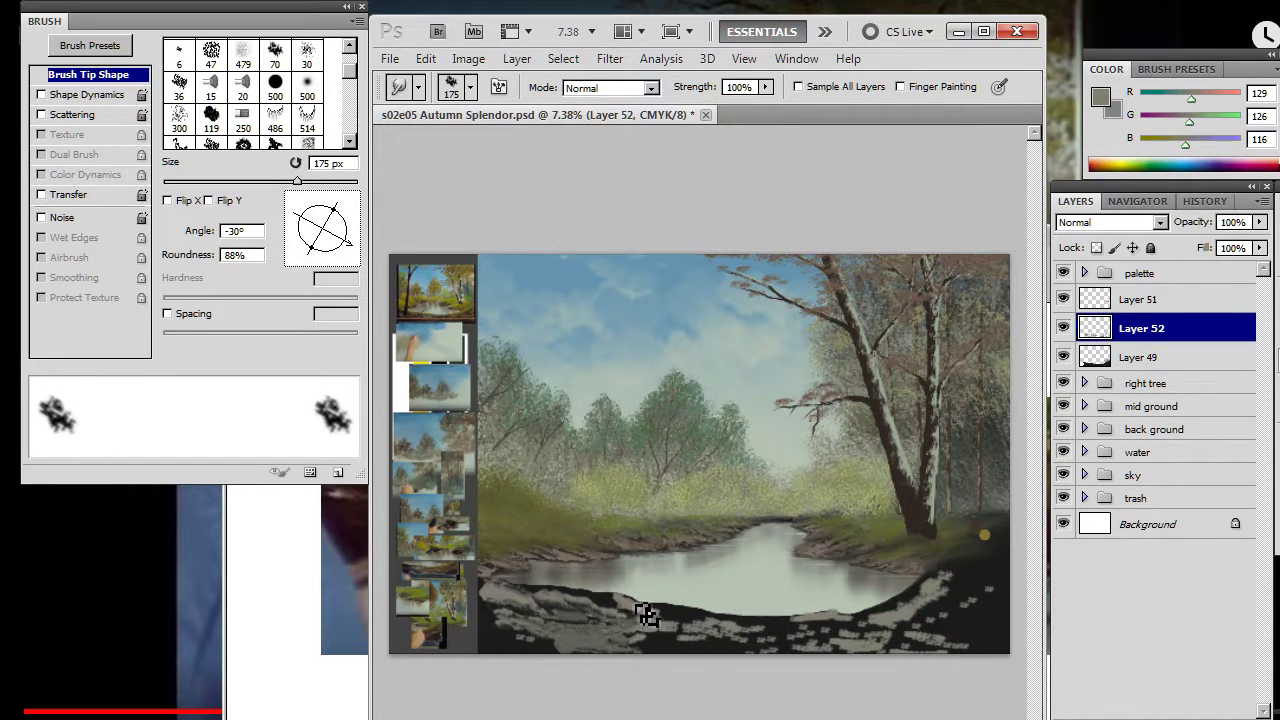
{"action": "mouse_move", "coordinate": [634, 607]}
{"action": "left_mouse_down"}
{"action": "mouse_move", "coordinate": [608, 606]}
{"action": "mouse_move", "coordinate": [680, 627]}
{"action": "left_mouse_up"}
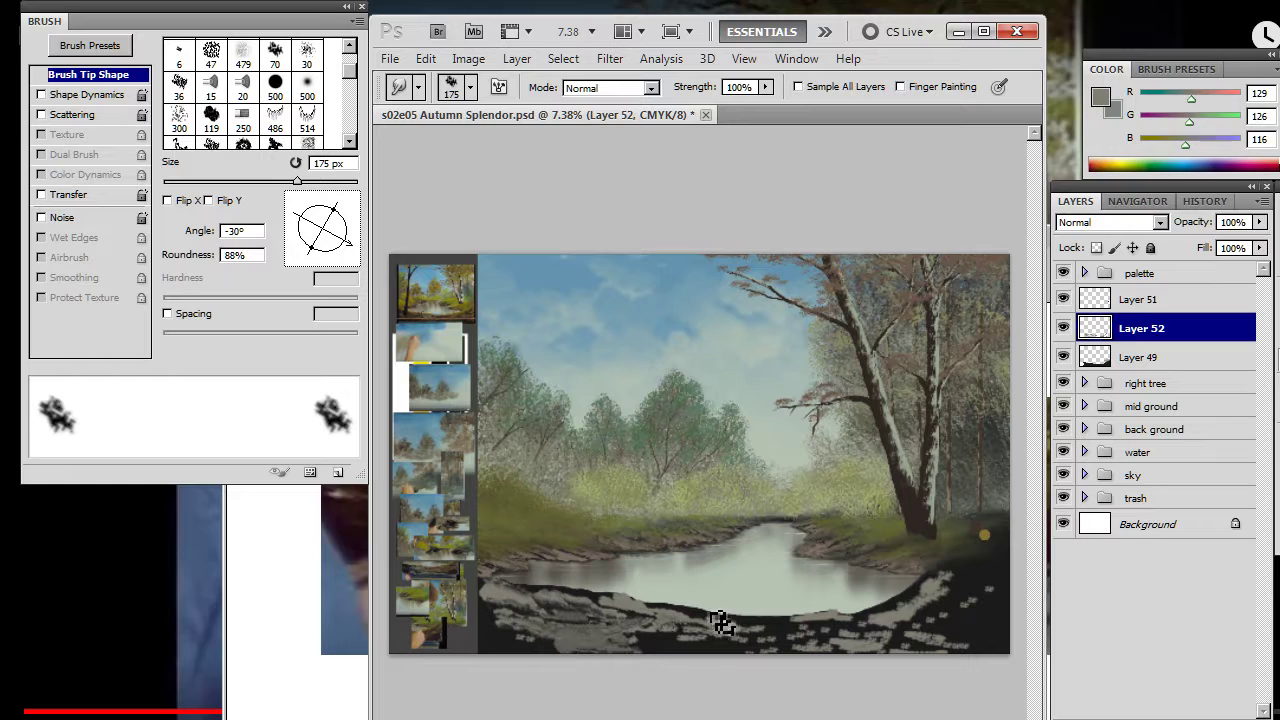
{"action": "left_click_drag", "start_coordinate": [557, 650], "coordinate": [597, 661]}
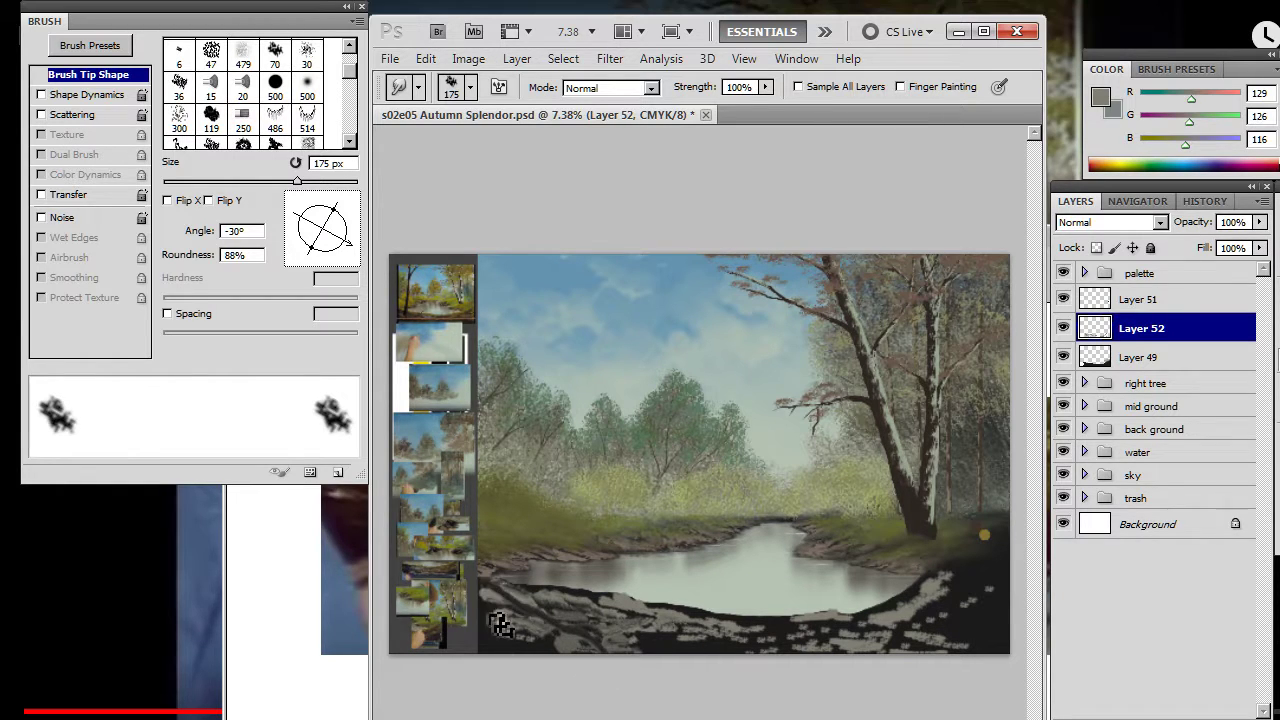
{"action": "key", "text": "ctrl+z"}
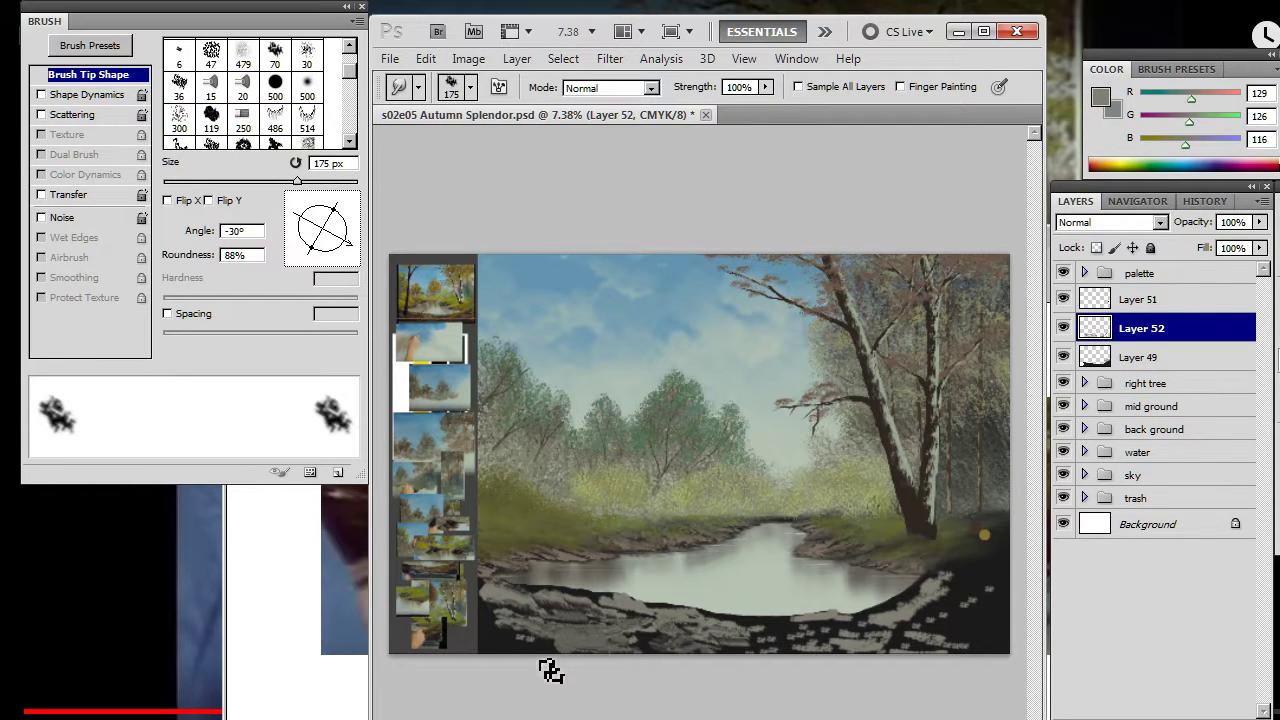
- Smudge the remaining grey dabs through the middle and out to the right end of the foreground bank on Layer 52
{"action": "left_click_drag", "start_coordinate": [565, 653], "coordinate": [777, 525]}
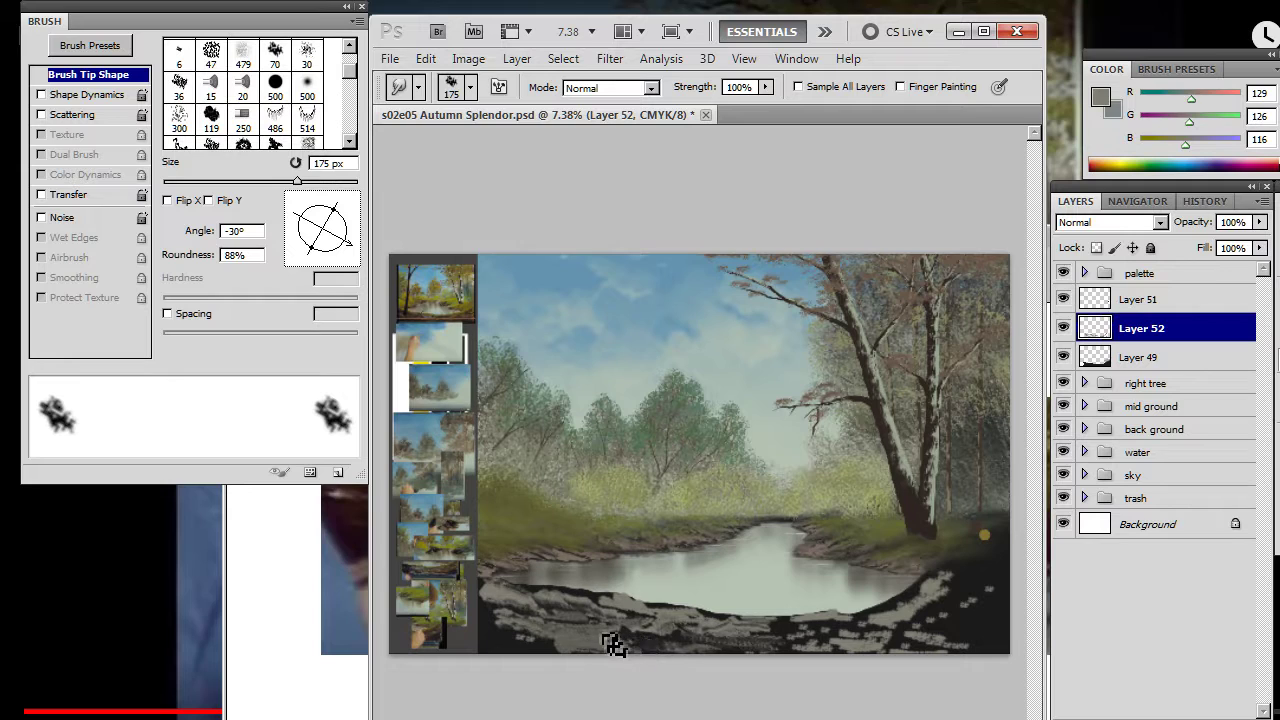
{"action": "mouse_move", "coordinate": [626, 638]}
{"action": "left_mouse_down"}
{"action": "mouse_move", "coordinate": [545, 636]}
{"action": "mouse_move", "coordinate": [573, 648]}
{"action": "mouse_move", "coordinate": [625, 635]}
{"action": "mouse_move", "coordinate": [576, 643]}
{"action": "mouse_move", "coordinate": [589, 650]}
{"action": "mouse_move", "coordinate": [579, 657]}
{"action": "mouse_move", "coordinate": [485, 630]}
{"action": "mouse_move", "coordinate": [558, 639]}
{"action": "mouse_move", "coordinate": [471, 634]}
{"action": "mouse_move", "coordinate": [511, 647]}
{"action": "left_mouse_up"}
{"action": "left_click_drag", "start_coordinate": [567, 604], "coordinate": [589, 606]}
{"action": "left_click_drag", "start_coordinate": [642, 647], "coordinate": [693, 657]}
{"action": "mouse_move", "coordinate": [542, 585]}
{"action": "left_mouse_down"}
{"action": "mouse_move", "coordinate": [589, 604]}
{"action": "mouse_move", "coordinate": [582, 615]}
{"action": "mouse_move", "coordinate": [580, 602]}
{"action": "mouse_move", "coordinate": [502, 591]}
{"action": "mouse_move", "coordinate": [558, 608]}
{"action": "mouse_move", "coordinate": [523, 585]}
{"action": "mouse_move", "coordinate": [492, 595]}
{"action": "left_mouse_up"}
{"action": "mouse_move", "coordinate": [485, 620]}
{"action": "left_mouse_down"}
{"action": "mouse_move", "coordinate": [516, 610]}
{"action": "mouse_move", "coordinate": [612, 637]}
{"action": "mouse_move", "coordinate": [562, 611]}
{"action": "mouse_move", "coordinate": [534, 610]}
{"action": "mouse_move", "coordinate": [625, 630]}
{"action": "mouse_move", "coordinate": [536, 602]}
{"action": "mouse_move", "coordinate": [607, 625]}
{"action": "mouse_move", "coordinate": [576, 626]}
{"action": "mouse_move", "coordinate": [614, 640]}
{"action": "mouse_move", "coordinate": [539, 639]}
{"action": "mouse_move", "coordinate": [700, 659]}
{"action": "mouse_move", "coordinate": [881, 641]}
{"action": "mouse_move", "coordinate": [794, 631]}
{"action": "mouse_move", "coordinate": [793, 650]}
{"action": "mouse_move", "coordinate": [824, 647]}
{"action": "mouse_move", "coordinate": [827, 628]}
{"action": "mouse_move", "coordinate": [836, 634]}
{"action": "mouse_move", "coordinate": [734, 641]}
{"action": "mouse_move", "coordinate": [752, 656]}
{"action": "mouse_move", "coordinate": [708, 652]}
{"action": "mouse_move", "coordinate": [796, 662]}
{"action": "mouse_move", "coordinate": [710, 650]}
{"action": "mouse_move", "coordinate": [780, 664]}
{"action": "mouse_move", "coordinate": [808, 648]}
{"action": "mouse_move", "coordinate": [808, 630]}
{"action": "mouse_move", "coordinate": [713, 629]}
{"action": "mouse_move", "coordinate": [755, 634]}
{"action": "mouse_move", "coordinate": [739, 637]}
{"action": "mouse_move", "coordinate": [747, 623]}
{"action": "mouse_move", "coordinate": [811, 633]}
{"action": "mouse_move", "coordinate": [810, 648]}
{"action": "mouse_move", "coordinate": [806, 631]}
{"action": "mouse_move", "coordinate": [734, 631]}
{"action": "left_mouse_up"}
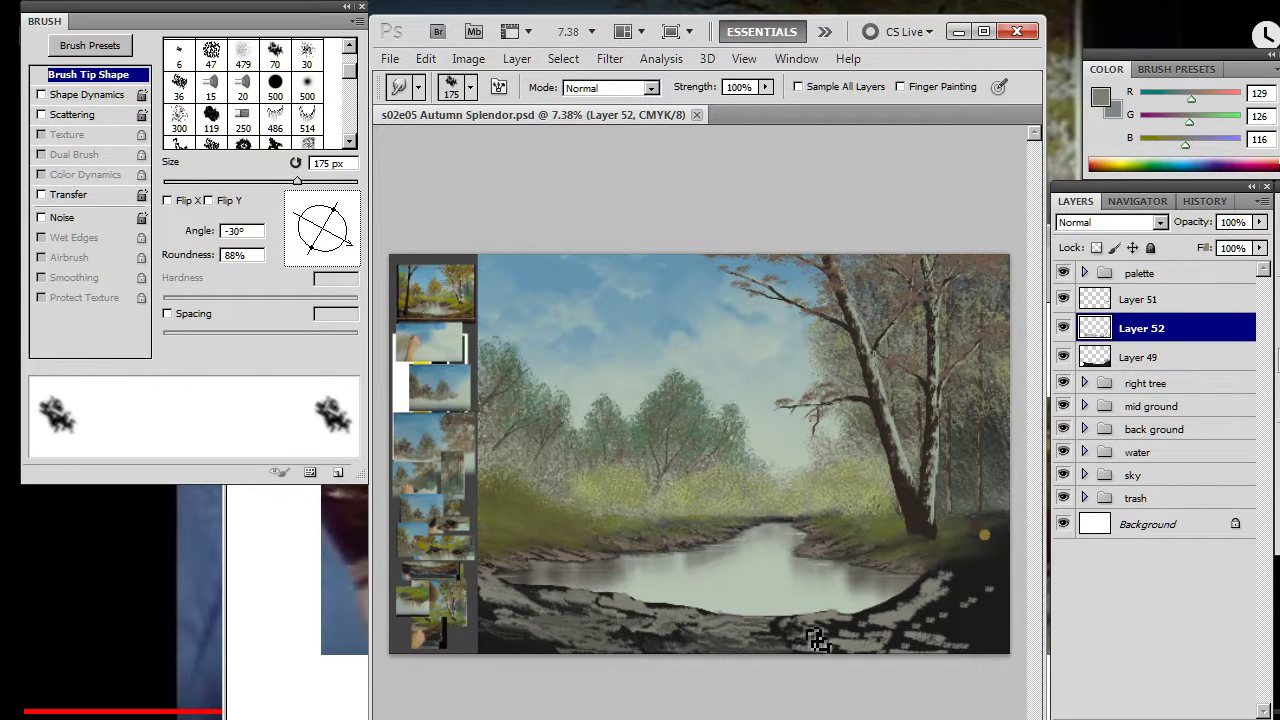
{"action": "left_click_drag", "start_coordinate": [790, 634], "coordinate": [817, 652]}
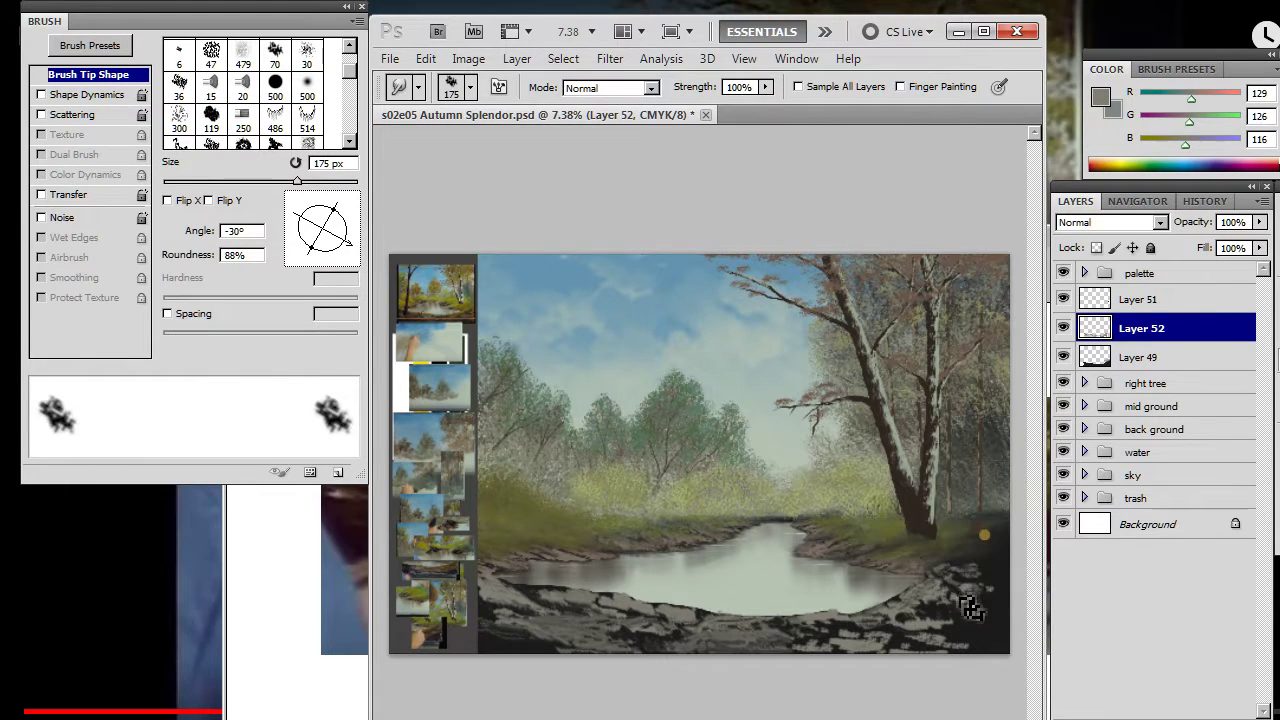
{"action": "left_click_drag", "start_coordinate": [975, 598], "coordinate": [985, 593]}
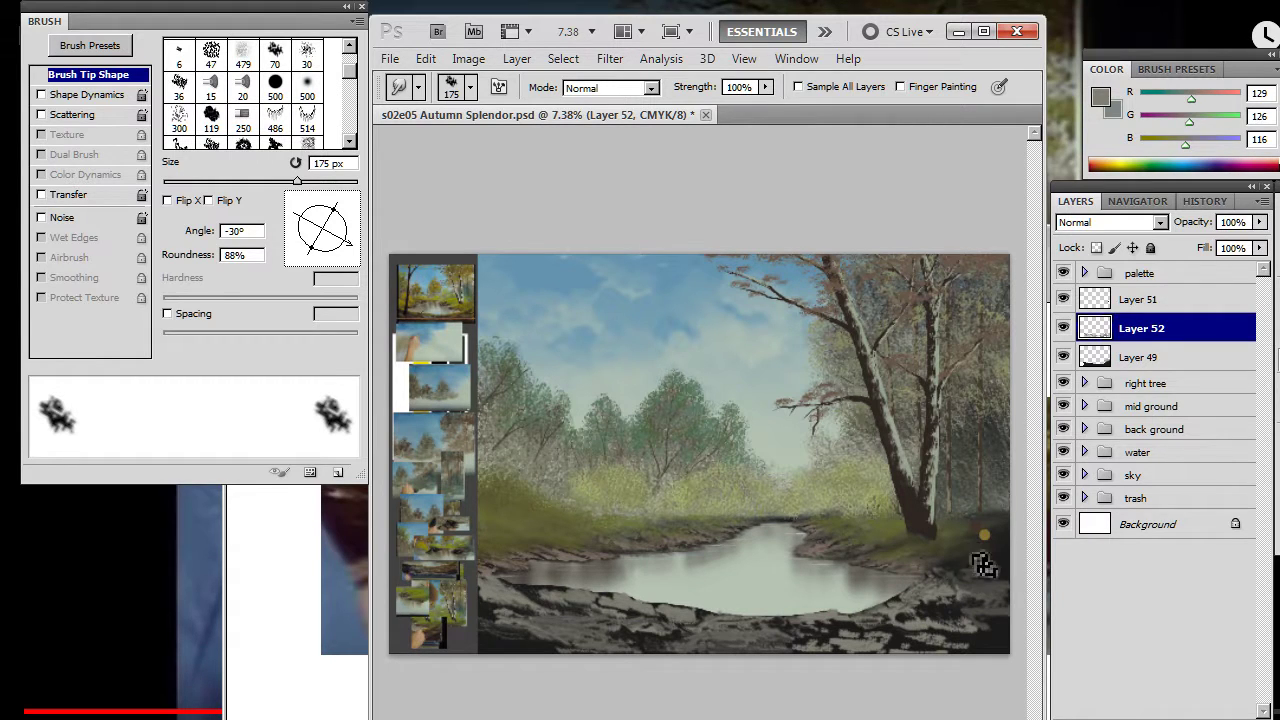
- Toggle the visibility of Layer 49 and the tree, ground and water groups to examine what each one contributes
{"action": "left_click", "coordinate": [1062, 357]}
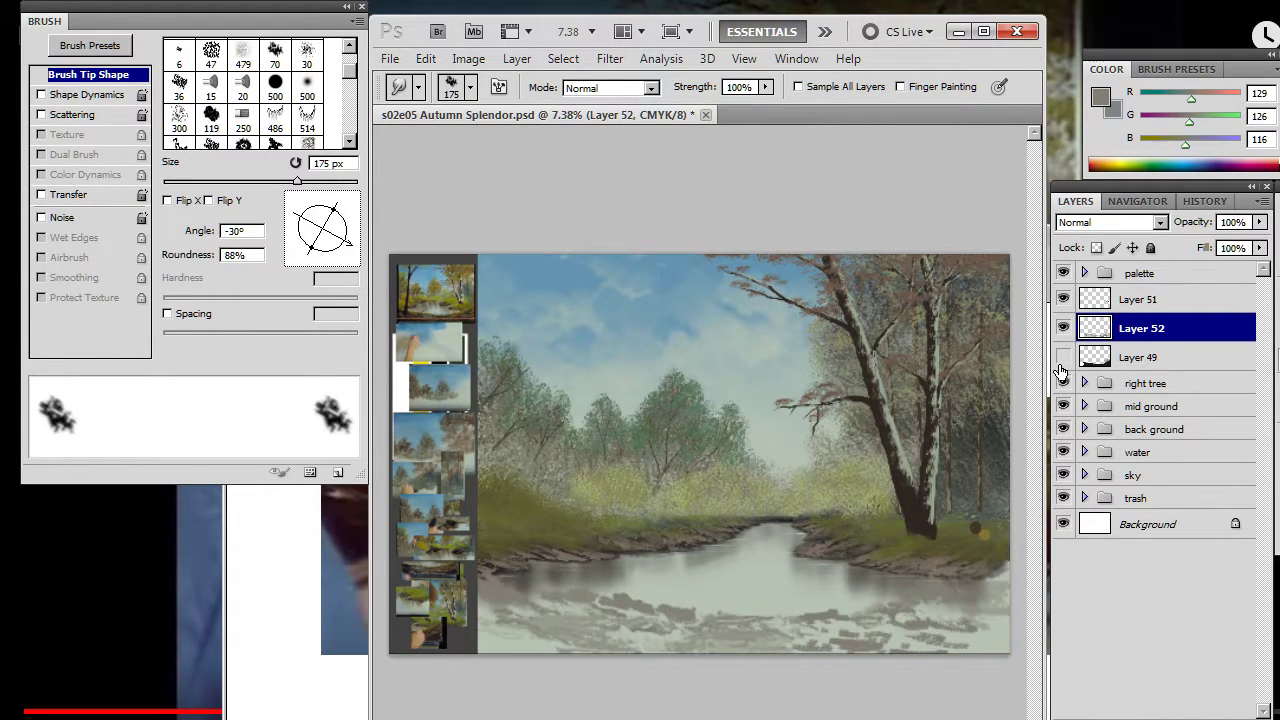
{"action": "left_click", "coordinate": [1064, 384]}
{"action": "left_click", "coordinate": [1064, 384]}
{"action": "left_click", "coordinate": [1065, 430]}
{"action": "left_click", "coordinate": [1064, 430]}
{"action": "left_click", "coordinate": [1064, 453]}
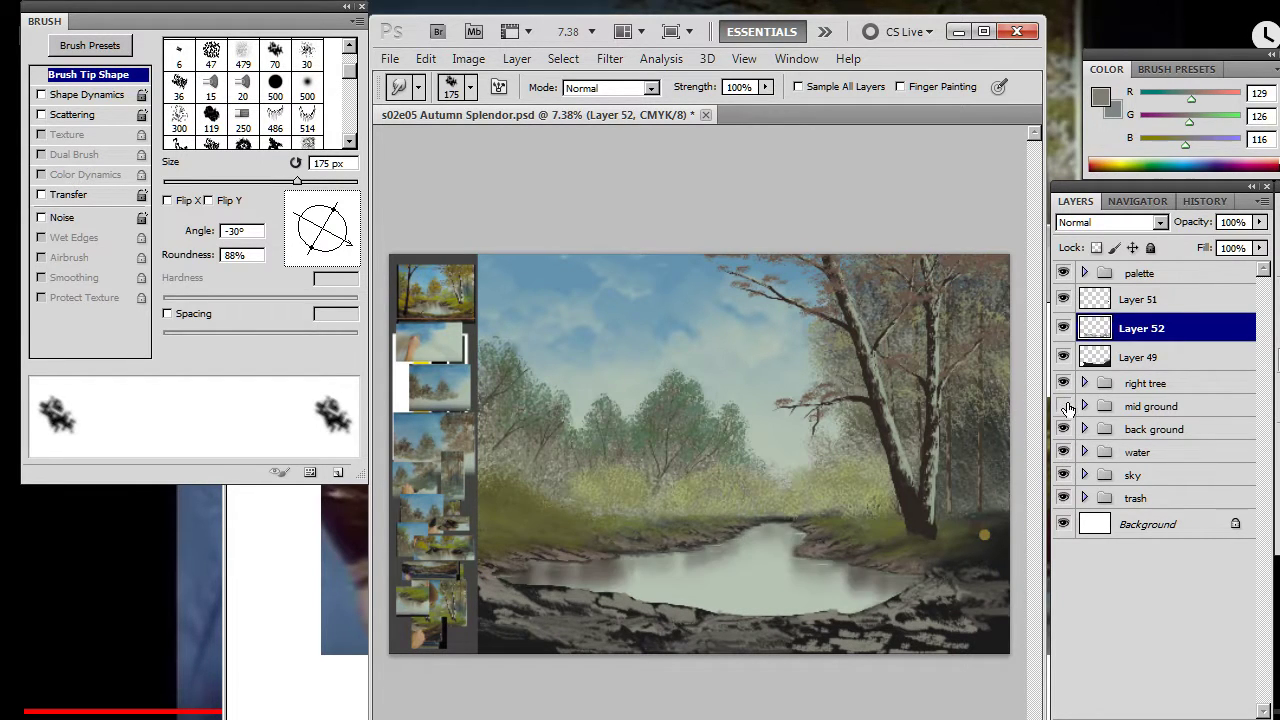
{"action": "left_click", "coordinate": [1064, 407]}
{"action": "left_click", "coordinate": [1064, 407]}
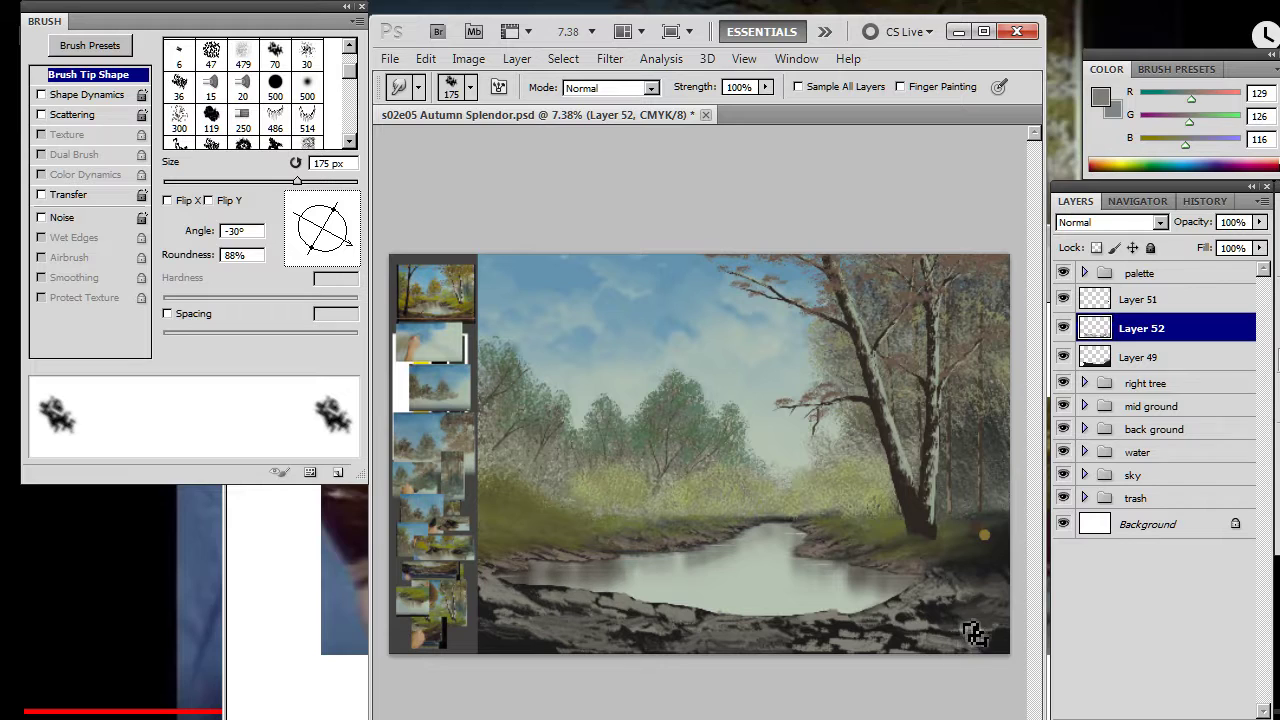
- Refine the smudged rock highlights along the bank with finer tips of 125 px, 60 px and 70 px
{"action": "key", "text": "bracketleft"}
{"action": "key", "text": "bracketleft"}
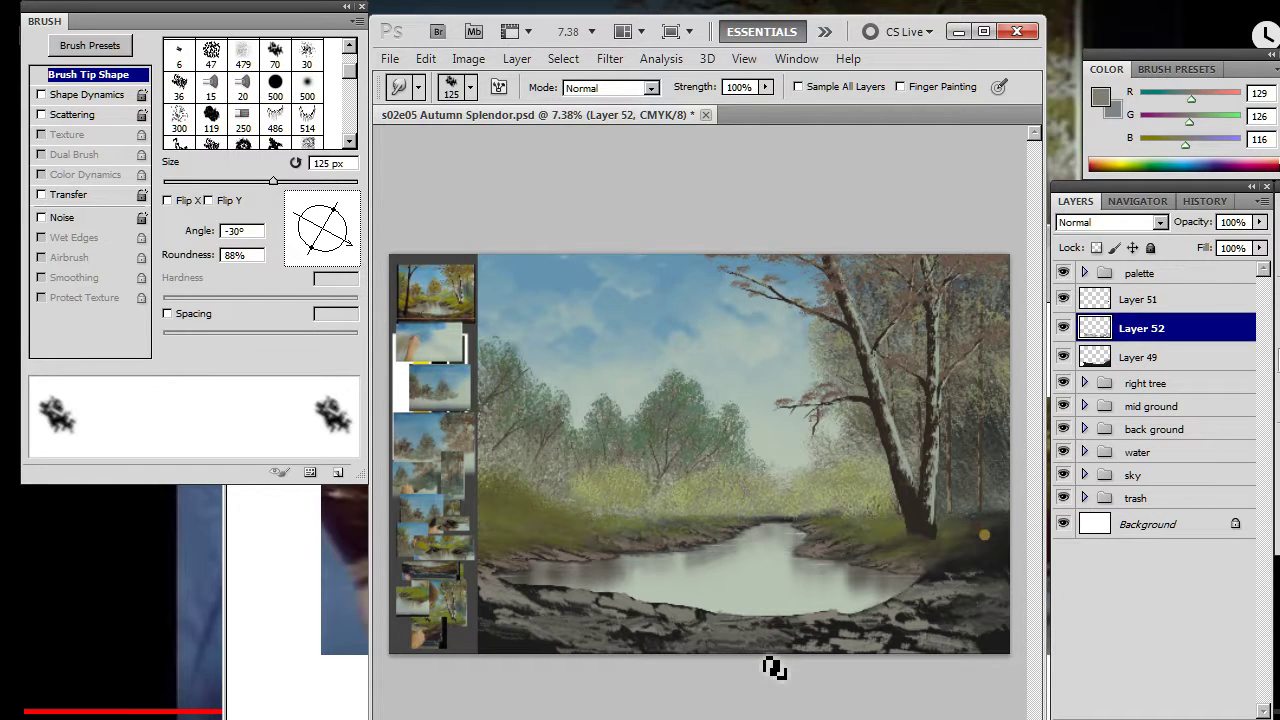
{"action": "key", "text": "bracketleft"}
{"action": "key", "text": "bracketleft"}
{"action": "key", "text": "bracketleft"}
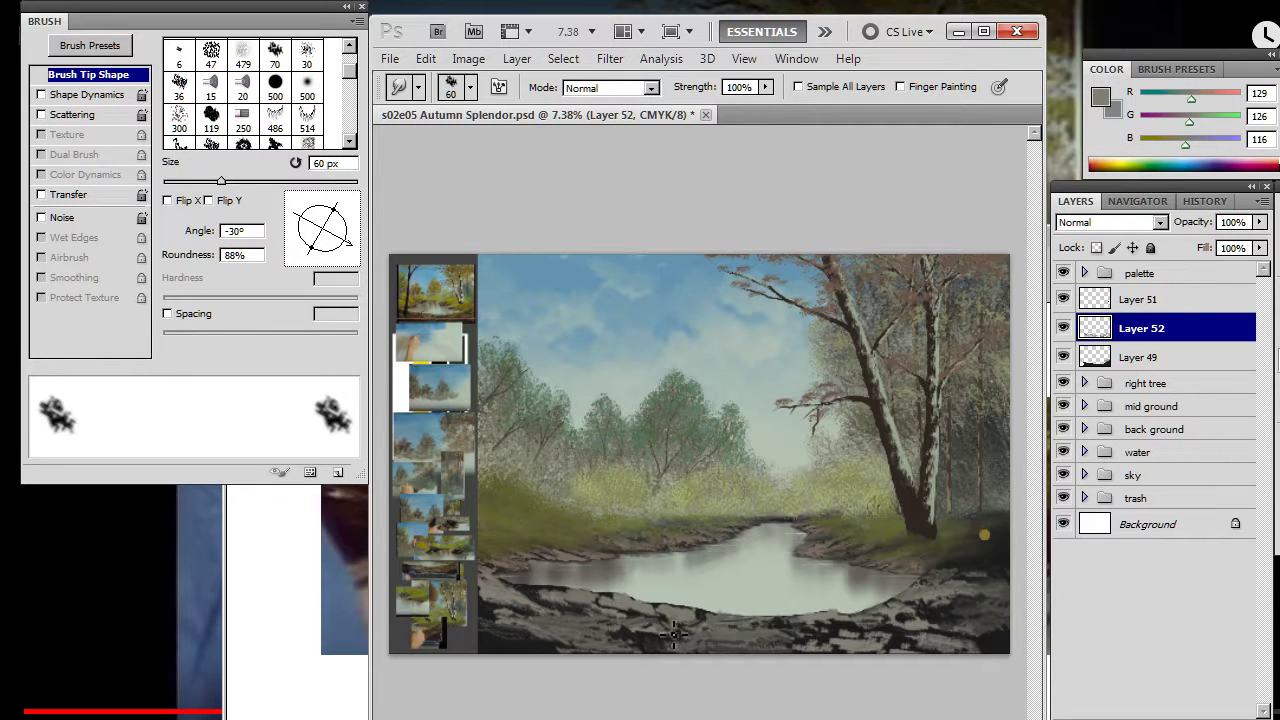
{"action": "key", "text": "bracketright"}
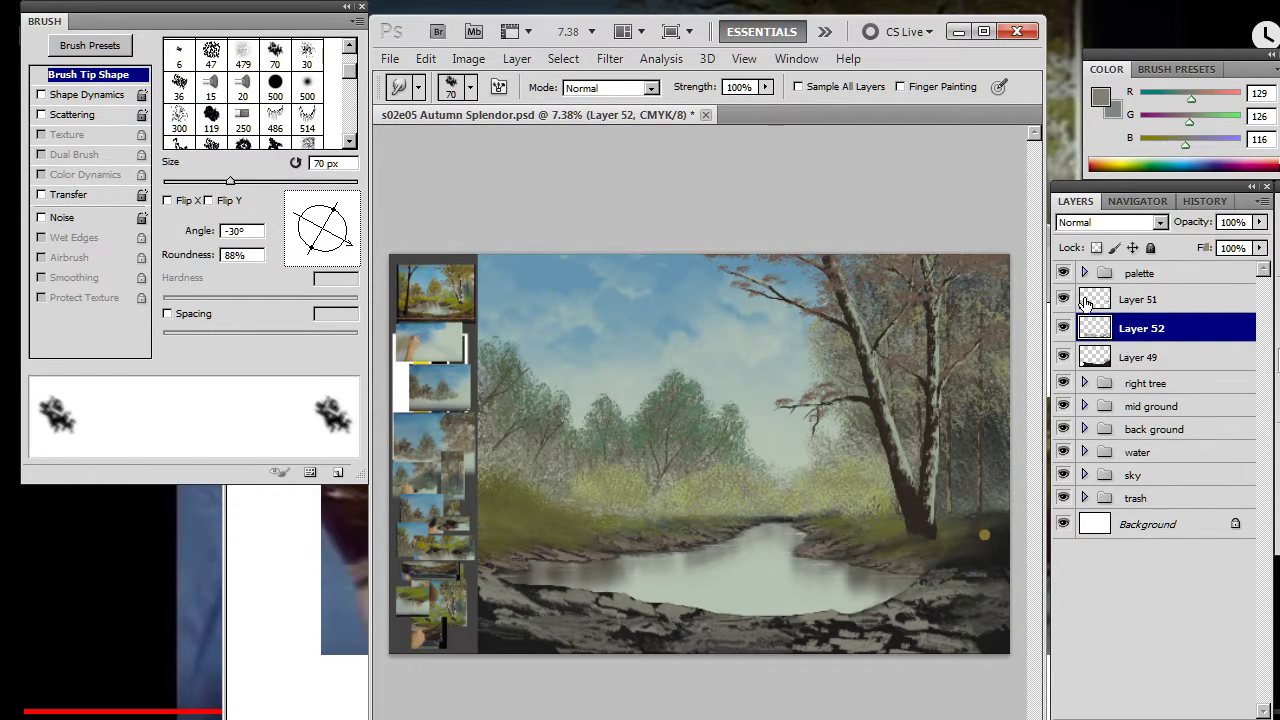
- Enlarge the smudge tip to 125 px and soften the rock highlights on the left part of the foreground bank on Layer 52
{"action": "left_click", "coordinate": [1158, 300]}
{"action": "key", "text": "z"}
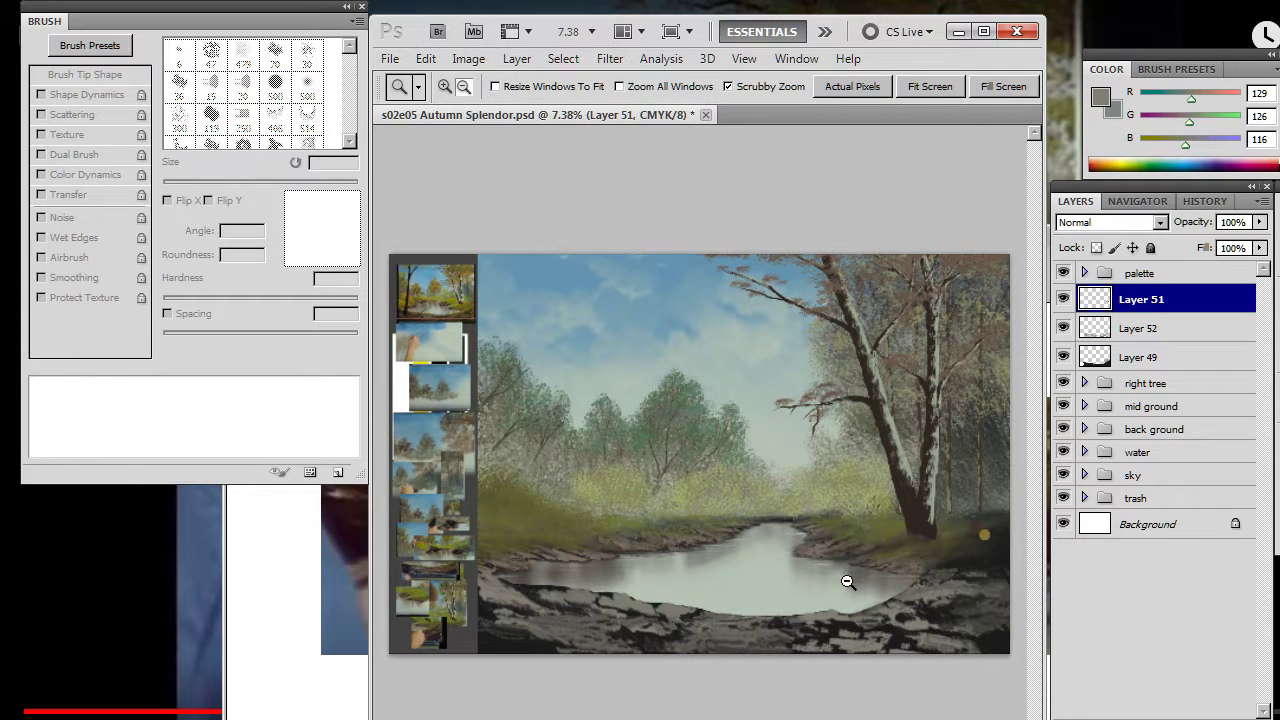
{"action": "mouse_move", "coordinate": [650, 679]}
{"action": "left_mouse_down"}
{"action": "mouse_move", "coordinate": [710, 677]}
{"action": "mouse_move", "coordinate": [643, 698]}
{"action": "left_mouse_up"}
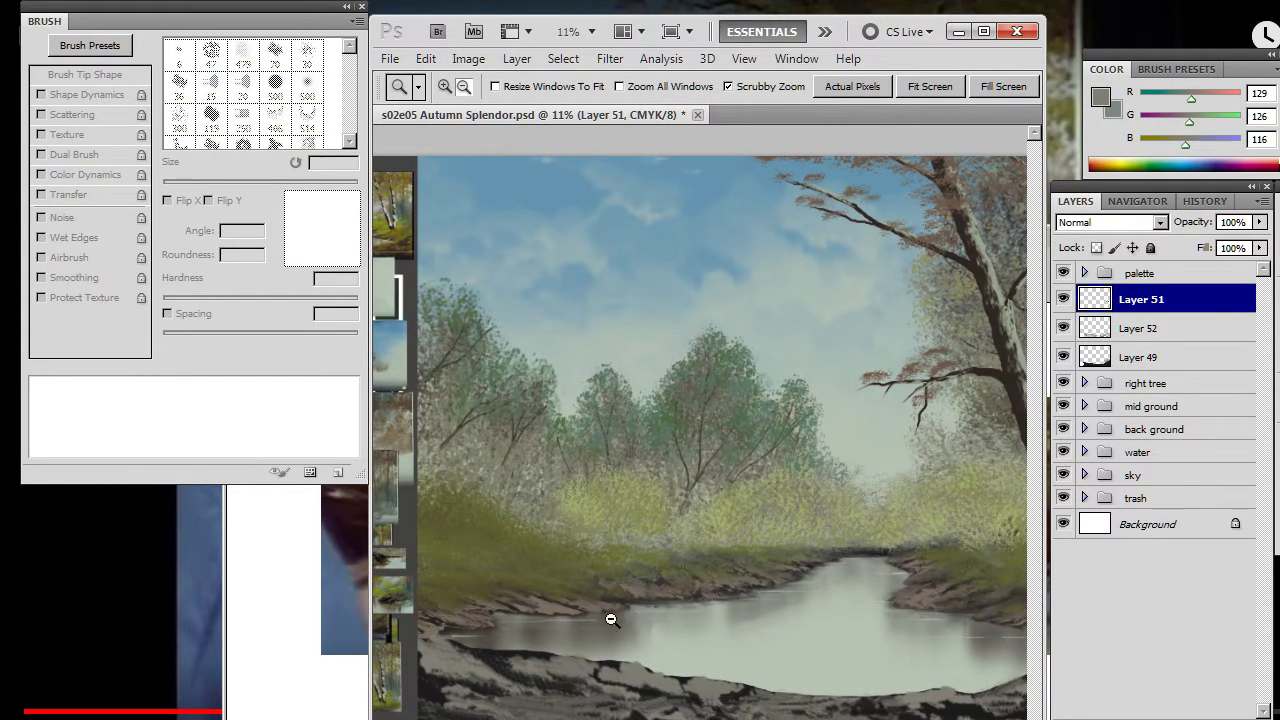
{"action": "key", "text": "r"}
{"action": "key", "text": "bracketright"}
{"action": "key", "text": "bracketright"}
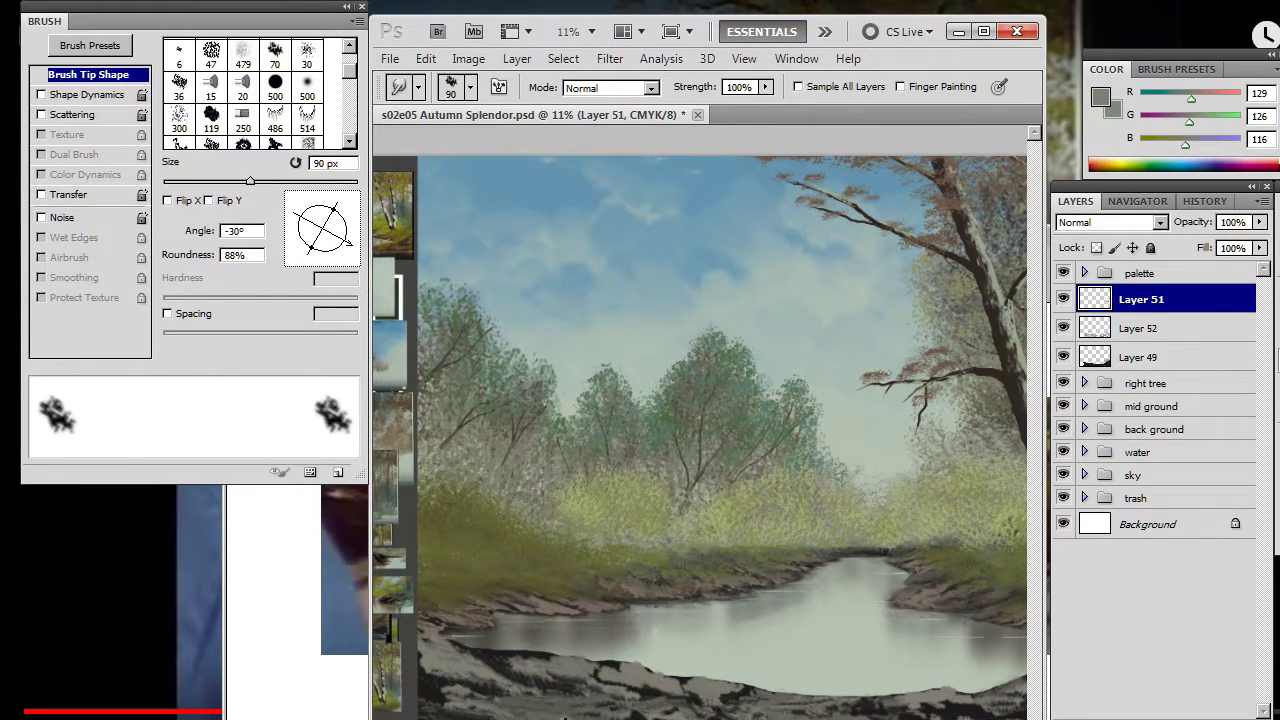
{"action": "left_click", "coordinate": [1196, 336]}
{"action": "key", "text": "e"}
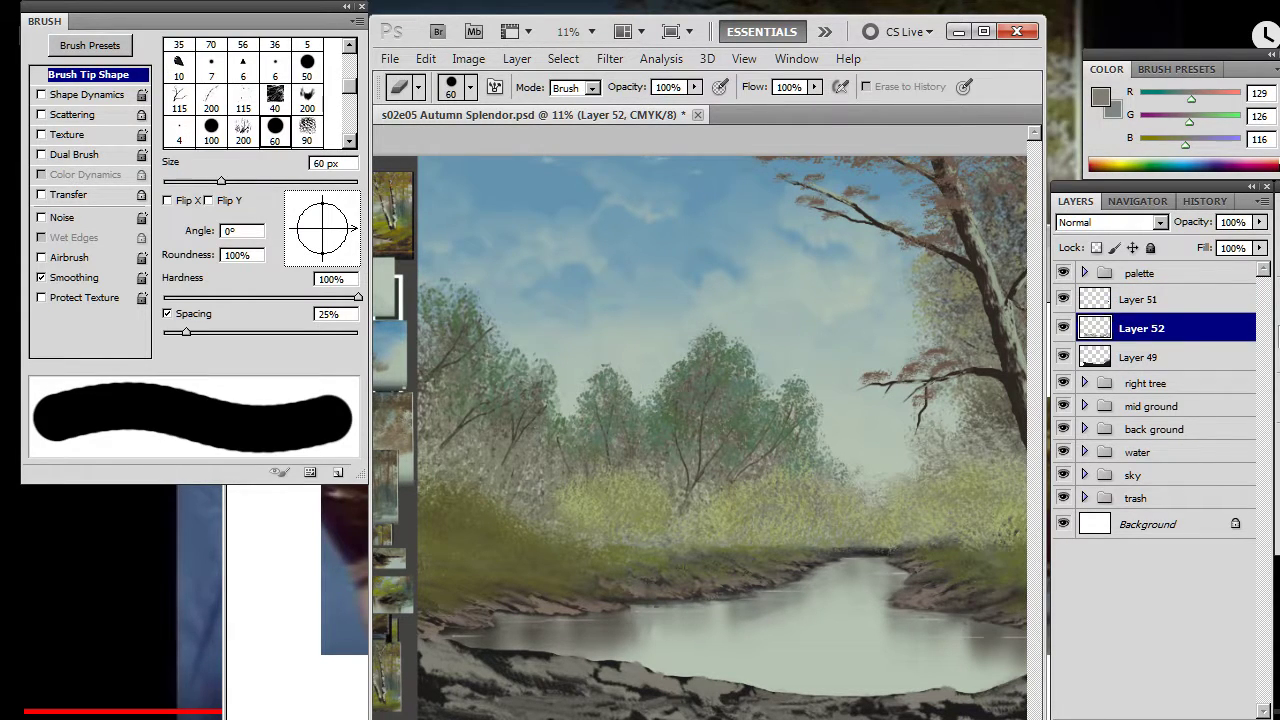
{"action": "left_click", "coordinate": [1190, 301]}
{"action": "key", "text": "r"}
{"action": "key", "text": "bracketright"}
{"action": "key", "text": "bracketright"}
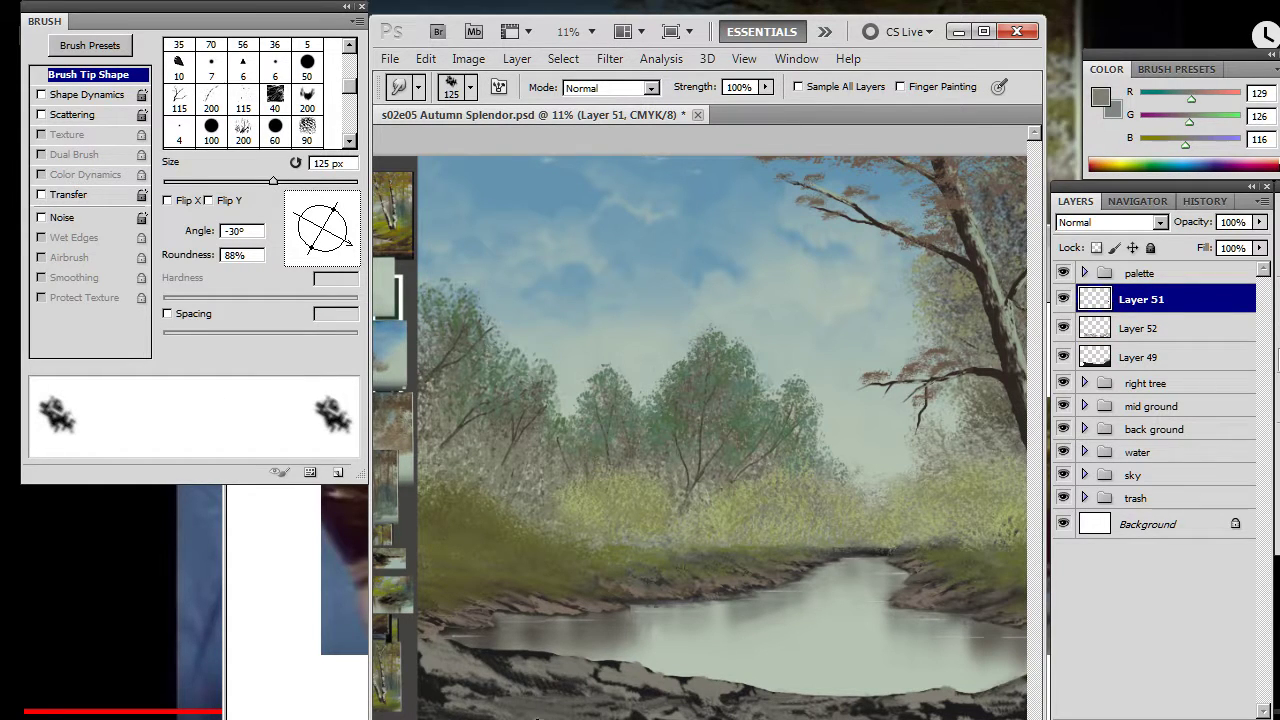
{"action": "left_click", "coordinate": [1135, 330]}
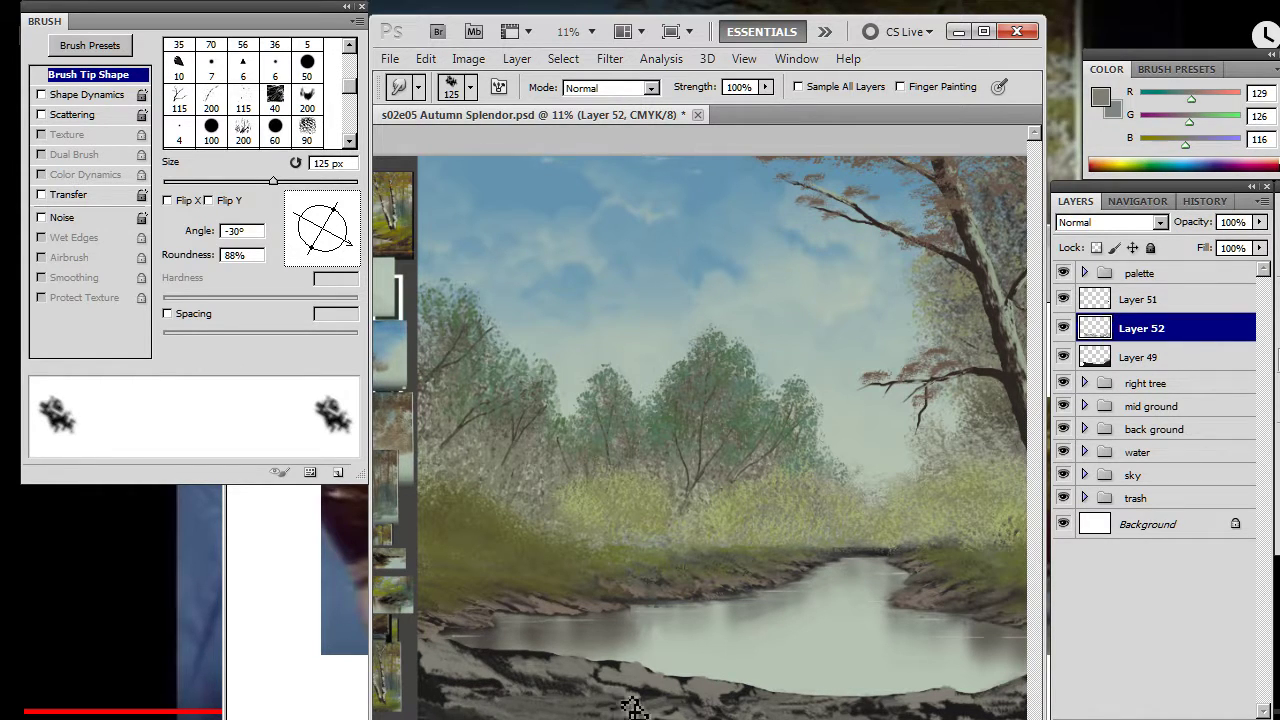
{"action": "left_click_drag", "start_coordinate": [820, 575], "coordinate": [736, 570]}
- On Layer 51, sample the ochre dot beside the right tree as background color and the dark brown dot as foreground color
{"action": "key", "text": "z"}
{"action": "left_click", "coordinate": [818, 621], "text": "alt"}
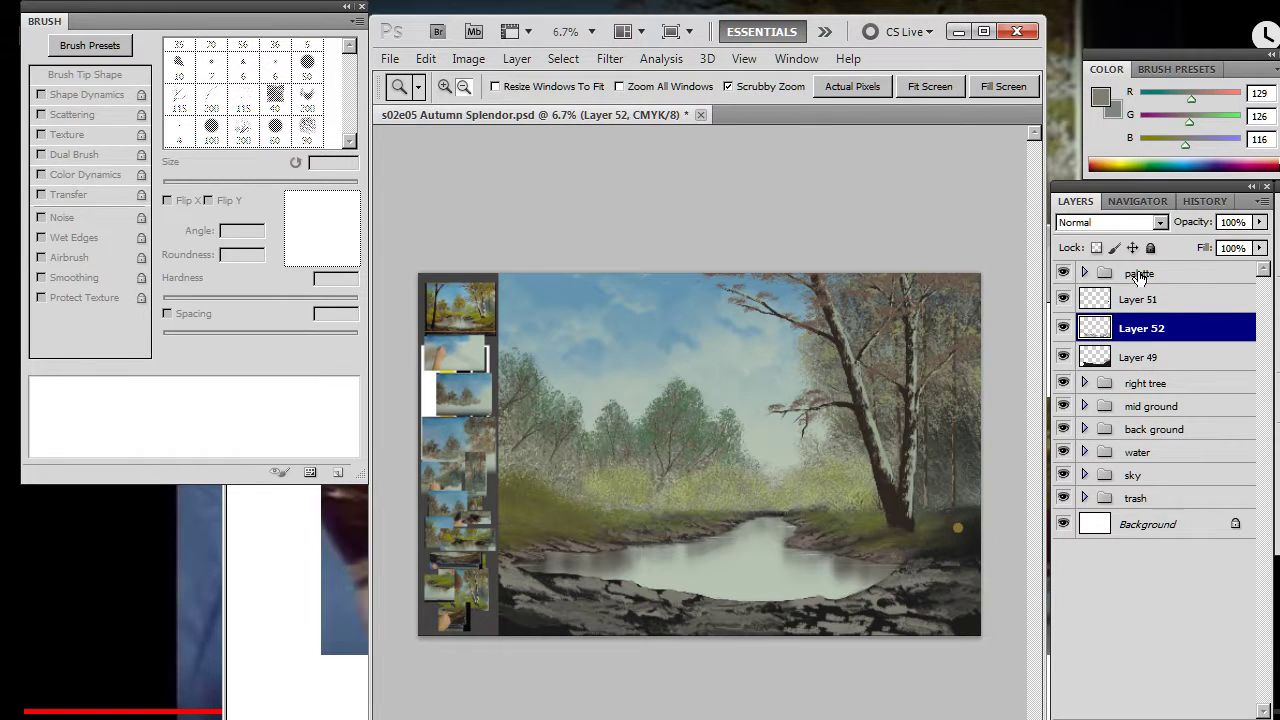
{"action": "left_click", "coordinate": [1166, 304]}
{"action": "left_click_drag", "start_coordinate": [972, 524], "coordinate": [997, 538]}
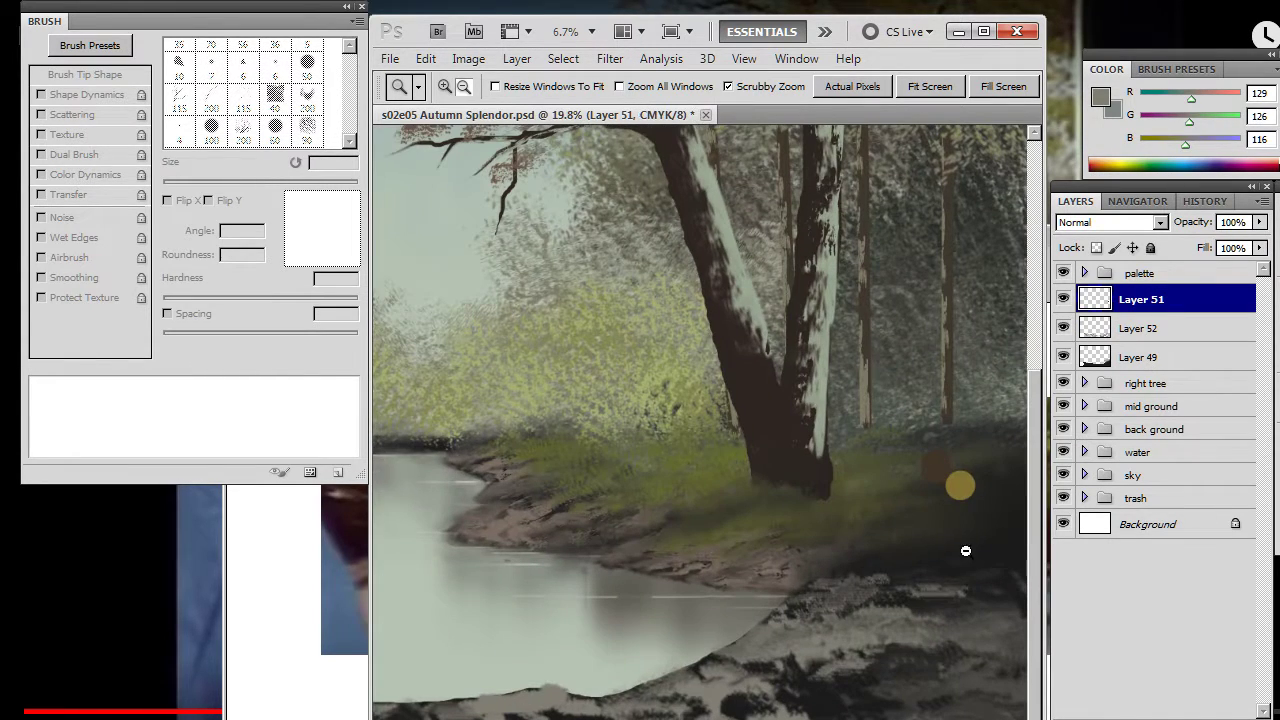
{"action": "key", "text": "b"}
{"action": "left_click", "coordinate": [964, 483], "text": "alt"}
{"action": "key", "text": "x"}
{"action": "left_click", "coordinate": [938, 471], "text": "alt"}
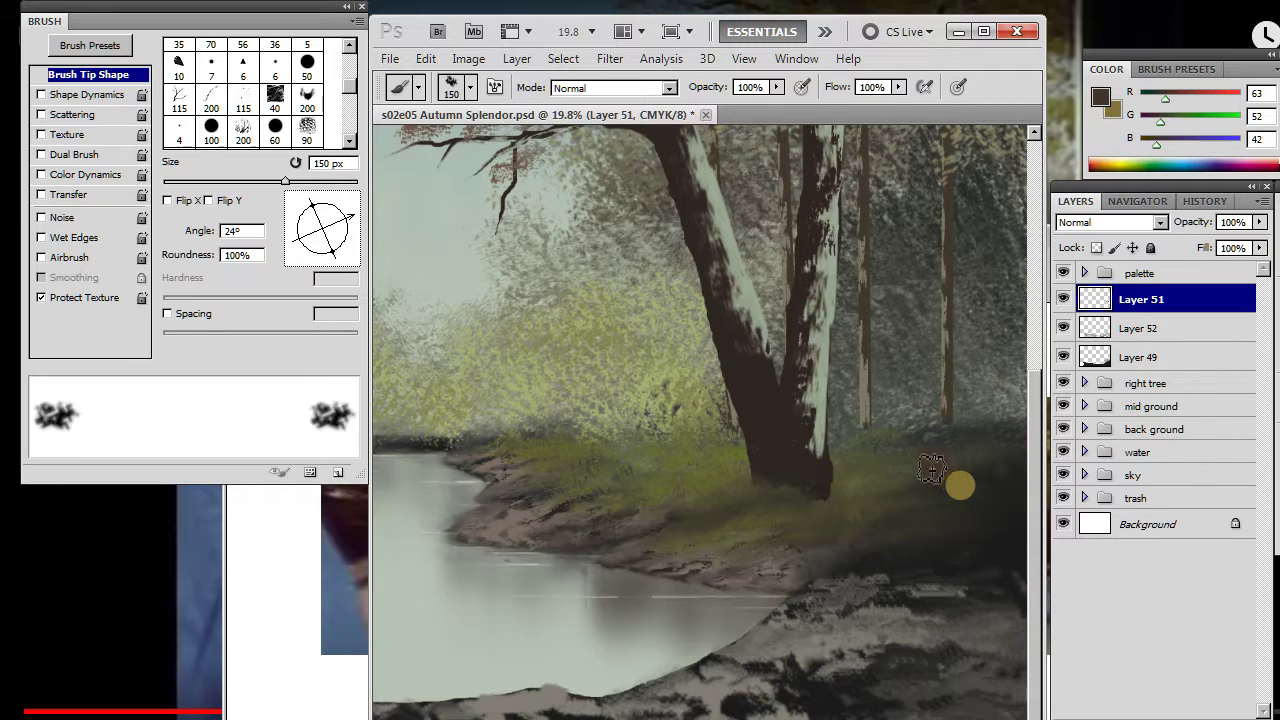
- Erase the ochre and brown color dots beside the right tree from Layer 51
{"action": "key", "text": "e"}
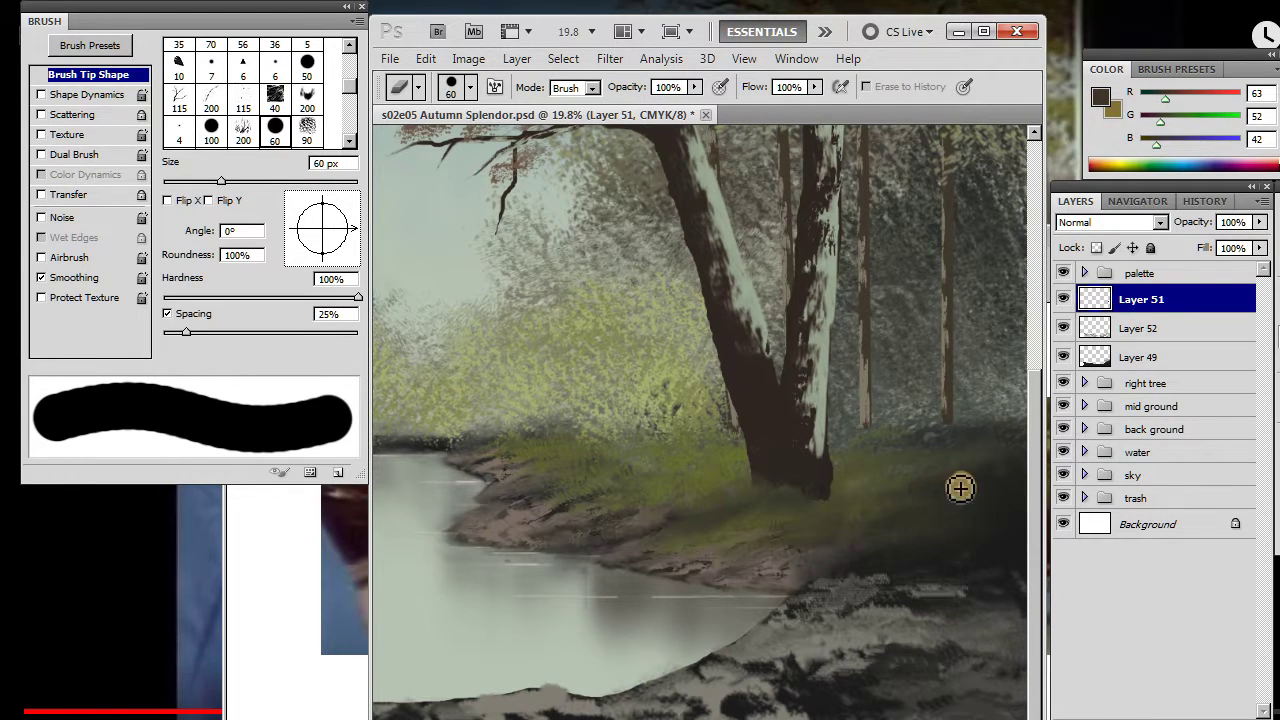
{"action": "left_click_drag", "start_coordinate": [990, 478], "coordinate": [969, 529]}
{"action": "left_click_drag", "start_coordinate": [818, 474], "coordinate": [817, 456]}
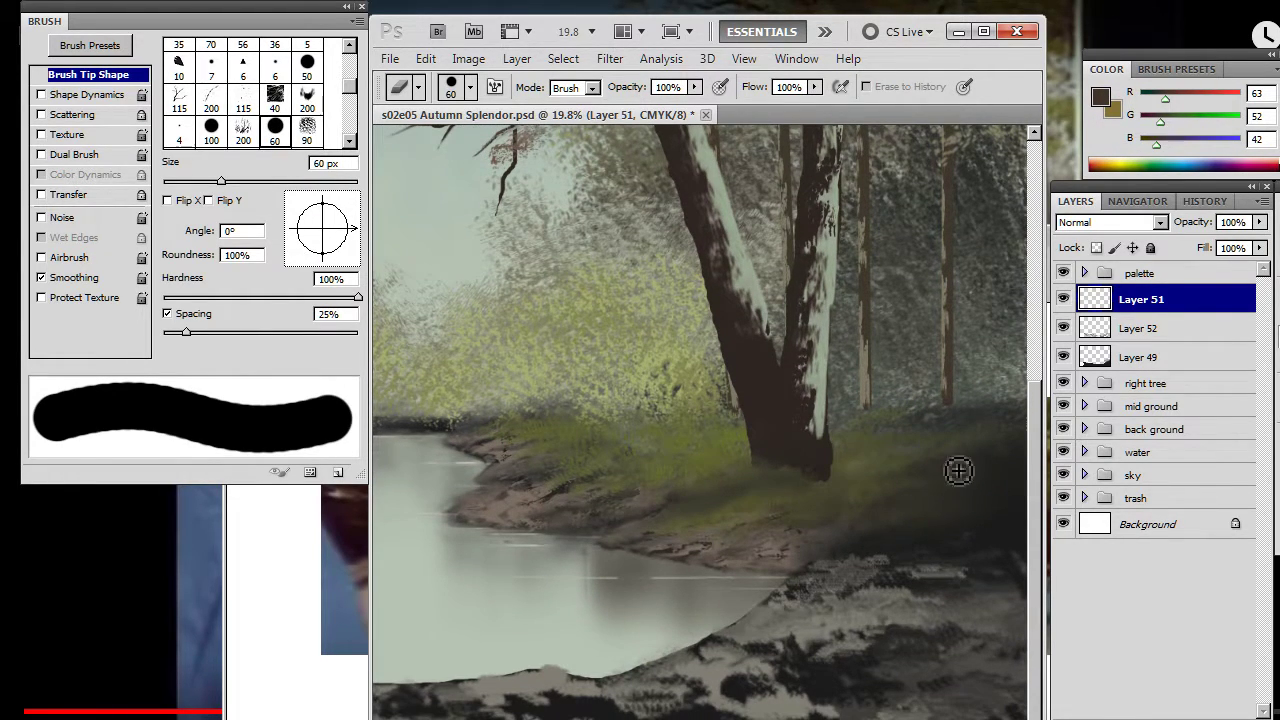
- Switch to the Brush with the textured 446 px tip, and set its angle to -167° and roundness to 20%
{"action": "key", "text": "b"}
{"action": "key", "text": "bracketright"}
{"action": "key", "text": "bracketright"}
{"action": "key", "text": "bracketright"}
{"action": "key", "text": "bracketright"}
{"action": "right_click", "coordinate": [750, 543]}
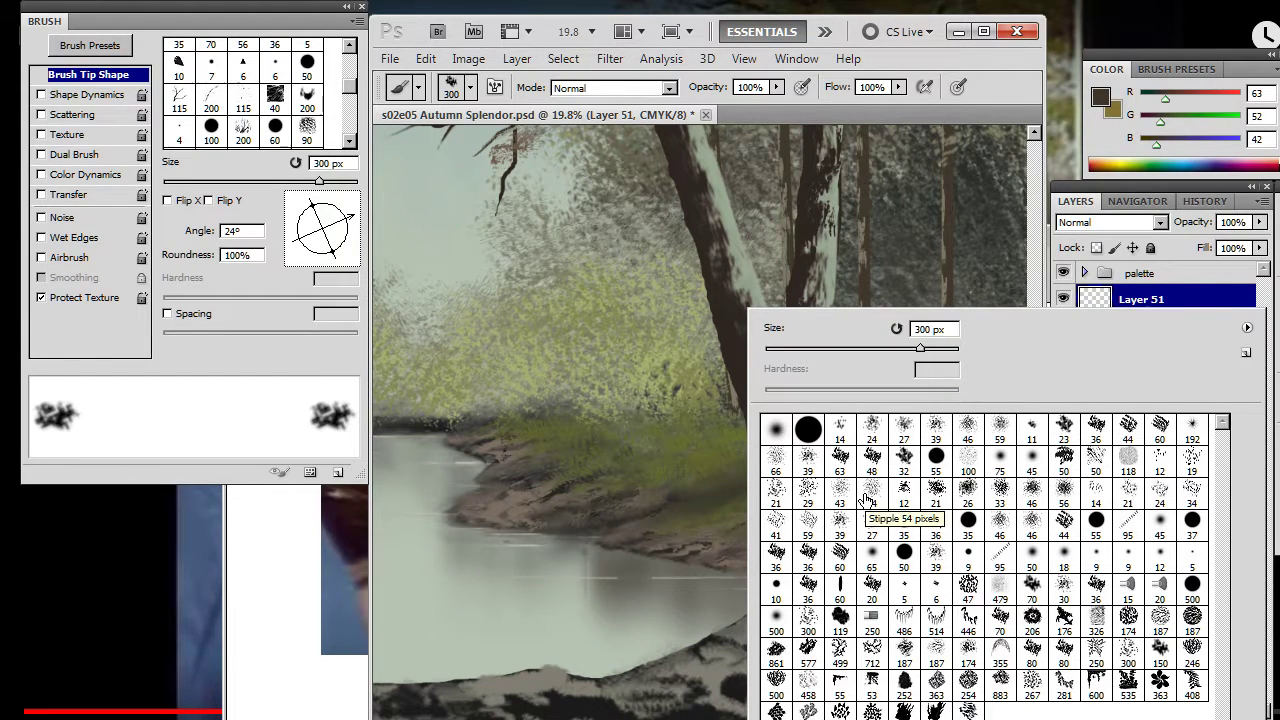
{"action": "left_click", "coordinate": [904, 622]}
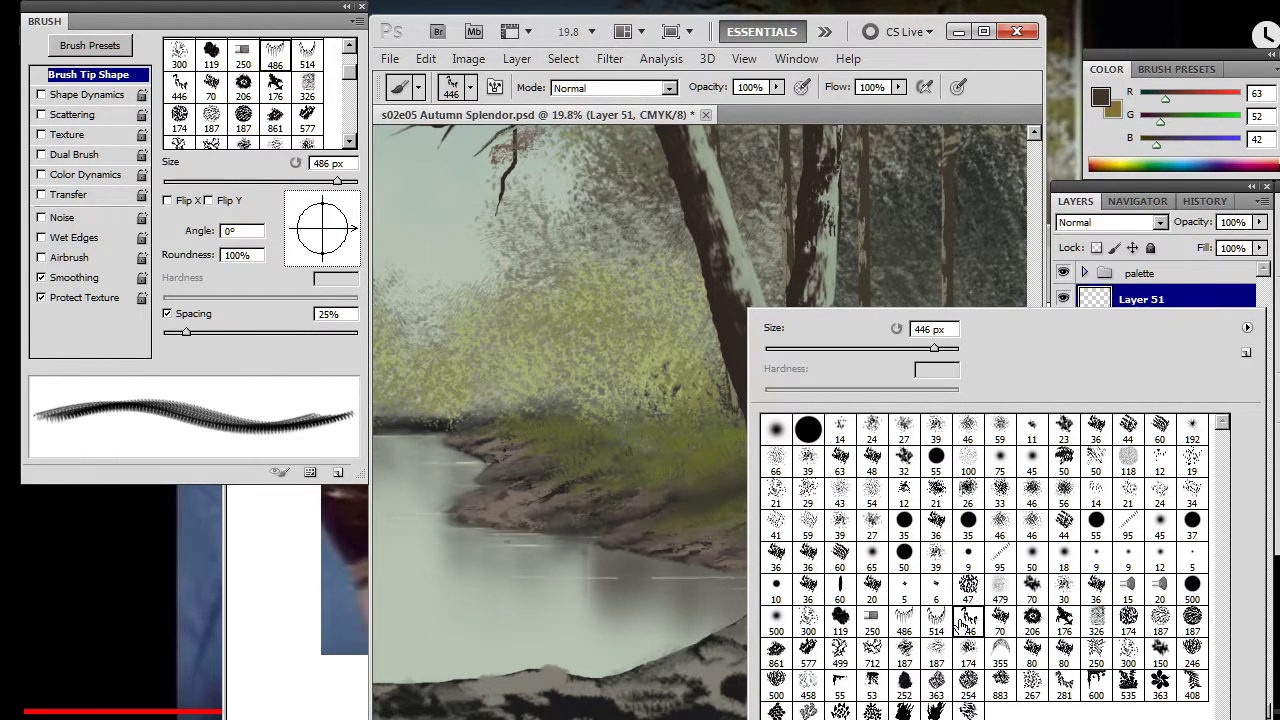
{"action": "left_click", "coordinate": [966, 622]}
{"action": "left_click", "coordinate": [990, 90]}
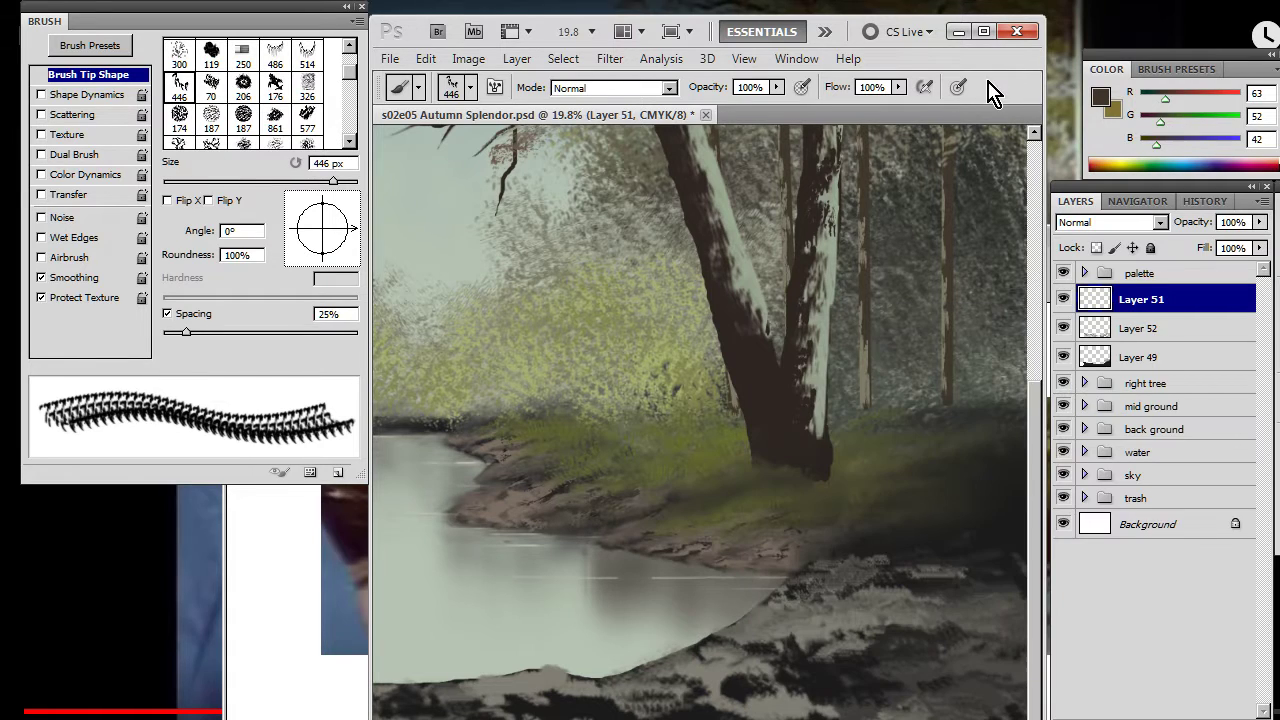
{"action": "mouse_move", "coordinate": [318, 268]}
{"action": "left_mouse_down"}
{"action": "mouse_move", "coordinate": [323, 252]}
{"action": "mouse_move", "coordinate": [298, 244]}
{"action": "mouse_move", "coordinate": [330, 266]}
{"action": "mouse_move", "coordinate": [322, 243]}
{"action": "mouse_move", "coordinate": [300, 248]}
{"action": "left_mouse_up"}
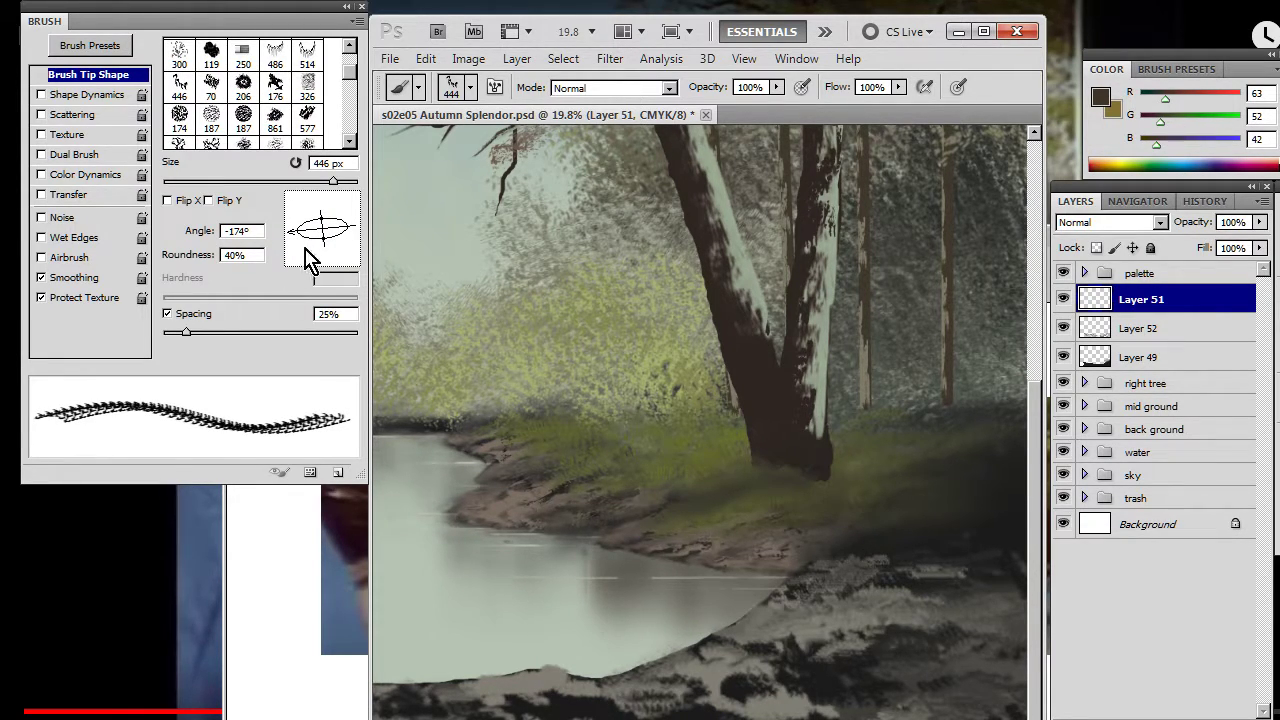
{"action": "mouse_move", "coordinate": [330, 248]}
{"action": "left_mouse_down"}
{"action": "mouse_move", "coordinate": [320, 224]}
{"action": "mouse_move", "coordinate": [300, 232]}
{"action": "mouse_move", "coordinate": [323, 236]}
{"action": "mouse_move", "coordinate": [293, 248]}
{"action": "left_mouse_up"}
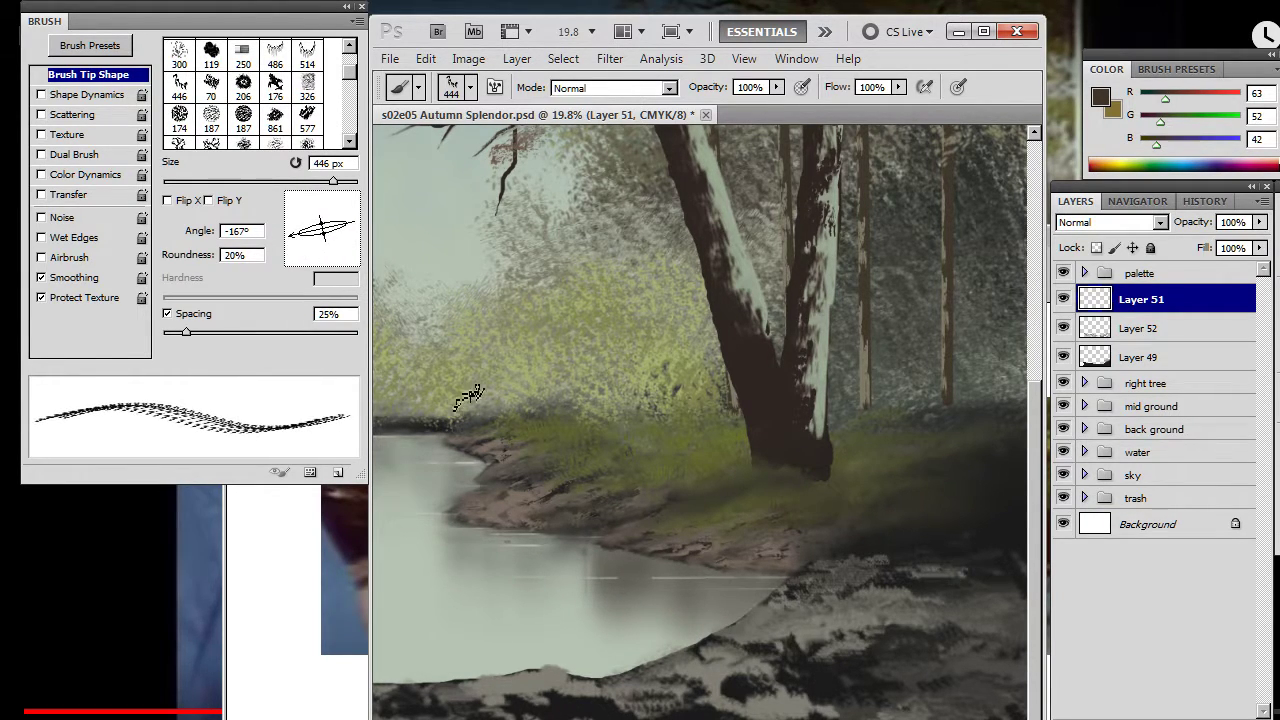
- Paint dark brown texture over the rocks at the right end of the foreground bank on Layer 51
{"action": "mouse_move", "coordinate": [787, 655]}
{"action": "left_mouse_down"}
{"action": "mouse_move", "coordinate": [818, 654]}
{"action": "mouse_move", "coordinate": [681, 685]}
{"action": "mouse_move", "coordinate": [792, 646]}
{"action": "mouse_move", "coordinate": [775, 636]}
{"action": "mouse_move", "coordinate": [646, 693]}
{"action": "mouse_move", "coordinate": [818, 610]}
{"action": "mouse_move", "coordinate": [868, 611]}
{"action": "mouse_move", "coordinate": [723, 697]}
{"action": "mouse_move", "coordinate": [809, 597]}
{"action": "left_mouse_up"}
{"action": "left_click", "coordinate": [800, 603], "text": "ctrl+alt"}
{"action": "left_click", "coordinate": [755, 625], "text": "ctrl+alt"}
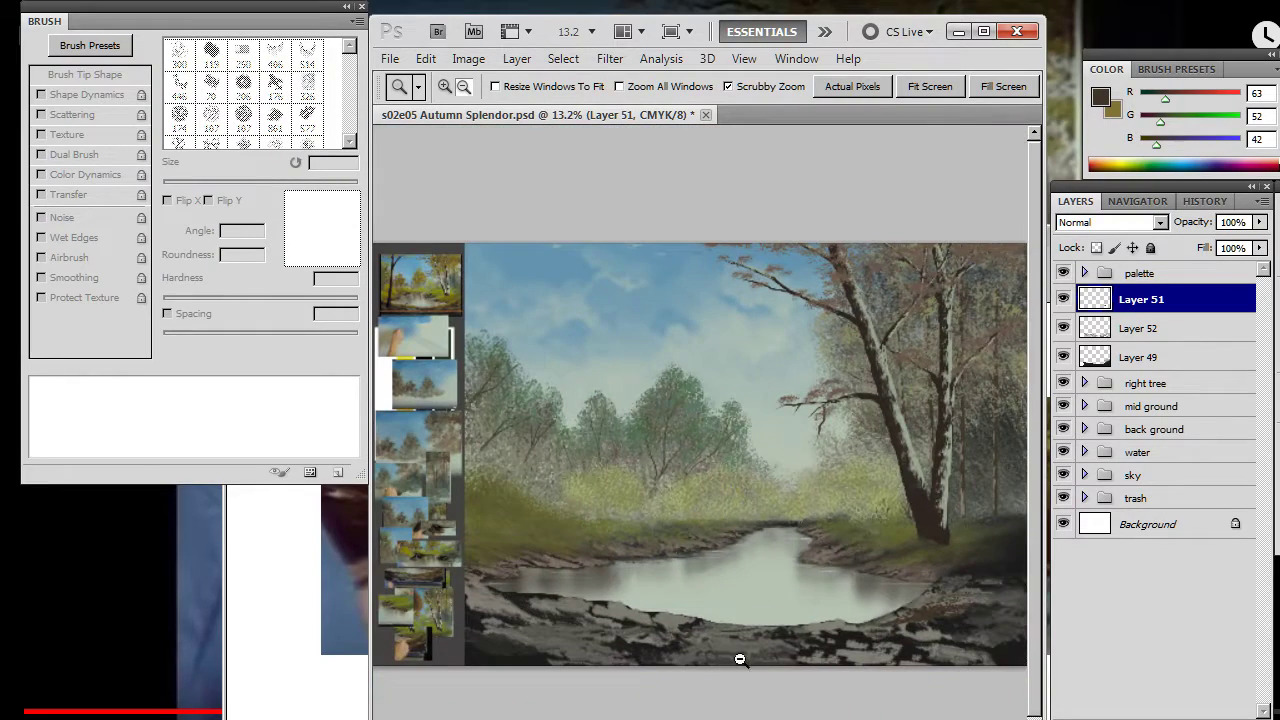
{"action": "left_click", "coordinate": [733, 657], "text": "ctrl+alt"}
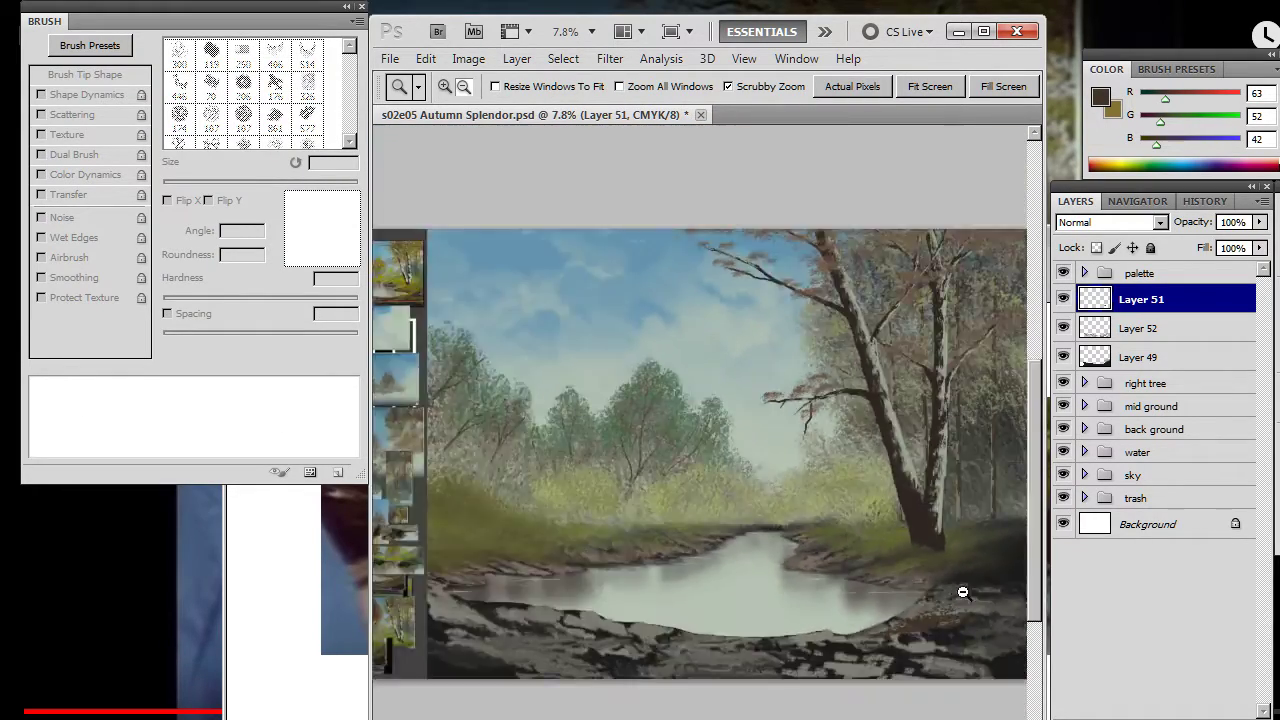
{"action": "left_click", "coordinate": [881, 573]}
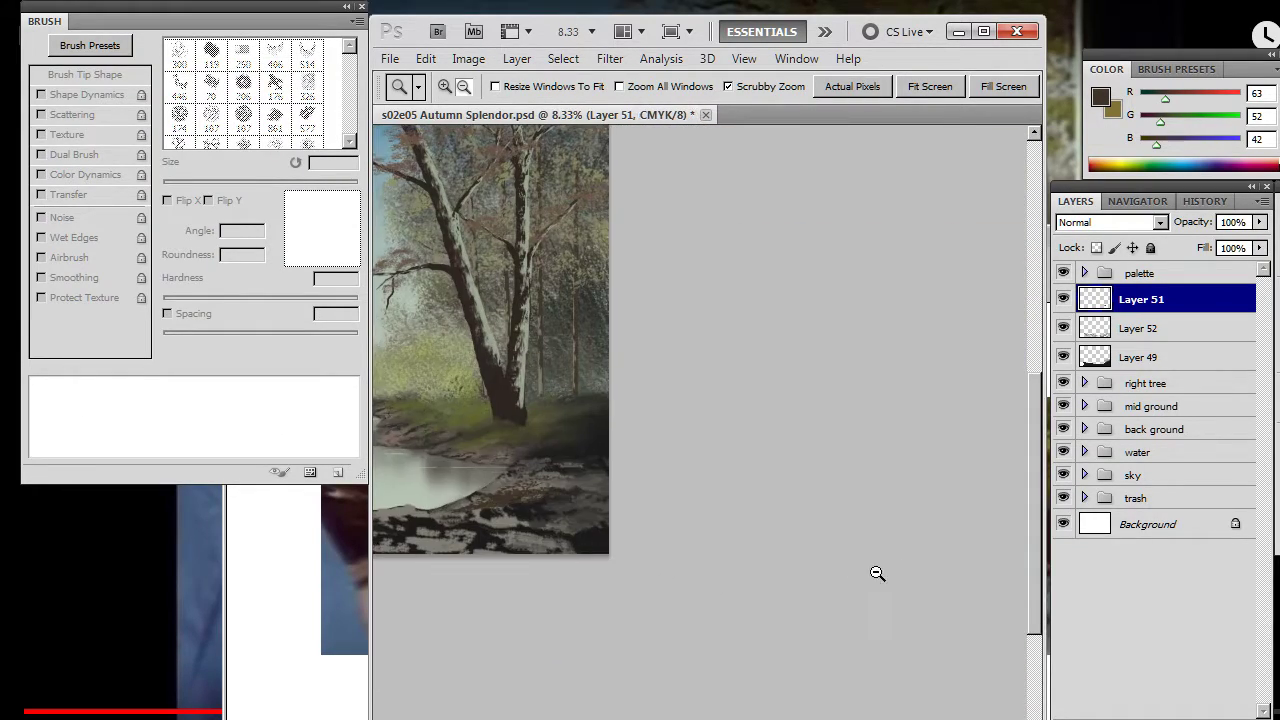
- Paint dark brown texture across the right and middle of the foreground bank on Layer 51, enlarging the brush from 600 to 800 px
{"action": "mouse_move", "coordinate": [582, 510]}
{"action": "left_mouse_down"}
{"action": "mouse_move", "coordinate": [651, 543]}
{"action": "mouse_move", "coordinate": [669, 523]}
{"action": "left_mouse_up"}
{"action": "key", "text": "b"}
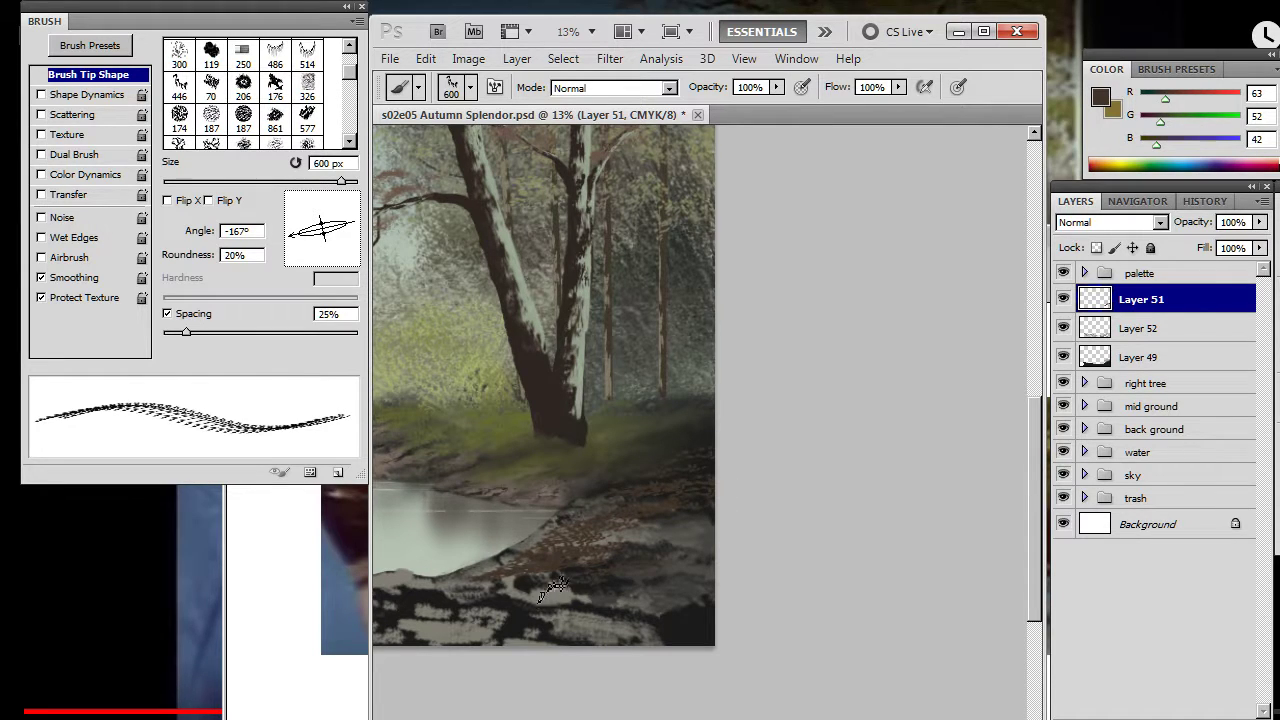
{"action": "left_click_drag", "start_coordinate": [565, 614], "coordinate": [500, 631]}
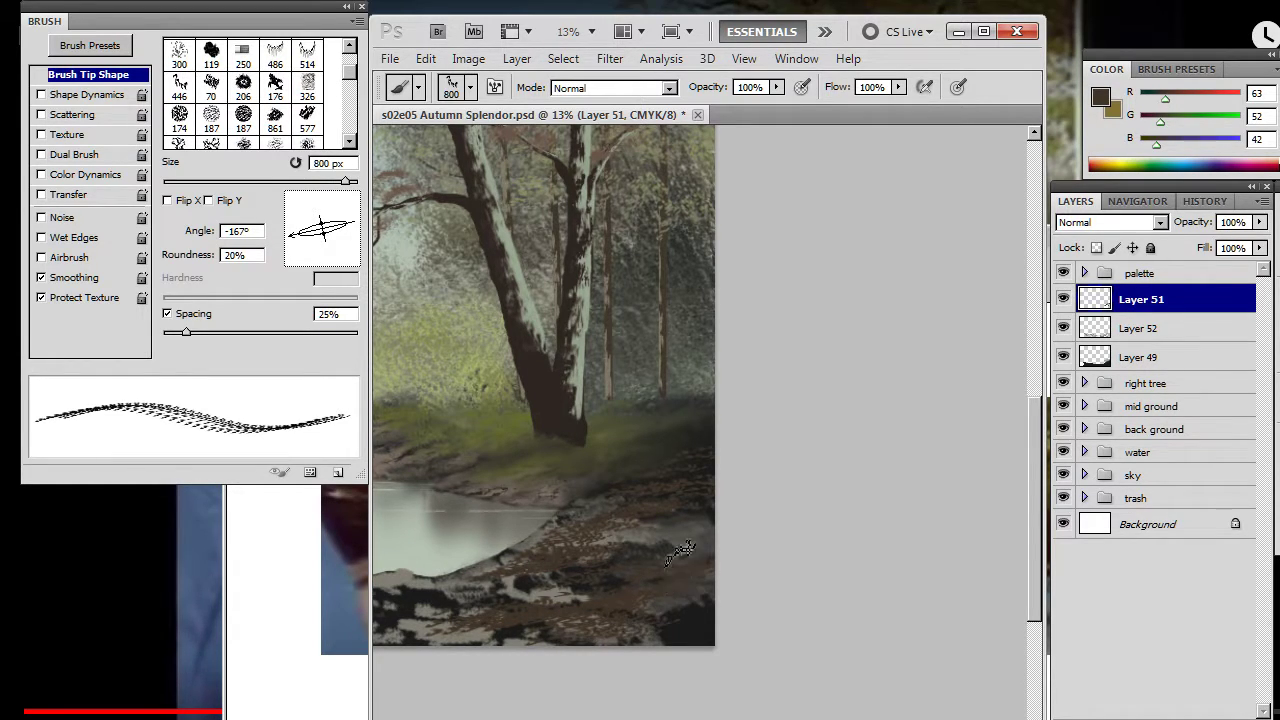
{"action": "left_click_drag", "start_coordinate": [626, 642], "coordinate": [877, 543]}
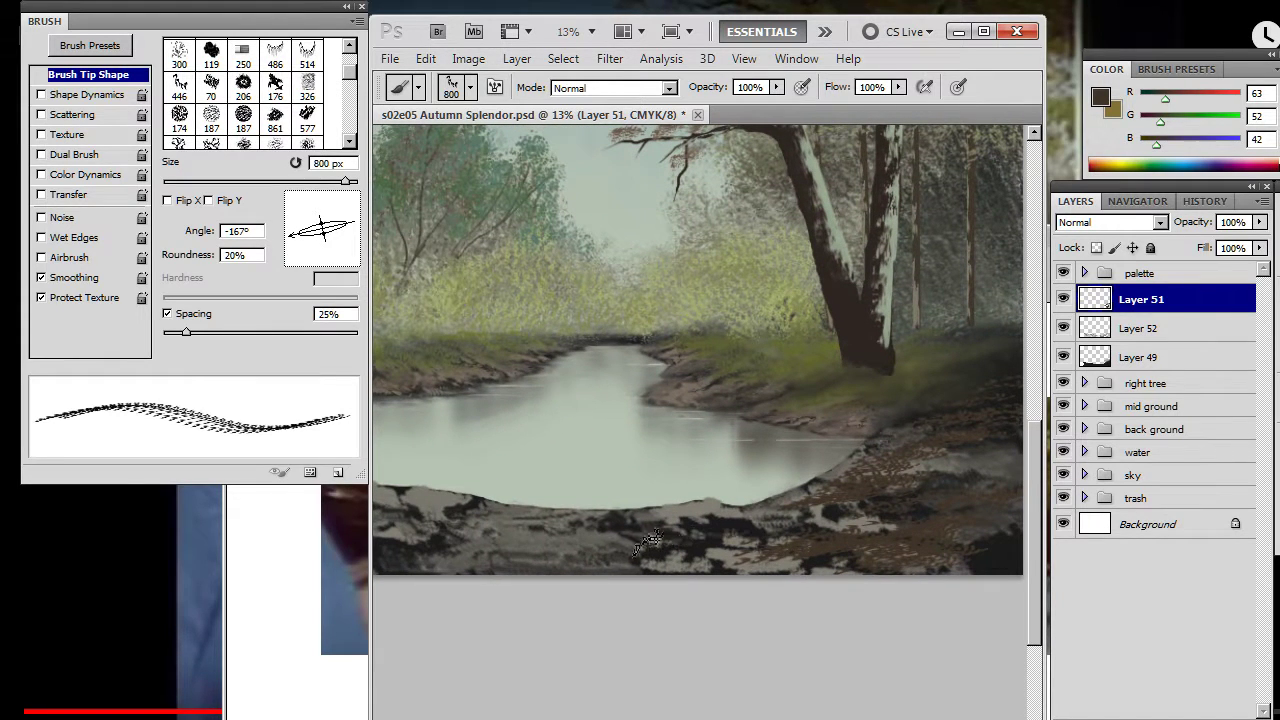
{"action": "left_click_drag", "start_coordinate": [568, 548], "coordinate": [510, 545]}
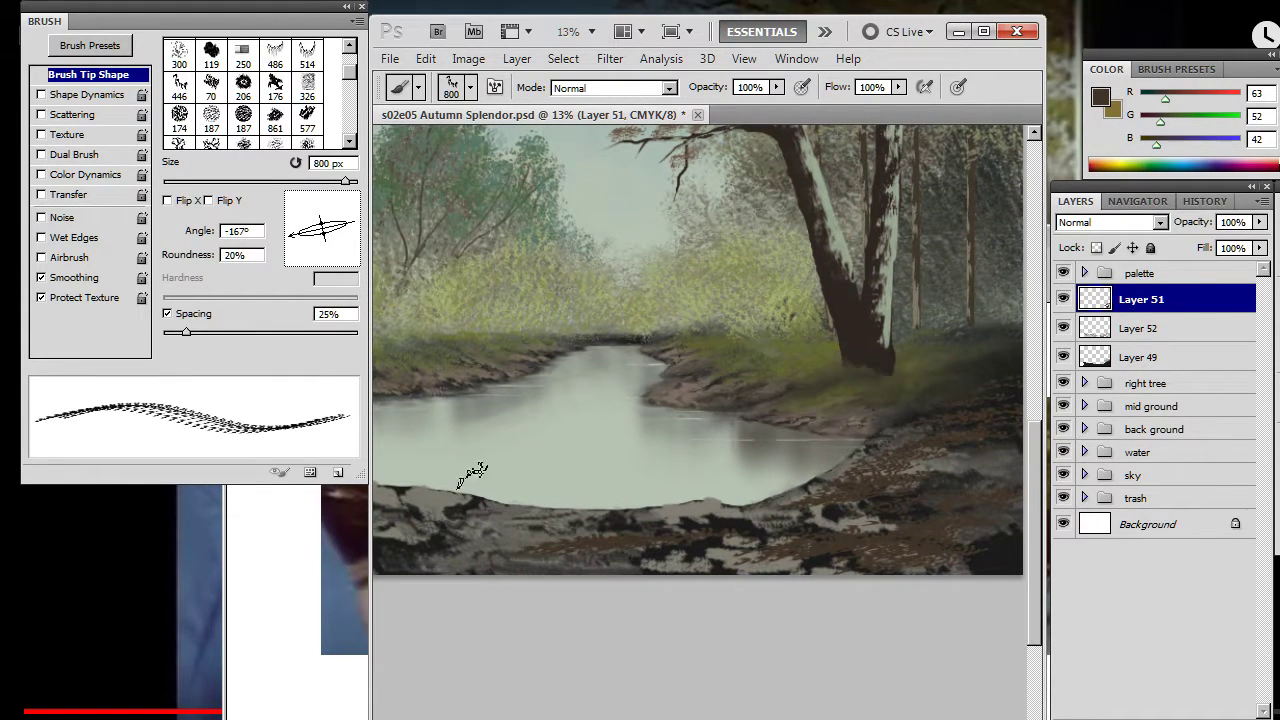
- Set the brush angle to -173° and paint more dark brown texture over the middle of the foreground bank
{"action": "left_click_drag", "start_coordinate": [306, 238], "coordinate": [290, 236]}
{"action": "mouse_move", "coordinate": [558, 550]}
{"action": "left_mouse_down"}
{"action": "mouse_move", "coordinate": [471, 542]}
{"action": "mouse_move", "coordinate": [458, 543]}
{"action": "mouse_move", "coordinate": [480, 556]}
{"action": "mouse_move", "coordinate": [453, 553]}
{"action": "mouse_move", "coordinate": [498, 551]}
{"action": "mouse_move", "coordinate": [496, 528]}
{"action": "mouse_move", "coordinate": [600, 551]}
{"action": "mouse_move", "coordinate": [665, 523]}
{"action": "mouse_move", "coordinate": [710, 525]}
{"action": "mouse_move", "coordinate": [670, 543]}
{"action": "mouse_move", "coordinate": [695, 560]}
{"action": "left_mouse_up"}
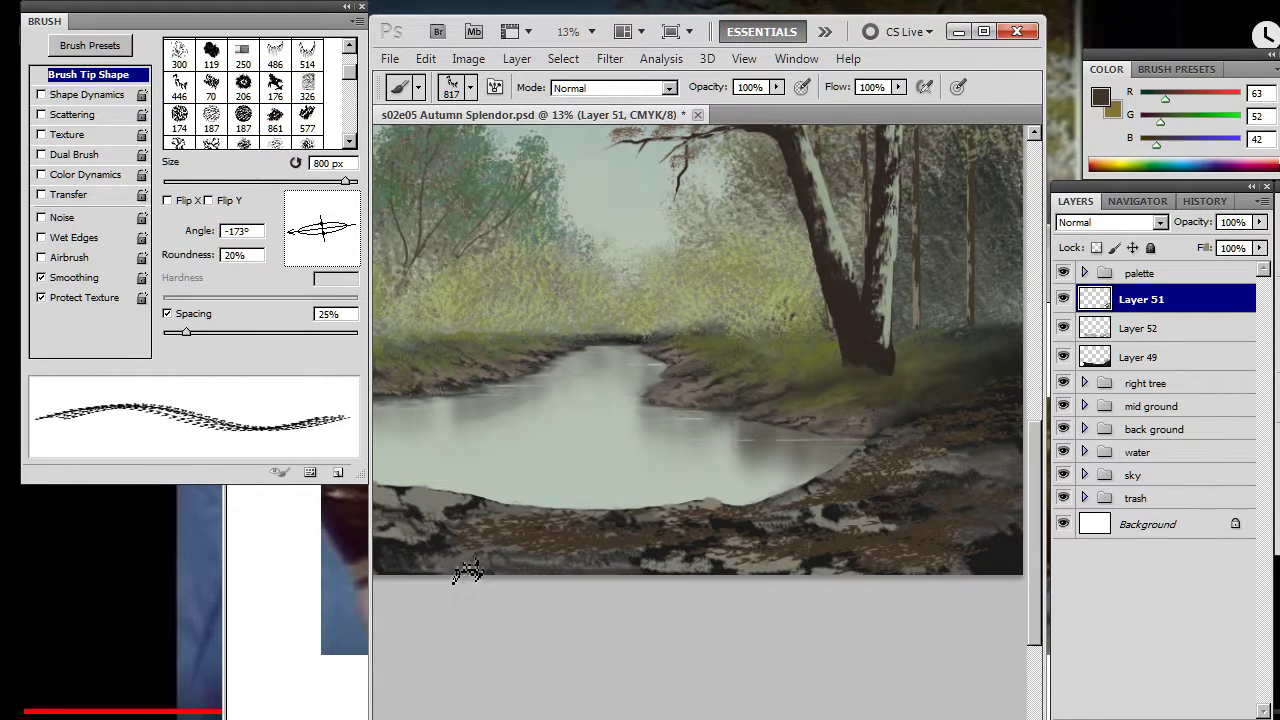
{"action": "left_click_drag", "start_coordinate": [782, 515], "coordinate": [700, 520]}
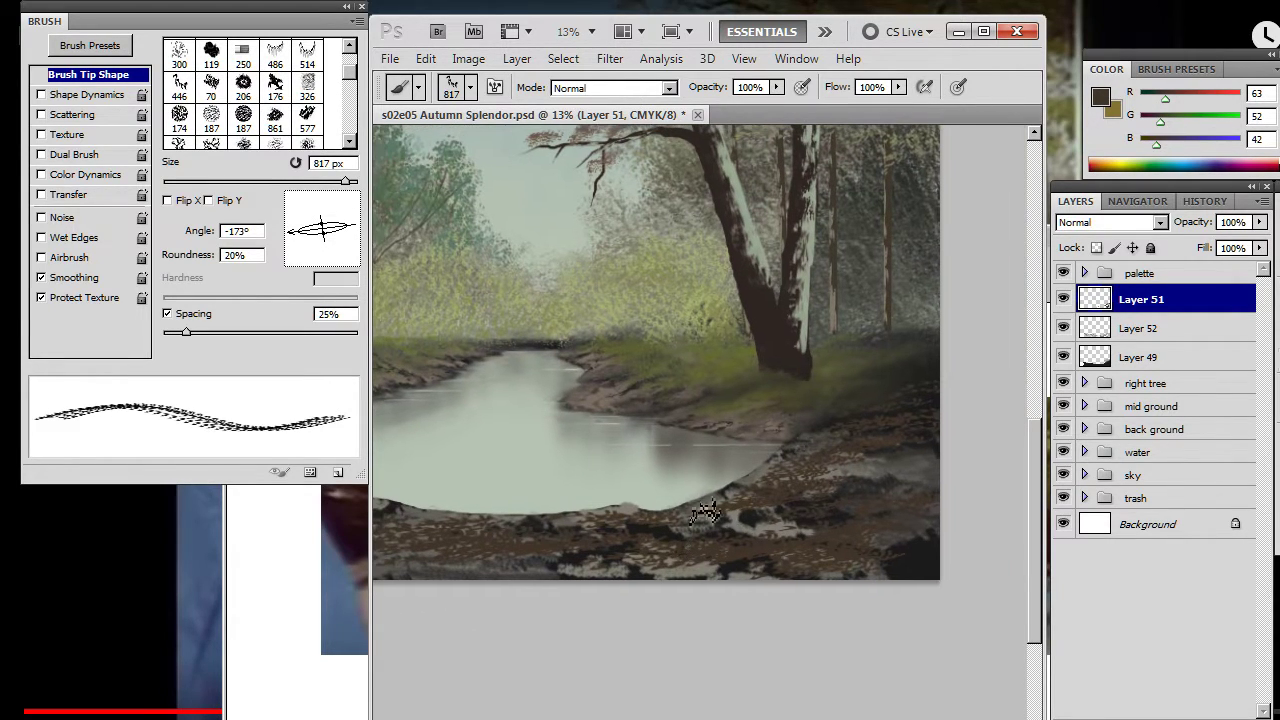
- Switch to the Smudge tool with the textured 326 px tip, set to 403 px, 11° angle and 24% roundness, with spacing off
{"action": "key", "text": "r"}
{"action": "right_click", "coordinate": [907, 557]}
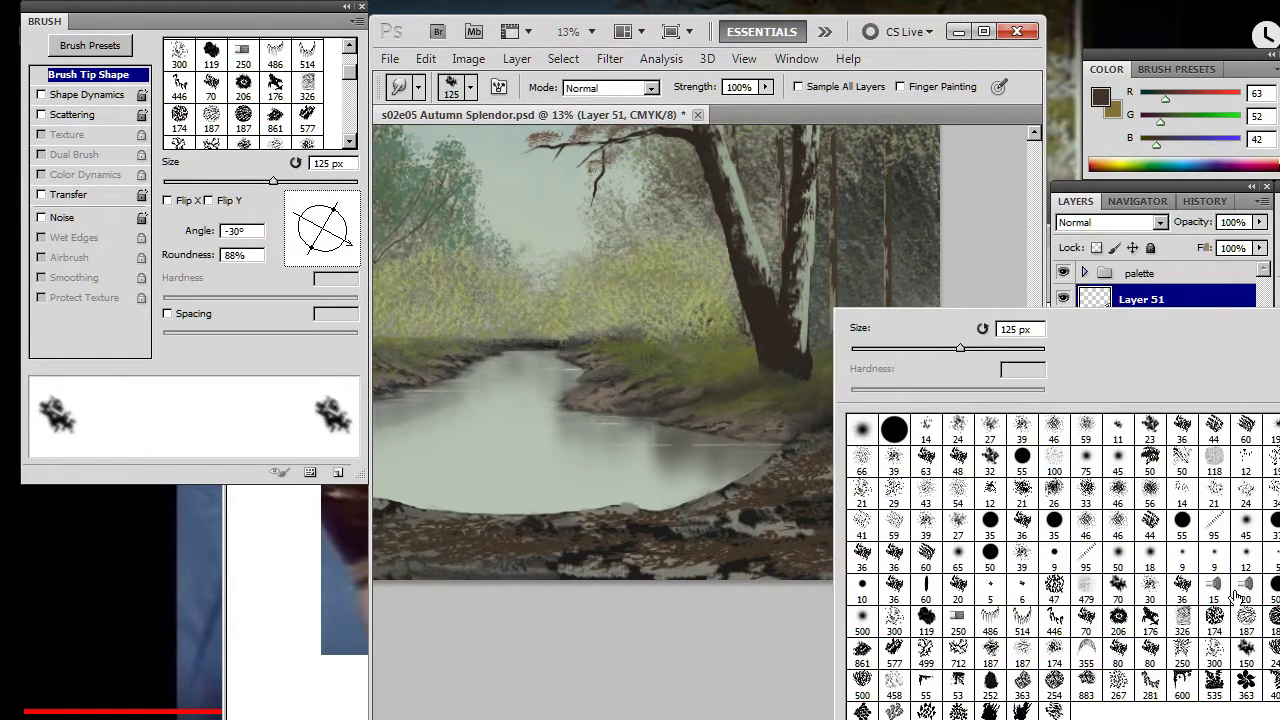
{"action": "left_click", "coordinate": [1181, 626]}
{"action": "left_click_drag", "start_coordinate": [330, 255], "coordinate": [328, 242]}
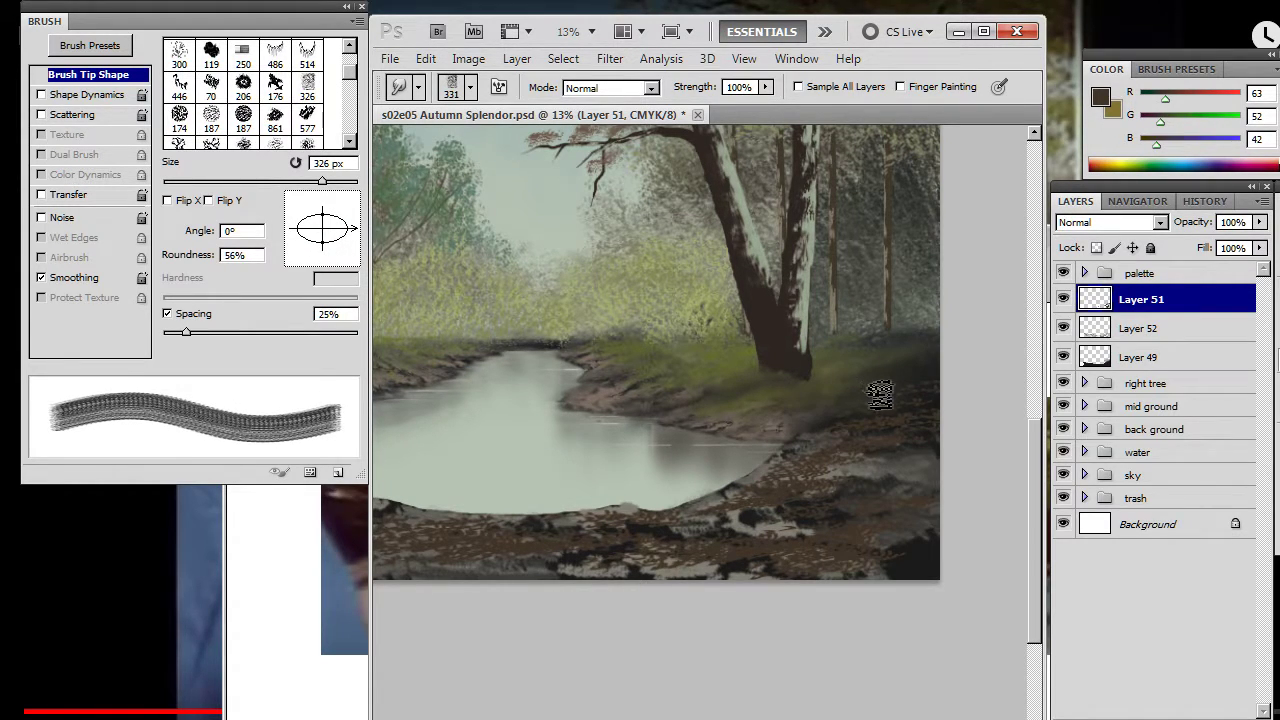
{"action": "key", "text": "bracketright"}
{"action": "key", "text": "bracketright"}
{"action": "key", "text": "bracketright"}
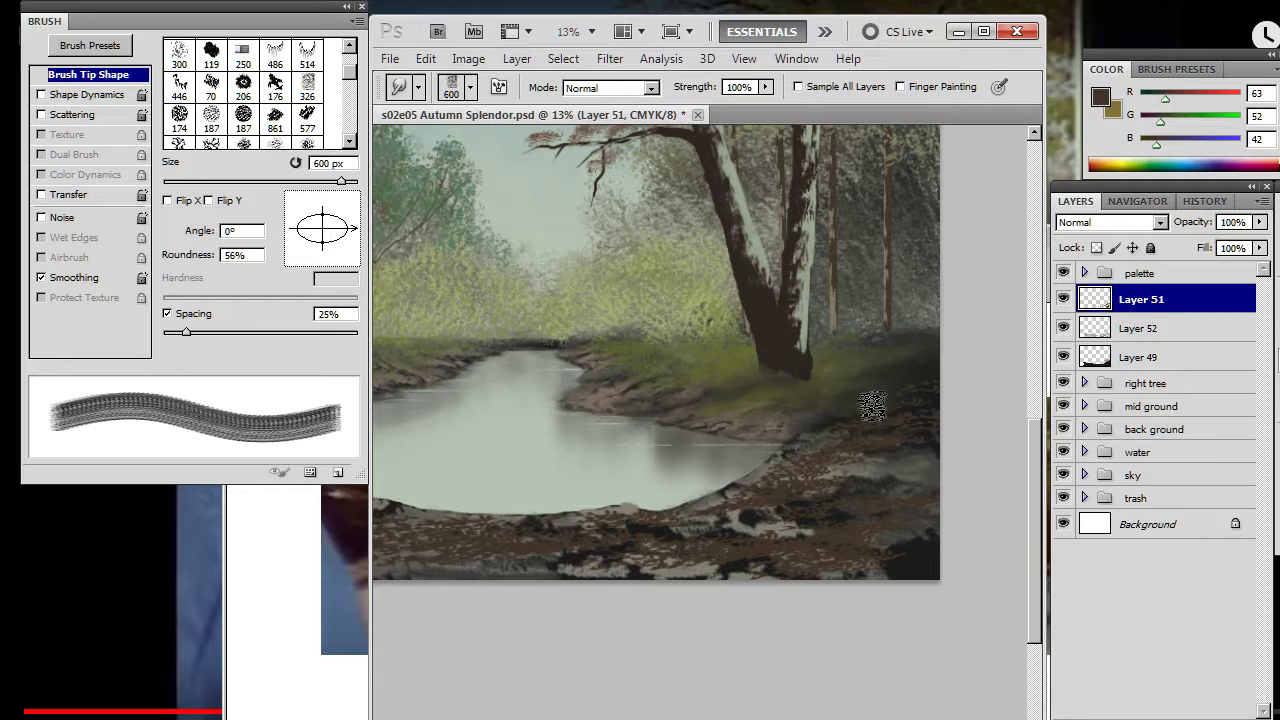
{"action": "left_click_drag", "start_coordinate": [322, 243], "coordinate": [355, 222]}
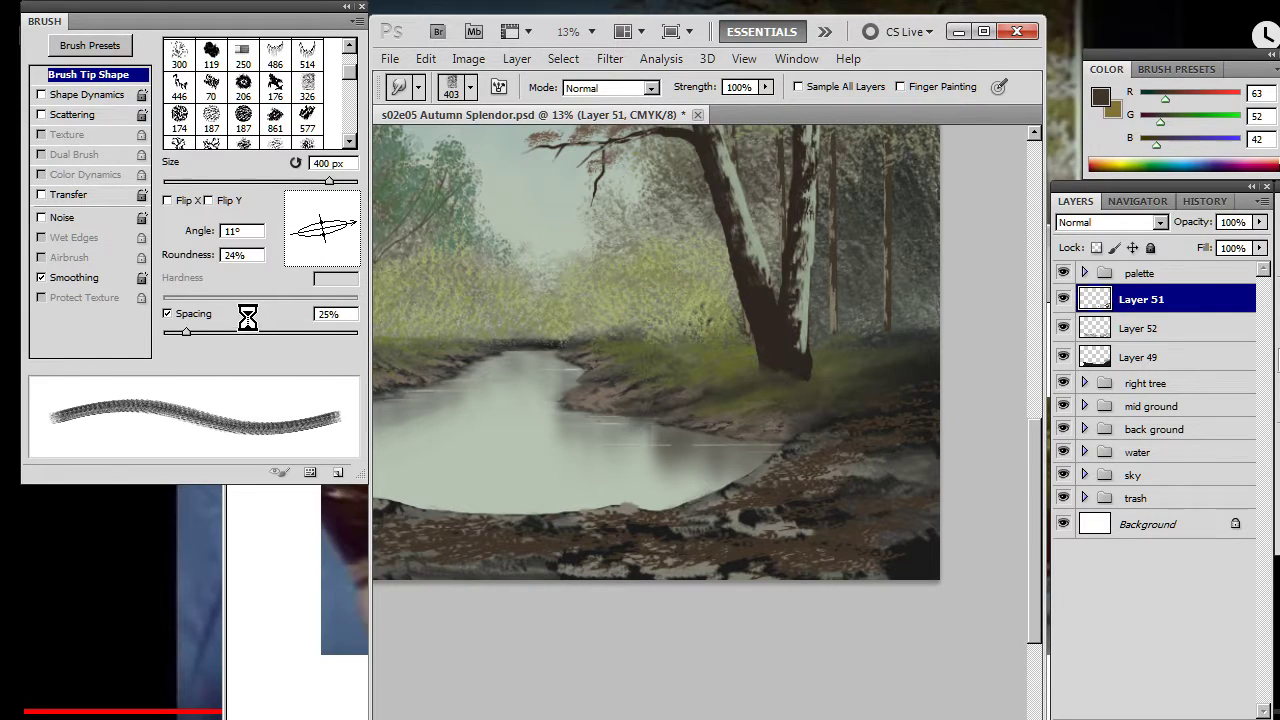
{"action": "left_click", "coordinate": [168, 314]}
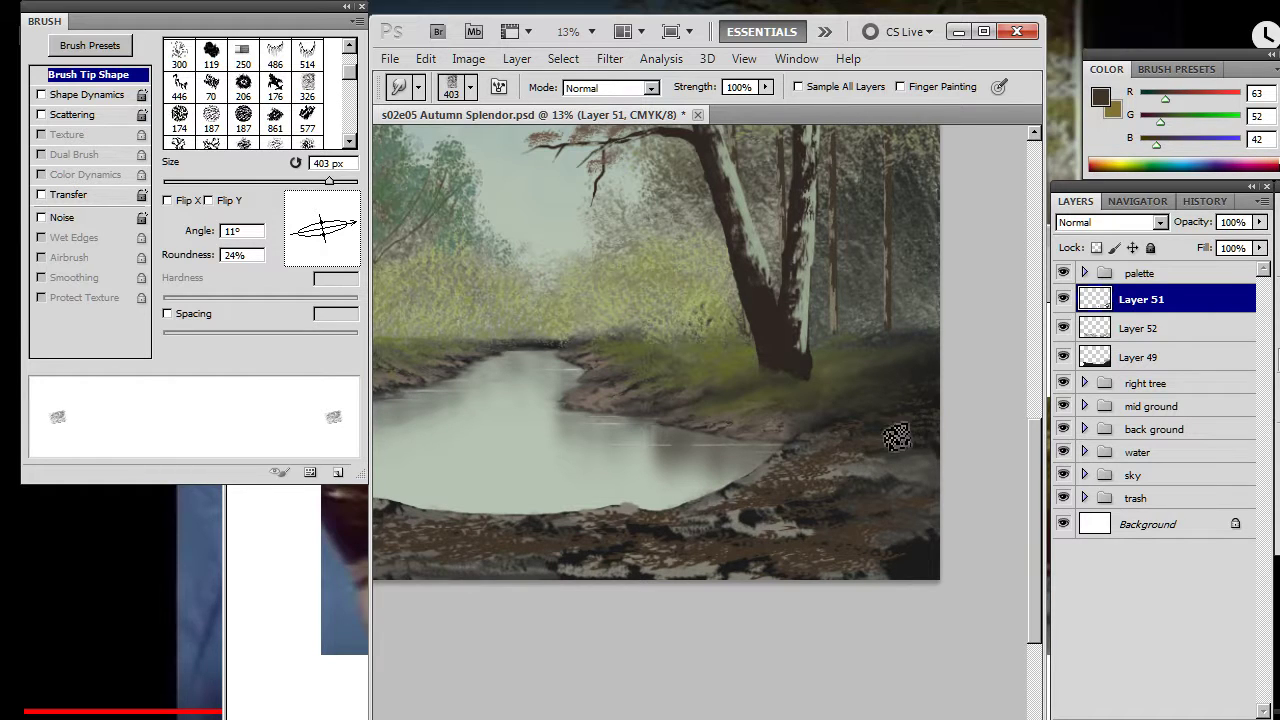
- Smudge the brown bank texture at 80% strength, enlarging the tip to 700 px and setting its angle to -3° for the left part
{"action": "key", "text": "8"}
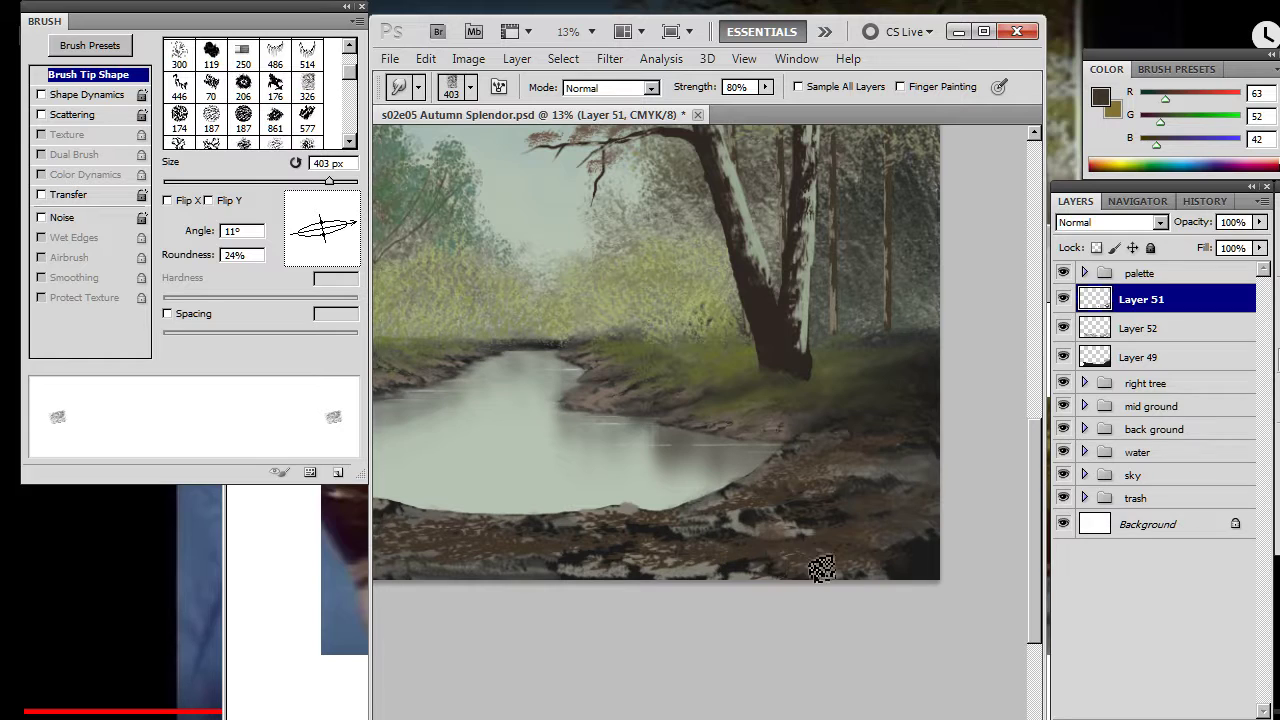
{"action": "key", "text": "bracketright"}
{"action": "key", "text": "bracketright"}
{"action": "key", "text": "bracketright"}
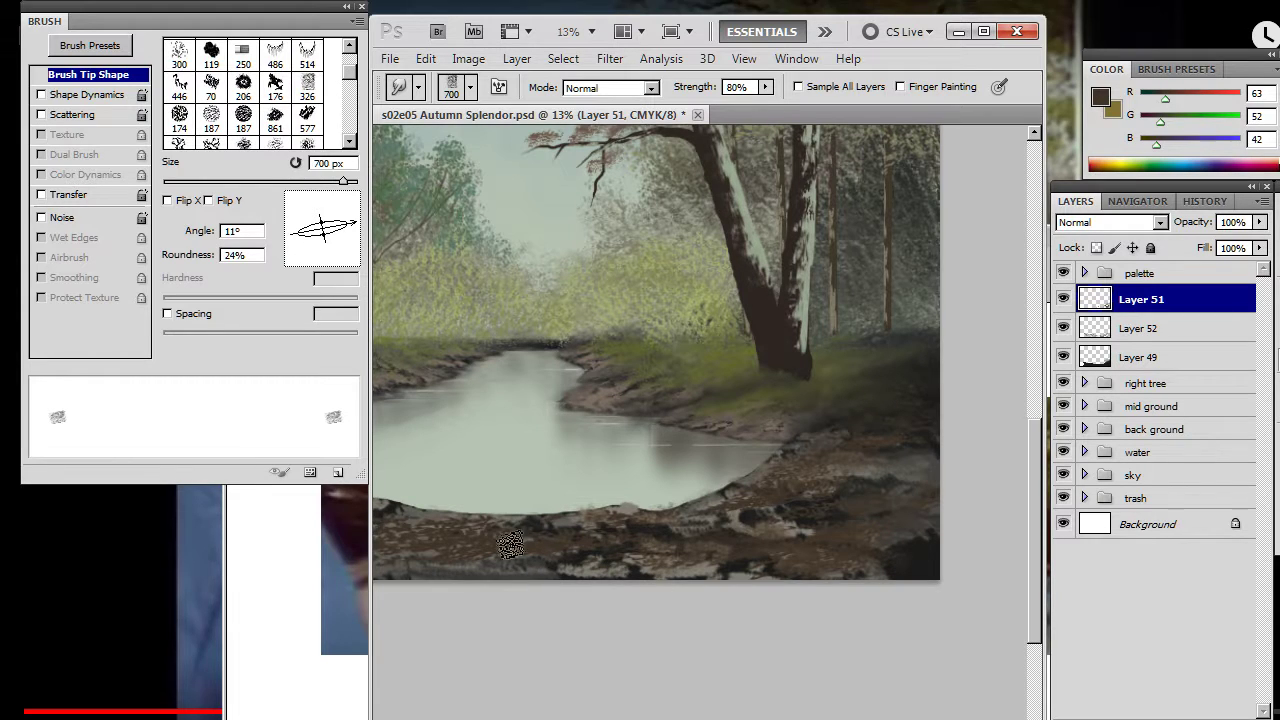
{"action": "left_click_drag", "start_coordinate": [488, 535], "coordinate": [702, 523]}
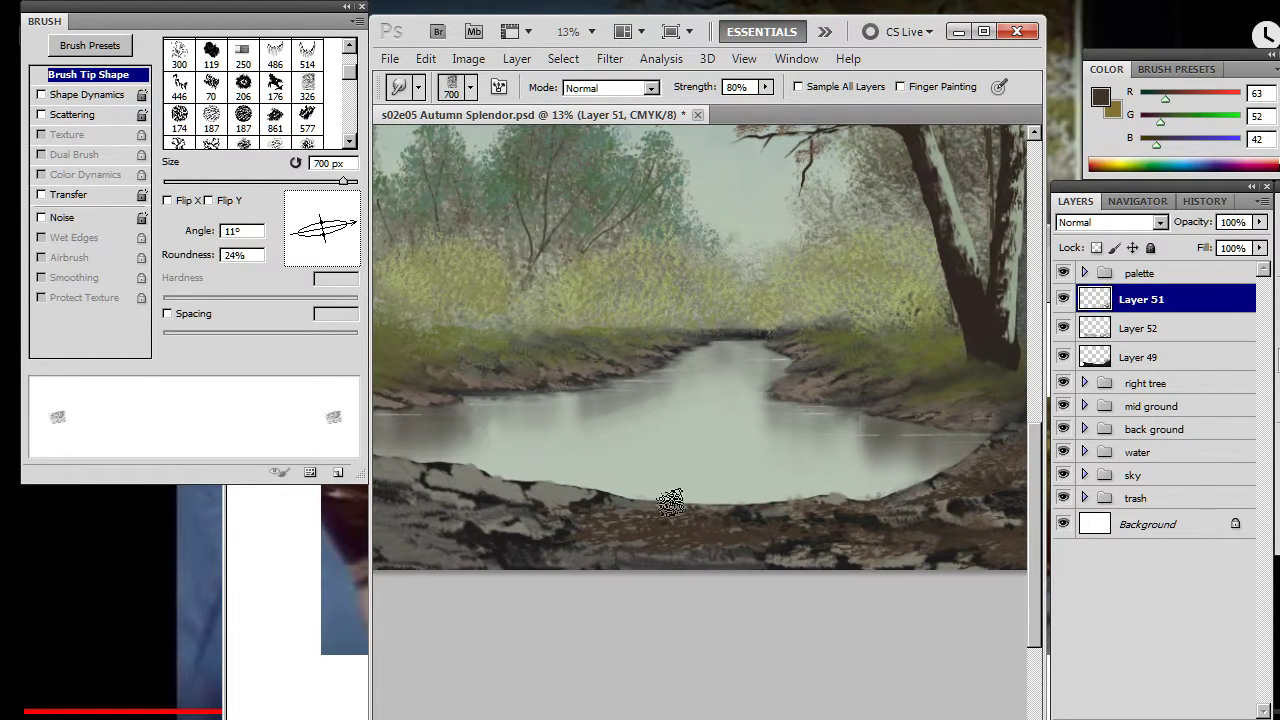
{"action": "left_click_drag", "start_coordinate": [368, 228], "coordinate": [364, 243]}
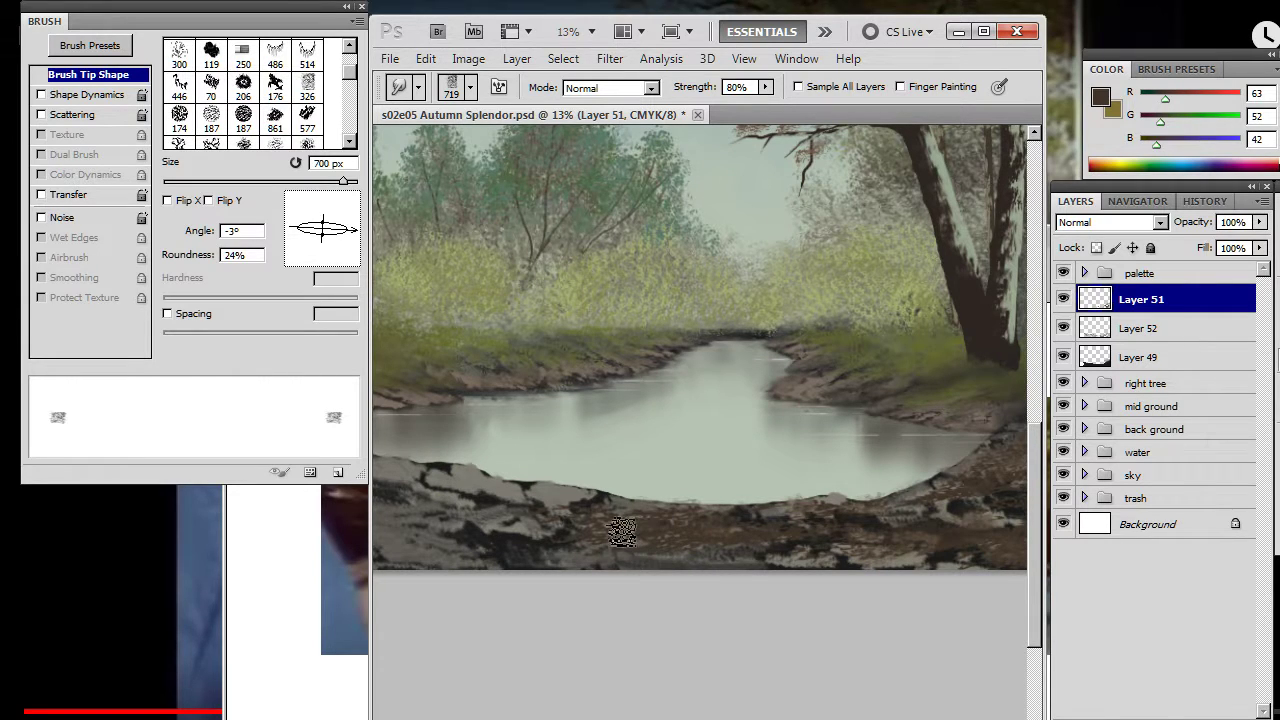
{"action": "key", "text": "e"}
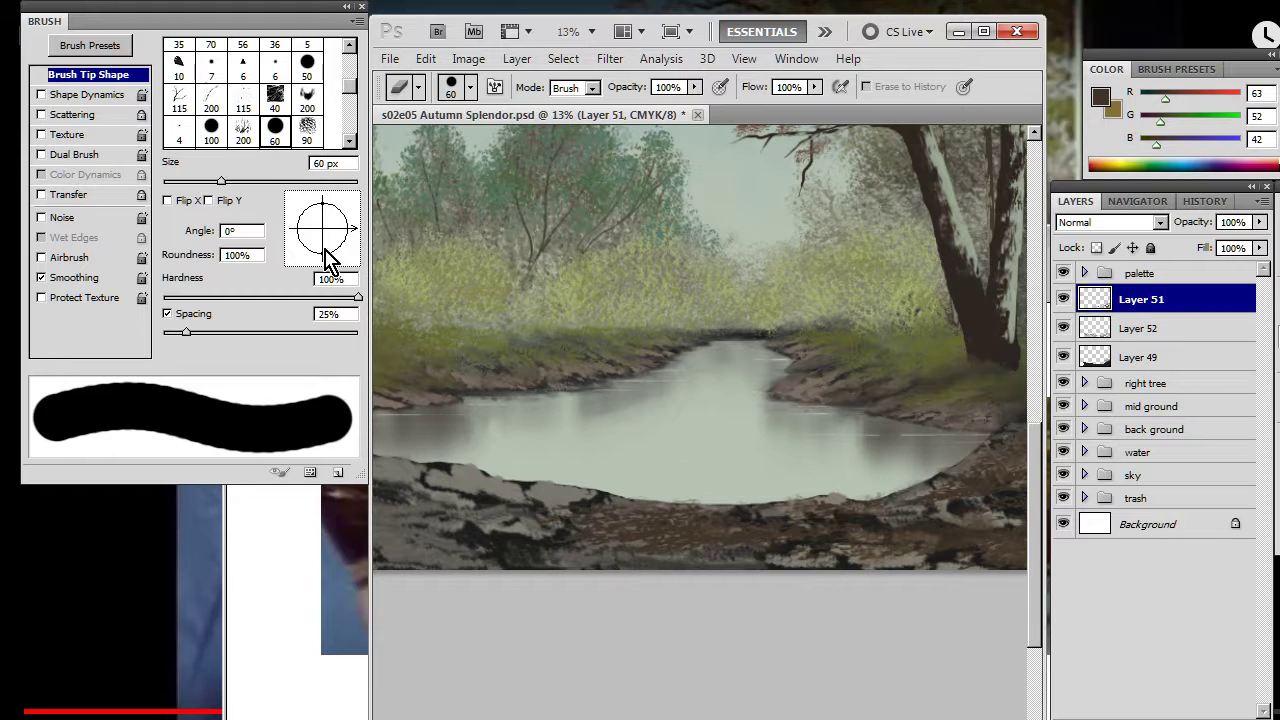
{"action": "left_click_drag", "start_coordinate": [345, 237], "coordinate": [323, 269]}
{"action": "key", "text": "bracketright"}
- Smudge the brown texture mid-bank with a 500 px tip at -105° and 56% roundness, undoing the last stroke at the pond edge
{"action": "key", "text": "r"}
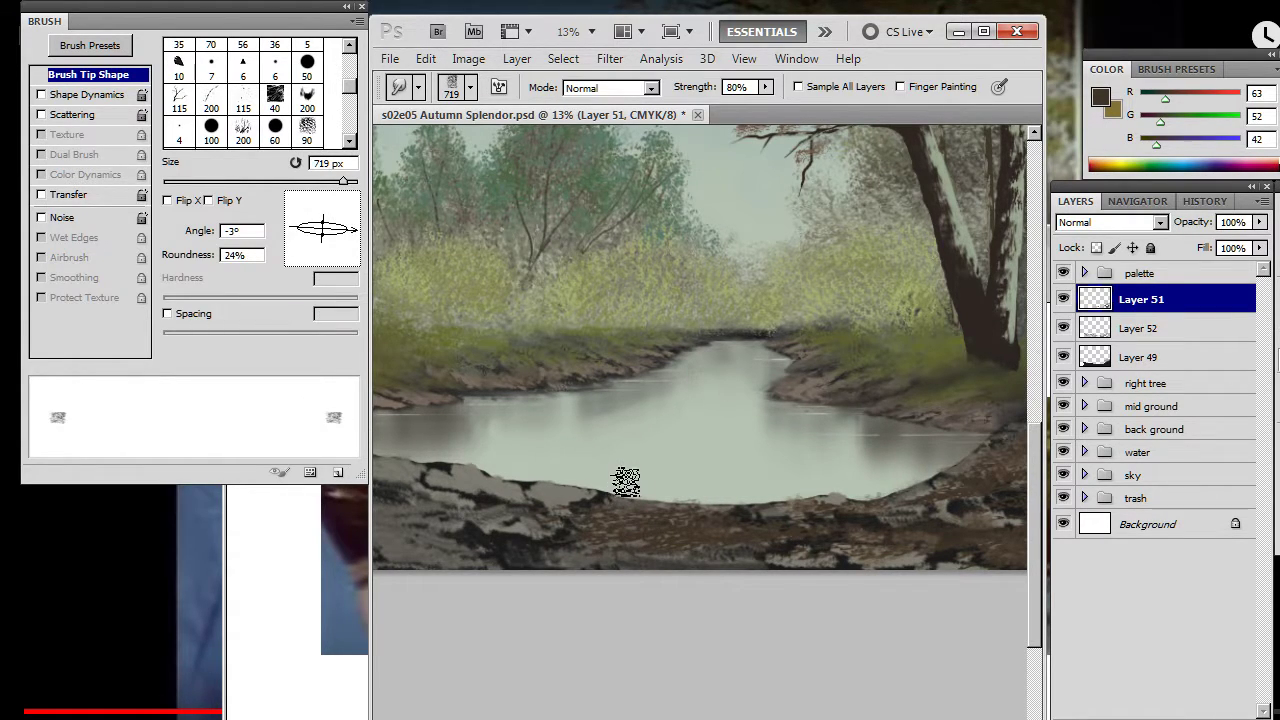
{"action": "left_click_drag", "start_coordinate": [340, 229], "coordinate": [316, 256]}
{"action": "key", "text": "["}
{"action": "key", "text": "["}
{"action": "key", "text": "["}
{"action": "mouse_move", "coordinate": [631, 520]}
{"action": "left_mouse_down"}
{"action": "mouse_move", "coordinate": [687, 519]}
{"action": "mouse_move", "coordinate": [650, 533]}
{"action": "mouse_move", "coordinate": [601, 518]}
{"action": "mouse_move", "coordinate": [659, 548]}
{"action": "mouse_move", "coordinate": [687, 534]}
{"action": "mouse_move", "coordinate": [723, 550]}
{"action": "mouse_move", "coordinate": [745, 521]}
{"action": "left_mouse_up"}
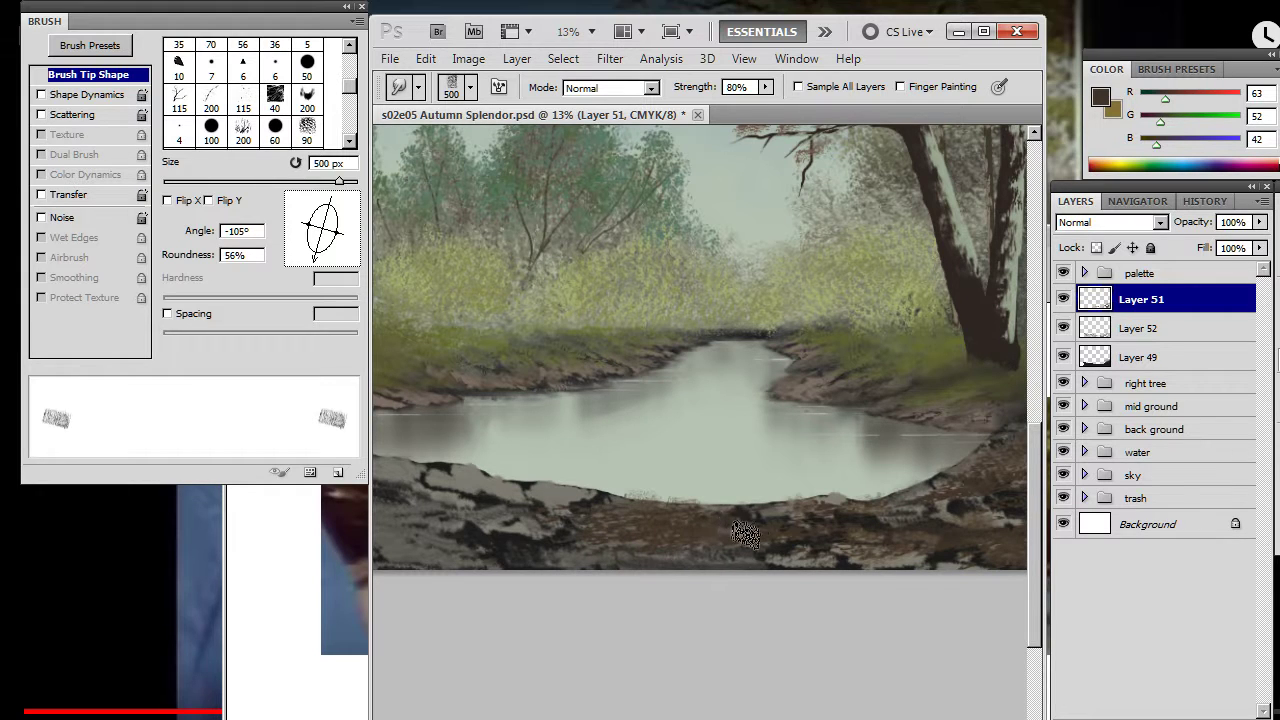
{"action": "left_click_drag", "start_coordinate": [702, 564], "coordinate": [714, 541]}
{"action": "left_click_drag", "start_coordinate": [801, 516], "coordinate": [818, 495]}
{"action": "key", "text": "ctrl+z"}
- Set the smudge tip to -73° and 400 px, and smudge the brown texture upward along the pond edge
{"action": "left_click_drag", "start_coordinate": [321, 259], "coordinate": [332, 260]}
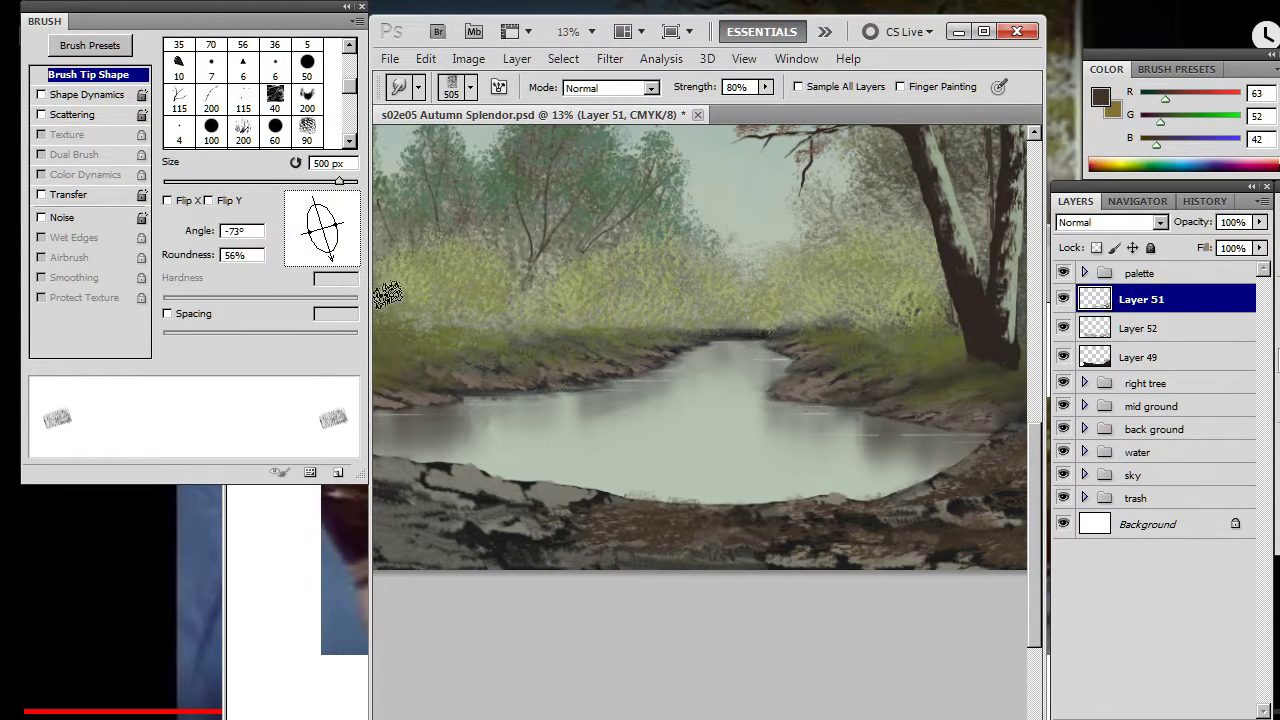
{"action": "key", "text": "["}
{"action": "left_click_drag", "start_coordinate": [817, 510], "coordinate": [815, 492]}
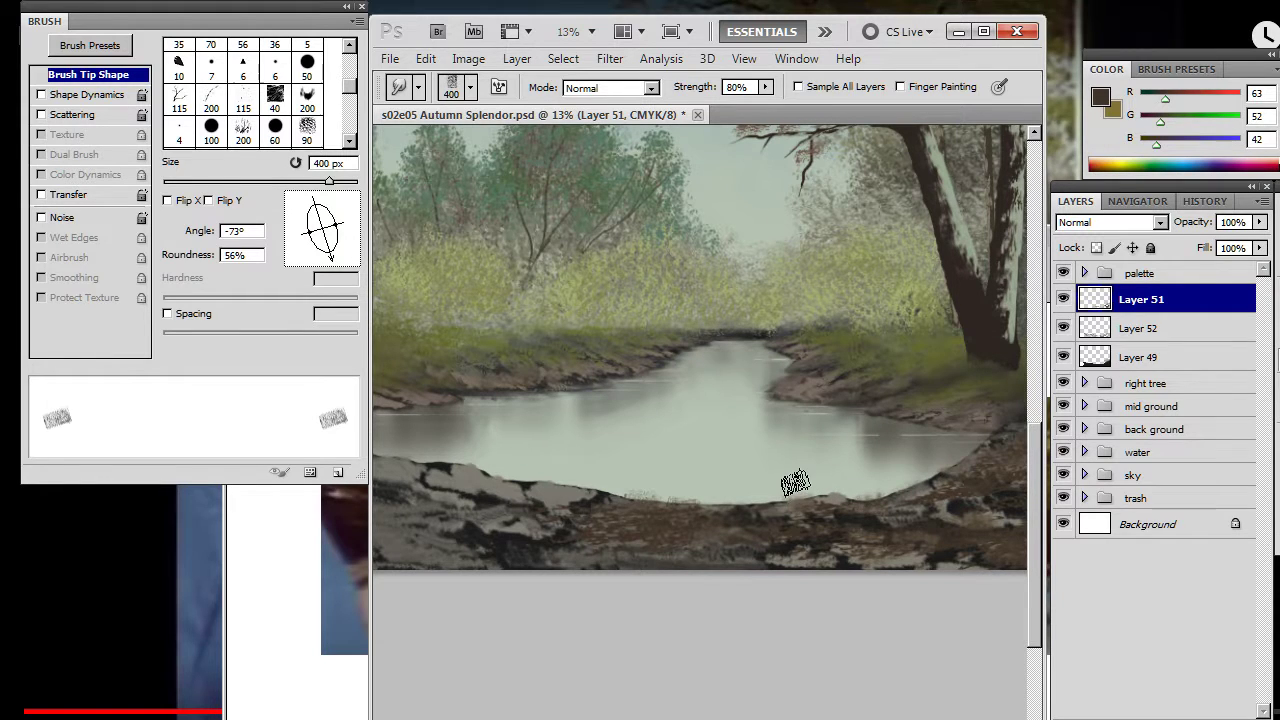
- Switch the Eraser to the textured 446 px tip and erase parts of the brown texture on the foreground bank
{"action": "key", "text": "e"}
{"action": "right_click", "coordinate": [766, 460]}
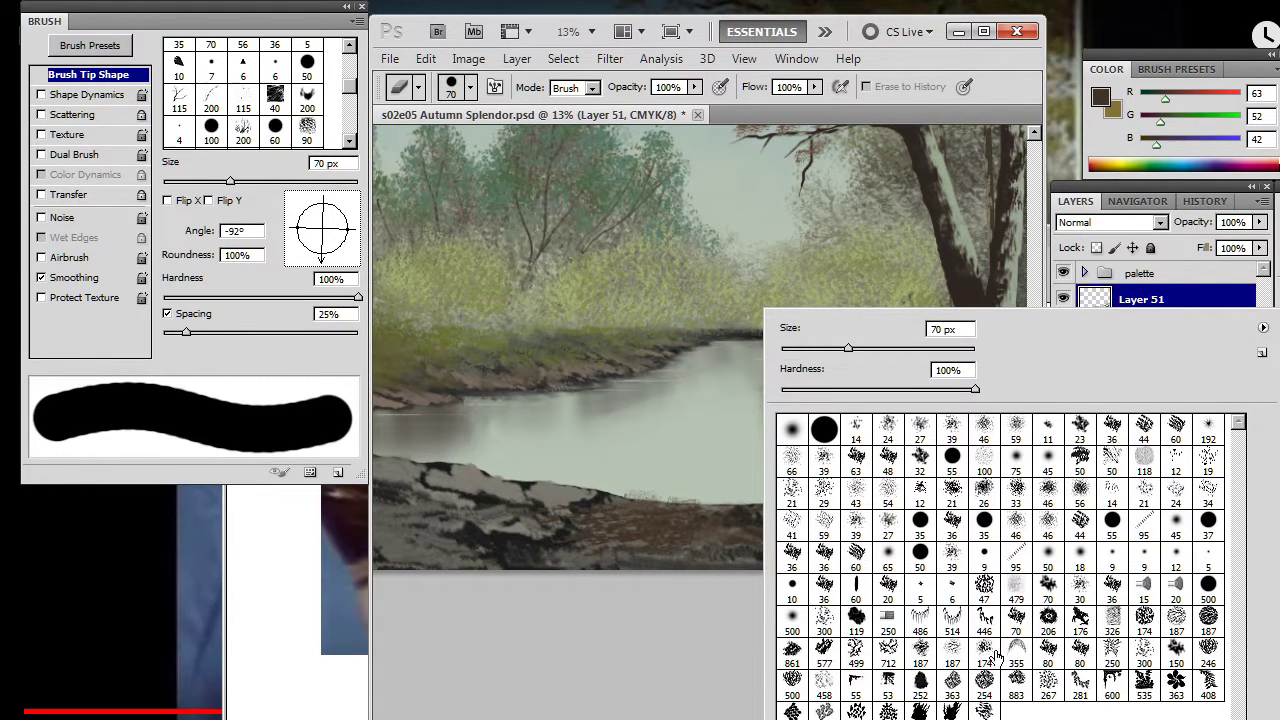
{"action": "left_click", "coordinate": [985, 622]}
{"action": "left_click", "coordinate": [636, 628]}
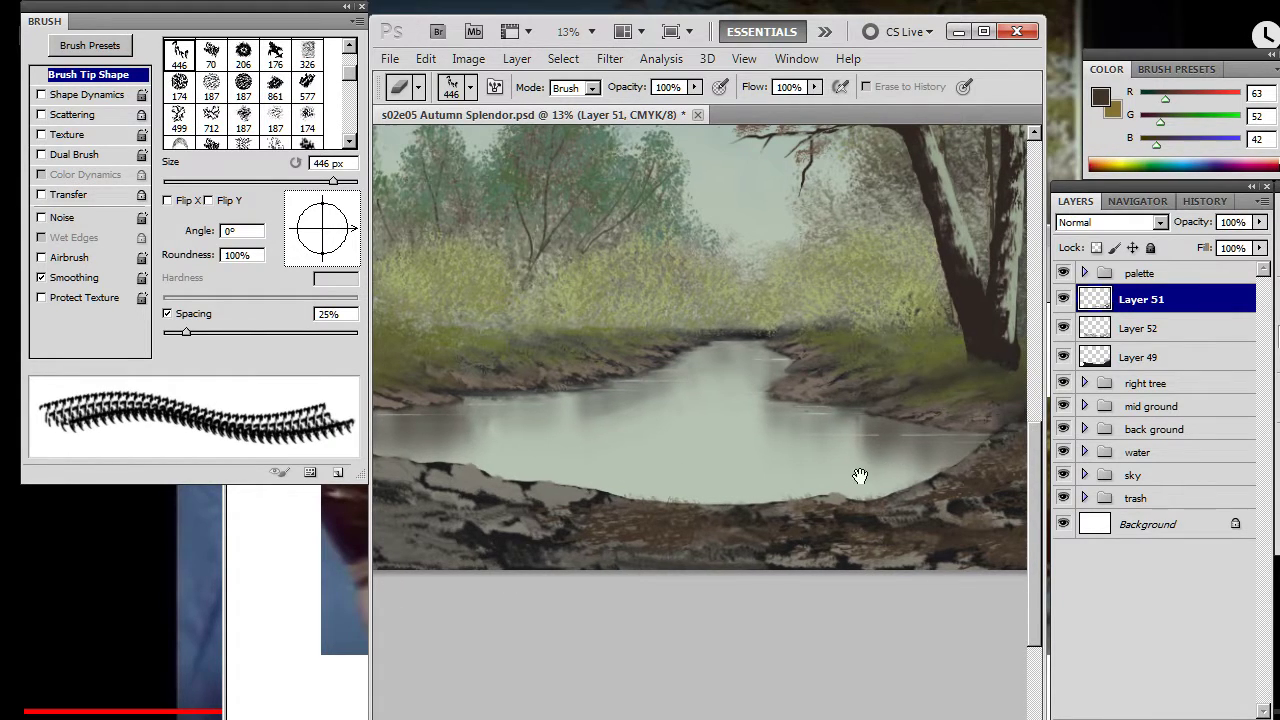
{"action": "left_click_drag", "start_coordinate": [877, 473], "coordinate": [760, 495]}
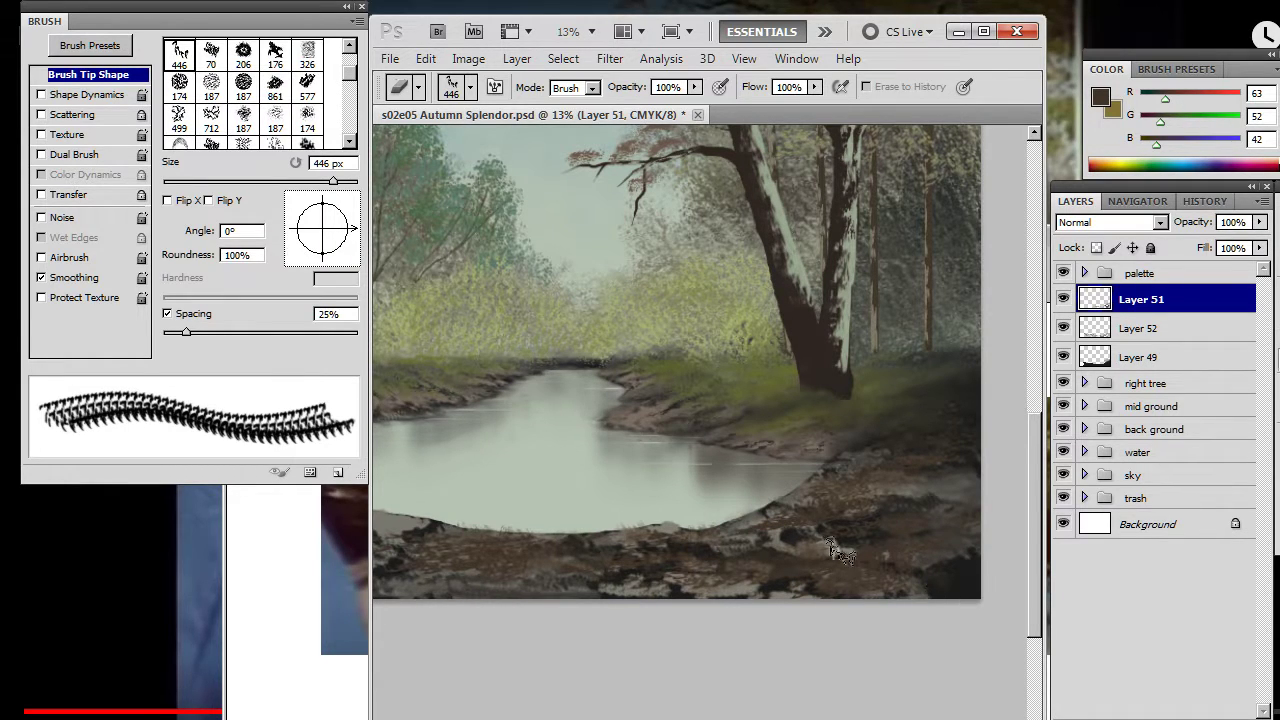
- Smudge the brown texture at the right end of the bank and its pond edge, using a 500 px and then a 300 px tip
{"action": "key", "text": "r"}
{"action": "key", "text": "bracketright"}
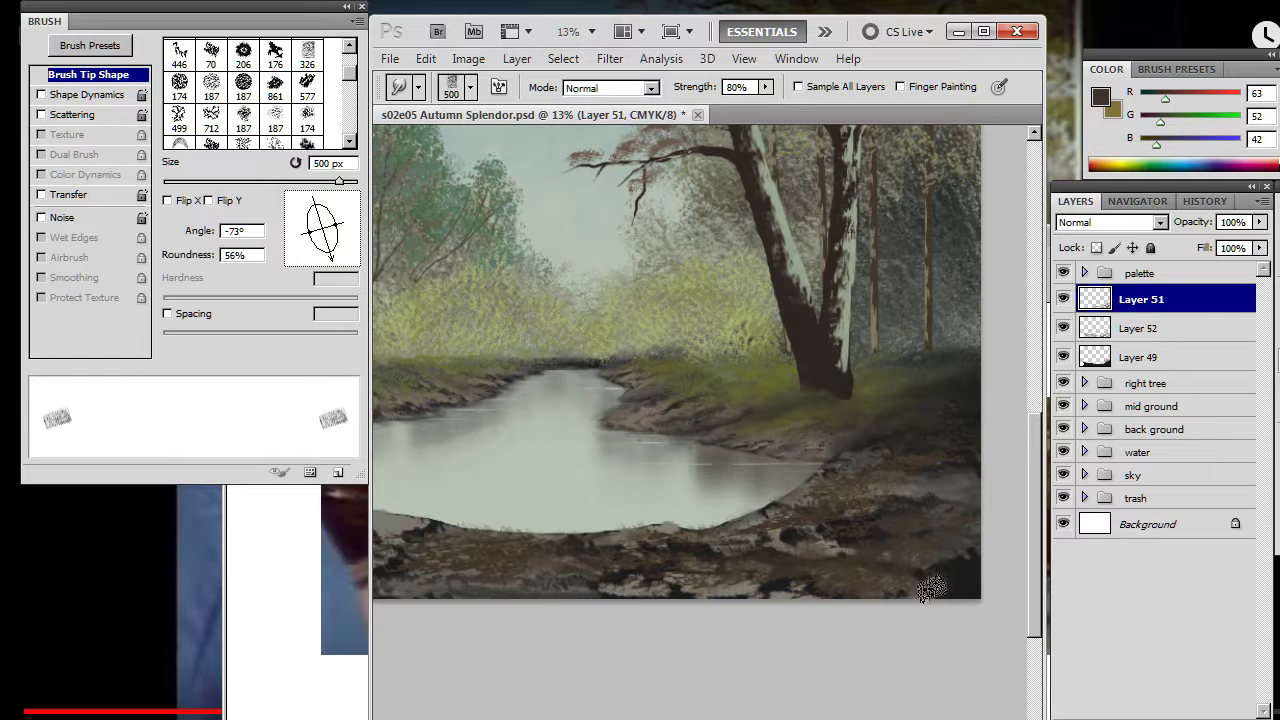
{"action": "key", "text": "bracketleft"}
{"action": "key", "text": "bracketleft"}
{"action": "mouse_move", "coordinate": [853, 474]}
{"action": "left_mouse_down"}
{"action": "mouse_move", "coordinate": [858, 510]}
{"action": "mouse_move", "coordinate": [859, 492]}
{"action": "mouse_move", "coordinate": [876, 501]}
{"action": "mouse_move", "coordinate": [951, 456]}
{"action": "mouse_move", "coordinate": [975, 458]}
{"action": "mouse_move", "coordinate": [960, 450]}
{"action": "mouse_move", "coordinate": [991, 426]}
{"action": "mouse_move", "coordinate": [983, 441]}
{"action": "mouse_move", "coordinate": [1041, 449]}
{"action": "mouse_move", "coordinate": [957, 448]}
{"action": "mouse_move", "coordinate": [997, 470]}
{"action": "mouse_move", "coordinate": [946, 438]}
{"action": "mouse_move", "coordinate": [985, 420]}
{"action": "mouse_move", "coordinate": [993, 440]}
{"action": "mouse_move", "coordinate": [950, 442]}
{"action": "mouse_move", "coordinate": [1020, 434]}
{"action": "mouse_move", "coordinate": [940, 415]}
{"action": "mouse_move", "coordinate": [1006, 416]}
{"action": "mouse_move", "coordinate": [941, 419]}
{"action": "mouse_move", "coordinate": [969, 403]}
{"action": "mouse_move", "coordinate": [999, 409]}
{"action": "mouse_move", "coordinate": [981, 384]}
{"action": "mouse_move", "coordinate": [928, 411]}
{"action": "mouse_move", "coordinate": [954, 394]}
{"action": "mouse_move", "coordinate": [1026, 393]}
{"action": "mouse_move", "coordinate": [1006, 421]}
{"action": "mouse_move", "coordinate": [972, 373]}
{"action": "mouse_move", "coordinate": [987, 403]}
{"action": "mouse_move", "coordinate": [911, 403]}
{"action": "left_mouse_up"}
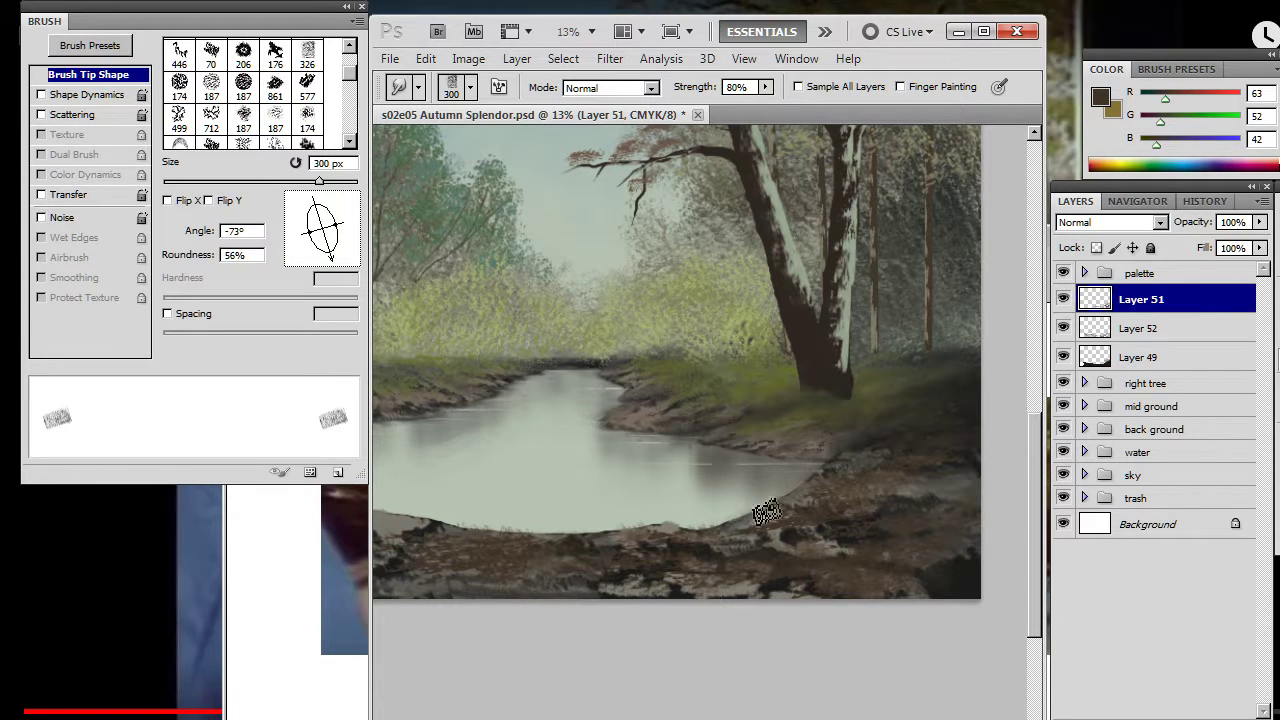
{"action": "mouse_move", "coordinate": [877, 471]}
{"action": "left_mouse_down"}
{"action": "mouse_move", "coordinate": [870, 516]}
{"action": "mouse_move", "coordinate": [886, 498]}
{"action": "left_mouse_up"}
- Add dark brown brush texture to the bank below the right tree on Layer 51, and reduce the brush size to 500 px
{"action": "key", "text": "b"}
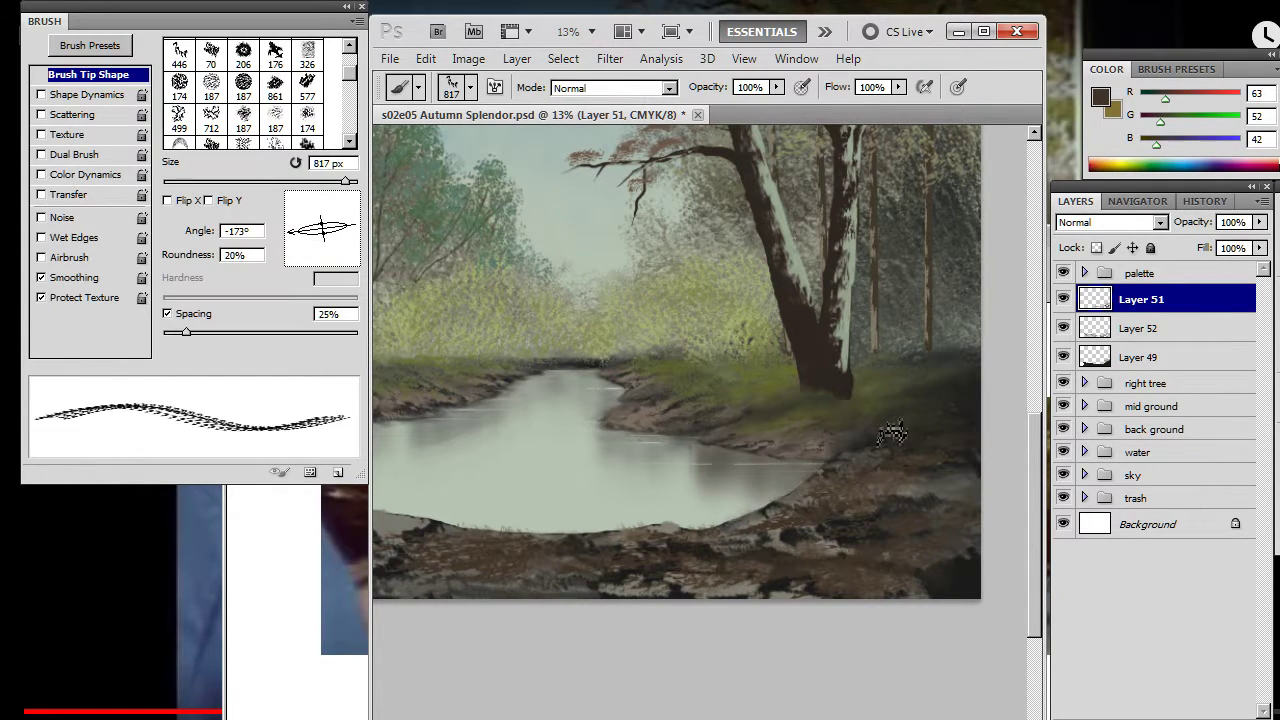
{"action": "left_click", "coordinate": [948, 413], "text": "alt"}
{"action": "left_click_drag", "start_coordinate": [948, 413], "coordinate": [485, 546]}
{"action": "key", "text": "["}
- Create a new layer above Layer 51 and paint ochre texture on the bank below the right tree at 56% brush opacity
{"action": "key", "text": "ctrl+shift+alt+n"}
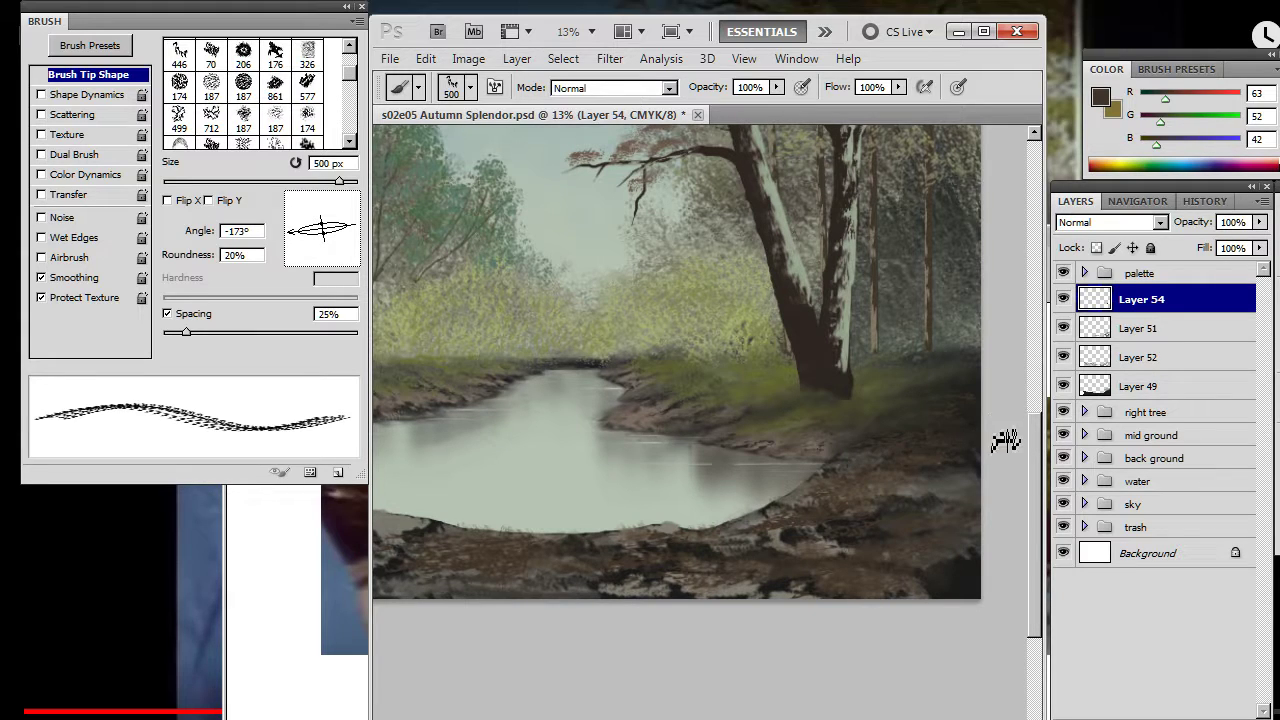
{"action": "key", "text": "x"}
{"action": "key", "text": "5"}
{"action": "key", "text": "6"}
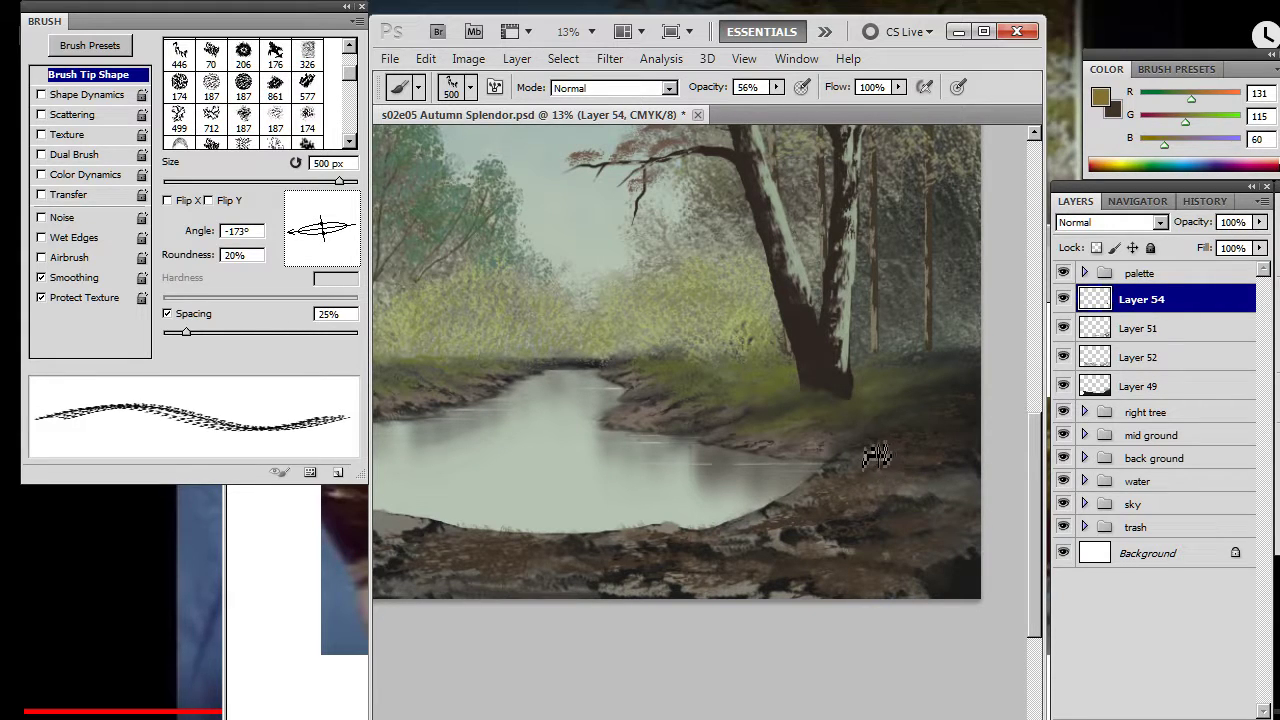
- Lower the brush opacity to 30% and paint the ground beside the right tree with dark green sampled from its grass
{"action": "key", "text": "3"}
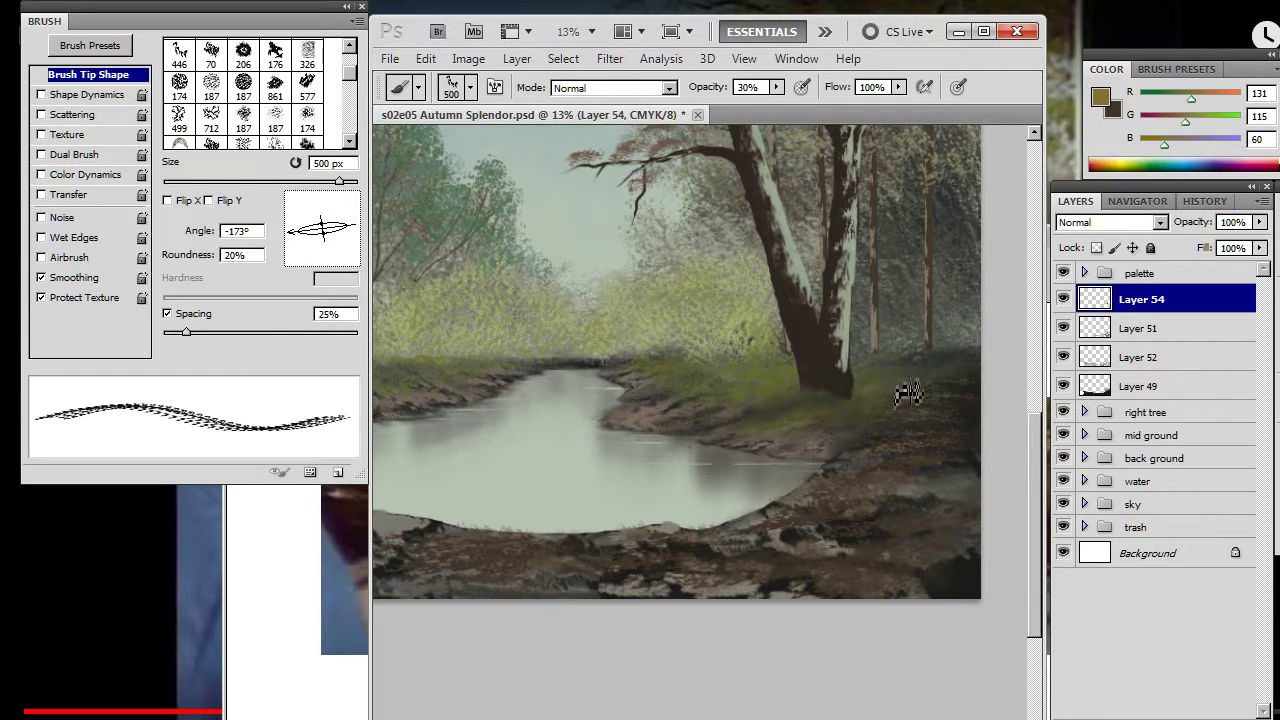
{"action": "left_click", "coordinate": [910, 370], "text": "alt"}
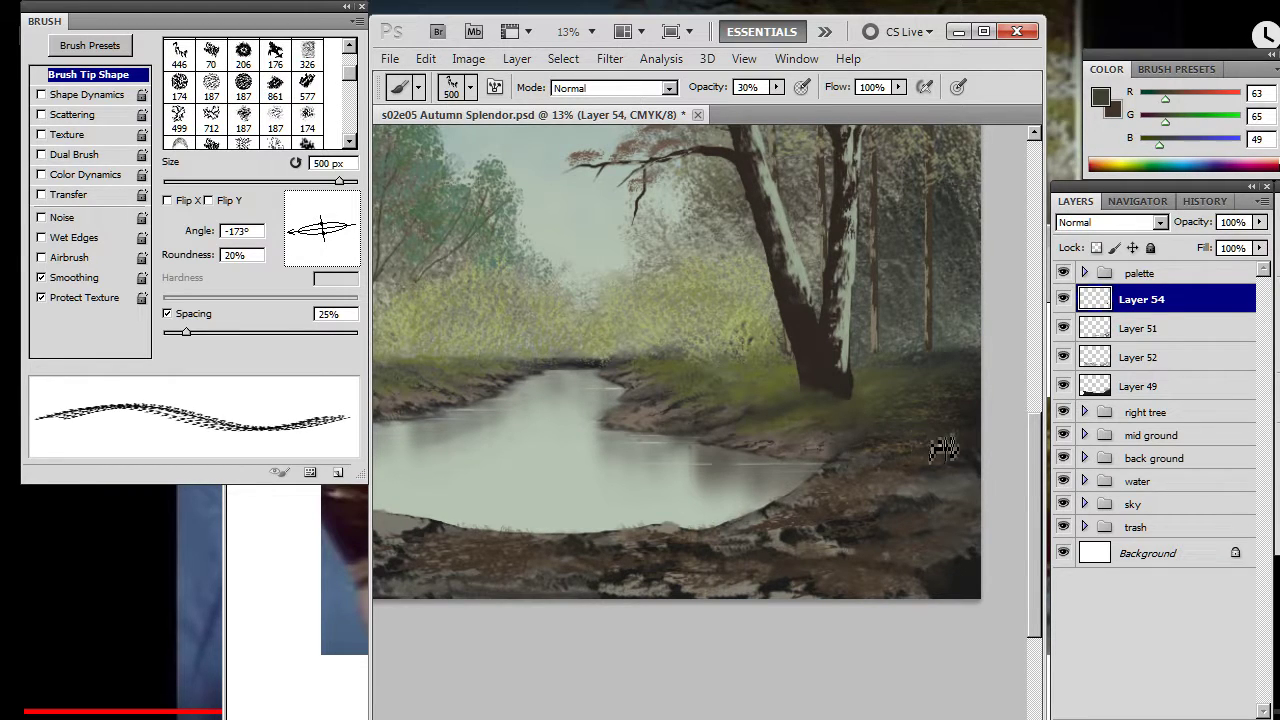
- Smudge the new green and ochre texture beside the right tree on Layer 54 with a 403 px tip at 27° and 32% roundness
{"action": "key", "text": "r"}
{"action": "key", "text": "bracketleft"}
{"action": "key", "text": "bracketleft"}
{"action": "mouse_move", "coordinate": [329, 268]}
{"action": "left_mouse_down"}
{"action": "mouse_move", "coordinate": [366, 194]}
{"action": "mouse_move", "coordinate": [357, 224]}
{"action": "left_mouse_up"}
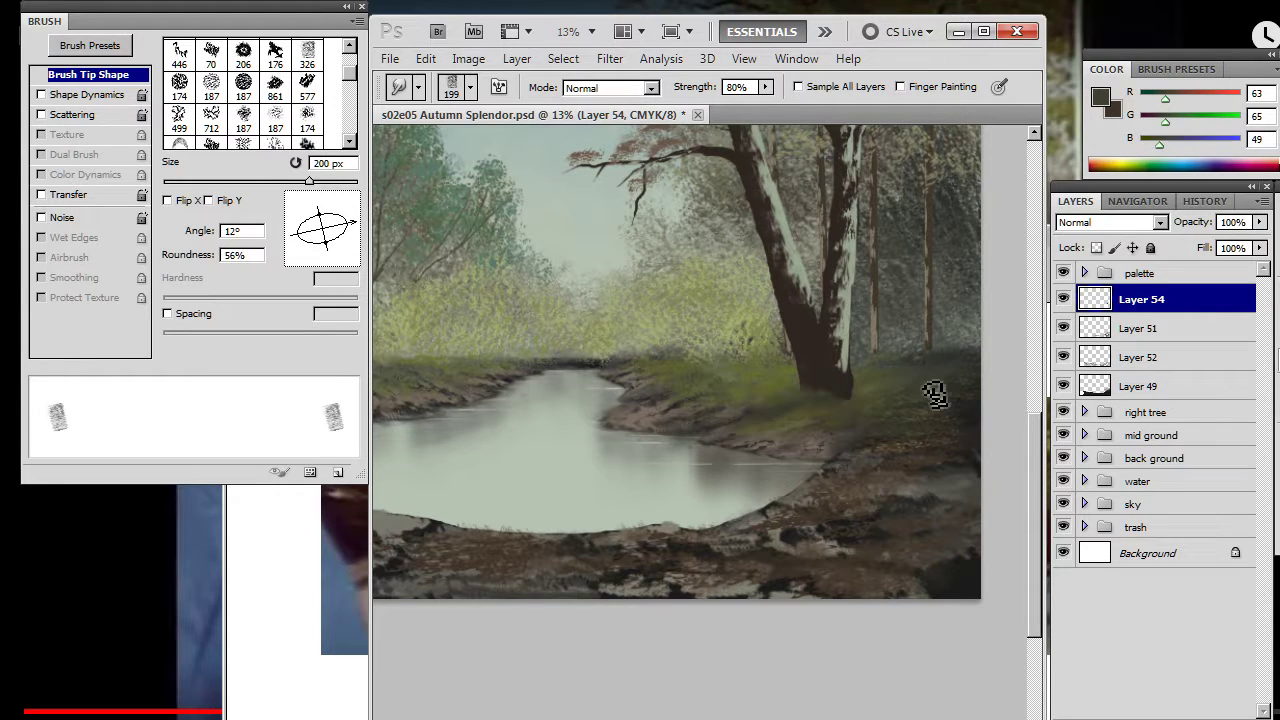
{"action": "key", "text": "bracketright"}
{"action": "key", "text": "bracketright"}
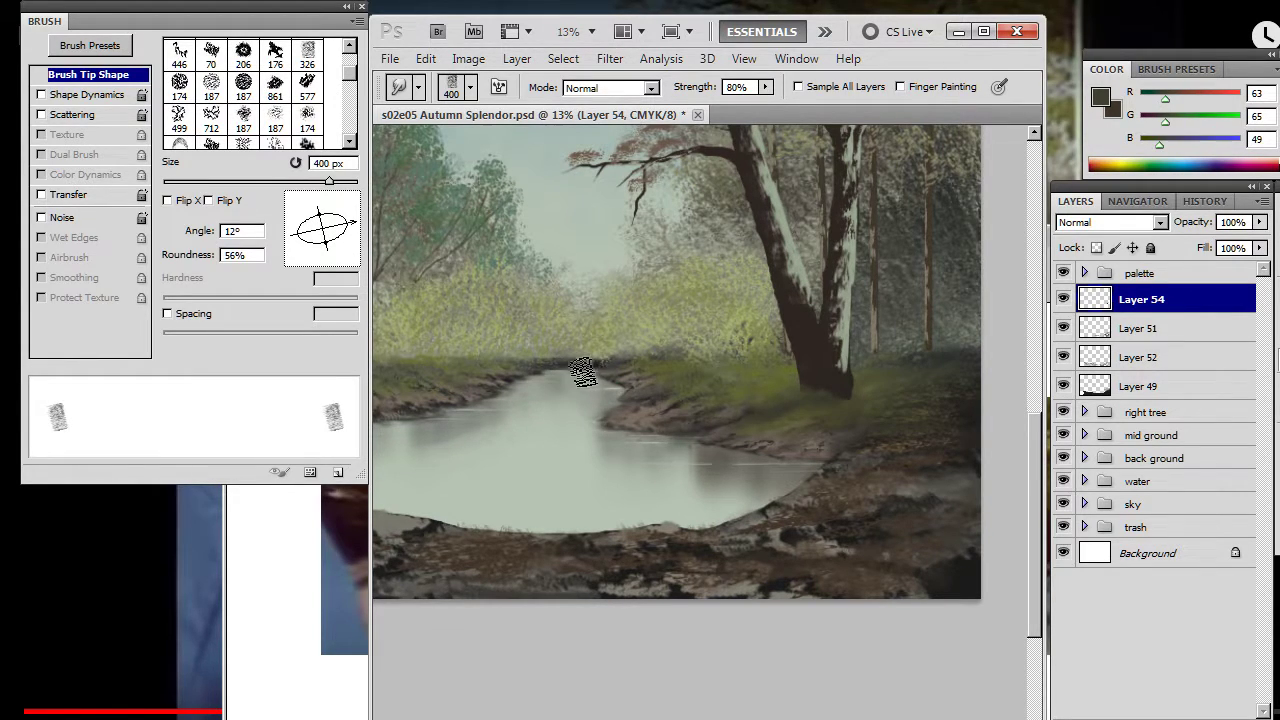
{"action": "mouse_move", "coordinate": [326, 240]}
{"action": "left_mouse_down"}
{"action": "mouse_move", "coordinate": [345, 215]}
{"action": "mouse_move", "coordinate": [344, 230]}
{"action": "left_mouse_up"}
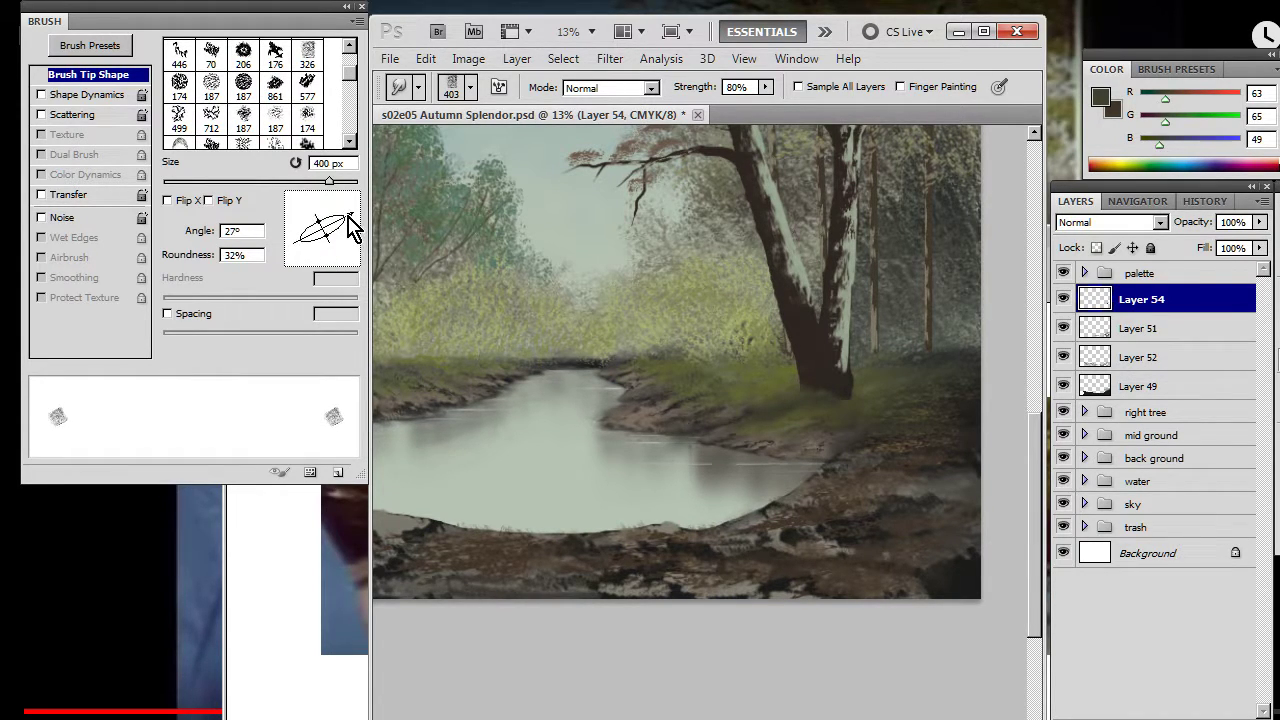
{"action": "mouse_move", "coordinate": [902, 407]}
{"action": "left_mouse_down"}
{"action": "mouse_move", "coordinate": [965, 414]}
{"action": "mouse_move", "coordinate": [954, 404]}
{"action": "mouse_move", "coordinate": [972, 387]}
{"action": "mouse_move", "coordinate": [935, 397]}
{"action": "mouse_move", "coordinate": [993, 384]}
{"action": "mouse_move", "coordinate": [979, 408]}
{"action": "mouse_move", "coordinate": [970, 387]}
{"action": "mouse_move", "coordinate": [985, 390]}
{"action": "mouse_move", "coordinate": [903, 407]}
{"action": "mouse_move", "coordinate": [898, 423]}
{"action": "mouse_move", "coordinate": [885, 409]}
{"action": "mouse_move", "coordinate": [937, 428]}
{"action": "mouse_move", "coordinate": [916, 423]}
{"action": "mouse_move", "coordinate": [903, 438]}
{"action": "mouse_move", "coordinate": [898, 421]}
{"action": "mouse_move", "coordinate": [897, 446]}
{"action": "mouse_move", "coordinate": [960, 413]}
{"action": "mouse_move", "coordinate": [902, 425]}
{"action": "mouse_move", "coordinate": [872, 455]}
{"action": "mouse_move", "coordinate": [927, 415]}
{"action": "mouse_move", "coordinate": [984, 413]}
{"action": "mouse_move", "coordinate": [895, 436]}
{"action": "mouse_move", "coordinate": [928, 431]}
{"action": "left_mouse_up"}
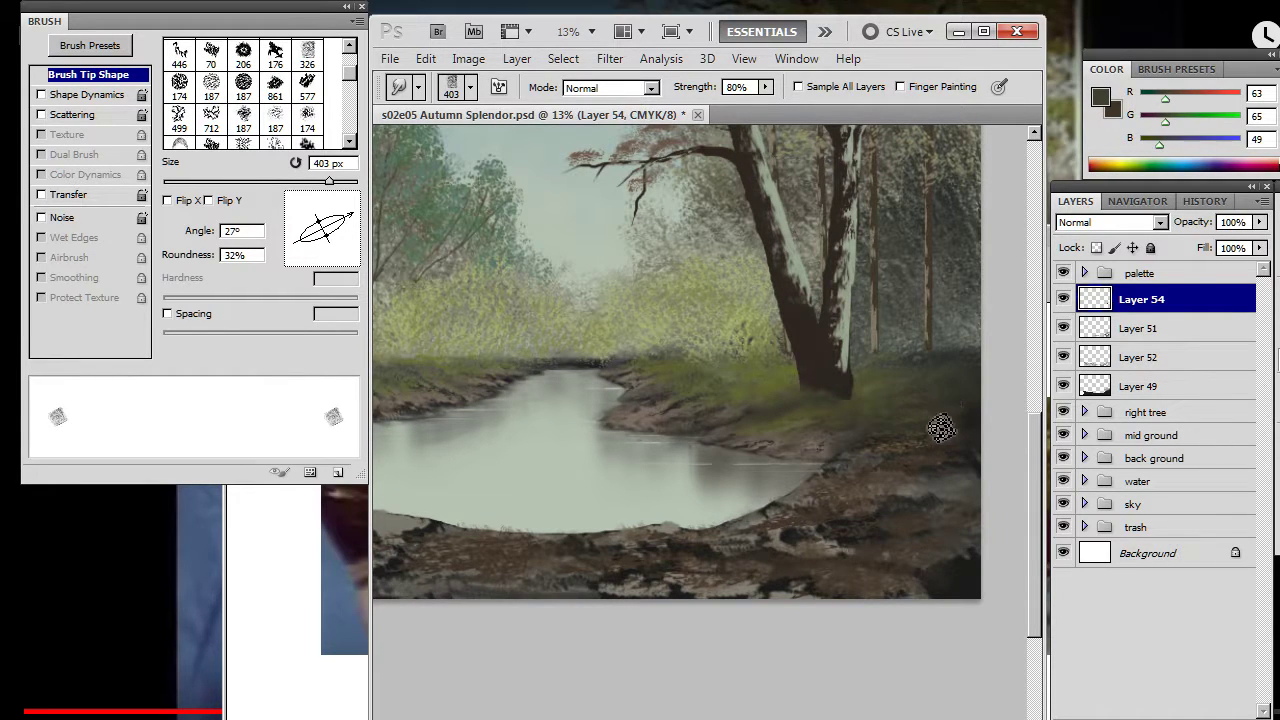
- Paint dark brown texture at 30% opacity on the bank below the right tree and smudge it into the ground on Layer 54
{"action": "key", "text": "b"}
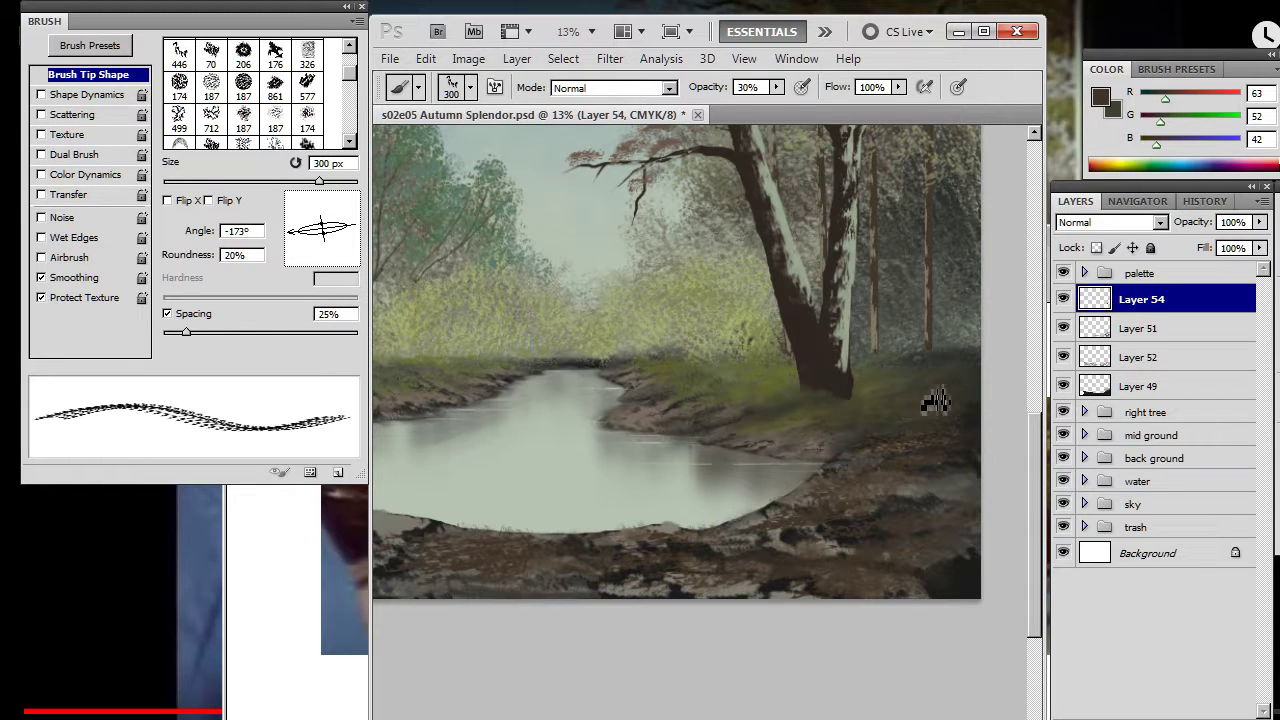
{"action": "key", "text": "r"}
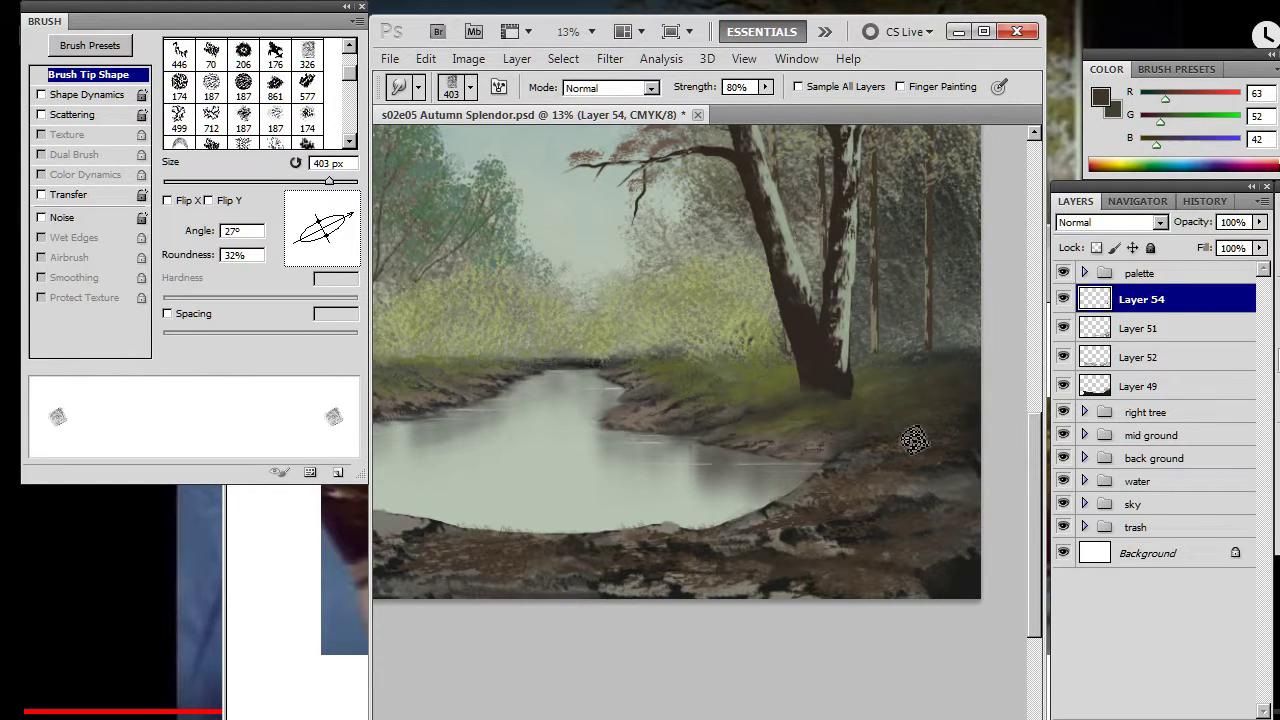
{"action": "key", "text": "b"}
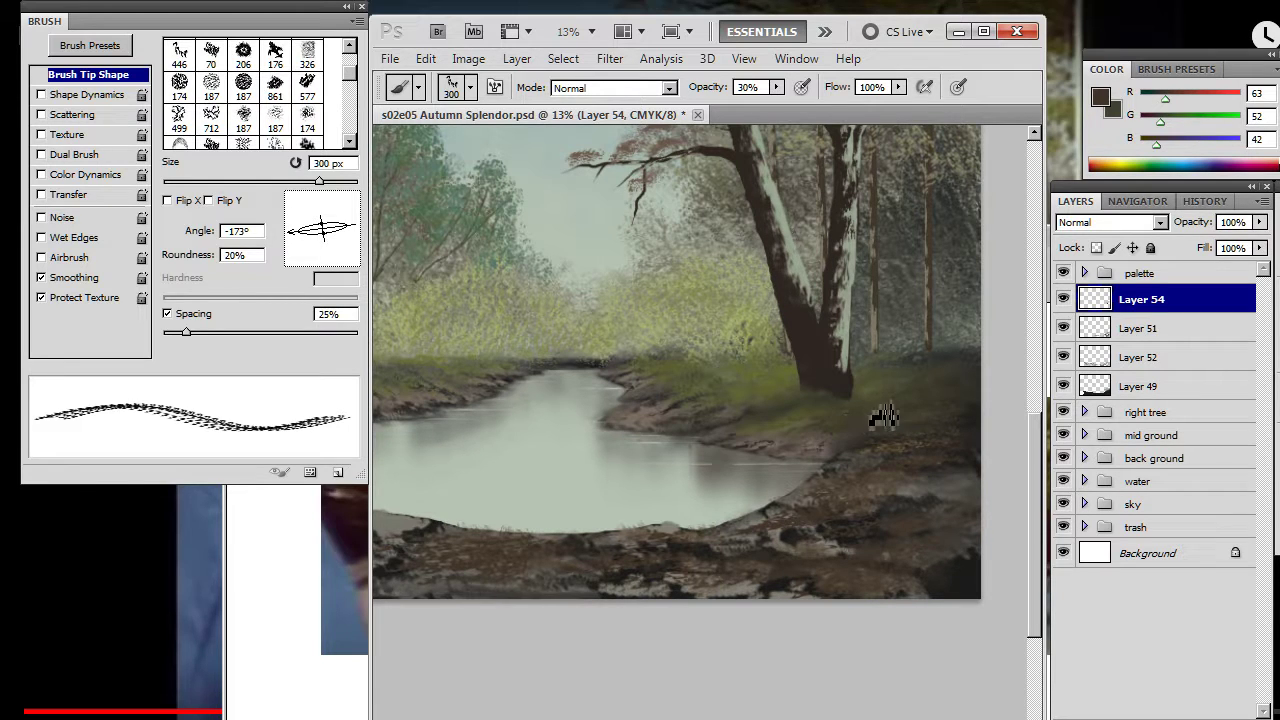
{"action": "key", "text": "r"}
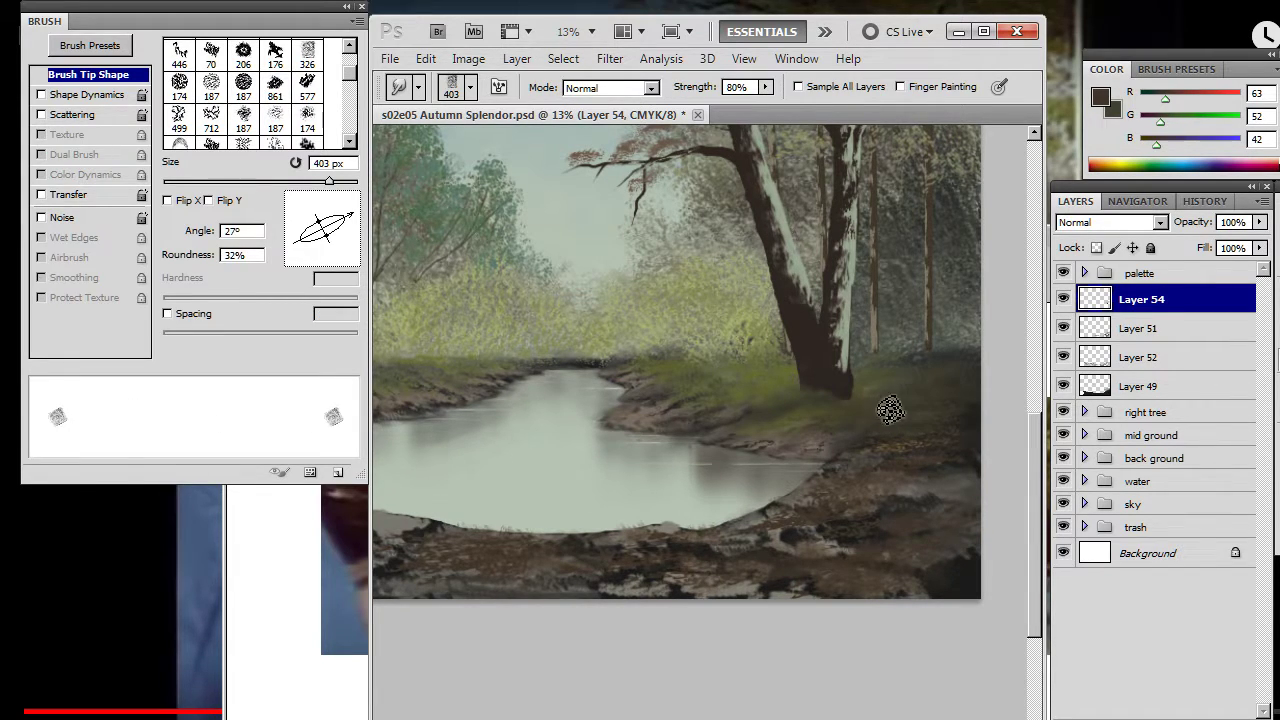
{"action": "mouse_move", "coordinate": [876, 438]}
{"action": "left_mouse_down"}
{"action": "mouse_move", "coordinate": [843, 450]}
{"action": "mouse_move", "coordinate": [894, 430]}
{"action": "mouse_move", "coordinate": [896, 455]}
{"action": "mouse_move", "coordinate": [925, 449]}
{"action": "mouse_move", "coordinate": [925, 469]}
{"action": "mouse_move", "coordinate": [887, 458]}
{"action": "mouse_move", "coordinate": [962, 447]}
{"action": "left_mouse_up"}
{"action": "mouse_move", "coordinate": [878, 459]}
{"action": "left_mouse_down"}
{"action": "mouse_move", "coordinate": [851, 457]}
{"action": "mouse_move", "coordinate": [981, 452]}
{"action": "left_mouse_up"}
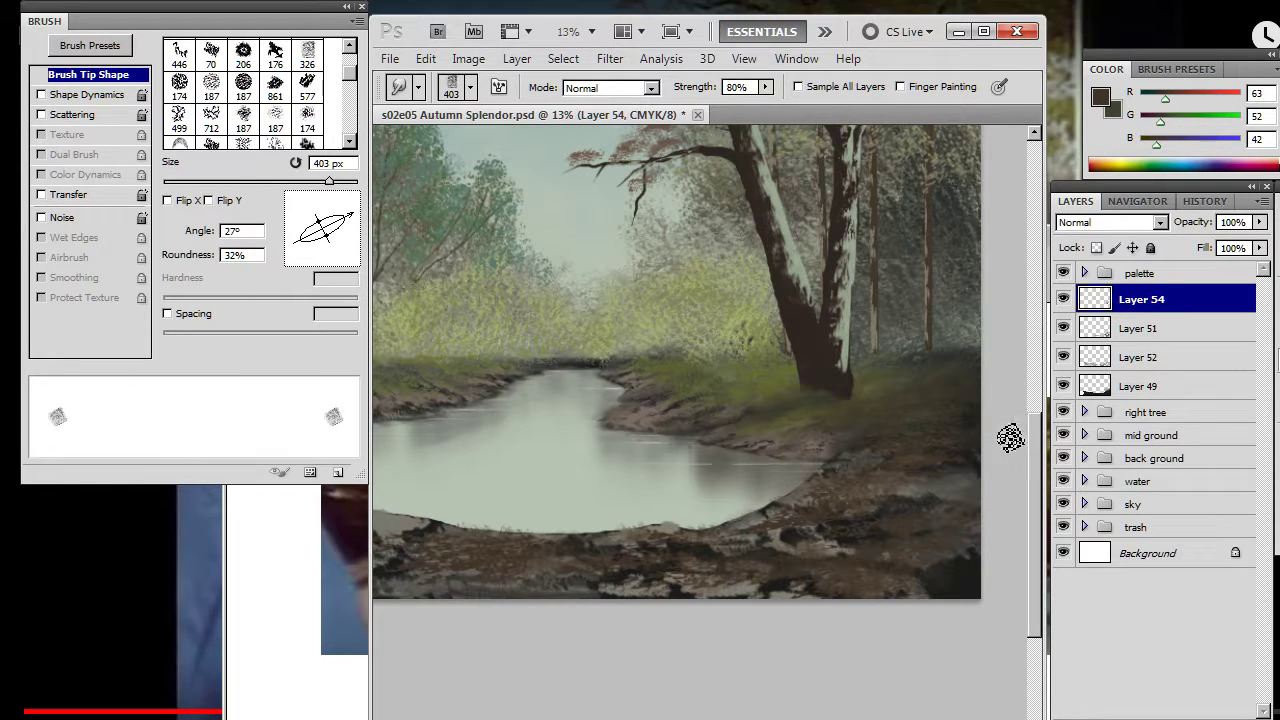
{"action": "mouse_move", "coordinate": [842, 473]}
{"action": "left_mouse_down"}
{"action": "mouse_move", "coordinate": [861, 469]}
{"action": "mouse_move", "coordinate": [843, 483]}
{"action": "mouse_move", "coordinate": [863, 502]}
{"action": "left_mouse_up"}
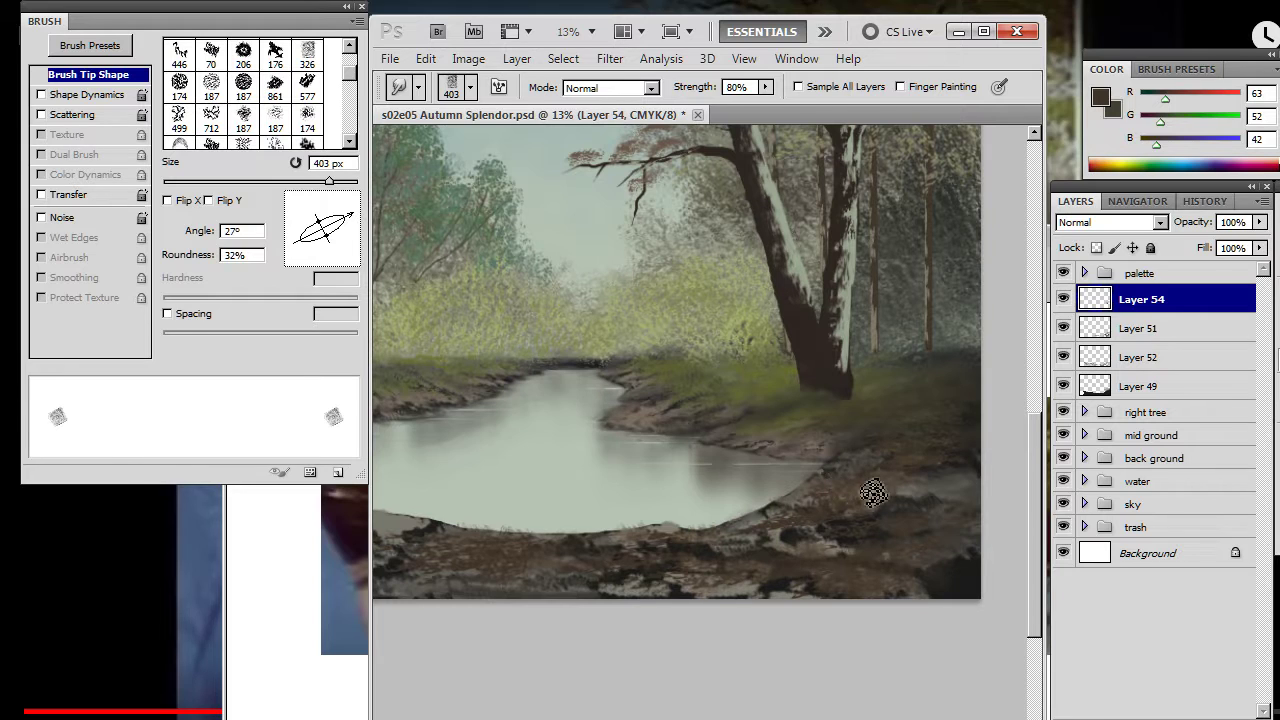
- Sample a muted ochre (RGB 129, 112, 82) from the grassy bank in the close-up reference photo
{"action": "key", "text": "b"}
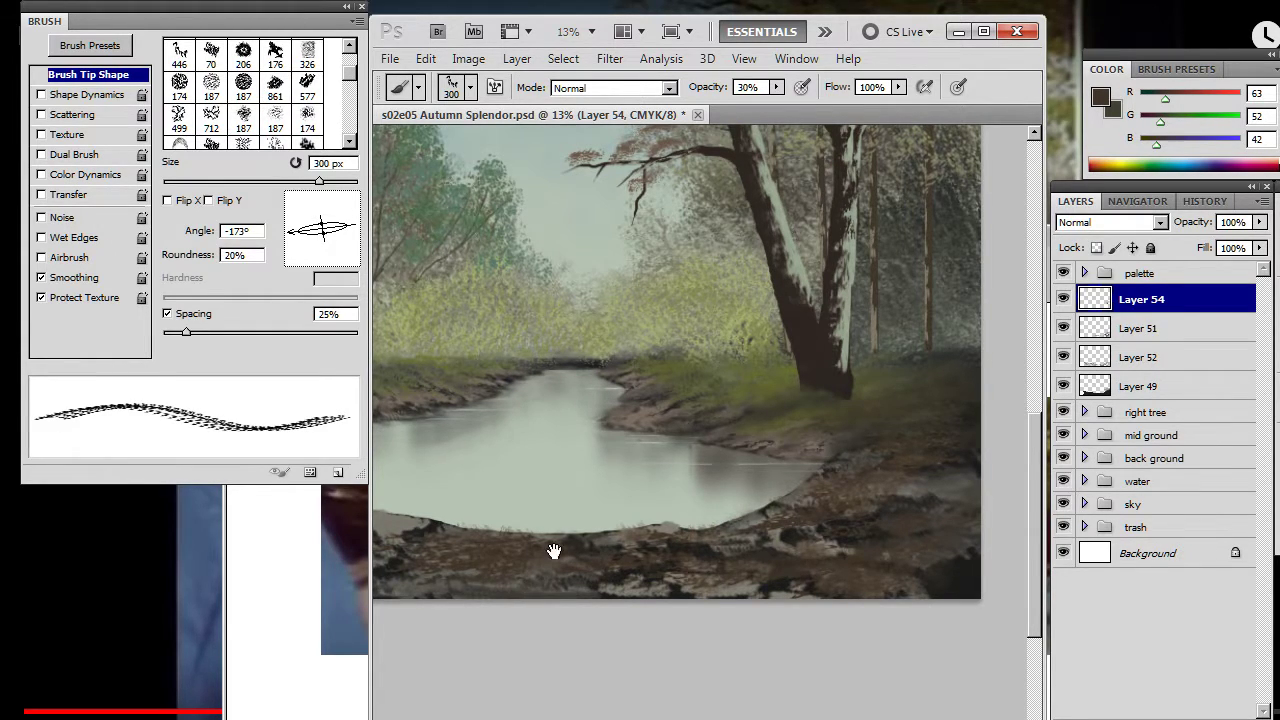
{"action": "left_click_drag", "start_coordinate": [536, 552], "coordinate": [912, 482]}
{"action": "left_click_drag", "start_coordinate": [603, 531], "coordinate": [840, 556]}
{"action": "key", "text": "z"}
{"action": "left_click_drag", "start_coordinate": [489, 511], "coordinate": [588, 502]}
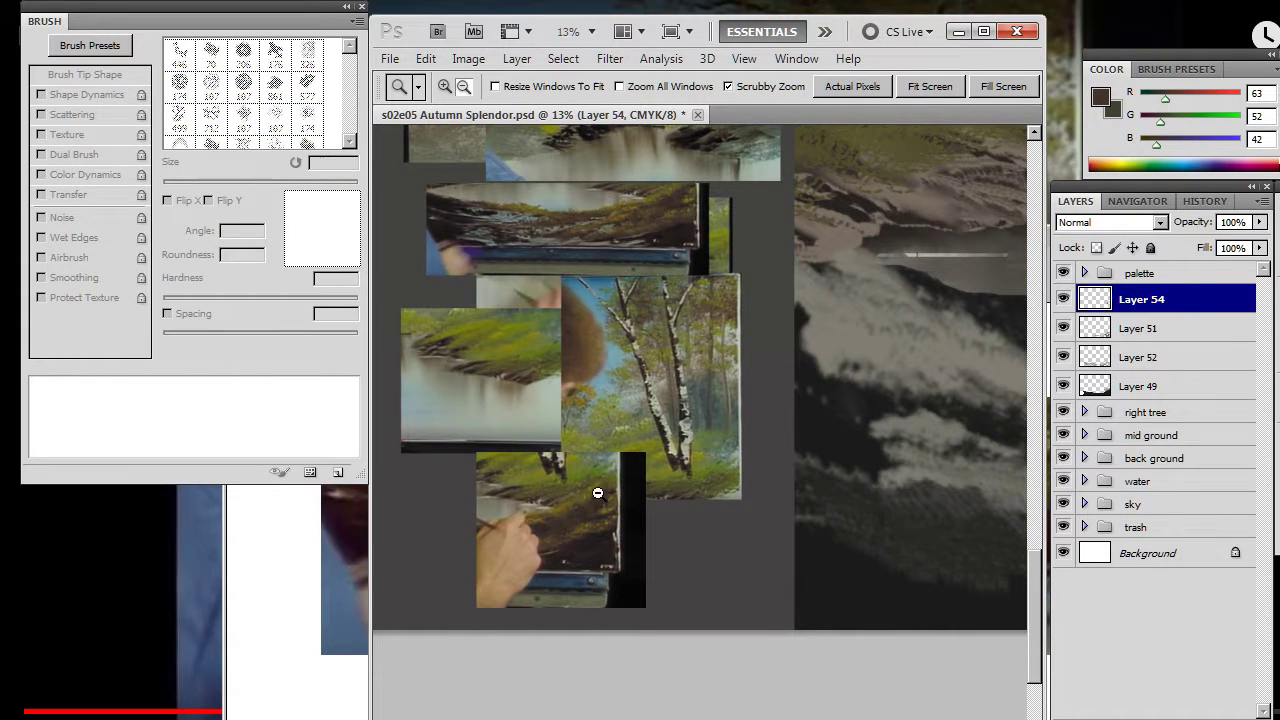
{"action": "left_click_drag", "start_coordinate": [621, 267], "coordinate": [640, 295]}
{"action": "left_click_drag", "start_coordinate": [640, 540], "coordinate": [759, 537]}
{"action": "key", "text": "b"}
{"action": "left_click", "coordinate": [575, 511], "text": "alt"}
{"action": "left_click_drag", "start_coordinate": [581, 502], "coordinate": [585, 490]}
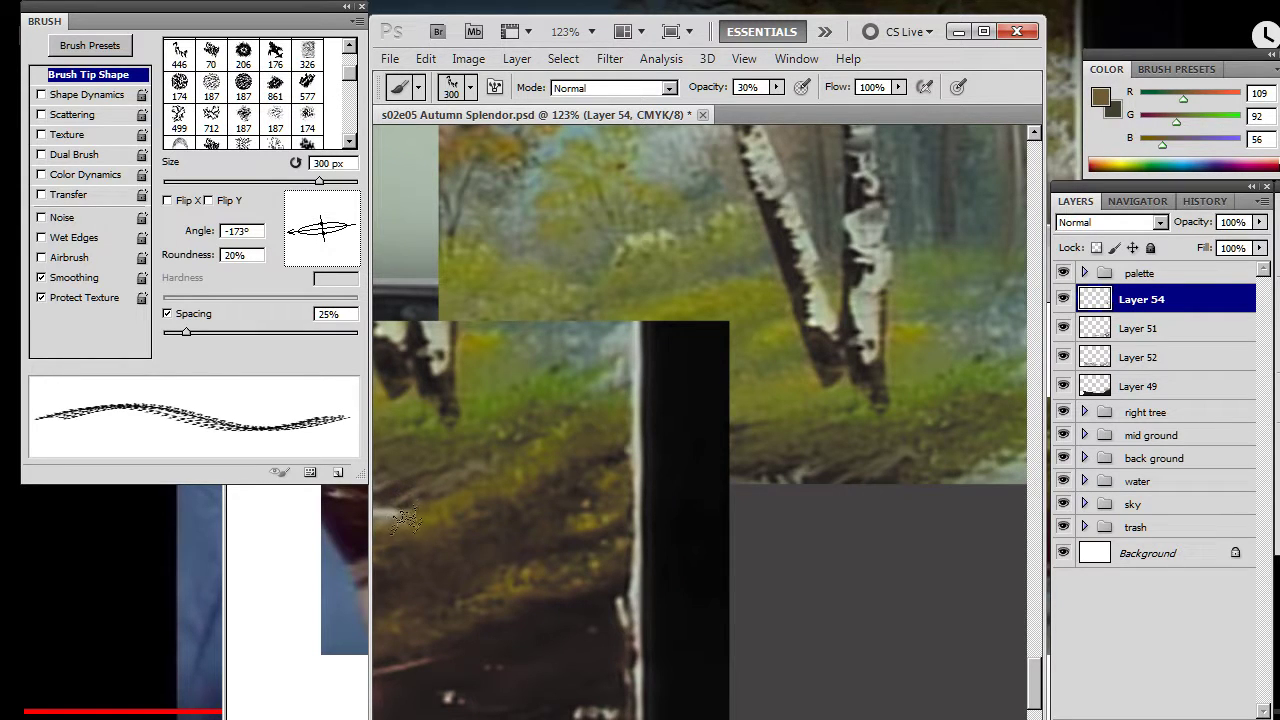
{"action": "left_click_drag", "start_coordinate": [578, 531], "coordinate": [630, 537]}
{"action": "mouse_move", "coordinate": [513, 583]}
{"action": "left_mouse_down"}
{"action": "mouse_move", "coordinate": [765, 511]}
{"action": "mouse_move", "coordinate": [766, 540]}
{"action": "mouse_move", "coordinate": [786, 557]}
{"action": "mouse_move", "coordinate": [770, 544]}
{"action": "mouse_move", "coordinate": [705, 572]}
{"action": "mouse_move", "coordinate": [750, 566]}
{"action": "mouse_move", "coordinate": [840, 446]}
{"action": "mouse_move", "coordinate": [897, 459]}
{"action": "mouse_move", "coordinate": [895, 448]}
{"action": "left_mouse_up"}
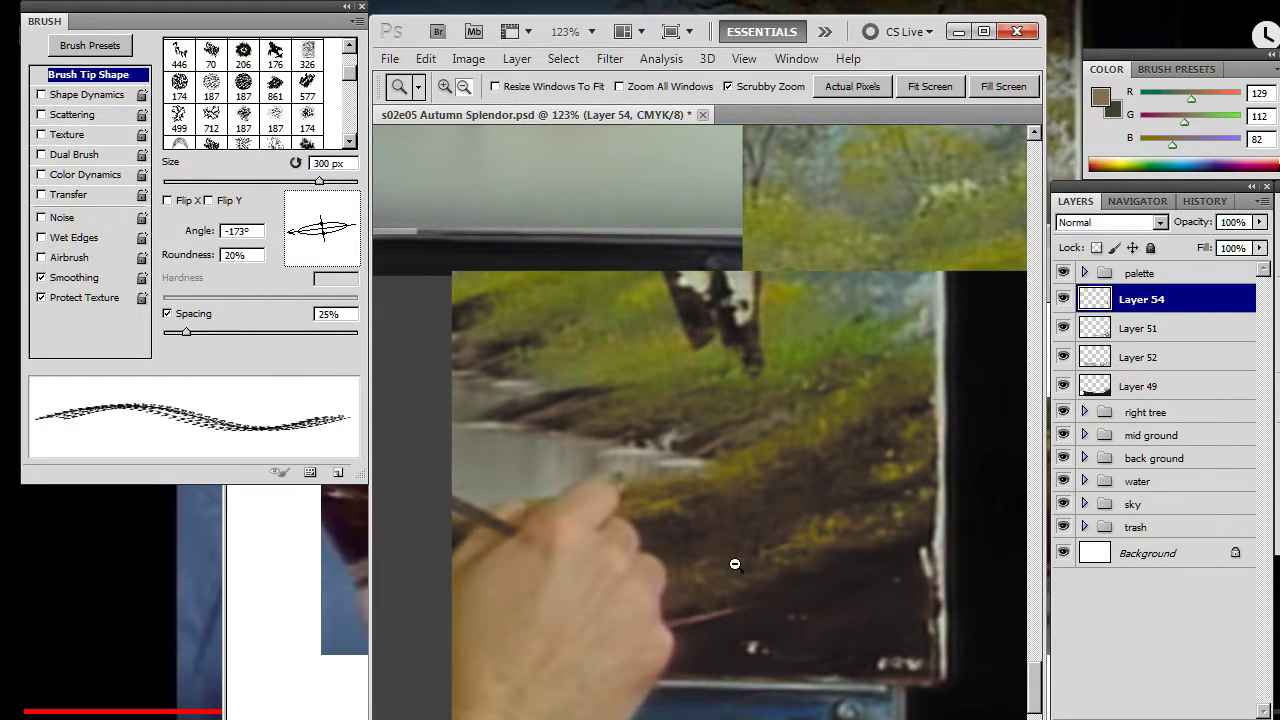
- Choose the 486 px grass brush for the right bank and set its tip to -174° angle and 76% roundness
{"action": "key", "text": "ctrl+space"}
{"action": "left_click_drag", "start_coordinate": [815, 507], "coordinate": [706, 438]}
{"action": "left_click_drag", "start_coordinate": [901, 439], "coordinate": [423, 400]}
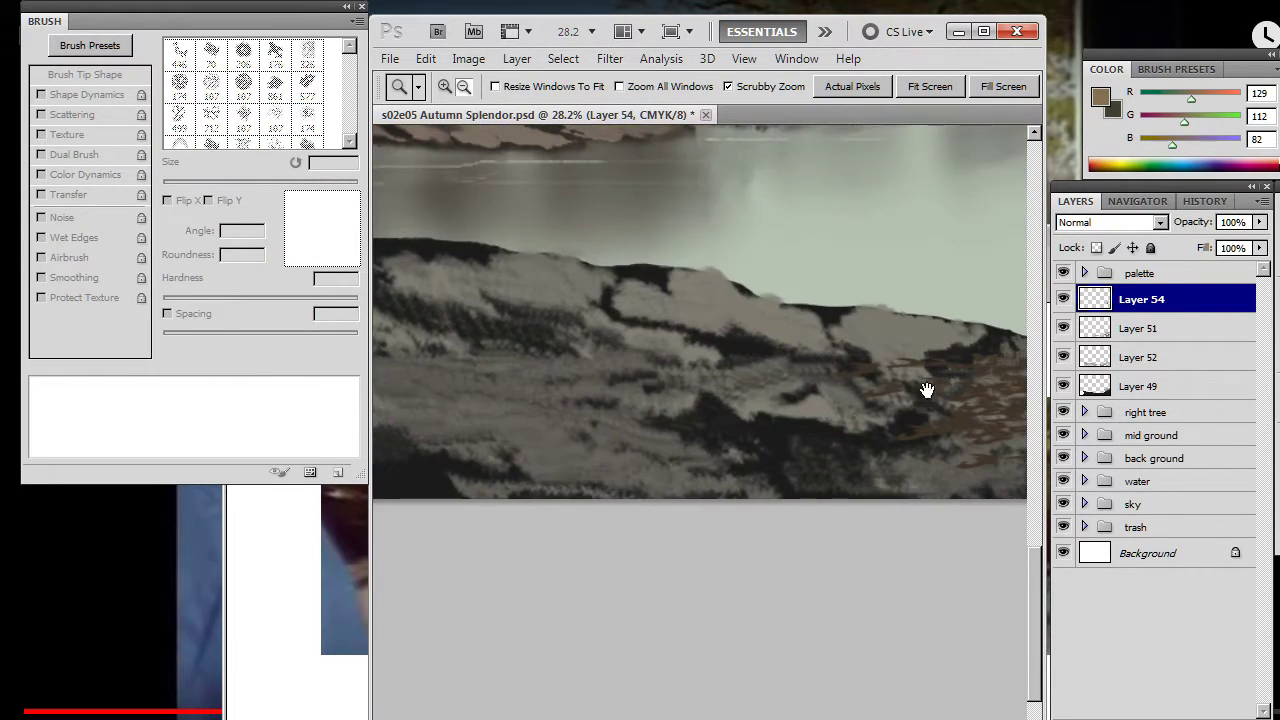
{"action": "left_click_drag", "start_coordinate": [922, 398], "coordinate": [451, 368]}
{"action": "left_click_drag", "start_coordinate": [955, 354], "coordinate": [540, 406]}
{"action": "mouse_move", "coordinate": [865, 386]}
{"action": "left_mouse_down"}
{"action": "mouse_move", "coordinate": [724, 407]}
{"action": "mouse_move", "coordinate": [726, 457]}
{"action": "mouse_move", "coordinate": [694, 486]}
{"action": "mouse_move", "coordinate": [797, 463]}
{"action": "left_mouse_up"}
{"action": "left_click", "coordinate": [786, 441], "text": "alt"}
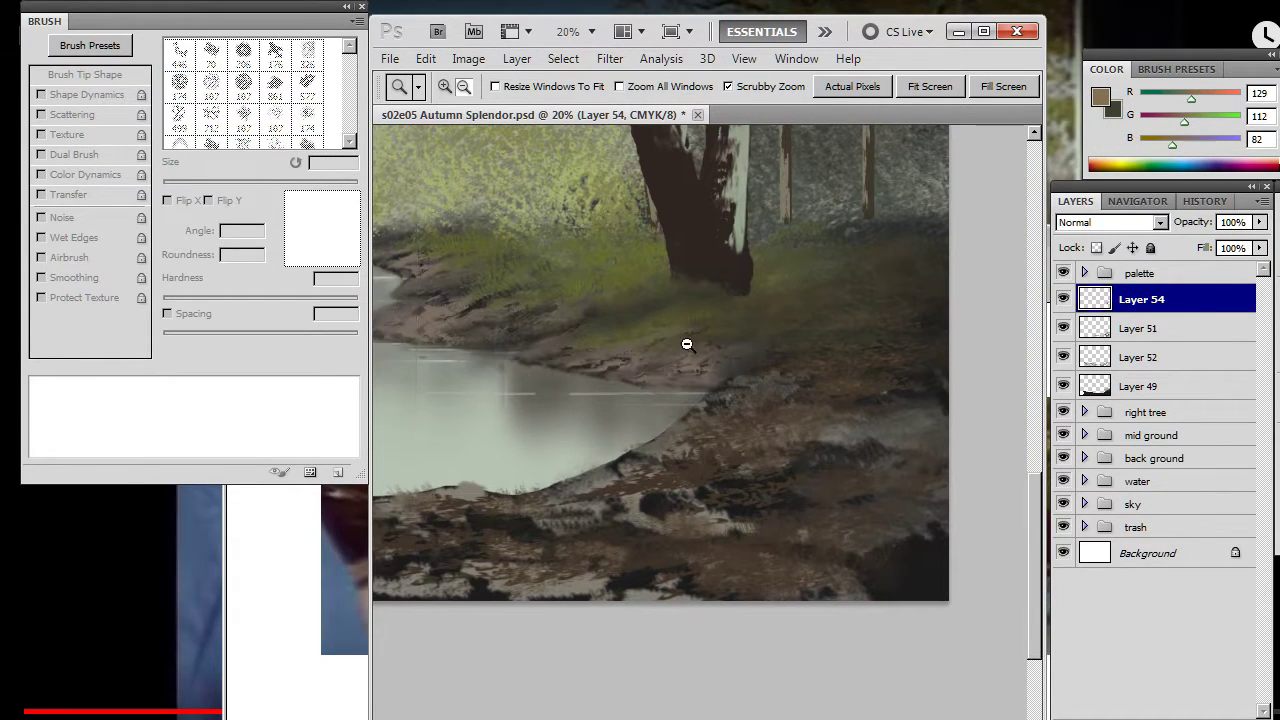
{"action": "right_click", "coordinate": [697, 443]}
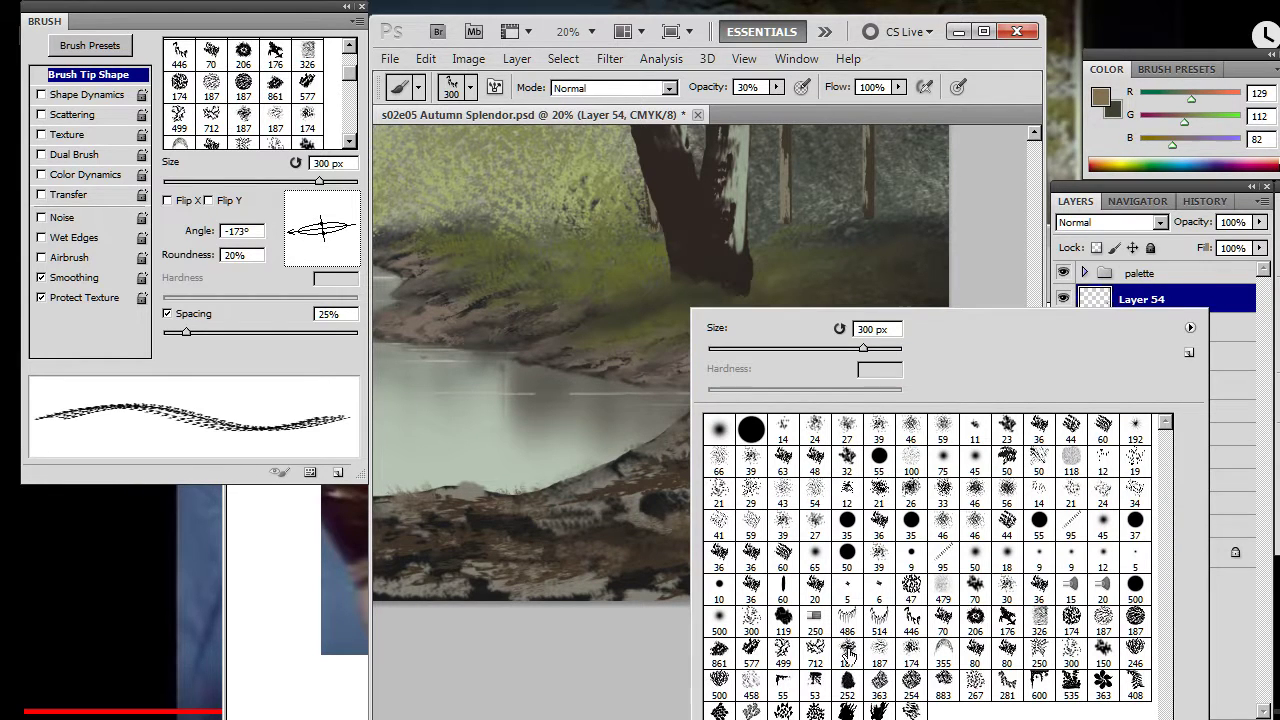
{"action": "left_click", "coordinate": [846, 624]}
{"action": "mouse_move", "coordinate": [354, 225]}
{"action": "left_mouse_down"}
{"action": "mouse_move", "coordinate": [294, 243]}
{"action": "mouse_move", "coordinate": [291, 231]}
{"action": "left_mouse_up"}
{"action": "left_click_drag", "start_coordinate": [333, 268], "coordinate": [328, 249]}
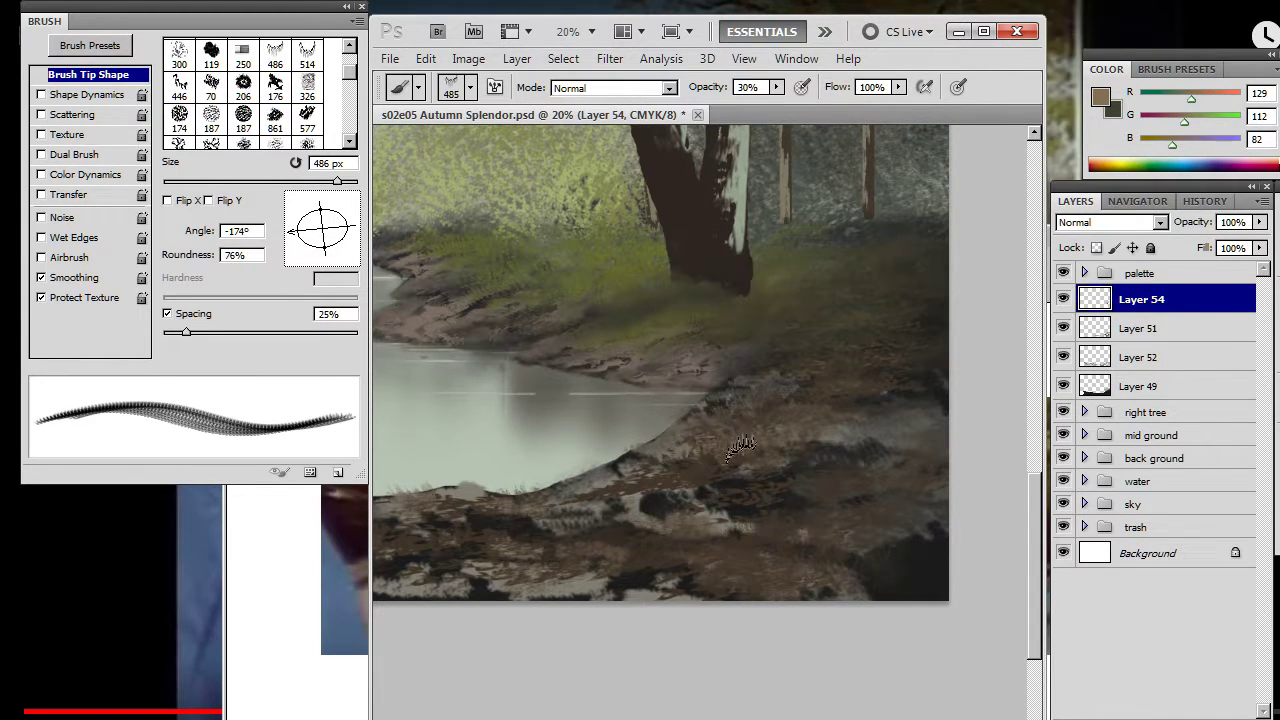
- Paint ochre grass at 100% opacity on the bank beside the water's right end and smudge it with the 403 px tip
{"action": "left_click_drag", "start_coordinate": [702, 440], "coordinate": [695, 430]}
{"action": "key", "text": "r"}
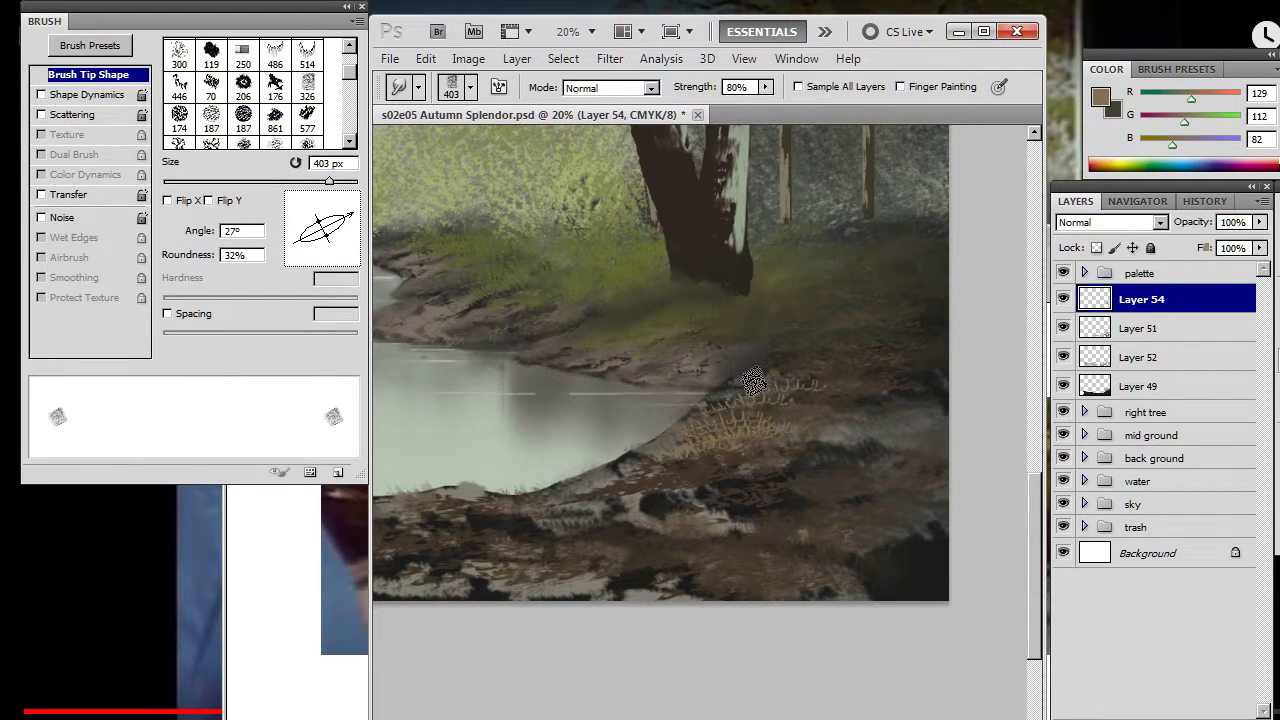
{"action": "mouse_move", "coordinate": [760, 398]}
{"action": "left_mouse_down"}
{"action": "mouse_move", "coordinate": [809, 395]}
{"action": "mouse_move", "coordinate": [741, 382]}
{"action": "mouse_move", "coordinate": [791, 393]}
{"action": "mouse_move", "coordinate": [786, 416]}
{"action": "mouse_move", "coordinate": [716, 408]}
{"action": "left_mouse_up"}
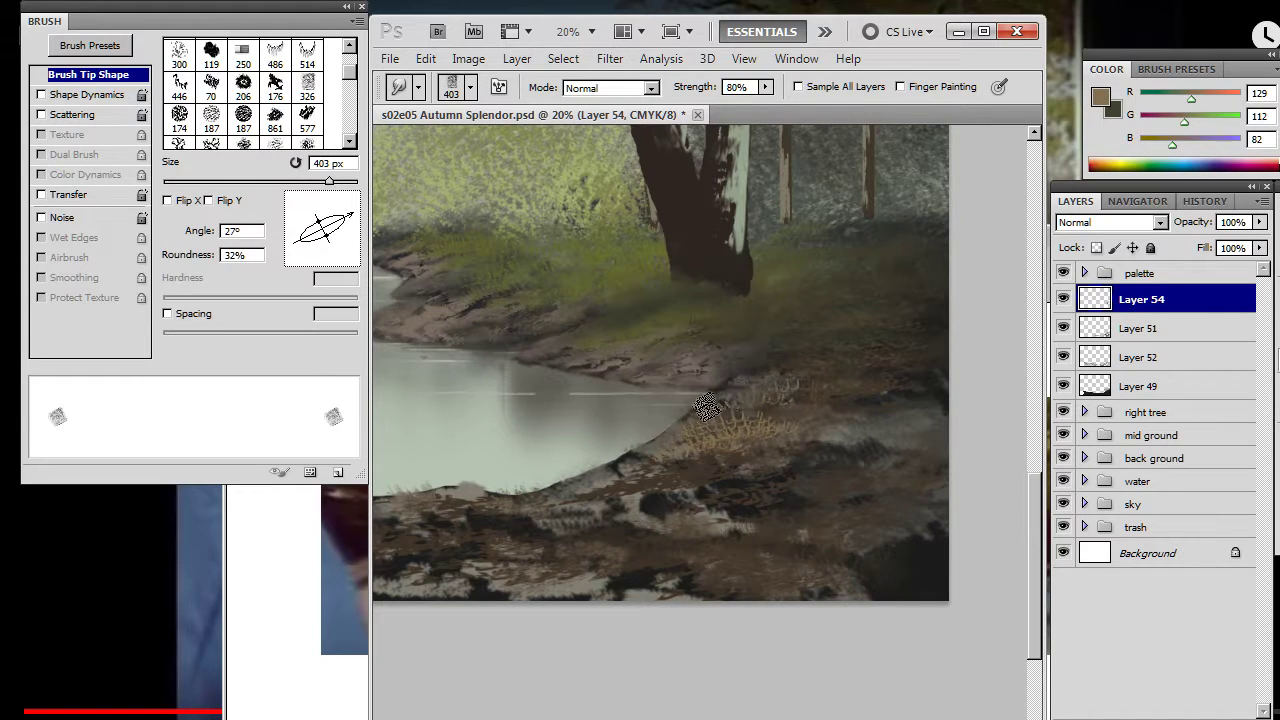
{"action": "mouse_move", "coordinate": [805, 390]}
{"action": "left_mouse_down"}
{"action": "mouse_move", "coordinate": [728, 406]}
{"action": "mouse_move", "coordinate": [841, 382]}
{"action": "mouse_move", "coordinate": [715, 399]}
{"action": "mouse_move", "coordinate": [688, 427]}
{"action": "mouse_move", "coordinate": [804, 388]}
{"action": "mouse_move", "coordinate": [711, 409]}
{"action": "mouse_move", "coordinate": [714, 436]}
{"action": "mouse_move", "coordinate": [818, 410]}
{"action": "mouse_move", "coordinate": [757, 423]}
{"action": "mouse_move", "coordinate": [774, 434]}
{"action": "mouse_move", "coordinate": [803, 418]}
{"action": "mouse_move", "coordinate": [712, 435]}
{"action": "mouse_move", "coordinate": [757, 395]}
{"action": "mouse_move", "coordinate": [670, 441]}
{"action": "mouse_move", "coordinate": [859, 391]}
{"action": "mouse_move", "coordinate": [670, 449]}
{"action": "mouse_move", "coordinate": [831, 390]}
{"action": "mouse_move", "coordinate": [745, 416]}
{"action": "left_mouse_up"}
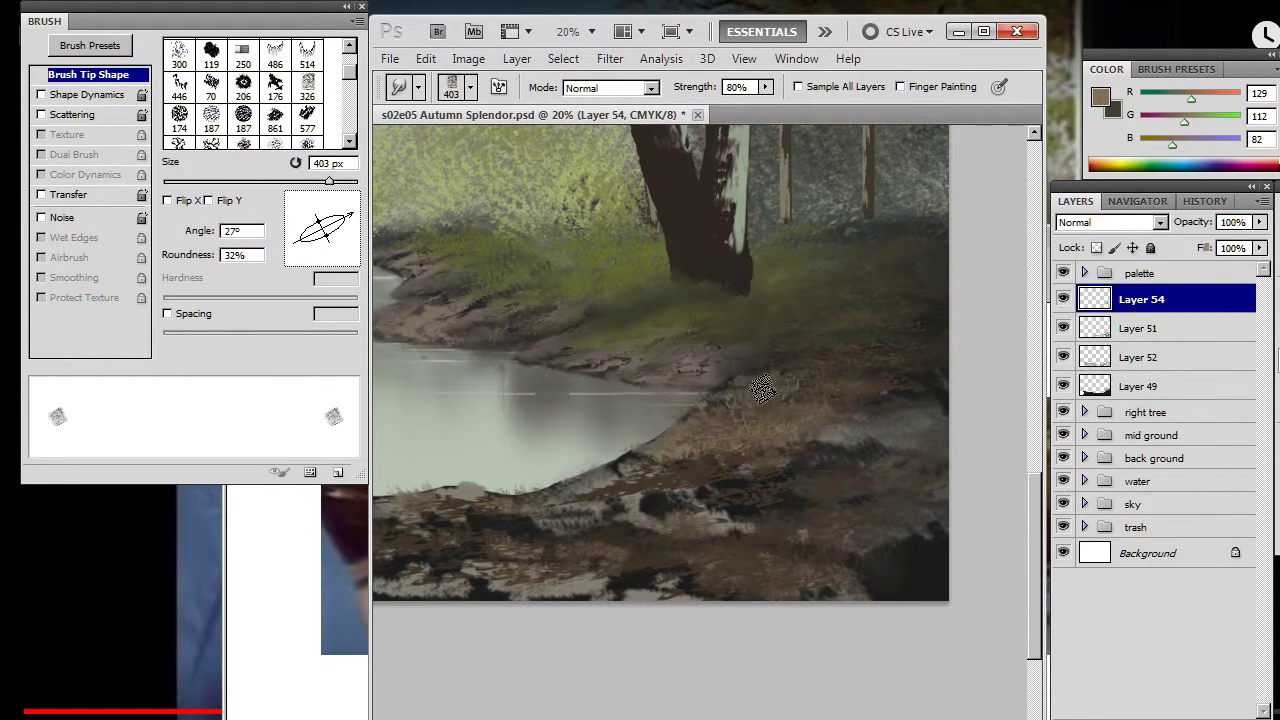
- Extend the ochre grass toward the canvas's right edge with the 485 px brush and blend the strokes with the Smudge tool
{"action": "key", "text": "b"}
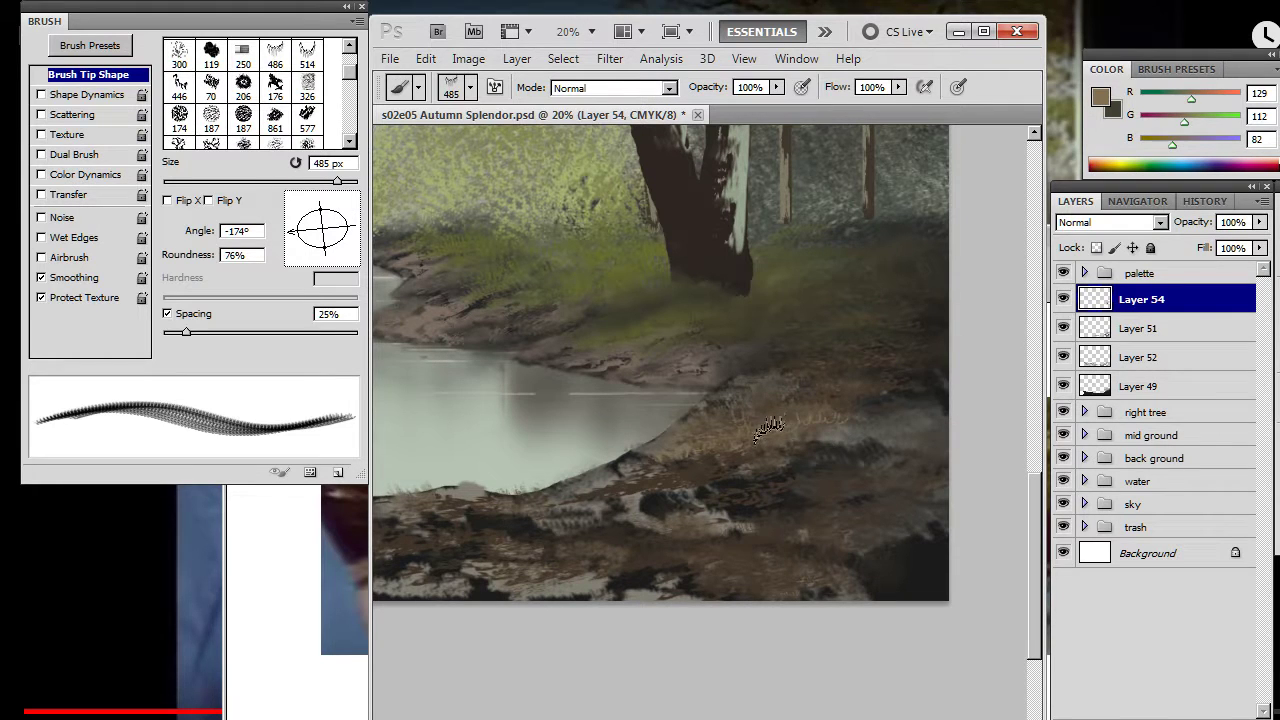
{"action": "mouse_move", "coordinate": [828, 411]}
{"action": "left_mouse_down"}
{"action": "mouse_move", "coordinate": [862, 426]}
{"action": "mouse_move", "coordinate": [793, 413]}
{"action": "mouse_move", "coordinate": [910, 388]}
{"action": "mouse_move", "coordinate": [879, 382]}
{"action": "mouse_move", "coordinate": [885, 396]}
{"action": "mouse_move", "coordinate": [819, 403]}
{"action": "mouse_move", "coordinate": [834, 385]}
{"action": "mouse_move", "coordinate": [907, 400]}
{"action": "left_mouse_up"}
{"action": "key", "text": "r"}
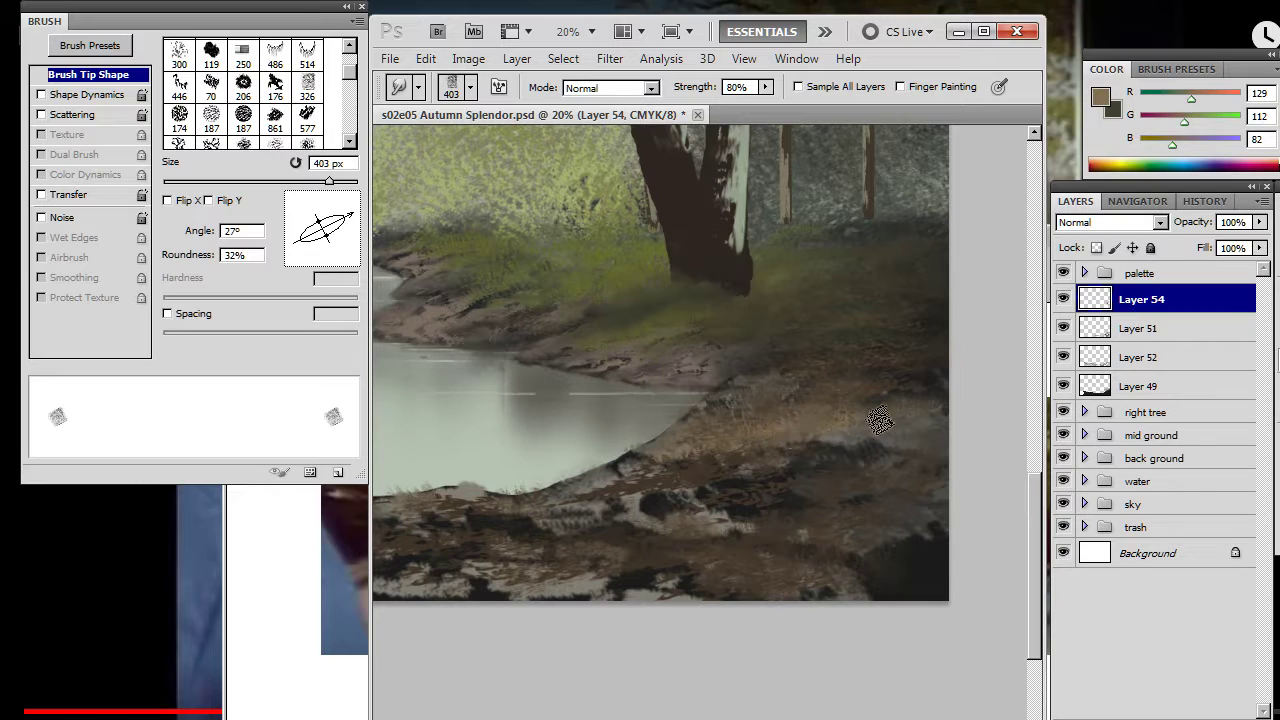
{"action": "key", "text": "b"}
{"action": "left_click_drag", "start_coordinate": [815, 475], "coordinate": [940, 458]}
{"action": "key", "text": "r"}
{"action": "mouse_move", "coordinate": [860, 460]}
{"action": "left_mouse_down"}
{"action": "mouse_move", "coordinate": [790, 469]}
{"action": "mouse_move", "coordinate": [788, 482]}
{"action": "mouse_move", "coordinate": [890, 470]}
{"action": "mouse_move", "coordinate": [901, 457]}
{"action": "mouse_move", "coordinate": [865, 475]}
{"action": "mouse_move", "coordinate": [846, 461]}
{"action": "mouse_move", "coordinate": [856, 458]}
{"action": "mouse_move", "coordinate": [815, 456]}
{"action": "mouse_move", "coordinate": [876, 443]}
{"action": "mouse_move", "coordinate": [825, 461]}
{"action": "mouse_move", "coordinate": [840, 474]}
{"action": "mouse_move", "coordinate": [754, 521]}
{"action": "mouse_move", "coordinate": [804, 481]}
{"action": "left_mouse_up"}
- Add ochre grass strokes over the dark rocks near the water's edge and smudge them toward the right edge of the canvas
{"action": "key", "text": "b"}
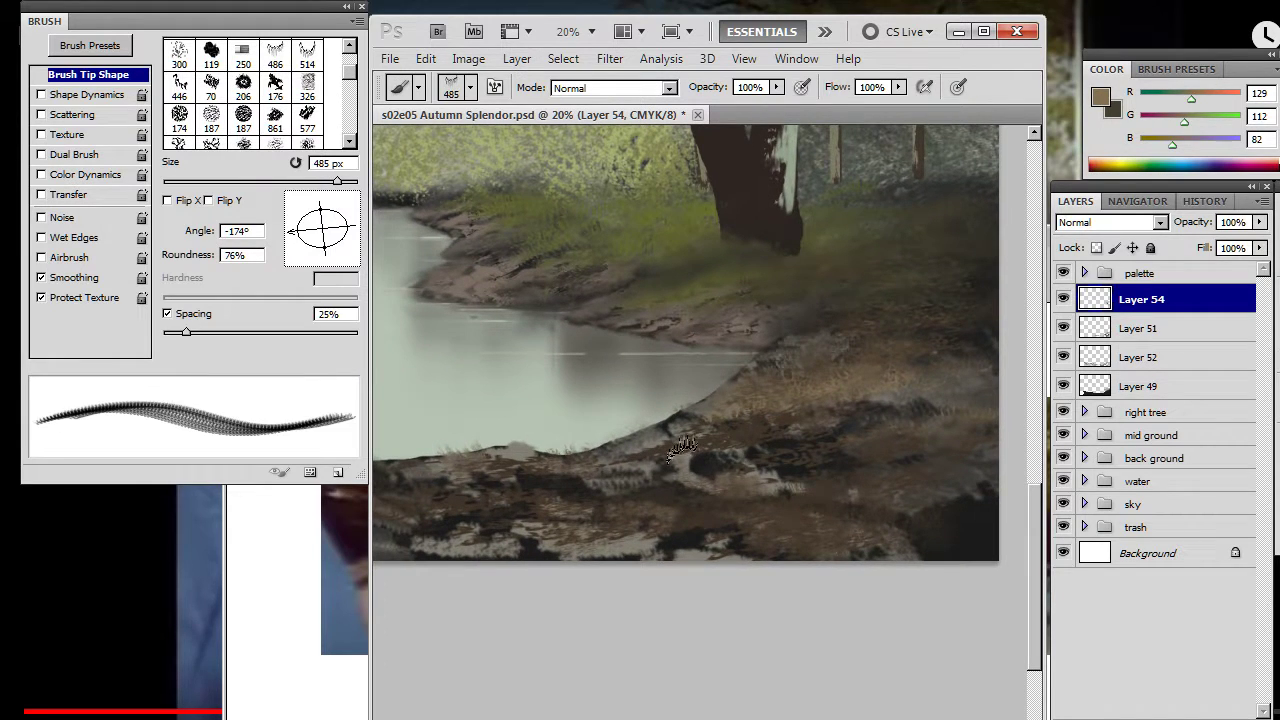
{"action": "key", "text": "r"}
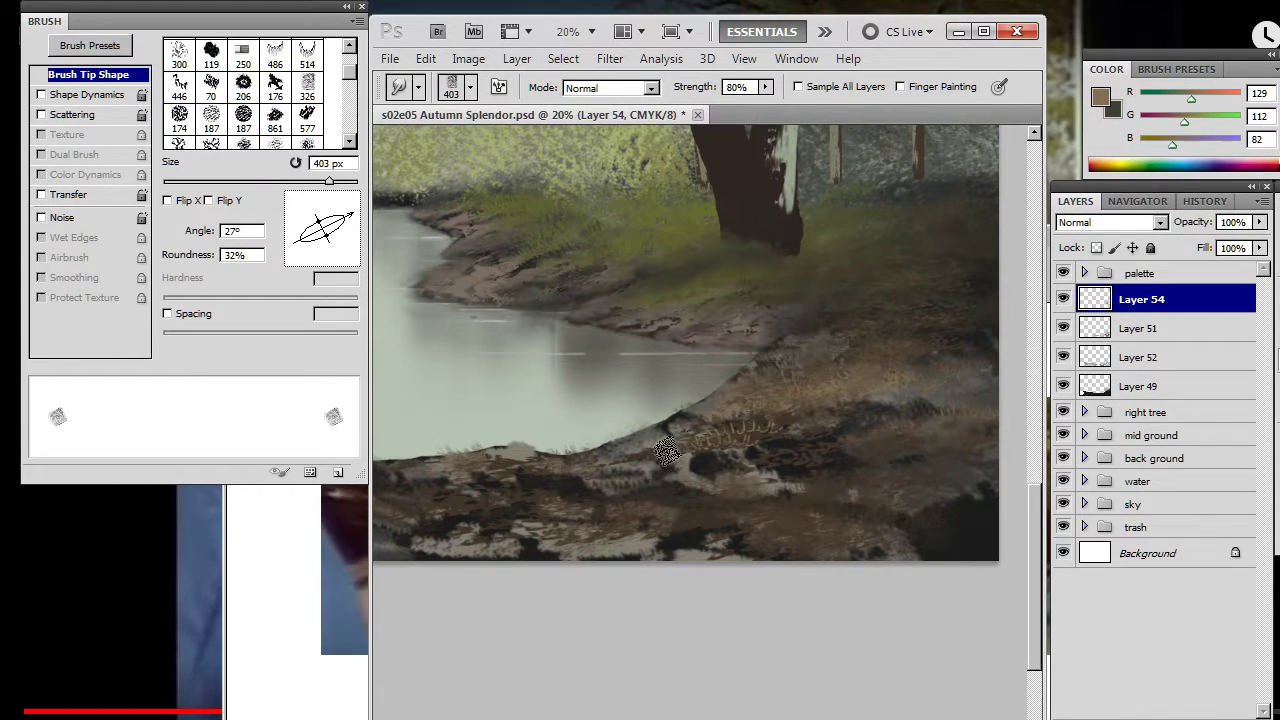
{"action": "mouse_move", "coordinate": [720, 441]}
{"action": "left_mouse_down"}
{"action": "mouse_move", "coordinate": [774, 434]}
{"action": "mouse_move", "coordinate": [739, 425]}
{"action": "mouse_move", "coordinate": [734, 439]}
{"action": "mouse_move", "coordinate": [762, 422]}
{"action": "mouse_move", "coordinate": [779, 440]}
{"action": "mouse_move", "coordinate": [667, 450]}
{"action": "mouse_move", "coordinate": [769, 422]}
{"action": "mouse_move", "coordinate": [826, 457]}
{"action": "mouse_move", "coordinate": [756, 468]}
{"action": "mouse_move", "coordinate": [777, 453]}
{"action": "mouse_move", "coordinate": [767, 459]}
{"action": "mouse_move", "coordinate": [798, 468]}
{"action": "mouse_move", "coordinate": [788, 456]}
{"action": "mouse_move", "coordinate": [755, 466]}
{"action": "mouse_move", "coordinate": [836, 453]}
{"action": "mouse_move", "coordinate": [753, 461]}
{"action": "mouse_move", "coordinate": [819, 441]}
{"action": "mouse_move", "coordinate": [854, 467]}
{"action": "mouse_move", "coordinate": [751, 460]}
{"action": "mouse_move", "coordinate": [773, 437]}
{"action": "mouse_move", "coordinate": [749, 454]}
{"action": "mouse_move", "coordinate": [781, 452]}
{"action": "mouse_move", "coordinate": [818, 487]}
{"action": "mouse_move", "coordinate": [789, 476]}
{"action": "mouse_move", "coordinate": [833, 456]}
{"action": "mouse_move", "coordinate": [824, 445]}
{"action": "mouse_move", "coordinate": [841, 432]}
{"action": "mouse_move", "coordinate": [951, 400]}
{"action": "left_mouse_up"}
{"action": "key", "text": "b"}
{"action": "key", "text": "r"}
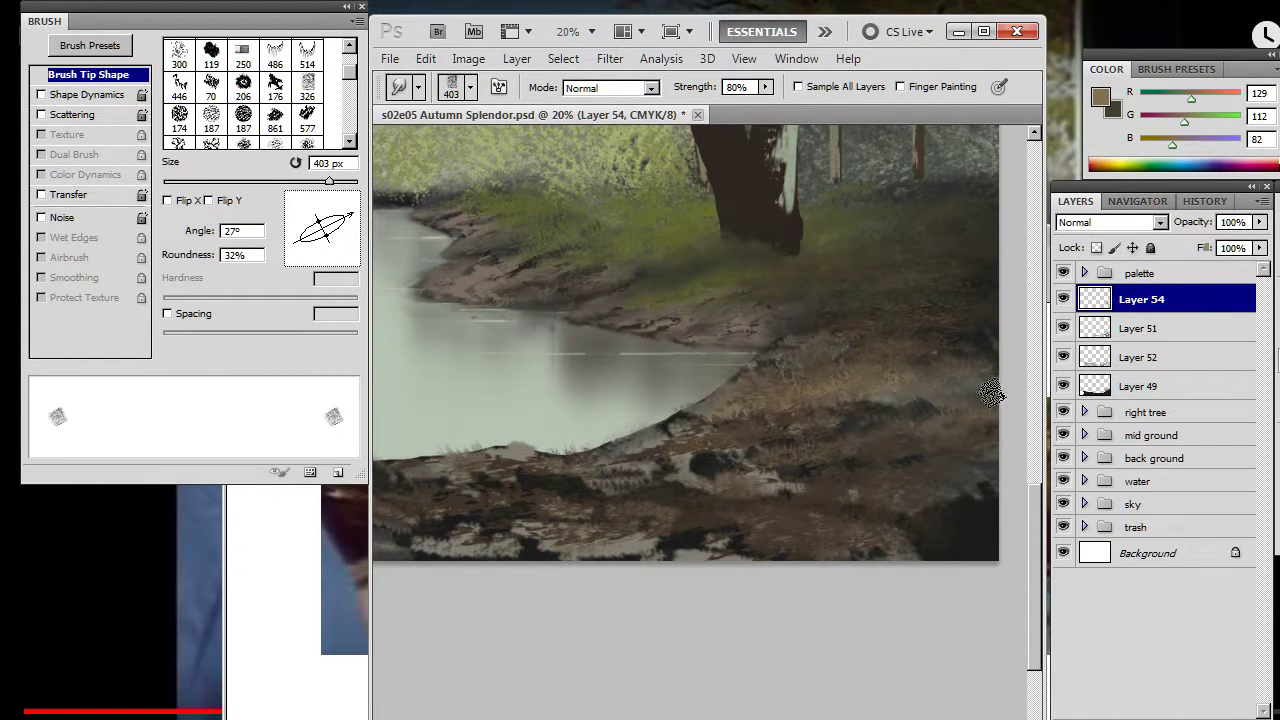
- Reduce the Smudge and grass brush tips to 300 px and add finer ochre grass near the water's edge on Layer 54
{"action": "left_click", "coordinate": [1145, 338]}
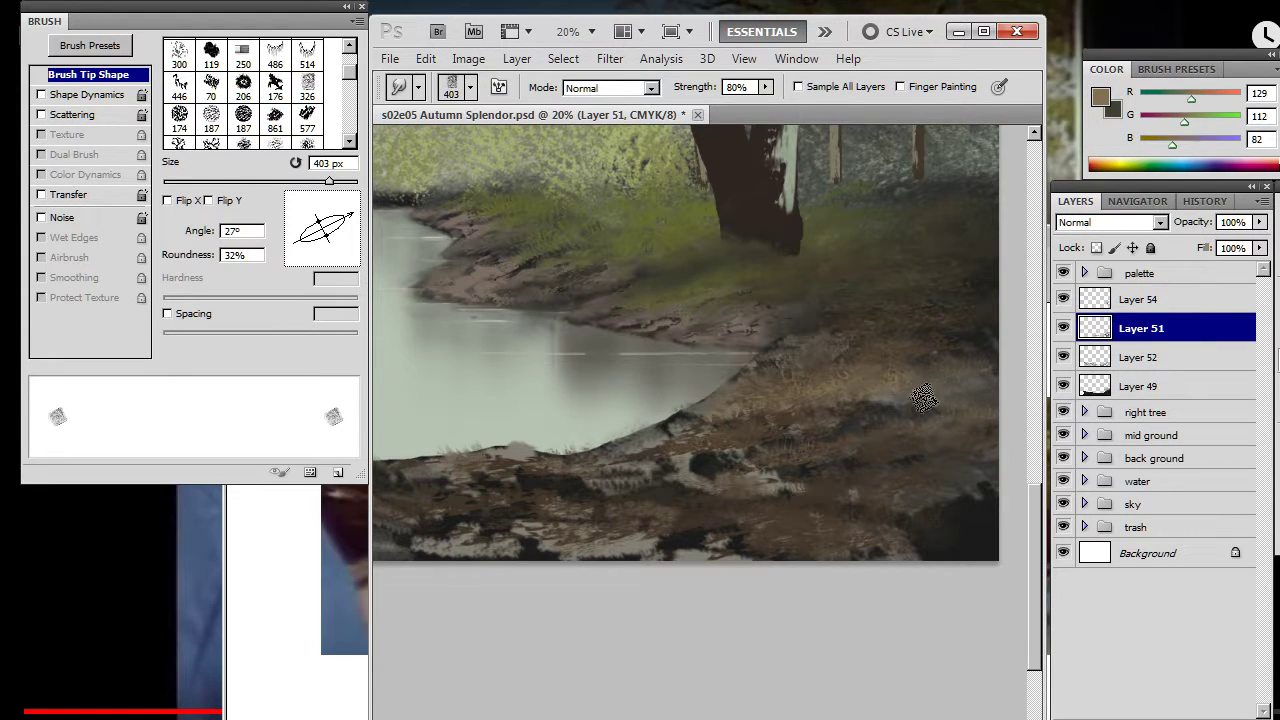
{"action": "left_click", "coordinate": [1140, 299]}
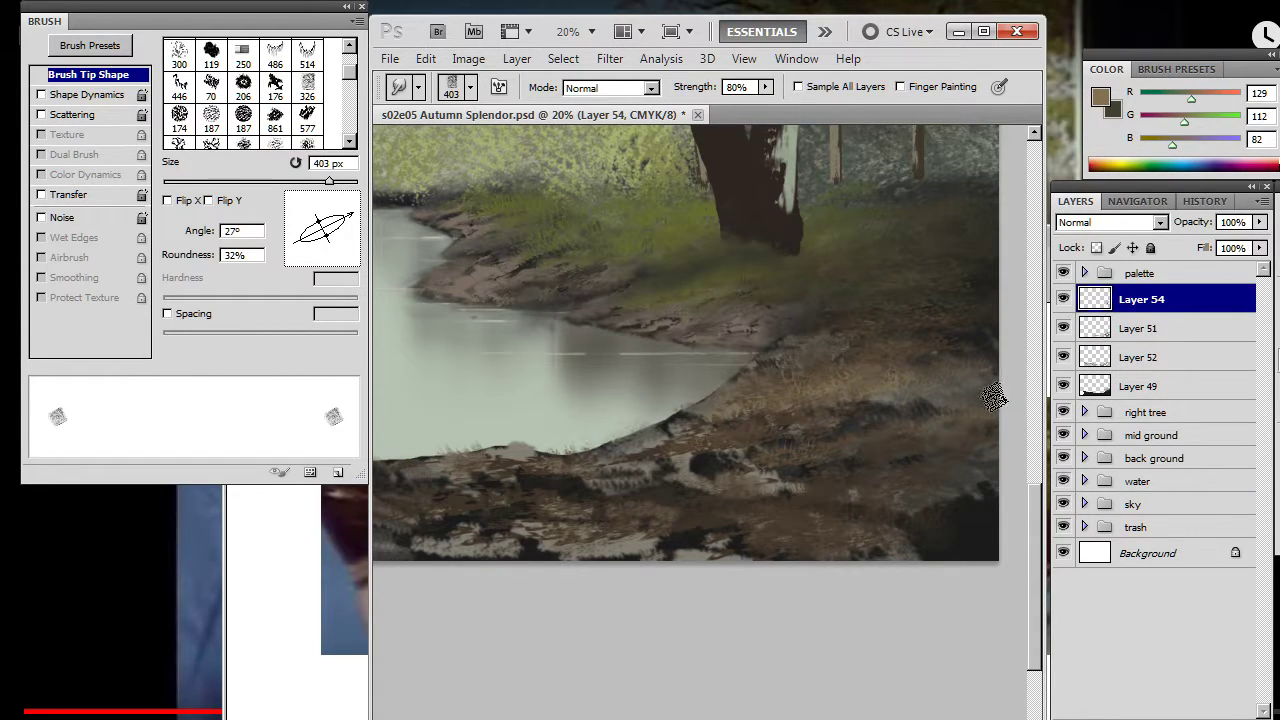
{"action": "key", "text": "bracketleft"}
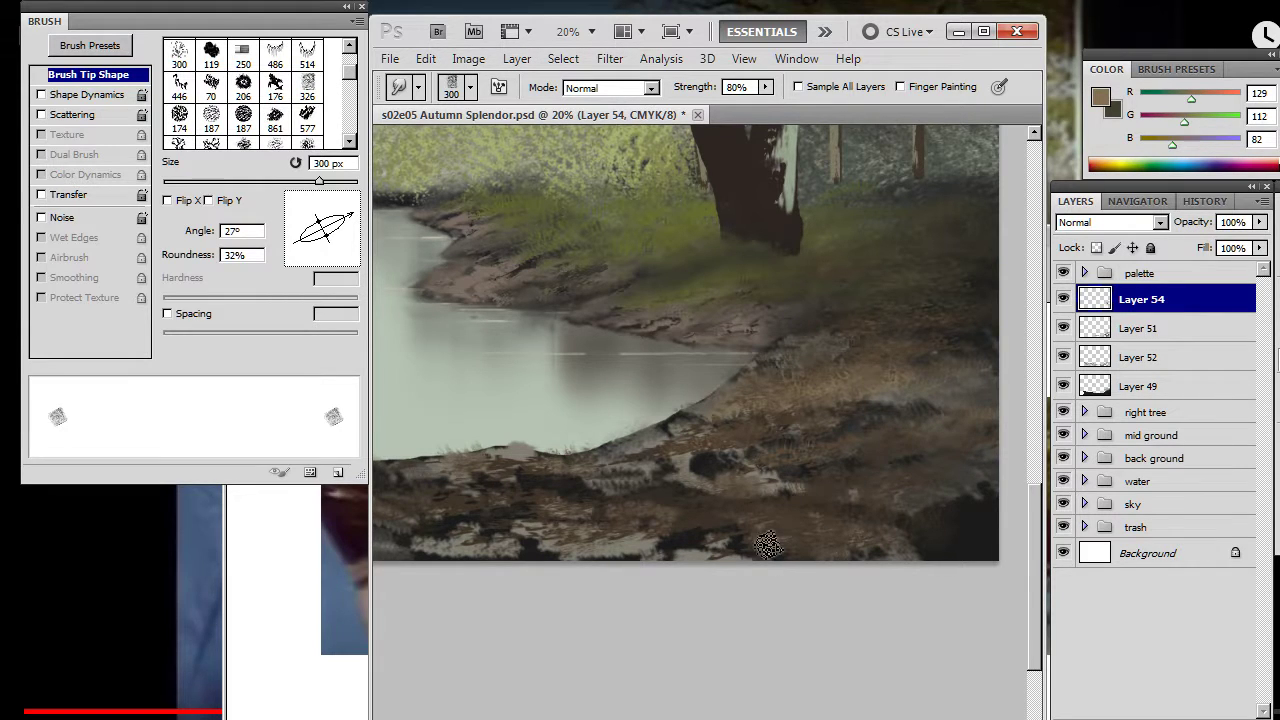
{"action": "key", "text": "b"}
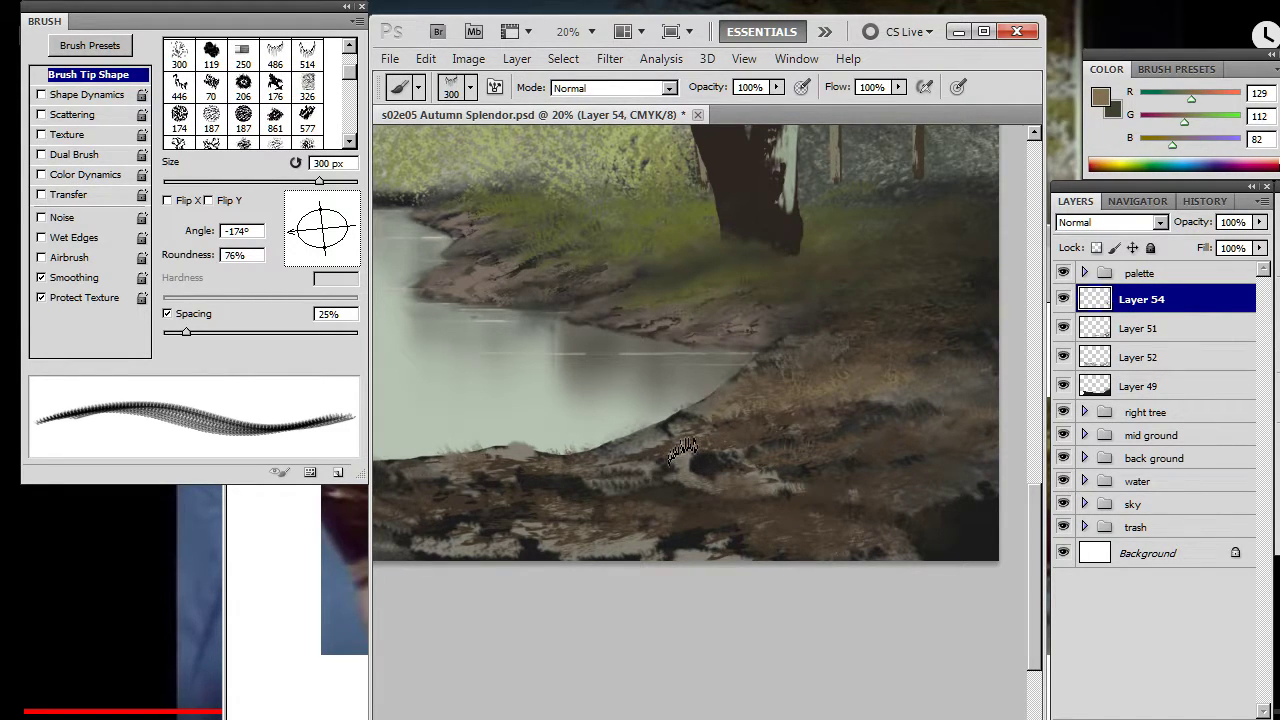
{"action": "key", "text": "r"}
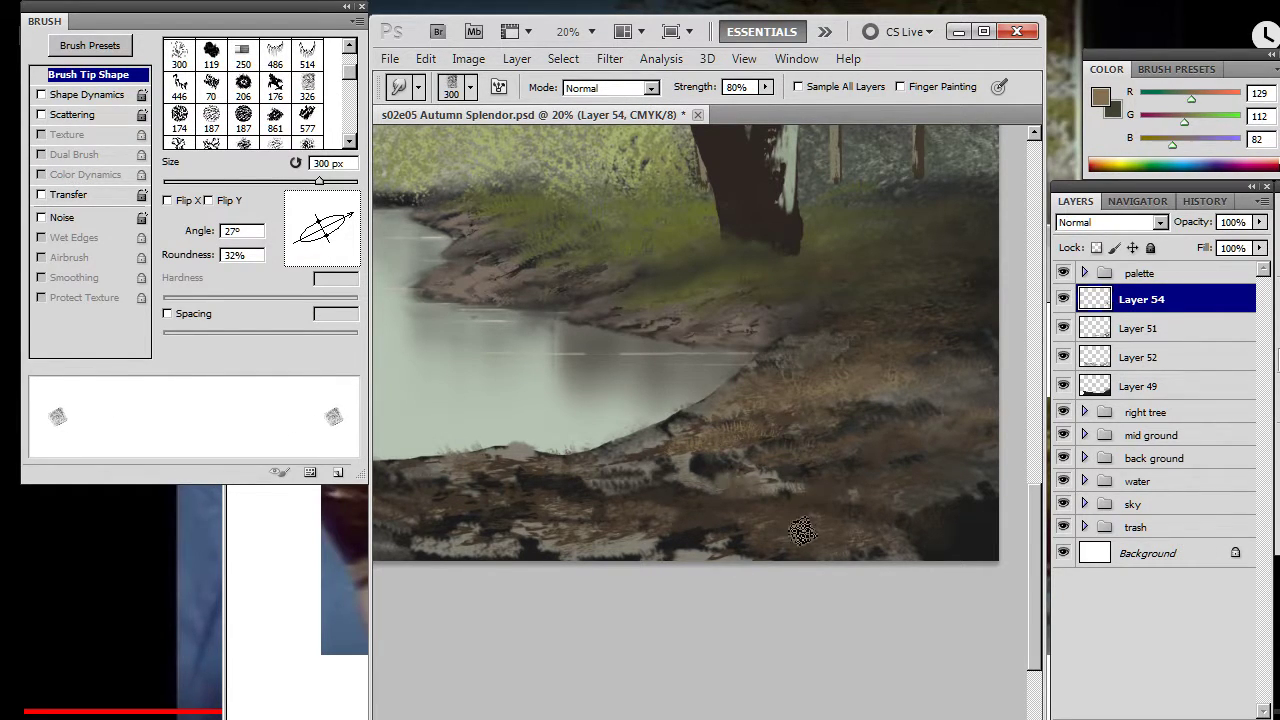
- Paint 300 px ochre grass strokes across the lower right bank and smudge them into the dark ground
{"action": "key", "text": "b"}
{"action": "left_click_drag", "start_coordinate": [829, 489], "coordinate": [838, 490]}
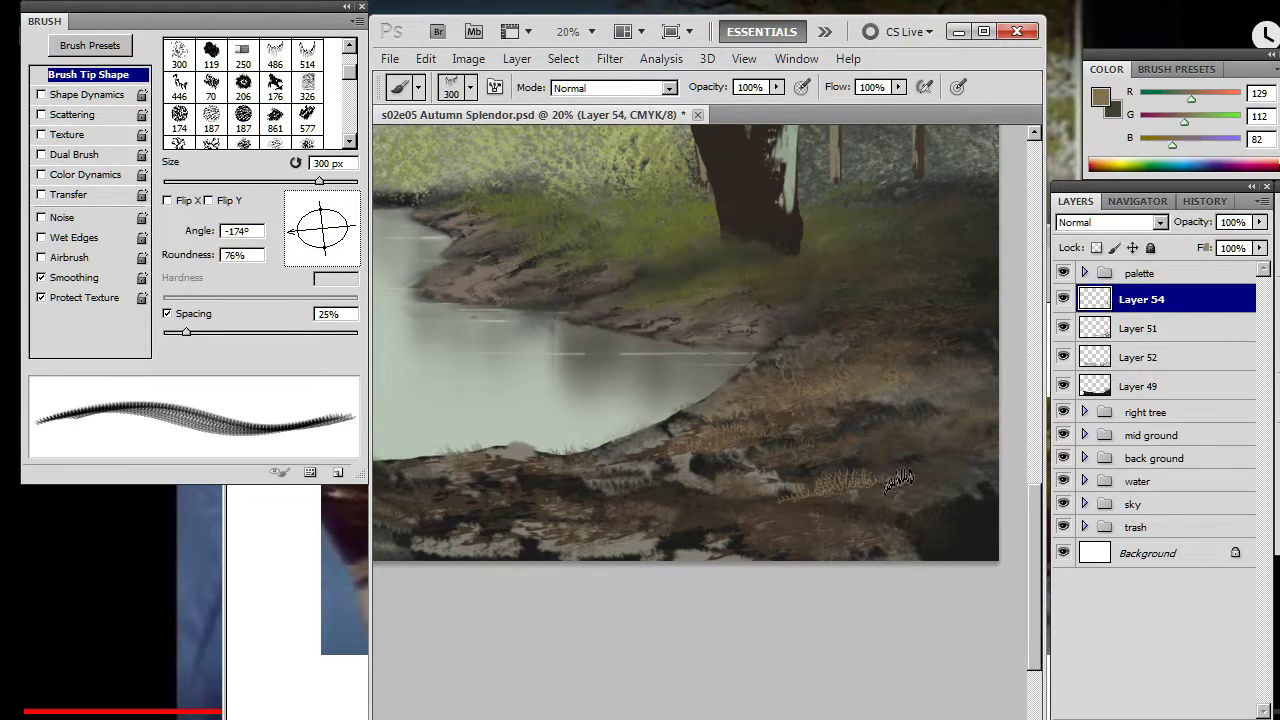
{"action": "left_click_drag", "start_coordinate": [918, 478], "coordinate": [940, 473]}
{"action": "mouse_move", "coordinate": [869, 461]}
{"action": "left_mouse_down"}
{"action": "mouse_move", "coordinate": [897, 447]}
{"action": "mouse_move", "coordinate": [907, 456]}
{"action": "mouse_move", "coordinate": [870, 453]}
{"action": "mouse_move", "coordinate": [942, 446]}
{"action": "mouse_move", "coordinate": [881, 441]}
{"action": "mouse_move", "coordinate": [928, 441]}
{"action": "mouse_move", "coordinate": [899, 431]}
{"action": "mouse_move", "coordinate": [907, 446]}
{"action": "mouse_move", "coordinate": [941, 450]}
{"action": "mouse_move", "coordinate": [909, 428]}
{"action": "mouse_move", "coordinate": [893, 457]}
{"action": "left_mouse_up"}
{"action": "key", "text": "r"}
{"action": "mouse_move", "coordinate": [800, 483]}
{"action": "left_mouse_down"}
{"action": "mouse_move", "coordinate": [840, 457]}
{"action": "mouse_move", "coordinate": [760, 476]}
{"action": "mouse_move", "coordinate": [843, 488]}
{"action": "mouse_move", "coordinate": [794, 486]}
{"action": "mouse_move", "coordinate": [771, 505]}
{"action": "mouse_move", "coordinate": [797, 505]}
{"action": "mouse_move", "coordinate": [980, 477]}
{"action": "left_mouse_up"}
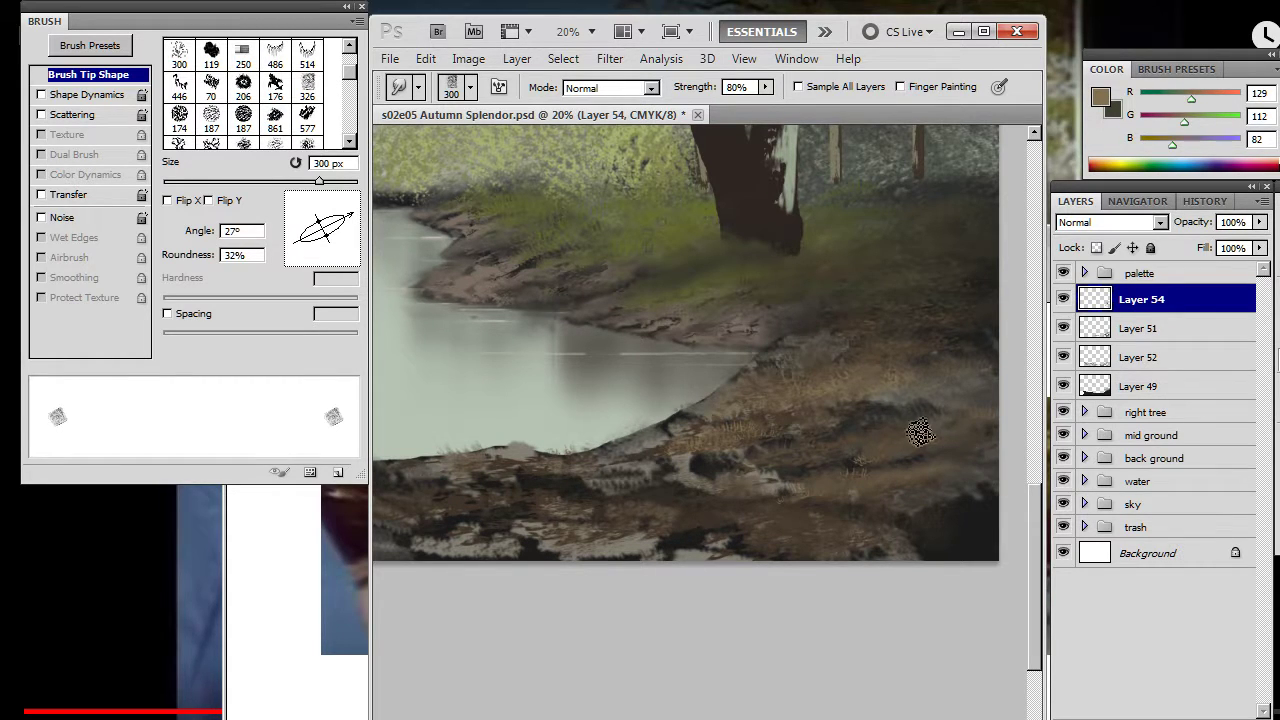
- Reduce the Smudge tip to 250 px and blend fresh 300 px ochre grass strokes across the middle of the right bank
{"action": "key", "text": "b"}
{"action": "key", "text": "r"}
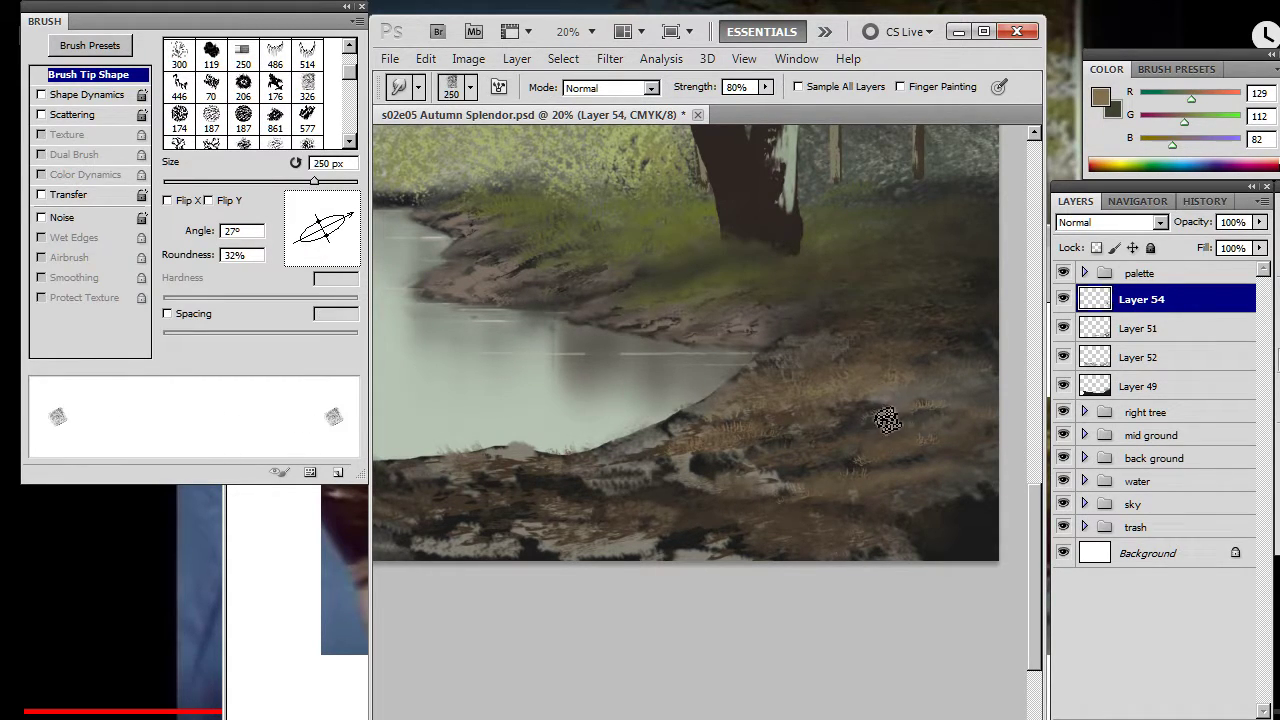
{"action": "key", "text": "b"}
{"action": "key", "text": "r"}
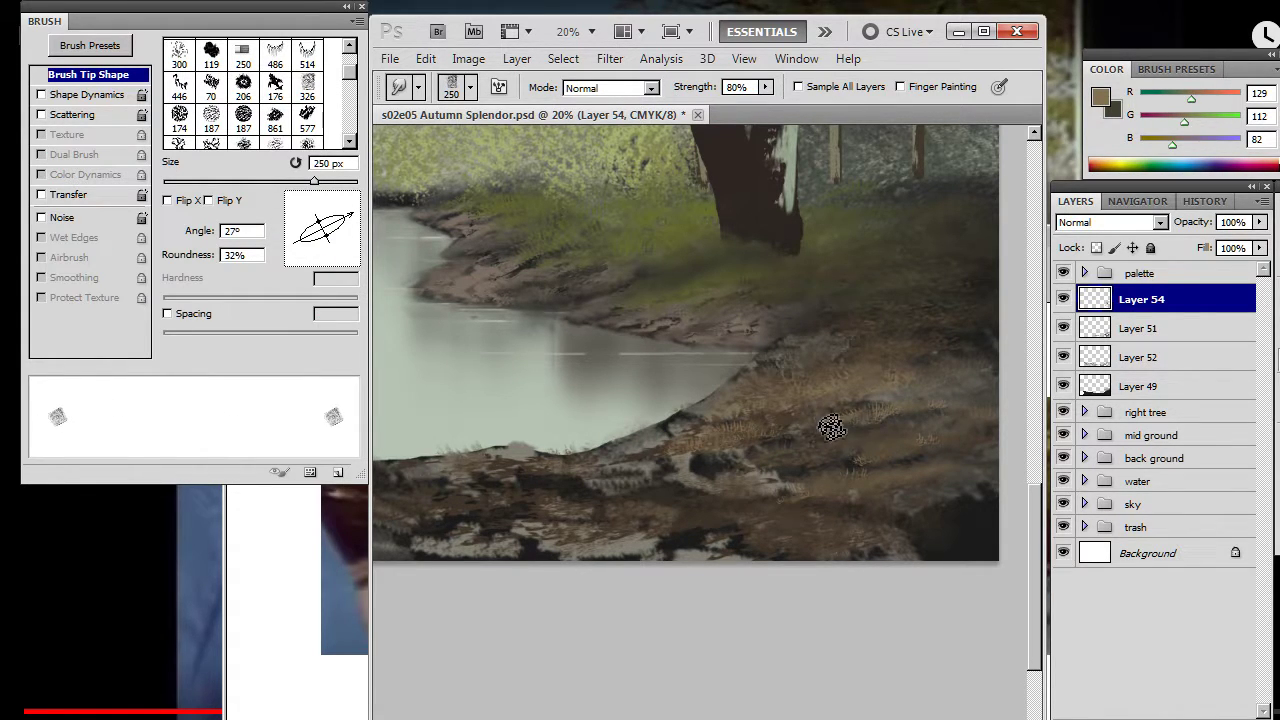
{"action": "key", "text": "b"}
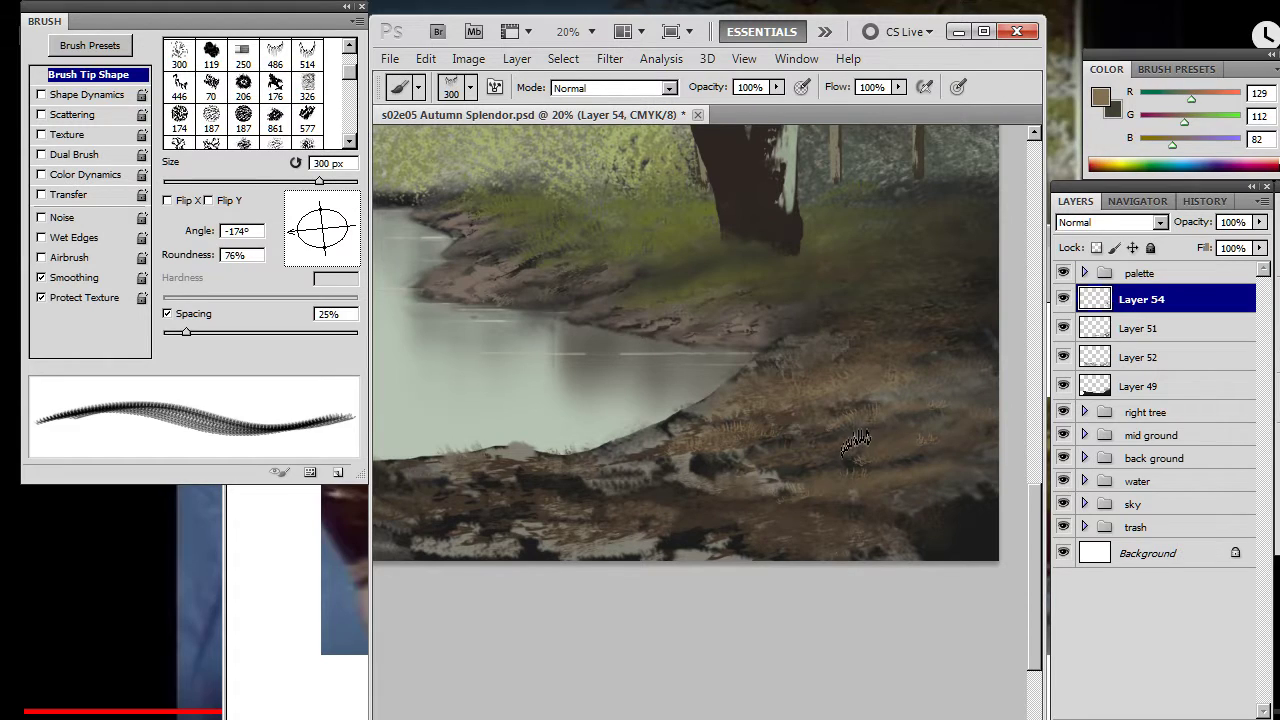
{"action": "key", "text": "r"}
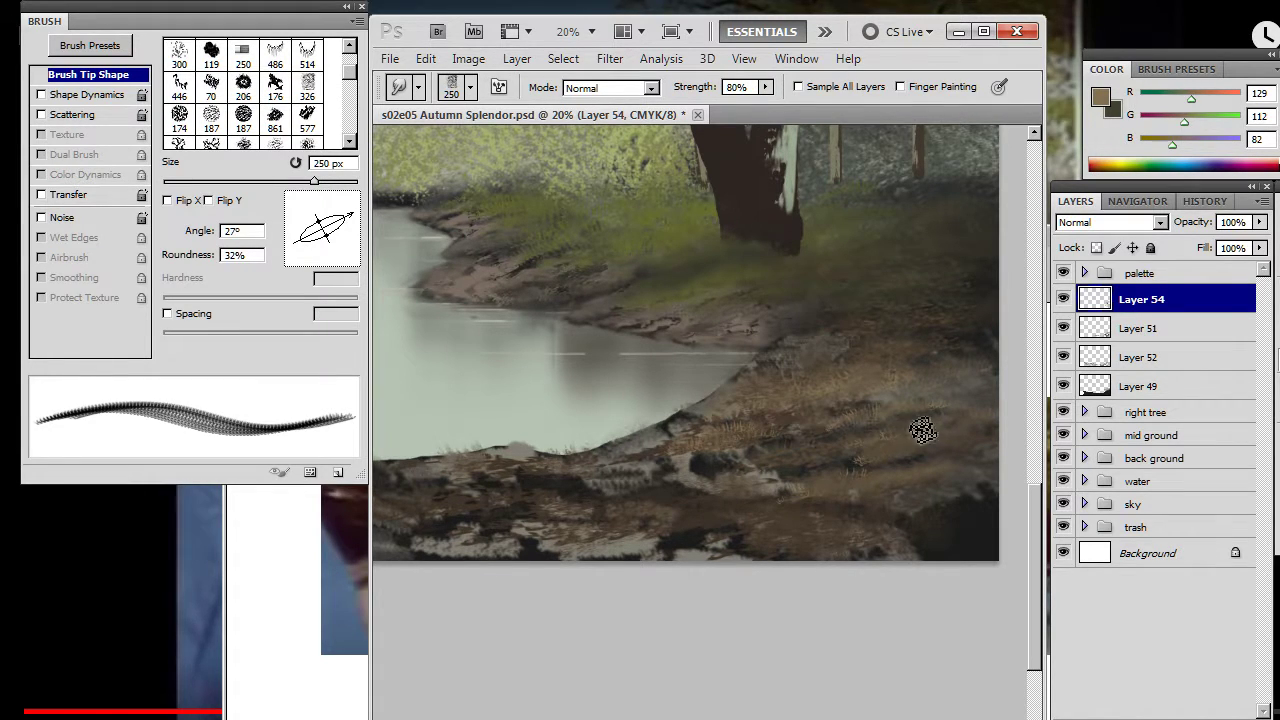
- Add 300 px ochre grass over the dark patches low on the right bank and smudge it toward the shoreline rocks
{"action": "key", "text": "b"}
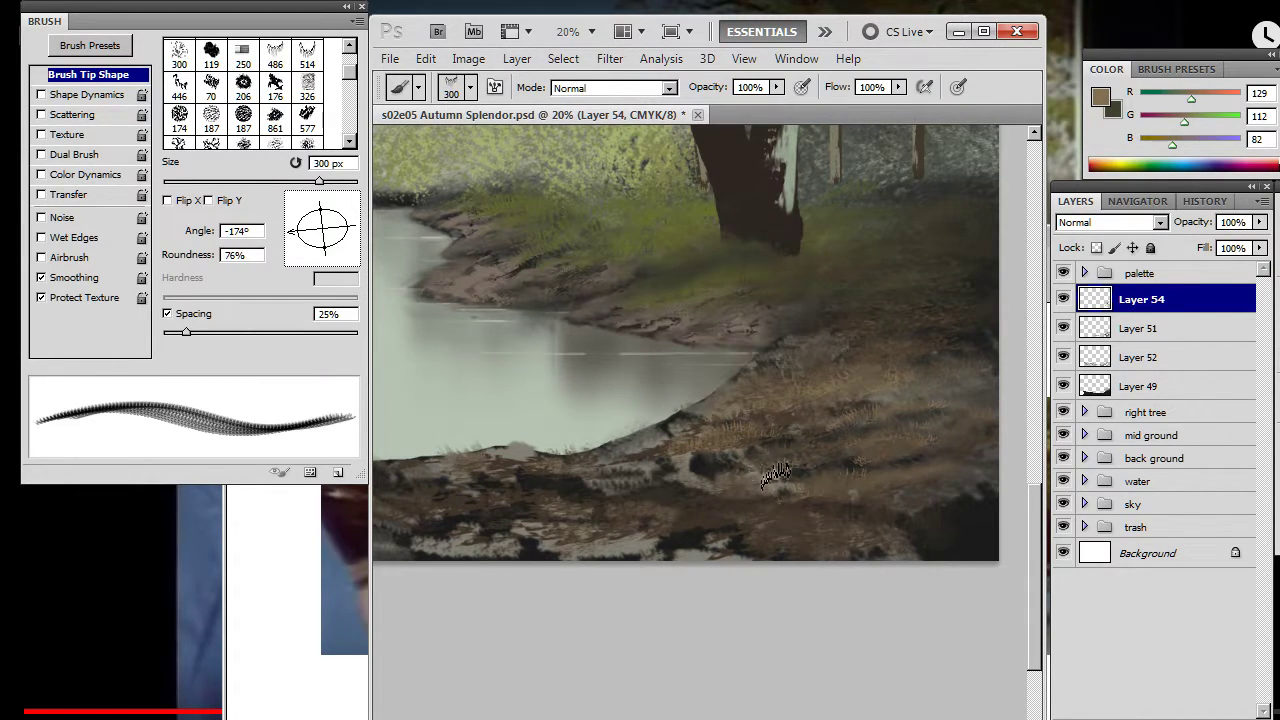
{"action": "key", "text": "r"}
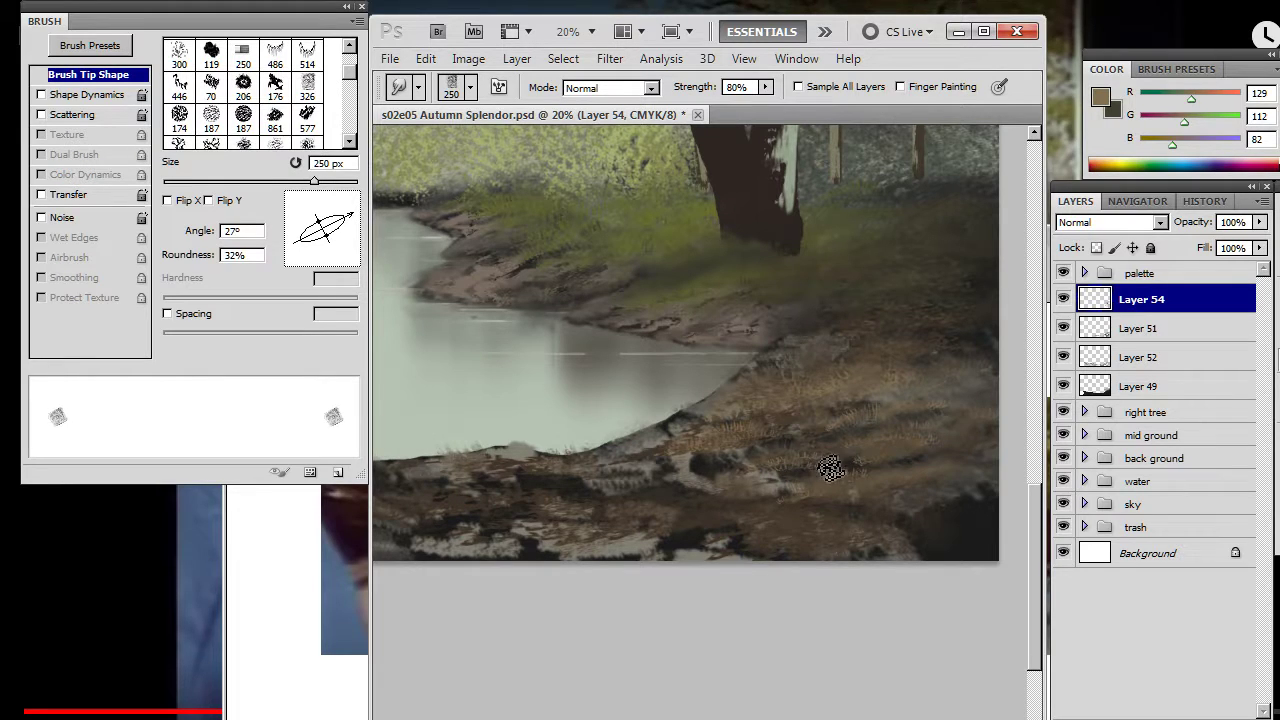
{"action": "mouse_move", "coordinate": [816, 463]}
{"action": "left_mouse_down"}
{"action": "mouse_move", "coordinate": [773, 463]}
{"action": "mouse_move", "coordinate": [737, 440]}
{"action": "mouse_move", "coordinate": [717, 450]}
{"action": "mouse_move", "coordinate": [721, 433]}
{"action": "mouse_move", "coordinate": [783, 456]}
{"action": "mouse_move", "coordinate": [738, 428]}
{"action": "left_mouse_up"}
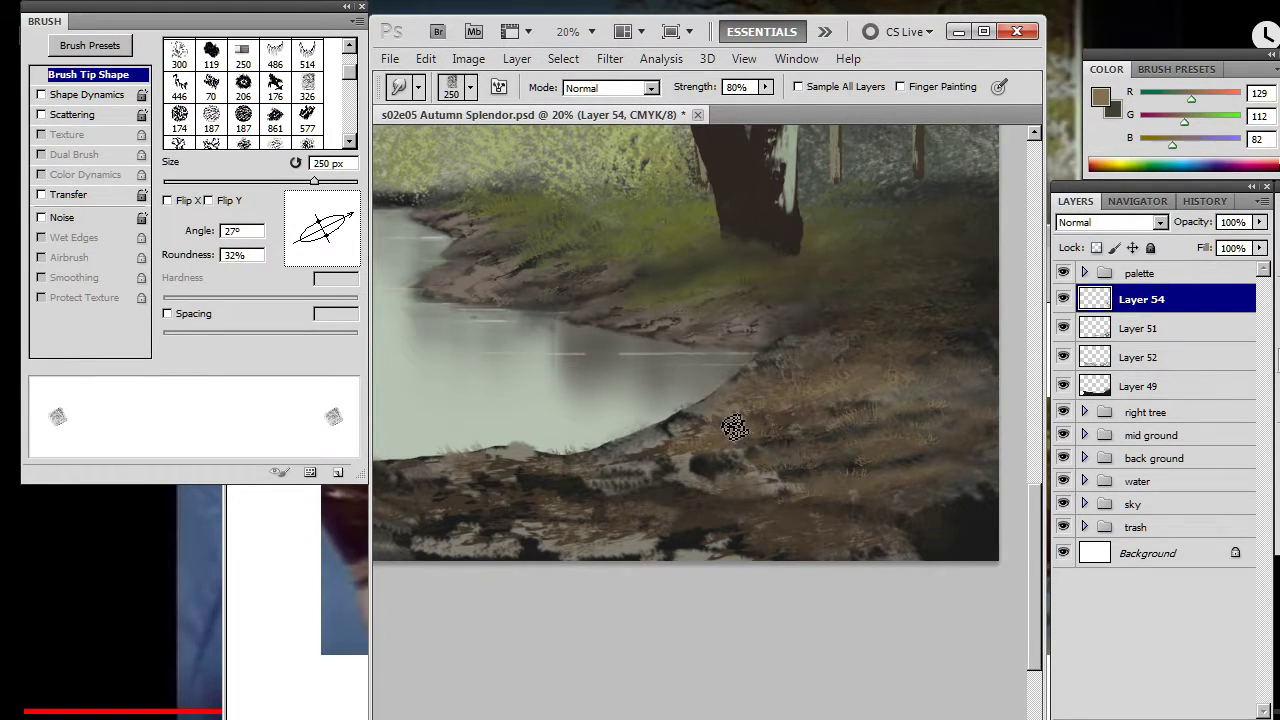
{"action": "left_click_drag", "start_coordinate": [686, 471], "coordinate": [814, 420]}
- Paint ochre grass among the gray rocks where the shoreline bends and smudge it into the bank
{"action": "key", "text": "b"}
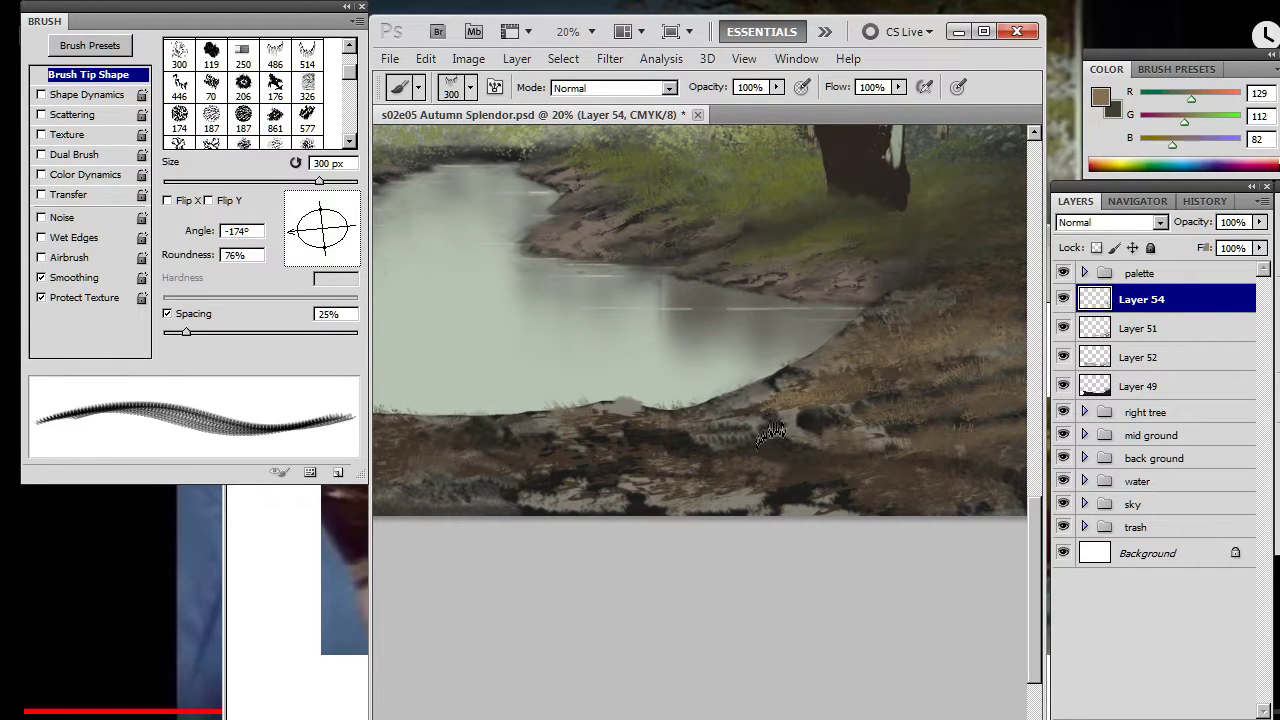
{"action": "key", "text": "r"}
{"action": "key", "text": "b"}
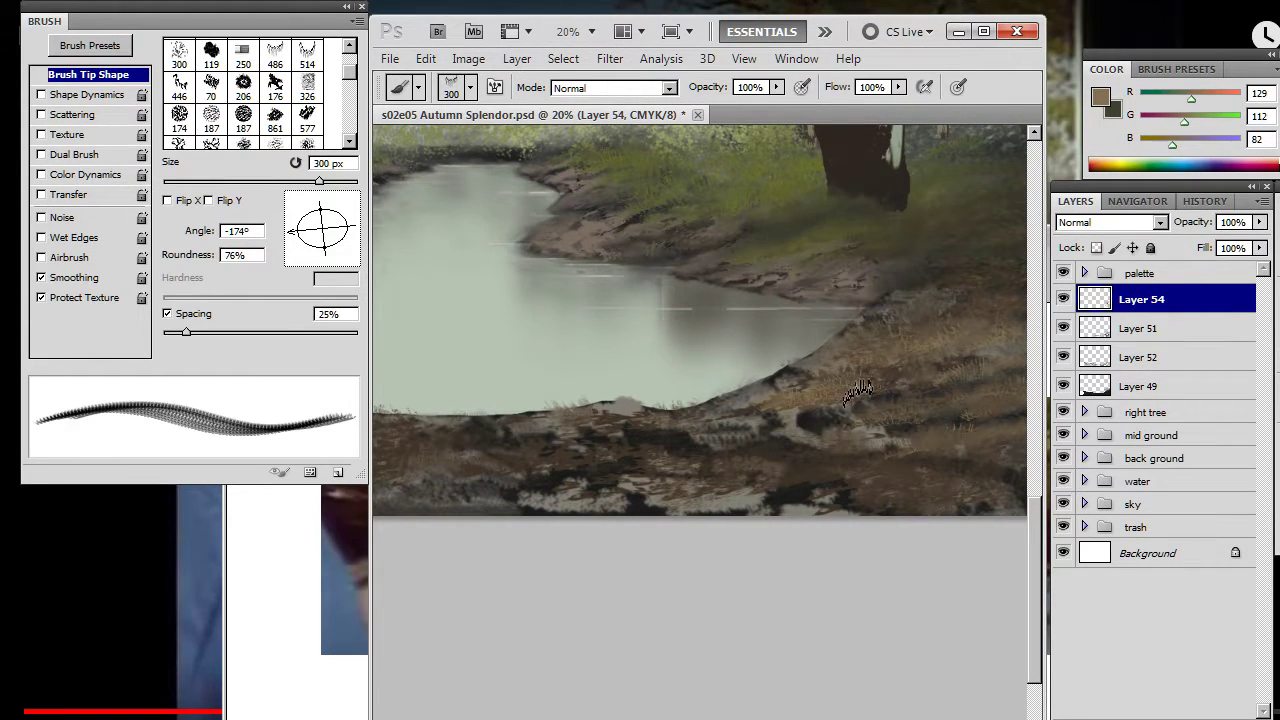
{"action": "key", "text": "r"}
{"action": "key", "text": "b"}
- Blend grass into the lower bank and paint a row of 300 px ochre grass across the dark bottom-right corner of the canvas
{"action": "left_click_drag", "start_coordinate": [837, 456], "coordinate": [795, 460]}
{"action": "left_click_drag", "start_coordinate": [877, 476], "coordinate": [776, 486]}
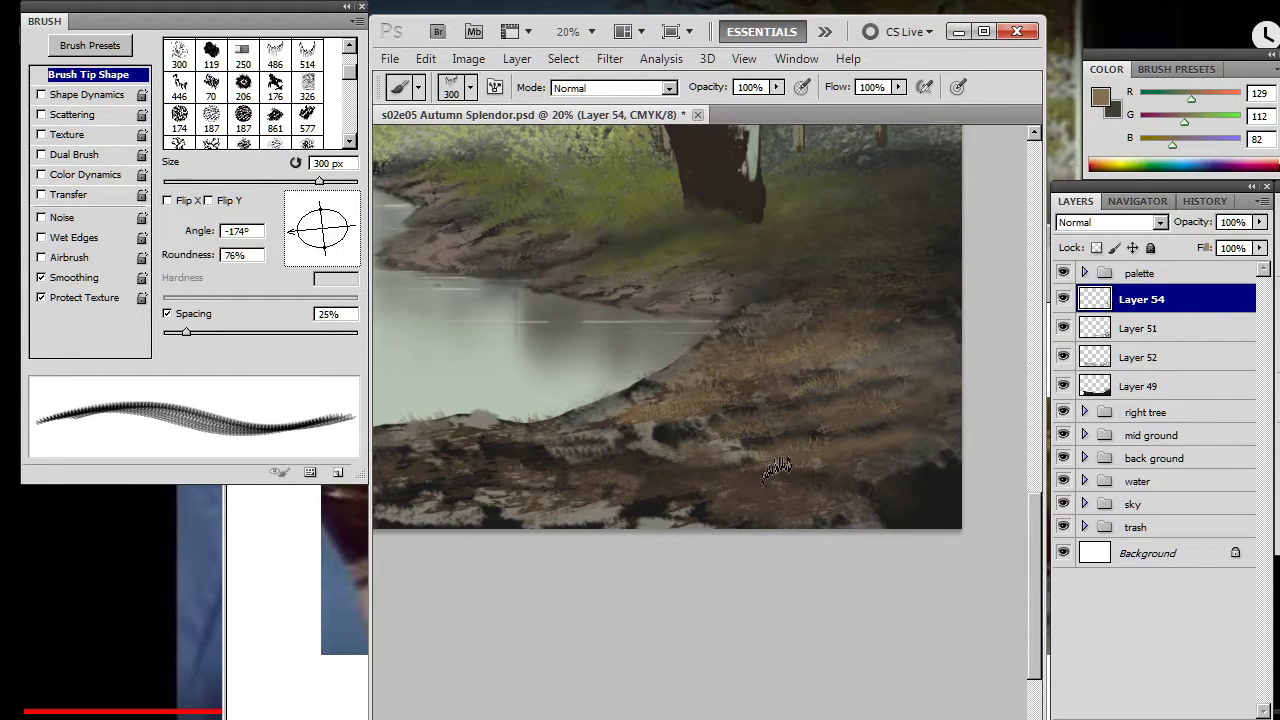
{"action": "key", "text": "r"}
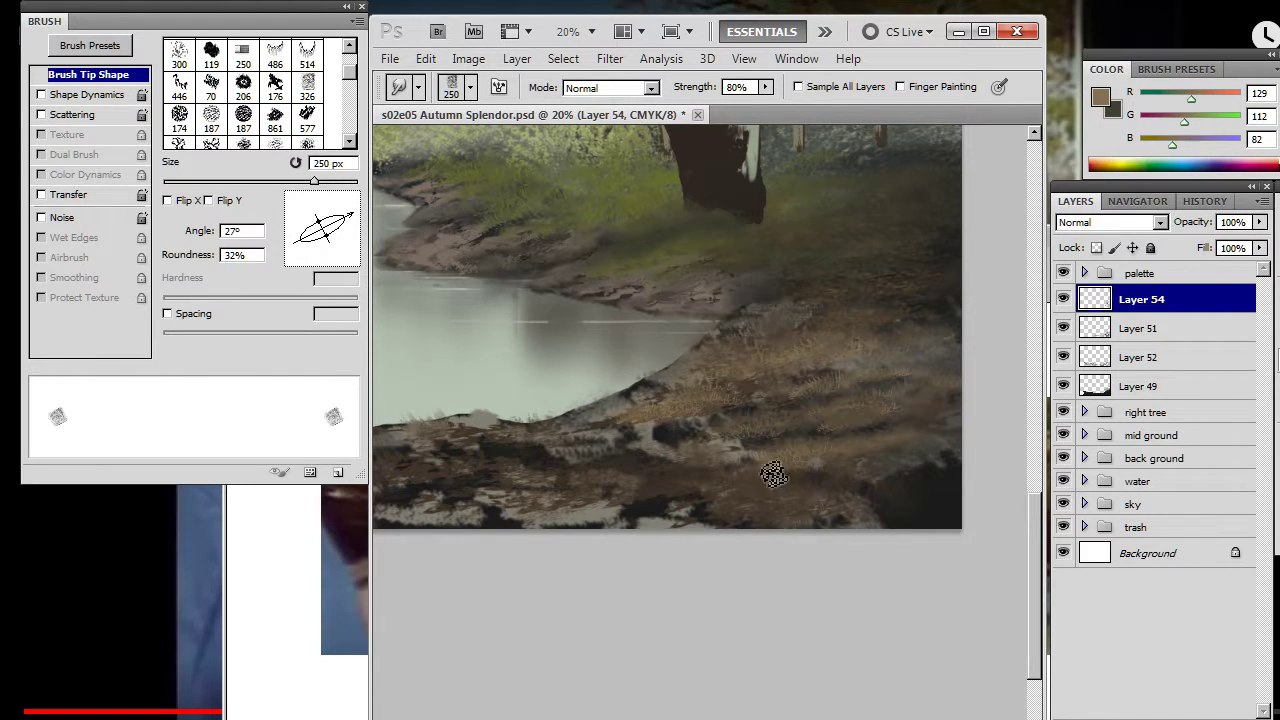
{"action": "key", "text": "b"}
{"action": "mouse_move", "coordinate": [795, 494]}
{"action": "left_mouse_down"}
{"action": "mouse_move", "coordinate": [851, 505]}
{"action": "mouse_move", "coordinate": [806, 505]}
{"action": "mouse_move", "coordinate": [869, 503]}
{"action": "mouse_move", "coordinate": [806, 508]}
{"action": "mouse_move", "coordinate": [884, 500]}
{"action": "mouse_move", "coordinate": [832, 502]}
{"action": "mouse_move", "coordinate": [815, 488]}
{"action": "mouse_move", "coordinate": [782, 504]}
{"action": "mouse_move", "coordinate": [812, 488]}
{"action": "mouse_move", "coordinate": [829, 499]}
{"action": "mouse_move", "coordinate": [830, 487]}
{"action": "mouse_move", "coordinate": [743, 498]}
{"action": "mouse_move", "coordinate": [797, 509]}
{"action": "left_mouse_up"}
{"action": "key", "text": "r"}
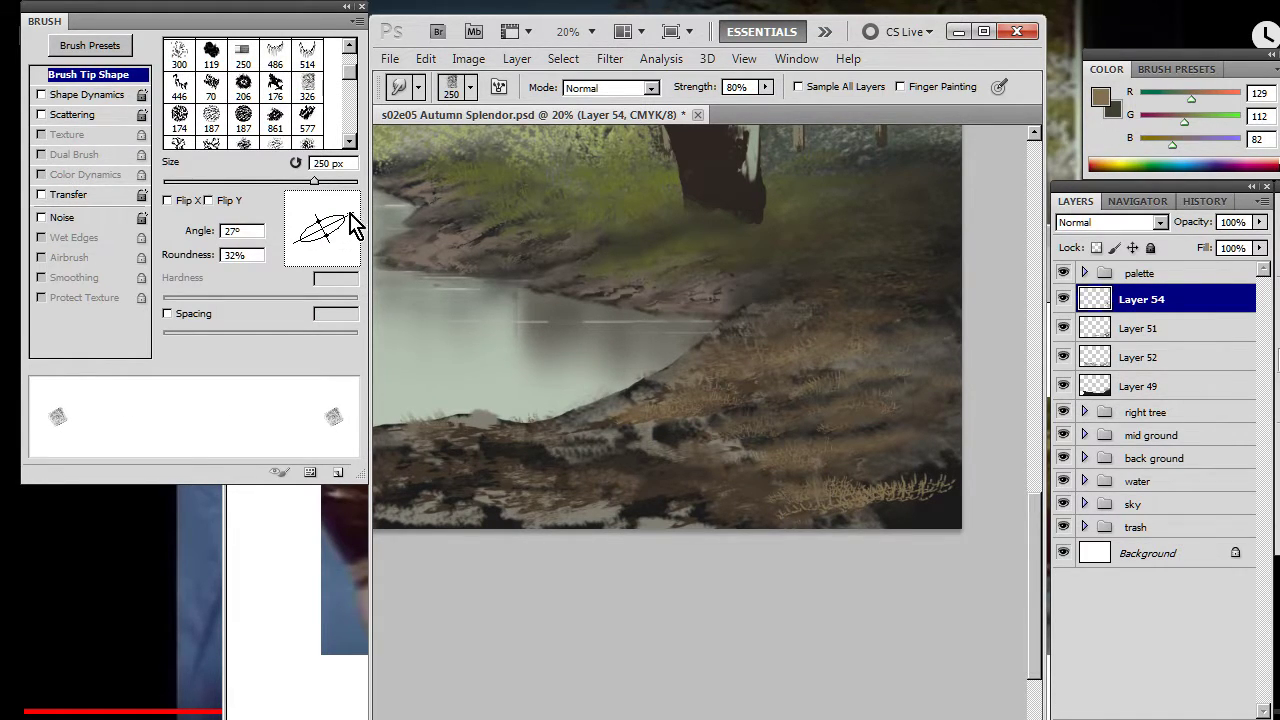
- Set the Smudge tip to a -66° angle and 68% roundness and blend the ochre grass into the canvas's dark bottom-right corner
{"action": "left_click_drag", "start_coordinate": [345, 222], "coordinate": [336, 276]}
{"action": "mouse_move", "coordinate": [333, 222]}
{"action": "left_mouse_down"}
{"action": "mouse_move", "coordinate": [310, 207]}
{"action": "mouse_move", "coordinate": [342, 224]}
{"action": "mouse_move", "coordinate": [324, 230]}
{"action": "mouse_move", "coordinate": [337, 217]}
{"action": "left_mouse_up"}
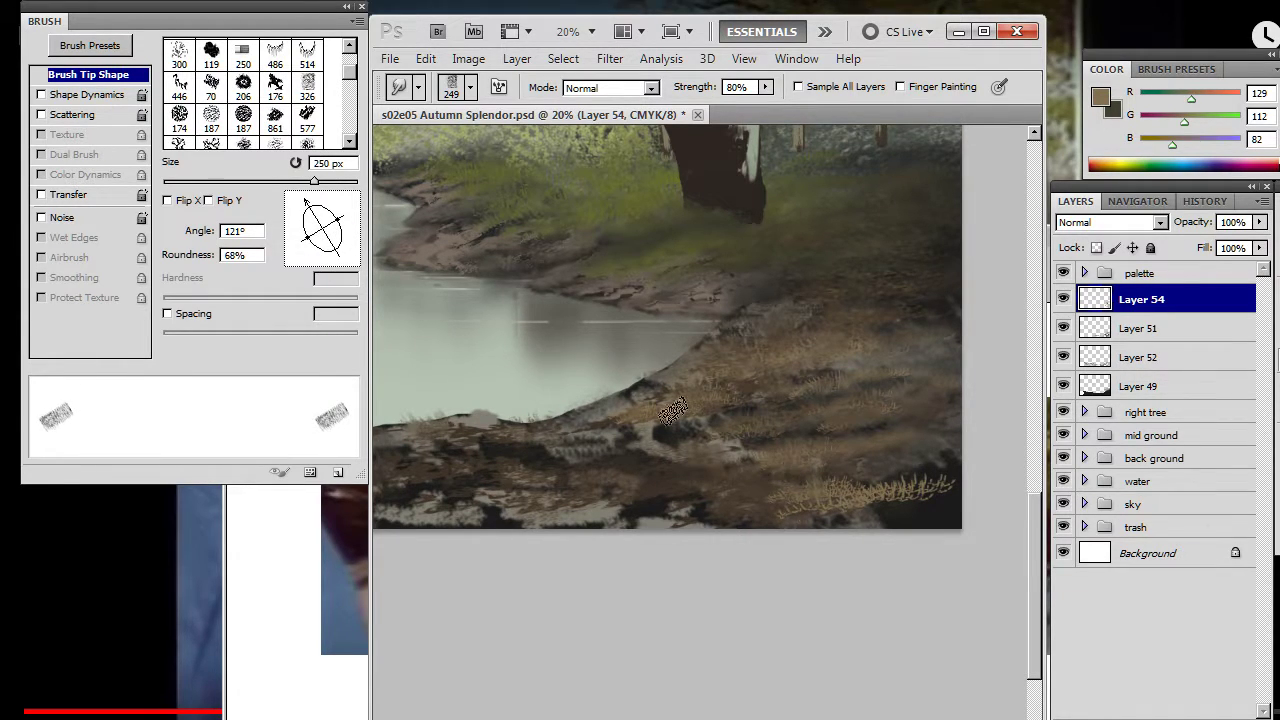
{"action": "left_click_drag", "start_coordinate": [312, 220], "coordinate": [318, 240]}
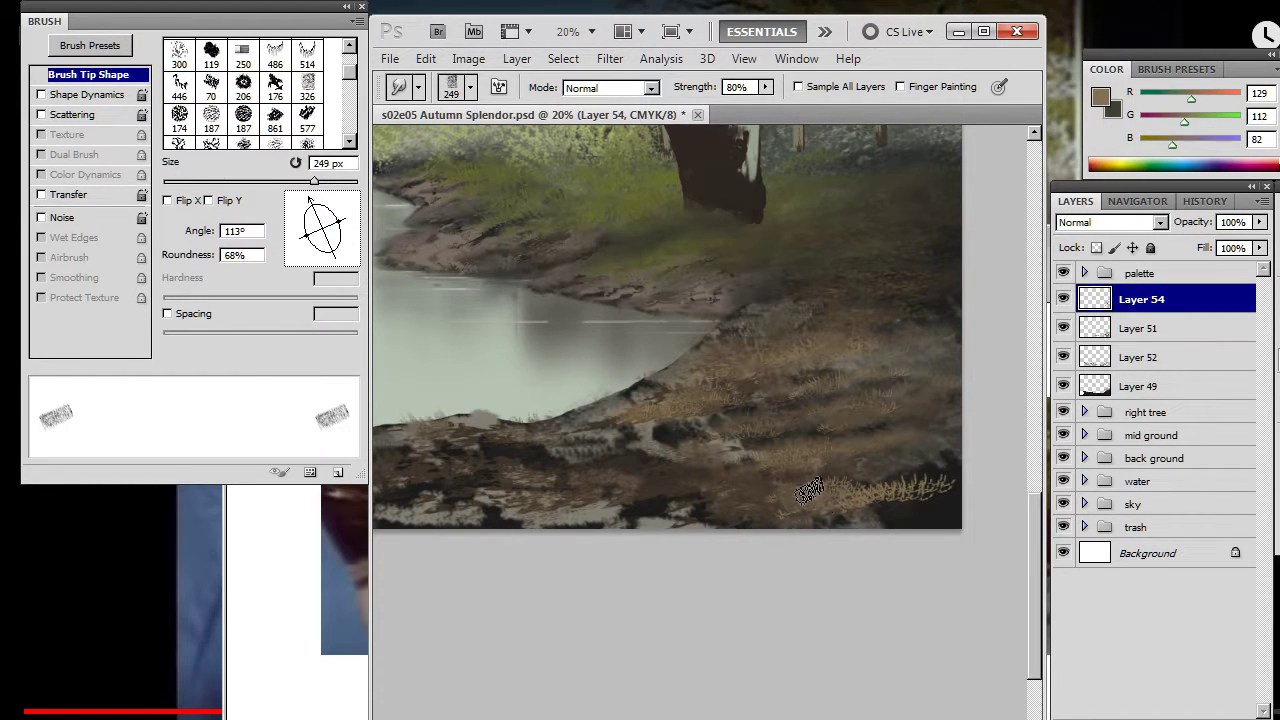
{"action": "left_click_drag", "start_coordinate": [322, 212], "coordinate": [318, 298]}
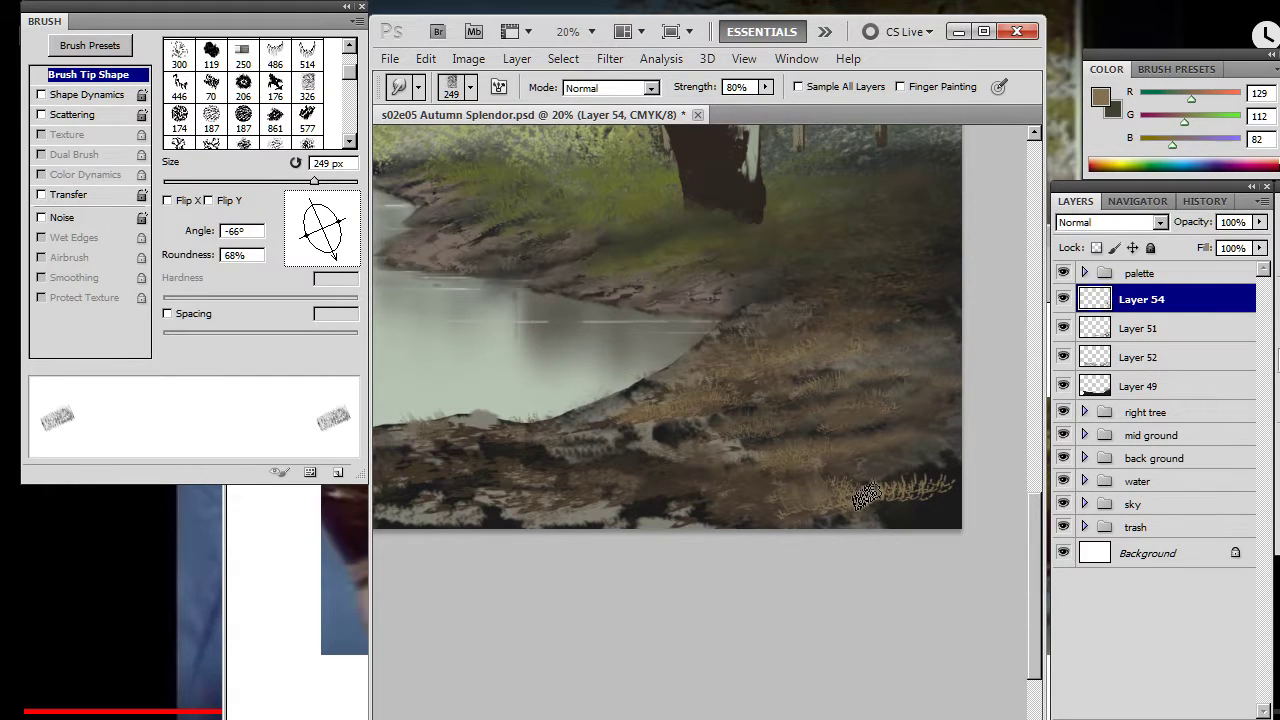
{"action": "mouse_move", "coordinate": [862, 486]}
{"action": "left_mouse_down"}
{"action": "mouse_move", "coordinate": [937, 491]}
{"action": "mouse_move", "coordinate": [925, 478]}
{"action": "mouse_move", "coordinate": [904, 494]}
{"action": "mouse_move", "coordinate": [942, 494]}
{"action": "mouse_move", "coordinate": [899, 511]}
{"action": "mouse_move", "coordinate": [855, 500]}
{"action": "mouse_move", "coordinate": [862, 468]}
{"action": "mouse_move", "coordinate": [867, 507]}
{"action": "mouse_move", "coordinate": [800, 503]}
{"action": "left_mouse_up"}
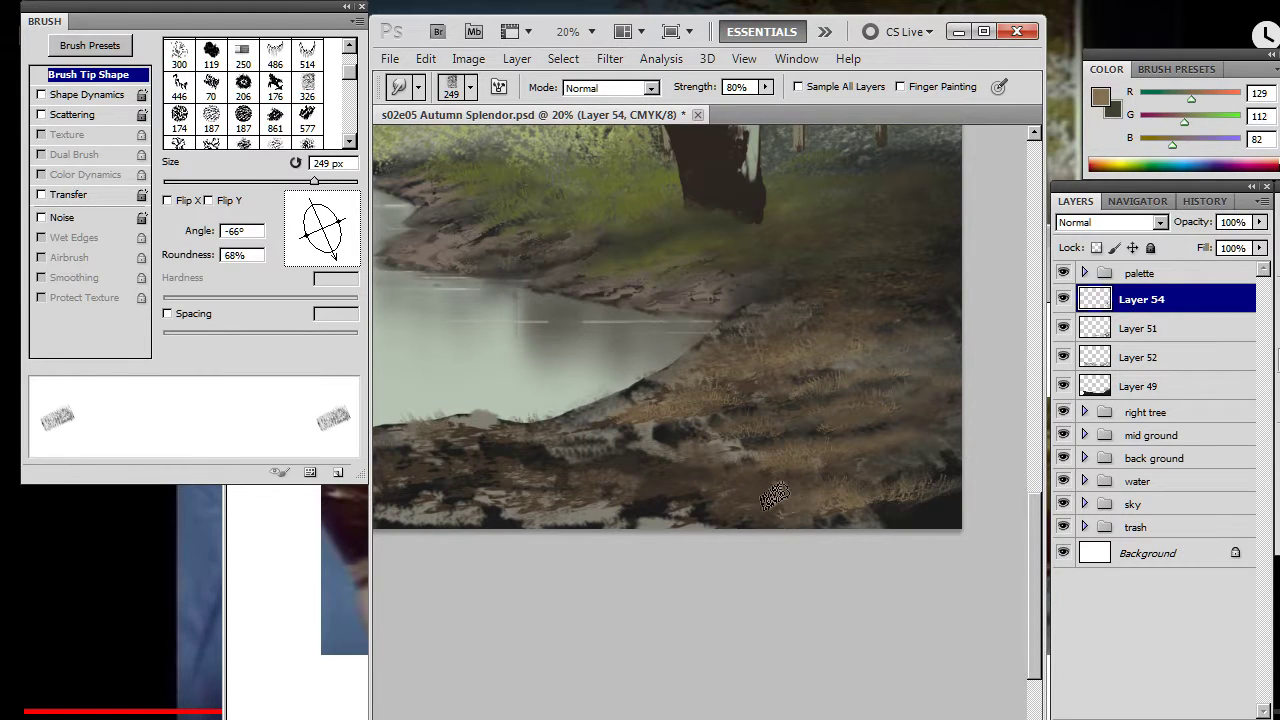
{"action": "mouse_move", "coordinate": [891, 495]}
{"action": "left_mouse_down"}
{"action": "mouse_move", "coordinate": [954, 479]}
{"action": "mouse_move", "coordinate": [921, 494]}
{"action": "mouse_move", "coordinate": [942, 507]}
{"action": "mouse_move", "coordinate": [893, 513]}
{"action": "mouse_move", "coordinate": [942, 511]}
{"action": "left_mouse_up"}
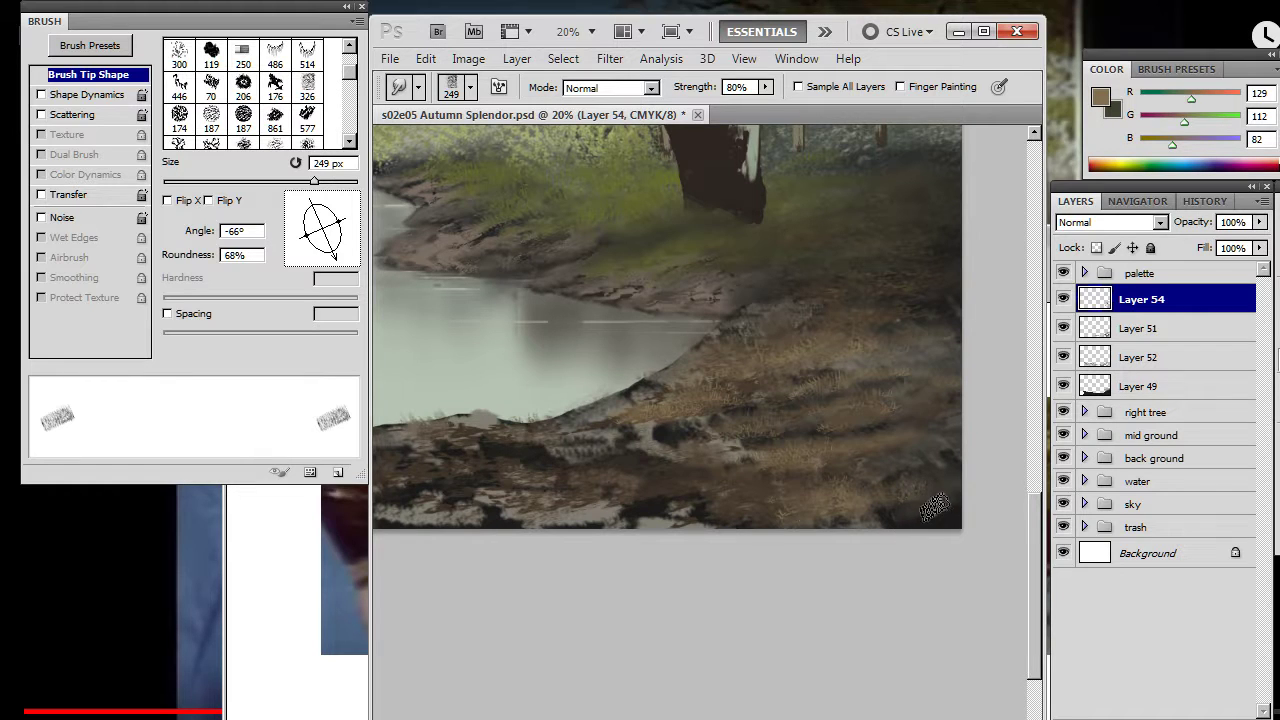
{"action": "mouse_move", "coordinate": [970, 514]}
{"action": "left_mouse_down"}
{"action": "mouse_move", "coordinate": [948, 520]}
{"action": "mouse_move", "coordinate": [941, 494]}
{"action": "left_mouse_up"}
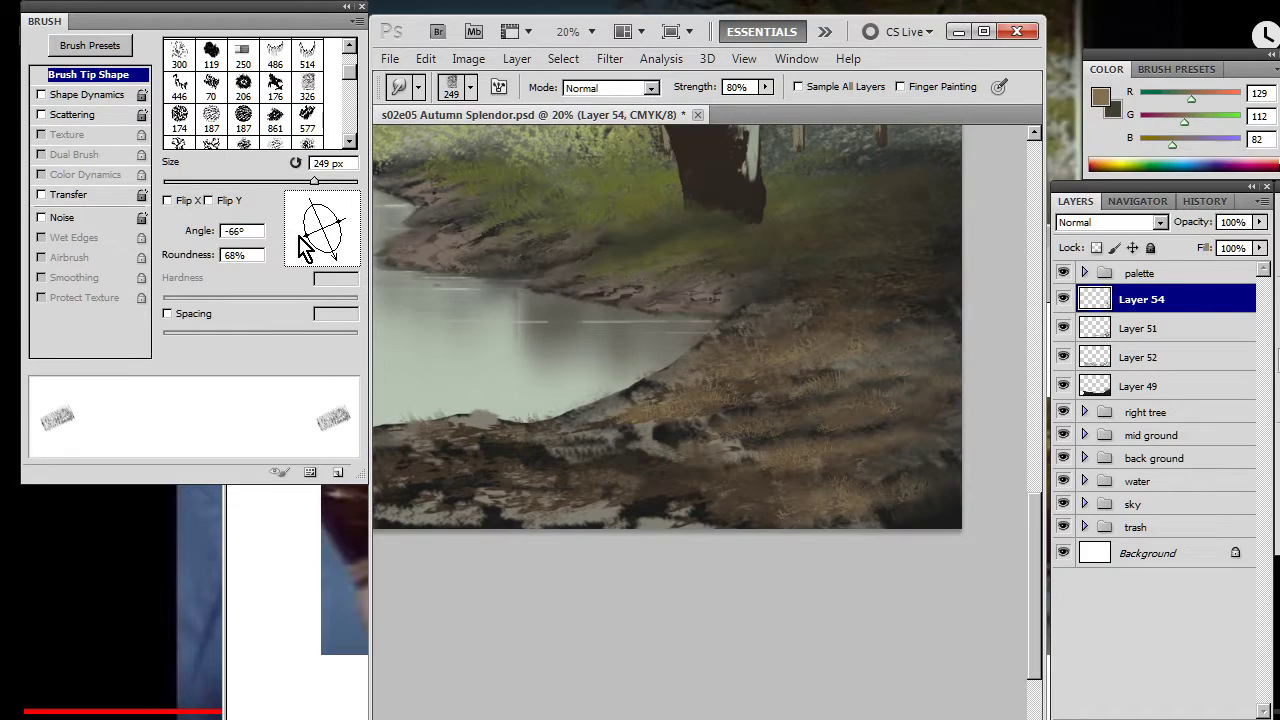
- Set the Smudge tip to -151° and 36% roundness, then smudge new 400 px ochre grass strokes along the canvas's lower edge
{"action": "mouse_move", "coordinate": [333, 265]}
{"action": "left_mouse_down"}
{"action": "mouse_move", "coordinate": [312, 260]}
{"action": "mouse_move", "coordinate": [322, 219]}
{"action": "left_mouse_up"}
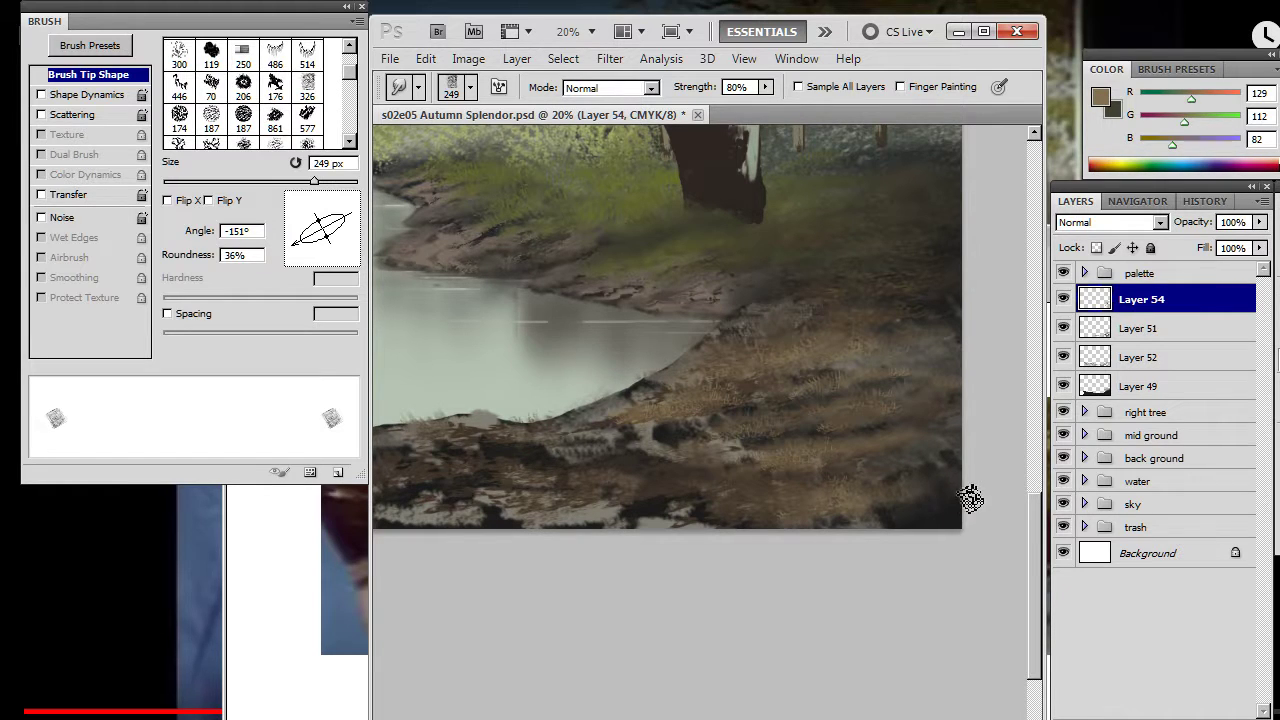
{"action": "key", "text": "b"}
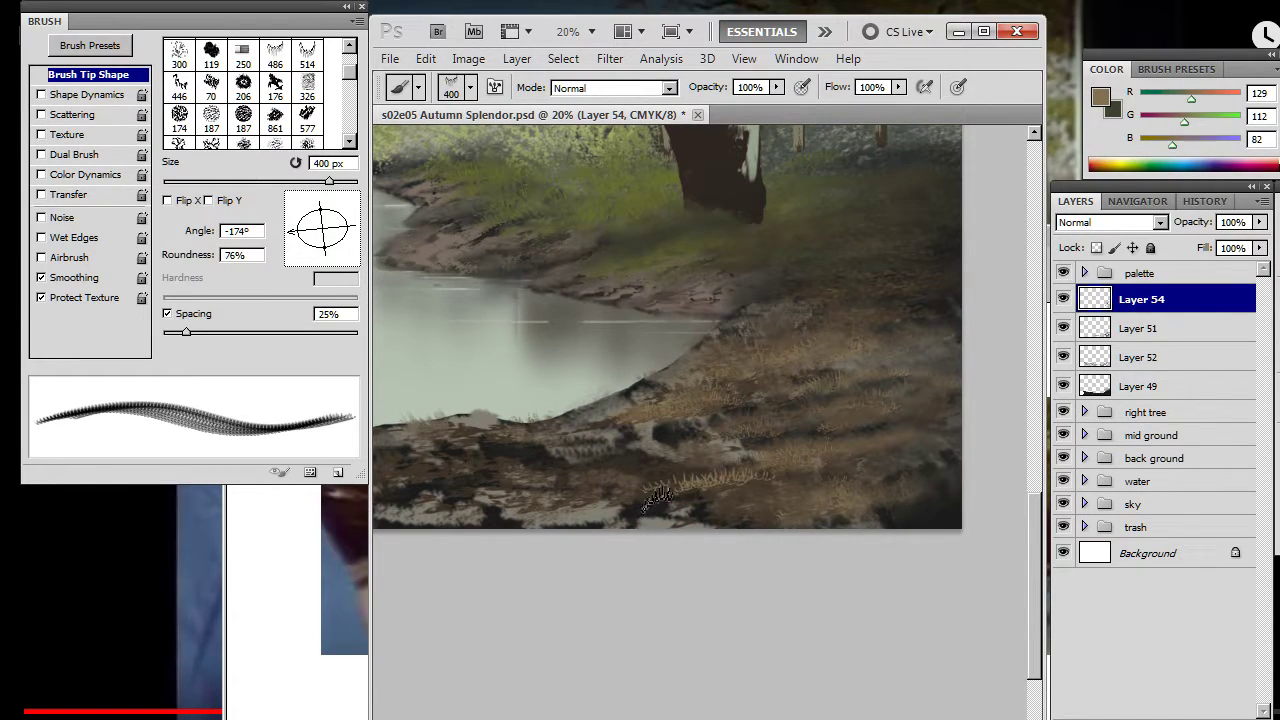
{"action": "key", "text": "r"}
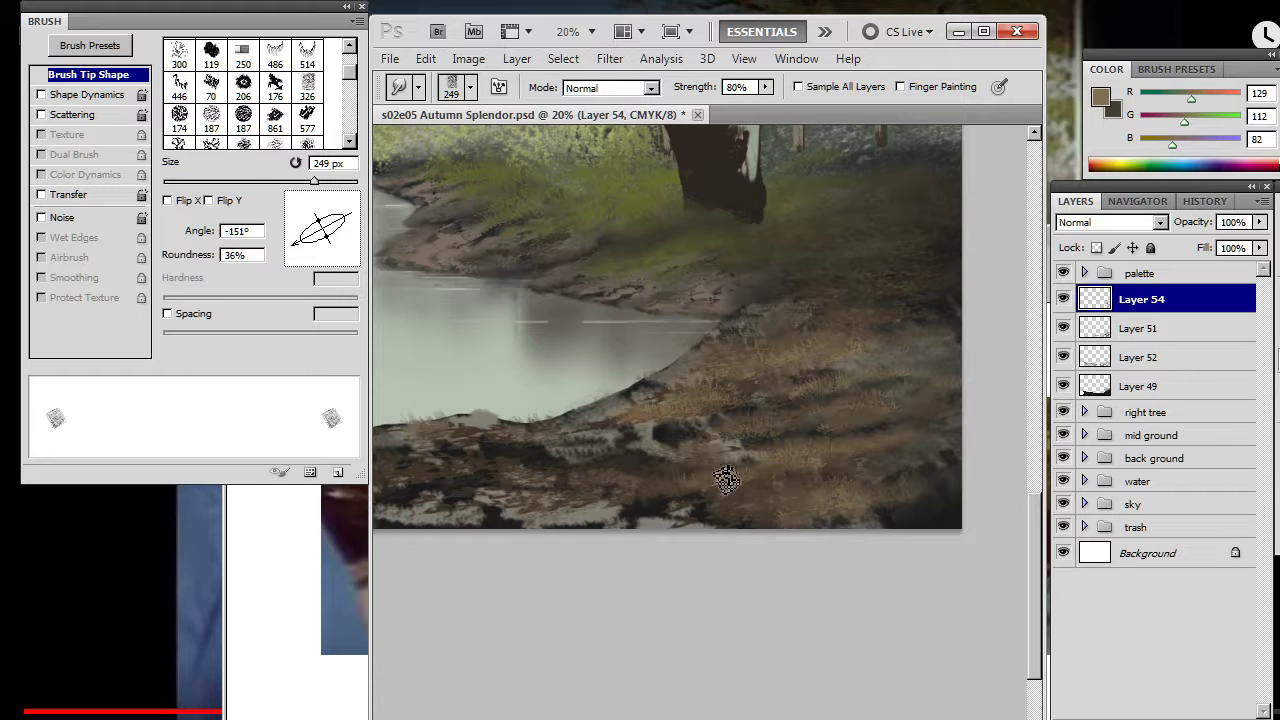
{"action": "key", "text": "b"}
{"action": "mouse_move", "coordinate": [665, 467]}
{"action": "left_mouse_down"}
{"action": "mouse_move", "coordinate": [608, 468]}
{"action": "mouse_move", "coordinate": [582, 486]}
{"action": "mouse_move", "coordinate": [616, 484]}
{"action": "mouse_move", "coordinate": [621, 461]}
{"action": "mouse_move", "coordinate": [587, 474]}
{"action": "mouse_move", "coordinate": [662, 466]}
{"action": "left_mouse_up"}
{"action": "key", "text": "r"}
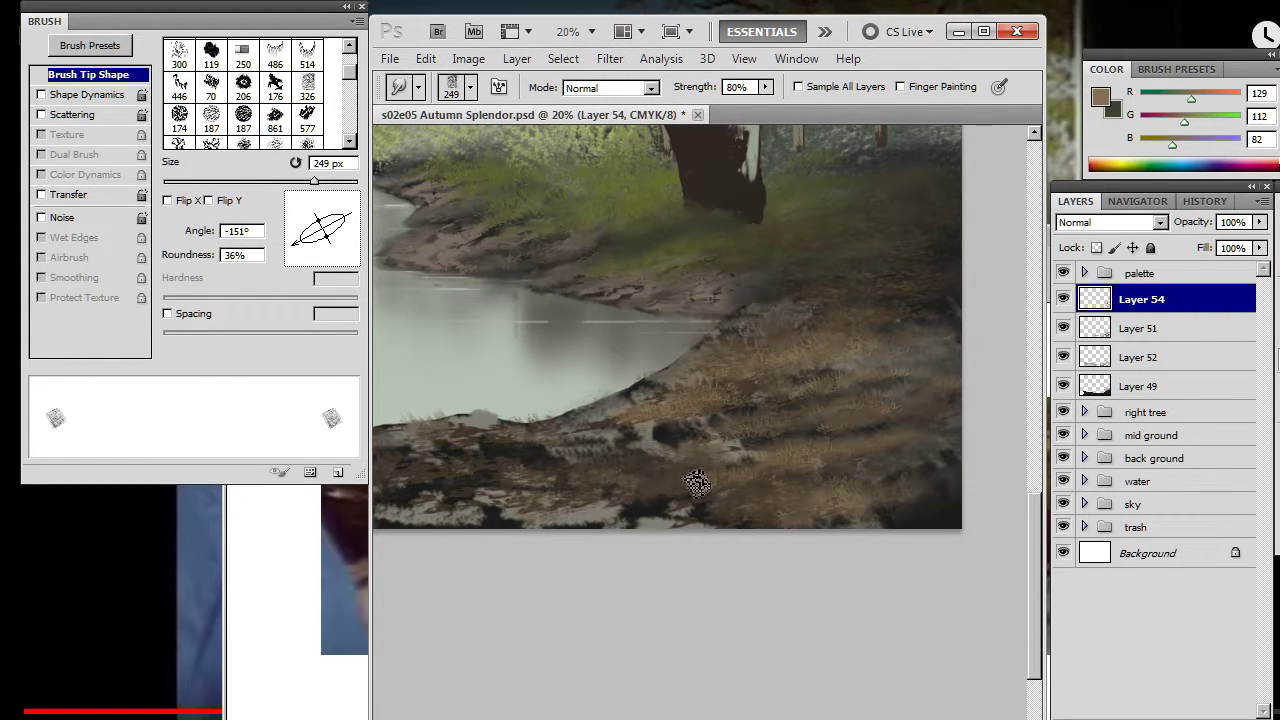
- Add 400 px ochre grass over the rocky ground just below the shoreline and smudge it with the 249 px tip
{"action": "key", "text": "b"}
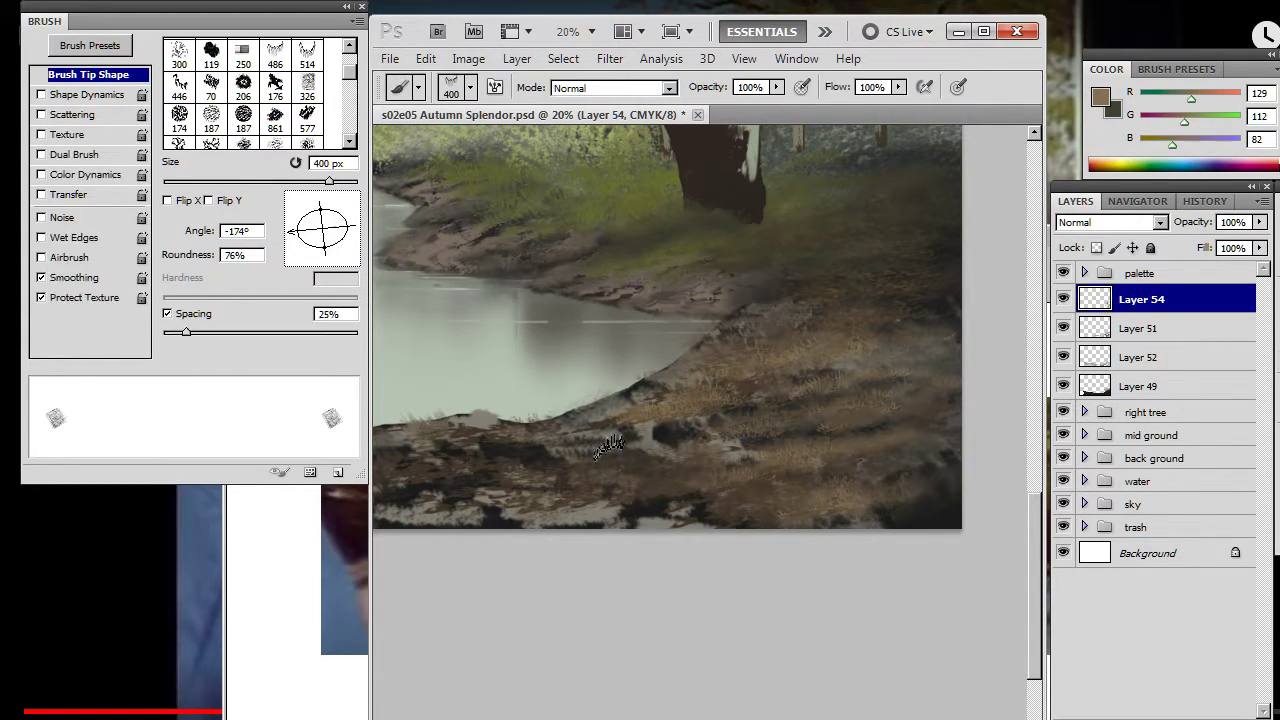
{"action": "key", "text": "r"}
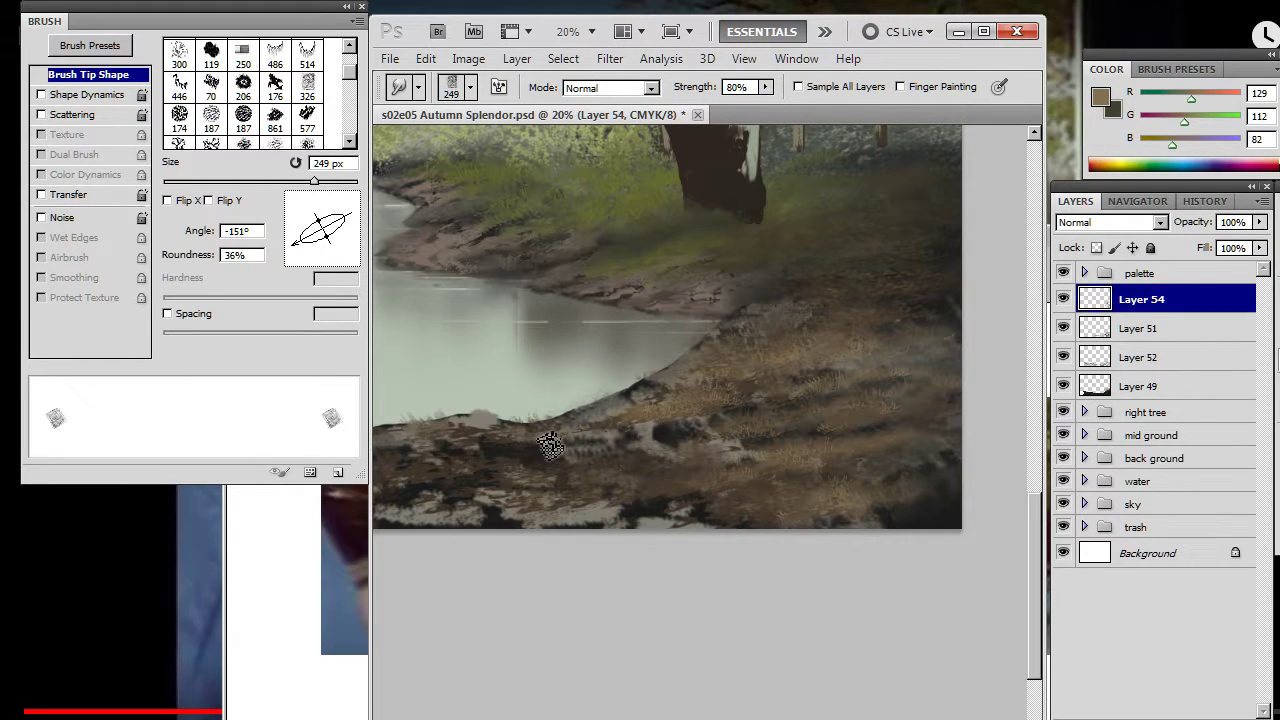
{"action": "key", "text": "b"}
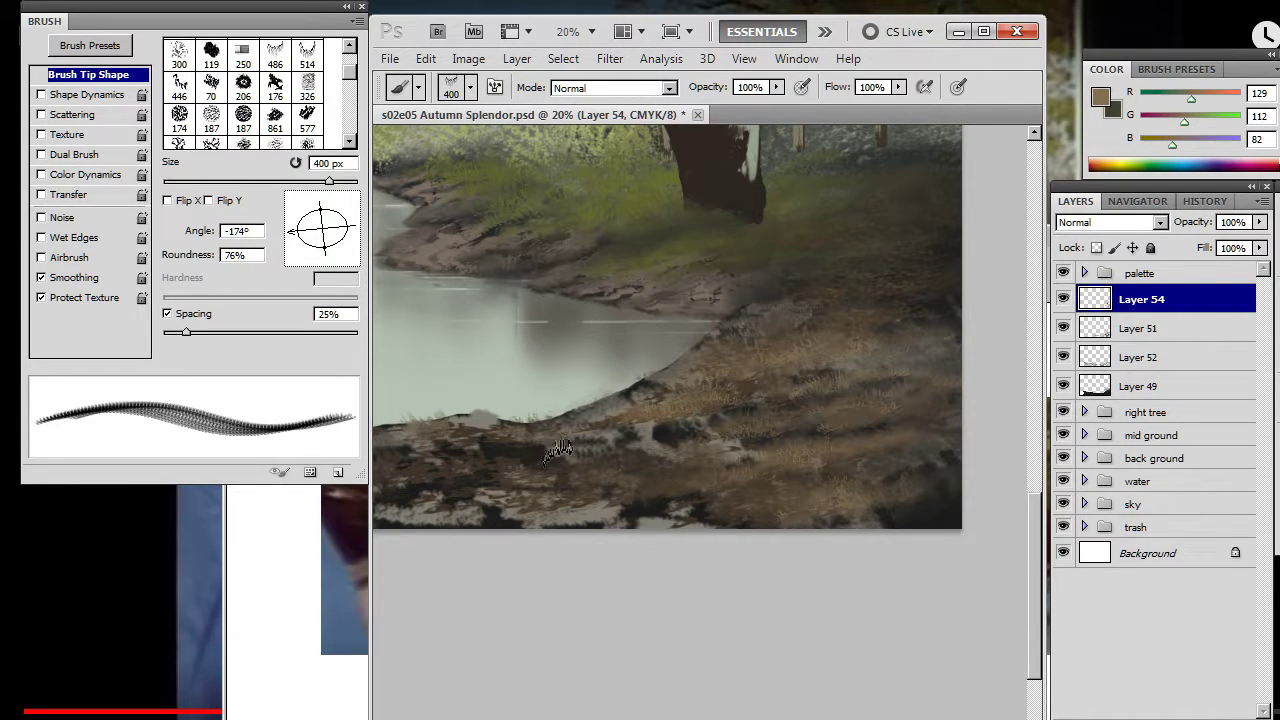
{"action": "key", "text": "r"}
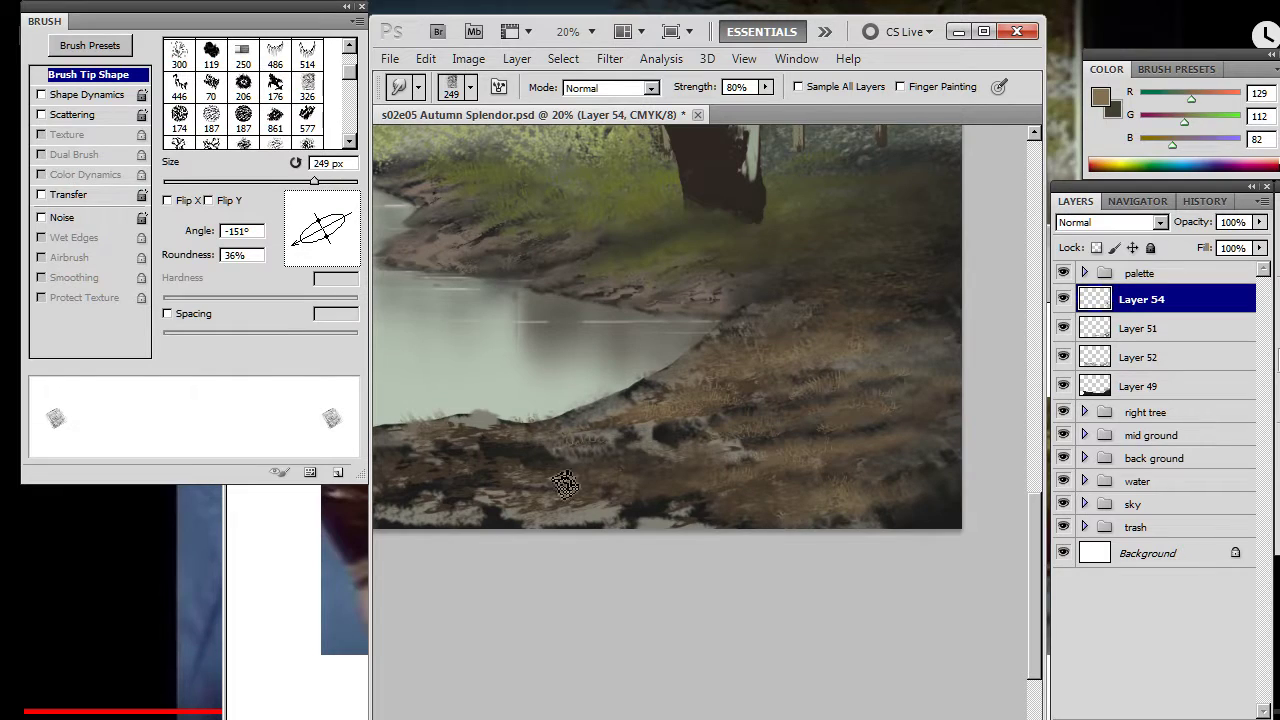
- Reduce the grass brush to 300 px and build up smudged ochre grass on the dark foreground below the pond
{"action": "left_click_drag", "start_coordinate": [587, 446], "coordinate": [704, 517]}
{"action": "key", "text": "b"}
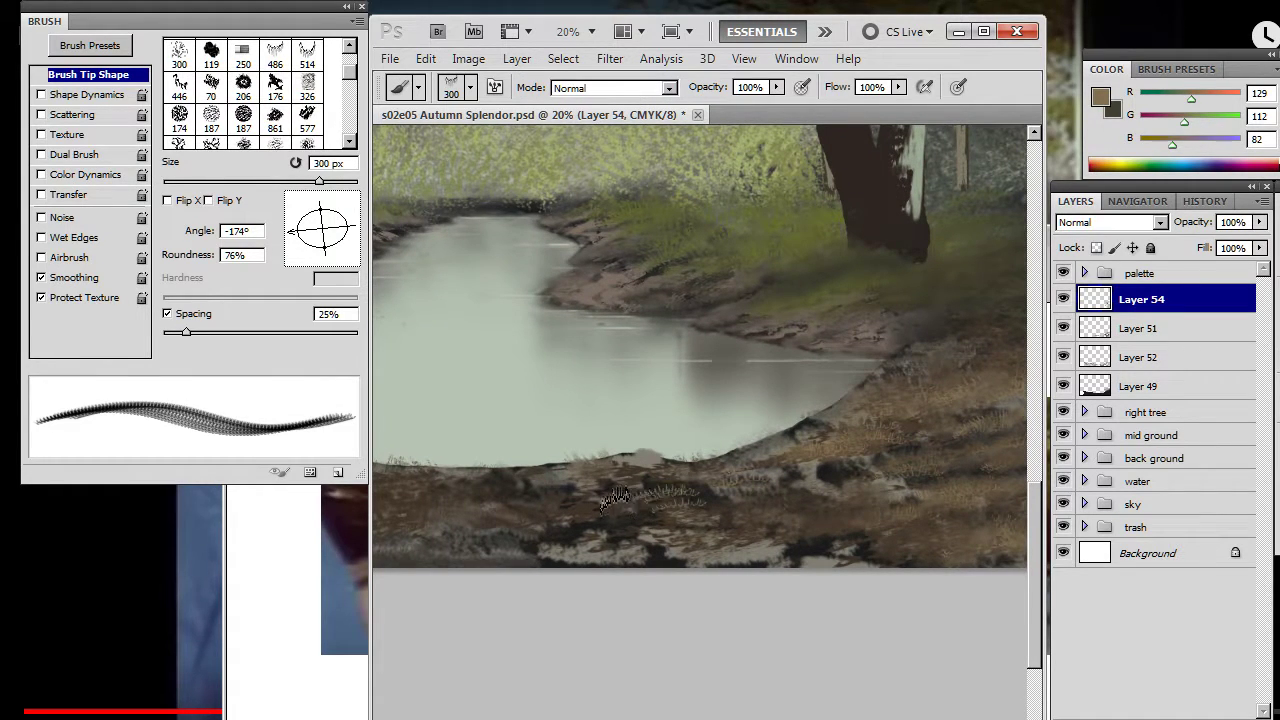
{"action": "key", "text": "r"}
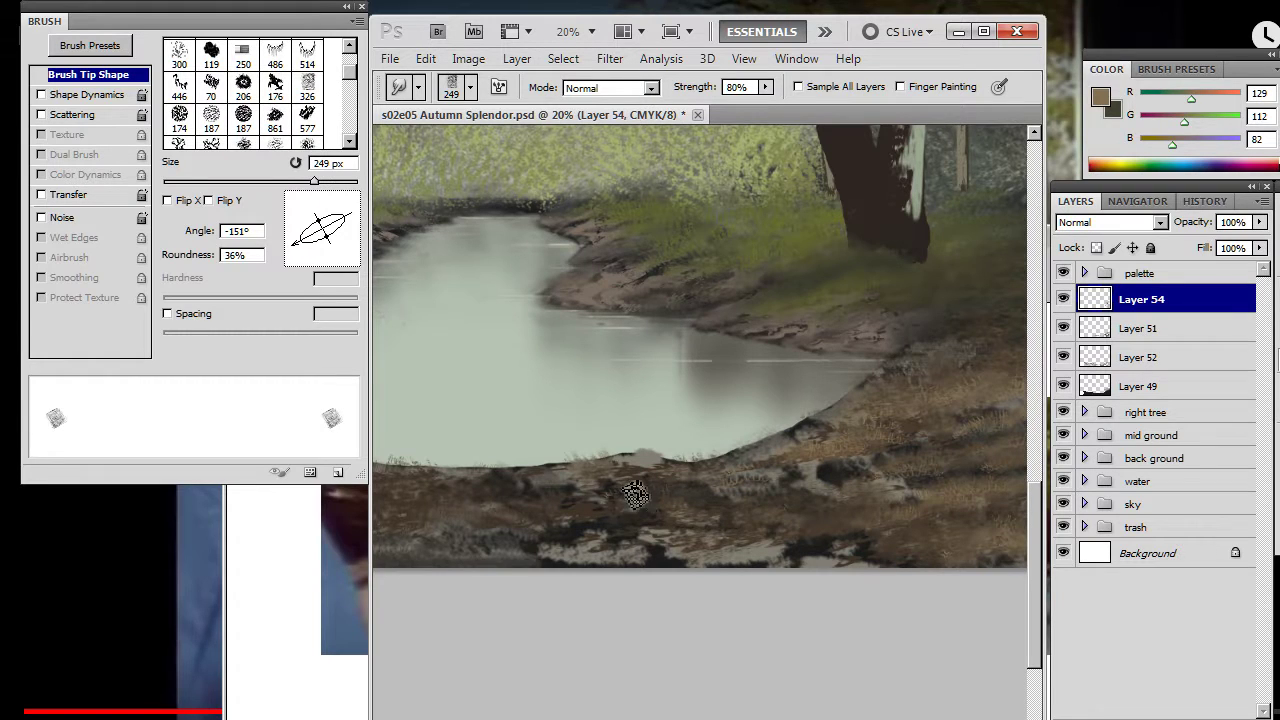
{"action": "key", "text": "b"}
{"action": "key", "text": "r"}
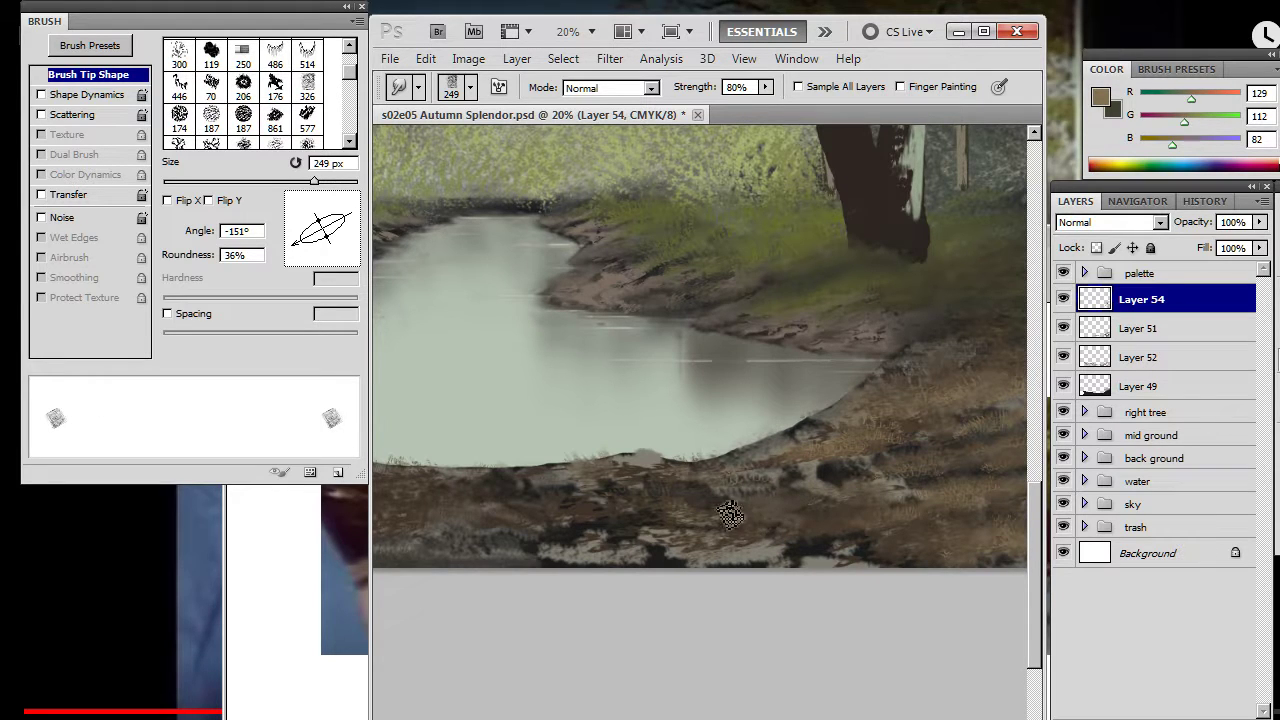
{"action": "key", "text": "b"}
{"action": "key", "text": "r"}
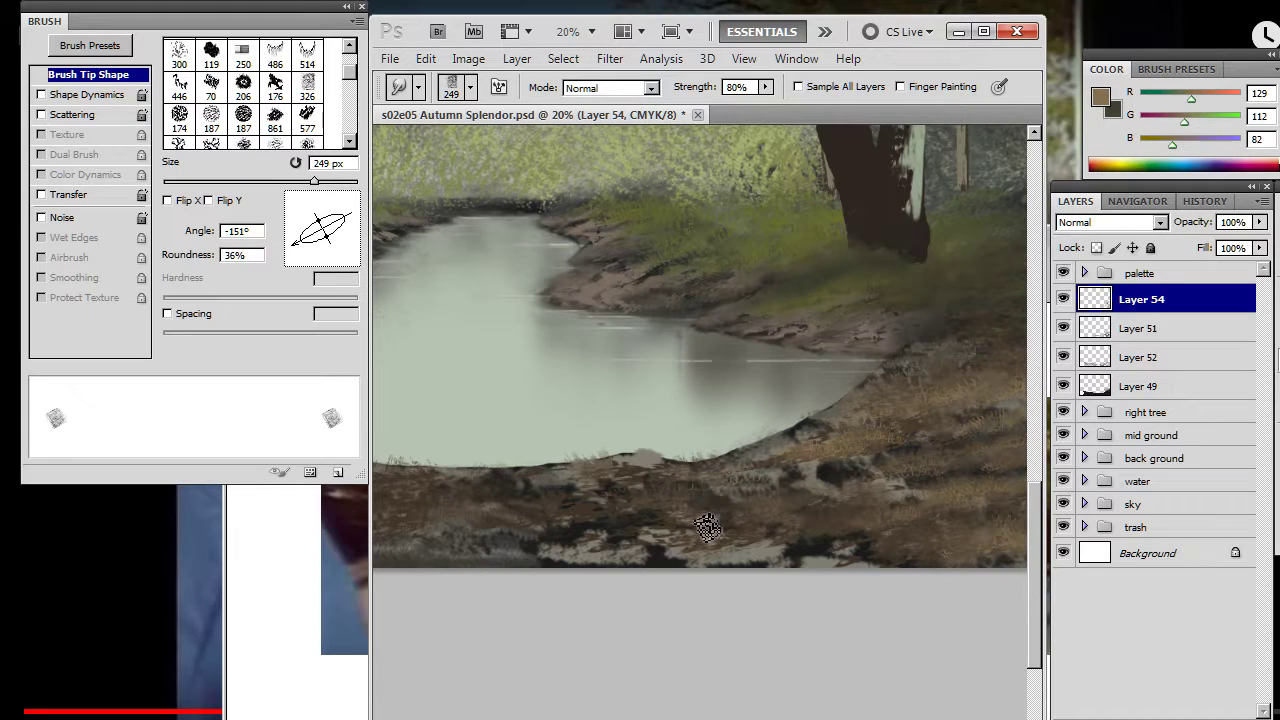
- Paint 300 px ochre grass along the curved shoreline onto the right bank and smudge it with the 249 px tip
{"action": "key", "text": "b"}
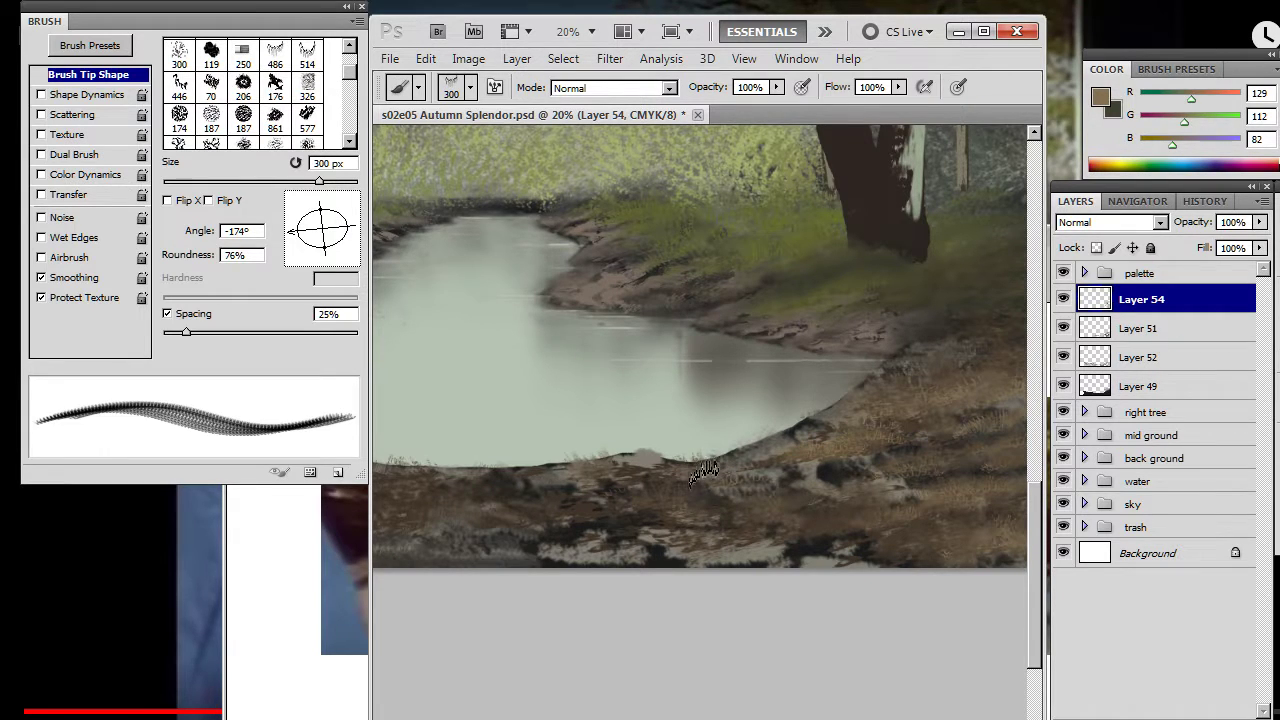
{"action": "key", "text": "r"}
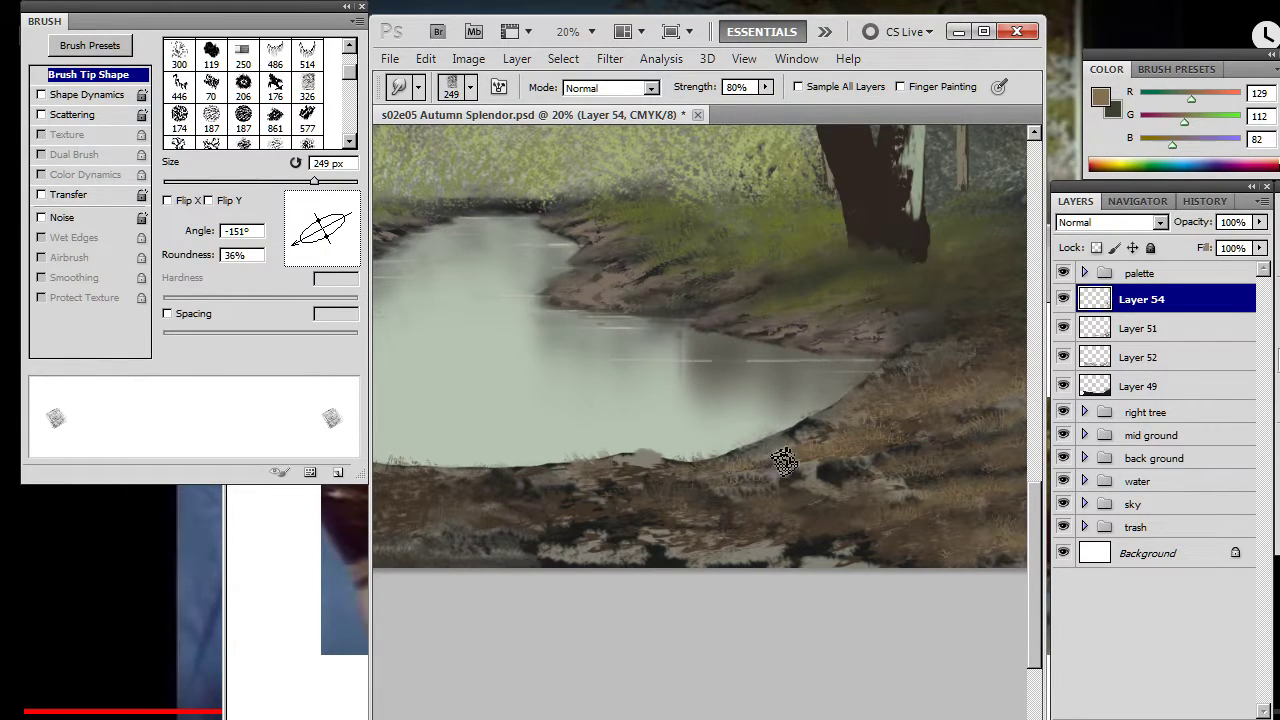
{"action": "key", "text": "b"}
{"action": "key", "text": "r"}
{"action": "key", "text": "b"}
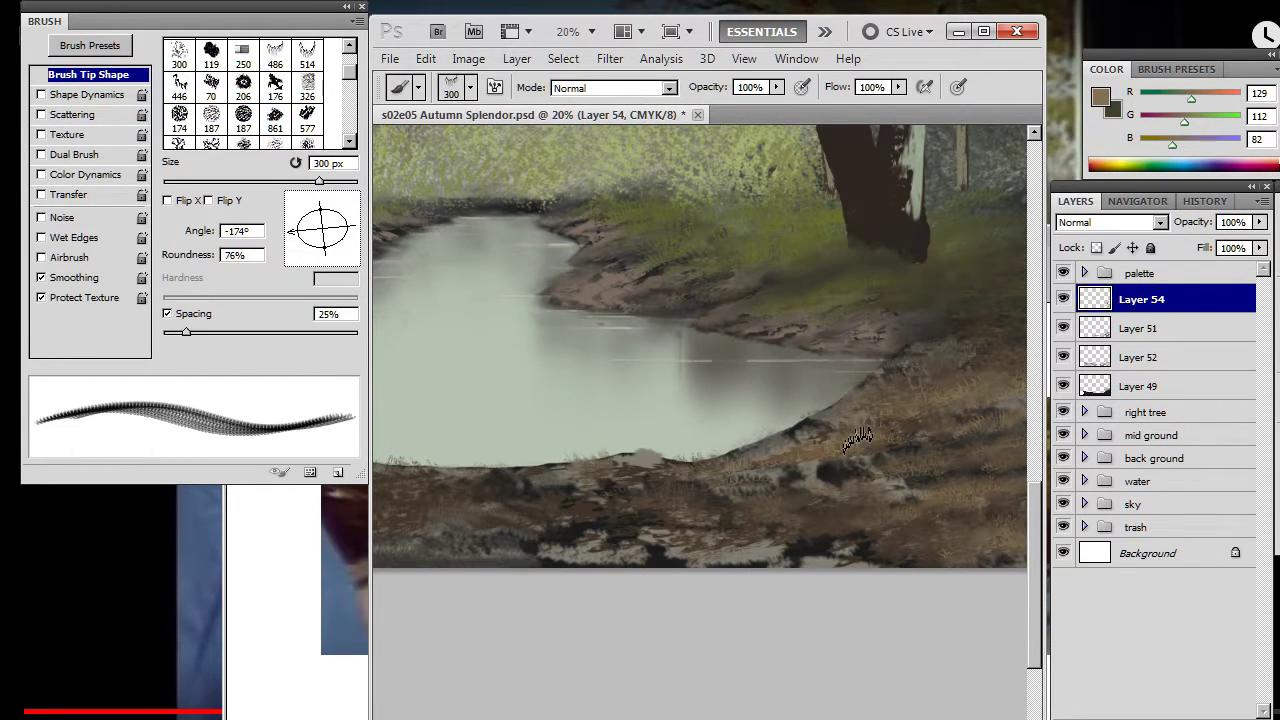
{"action": "key", "text": "r"}
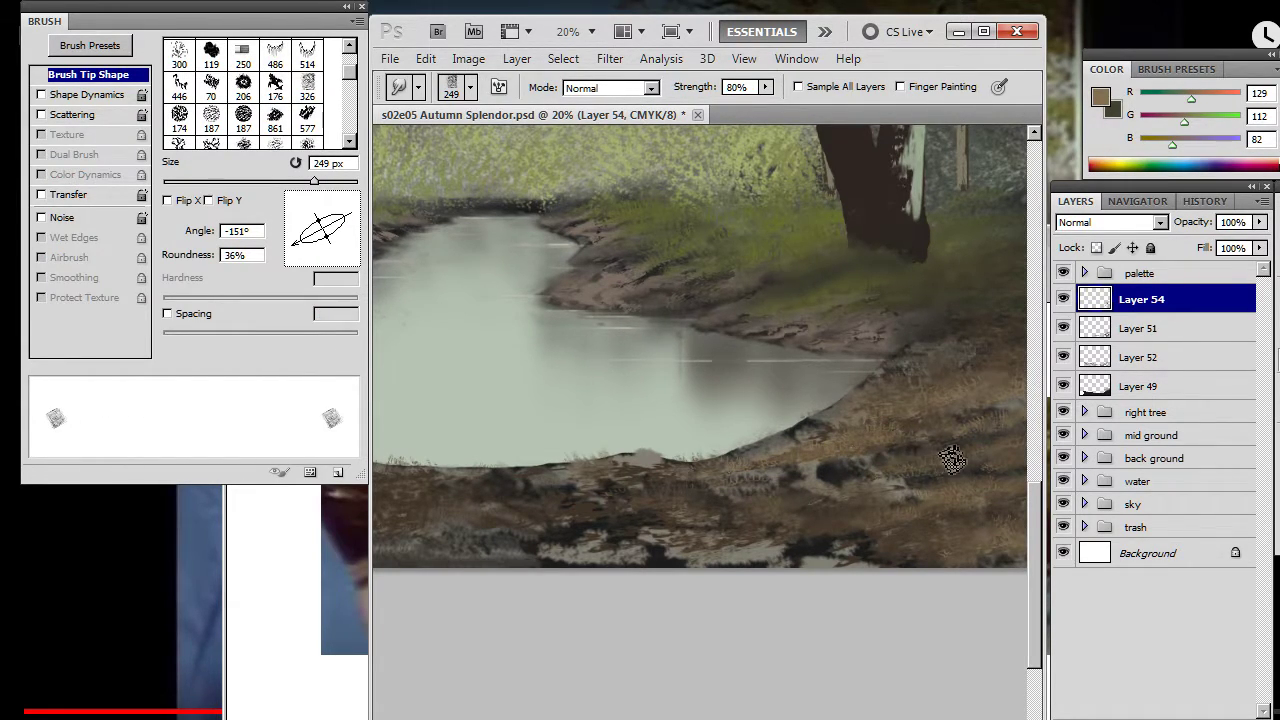
{"action": "key", "text": "b"}
{"action": "key", "text": "r"}
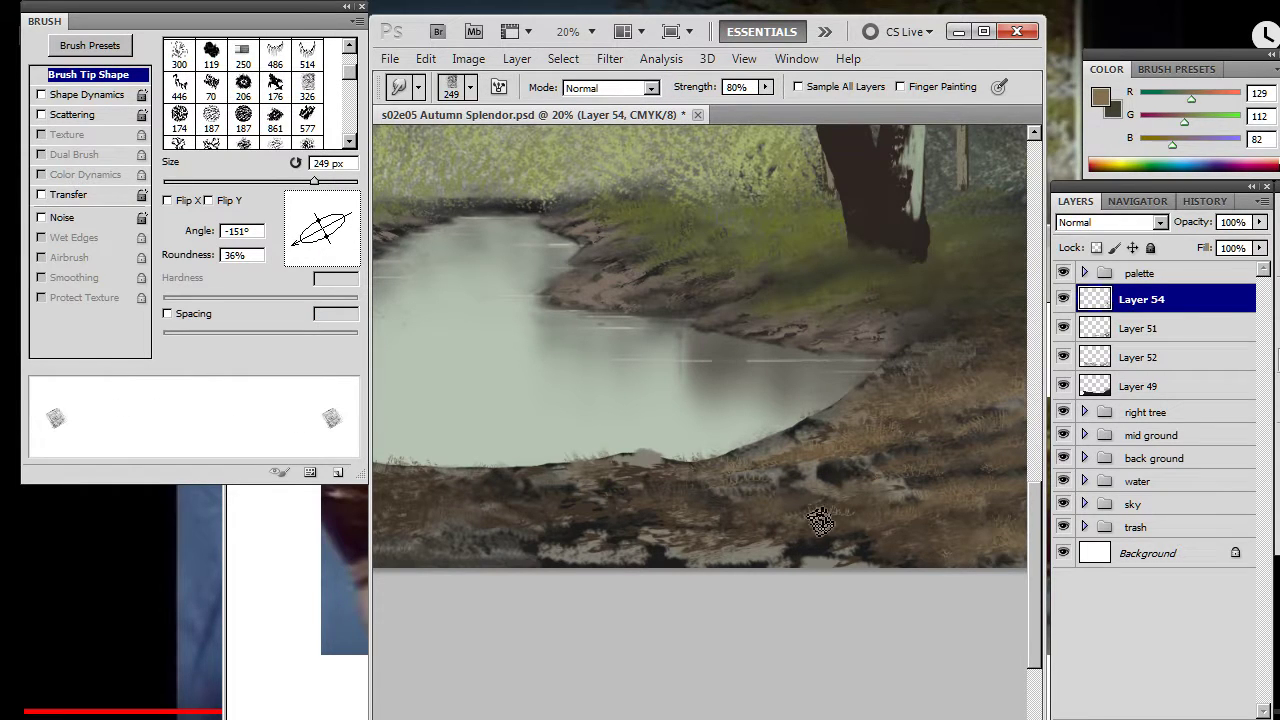
- Paint 300 px ochre grass over the dark patches near the canvas's lower edge and smudge it with the 249 px tip
{"action": "key", "text": "b"}
{"action": "key", "text": "r"}
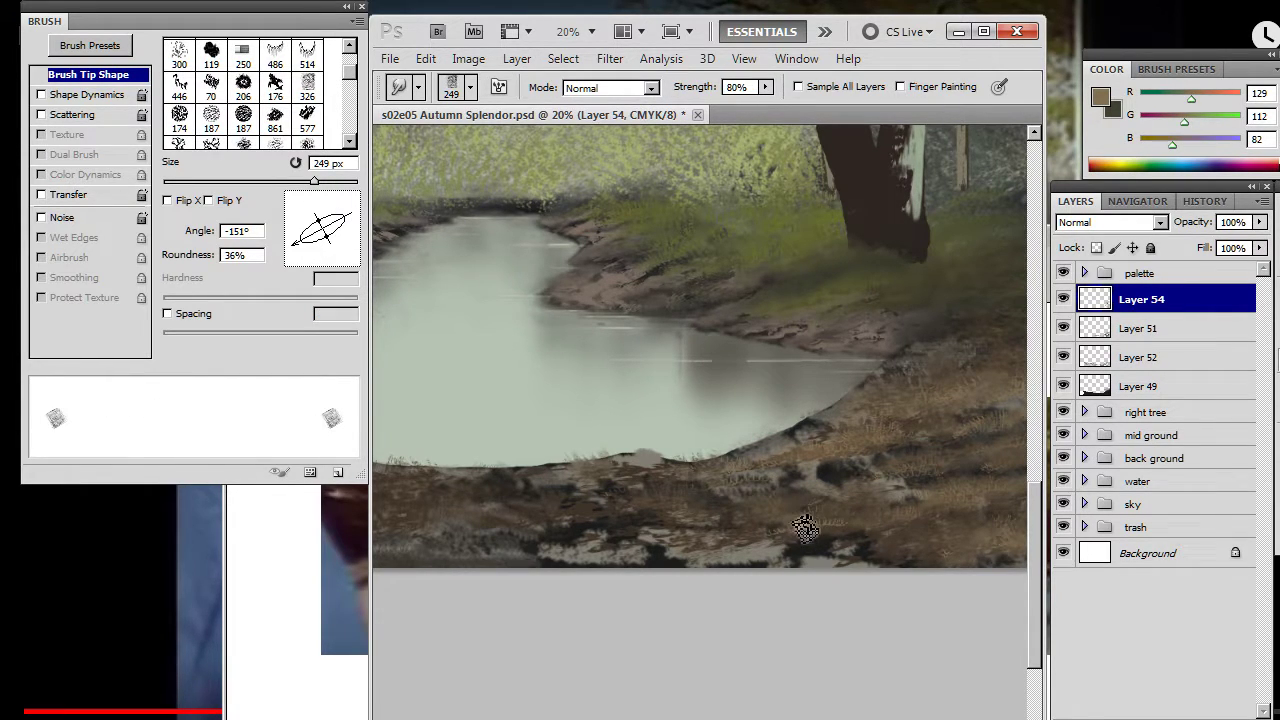
{"action": "key", "text": "b"}
{"action": "key", "text": "r"}
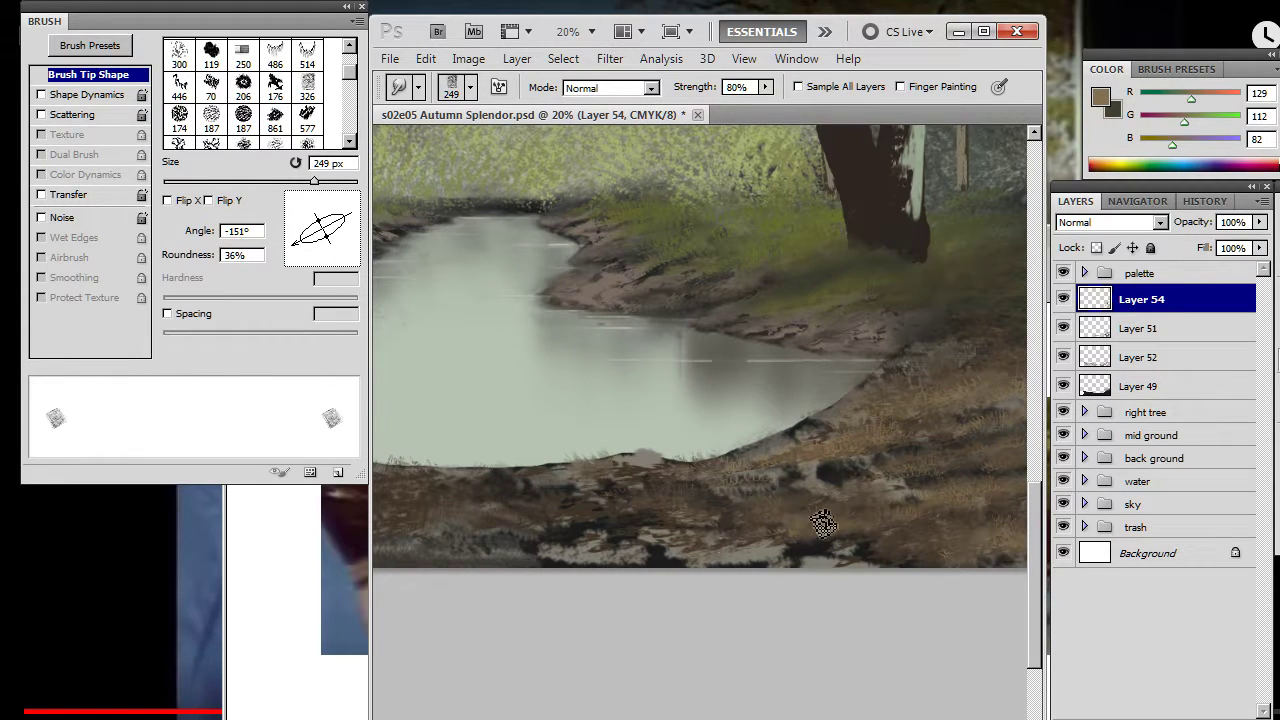
{"action": "key", "text": "b"}
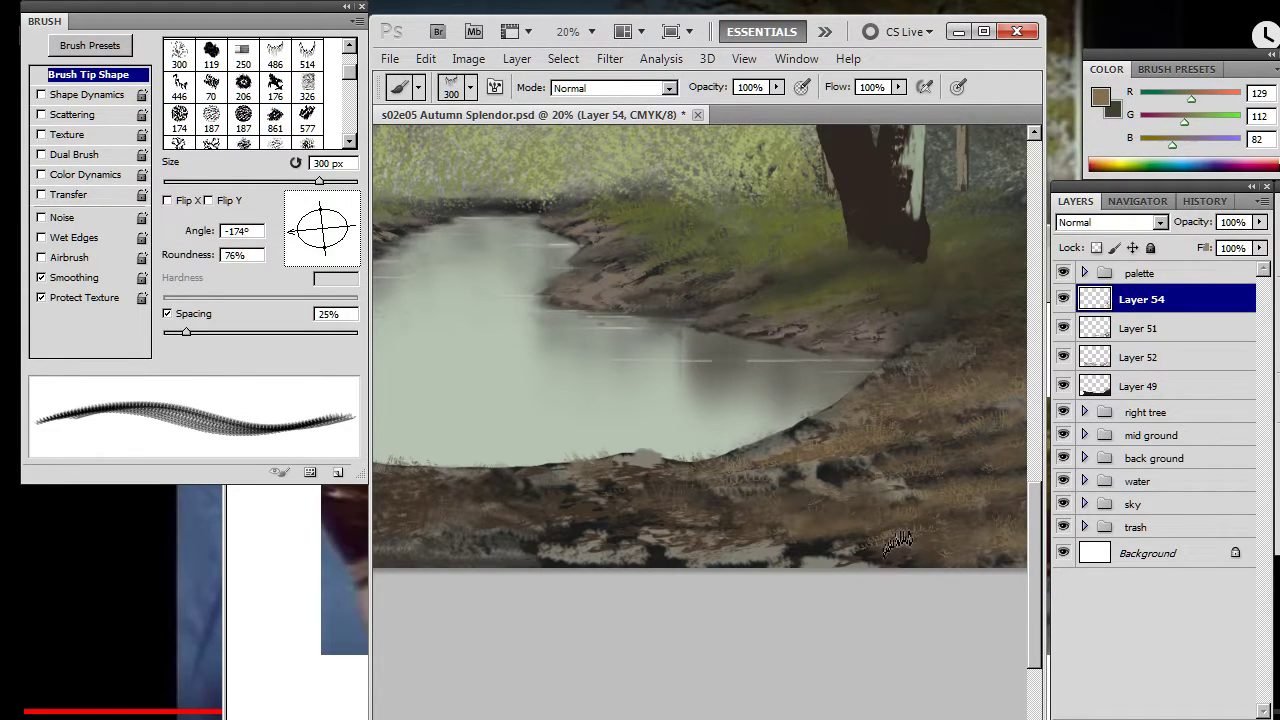
{"action": "key", "text": "r"}
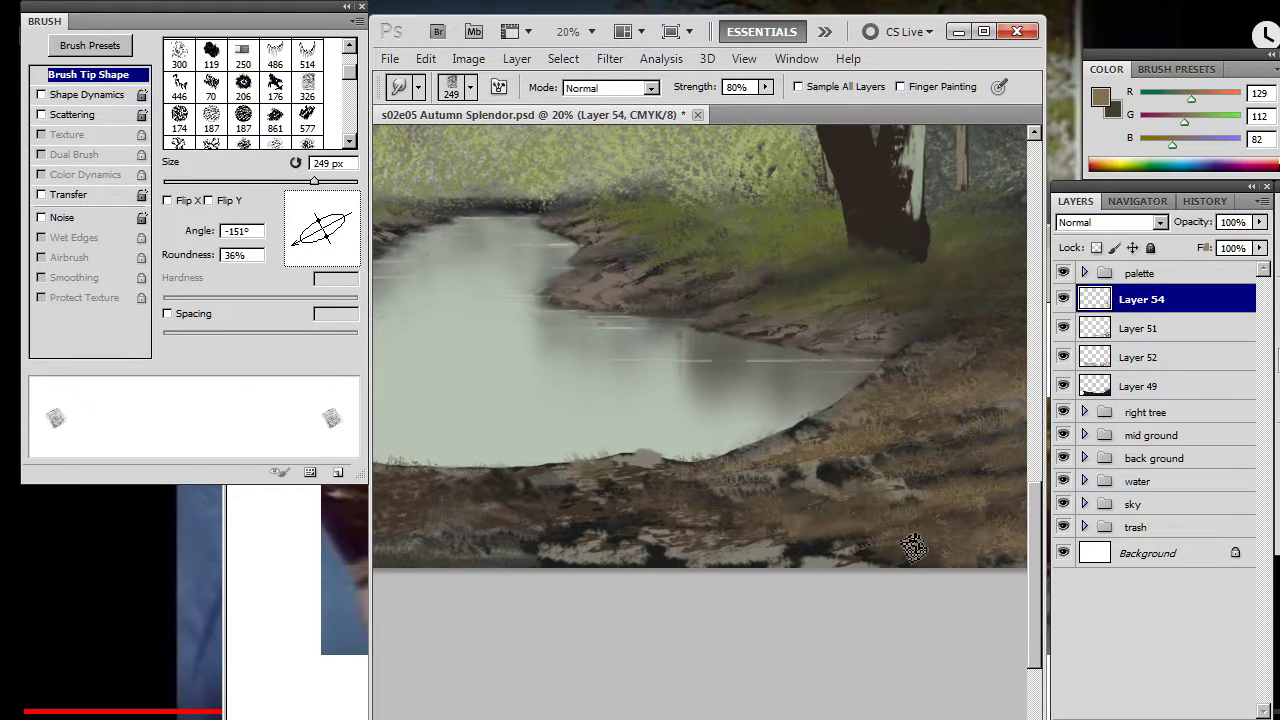
{"action": "key", "text": "b"}
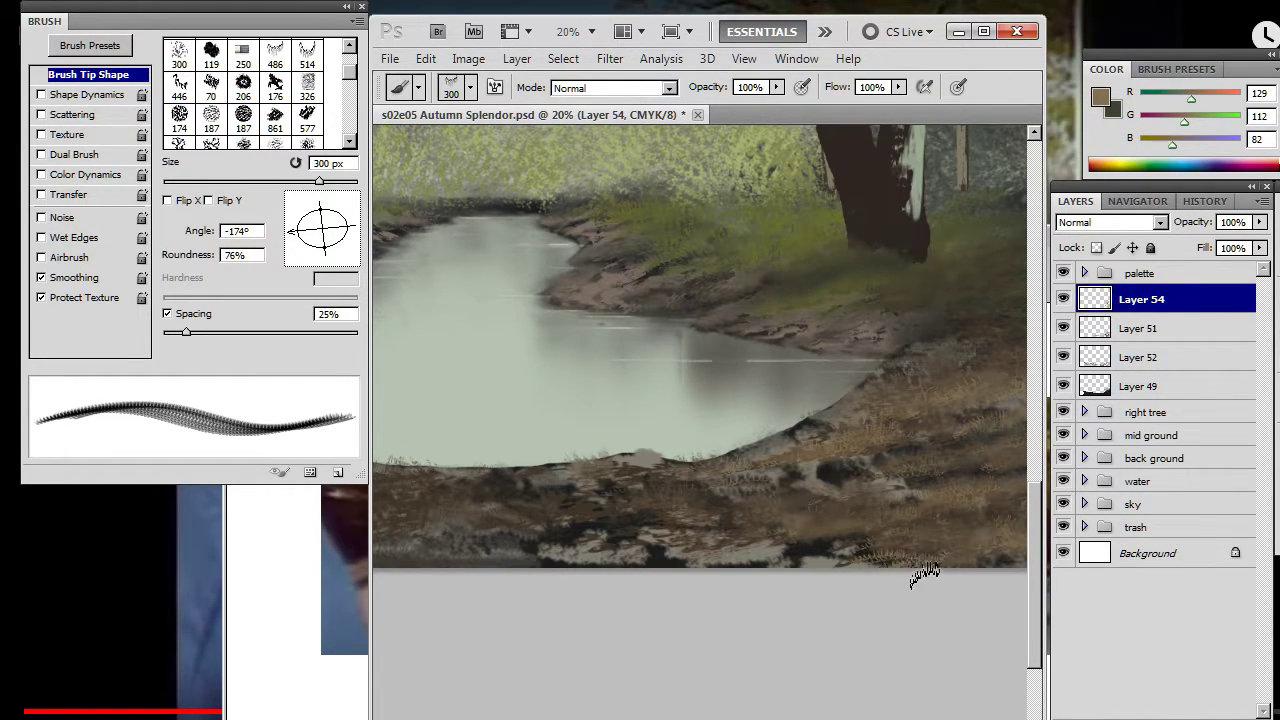
{"action": "key", "text": "r"}
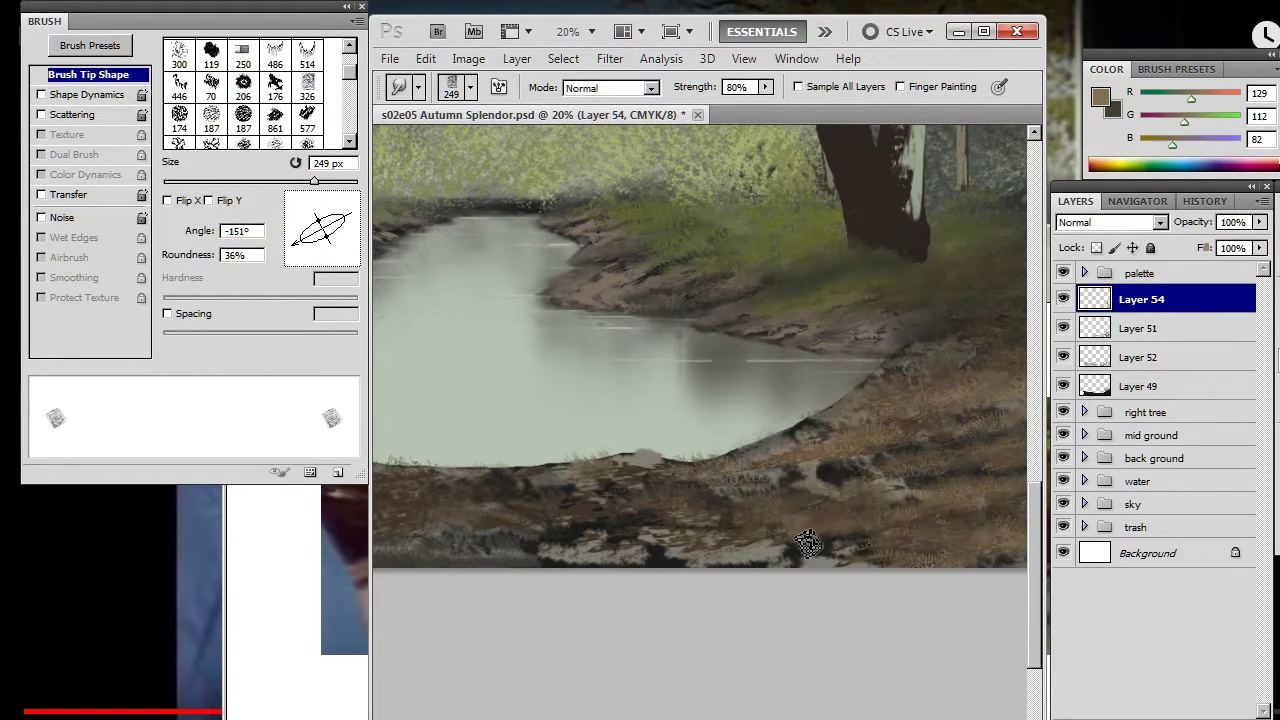
- Set the Eraser to the 486 px grass tip with 80% roundness at 485 px, then erase and smudge the lower foreground grass
{"action": "key", "text": "e"}
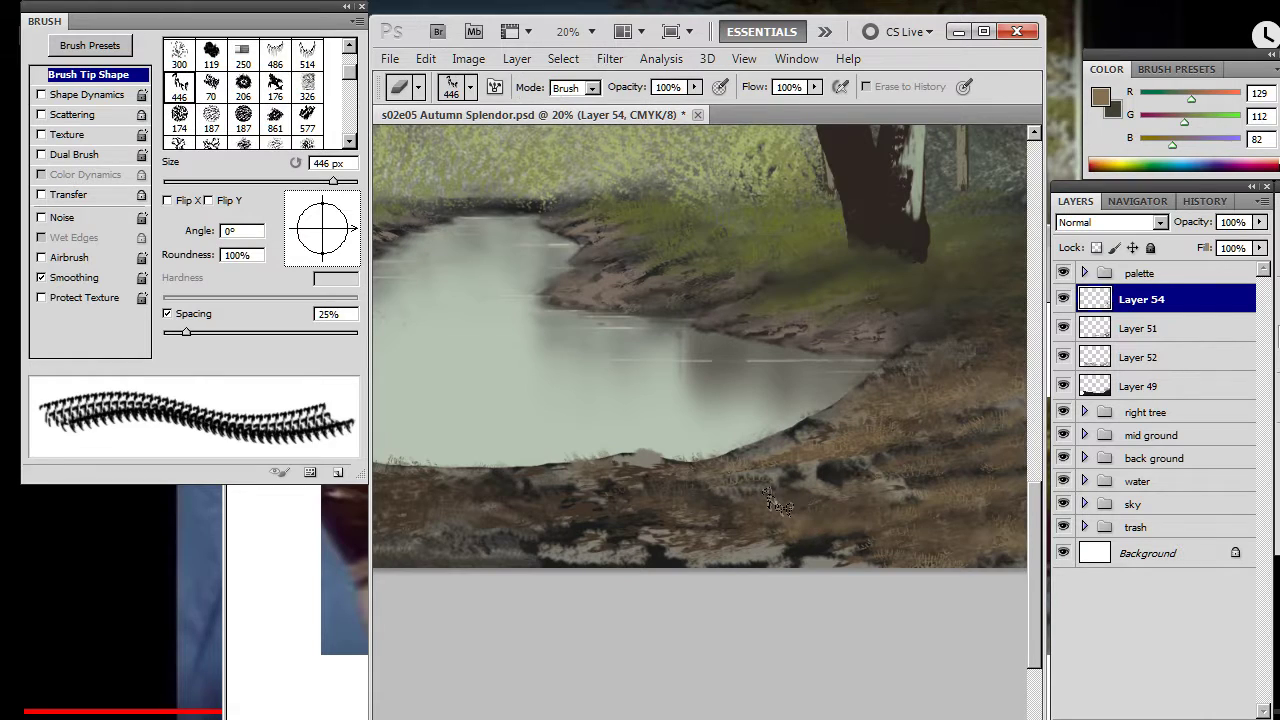
{"action": "right_click", "coordinate": [730, 440]}
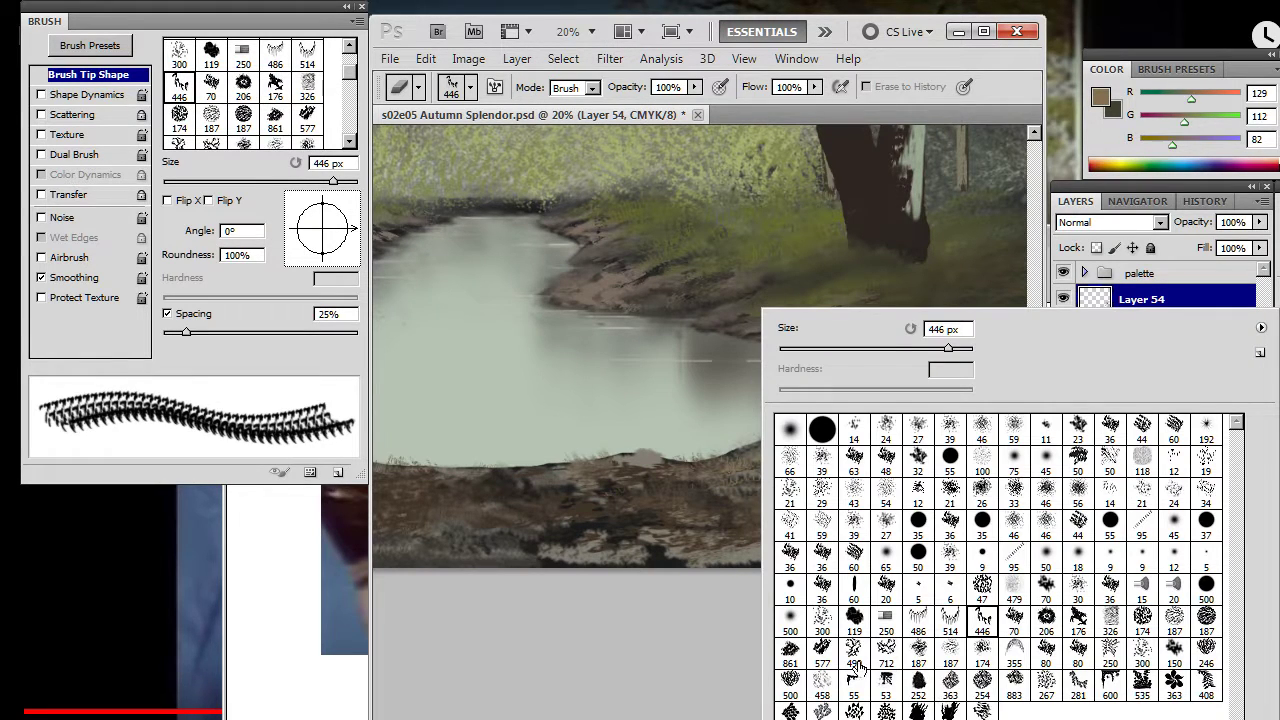
{"action": "left_click", "coordinate": [1013, 656]}
{"action": "left_click", "coordinate": [915, 621]}
{"action": "left_click", "coordinate": [610, 612]}
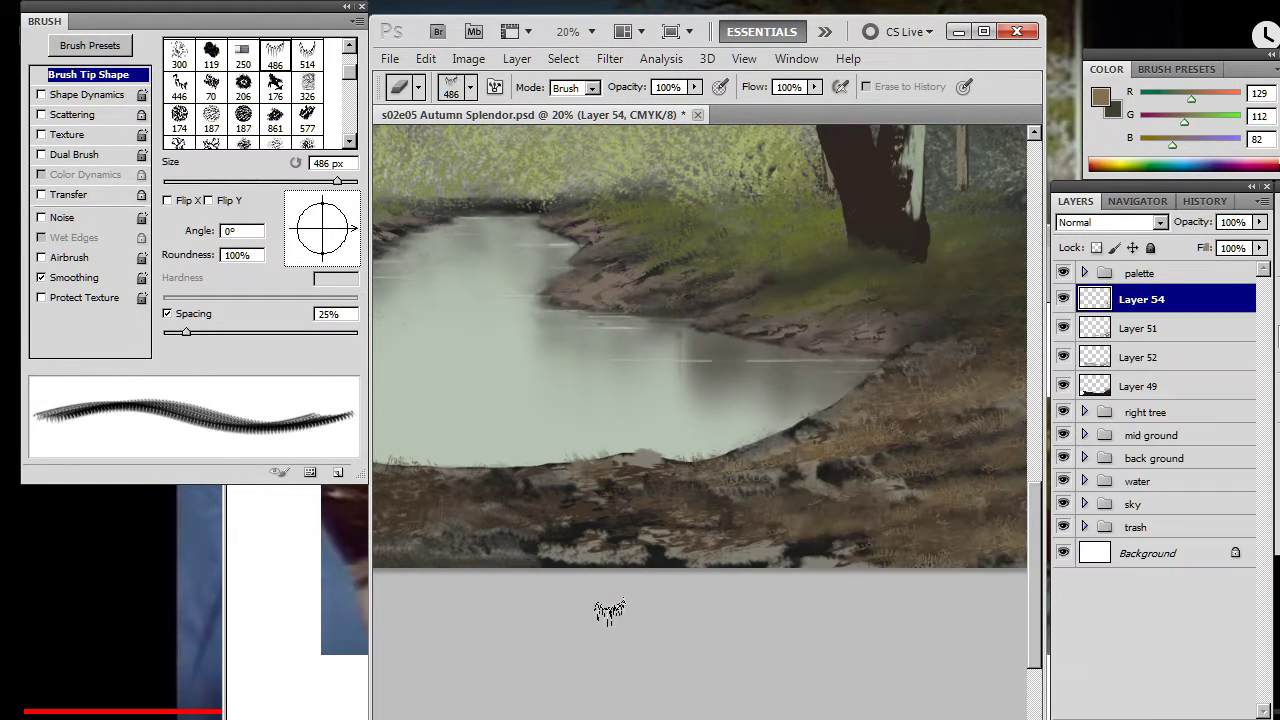
{"action": "left_click_drag", "start_coordinate": [328, 260], "coordinate": [327, 254]}
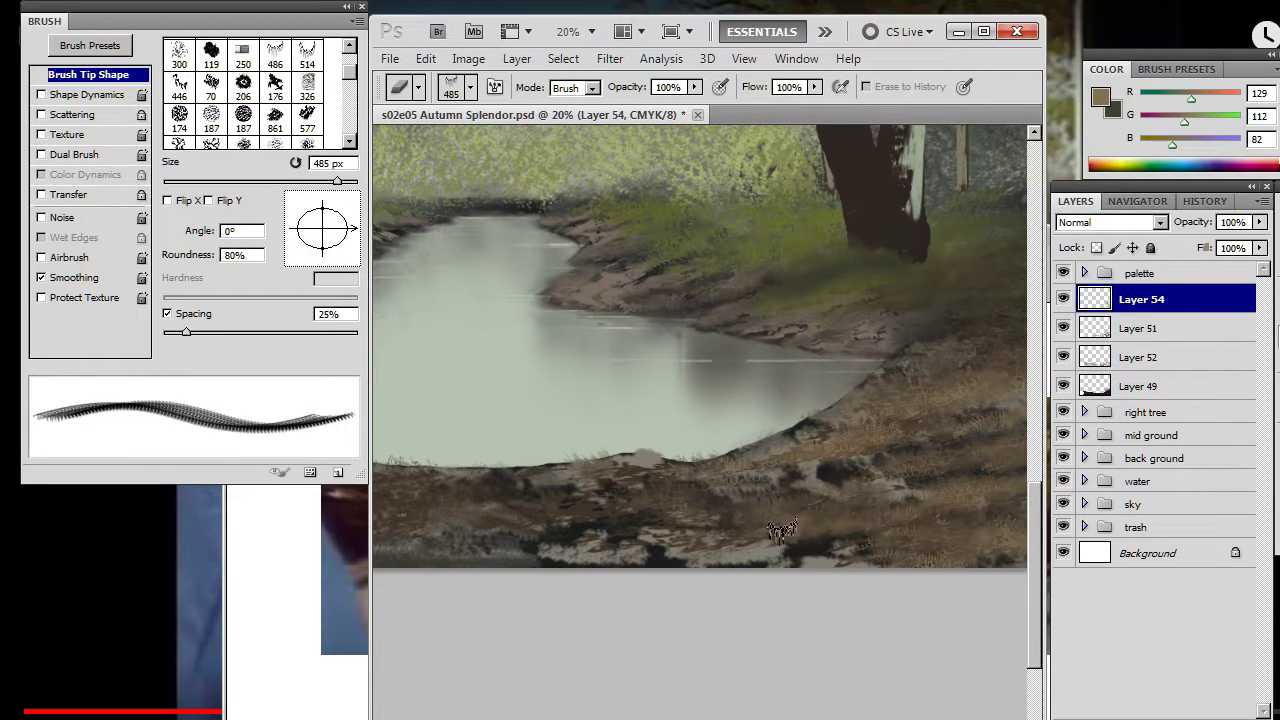
{"action": "key", "text": "r"}
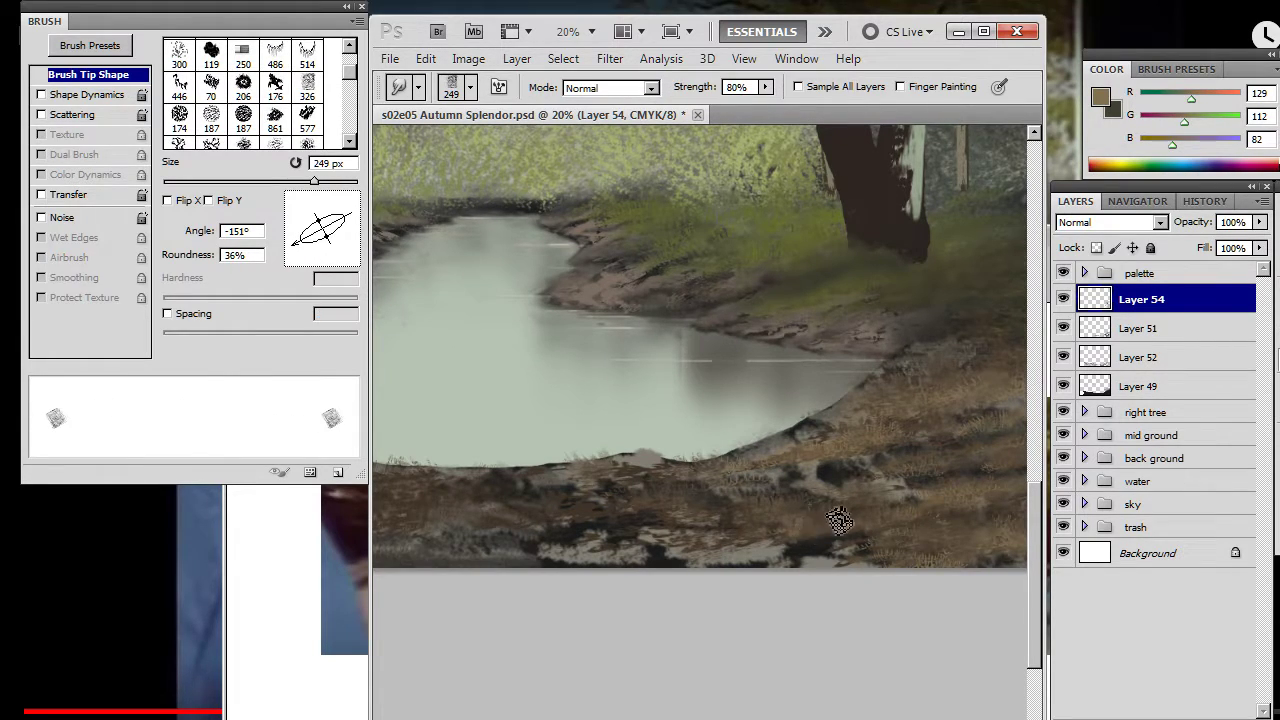
{"action": "key", "text": "e"}
{"action": "key", "text": "r"}
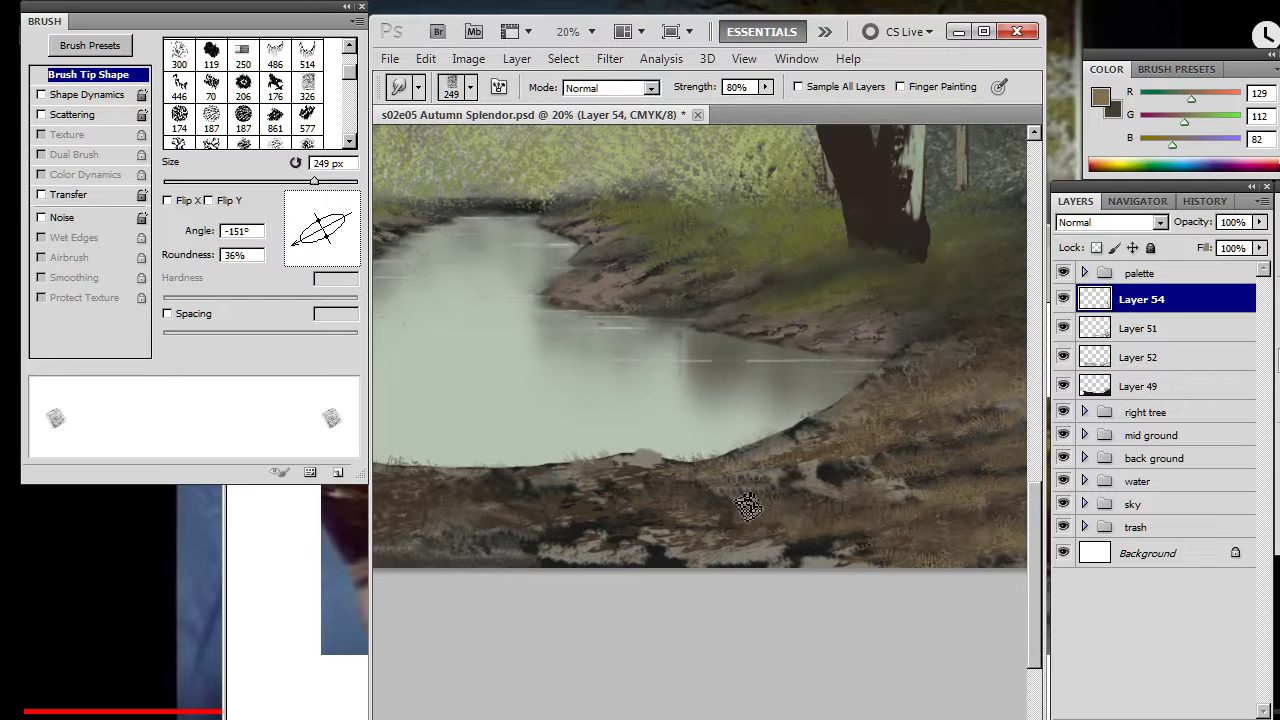
- Build up smudged 300 px ochre grass over the dark and pale rock patches below the pond, down to the lower edge
{"action": "key", "text": "b"}
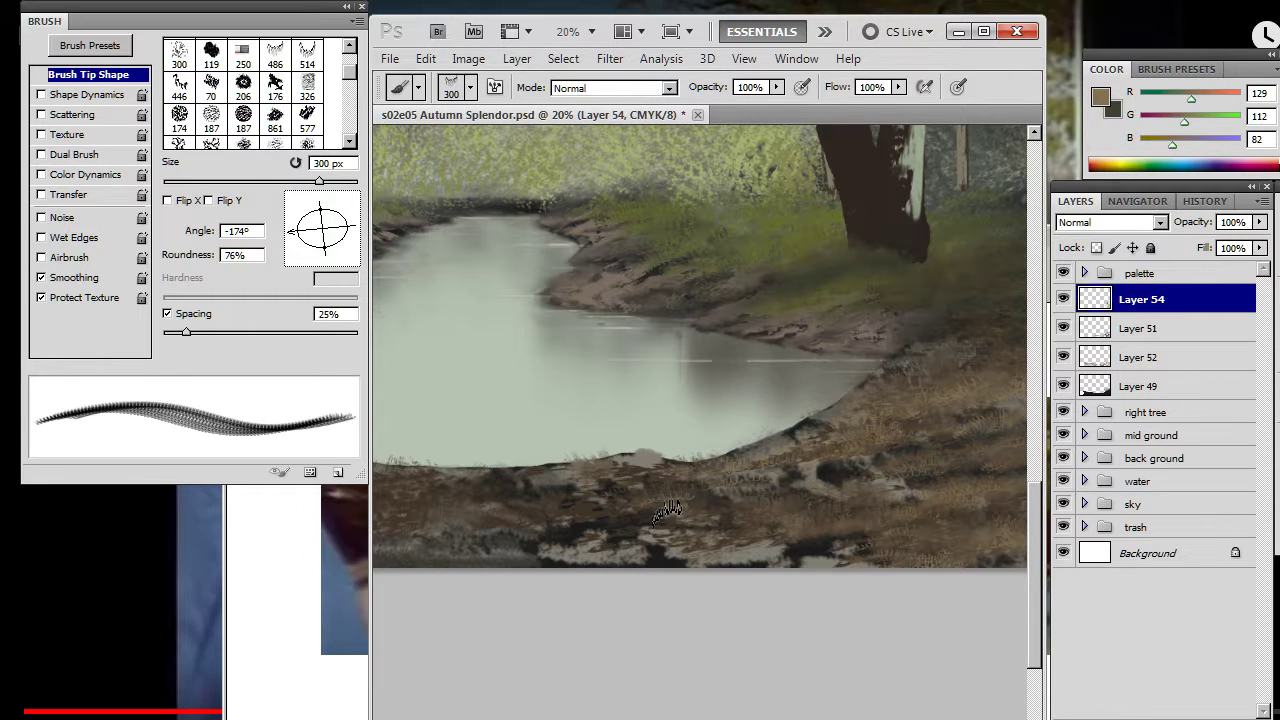
{"action": "key", "text": "r"}
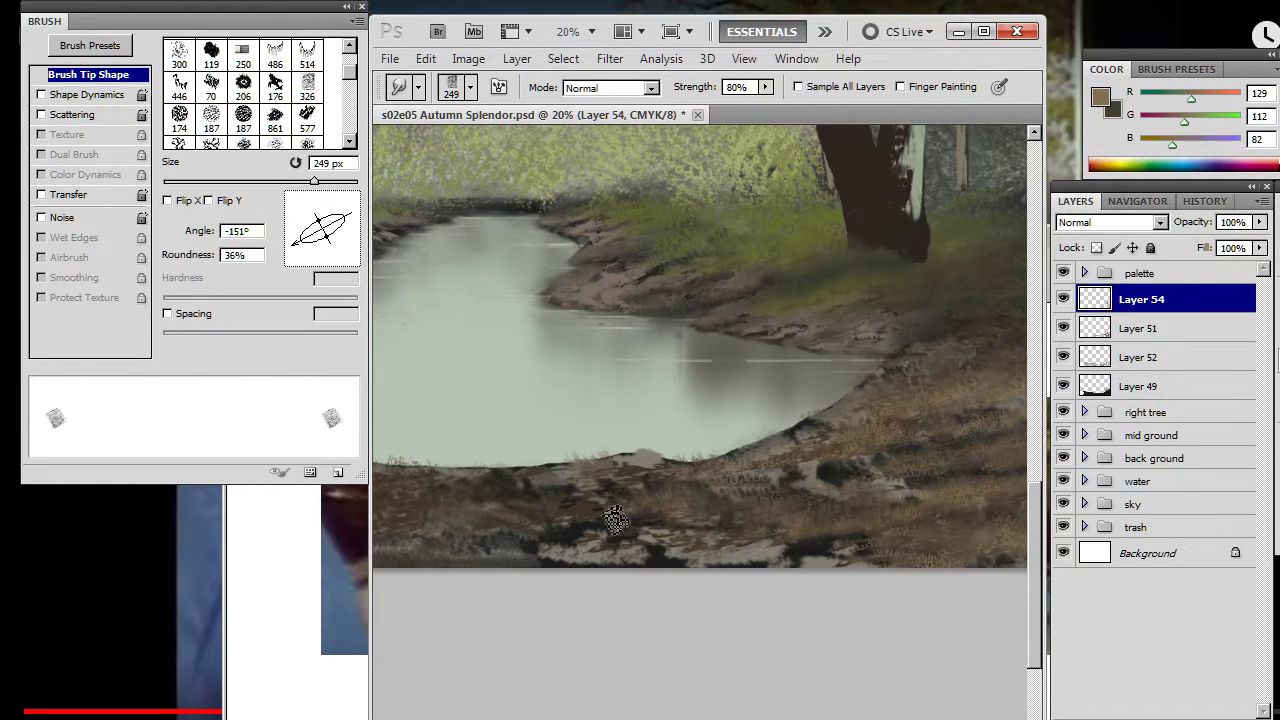
{"action": "key", "text": "b"}
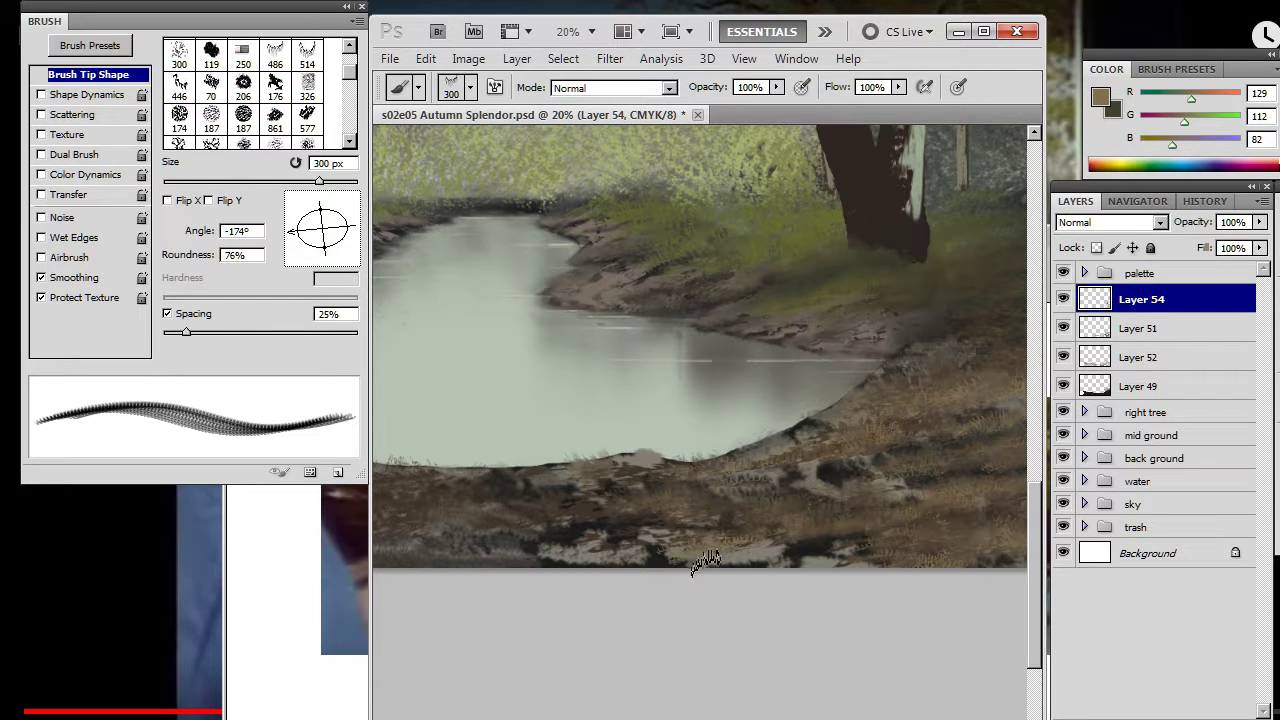
{"action": "key", "text": "r"}
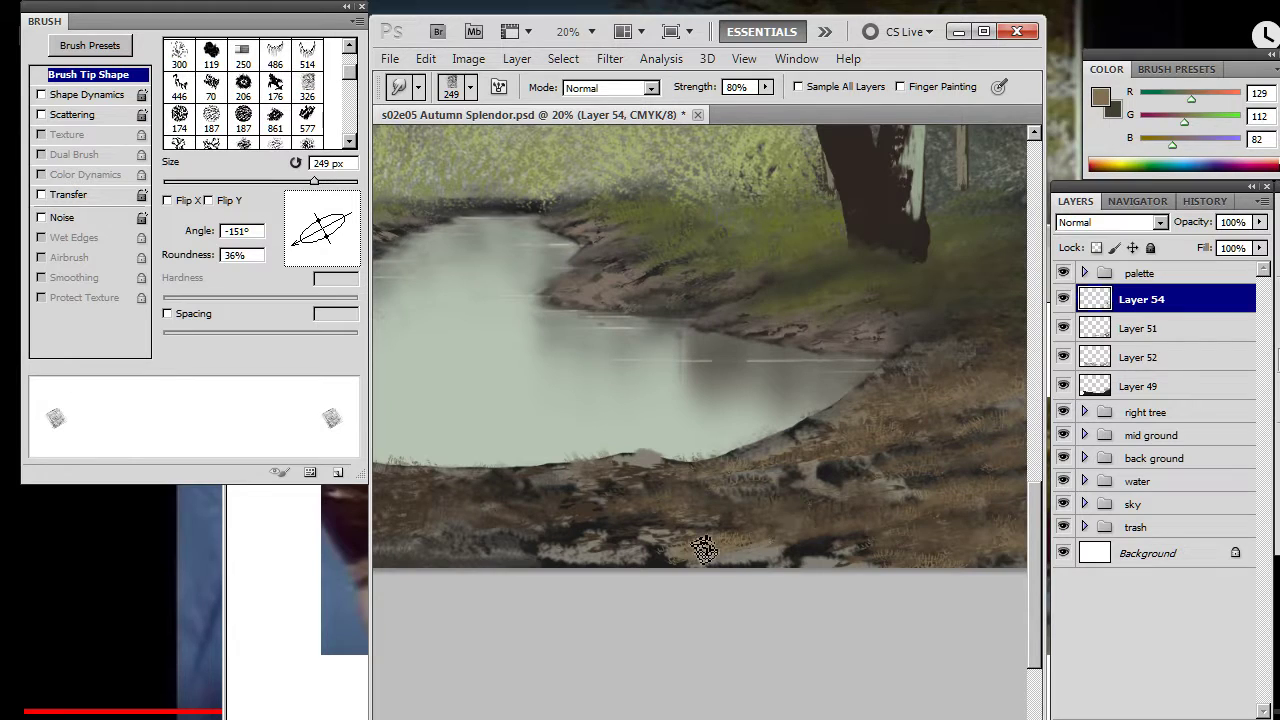
{"action": "key", "text": "b"}
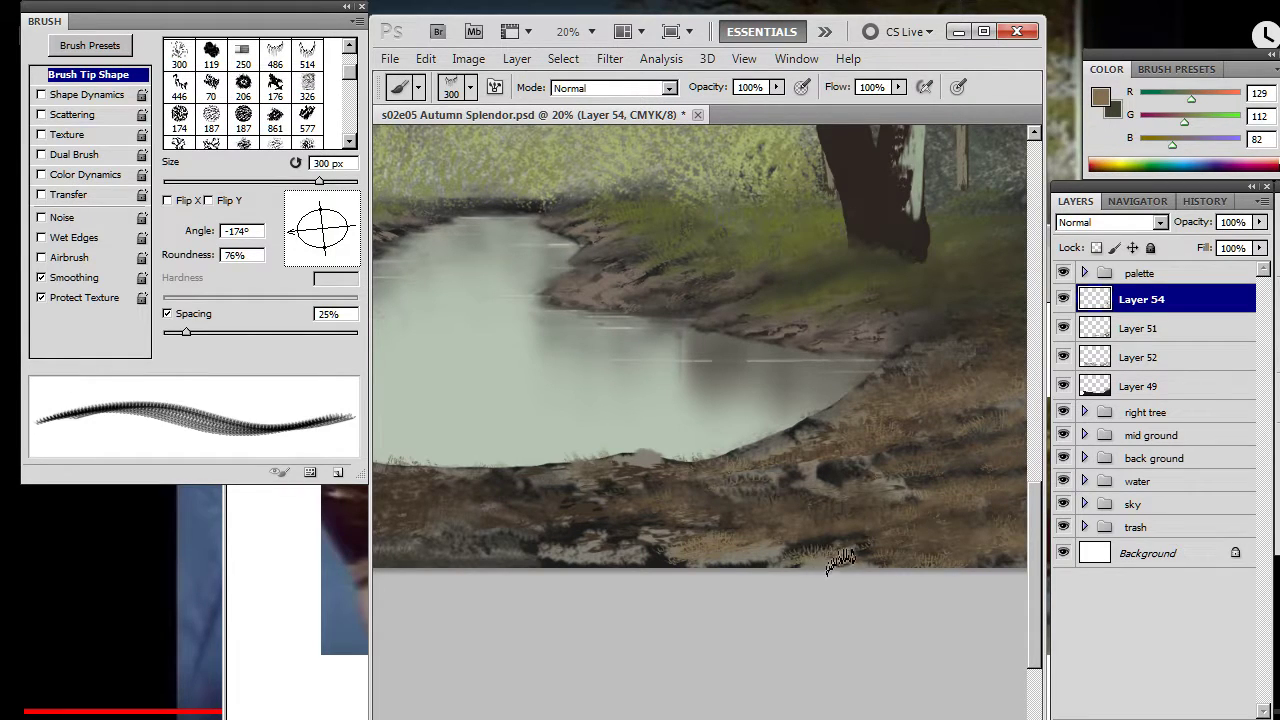
{"action": "key", "text": "r"}
{"action": "key", "text": "b"}
- Swap to dark olive (RGB 63, 65, 49) and blend 300 px grass into the foreground along the lower edge
{"action": "key", "text": "x"}
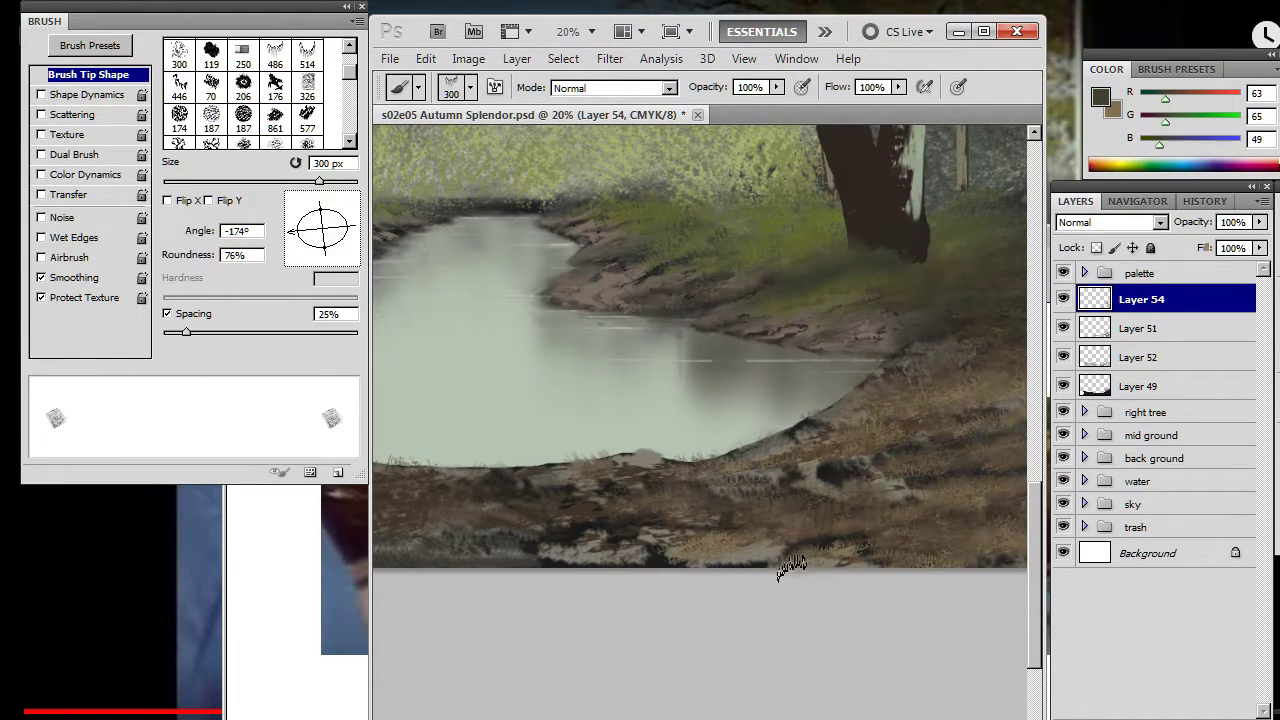
{"action": "key", "text": "r"}
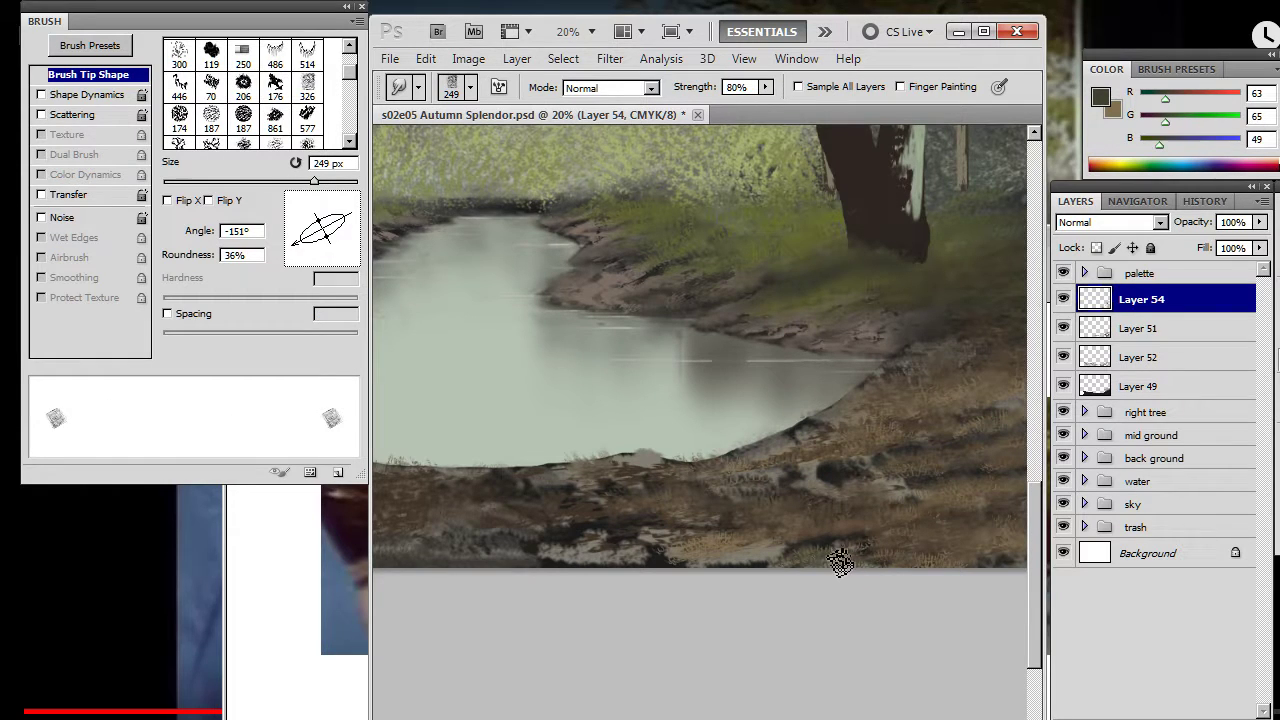
{"action": "key", "text": "b"}
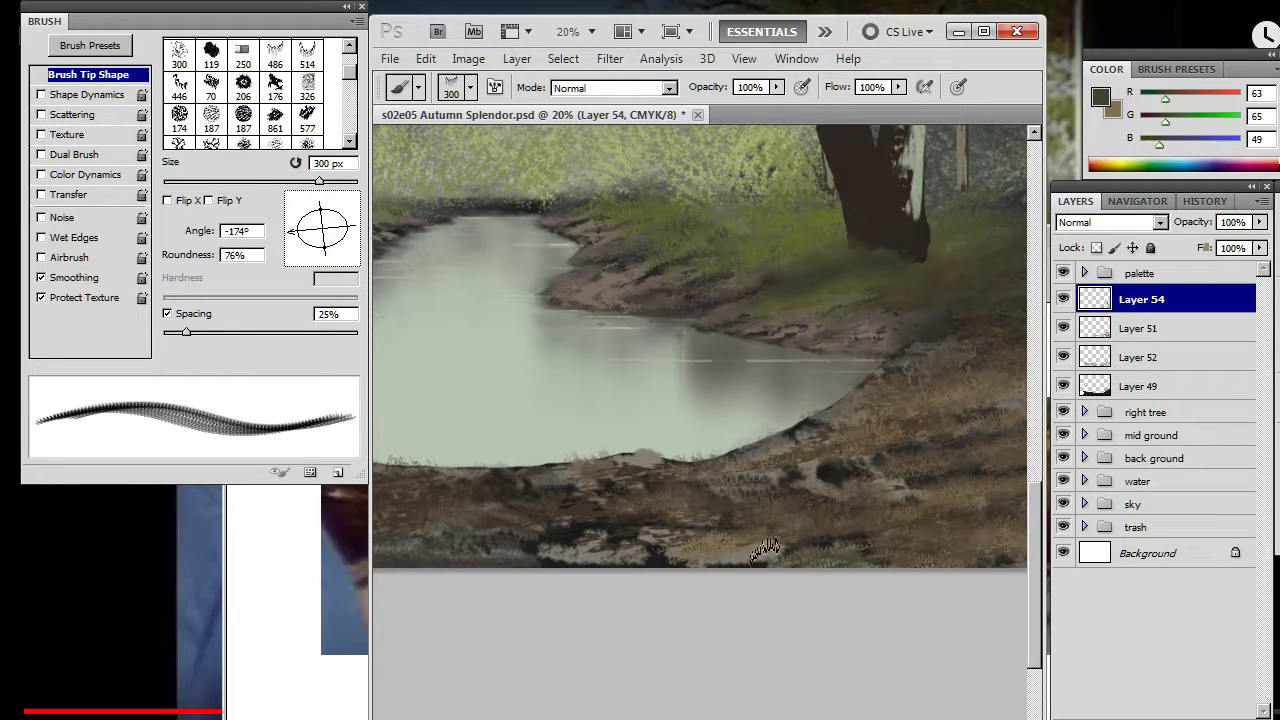
- Return to ochre (RGB 129, 112, 82) and smudge 300 px grass around the pale rock patch below the curved shoreline
{"action": "left_click", "coordinate": [693, 475], "text": "alt"}
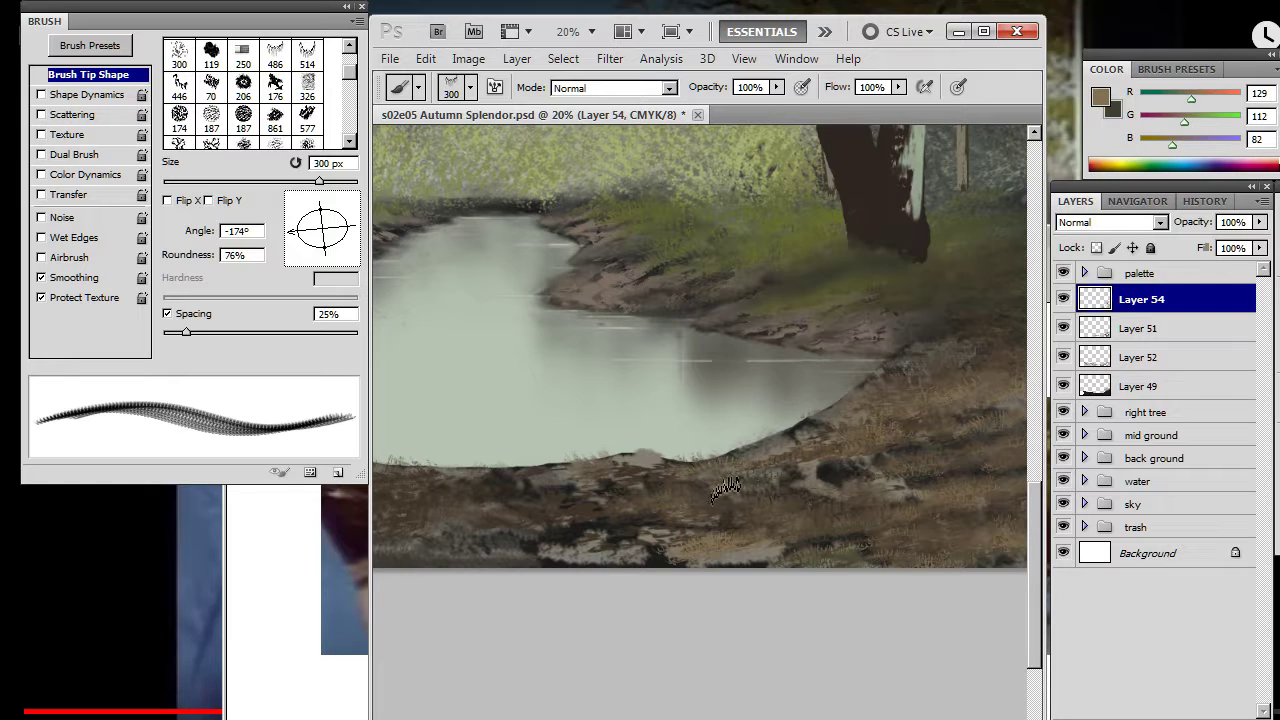
{"action": "key", "text": "r"}
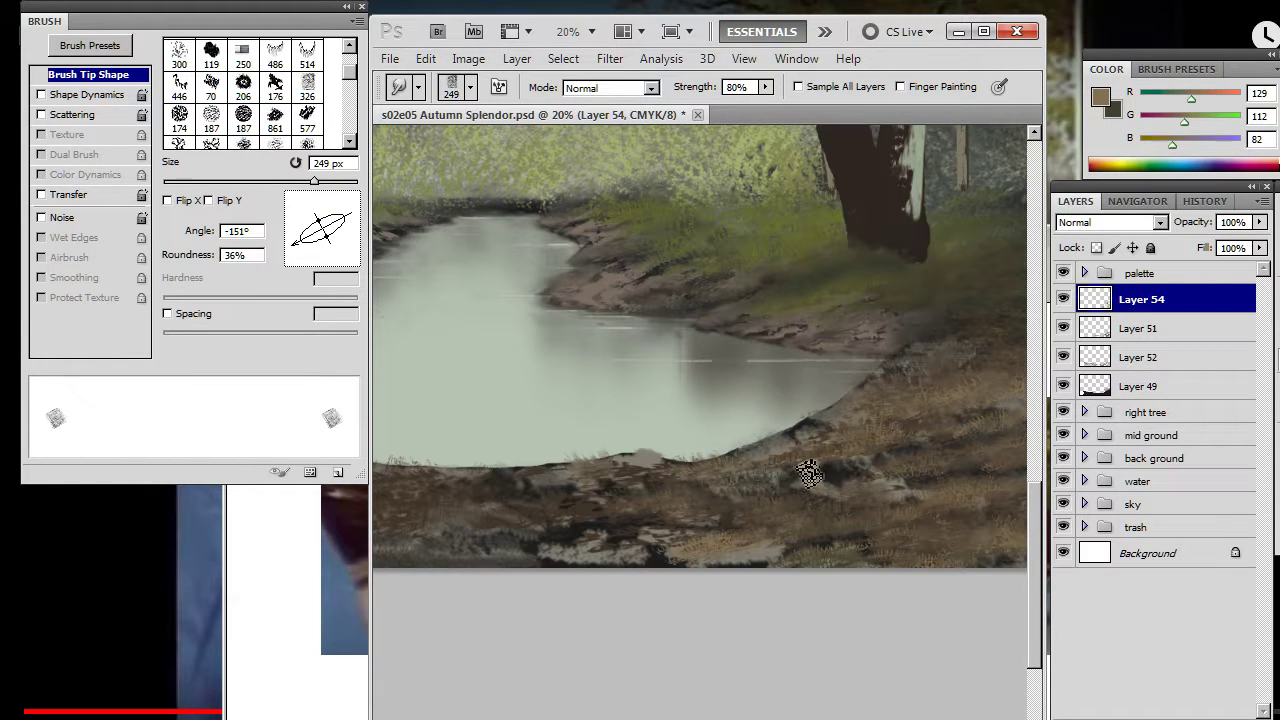
{"action": "key", "text": "b"}
{"action": "key", "text": "x"}
{"action": "key", "text": "x"}
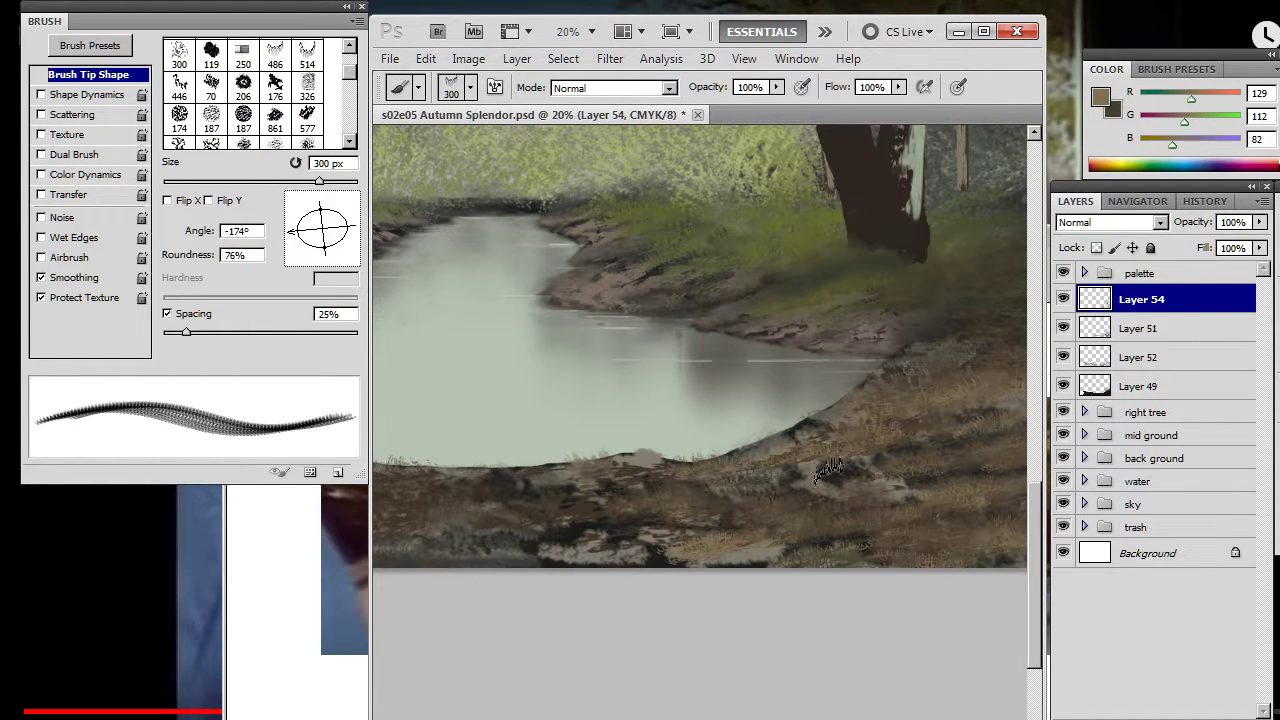
{"action": "key", "text": "r"}
{"action": "key", "text": "b"}
{"action": "key", "text": "r"}
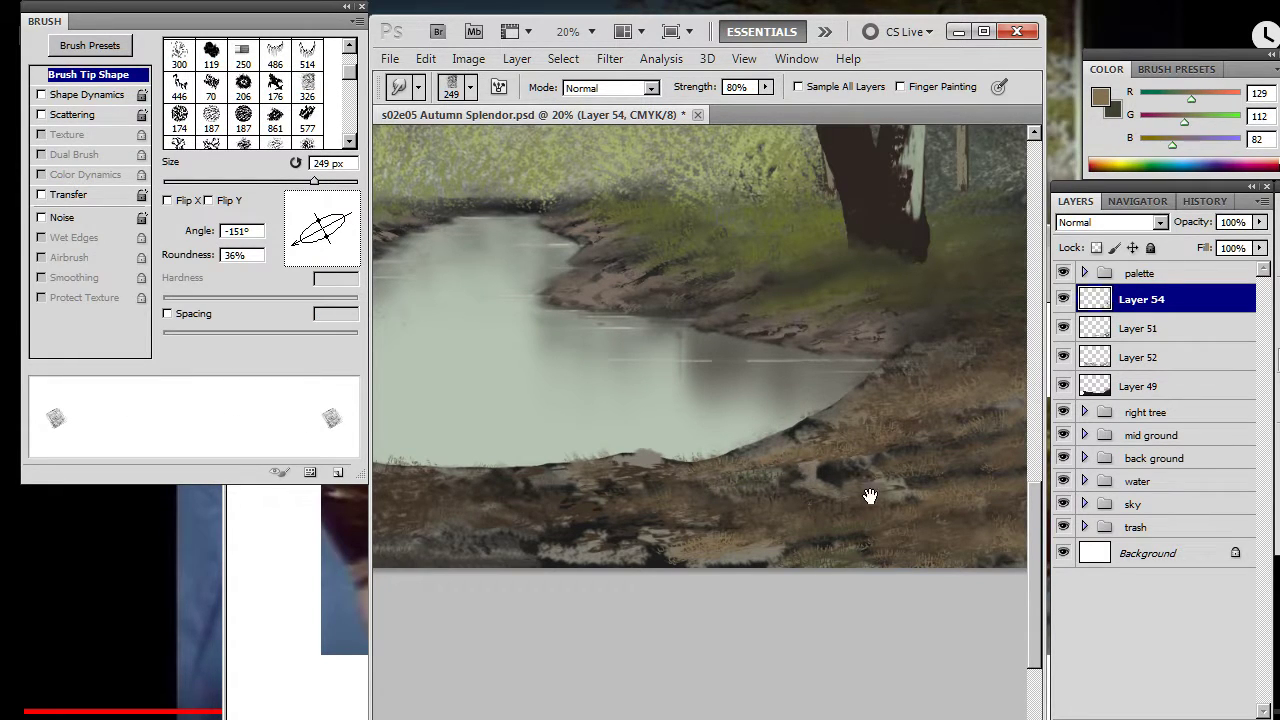
- Paint 300 px ochre grass up the slope of the right bank and smudge it with the 249 px tip
{"action": "left_click_drag", "start_coordinate": [873, 496], "coordinate": [756, 520]}
{"action": "key", "text": "b"}
{"action": "key", "text": "r"}
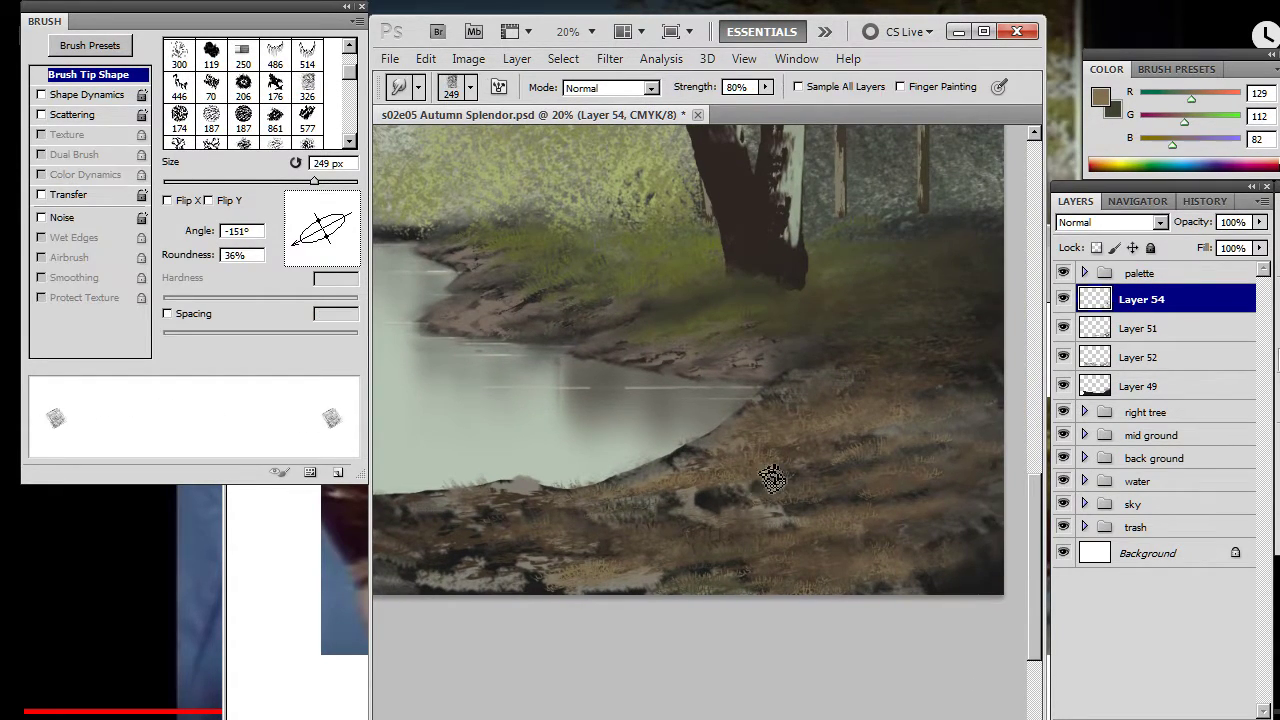
{"action": "key", "text": "b"}
{"action": "key", "text": "r"}
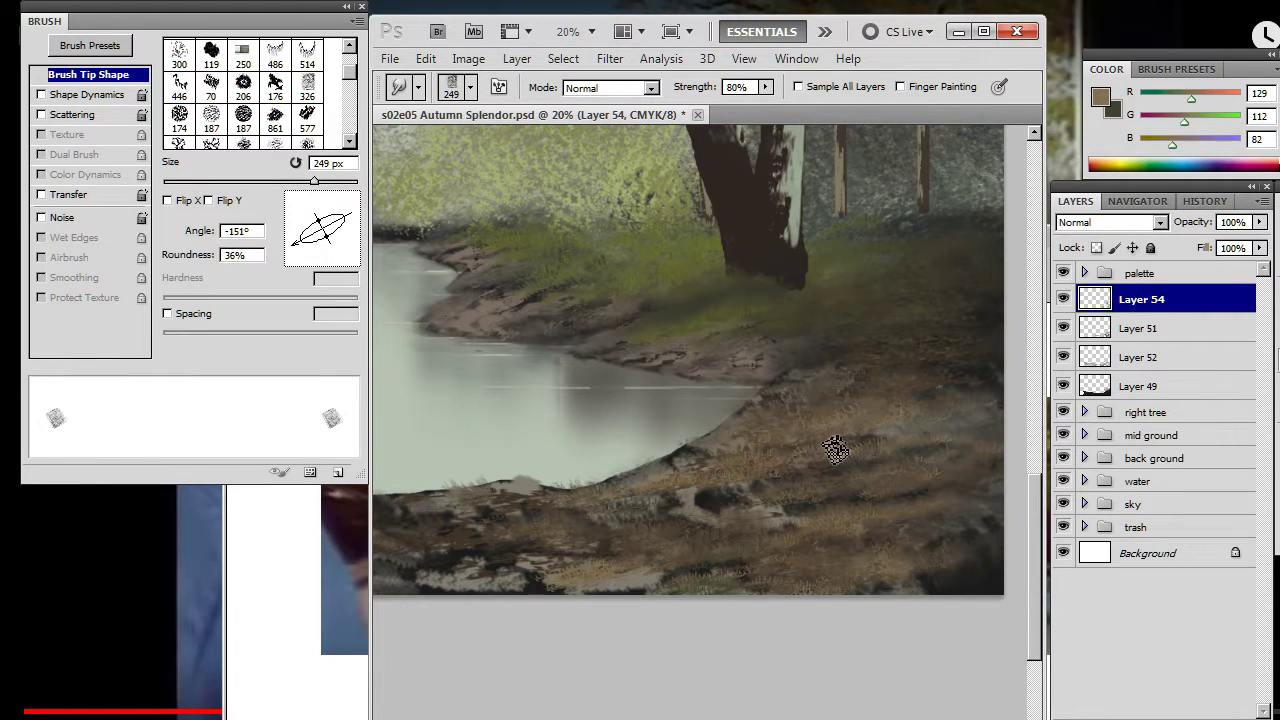
{"action": "key", "text": "b"}
{"action": "key", "text": "r"}
{"action": "key", "text": "b"}
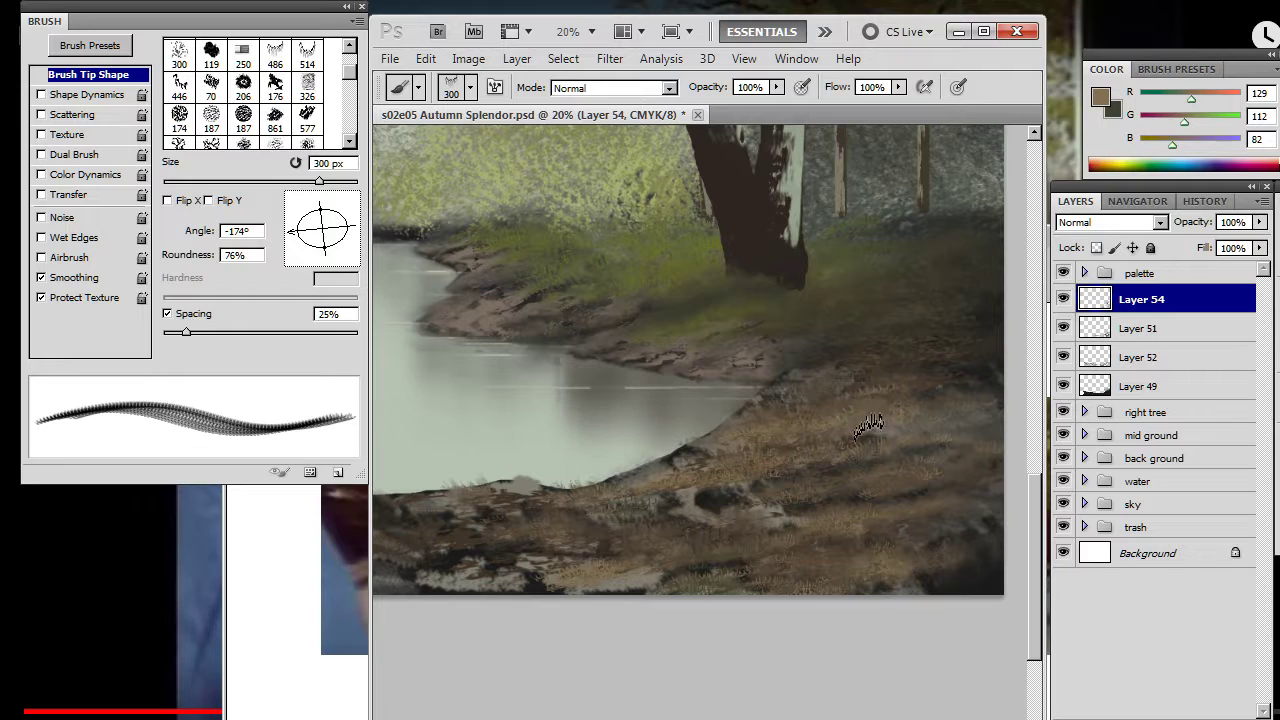
{"action": "key", "text": "r"}
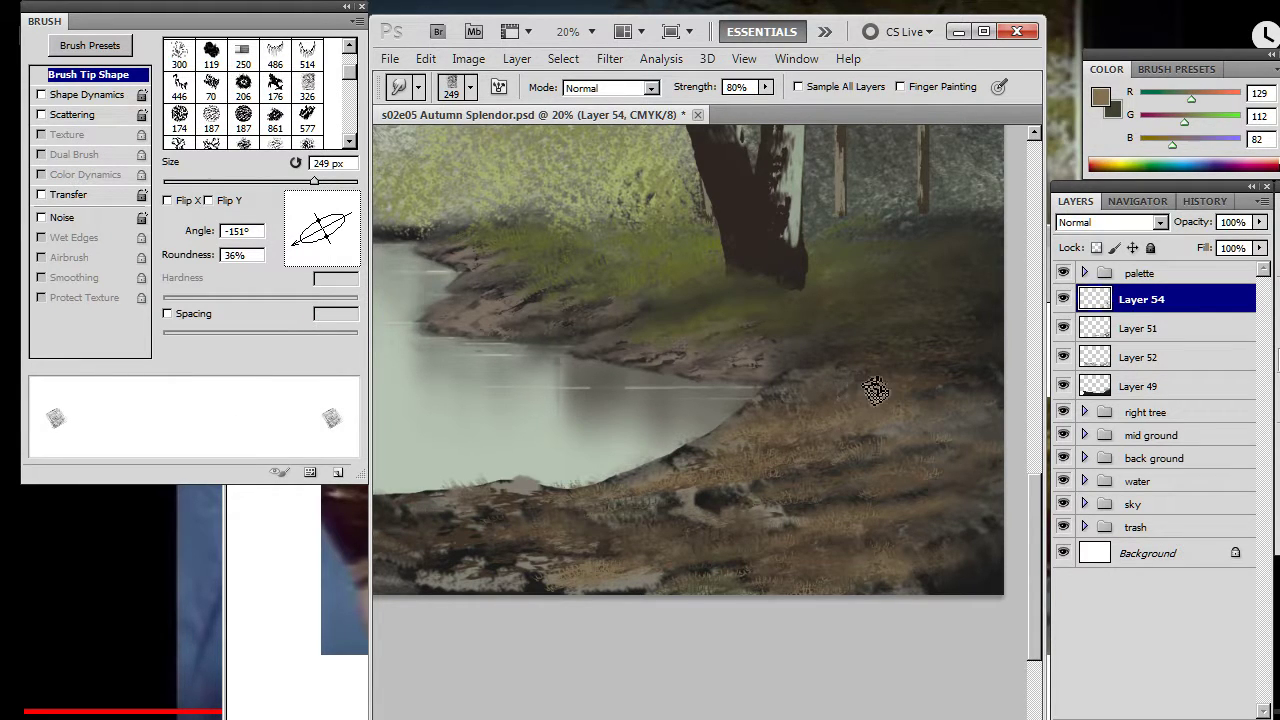
- Switch to dark olive (RGB 63, 65, 49) and smudge 300 px grass into the upper right bank below the tree
{"action": "key", "text": "x"}
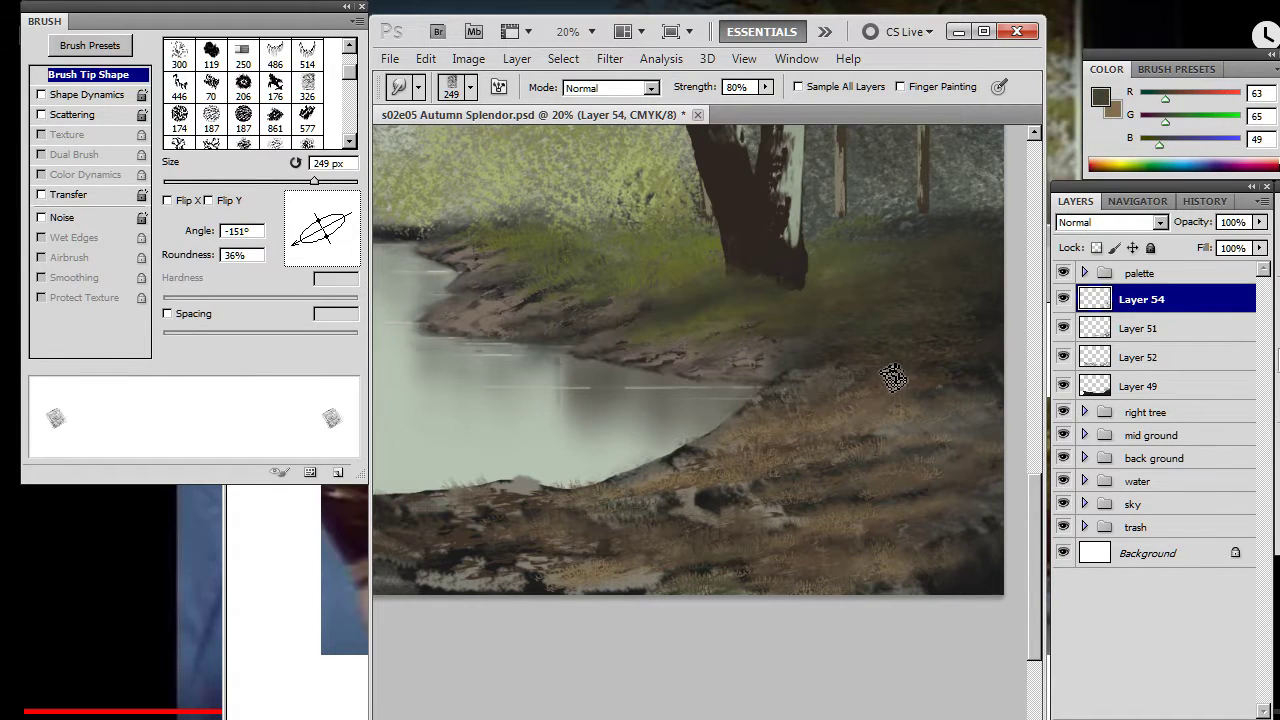
{"action": "key", "text": "b"}
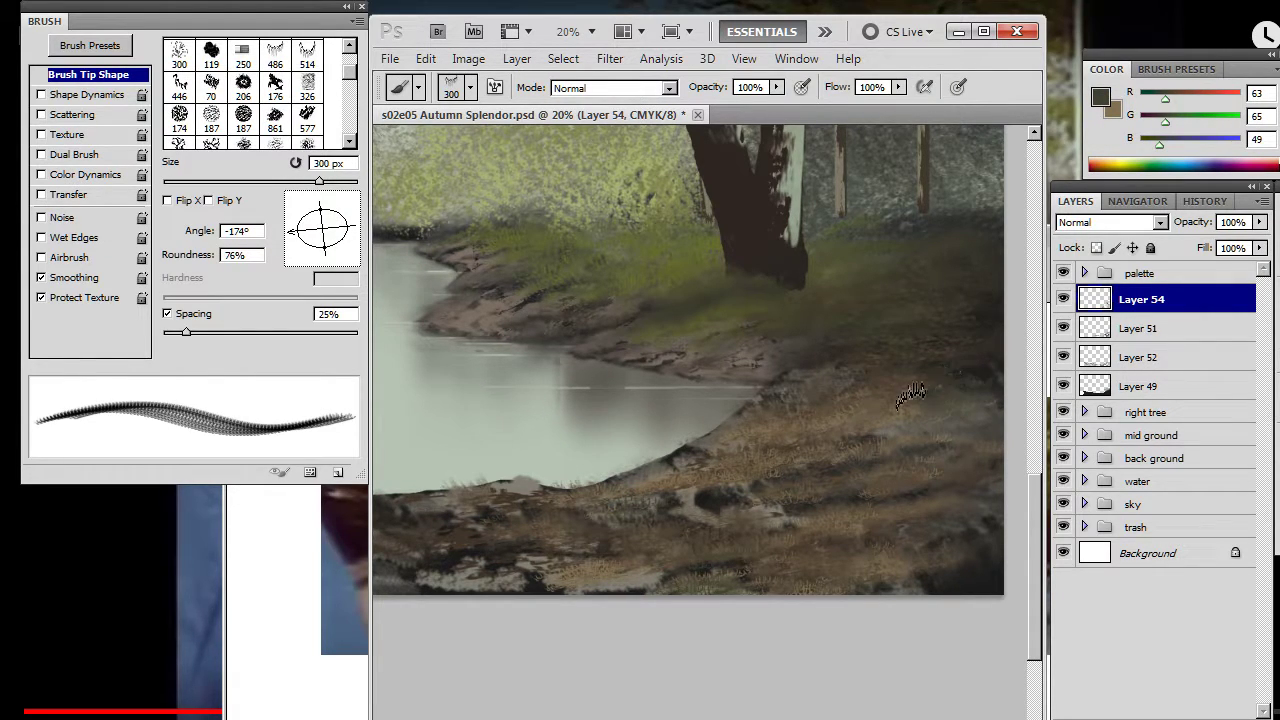
{"action": "key", "text": "r"}
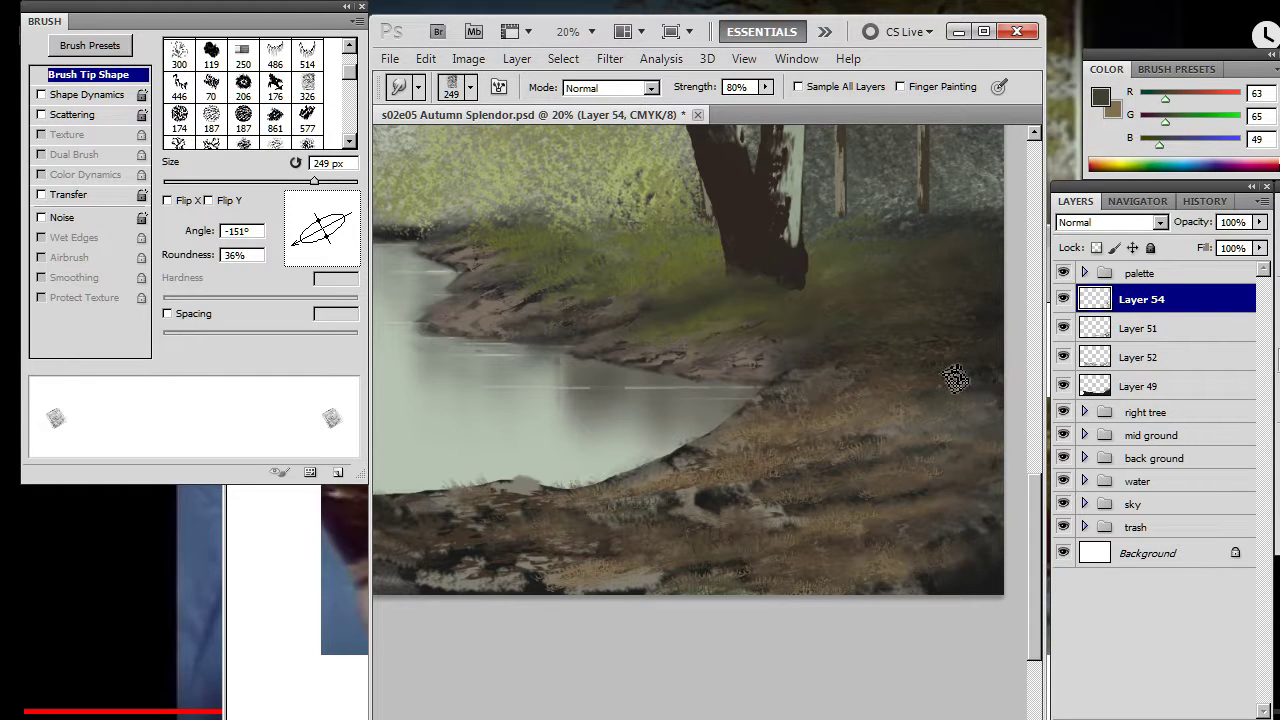
{"action": "key", "text": "b"}
{"action": "key", "text": "r"}
{"action": "key", "text": "b"}
{"action": "key", "text": "r"}
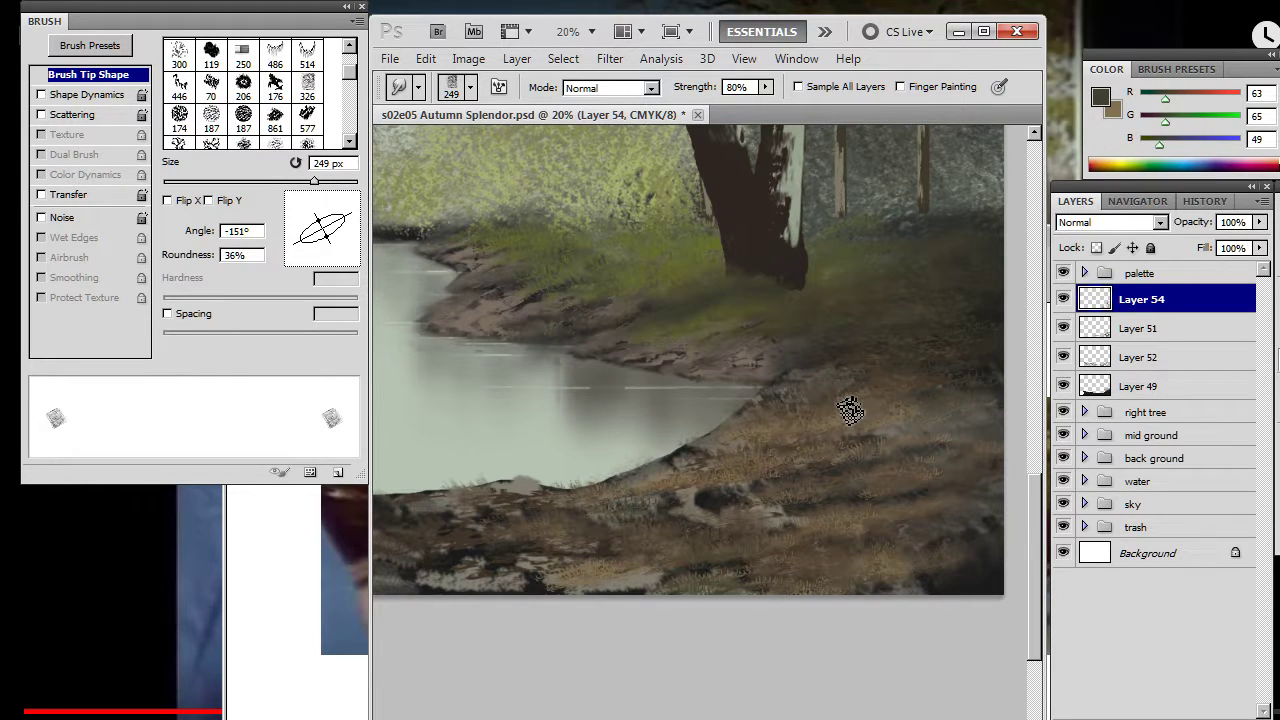
- Sample grey-brown (RGB 79, 70, 59) from the right bank for the 300 px grass brush
{"action": "key", "text": "z"}
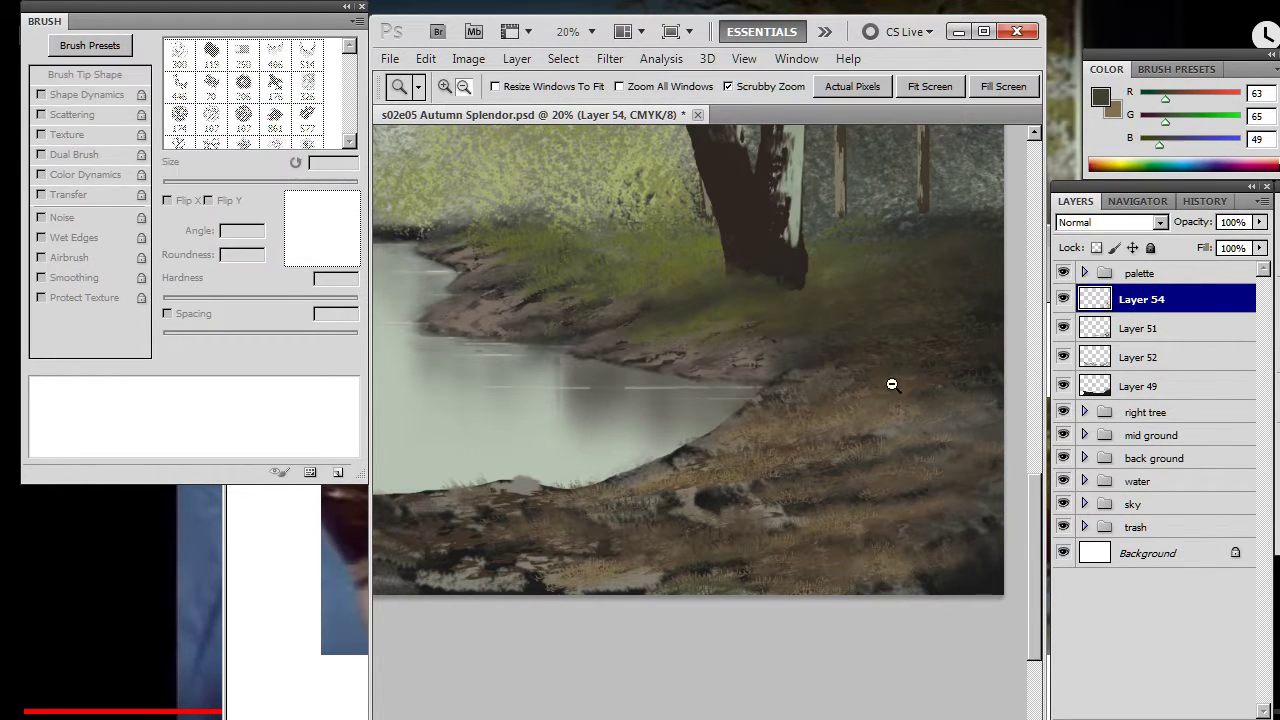
{"action": "left_click_drag", "start_coordinate": [871, 444], "coordinate": [742, 433]}
{"action": "mouse_move", "coordinate": [884, 421]}
{"action": "left_mouse_down"}
{"action": "mouse_move", "coordinate": [923, 434]}
{"action": "mouse_move", "coordinate": [857, 400]}
{"action": "mouse_move", "coordinate": [823, 406]}
{"action": "left_mouse_up"}
{"action": "key", "text": "b"}
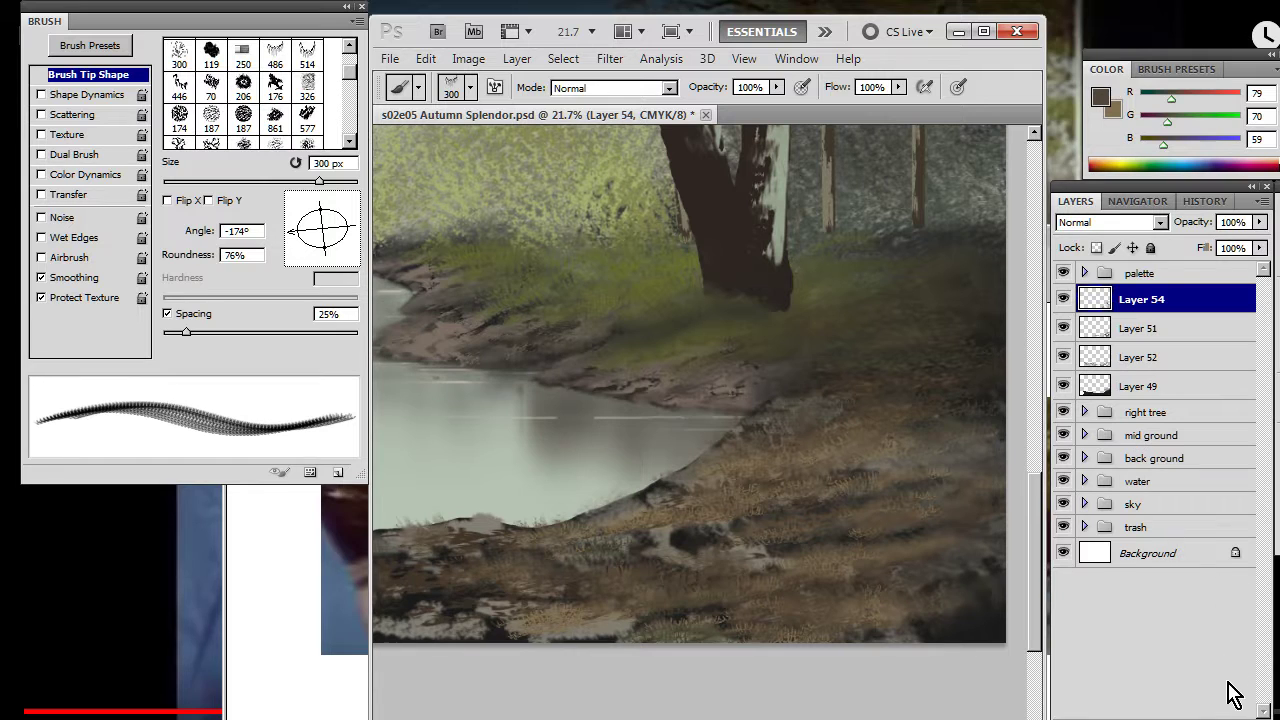
- Compare the whole painting with Layer 54 hidden and shown, temporarily outlining the pond and right bank with a lasso selection
{"action": "key", "text": "z"}
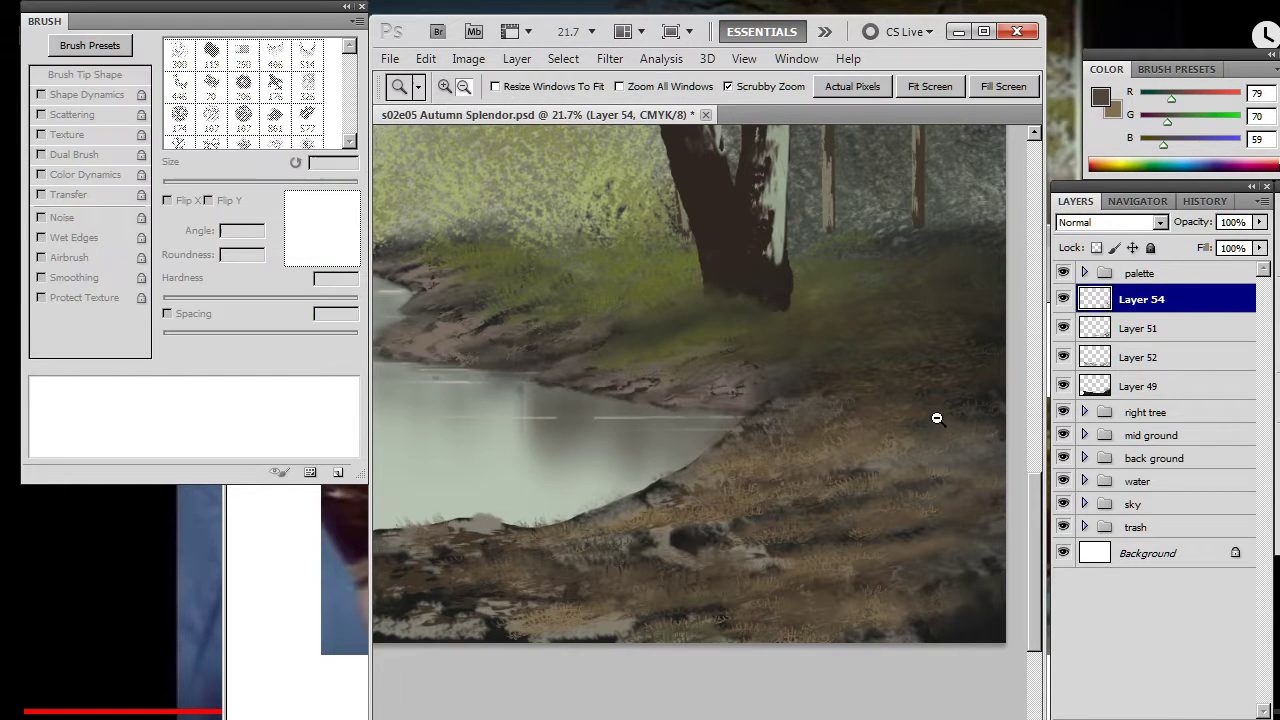
{"action": "left_click", "coordinate": [823, 391], "text": "alt"}
{"action": "left_click_drag", "start_coordinate": [724, 393], "coordinate": [811, 363]}
{"action": "left_click", "coordinate": [1064, 299]}
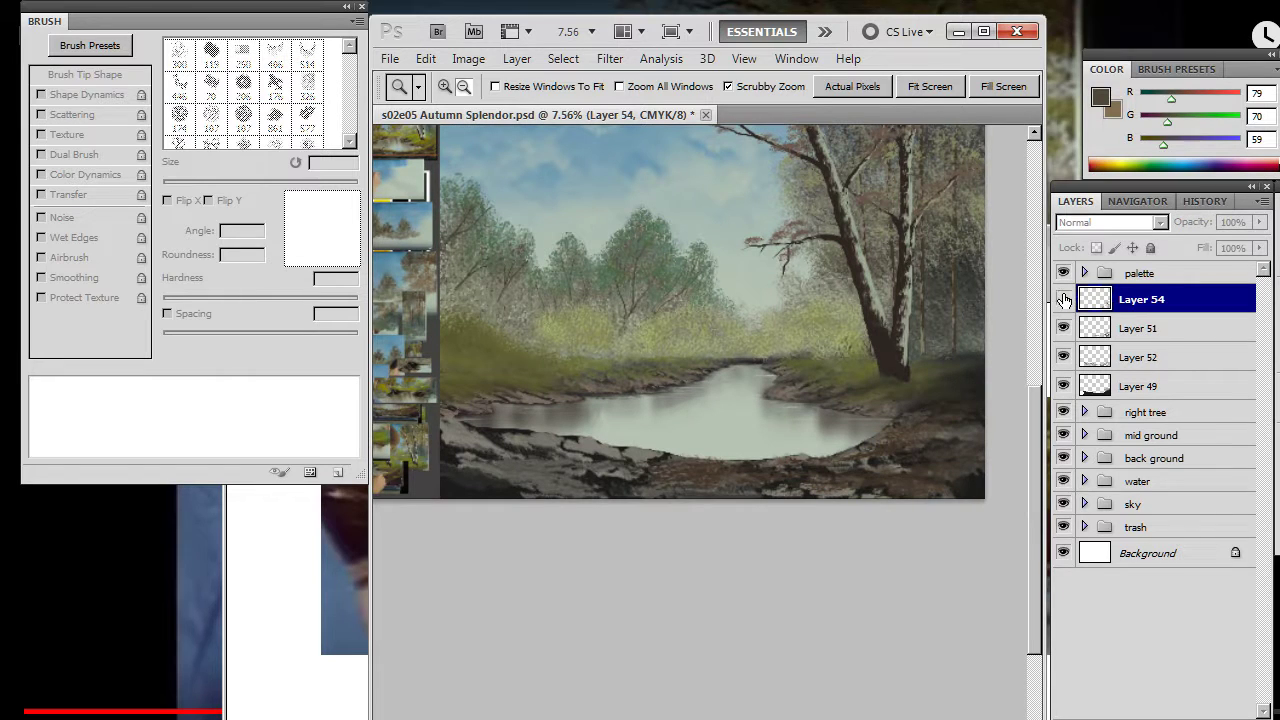
{"action": "left_click", "coordinate": [1065, 300]}
{"action": "key", "text": "l"}
{"action": "mouse_move", "coordinate": [872, 305]}
{"action": "left_mouse_down"}
{"action": "mouse_move", "coordinate": [762, 305]}
{"action": "mouse_move", "coordinate": [828, 650]}
{"action": "mouse_move", "coordinate": [1003, 288]}
{"action": "left_mouse_up"}
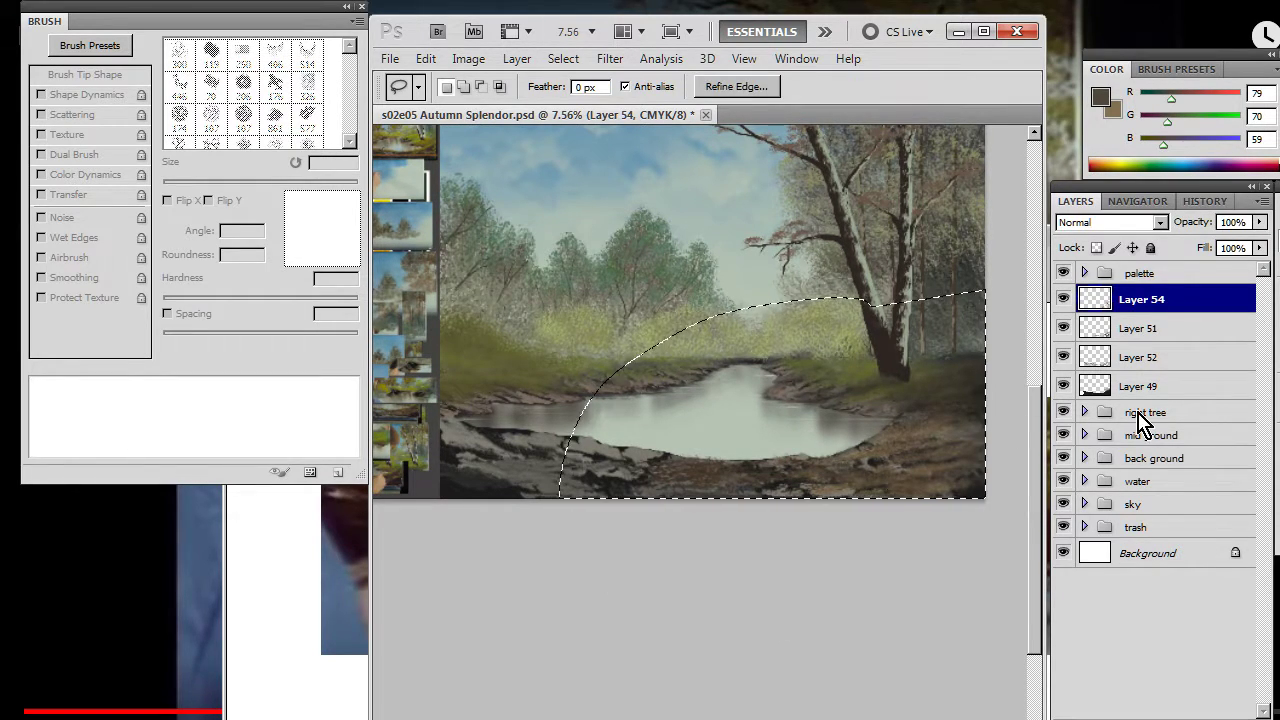
{"action": "left_click", "coordinate": [1064, 299]}
{"action": "left_click", "coordinate": [1064, 299]}
{"action": "left_click", "coordinate": [844, 605]}
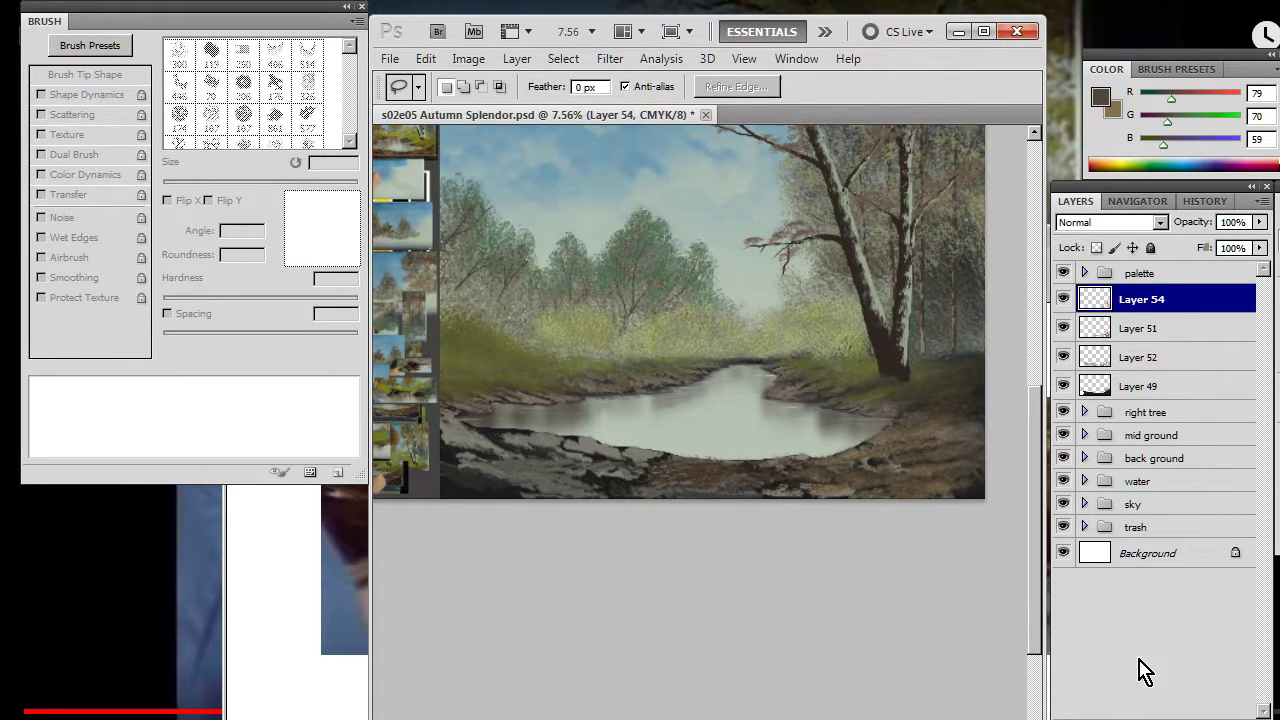
- Add a new layer above Layer 54, reduce the grass brush to 250 px and sample ochre (RGB 127, 110, 81)
{"action": "left_click", "coordinate": [1216, 719]}
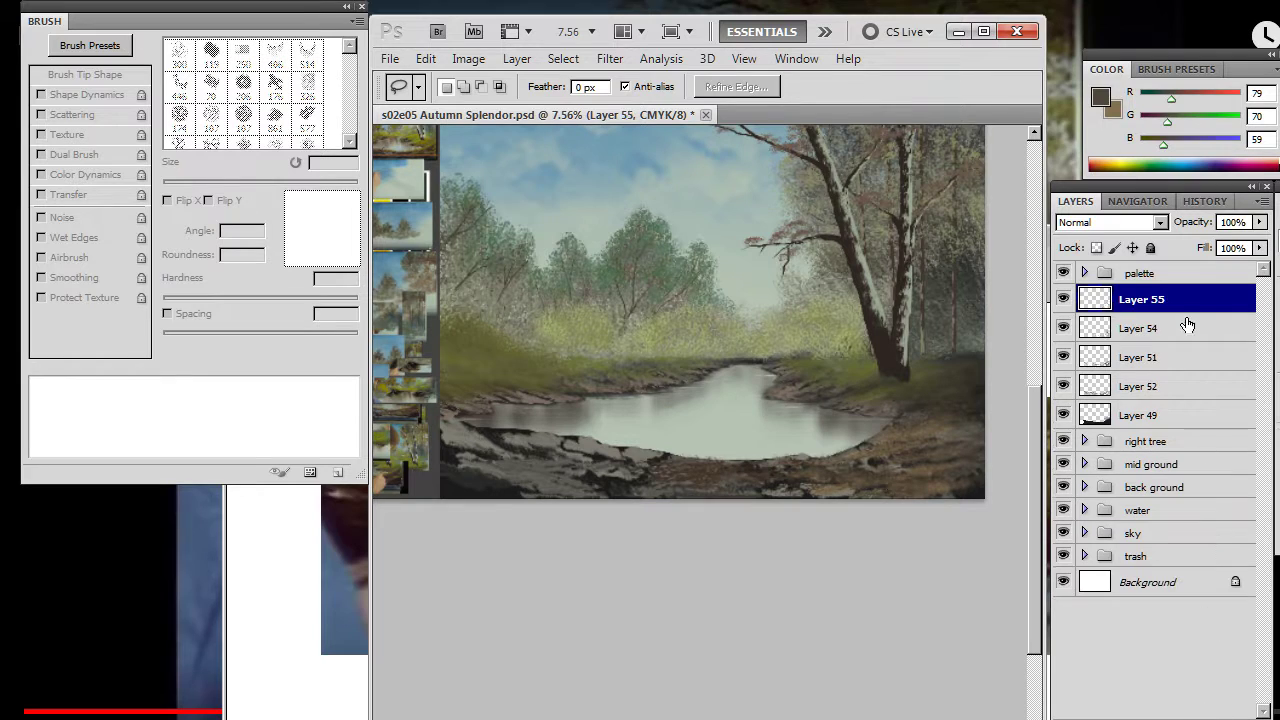
{"action": "left_click_drag", "start_coordinate": [943, 415], "coordinate": [773, 453]}
{"action": "left_click_drag", "start_coordinate": [773, 456], "coordinate": [892, 432]}
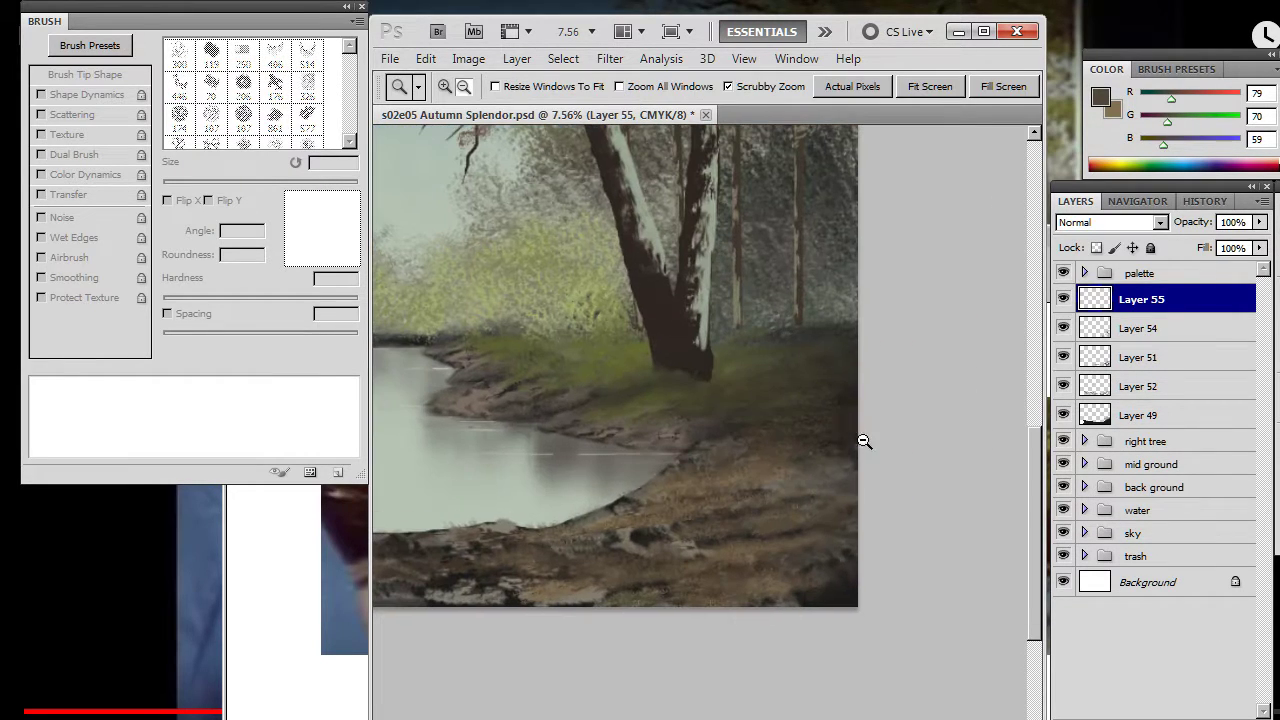
{"action": "key", "text": "b"}
{"action": "key", "text": "bracketleft"}
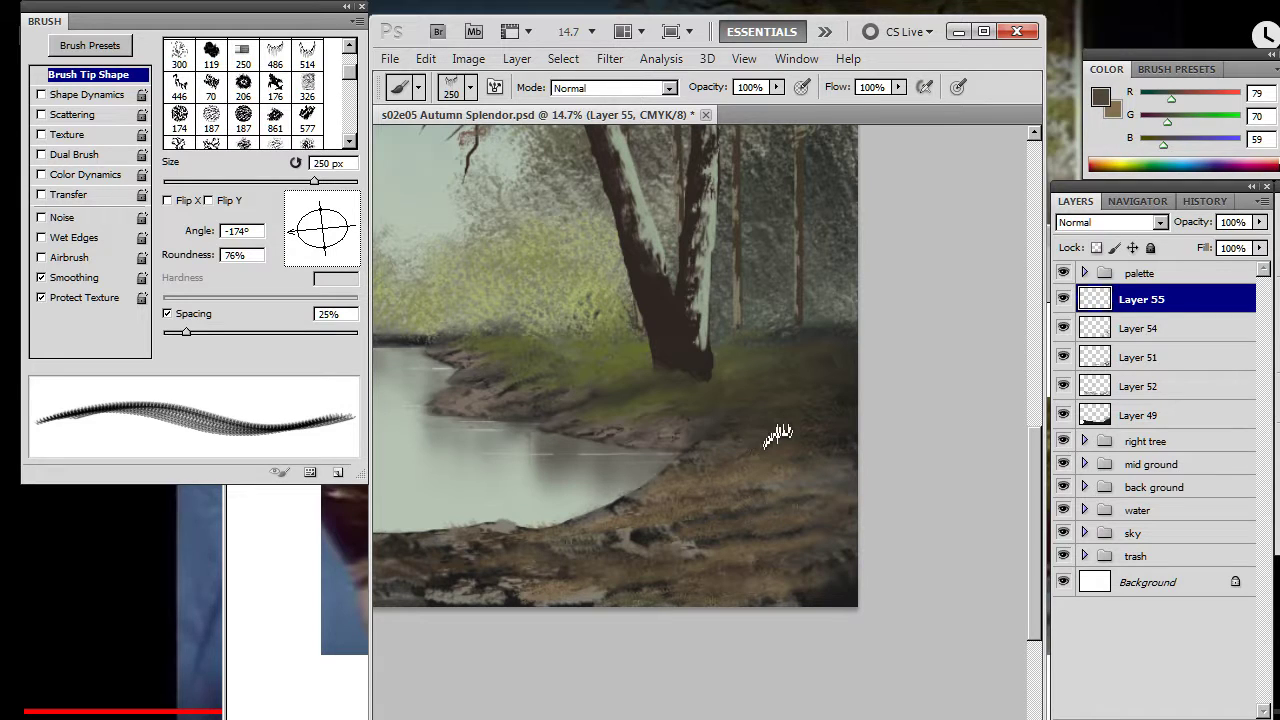
{"action": "mouse_move", "coordinate": [690, 458]}
{"action": "left_mouse_down", "text": "alt"}
{"action": "mouse_move", "coordinate": [671, 490]}
{"action": "mouse_move", "coordinate": [686, 502]}
{"action": "left_mouse_up", "text": "alt"}
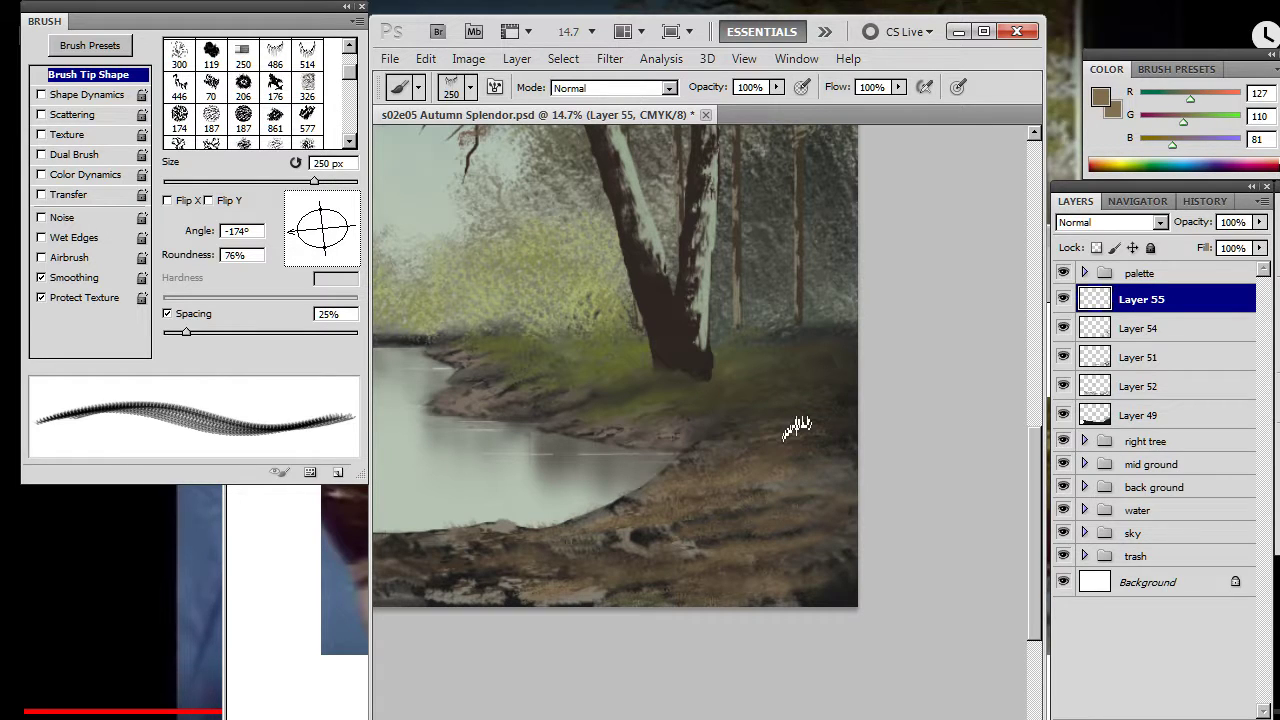
- Paint rows of 250 px ochre grass across the right bank's slope and smudge each with the 249 px tip
{"action": "key", "text": "r"}
{"action": "left_click_drag", "start_coordinate": [833, 417], "coordinate": [823, 428]}
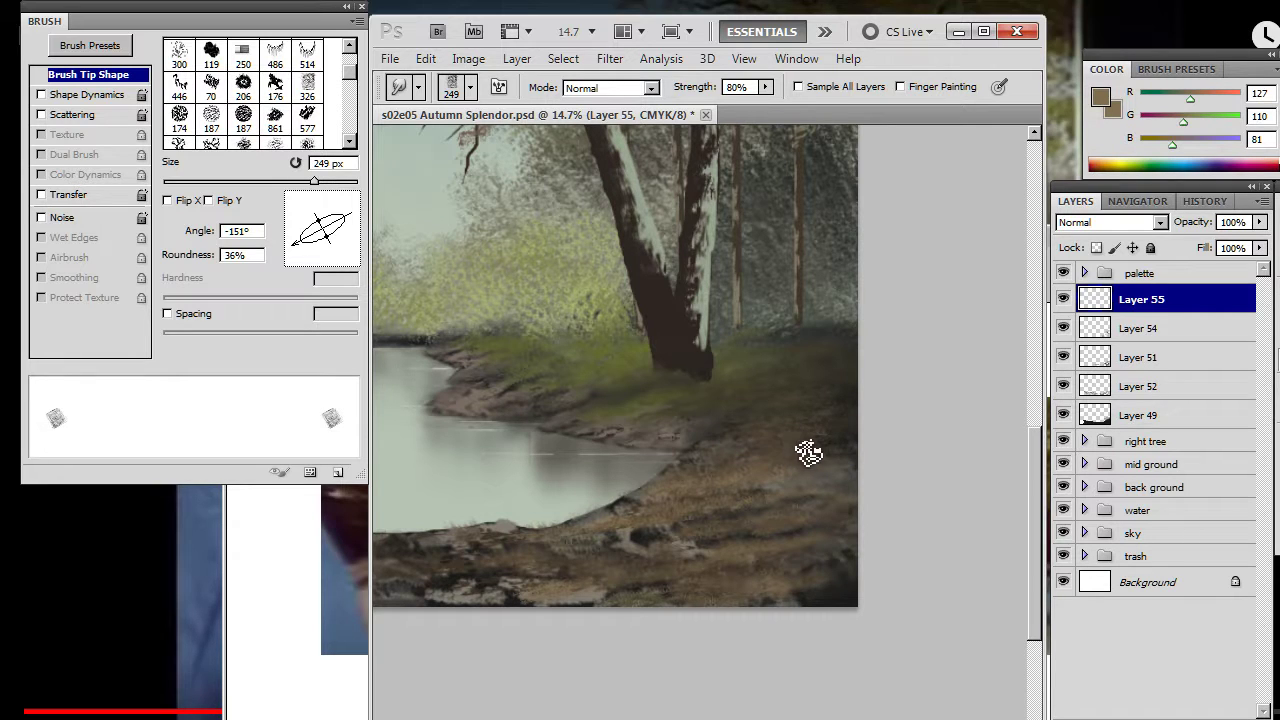
{"action": "key", "text": "b"}
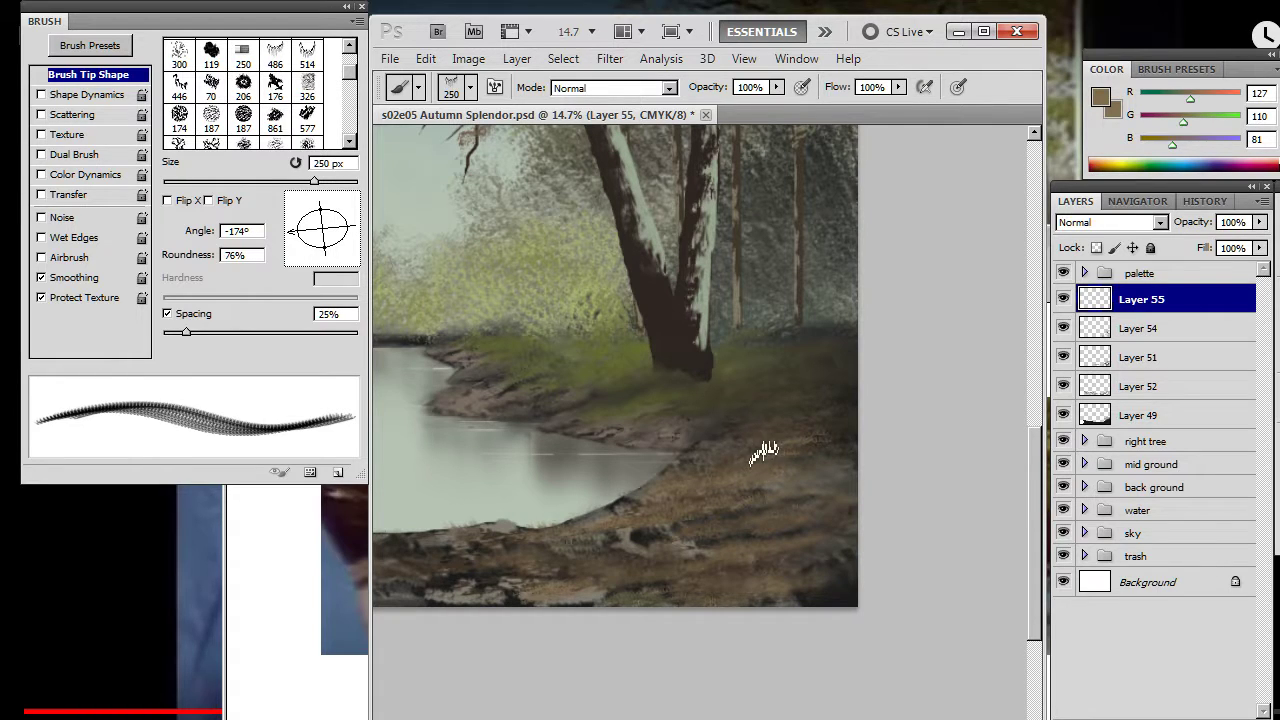
{"action": "key", "text": "r"}
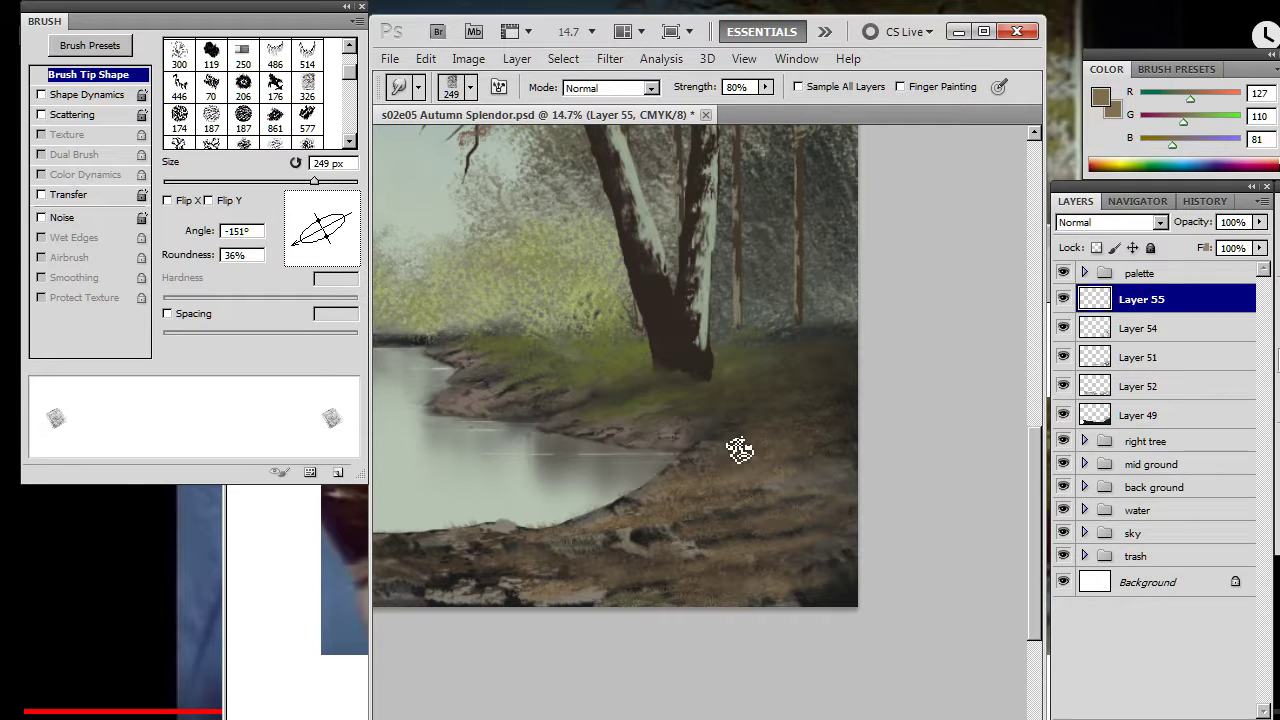
{"action": "key", "text": "b"}
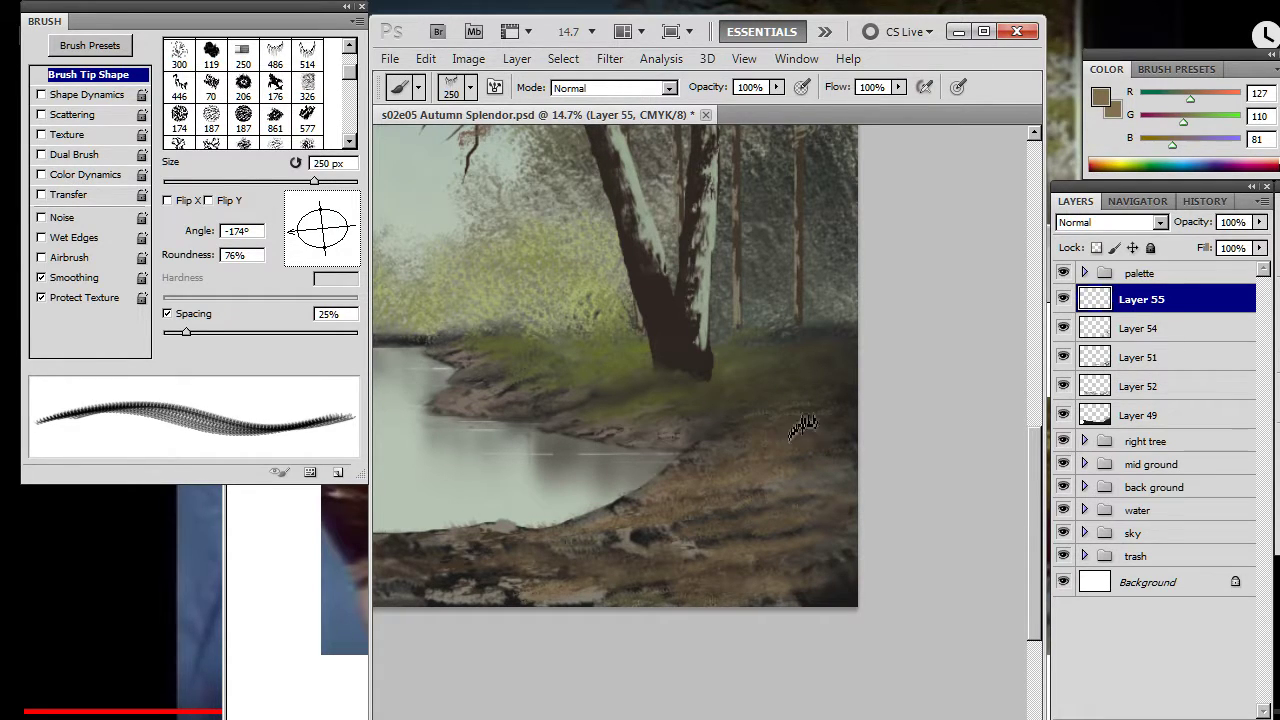
{"action": "key", "text": "r"}
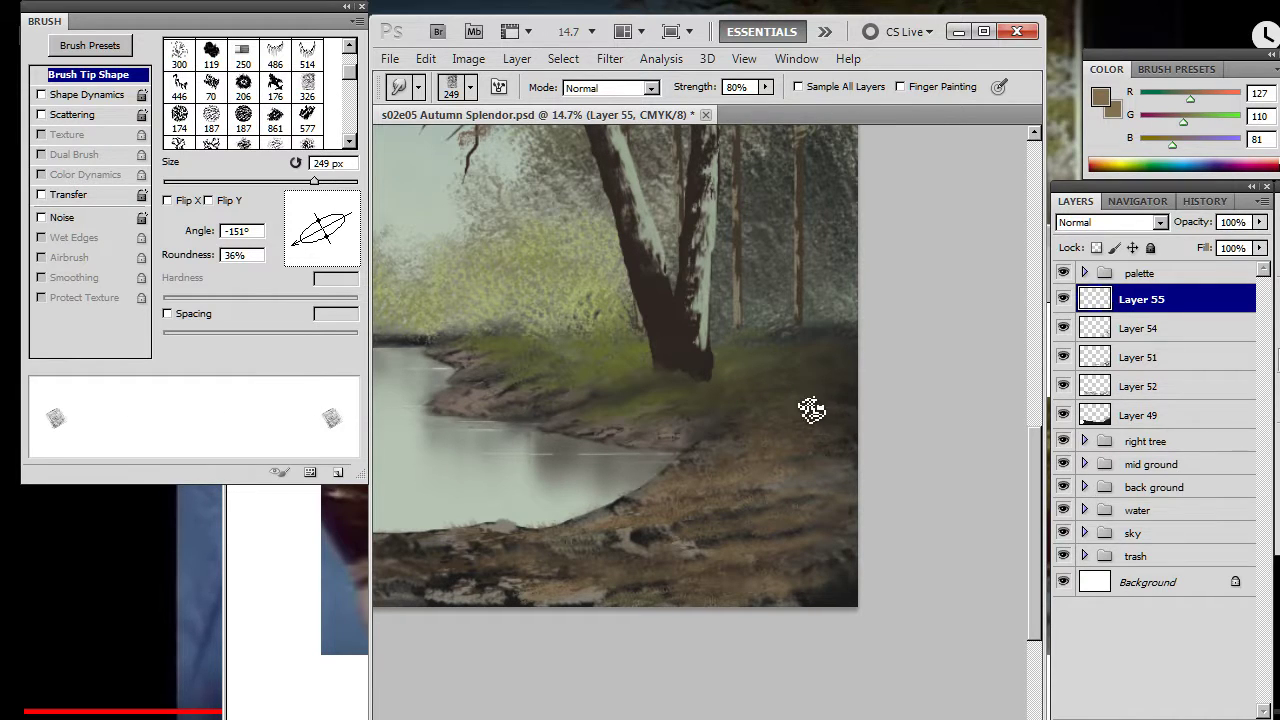
{"action": "key", "text": "b"}
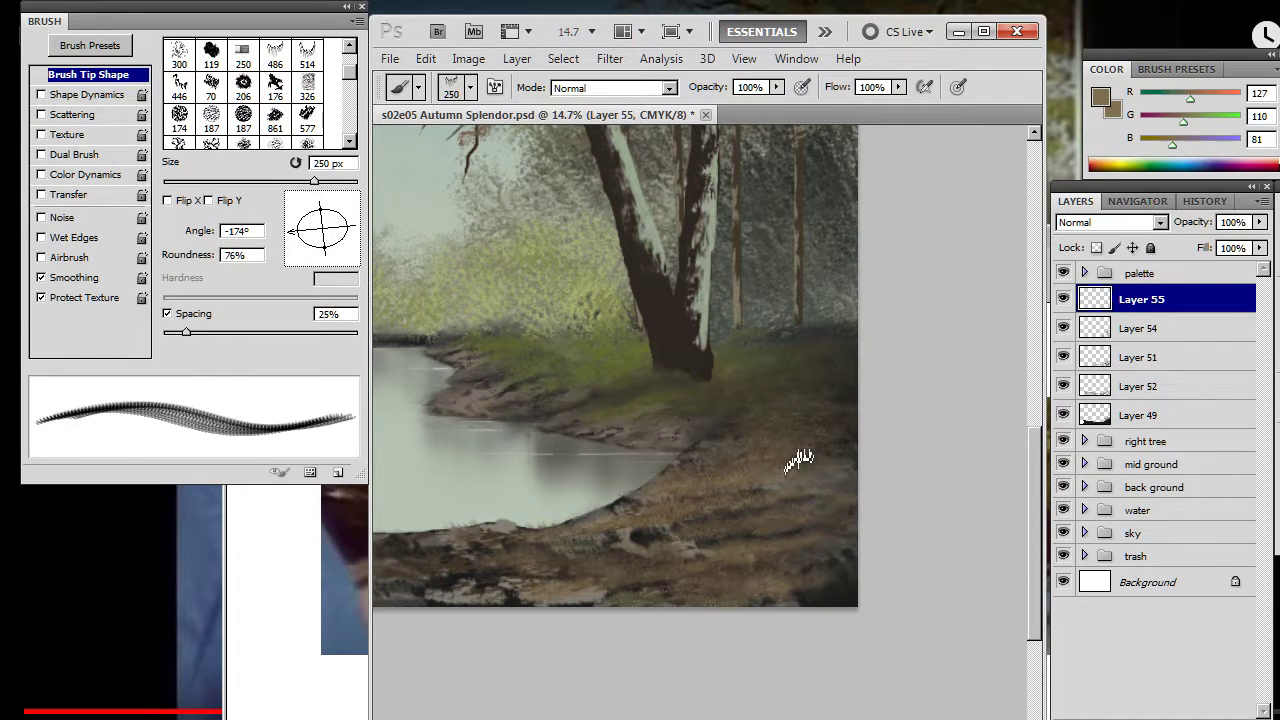
{"action": "key", "text": "r"}
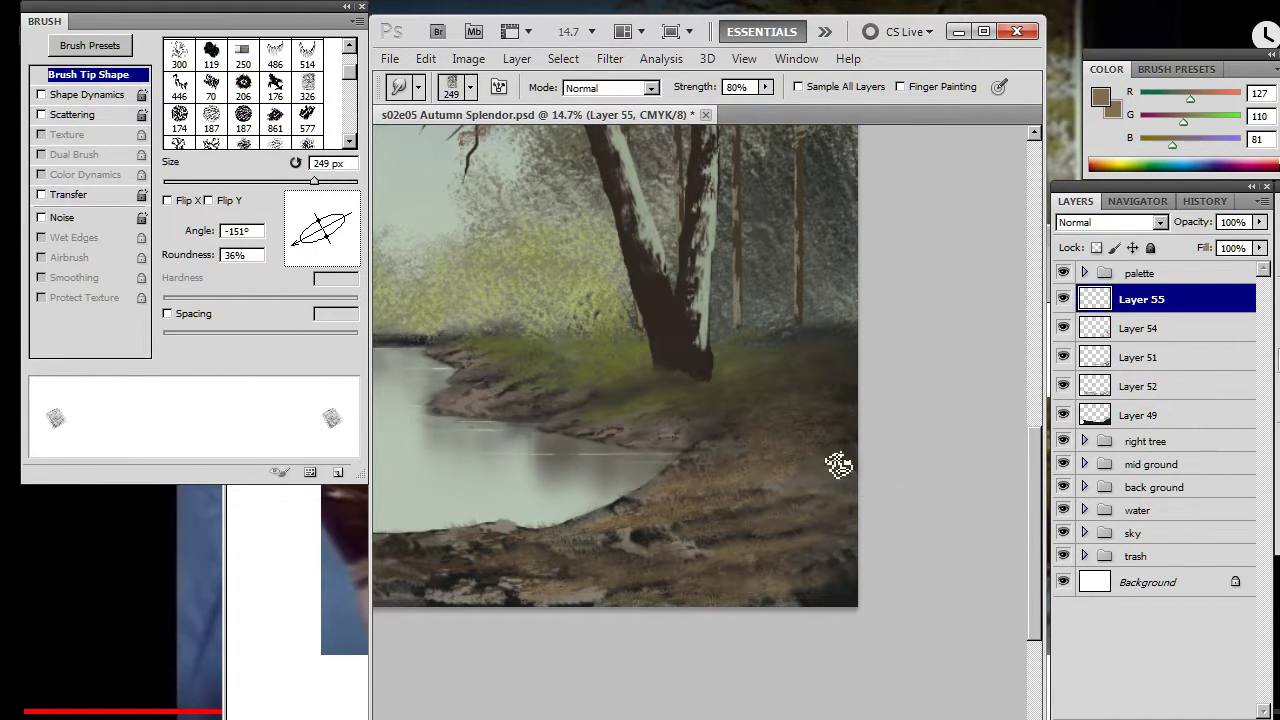
- Blend 250 px ochre grass along the bank's ridge from the pond's right corner to the canvas edge
{"action": "key", "text": "z"}
{"action": "mouse_move", "coordinate": [758, 520]}
{"action": "left_mouse_down"}
{"action": "mouse_move", "coordinate": [731, 486]}
{"action": "mouse_move", "coordinate": [714, 526]}
{"action": "left_mouse_up"}
{"action": "left_click_drag", "start_coordinate": [756, 474], "coordinate": [734, 429]}
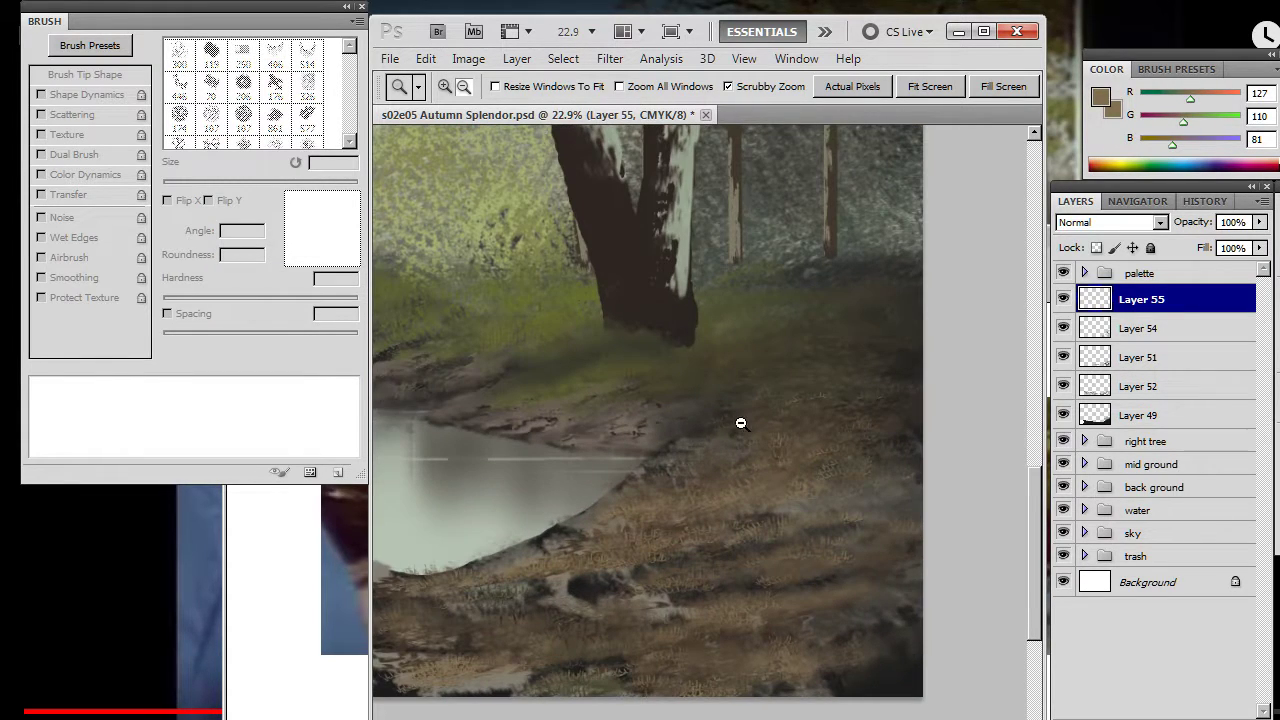
{"action": "key", "text": "b"}
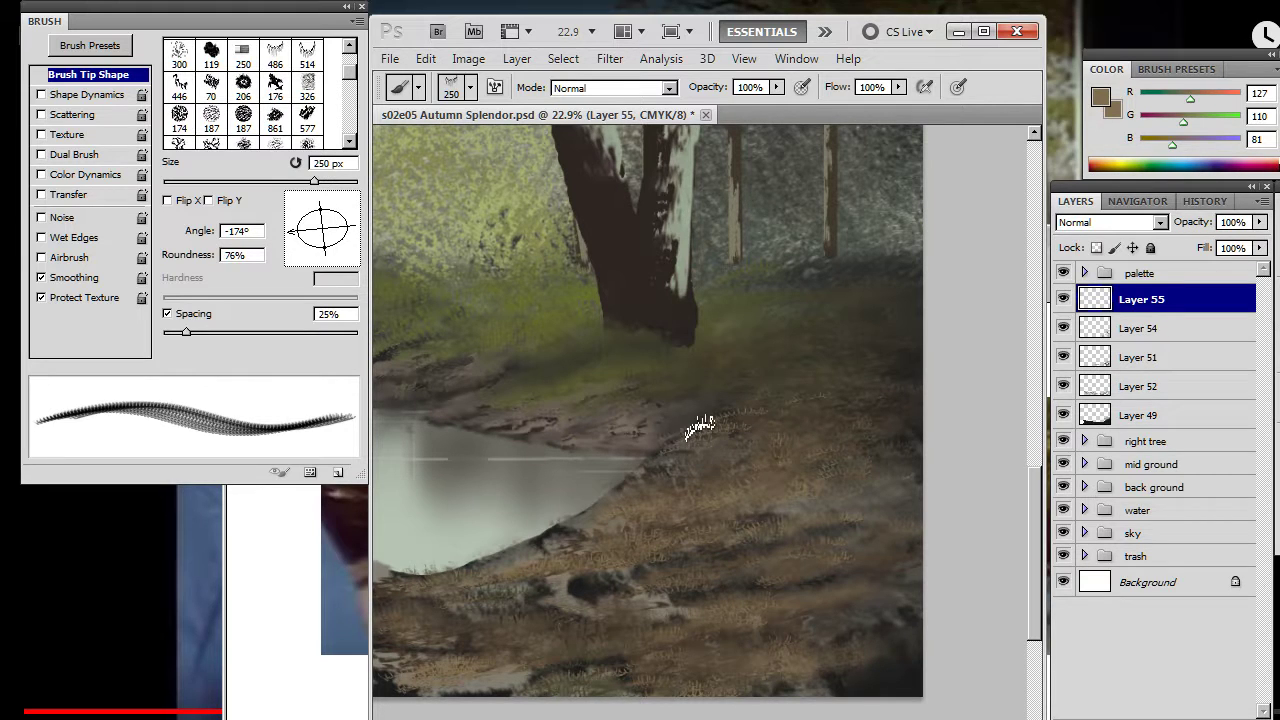
{"action": "key", "text": "r"}
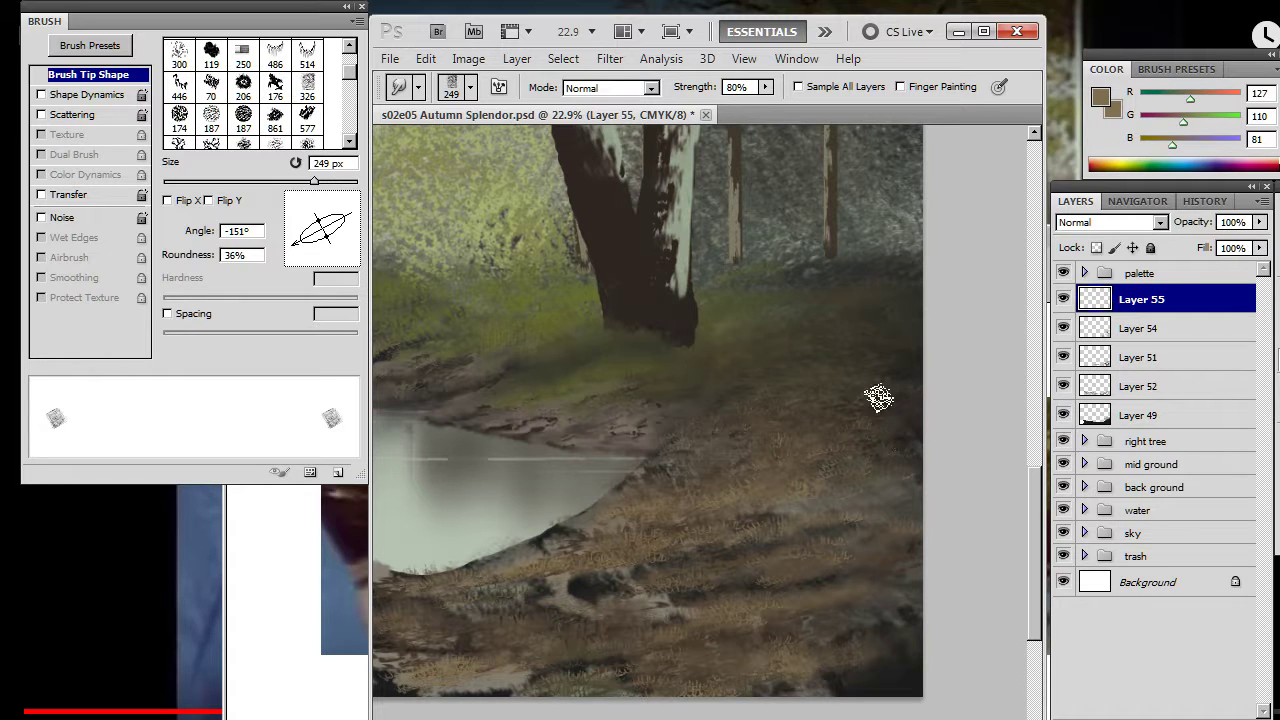
{"action": "key", "text": "b"}
{"action": "key", "text": "r"}
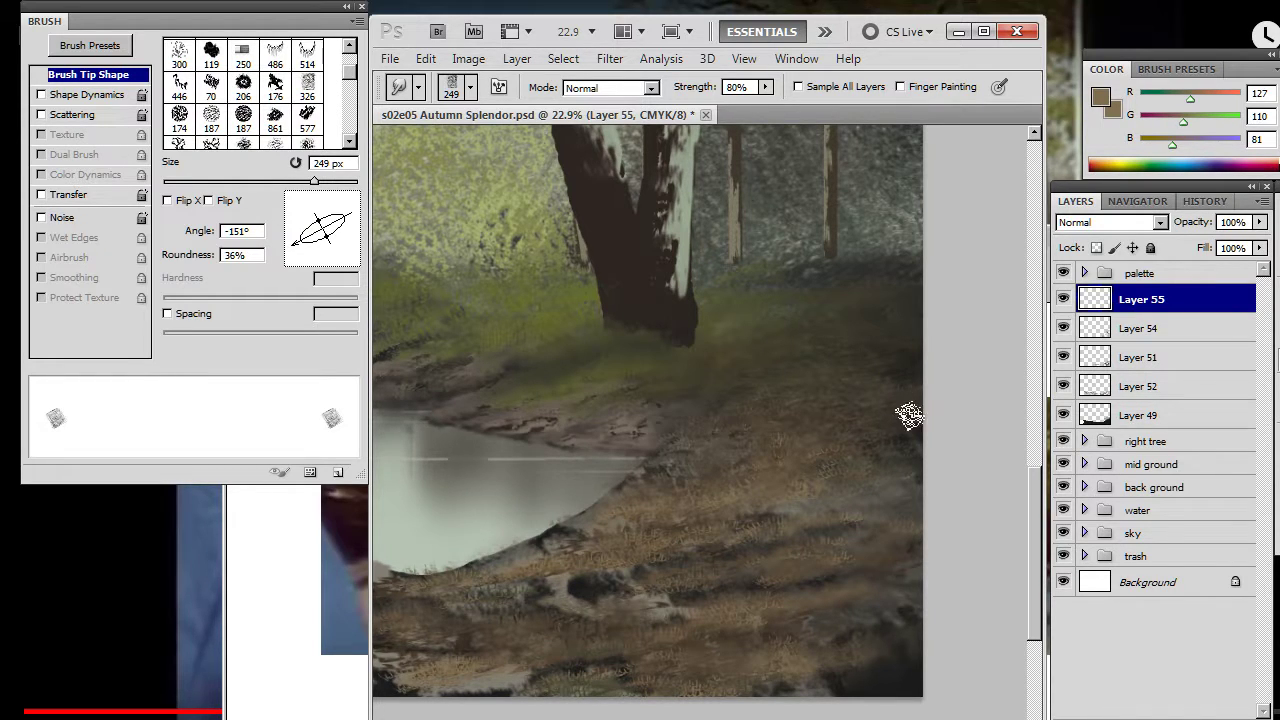
- Paint 250 px ochre grass on the dark ground right of the tree base and smudge it up to the treeline
{"action": "key", "text": "b"}
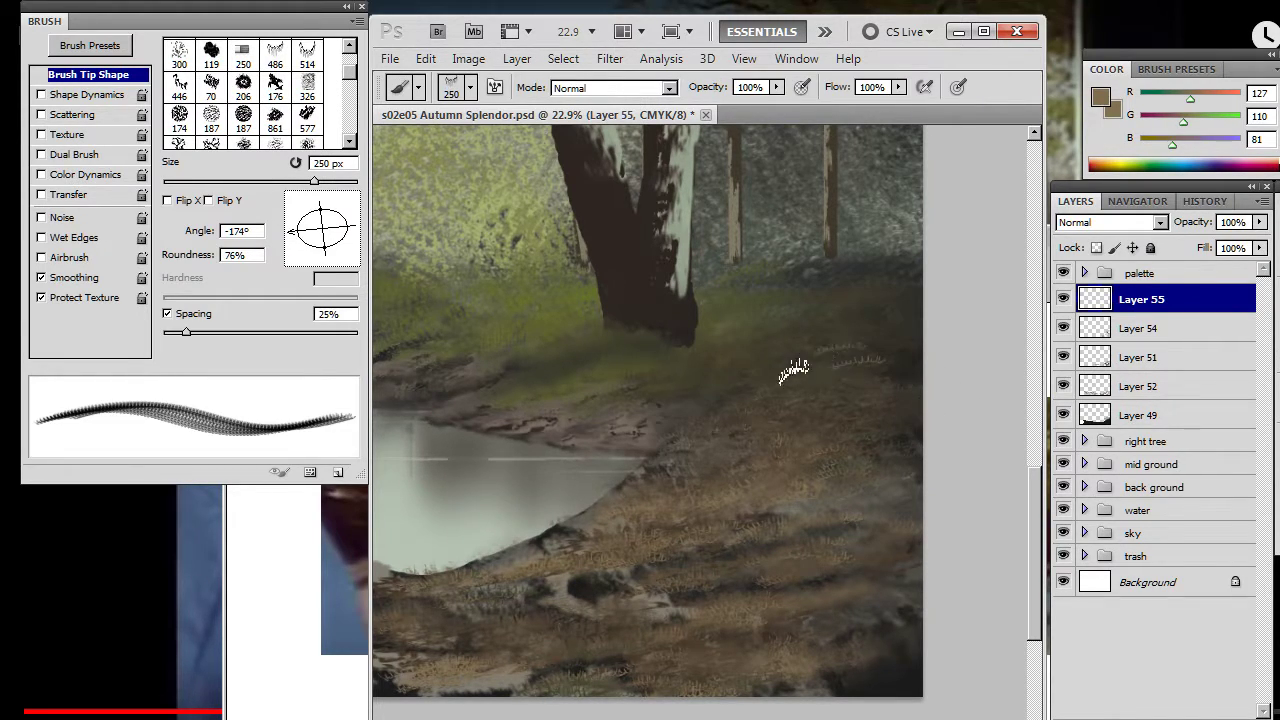
{"action": "key", "text": "r"}
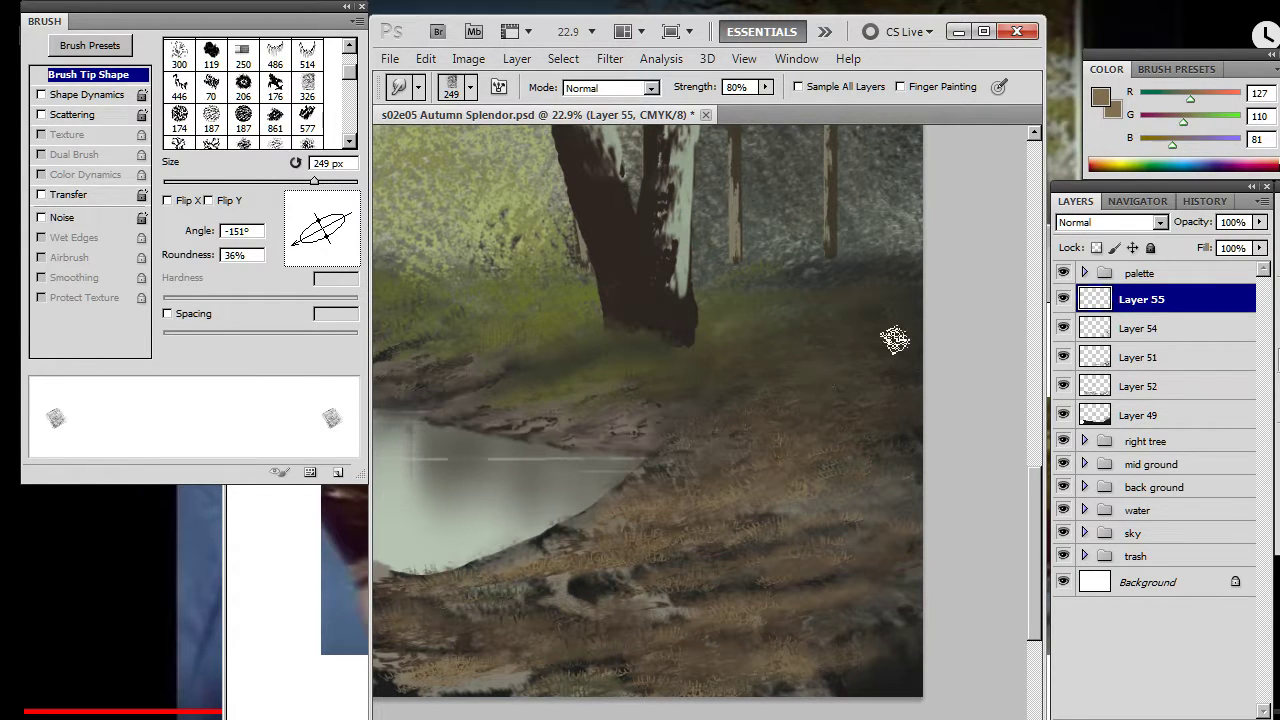
{"action": "key", "text": "b"}
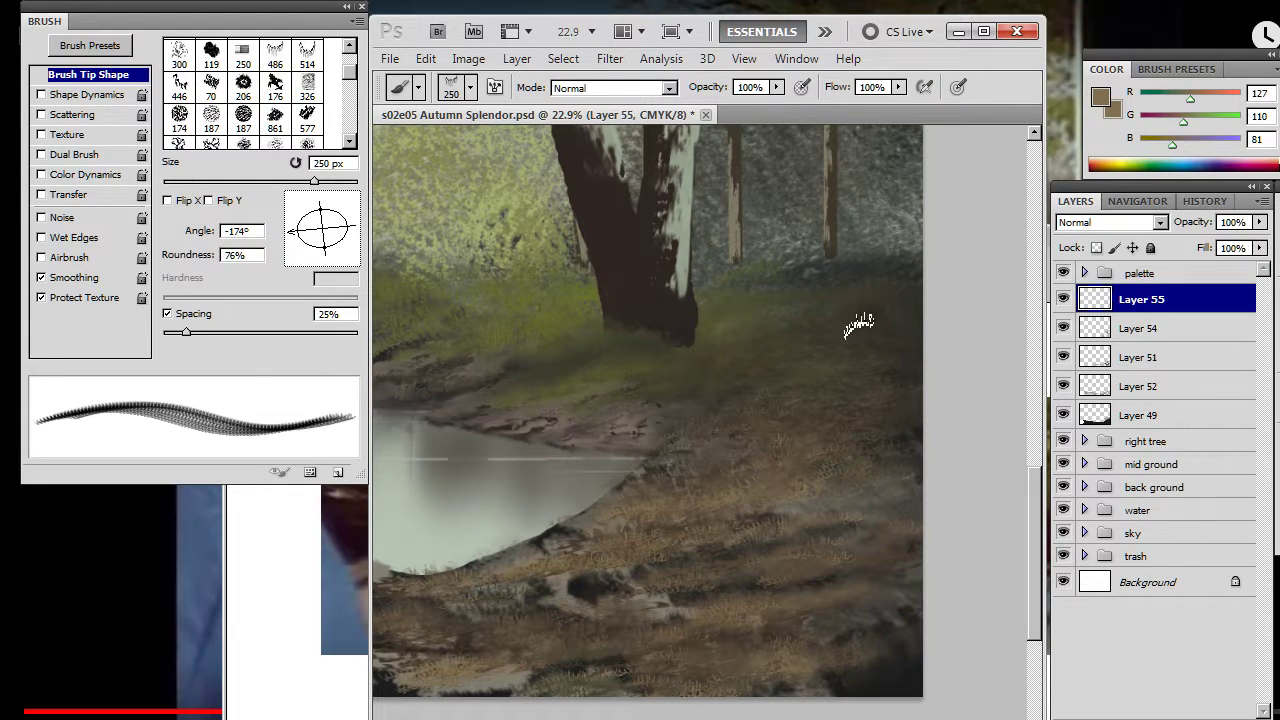
{"action": "key", "text": "r"}
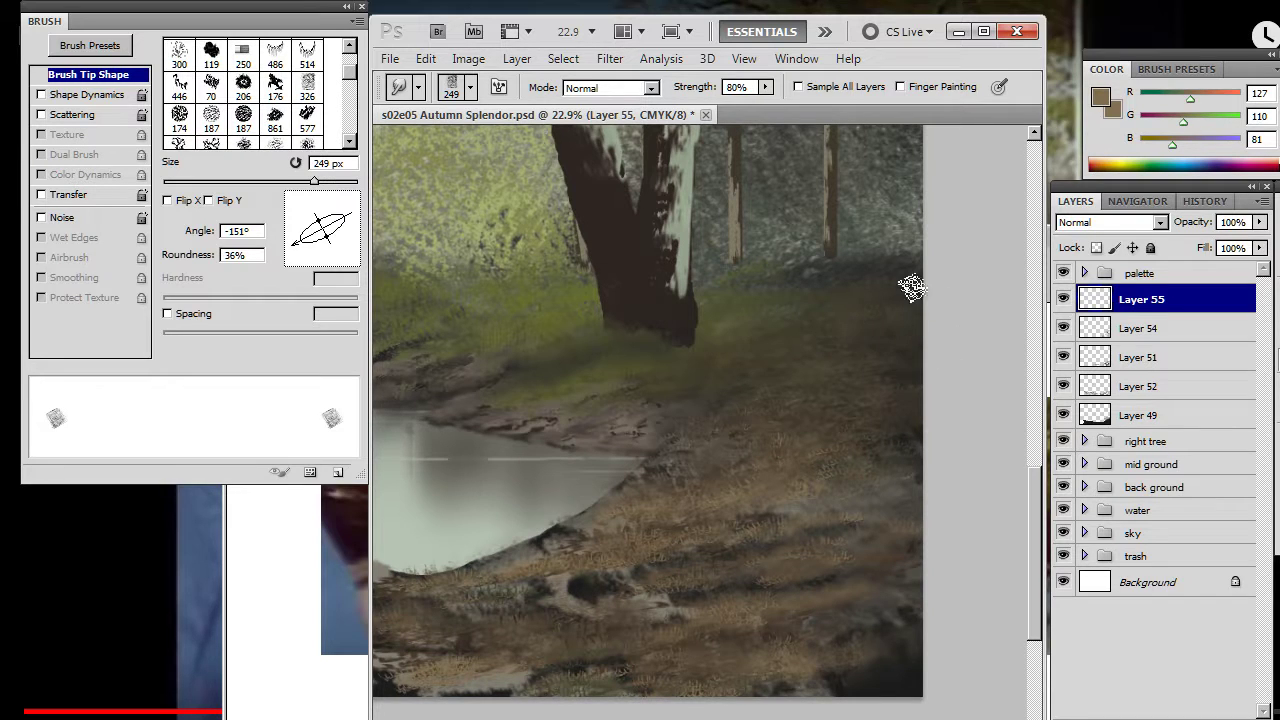
{"action": "key", "text": "b"}
{"action": "key", "text": "r"}
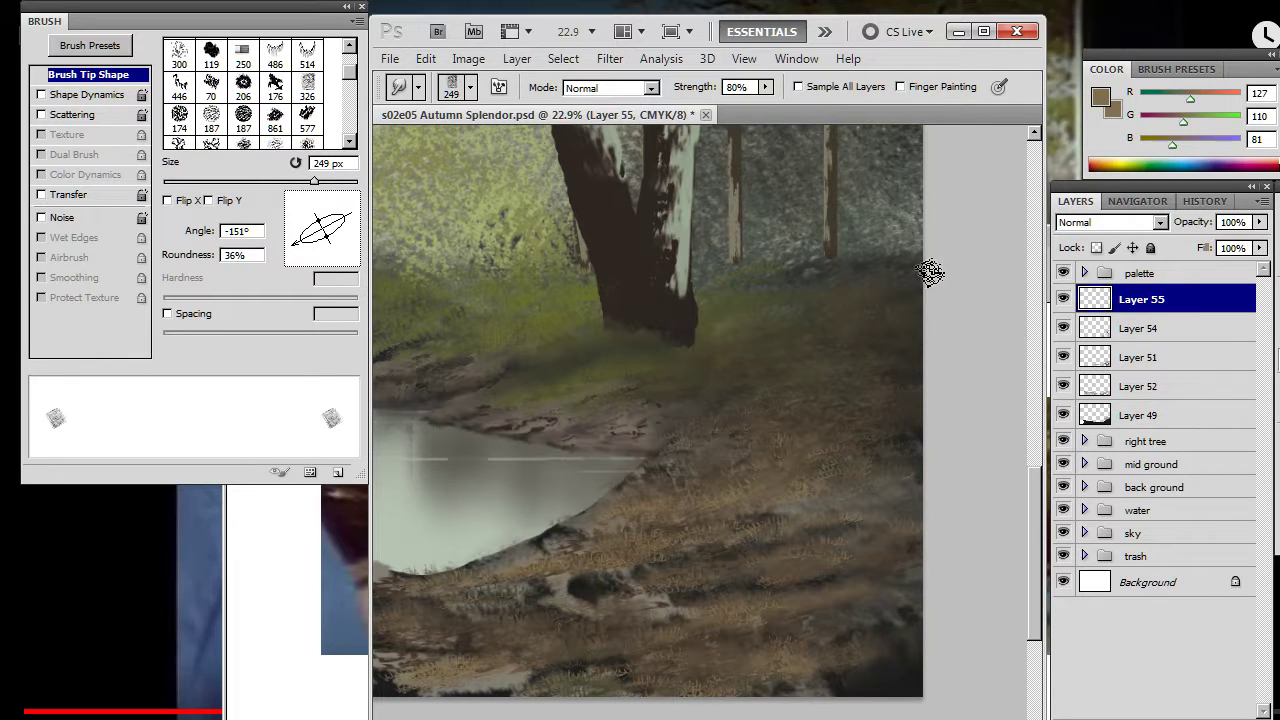
- Thin the new grass on the upper right bank with the 485 px grass-tip eraser and smudge the remains
{"action": "key", "text": "e"}
{"action": "key", "text": "r"}
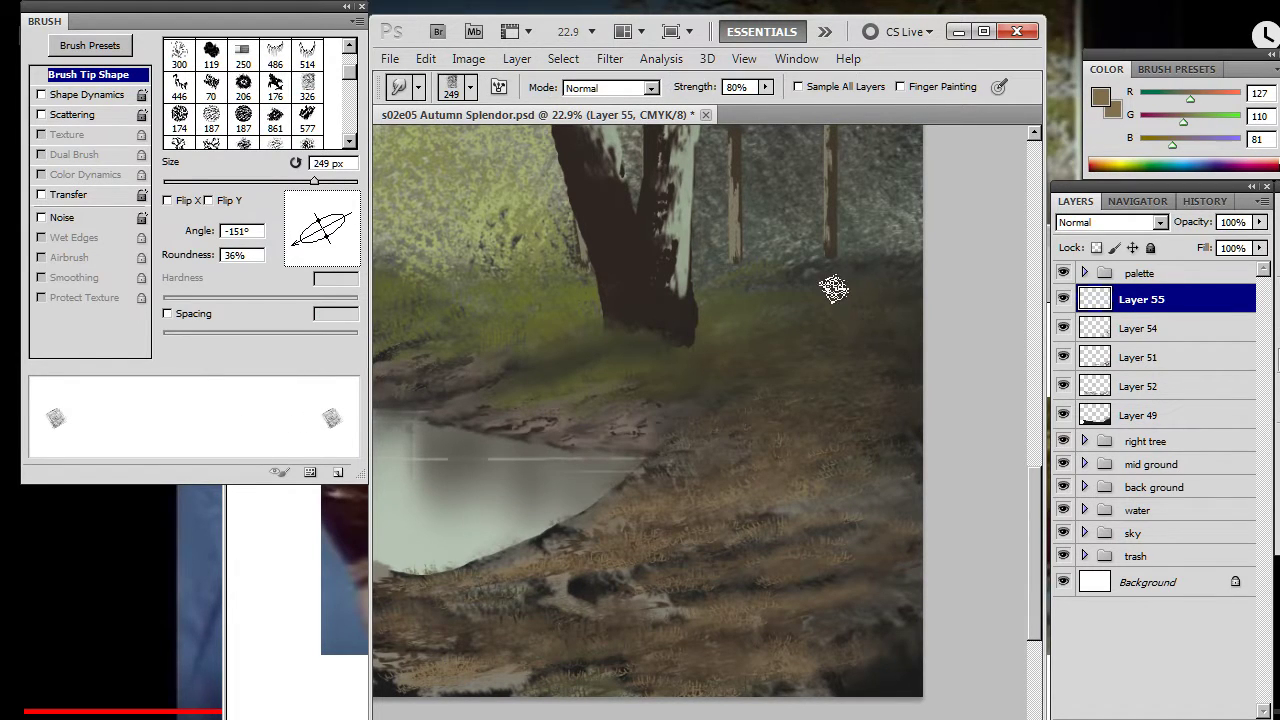
{"action": "key", "text": "e"}
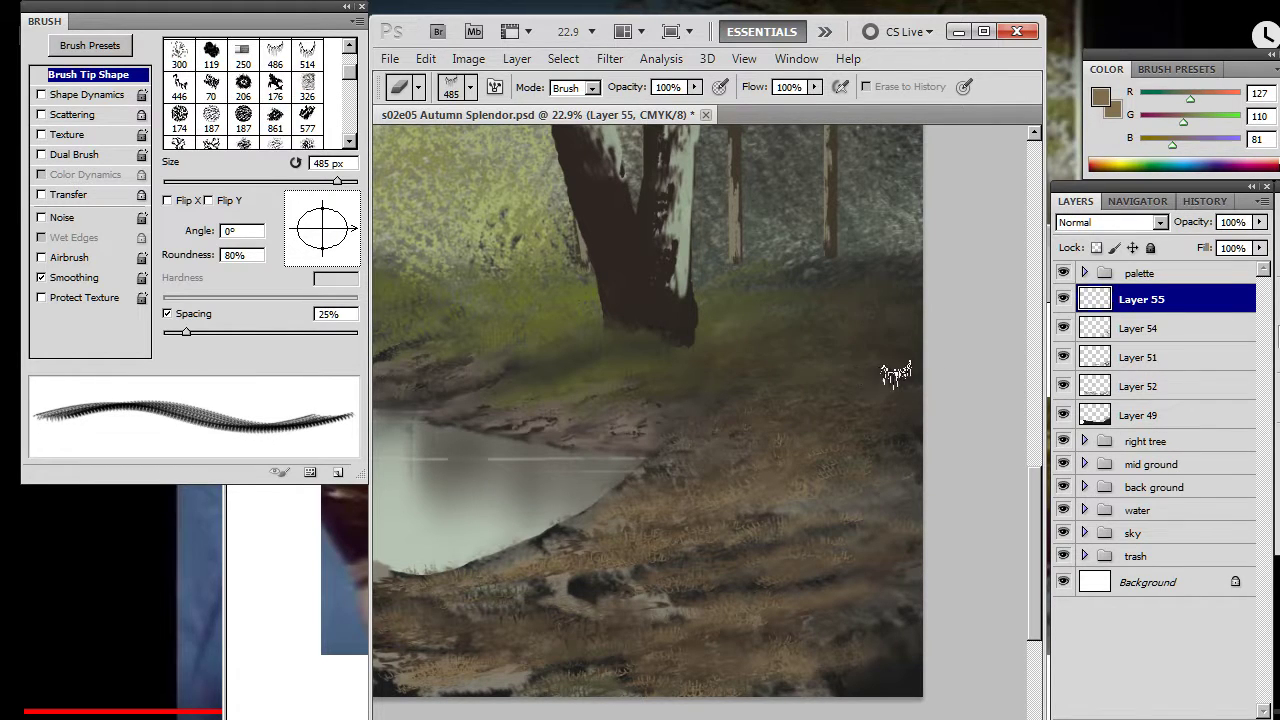
{"action": "key", "text": "r"}
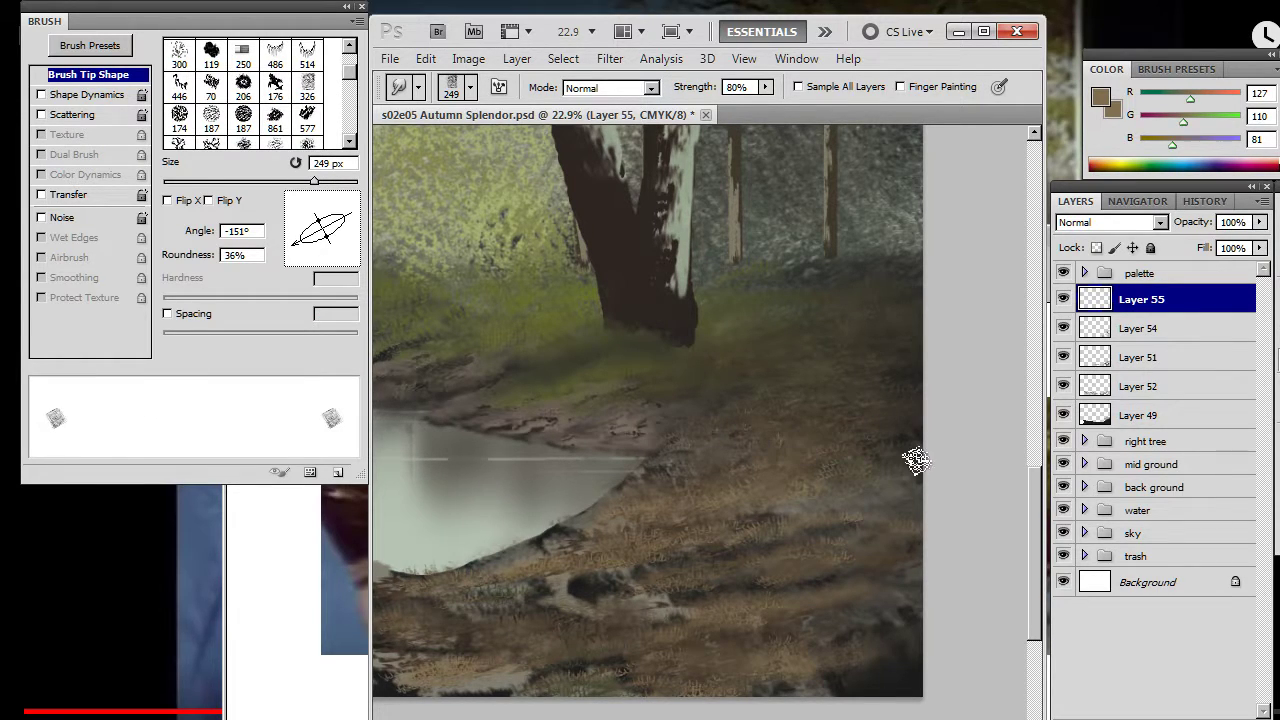
- Smudge the right bank's grass on Layer 54 and Layer 51 with the 249 px tip
{"action": "left_click", "coordinate": [1147, 333]}
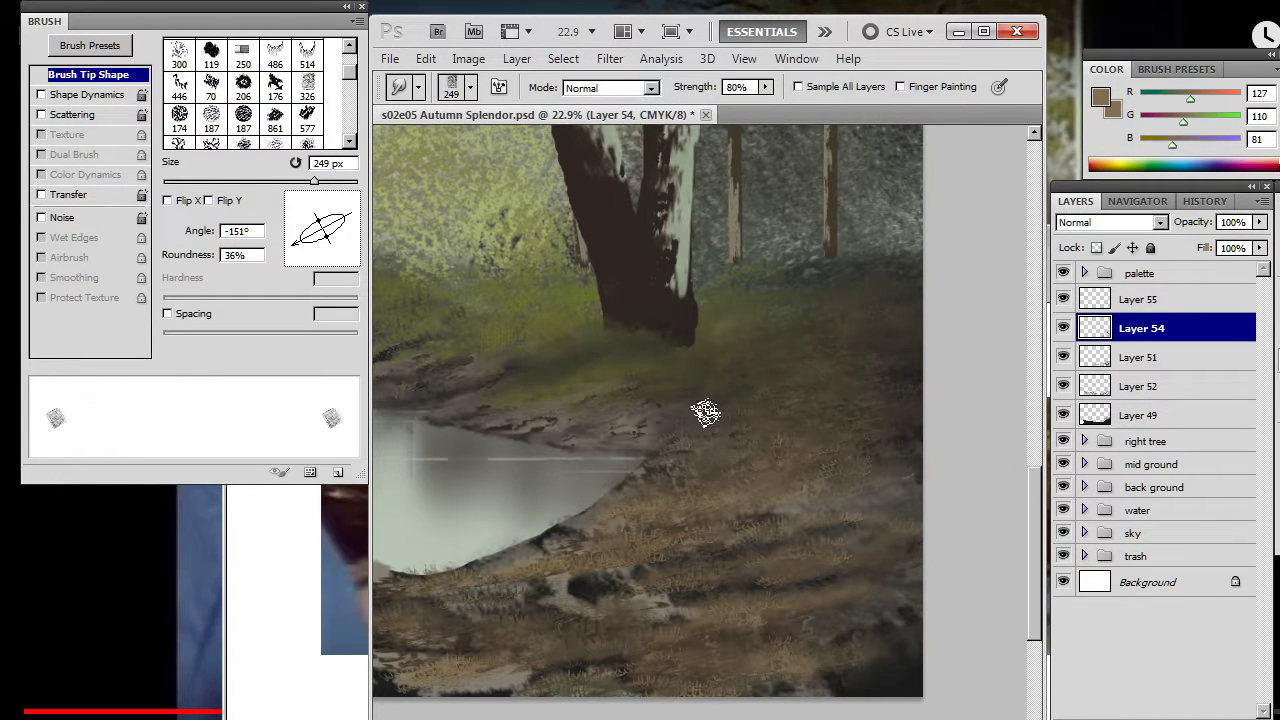
{"action": "left_click", "coordinate": [1158, 359]}
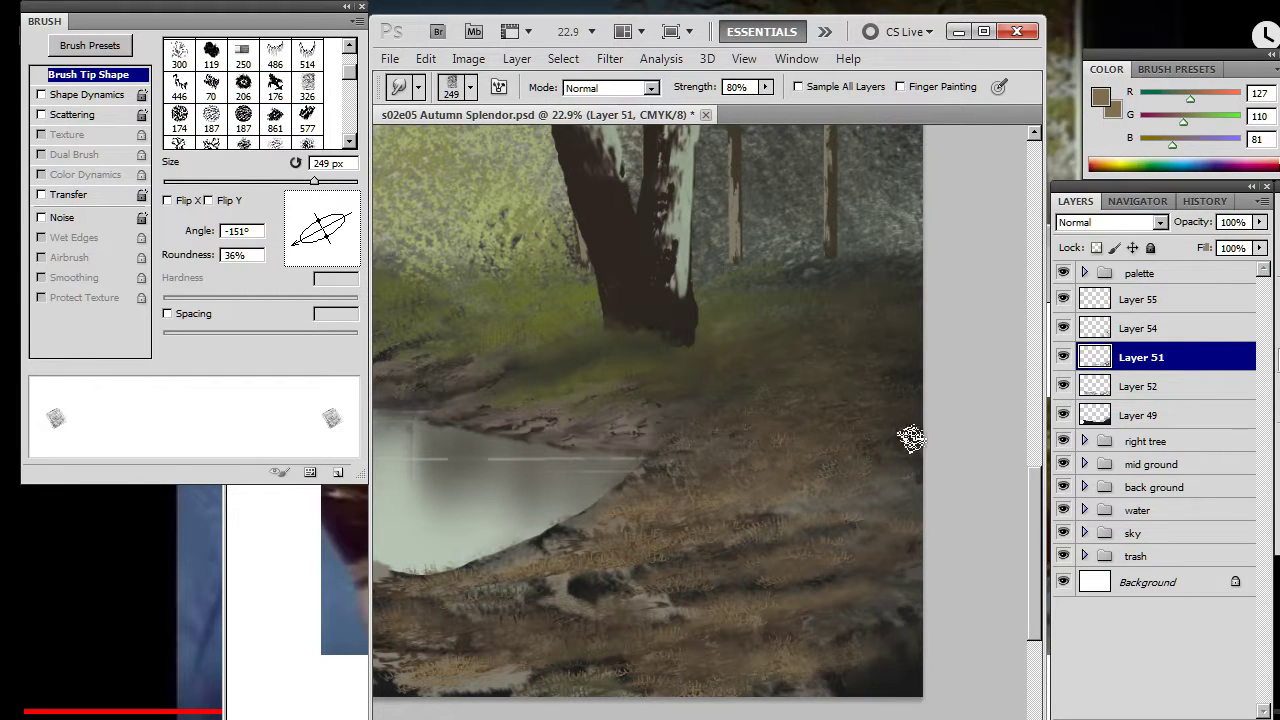
- Paint a 250 px ochre grass stroke at the right bank's outer edge on Layer 55 and smudge it into the ground
{"action": "key", "text": "z"}
{"action": "mouse_move", "coordinate": [851, 489]}
{"action": "left_mouse_down"}
{"action": "mouse_move", "coordinate": [734, 517]}
{"action": "mouse_move", "coordinate": [787, 507]}
{"action": "mouse_move", "coordinate": [773, 536]}
{"action": "mouse_move", "coordinate": [745, 460]}
{"action": "left_mouse_up"}
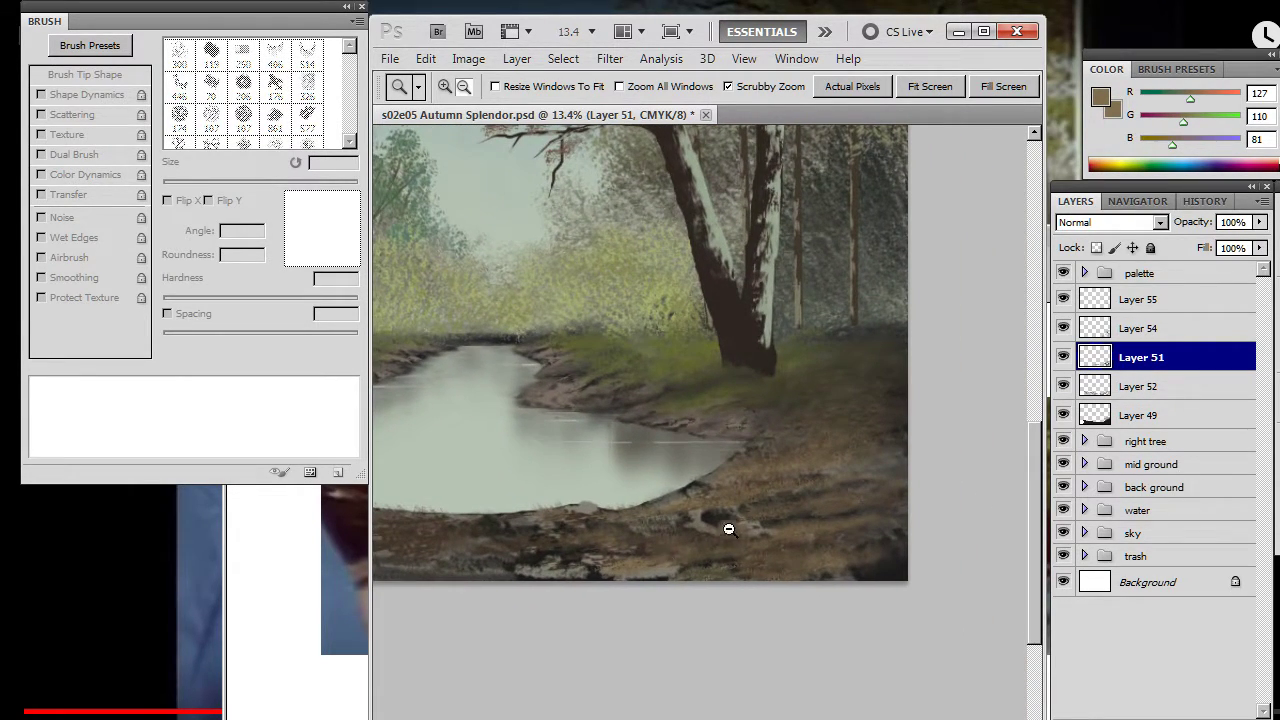
{"action": "mouse_move", "coordinate": [744, 515]}
{"action": "left_mouse_down"}
{"action": "mouse_move", "coordinate": [820, 452]}
{"action": "mouse_move", "coordinate": [753, 451]}
{"action": "left_mouse_up"}
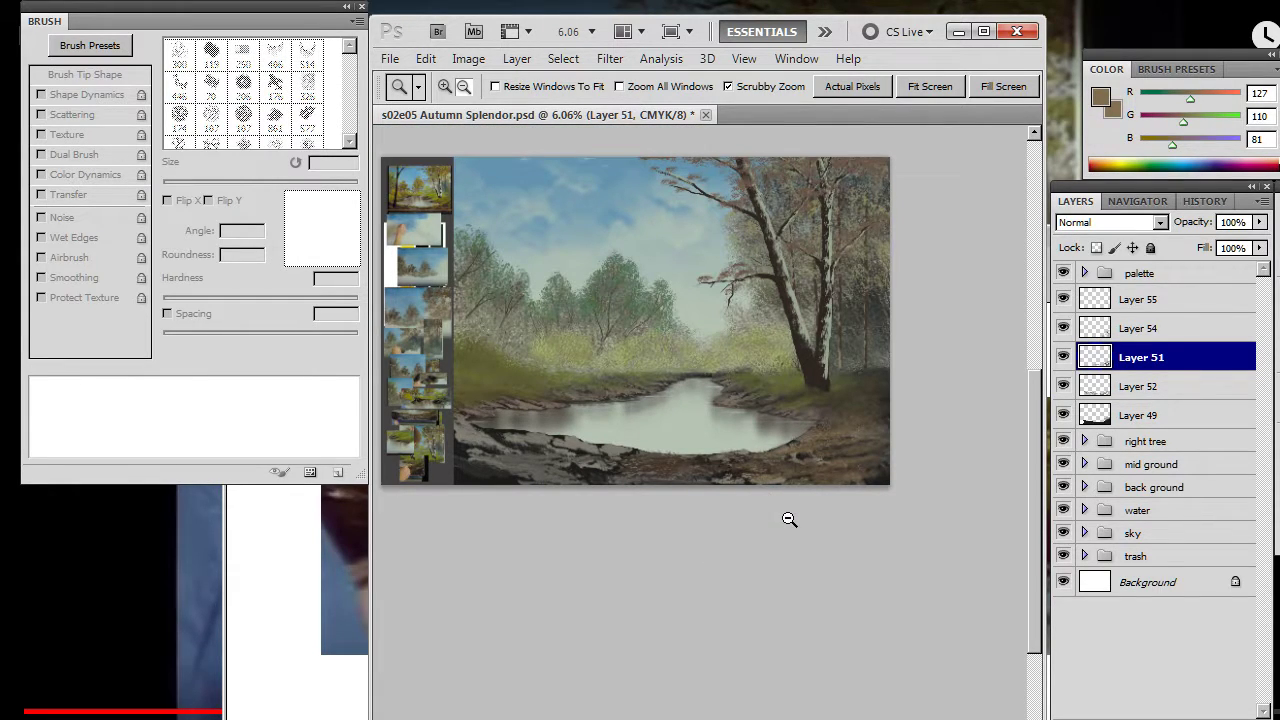
{"action": "mouse_move", "coordinate": [861, 416]}
{"action": "left_mouse_down"}
{"action": "mouse_move", "coordinate": [764, 435]}
{"action": "mouse_move", "coordinate": [880, 431]}
{"action": "left_mouse_up"}
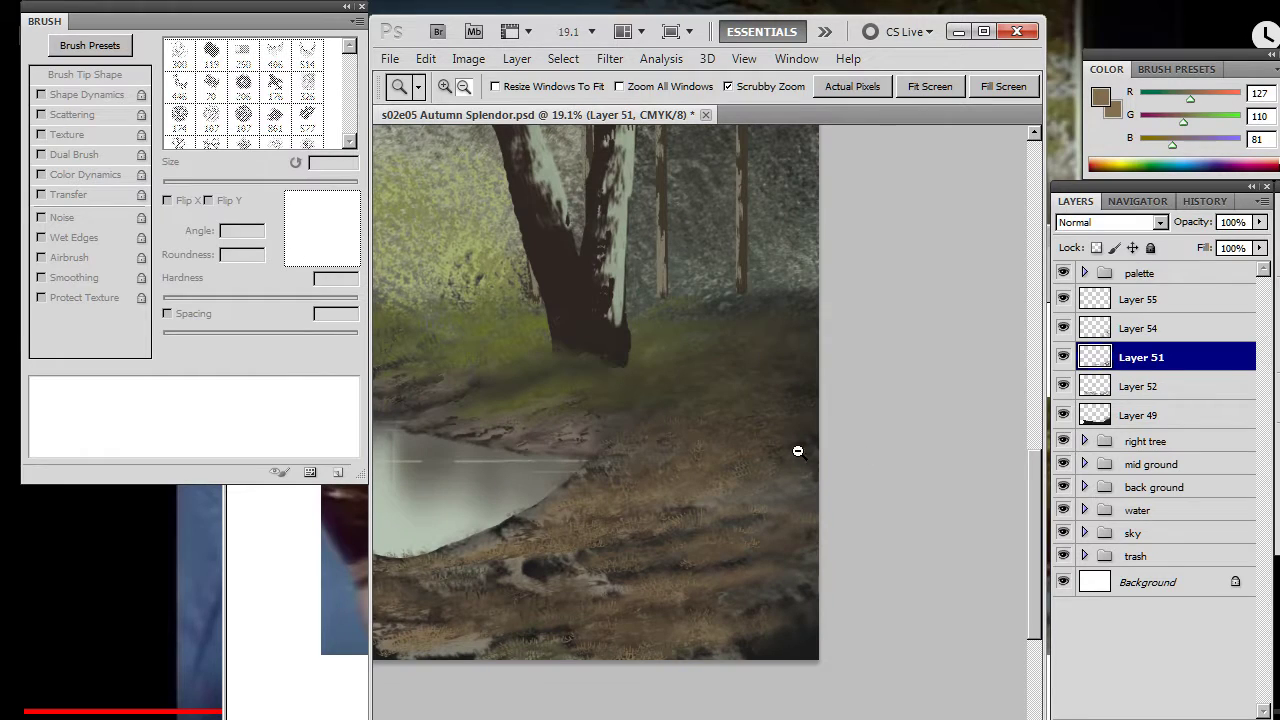
{"action": "key", "text": "b"}
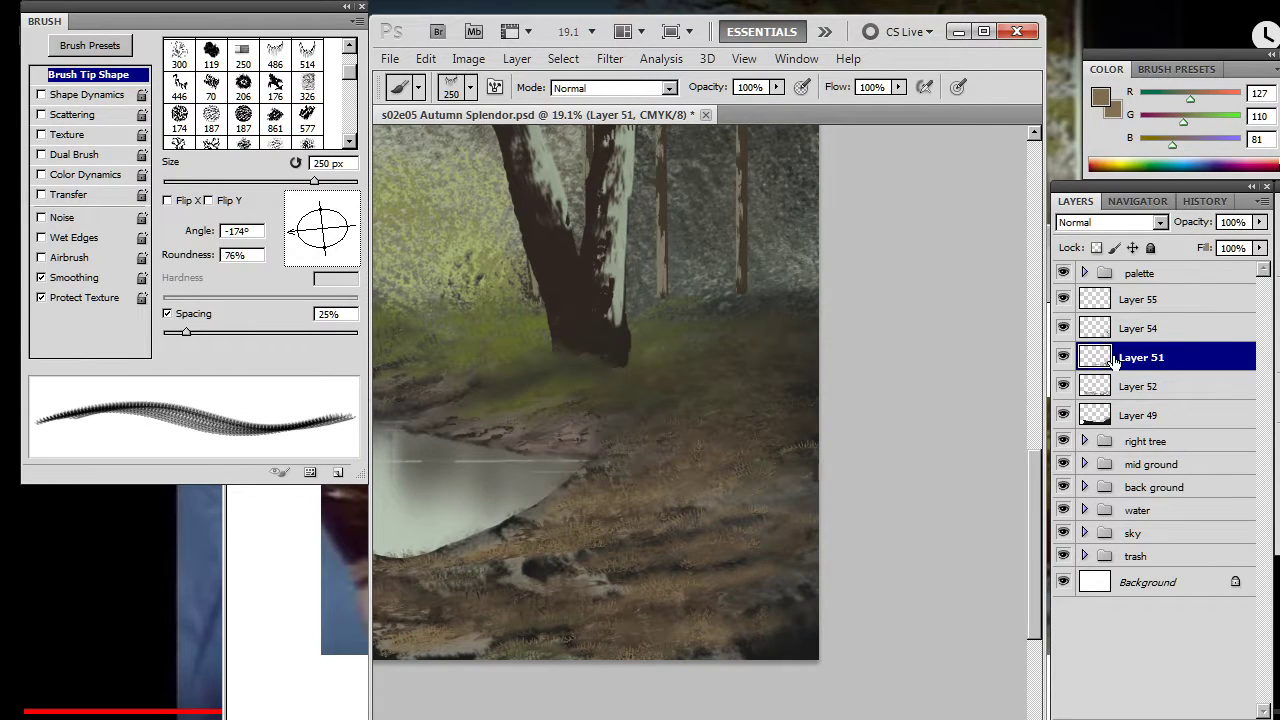
{"action": "left_click", "coordinate": [1155, 302]}
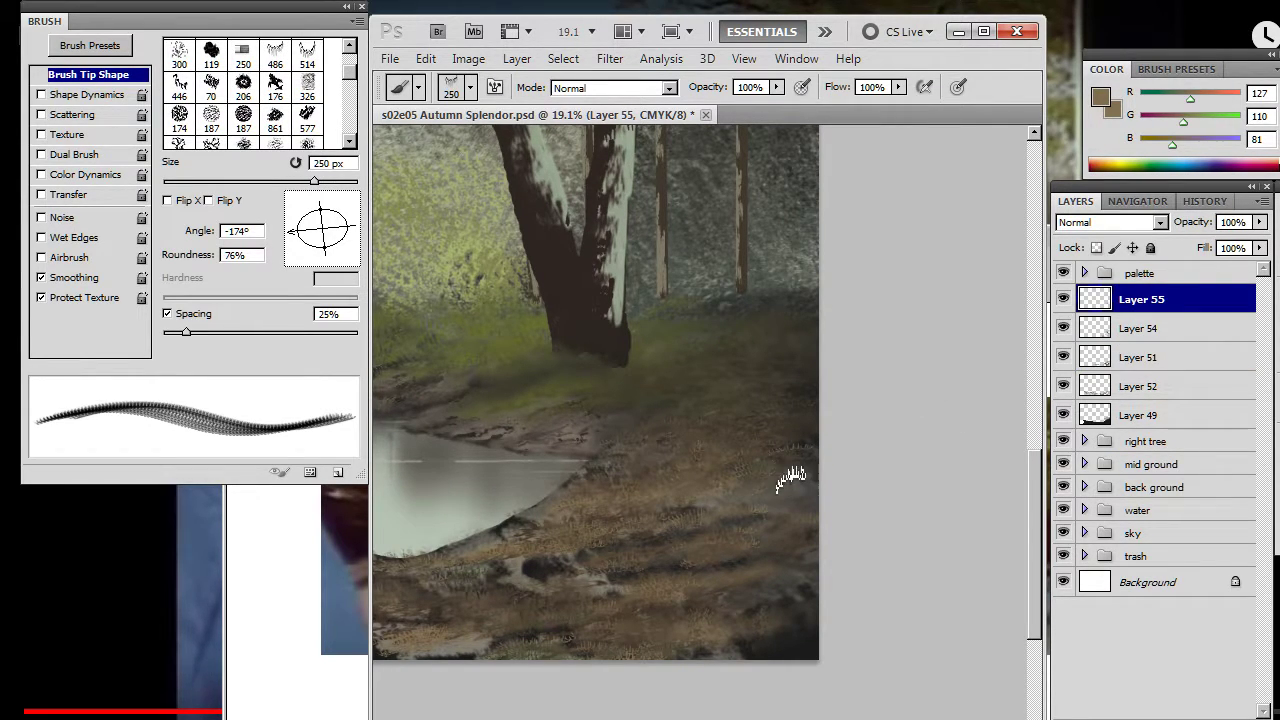
{"action": "key", "text": "r"}
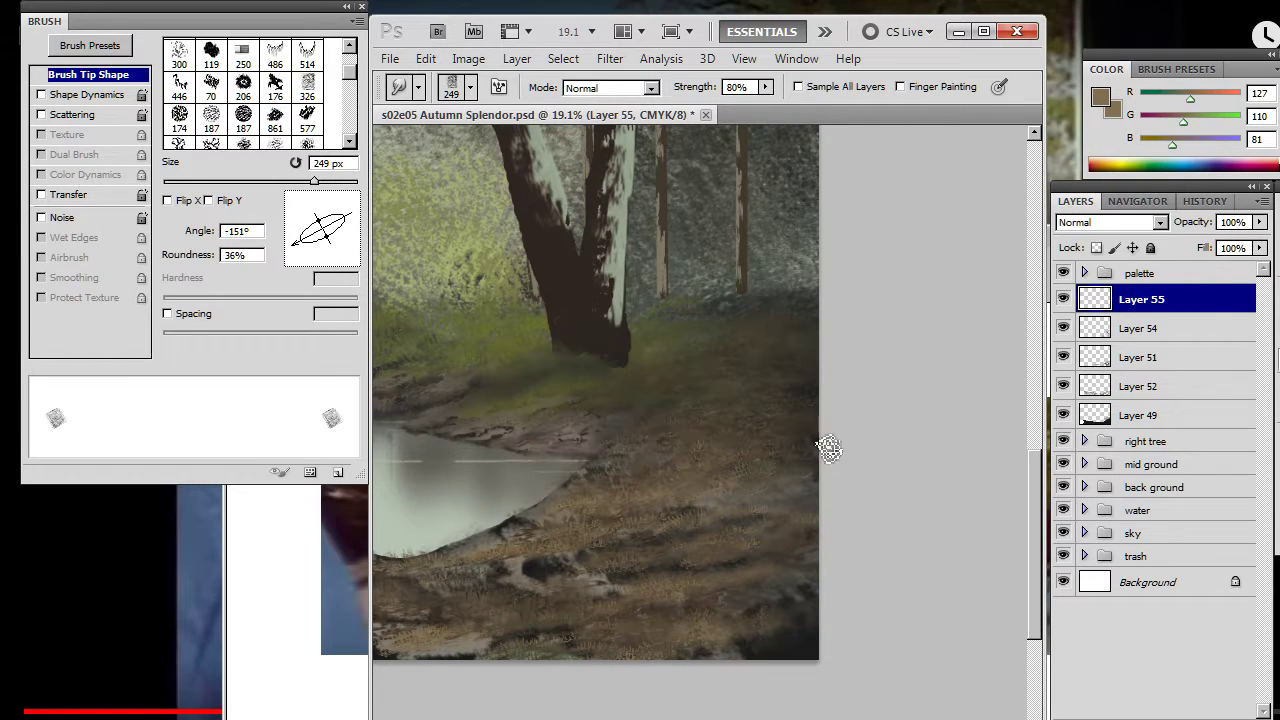
- Rotate the 250 px grass brush to 174° and blend further ochre grass up the bank along the canvas edge
{"action": "key", "text": "b"}
{"action": "left_click_drag", "start_coordinate": [300, 232], "coordinate": [300, 236]}
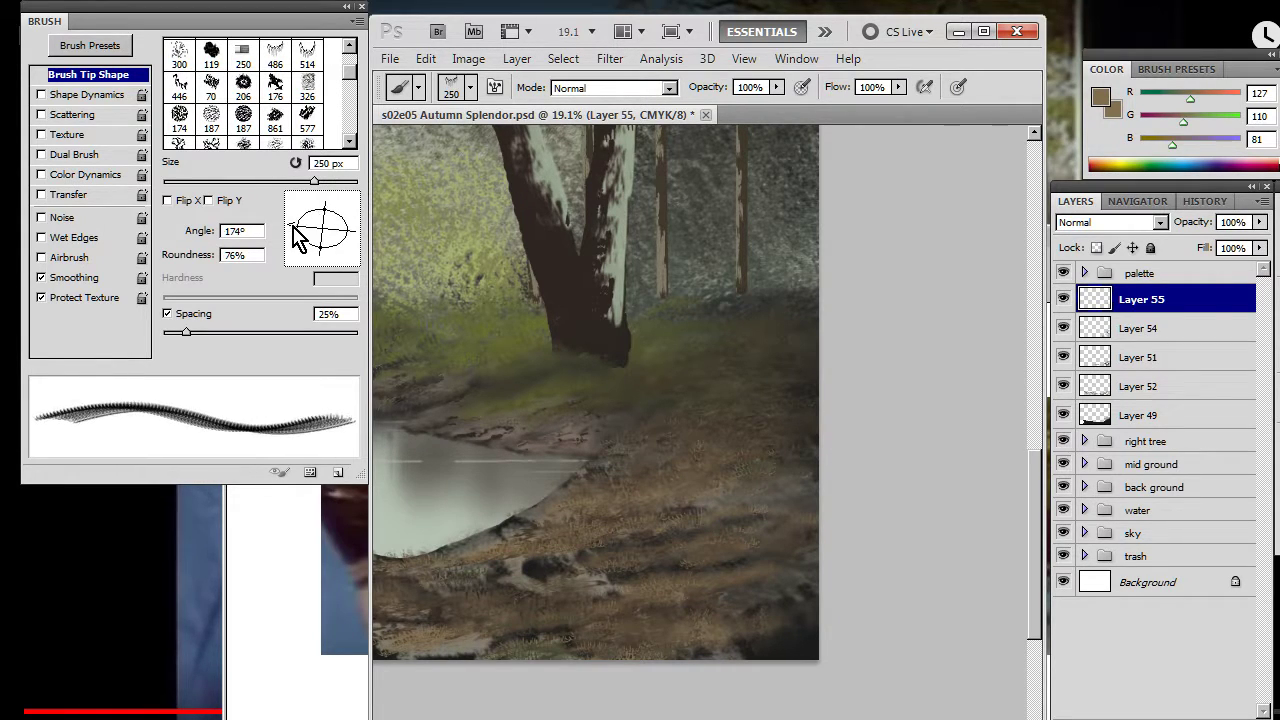
{"action": "mouse_move", "coordinate": [810, 430]}
{"action": "left_mouse_down"}
{"action": "mouse_move", "coordinate": [827, 401]}
{"action": "mouse_move", "coordinate": [794, 381]}
{"action": "mouse_move", "coordinate": [813, 370]}
{"action": "mouse_move", "coordinate": [799, 393]}
{"action": "mouse_move", "coordinate": [816, 381]}
{"action": "mouse_move", "coordinate": [819, 361]}
{"action": "mouse_move", "coordinate": [769, 379]}
{"action": "mouse_move", "coordinate": [863, 391]}
{"action": "mouse_move", "coordinate": [826, 406]}
{"action": "mouse_move", "coordinate": [813, 387]}
{"action": "mouse_move", "coordinate": [796, 393]}
{"action": "mouse_move", "coordinate": [824, 408]}
{"action": "left_mouse_up"}
{"action": "key", "text": "r"}
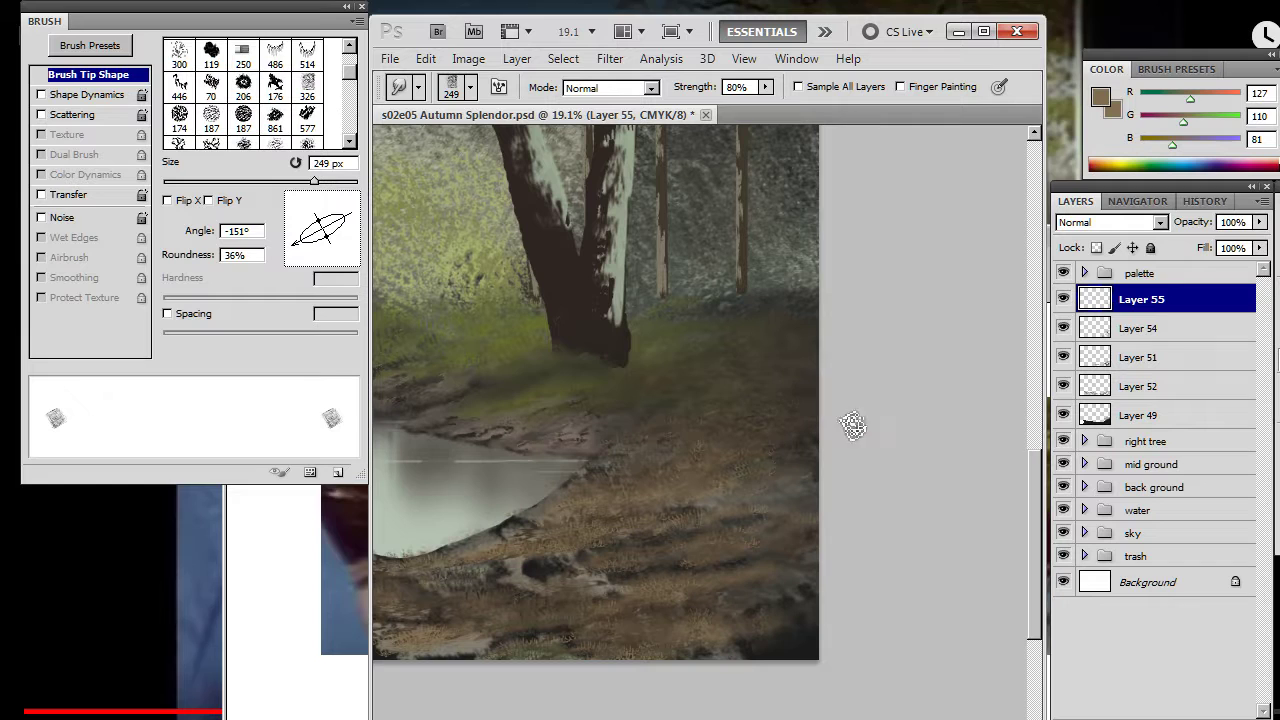
{"action": "key", "text": "b"}
{"action": "key", "text": "r"}
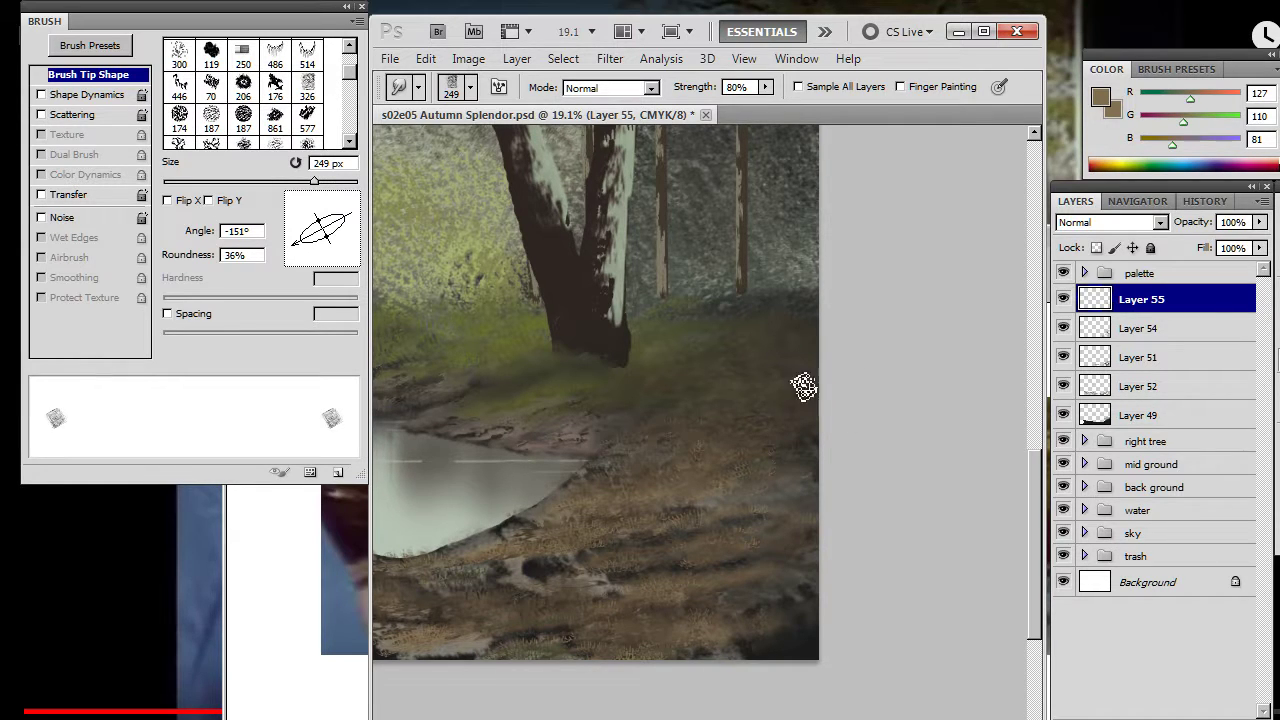
- Paint ochre grass with the 249 px tip at 178° on the slope right of the tree base and smudge it smooth
{"action": "key", "text": "b"}
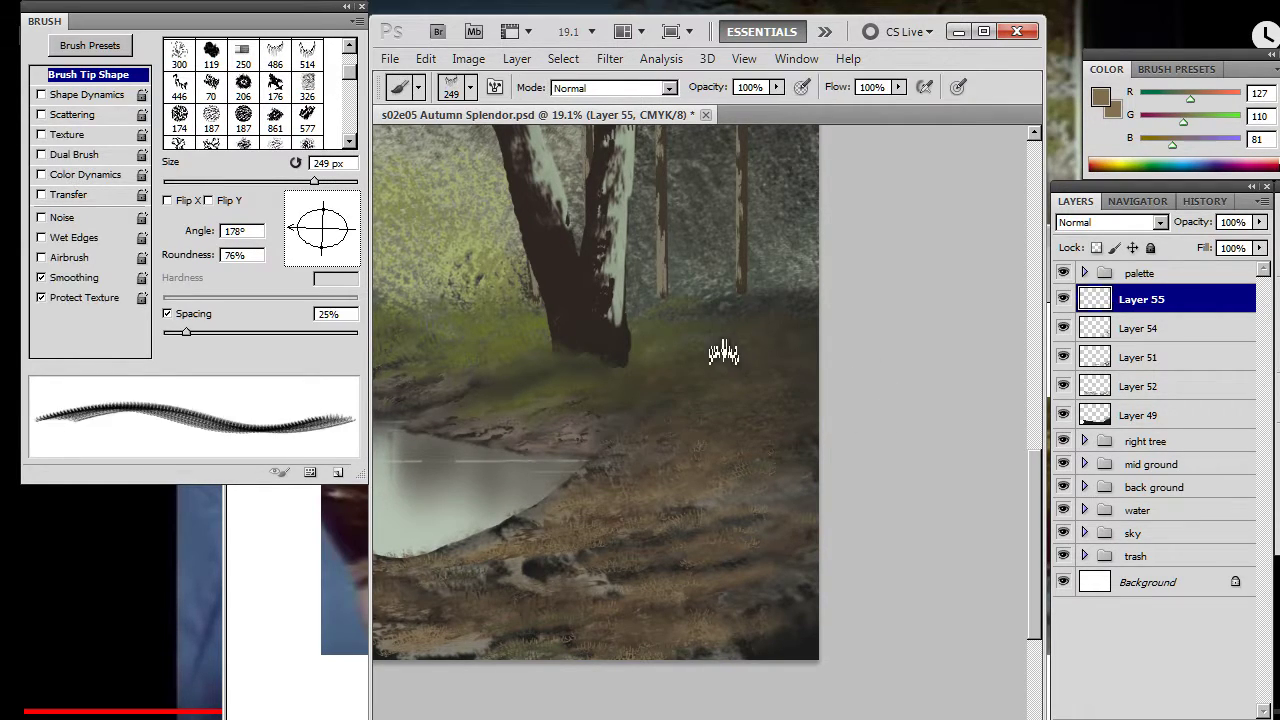
{"action": "left_click_drag", "start_coordinate": [760, 336], "coordinate": [716, 338]}
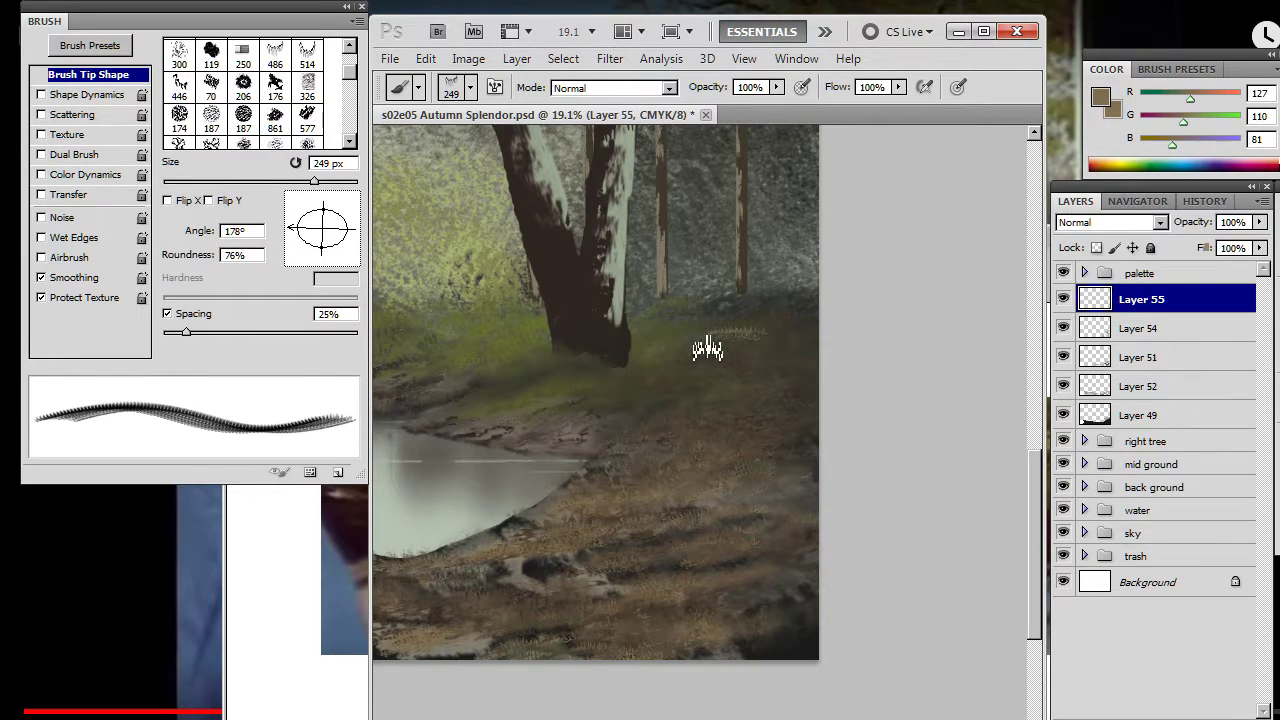
{"action": "key", "text": "r"}
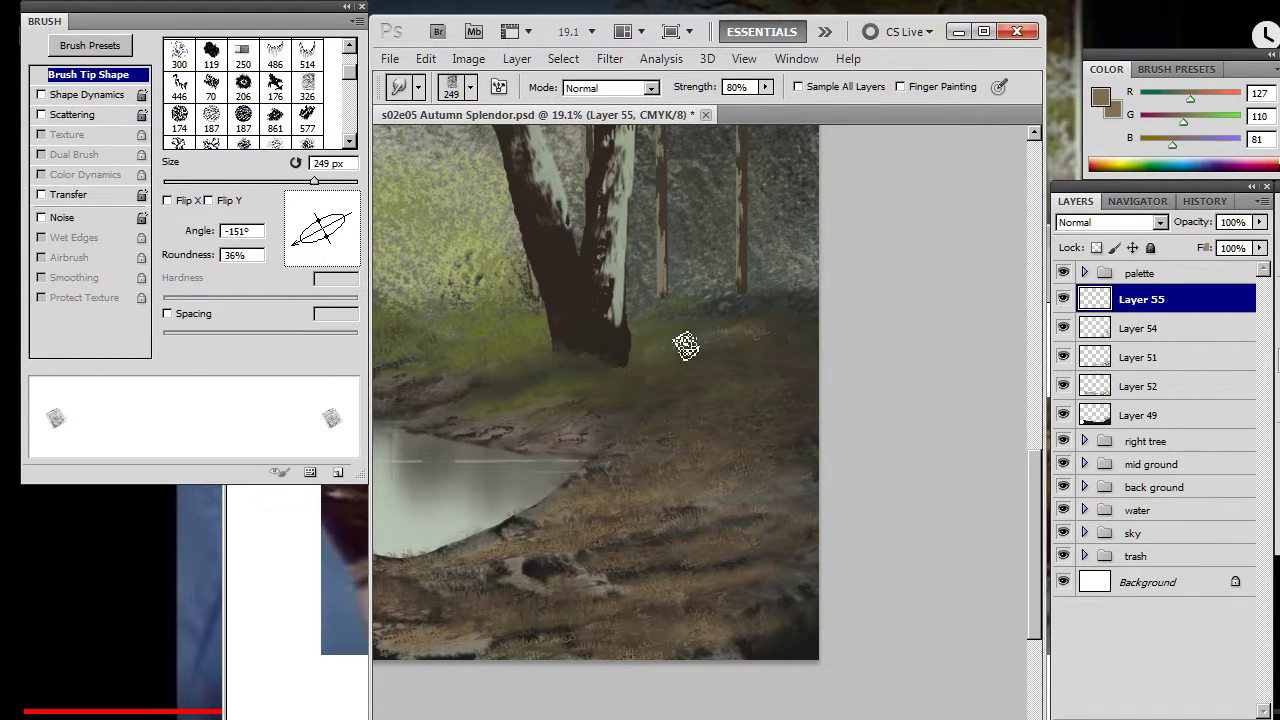
{"action": "left_click_drag", "start_coordinate": [758, 326], "coordinate": [736, 342]}
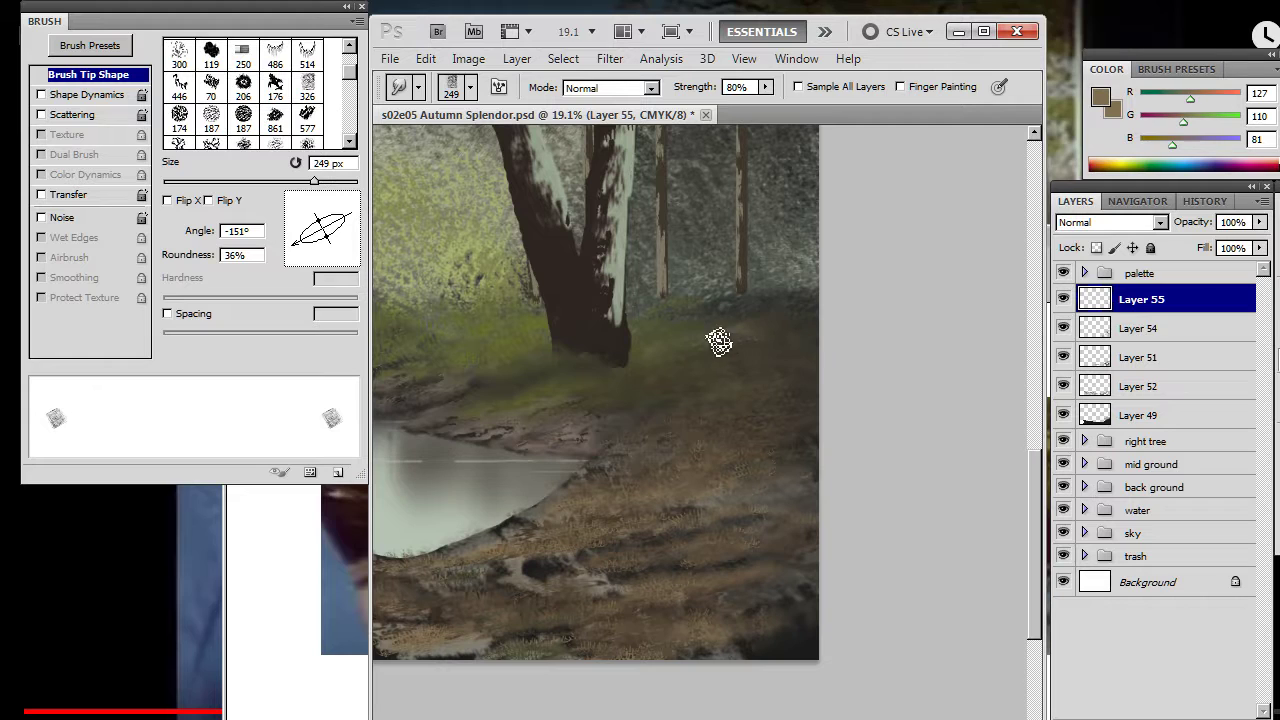
{"action": "left_click_drag", "start_coordinate": [794, 329], "coordinate": [744, 354]}
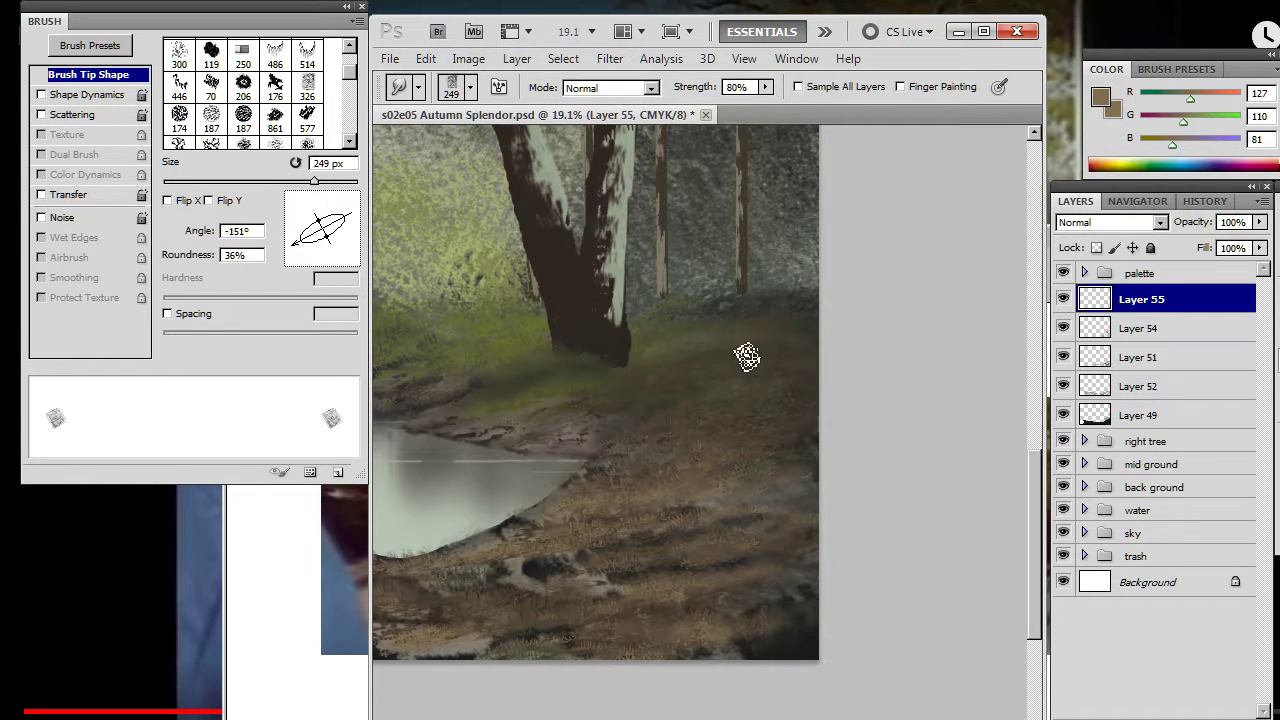
- Thin the slope's new grass with the 485 px eraser and blend it with the smudge tip rotated to -163°
{"action": "key", "text": "e"}
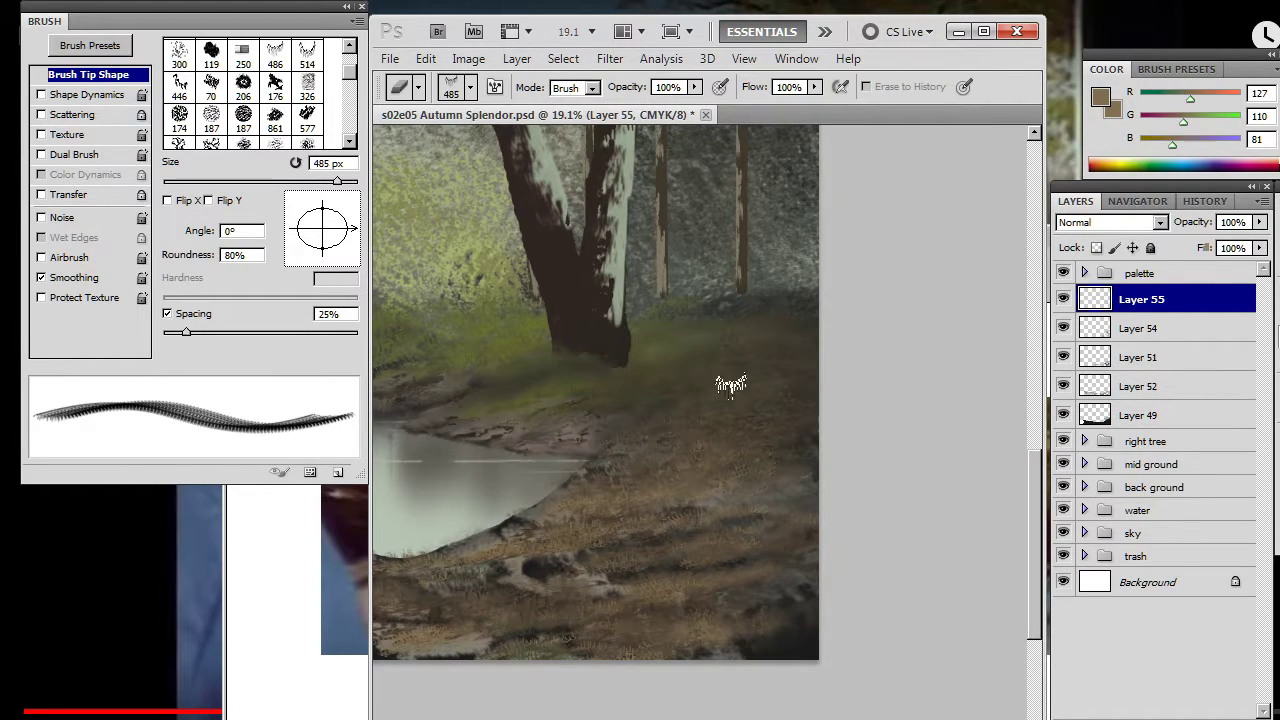
{"action": "key", "text": "r"}
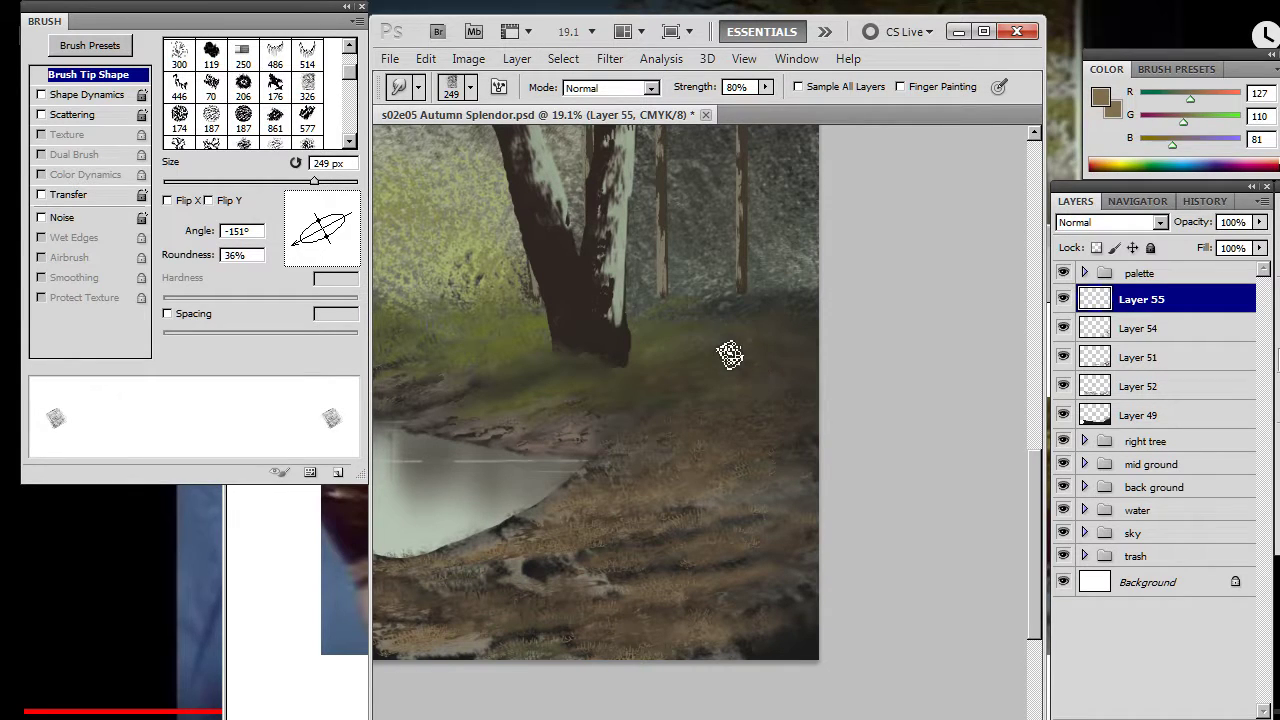
{"action": "left_click_drag", "start_coordinate": [300, 242], "coordinate": [290, 241]}
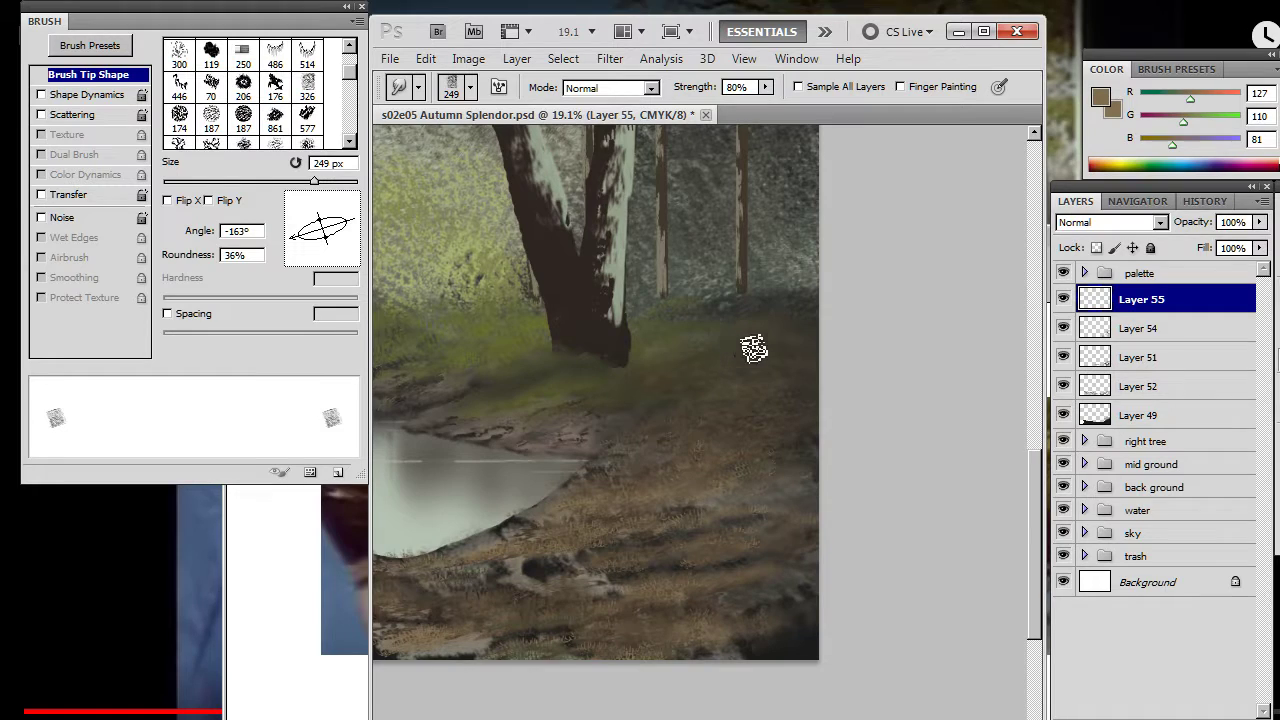
{"action": "key", "text": "b"}
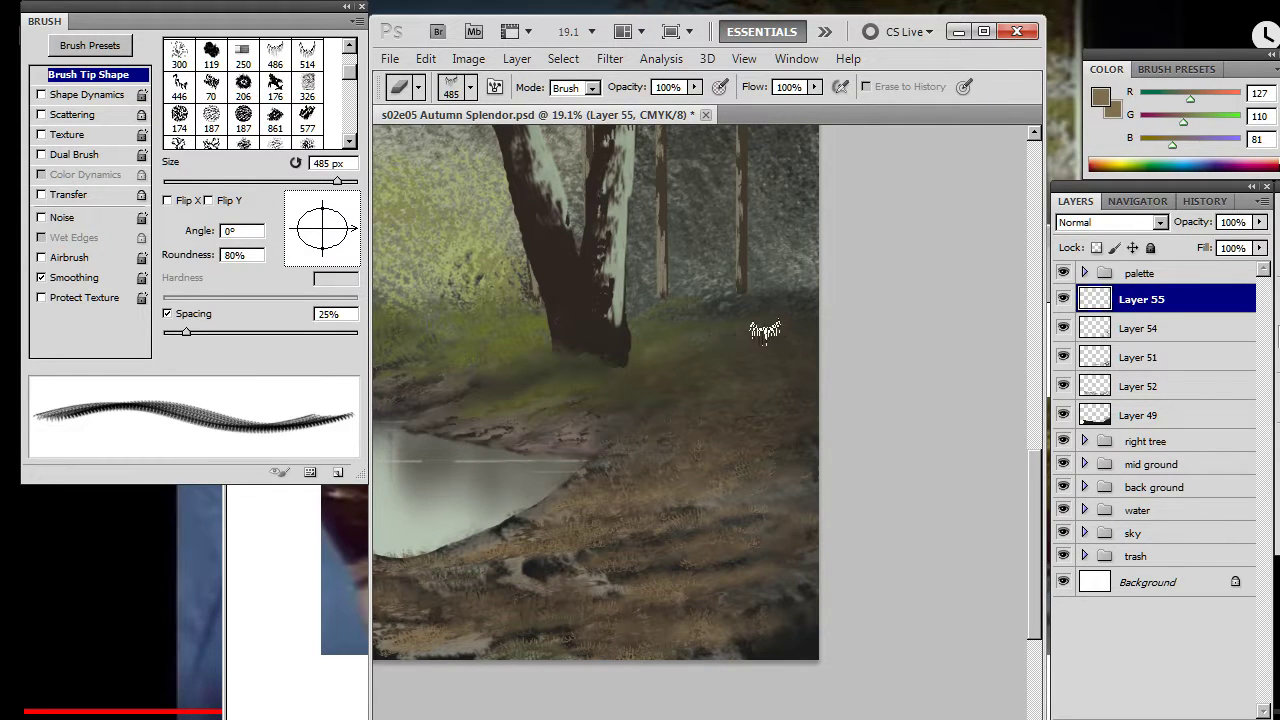
{"action": "key", "text": "r"}
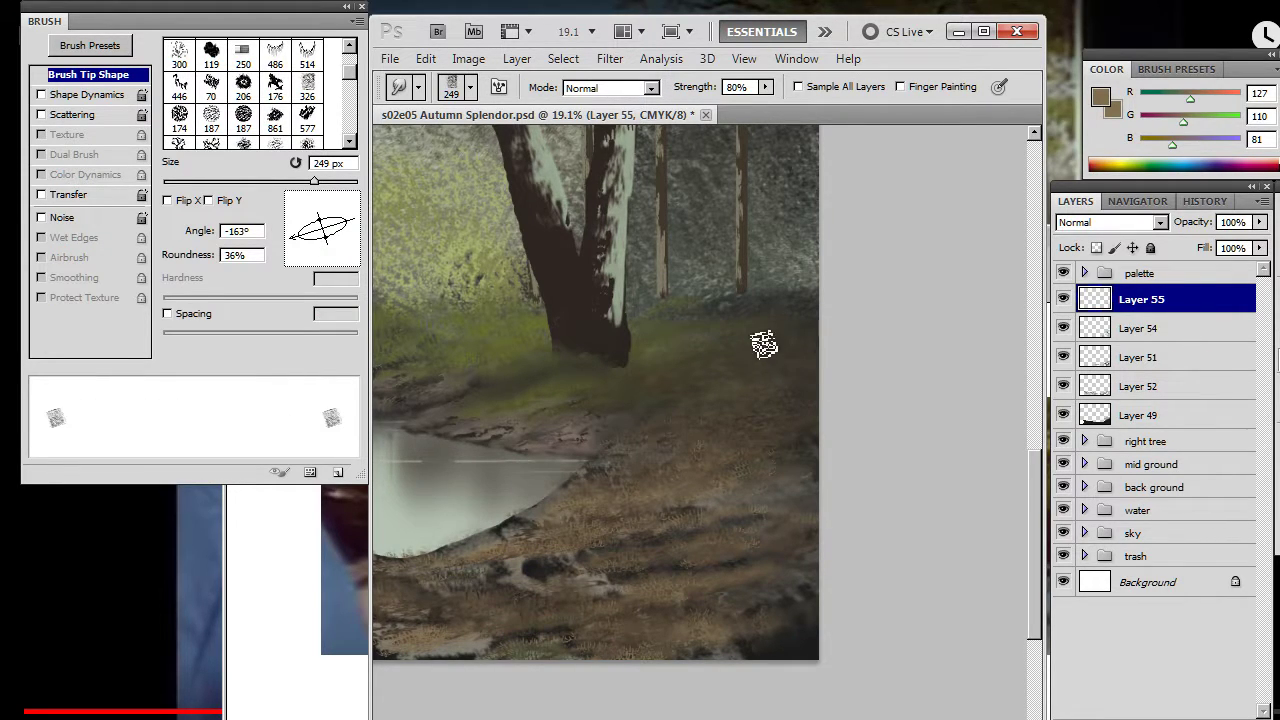
- Add a short ochre grass stroke below the treeline near the canvas edge and smudge it into the slope
{"action": "key", "text": "b"}
{"action": "left_click_drag", "start_coordinate": [775, 338], "coordinate": [792, 327]}
{"action": "key", "text": "r"}
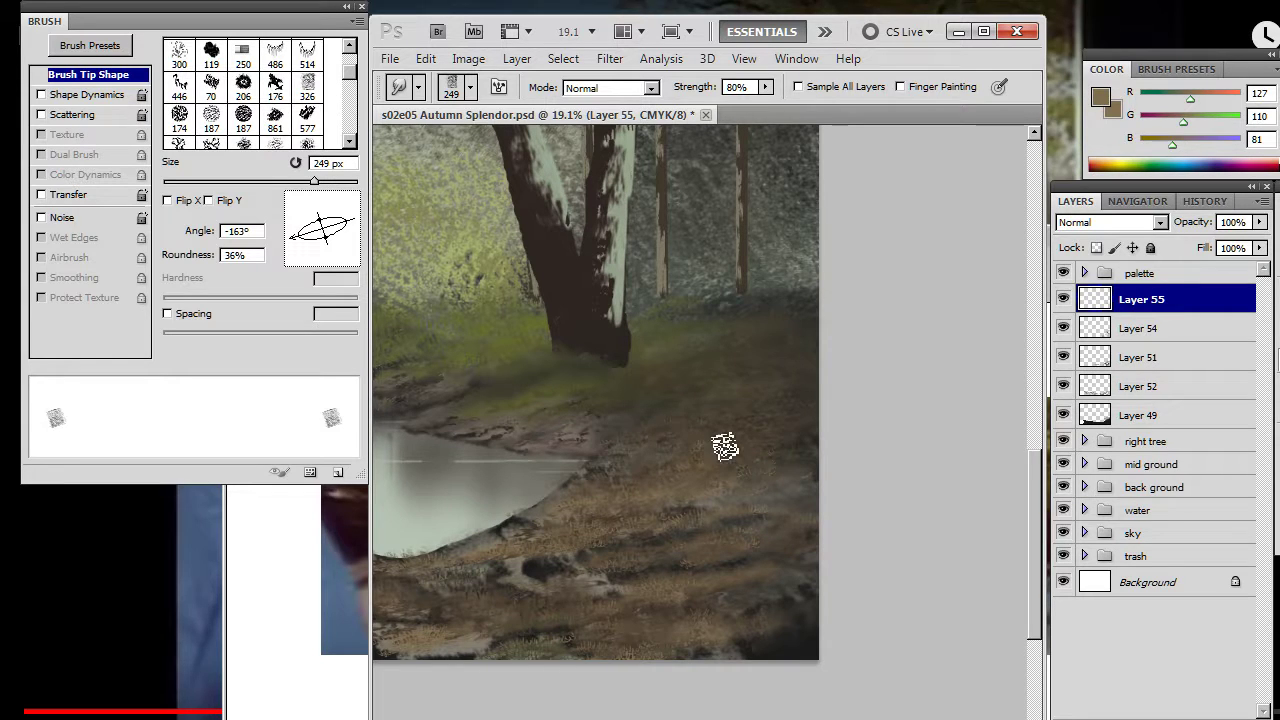
- Sample dark brown (RGB 72, 64, 53) from the bank and paint and smudge grass with it on the upper right slope
{"action": "key", "text": "b"}
{"action": "left_click", "coordinate": [726, 386], "text": "alt"}
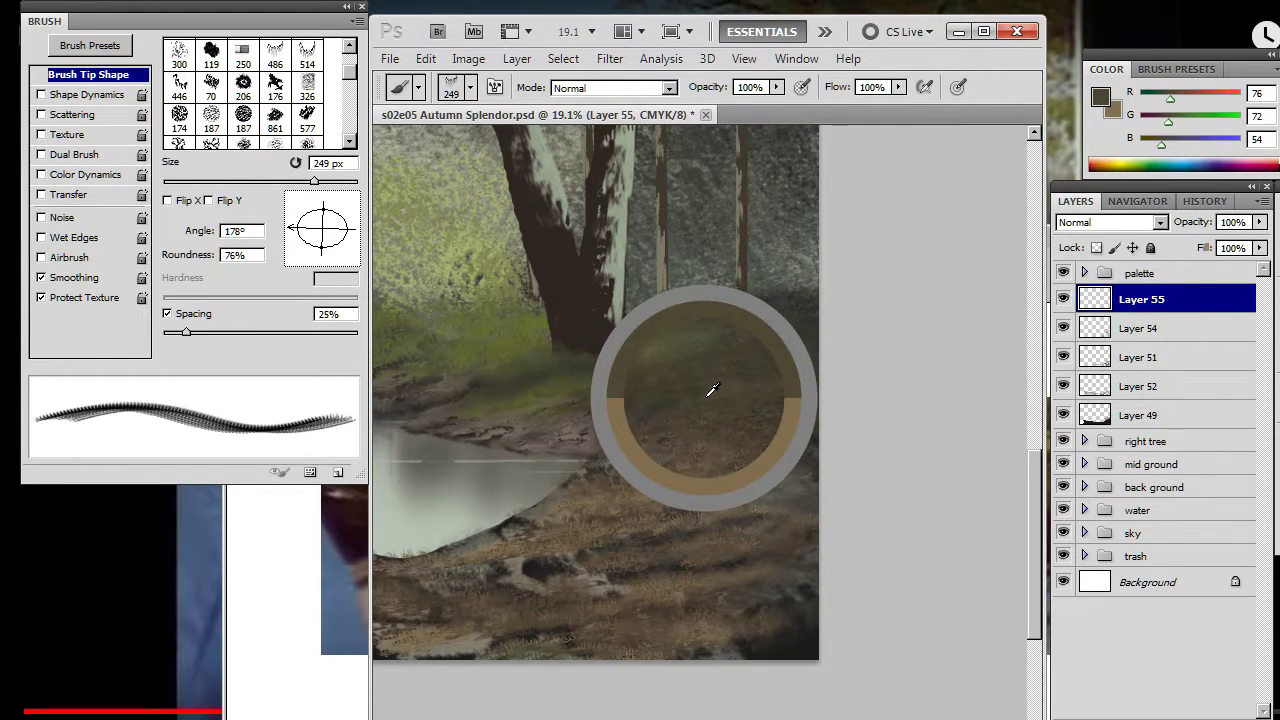
{"action": "left_click_drag", "start_coordinate": [712, 391], "coordinate": [708, 417]}
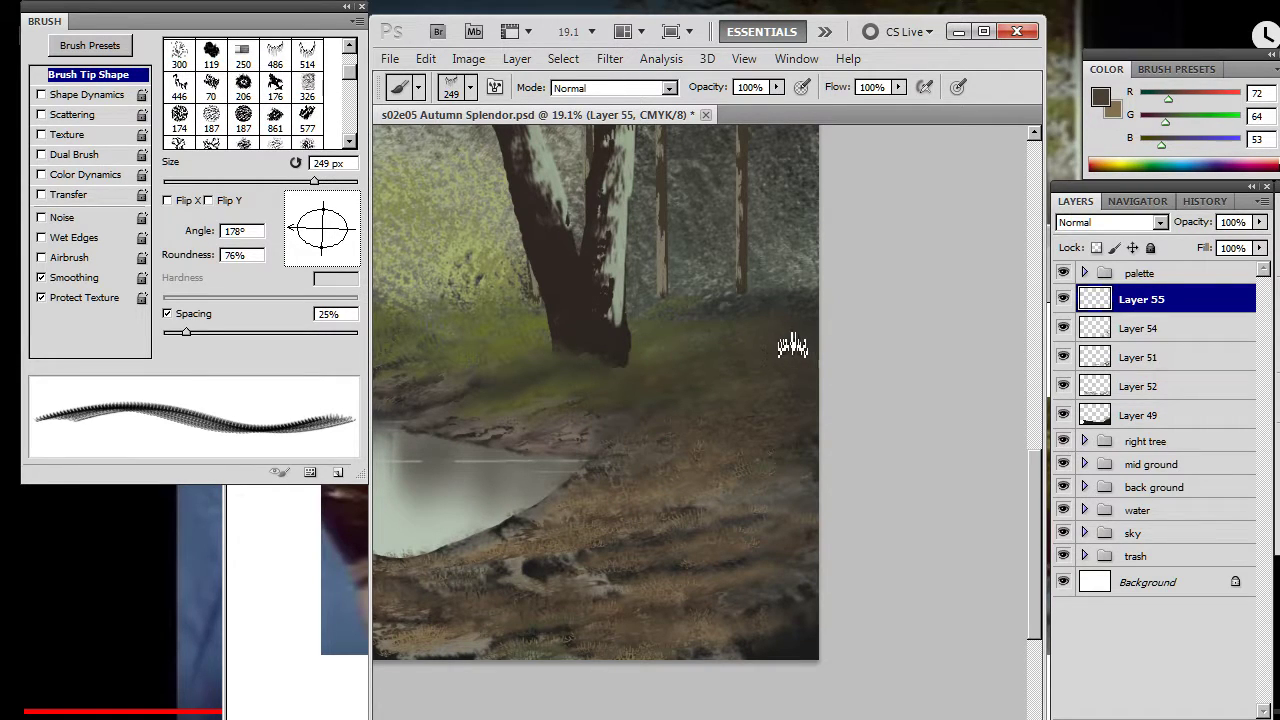
{"action": "key", "text": "r"}
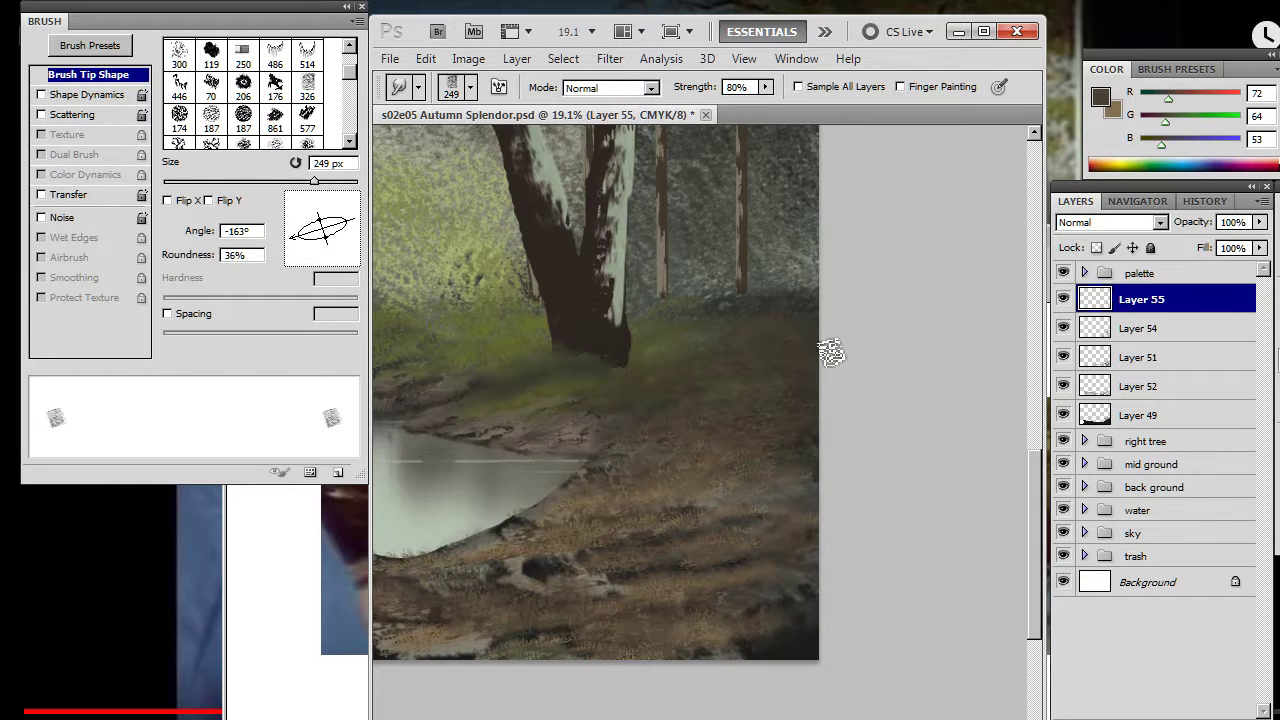
{"action": "key", "text": "b"}
{"action": "key", "text": "r"}
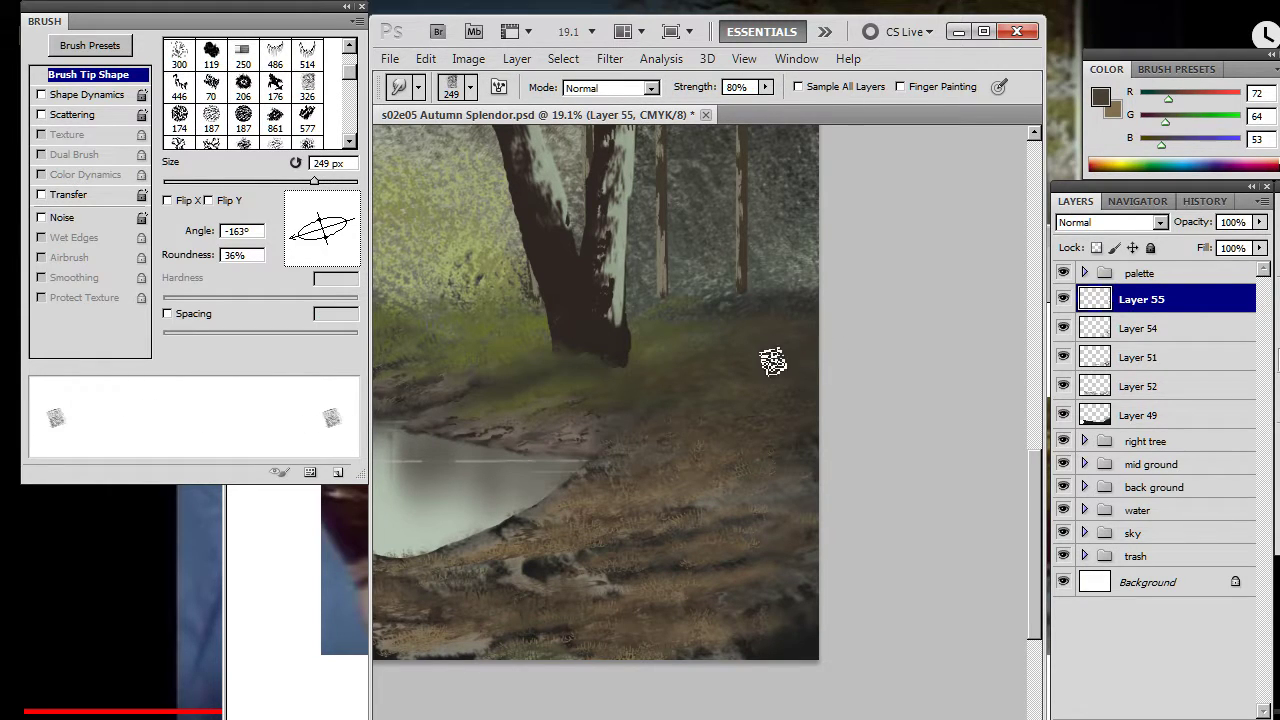
- Soften the dark brown grass on the upper right slope with the 485 px eraser and the 249 px smudge tip
{"action": "key", "text": "e"}
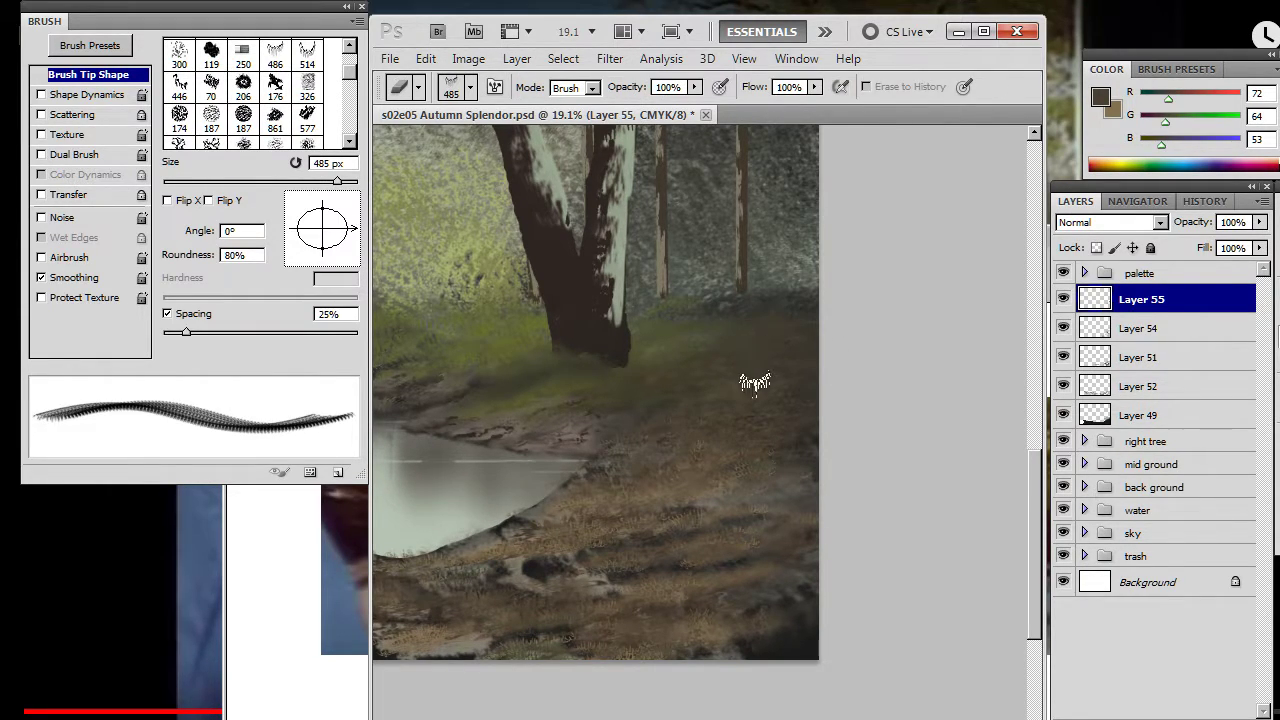
{"action": "key", "text": "r"}
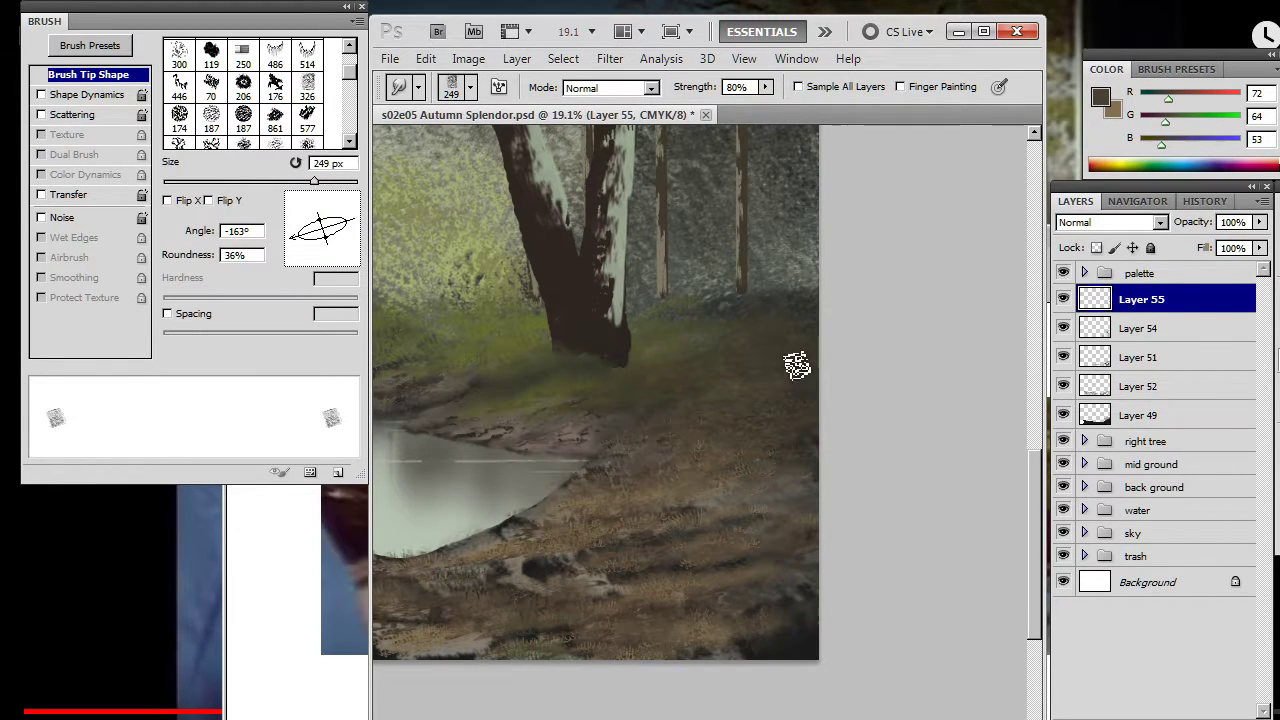
- Sample olive green (RGB 83, 84, 56) beside the tree base and blend 249 px grass strokes of it into the upper right slope
{"action": "key", "text": "b"}
{"action": "key", "text": "alt"}
{"action": "left_click", "coordinate": [751, 414]}
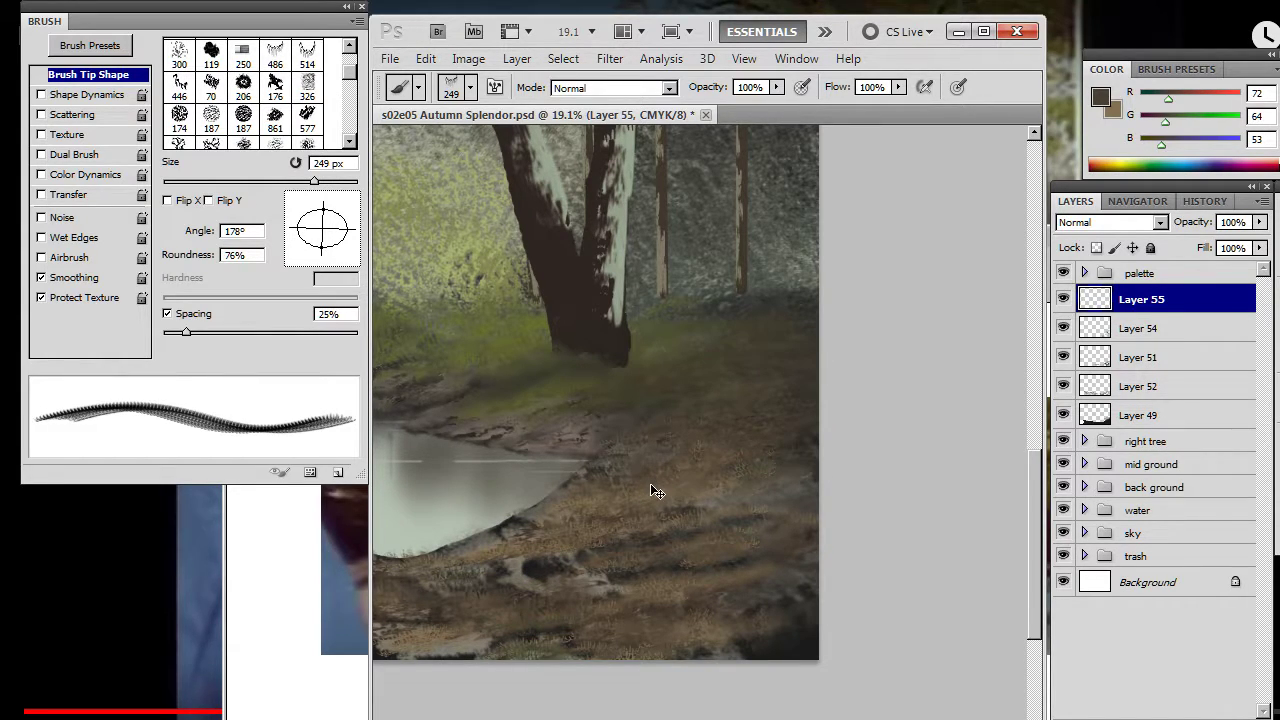
{"action": "left_click", "coordinate": [658, 343], "text": "alt"}
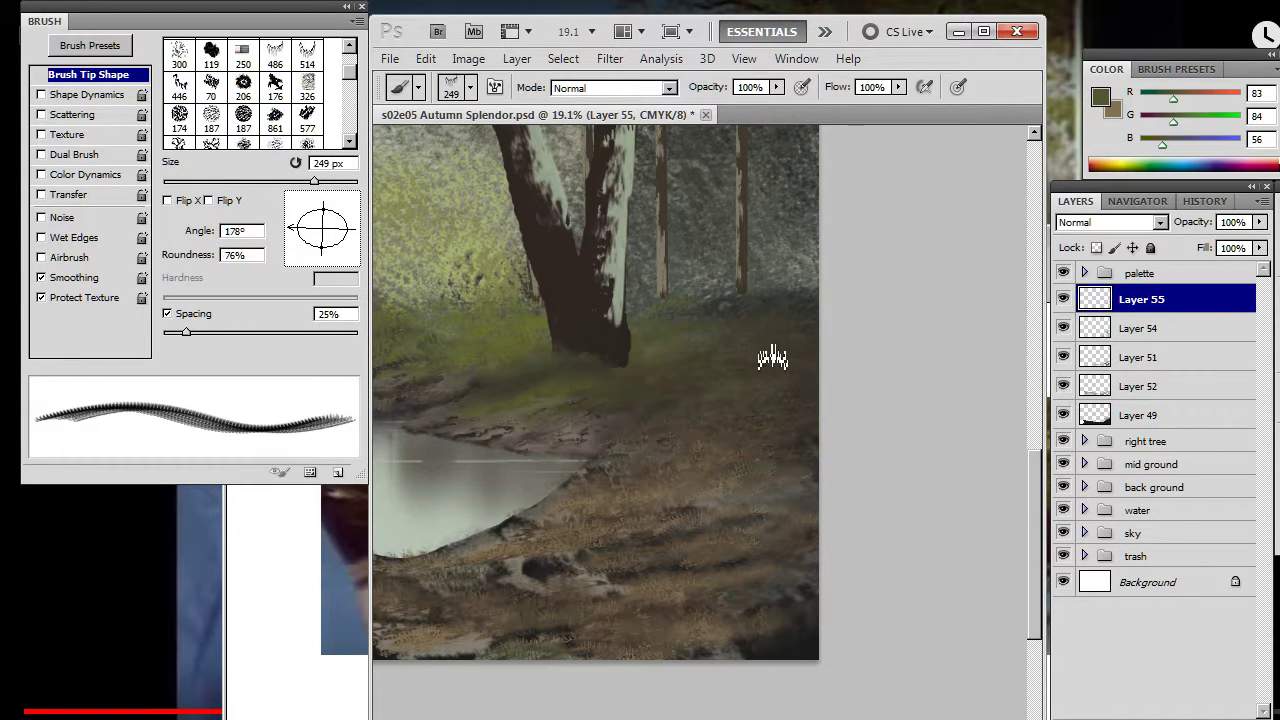
{"action": "key", "text": "r"}
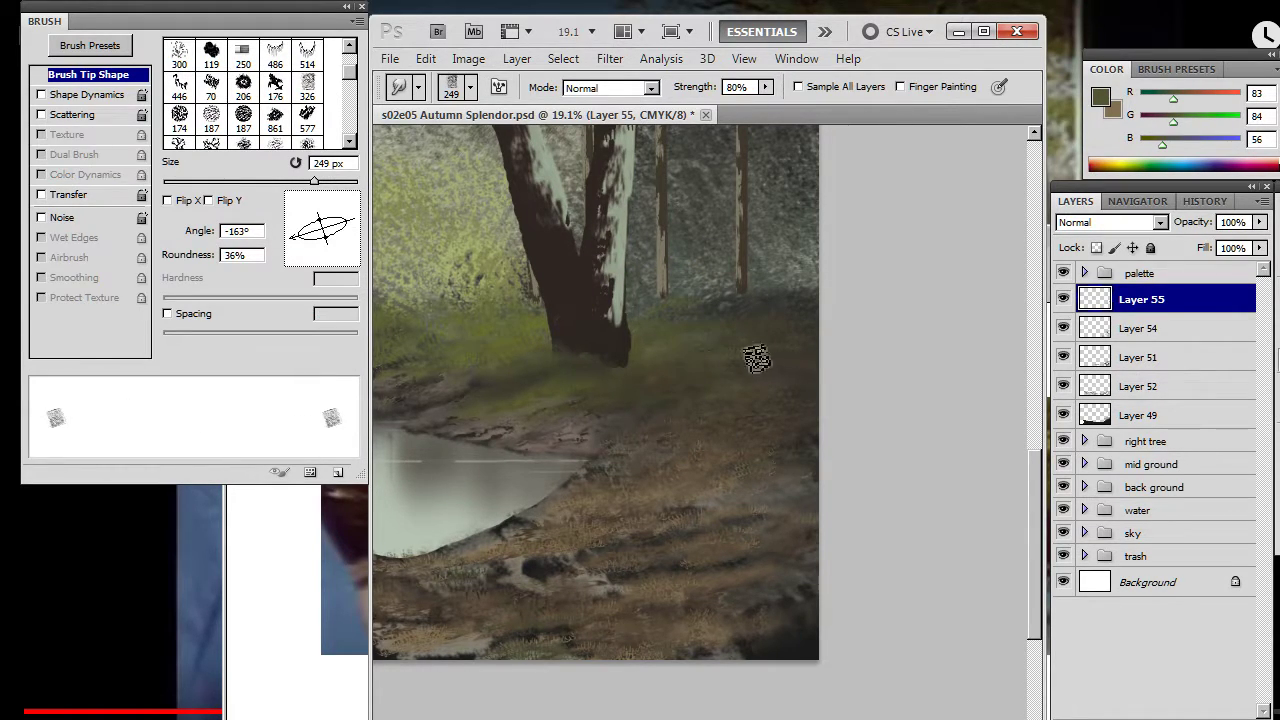
{"action": "key", "text": "b"}
{"action": "key", "text": "r"}
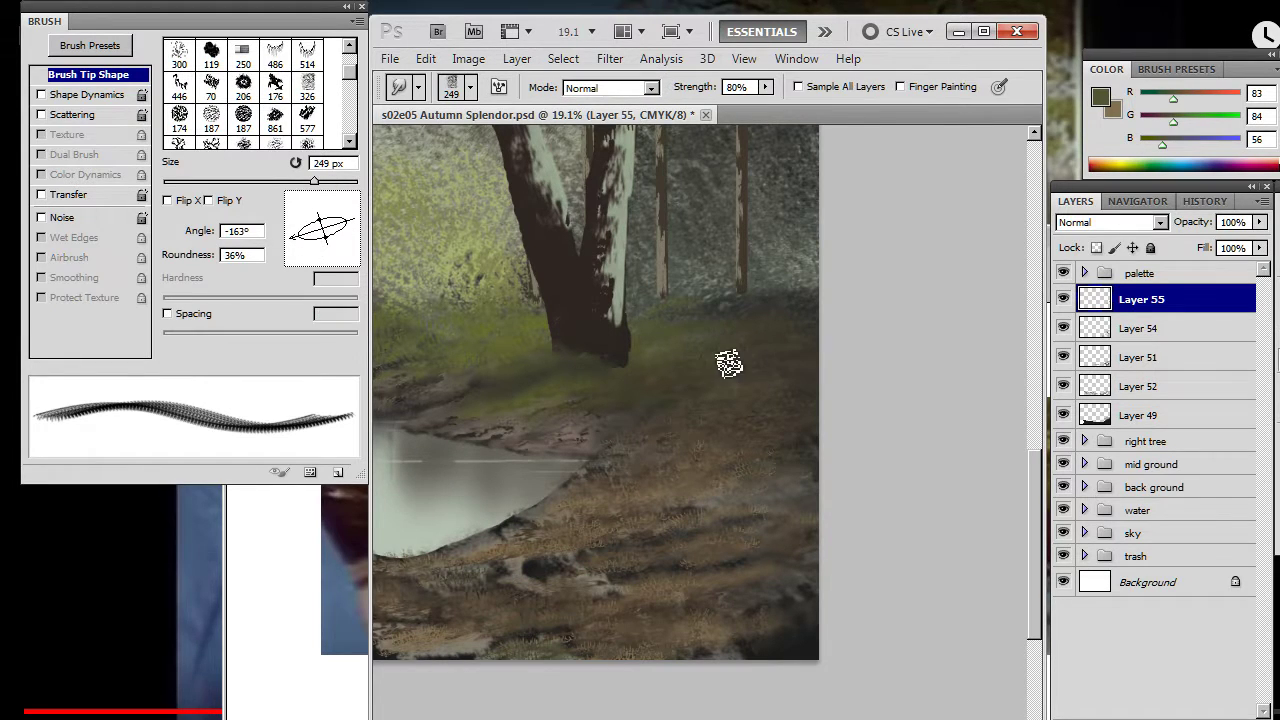
{"action": "key", "text": "b"}
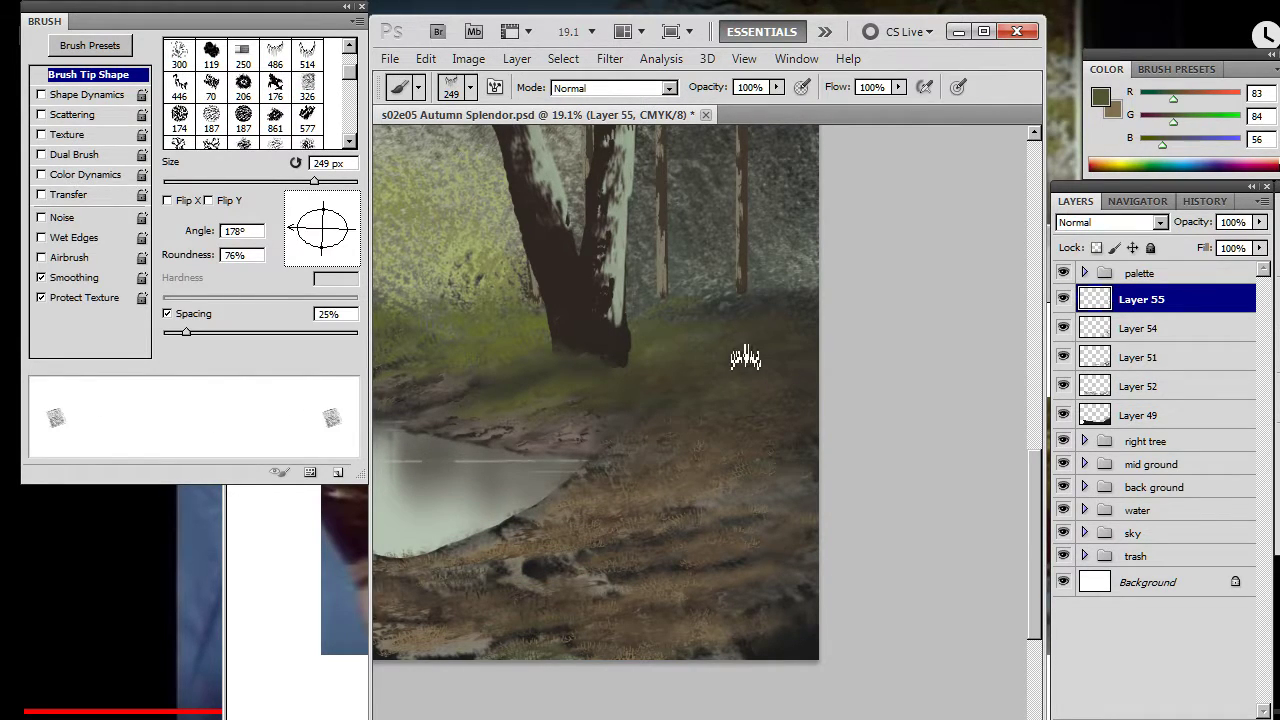
{"action": "key", "text": "r"}
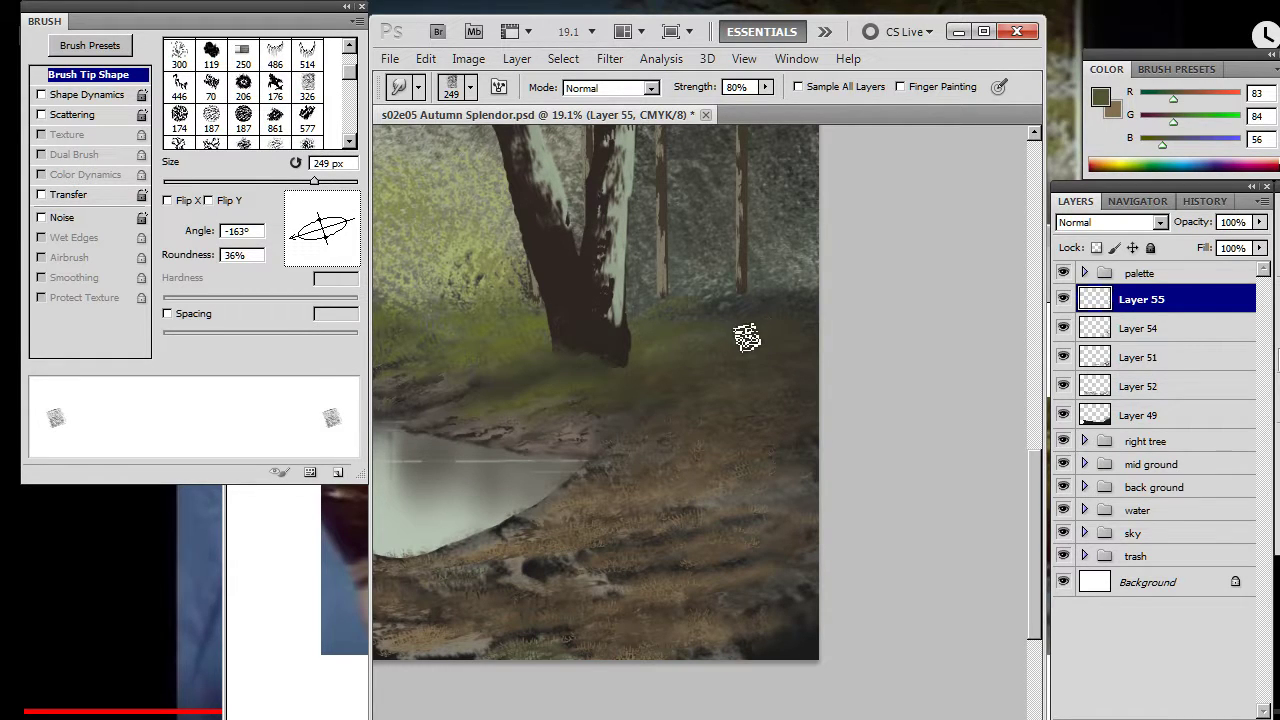
- Paint more 249 px olive green grass strokes on the slope just beside the tree base and smudge them into the bank
{"action": "key", "text": "b"}
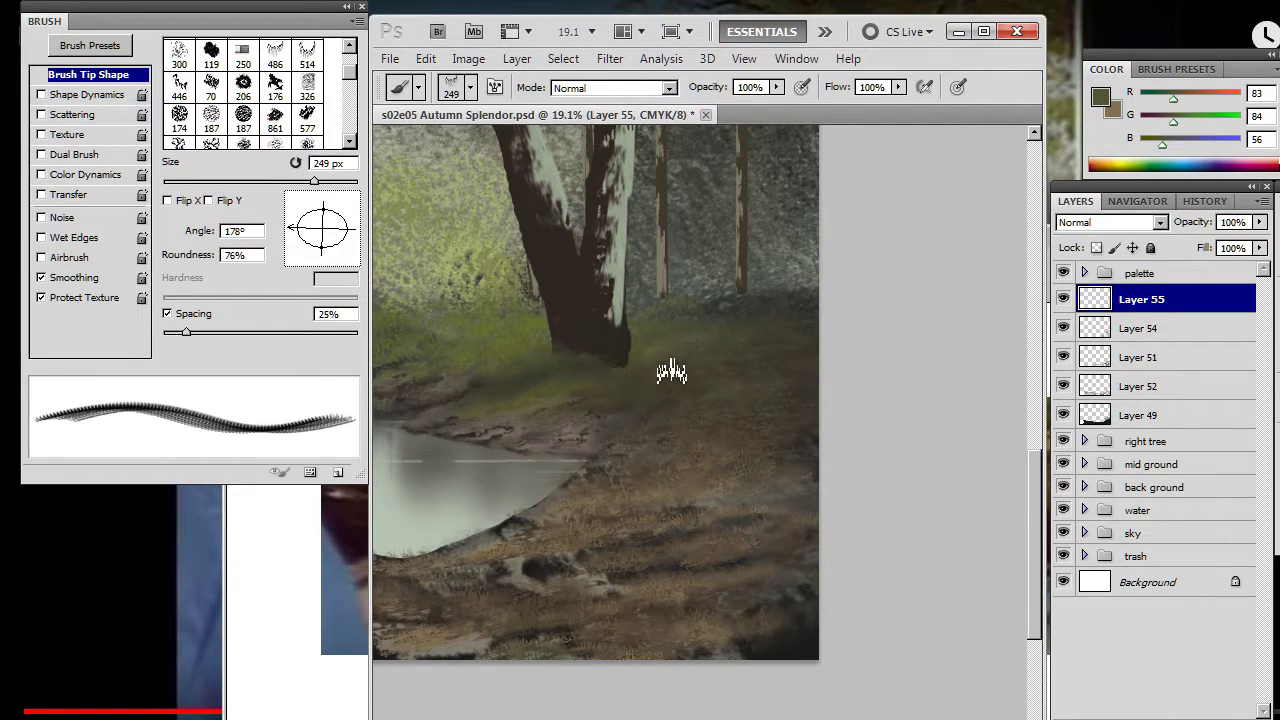
{"action": "key", "text": "r"}
{"action": "key", "text": "b"}
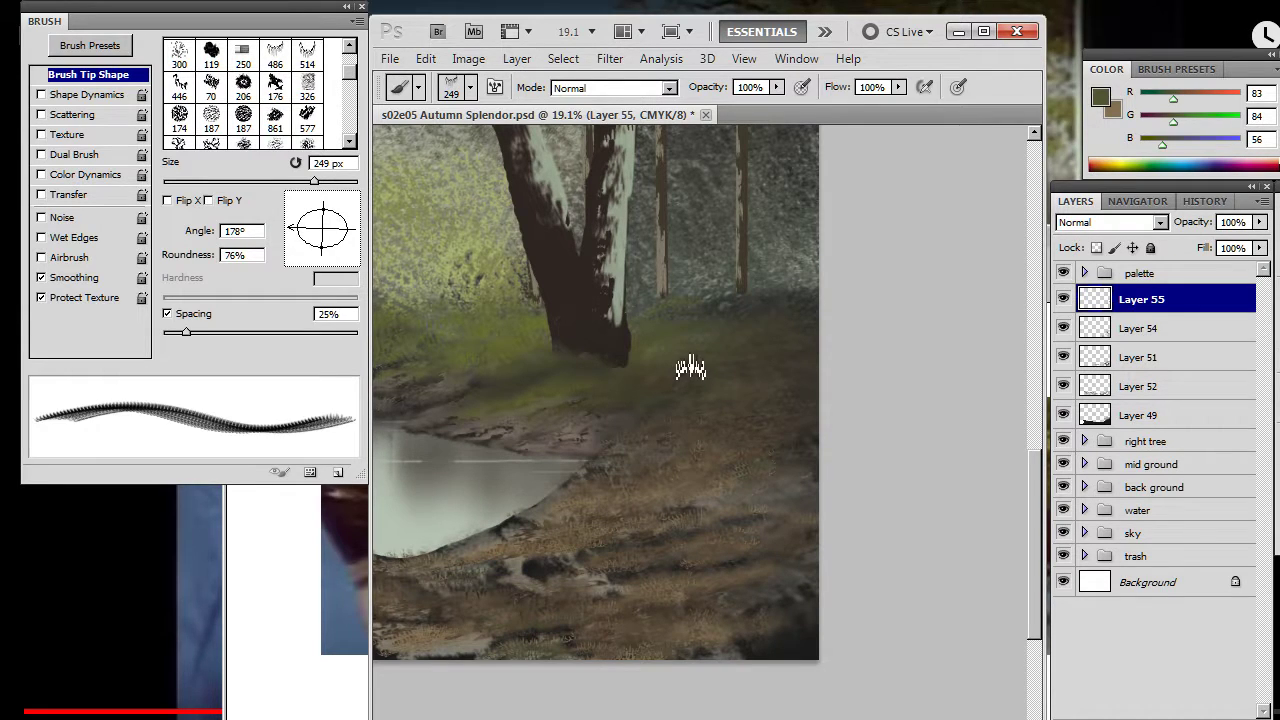
{"action": "key", "text": "r"}
{"action": "key", "text": "b"}
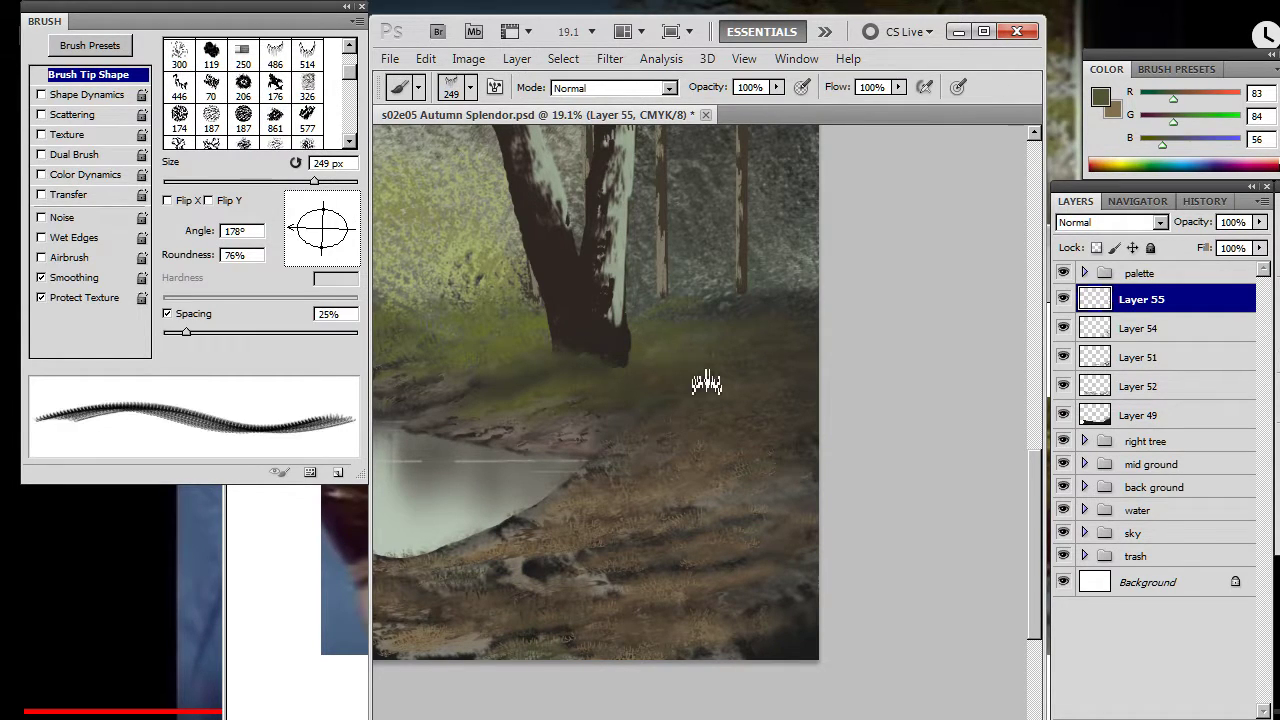
{"action": "key", "text": "r"}
{"action": "key", "text": "b"}
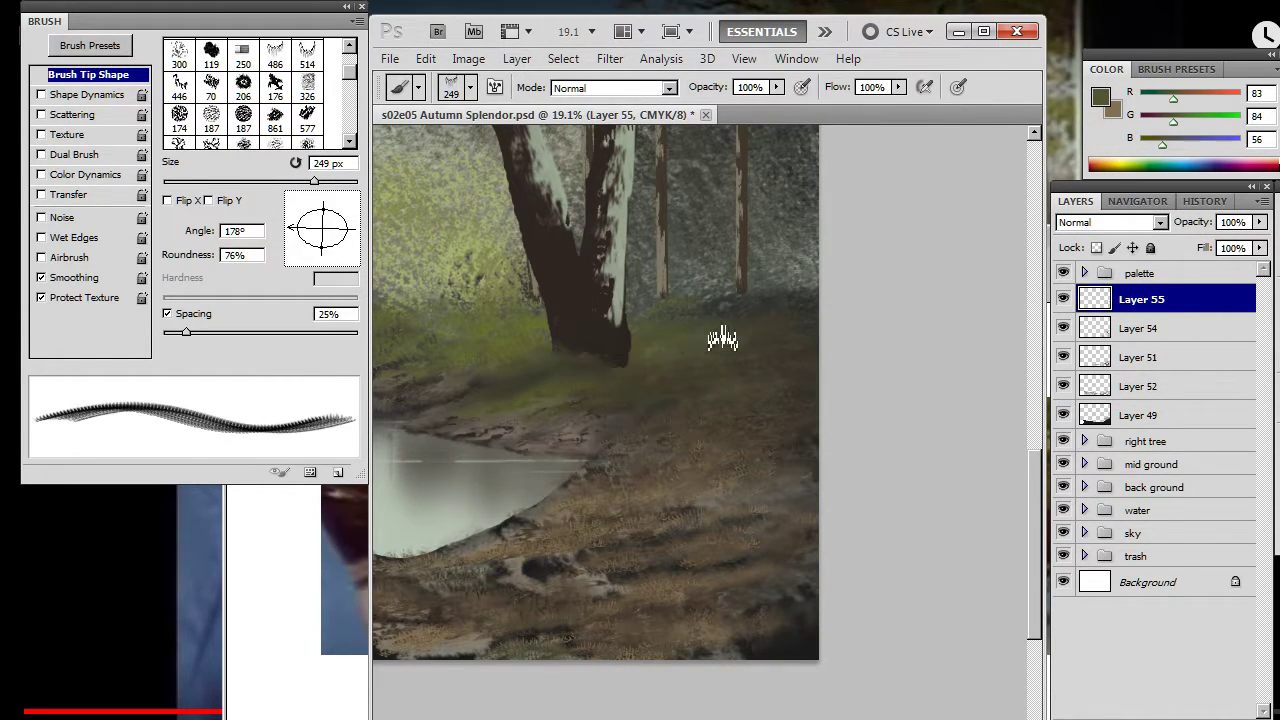
{"action": "key", "text": "r"}
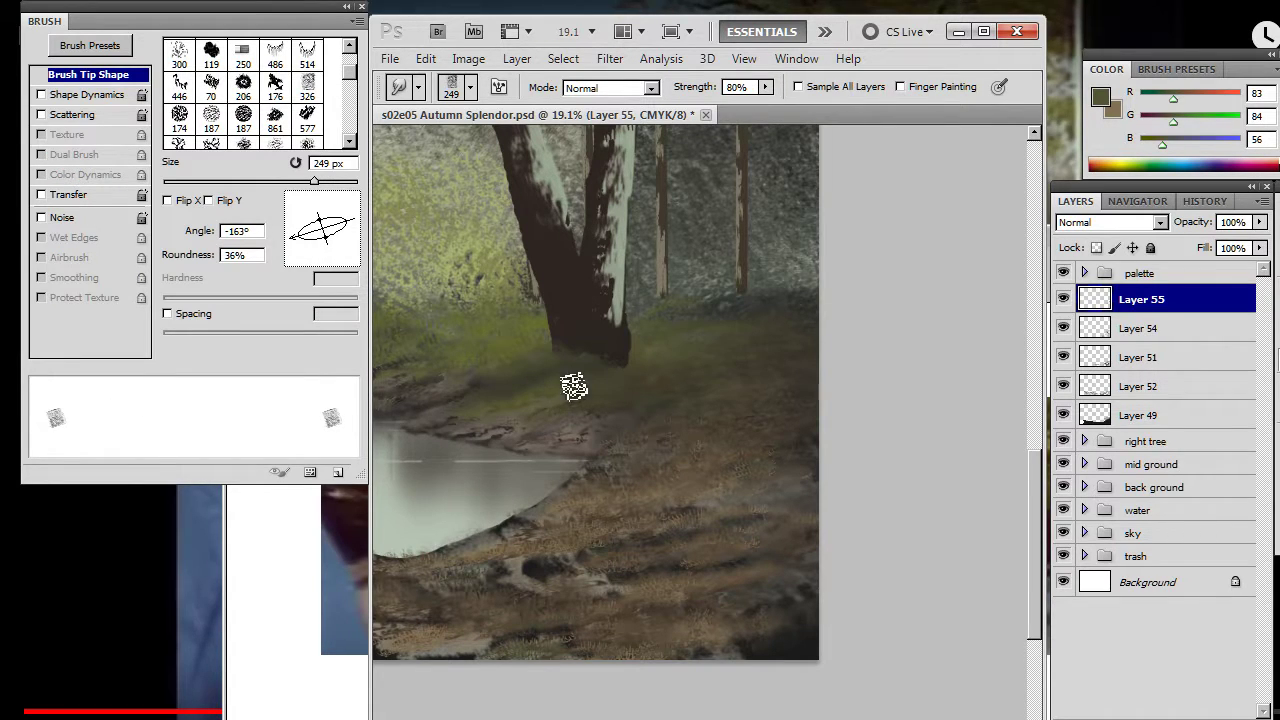
- Sample brighter green (RGB 102, 107, 53) from the grass beside the tree and blend grass strokes of it into the slope below the trunk
{"action": "key", "text": "b"}
{"action": "left_click", "coordinate": [480, 350], "text": "alt"}
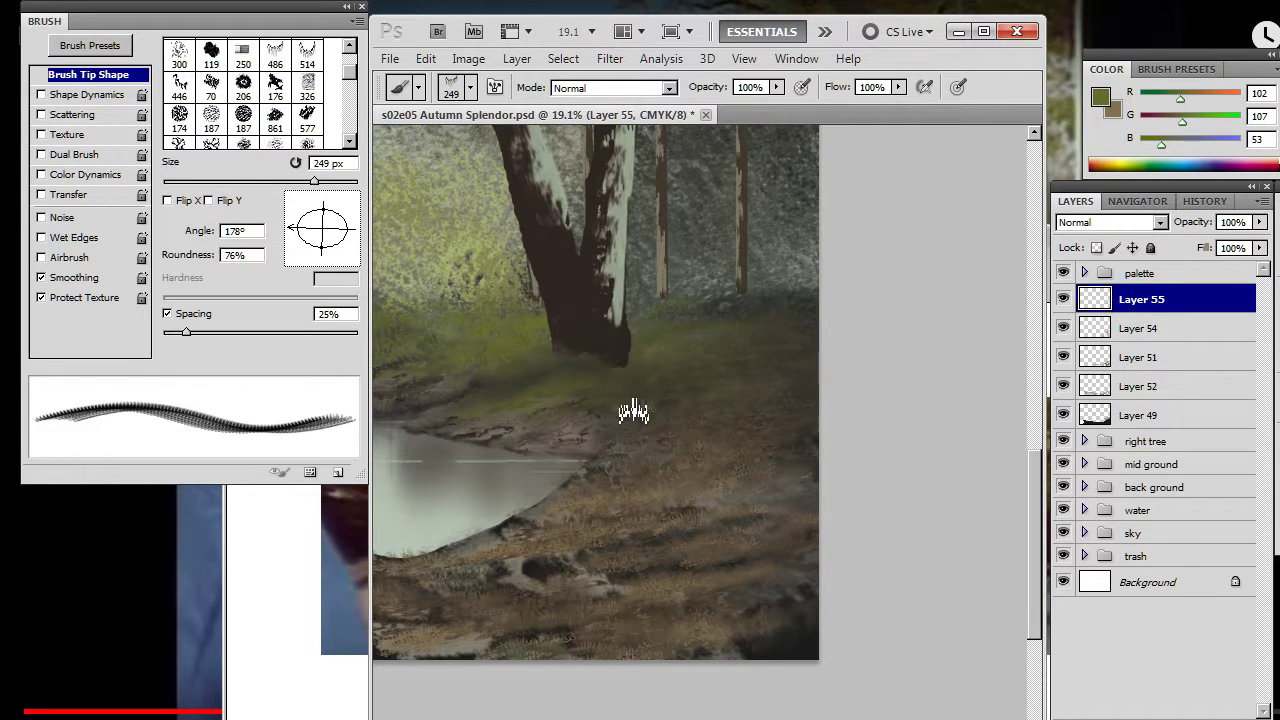
{"action": "key", "text": "r"}
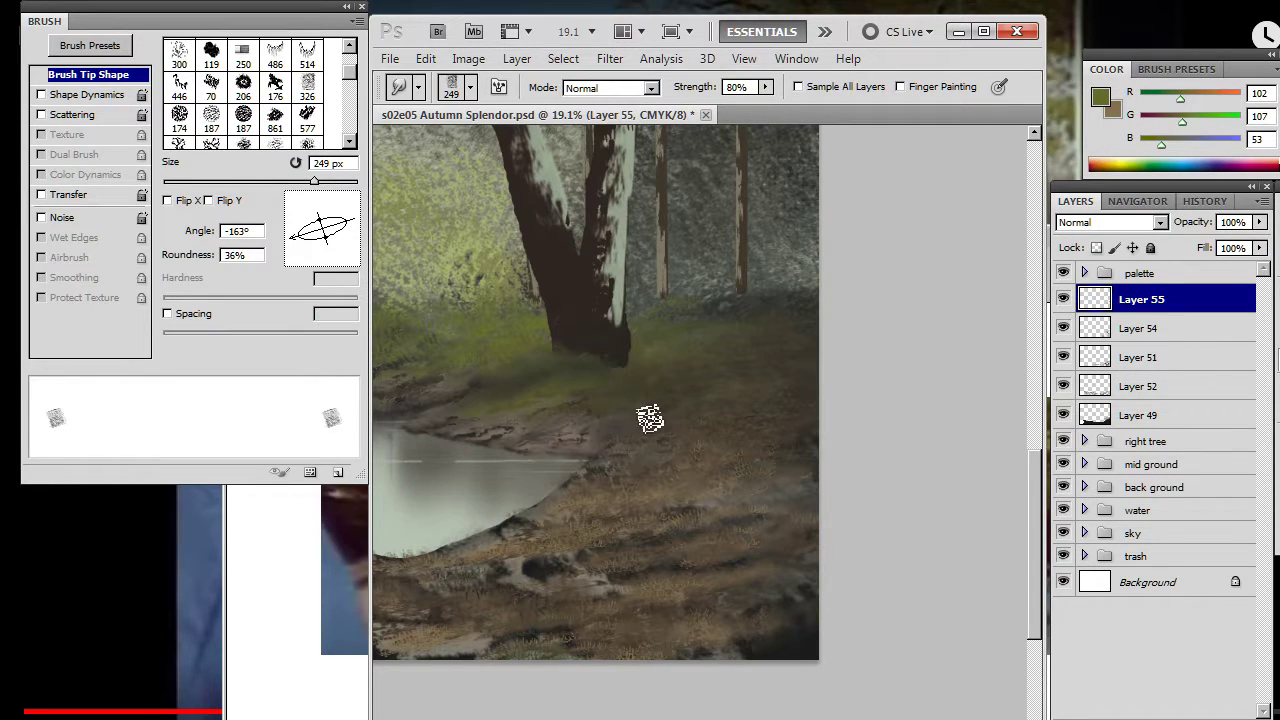
{"action": "key", "text": "b"}
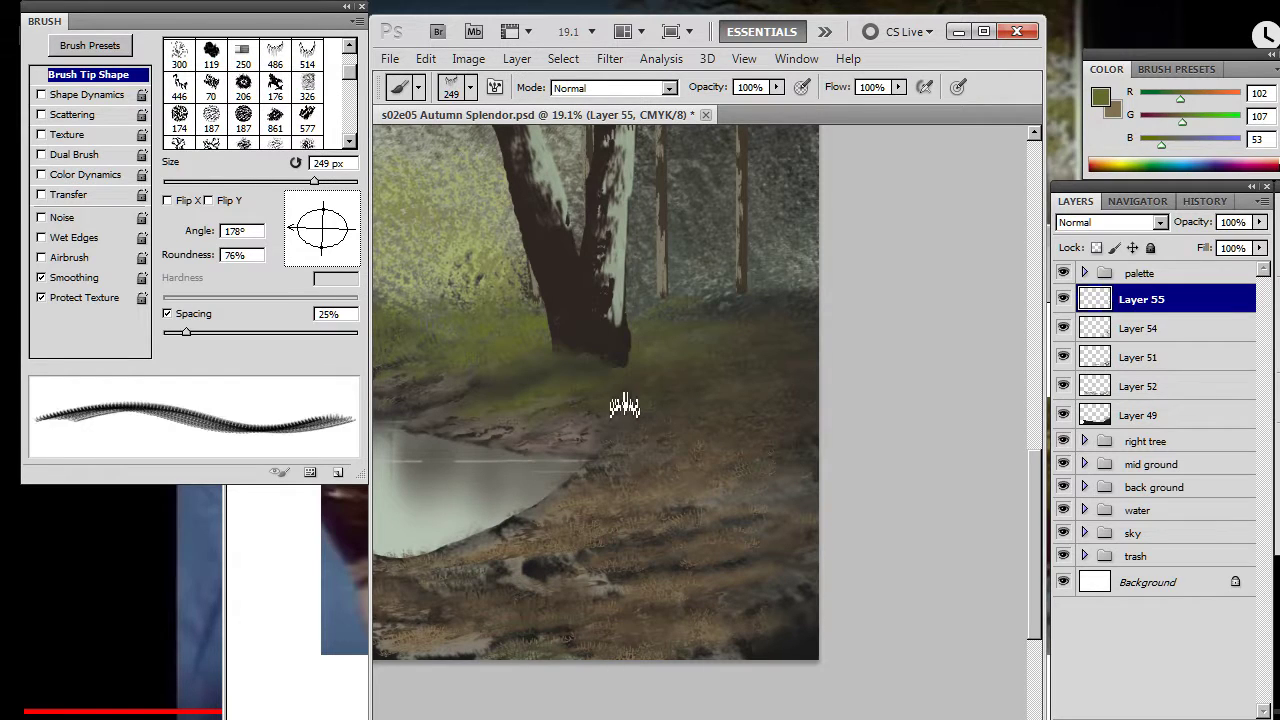
{"action": "key", "text": "r"}
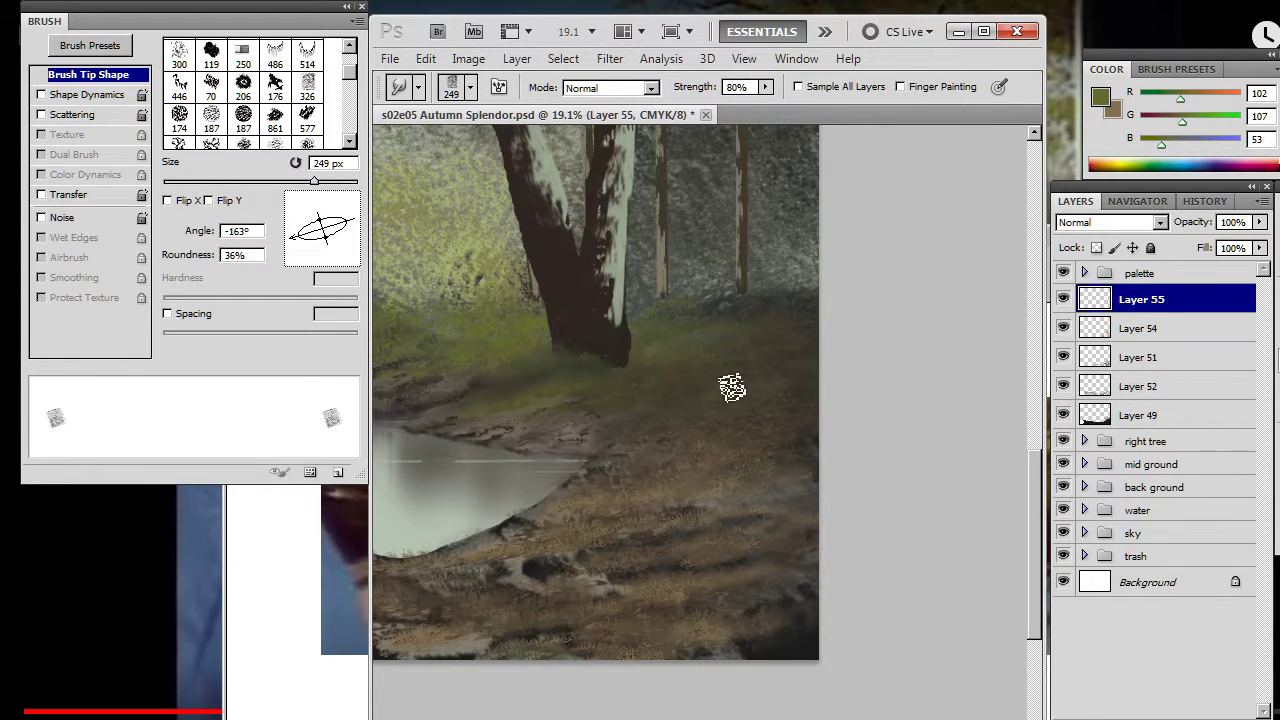
- Paint olive-green grass on the shaded slope right of the birch base on Layer 55, smudging the strokes into the ground
{"action": "key", "text": "b"}
{"action": "key", "text": "r"}
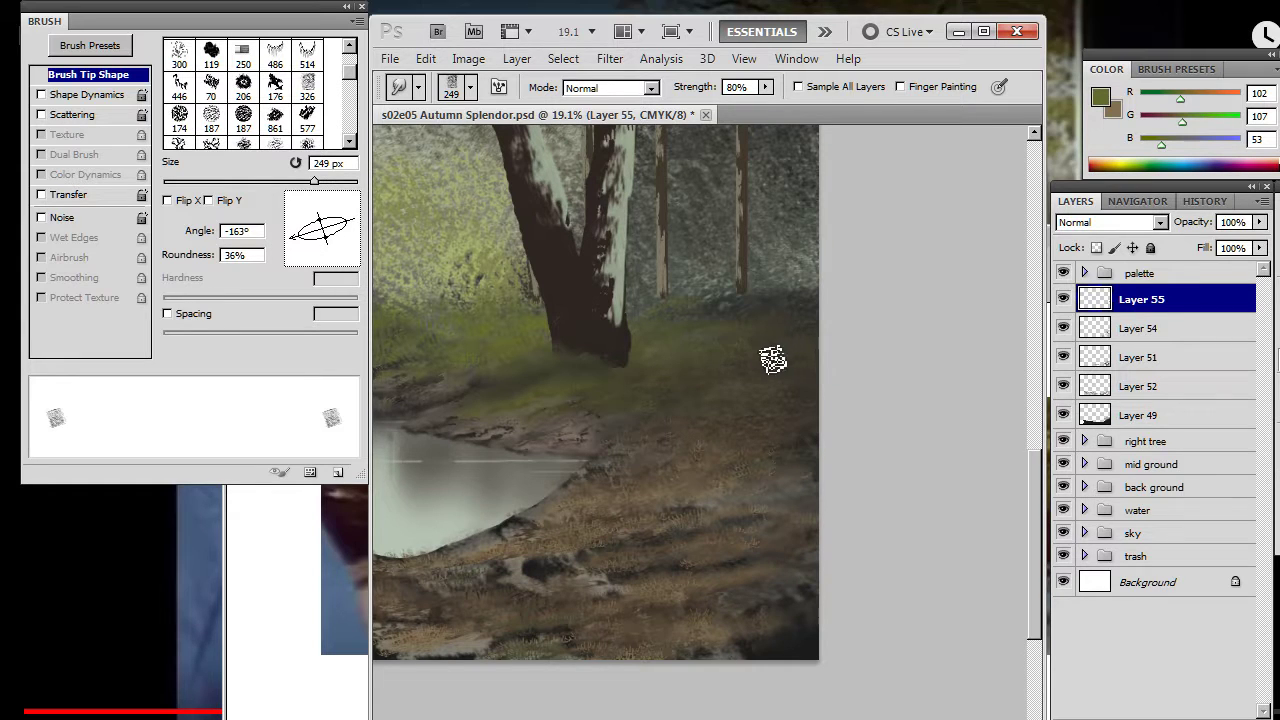
{"action": "key", "text": "b"}
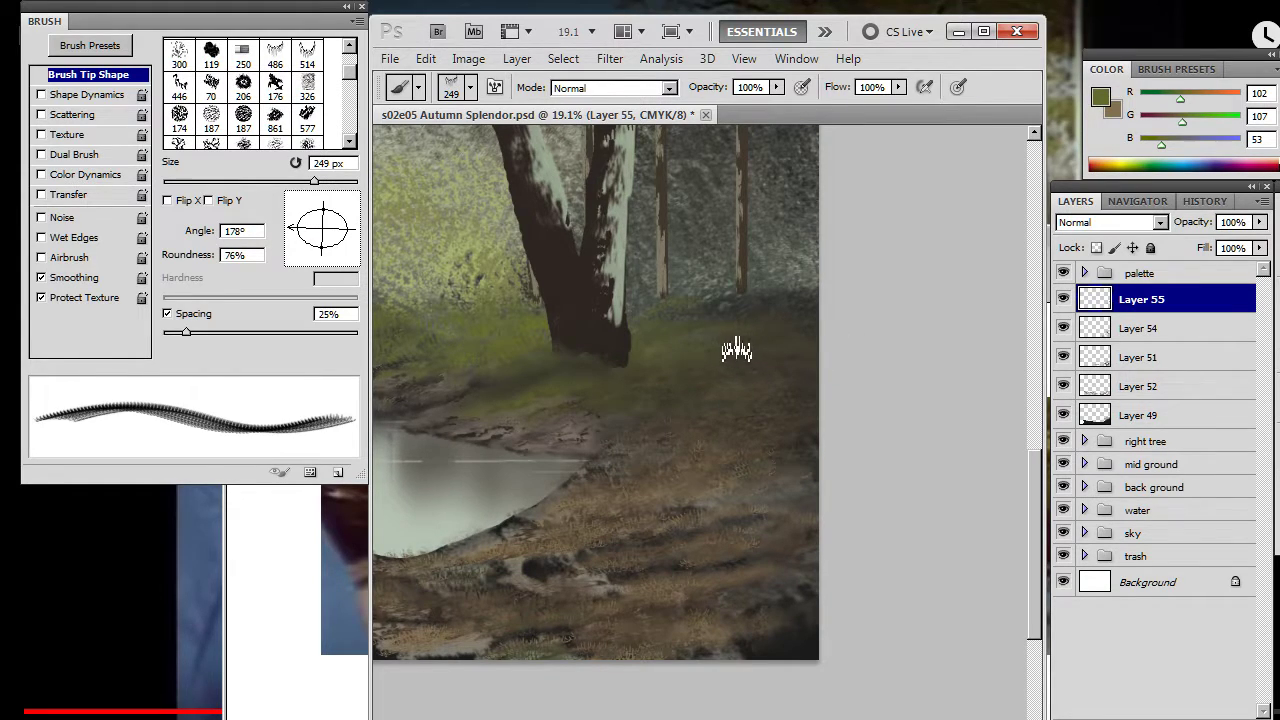
{"action": "key", "text": "r"}
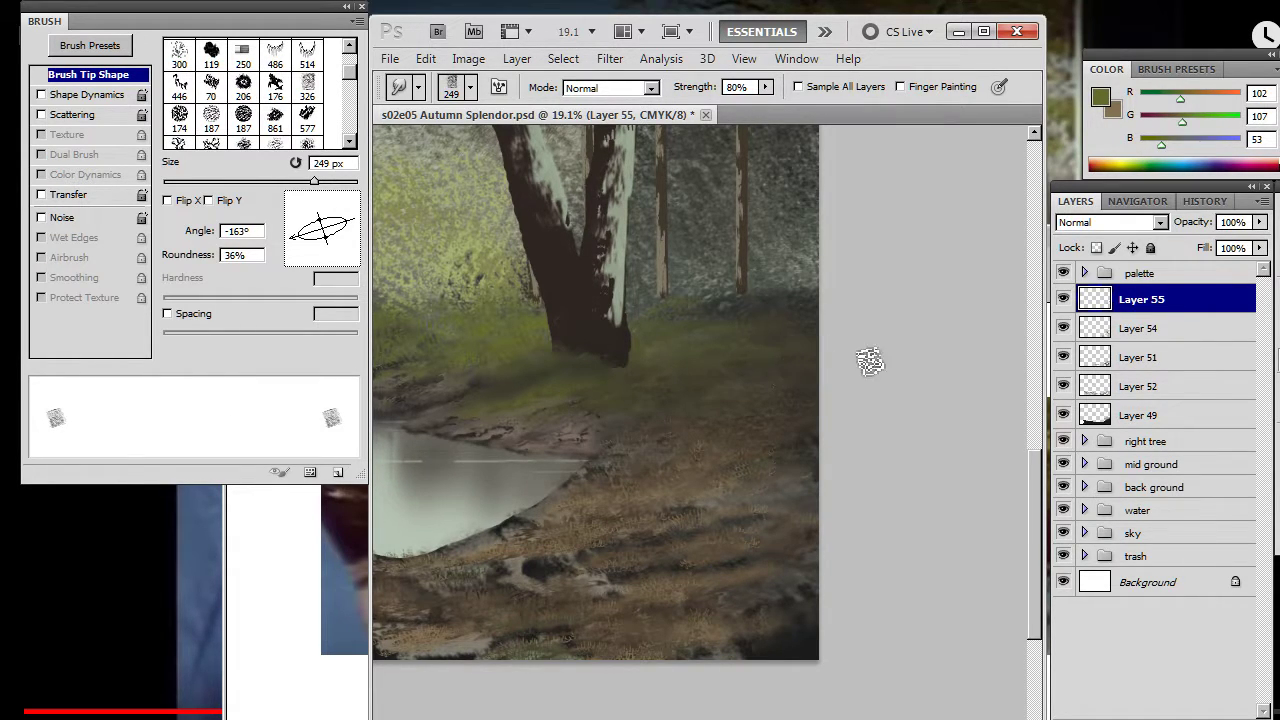
{"action": "key", "text": "b"}
{"action": "key", "text": "r"}
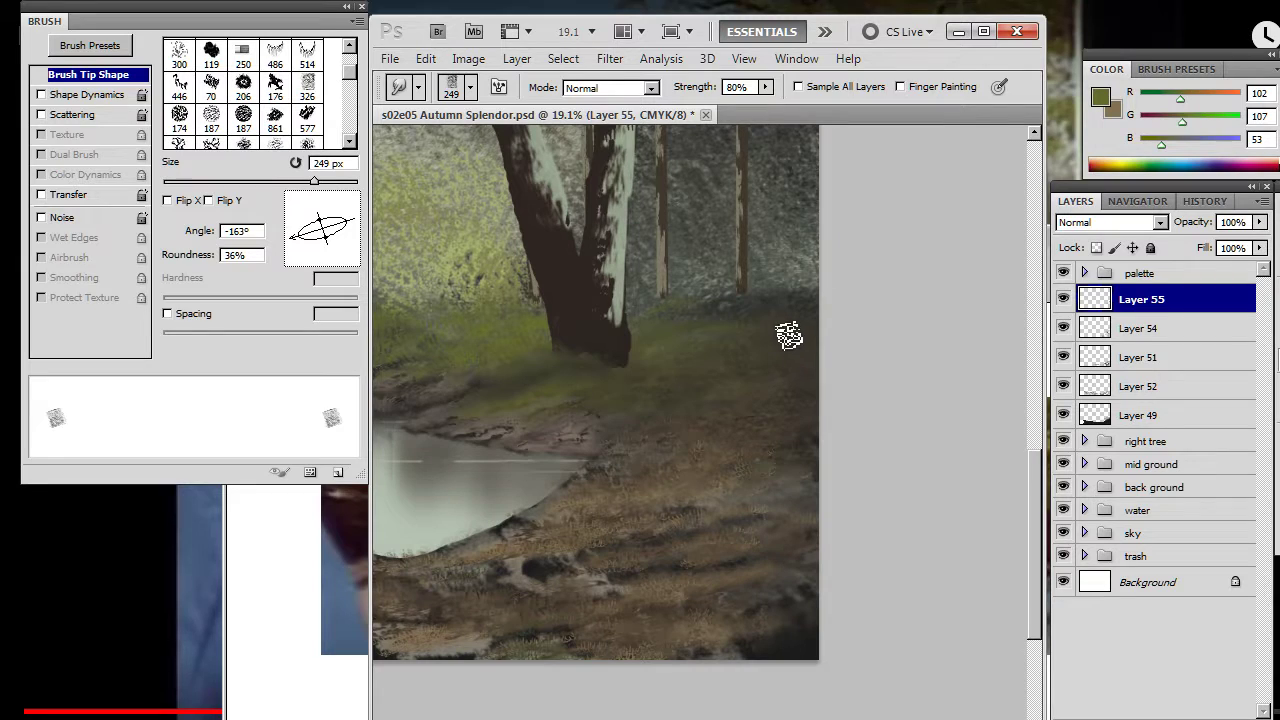
{"action": "key", "text": "b"}
{"action": "key", "text": "r"}
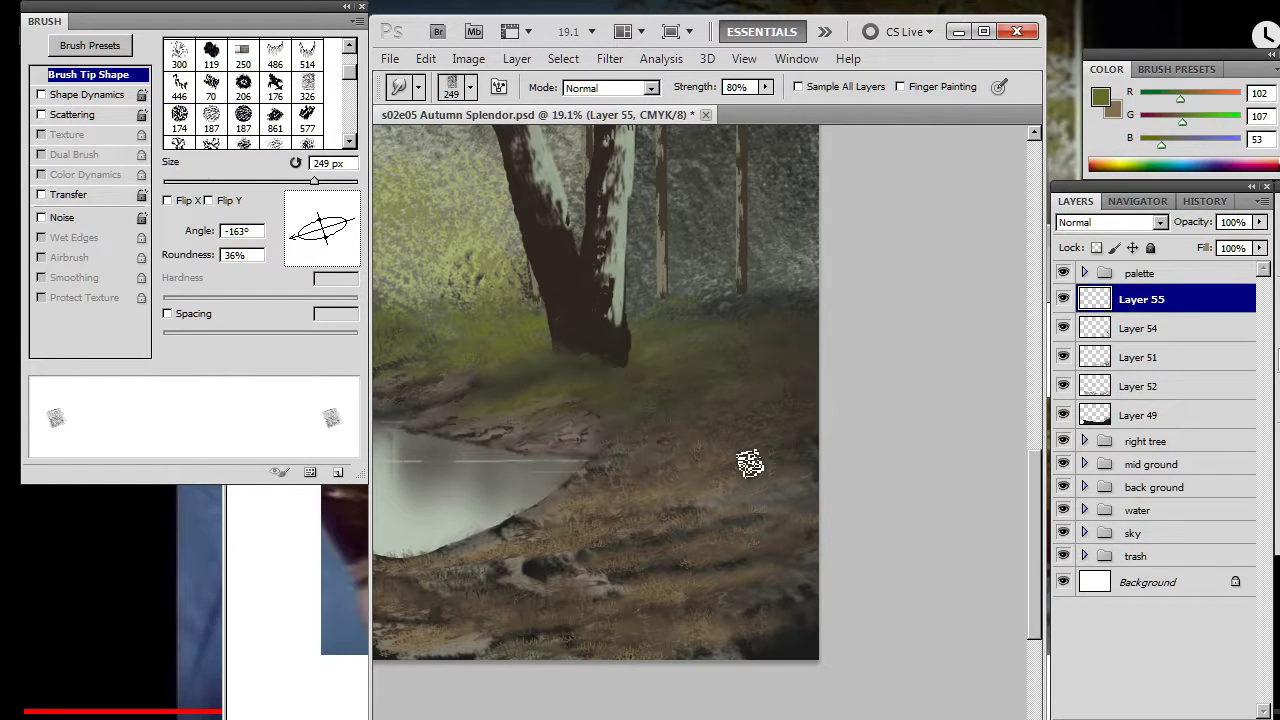
- Examine the right bank, the pond and the overall landscape at several magnifications
{"action": "key", "text": "z"}
{"action": "left_click", "coordinate": [580, 445], "text": "alt"}
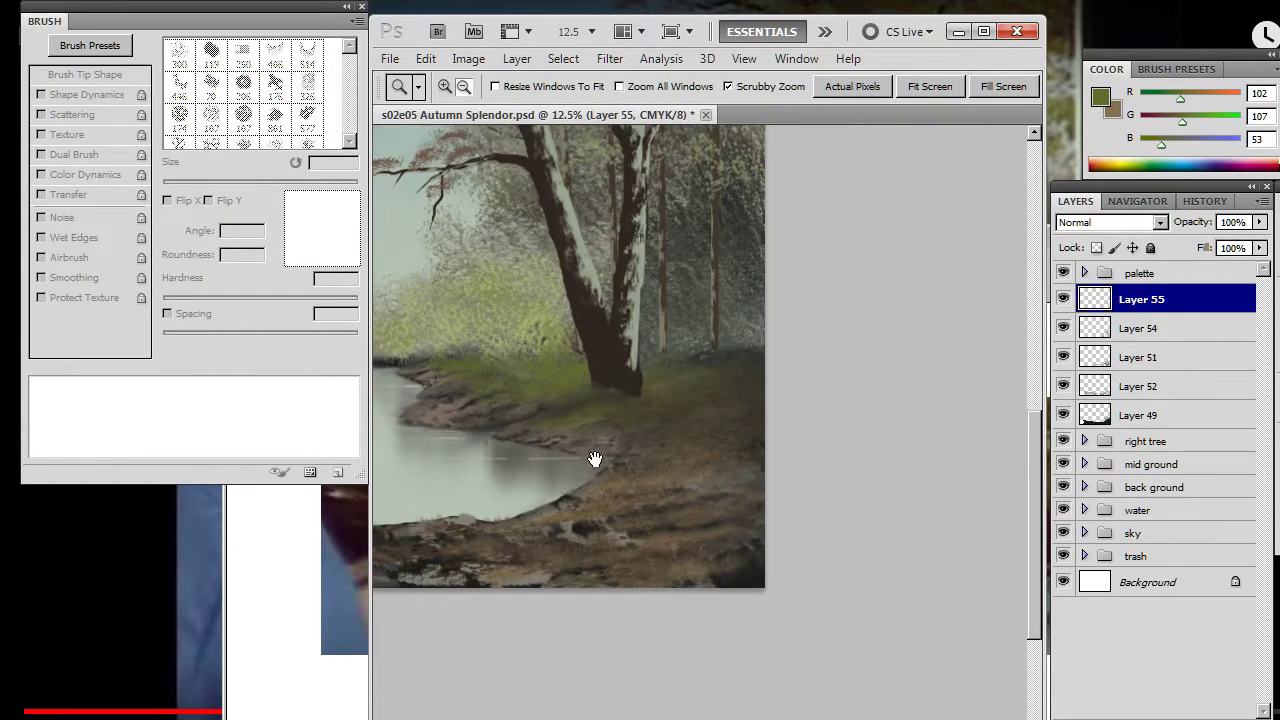
{"action": "left_click_drag", "start_coordinate": [599, 466], "coordinate": [785, 446]}
{"action": "mouse_move", "coordinate": [666, 421]}
{"action": "left_mouse_down"}
{"action": "mouse_move", "coordinate": [608, 428]}
{"action": "mouse_move", "coordinate": [669, 436]}
{"action": "left_mouse_up"}
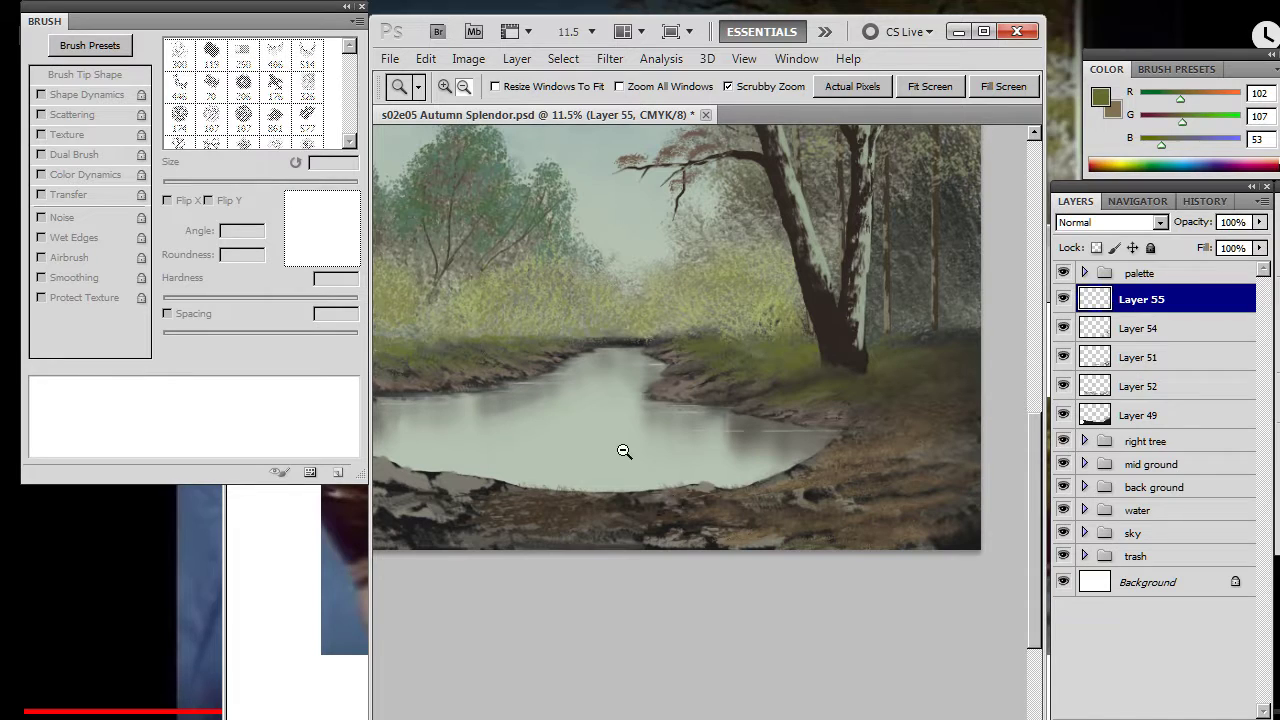
{"action": "left_click_drag", "start_coordinate": [722, 407], "coordinate": [566, 397]}
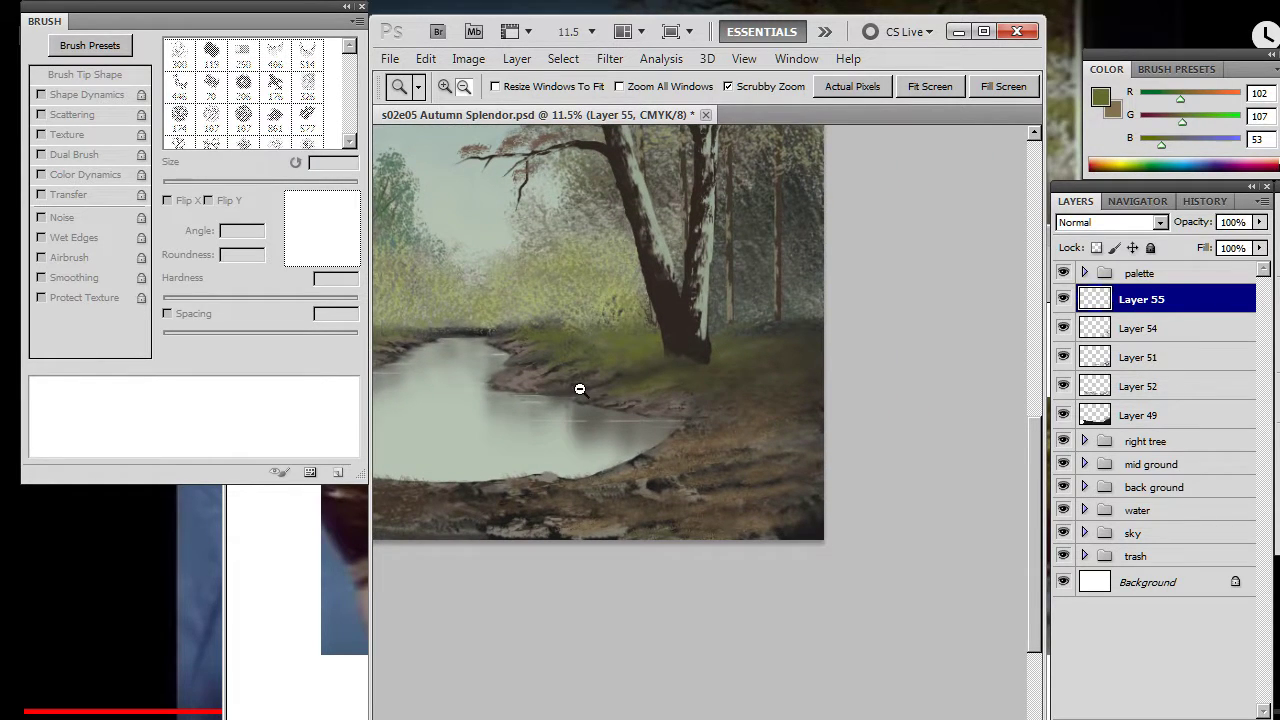
{"action": "left_click_drag", "start_coordinate": [725, 400], "coordinate": [923, 332]}
{"action": "left_click_drag", "start_coordinate": [864, 360], "coordinate": [640, 200]}
{"action": "left_click_drag", "start_coordinate": [945, 418], "coordinate": [755, 353]}
{"action": "mouse_move", "coordinate": [852, 393]}
{"action": "left_mouse_down"}
{"action": "mouse_move", "coordinate": [797, 374]}
{"action": "mouse_move", "coordinate": [883, 391]}
{"action": "mouse_move", "coordinate": [863, 374]}
{"action": "mouse_move", "coordinate": [736, 391]}
{"action": "left_mouse_up"}
{"action": "left_click_drag", "start_coordinate": [728, 444], "coordinate": [762, 447]}
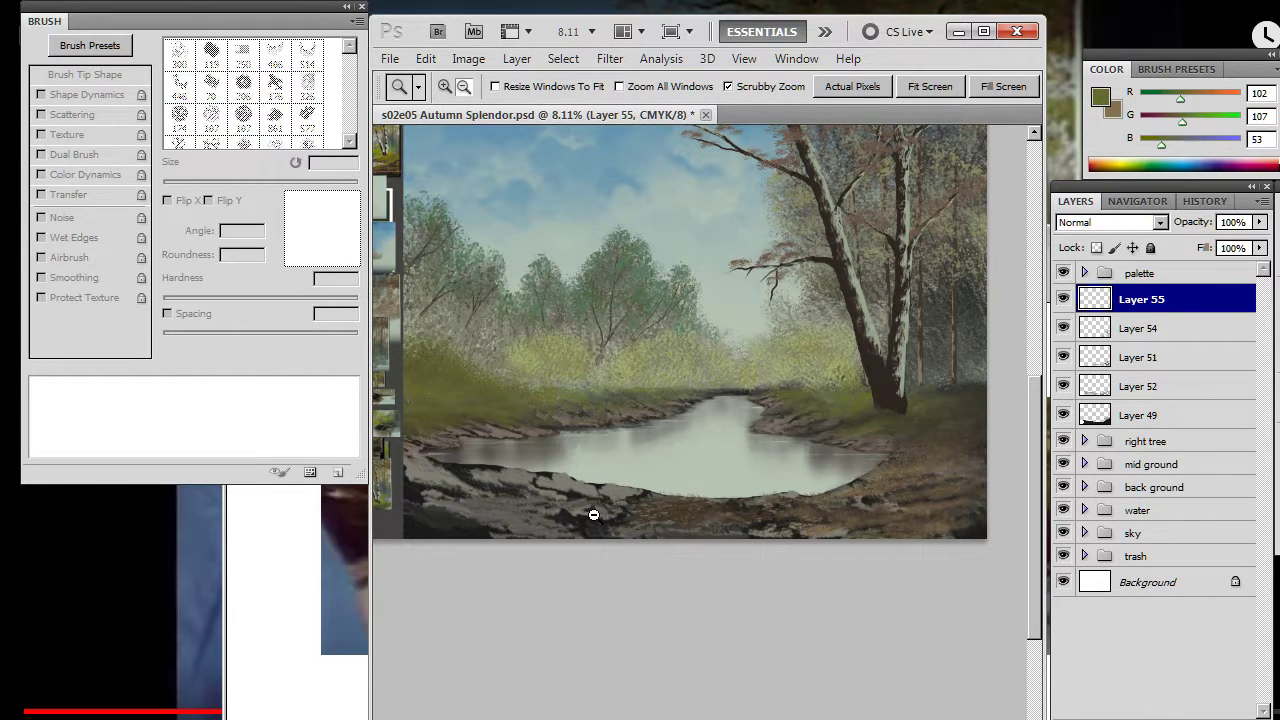
{"action": "left_click_drag", "start_coordinate": [939, 449], "coordinate": [991, 460]}
- Paint dark olive grass sampled from the right bank below the birch at 70% opacity, smudging it into the soil
{"action": "key", "text": "b"}
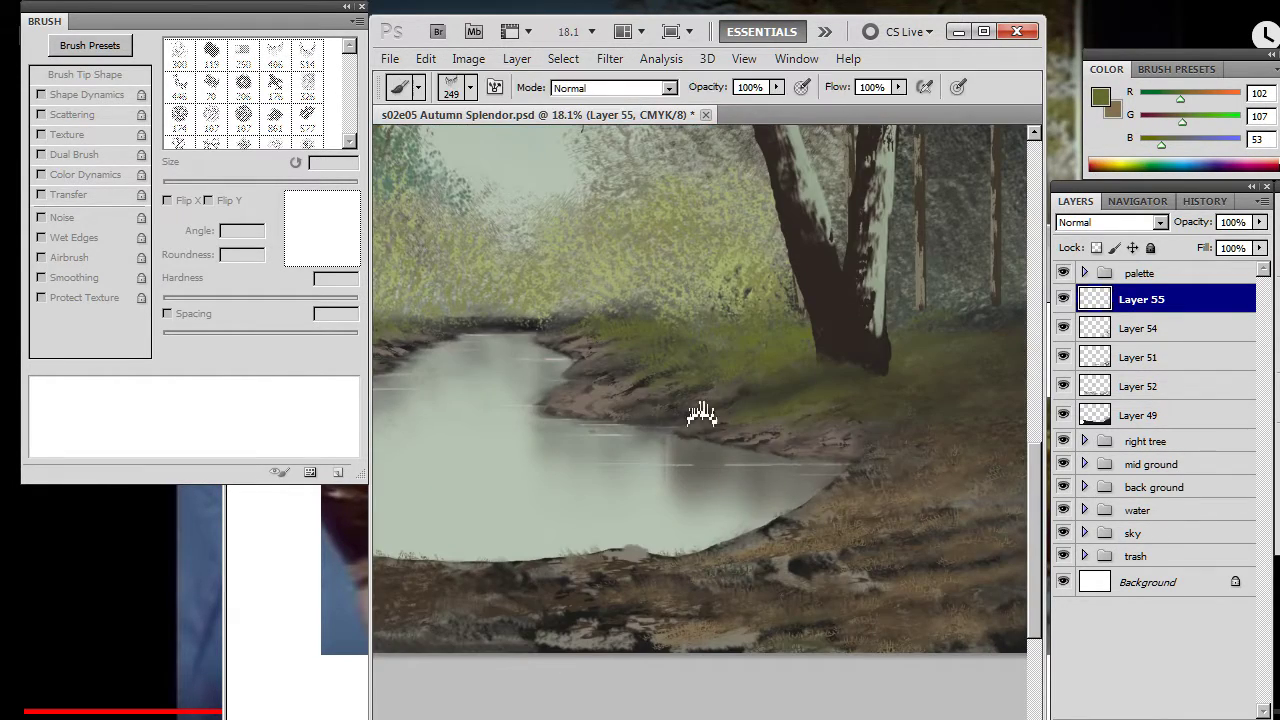
{"action": "left_click", "coordinate": [781, 404], "text": "alt"}
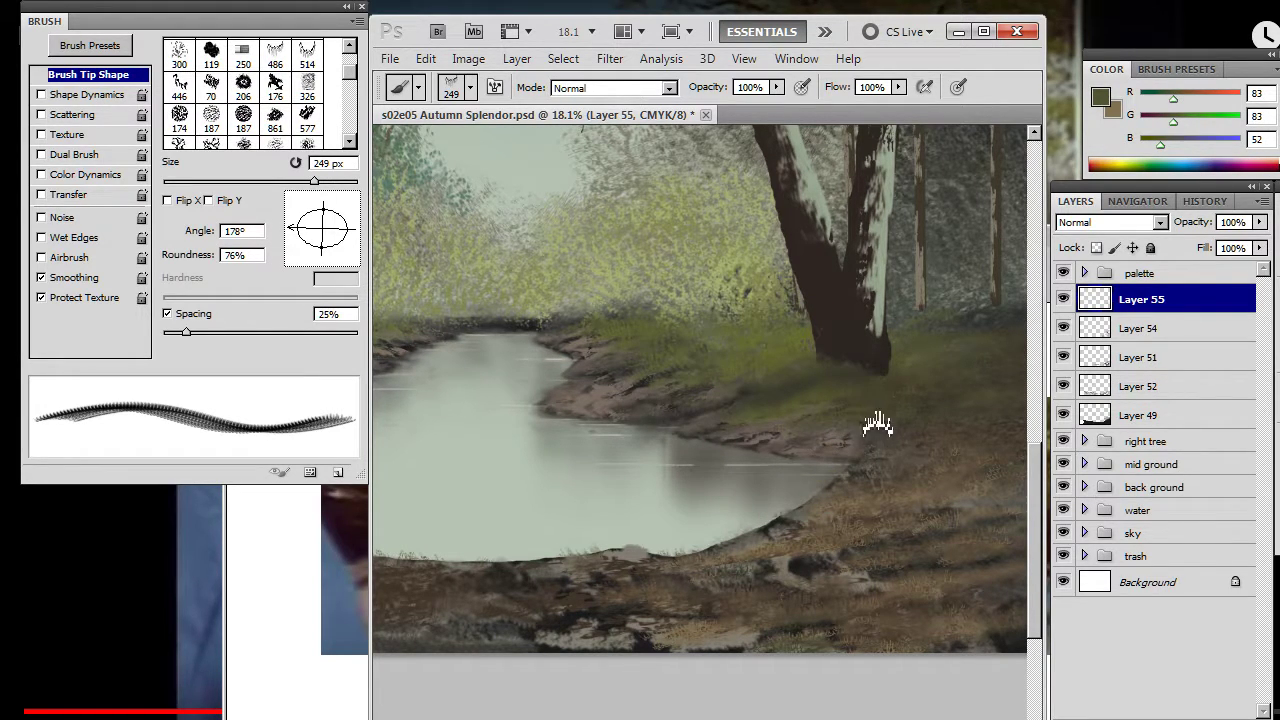
{"action": "key", "text": "7"}
{"action": "key", "text": "r"}
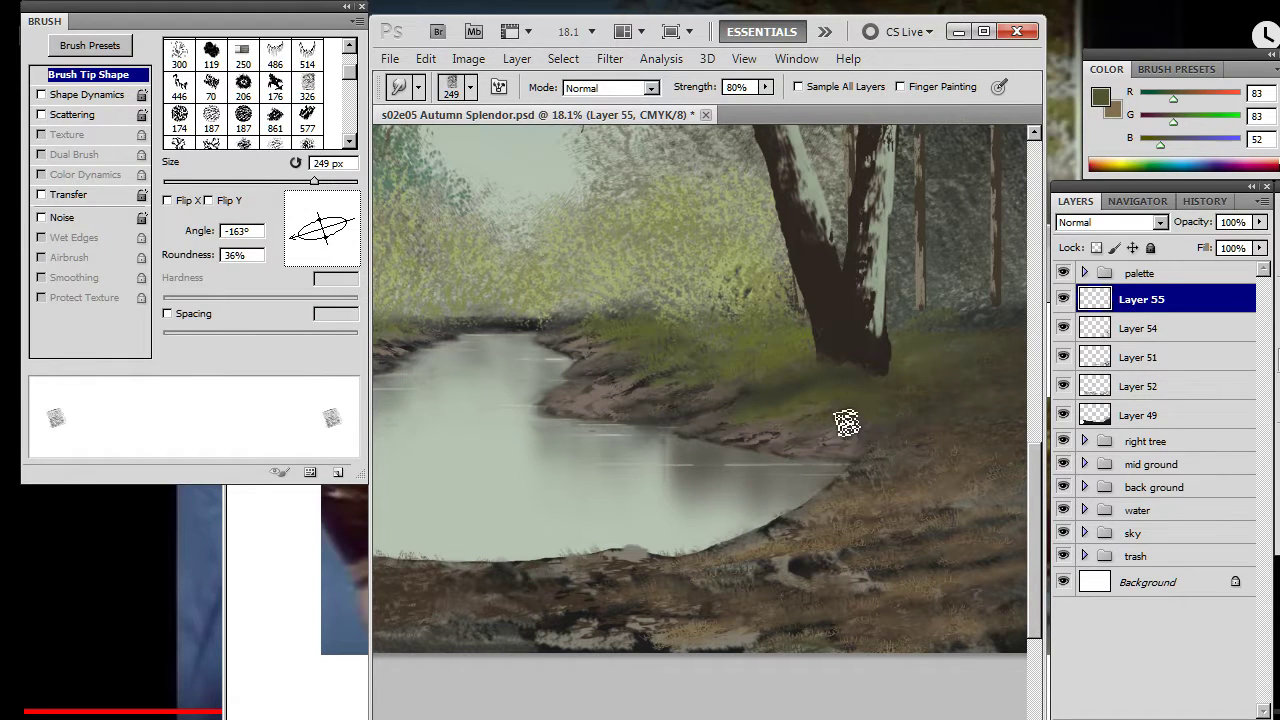
{"action": "key", "text": "b"}
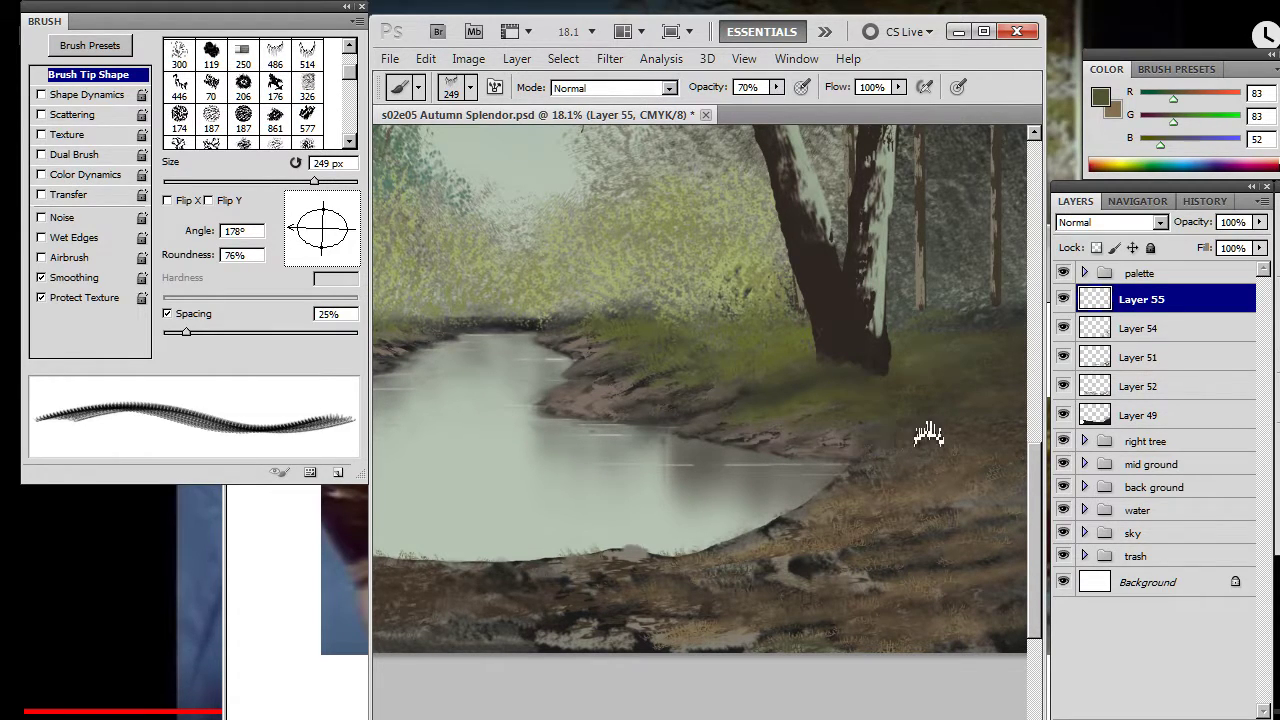
{"action": "key", "text": "r"}
{"action": "key", "text": "b"}
{"action": "key", "text": "r"}
{"action": "key", "text": "b"}
{"action": "key", "text": "e"}
{"action": "key", "text": "r"}
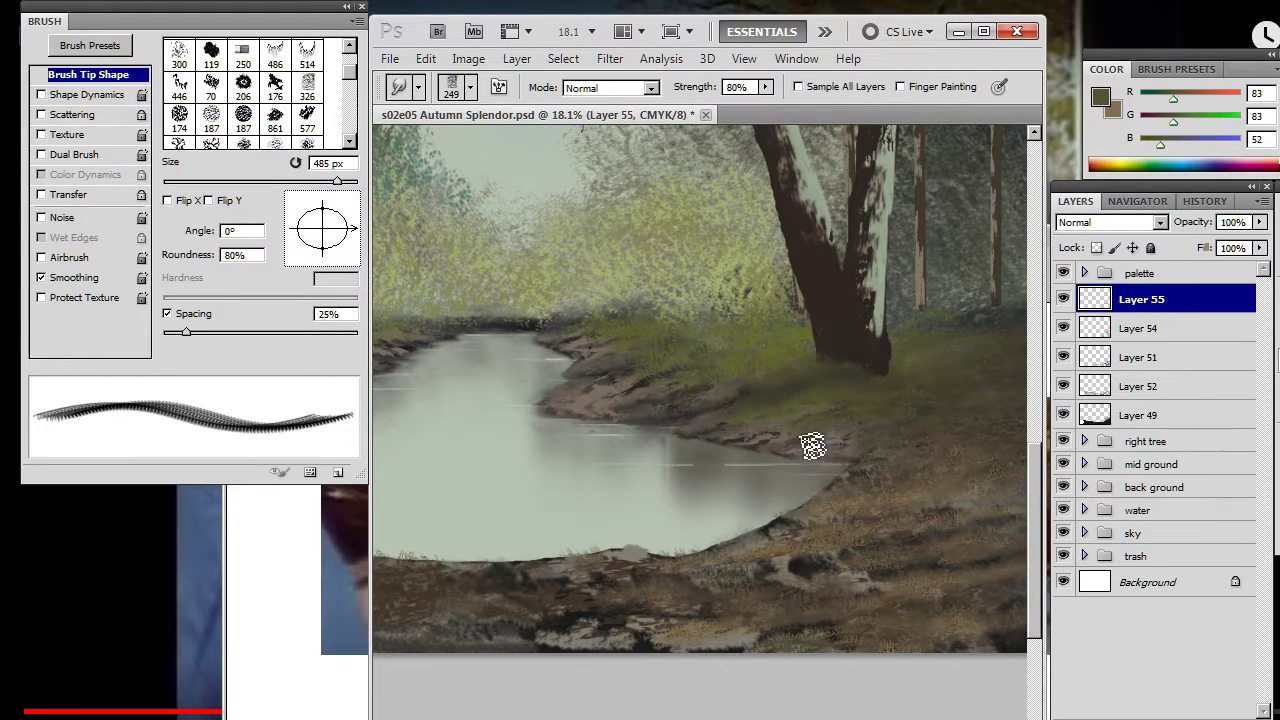
- Sample a greyish green from the bank and blend it along the right shoreline beside the water
{"action": "key", "text": "b"}
{"action": "left_click", "coordinate": [818, 422], "text": "alt"}
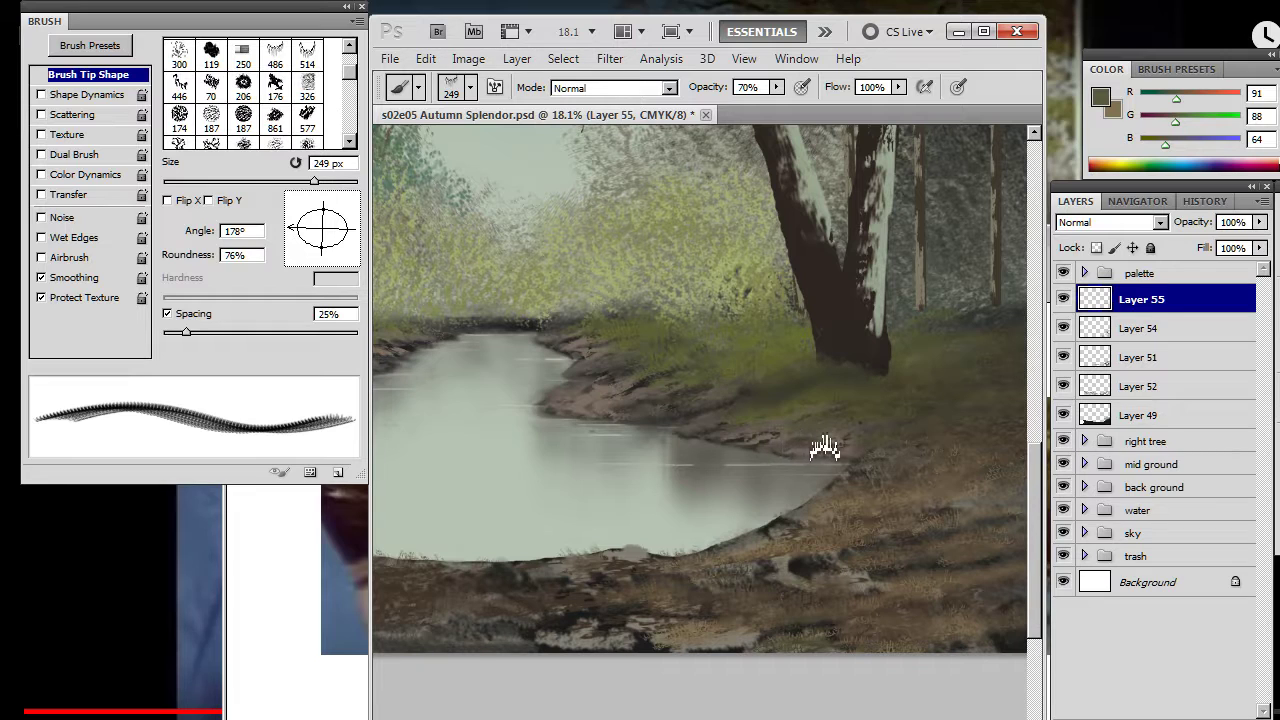
{"action": "key", "text": "r"}
{"action": "key", "text": "b"}
{"action": "key", "text": "e"}
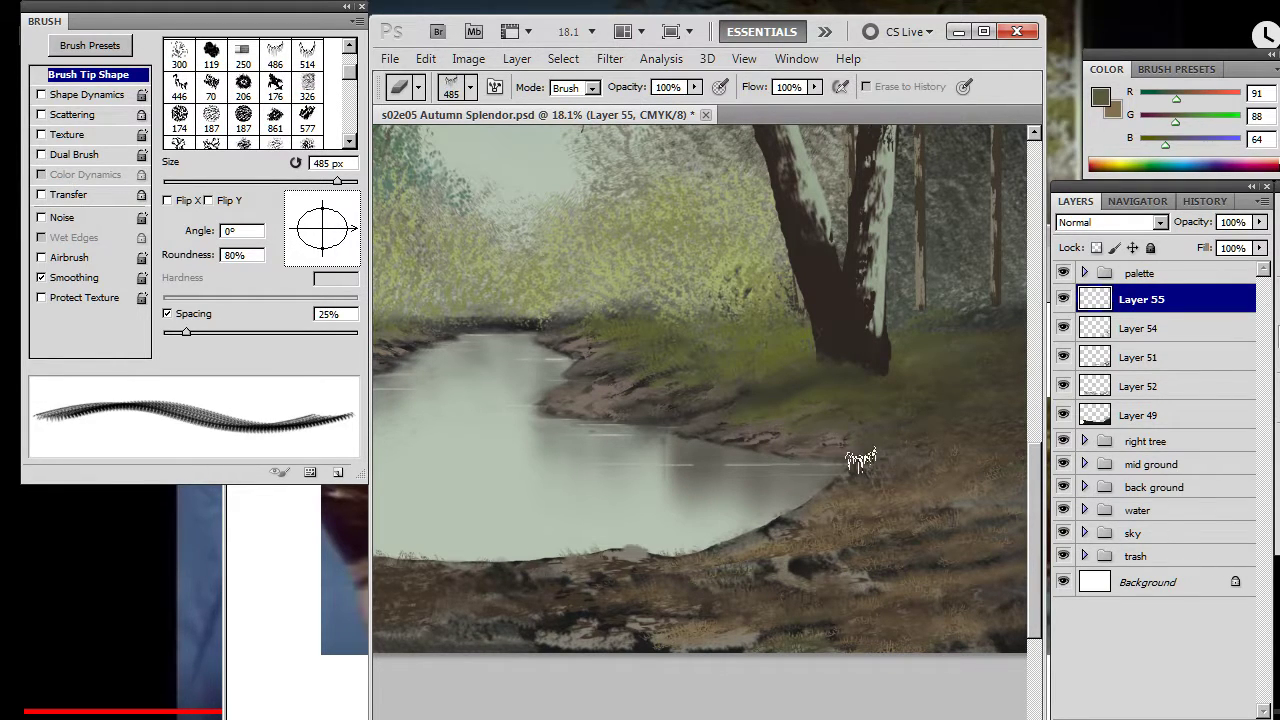
- Compare the whole painting with Layer 55 hidden and shown
{"action": "key", "text": "z"}
{"action": "mouse_move", "coordinate": [857, 497]}
{"action": "left_mouse_down"}
{"action": "mouse_move", "coordinate": [826, 477]}
{"action": "mouse_move", "coordinate": [768, 518]}
{"action": "left_mouse_up"}
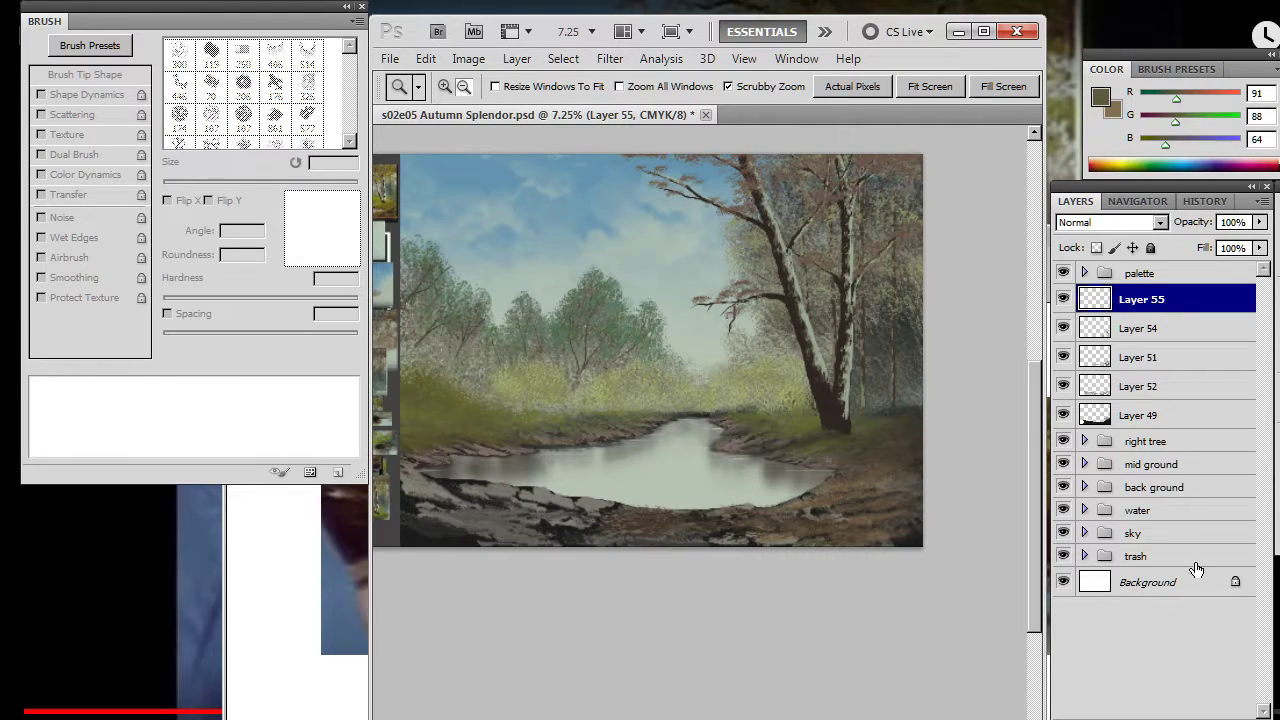
{"action": "left_click", "coordinate": [1064, 330]}
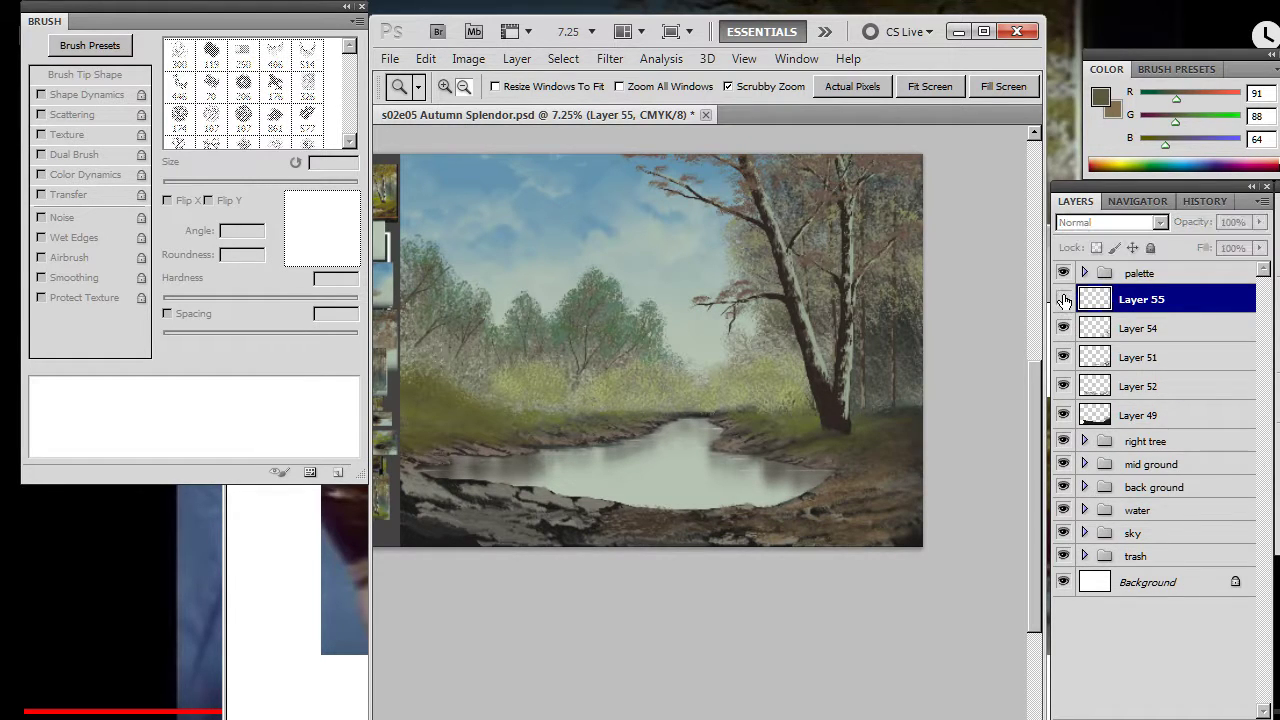
{"action": "left_click", "coordinate": [1064, 301]}
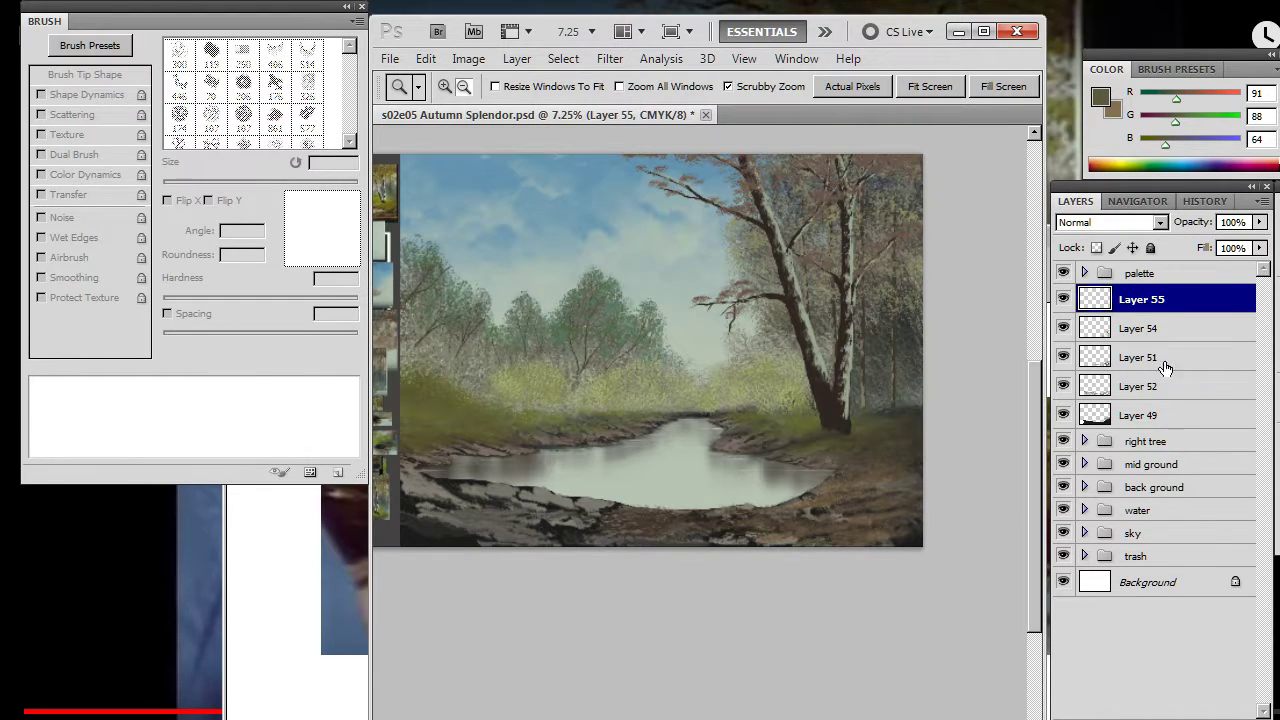
- Add a new layer above Layer 55 and sample an olive-brown from the foreground bank in the lowest reference picture
{"action": "left_click", "coordinate": [1204, 719]}
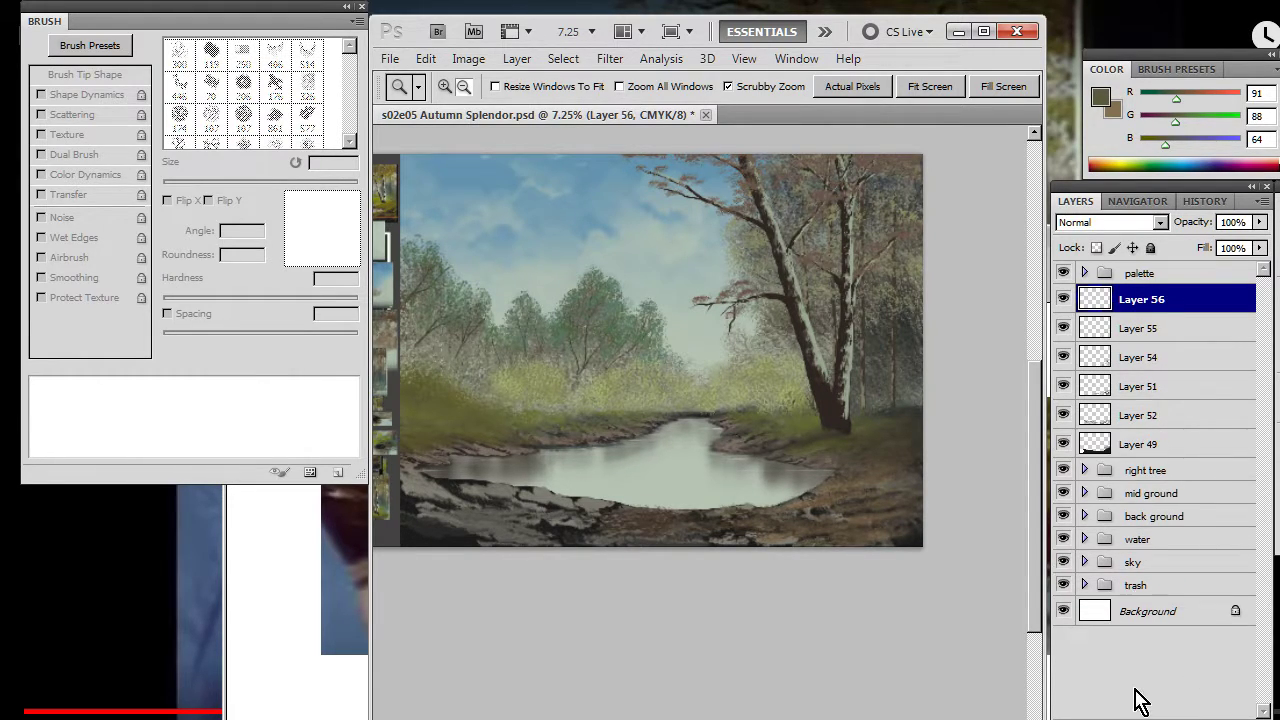
{"action": "left_click", "coordinate": [666, 521]}
{"action": "left_click", "coordinate": [637, 485]}
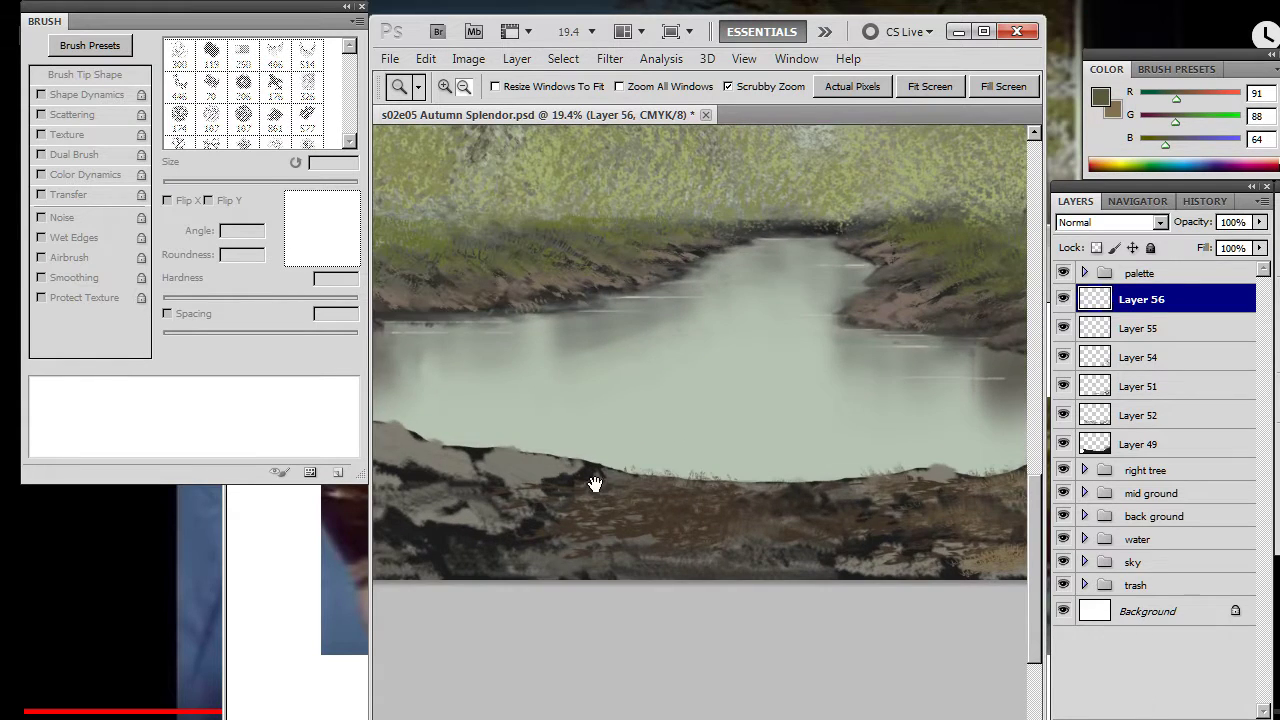
{"action": "left_click_drag", "start_coordinate": [430, 482], "coordinate": [641, 521]}
{"action": "mouse_move", "coordinate": [392, 537]}
{"action": "left_mouse_down"}
{"action": "mouse_move", "coordinate": [643, 518]}
{"action": "mouse_move", "coordinate": [702, 469]}
{"action": "left_mouse_up"}
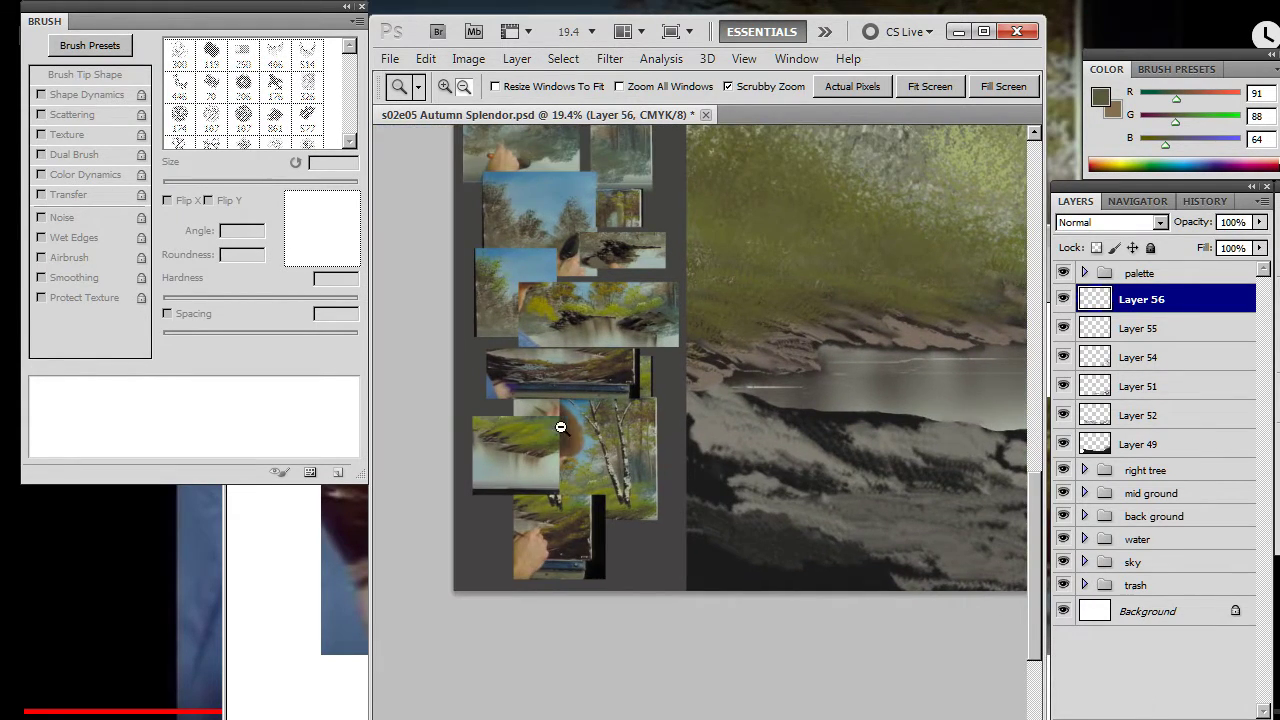
{"action": "left_click_drag", "start_coordinate": [572, 415], "coordinate": [694, 387]}
{"action": "left_click_drag", "start_coordinate": [612, 624], "coordinate": [665, 331]}
{"action": "mouse_move", "coordinate": [628, 534]}
{"action": "left_mouse_down"}
{"action": "mouse_move", "coordinate": [743, 483]}
{"action": "mouse_move", "coordinate": [740, 470]}
{"action": "left_mouse_up"}
{"action": "left_click_drag", "start_coordinate": [658, 386], "coordinate": [652, 407]}
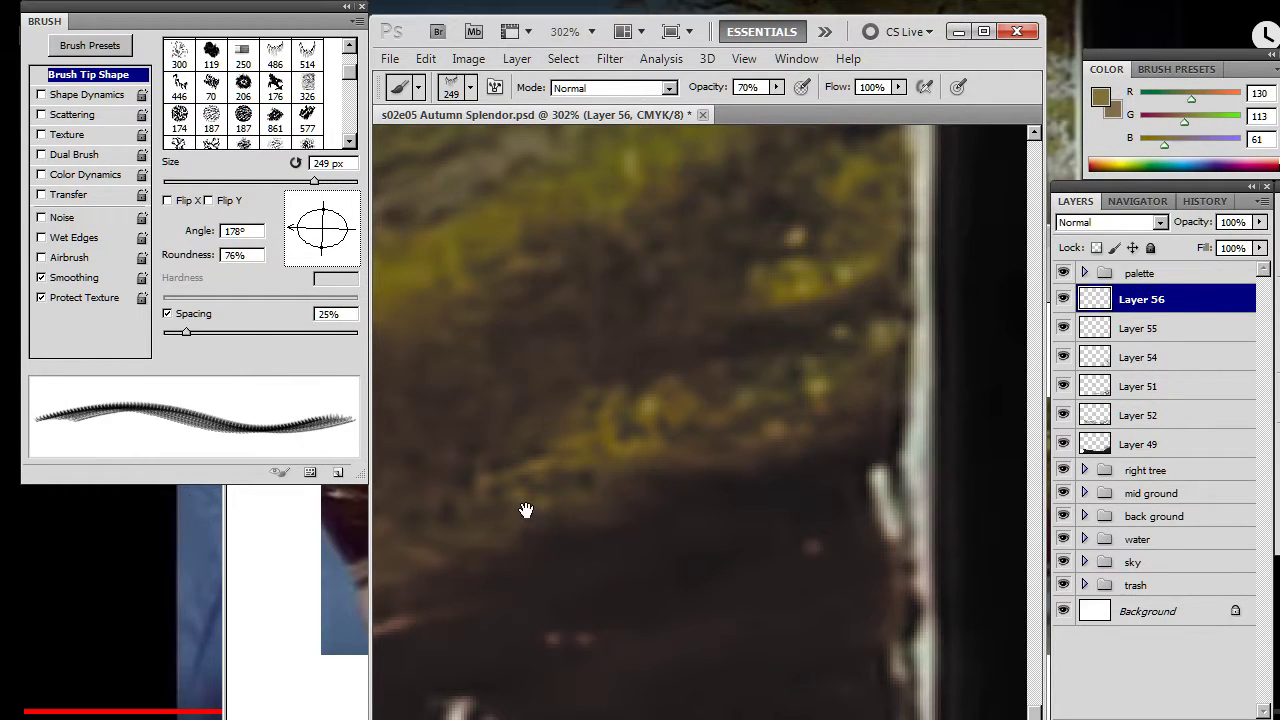
- Sample a dark earthy brown from the shaded soil of the bank in the reference picture
{"action": "left_click_drag", "start_coordinate": [532, 515], "coordinate": [738, 589]}
{"action": "left_click", "coordinate": [577, 451], "text": "alt"}
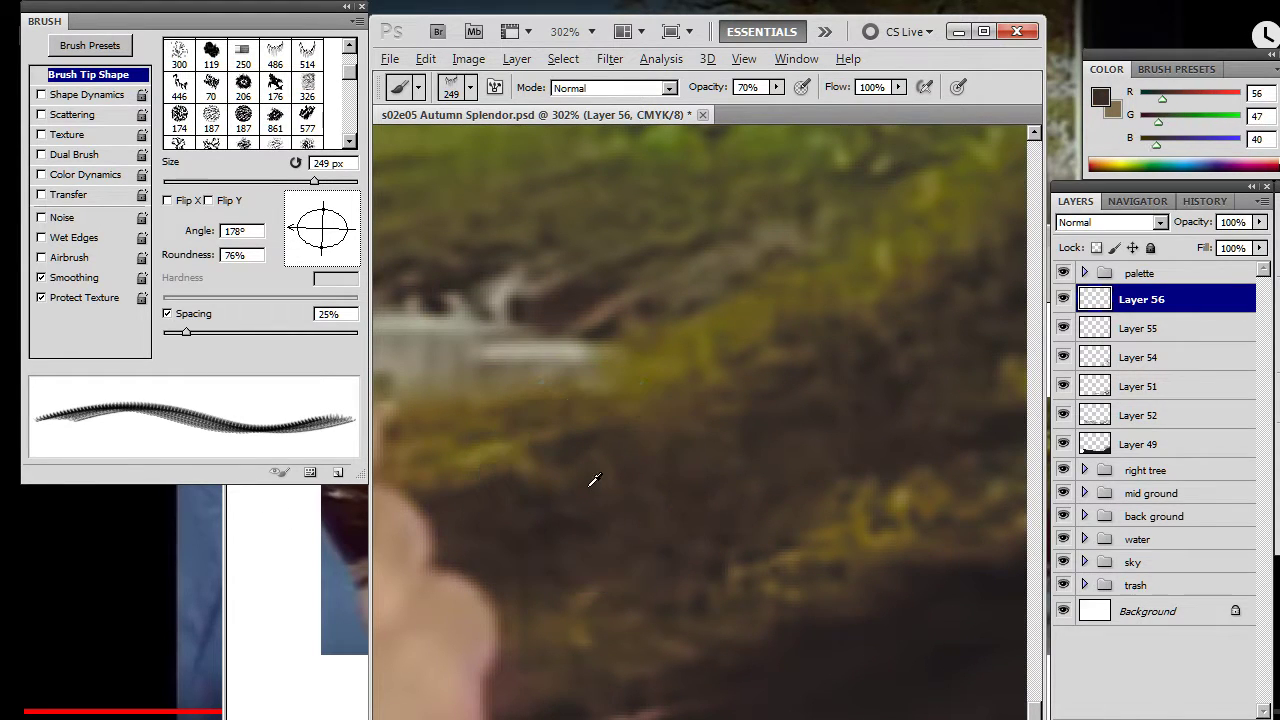
{"action": "key", "text": "z"}
{"action": "key", "text": "b"}
{"action": "left_click", "coordinate": [765, 467], "text": "alt"}
{"action": "left_click", "coordinate": [750, 532], "text": "alt"}
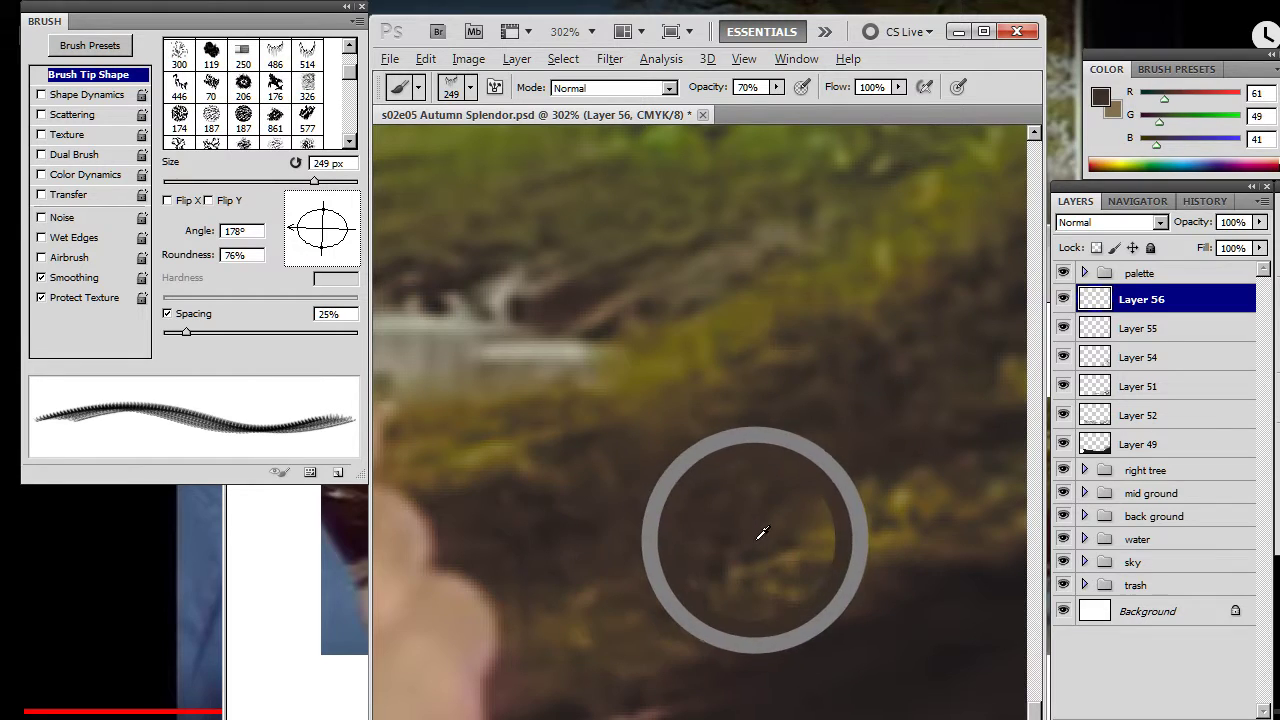
{"action": "left_click_drag", "start_coordinate": [868, 543], "coordinate": [726, 514]}
- Swap to the tan background colour, enlarge the brush to 500 px and paint grass along the lower edge of the foreground
{"action": "left_click_drag", "start_coordinate": [832, 510], "coordinate": [511, 500]}
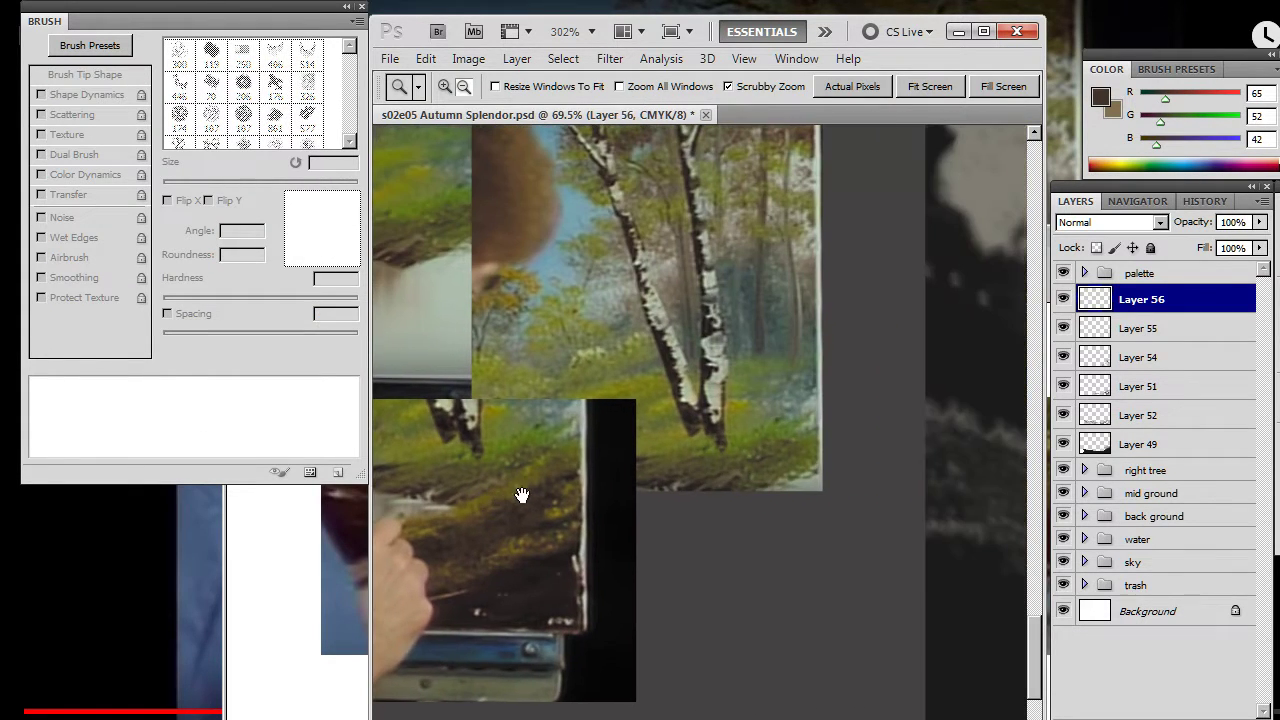
{"action": "left_click_drag", "start_coordinate": [901, 550], "coordinate": [715, 492]}
{"action": "left_click_drag", "start_coordinate": [855, 502], "coordinate": [425, 440]}
{"action": "mouse_move", "coordinate": [860, 477]}
{"action": "left_mouse_down"}
{"action": "mouse_move", "coordinate": [603, 455]}
{"action": "mouse_move", "coordinate": [721, 444]}
{"action": "mouse_move", "coordinate": [677, 460]}
{"action": "mouse_move", "coordinate": [728, 415]}
{"action": "left_mouse_up"}
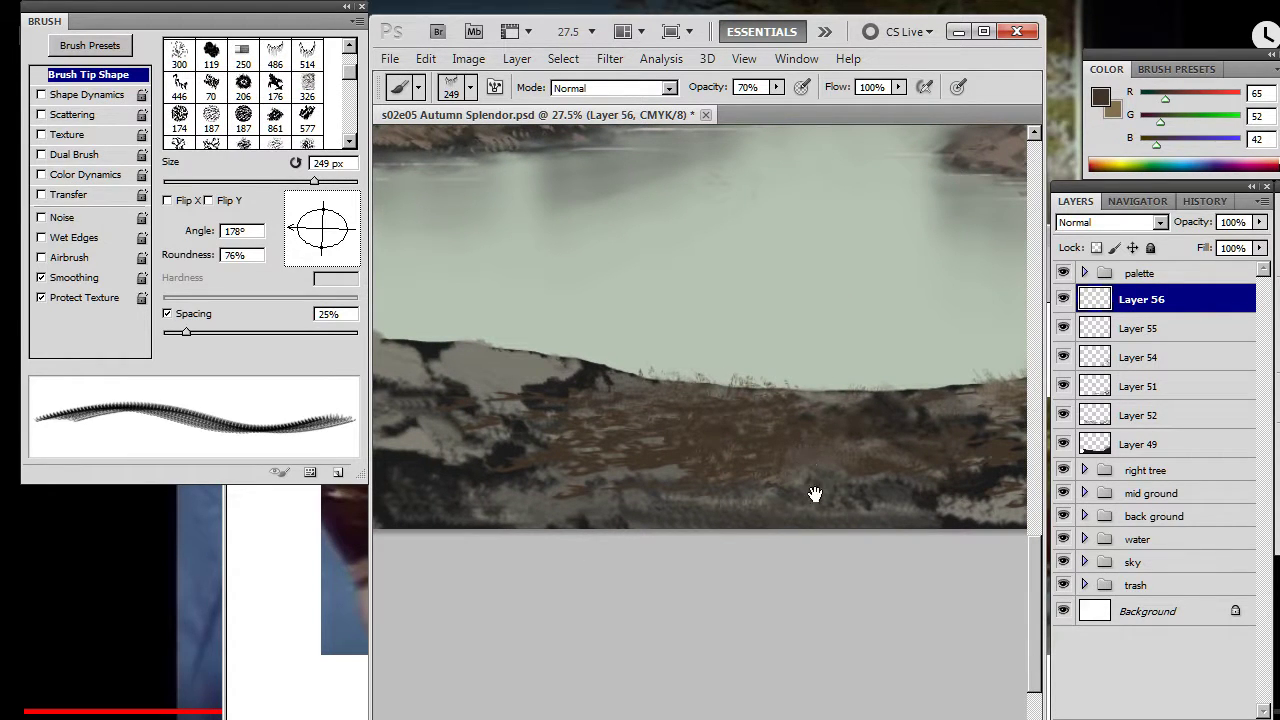
{"action": "left_click_drag", "start_coordinate": [816, 485], "coordinate": [768, 459]}
{"action": "key", "text": "bracketright"}
{"action": "key", "text": "bracketright"}
{"action": "key", "text": "bracketright"}
{"action": "key", "text": "bracketright"}
{"action": "key", "text": "x"}
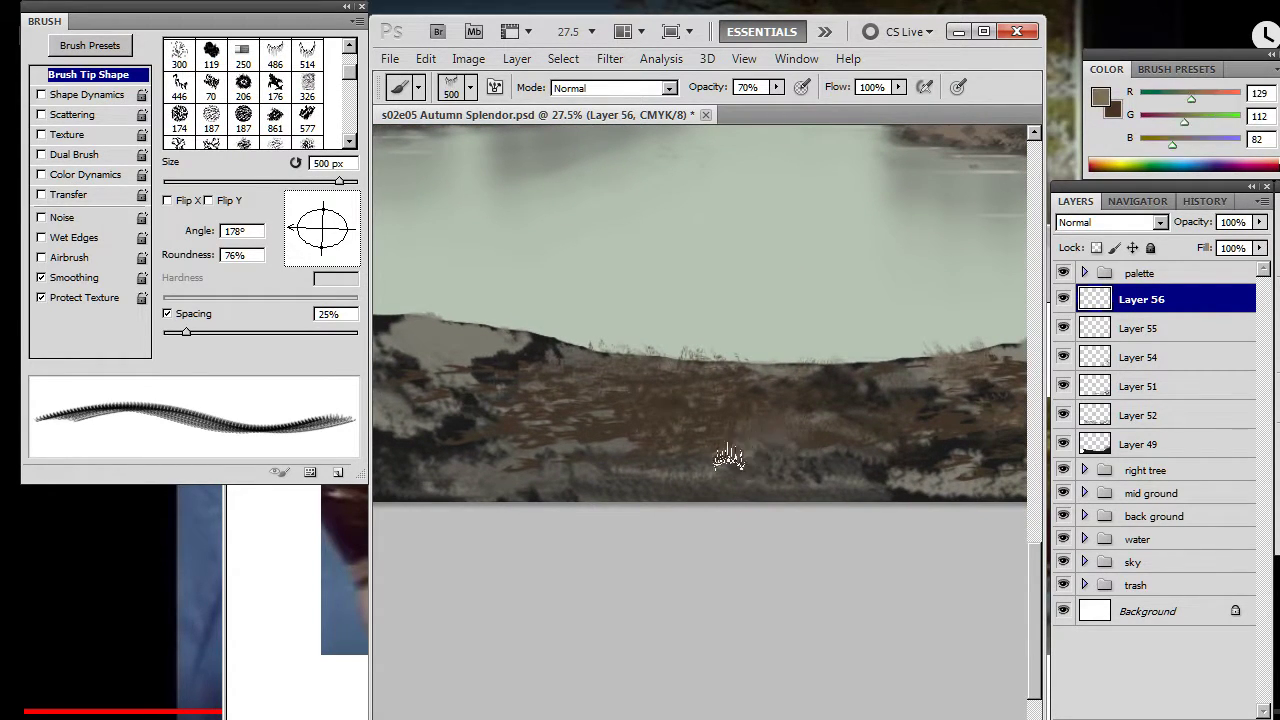
{"action": "mouse_move", "coordinate": [690, 482]}
{"action": "left_mouse_down"}
{"action": "mouse_move", "coordinate": [766, 498]}
{"action": "mouse_move", "coordinate": [722, 454]}
{"action": "mouse_move", "coordinate": [687, 464]}
{"action": "mouse_move", "coordinate": [818, 453]}
{"action": "mouse_move", "coordinate": [755, 443]}
{"action": "mouse_move", "coordinate": [790, 455]}
{"action": "mouse_move", "coordinate": [877, 437]}
{"action": "left_mouse_up"}
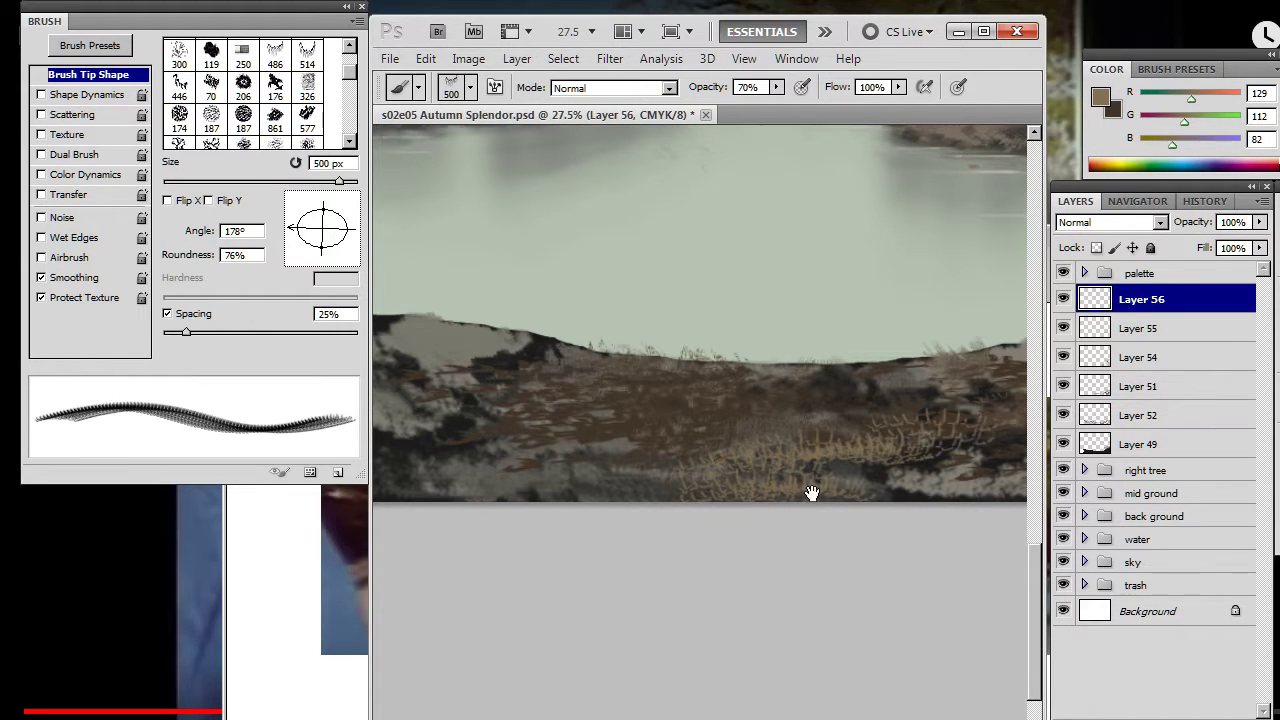
- Flatten the brush tip to 44% roundness and paint rows of tan grass across the brown bank below the pond
{"action": "left_click_drag", "start_coordinate": [799, 497], "coordinate": [759, 517]}
{"action": "left_click_drag", "start_coordinate": [325, 258], "coordinate": [322, 241]}
{"action": "mouse_move", "coordinate": [674, 481]}
{"action": "left_mouse_down"}
{"action": "mouse_move", "coordinate": [779, 478]}
{"action": "mouse_move", "coordinate": [807, 500]}
{"action": "mouse_move", "coordinate": [662, 501]}
{"action": "mouse_move", "coordinate": [654, 483]}
{"action": "mouse_move", "coordinate": [688, 467]}
{"action": "left_mouse_up"}
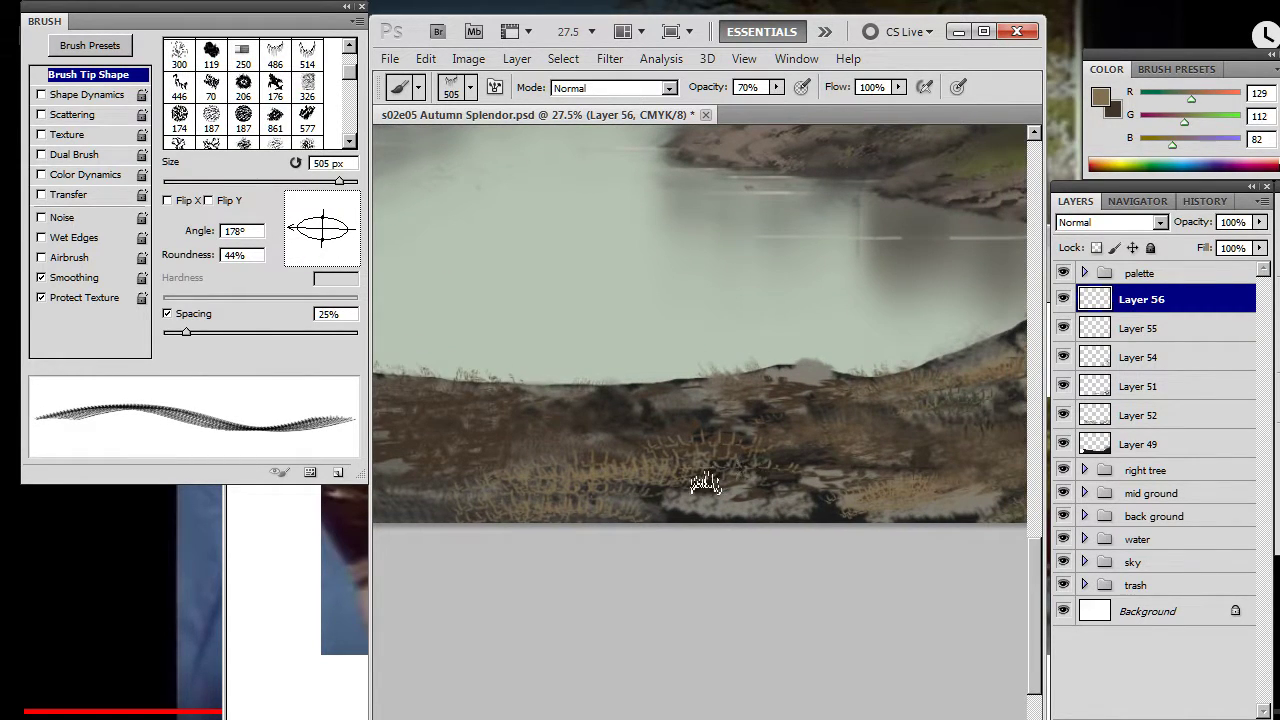
{"action": "left_click_drag", "start_coordinate": [528, 520], "coordinate": [766, 517]}
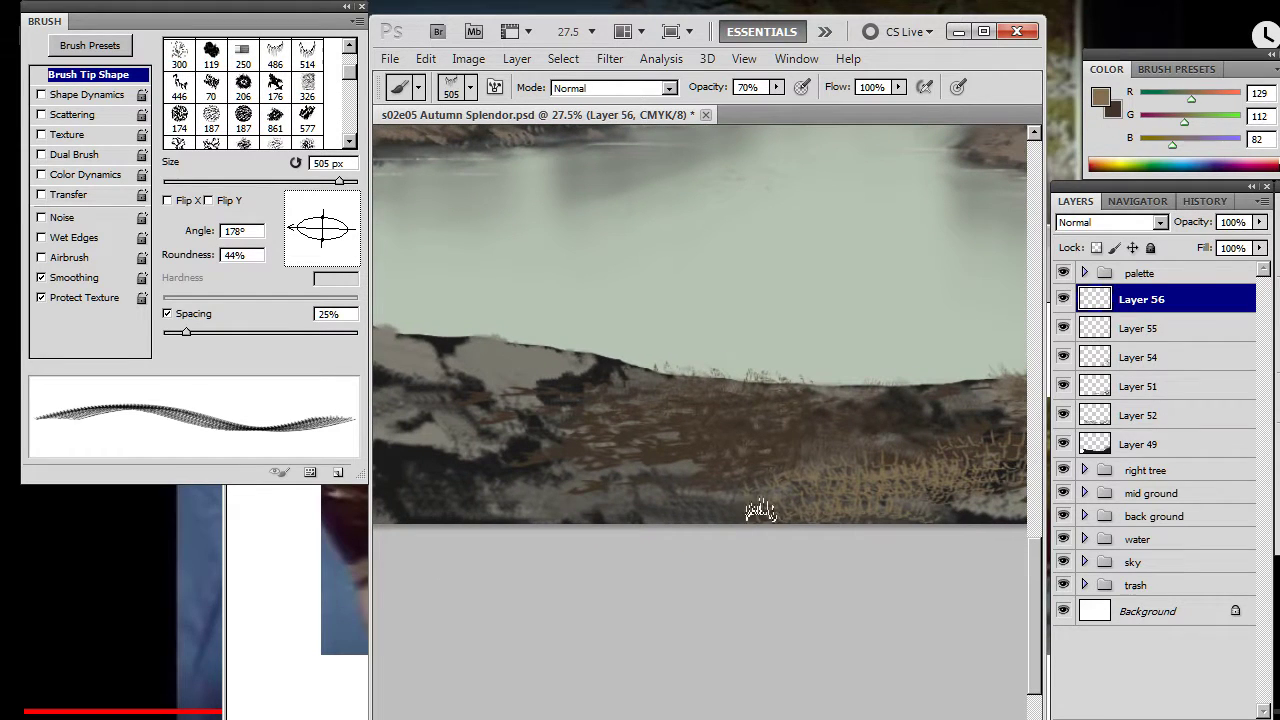
{"action": "mouse_move", "coordinate": [686, 449]}
{"action": "left_mouse_down"}
{"action": "mouse_move", "coordinate": [606, 451]}
{"action": "mouse_move", "coordinate": [714, 437]}
{"action": "mouse_move", "coordinate": [660, 431]}
{"action": "mouse_move", "coordinate": [697, 416]}
{"action": "mouse_move", "coordinate": [671, 406]}
{"action": "mouse_move", "coordinate": [625, 411]}
{"action": "left_mouse_up"}
{"action": "mouse_move", "coordinate": [697, 391]}
{"action": "left_mouse_down"}
{"action": "mouse_move", "coordinate": [656, 396]}
{"action": "mouse_move", "coordinate": [590, 445]}
{"action": "mouse_move", "coordinate": [585, 467]}
{"action": "left_mouse_up"}
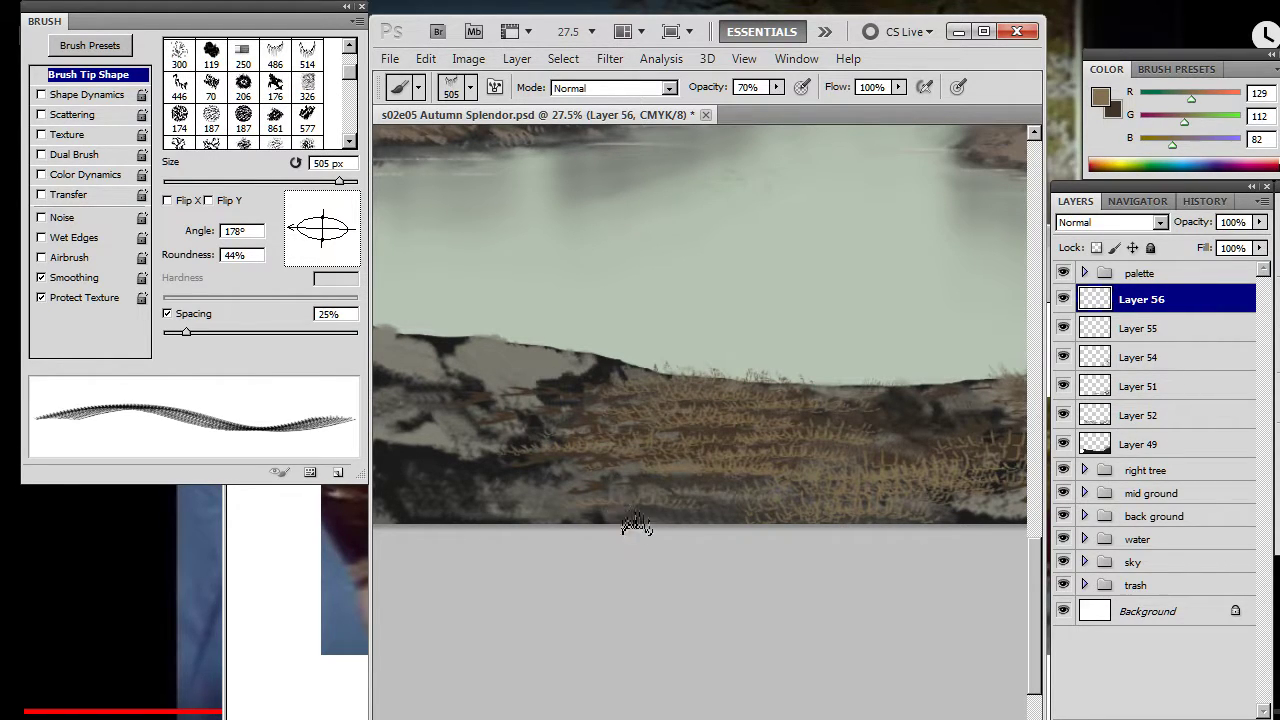
{"action": "left_click_drag", "start_coordinate": [604, 466], "coordinate": [921, 410]}
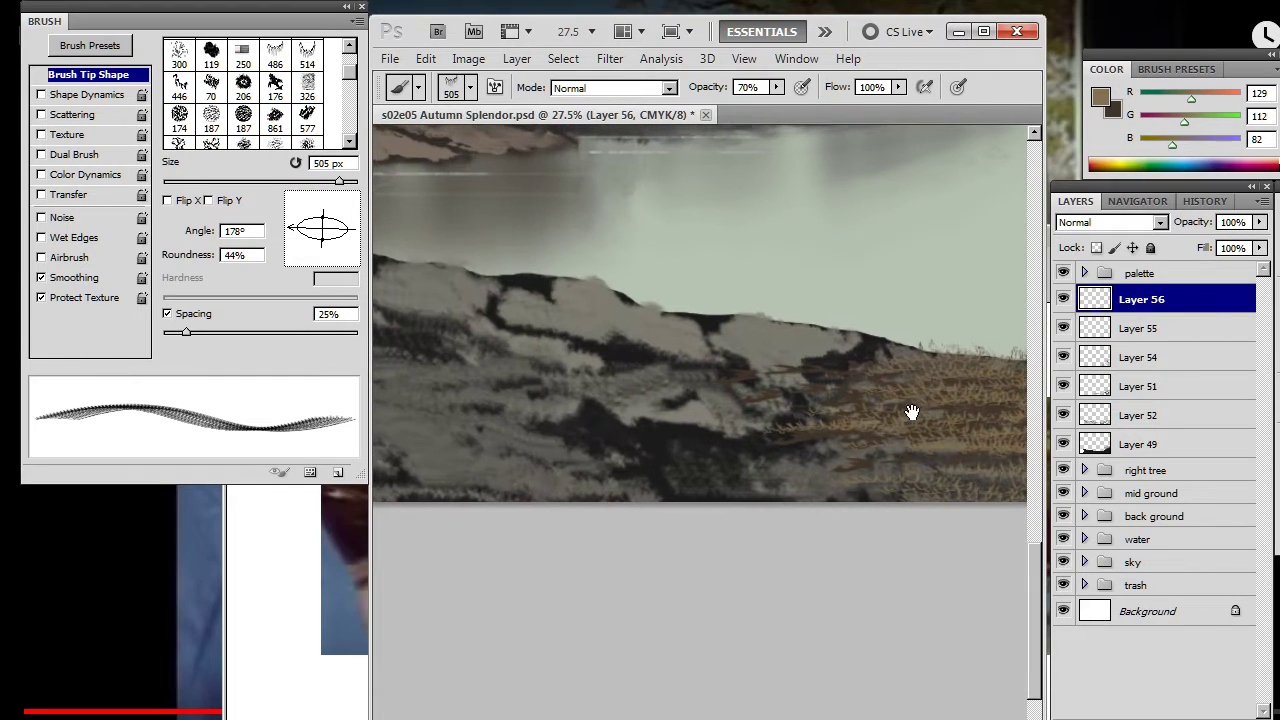
{"action": "mouse_move", "coordinate": [805, 463]}
{"action": "left_mouse_down"}
{"action": "mouse_move", "coordinate": [894, 463]}
{"action": "mouse_move", "coordinate": [480, 391]}
{"action": "left_mouse_up"}
{"action": "key", "text": "z"}
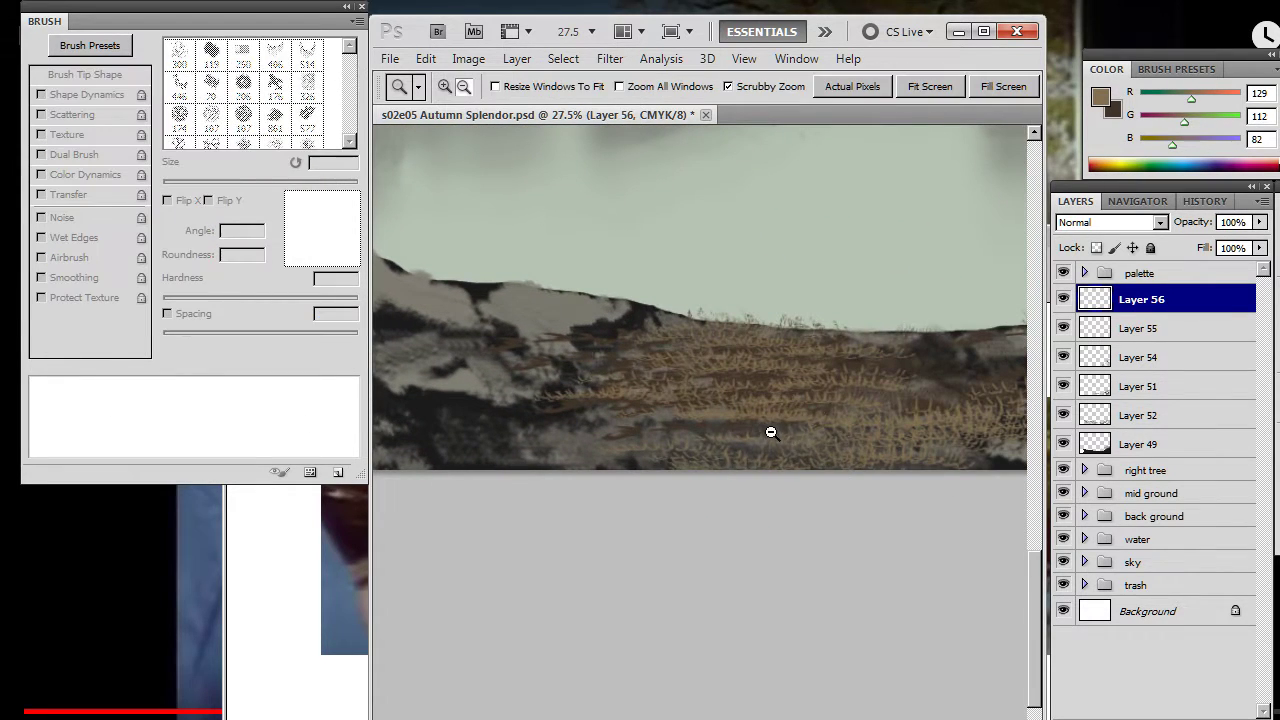
{"action": "mouse_move", "coordinate": [558, 418]}
{"action": "left_mouse_down"}
{"action": "mouse_move", "coordinate": [577, 477]}
{"action": "mouse_move", "coordinate": [597, 463]}
{"action": "left_mouse_up"}
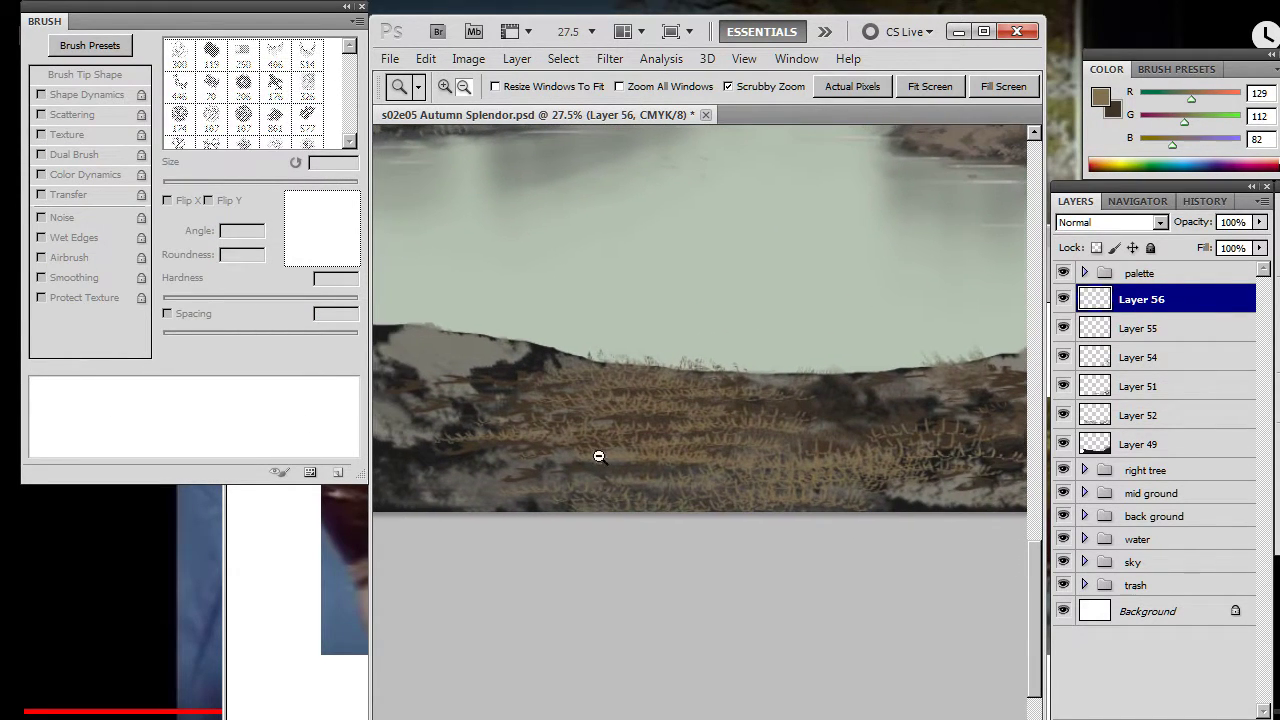
- Angle the smudge tip to 162°, enlarge it to 500 px and smudge the tan grass in the middle of the bank
{"action": "key", "text": "r"}
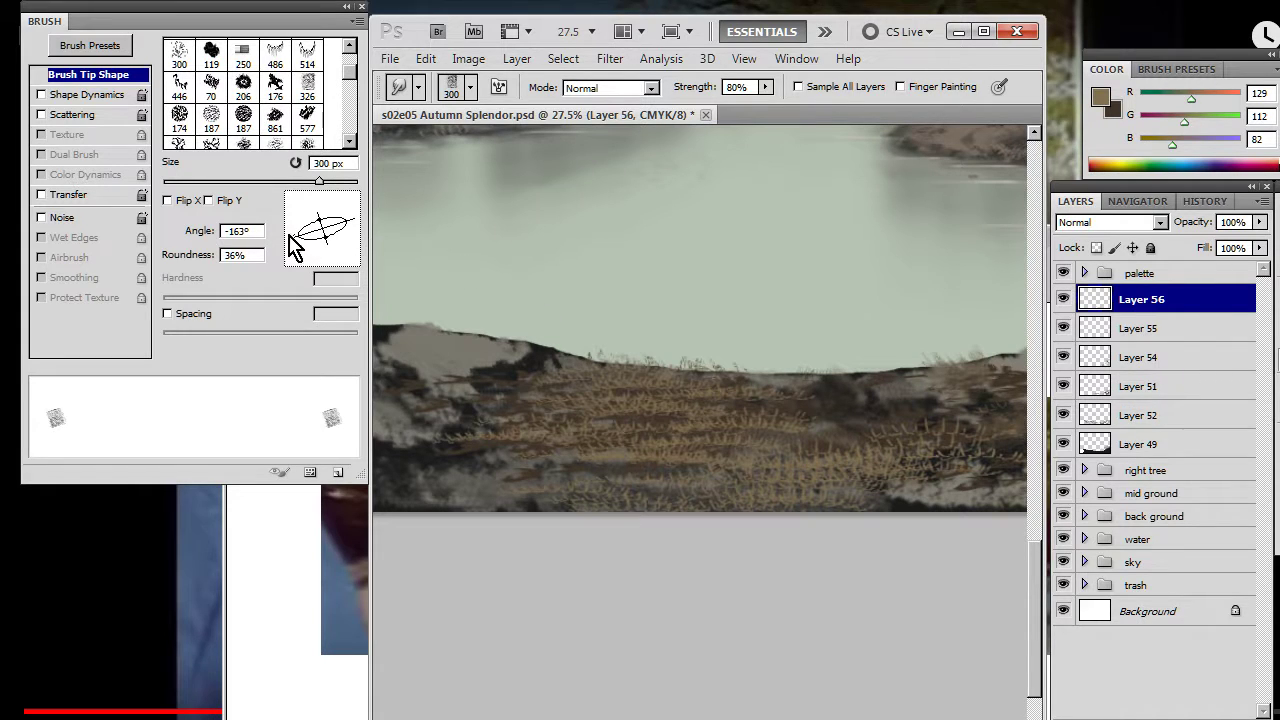
{"action": "left_click_drag", "start_coordinate": [300, 240], "coordinate": [299, 223]}
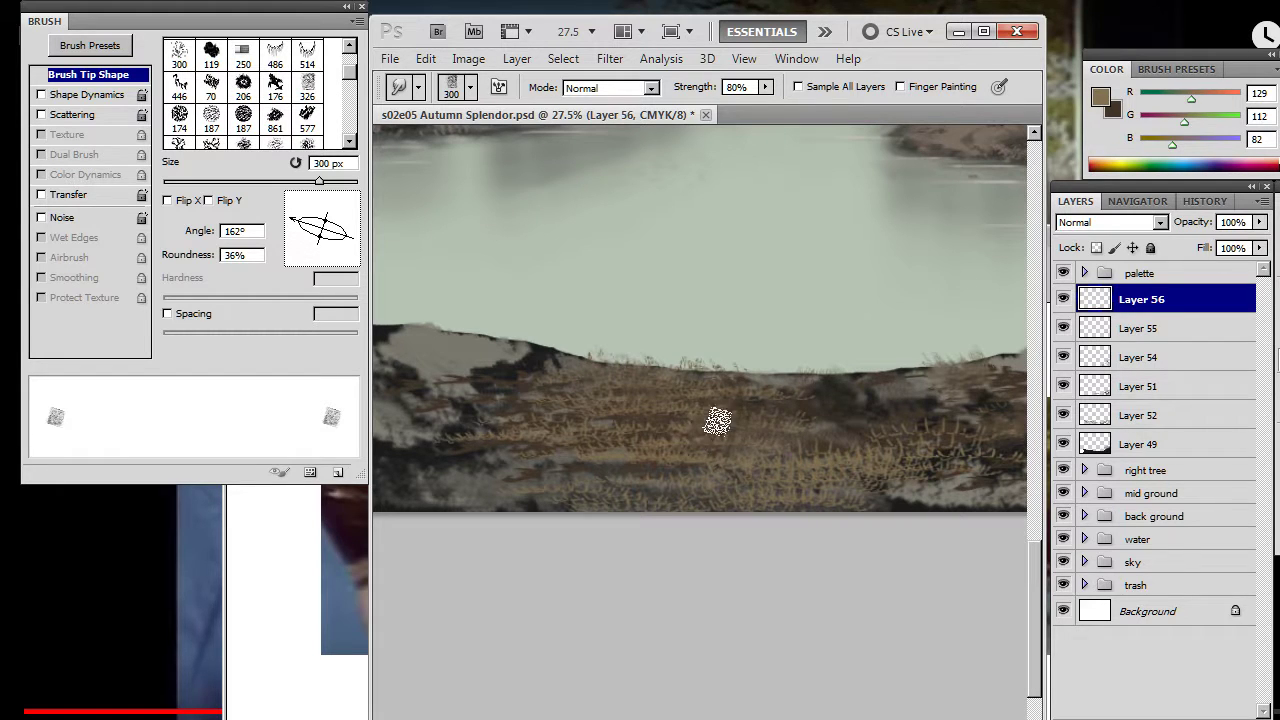
{"action": "key", "text": "bracketright"}
{"action": "key", "text": "bracketright"}
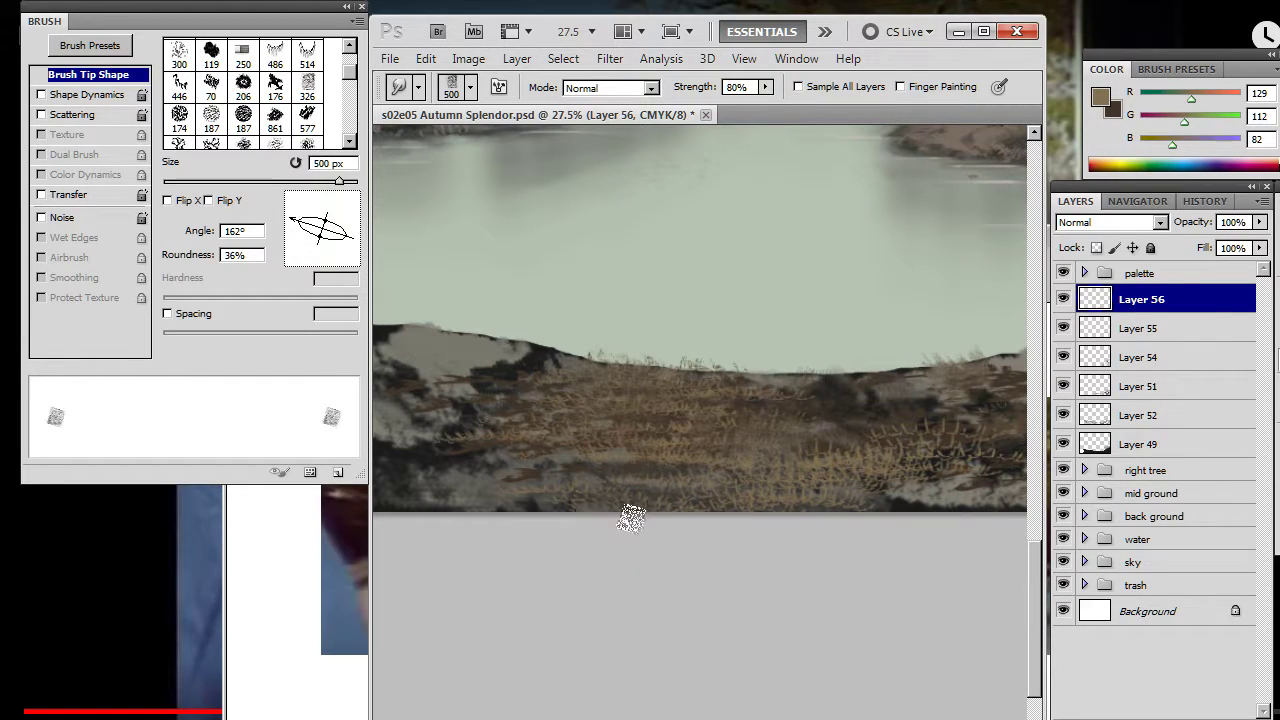
- Turn the smudge tip to 178°, blend the tan grass along the lower bank and reduce the tip to 400 px
{"action": "left_click_drag", "start_coordinate": [298, 232], "coordinate": [297, 233]}
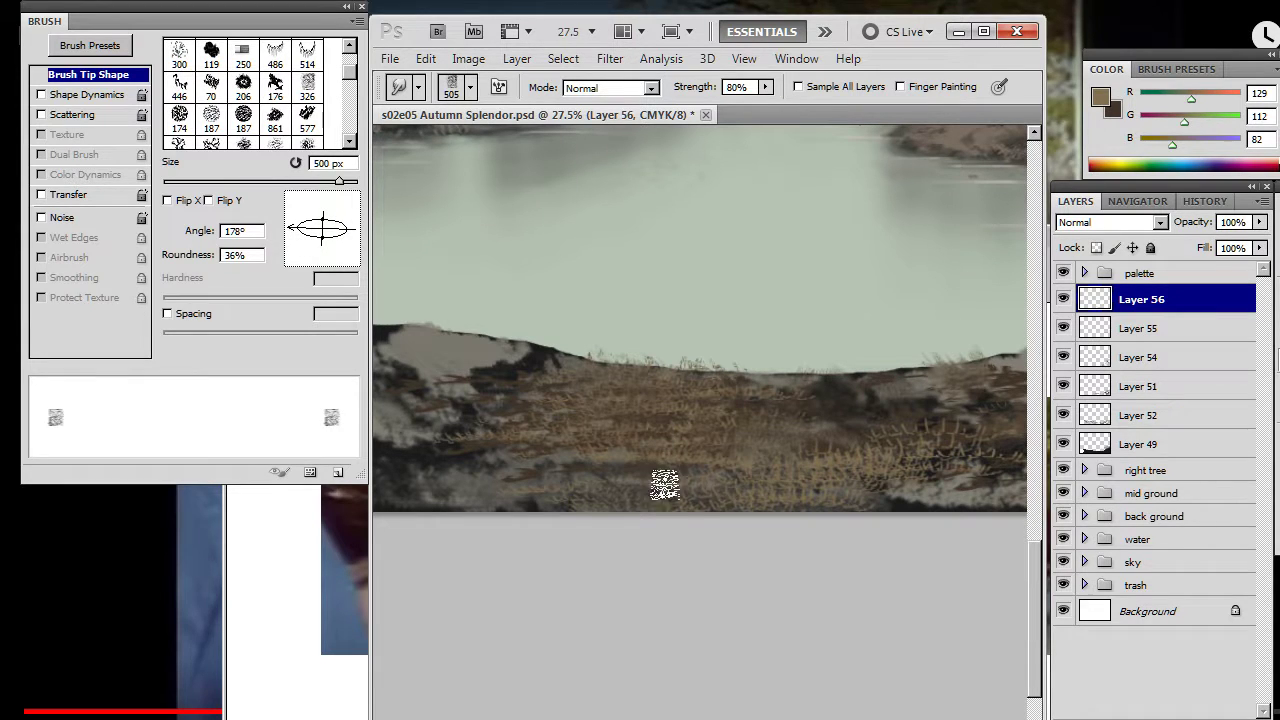
{"action": "mouse_move", "coordinate": [738, 491]}
{"action": "left_mouse_down"}
{"action": "mouse_move", "coordinate": [787, 482]}
{"action": "mouse_move", "coordinate": [810, 438]}
{"action": "mouse_move", "coordinate": [848, 472]}
{"action": "mouse_move", "coordinate": [827, 511]}
{"action": "left_mouse_up"}
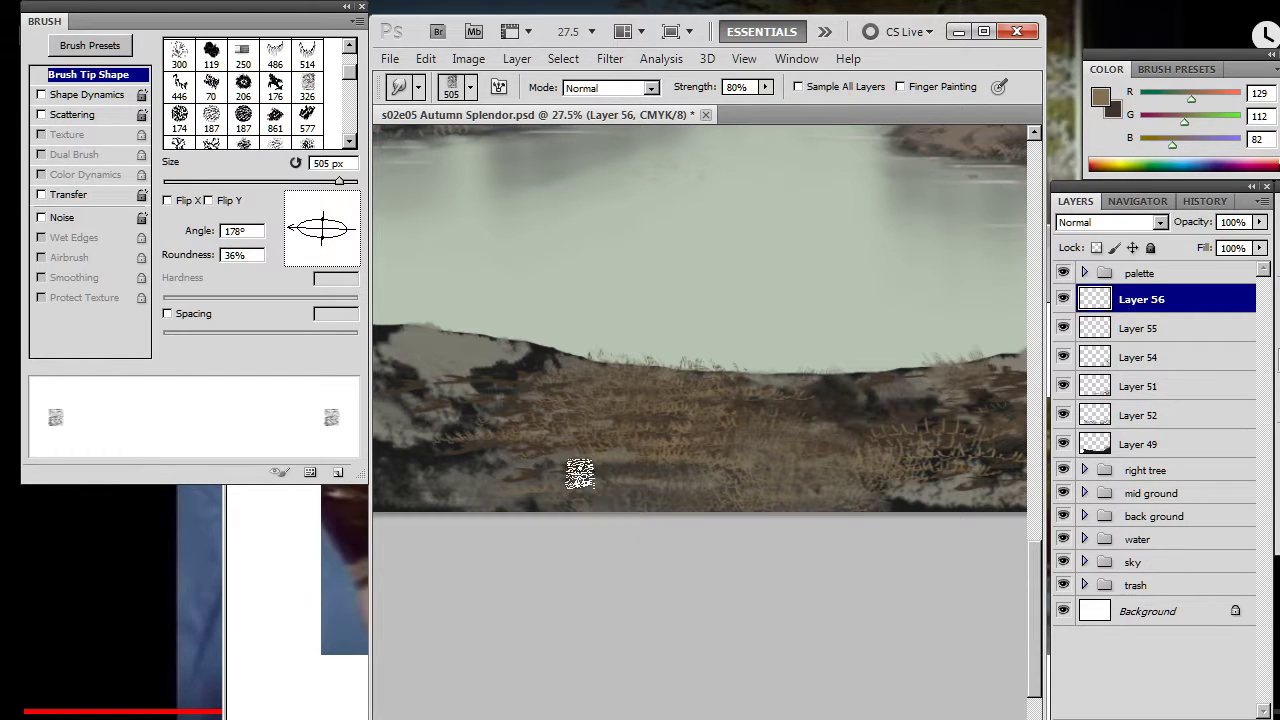
{"action": "key", "text": "bracketleft"}
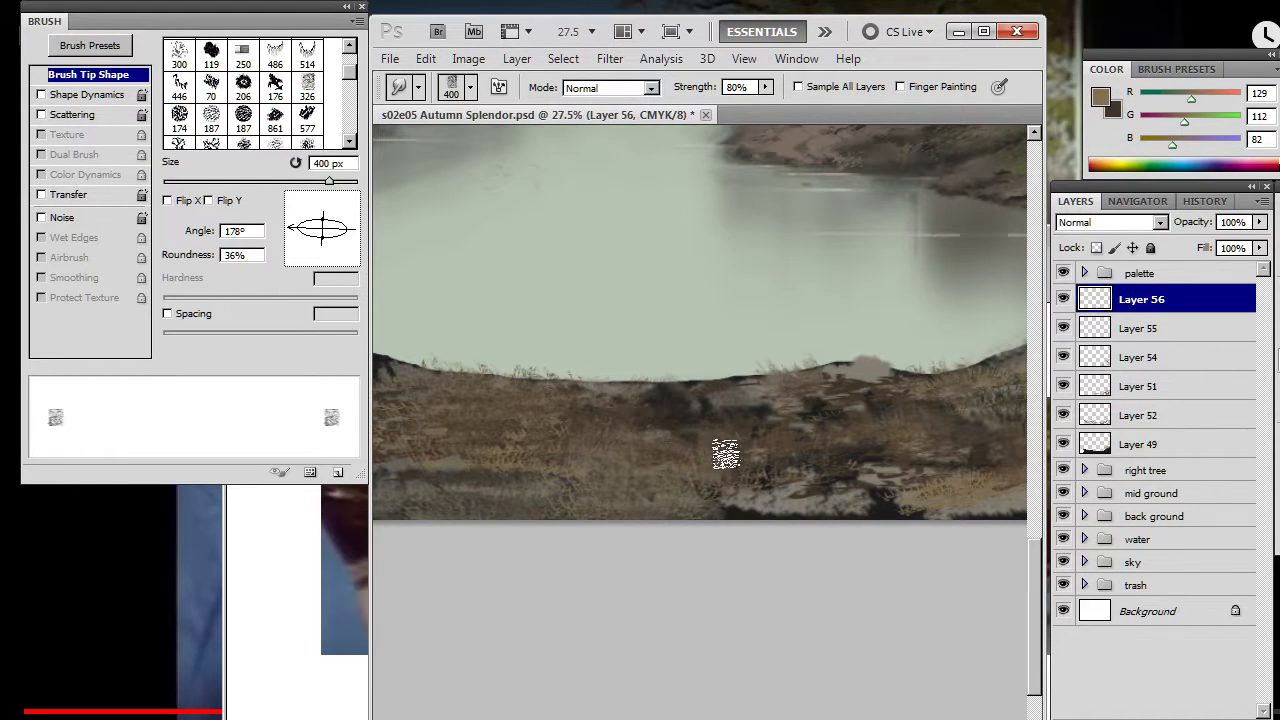
- Enlarge the smudge tip to 1800 px
{"action": "key", "text": "bracketright"}
{"action": "key", "text": "bracketright"}
{"action": "key", "text": "bracketright"}
{"action": "key", "text": "bracketright"}
{"action": "key", "text": "bracketright"}
{"action": "key", "text": "bracketright"}
{"action": "key", "text": "bracketright"}
{"action": "key", "text": "bracketright"}
{"action": "key", "text": "bracketright"}
{"action": "key", "text": "bracketright"}
{"action": "key", "text": "bracketright"}
{"action": "key", "text": "bracketright"}
{"action": "key", "text": "bracketright"}
{"action": "key", "text": "bracketright"}
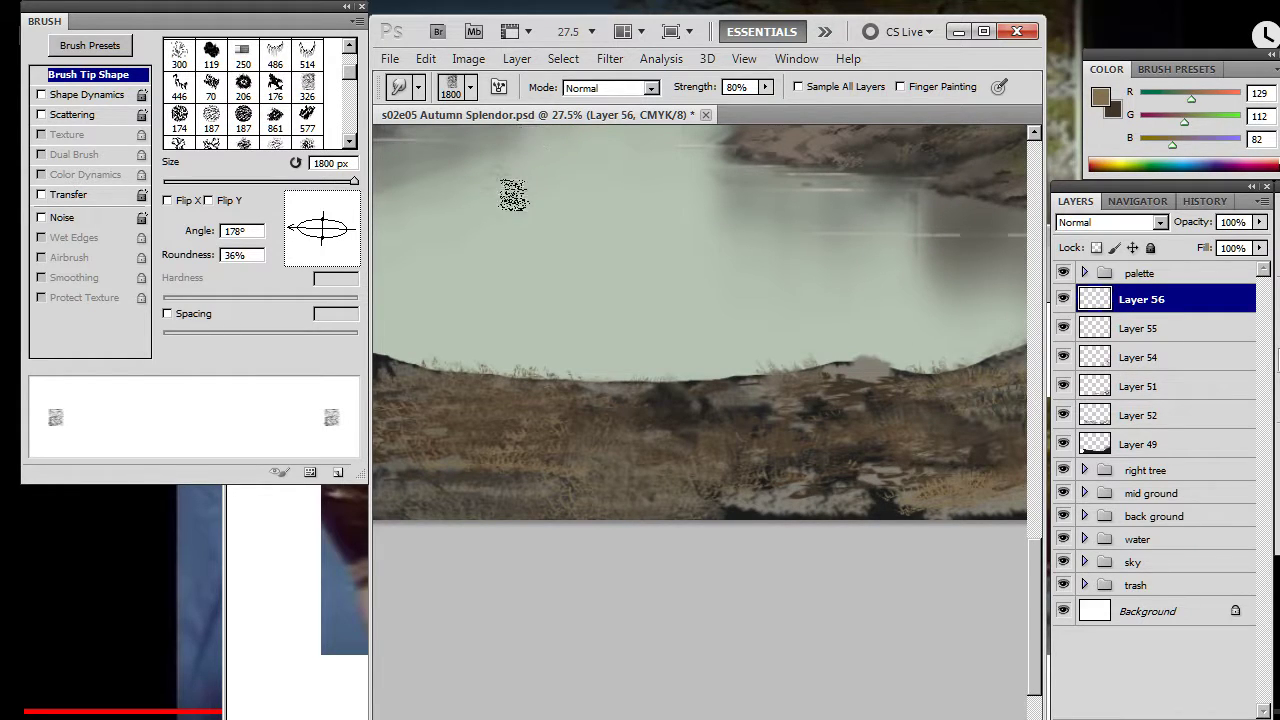
- Switch to the Brush tool, choose the 326 px textured tip and flatten it to 20% roundness
{"action": "key", "text": "b"}
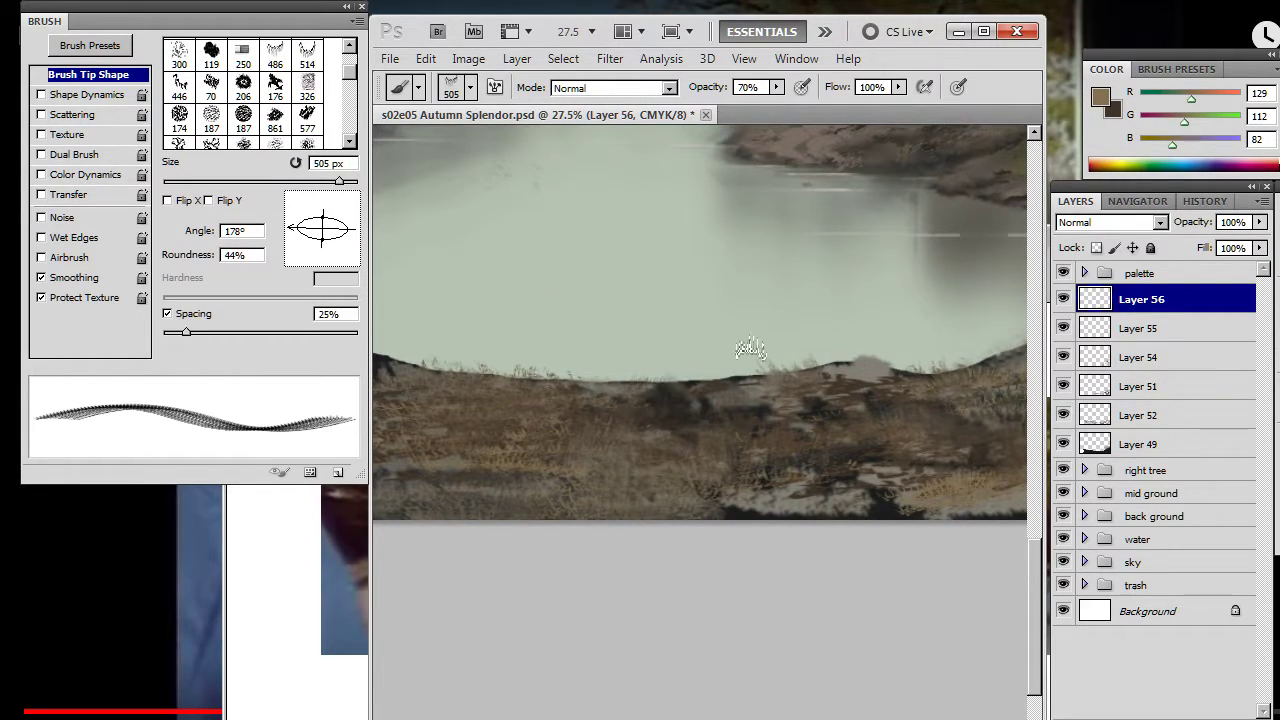
{"action": "right_click", "coordinate": [827, 357]}
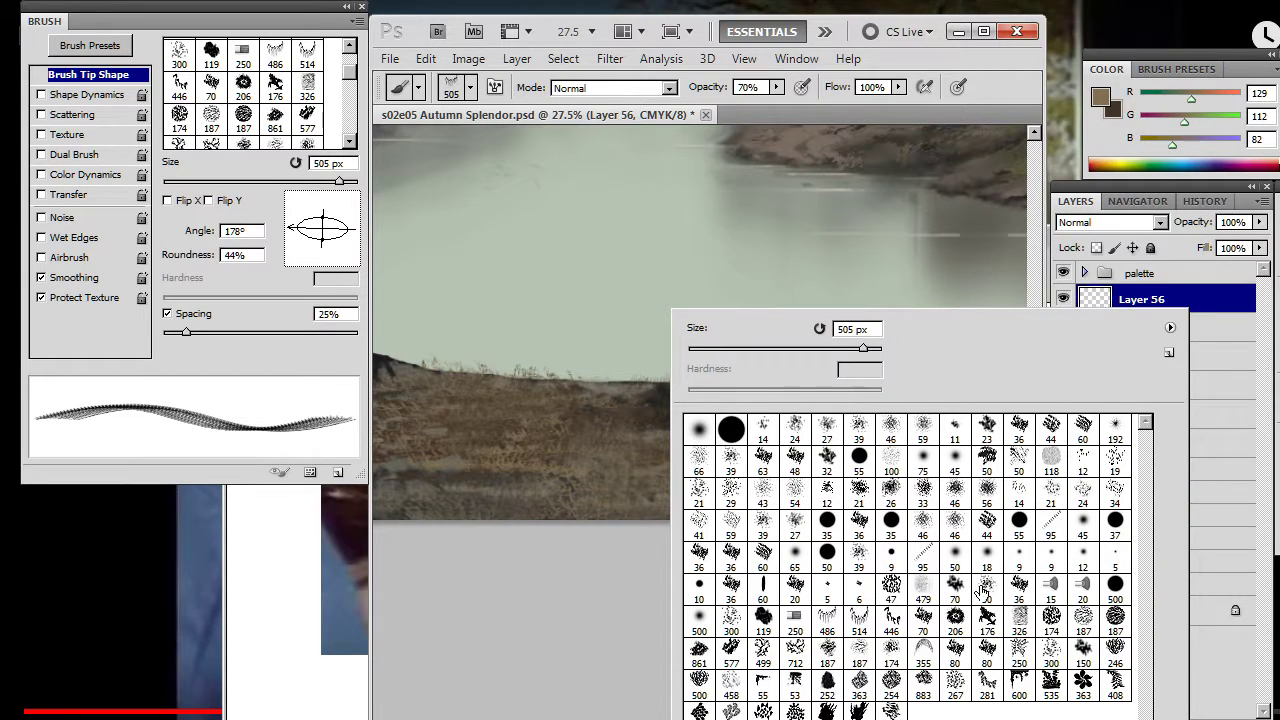
{"action": "left_click", "coordinate": [1019, 619]}
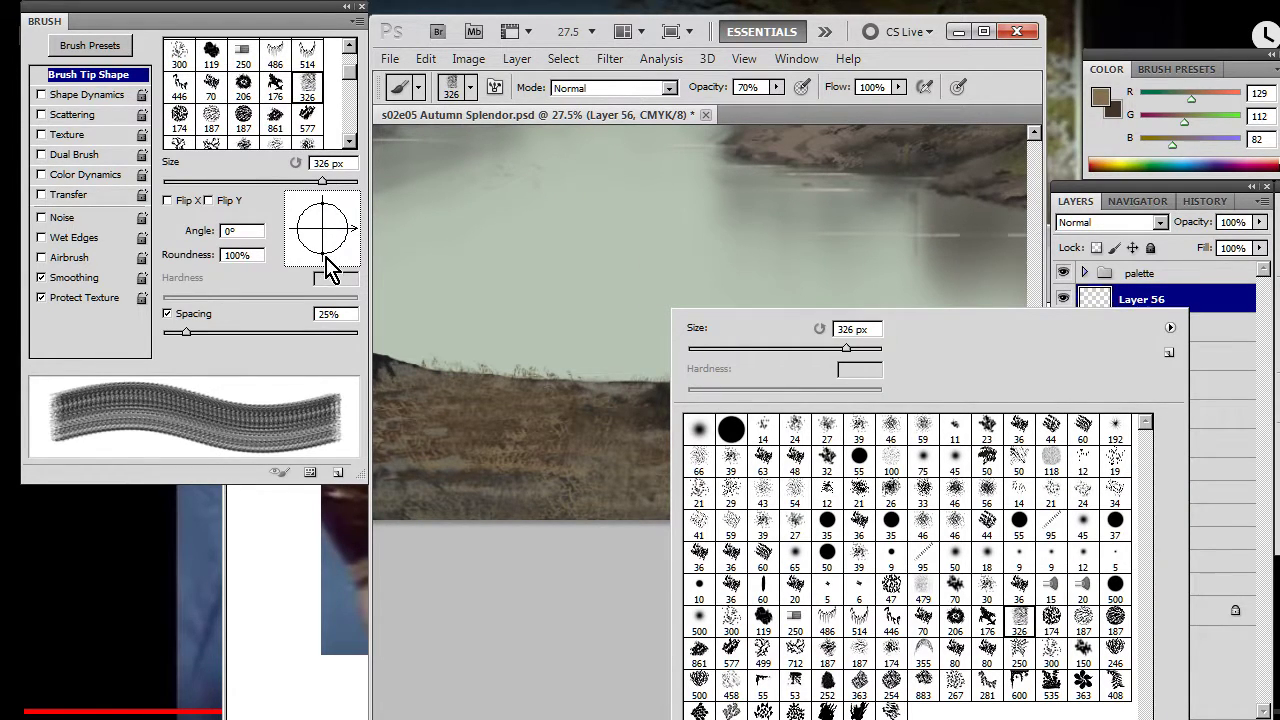
{"action": "left_click", "coordinate": [330, 268]}
{"action": "left_click_drag", "start_coordinate": [323, 257], "coordinate": [322, 233]}
- Enlarge the flattened textured brush to 1500 px
{"action": "key", "text": "bracketright"}
{"action": "key", "text": "bracketright"}
{"action": "key", "text": "bracketright"}
{"action": "key", "text": "bracketright"}
{"action": "key", "text": "bracketright"}
{"action": "key", "text": "bracketright"}
{"action": "key", "text": "bracketright"}
{"action": "key", "text": "bracketright"}
{"action": "key", "text": "bracketright"}
{"action": "key", "text": "bracketright"}
{"action": "key", "text": "bracketright"}
{"action": "key", "text": "bracketright"}
{"action": "key", "text": "bracketright"}
{"action": "key", "text": "bracketright"}
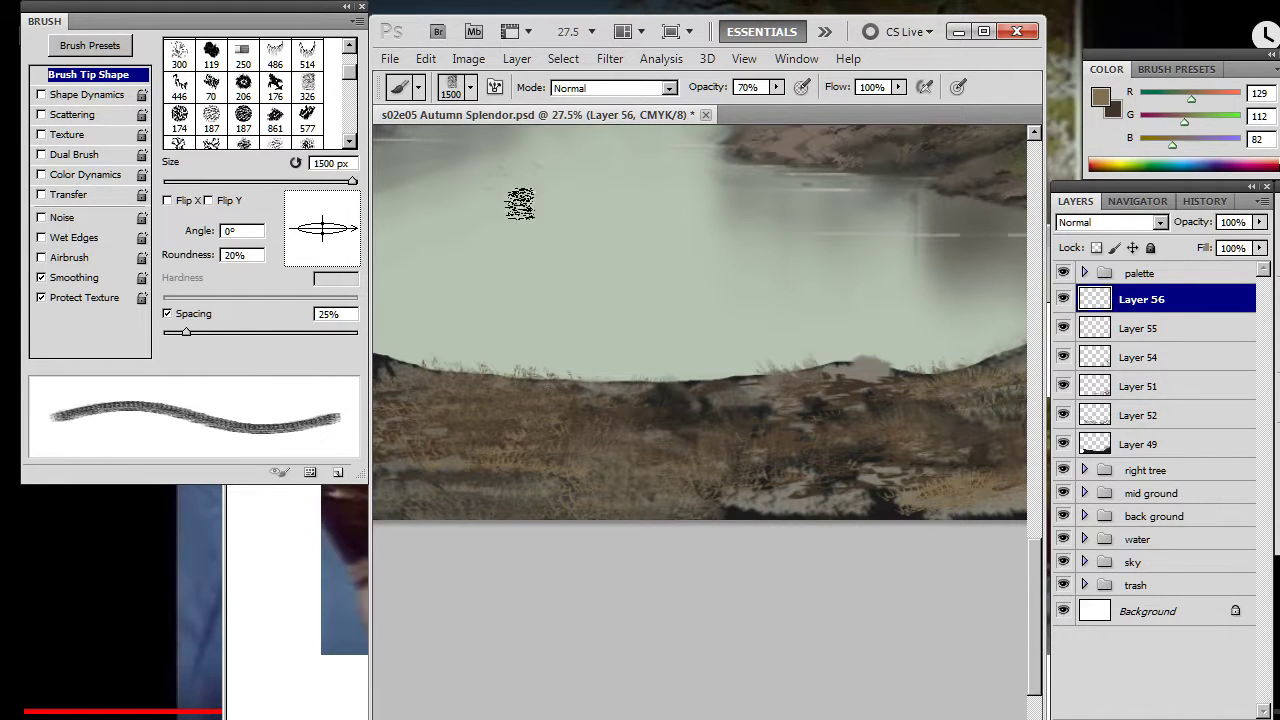
- Match the textured brush to the smudge tip with 32% roundness and a -178° angle, and test-stamp it on the open water at 2031 px
{"action": "key", "text": "r"}
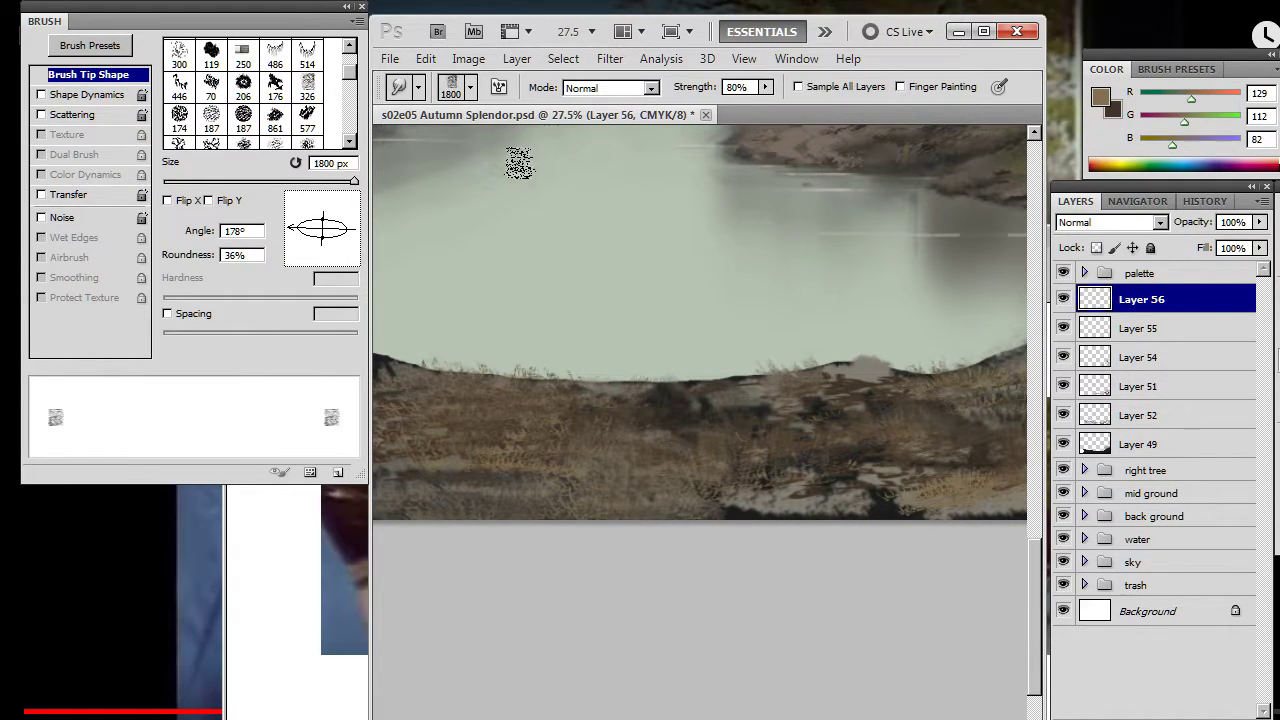
{"action": "key", "text": "b"}
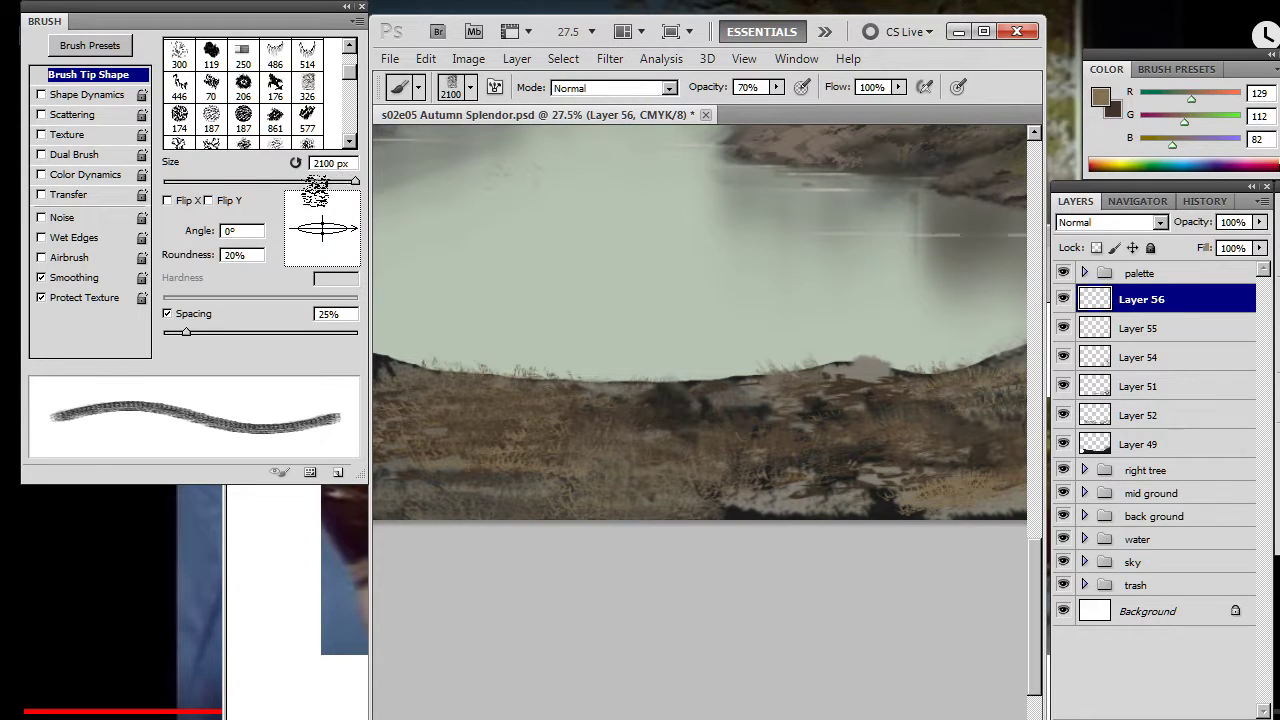
{"action": "mouse_move", "coordinate": [320, 240]}
{"action": "left_mouse_down"}
{"action": "mouse_move", "coordinate": [334, 216]}
{"action": "mouse_move", "coordinate": [318, 204]}
{"action": "mouse_move", "coordinate": [302, 220]}
{"action": "mouse_move", "coordinate": [297, 247]}
{"action": "mouse_move", "coordinate": [326, 242]}
{"action": "mouse_move", "coordinate": [297, 240]}
{"action": "mouse_move", "coordinate": [331, 224]}
{"action": "left_mouse_up"}
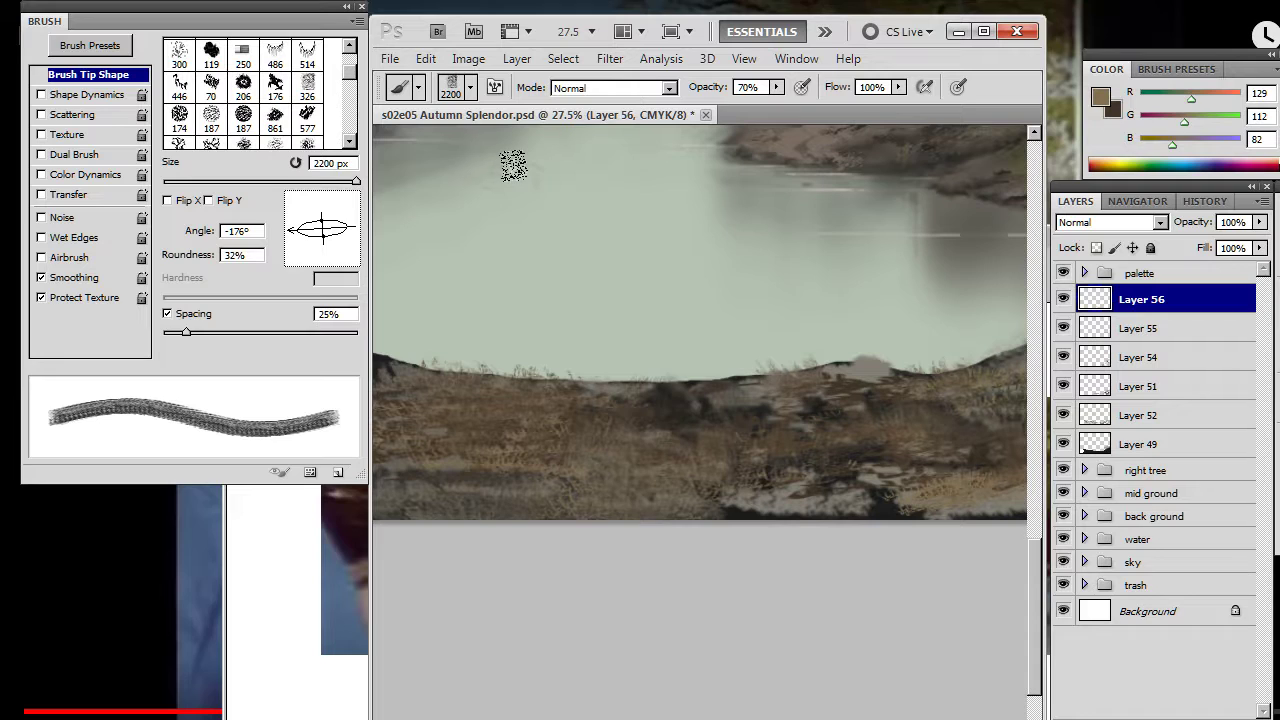
{"action": "key", "text": "r"}
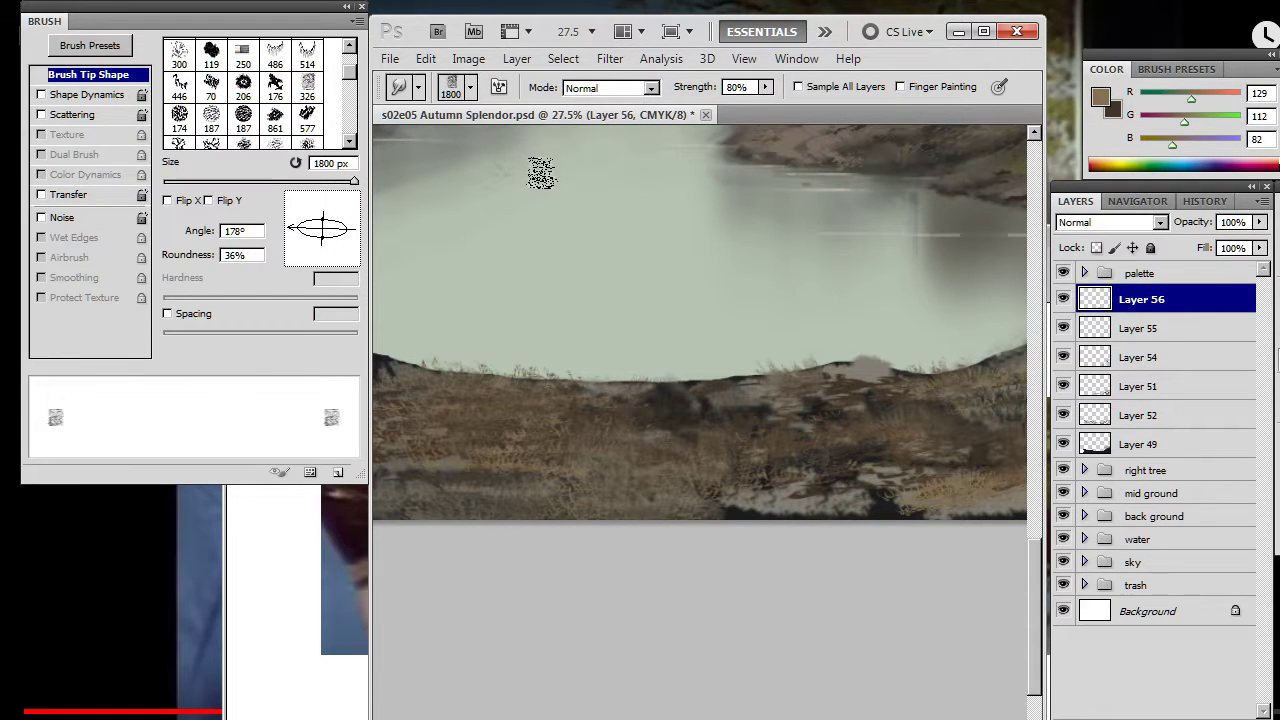
{"action": "key", "text": "b"}
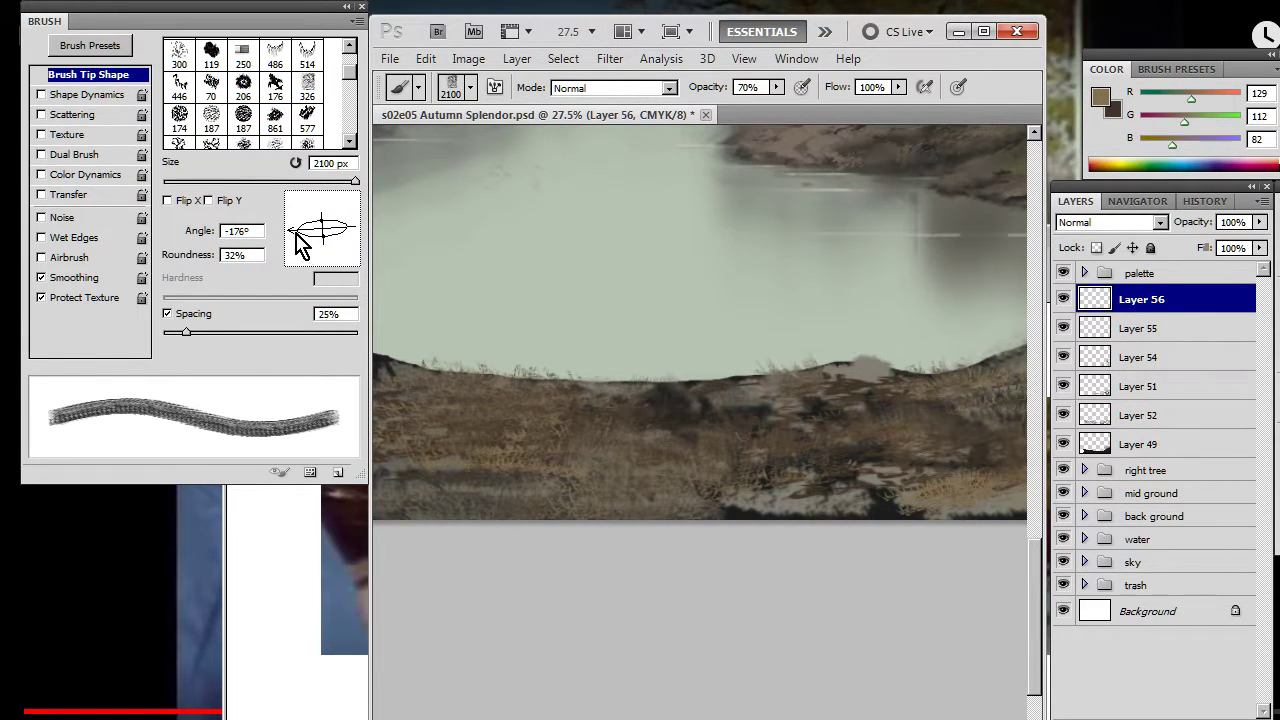
{"action": "key", "text": "r"}
{"action": "key", "text": "b"}
{"action": "left_click", "coordinate": [478, 165]}
{"action": "left_click_drag", "start_coordinate": [586, 343], "coordinate": [666, 434]}
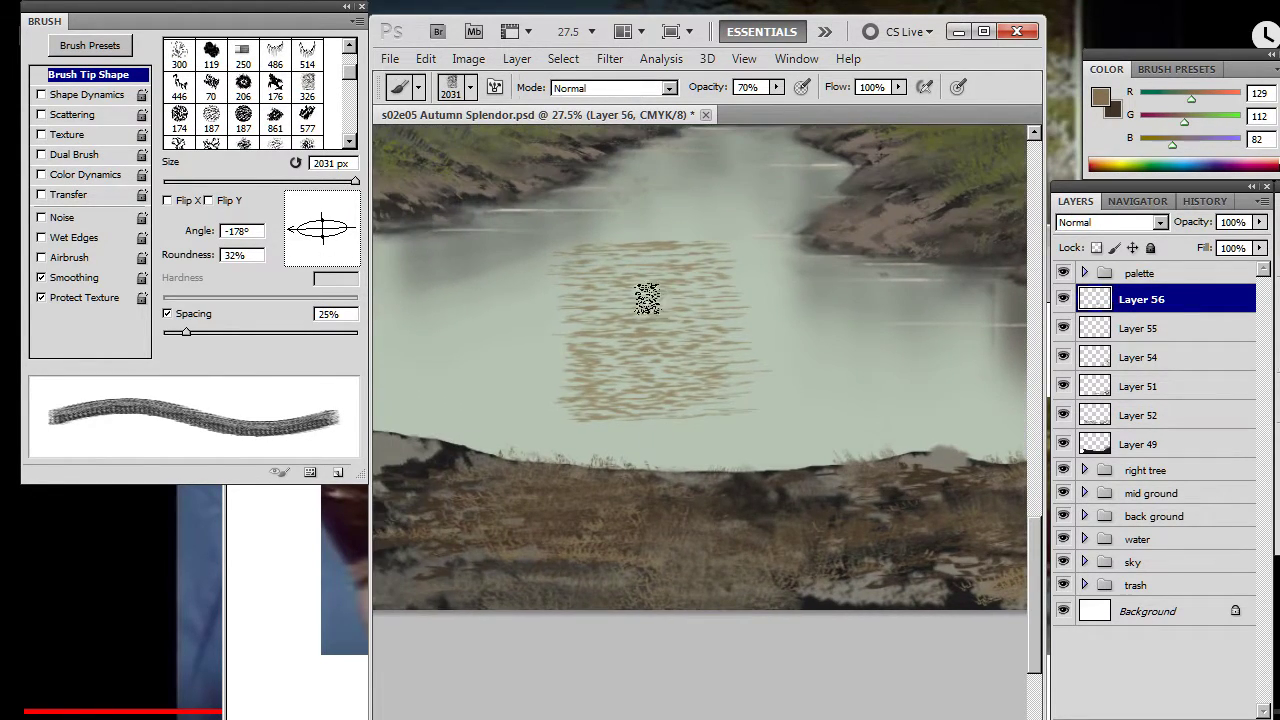
- Rotate the brush tip to -96° and undo the horizontal test stamp on the water
{"action": "key", "text": "r"}
{"action": "key", "text": "z"}
{"action": "mouse_move", "coordinate": [659, 218]}
{"action": "left_mouse_down"}
{"action": "mouse_move", "coordinate": [771, 291]}
{"action": "mouse_move", "coordinate": [734, 401]}
{"action": "left_mouse_up"}
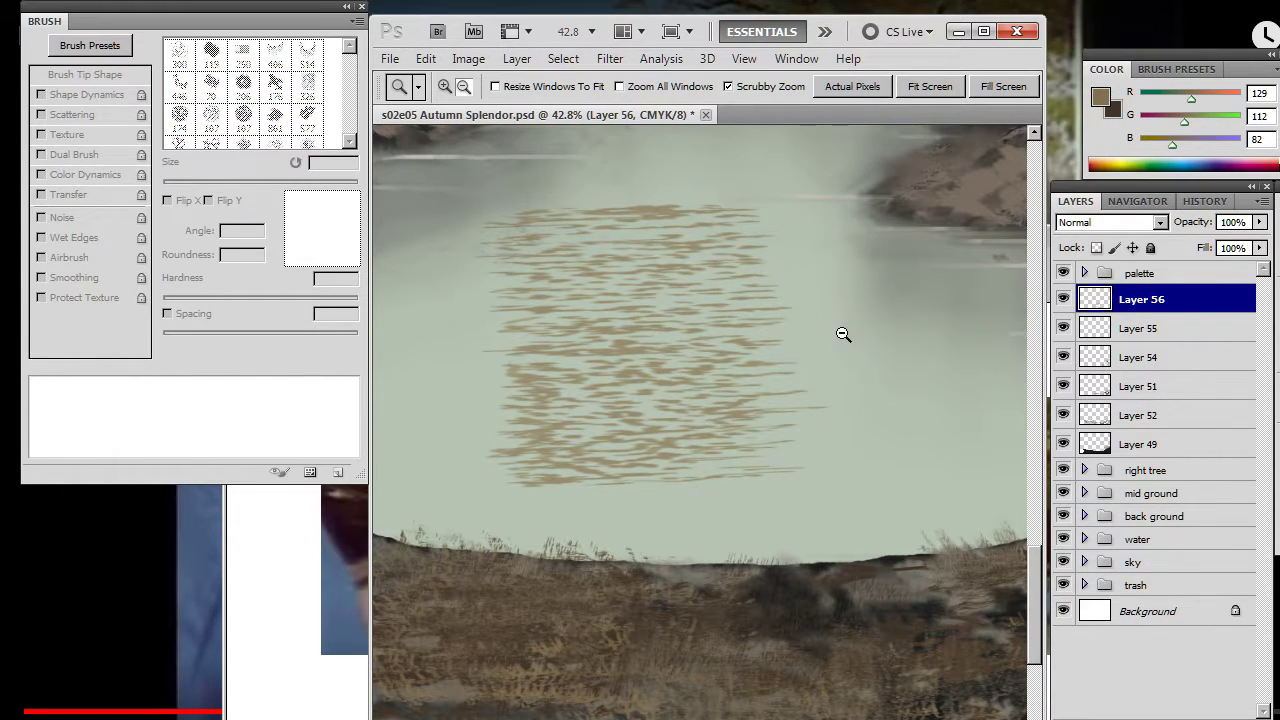
{"action": "key", "text": "b"}
{"action": "left_click_drag", "start_coordinate": [297, 243], "coordinate": [326, 272]}
{"action": "key", "text": "ctrl+z"}
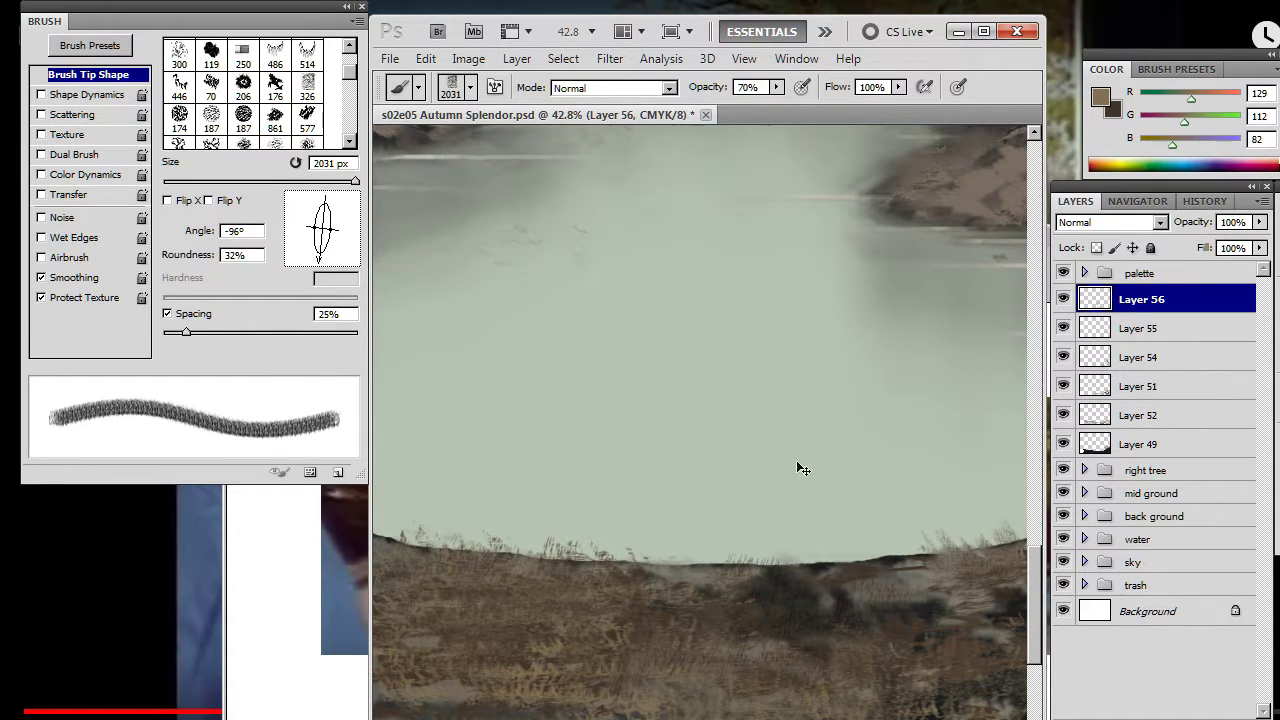
- Stamp the vertical streak texture on the open water and undo the test stamps
{"action": "left_click", "coordinate": [626, 346]}
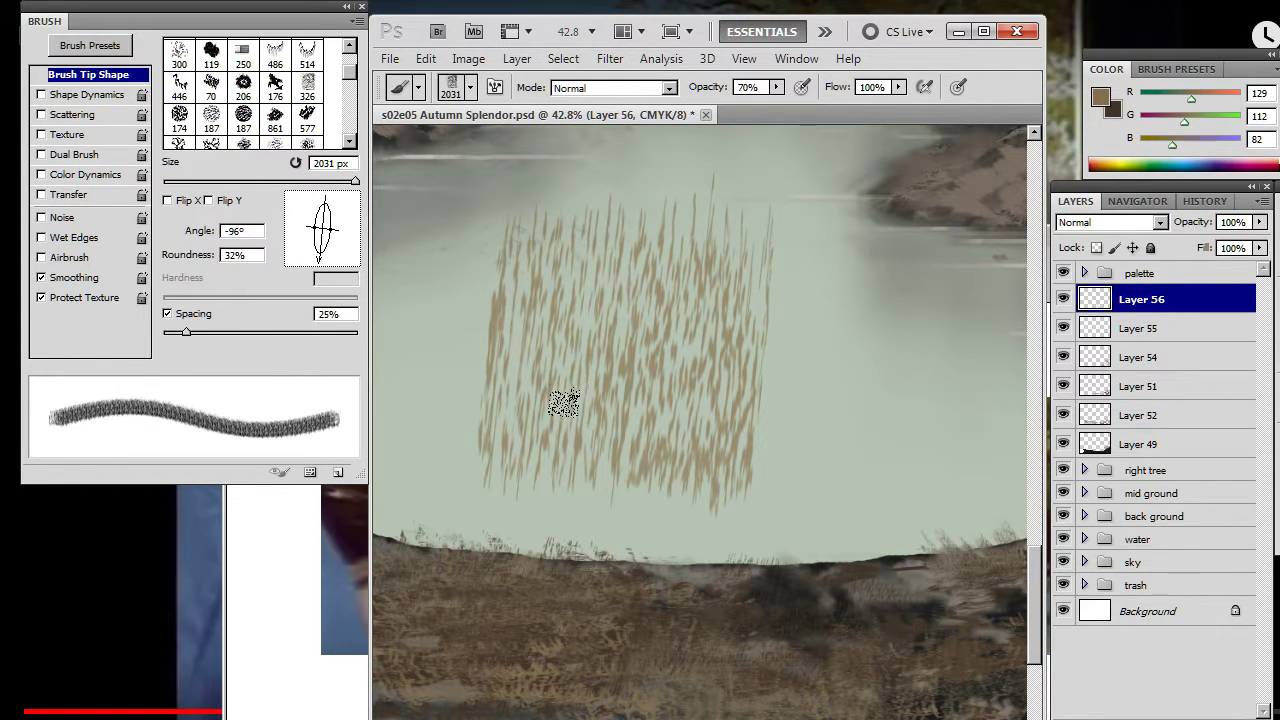
{"action": "left_click", "coordinate": [718, 318]}
{"action": "key", "text": "ctrl+z"}
{"action": "key", "text": "ctrl+z"}
- Rotate the textured brush tip to -174°, test-stamp it on the water and undo the stamp
{"action": "key", "text": "r"}
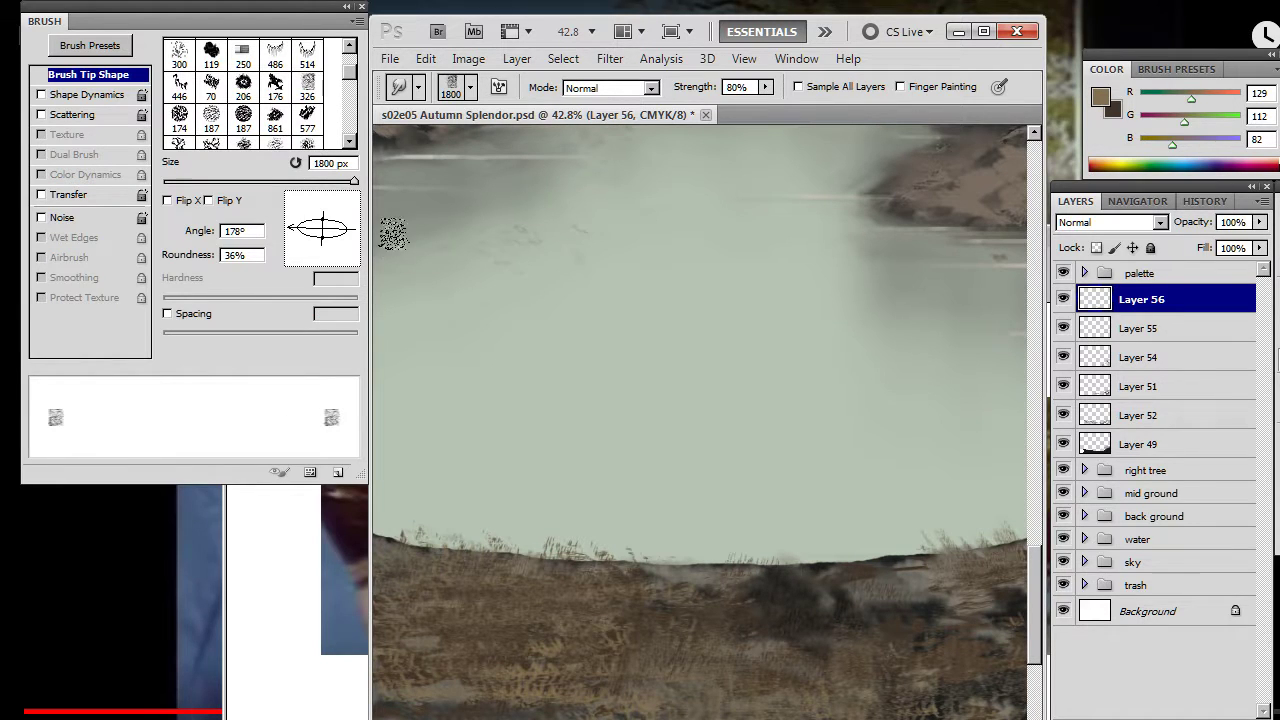
{"action": "key", "text": "b"}
{"action": "left_click_drag", "start_coordinate": [314, 255], "coordinate": [293, 240]}
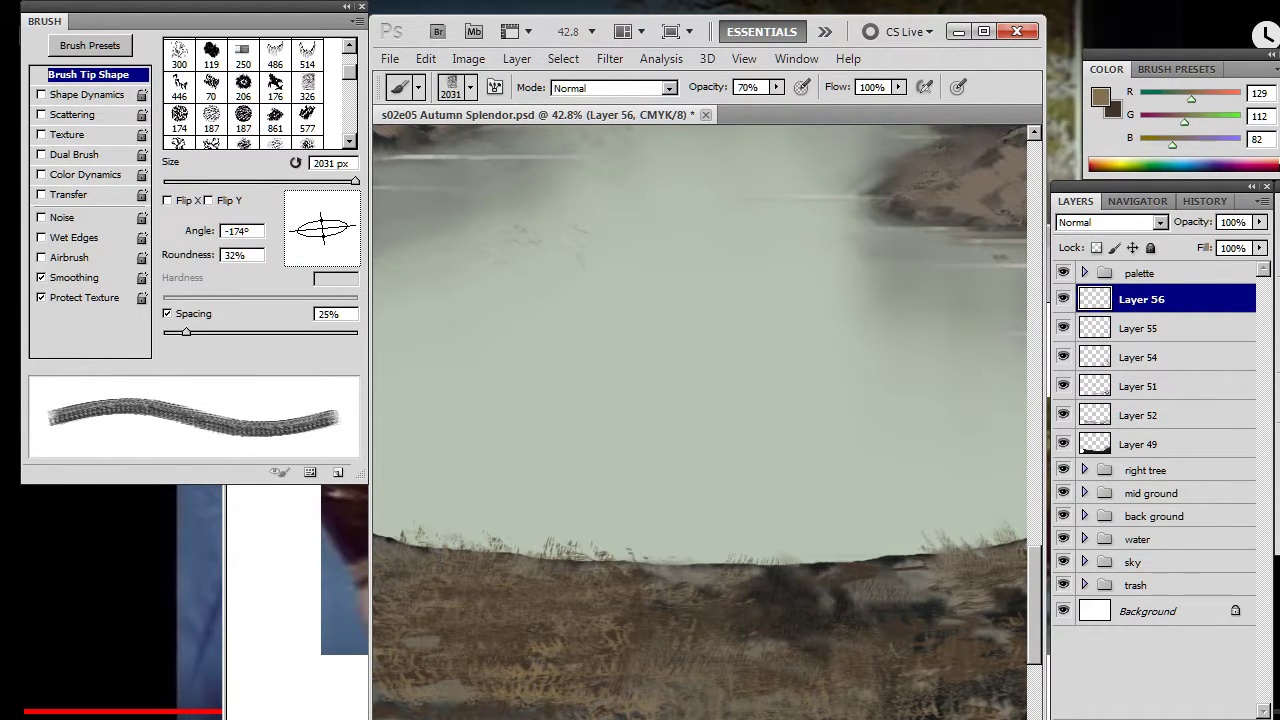
{"action": "left_click", "coordinate": [511, 203]}
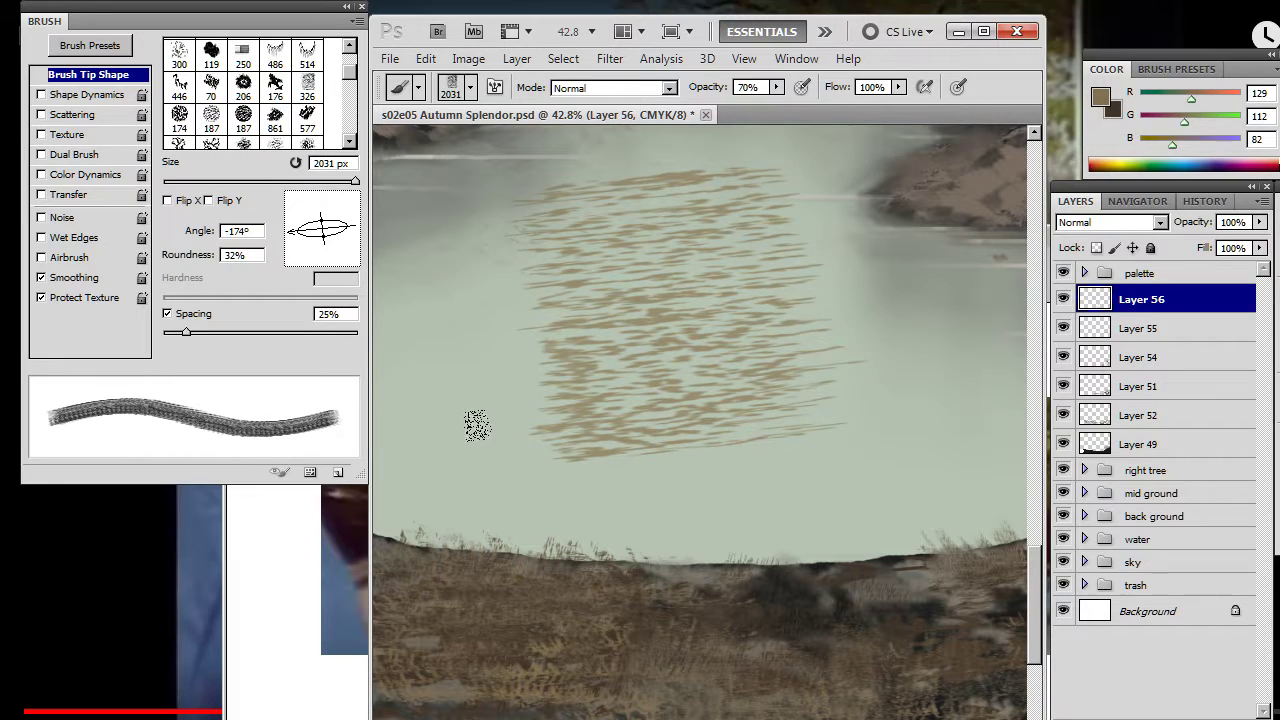
{"action": "key", "text": "ctrl+z"}
- Choose the 486 px grass brush tip and turn it to 175° with 36% roundness
{"action": "right_click", "coordinate": [517, 200]}
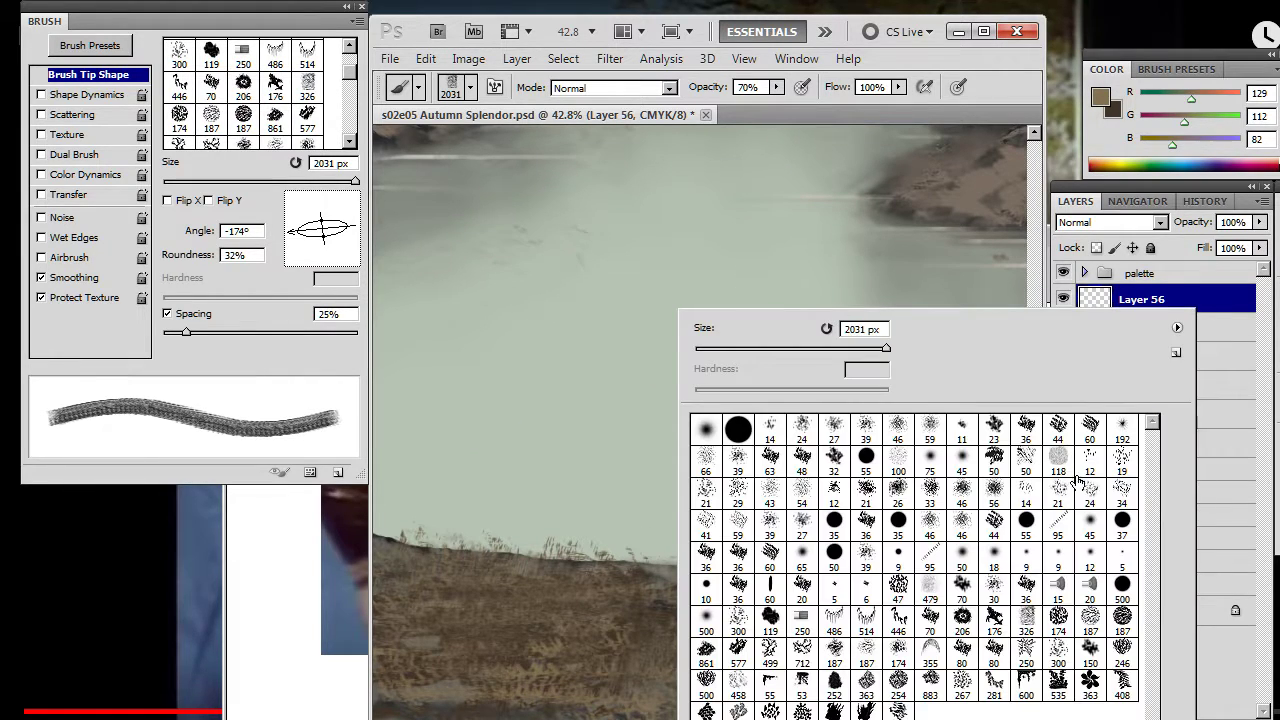
{"action": "left_click", "coordinate": [834, 622]}
{"action": "mouse_move", "coordinate": [350, 230]}
{"action": "left_mouse_down"}
{"action": "mouse_move", "coordinate": [338, 240]}
{"action": "mouse_move", "coordinate": [287, 227]}
{"action": "mouse_move", "coordinate": [322, 250]}
{"action": "mouse_move", "coordinate": [290, 232]}
{"action": "left_mouse_up"}
- Return to smudging the foreground bank and raise the Smudge tool's strength to 100%
{"action": "left_click_drag", "start_coordinate": [552, 372], "coordinate": [746, 463]}
{"action": "left_click_drag", "start_coordinate": [803, 423], "coordinate": [746, 414]}
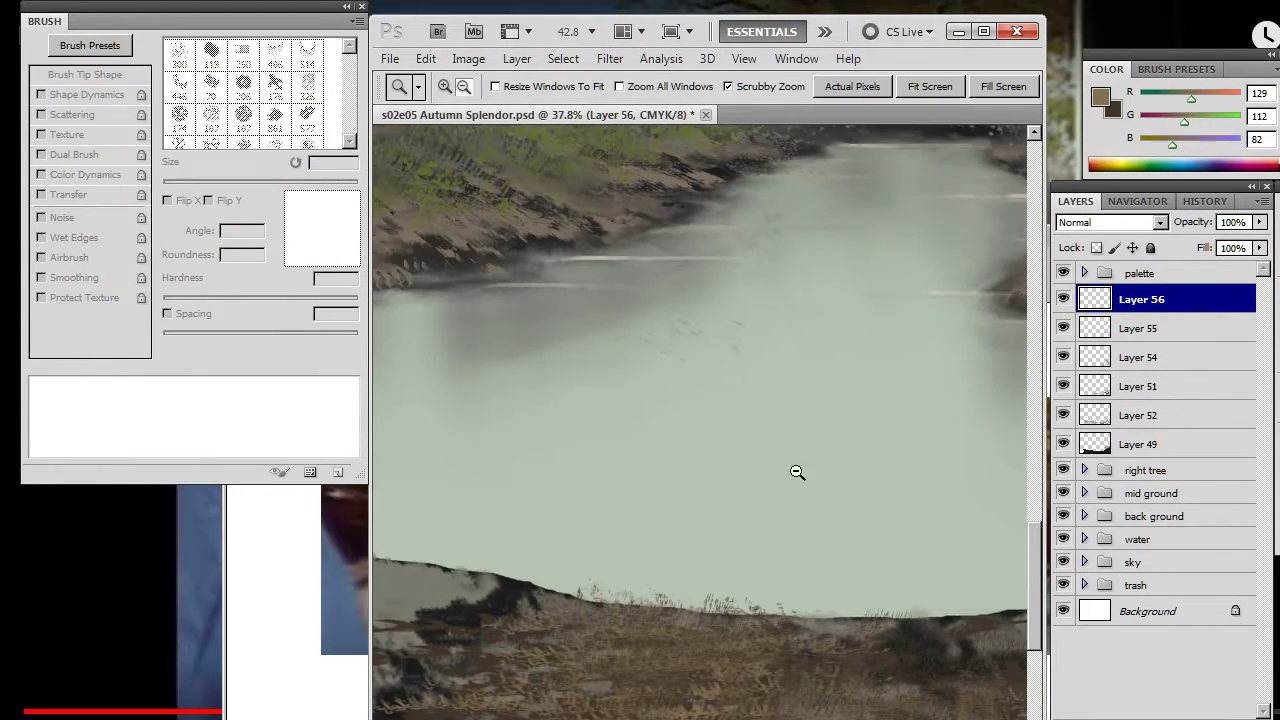
{"action": "left_click_drag", "start_coordinate": [810, 500], "coordinate": [747, 370]}
{"action": "left_click_drag", "start_coordinate": [758, 588], "coordinate": [786, 504]}
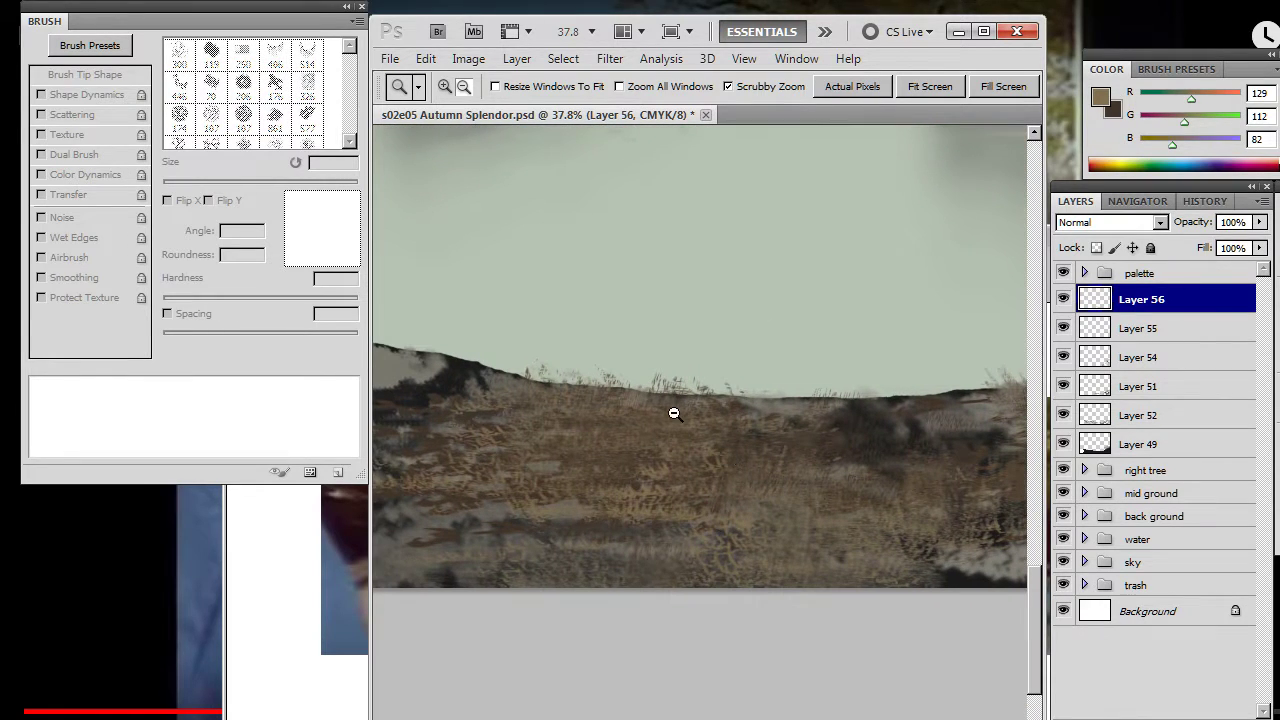
{"action": "key", "text": "r"}
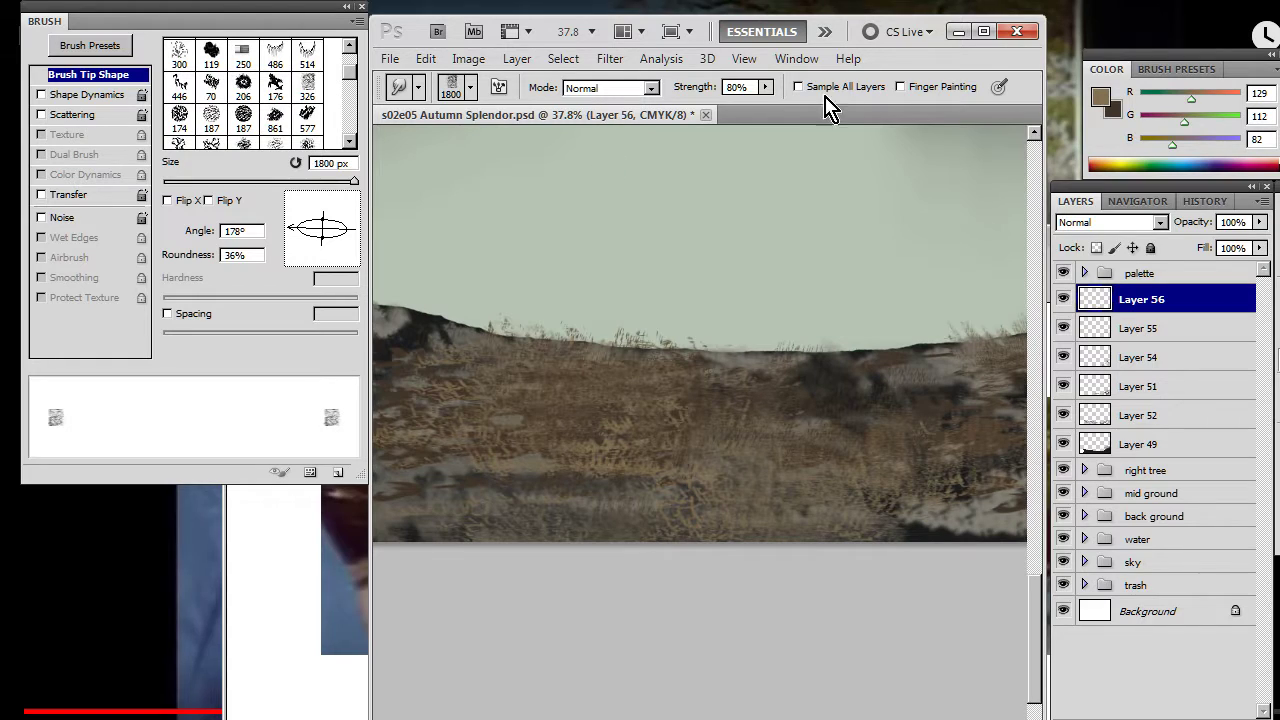
{"action": "left_click", "coordinate": [766, 88]}
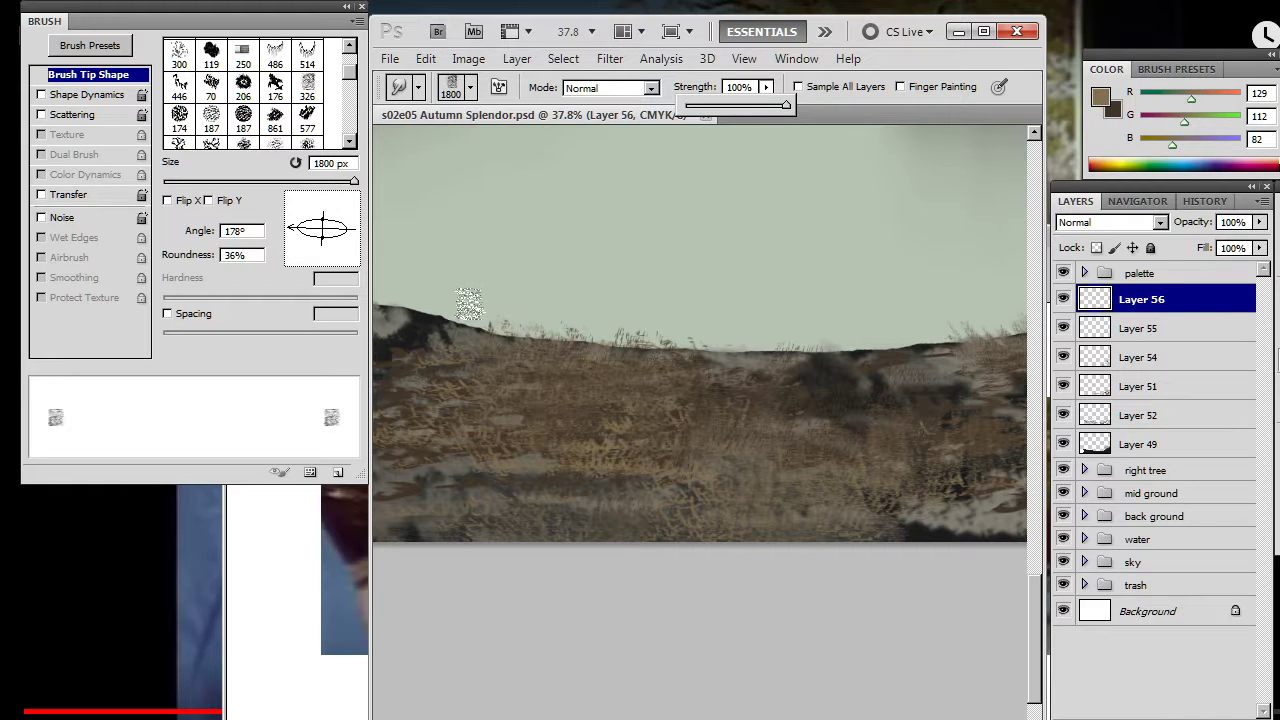
{"action": "left_click", "coordinate": [463, 312]}
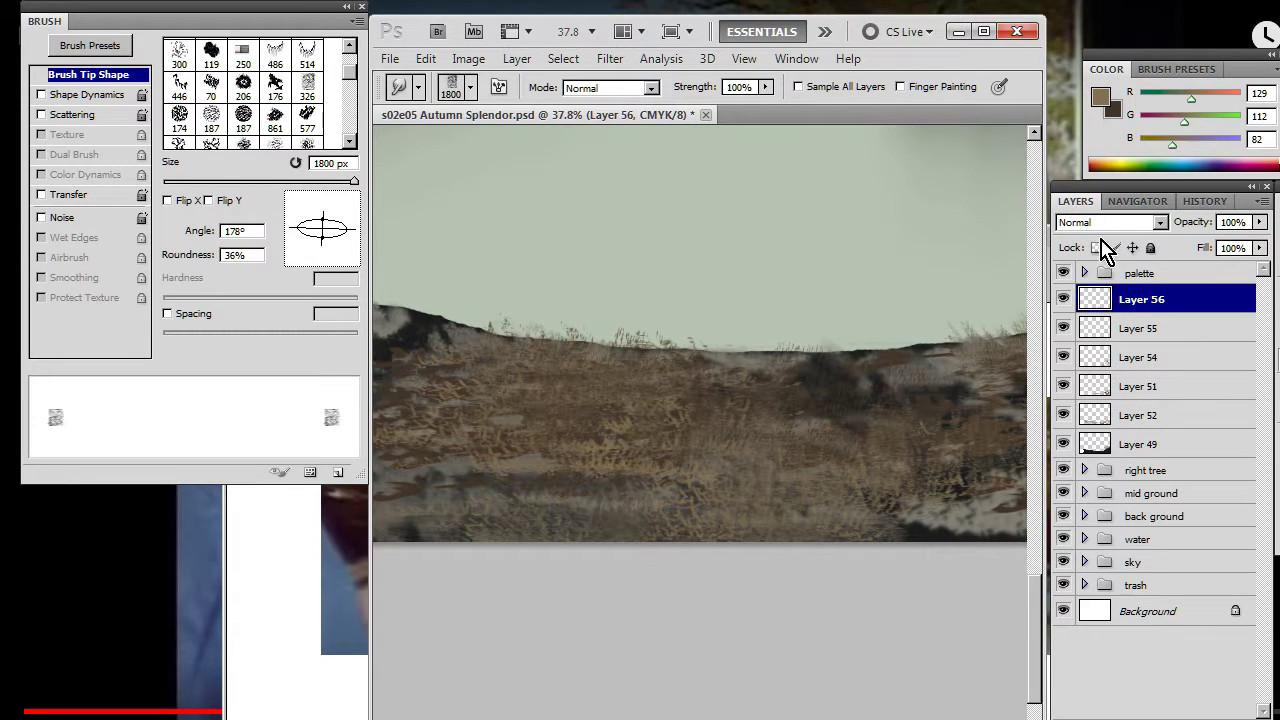
- Toggle Layer 56 off and on to compare the bank, and reduce the smudge tip to 800 px
{"action": "left_click", "coordinate": [1063, 300]}
{"action": "left_click", "coordinate": [1063, 300]}
{"action": "left_click_drag", "start_coordinate": [820, 440], "coordinate": [840, 421]}
{"action": "key", "text": "bracketleft"}
{"action": "key", "text": "bracketleft"}
{"action": "key", "text": "bracketleft"}
{"action": "key", "text": "bracketleft"}
{"action": "key", "text": "bracketleft"}
{"action": "key", "text": "bracketleft"}
{"action": "key", "text": "bracketleft"}
{"action": "key", "text": "bracketleft"}
{"action": "key", "text": "bracketleft"}
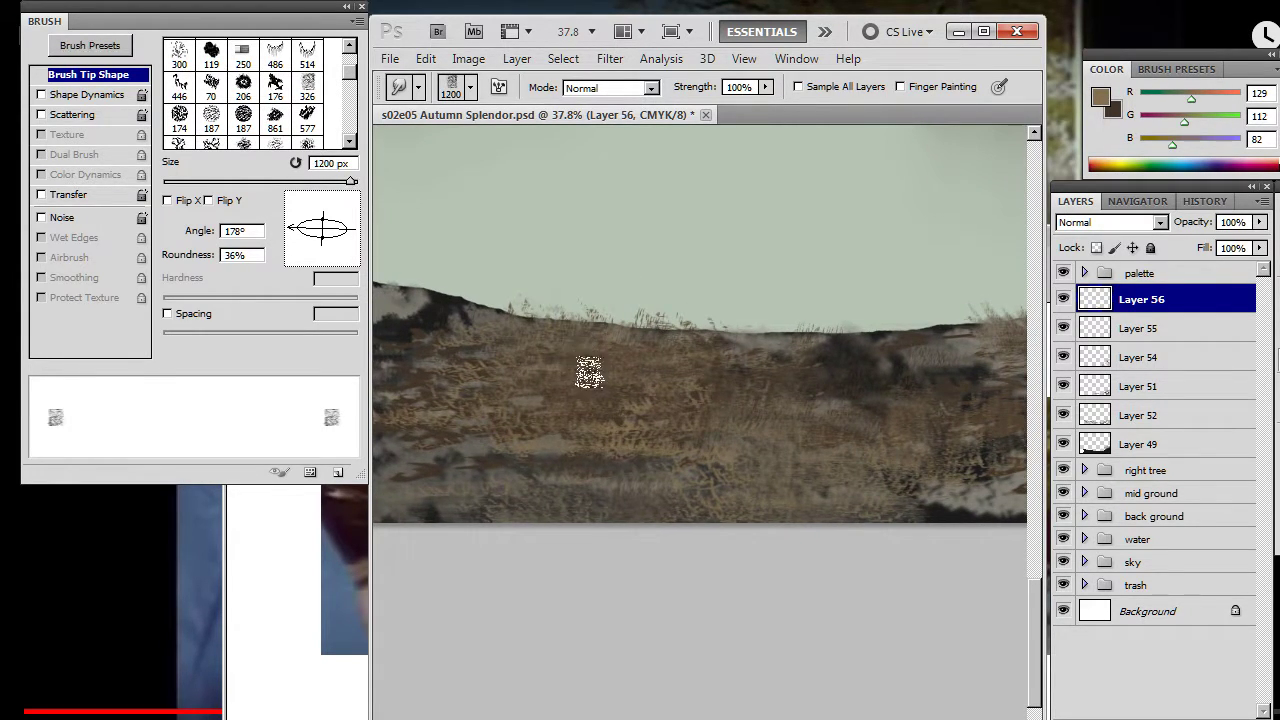
{"action": "key", "text": "bracketleft"}
- Lower the Smudge tool's strength to 76%
{"action": "left_click", "coordinate": [766, 87]}
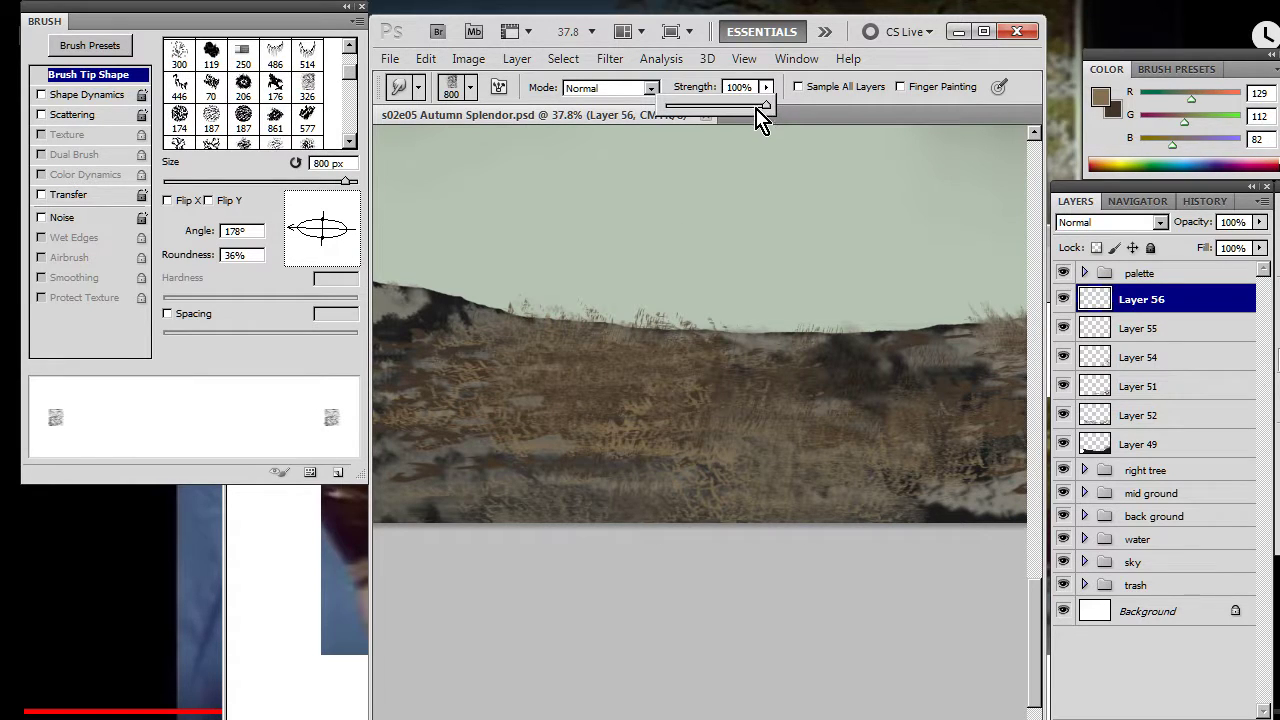
{"action": "left_click_drag", "start_coordinate": [743, 106], "coordinate": [742, 106]}
{"action": "left_click_drag", "start_coordinate": [814, 342], "coordinate": [565, 380]}
- Paint a short row of tan grass on the open water with the 485 px grass brush
{"action": "key", "text": "b"}
{"action": "left_click_drag", "start_coordinate": [548, 260], "coordinate": [693, 268]}
{"action": "left_click_drag", "start_coordinate": [577, 309], "coordinate": [649, 406]}
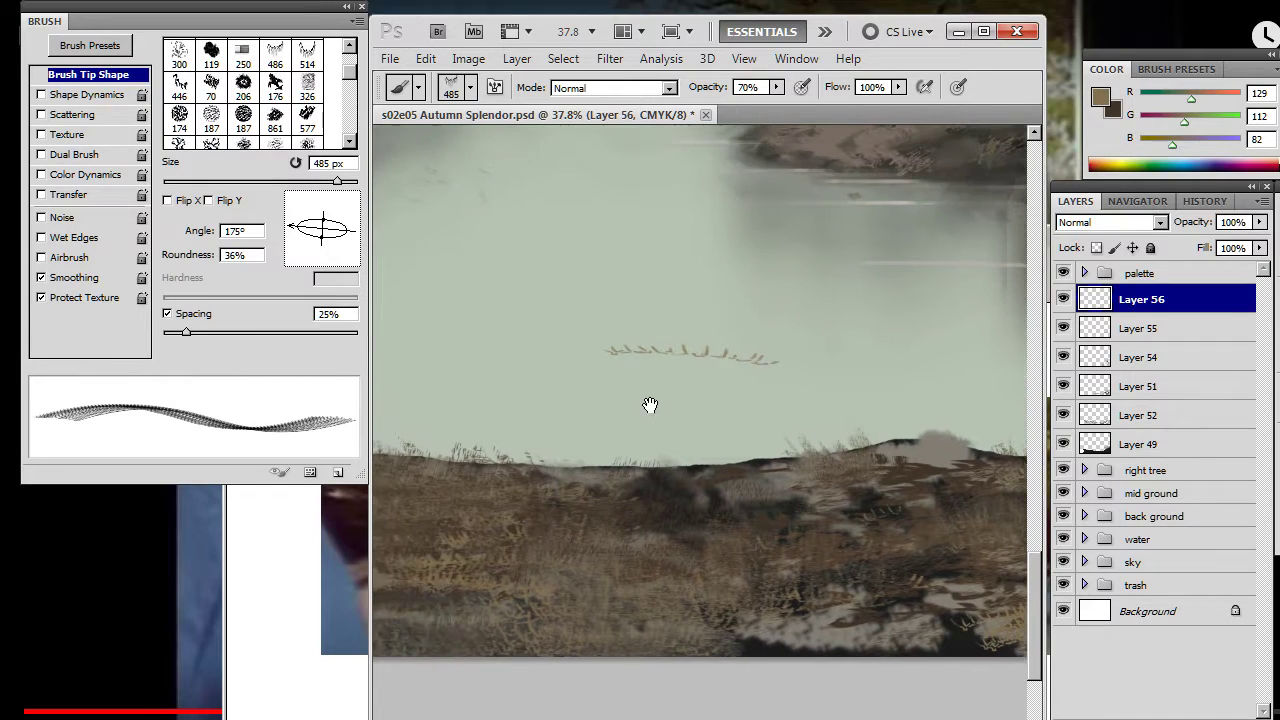
- Enlarge the smudge tip to 1100 px and smudge the row of test grass on the water upward
{"action": "key", "text": "r"}
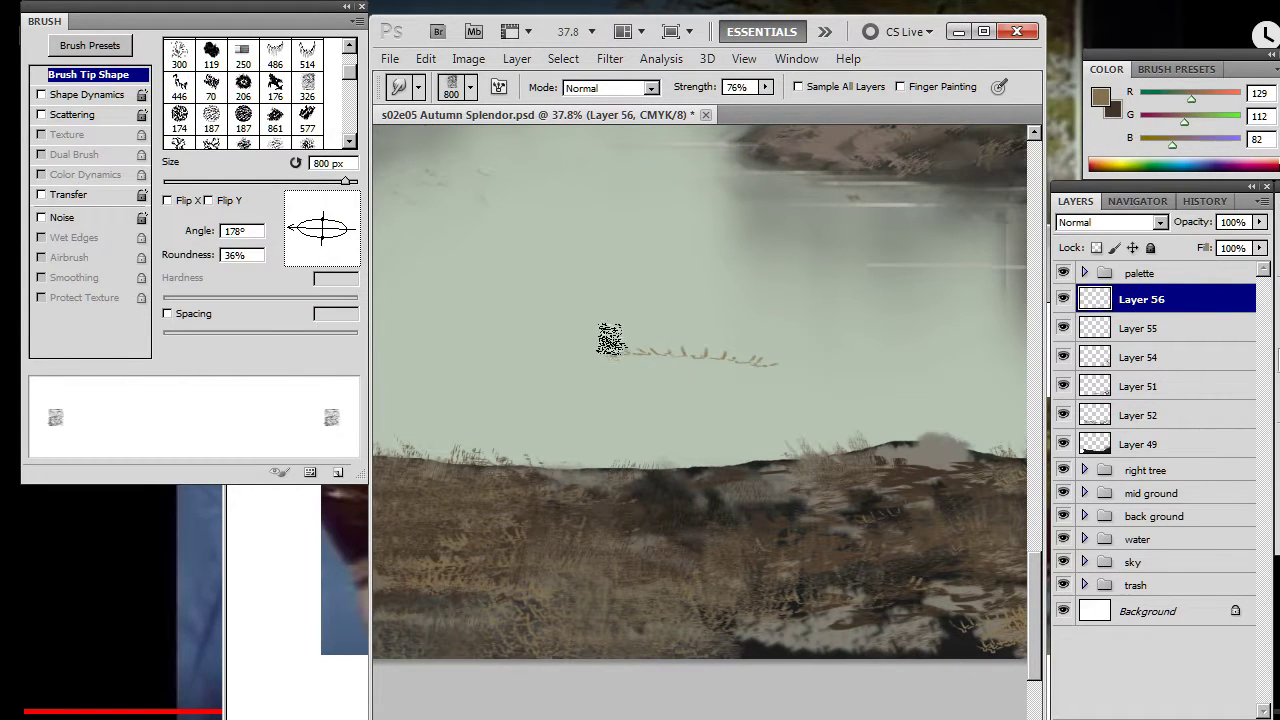
{"action": "mouse_move", "coordinate": [630, 298]}
{"action": "left_mouse_down"}
{"action": "mouse_move", "coordinate": [626, 267]}
{"action": "mouse_move", "coordinate": [647, 167]}
{"action": "left_mouse_up"}
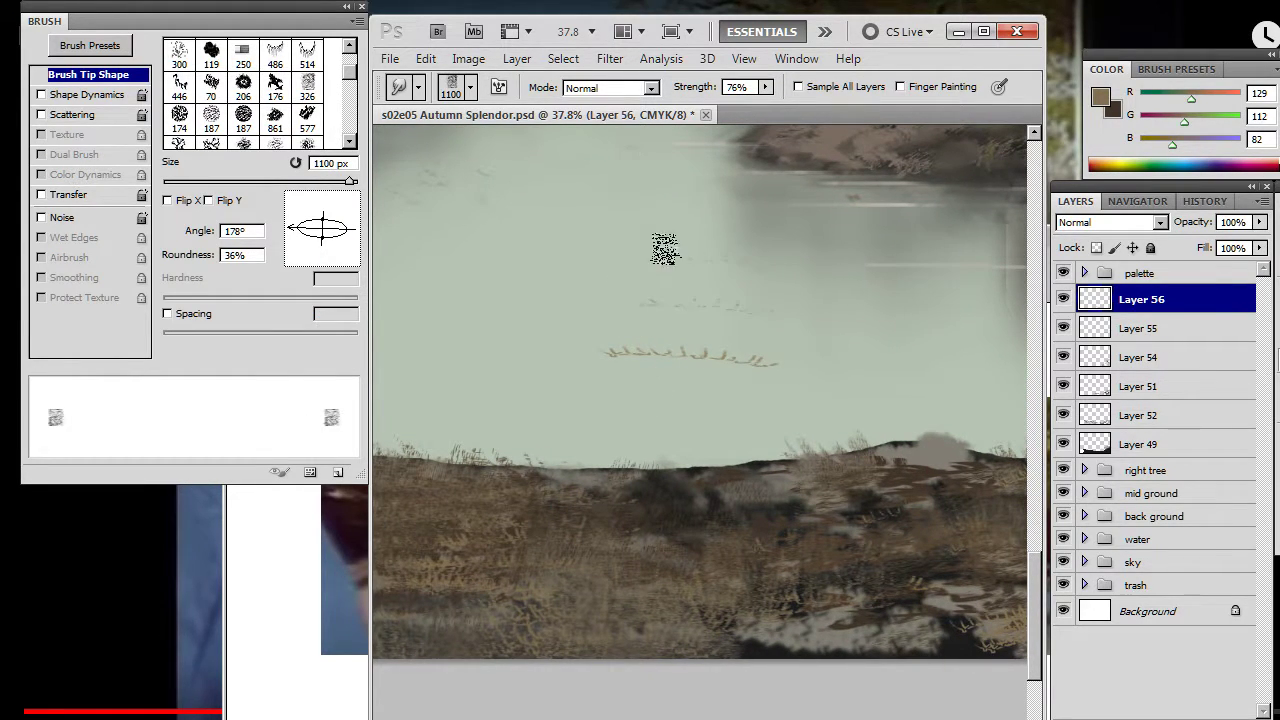
{"action": "mouse_move", "coordinate": [612, 322]}
{"action": "left_mouse_down"}
{"action": "mouse_move", "coordinate": [625, 210]}
{"action": "mouse_move", "coordinate": [661, 145]}
{"action": "left_mouse_up"}
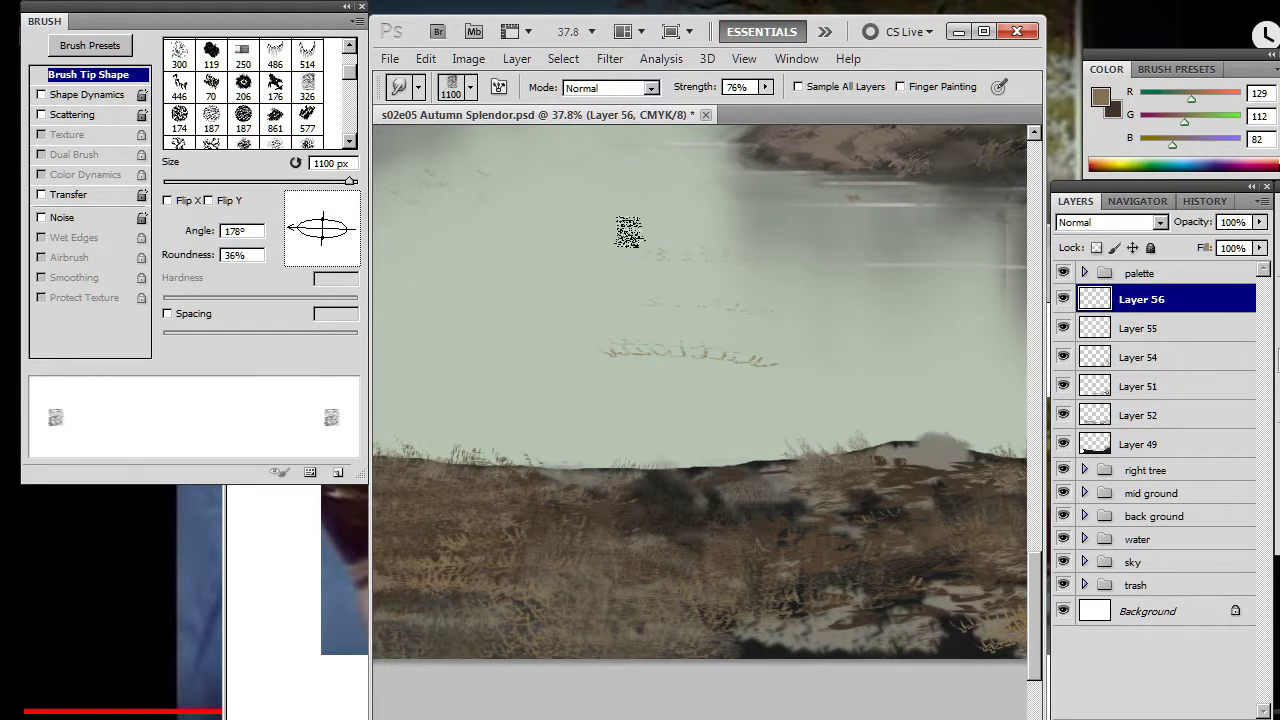
- Smudge the rows of test grass on the water upward and reduce the smudge tip to 300 px
{"action": "left_click_drag", "start_coordinate": [608, 289], "coordinate": [637, 165]}
{"action": "left_click_drag", "start_coordinate": [599, 306], "coordinate": [611, 268]}
{"action": "key", "text": "bracketleft"}
{"action": "key", "text": "bracketleft"}
{"action": "key", "text": "bracketleft"}
{"action": "key", "text": "bracketleft"}
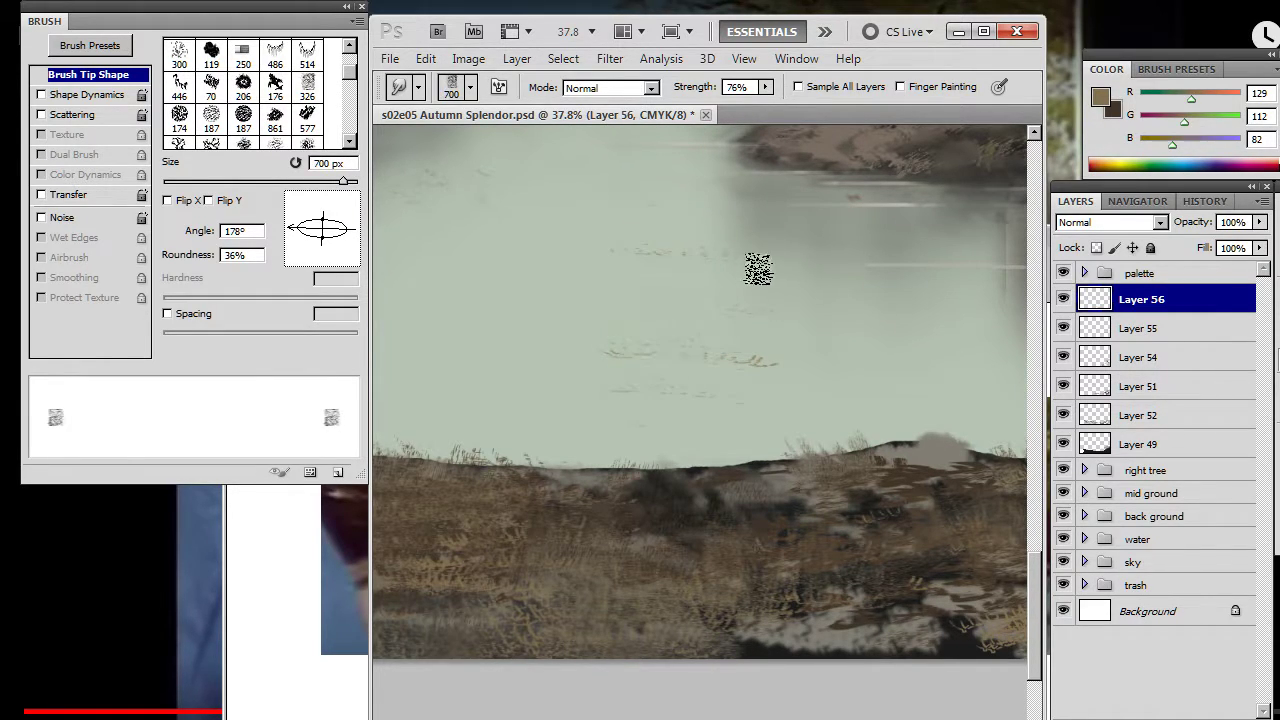
{"action": "key", "text": "bracketleft"}
{"action": "key", "text": "bracketleft"}
{"action": "key", "text": "bracketleft"}
{"action": "key", "text": "bracketleft"}
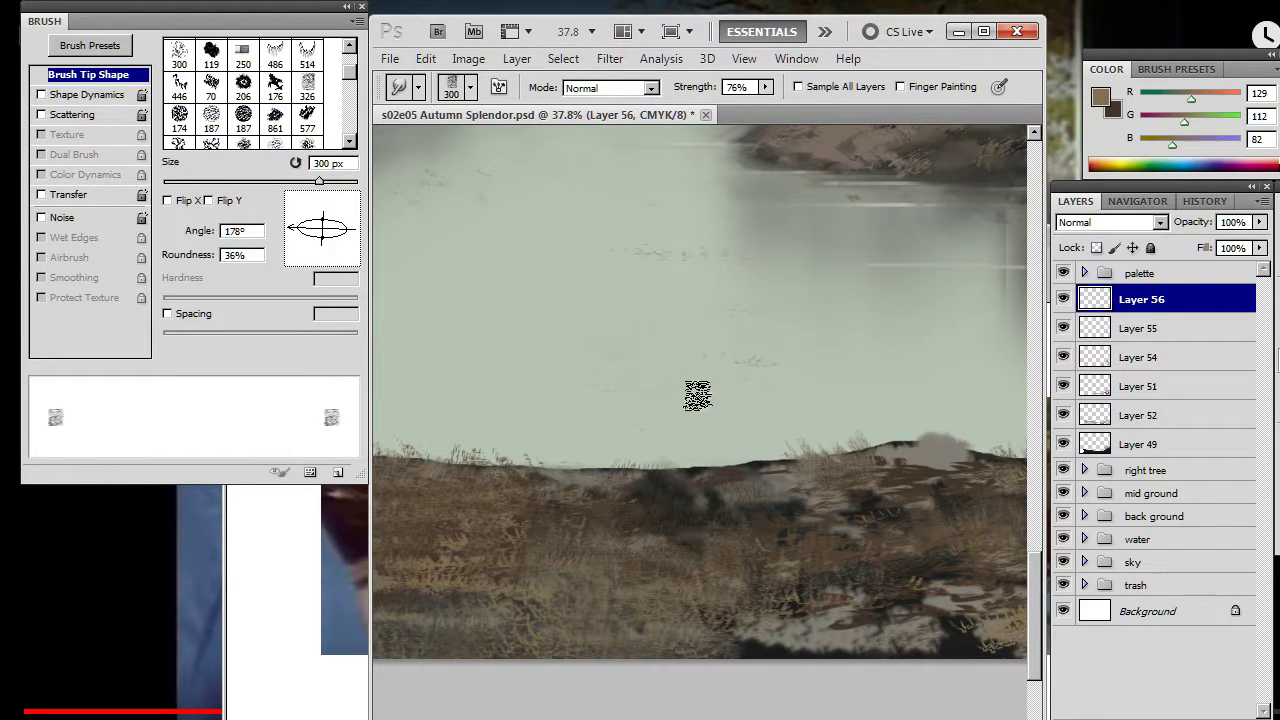
- Paint rows of tan test grass on the open water, smudge them and examine the texture close up
{"action": "key", "text": "b"}
{"action": "mouse_move", "coordinate": [591, 342]}
{"action": "left_mouse_down"}
{"action": "mouse_move", "coordinate": [551, 359]}
{"action": "mouse_move", "coordinate": [632, 327]}
{"action": "mouse_move", "coordinate": [647, 336]}
{"action": "mouse_move", "coordinate": [544, 343]}
{"action": "mouse_move", "coordinate": [571, 376]}
{"action": "mouse_move", "coordinate": [572, 308]}
{"action": "mouse_move", "coordinate": [613, 327]}
{"action": "mouse_move", "coordinate": [686, 324]}
{"action": "mouse_move", "coordinate": [673, 341]}
{"action": "mouse_move", "coordinate": [587, 355]}
{"action": "mouse_move", "coordinate": [547, 329]}
{"action": "mouse_move", "coordinate": [628, 352]}
{"action": "mouse_move", "coordinate": [623, 337]}
{"action": "mouse_move", "coordinate": [740, 357]}
{"action": "left_mouse_up"}
{"action": "key", "text": "r"}
{"action": "key", "text": "z"}
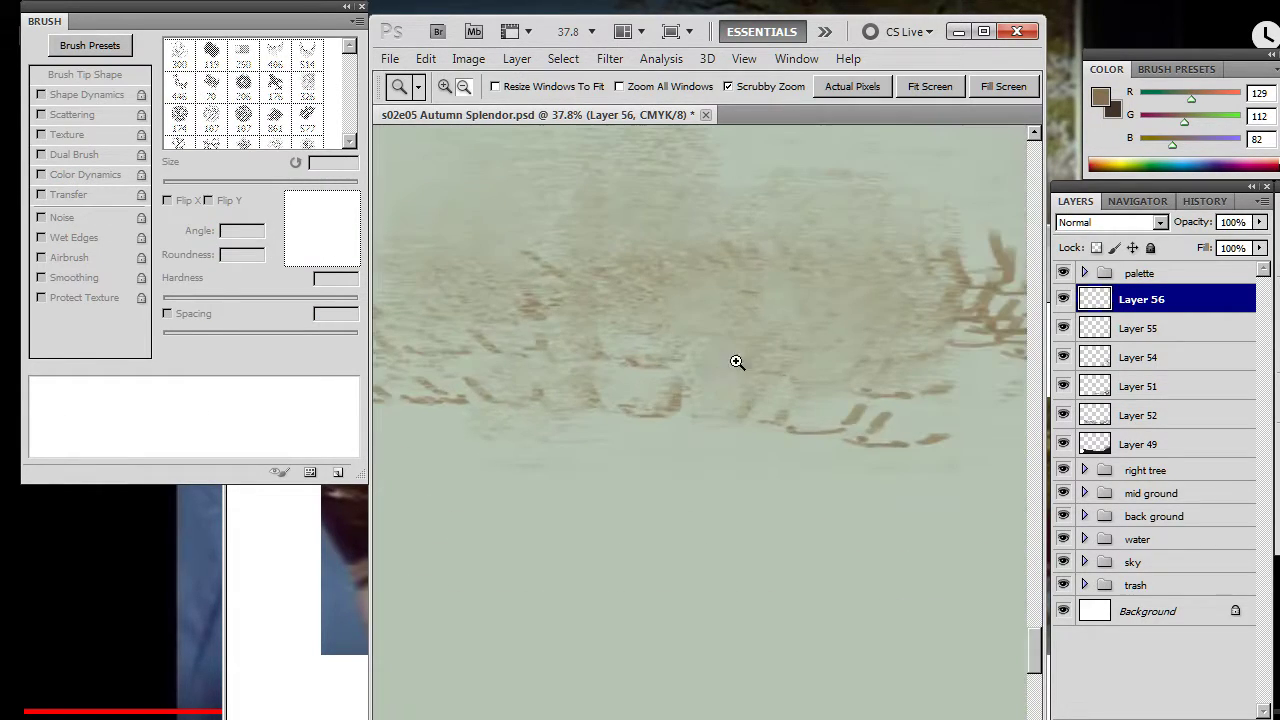
{"action": "left_click_drag", "start_coordinate": [634, 363], "coordinate": [662, 457]}
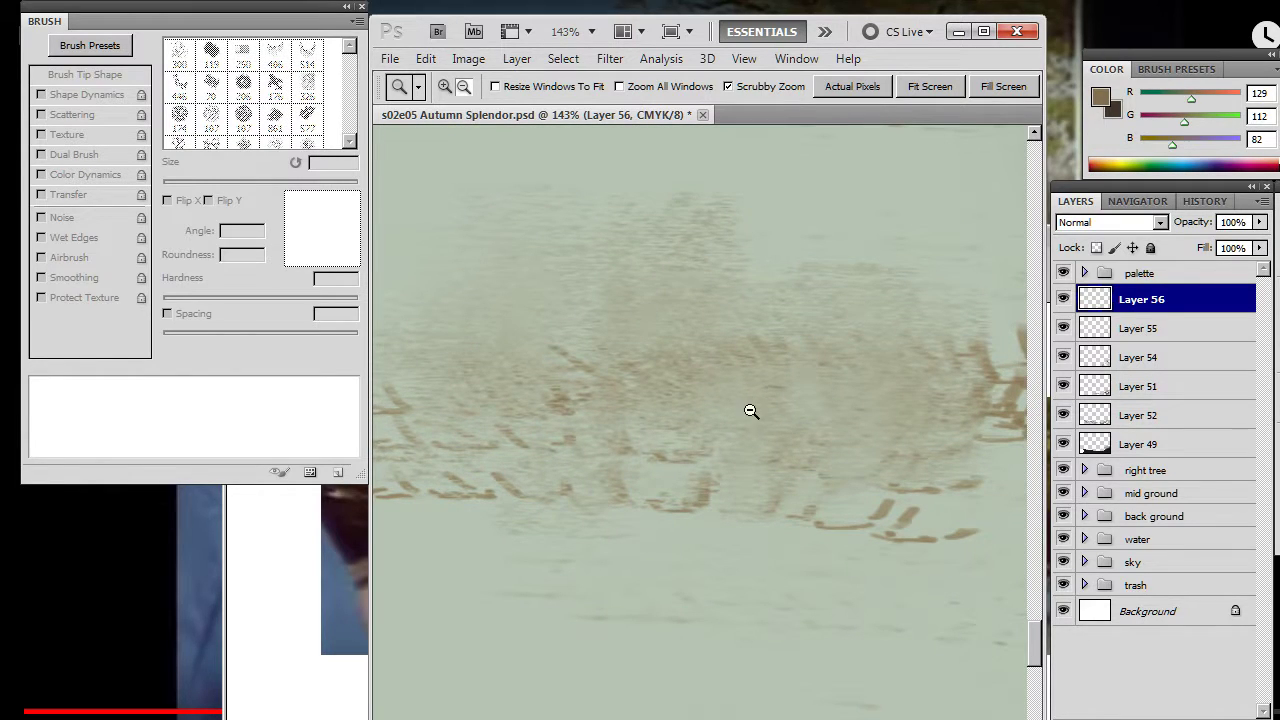
{"action": "left_click_drag", "start_coordinate": [754, 410], "coordinate": [714, 401]}
- Enlarge the smudge tip to about 500 px, rotate it to 90° and smudge the test grass on the water
{"action": "key", "text": "r"}
{"action": "key", "text": "bracketright"}
{"action": "key", "text": "bracketright"}
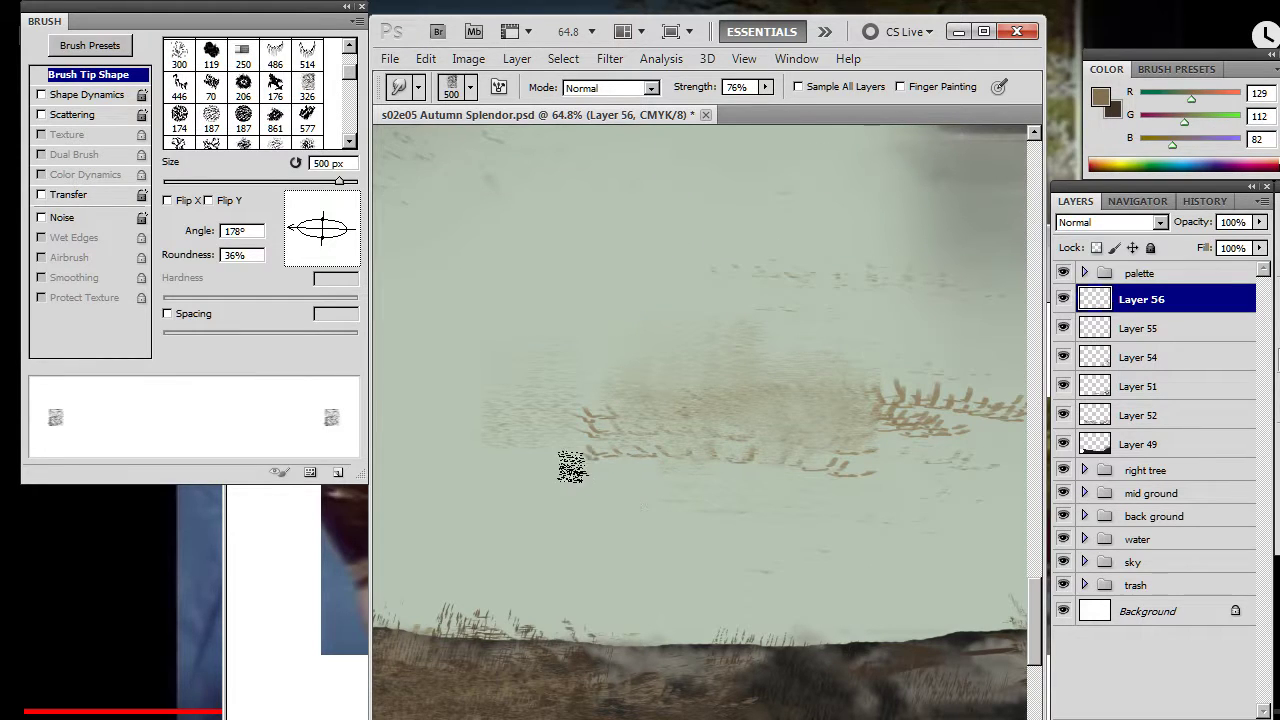
{"action": "left_click_drag", "start_coordinate": [286, 229], "coordinate": [323, 210]}
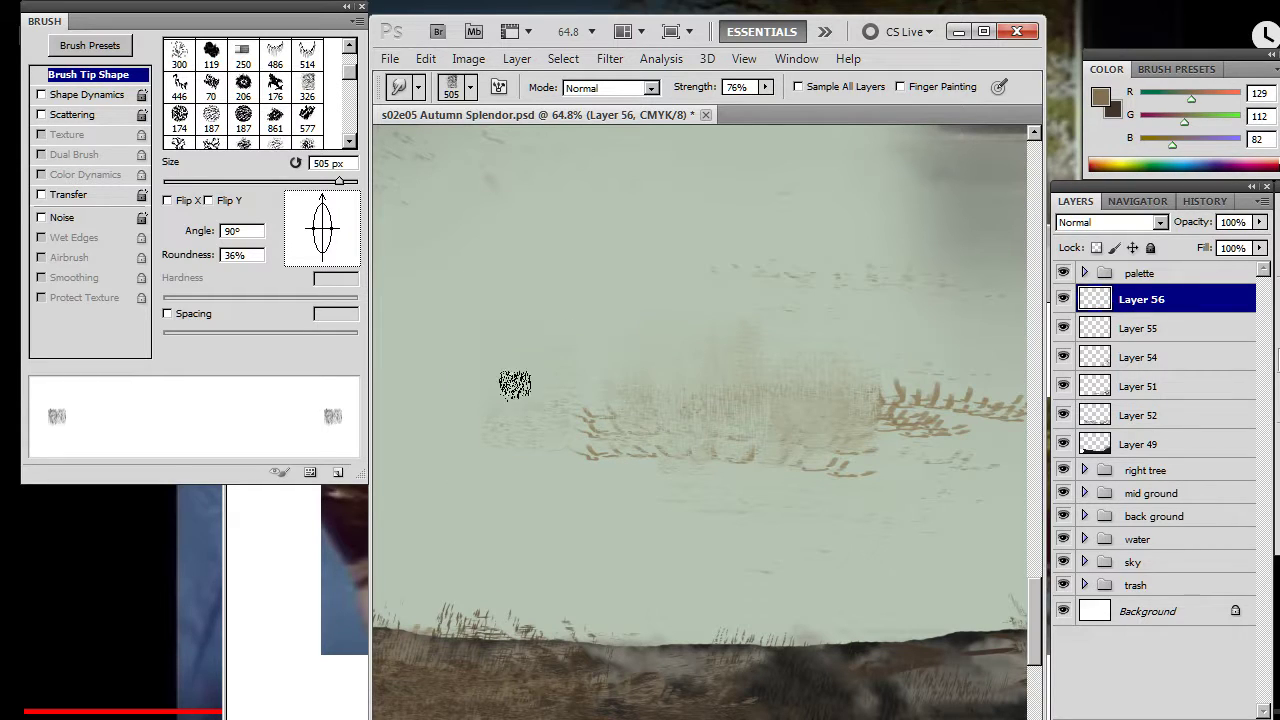
{"action": "mouse_move", "coordinate": [861, 286]}
{"action": "left_mouse_down"}
{"action": "mouse_move", "coordinate": [870, 392]}
{"action": "mouse_move", "coordinate": [892, 286]}
{"action": "mouse_move", "coordinate": [906, 374]}
{"action": "mouse_move", "coordinate": [867, 364]}
{"action": "mouse_move", "coordinate": [714, 389]}
{"action": "mouse_move", "coordinate": [912, 404]}
{"action": "left_mouse_up"}
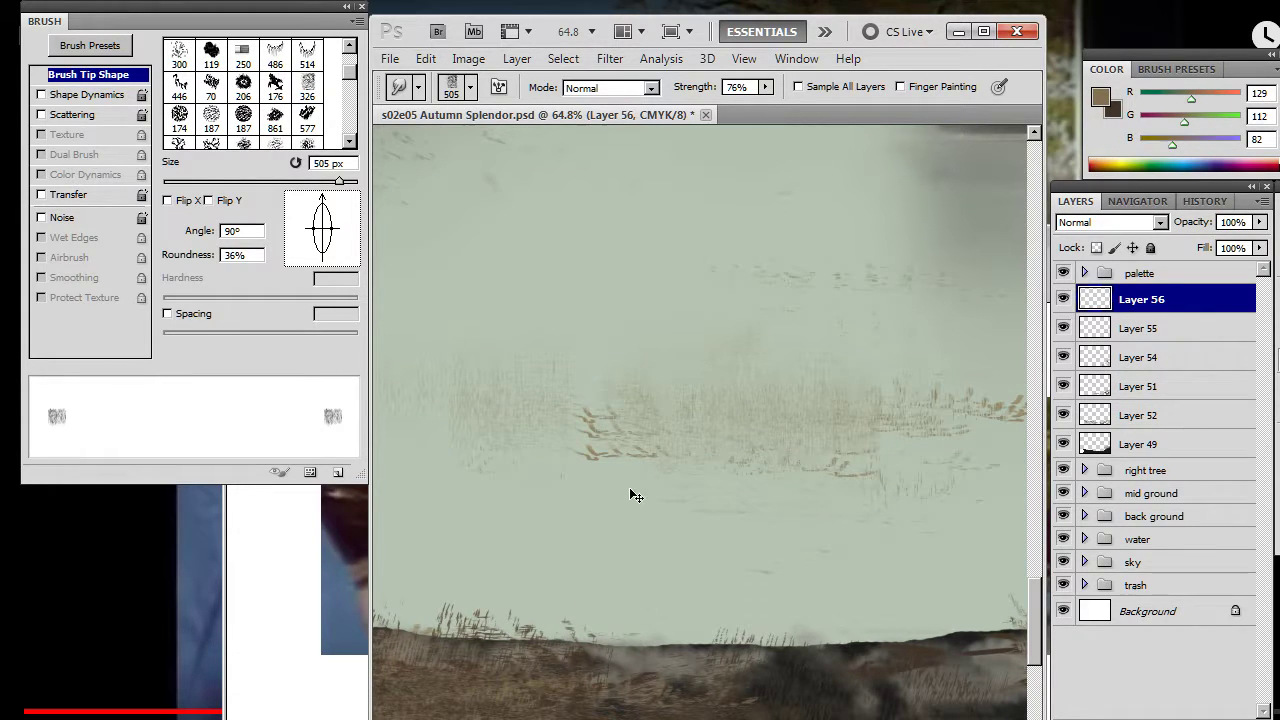
{"action": "left_click_drag", "start_coordinate": [671, 452], "coordinate": [666, 461]}
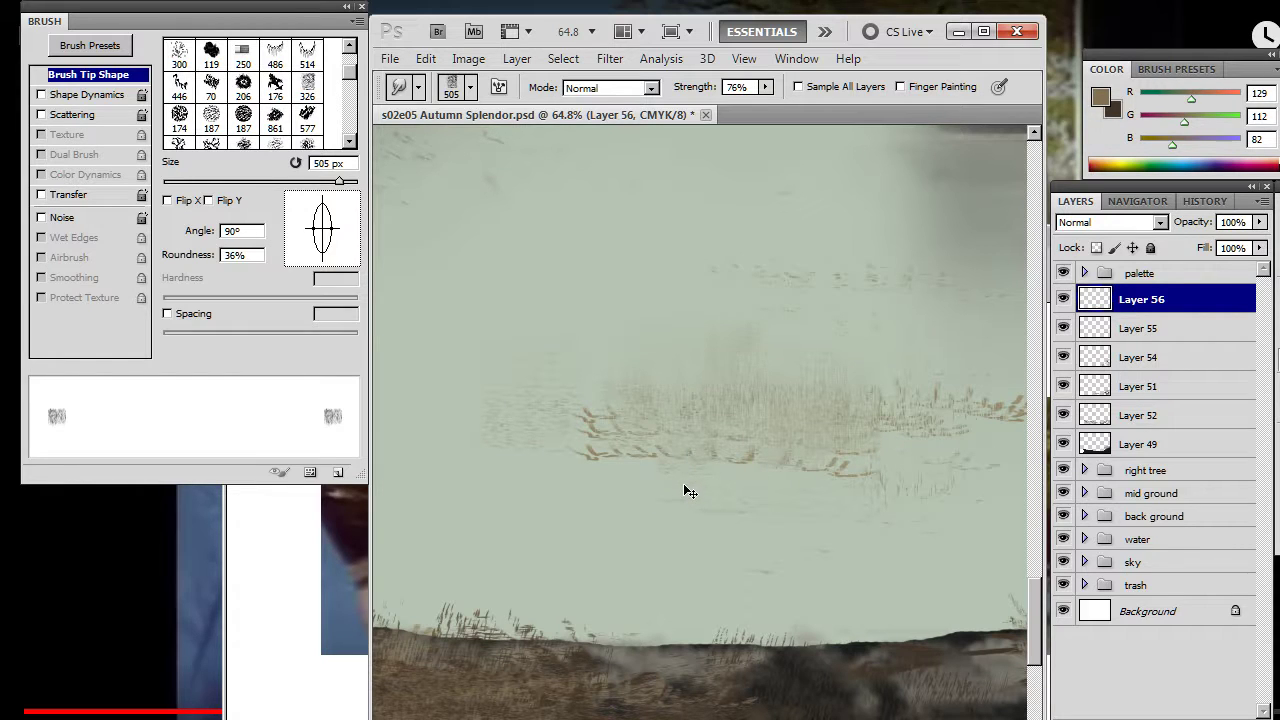
- Undo all the test grass and smudge strokes on the open water
{"action": "key", "text": "ctrl+alt+z"}
{"action": "key", "text": "ctrl+alt+z"}
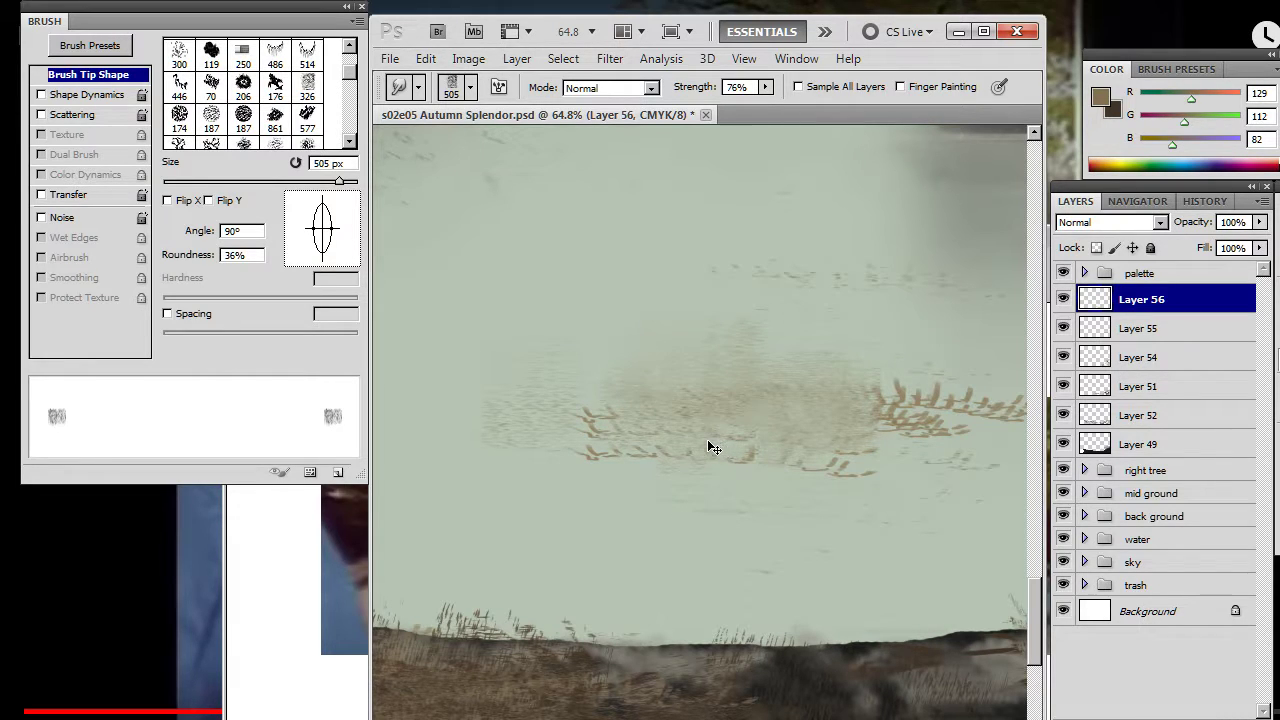
{"action": "key", "text": "ctrl+alt+z"}
{"action": "key", "text": "ctrl+alt+z"}
{"action": "key", "text": "ctrl+alt+z"}
{"action": "key", "text": "ctrl+alt+z"}
{"action": "key", "text": "ctrl+alt+z"}
{"action": "key", "text": "ctrl+alt+z"}
{"action": "key", "text": "ctrl+alt+z"}
{"action": "key", "text": "ctrl+alt+z"}
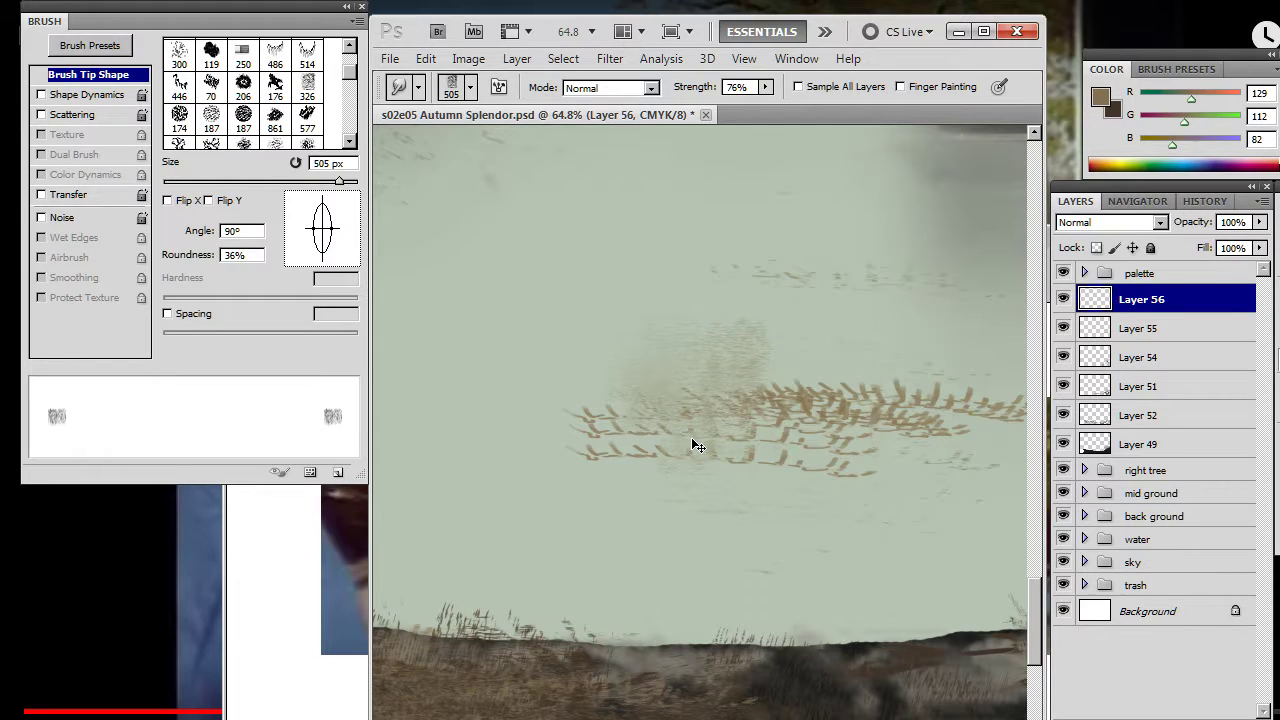
{"action": "key", "text": "ctrl+alt+z"}
{"action": "key", "text": "ctrl+alt+z"}
{"action": "key", "text": "ctrl+alt+z"}
{"action": "key", "text": "ctrl+alt+z"}
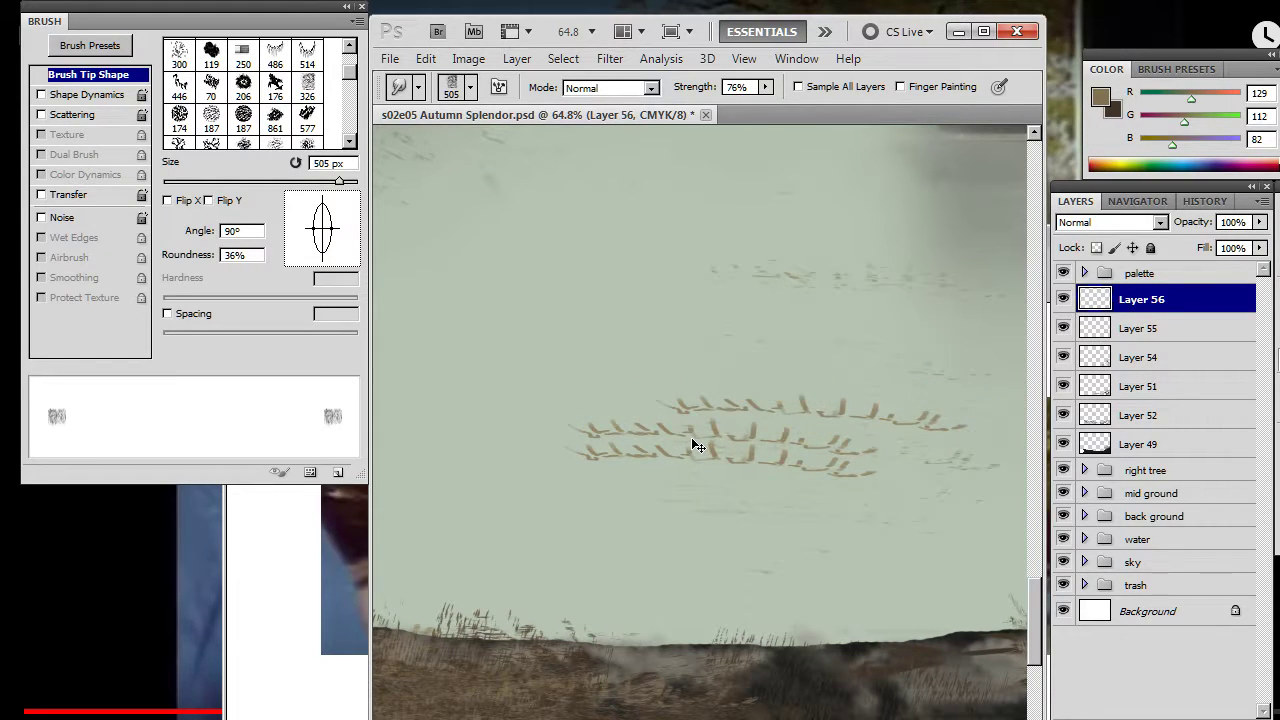
{"action": "key", "text": "ctrl+shift+z"}
{"action": "key", "text": "ctrl+shift+z"}
{"action": "key", "text": "ctrl+shift+z"}
{"action": "key", "text": "ctrl+shift+z"}
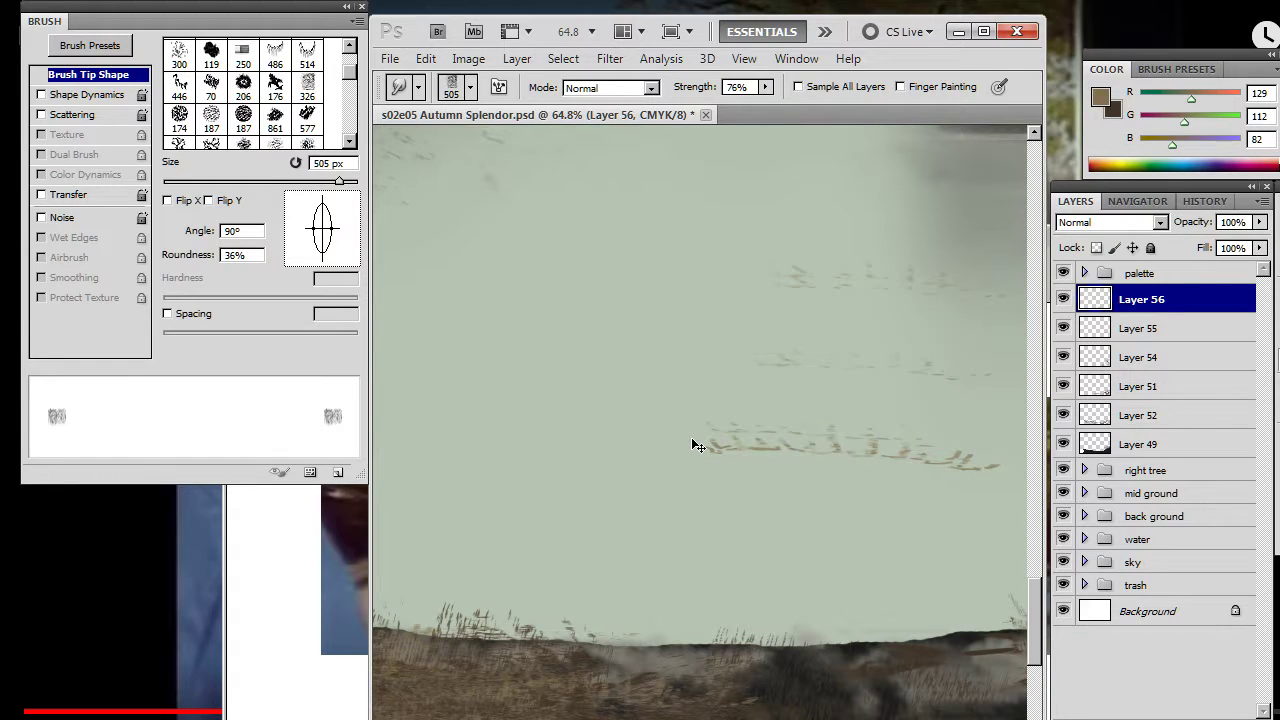
{"action": "key", "text": "ctrl+alt+z"}
{"action": "key", "text": "ctrl+alt+z"}
{"action": "key", "text": "ctrl+alt+z"}
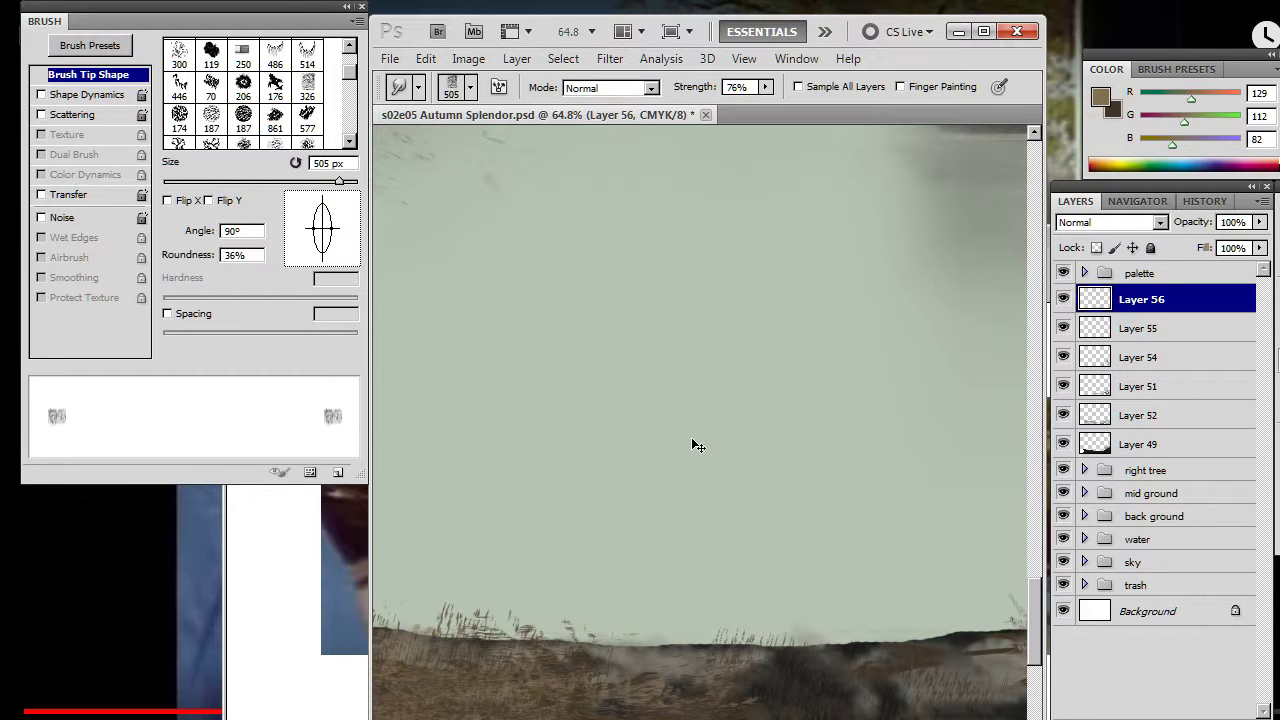
- Toggle layer visibility and open the back ground group to locate the layers holding the stray marks on the water
{"action": "left_click_drag", "start_coordinate": [686, 396], "coordinate": [743, 443]}
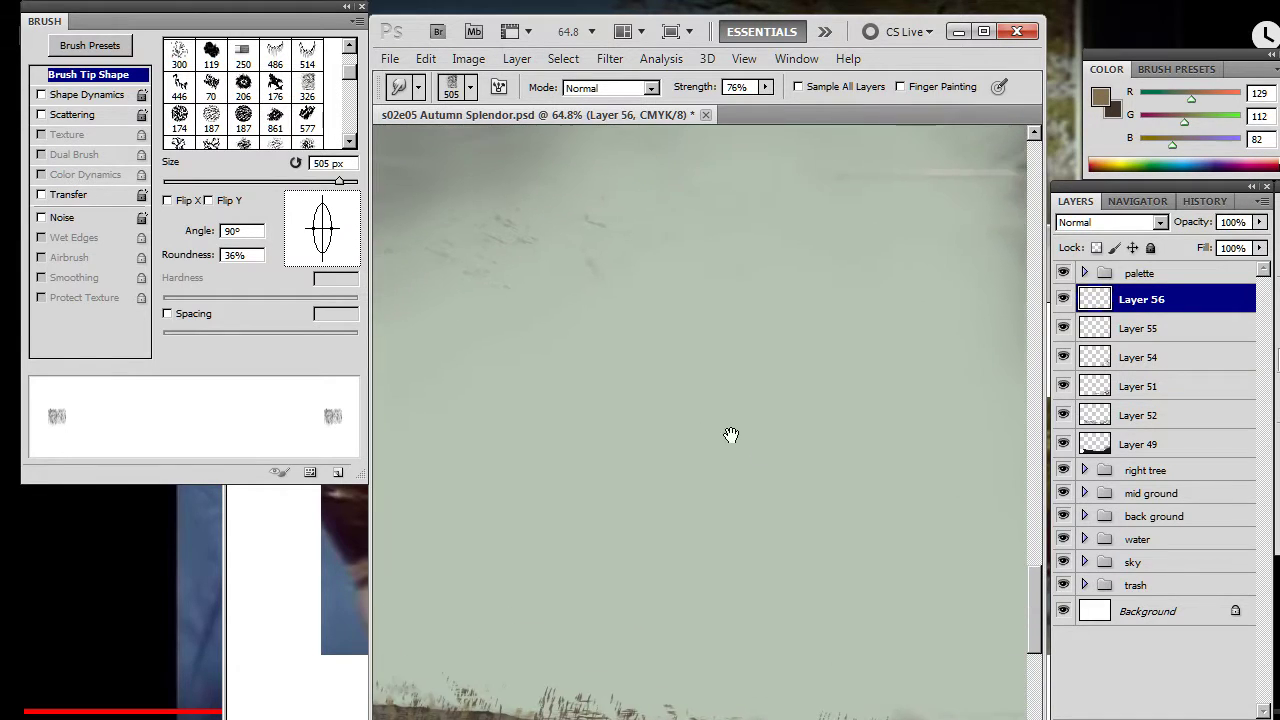
{"action": "left_click", "coordinate": [783, 431]}
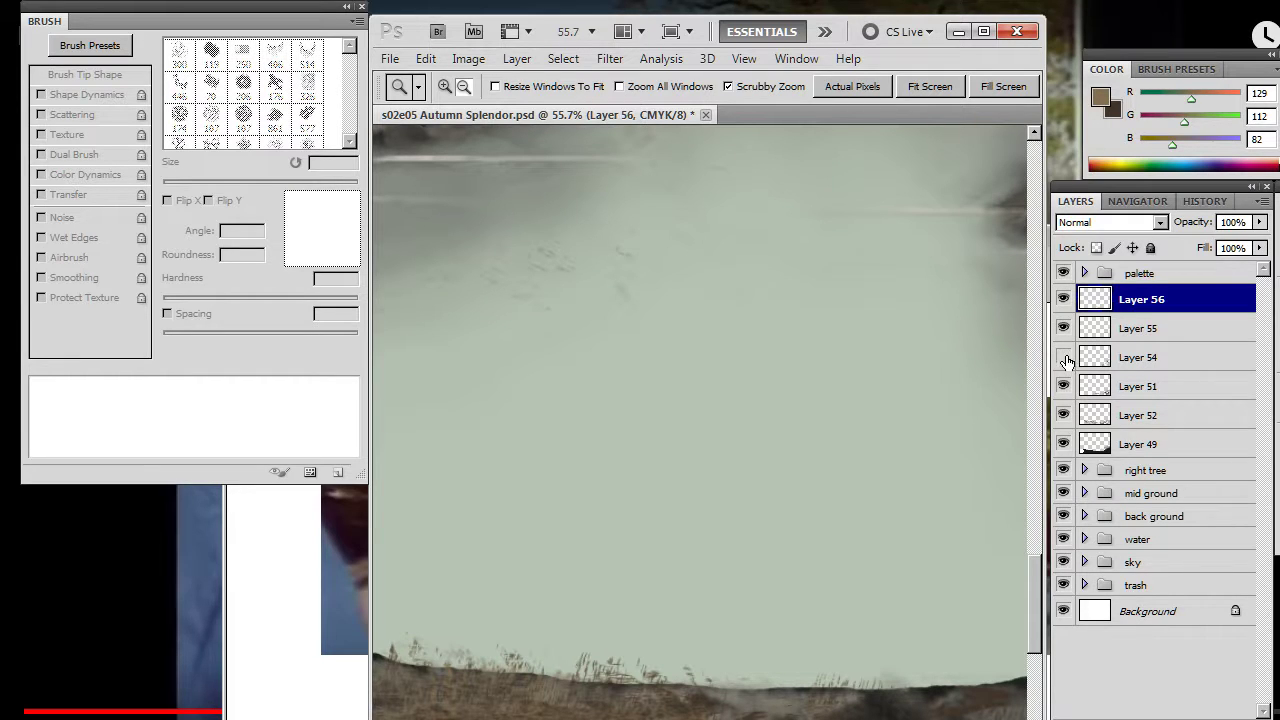
{"action": "left_click", "coordinate": [1066, 386]}
{"action": "left_click", "coordinate": [1067, 417]}
{"action": "left_click", "coordinate": [1066, 418]}
{"action": "left_click", "coordinate": [1066, 445]}
{"action": "left_click", "coordinate": [1066, 492]}
{"action": "left_click", "coordinate": [1066, 493]}
{"action": "left_click", "coordinate": [1096, 518]}
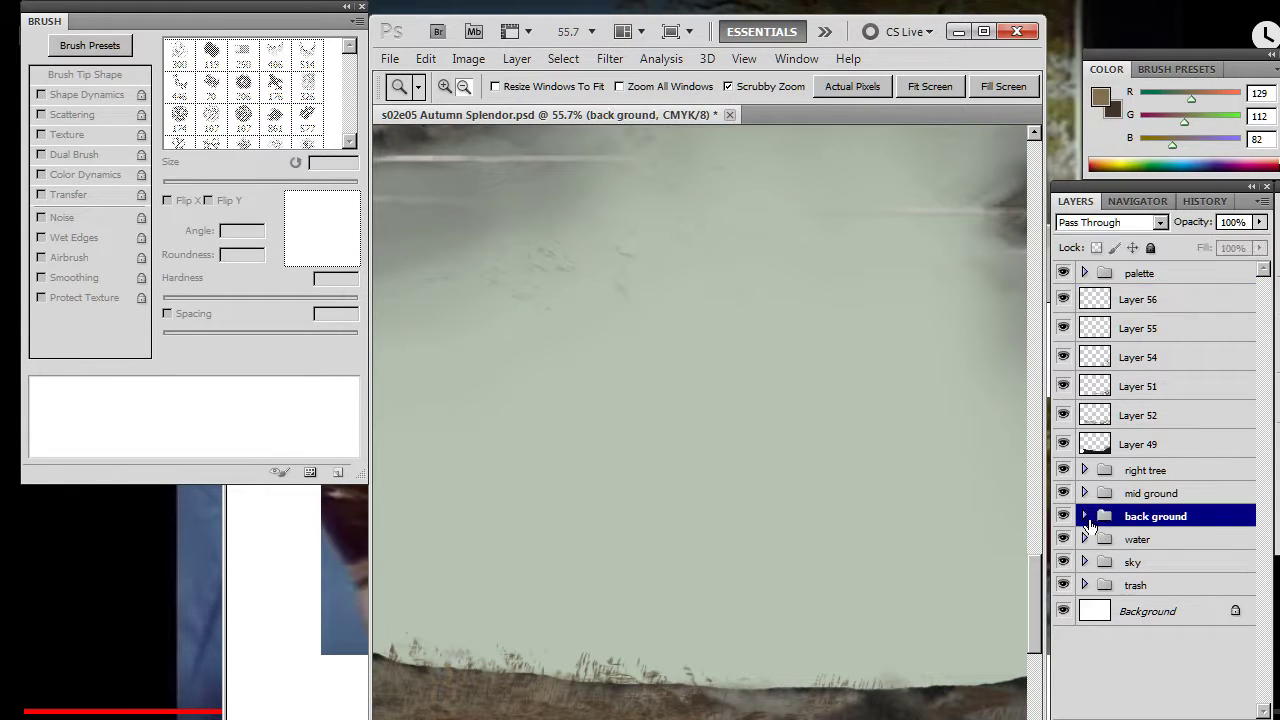
{"action": "left_click", "coordinate": [1085, 516]}
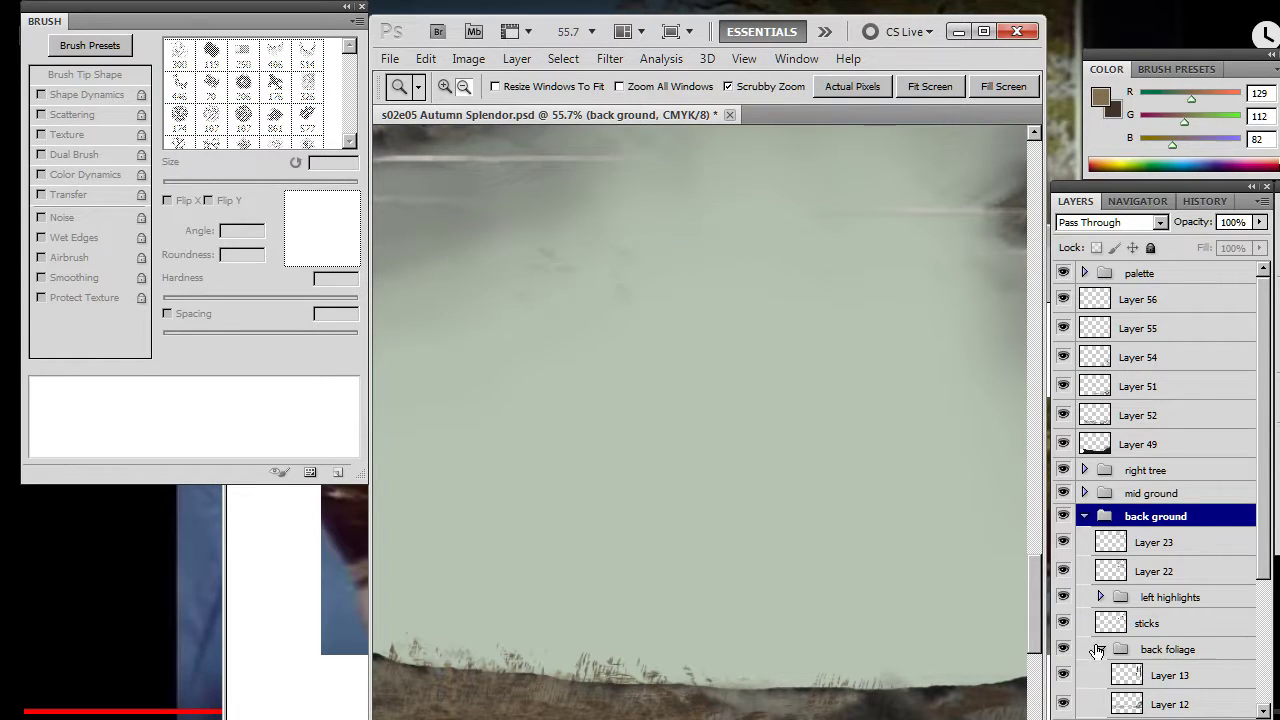
{"action": "left_click_drag", "start_coordinate": [1263, 574], "coordinate": [1255, 695]}
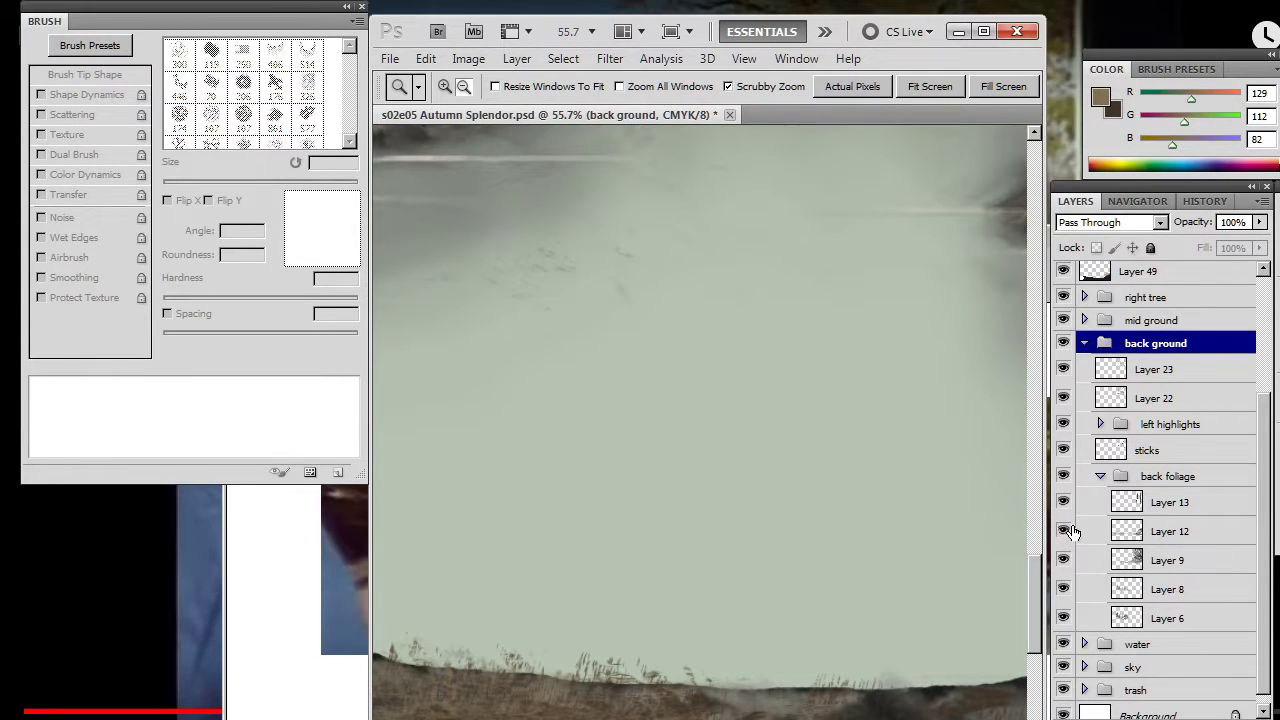
- Erase the stray marks on the water from Layer 12 and Layer 9, and collapse the back foliage and back ground groups
{"action": "left_click", "coordinate": [1170, 531]}
{"action": "key", "text": "e"}
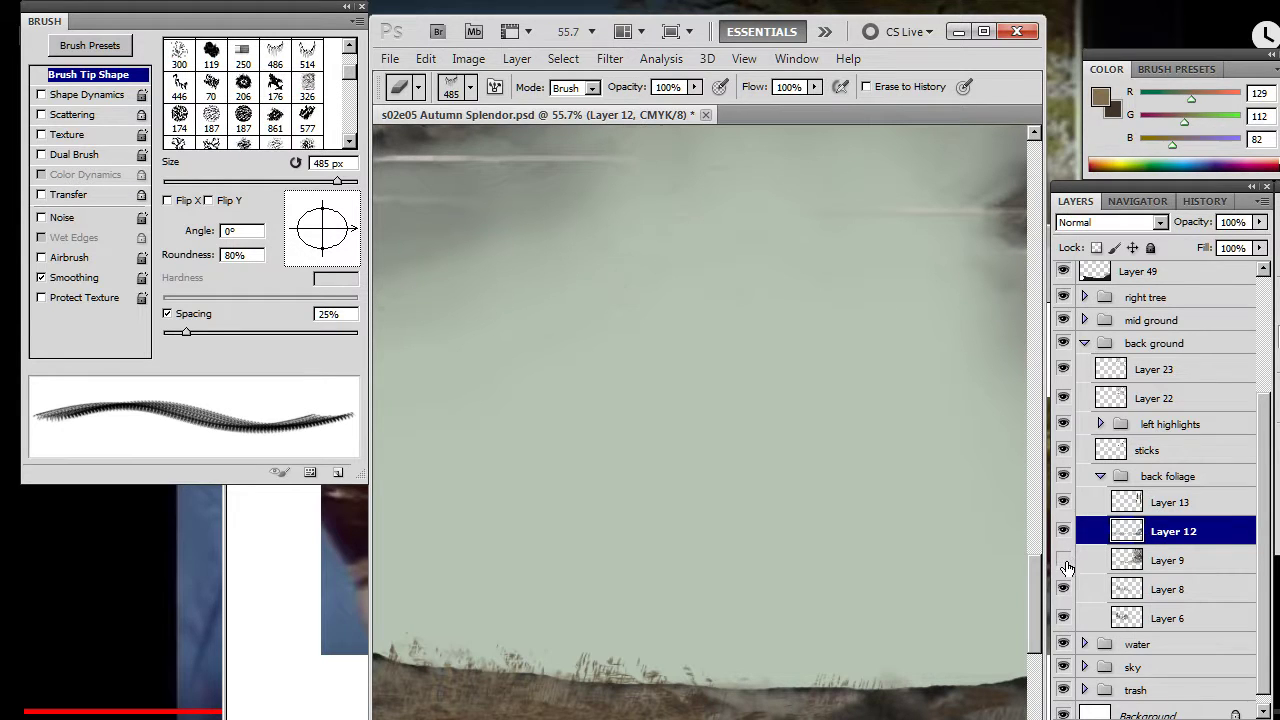
{"action": "left_click", "coordinate": [1172, 563]}
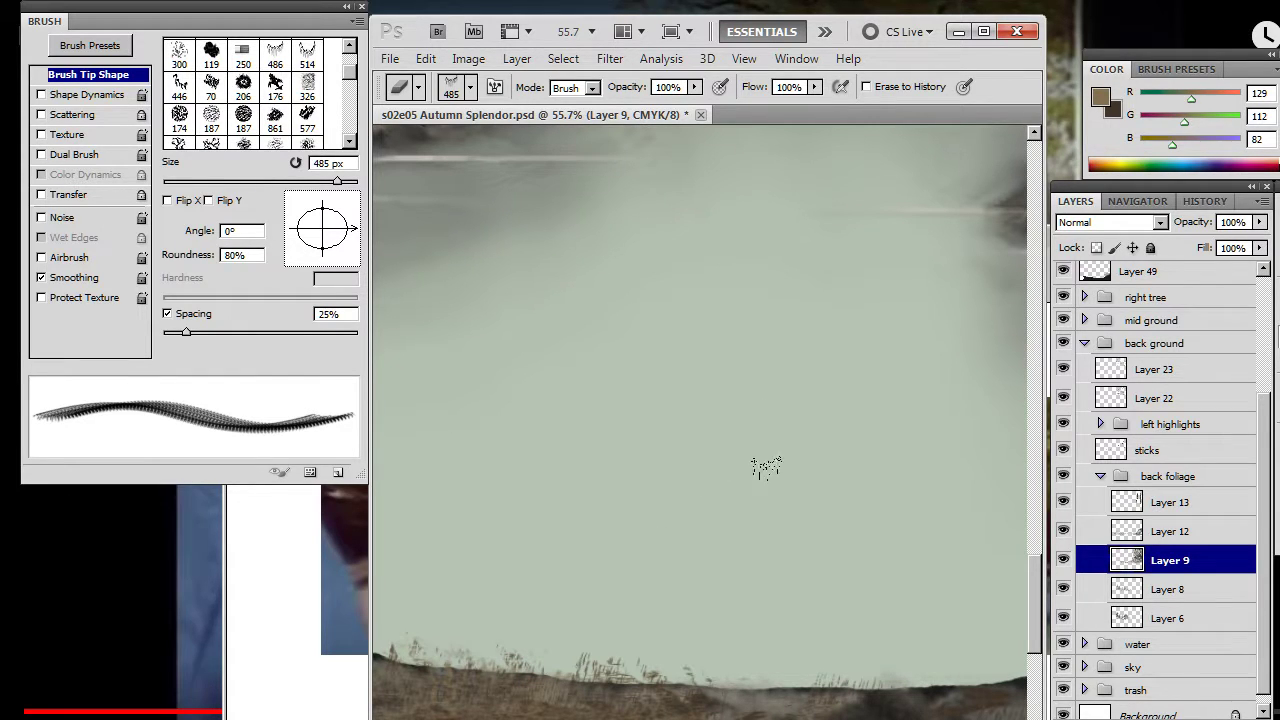
{"action": "left_click", "coordinate": [1101, 478]}
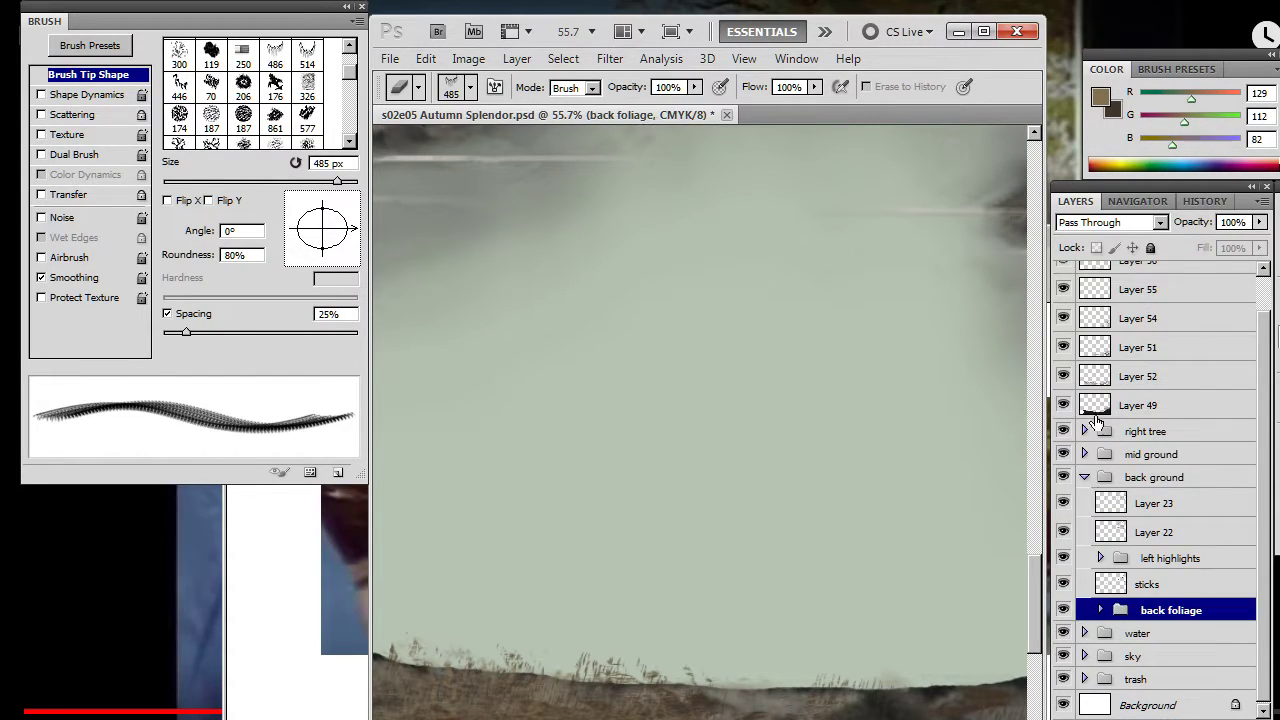
{"action": "left_click", "coordinate": [1085, 479]}
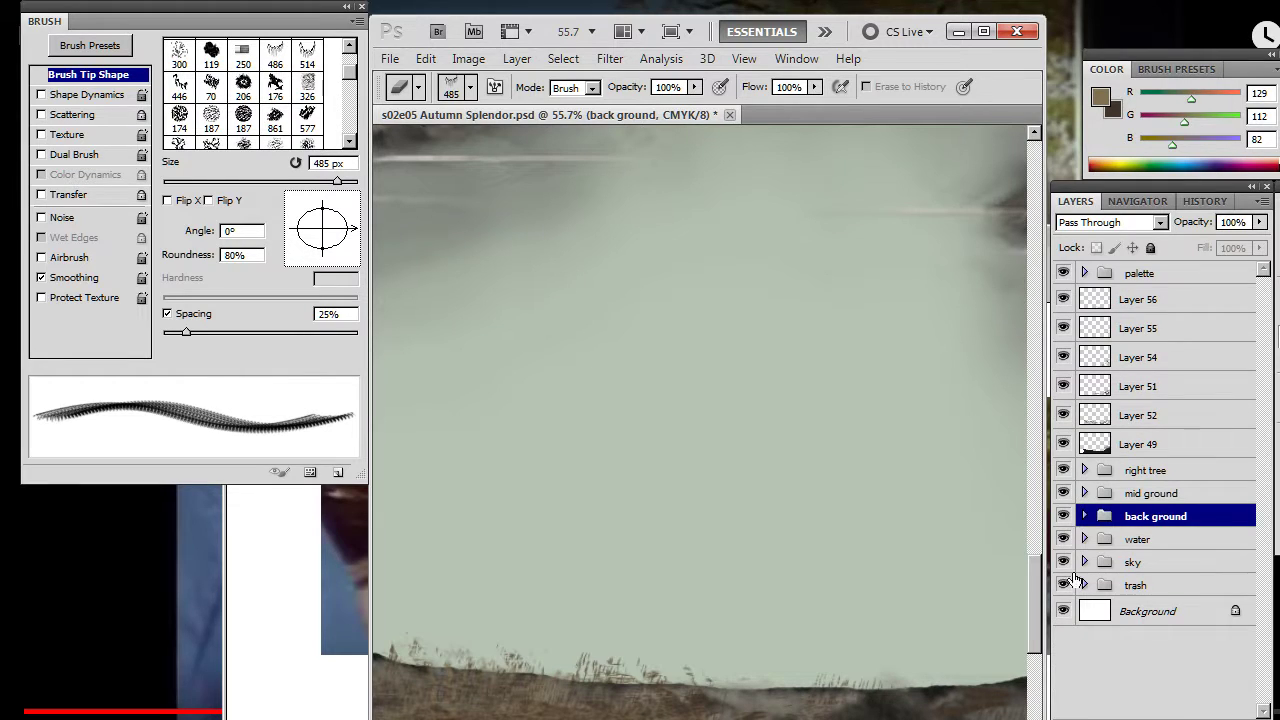
- Select Layer 56 and paint tan grass on the foreground bank with the grass brush at 500 px
{"action": "left_click", "coordinate": [1153, 302]}
{"action": "left_click_drag", "start_coordinate": [670, 679], "coordinate": [811, 283]}
{"action": "left_click_drag", "start_coordinate": [788, 408], "coordinate": [726, 446]}
{"action": "key", "text": "b"}
{"action": "key", "text": "bracketright"}
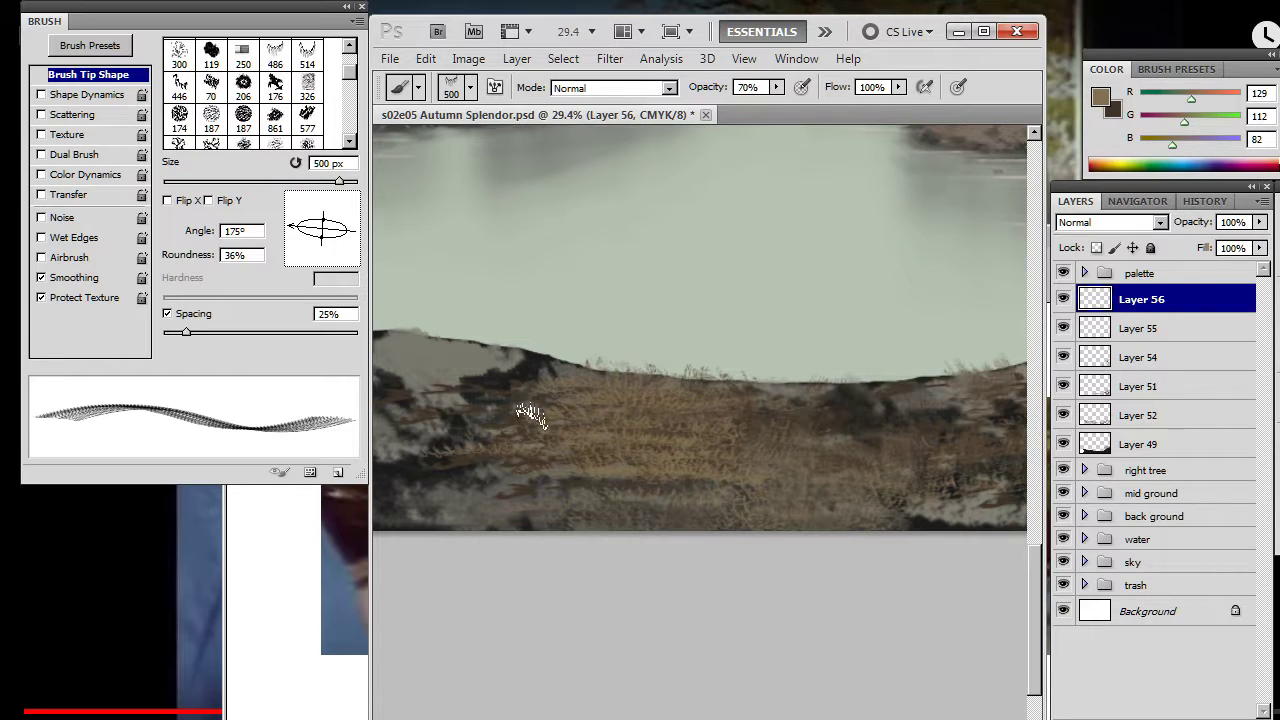
- Smudge the painted grass across the middle of the bank and along its water edge with the 500 px tip
{"action": "key", "text": "r"}
{"action": "key", "text": "bracketleft"}
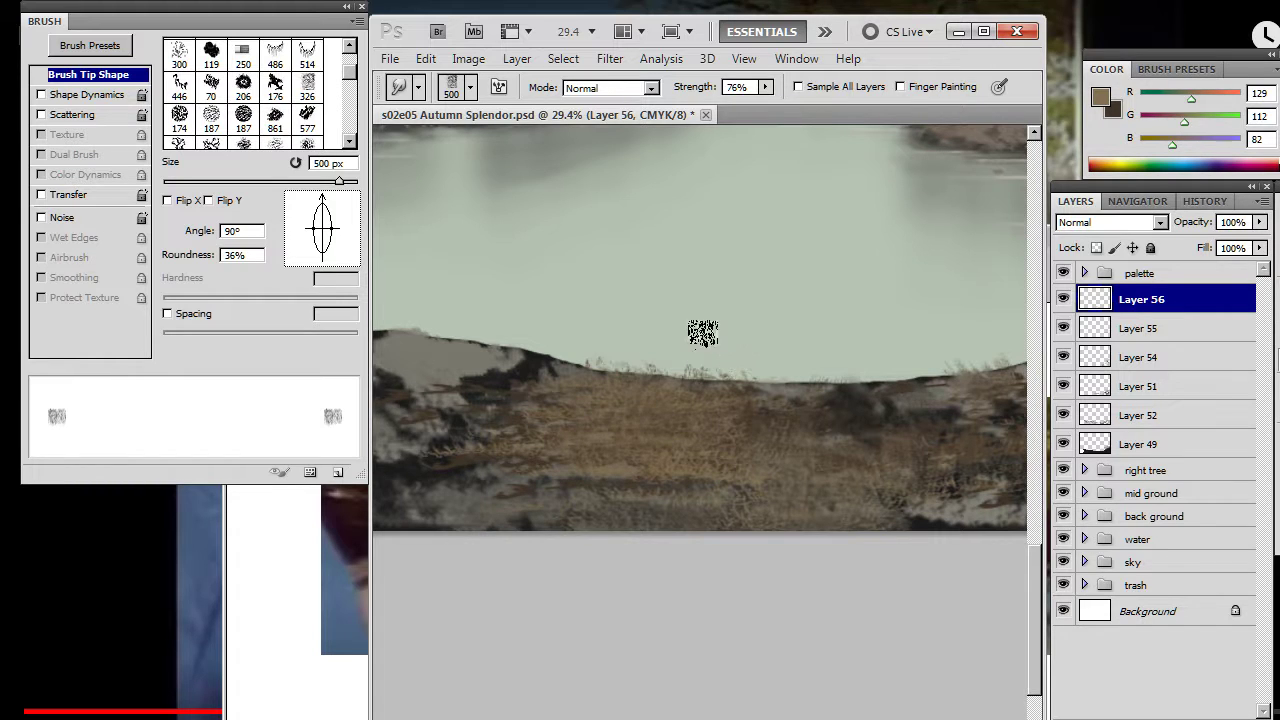
{"action": "mouse_move", "coordinate": [616, 380]}
{"action": "left_mouse_down"}
{"action": "mouse_move", "coordinate": [667, 377]}
{"action": "mouse_move", "coordinate": [721, 398]}
{"action": "mouse_move", "coordinate": [651, 366]}
{"action": "mouse_move", "coordinate": [693, 390]}
{"action": "mouse_move", "coordinate": [734, 384]}
{"action": "left_mouse_up"}
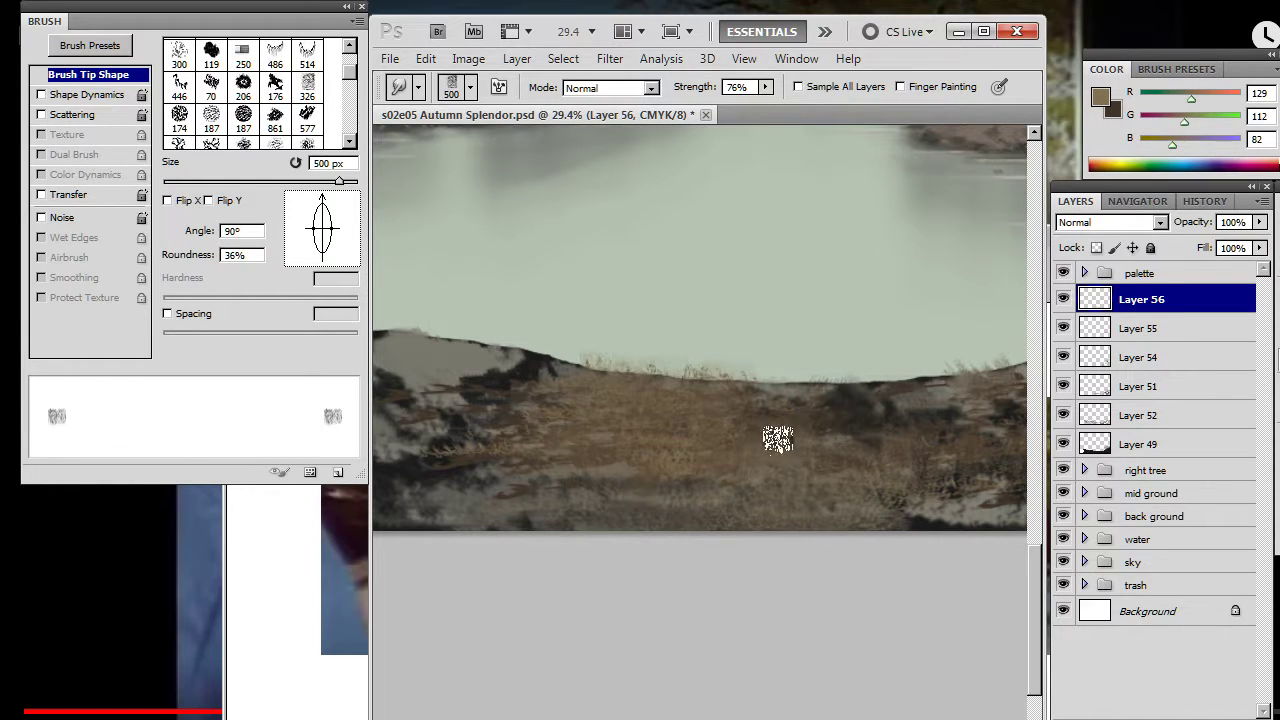
- Set the grass brush angle to -174° and its size to about 250 px, and paint grass on the bank
{"action": "key", "text": "b"}
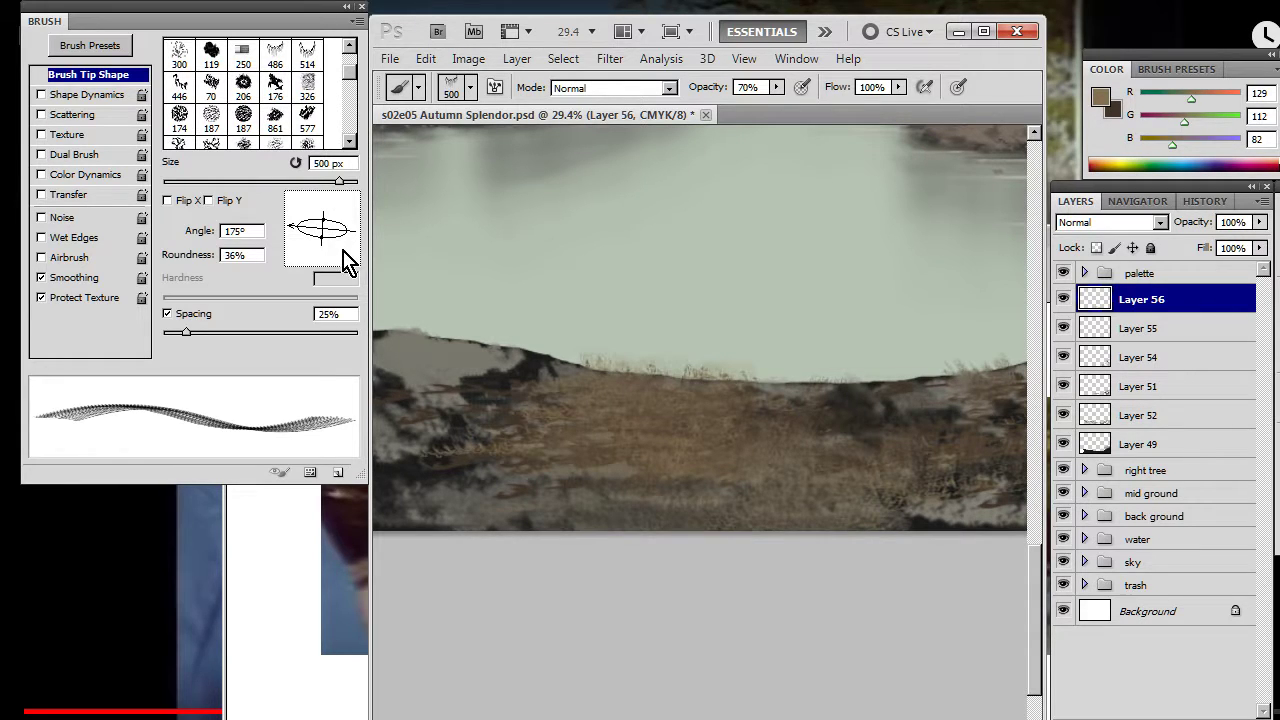
{"action": "left_click_drag", "start_coordinate": [294, 227], "coordinate": [293, 232]}
{"action": "key", "text": "["}
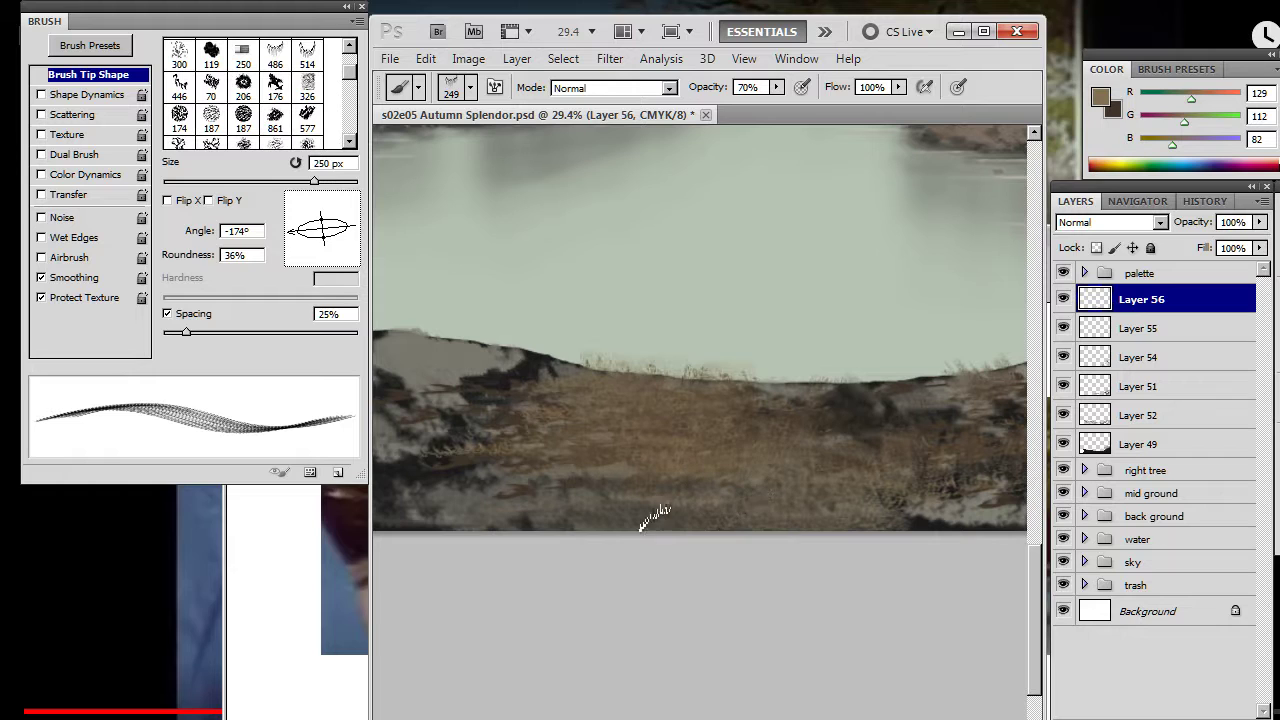
{"action": "mouse_move", "coordinate": [845, 447]}
{"action": "left_mouse_down"}
{"action": "mouse_move", "coordinate": [597, 434]}
{"action": "mouse_move", "coordinate": [869, 421]}
{"action": "mouse_move", "coordinate": [905, 451]}
{"action": "left_mouse_up"}
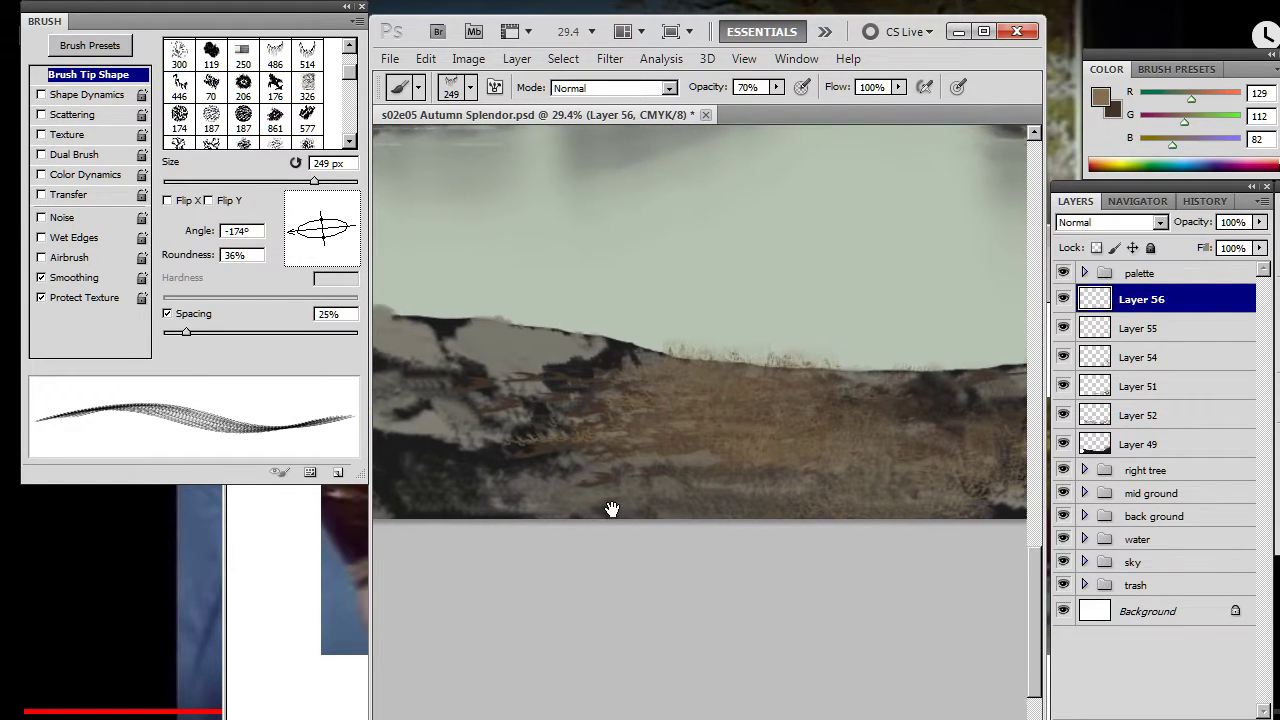
{"action": "left_click_drag", "start_coordinate": [607, 508], "coordinate": [616, 528]}
- Set the grass brush to 171° and 300 px, and alternate painting and smudging grass on the middle of the bank
{"action": "left_click_drag", "start_coordinate": [298, 246], "coordinate": [302, 238]}
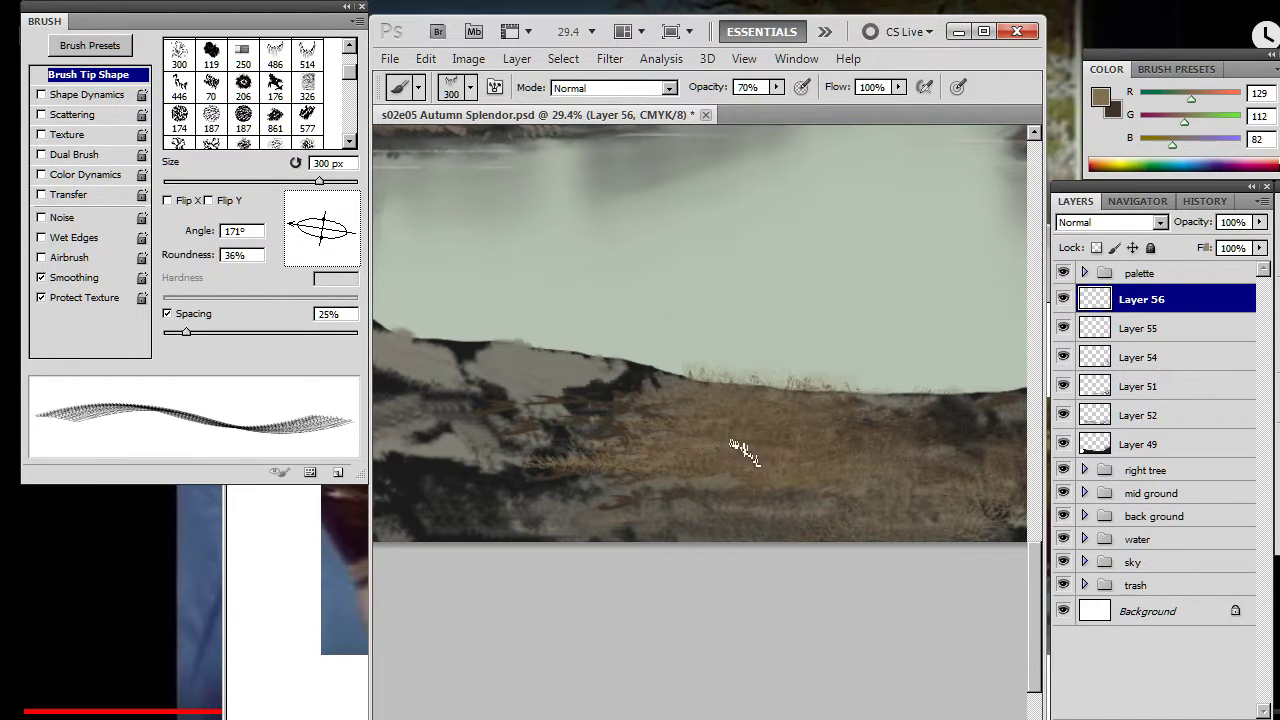
{"action": "key", "text": "r"}
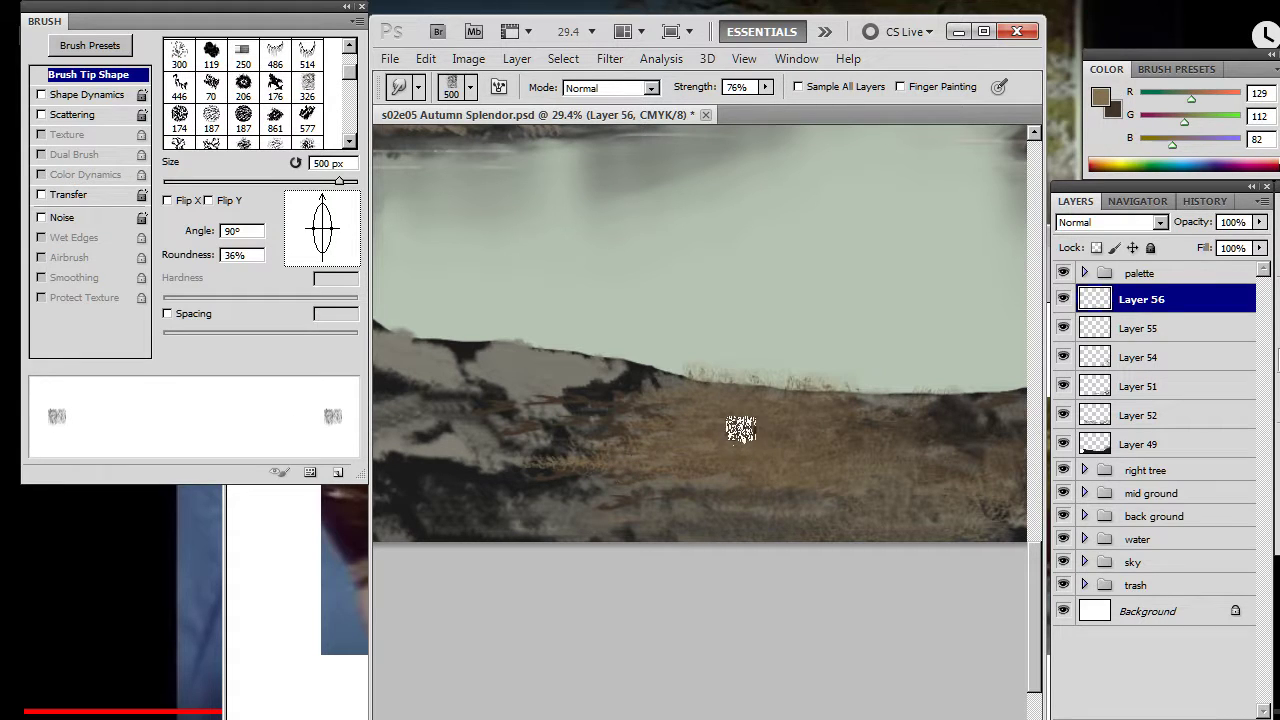
{"action": "key", "text": "b"}
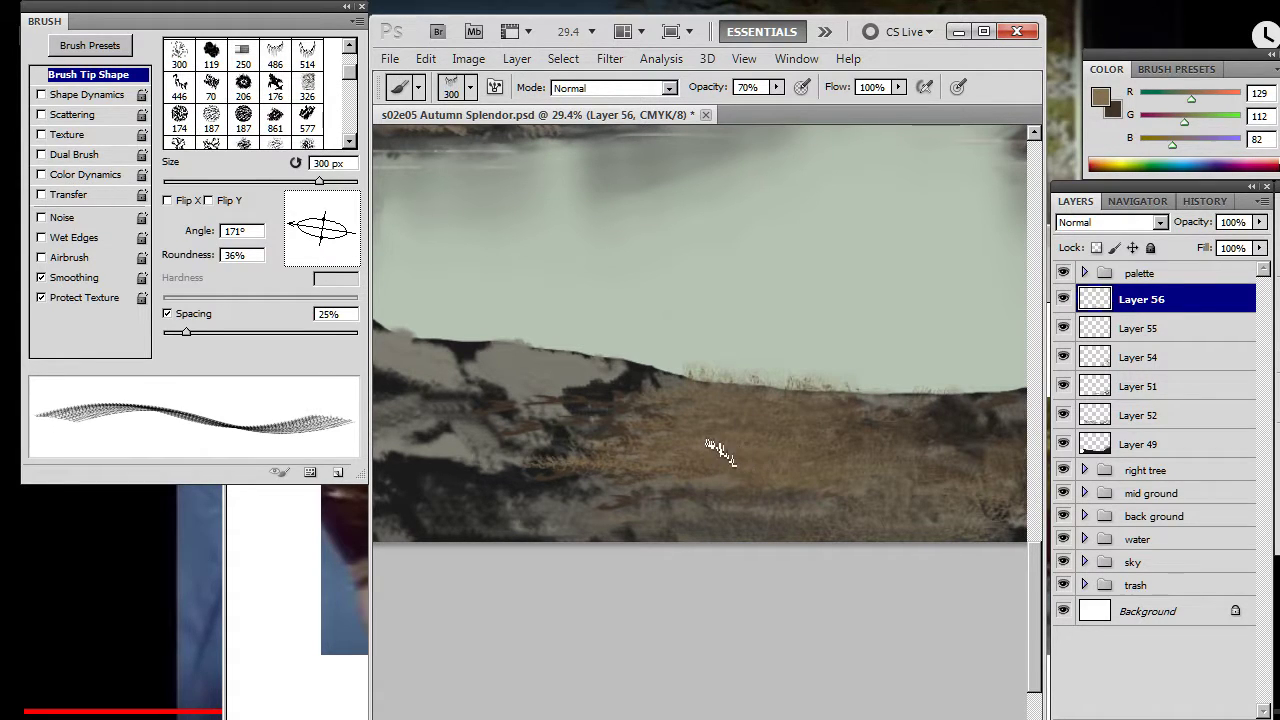
{"action": "key", "text": "r"}
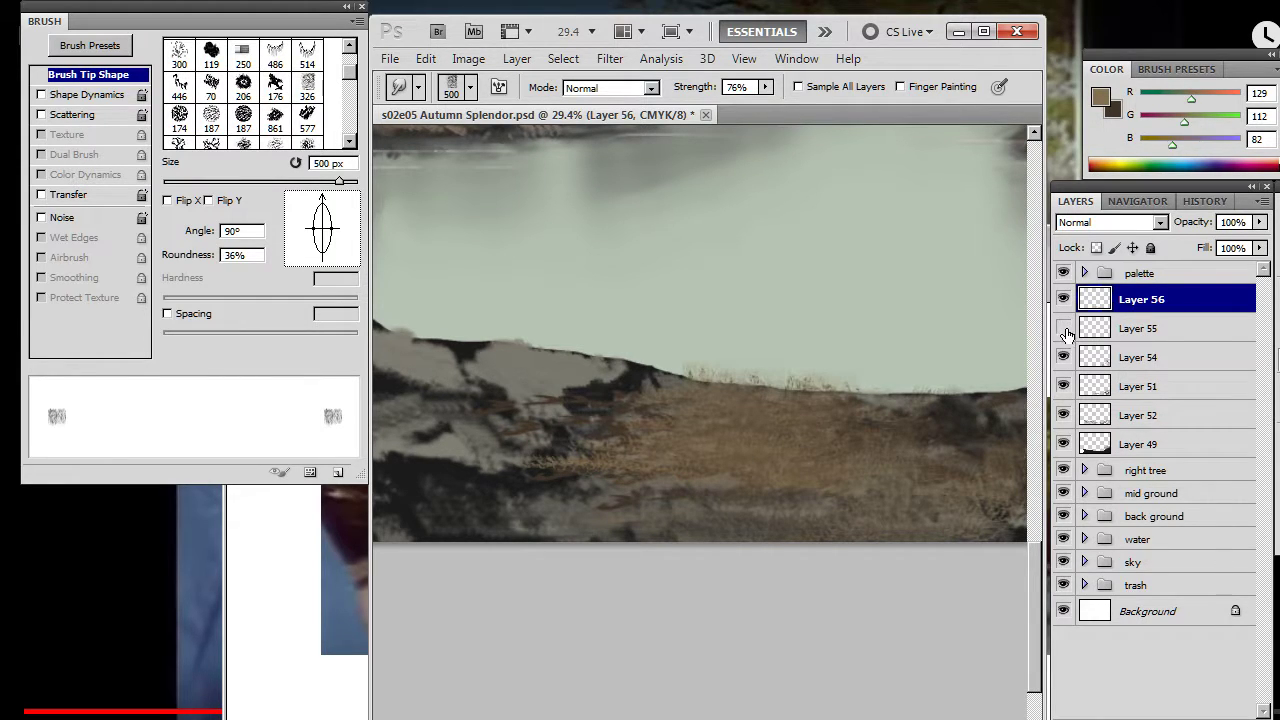
- Toggle Layer 51 off and on, select it and smudge its grass blades along the bank's water edge
{"action": "left_click", "coordinate": [1063, 386]}
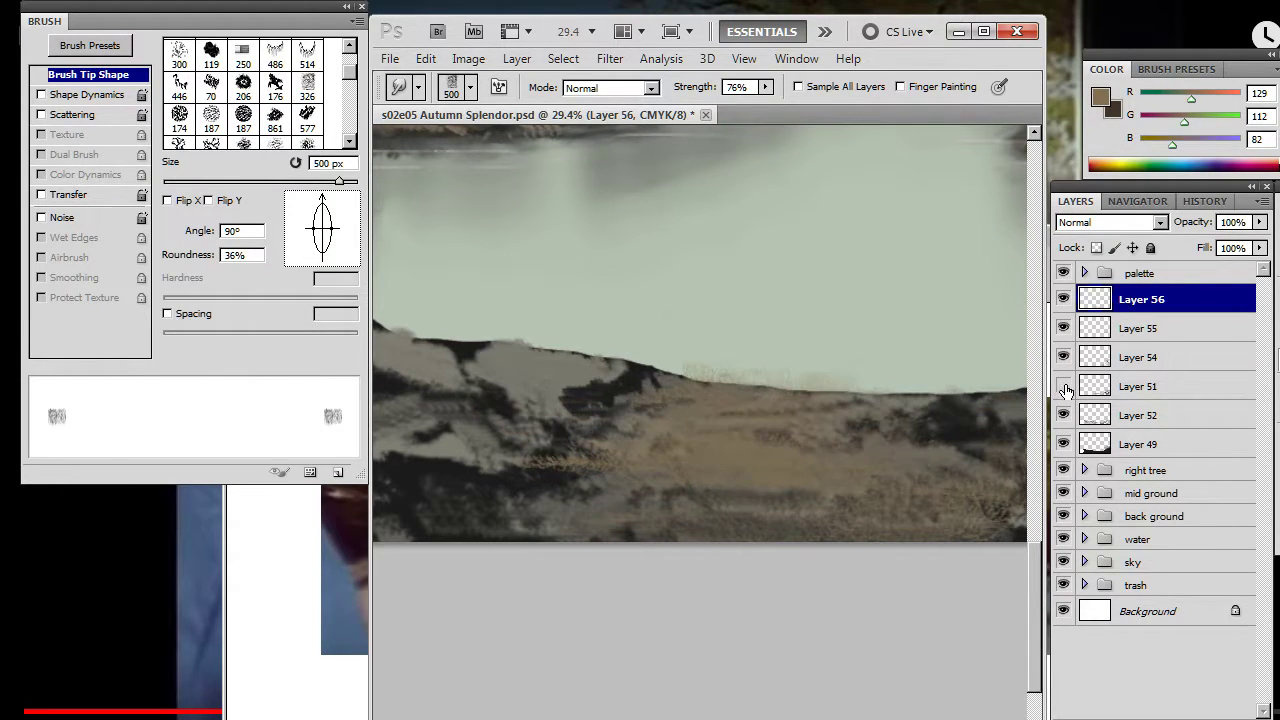
{"action": "left_click", "coordinate": [1063, 386]}
{"action": "left_click", "coordinate": [1140, 386]}
{"action": "key", "text": "e"}
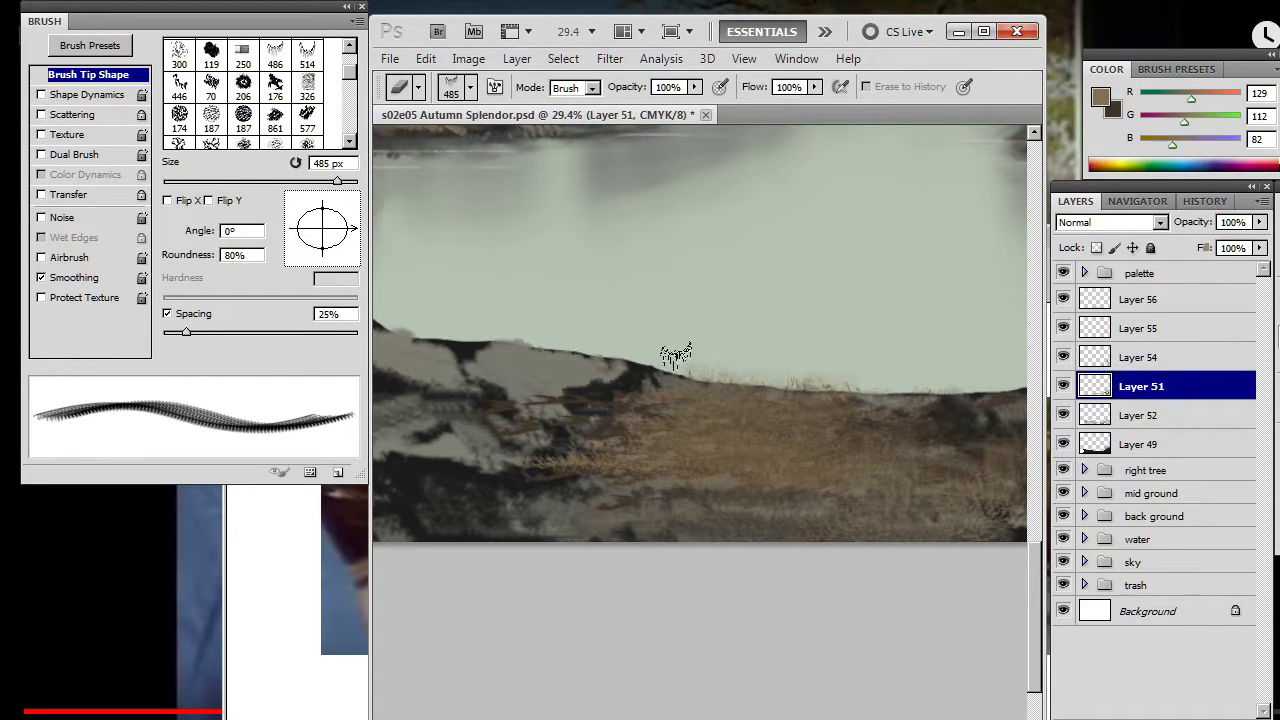
{"action": "key", "text": "r"}
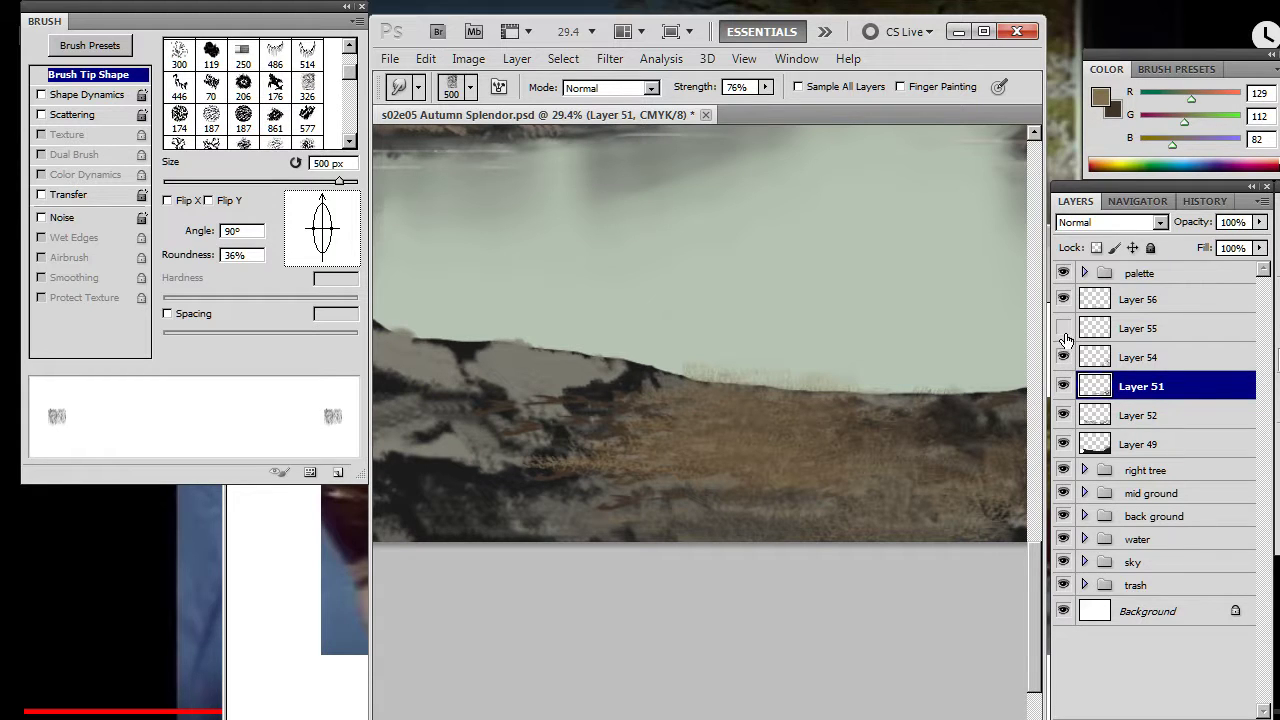
- Toggle Layer 56 off and on, select it, and soften the grass tips along the bank's water edge with the Eraser and Smudge tools
{"action": "left_click", "coordinate": [1063, 299]}
{"action": "left_click", "coordinate": [1063, 299]}
{"action": "left_click", "coordinate": [1130, 300]}
{"action": "key", "text": "e"}
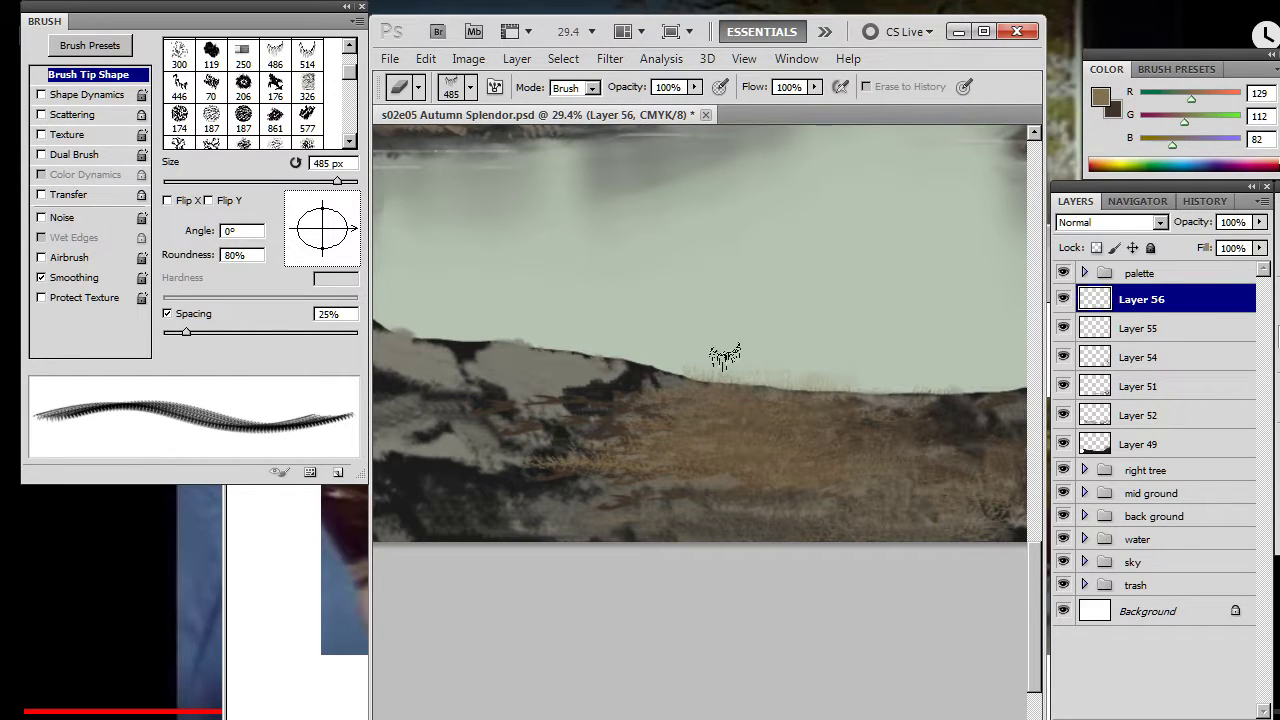
{"action": "key", "text": "r"}
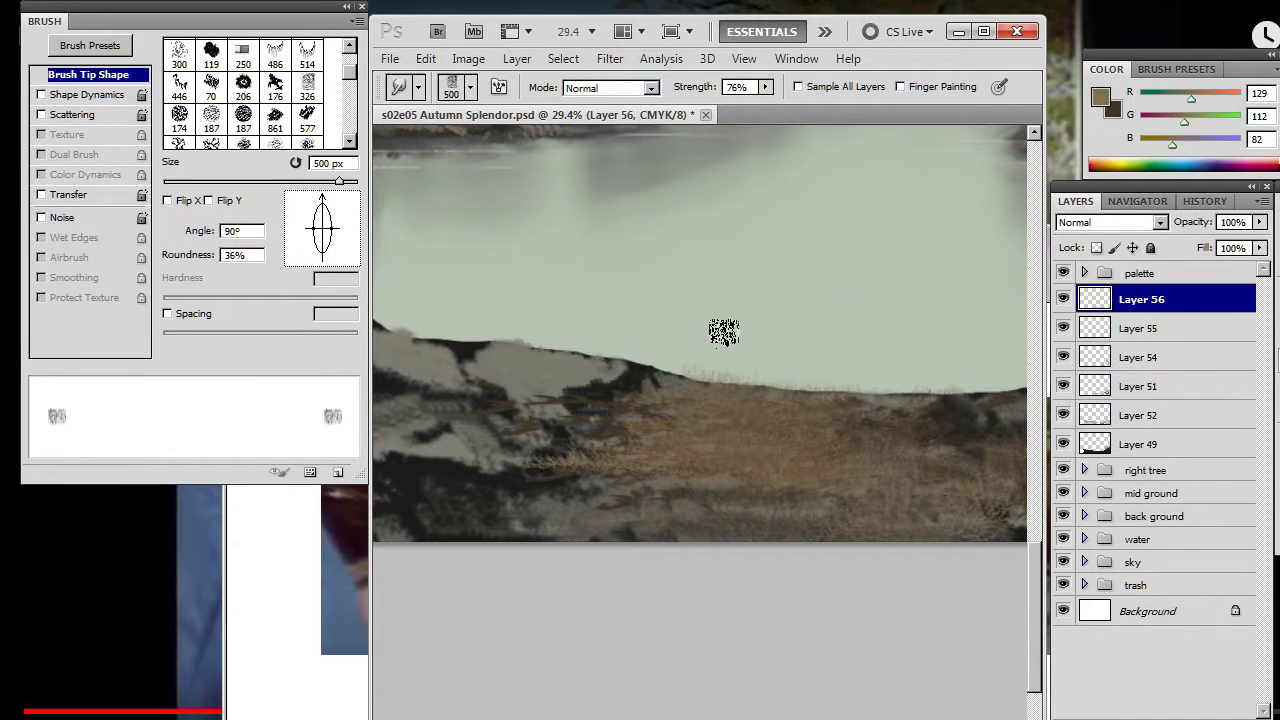
{"action": "key", "text": "e"}
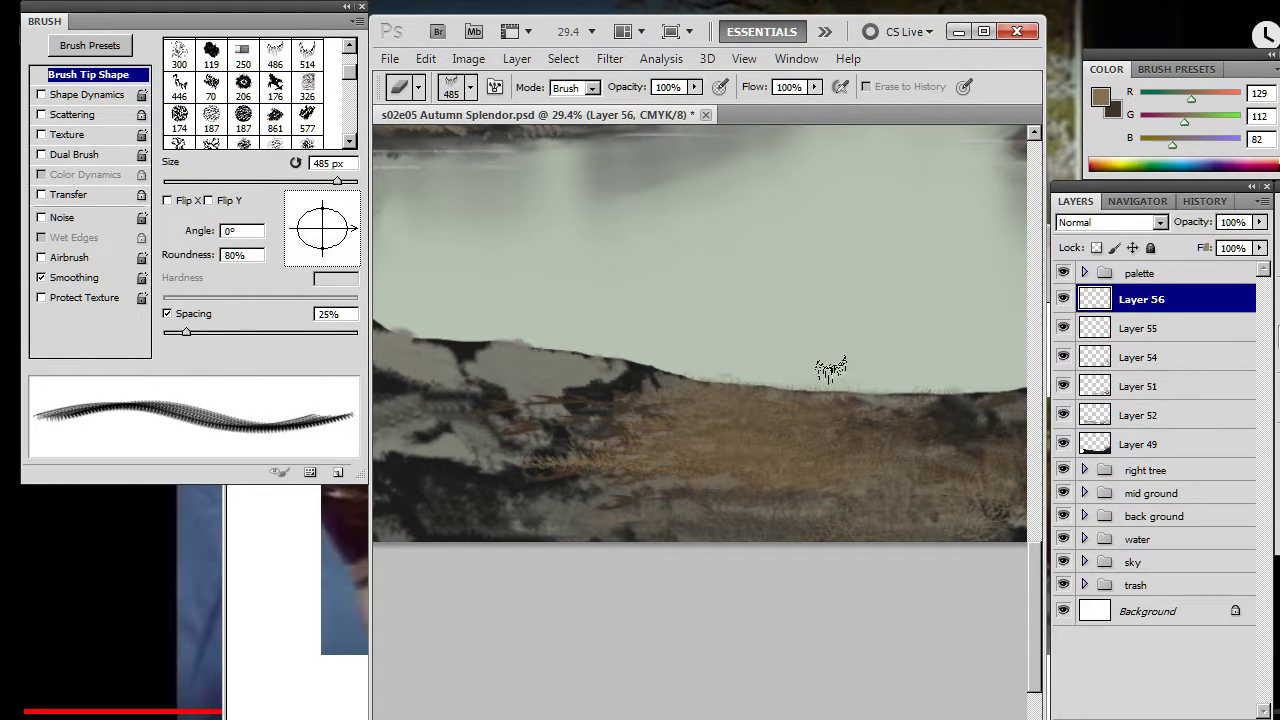
{"action": "mouse_move", "coordinate": [798, 370]}
{"action": "left_mouse_down"}
{"action": "mouse_move", "coordinate": [846, 331]}
{"action": "mouse_move", "coordinate": [706, 314]}
{"action": "left_mouse_up"}
- Paint grass near the bank's lower edge with the 400 px grass brush and smudge it
{"action": "key", "text": "r"}
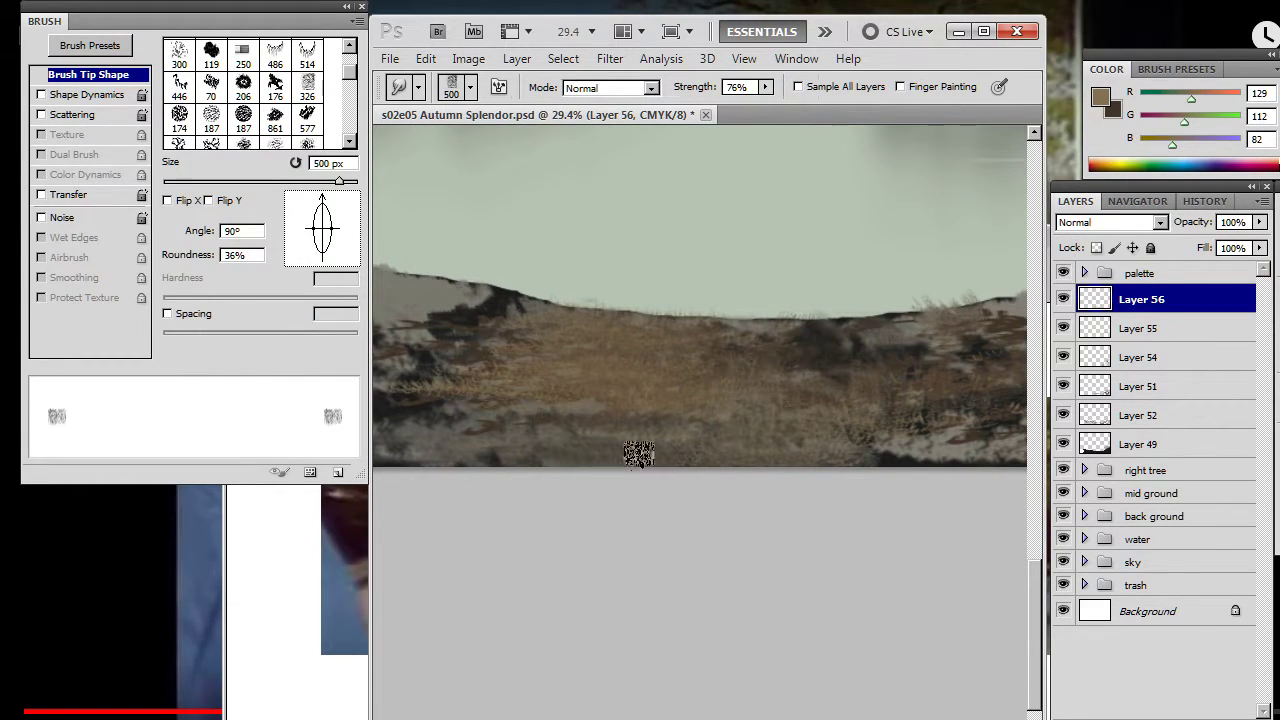
{"action": "key", "text": "b"}
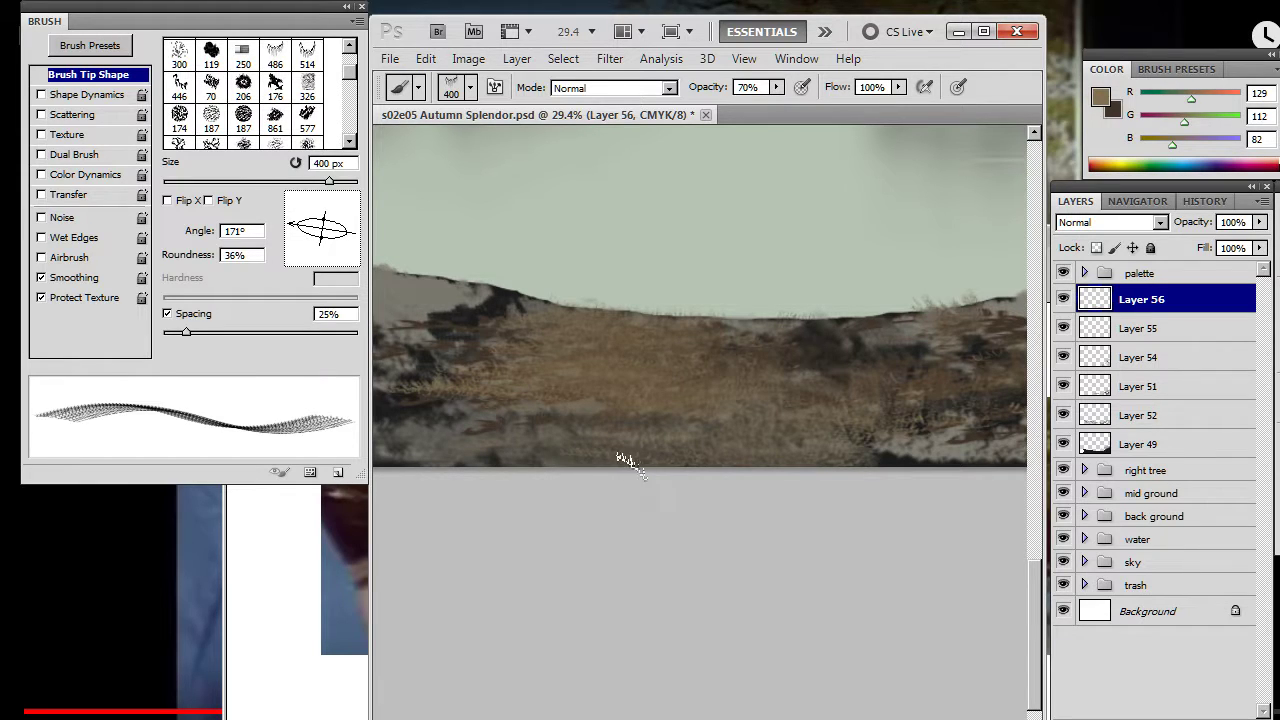
{"action": "key", "text": "r"}
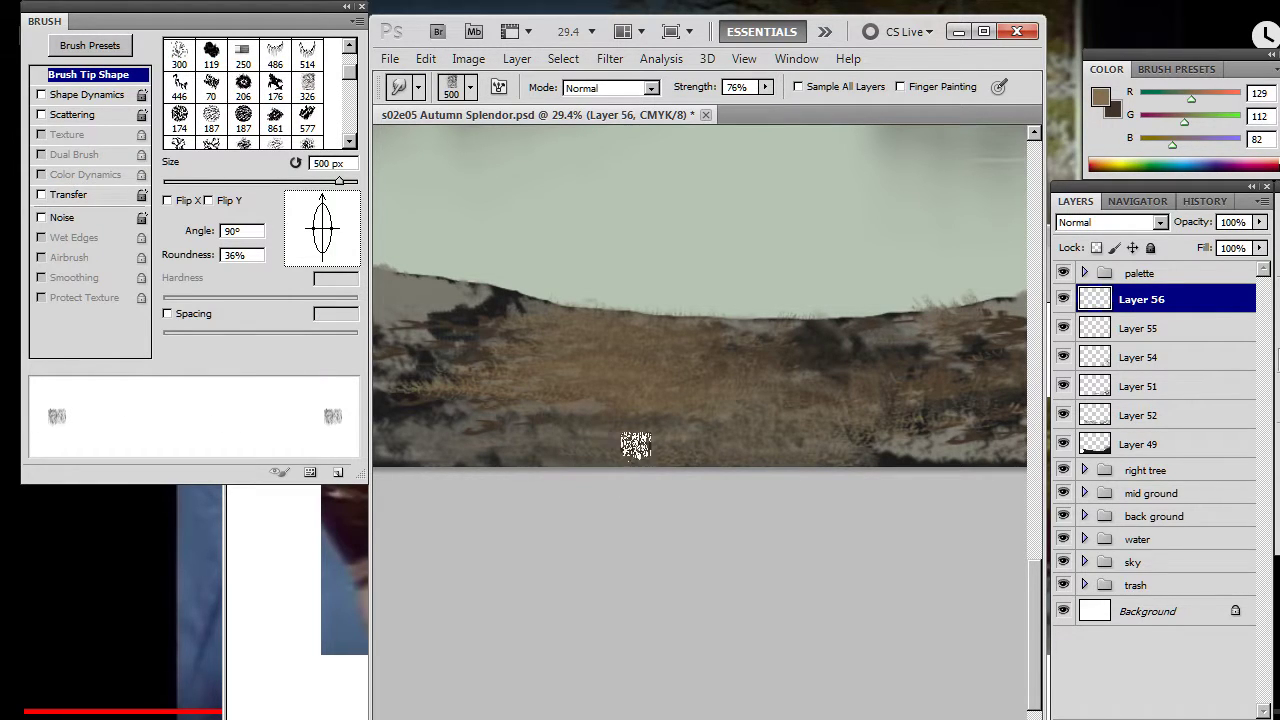
- Set the grass brush to -177° and about 403 px, and alternate painting and smudging grass over the middle of the bank
{"action": "key", "text": "b"}
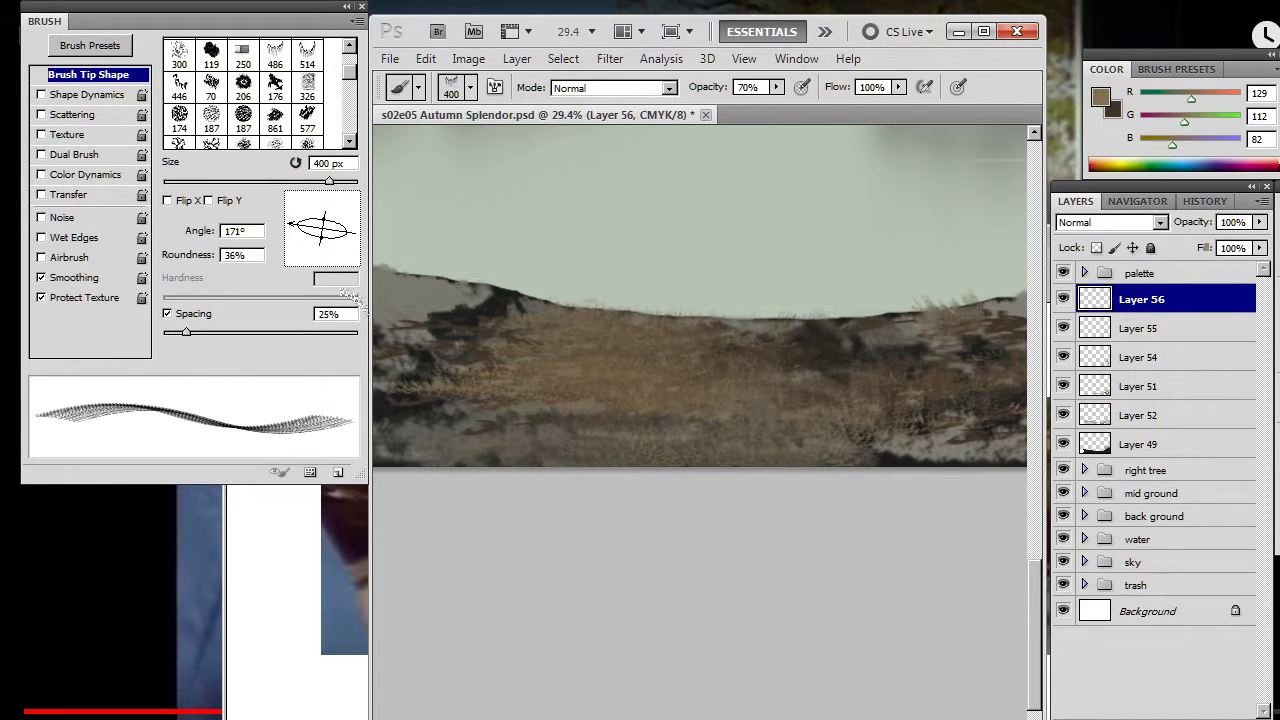
{"action": "left_click_drag", "start_coordinate": [293, 222], "coordinate": [296, 231]}
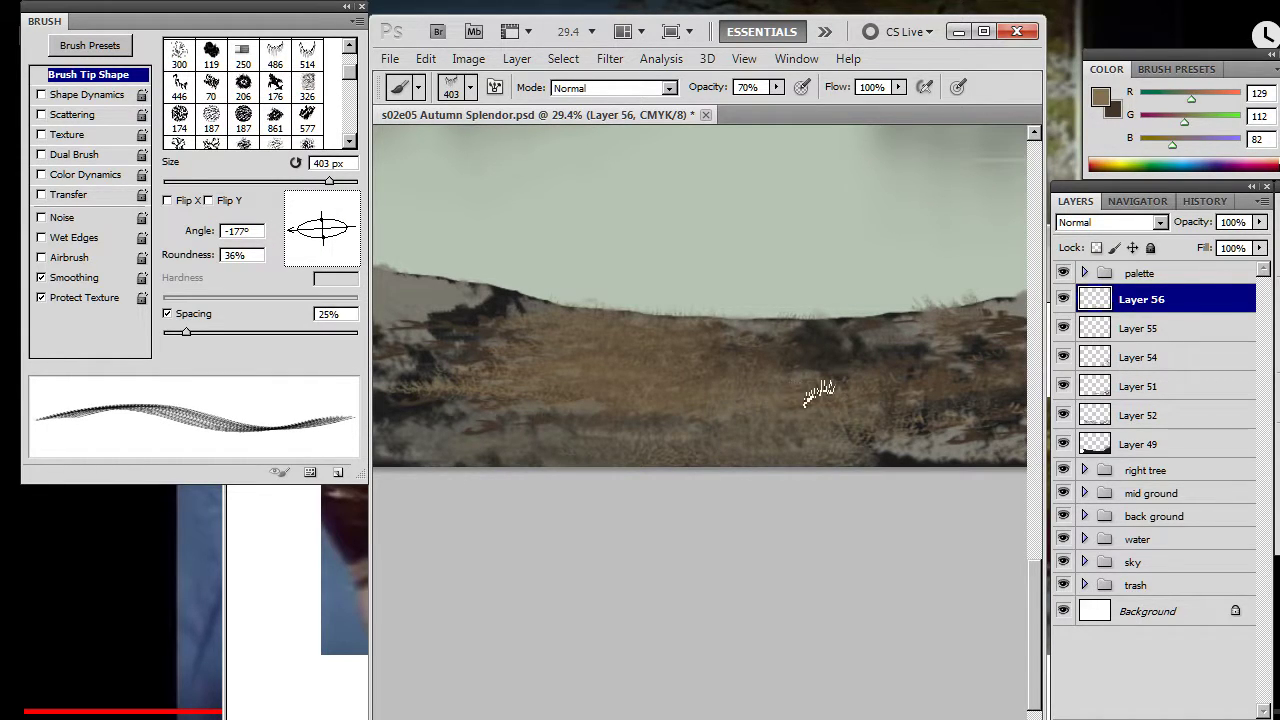
{"action": "key", "text": "r"}
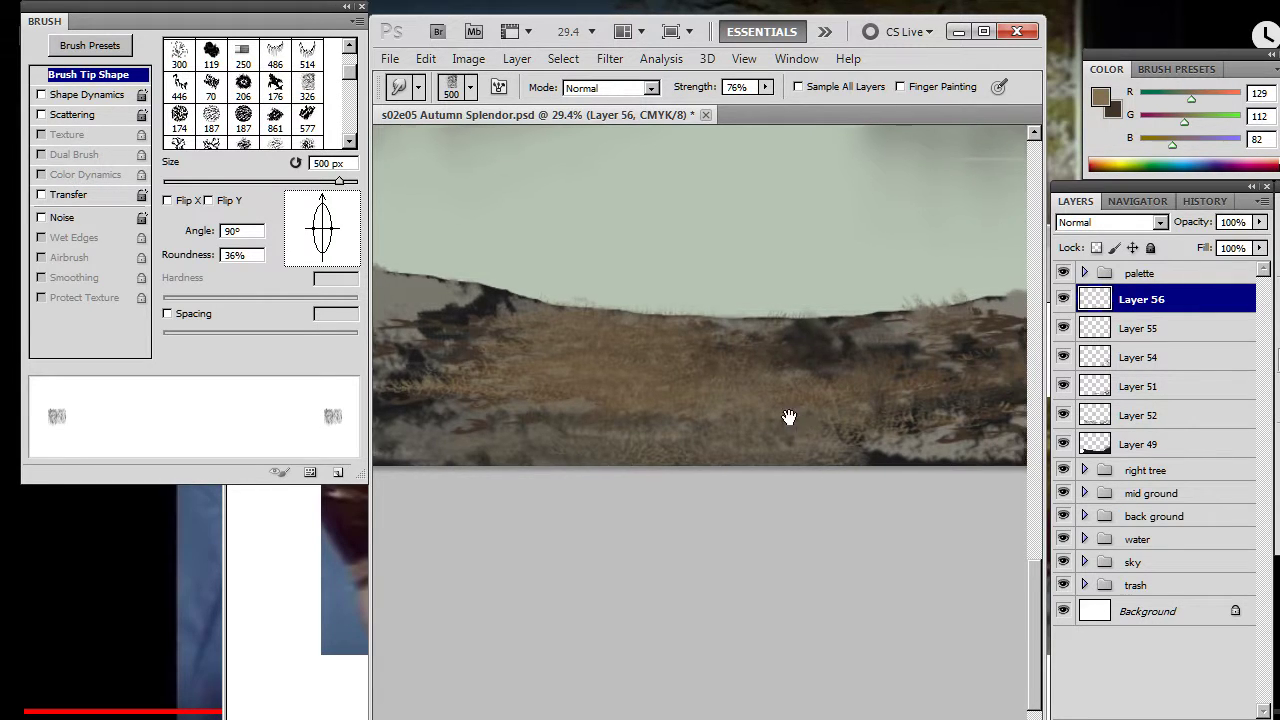
{"action": "scroll", "coordinate": [800, 430], "scroll_direction": "up", "scroll_amount": 2}
{"action": "key", "text": "b"}
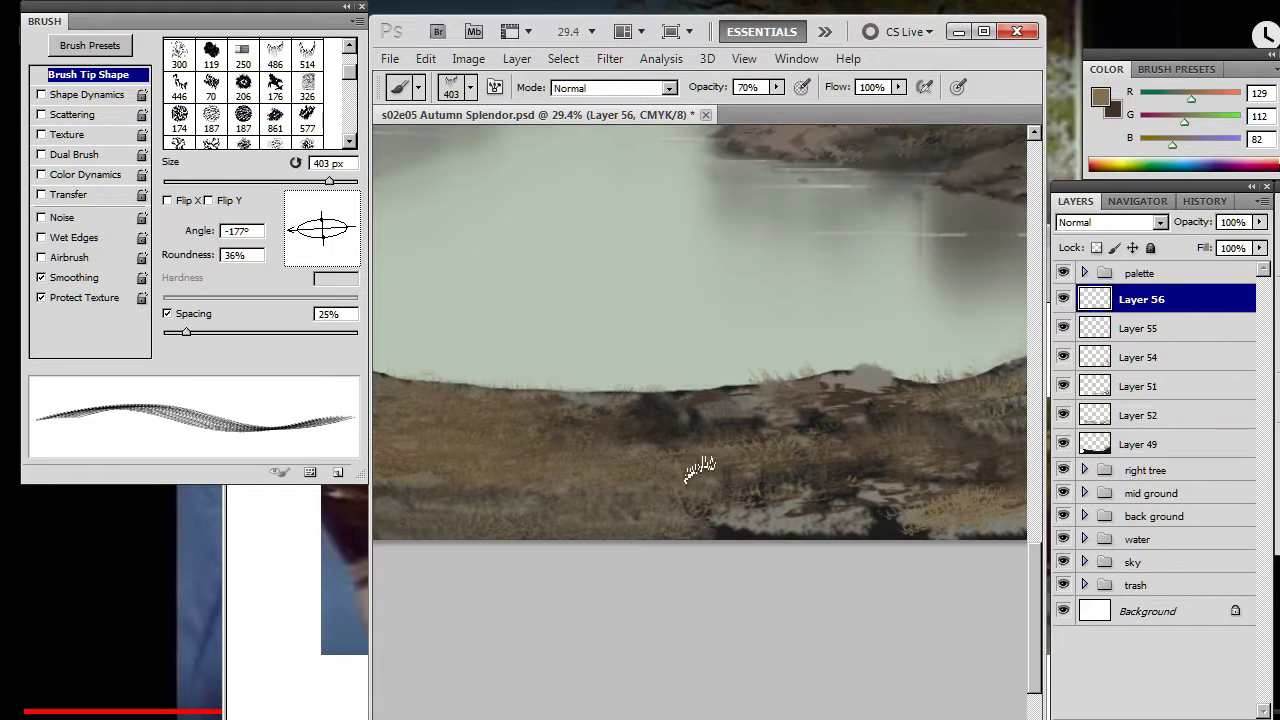
{"action": "key", "text": "r"}
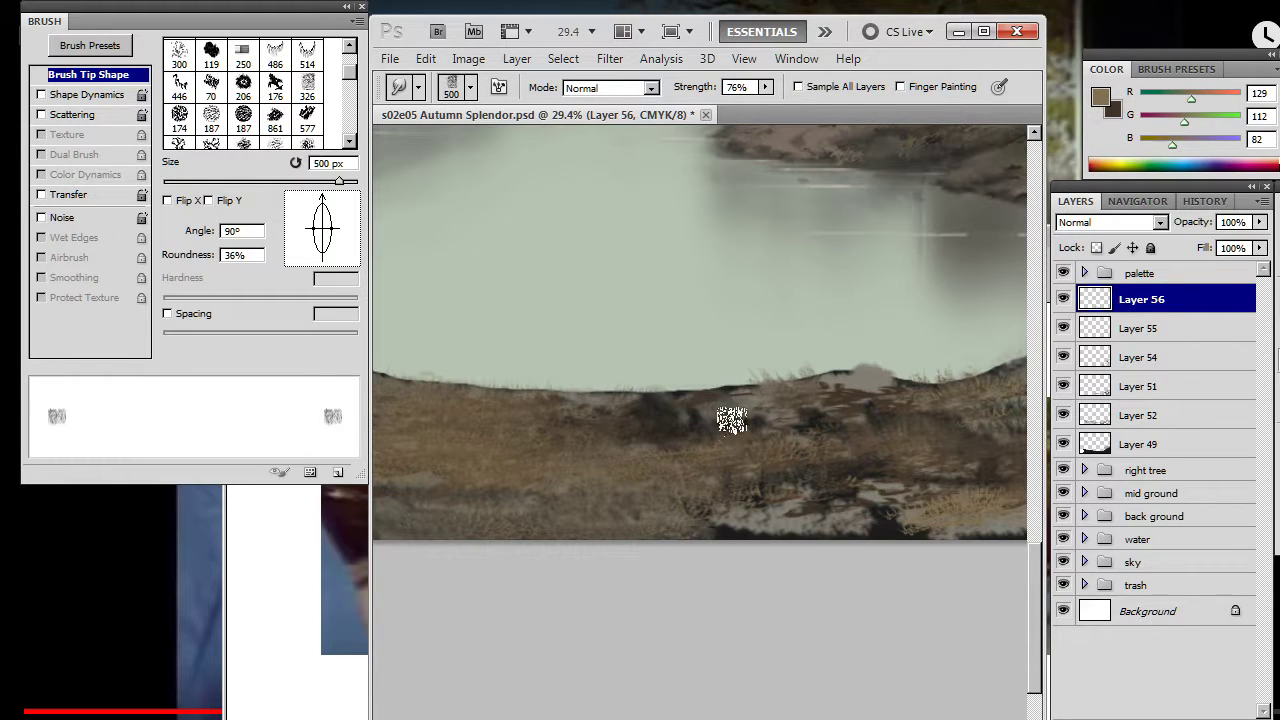
- Set the grass brush angle to 173° and paint and smudge more grass over the dark patches right of the bank's middle
{"action": "key", "text": "b"}
{"action": "key", "text": "r"}
{"action": "key", "text": "b"}
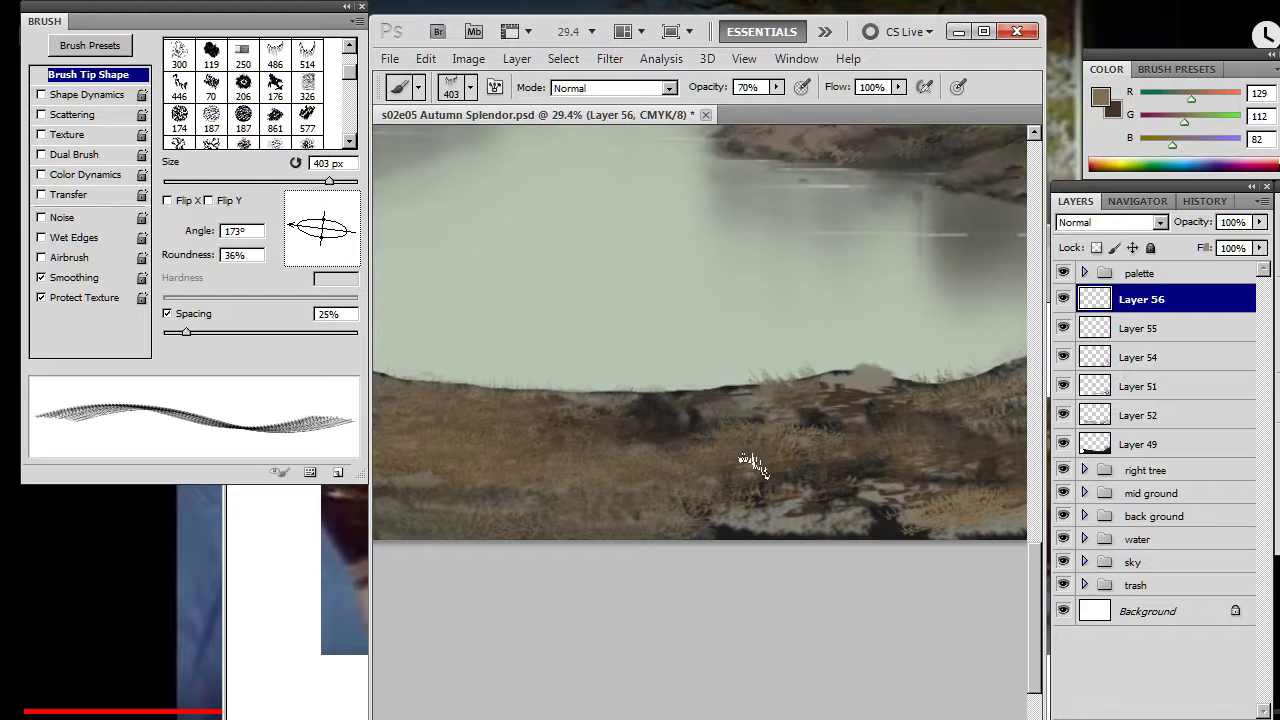
{"action": "key", "text": "r"}
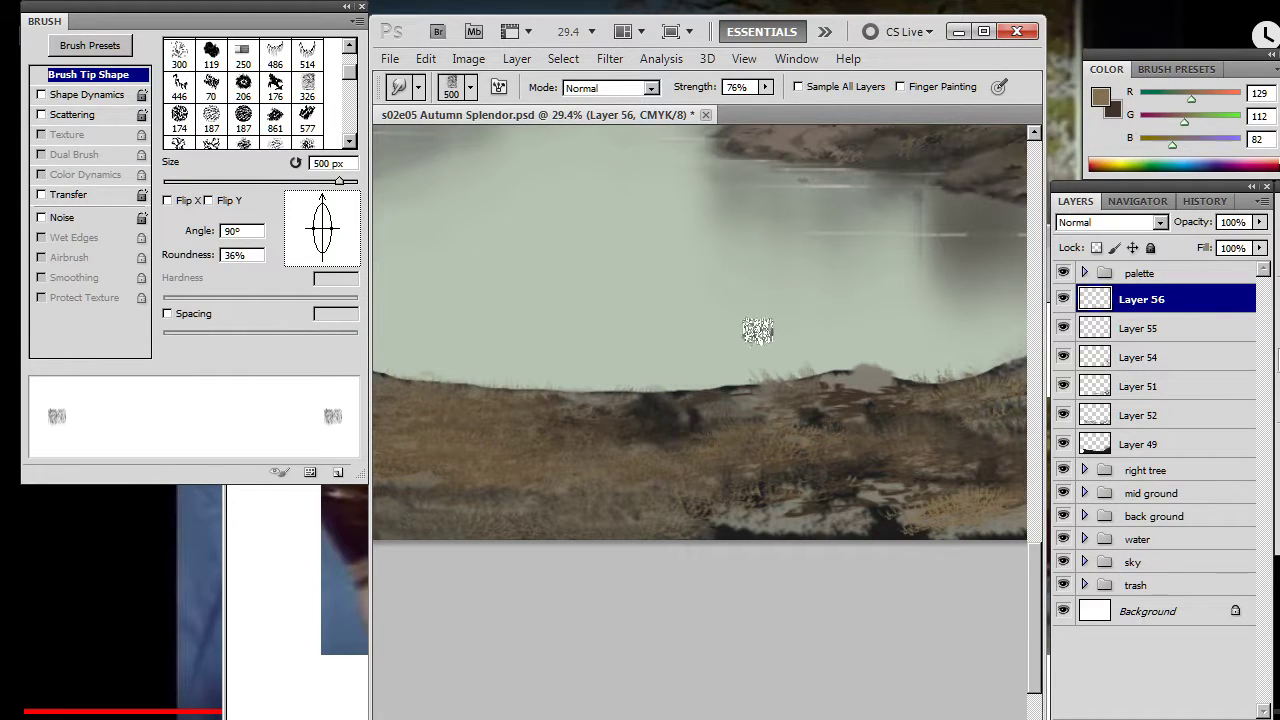
- Set the grass brush to 250 px with 92% roundness, then paint and smudge smaller grass tufts right of the bank's middle
{"action": "key", "text": "b"}
{"action": "key", "text": "bracketleft"}
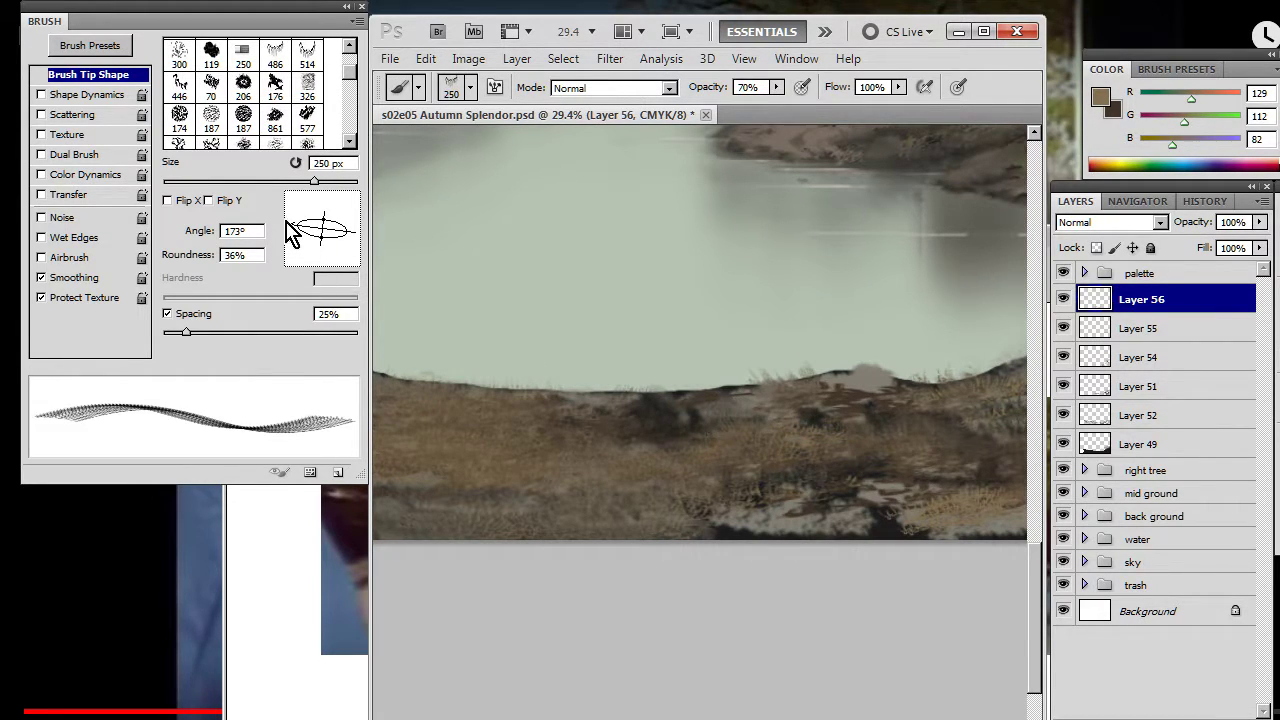
{"action": "left_click_drag", "start_coordinate": [315, 240], "coordinate": [324, 264]}
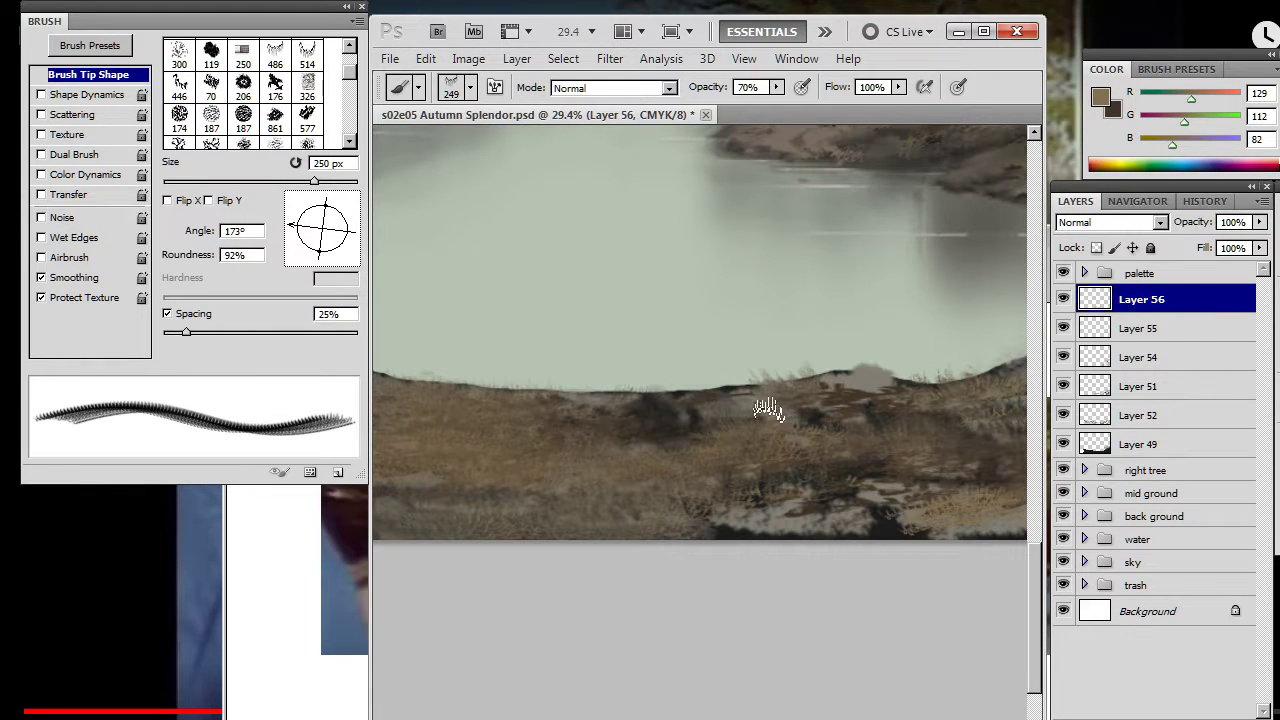
{"action": "key", "text": "r"}
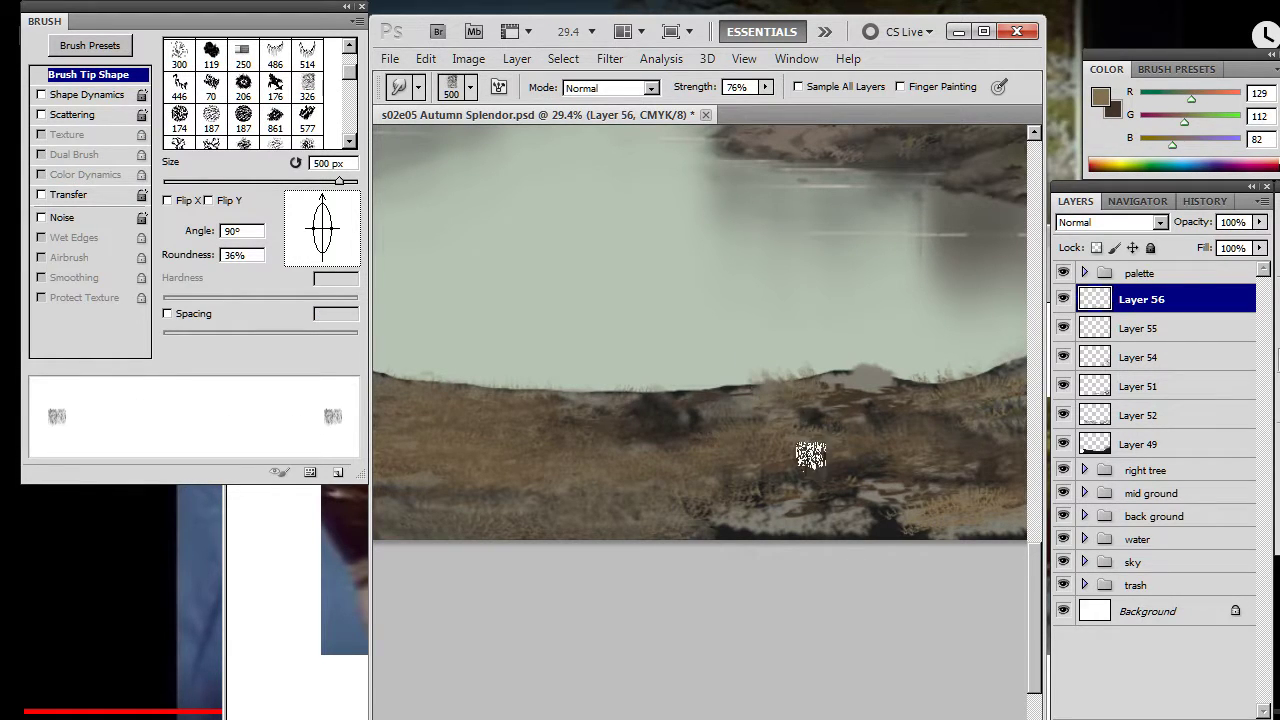
{"action": "key", "text": "b"}
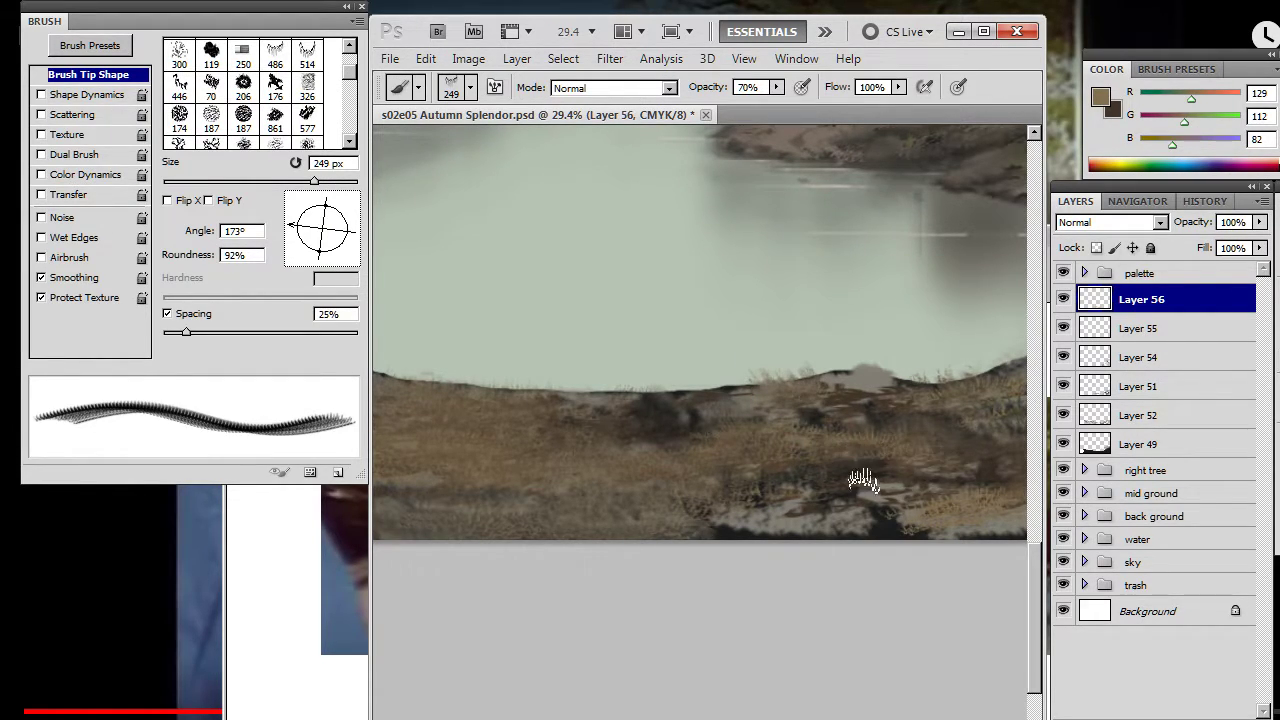
- Set the grass brush angle to -164° and alternate painting and smudging grass across the right part of the bank
{"action": "left_click_drag", "start_coordinate": [877, 486], "coordinate": [651, 466]}
{"action": "left_click_drag", "start_coordinate": [303, 220], "coordinate": [296, 241]}
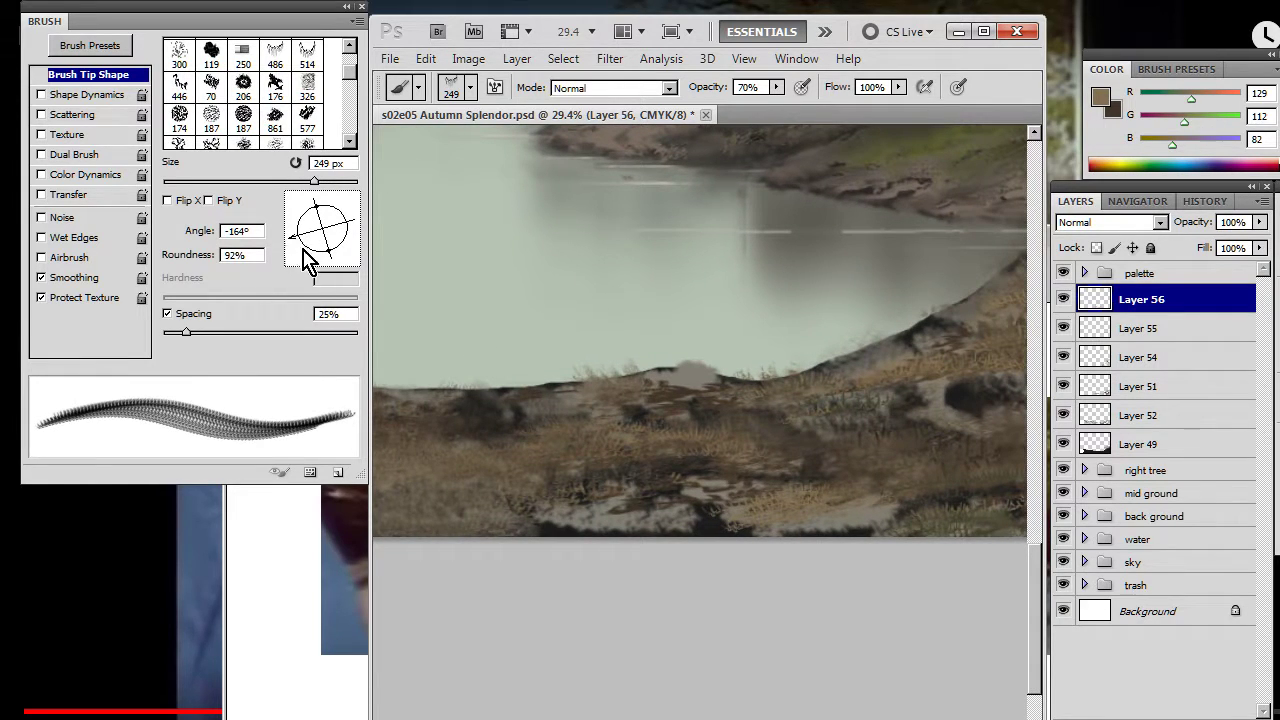
{"action": "key", "text": "r"}
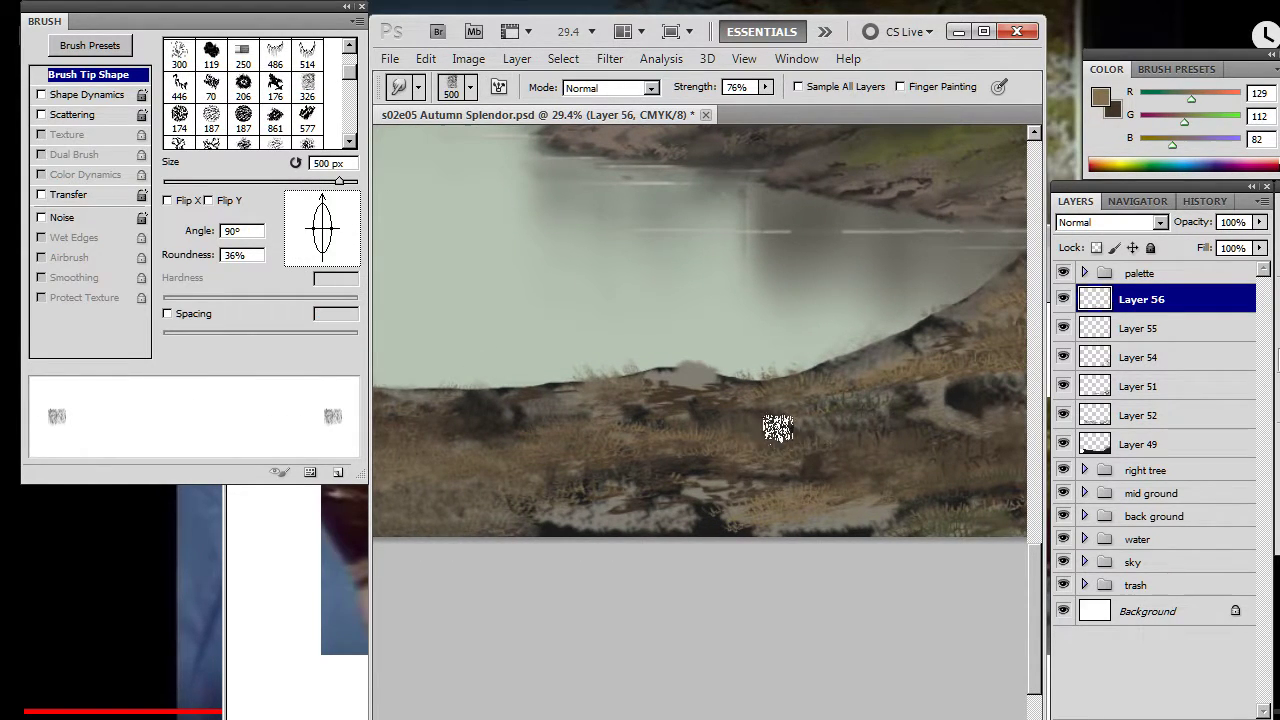
{"action": "key", "text": "b"}
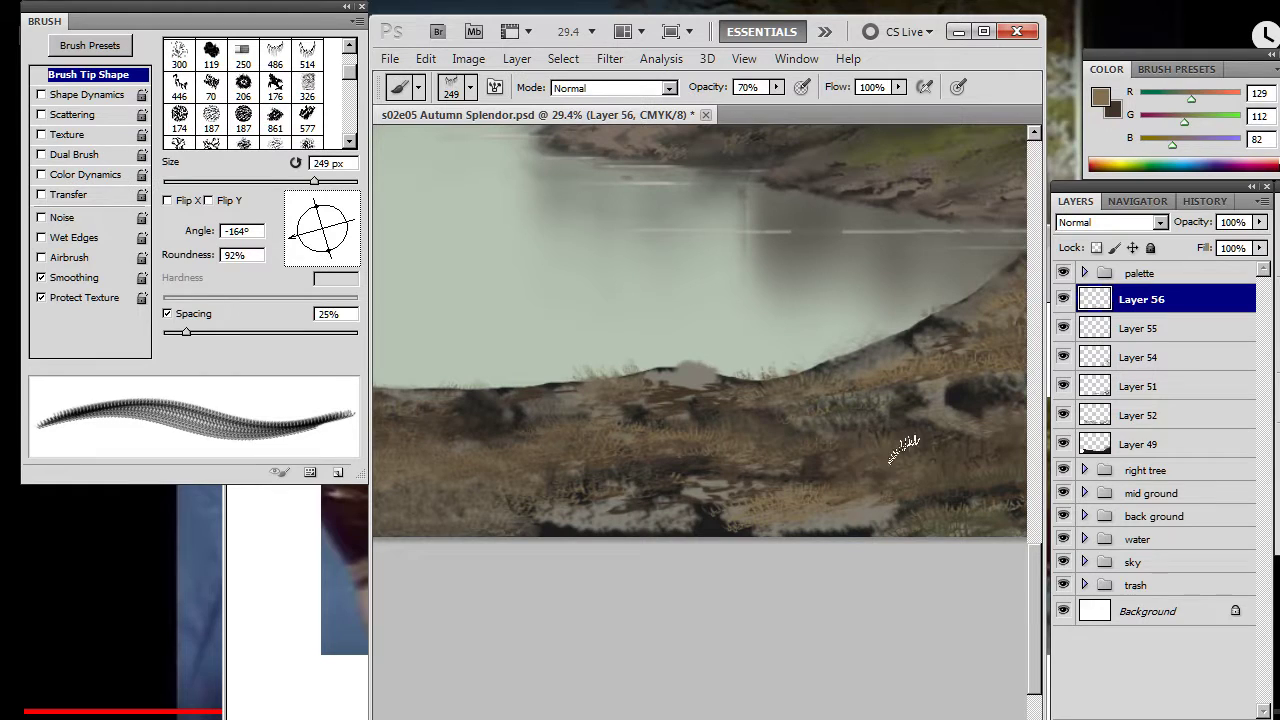
{"action": "key", "text": "r"}
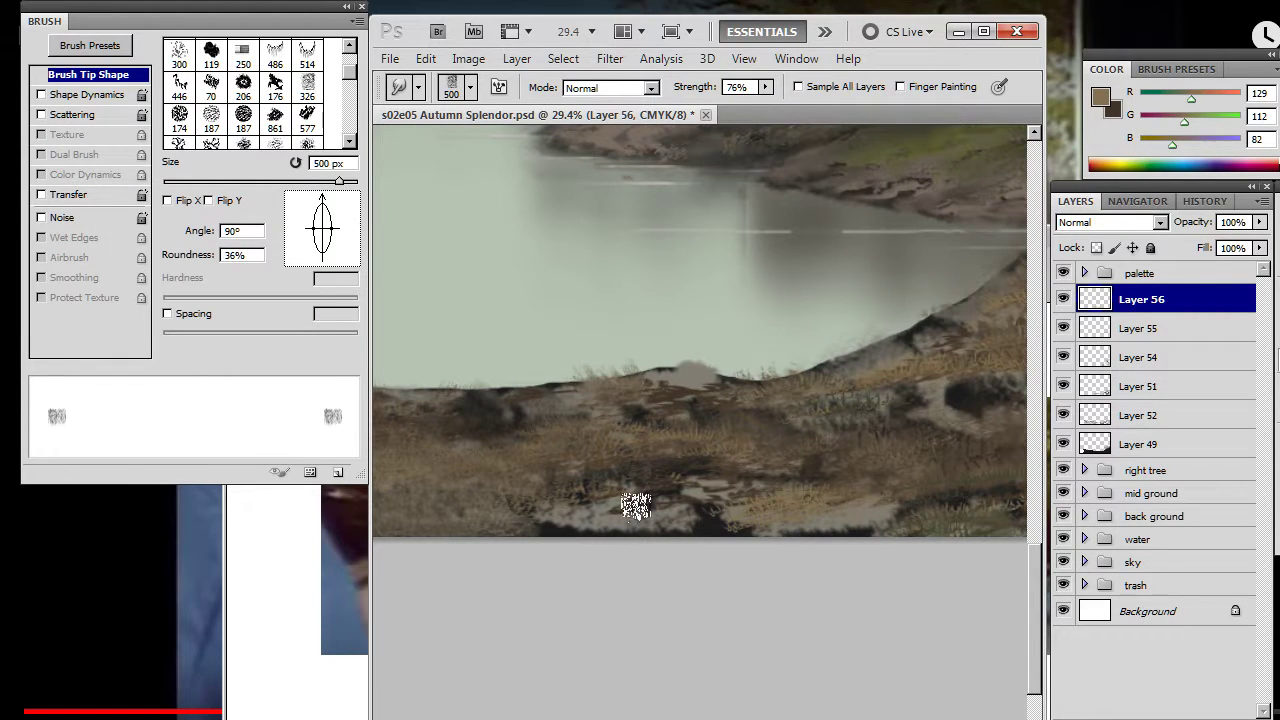
{"action": "key", "text": "b"}
{"action": "key", "text": "r"}
{"action": "key", "text": "b"}
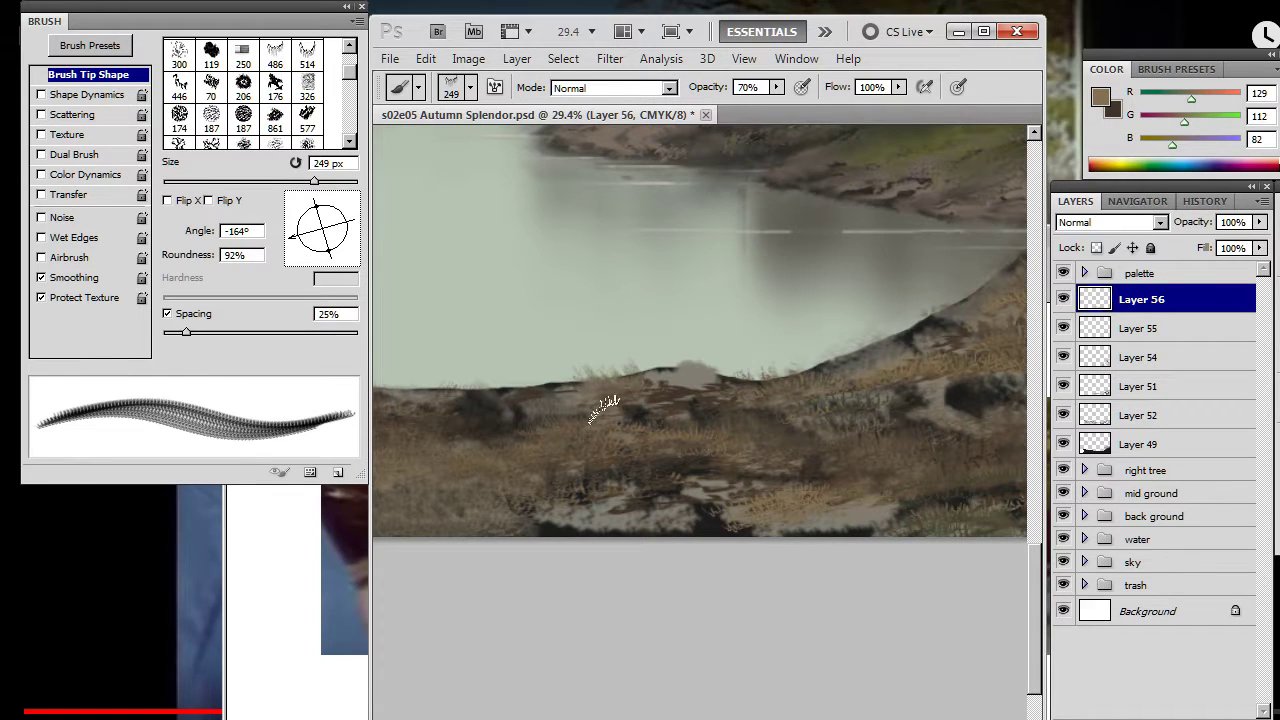
- Set the grass brush angle to -176°, paint grass on the right part of the bank and smudge it toward the middle
{"action": "left_click_drag", "start_coordinate": [289, 237], "coordinate": [295, 231]}
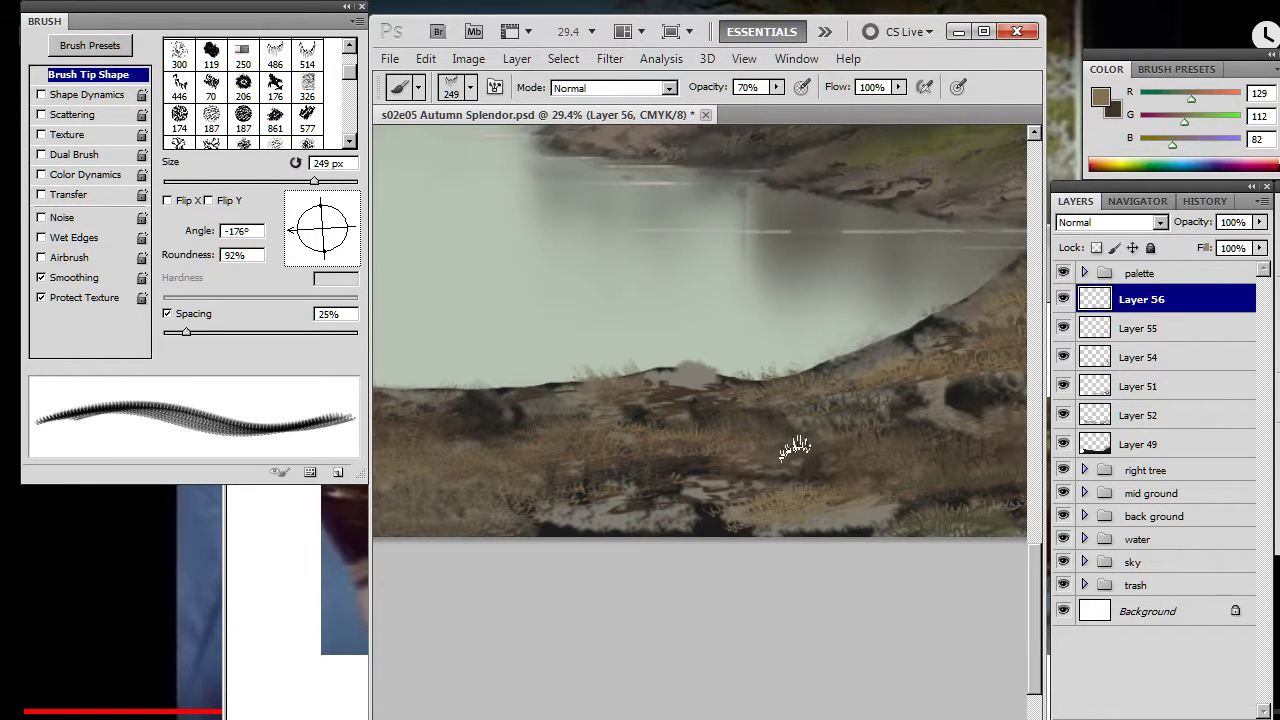
{"action": "key", "text": "r"}
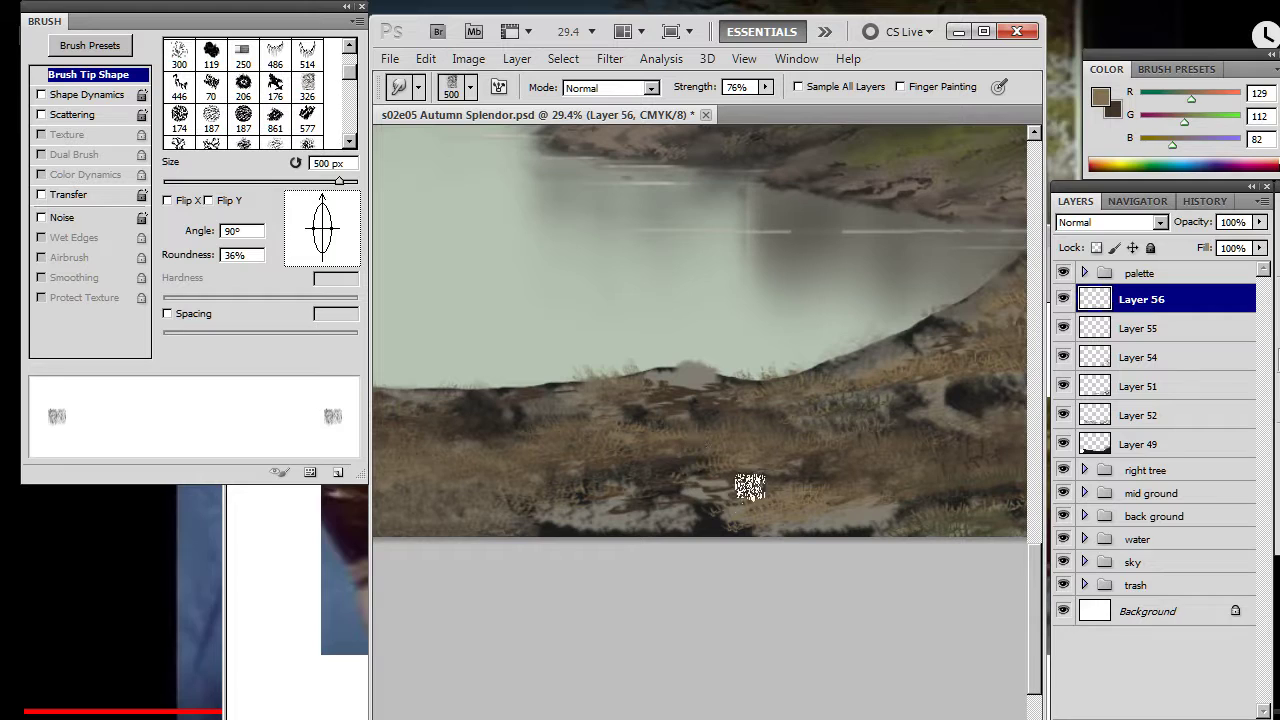
{"action": "left_click_drag", "start_coordinate": [772, 507], "coordinate": [838, 526]}
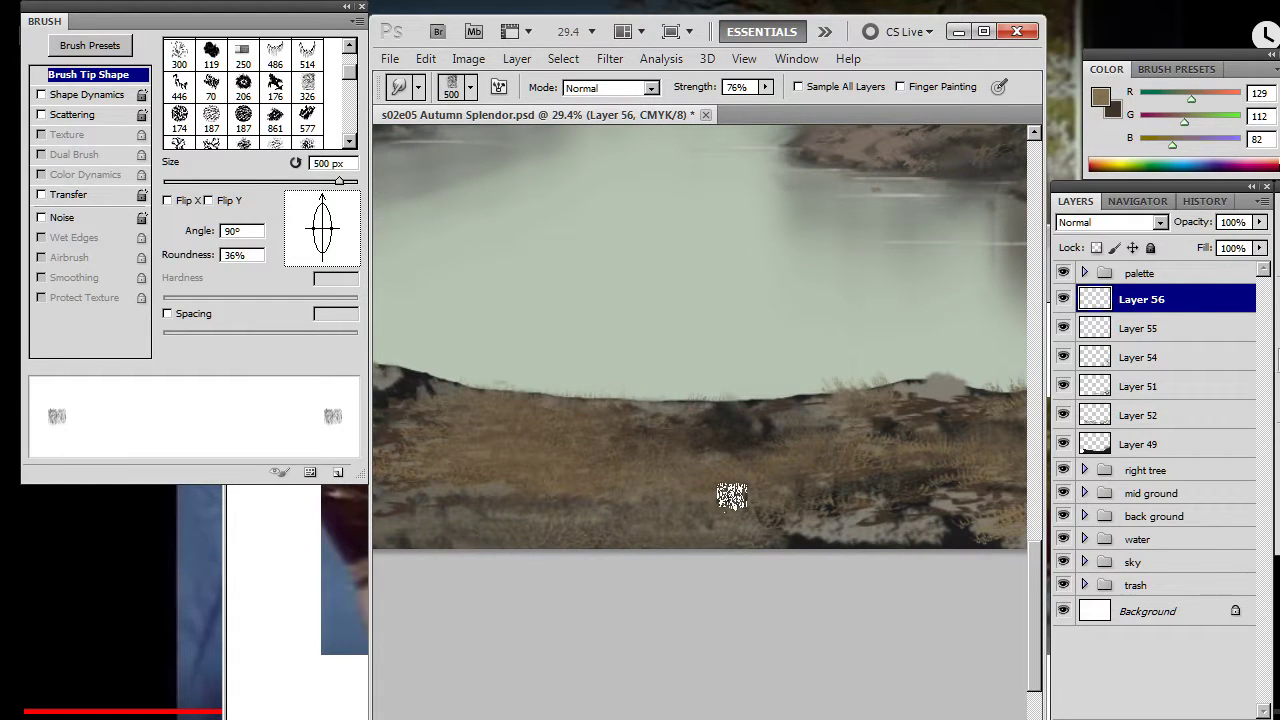
{"action": "left_click_drag", "start_coordinate": [695, 472], "coordinate": [726, 420]}
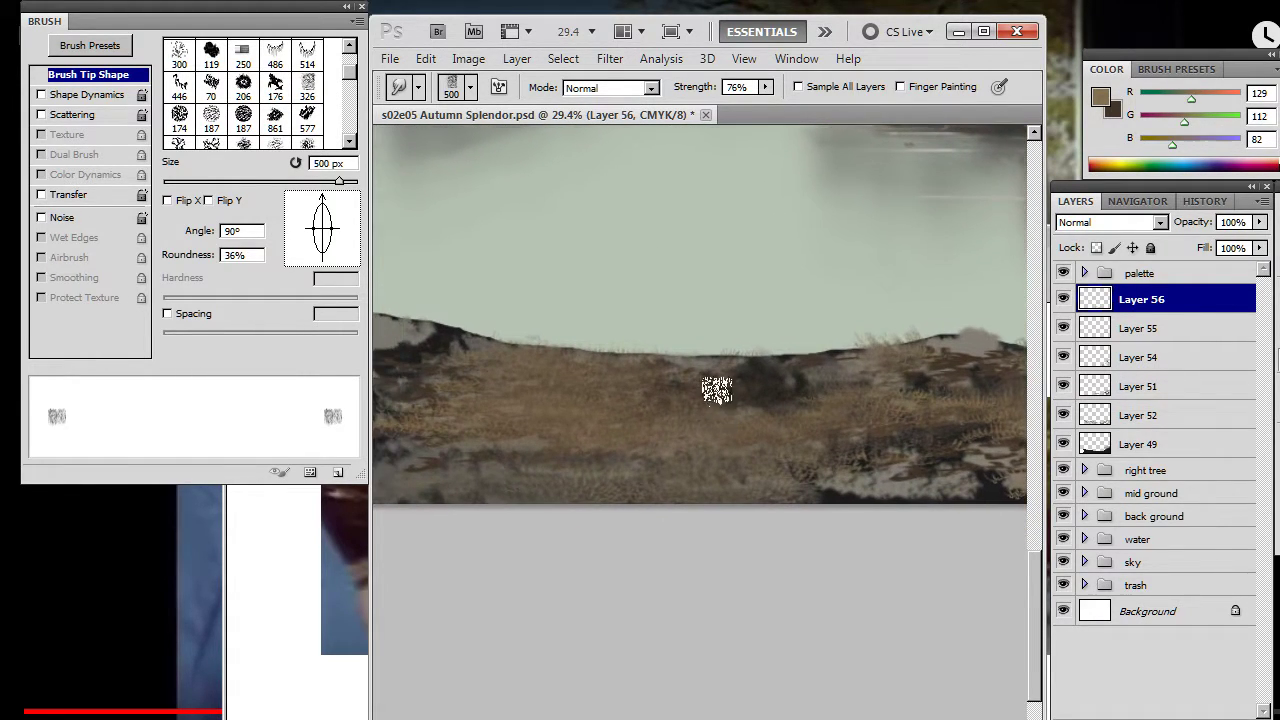
- Set the grass brush angle to -178° and paint and smudge grass at the lower middle of the bank
{"action": "key", "text": "b"}
{"action": "left_click_drag", "start_coordinate": [333, 220], "coordinate": [300, 237]}
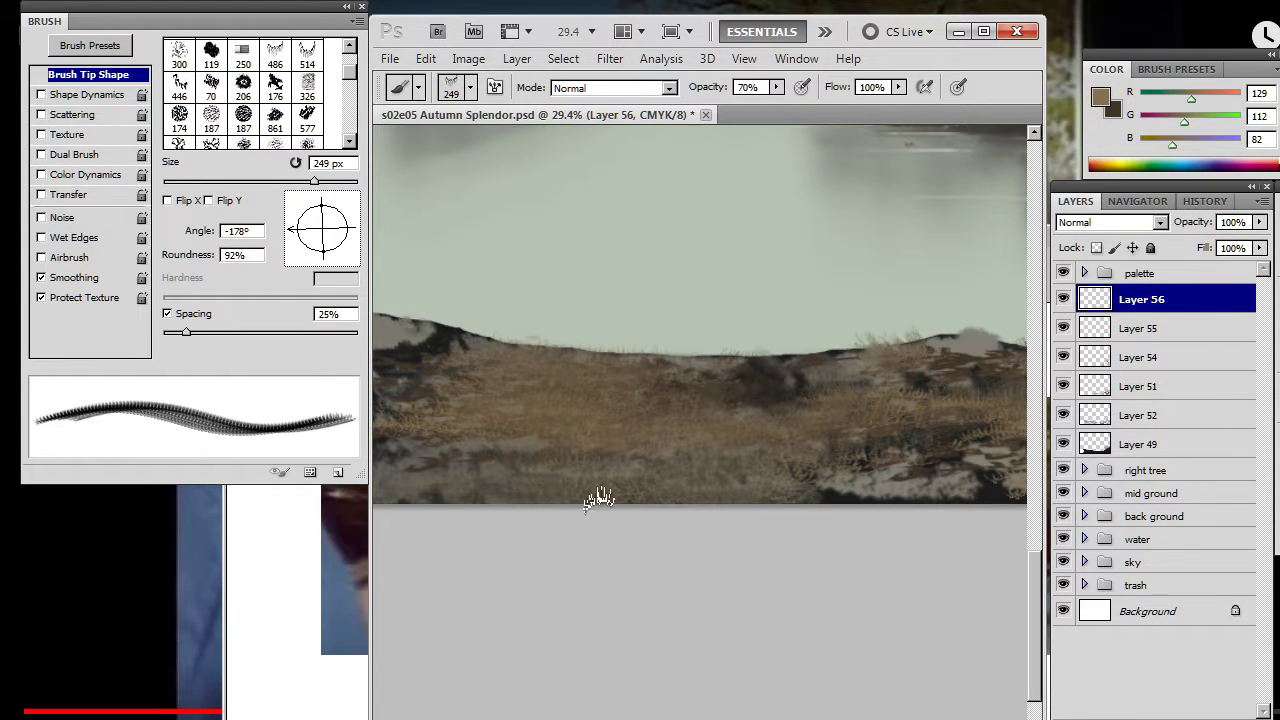
{"action": "key", "text": "r"}
- Make the dark brown the foreground color, add a new layer, and set the grass brush to 300 px, 169° and 76% roundness
{"action": "left_click_drag", "start_coordinate": [560, 470], "coordinate": [863, 515]}
{"action": "left_click_drag", "start_coordinate": [607, 519], "coordinate": [767, 436]}
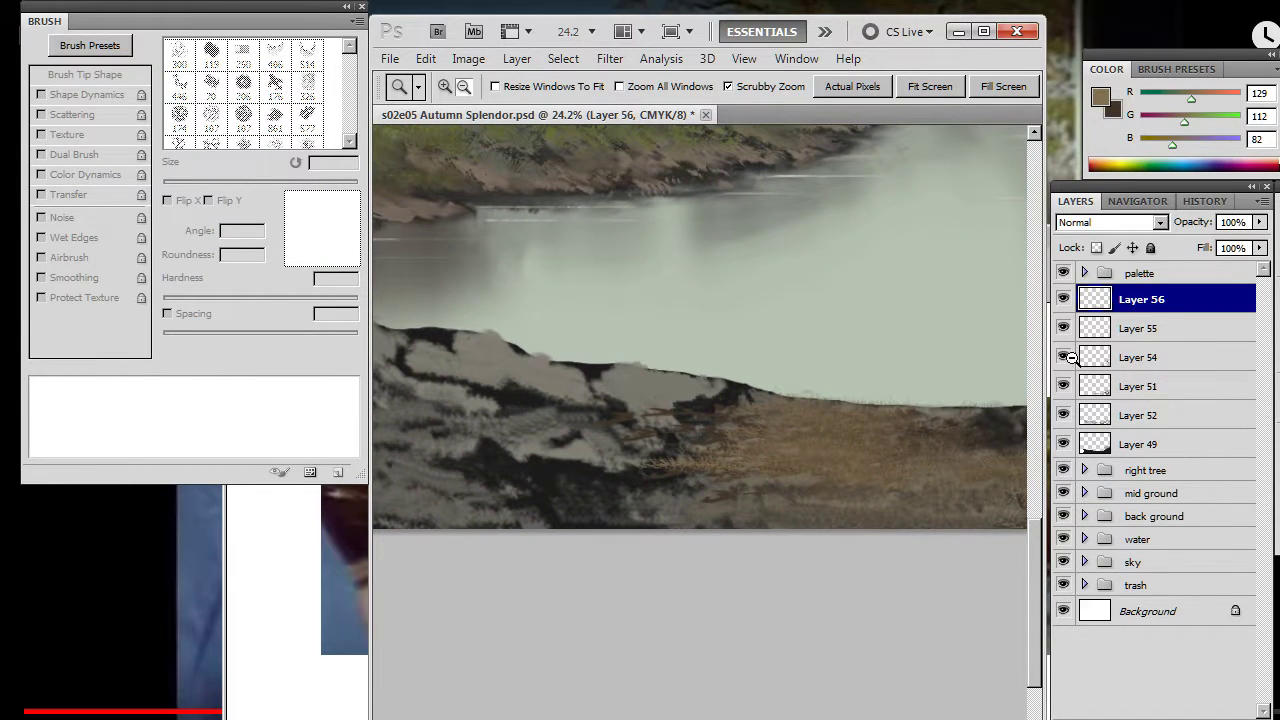
{"action": "key", "text": "b"}
{"action": "left_click", "coordinate": [960, 402], "text": "alt"}
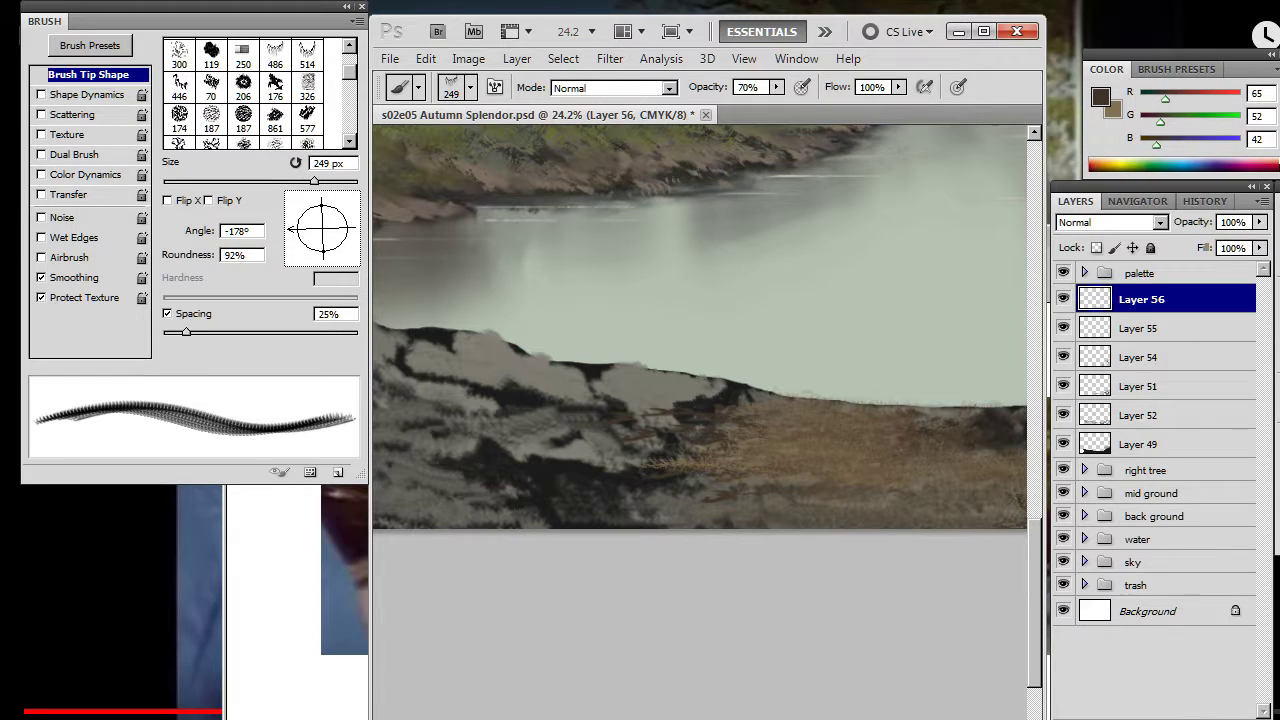
{"action": "left_click", "coordinate": [1212, 719]}
{"action": "key", "text": "bracketright"}
{"action": "mouse_move", "coordinate": [324, 262]}
{"action": "left_mouse_down"}
{"action": "mouse_move", "coordinate": [351, 236]}
{"action": "mouse_move", "coordinate": [336, 268]}
{"action": "mouse_move", "coordinate": [318, 247]}
{"action": "left_mouse_up"}
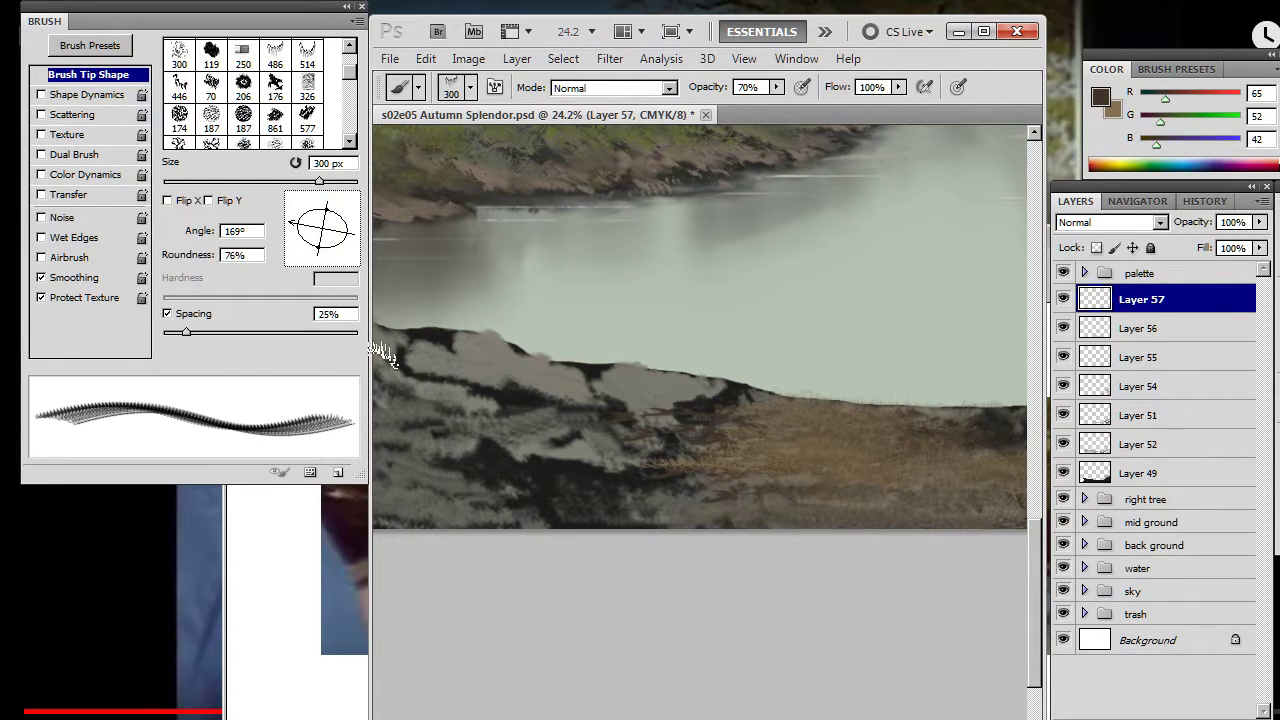
- Paint dark brown grass along the lower left bank at 600 px, then at about 622 px, 175° and 60% roundness
{"action": "left_click_drag", "start_coordinate": [618, 441], "coordinate": [645, 394]}
{"action": "key", "text": "]"}
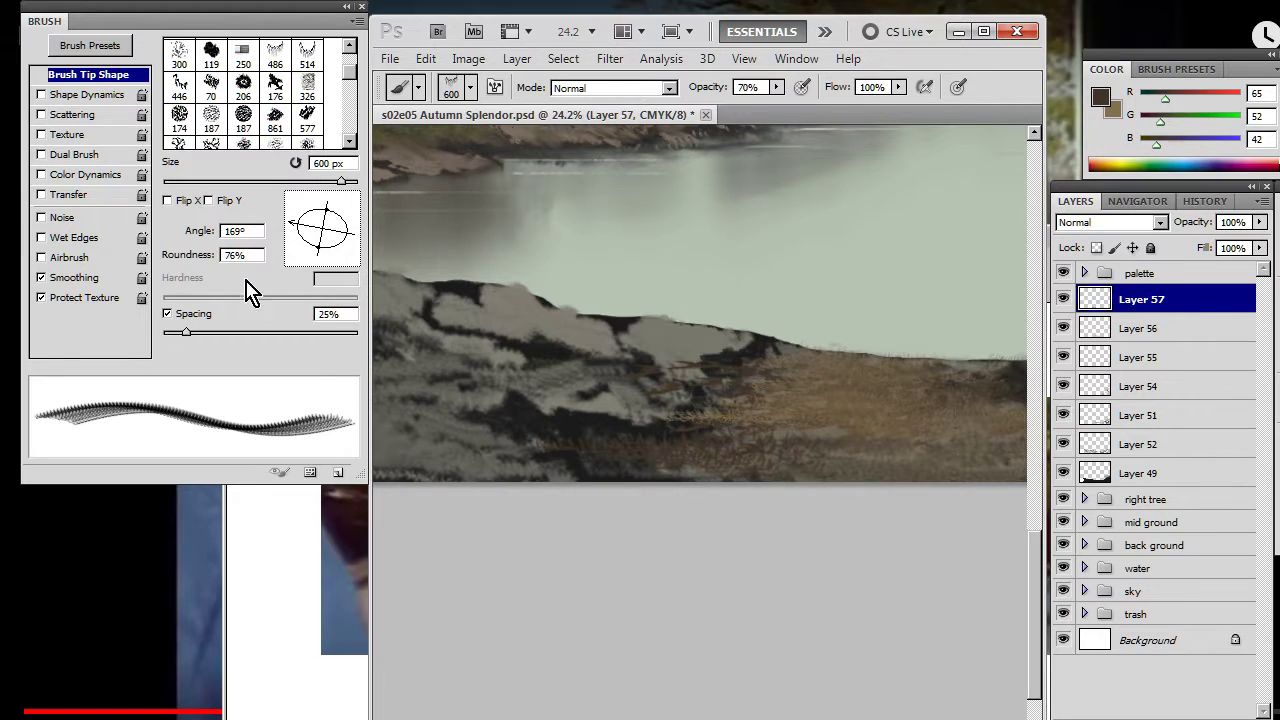
{"action": "mouse_move", "coordinate": [316, 255]}
{"action": "left_mouse_down"}
{"action": "mouse_move", "coordinate": [320, 243]}
{"action": "mouse_move", "coordinate": [295, 236]}
{"action": "mouse_move", "coordinate": [330, 248]}
{"action": "left_mouse_up"}
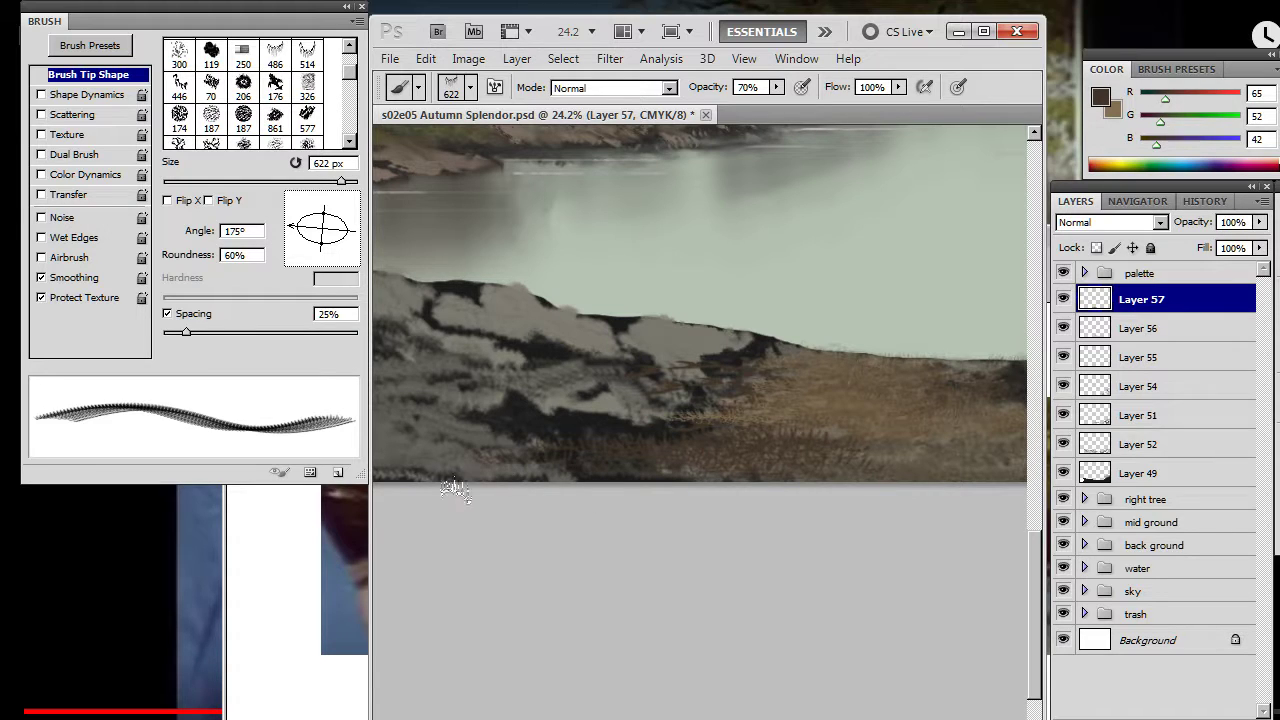
- Enlarge the Smudge tip to 800 px, blend the dark brown grass along the lower left bank, and return to the grass brush
{"action": "key", "text": "r"}
{"action": "key", "text": "bracketright"}
{"action": "key", "text": "bracketright"}
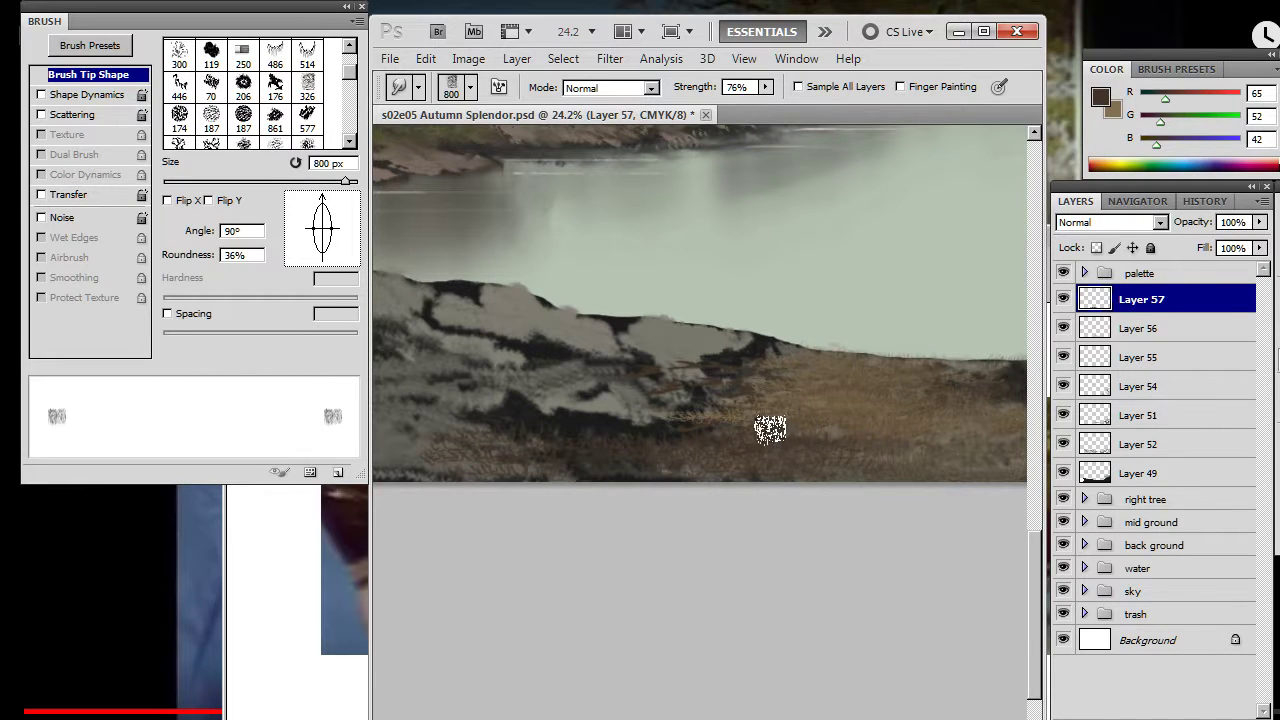
{"action": "left_click_drag", "start_coordinate": [653, 522], "coordinate": [819, 536]}
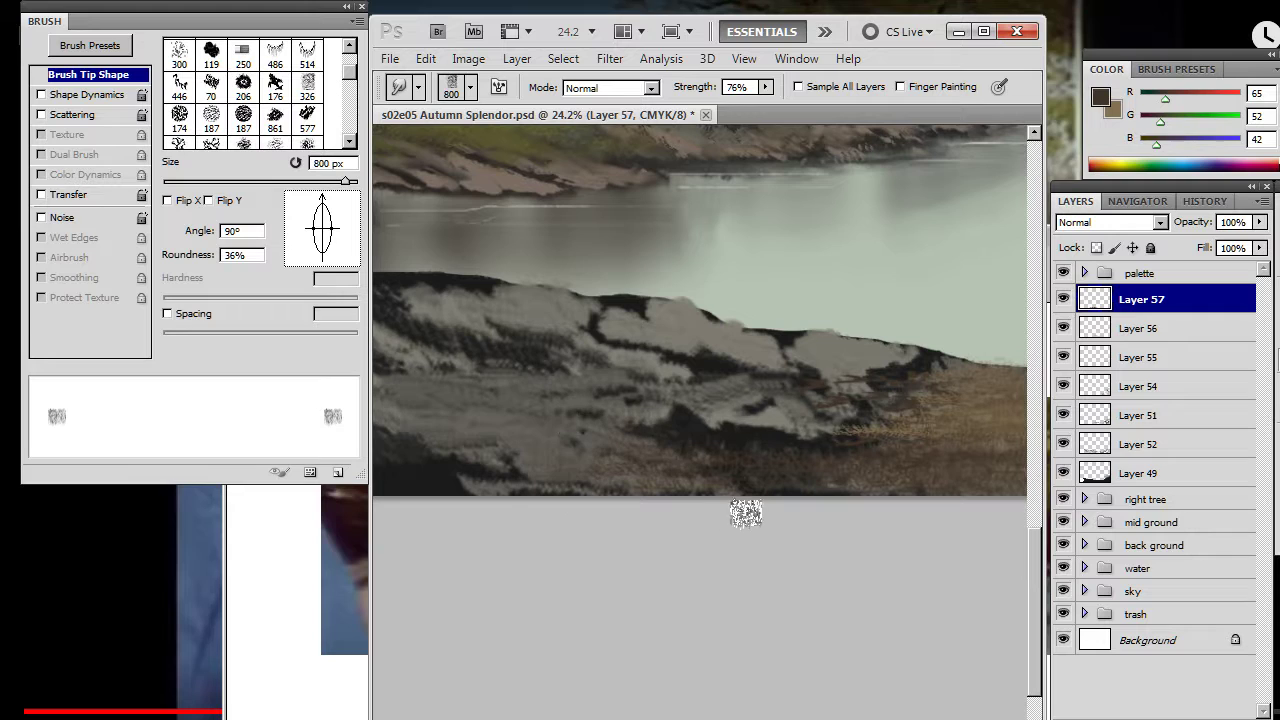
{"action": "key", "text": "b"}
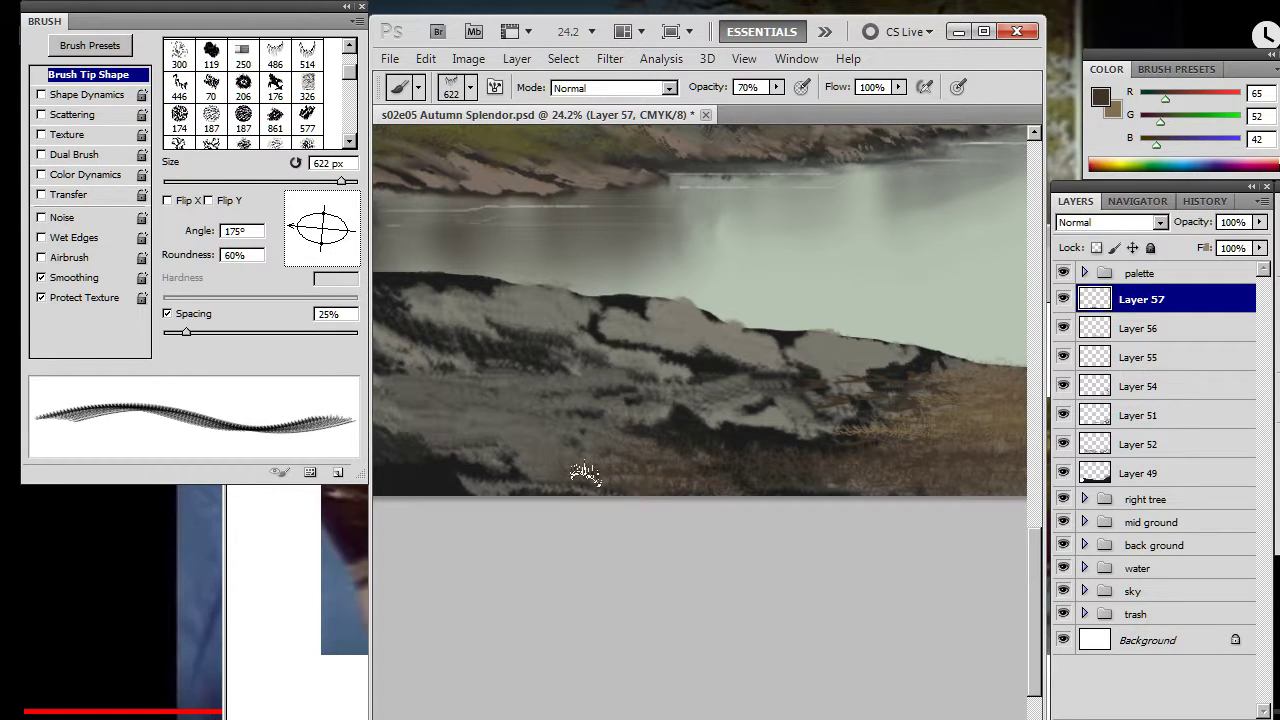
- Blend the dark brown grass along the lower middle of the bank with Smudge, adding grass strokes at 622 px and 175°
{"action": "key", "text": "r"}
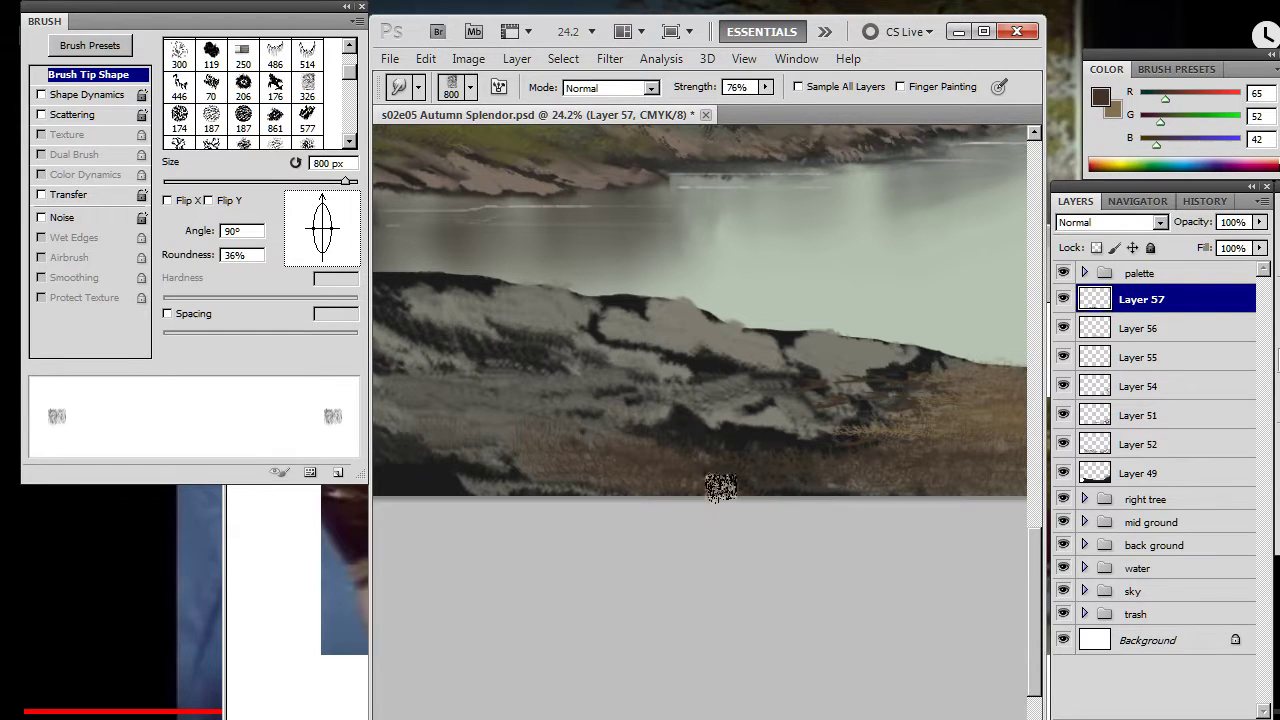
{"action": "key", "text": "b"}
{"action": "key", "text": "r"}
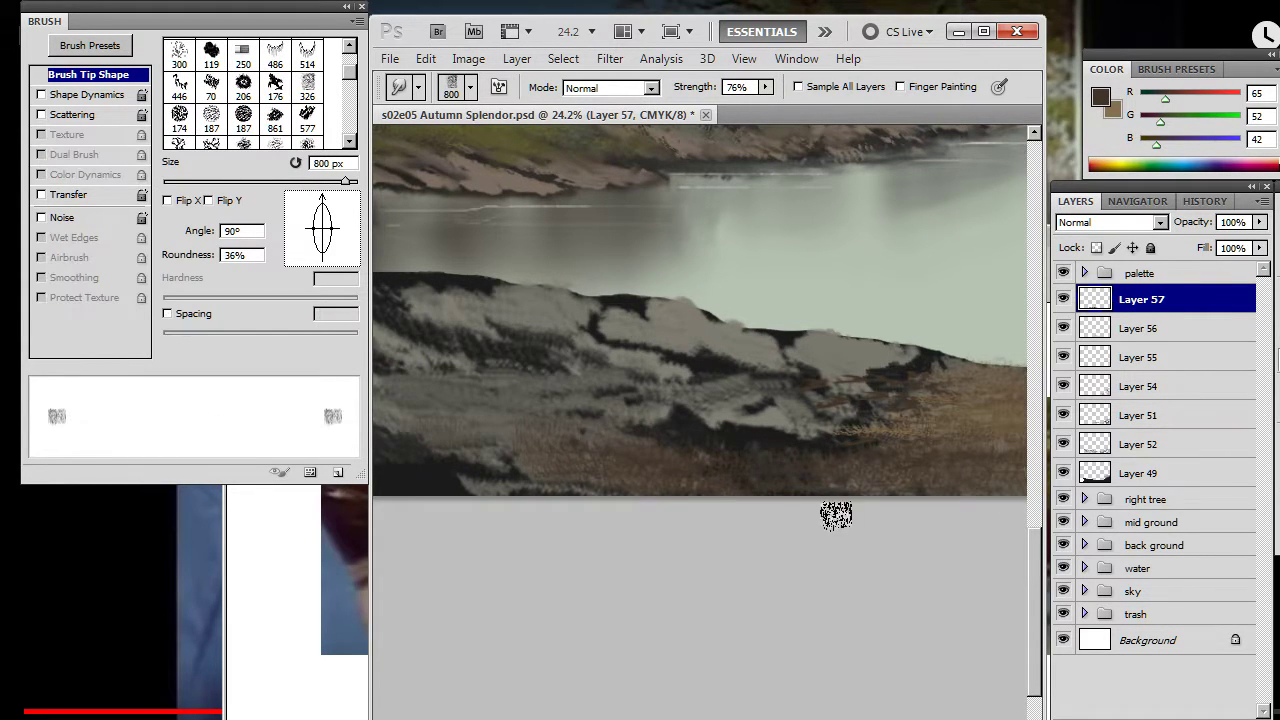
{"action": "left_click_drag", "start_coordinate": [729, 479], "coordinate": [614, 494]}
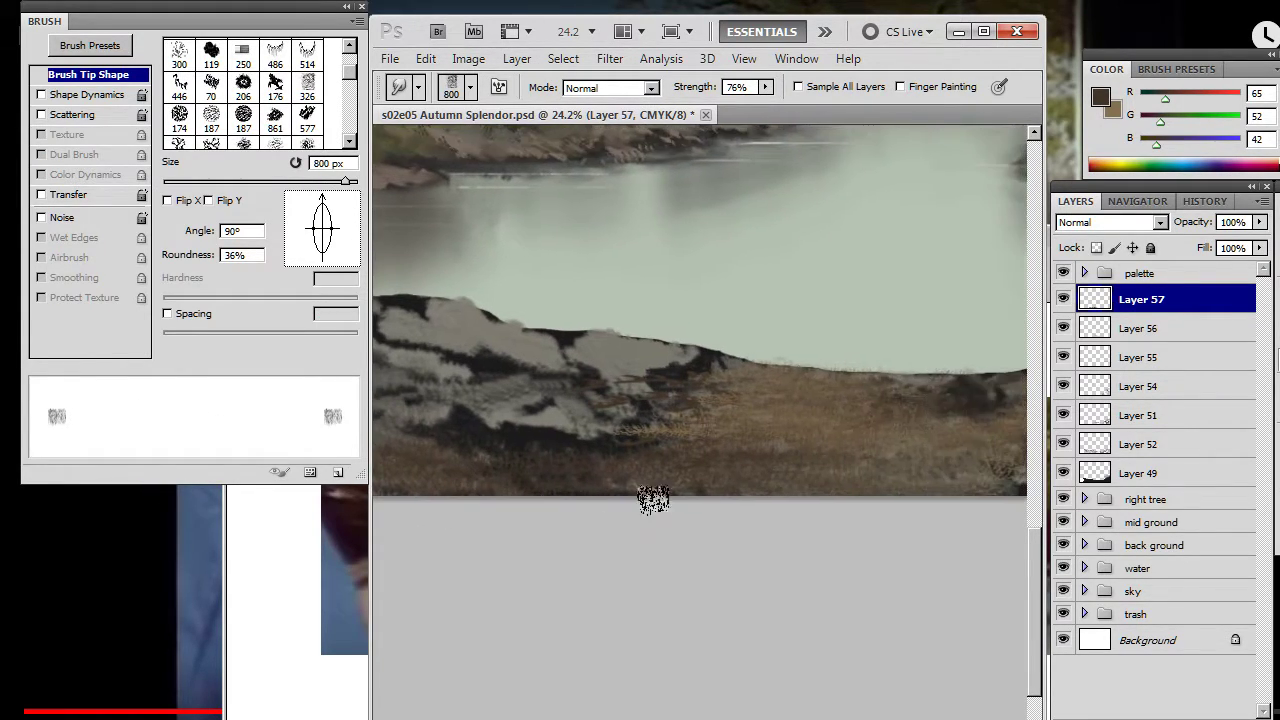
{"action": "key", "text": "b"}
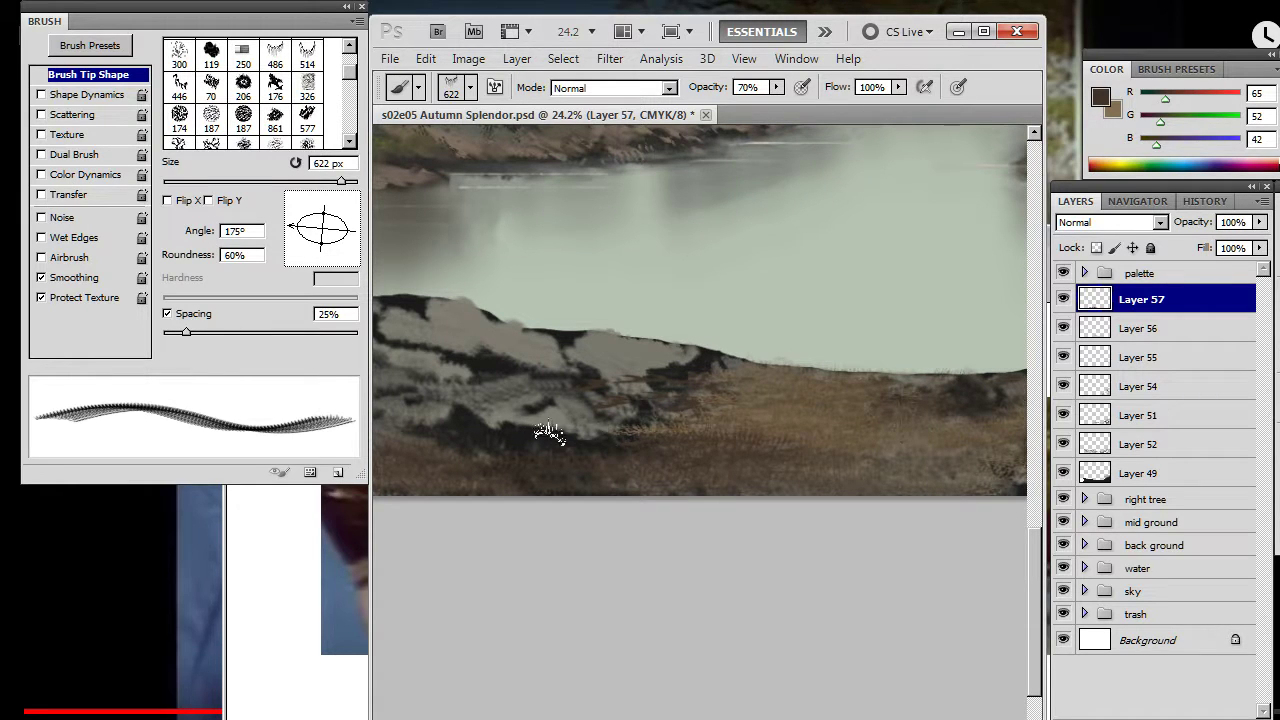
{"action": "key", "text": "r"}
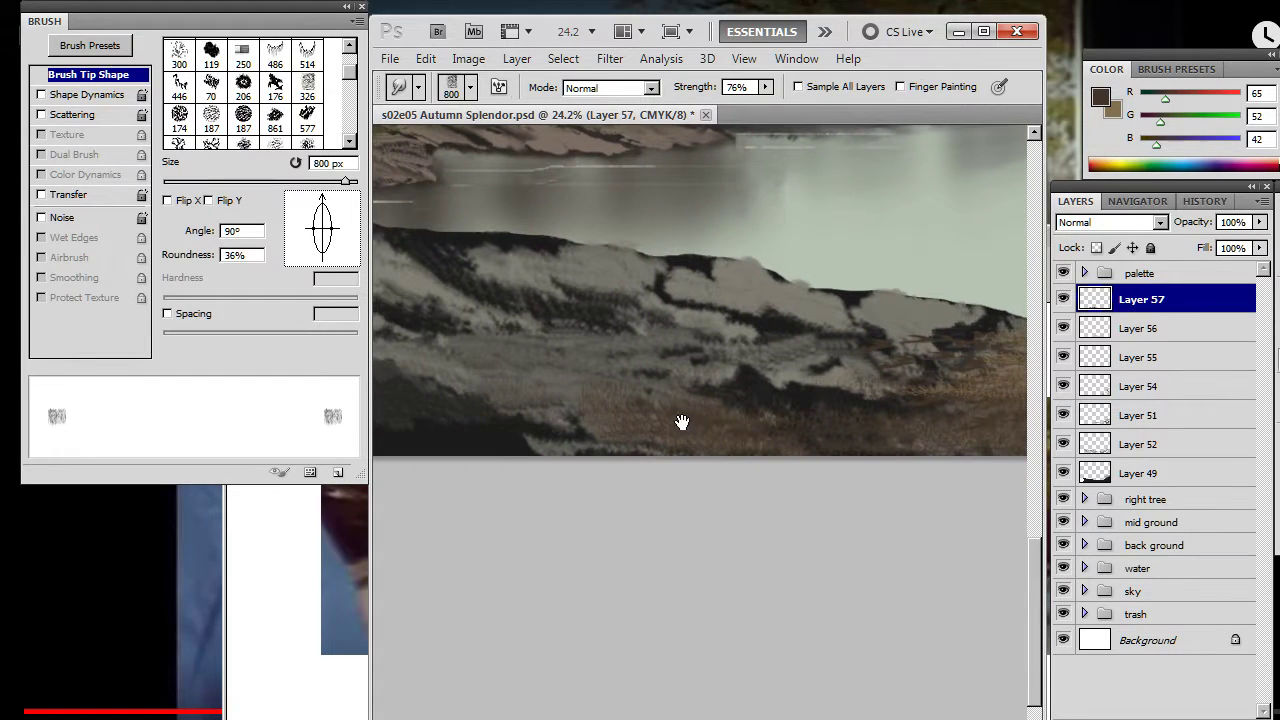
- Set the grass brush angle to 170° and paint and smudge dark brown grass further toward the lower left bank
{"action": "key", "text": "b"}
{"action": "left_click_drag", "start_coordinate": [298, 232], "coordinate": [300, 236]}
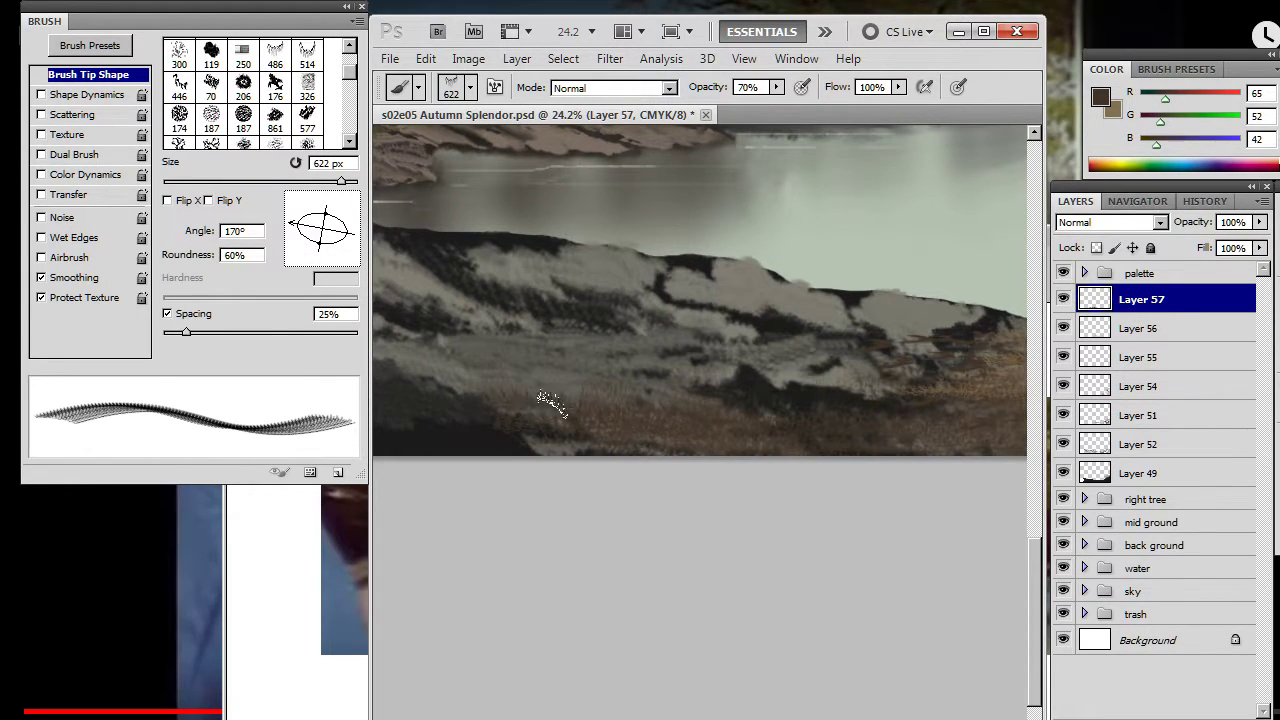
{"action": "key", "text": "r"}
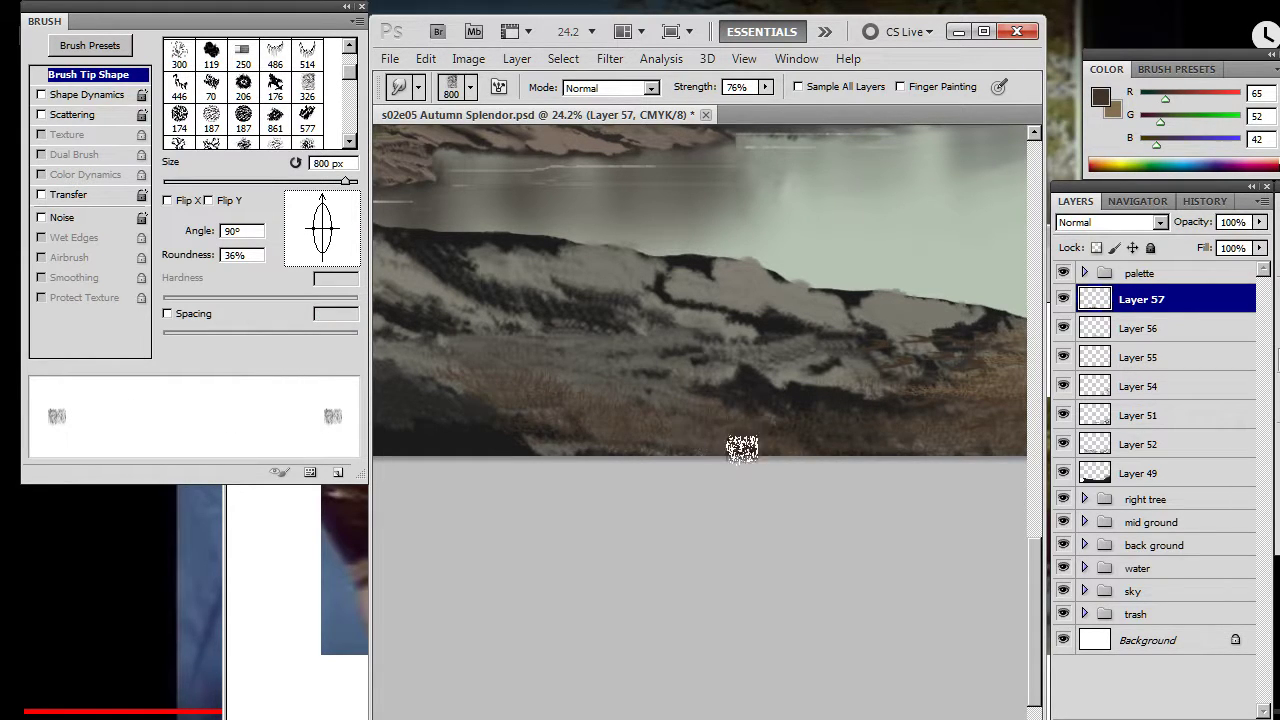
{"action": "mouse_move", "coordinate": [492, 452]}
{"action": "left_mouse_down"}
{"action": "mouse_move", "coordinate": [688, 454]}
{"action": "mouse_move", "coordinate": [534, 494]}
{"action": "left_mouse_up"}
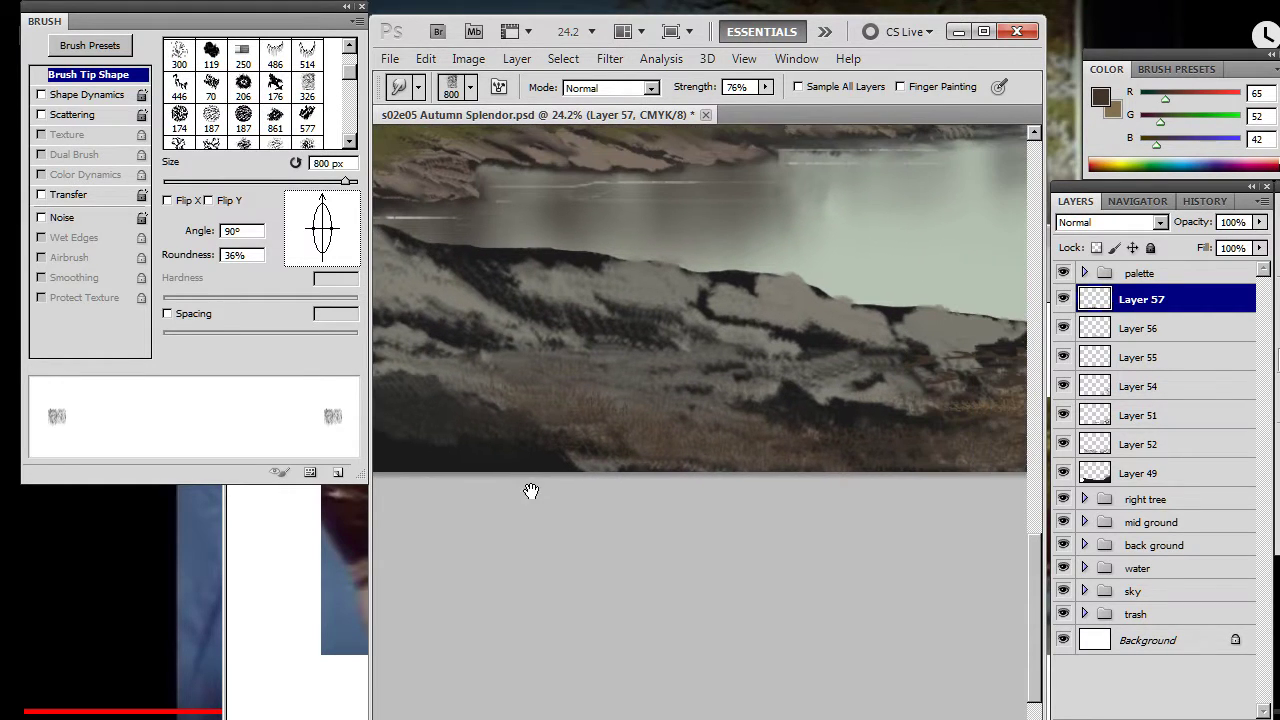
{"action": "key", "text": "b"}
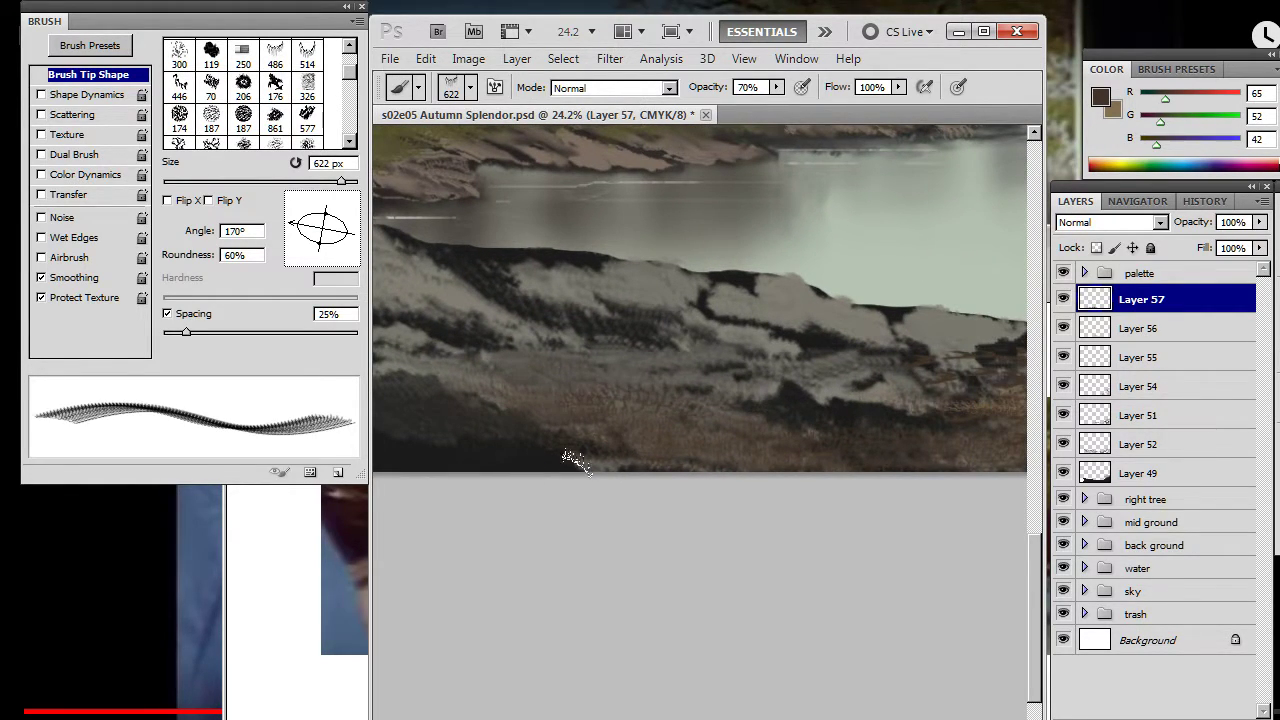
{"action": "key", "text": "r"}
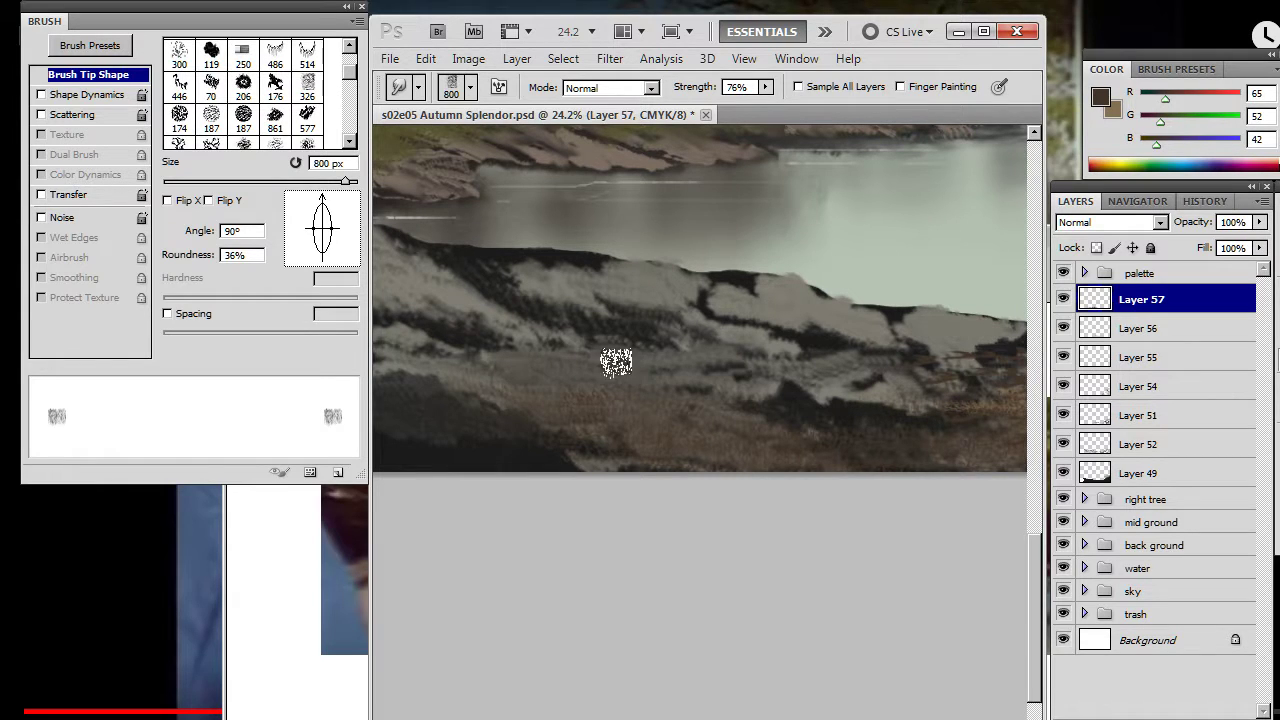
{"action": "key", "text": "b"}
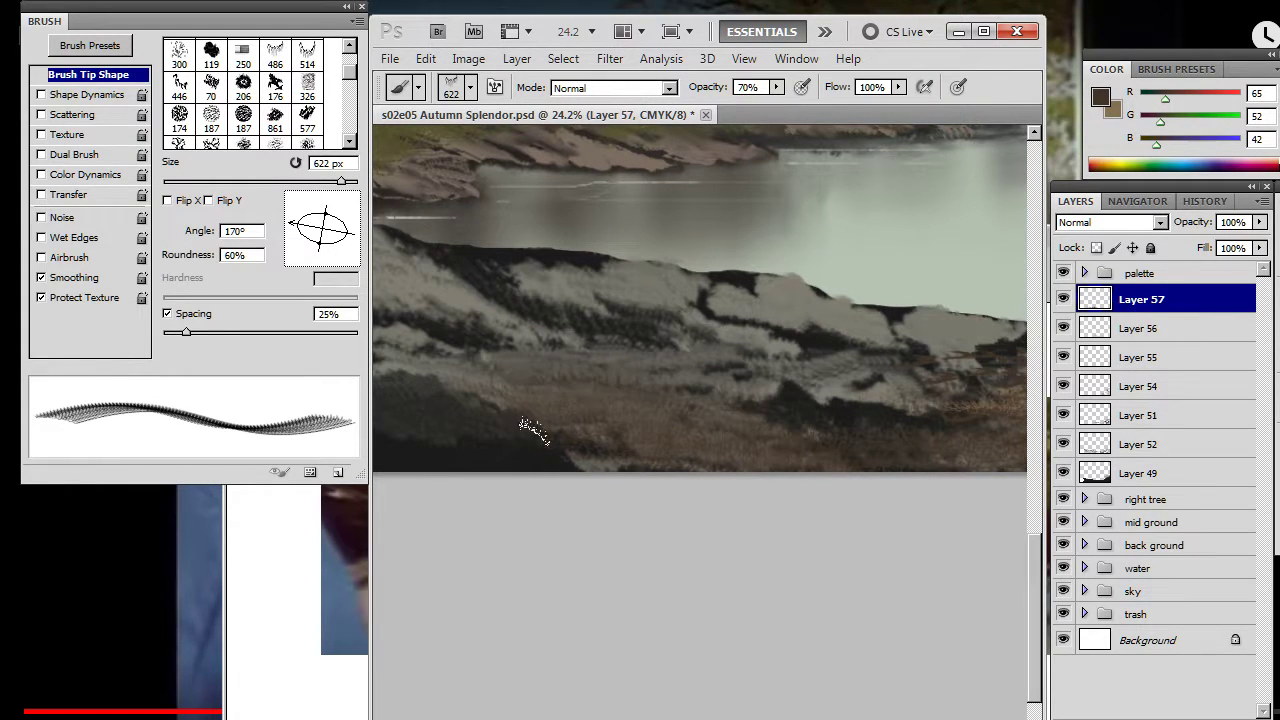
- Cover the bank's far left edge and lower left corner with dark brown grass at 622 px and smudge it at 800 px
{"action": "key", "text": "r"}
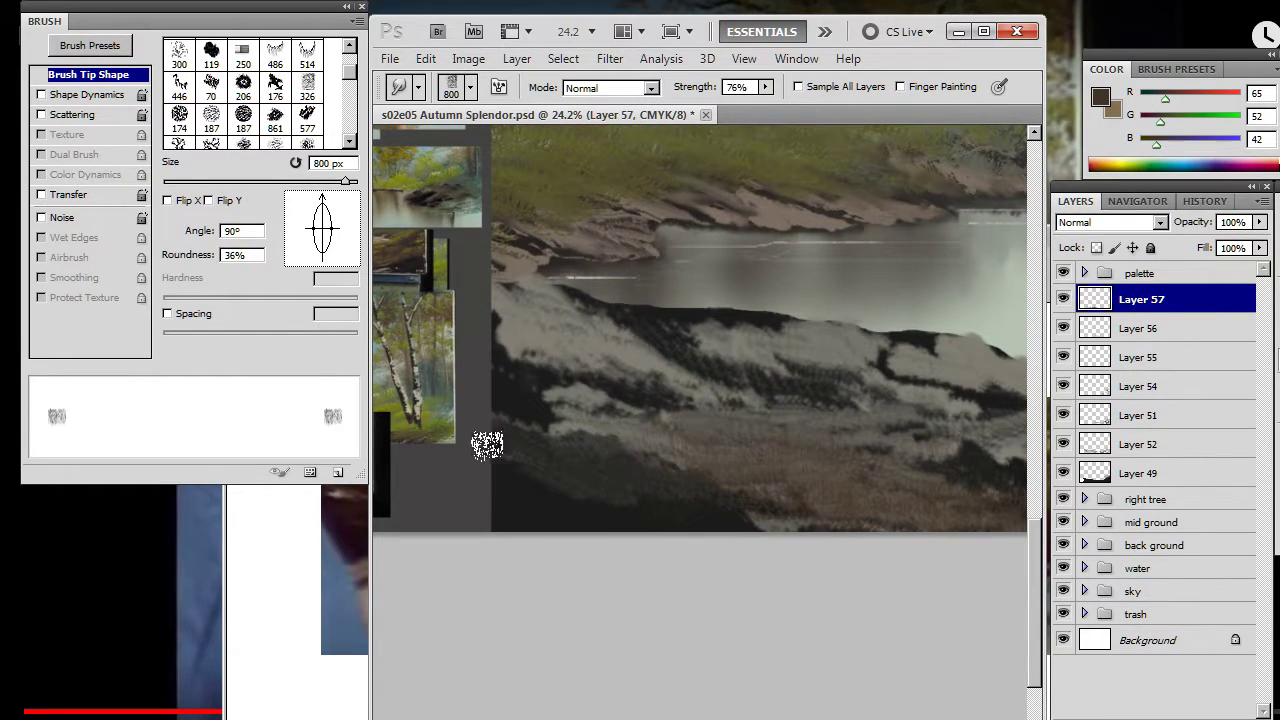
{"action": "key", "text": "b"}
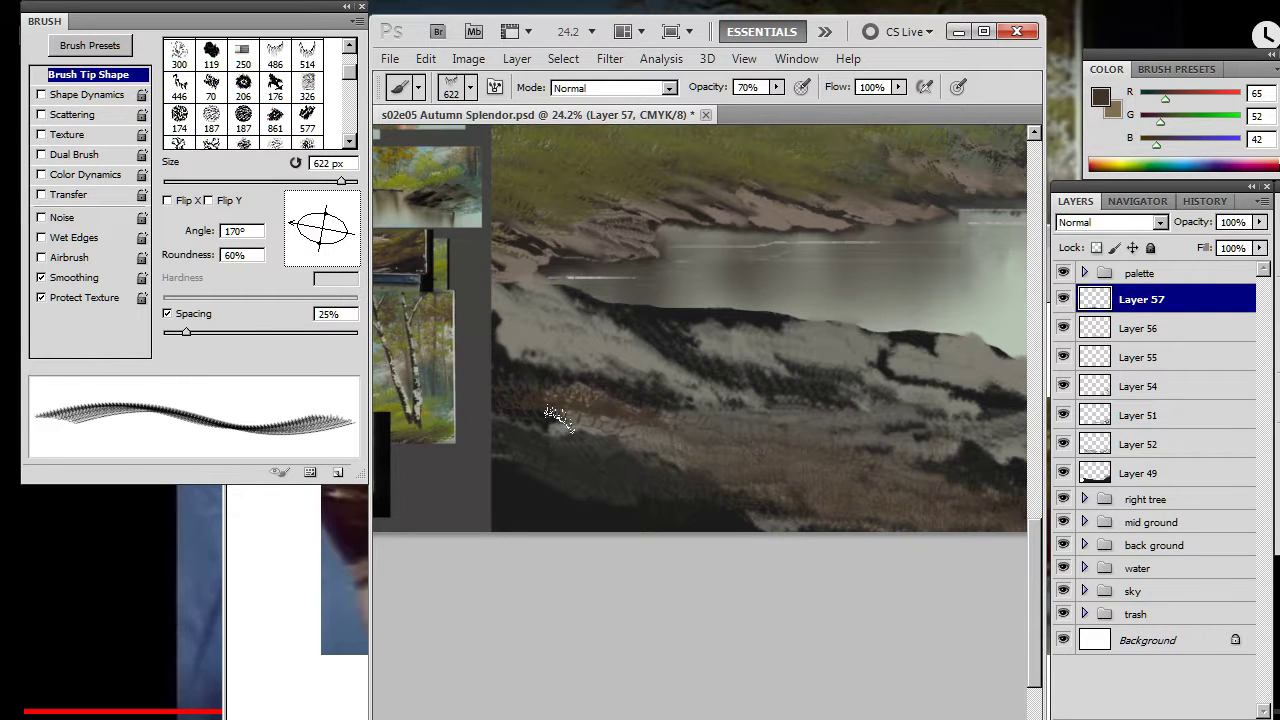
{"action": "key", "text": "r"}
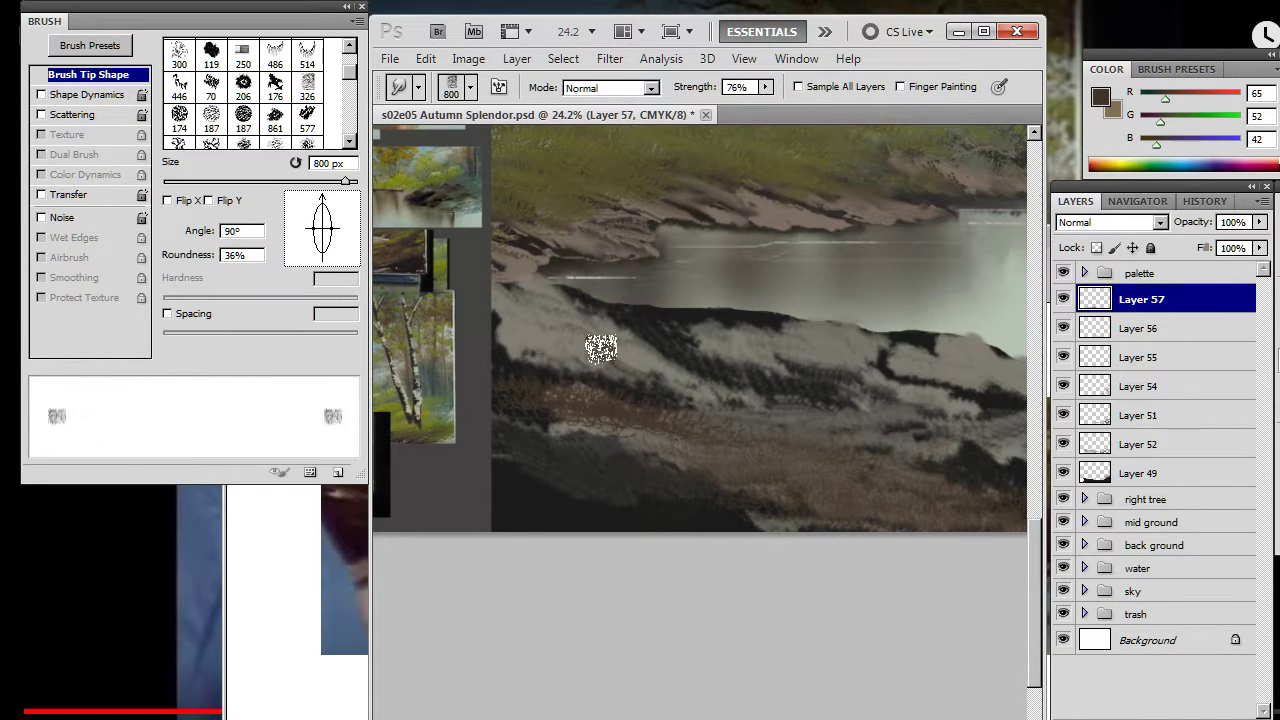
{"action": "key", "text": "b"}
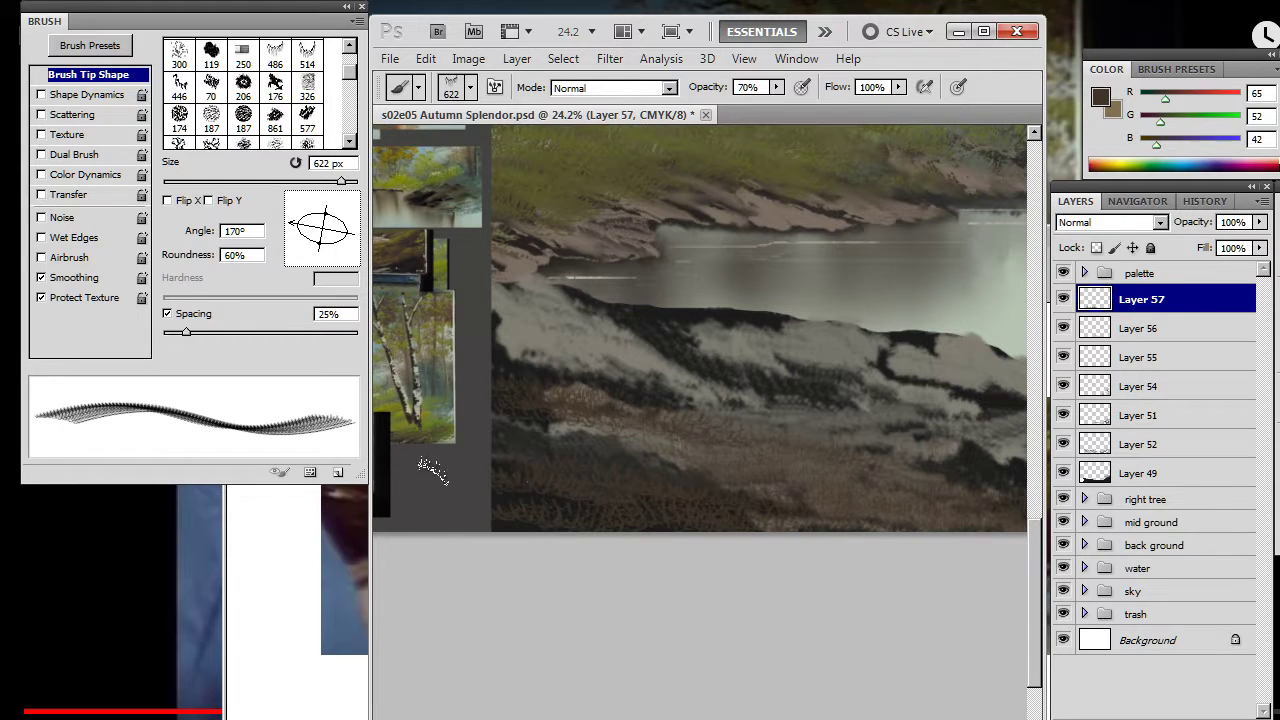
{"action": "key", "text": "r"}
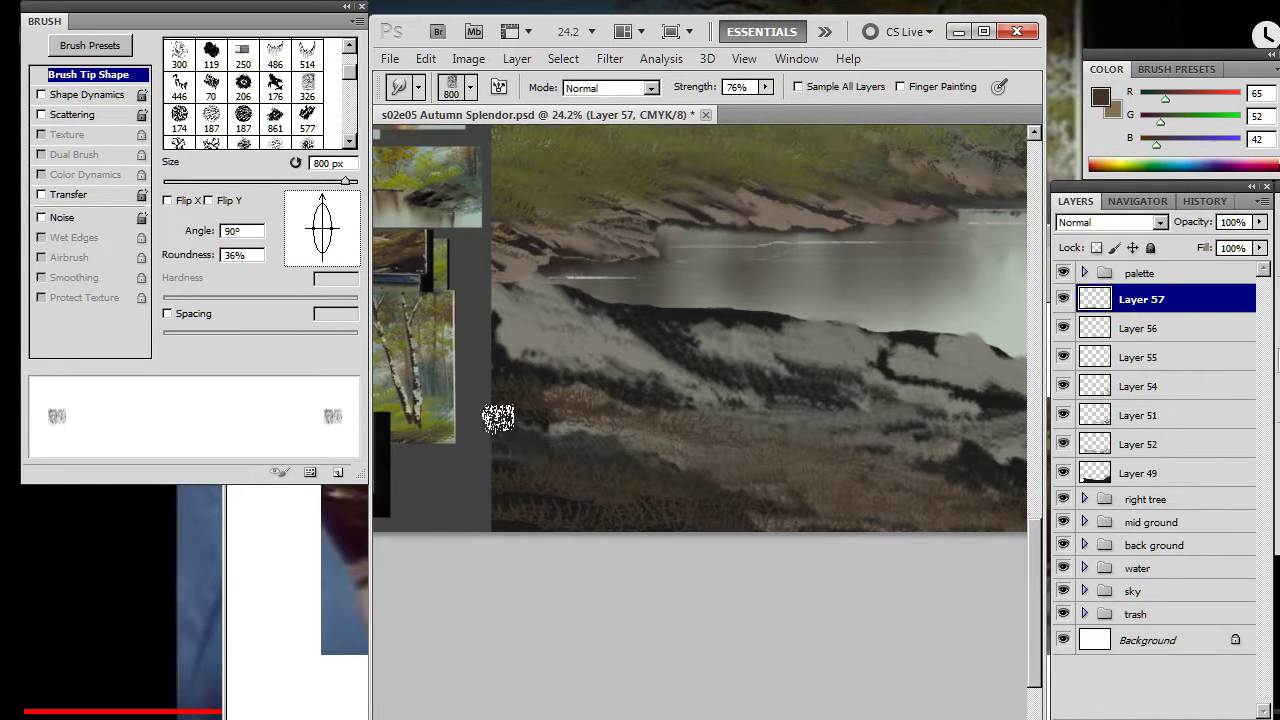
{"action": "key", "text": "b"}
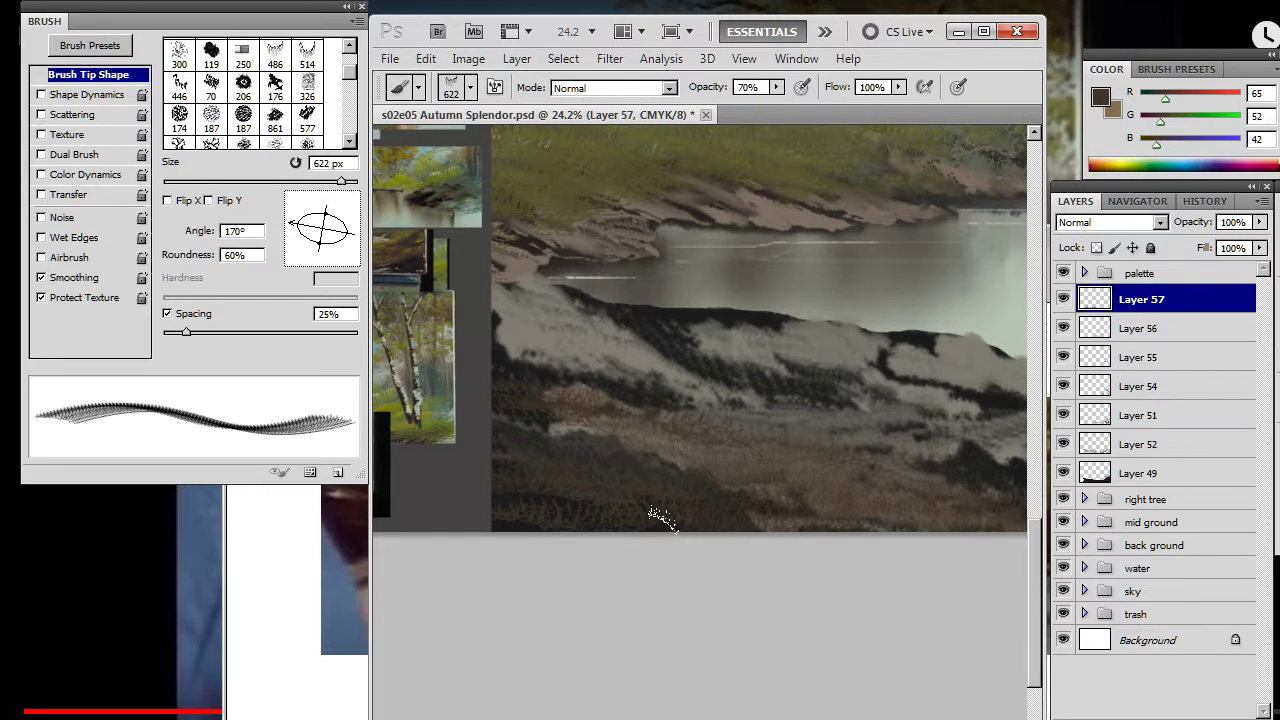
{"action": "key", "text": "r"}
- Reduce the grass brush to 500 px, paint dark brown grass up against the base of the gray rocks, and smudge it
{"action": "key", "text": "b"}
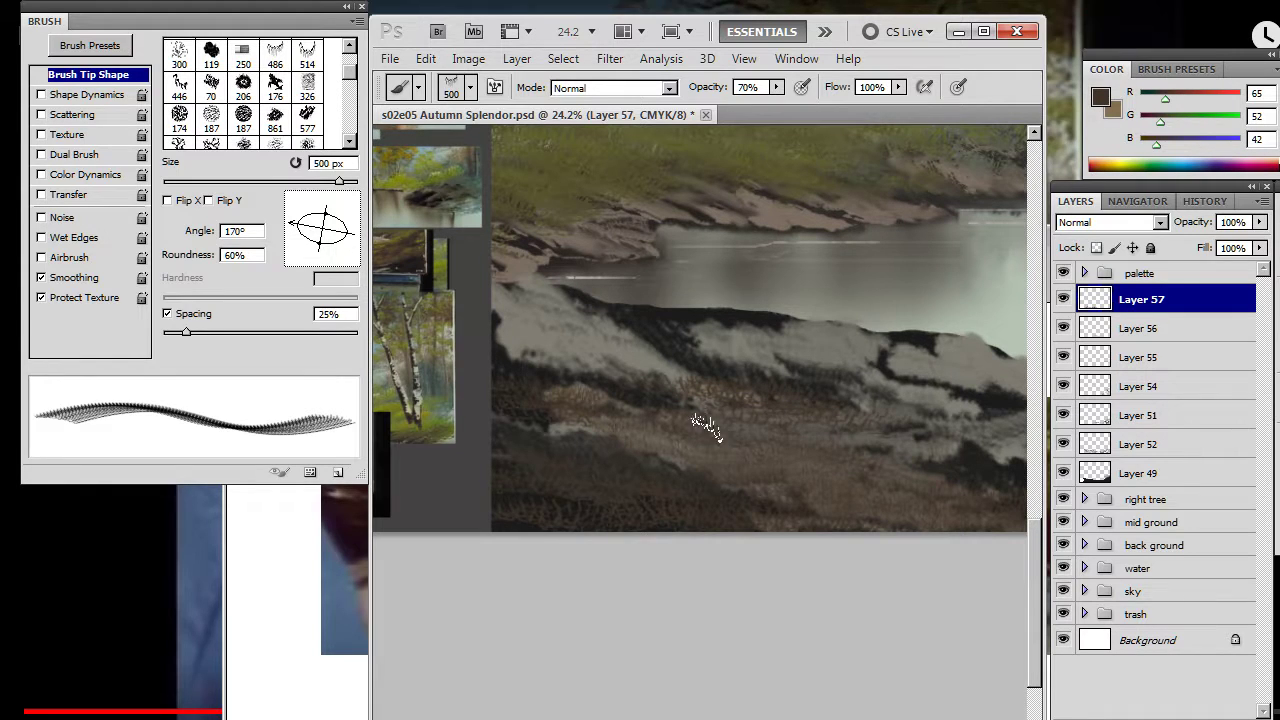
{"action": "key", "text": "r"}
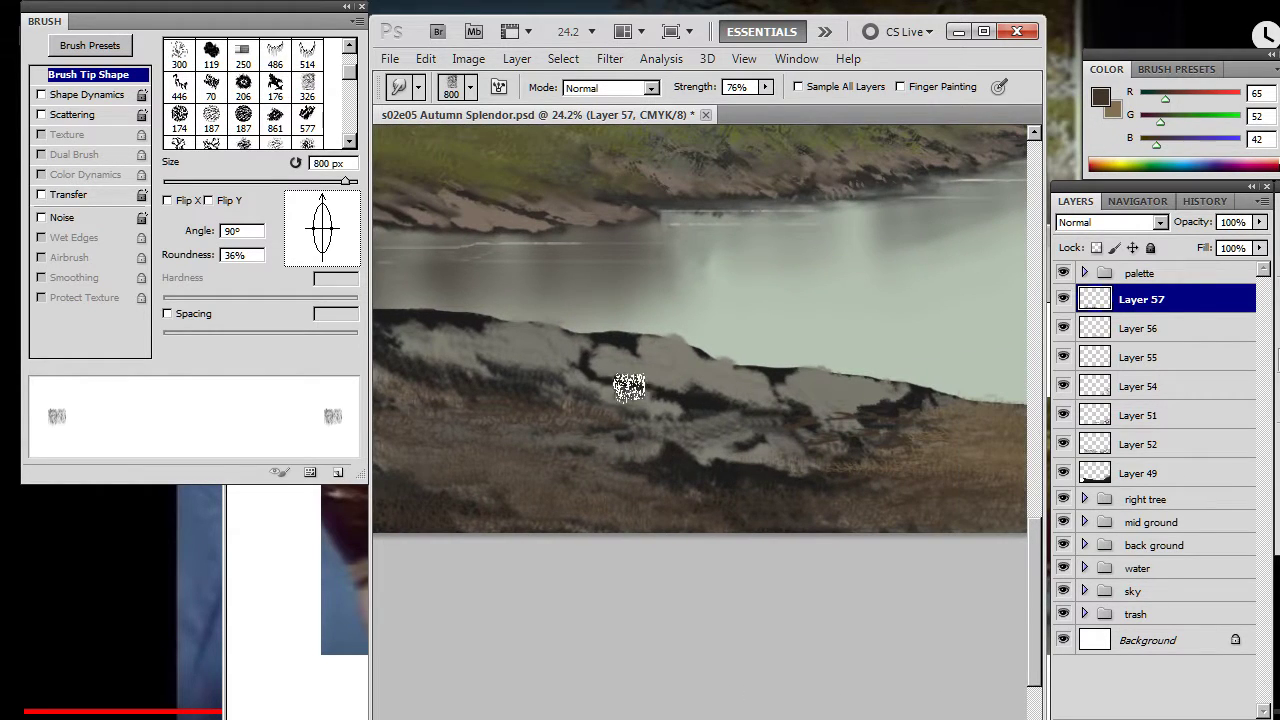
{"action": "key", "text": "b"}
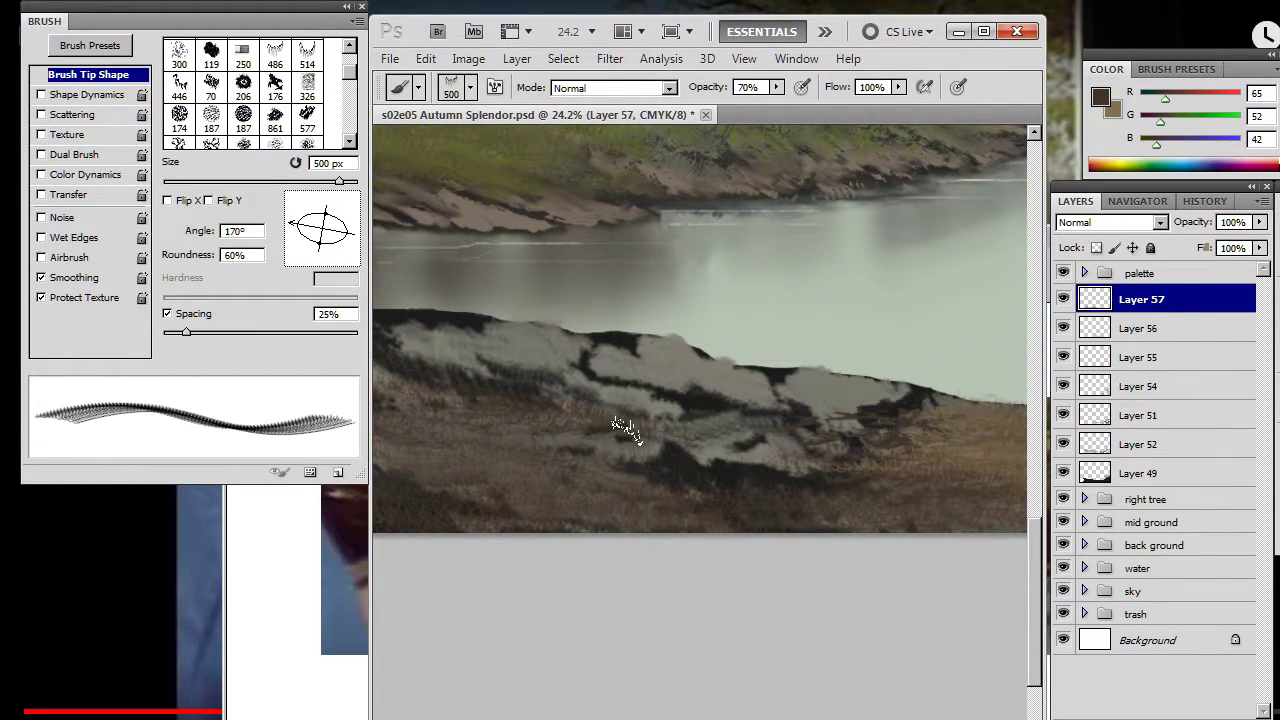
{"action": "key", "text": "r"}
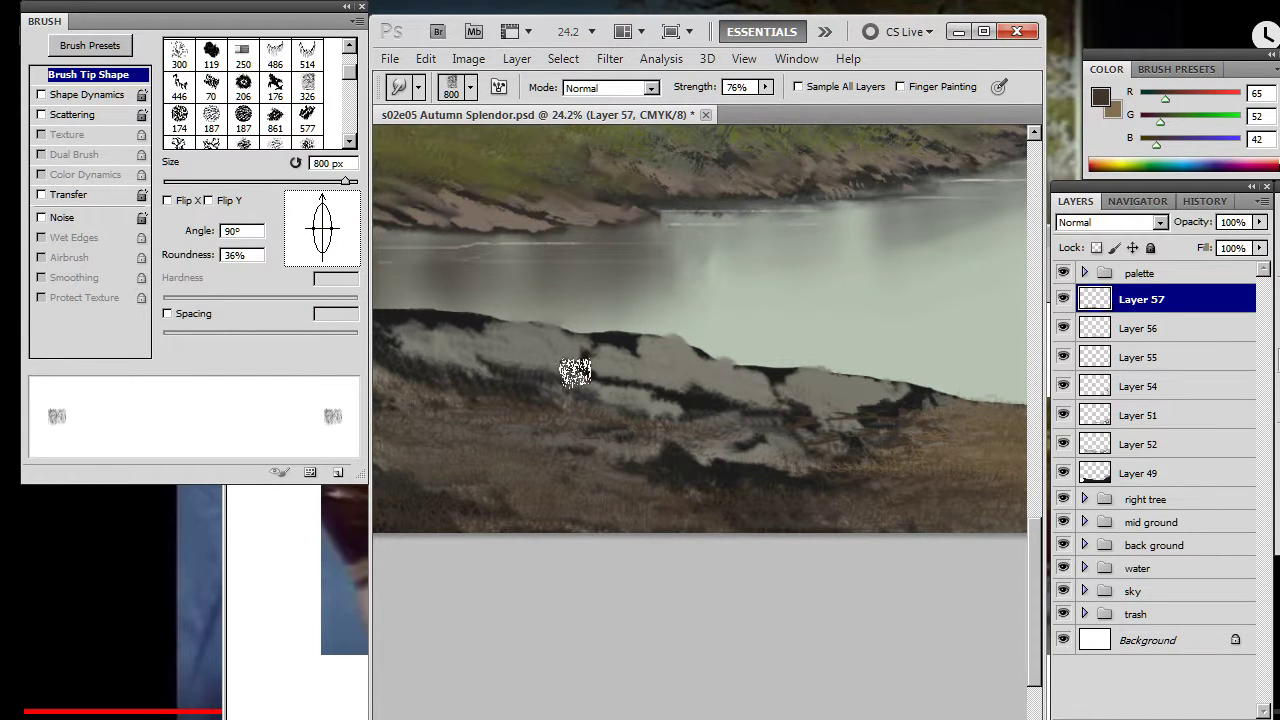
{"action": "left_click_drag", "start_coordinate": [713, 530], "coordinate": [577, 534]}
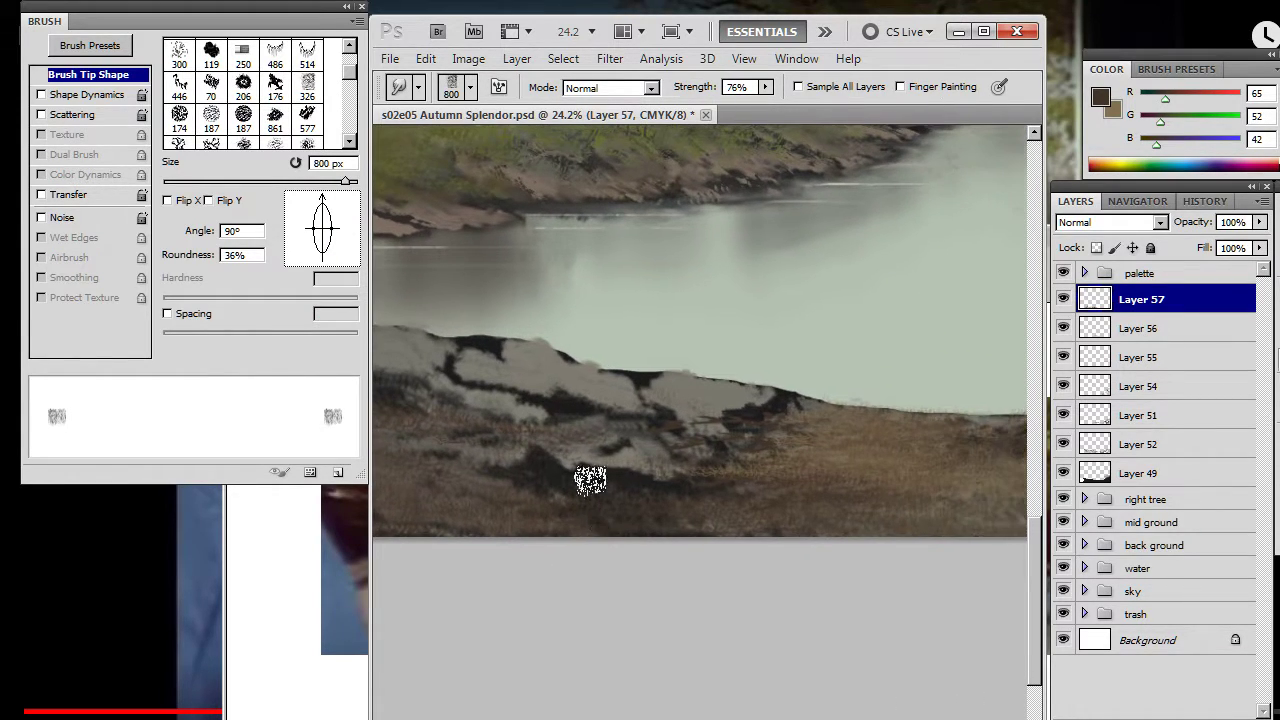
- Paint dark brown grass between the lower rocks at 300 px and blend it with the Smudge tip at 600 px
{"action": "key", "text": "b"}
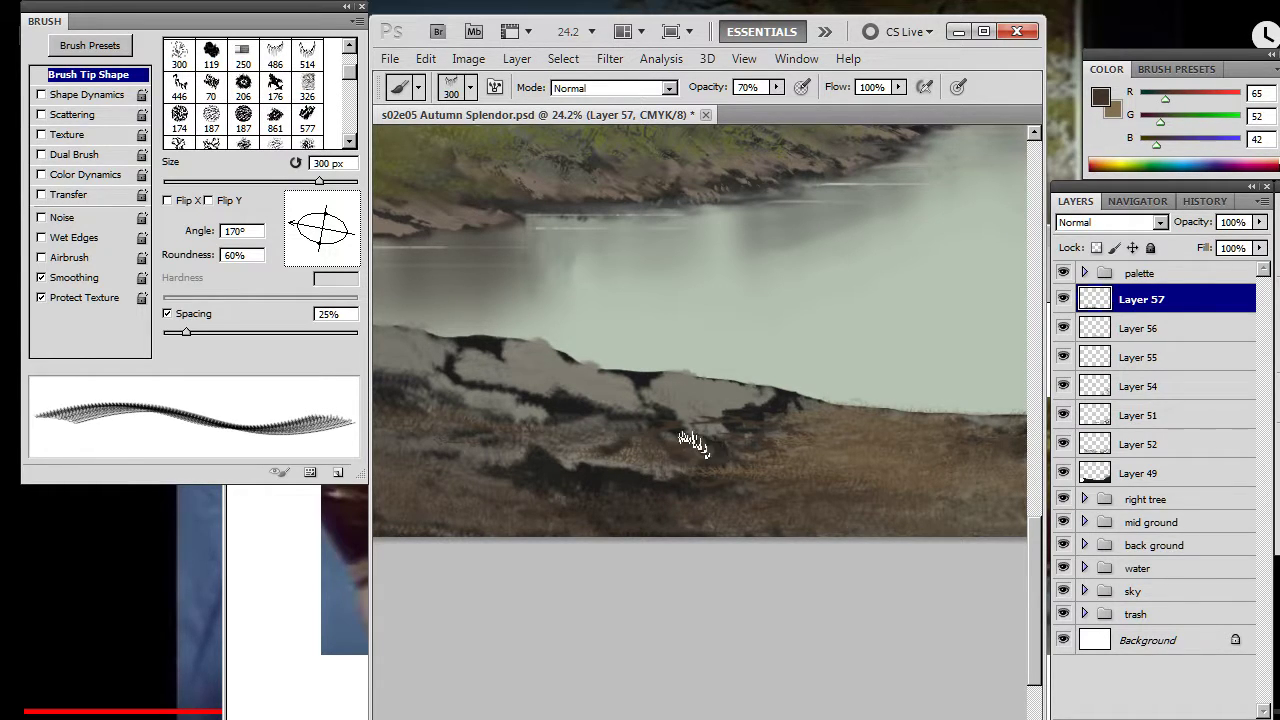
{"action": "key", "text": "r"}
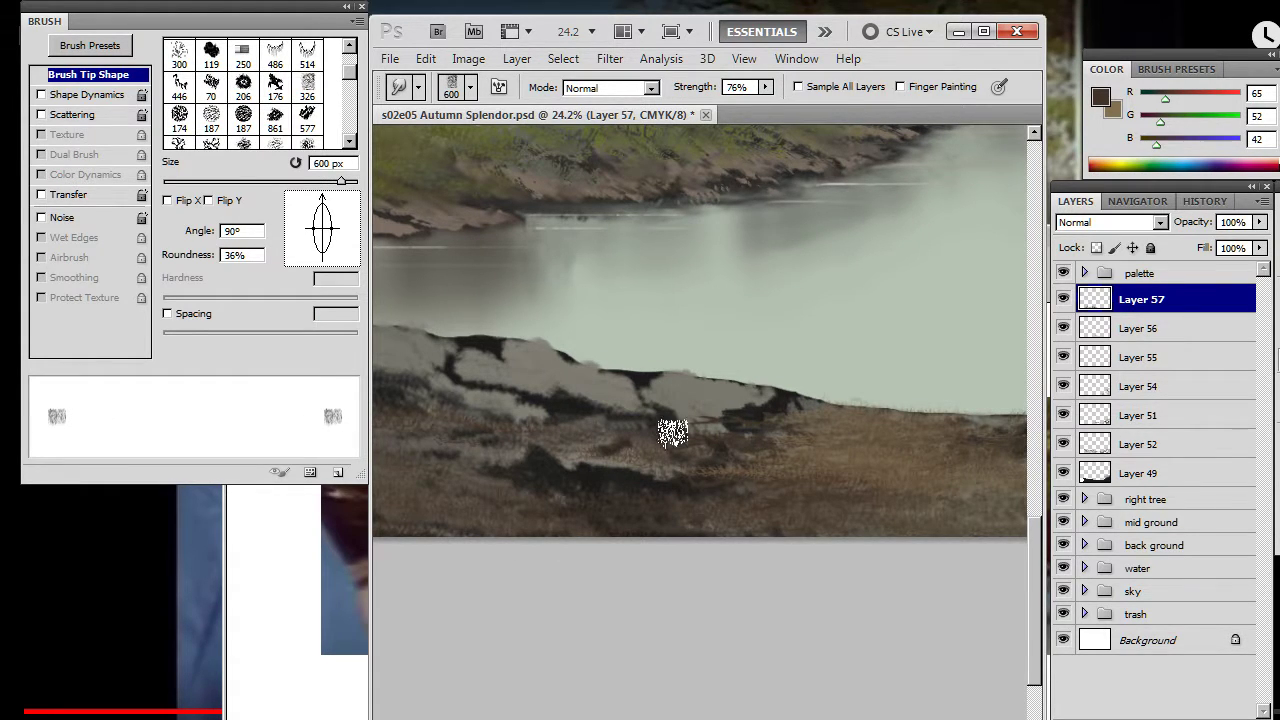
{"action": "key", "text": "b"}
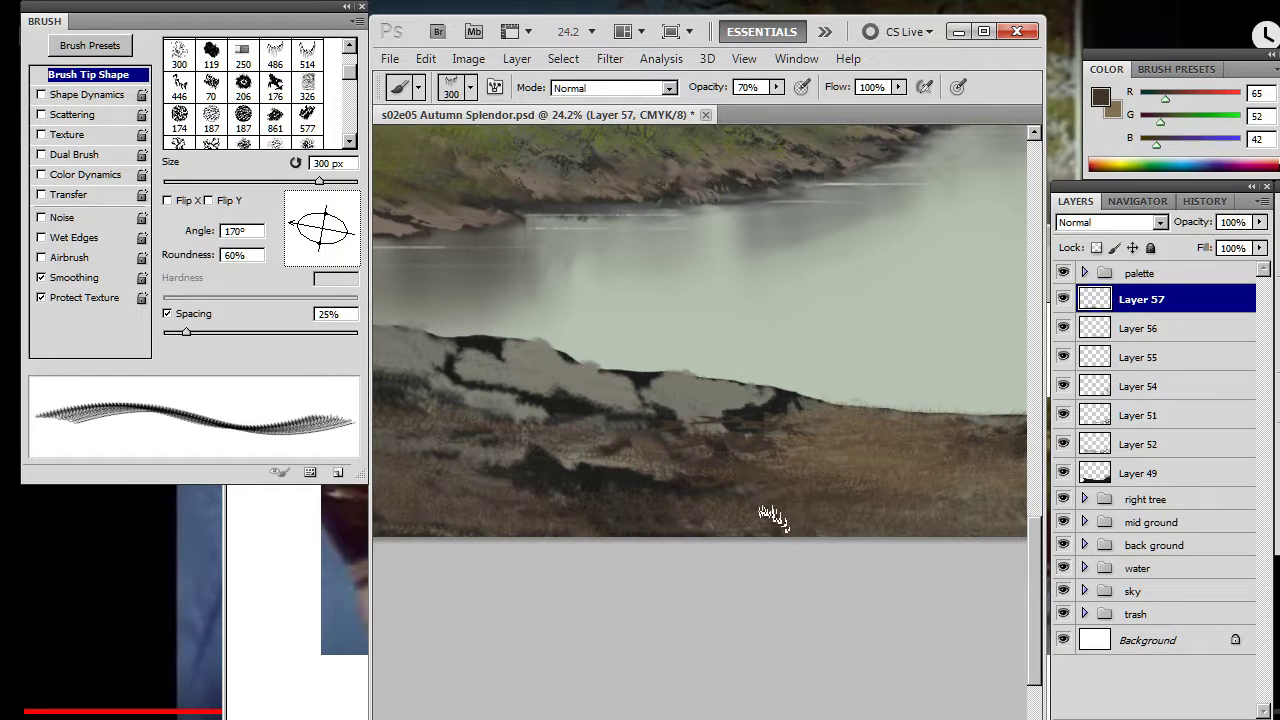
- Use the lighter tan (129, 112, 82) for 300 px grass strokes below the rocks and blend them with Smudge, reducing its tip to 400 px
{"action": "key", "text": "r"}
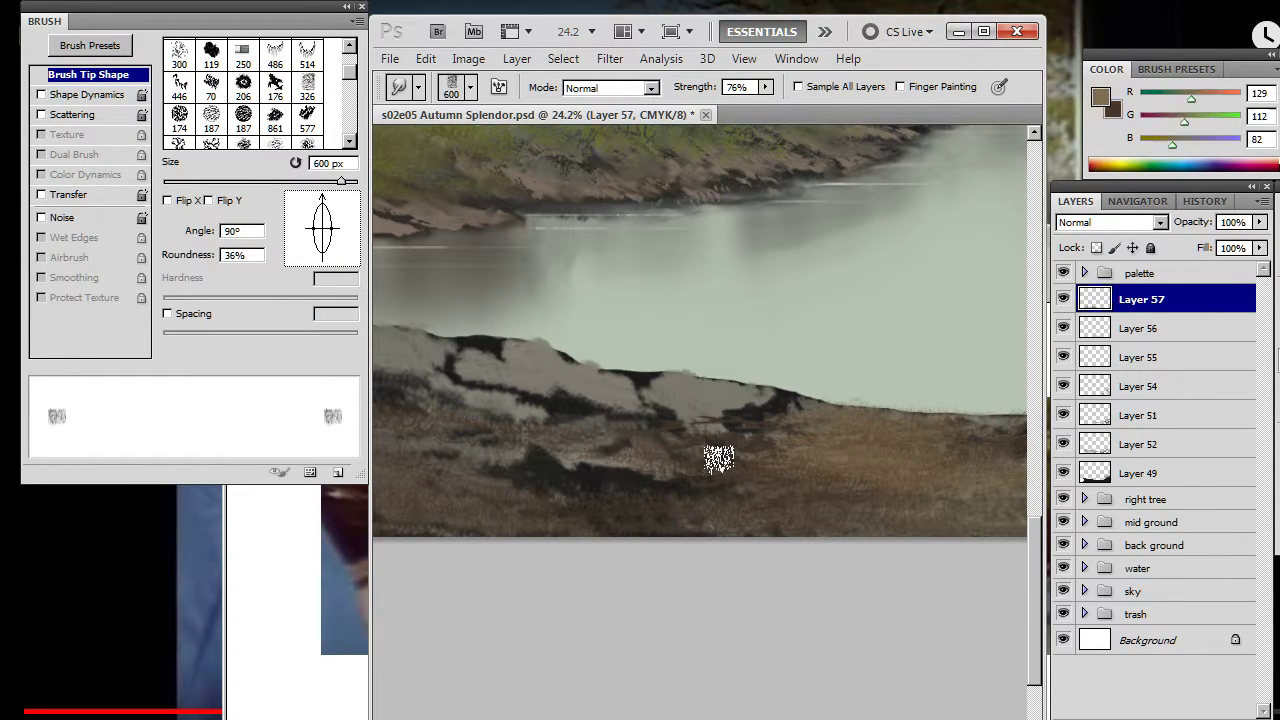
{"action": "key", "text": "b"}
{"action": "left_click", "coordinate": [677, 470], "text": "alt"}
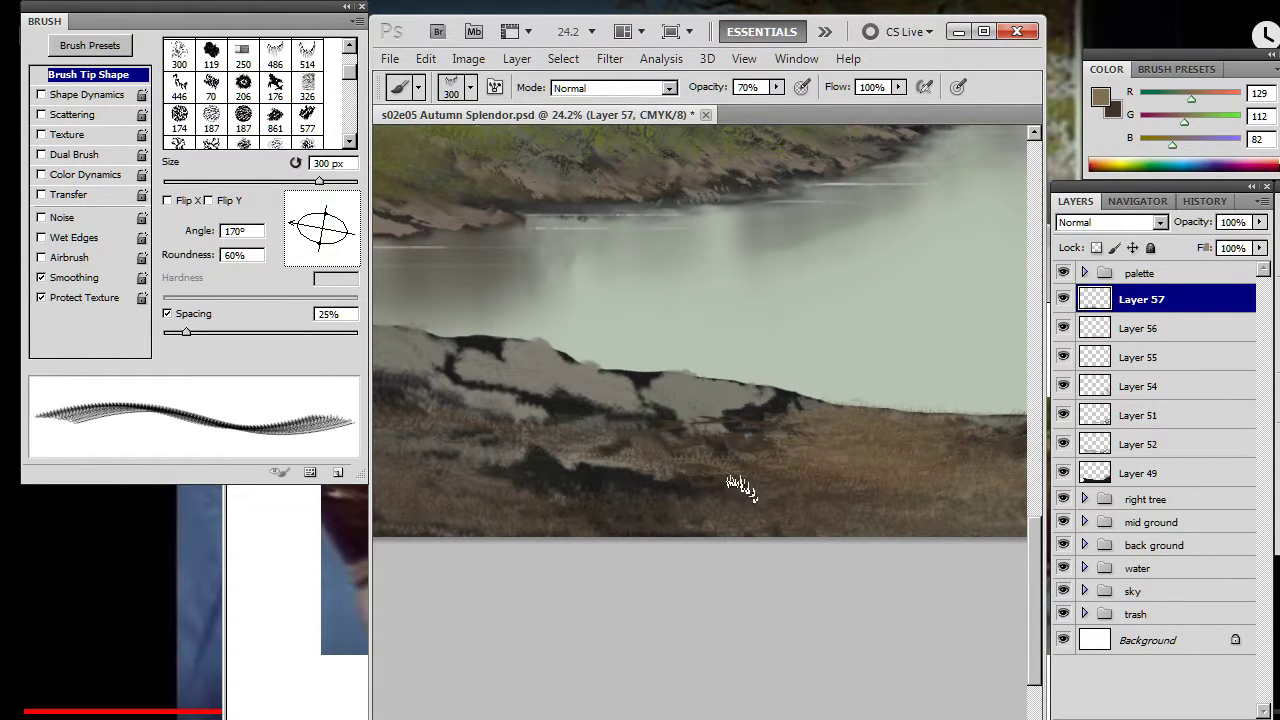
{"action": "key", "text": "r"}
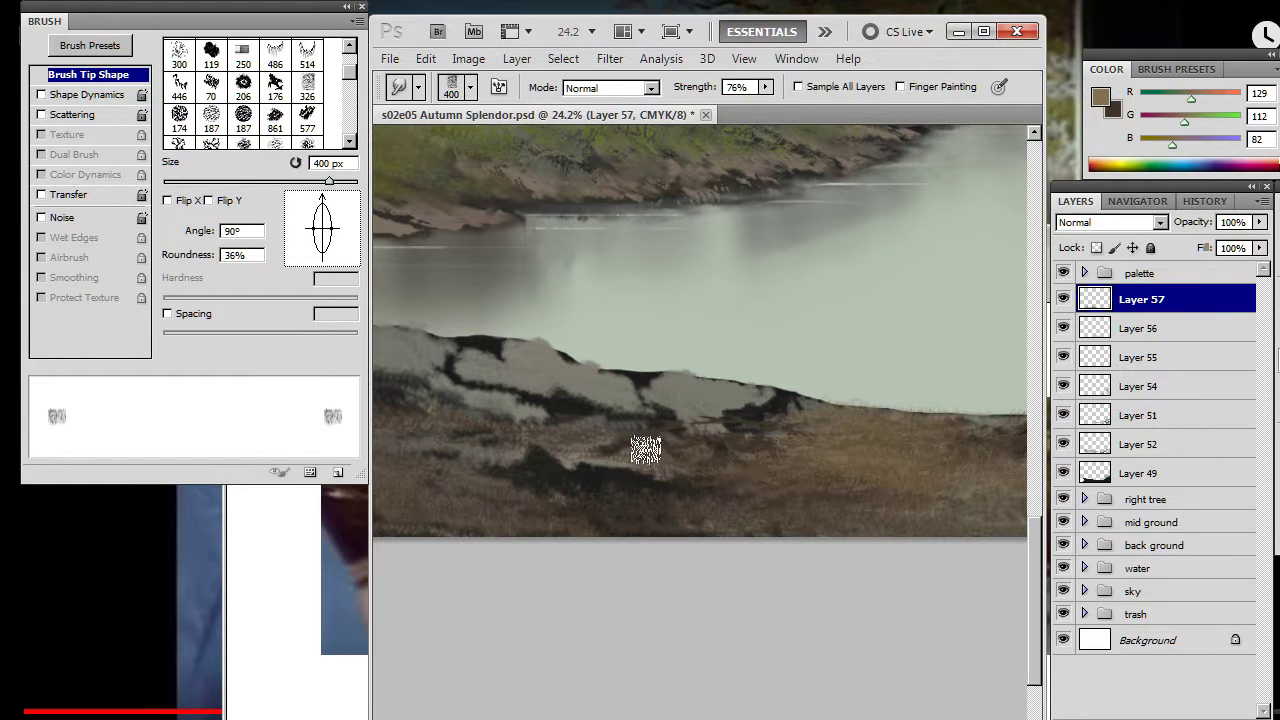
{"action": "key", "text": "b"}
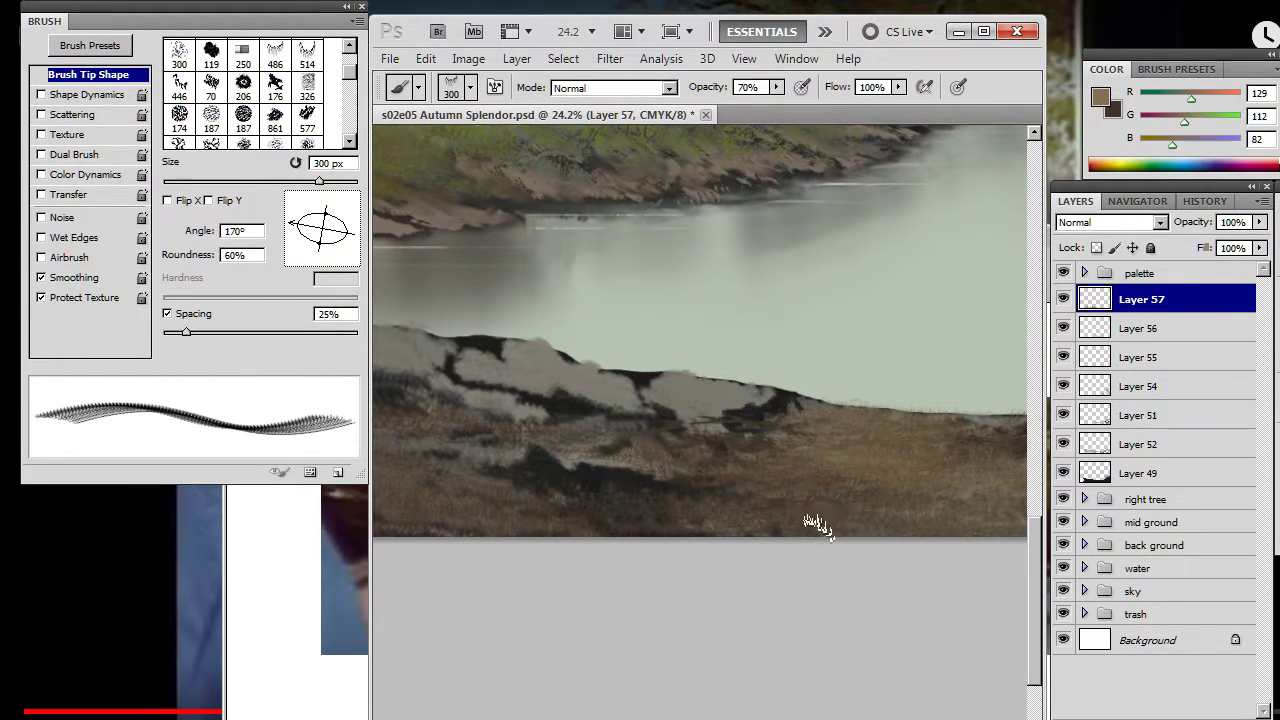
{"action": "key", "text": "r"}
{"action": "key", "text": "b"}
{"action": "key", "text": "r"}
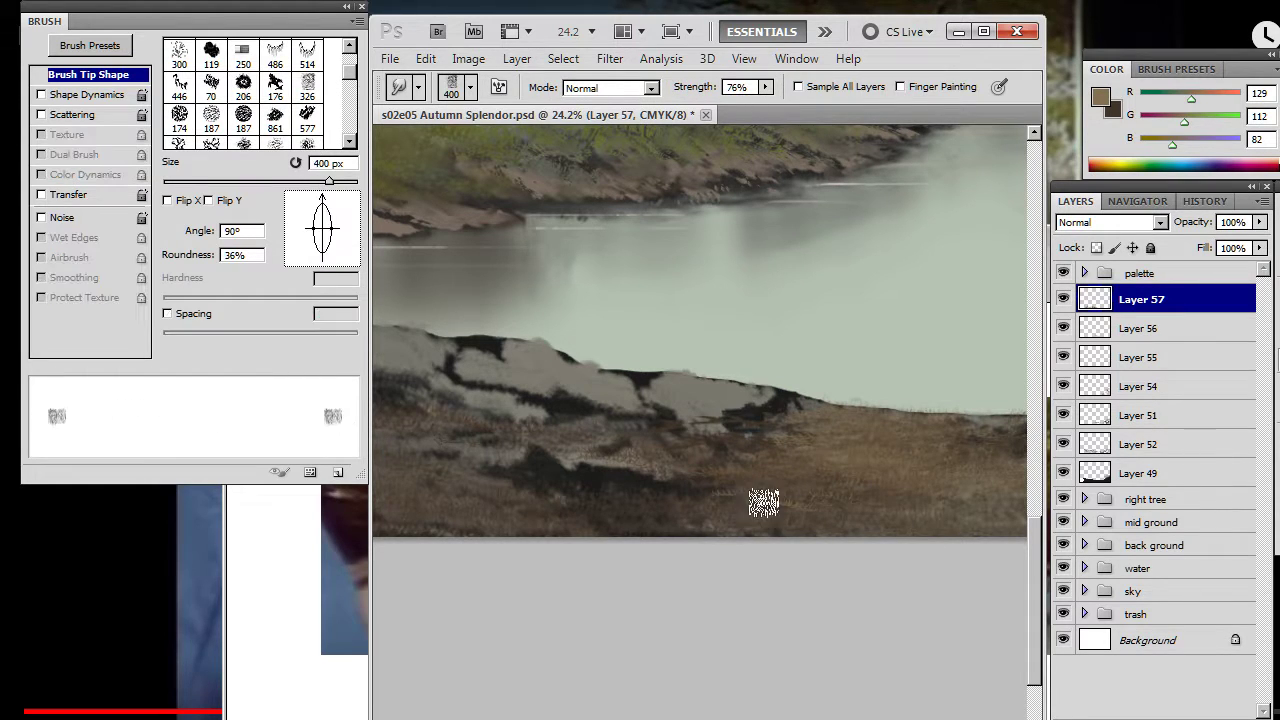
- Paint tan grass at 300 px along the bank's bottom edge toward the left and soften it with the 400 px Smudge tip
{"action": "key", "text": "b"}
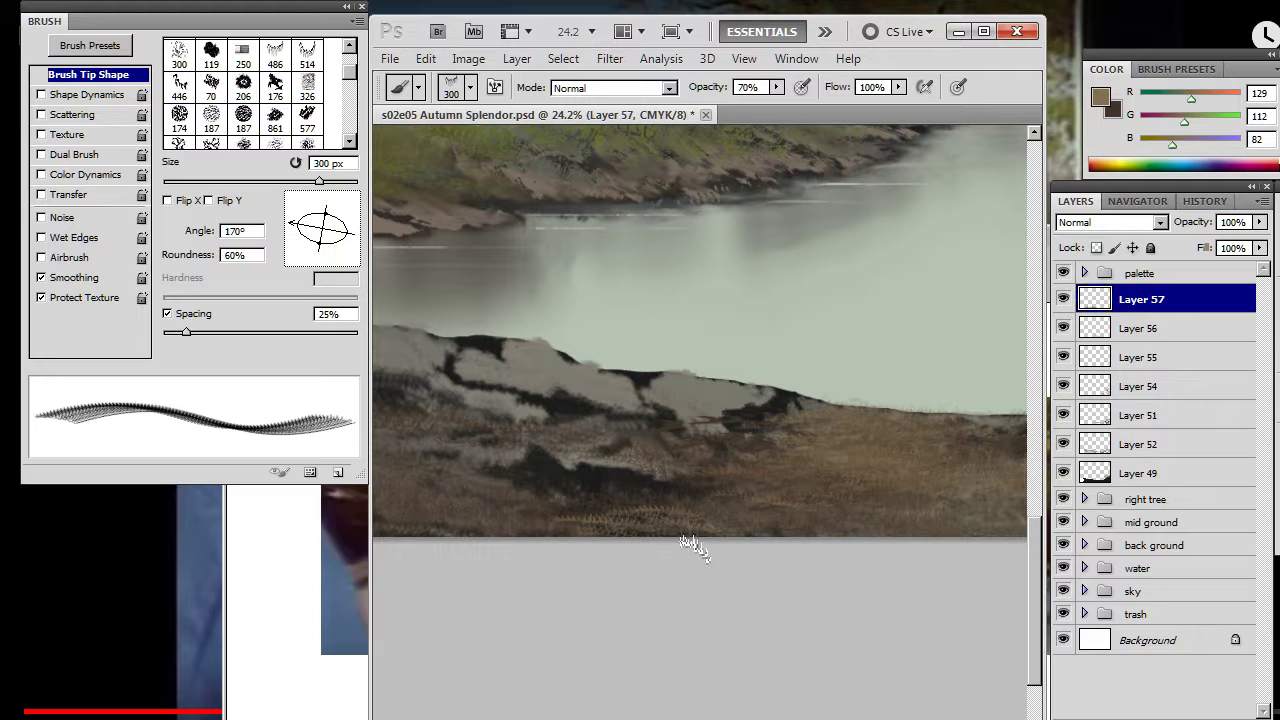
{"action": "key", "text": "r"}
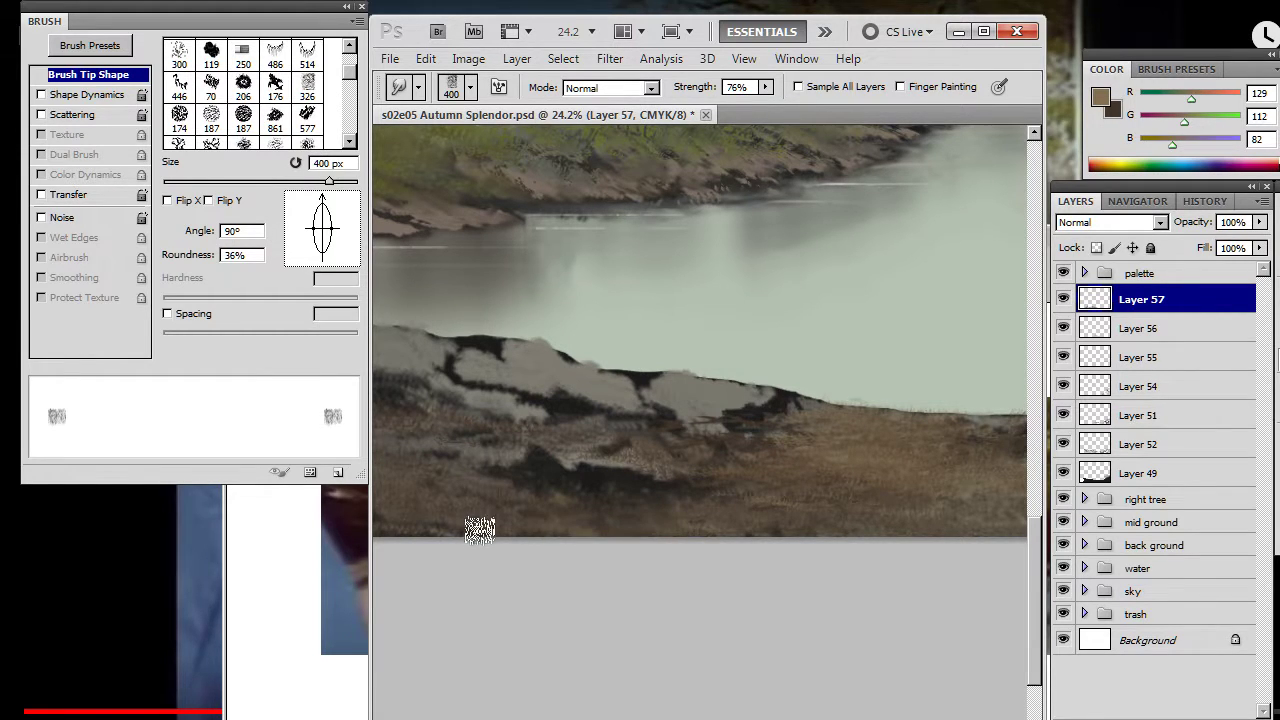
{"action": "left_click_drag", "start_coordinate": [500, 551], "coordinate": [620, 554]}
{"action": "key", "text": "b"}
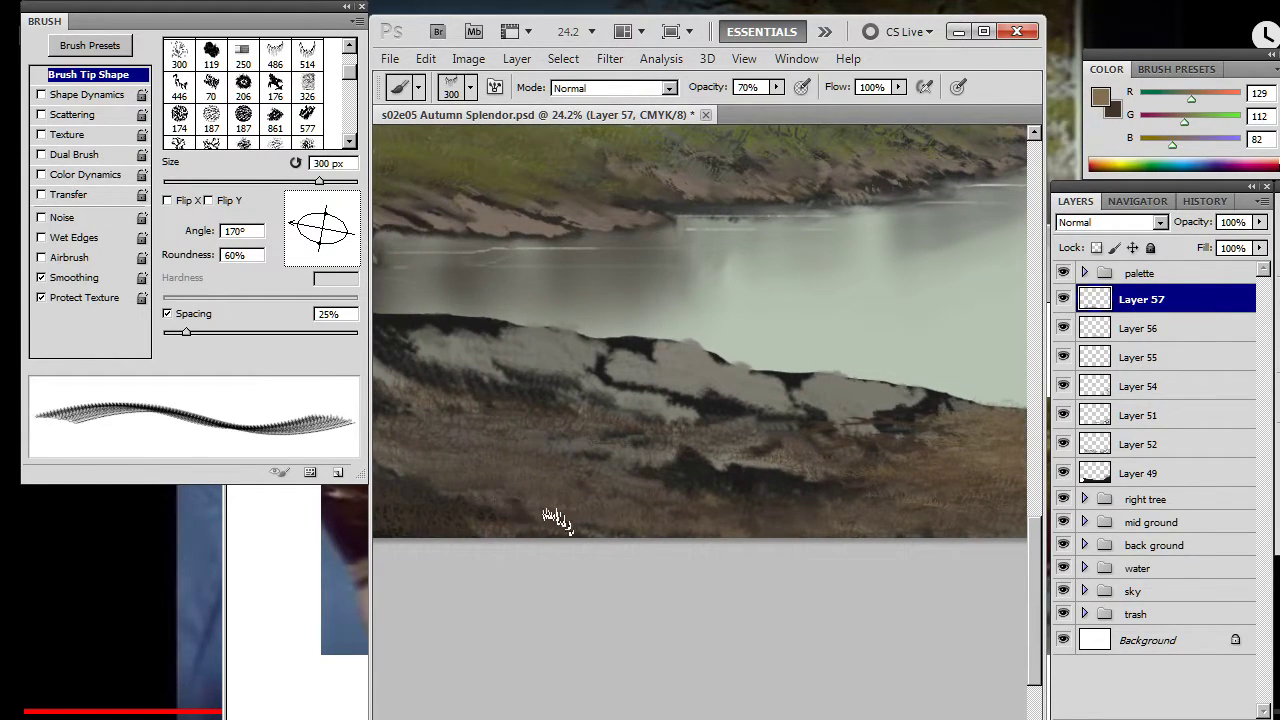
{"action": "key", "text": "r"}
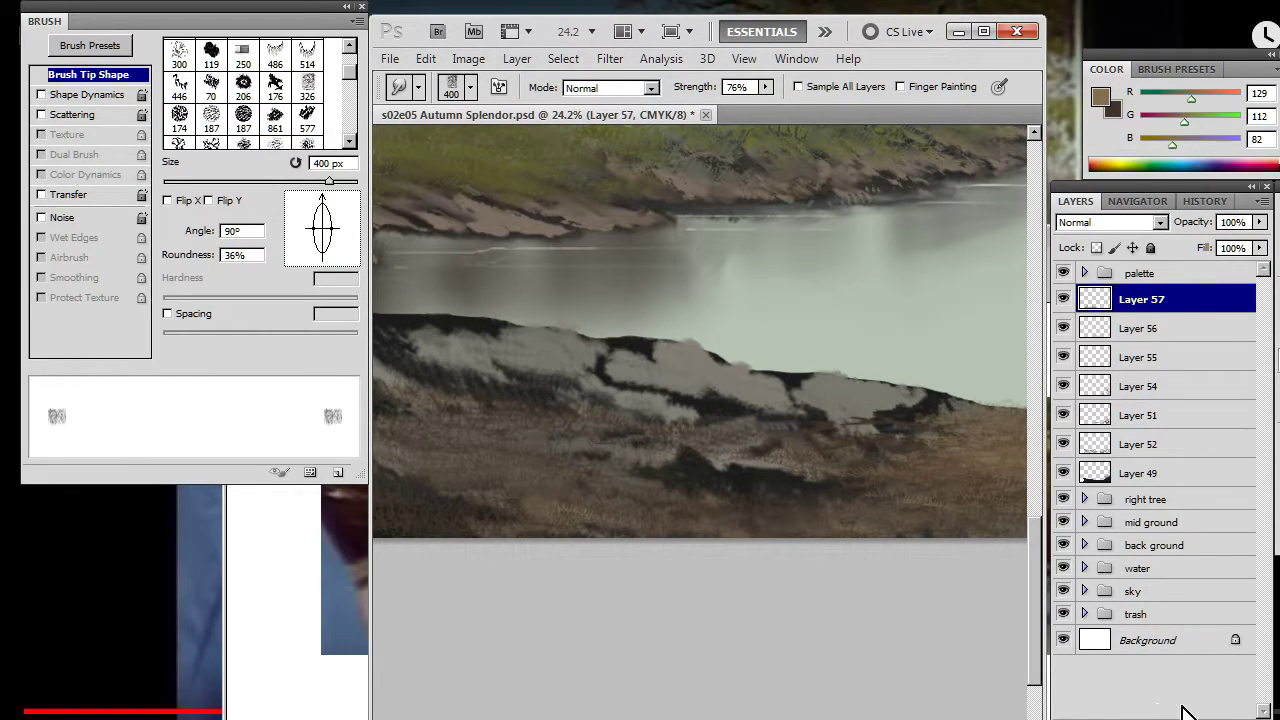
- Add a new layer above the current grass layer and return to the 300 px grass brush
{"action": "key", "text": "ctrl+shift+alt+n"}
{"action": "key", "text": "b"}
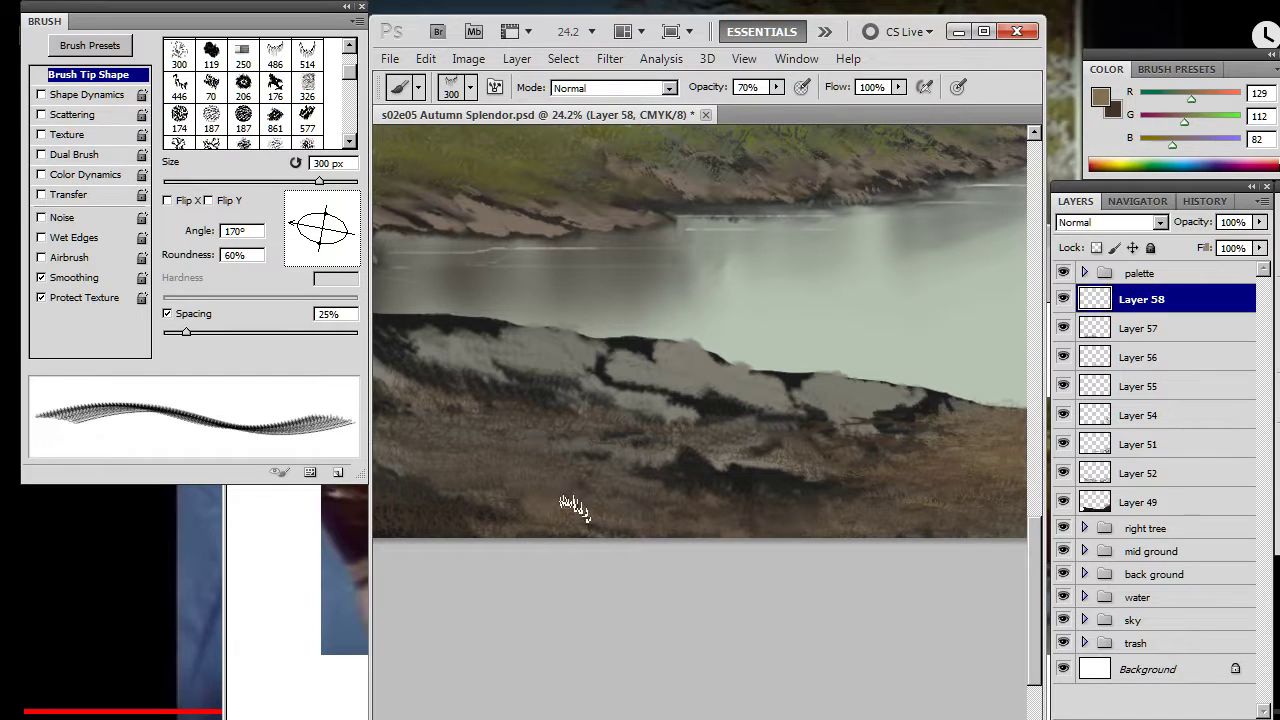
- Blend the tan grass along the foreground bank's bottom edge below the rocks with the 400 px Smudge tip
{"action": "key", "text": "r"}
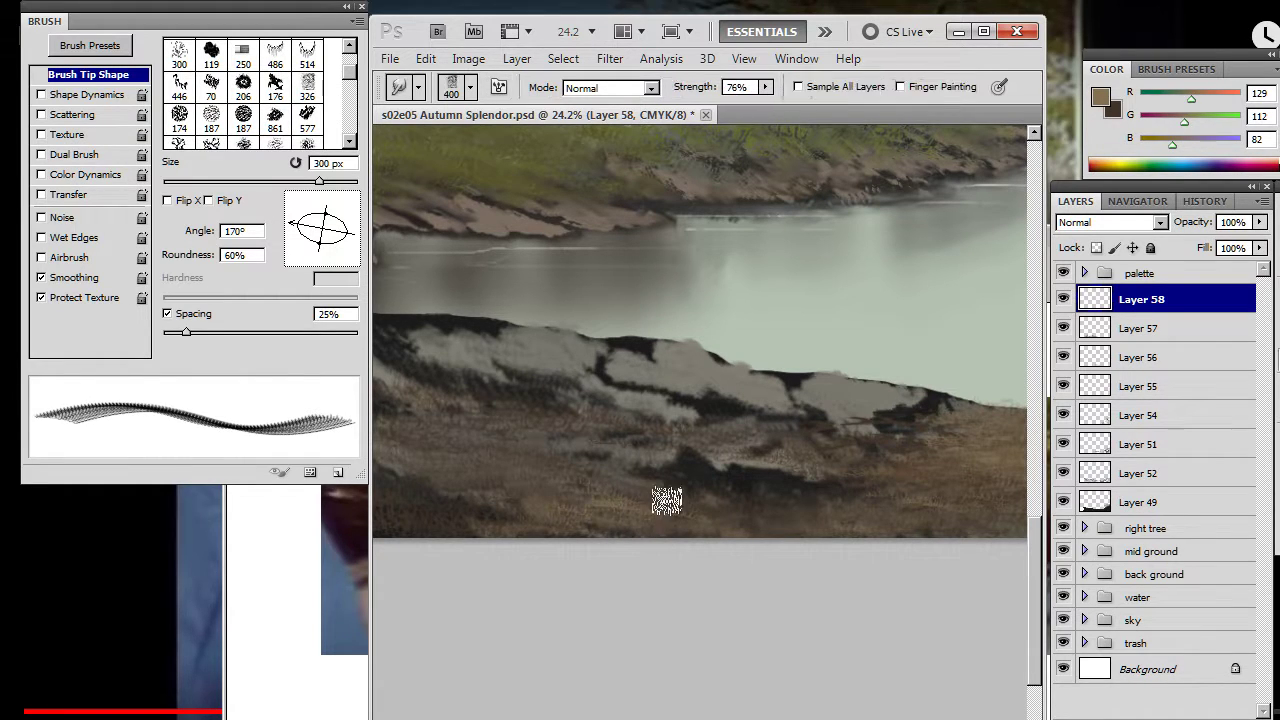
{"action": "key", "text": "space"}
{"action": "left_click_drag", "start_coordinate": [563, 543], "coordinate": [765, 564]}
- Build up the grass across the middle of the left bank, alternating 300 px tan grass strokes with 400 px Smudge blending
{"action": "key", "text": "b"}
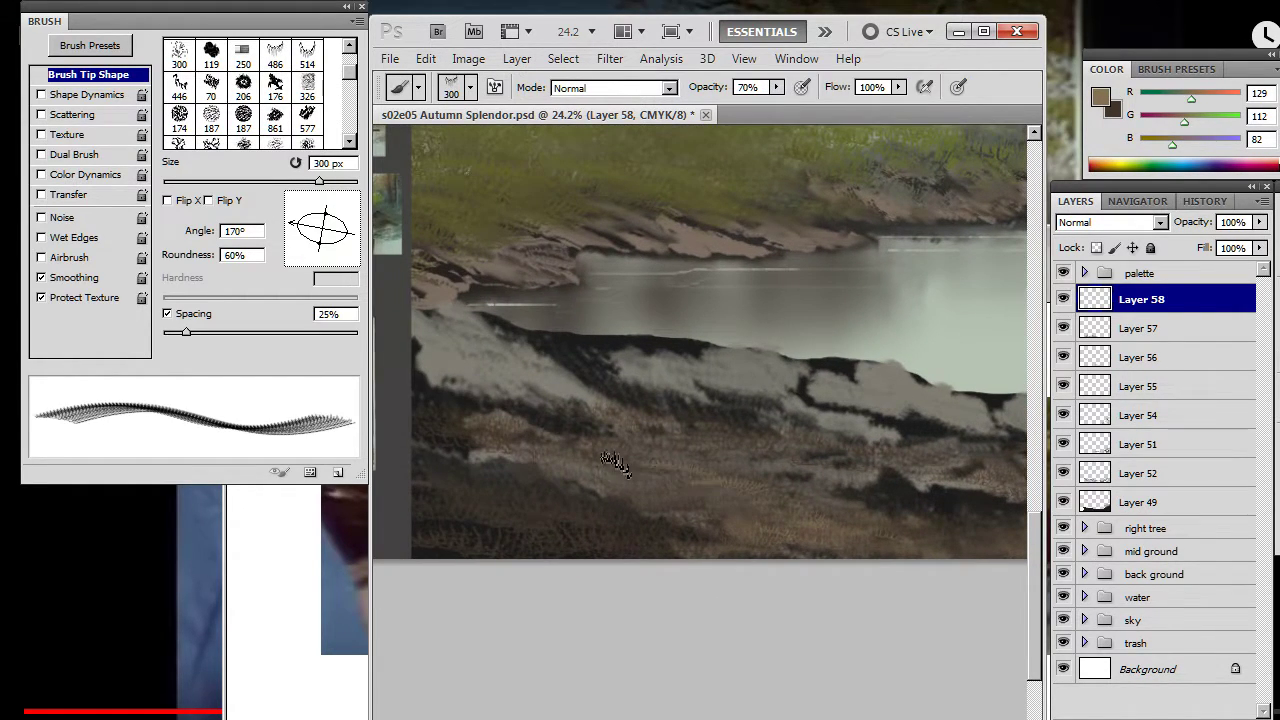
{"action": "key", "text": "r"}
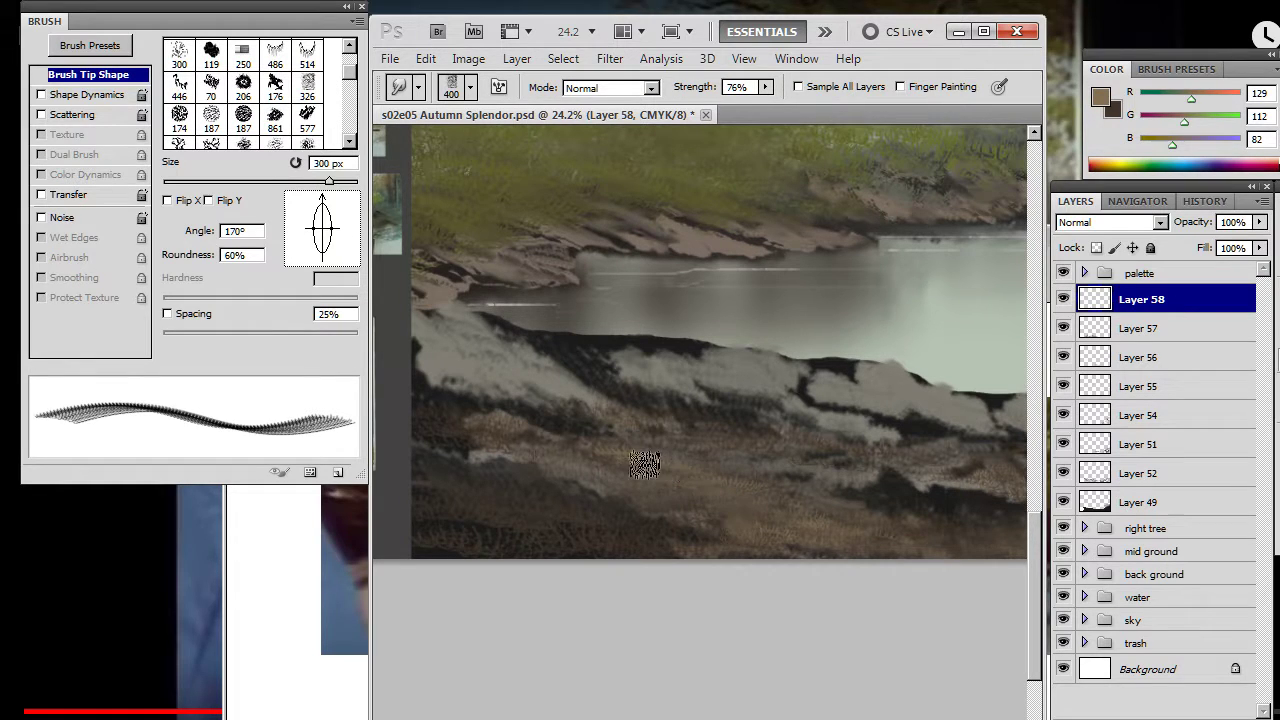
{"action": "key", "text": "b"}
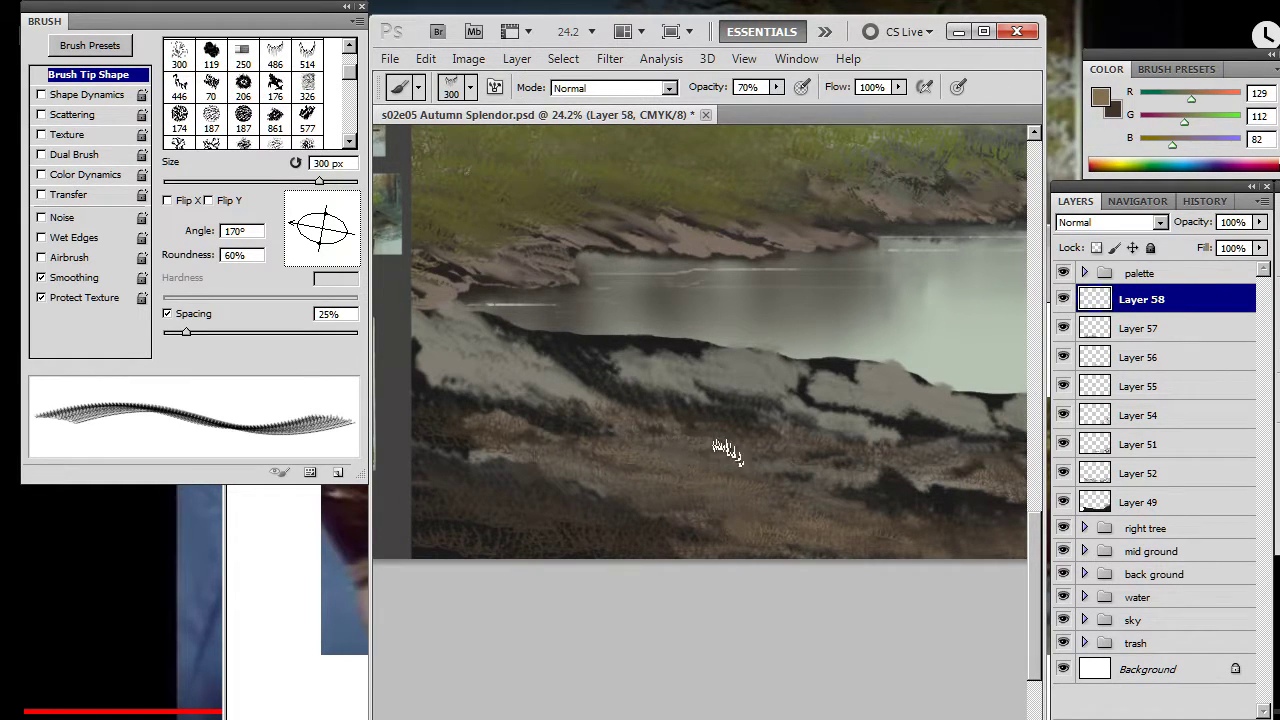
{"action": "key", "text": "r"}
{"action": "key", "text": "b"}
{"action": "key", "text": "r"}
{"action": "key", "text": "b"}
{"action": "key", "text": "r"}
{"action": "key", "text": "b"}
{"action": "key", "text": "r"}
{"action": "key", "text": "b"}
{"action": "key", "text": "r"}
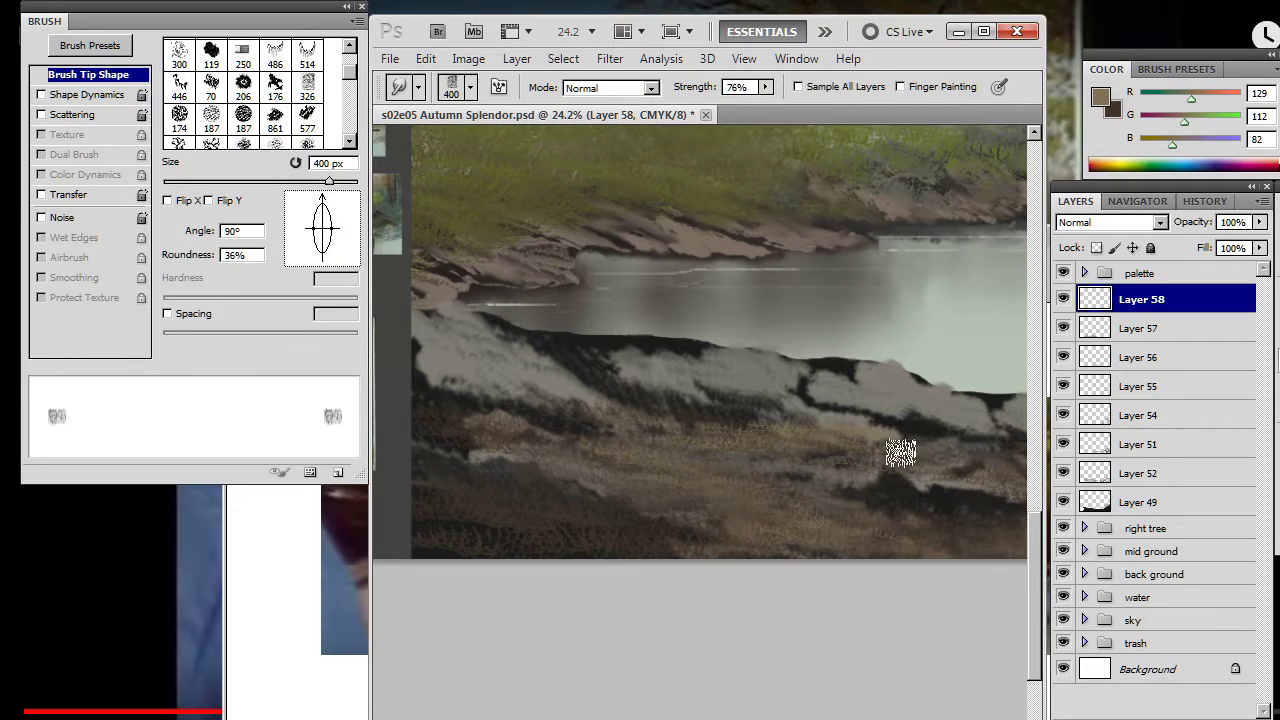
- Add 300 px tan grass on the slope to the right of the lower rocks and soften it with the 400 px Smudge tip
{"action": "key", "text": "b"}
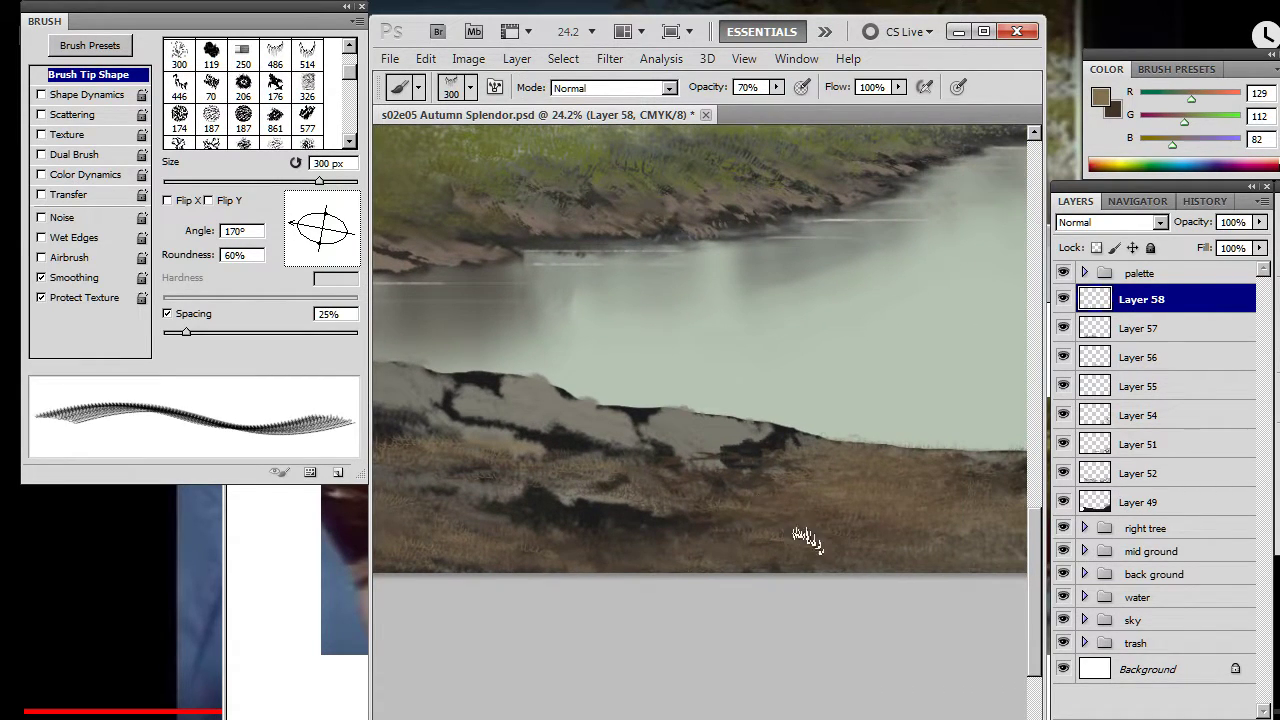
{"action": "key", "text": "r"}
{"action": "key", "text": "b"}
{"action": "key", "text": "r"}
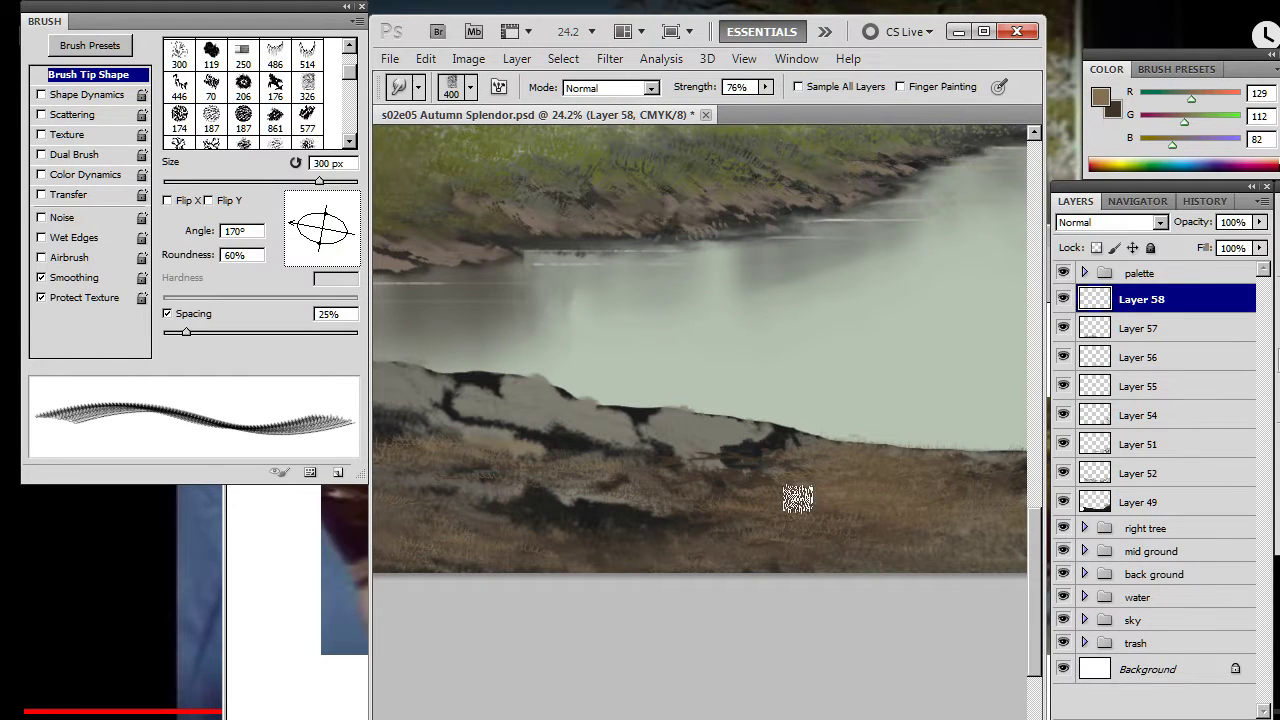
{"action": "key", "text": "b"}
{"action": "key", "text": "r"}
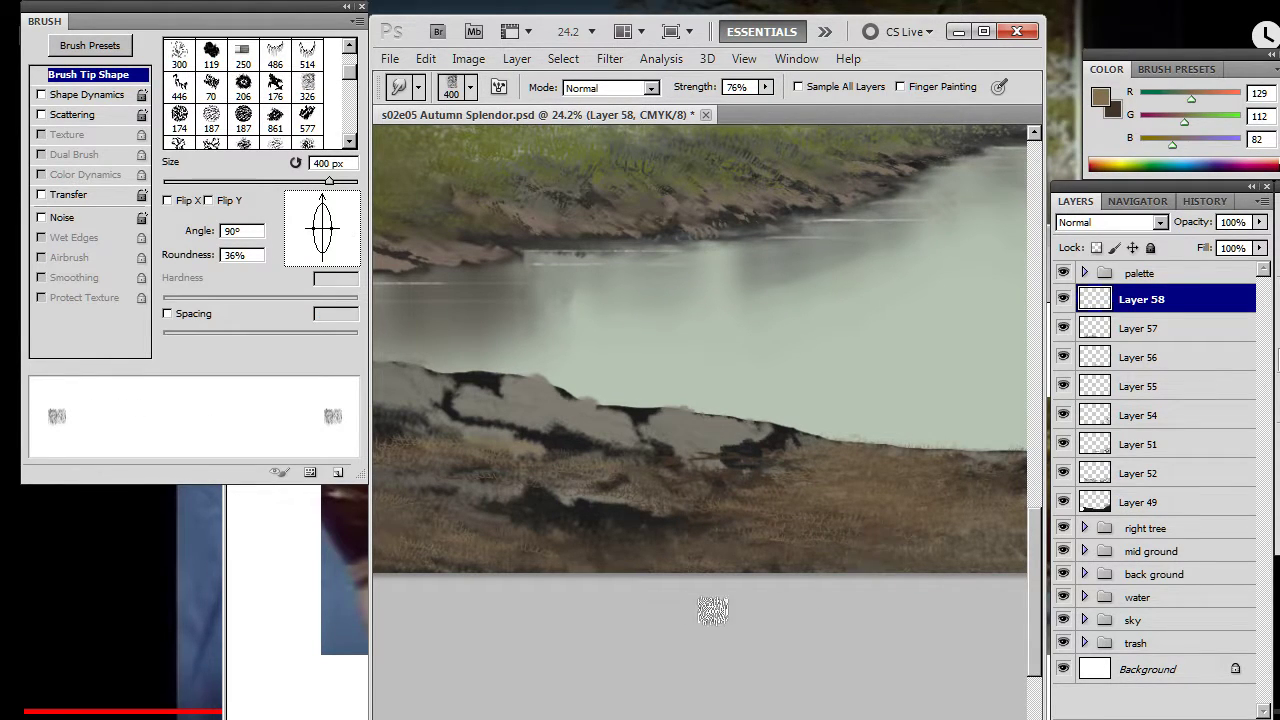
- Paint 500 px tan grass angled 163° in the bank's lower-left corner and blend it with Smudge at 71°, enlarging its tip to 600 px and reducing to 400 px
{"action": "key", "text": "b"}
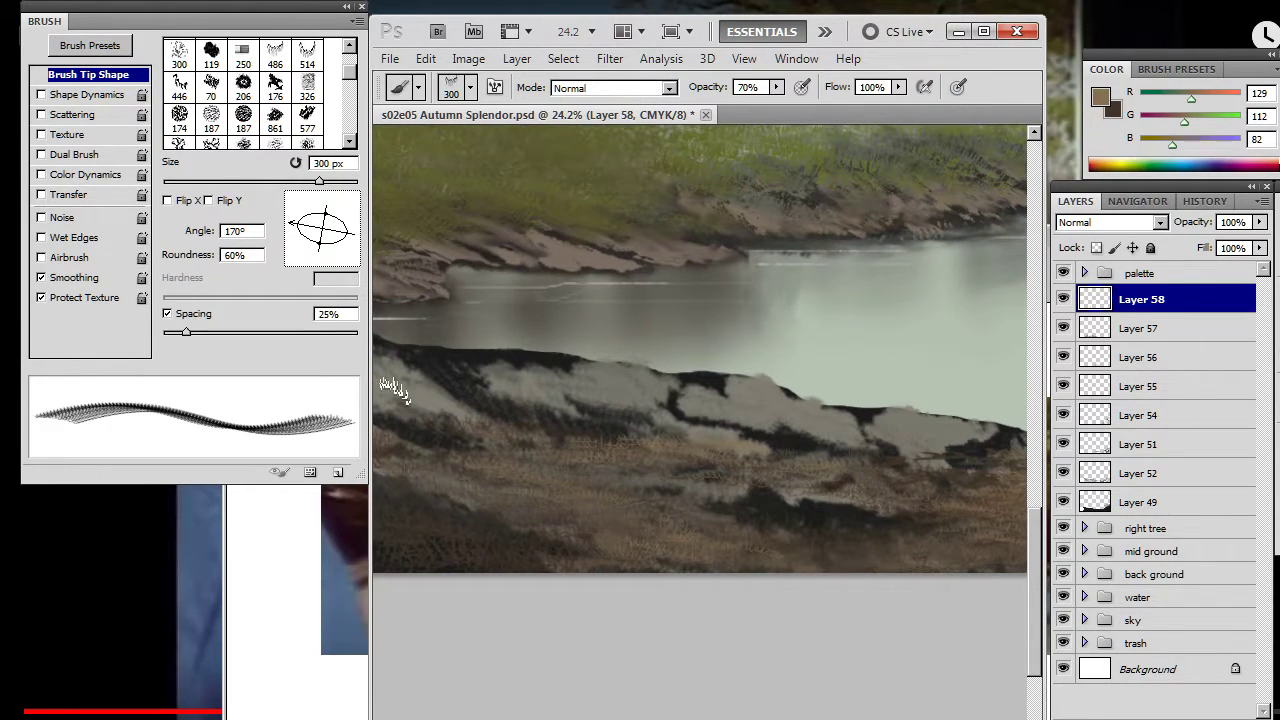
{"action": "left_click_drag", "start_coordinate": [296, 222], "coordinate": [302, 248]}
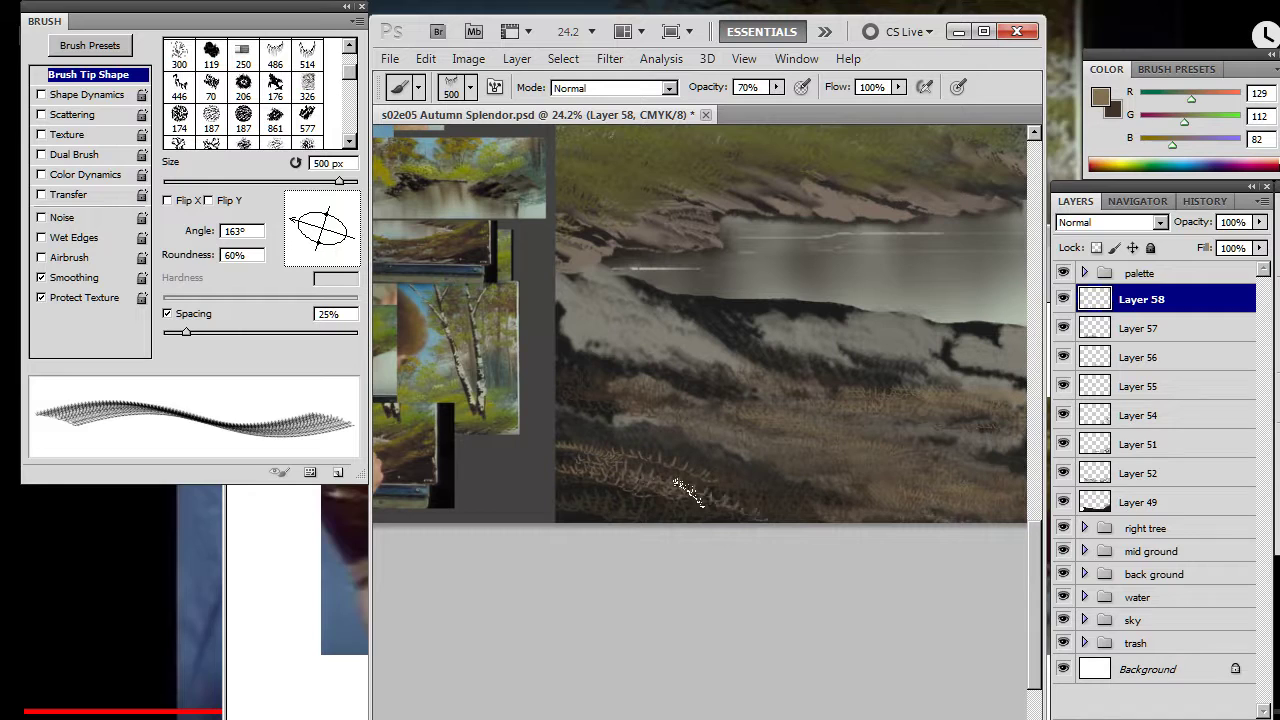
{"action": "key", "text": "r"}
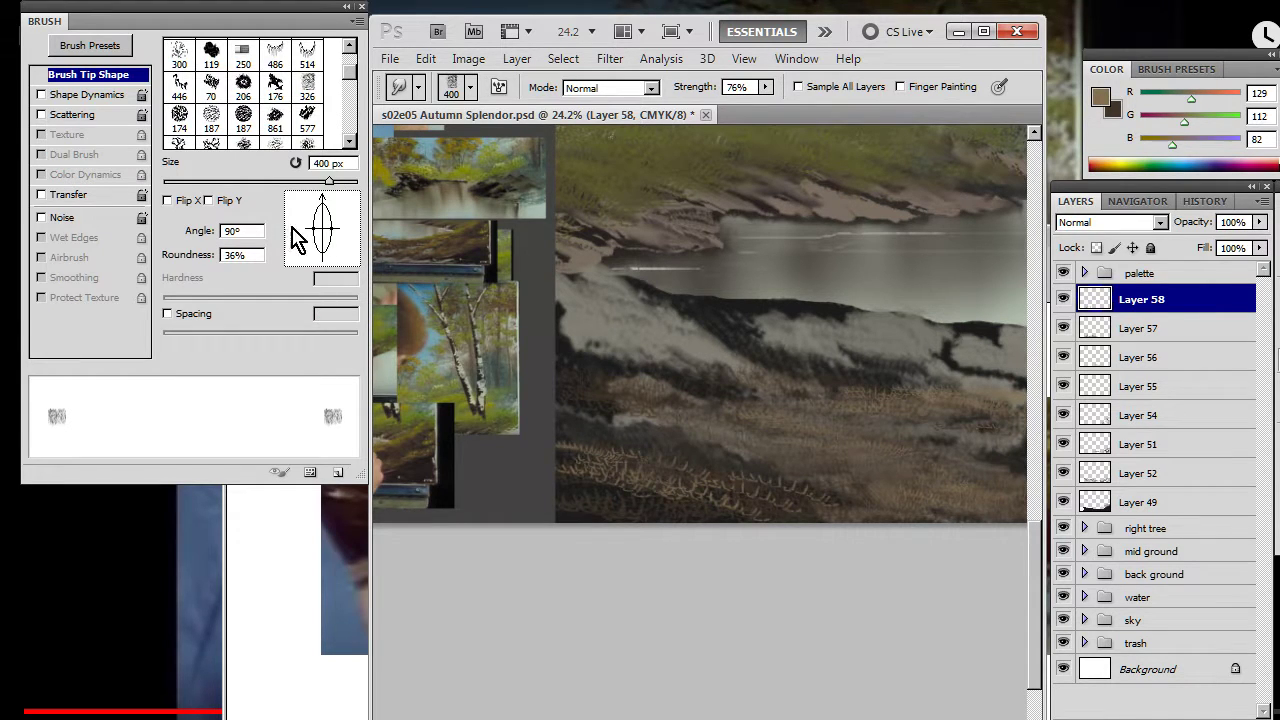
{"action": "left_click_drag", "start_coordinate": [330, 213], "coordinate": [338, 206]}
{"action": "key", "text": "bracketright"}
{"action": "key", "text": "bracketright"}
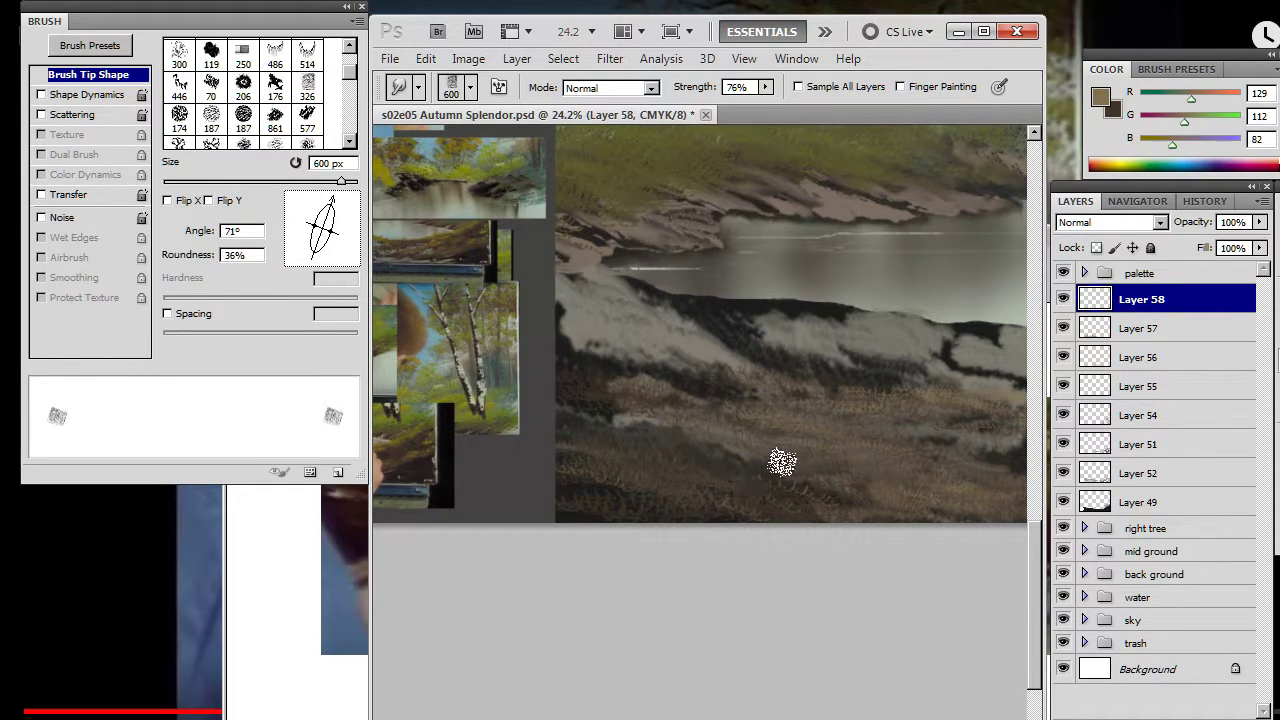
{"action": "key", "text": "bracketleft"}
{"action": "key", "text": "bracketleft"}
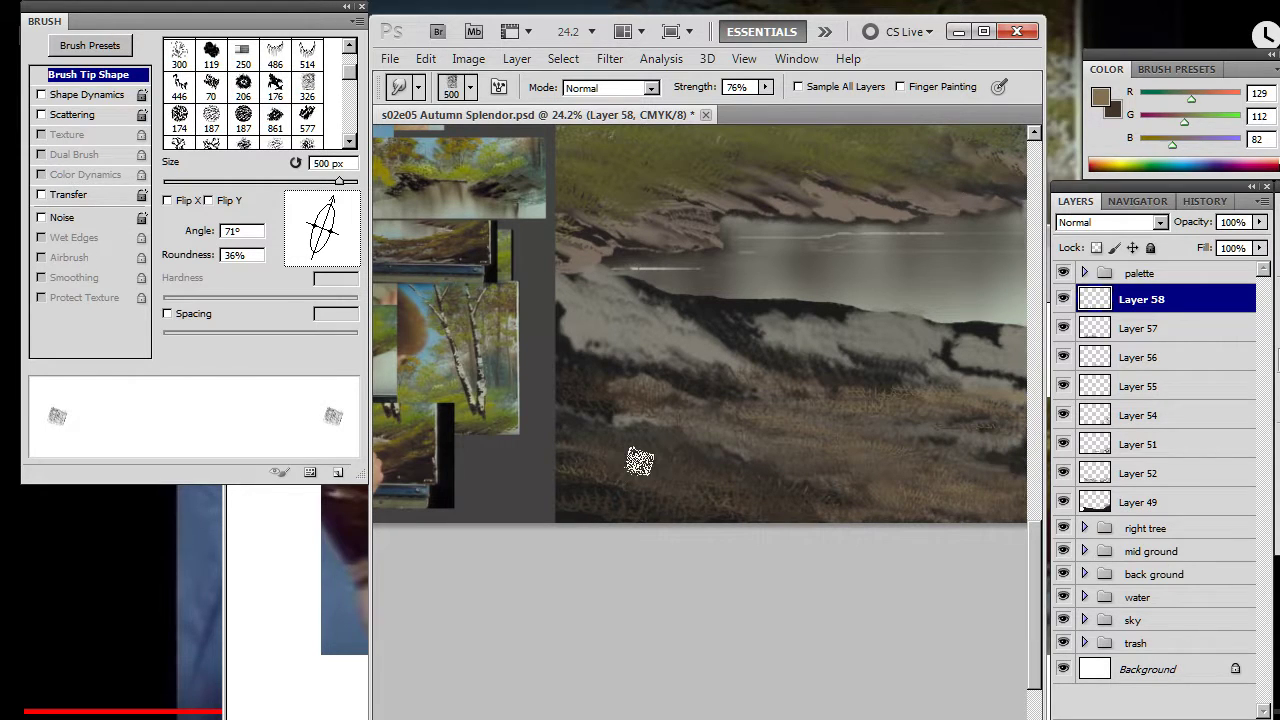
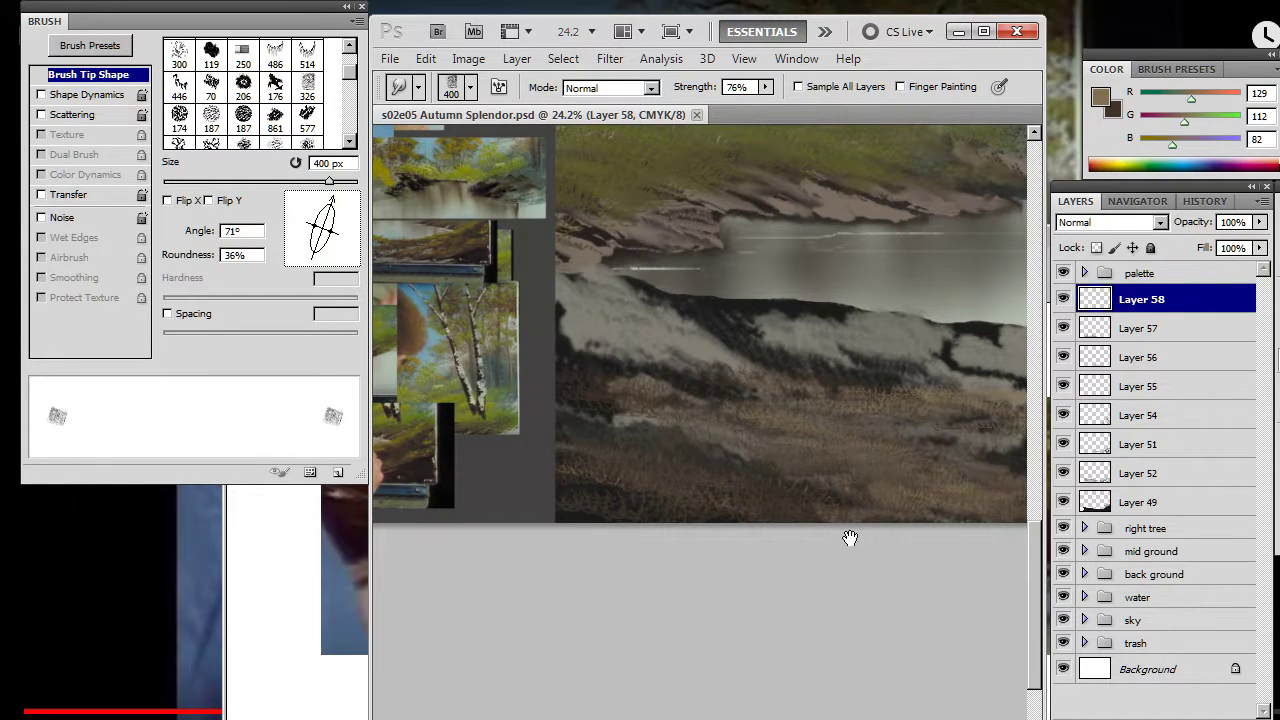
- Paint finer tan grass at 249 px and 169° across the bank's lower-left area and blend it with the 400 px Smudge tip
{"action": "left_click_drag", "start_coordinate": [846, 534], "coordinate": [808, 466]}
{"action": "key", "text": "b"}
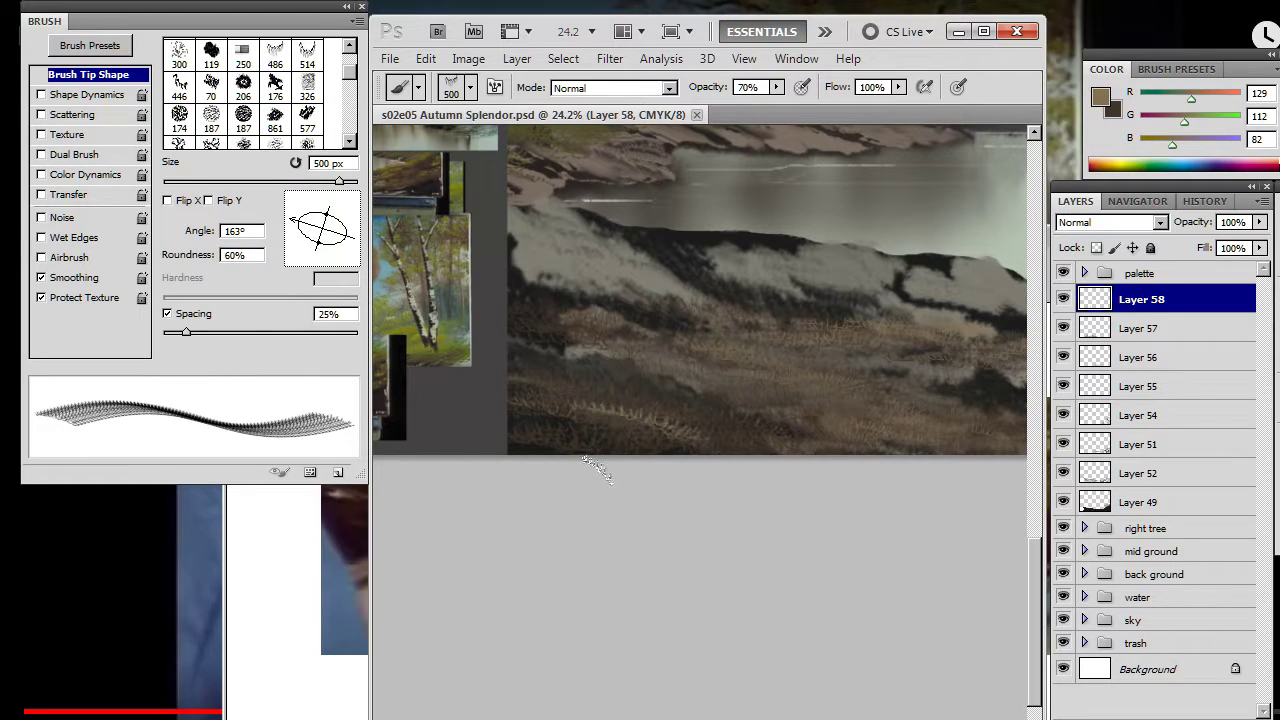
{"action": "key", "text": "bracketleft"}
{"action": "key", "text": "bracketleft"}
{"action": "key", "text": "bracketleft"}
{"action": "left_click_drag", "start_coordinate": [300, 232], "coordinate": [318, 252]}
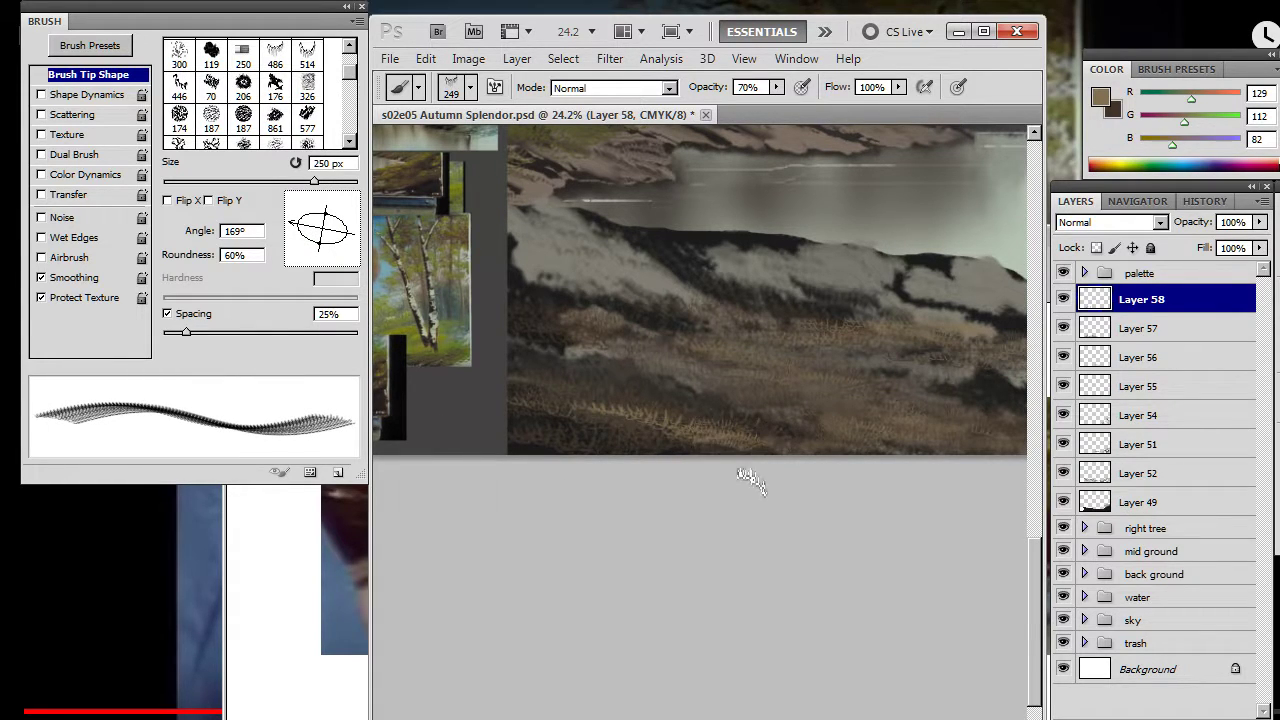
{"action": "key", "text": "r"}
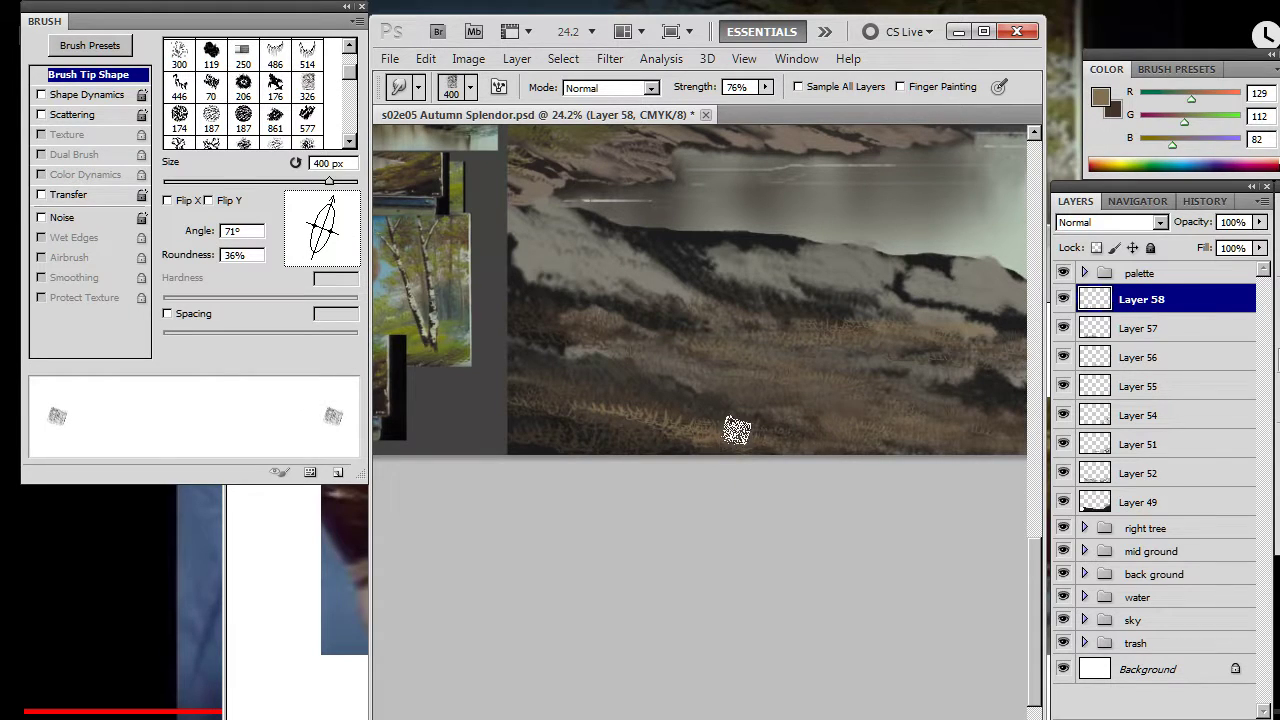
{"action": "mouse_move", "coordinate": [796, 428]}
{"action": "left_mouse_down"}
{"action": "mouse_move", "coordinate": [567, 415]}
{"action": "mouse_move", "coordinate": [629, 410]}
{"action": "mouse_move", "coordinate": [666, 440]}
{"action": "mouse_move", "coordinate": [577, 417]}
{"action": "mouse_move", "coordinate": [620, 421]}
{"action": "left_mouse_up"}
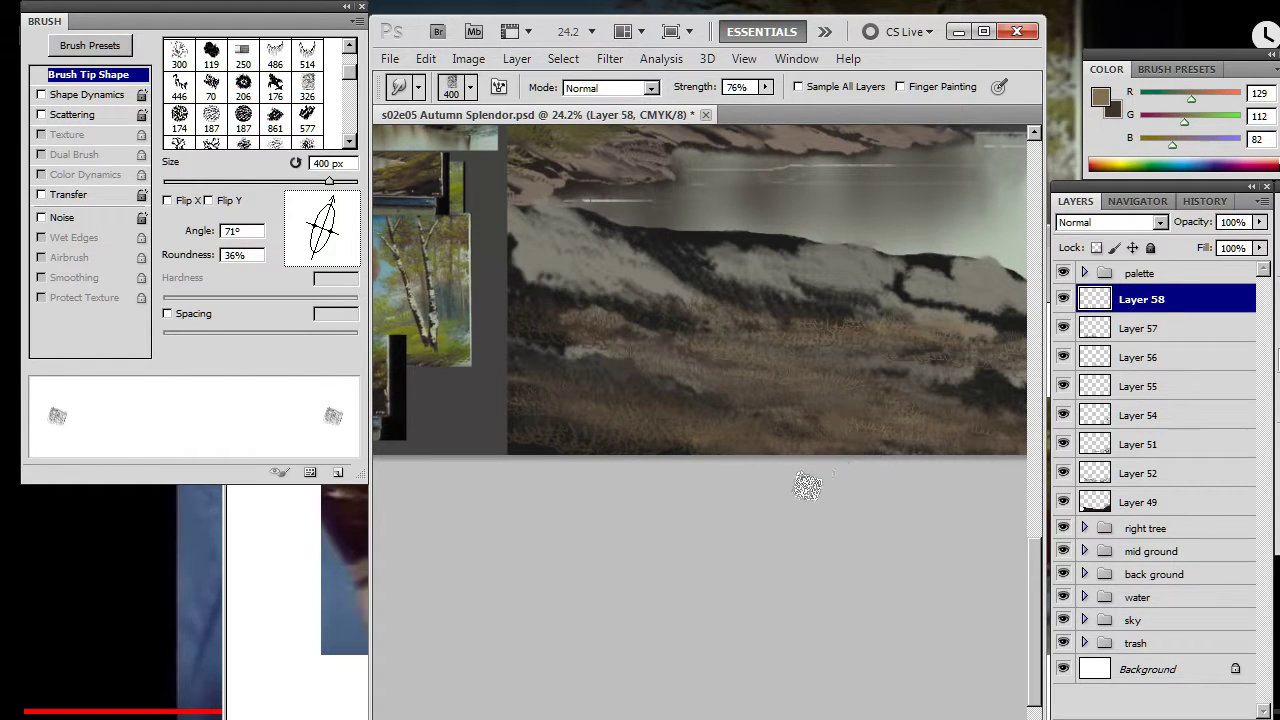
- Fill the dark patches in the bank's bottom-left corner with 249 px tan grass and smooth them with 400 px Smudge strokes
{"action": "key", "text": "b"}
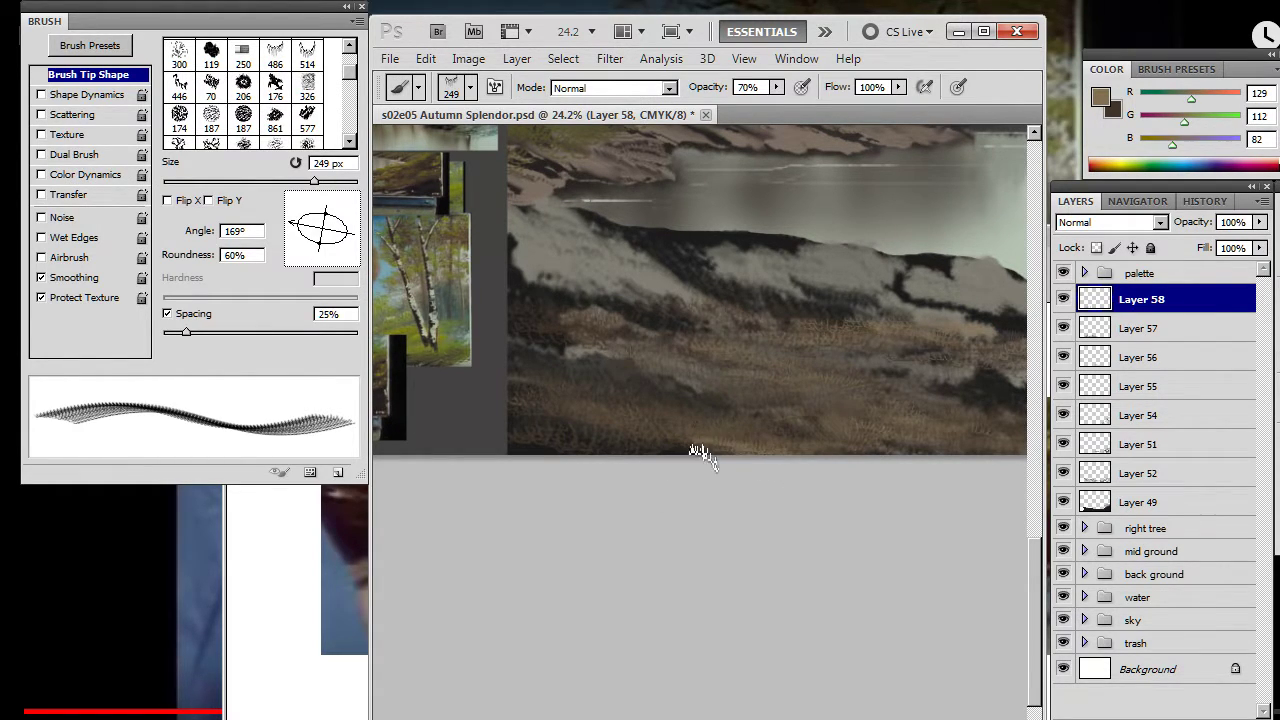
{"action": "key", "text": "r"}
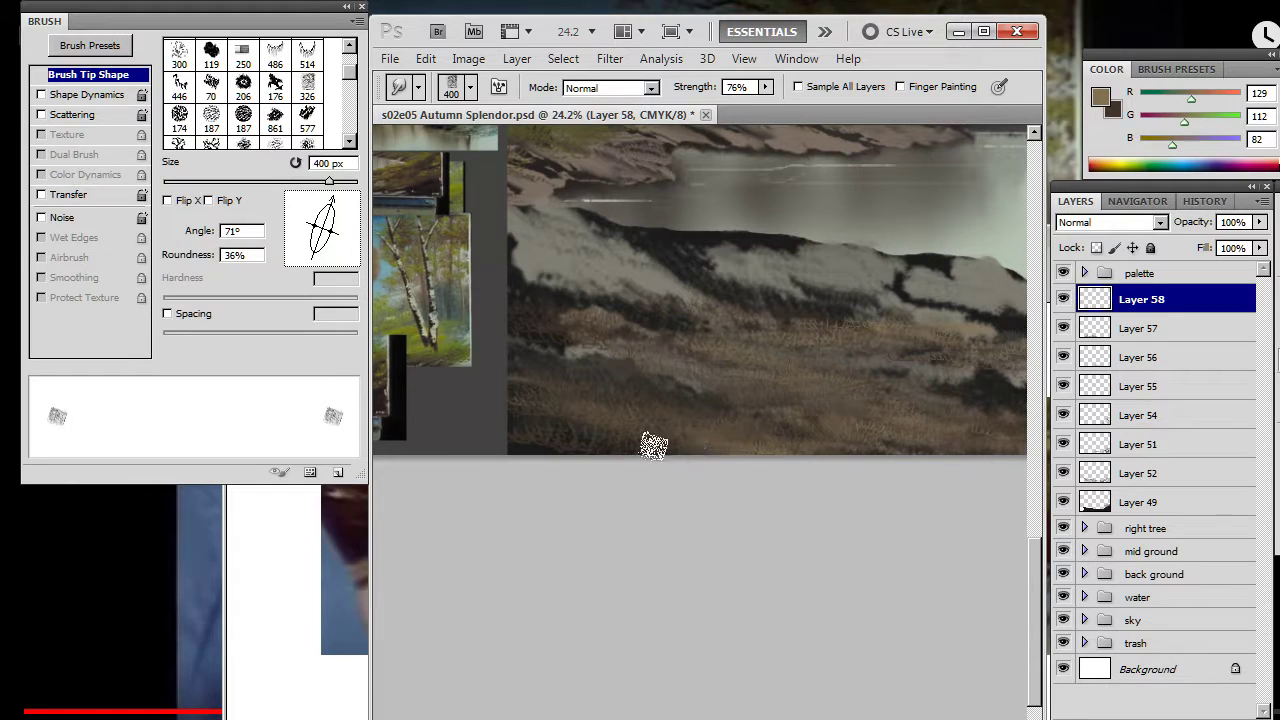
{"action": "key", "text": "b"}
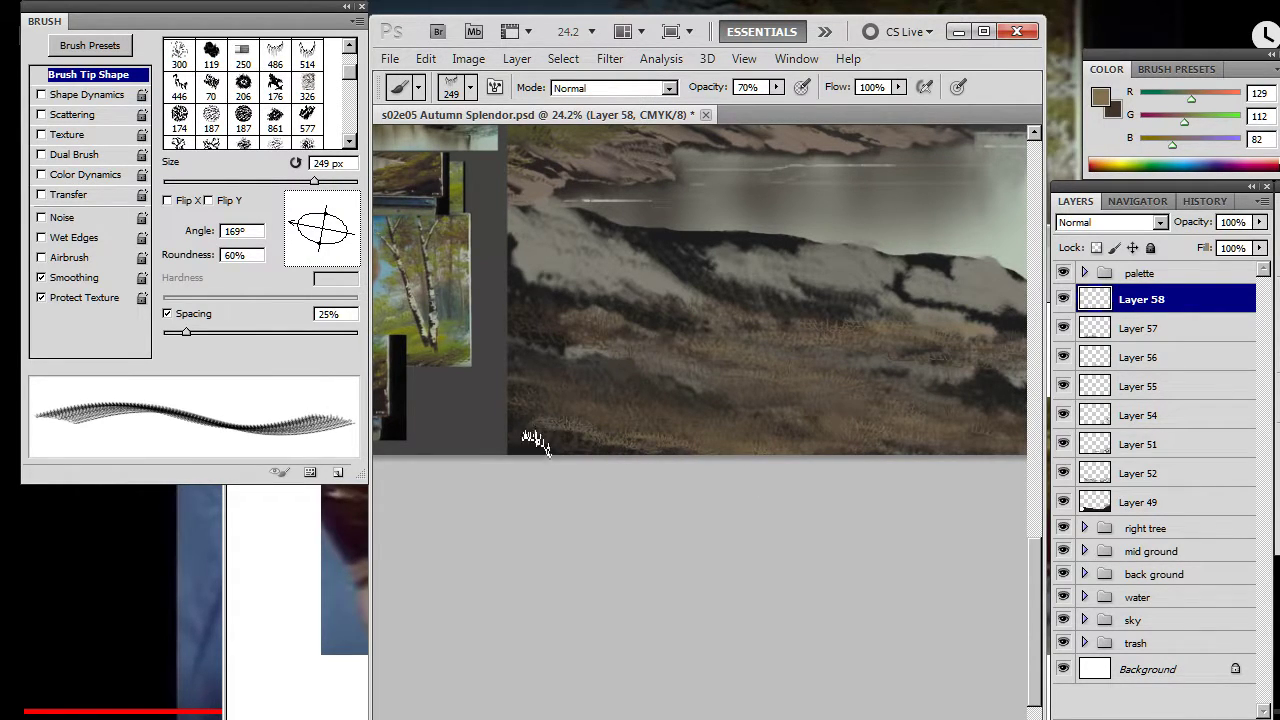
{"action": "key", "text": "r"}
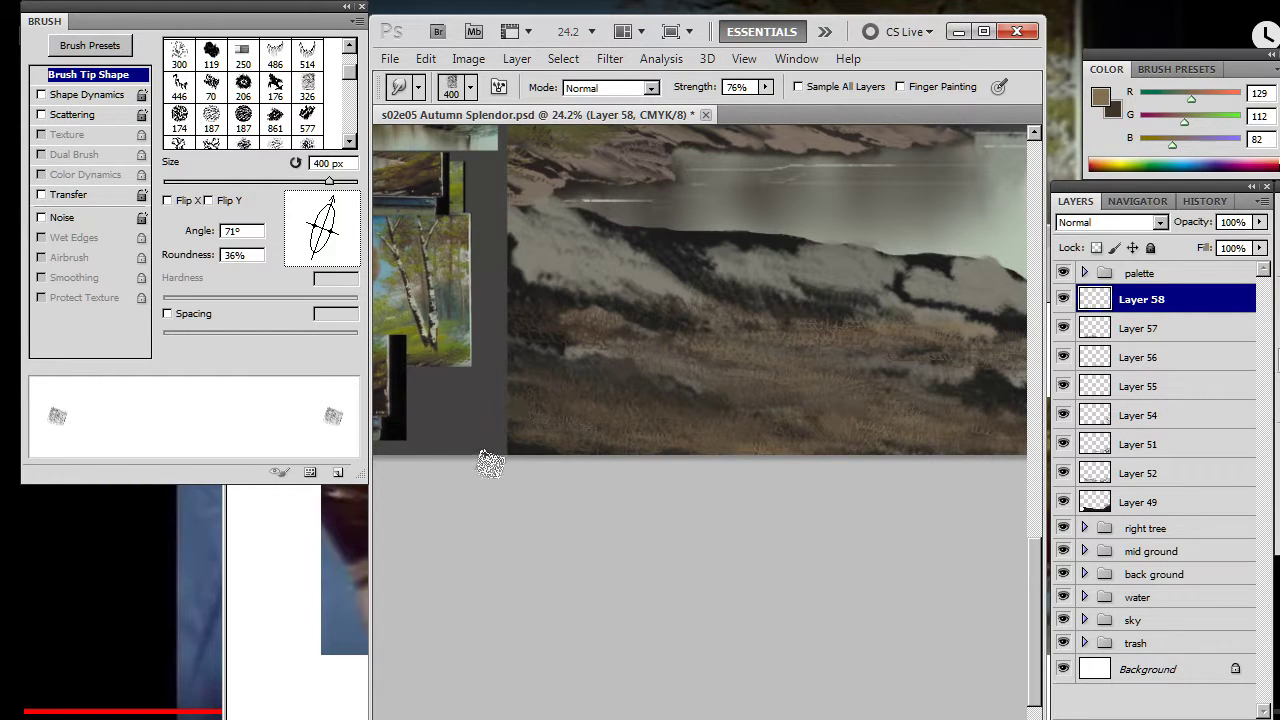
{"action": "key", "text": "b"}
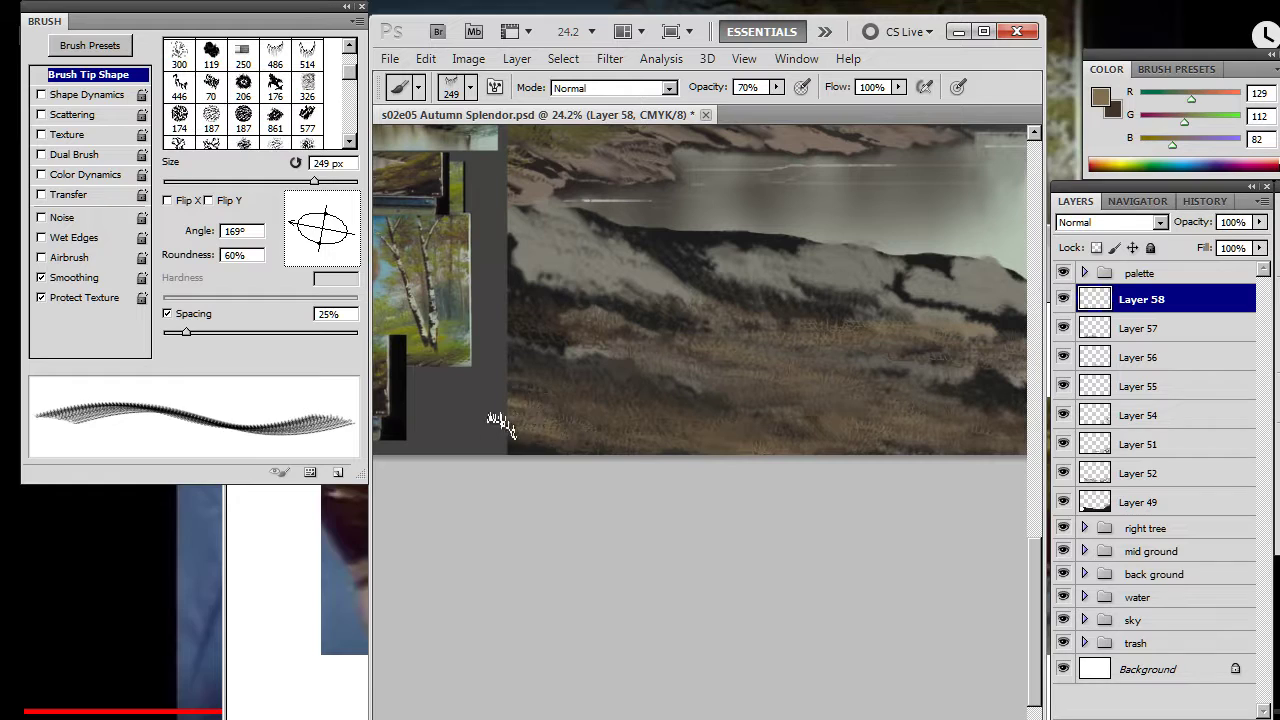
{"action": "key", "text": "r"}
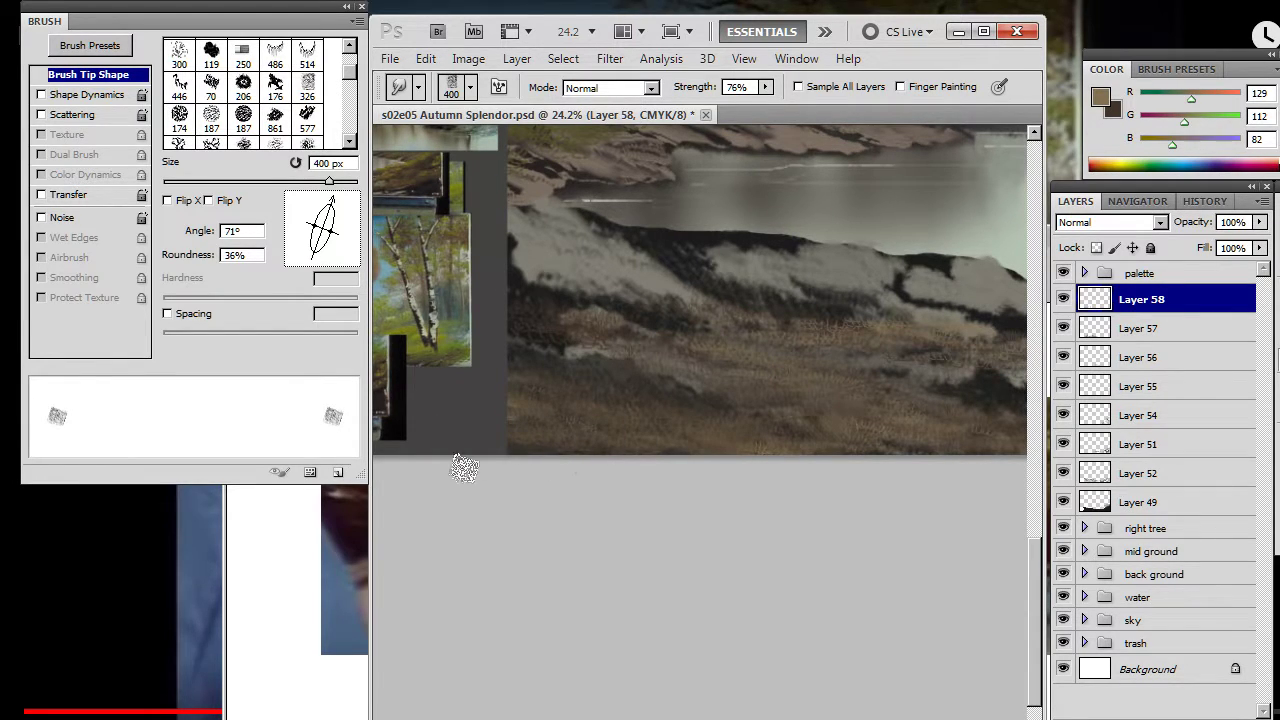
- Extend the 249 px tan grass rightward along the bottom edge from the left corner, blending it with the 400 px Smudge tip
{"action": "key", "text": "b"}
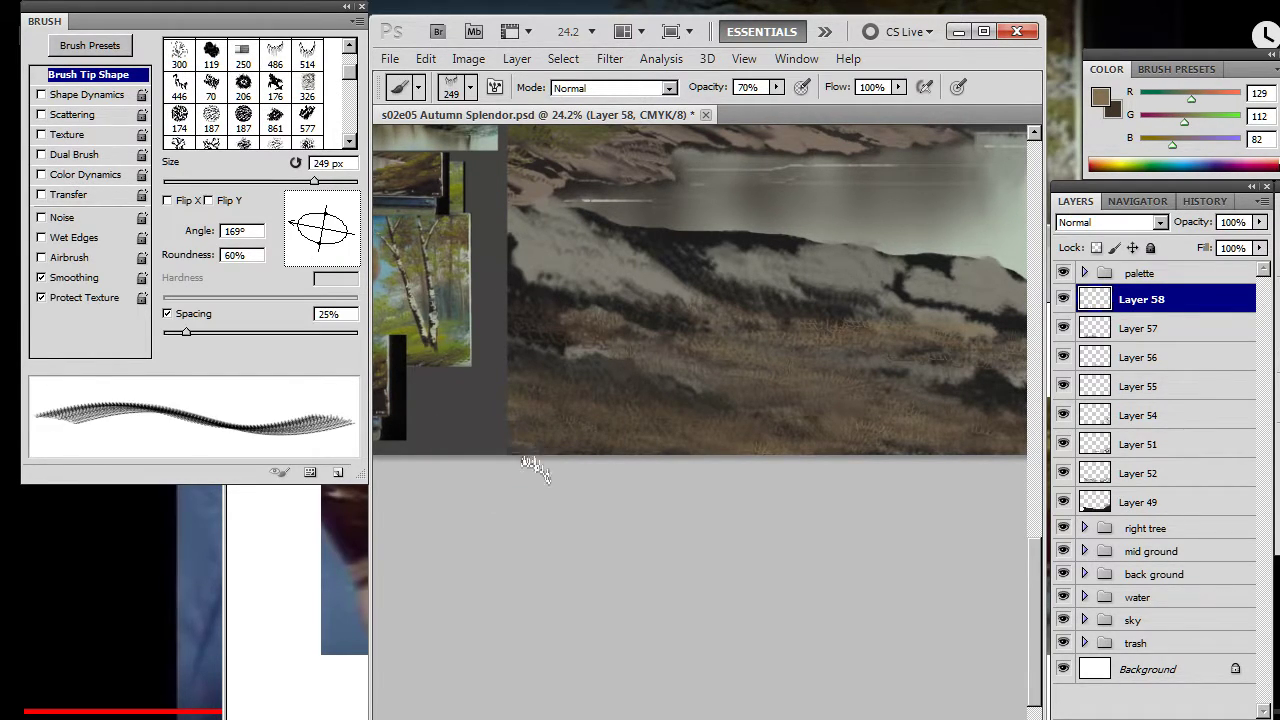
{"action": "key", "text": "r"}
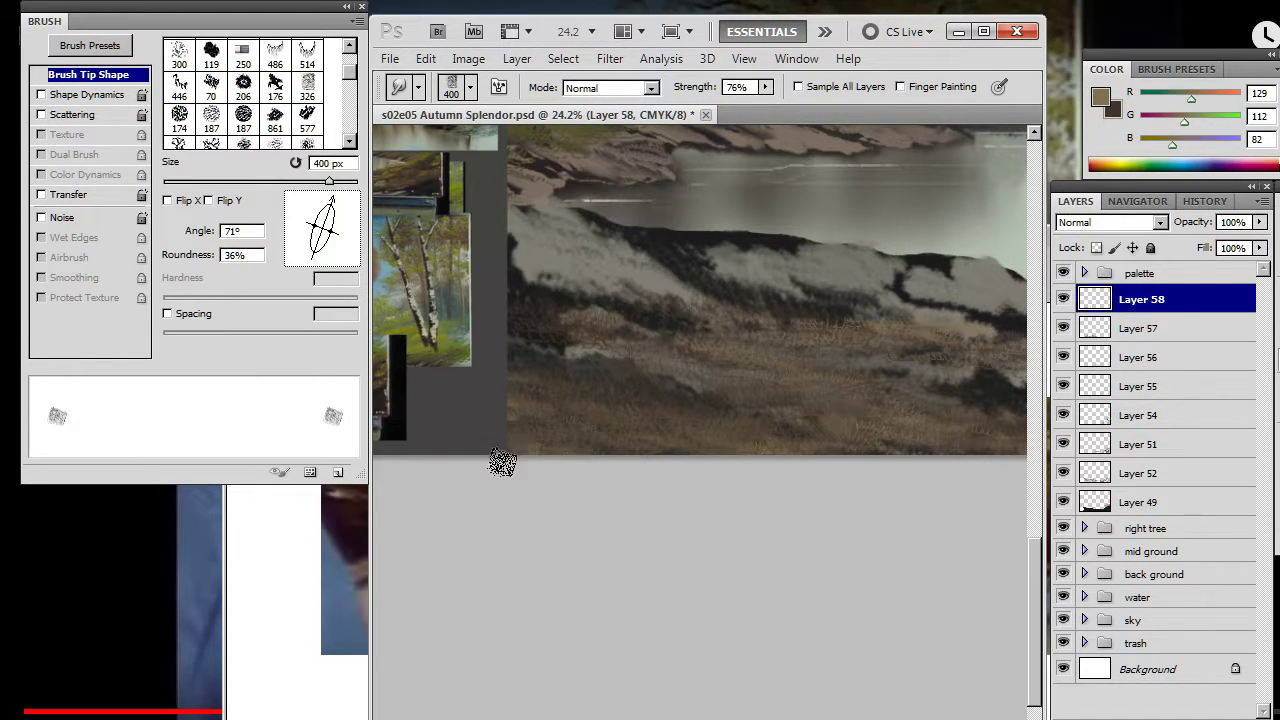
{"action": "key", "text": "b"}
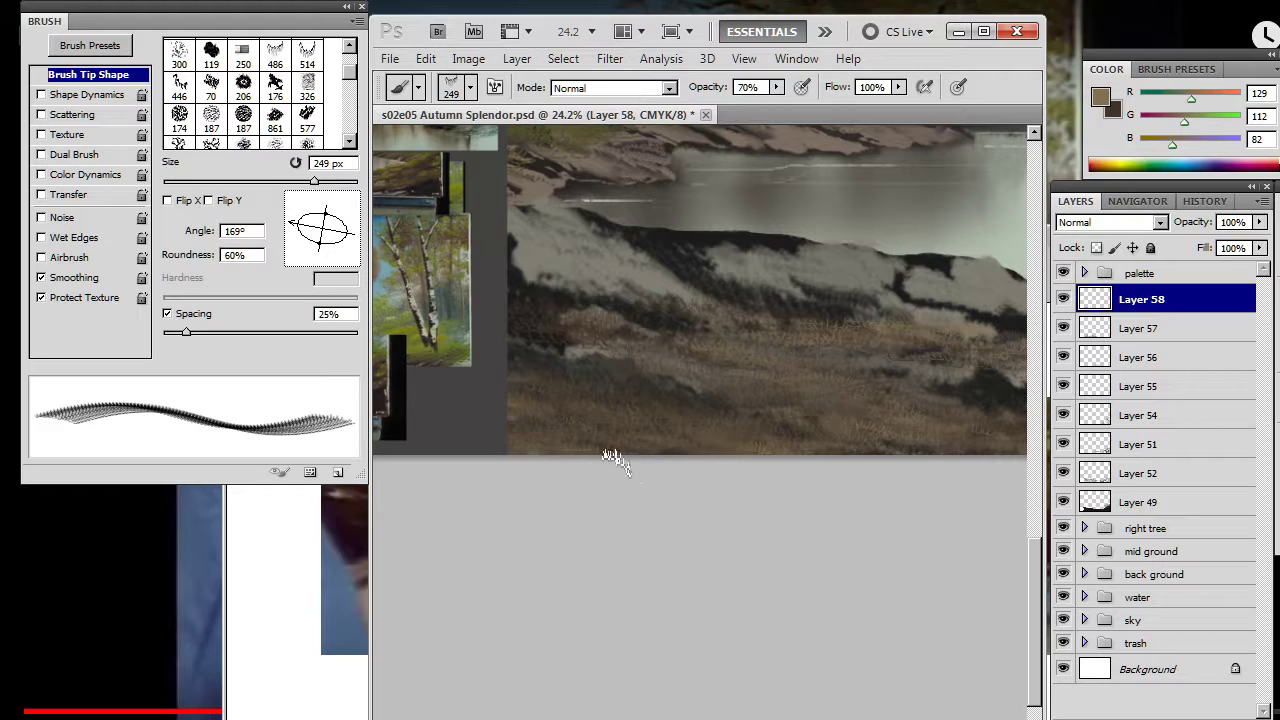
{"action": "key", "text": "r"}
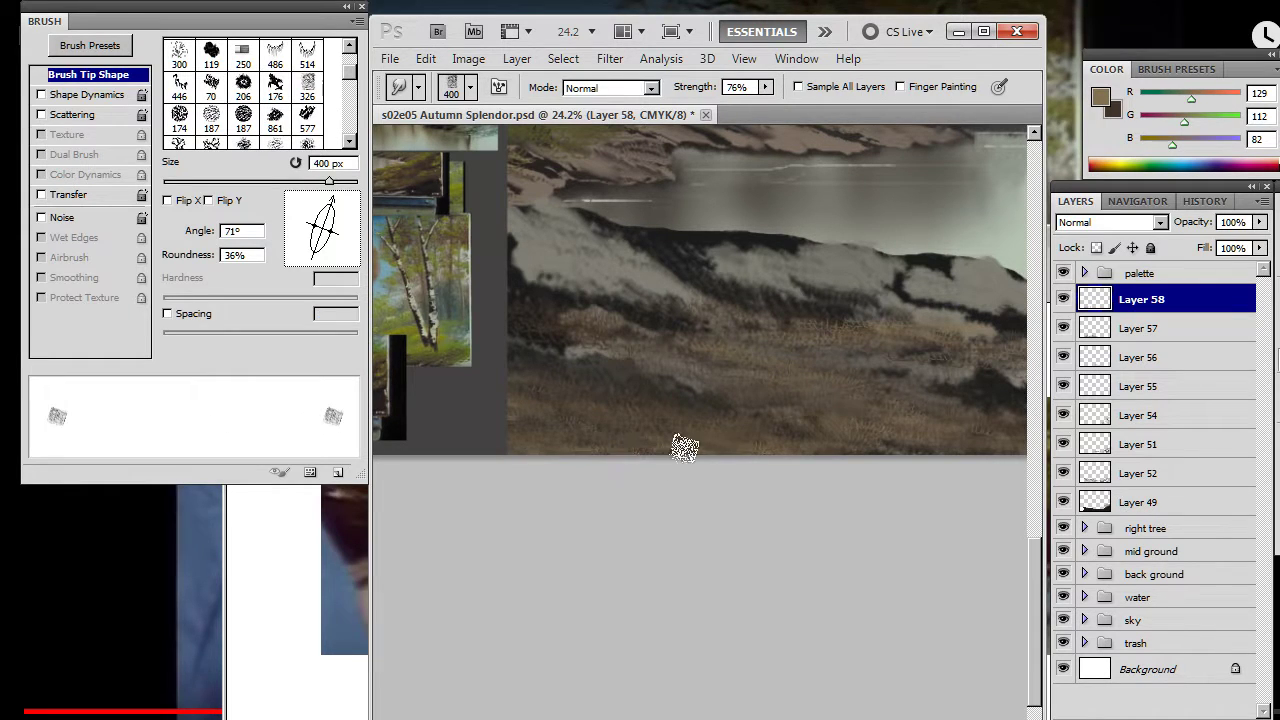
{"action": "key", "text": "b"}
{"action": "key", "text": "r"}
- Paint grass along the canvas's left edge below the rocks with the 249 px tip angled 163° and blend it with Smudge
{"action": "key", "text": "b"}
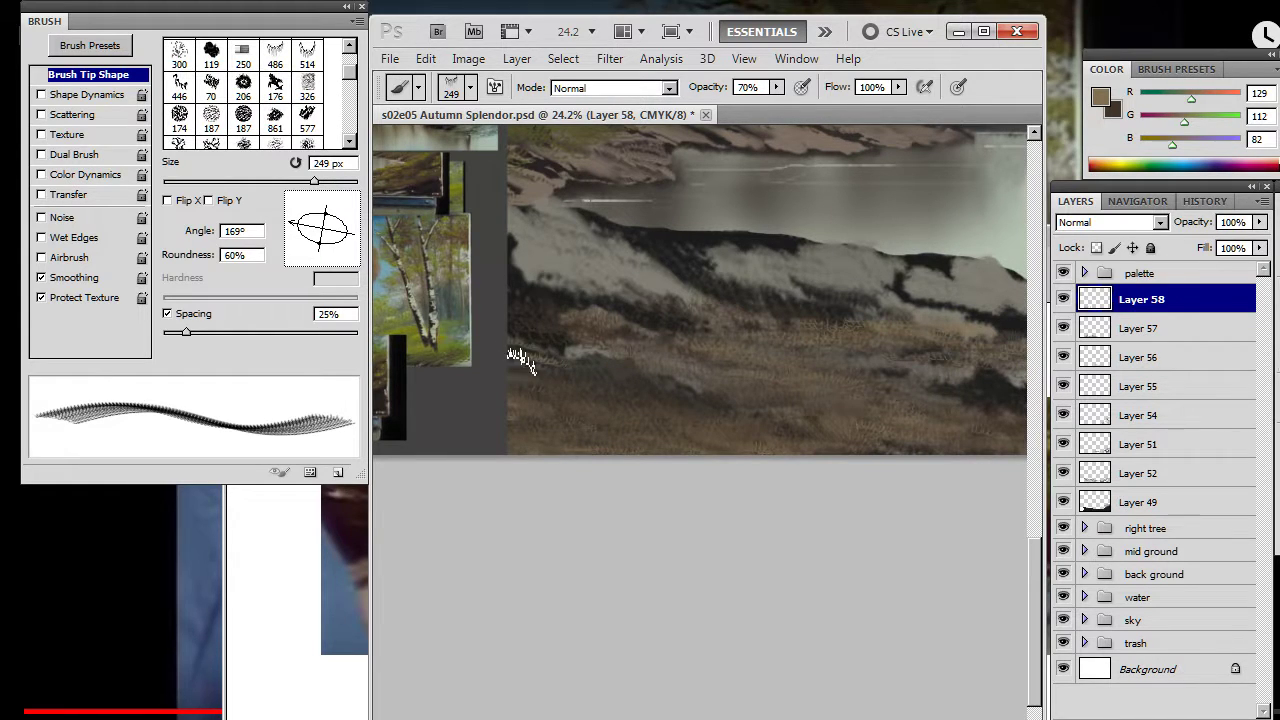
{"action": "key", "text": "r"}
{"action": "key", "text": "b"}
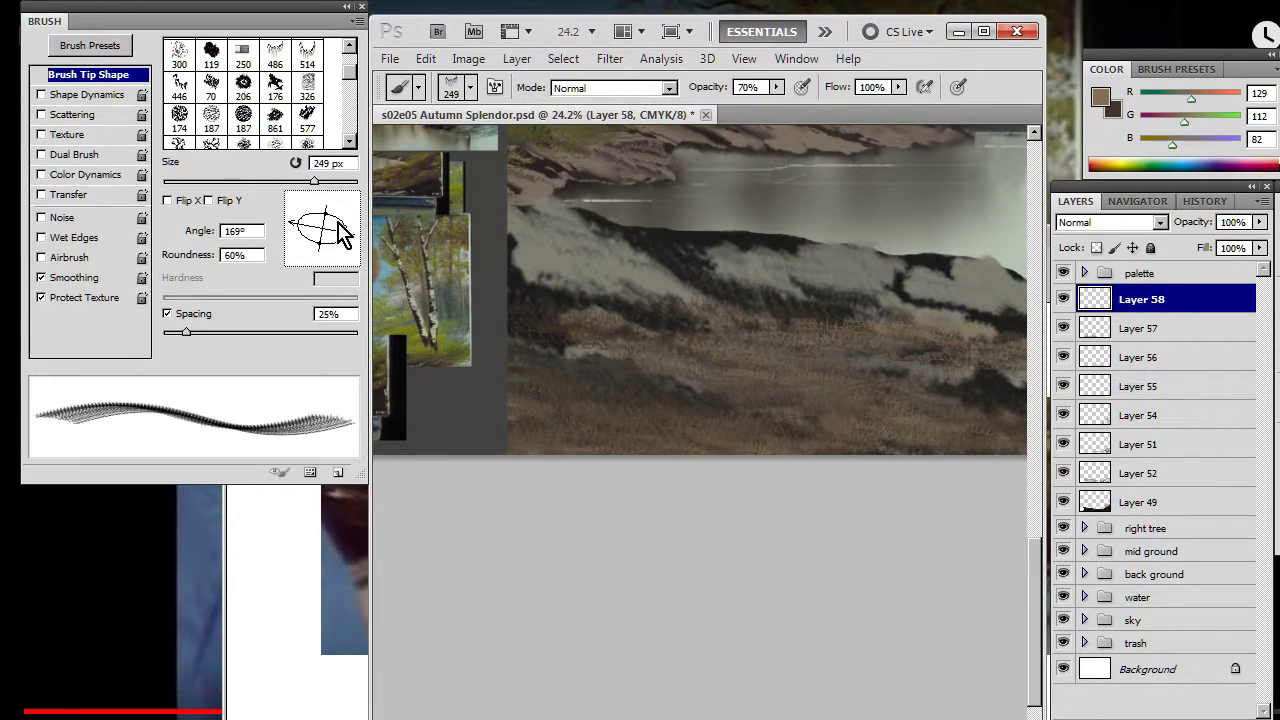
{"action": "left_click_drag", "start_coordinate": [309, 241], "coordinate": [292, 220]}
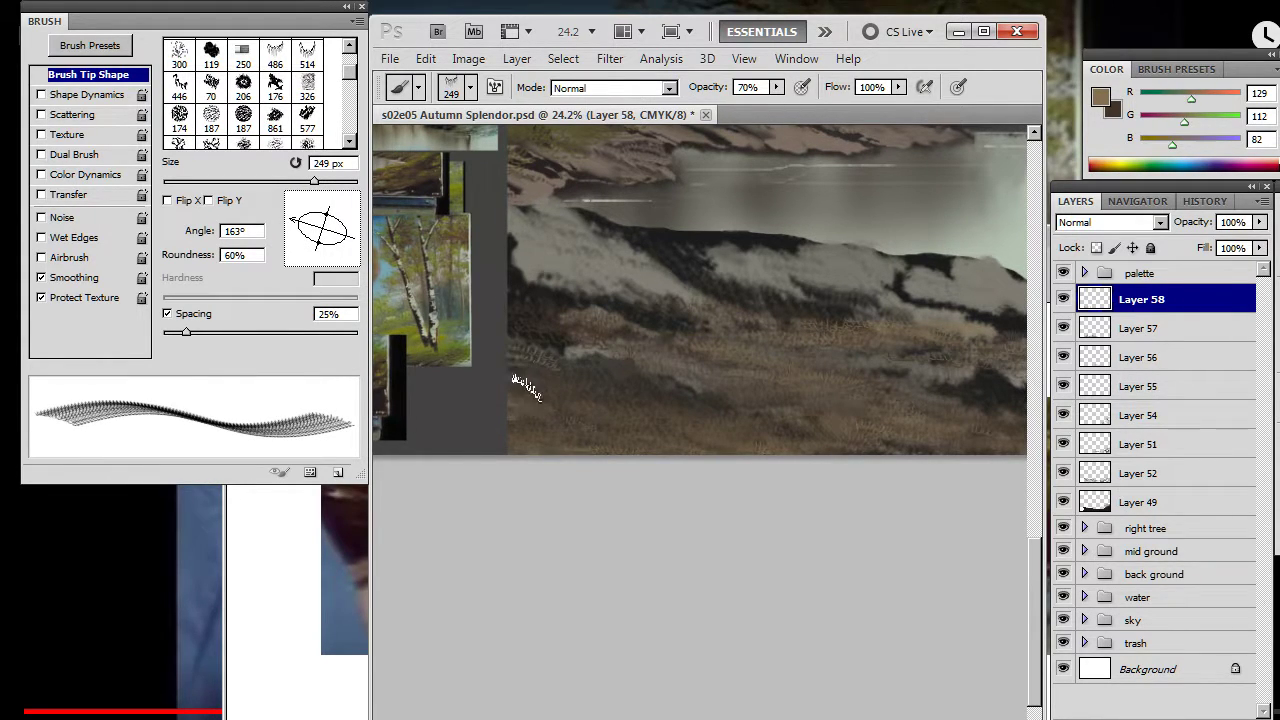
{"action": "key", "text": "r"}
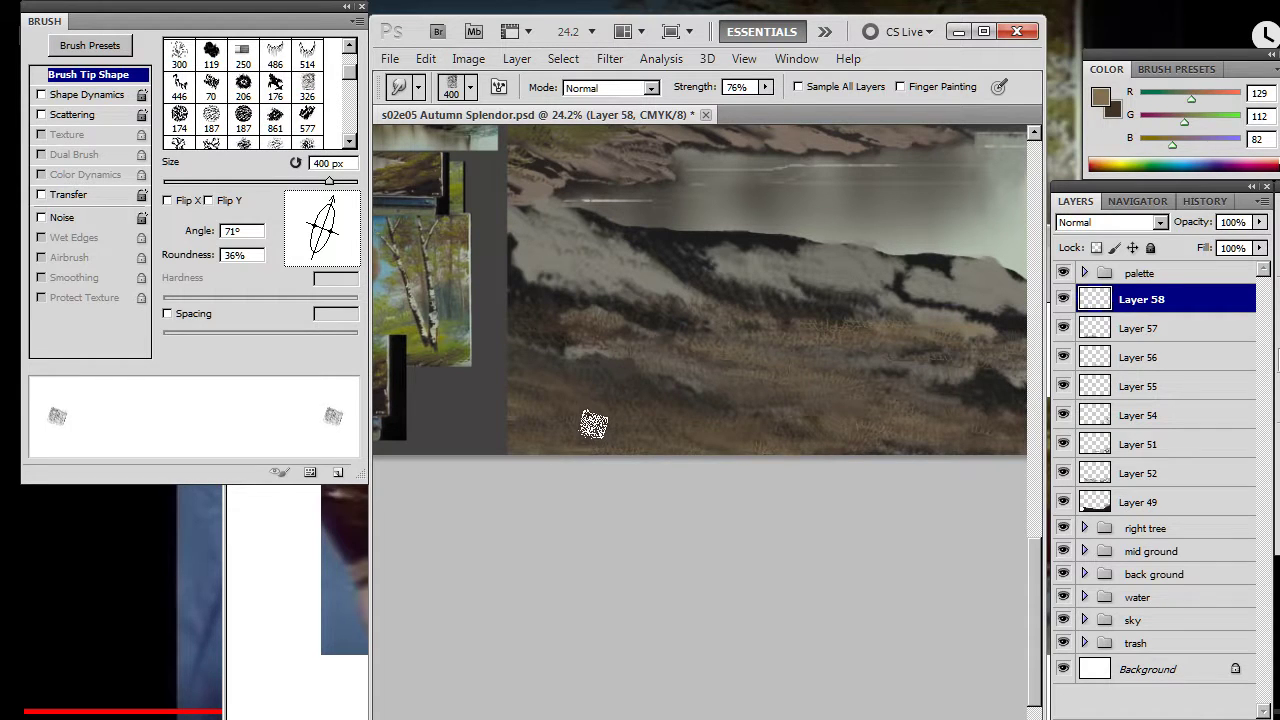
- Paint 249 px tan grass angled 172° on the slope right of the rocks and blend it with the 400 px Smudge tip
{"action": "mouse_move", "coordinate": [598, 383]}
{"action": "left_mouse_down"}
{"action": "mouse_move", "coordinate": [717, 384]}
{"action": "mouse_move", "coordinate": [688, 393]}
{"action": "mouse_move", "coordinate": [657, 363]}
{"action": "mouse_move", "coordinate": [577, 374]}
{"action": "mouse_move", "coordinate": [700, 423]}
{"action": "mouse_move", "coordinate": [776, 381]}
{"action": "left_mouse_up"}
{"action": "mouse_move", "coordinate": [308, 228]}
{"action": "left_mouse_down"}
{"action": "mouse_move", "coordinate": [297, 237]}
{"action": "mouse_move", "coordinate": [293, 226]}
{"action": "left_mouse_up"}
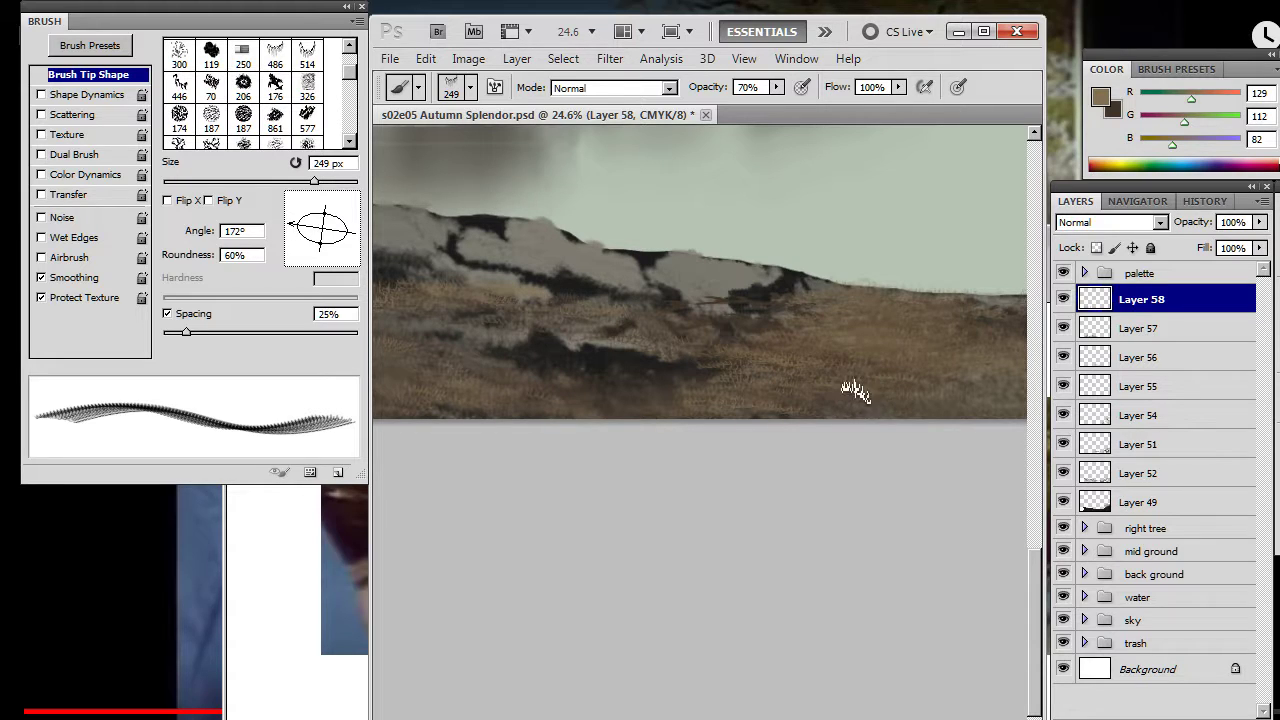
{"action": "key", "text": "r"}
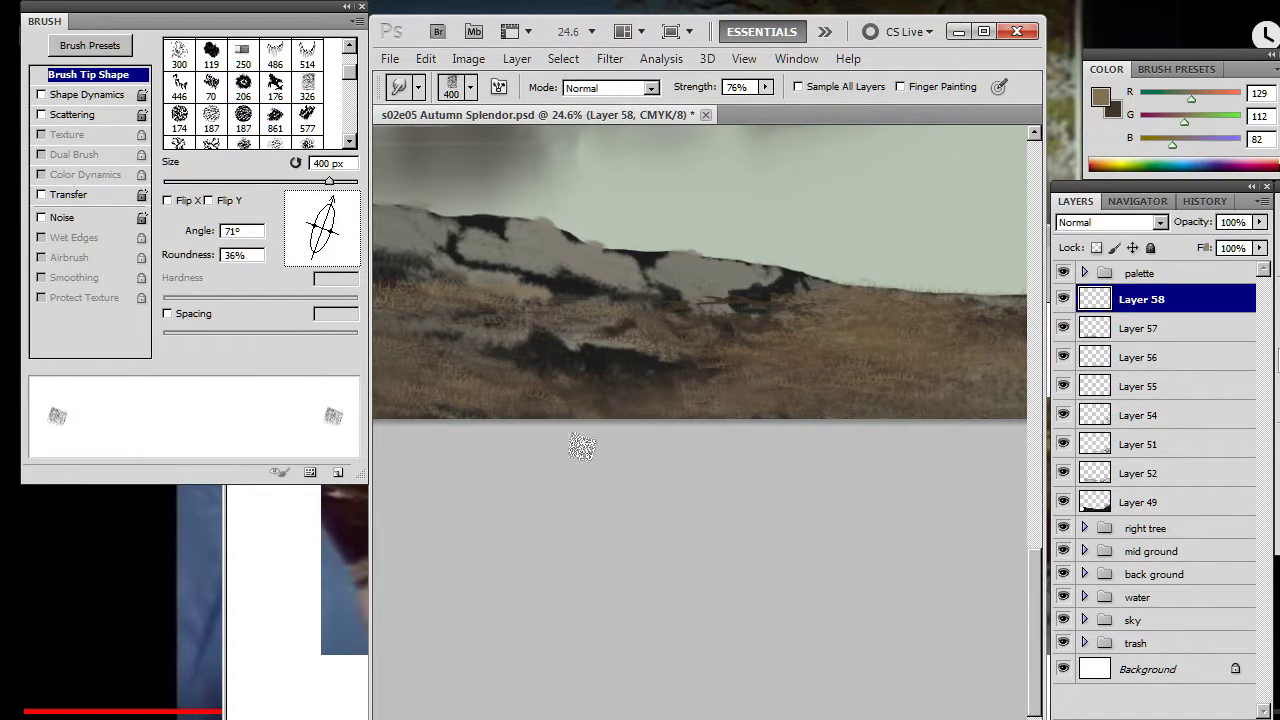
{"action": "left_click_drag", "start_coordinate": [833, 438], "coordinate": [760, 406]}
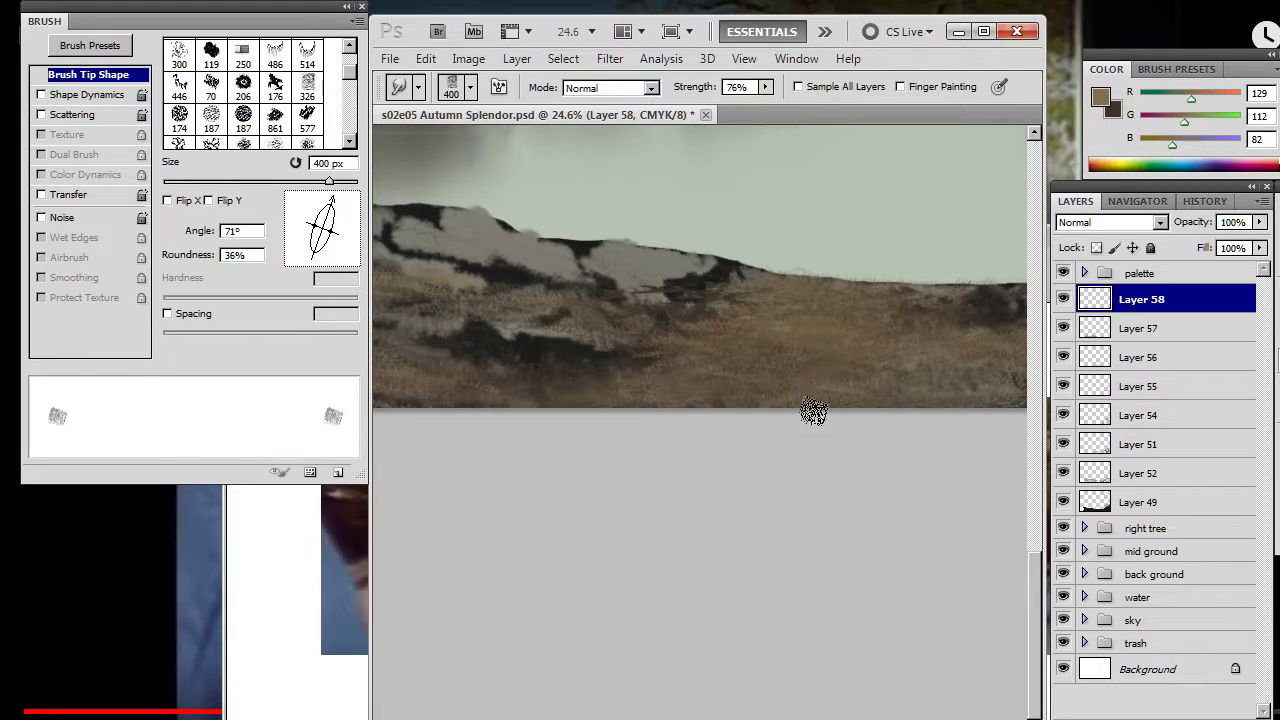
- Paint tan grass with the 249 px tip across the bottom-center bank below the pond and blend it with the 400 px Smudge tip
{"action": "left_click_drag", "start_coordinate": [760, 410], "coordinate": [715, 379]}
{"action": "mouse_move", "coordinate": [763, 439]}
{"action": "left_mouse_down"}
{"action": "mouse_move", "coordinate": [710, 418]}
{"action": "mouse_move", "coordinate": [582, 408]}
{"action": "left_mouse_up"}
{"action": "left_click_drag", "start_coordinate": [822, 334], "coordinate": [790, 399]}
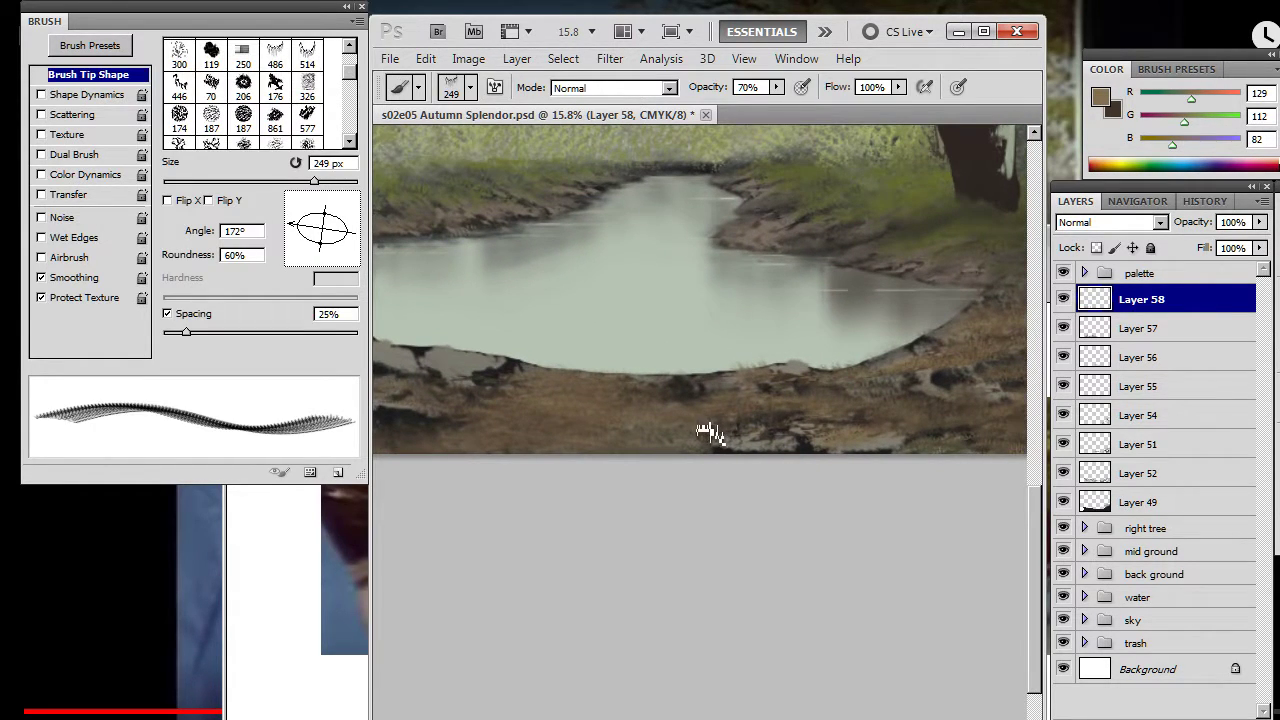
{"action": "key", "text": "r"}
{"action": "key", "text": "b"}
{"action": "key", "text": "r"}
{"action": "key", "text": "b"}
- Paint grass on the center slope with the tip angled -171° and blend it with the Smudge tip angled 108°
{"action": "left_click_drag", "start_coordinate": [294, 226], "coordinate": [306, 234]}
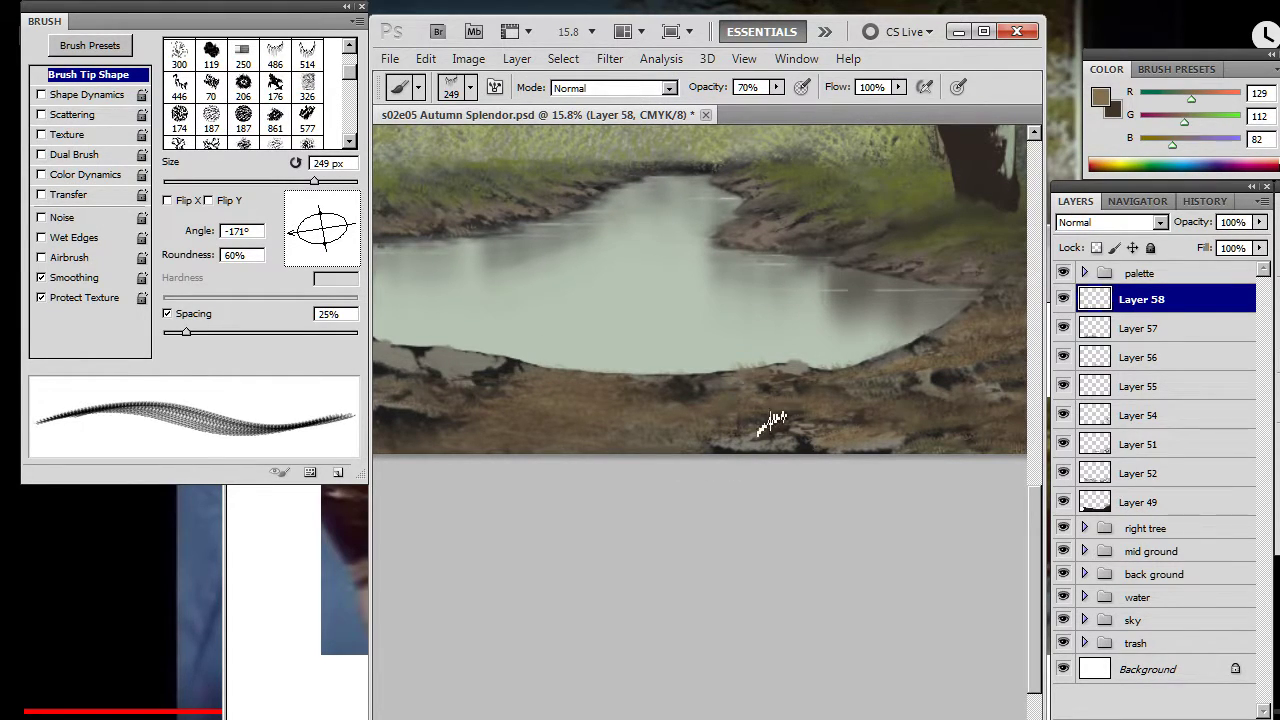
{"action": "key", "text": "r"}
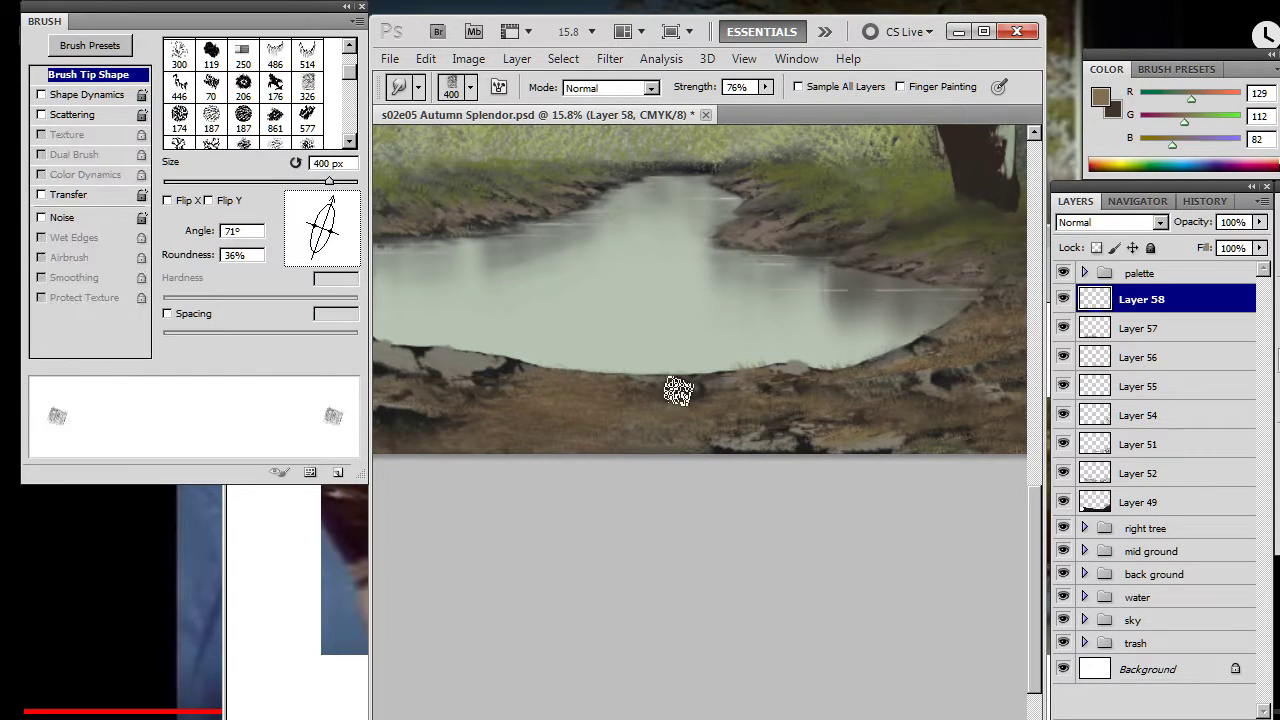
{"action": "left_click_drag", "start_coordinate": [333, 218], "coordinate": [312, 200]}
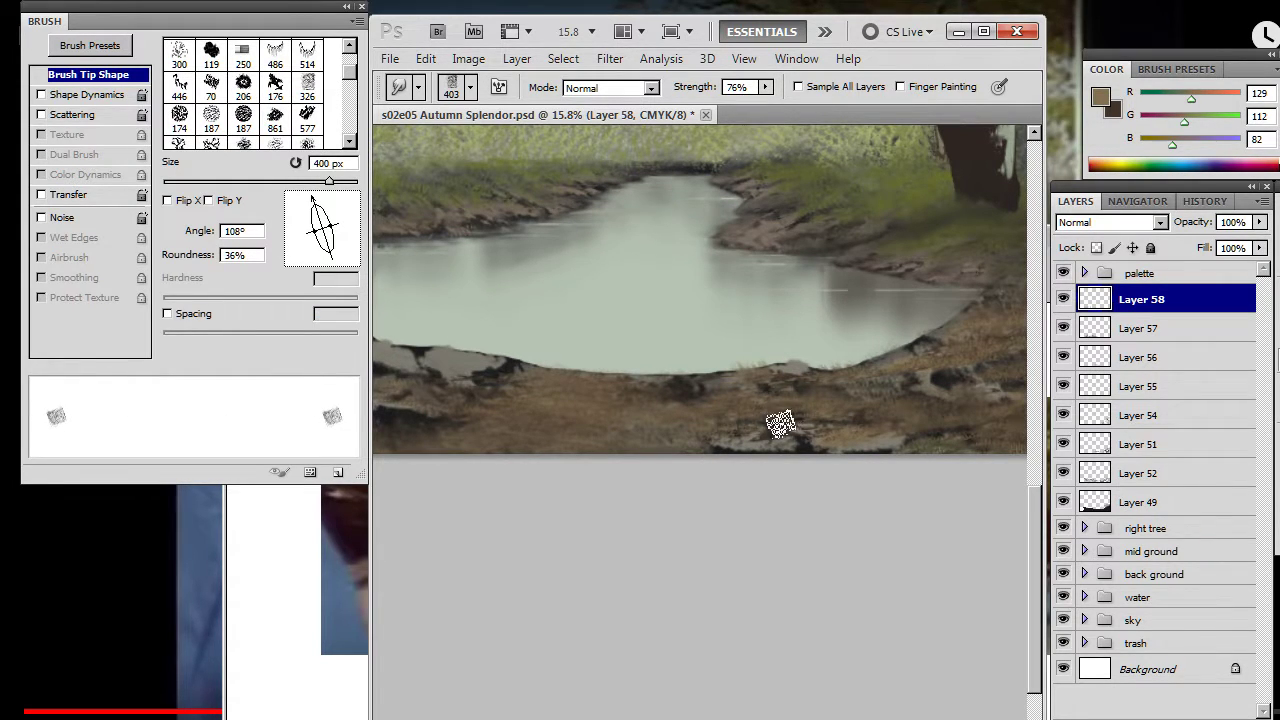
- Paint grass over the base of the left bank's rocks with a 500 px tip angled 165° and blend it with Smudge angled 78°
{"action": "mouse_move", "coordinate": [523, 415]}
{"action": "left_mouse_down"}
{"action": "mouse_move", "coordinate": [793, 406]}
{"action": "mouse_move", "coordinate": [840, 386]}
{"action": "mouse_move", "coordinate": [738, 406]}
{"action": "left_mouse_up"}
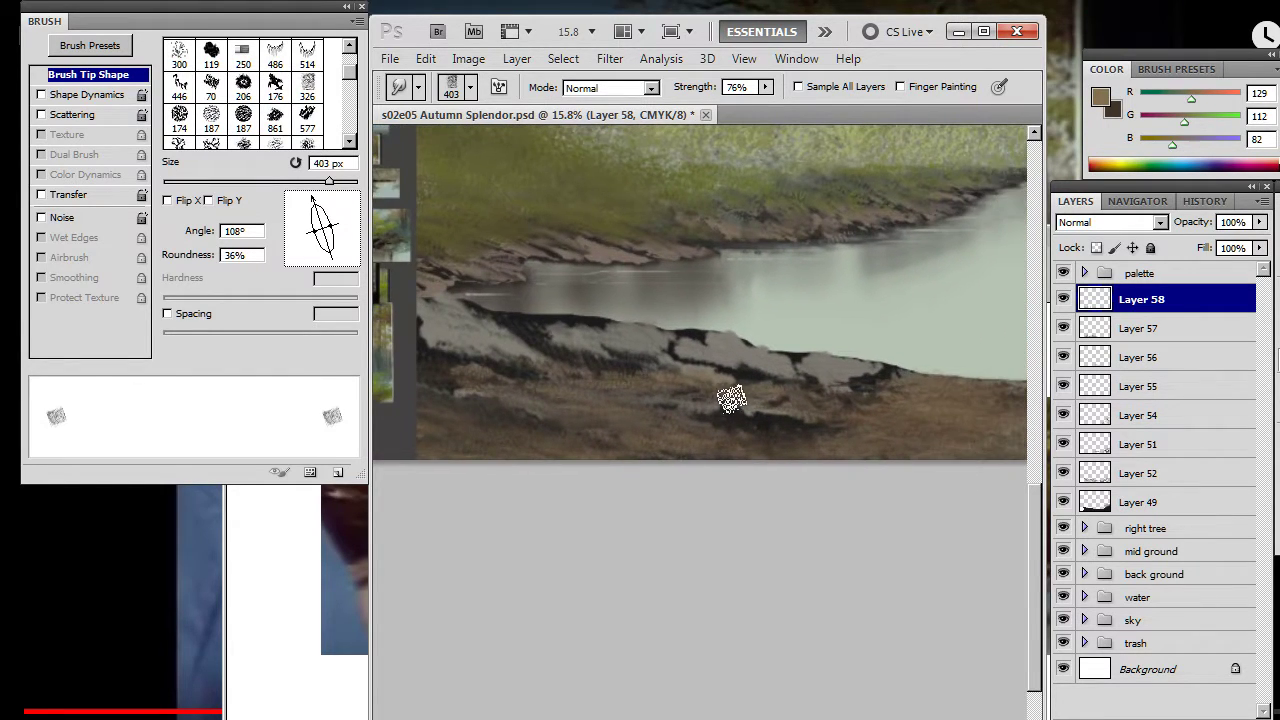
{"action": "key", "text": "b"}
{"action": "left_click_drag", "start_coordinate": [289, 237], "coordinate": [290, 222]}
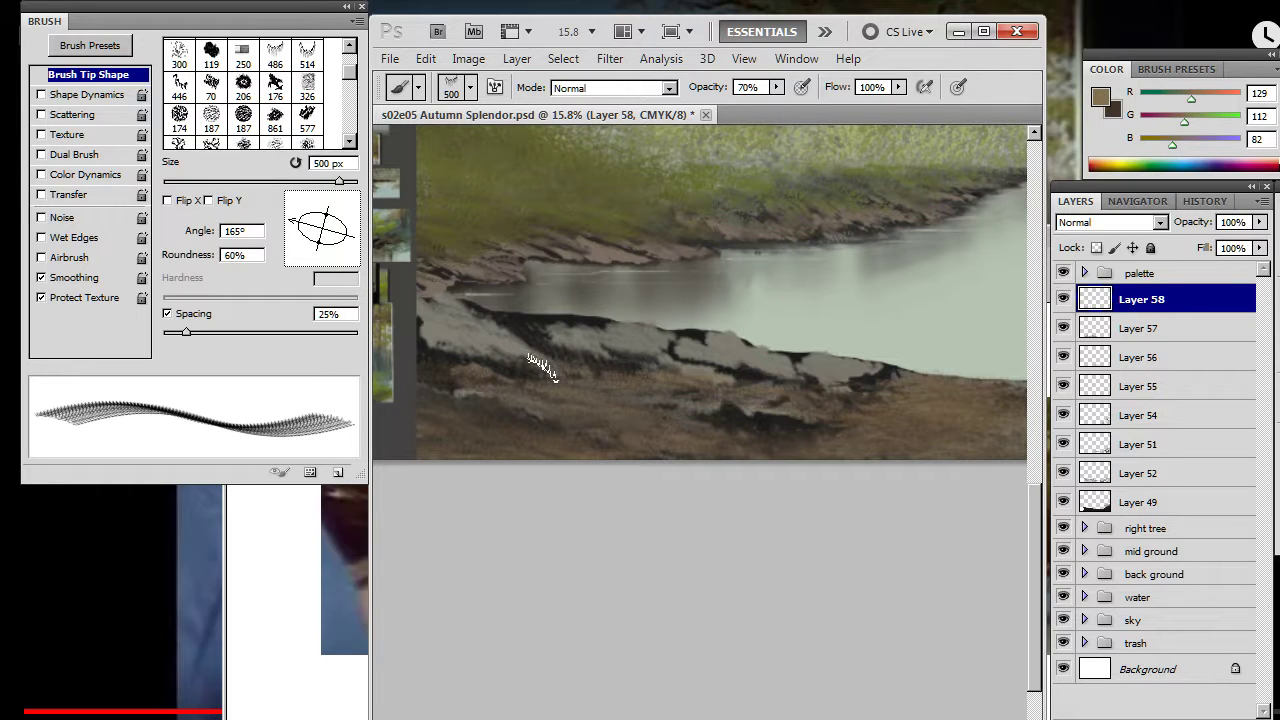
{"action": "left_click_drag", "start_coordinate": [573, 365], "coordinate": [629, 384]}
{"action": "key", "text": "x"}
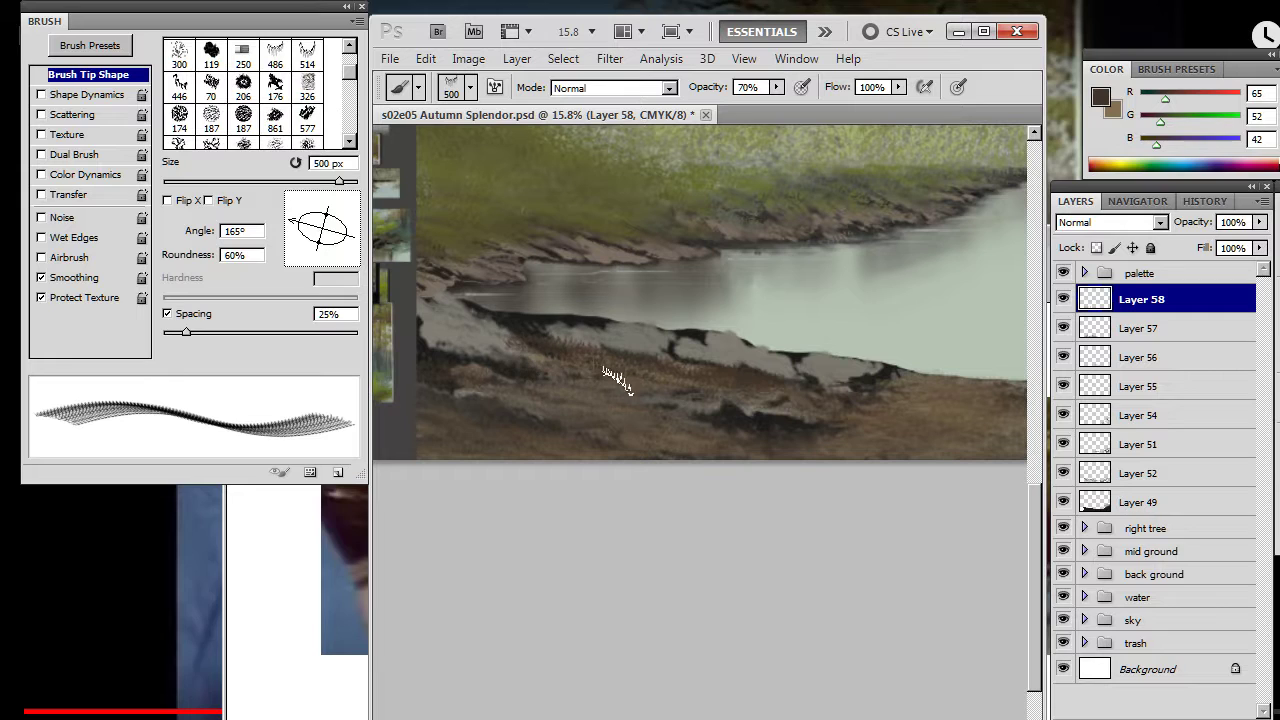
{"action": "left_click", "coordinate": [620, 385], "text": "alt"}
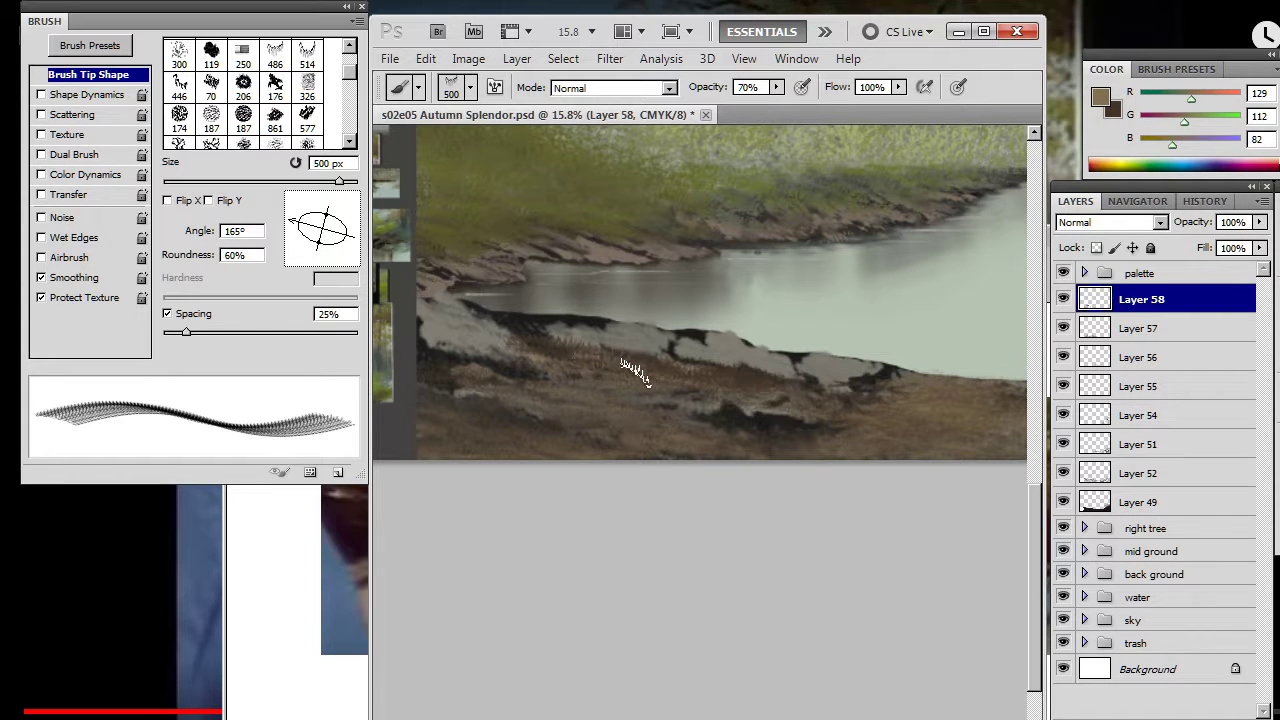
{"action": "key", "text": "r"}
{"action": "left_click_drag", "start_coordinate": [303, 215], "coordinate": [326, 203]}
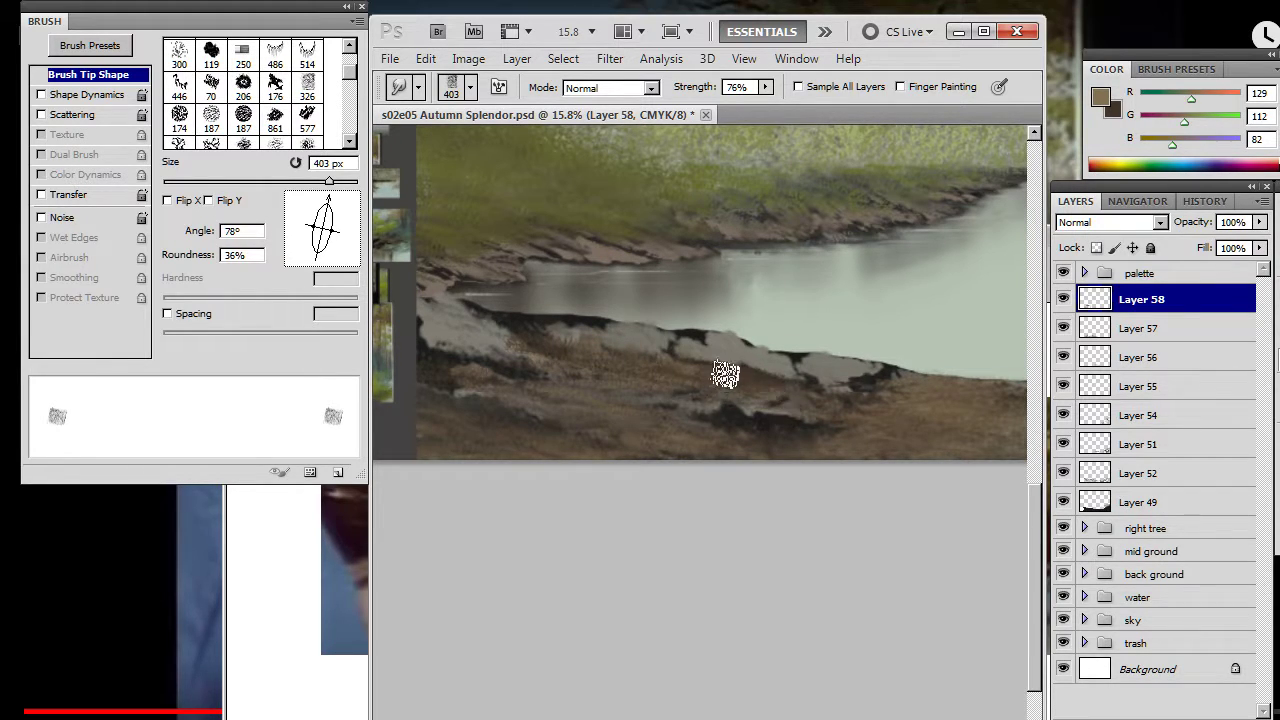
- Extend the 500 px tan grass rightward along the lower edge of the left bank's rocks, alternating with Smudge strokes to soften it
{"action": "key", "text": "b"}
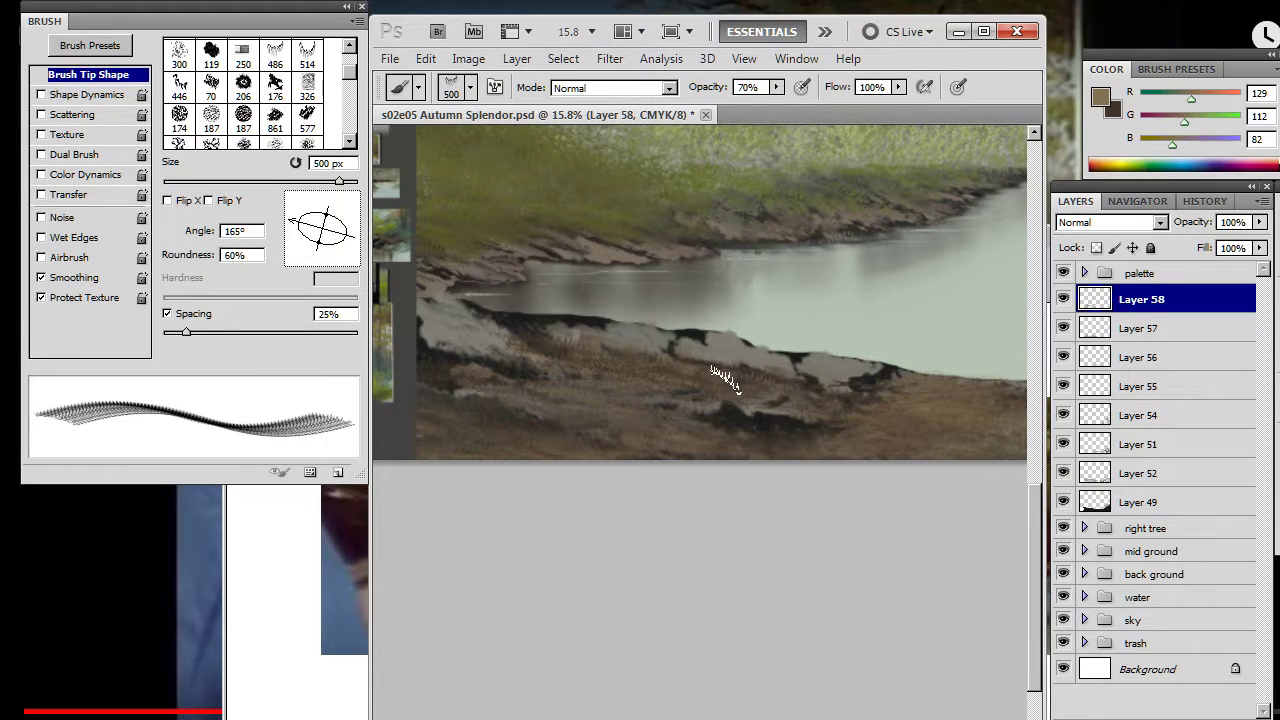
{"action": "key", "text": "r"}
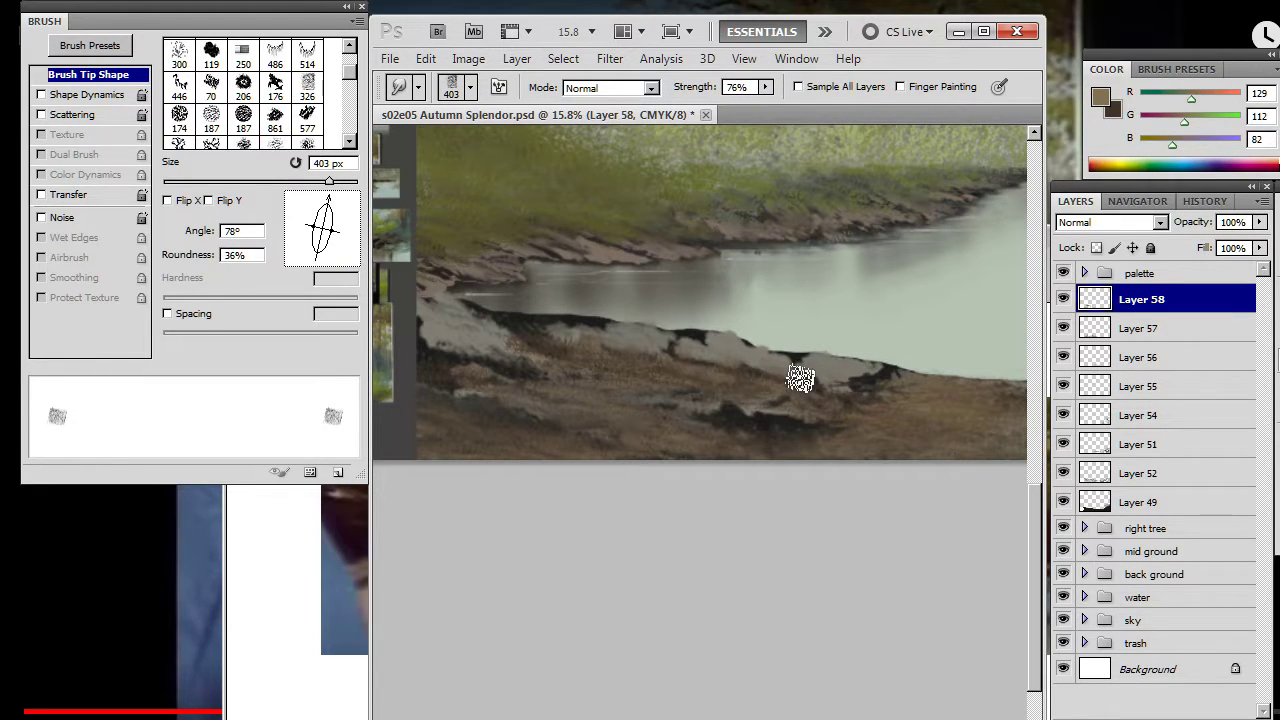
{"action": "key", "text": "b"}
{"action": "key", "text": "r"}
{"action": "key", "text": "b"}
{"action": "key", "text": "r"}
{"action": "key", "text": "bracketleft"}
{"action": "key", "text": "b"}
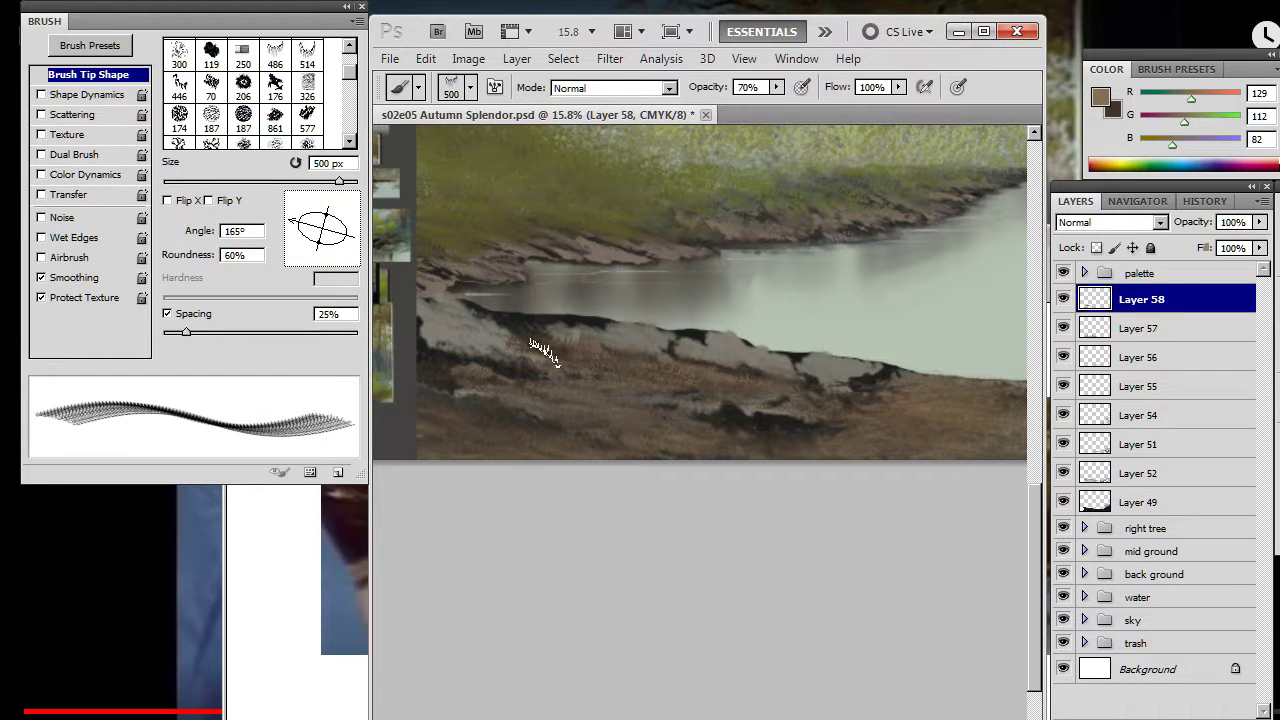
- Paint grass beside the leftmost rock with a 300 px tip angled 158° and blend it with a 505 px Smudge tip angled 75°
{"action": "key", "text": "r"}
{"action": "key", "text": "bracketright"}
{"action": "key", "text": "bracketright"}
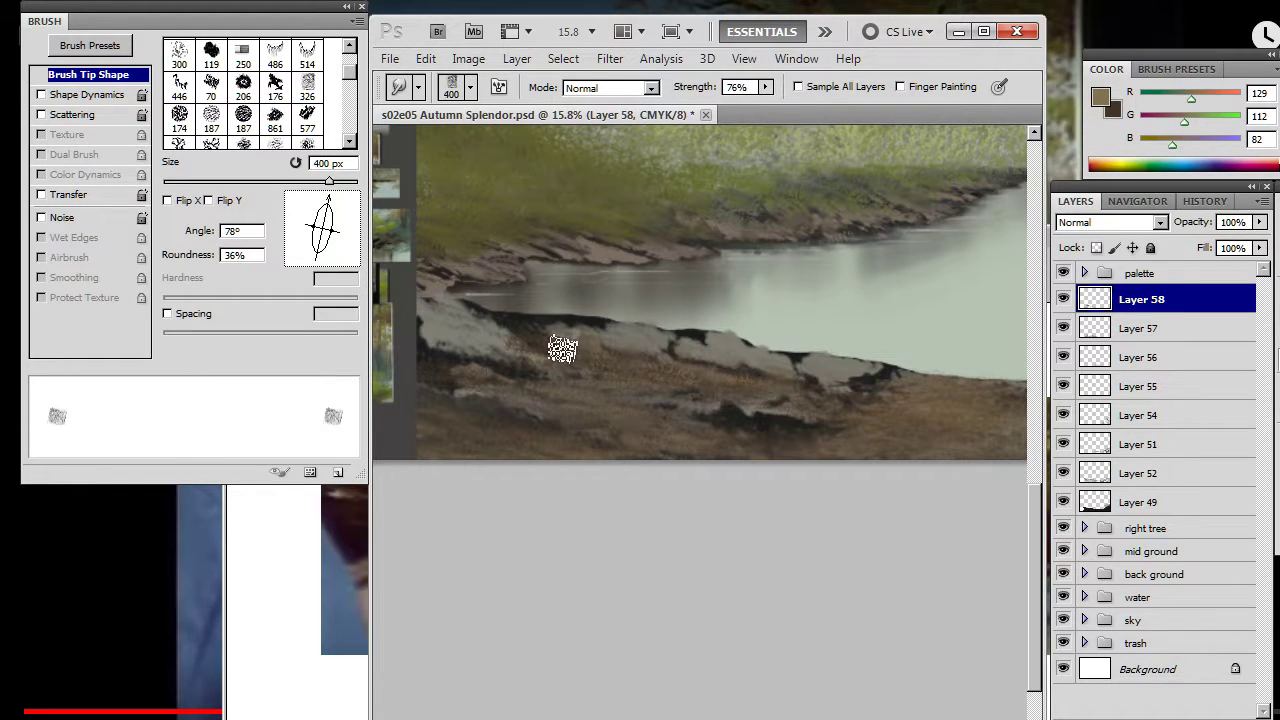
{"action": "key", "text": "b"}
{"action": "key", "text": "bracketright"}
{"action": "left_click_drag", "start_coordinate": [305, 240], "coordinate": [297, 228]}
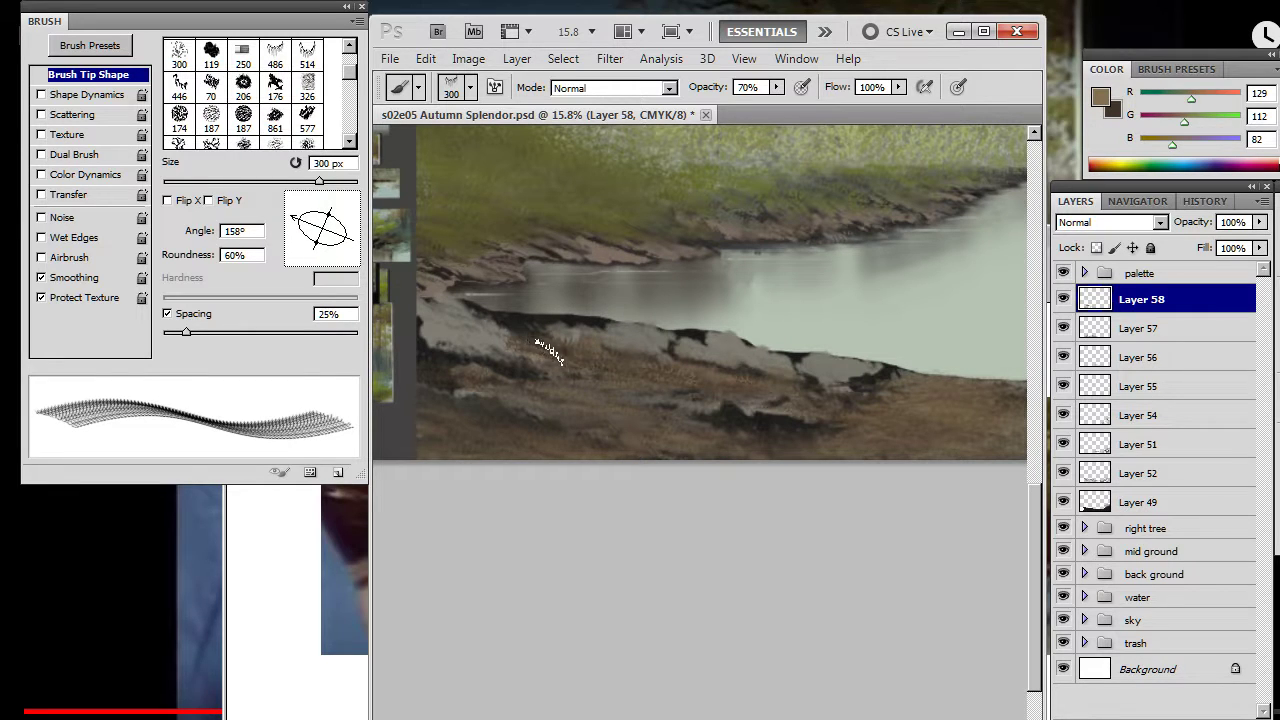
{"action": "key", "text": "r"}
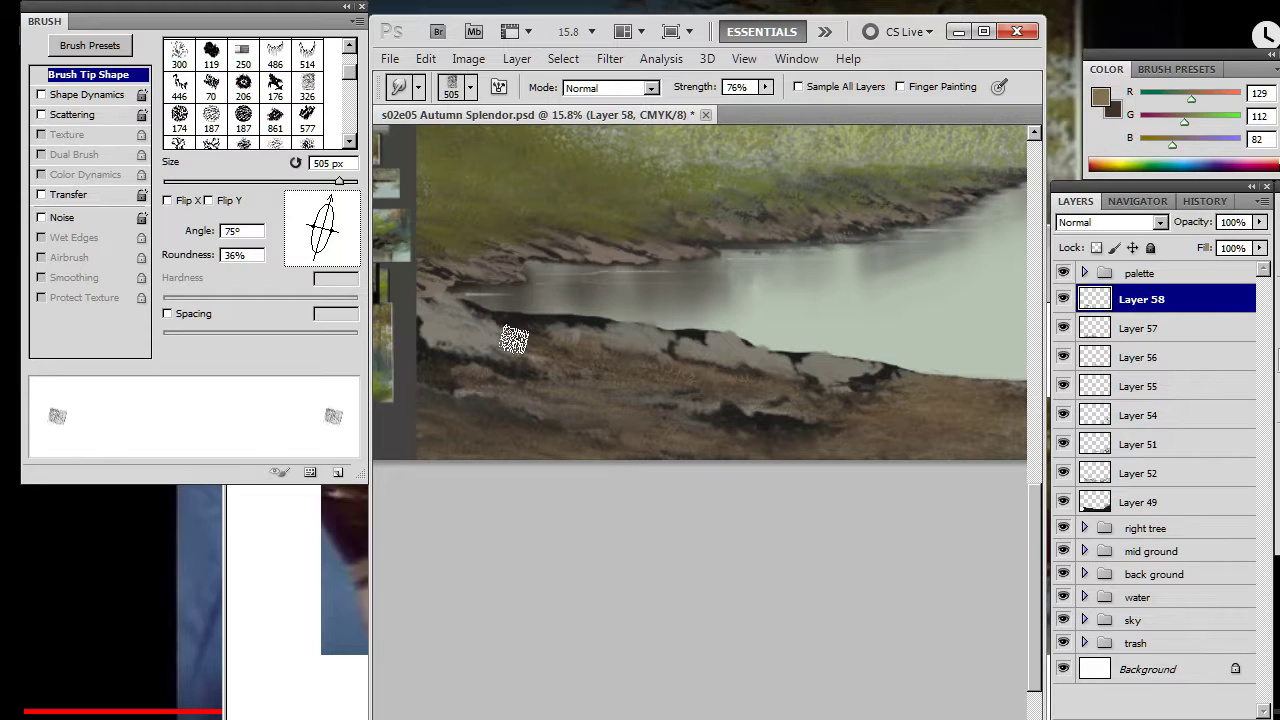
{"action": "key", "text": "b"}
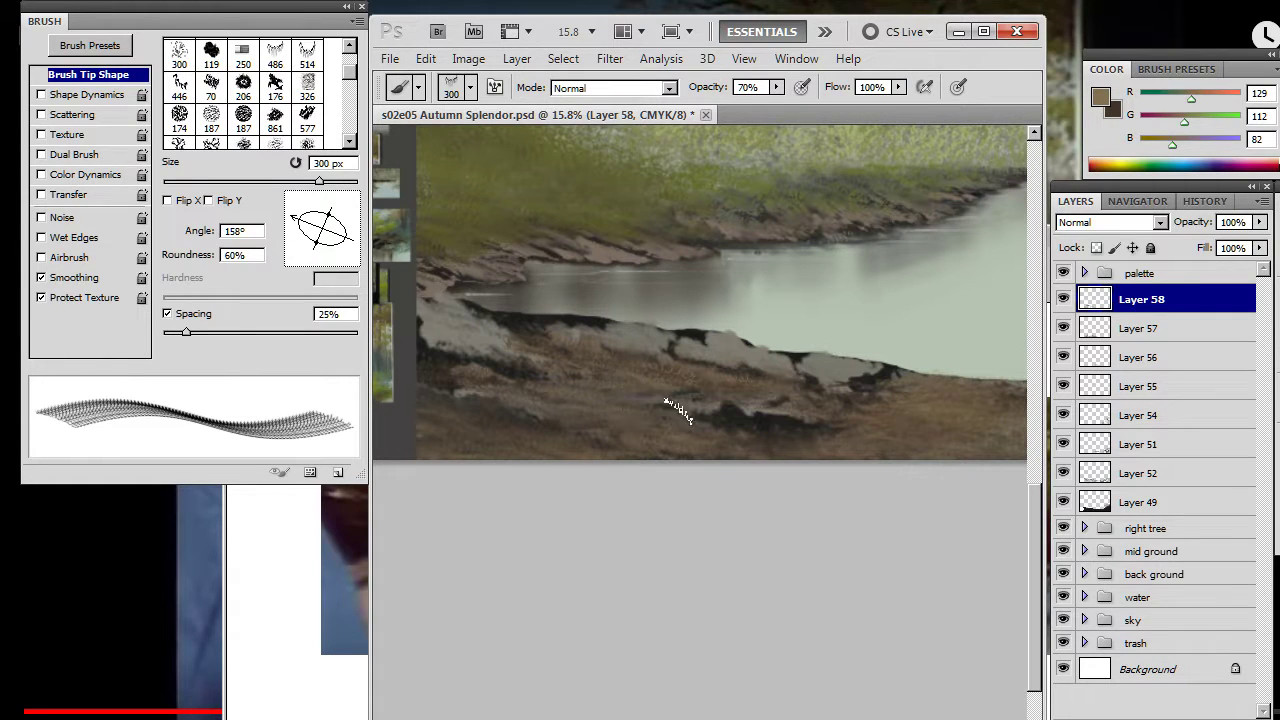
- Touch up the leftmost rock's edge with the 485 px Eraser, and refine the grass below the rocks with 505 px Smudge angled 70°
{"action": "key", "text": "r"}
{"action": "key", "text": "b"}
{"action": "key", "text": "e"}
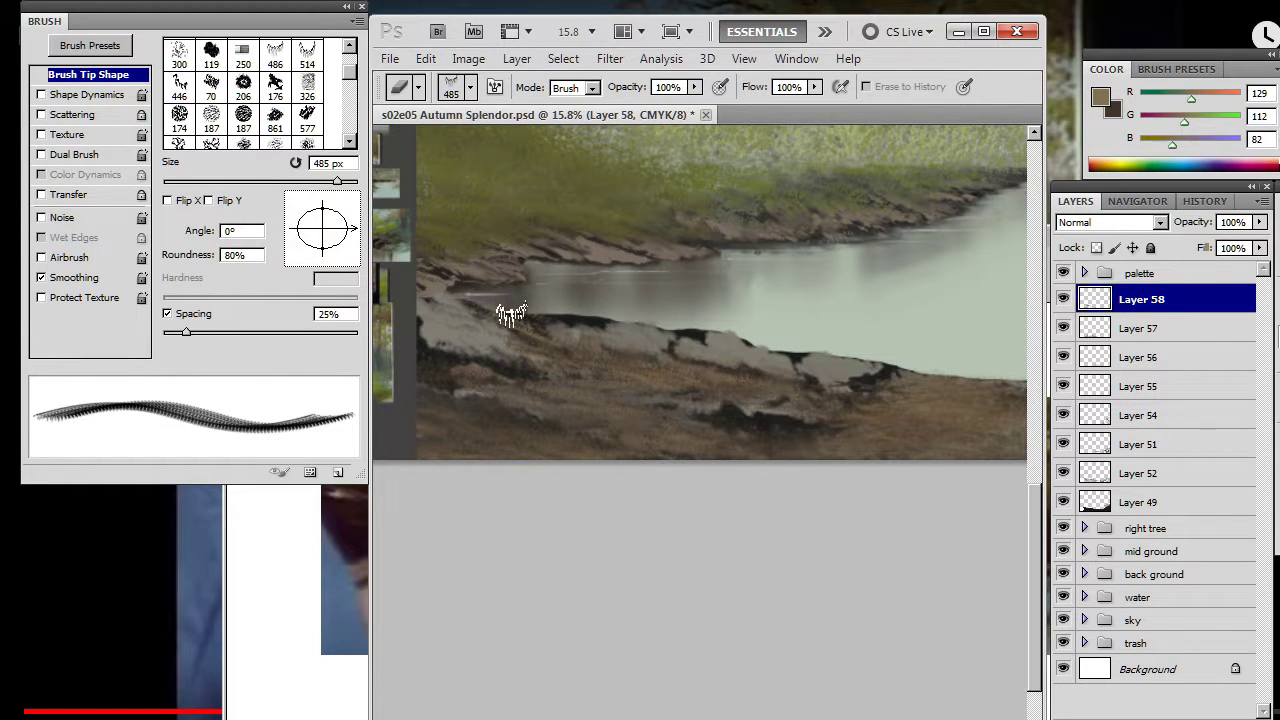
{"action": "key", "text": "r"}
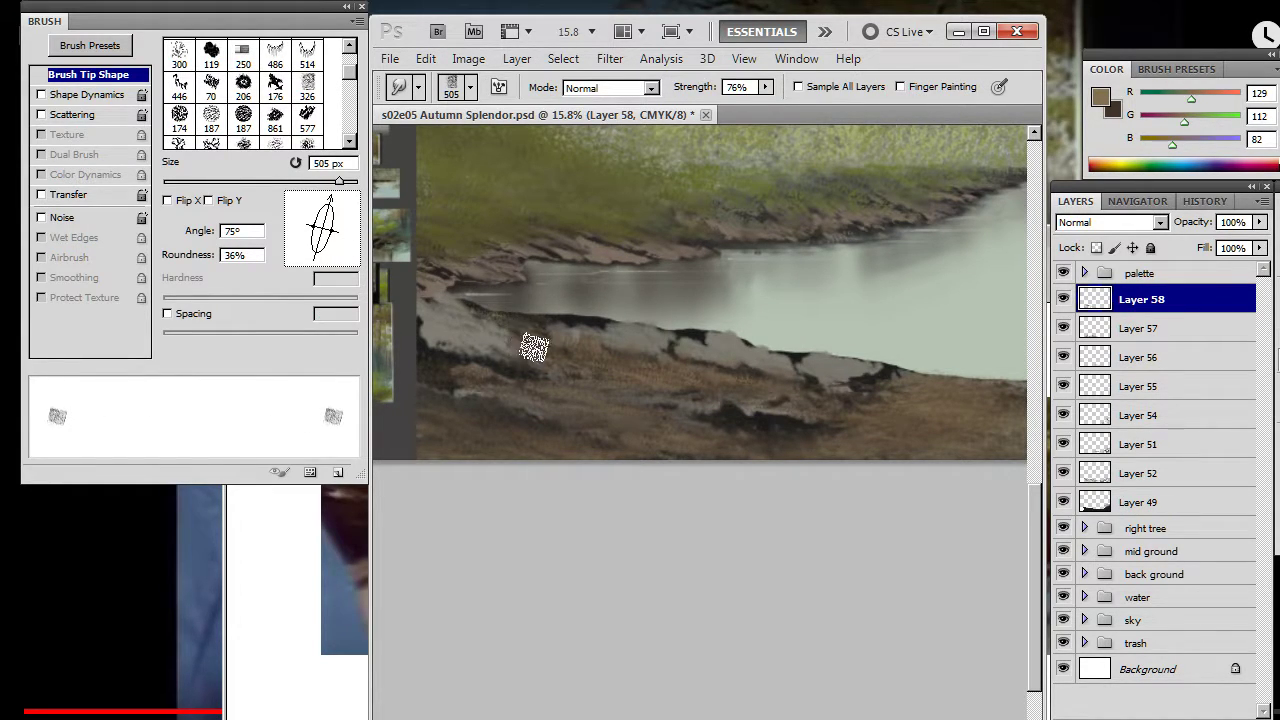
{"action": "key", "text": "b"}
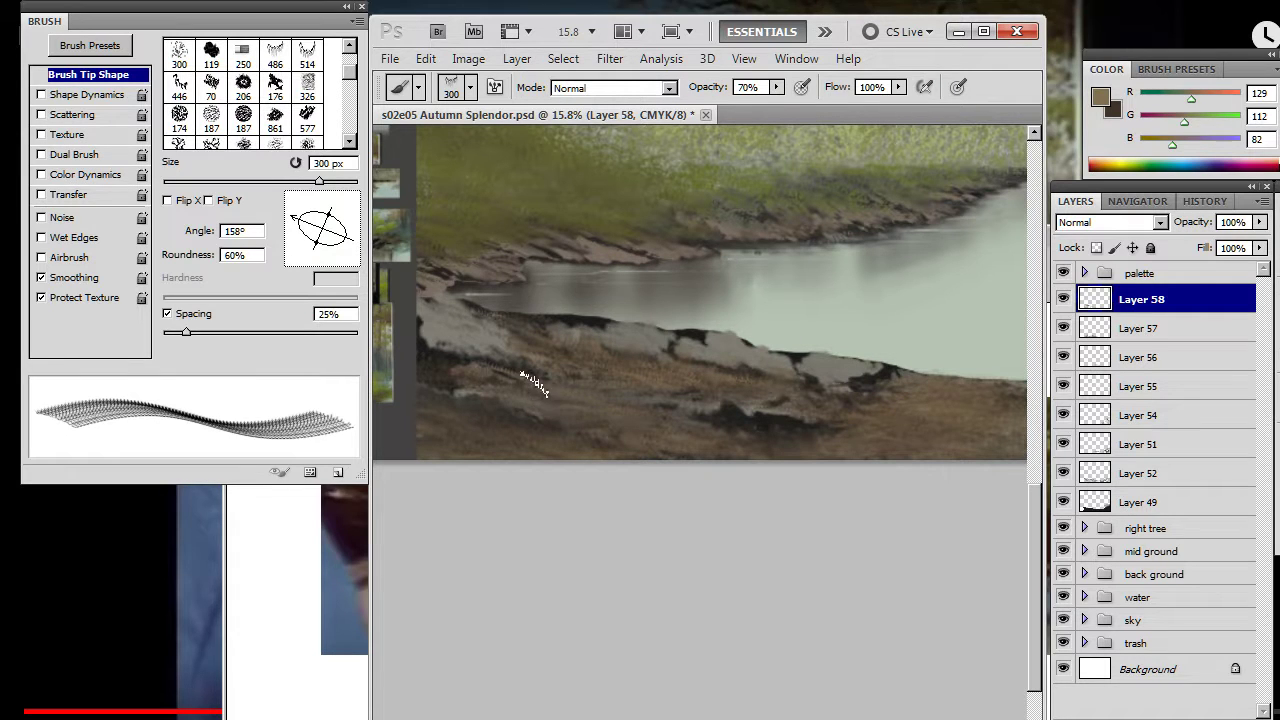
{"action": "key", "text": "r"}
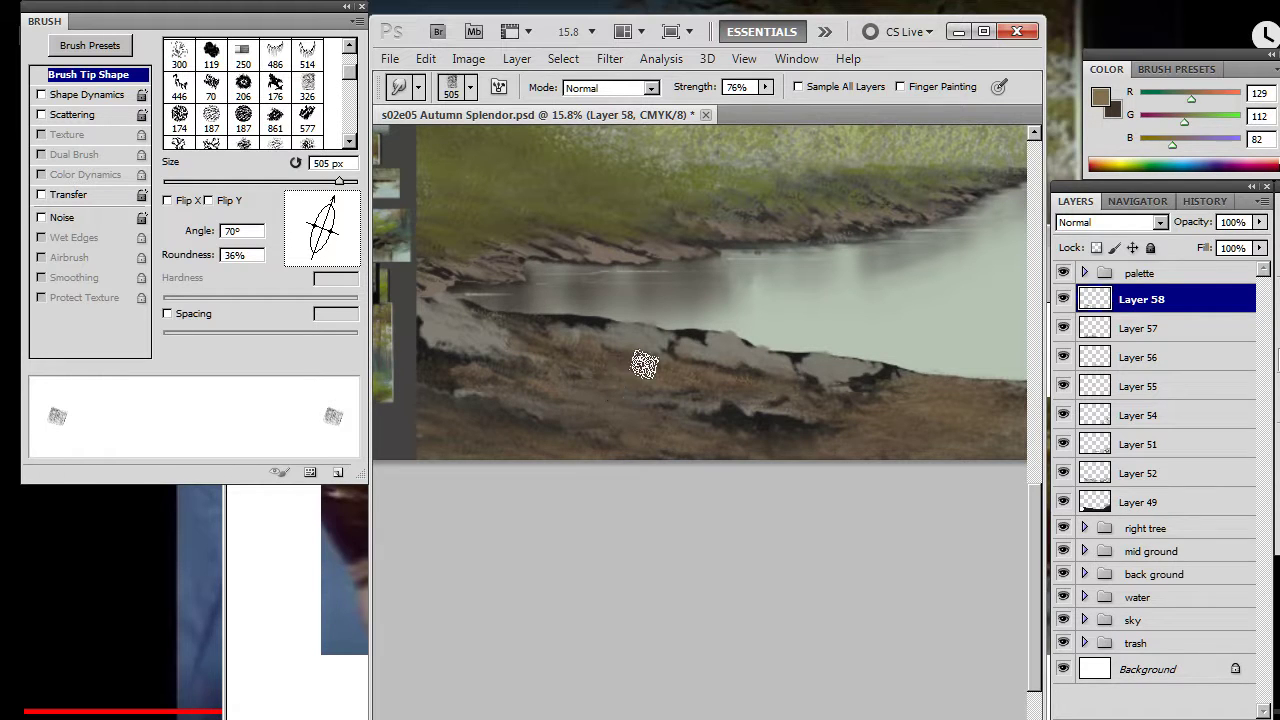
{"action": "key", "text": "b"}
{"action": "key", "text": "r"}
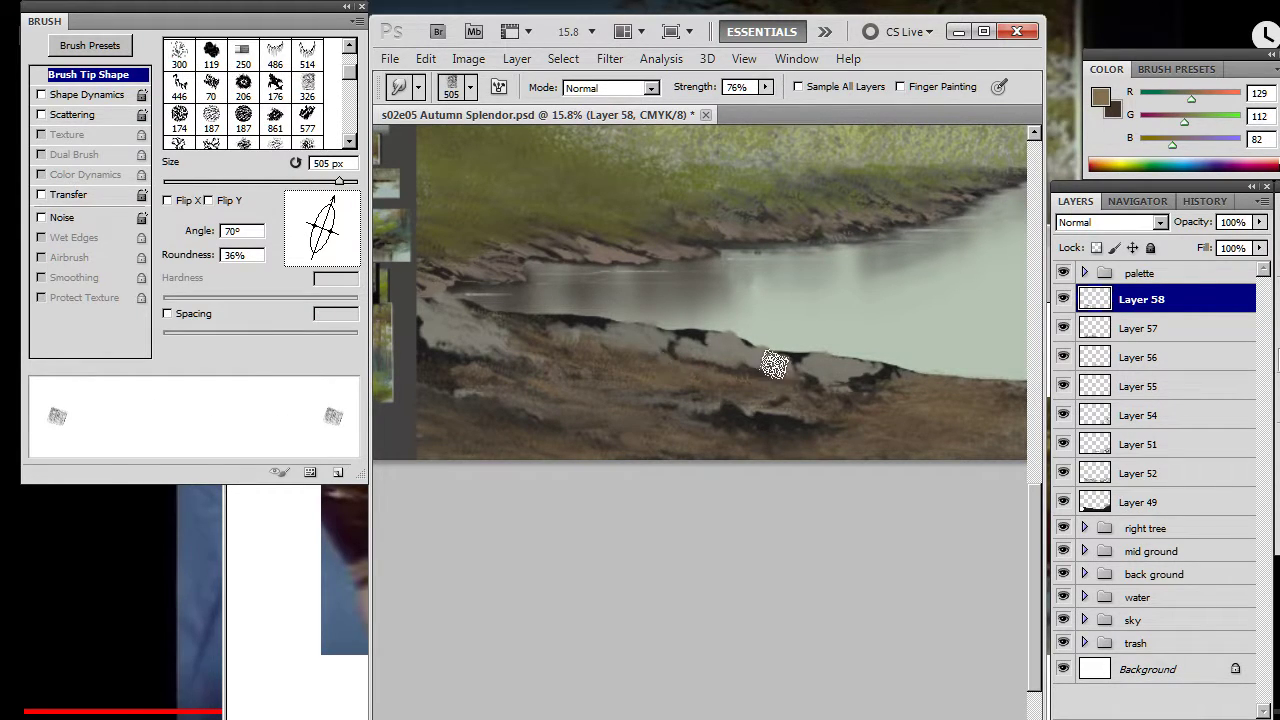
- Paint 300 px tan grass below the leftmost rock near the canvas's left edge and blend it with the 505 px Smudge tip
{"action": "left_click_drag", "start_coordinate": [513, 407], "coordinate": [619, 414]}
{"action": "key", "text": "b"}
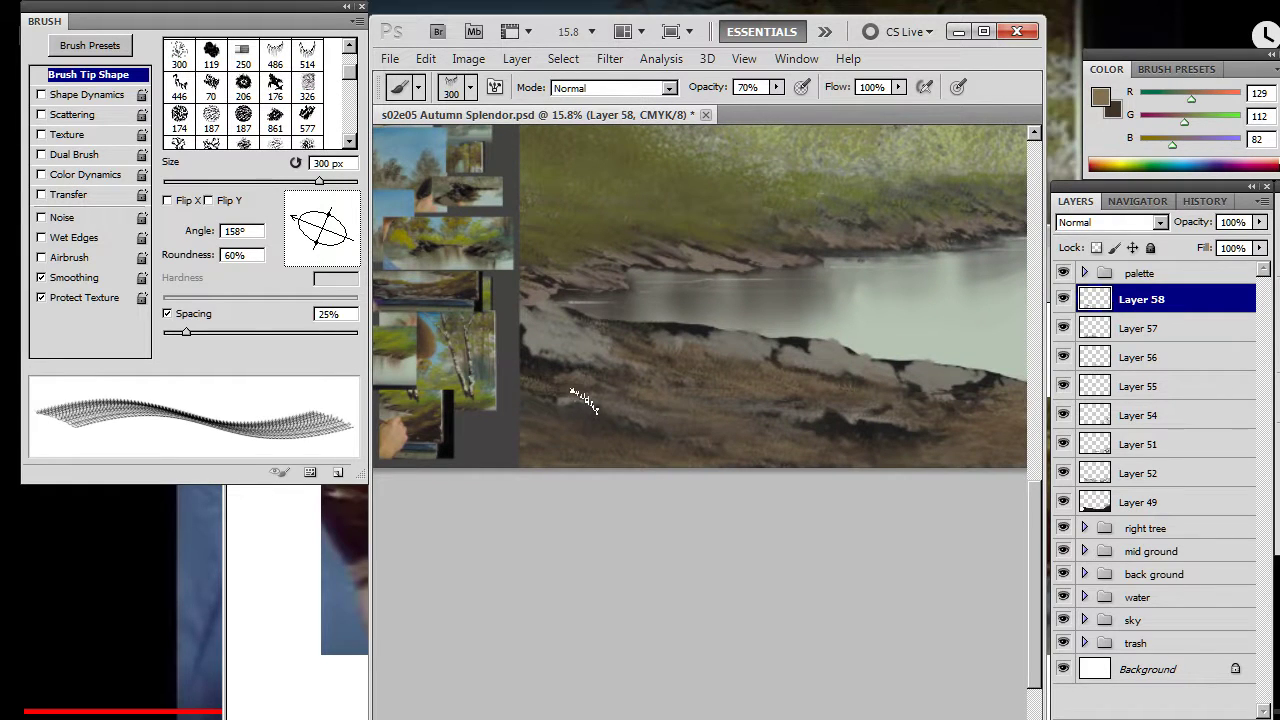
{"action": "key", "text": "r"}
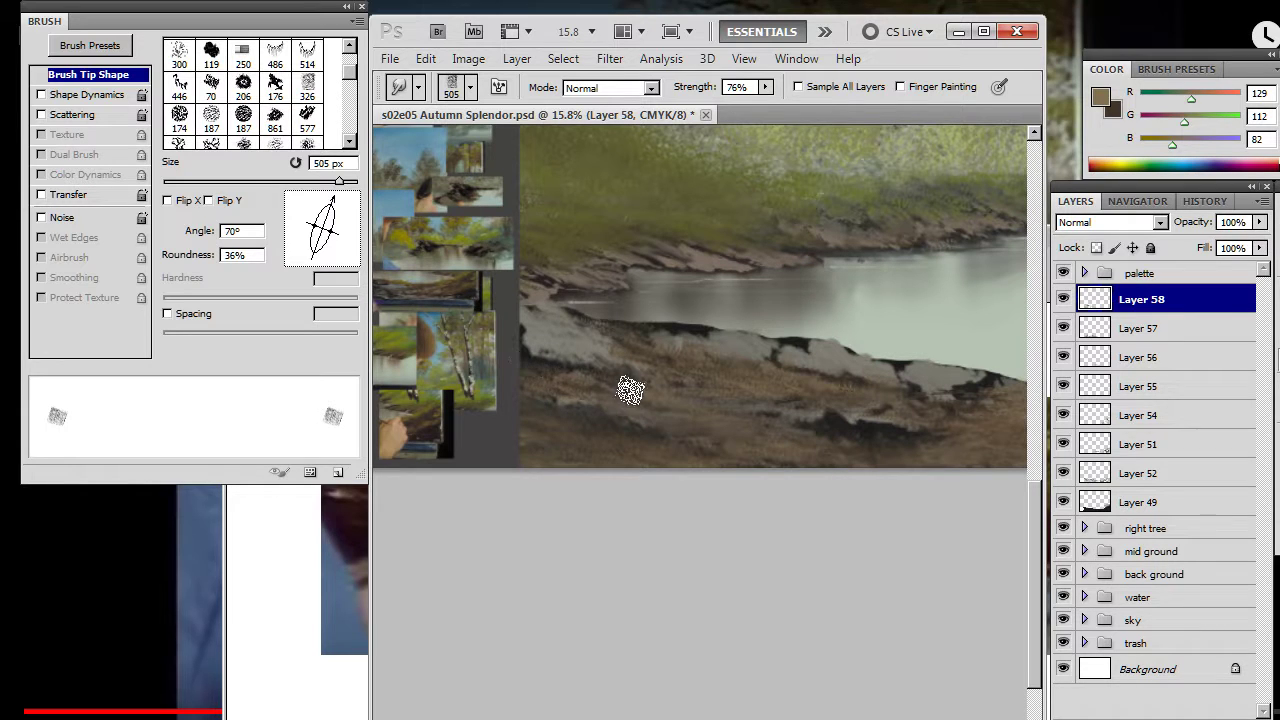
{"action": "key", "text": "b"}
{"action": "key", "text": "r"}
{"action": "left_click_drag", "start_coordinate": [677, 446], "coordinate": [608, 434]}
- Paint dark brown grass shadows on the left bank with the 300 px tip angled 168° and smudge them into the tan
{"action": "key", "text": "b"}
{"action": "key", "text": "x"}
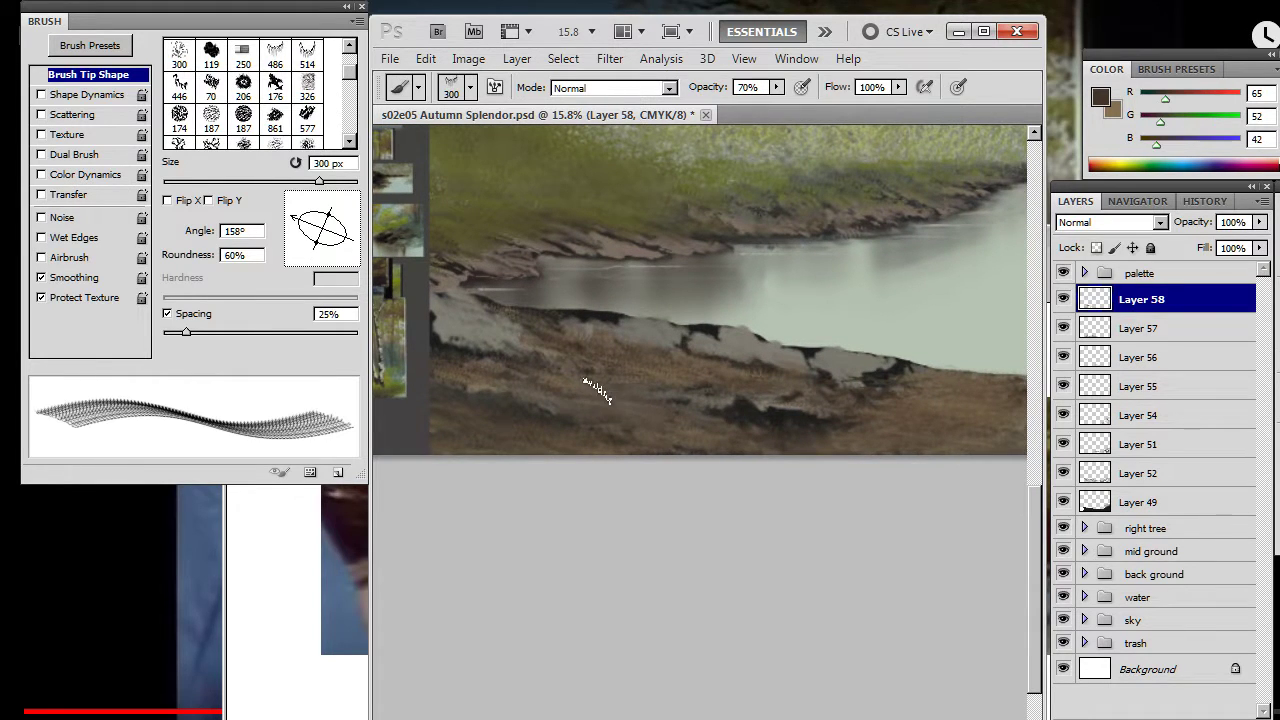
{"action": "left_click_drag", "start_coordinate": [293, 229], "coordinate": [296, 238]}
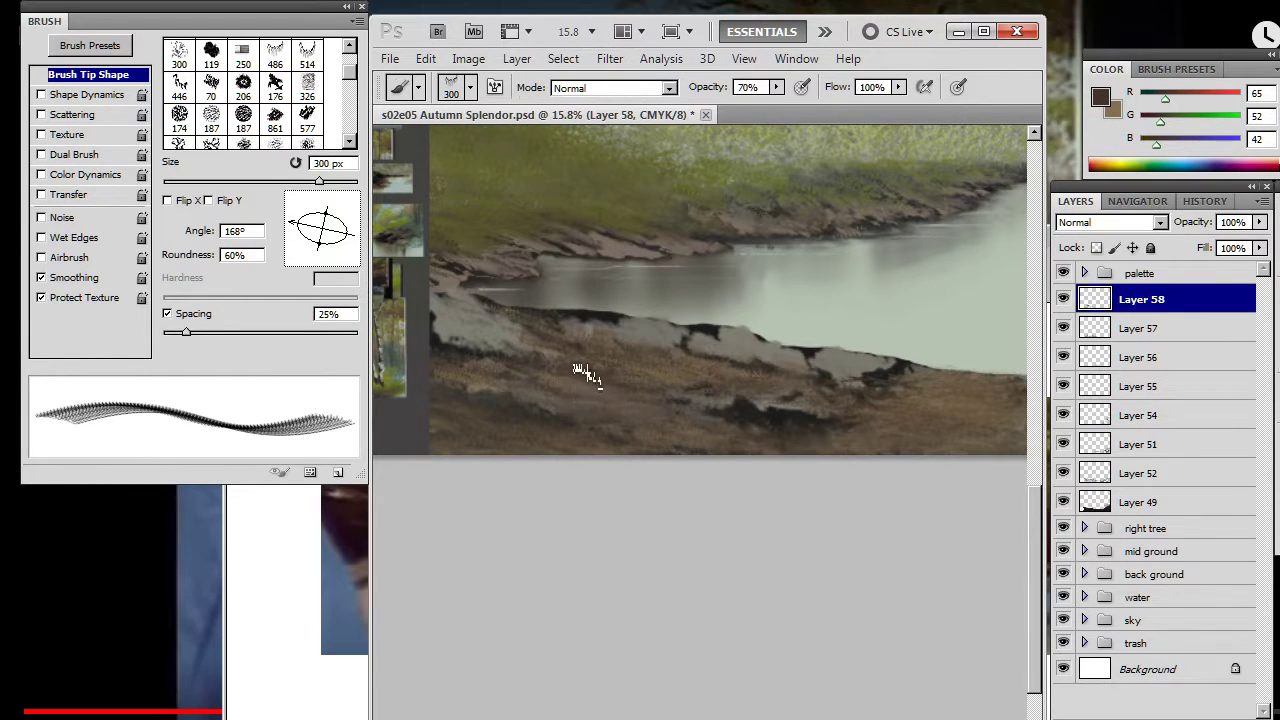
{"action": "key", "text": "r"}
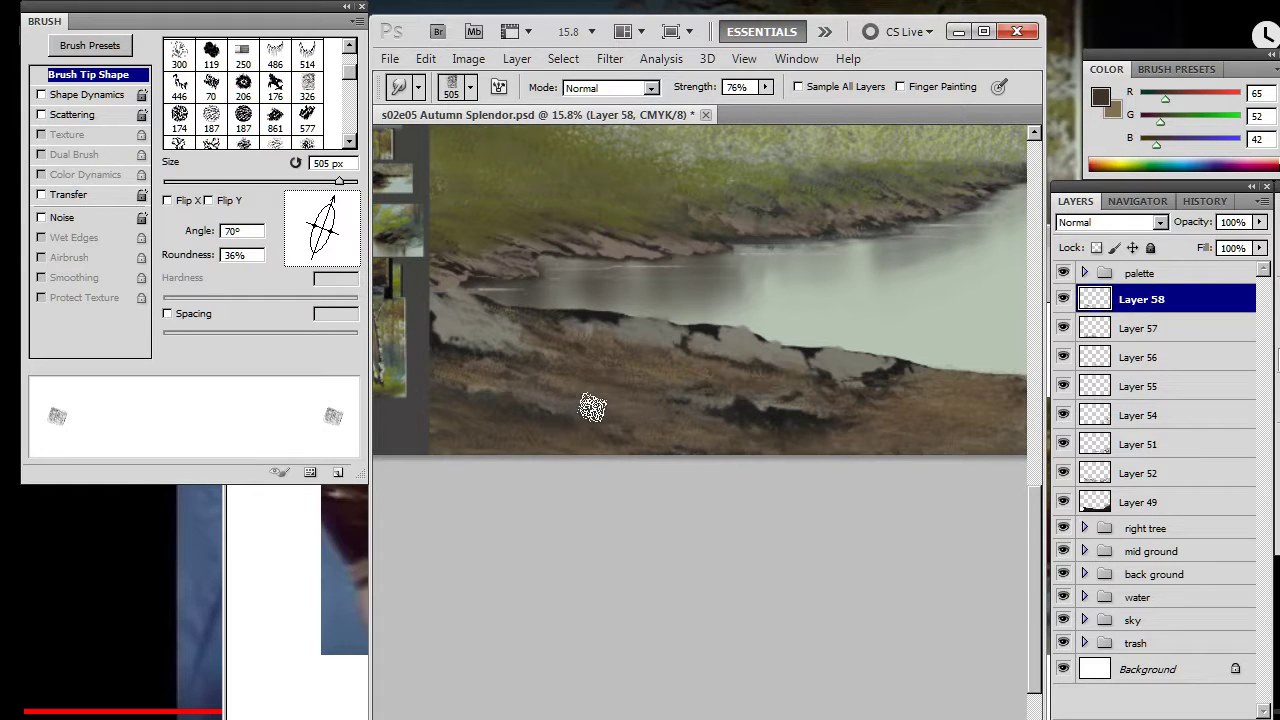
{"action": "key", "text": "b"}
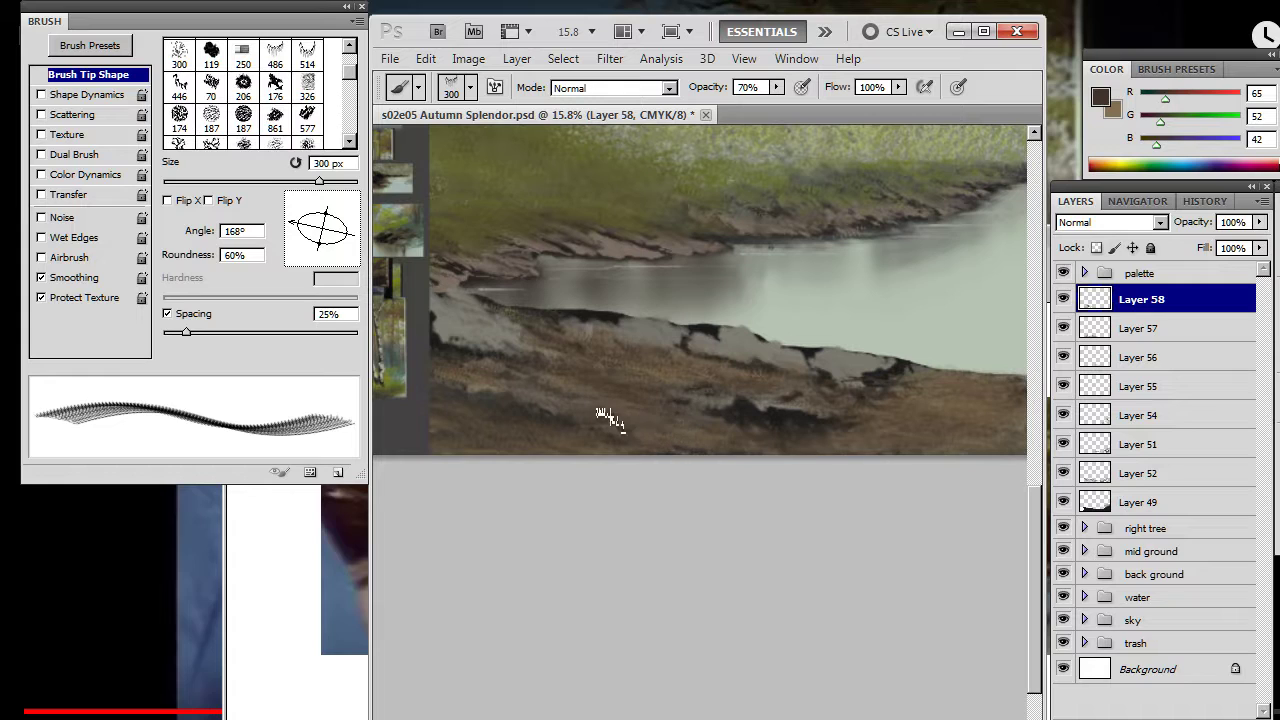
{"action": "key", "text": "r"}
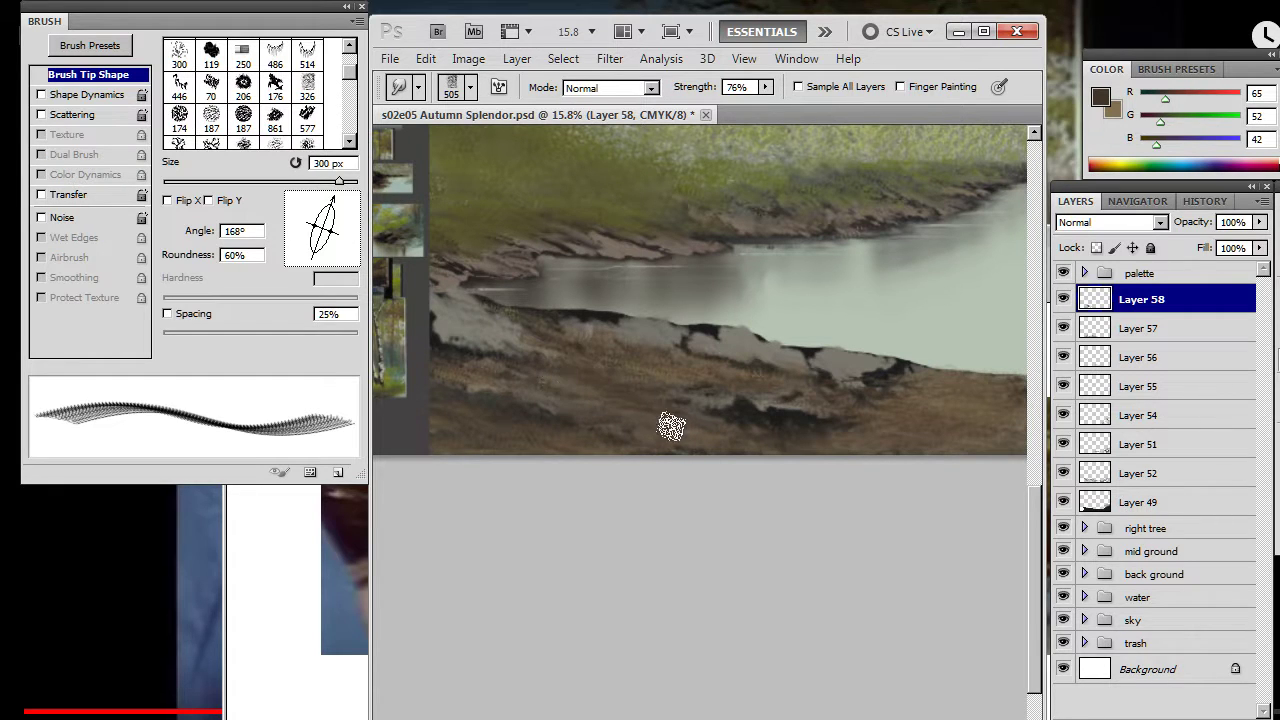
- Paint tan grass over the left bank's middle slope with the 300 px tip and blend it with the Smudge tip angled 83°
{"action": "key", "text": "b"}
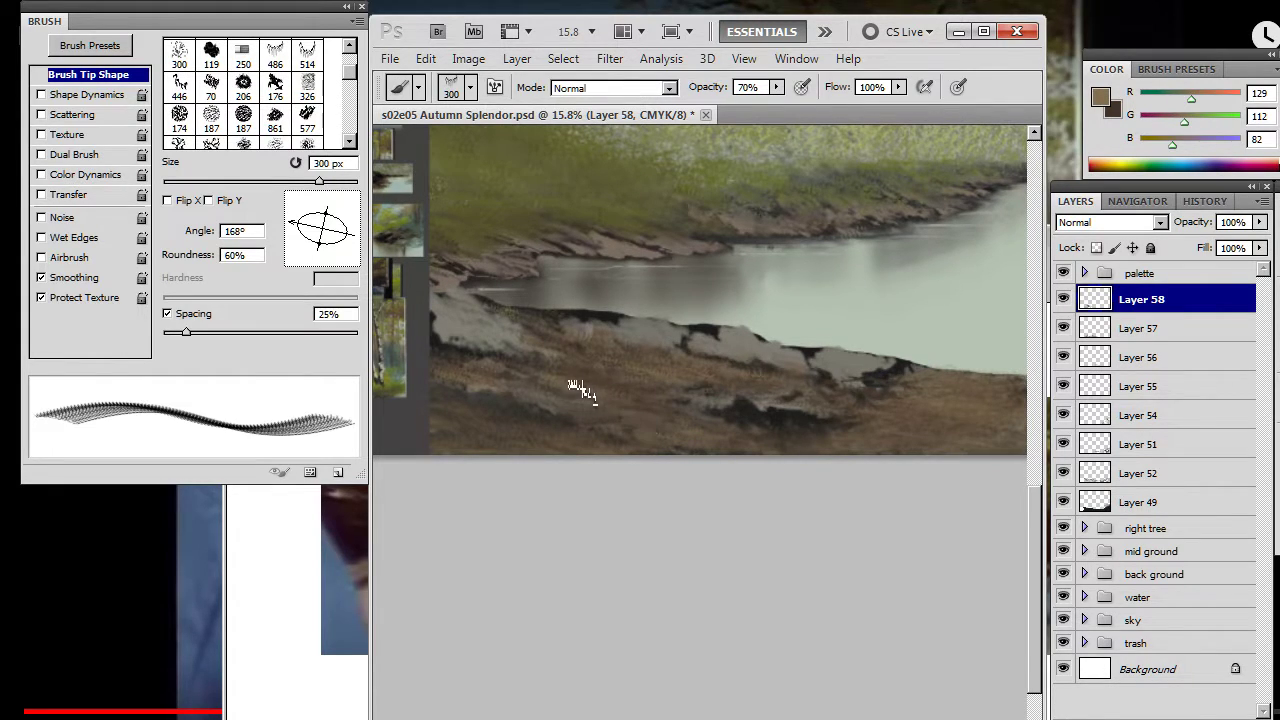
{"action": "key", "text": "r"}
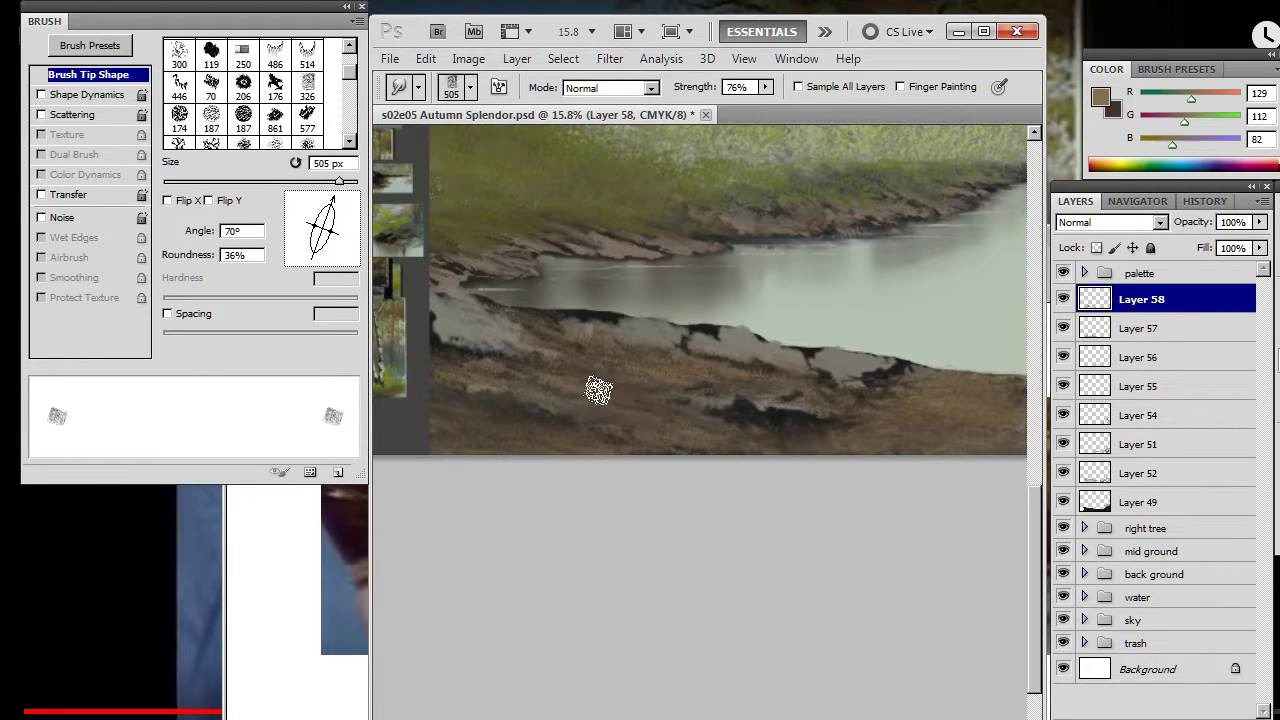
{"action": "key", "text": "b"}
{"action": "key", "text": "r"}
{"action": "left_click_drag", "start_coordinate": [329, 250], "coordinate": [330, 210]}
{"action": "key", "text": "b"}
{"action": "key", "text": "r"}
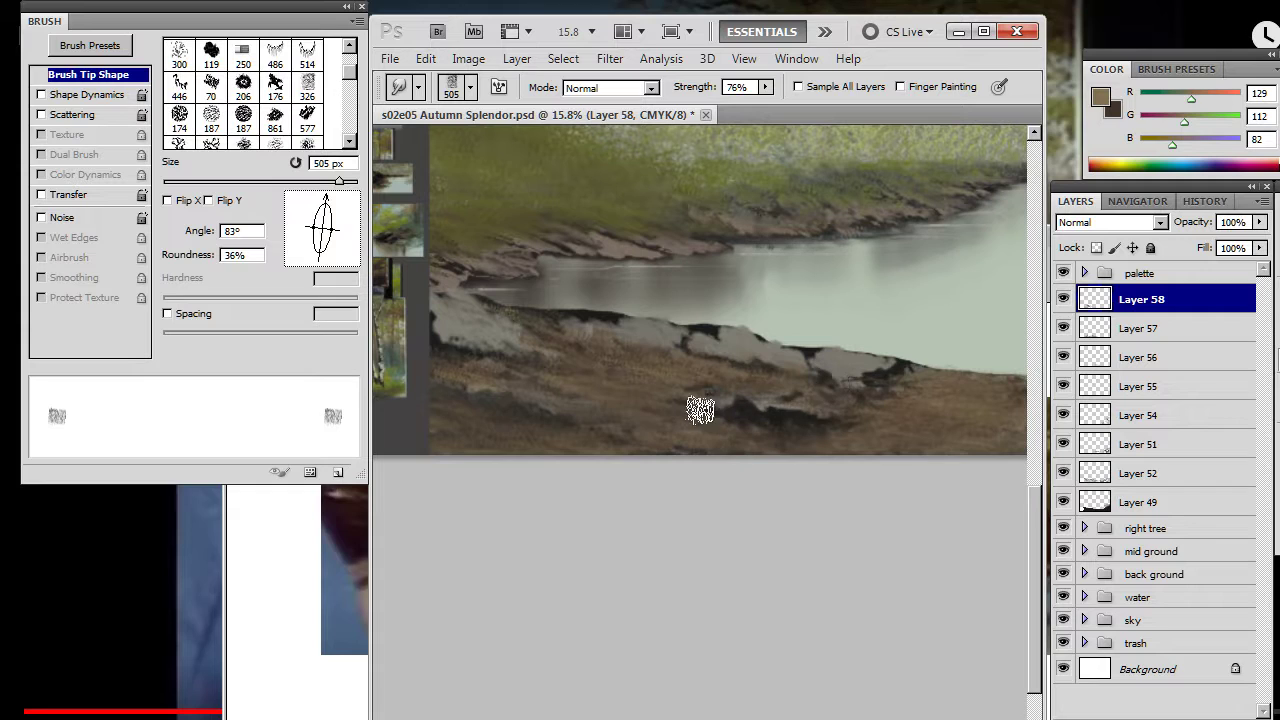
- Paint 300 px tan grass angled 168° below the leftmost rock and out to the canvas edge, blending with 505 px Smudge angled 83°
{"action": "left_click_drag", "start_coordinate": [564, 376], "coordinate": [668, 414]}
{"action": "key", "text": "b"}
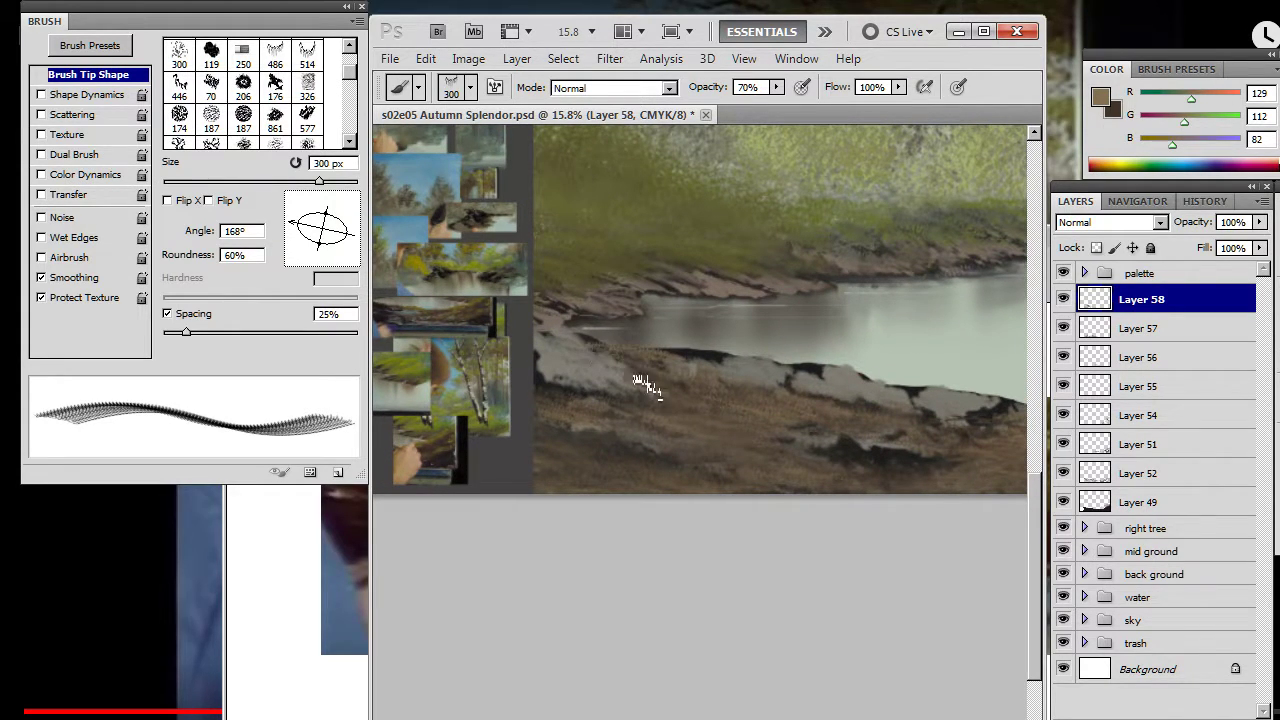
{"action": "key", "text": "r"}
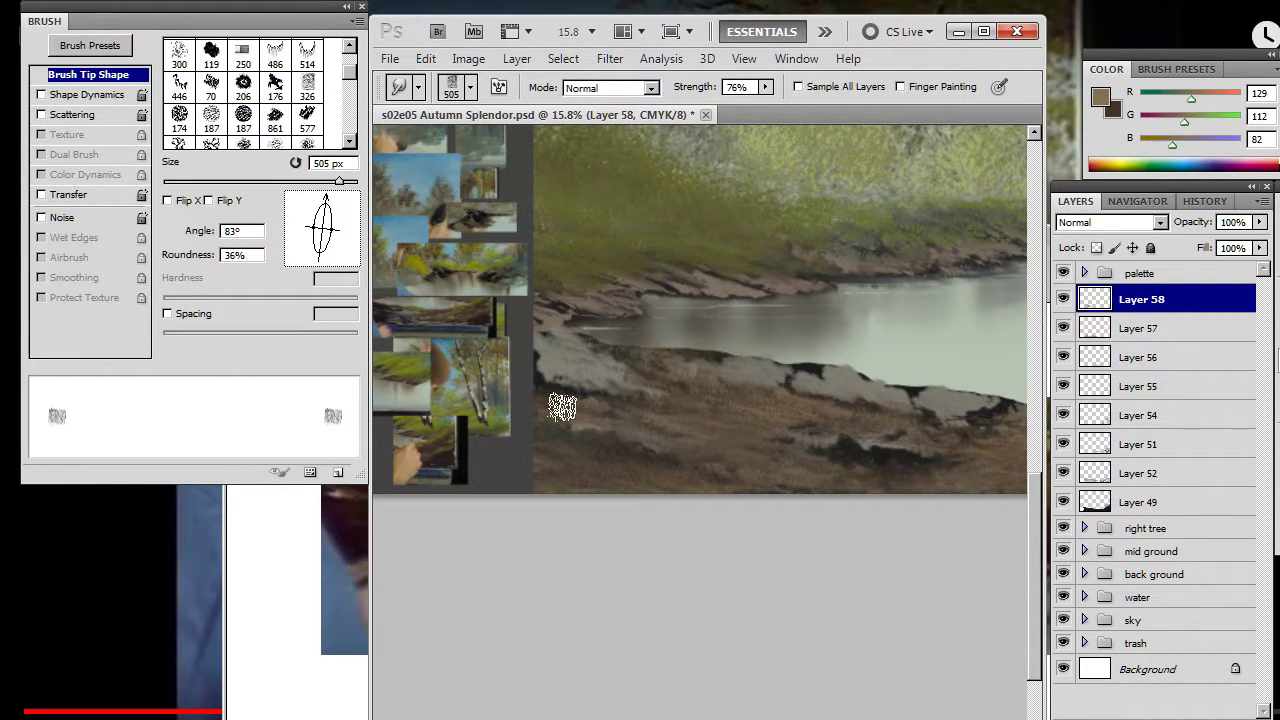
{"action": "key", "text": "b"}
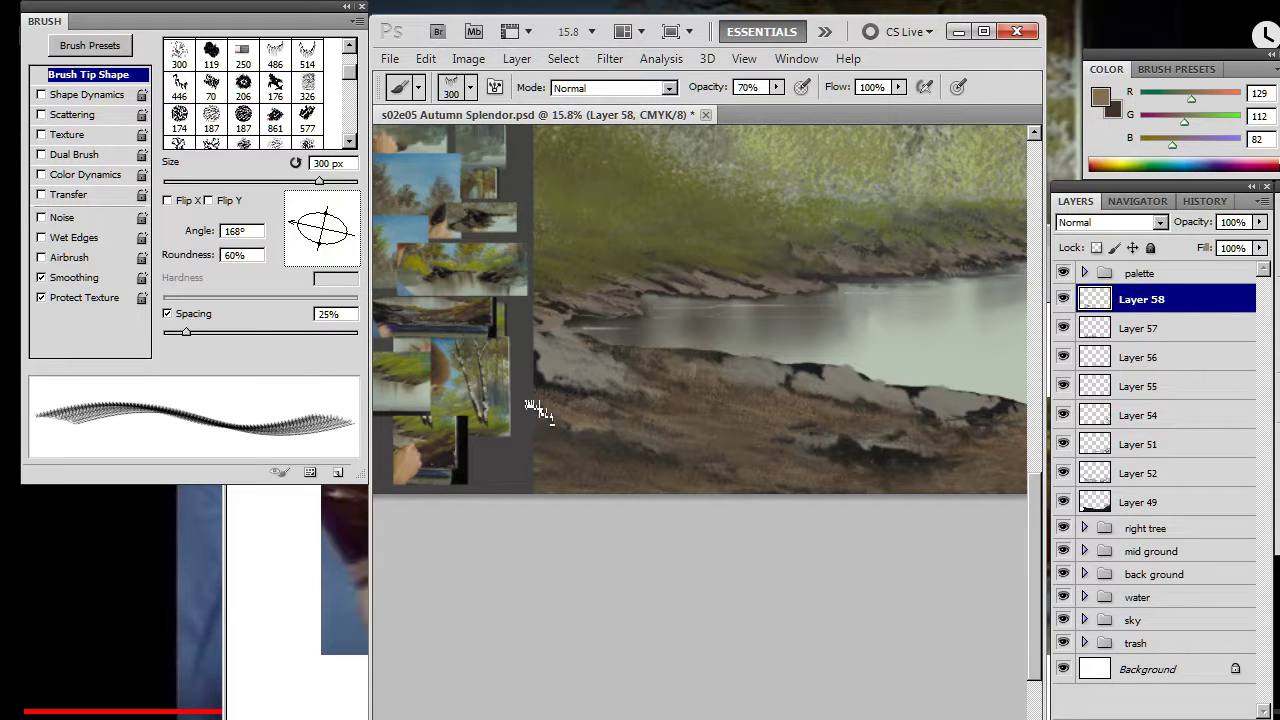
{"action": "key", "text": "r"}
{"action": "key", "text": "b"}
{"action": "key", "text": "r"}
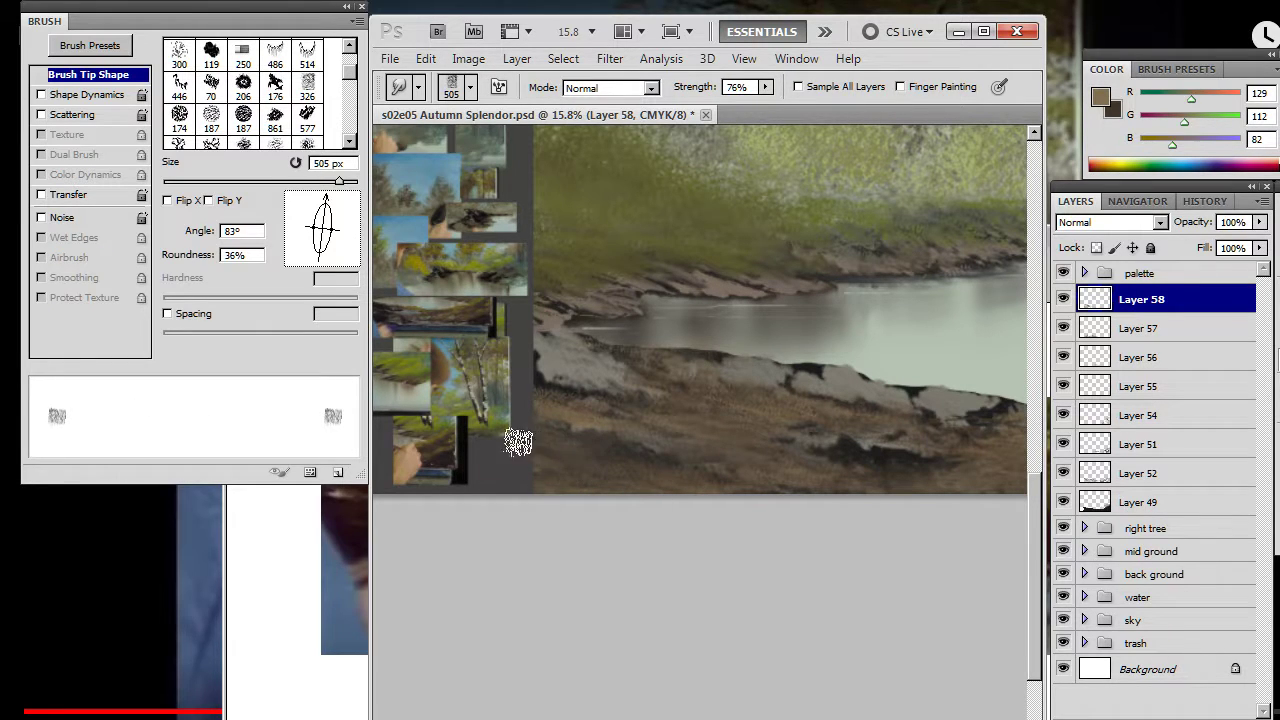
- Paint 300 px tan grass along the left bank's lower edge near the canvas corner and blend it with the 505 px Smudge tip
{"action": "key", "text": "b"}
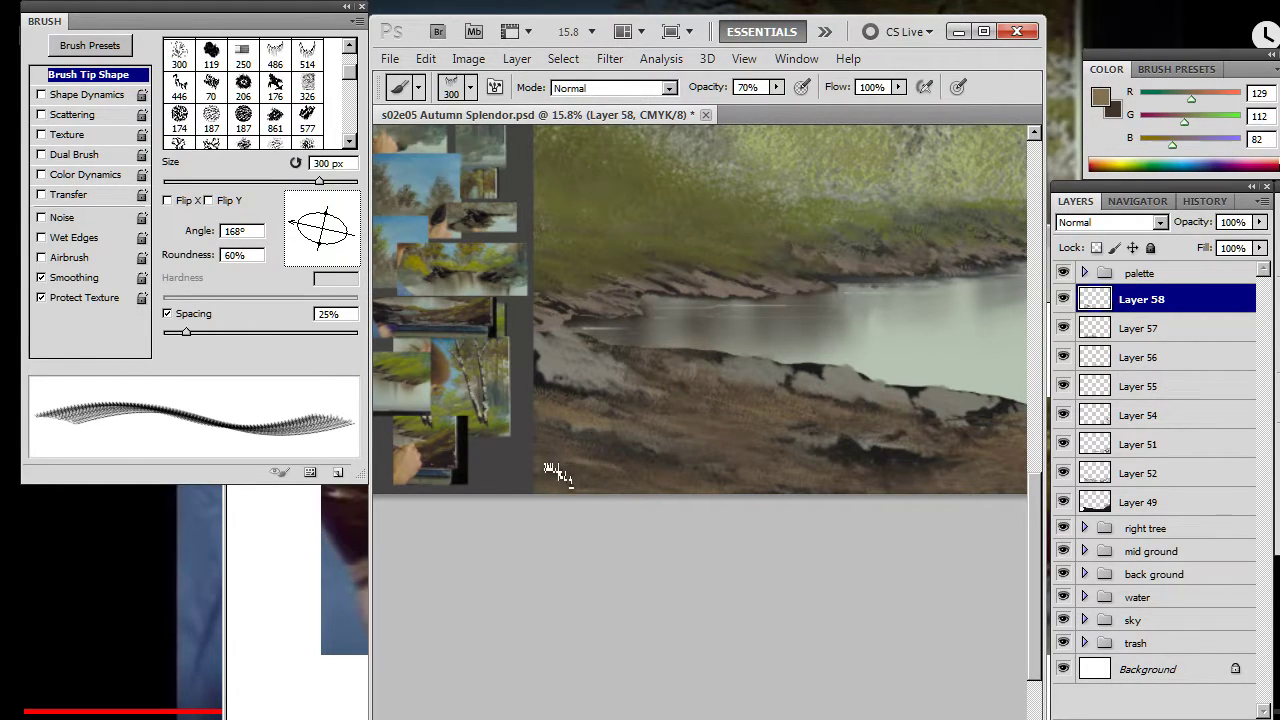
{"action": "key", "text": "r"}
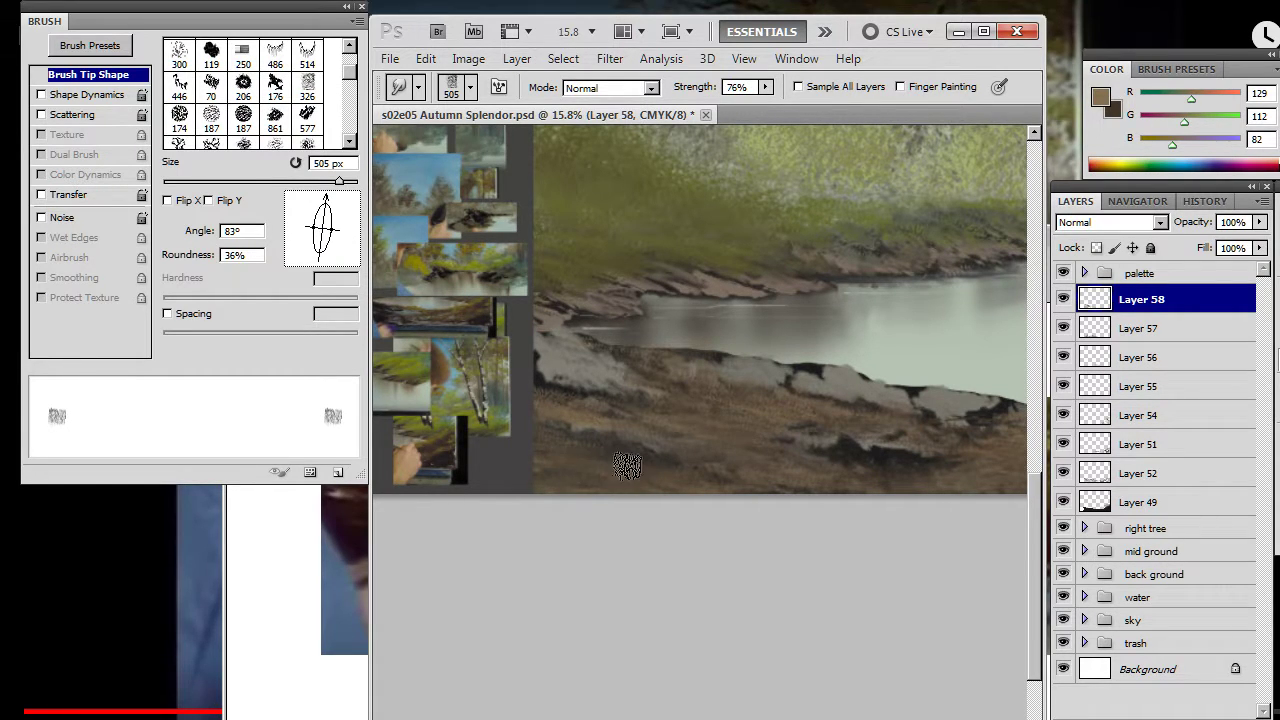
{"action": "key", "text": "b"}
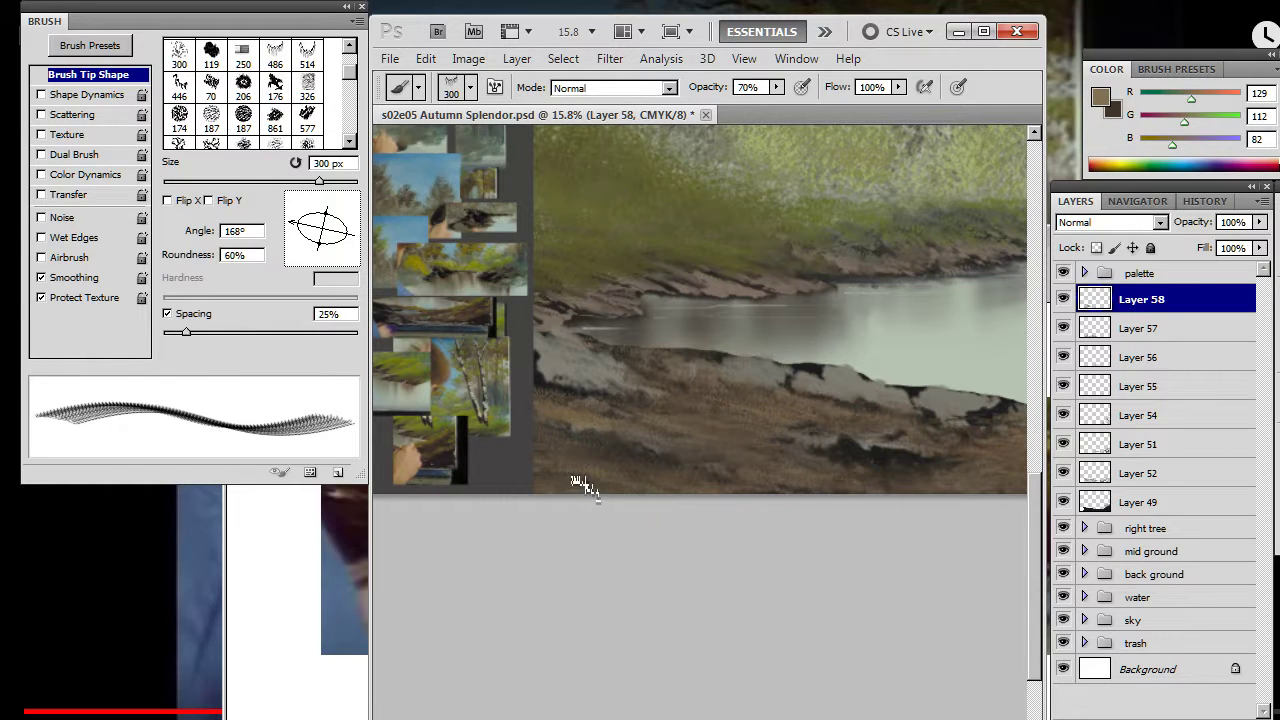
{"action": "key", "text": "r"}
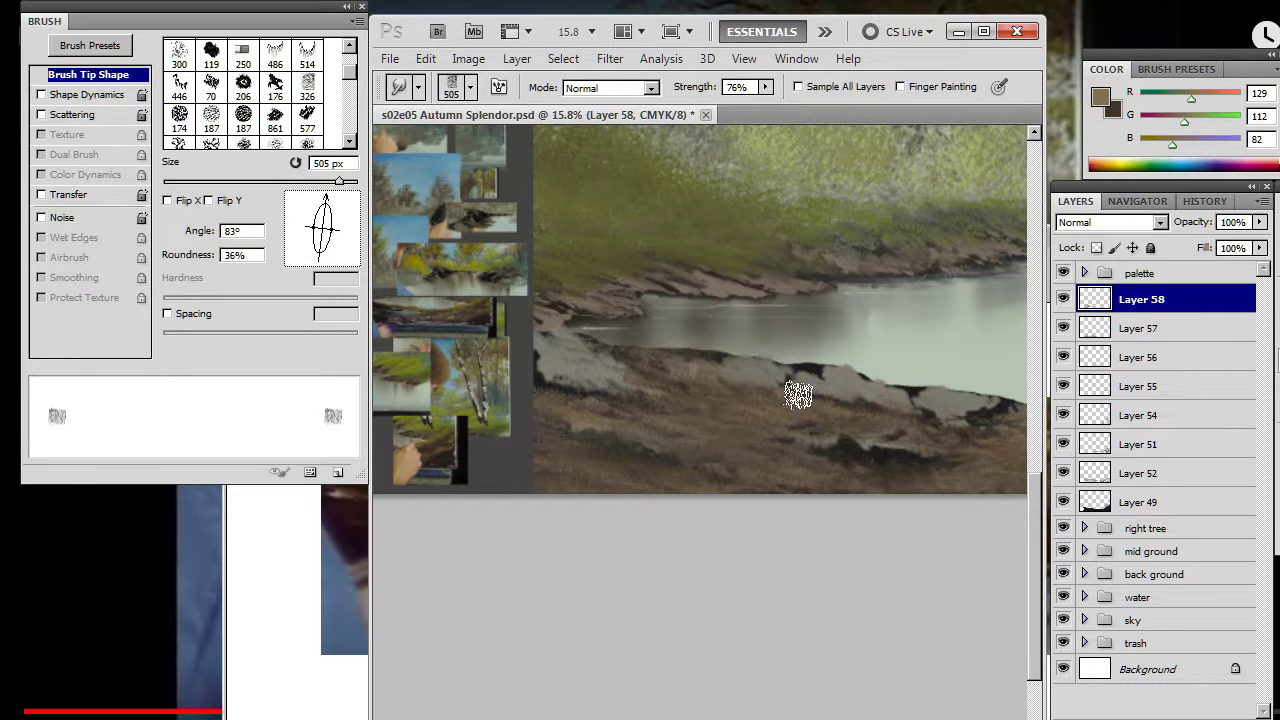
- Touch up the tan grass between the middle rocks and the dark patch below them, alternating the 300 px brush with Smudge
{"action": "left_click_drag", "start_coordinate": [829, 451], "coordinate": [539, 426]}
{"action": "key", "text": "b"}
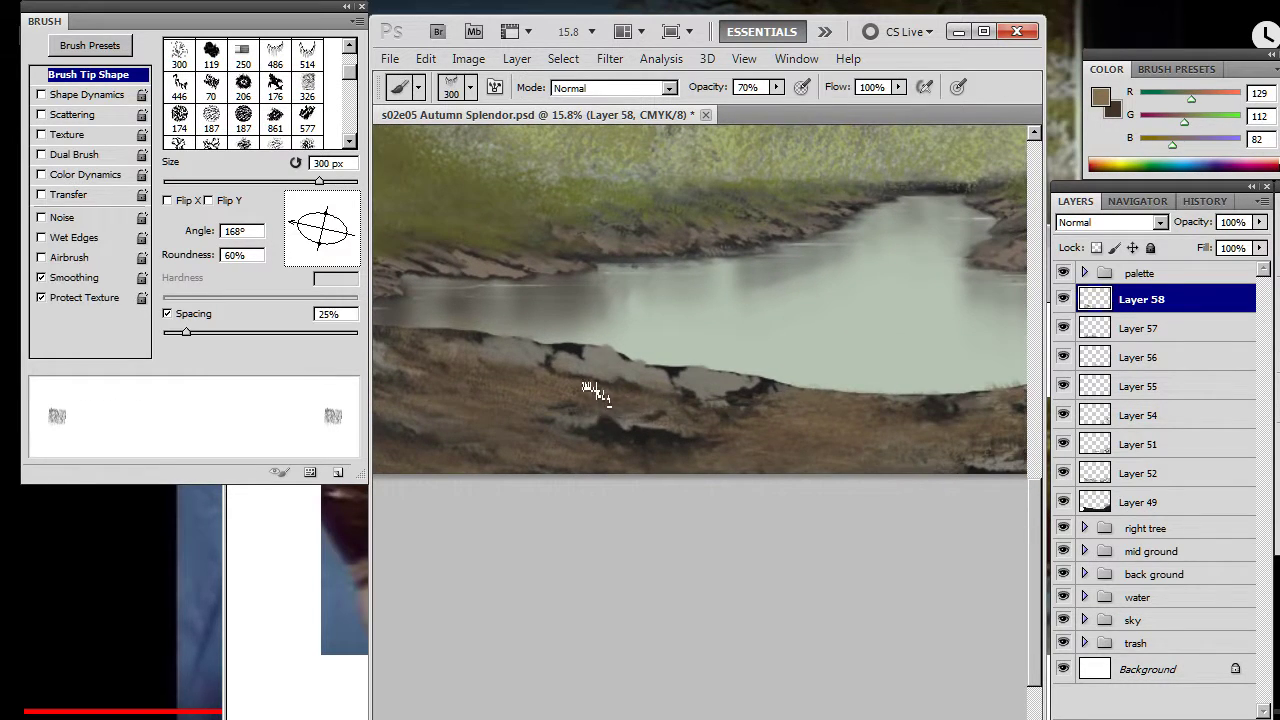
{"action": "key", "text": "r"}
{"action": "key", "text": "b"}
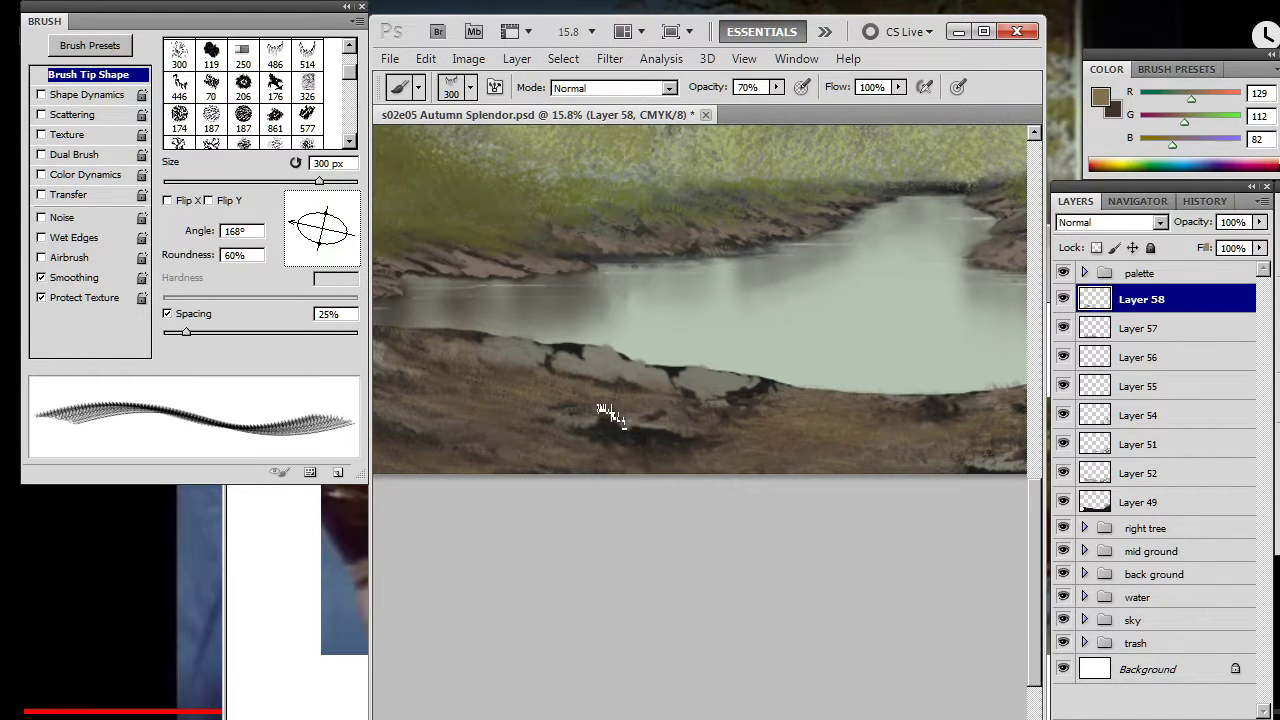
{"action": "key", "text": "r"}
- Group Layer 49 and Layers 51 to 58 into one folder and name it "fore ground"
{"action": "key", "text": "z"}
{"action": "left_click_drag", "start_coordinate": [678, 449], "coordinate": [600, 471]}
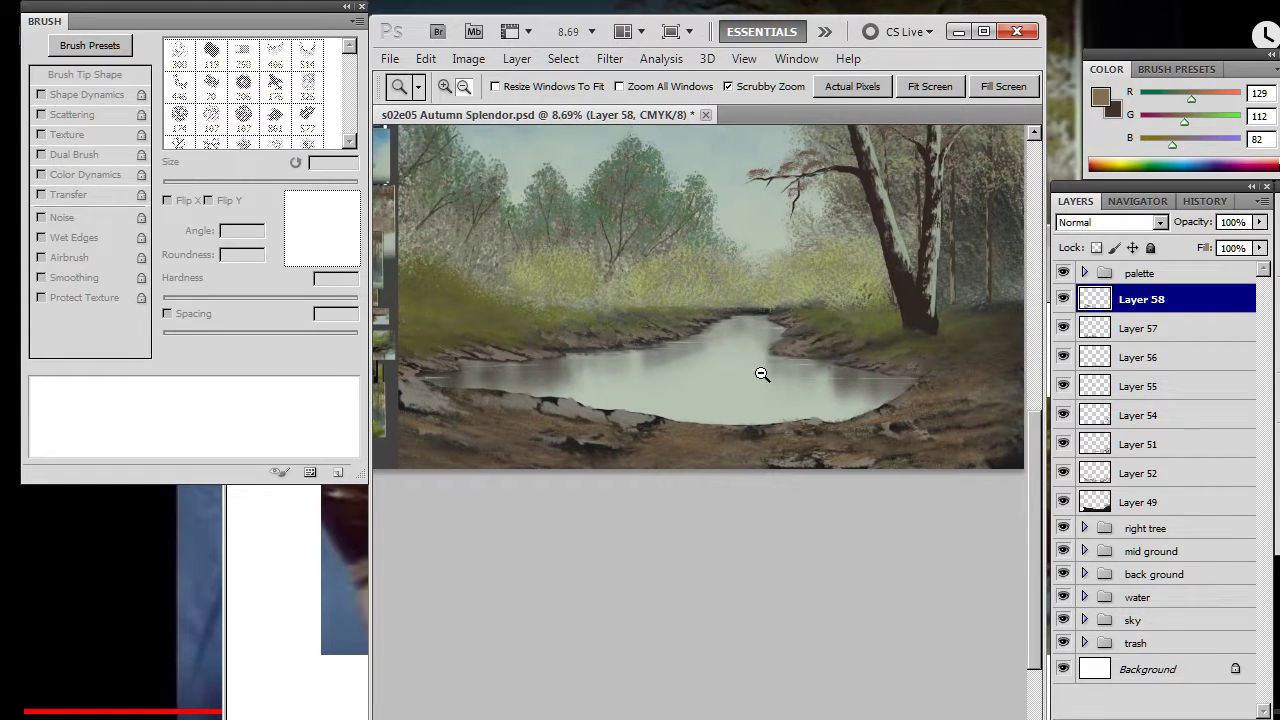
{"action": "left_click_drag", "start_coordinate": [694, 313], "coordinate": [704, 327]}
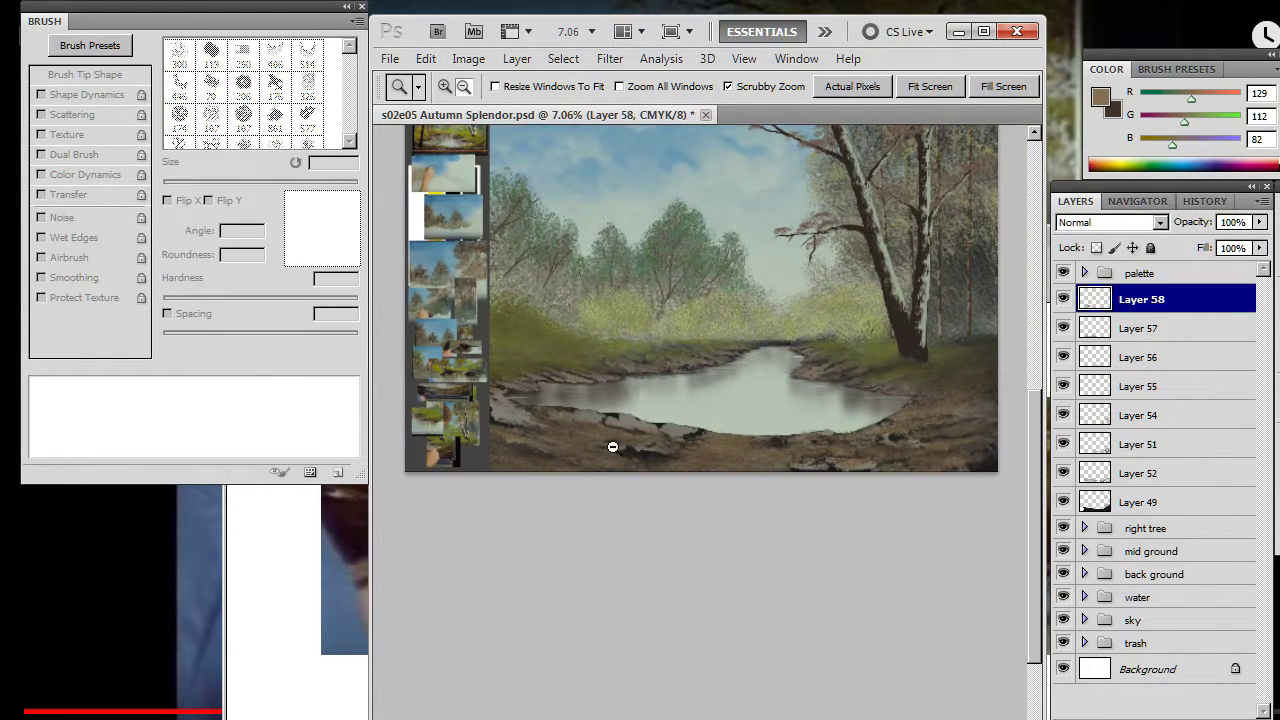
{"action": "left_click", "coordinate": [1163, 499], "text": "shift"}
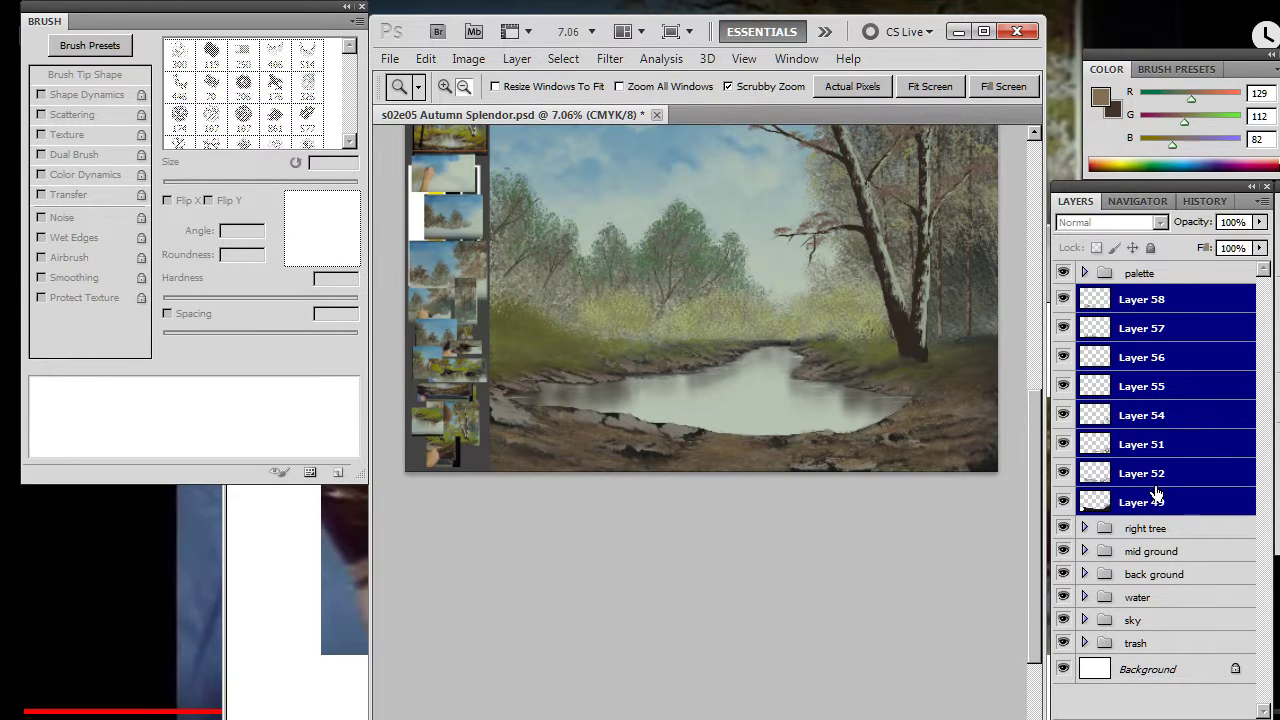
{"action": "left_click", "coordinate": [1157, 499], "text": "ctrl"}
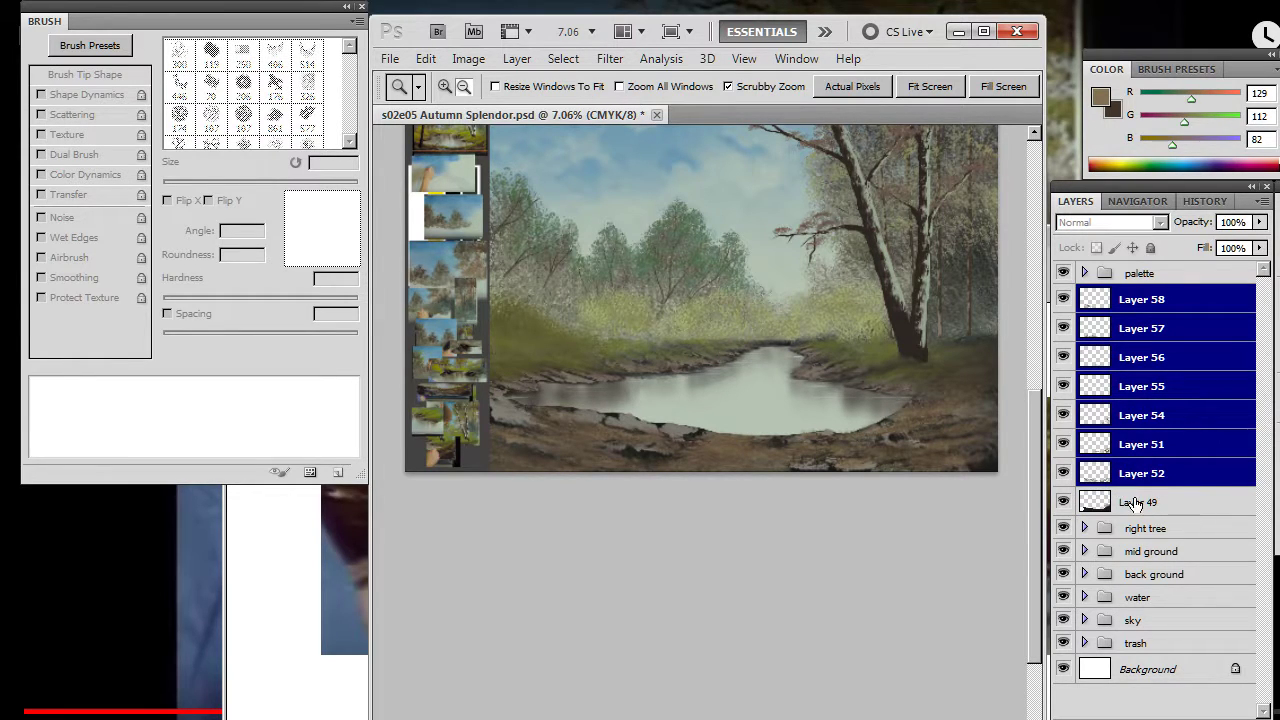
{"action": "left_click", "coordinate": [1143, 500], "text": "ctrl"}
{"action": "key", "text": "ctrl+g"}
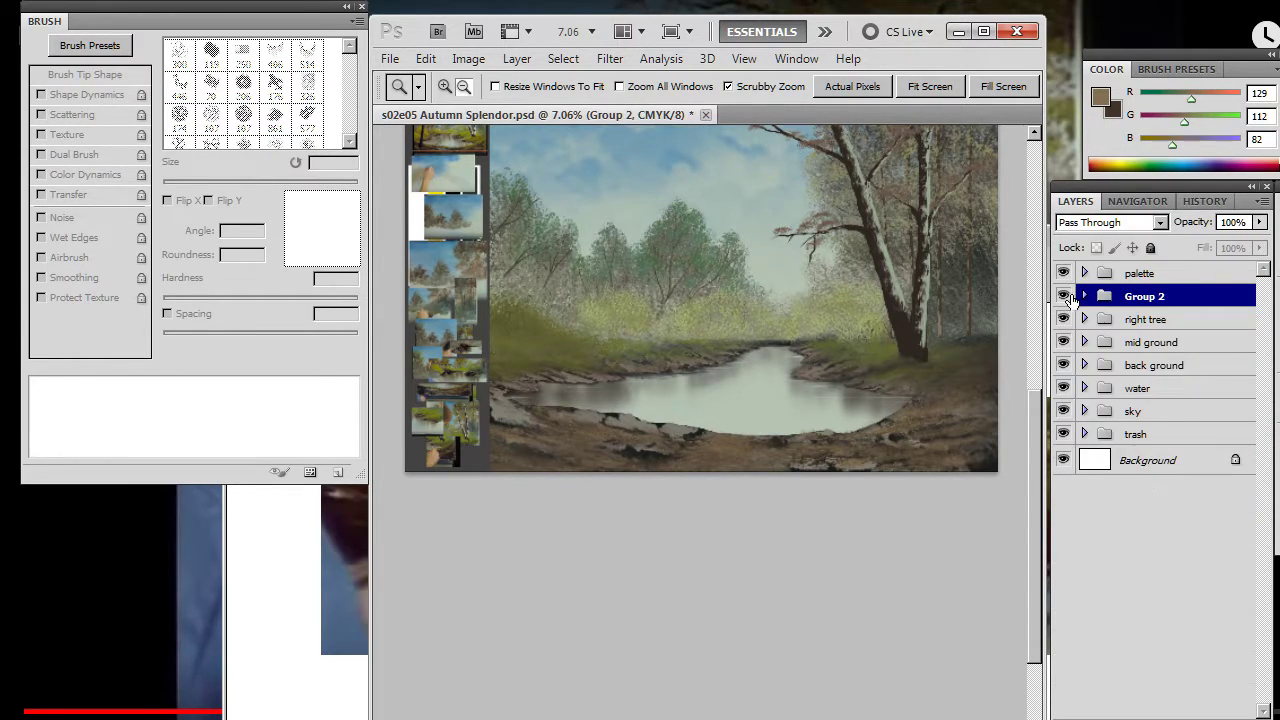
{"action": "double_click", "coordinate": [1143, 297]}
{"action": "type", "text": "f"}
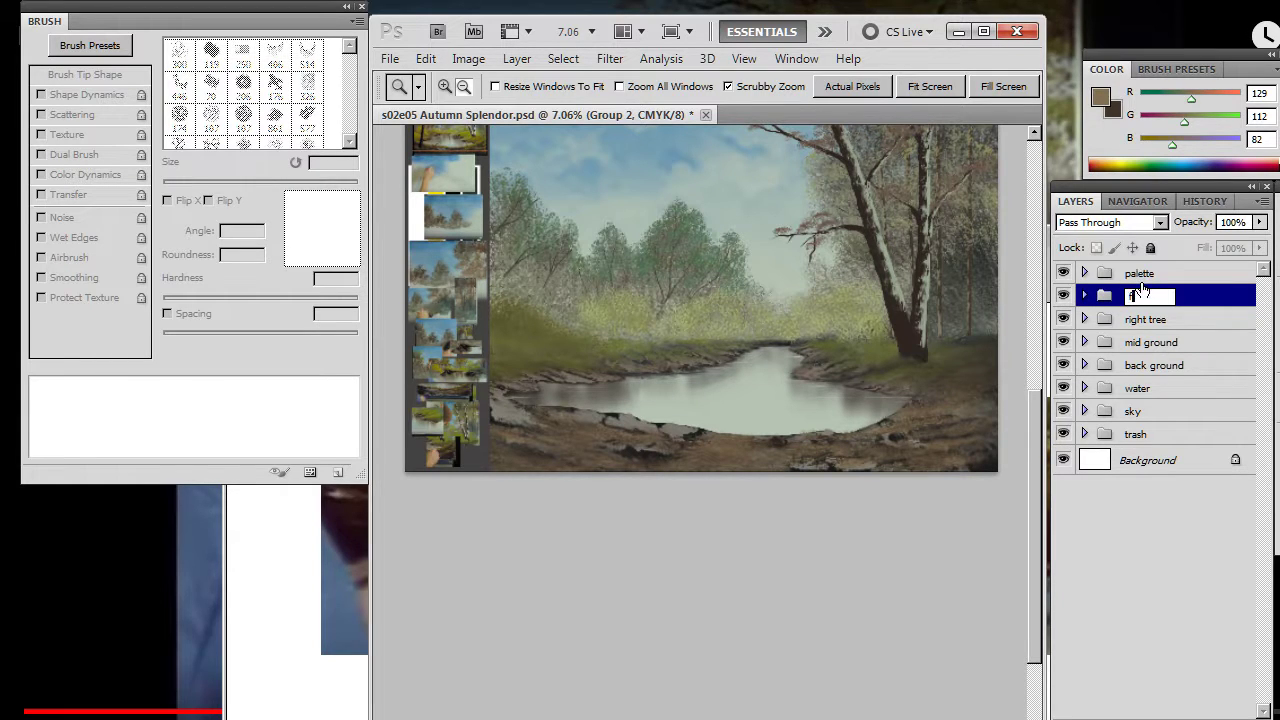
{"action": "type", "text": "ore ground"}
{"action": "key", "text": "Return"}
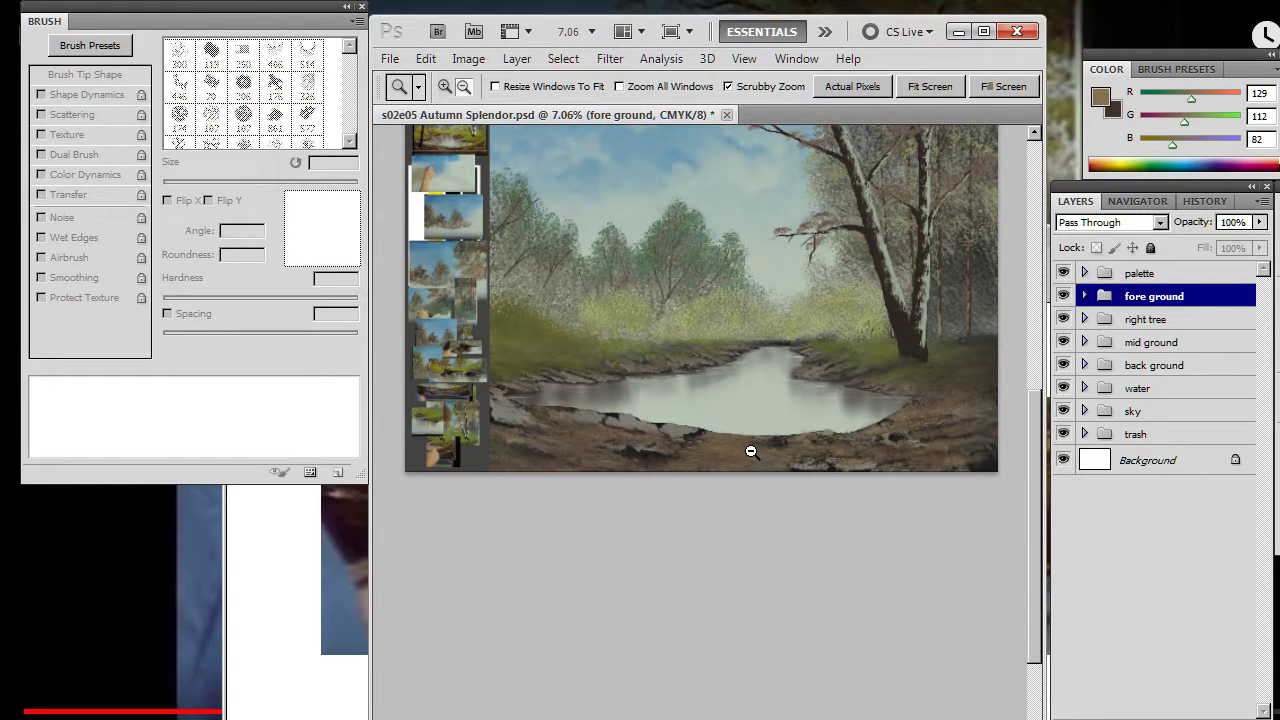
- Switch to the Bob Ross Autumn Splendor video and pause it where nearly the whole painting shows unobstructed
{"action": "key", "text": "alt+Tab"}
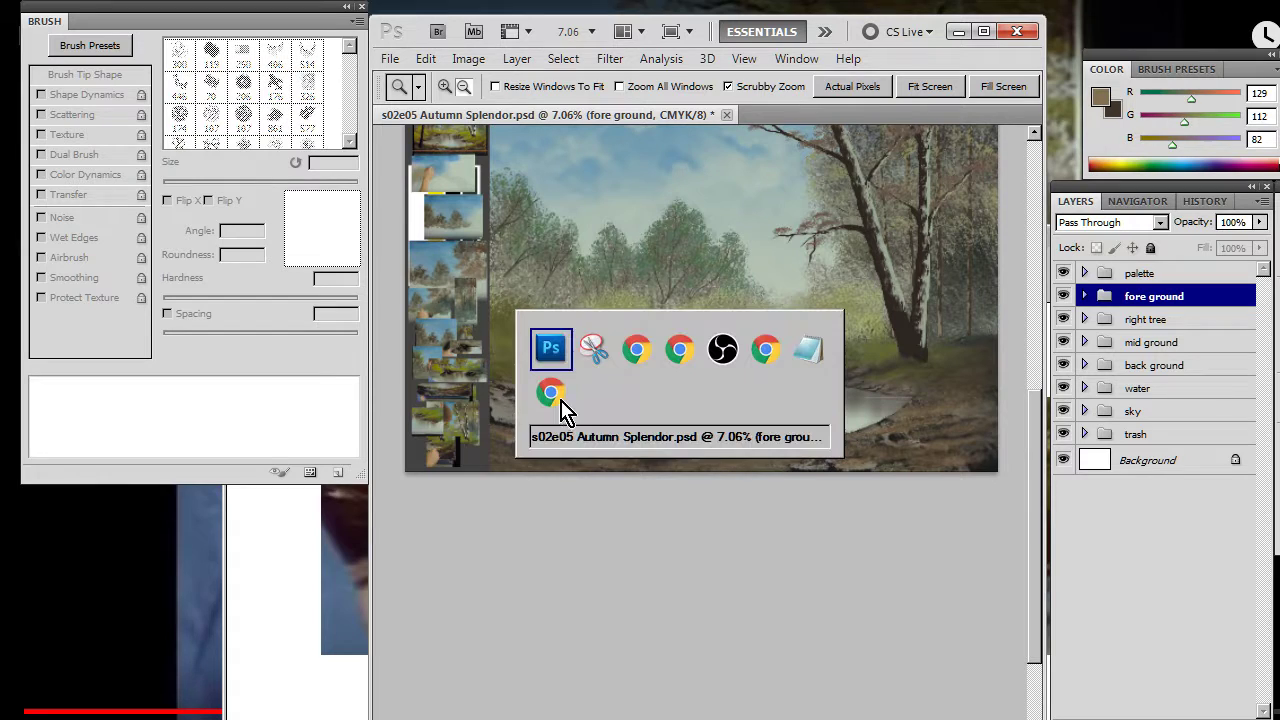
{"action": "key", "text": "Tab"}
{"action": "key", "text": "Tab"}
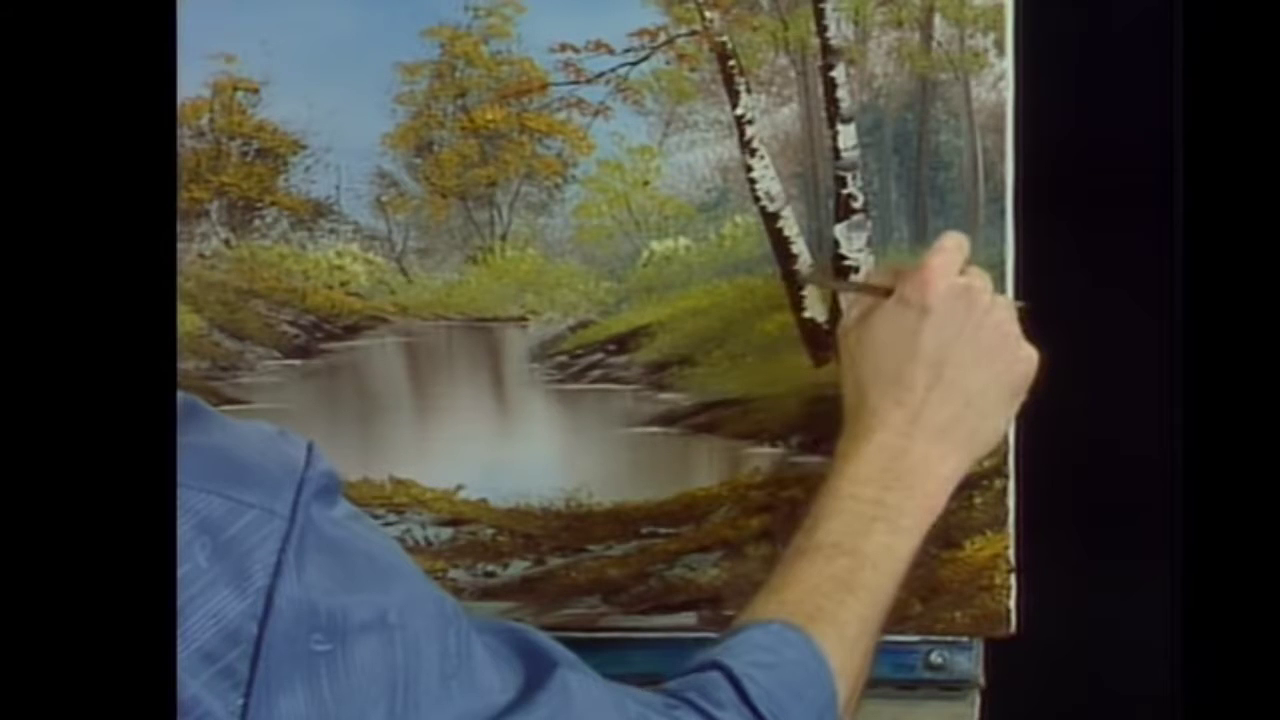
{"action": "mouse_move", "coordinate": [776, 517]}
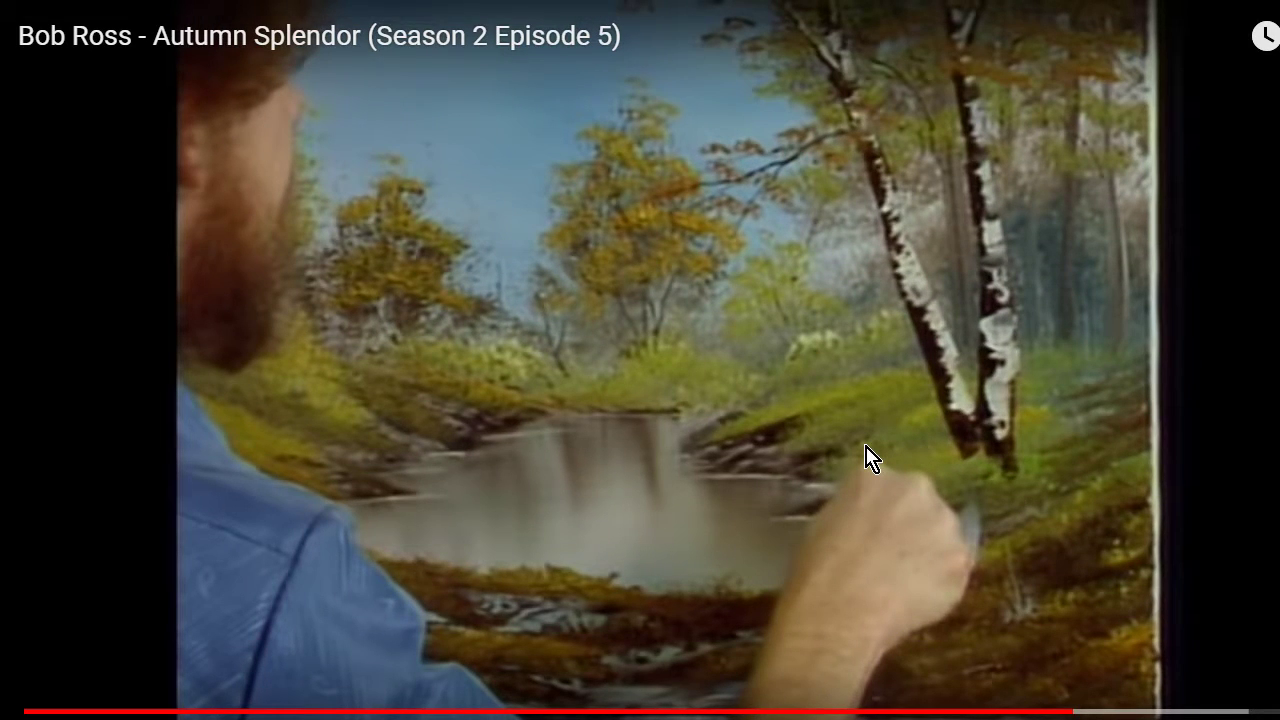
{"action": "left_click", "coordinate": [866, 458]}
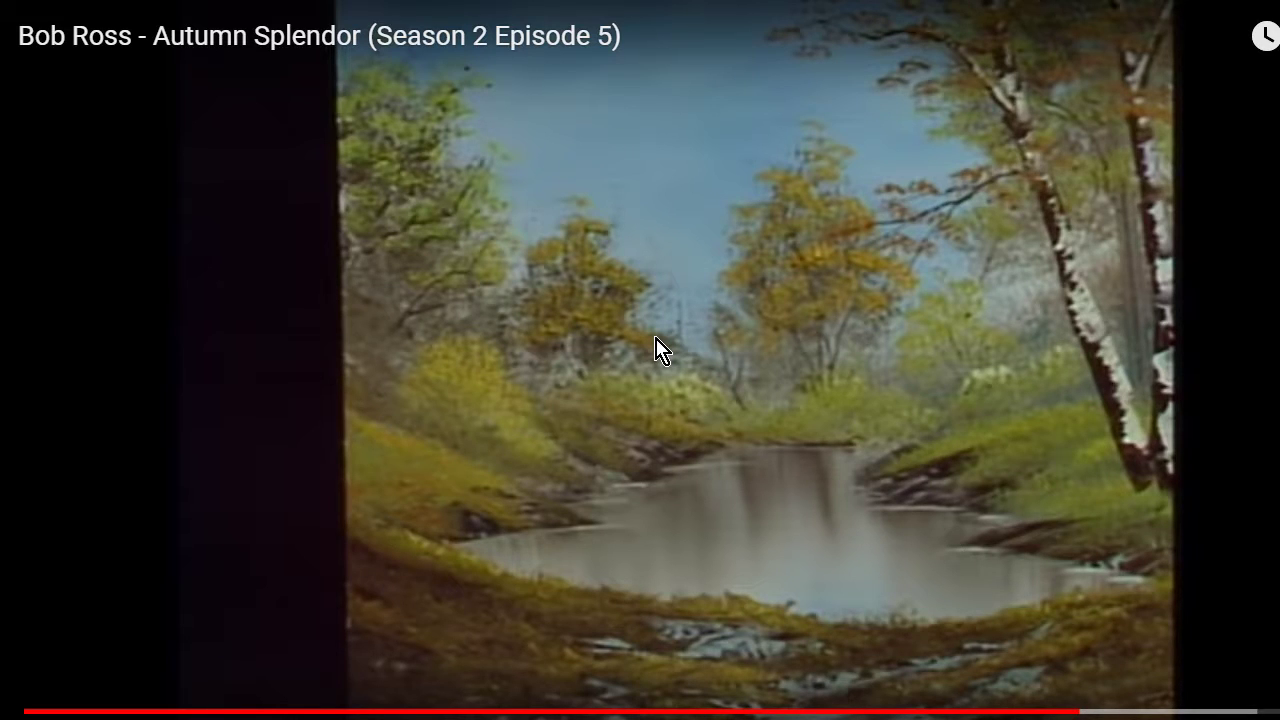
- Switch to the Snipping Tool and capture the paused painting from the sky down to the foreground bank
{"action": "key", "text": "alt+Tab"}
{"action": "key", "text": "alt+Tab"}
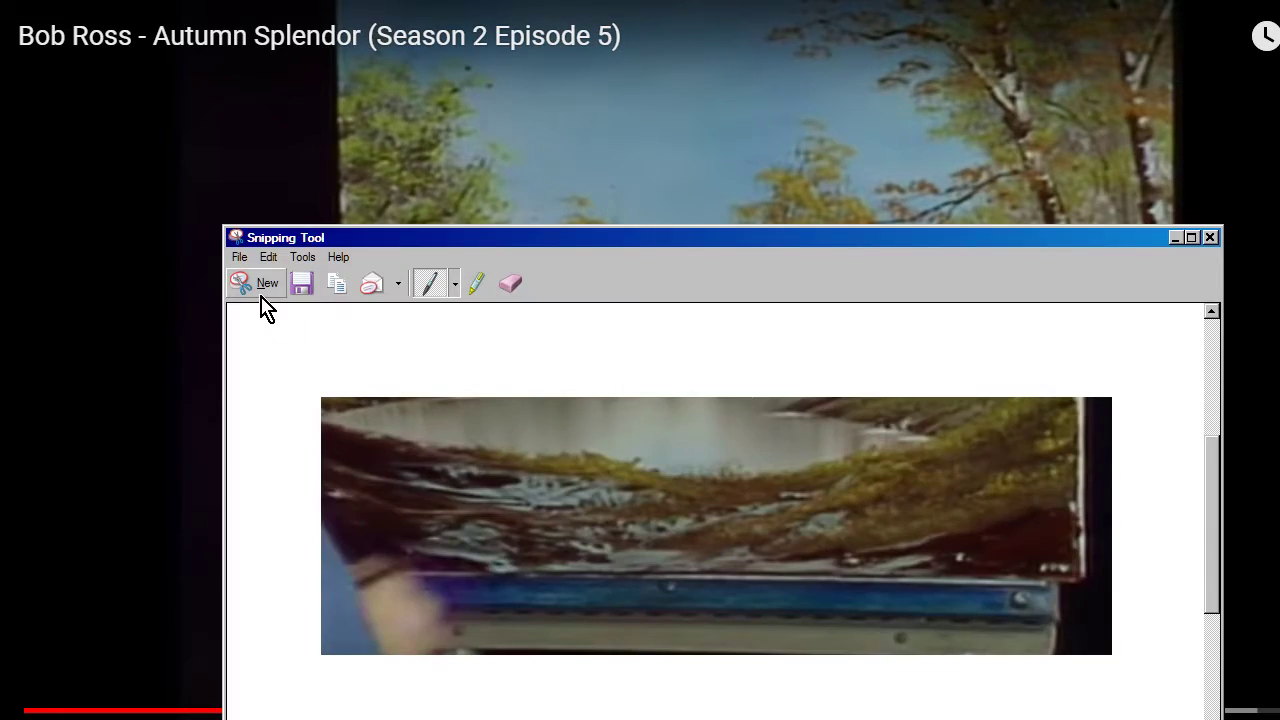
{"action": "left_click", "coordinate": [264, 284]}
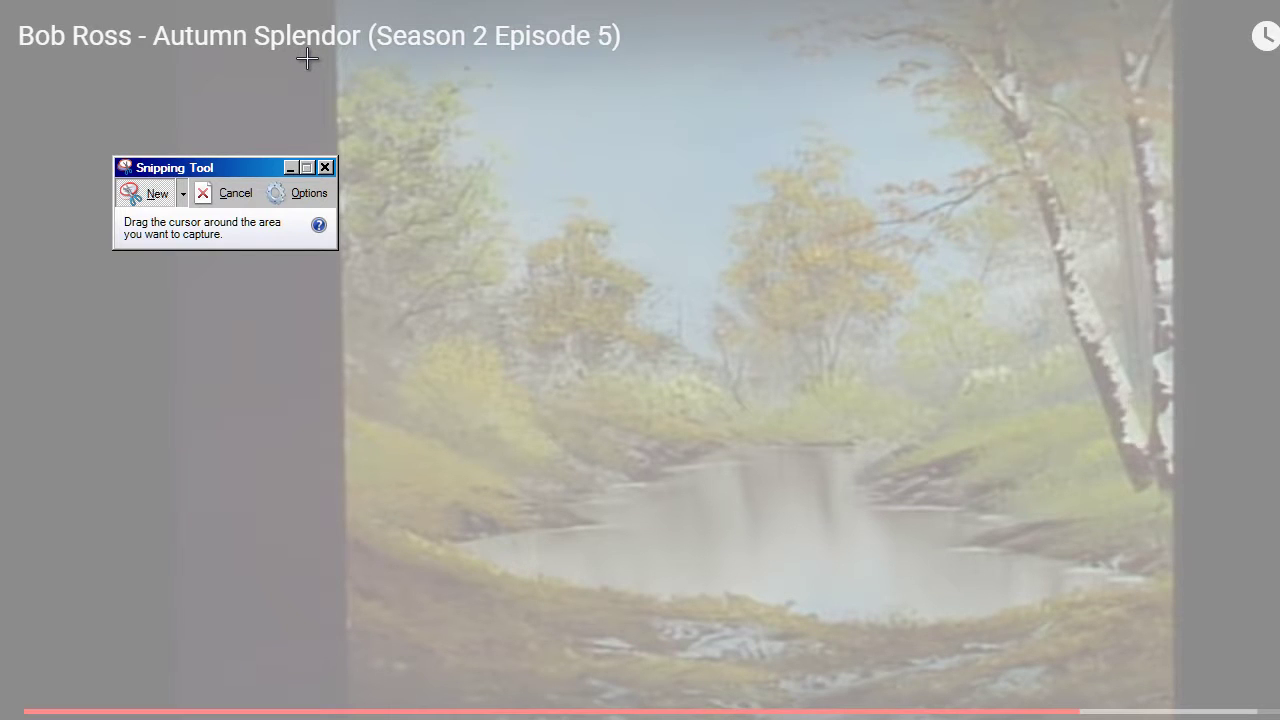
{"action": "left_click_drag", "start_coordinate": [307, 59], "coordinate": [1182, 718]}
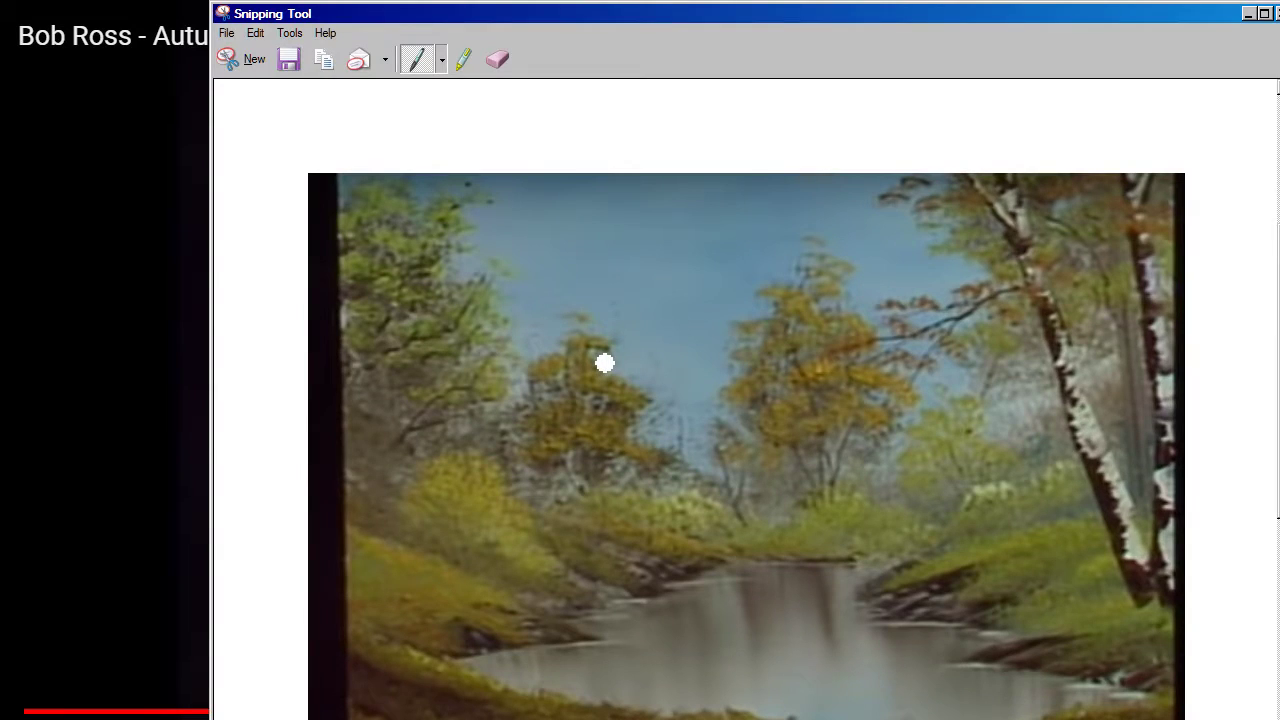
- Return to Photoshop, paste the captured painting above the palette group, and move it toward the reference strip
{"action": "key", "text": "alt+Tab"}
{"action": "key", "text": "Tab"}
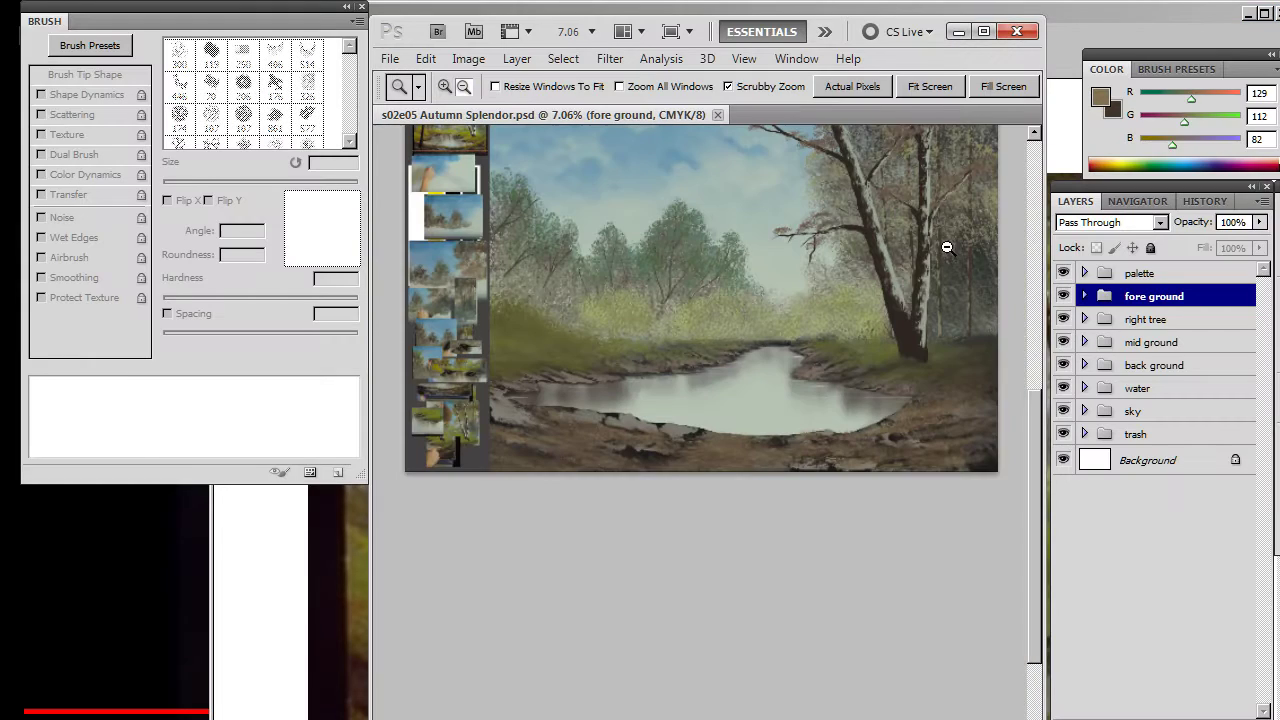
{"action": "left_click", "coordinate": [1180, 273]}
{"action": "left_click_drag", "start_coordinate": [650, 367], "coordinate": [776, 471]}
{"action": "key", "text": "ctrl+v"}
{"action": "key", "text": "v"}
{"action": "mouse_move", "coordinate": [839, 424]}
{"action": "left_mouse_down"}
{"action": "mouse_move", "coordinate": [690, 294]}
{"action": "mouse_move", "coordinate": [704, 288]}
{"action": "left_mouse_up"}
- Scale the pasted reference down with Free Transform so it fits the reference strip beneath the first finished-painting image
{"action": "key", "text": "l"}
{"action": "right_click", "coordinate": [602, 306]}
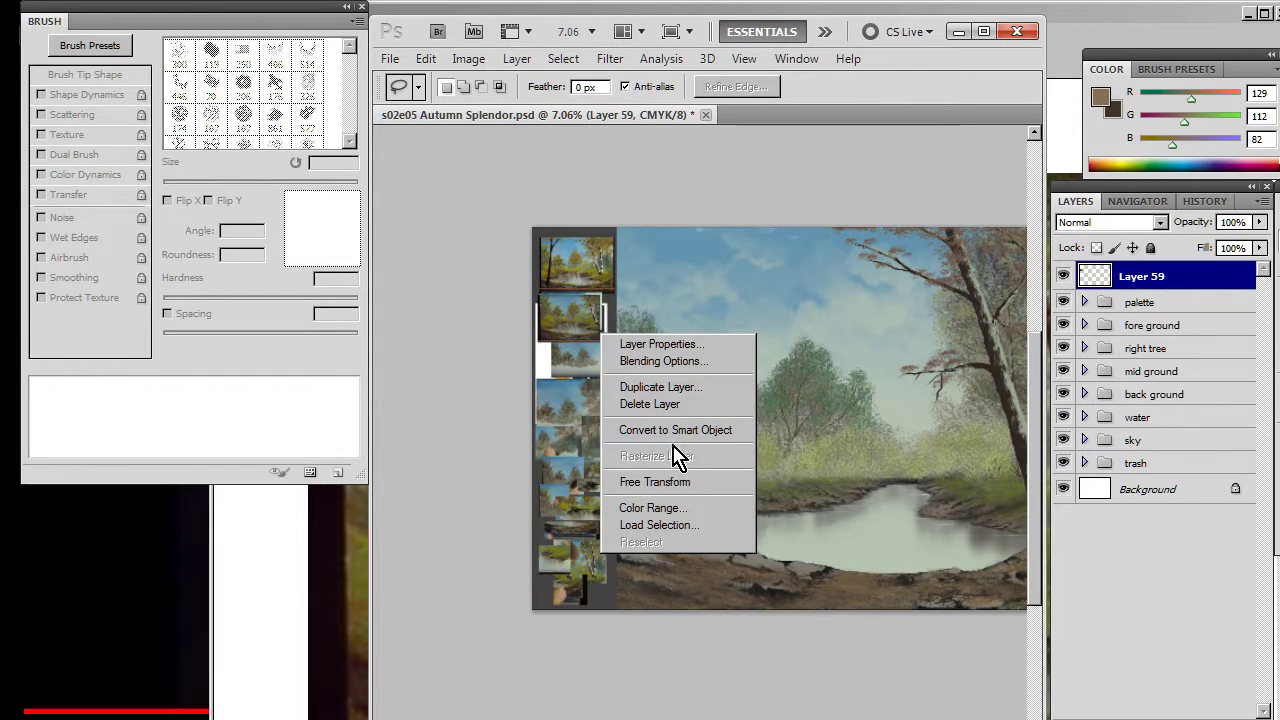
{"action": "left_click", "coordinate": [692, 484]}
{"action": "left_click_drag", "start_coordinate": [600, 341], "coordinate": [752, 367]}
{"action": "key", "text": "Return"}
{"action": "key", "text": "v"}
- Examine the two upper reference images up close and compare them with the whole landscape
{"action": "key", "text": "z"}
{"action": "left_click_drag", "start_coordinate": [617, 475], "coordinate": [735, 386]}
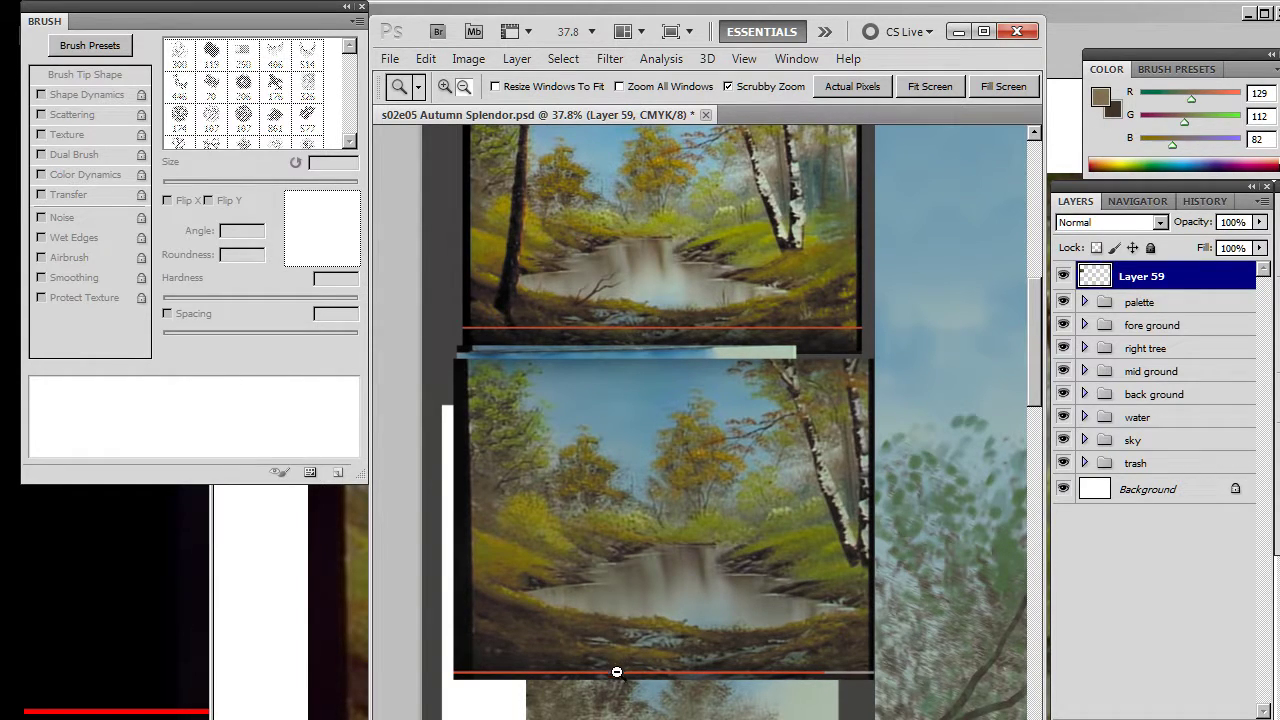
{"action": "left_click_drag", "start_coordinate": [750, 350], "coordinate": [766, 434]}
{"action": "left_click_drag", "start_coordinate": [826, 470], "coordinate": [772, 459]}
{"action": "left_click_drag", "start_coordinate": [900, 582], "coordinate": [719, 391]}
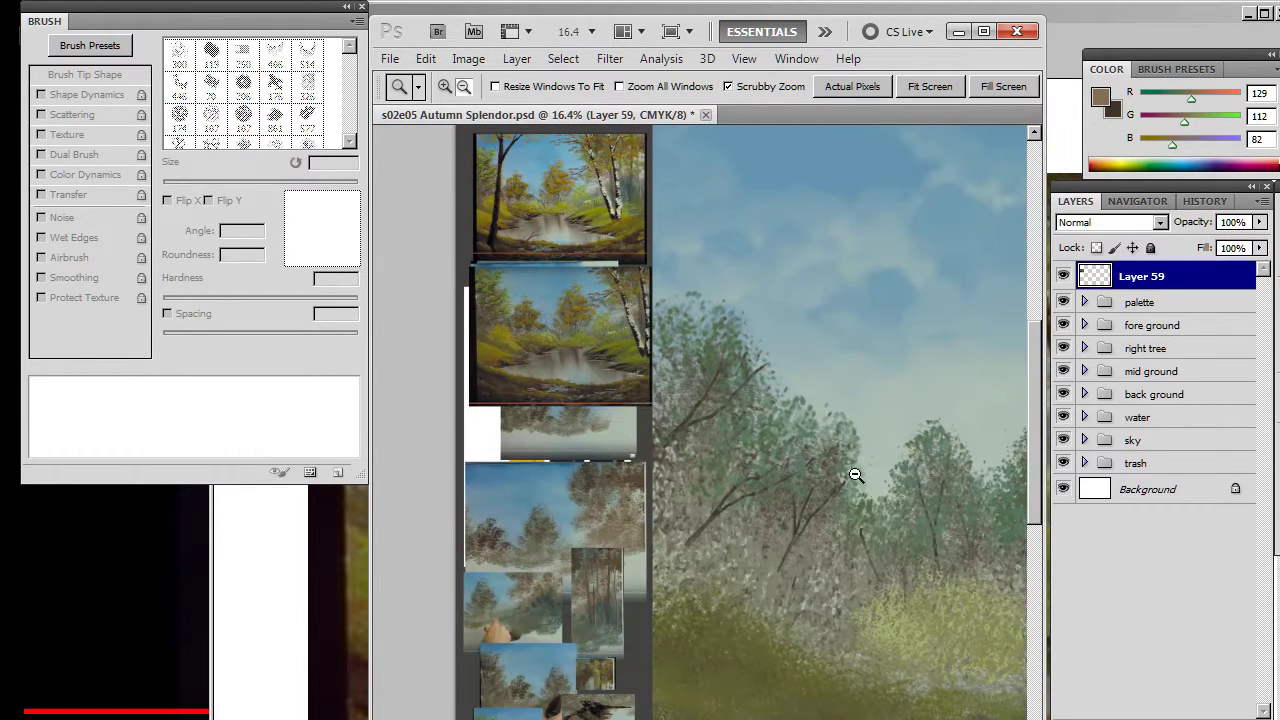
{"action": "left_click_drag", "start_coordinate": [867, 502], "coordinate": [820, 497]}
{"action": "left_click_drag", "start_coordinate": [903, 559], "coordinate": [697, 444]}
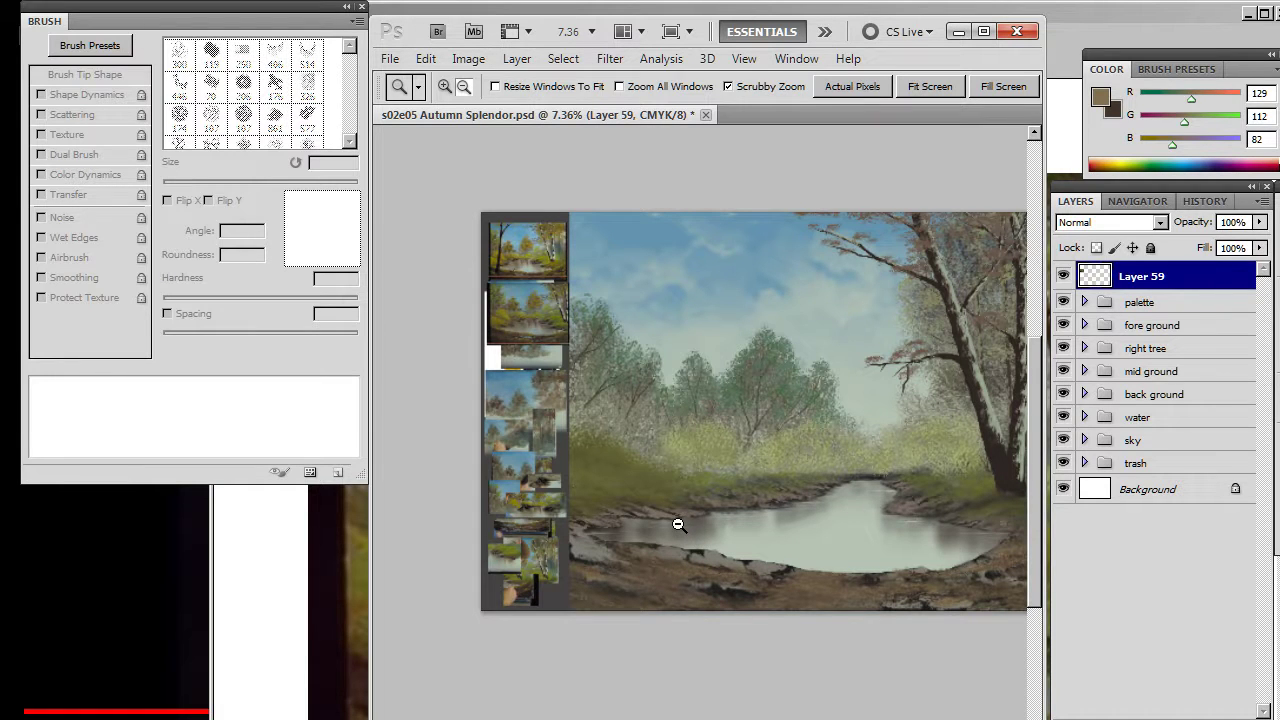
{"action": "left_click_drag", "start_coordinate": [822, 473], "coordinate": [811, 521]}
{"action": "left_click_drag", "start_coordinate": [479, 308], "coordinate": [618, 386]}
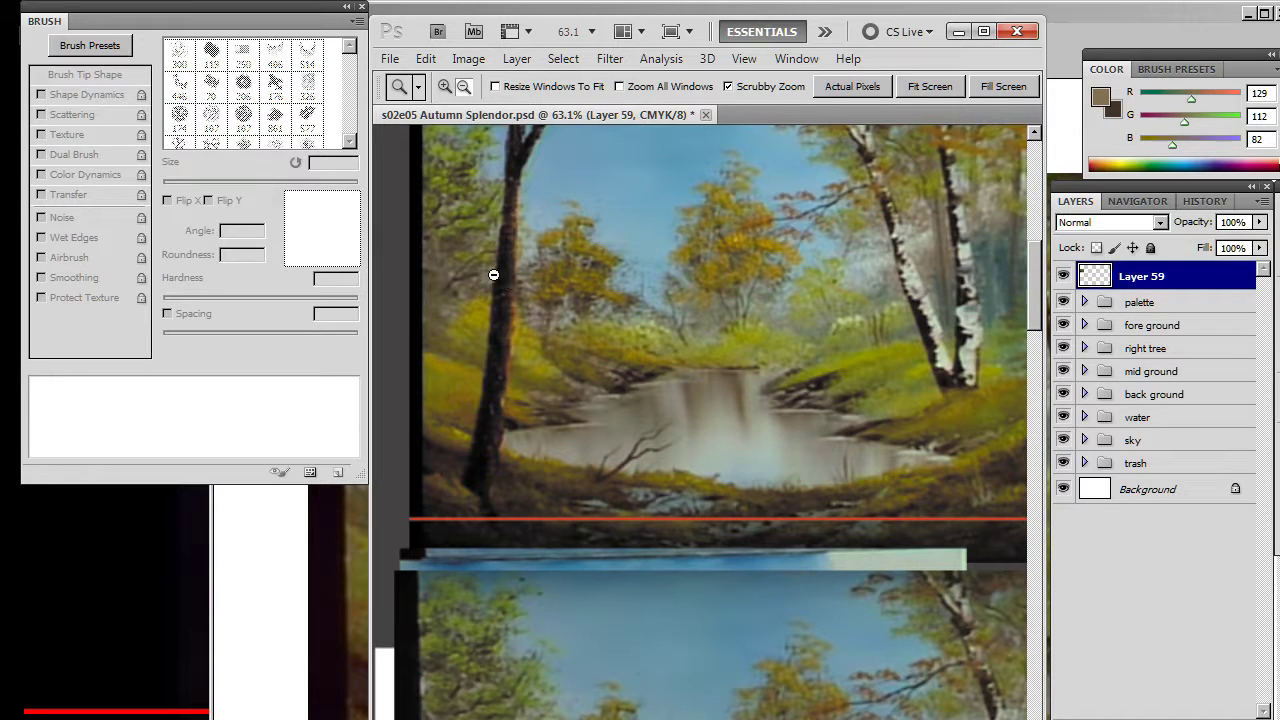
{"action": "left_click_drag", "start_coordinate": [885, 390], "coordinate": [521, 233]}
{"action": "left_click_drag", "start_coordinate": [828, 364], "coordinate": [620, 394]}
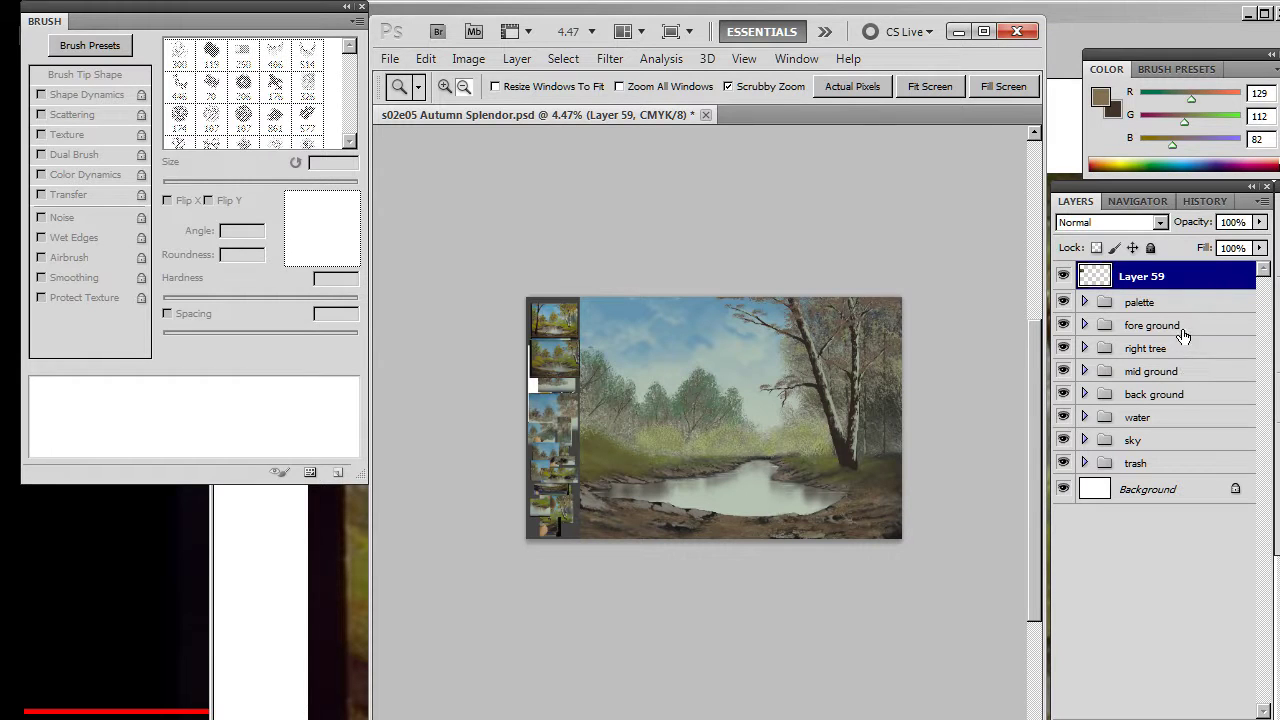
- Toggle the visibility of the right tree and mid ground groups to check what each contains
{"action": "left_click", "coordinate": [1064, 349]}
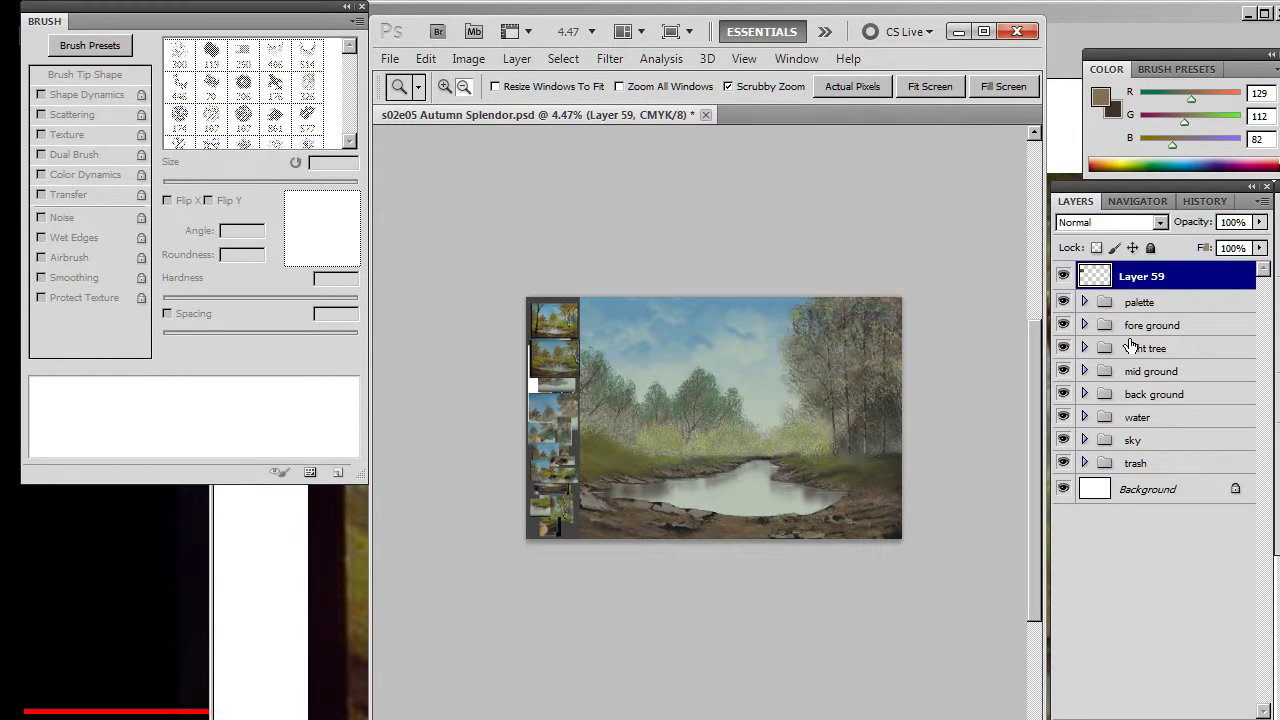
{"action": "left_click", "coordinate": [1063, 374]}
{"action": "left_click", "coordinate": [1063, 374]}
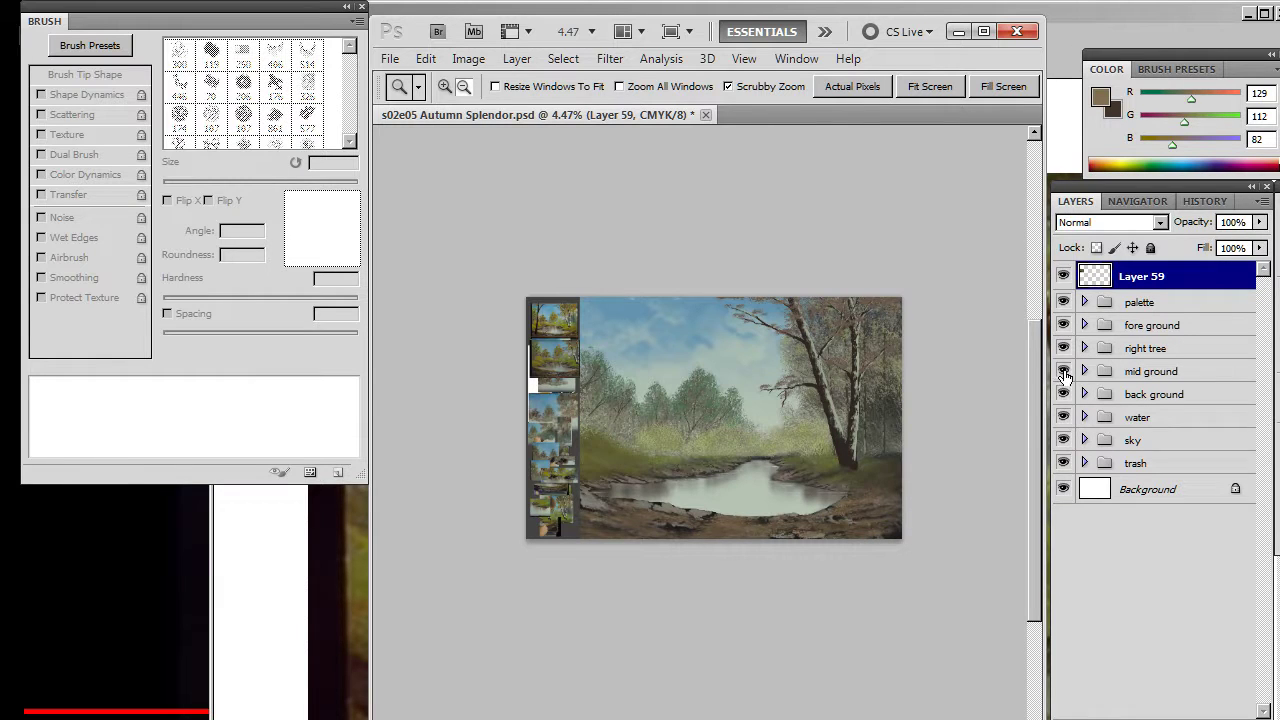
{"action": "left_click", "coordinate": [1064, 373]}
{"action": "left_click", "coordinate": [1065, 373]}
- Add a new layer directly above the mid ground group and name it "overlay"
{"action": "left_click", "coordinate": [1151, 373]}
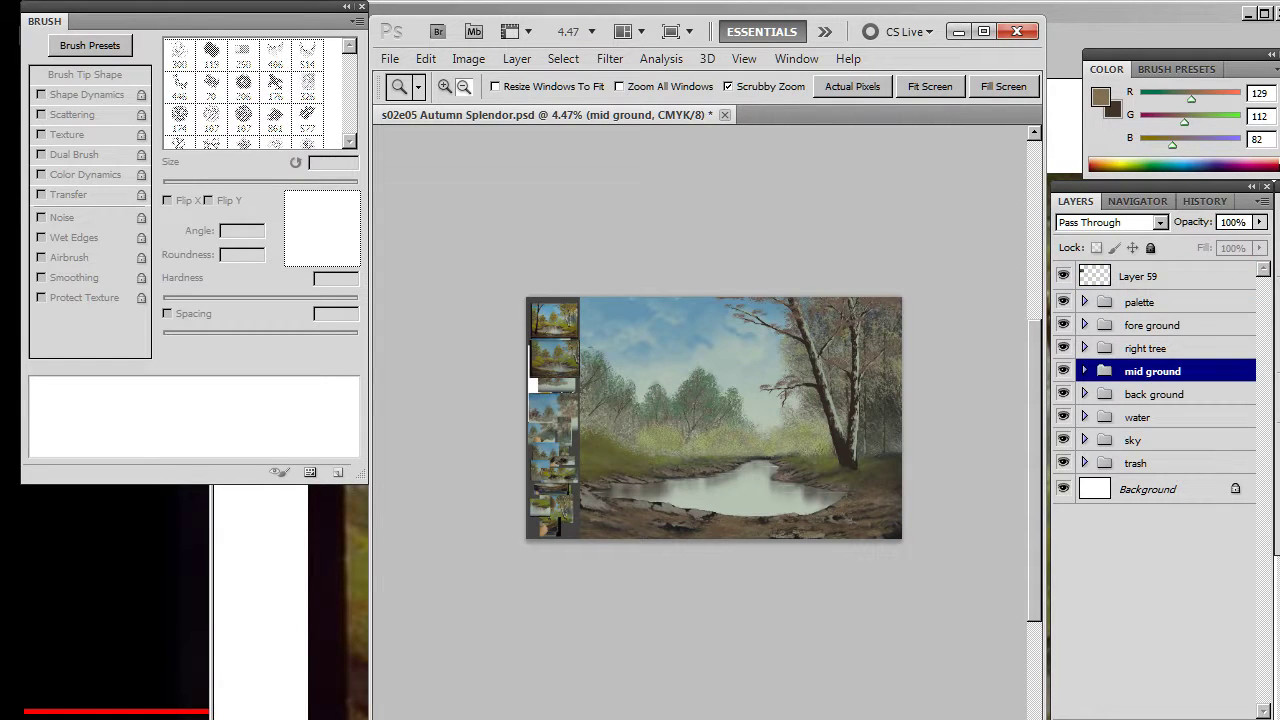
{"action": "key", "text": "ctrl+shift+alt+n"}
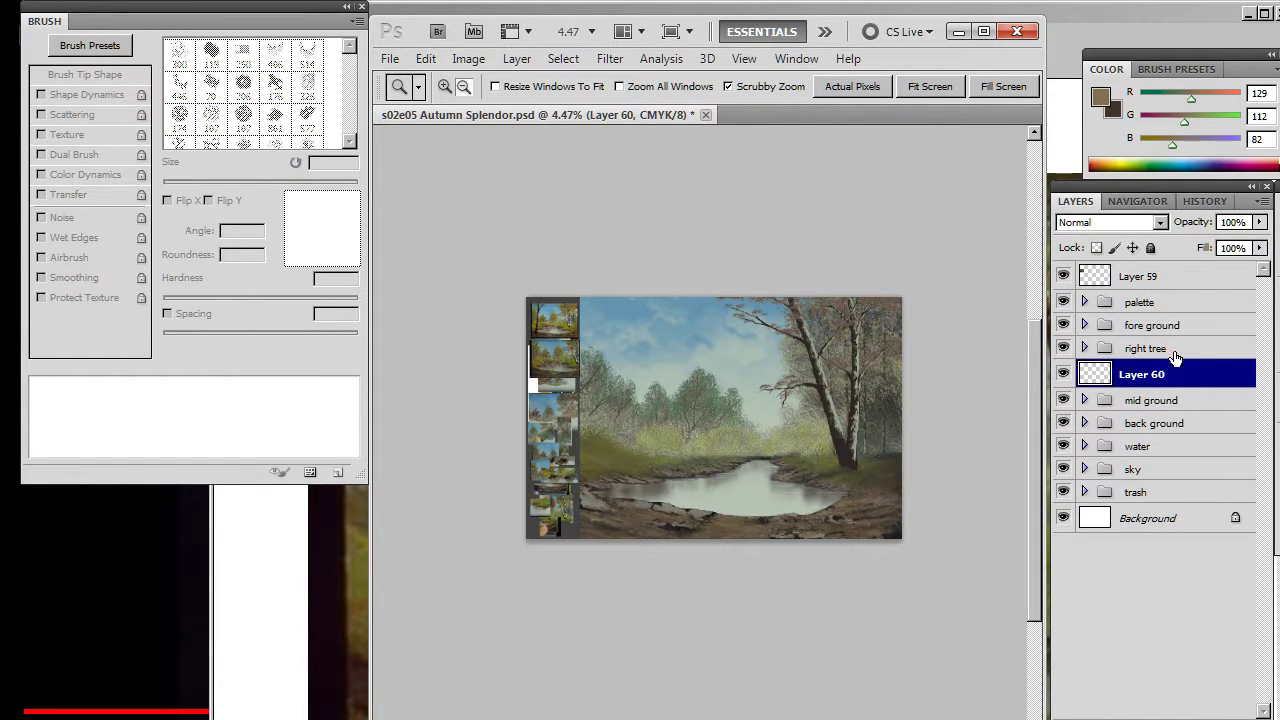
{"action": "double_click", "coordinate": [1148, 376]}
{"action": "type", "text": "overlay"}
{"action": "key", "text": "Return"}
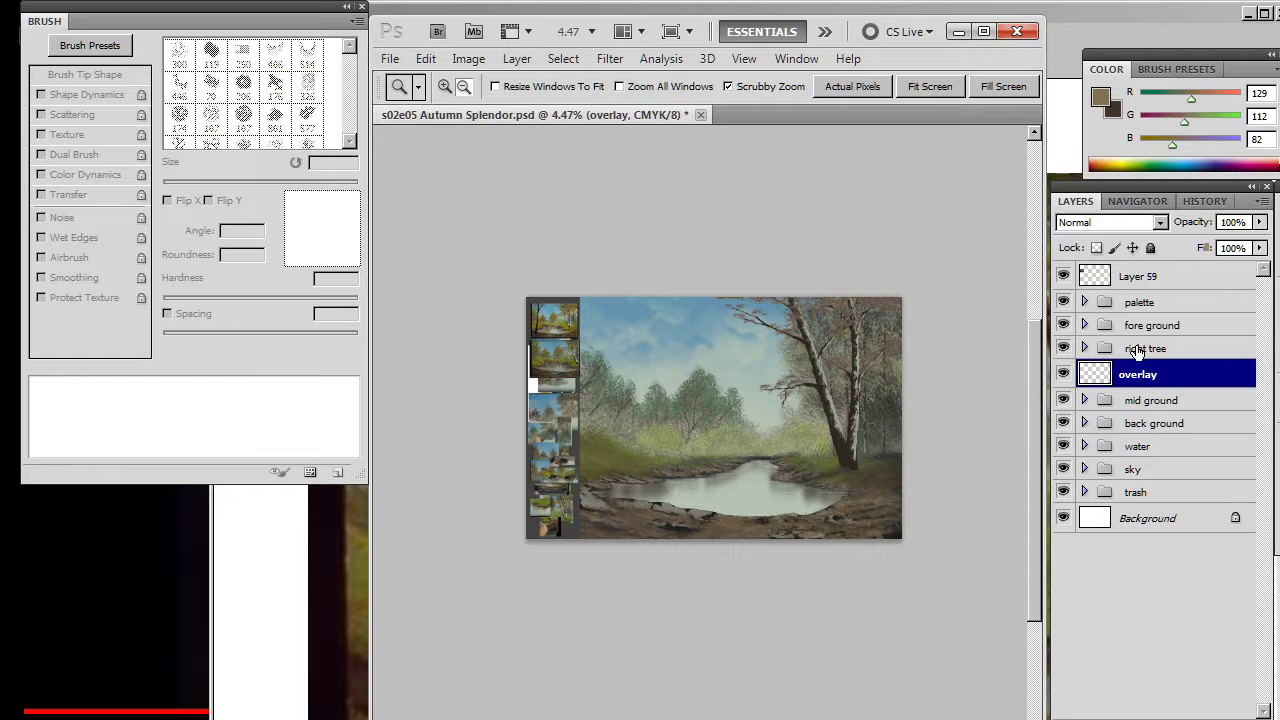
- Add a new empty layer directly above the fore ground group
{"action": "left_click", "coordinate": [1157, 276]}
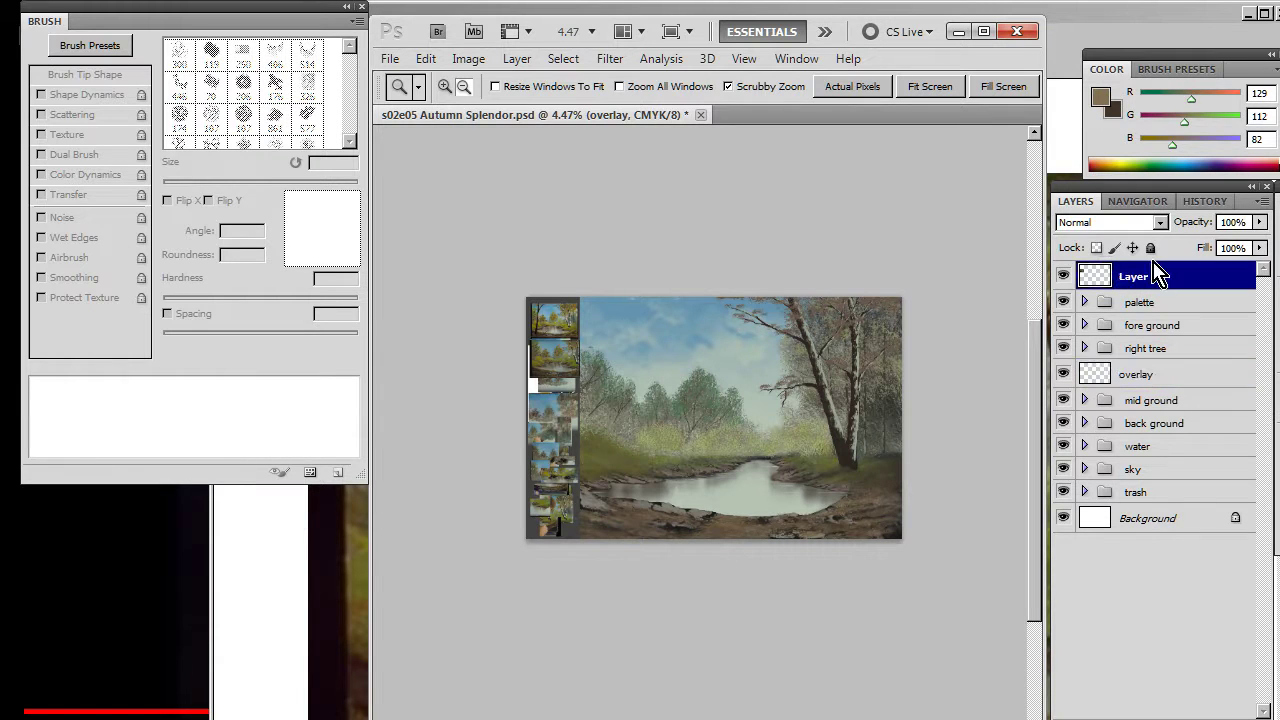
{"action": "left_click", "coordinate": [1177, 329]}
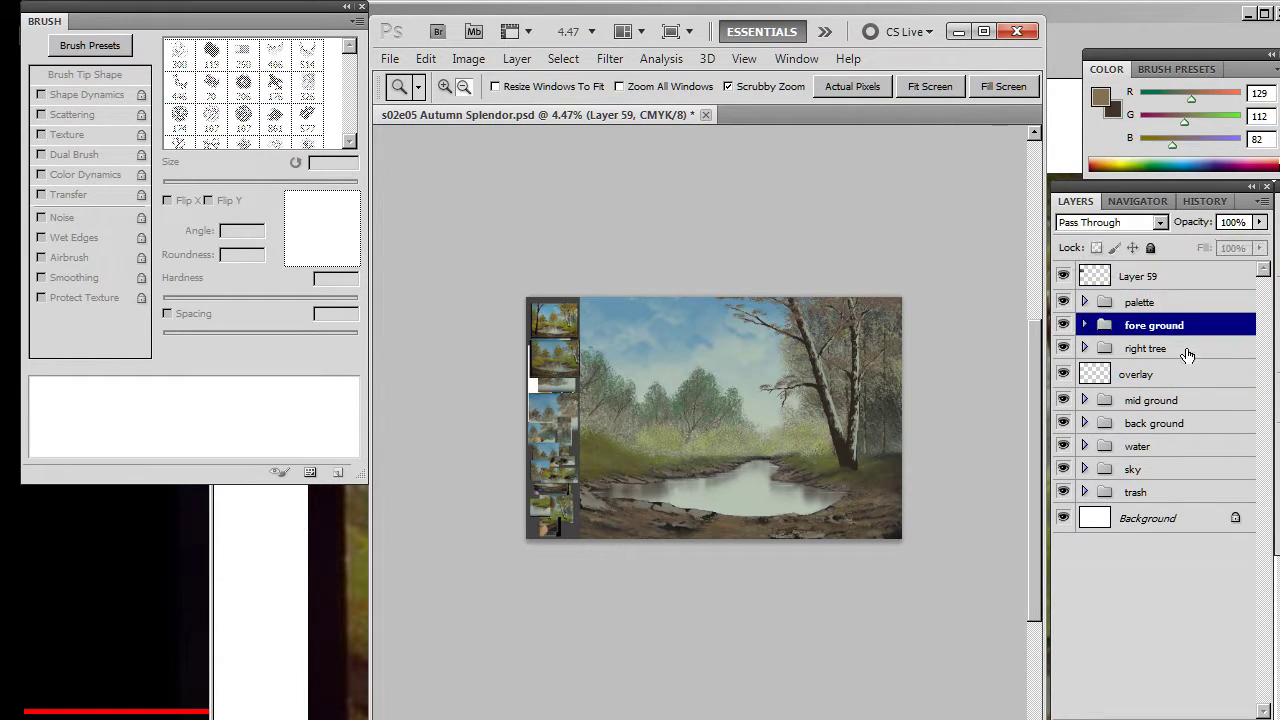
{"action": "key", "text": "ctrl+shift+alt+n"}
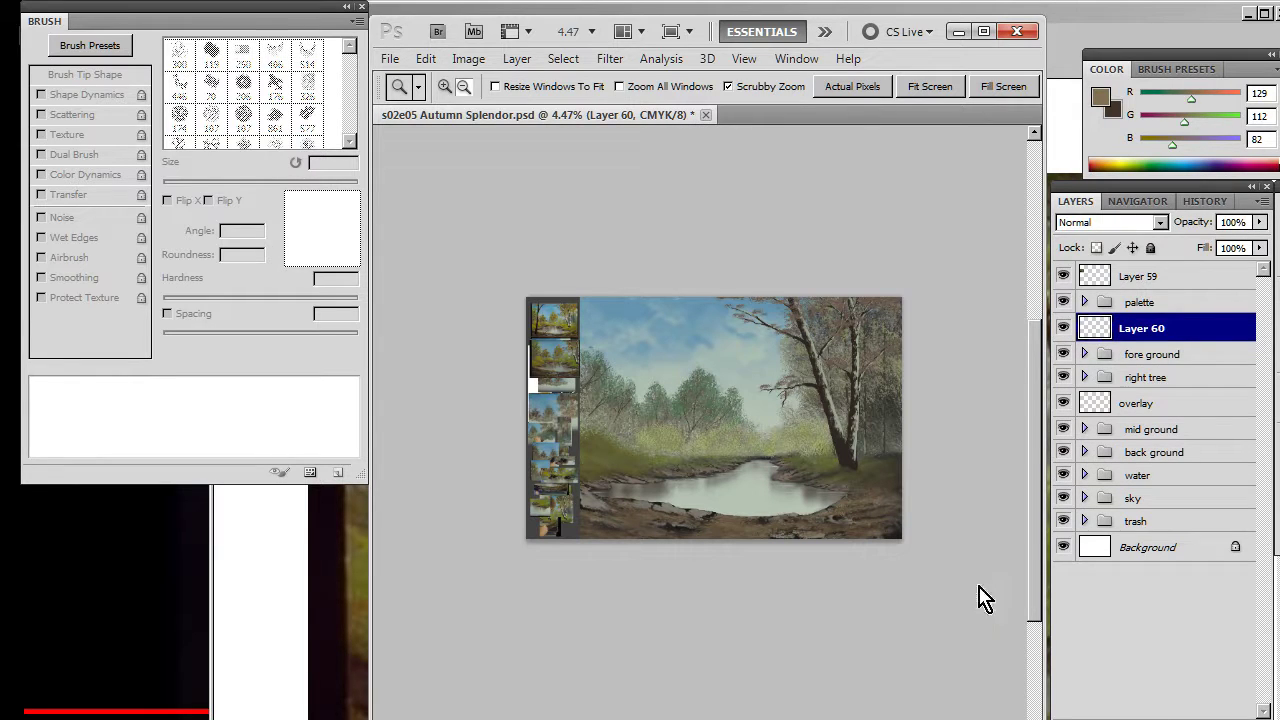
- Watch the Autumn Splendor video to study how the large left tree's trunk and base are painted, and return to the painting
{"action": "key", "text": "alt+Tab"}
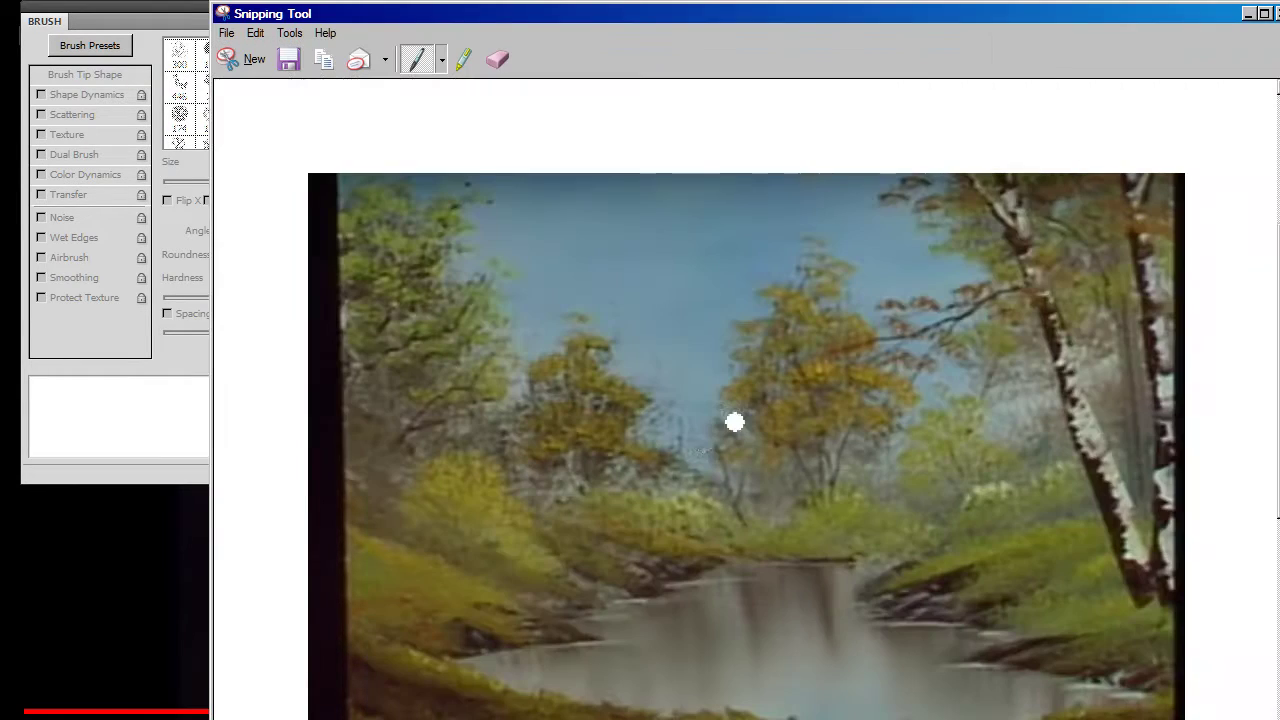
{"action": "key", "text": "alt+Tab"}
{"action": "key", "text": "alt+Tab"}
{"action": "key", "text": "alt+Tab"}
{"action": "key", "text": "Tab"}
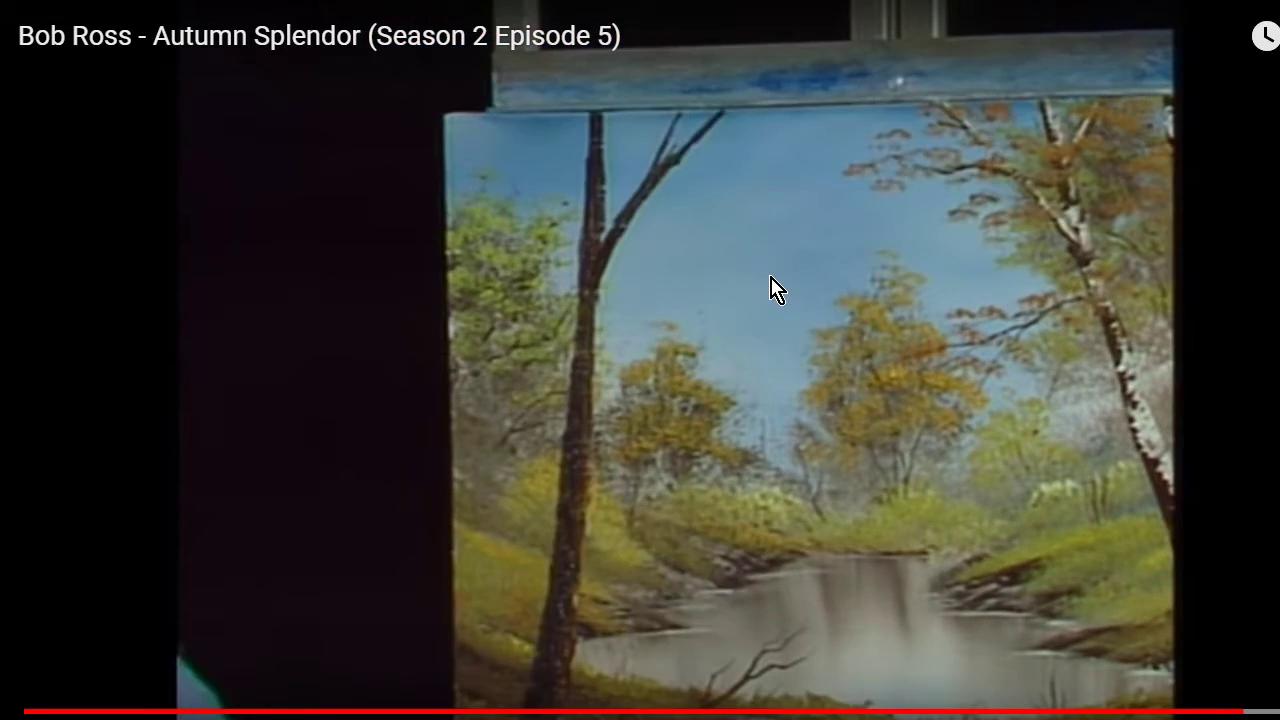
{"action": "key", "text": "Escape"}
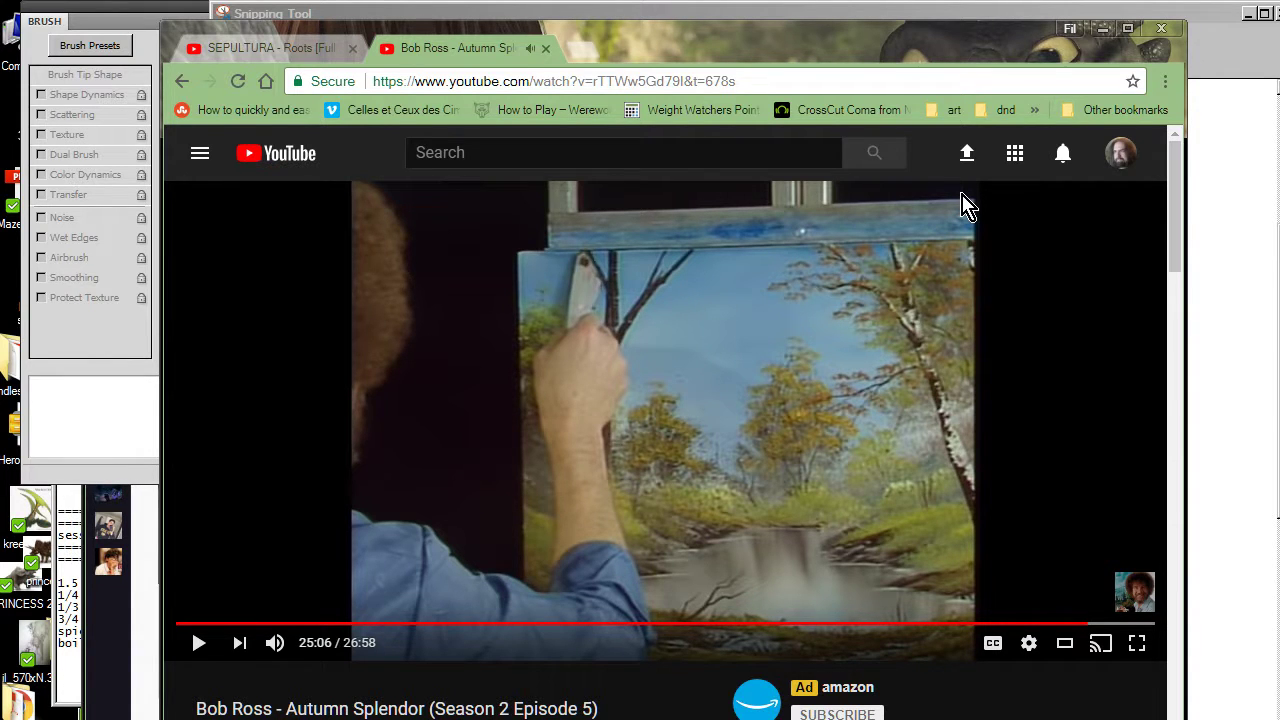
{"action": "double_click", "coordinate": [960, 205]}
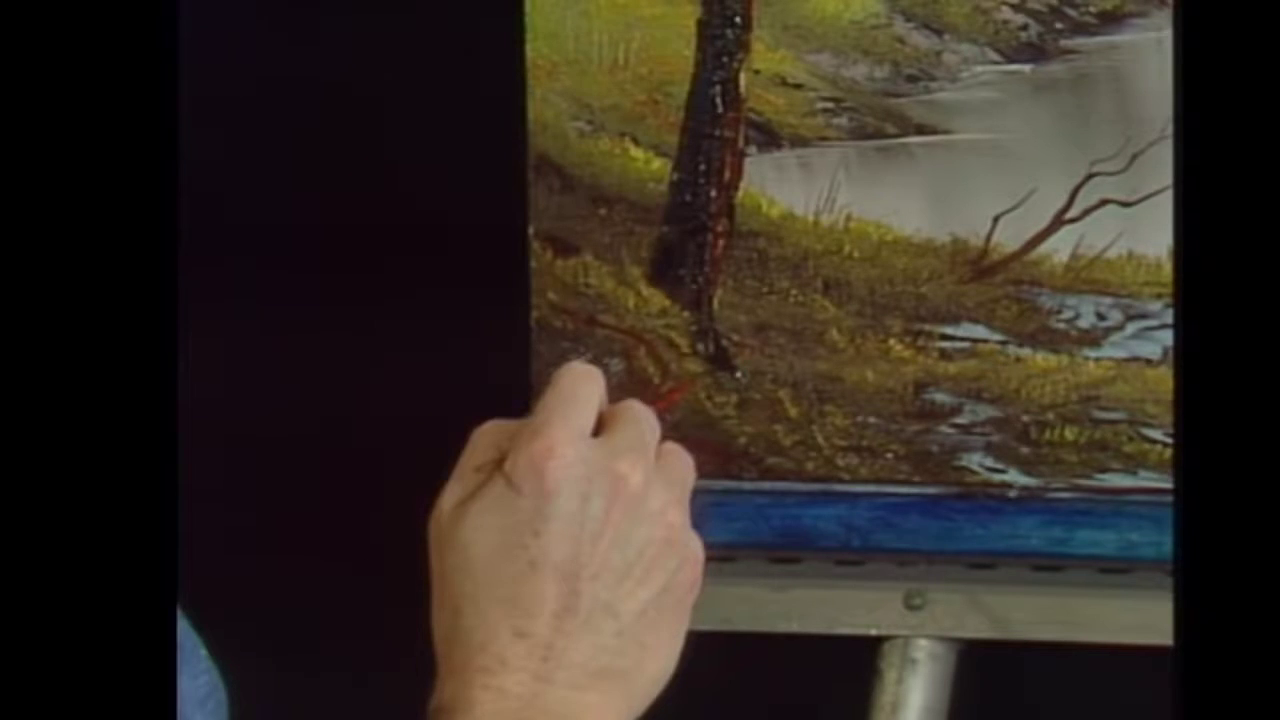
{"action": "key", "text": "alt+Tab"}
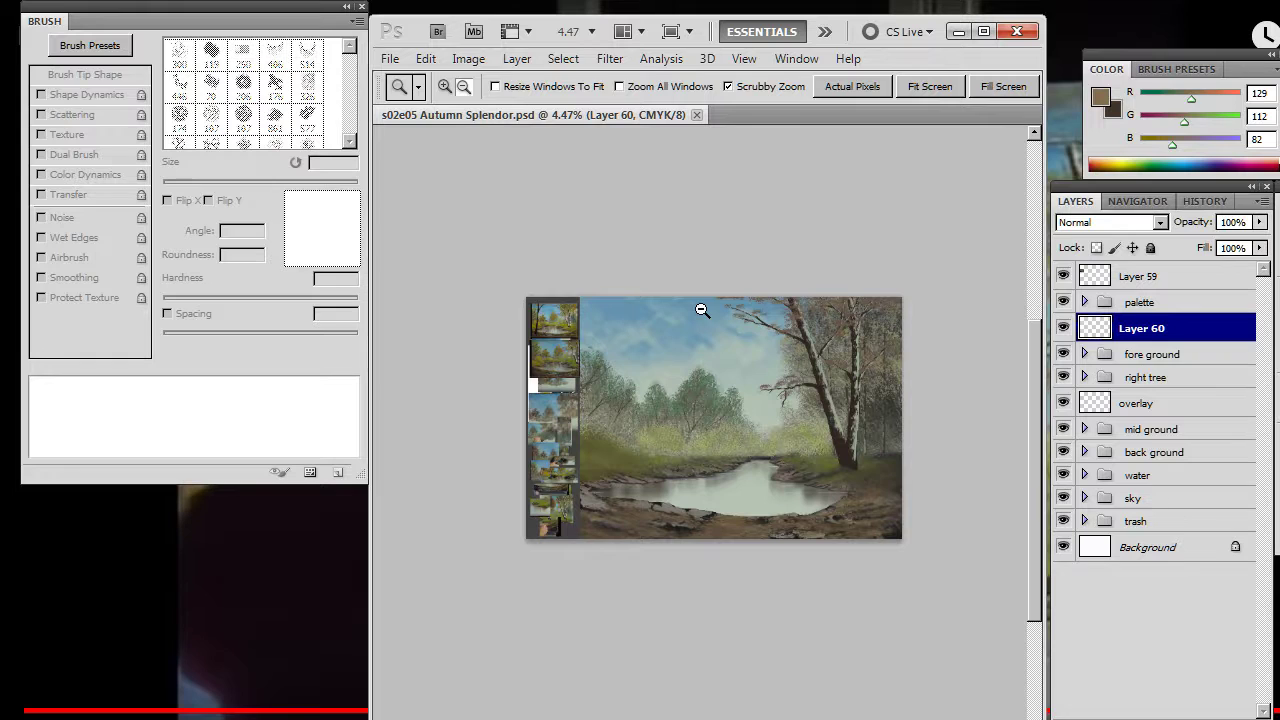
- Sample the dark trunk tones and a light brown (RGB 153, 123, 81) from the left tree in the reference image
{"action": "left_click_drag", "start_coordinate": [702, 310], "coordinate": [789, 271]}
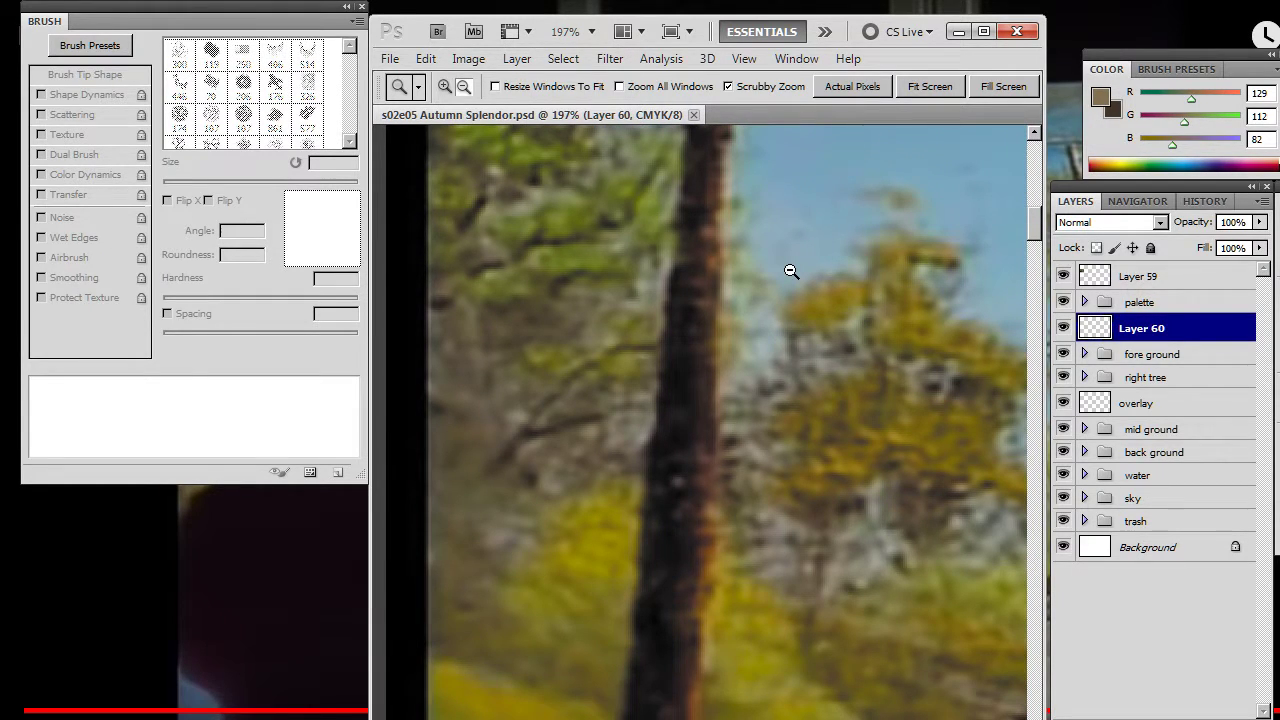
{"action": "key", "text": "b"}
{"action": "left_click", "coordinate": [395, 287], "text": "alt"}
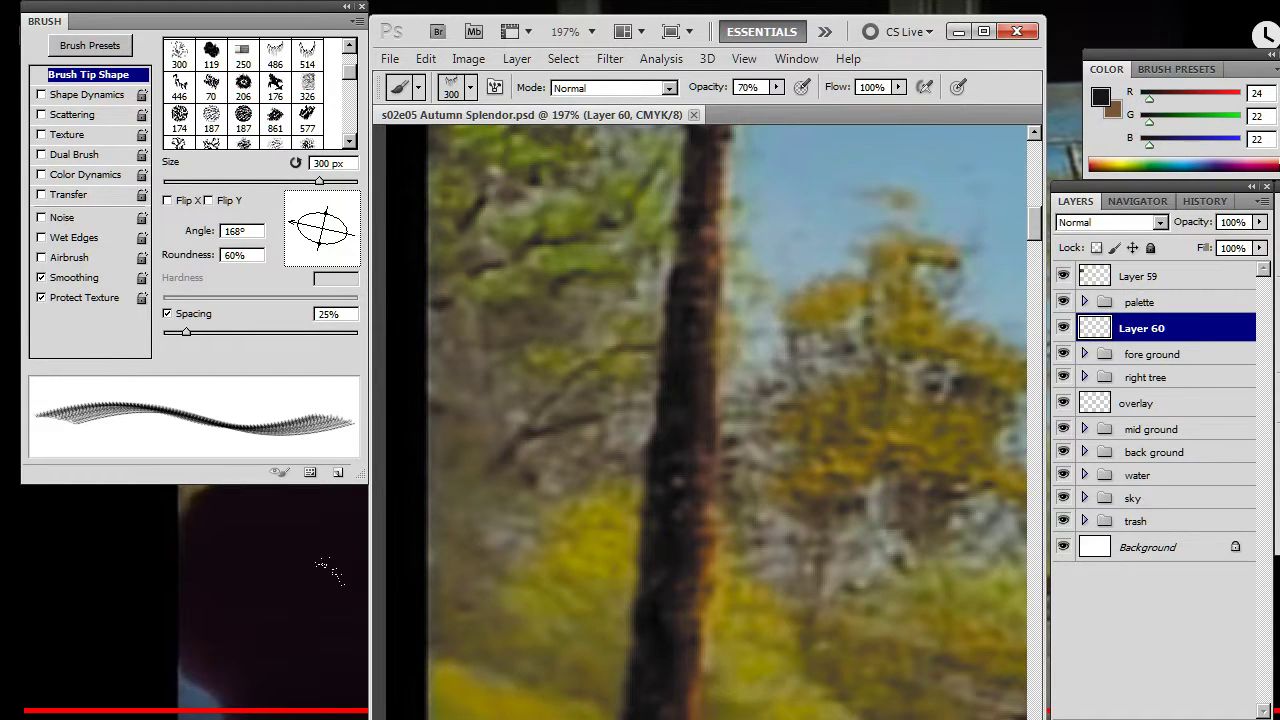
{"action": "left_click", "coordinate": [709, 452], "text": "alt"}
{"action": "mouse_move", "coordinate": [709, 452]}
{"action": "left_mouse_down"}
{"action": "mouse_move", "coordinate": [706, 476]}
{"action": "mouse_move", "coordinate": [648, 462]}
{"action": "mouse_move", "coordinate": [716, 444]}
{"action": "mouse_move", "coordinate": [704, 458]}
{"action": "left_mouse_up"}
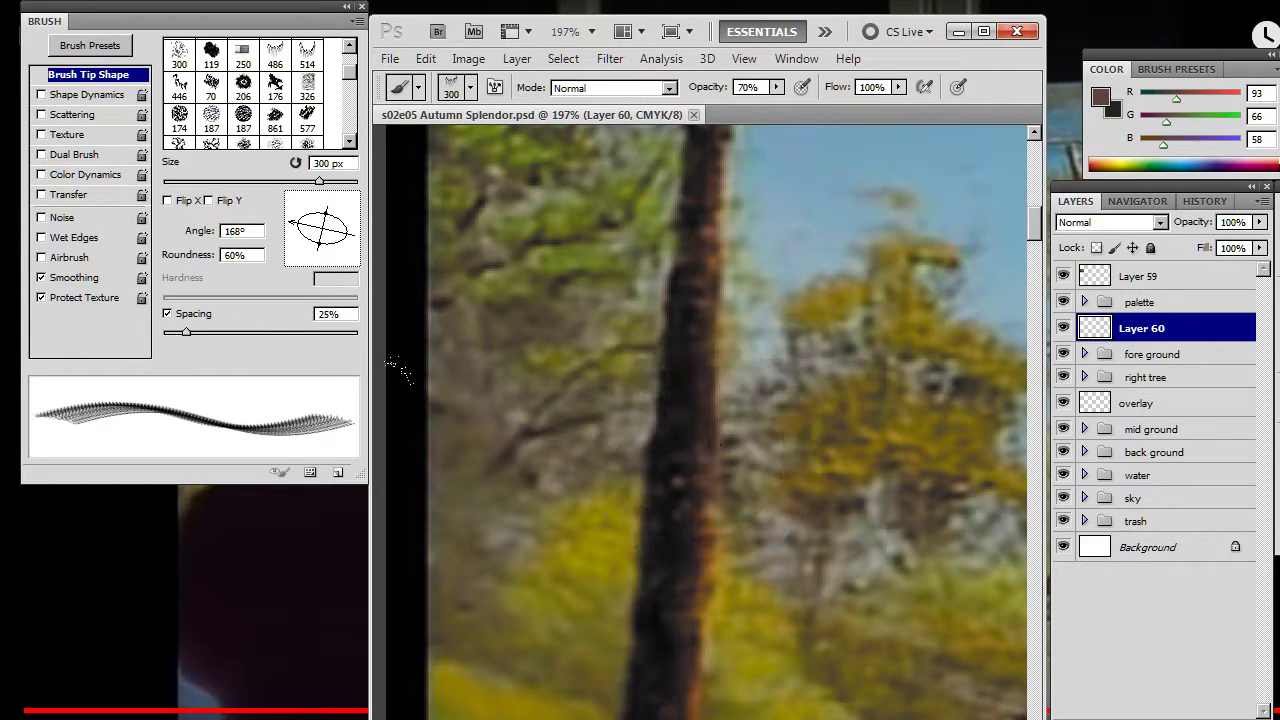
{"action": "left_click_drag", "start_coordinate": [683, 508], "coordinate": [673, 210]}
{"action": "left_click", "coordinate": [677, 508], "text": "alt"}
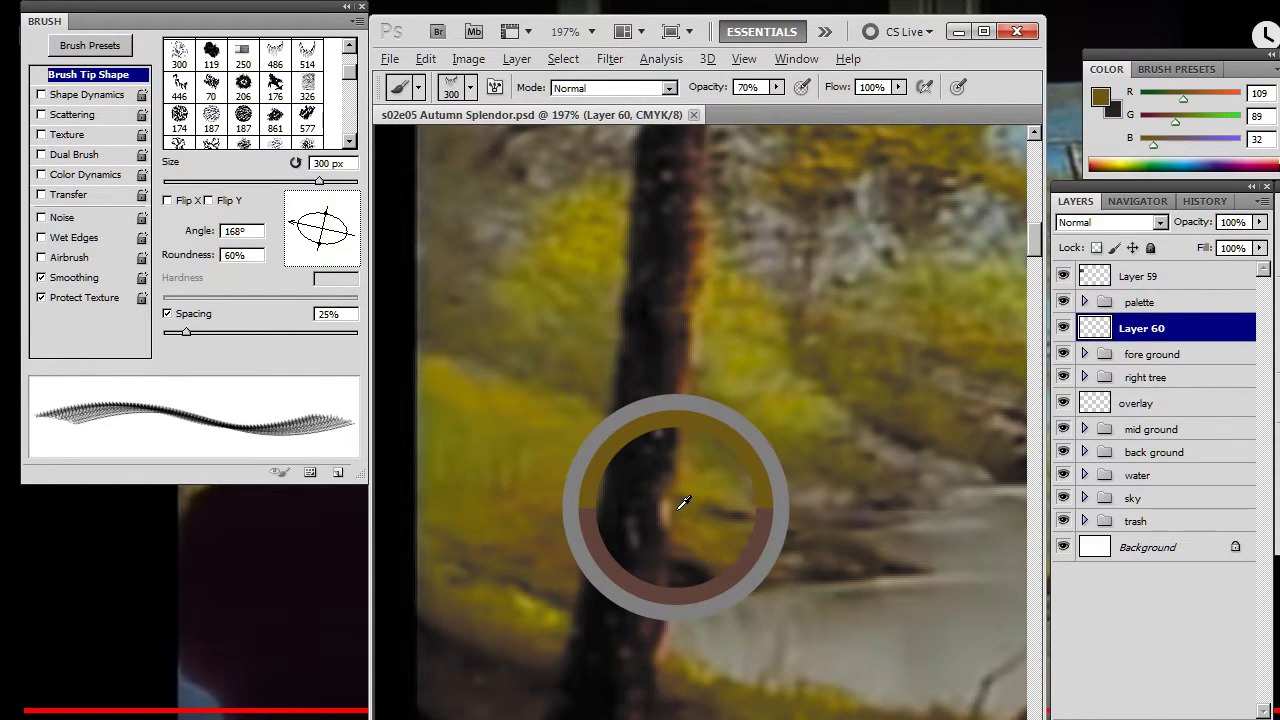
{"action": "left_click_drag", "start_coordinate": [678, 508], "coordinate": [667, 513], "text": "alt"}
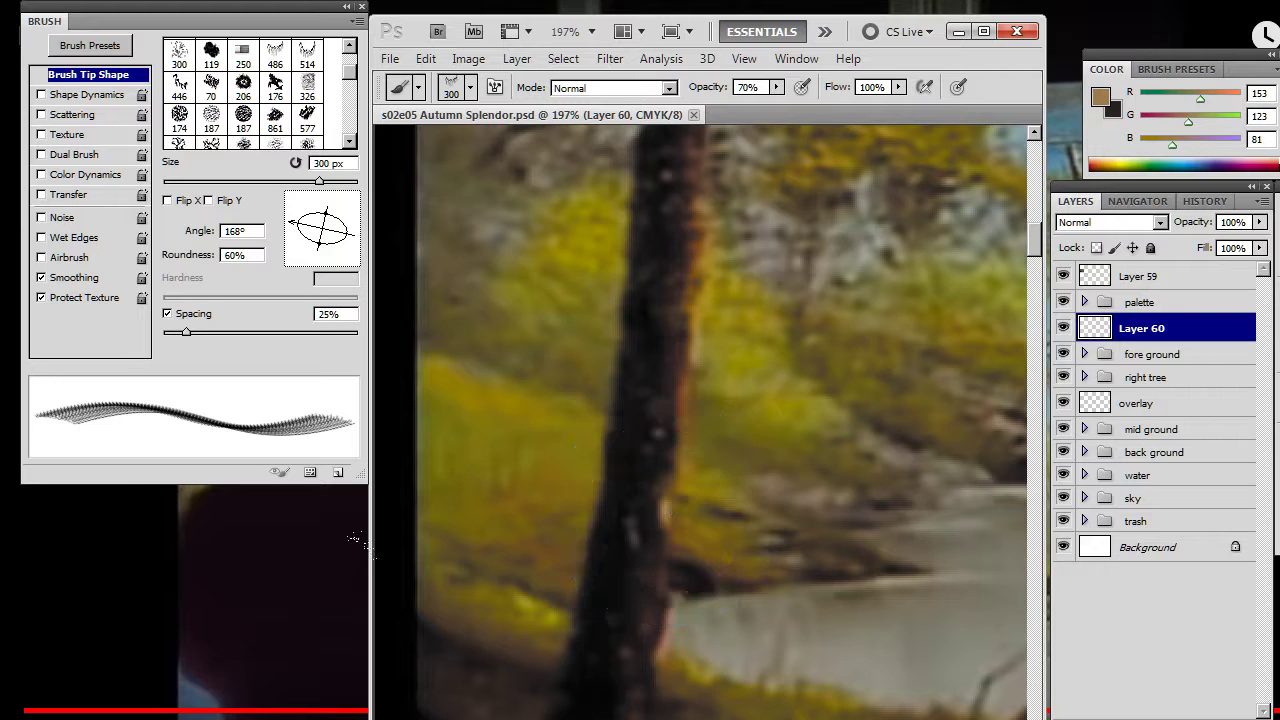
- Make the near-black colour the foreground and choose a hard round brush at 150 px with 100% hardness
{"action": "left_click_drag", "start_coordinate": [760, 468], "coordinate": [788, 431]}
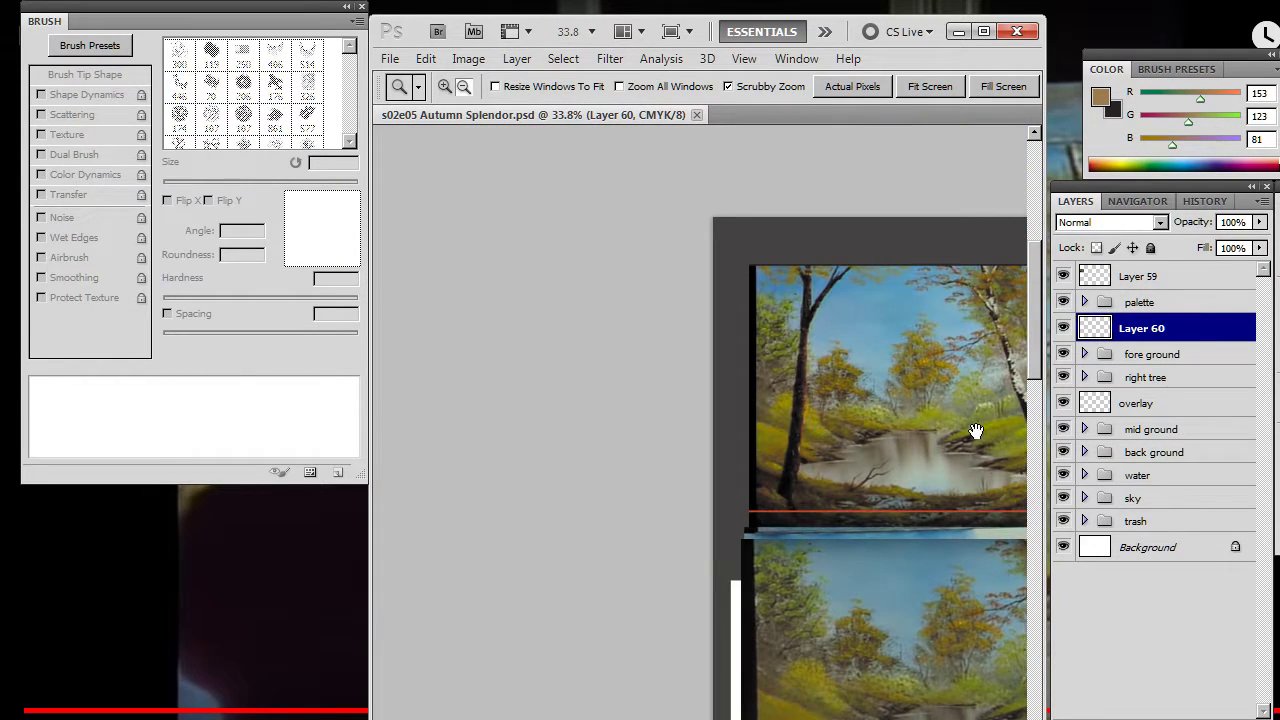
{"action": "left_click_drag", "start_coordinate": [971, 437], "coordinate": [653, 451]}
{"action": "left_click_drag", "start_coordinate": [838, 459], "coordinate": [766, 437]}
{"action": "left_click_drag", "start_coordinate": [757, 391], "coordinate": [387, 125]}
{"action": "left_click_drag", "start_coordinate": [681, 427], "coordinate": [799, 520]}
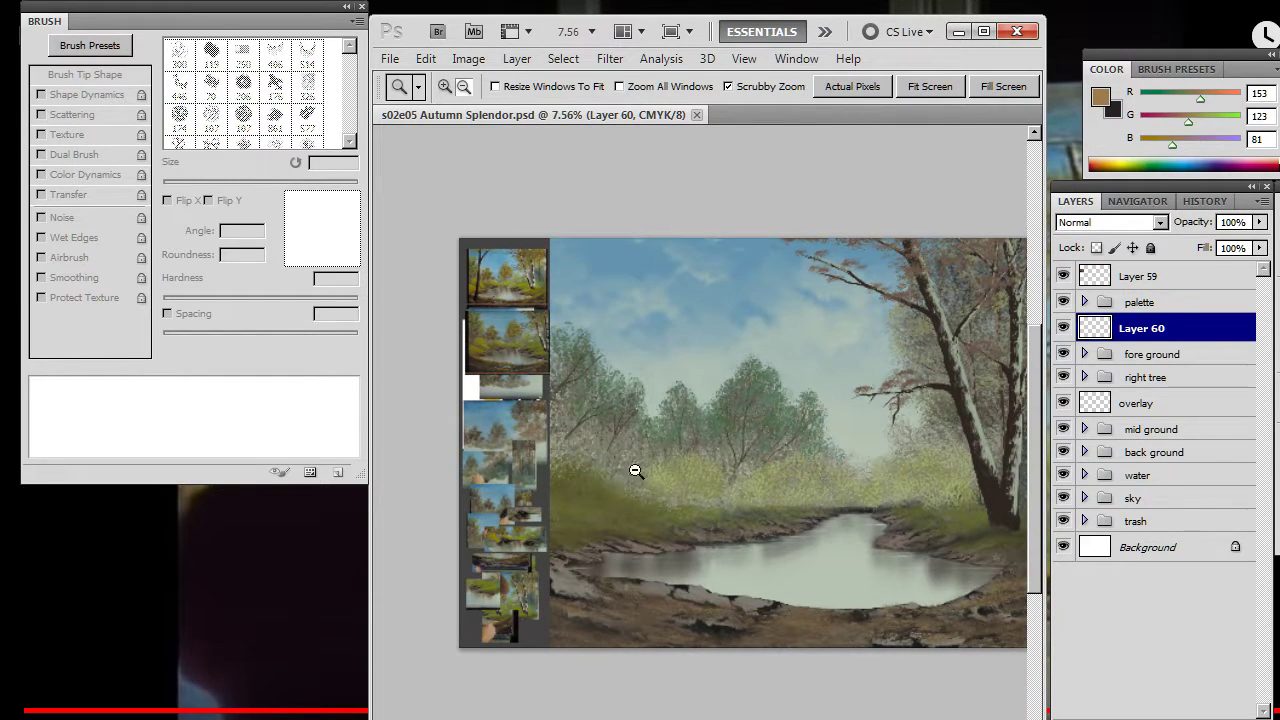
{"action": "key", "text": "b"}
{"action": "key", "text": "x"}
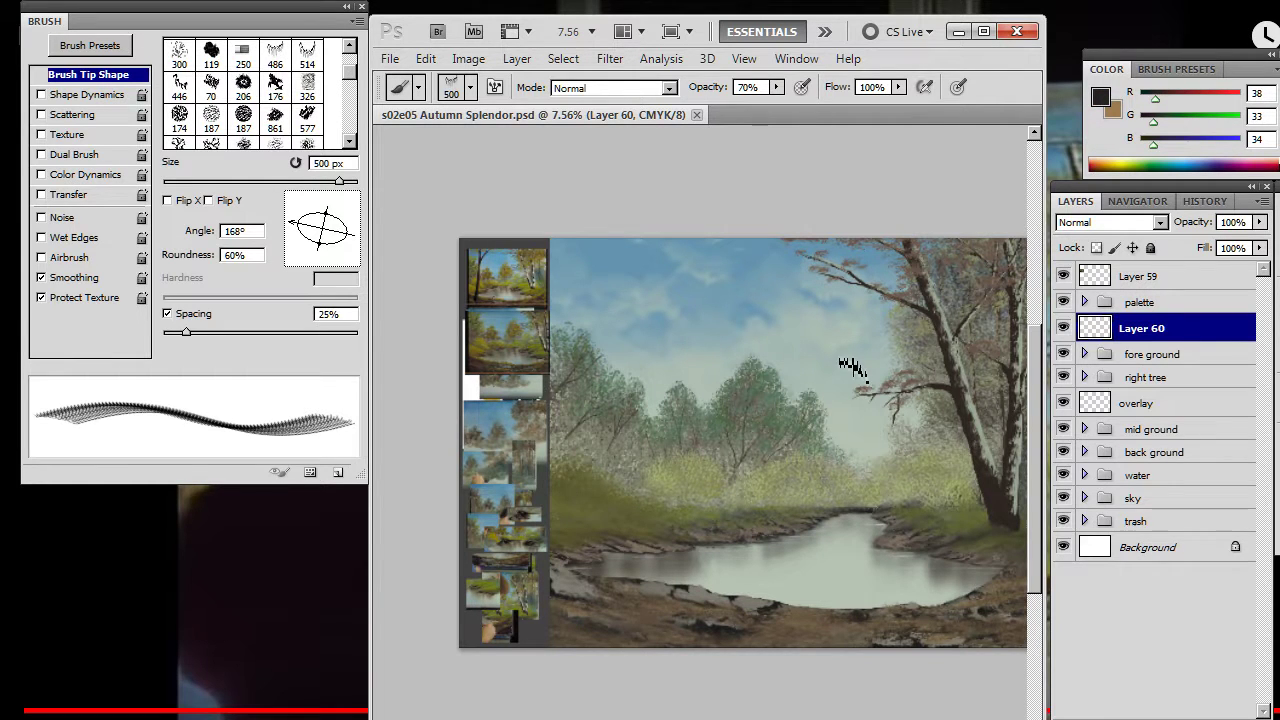
{"action": "right_click", "coordinate": [852, 366]}
{"action": "left_click", "coordinate": [895, 430]}
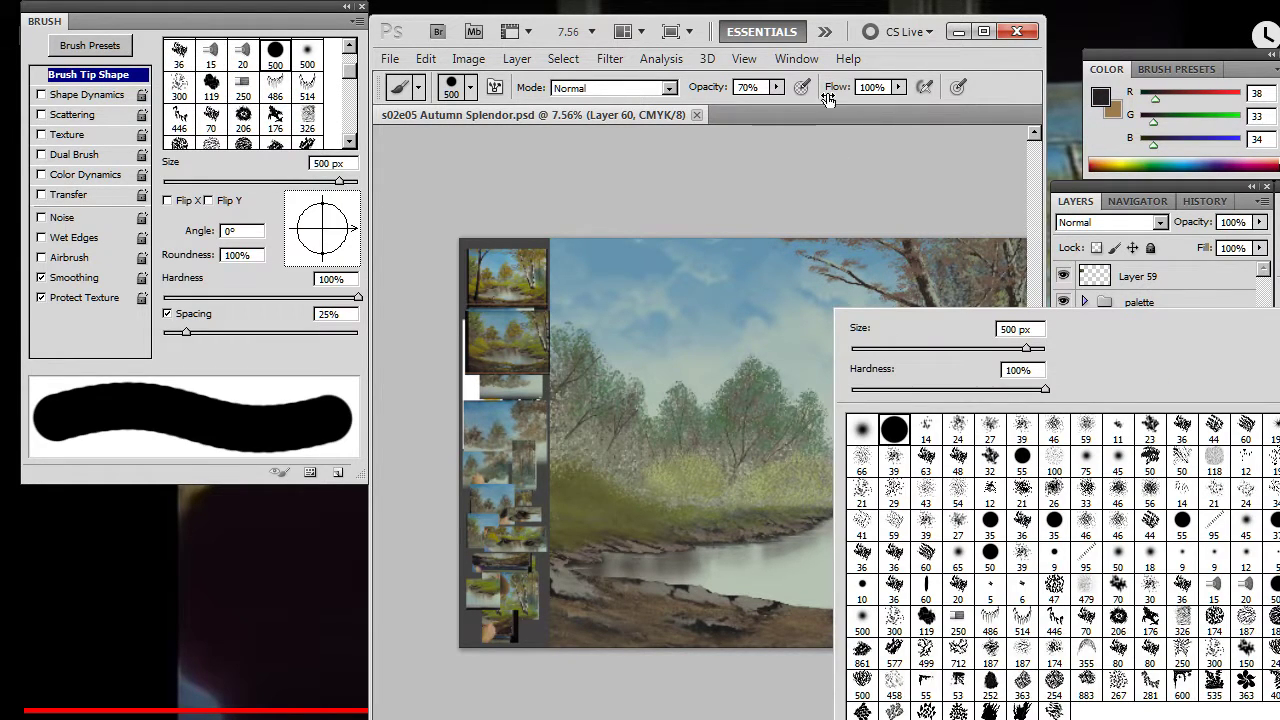
{"action": "key", "text": "Return"}
{"action": "key", "text": "bracketleft"}
{"action": "key", "text": "bracketleft"}
{"action": "key", "text": "bracketleft"}
{"action": "key", "text": "bracketleft"}
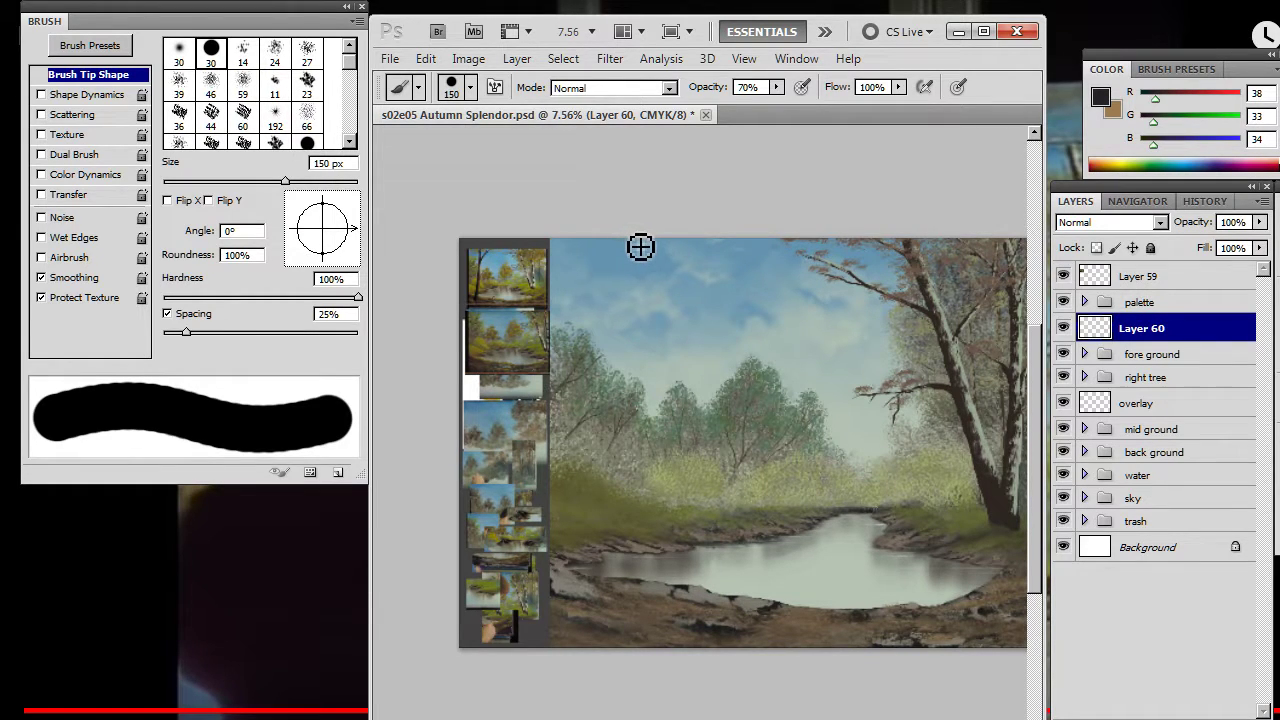
- Paint a tall, slightly curved dark trunk at 100% opacity from the sky's upper edge to the bank left of the pond
{"action": "mouse_move", "coordinate": [643, 250]}
{"action": "left_mouse_down"}
{"action": "mouse_move", "coordinate": [640, 600]}
{"action": "mouse_move", "coordinate": [637, 588]}
{"action": "left_mouse_up"}
{"action": "key", "text": "ctrl+z"}
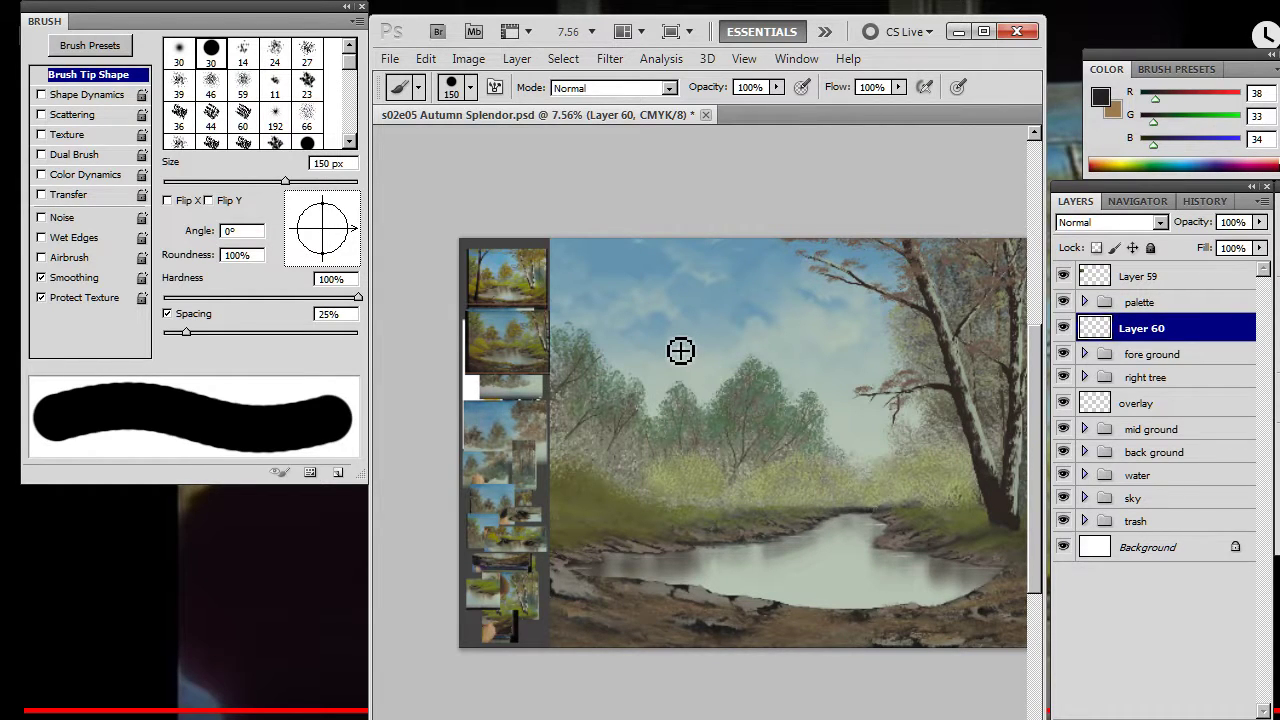
{"action": "left_click_drag", "start_coordinate": [662, 238], "coordinate": [651, 620]}
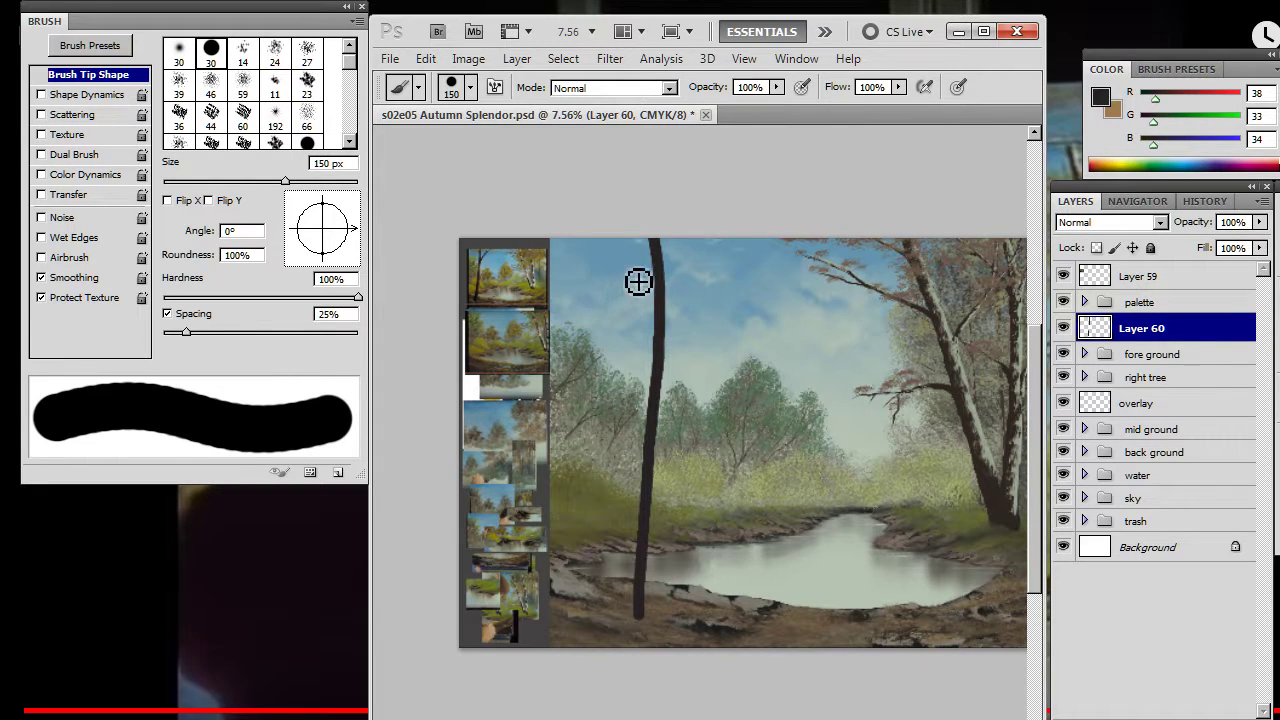
- Free-transform the new trunk layer and skew the trunk by about 3.15° so its upper end leans right
{"action": "key", "text": "l"}
{"action": "right_click", "coordinate": [686, 450]}
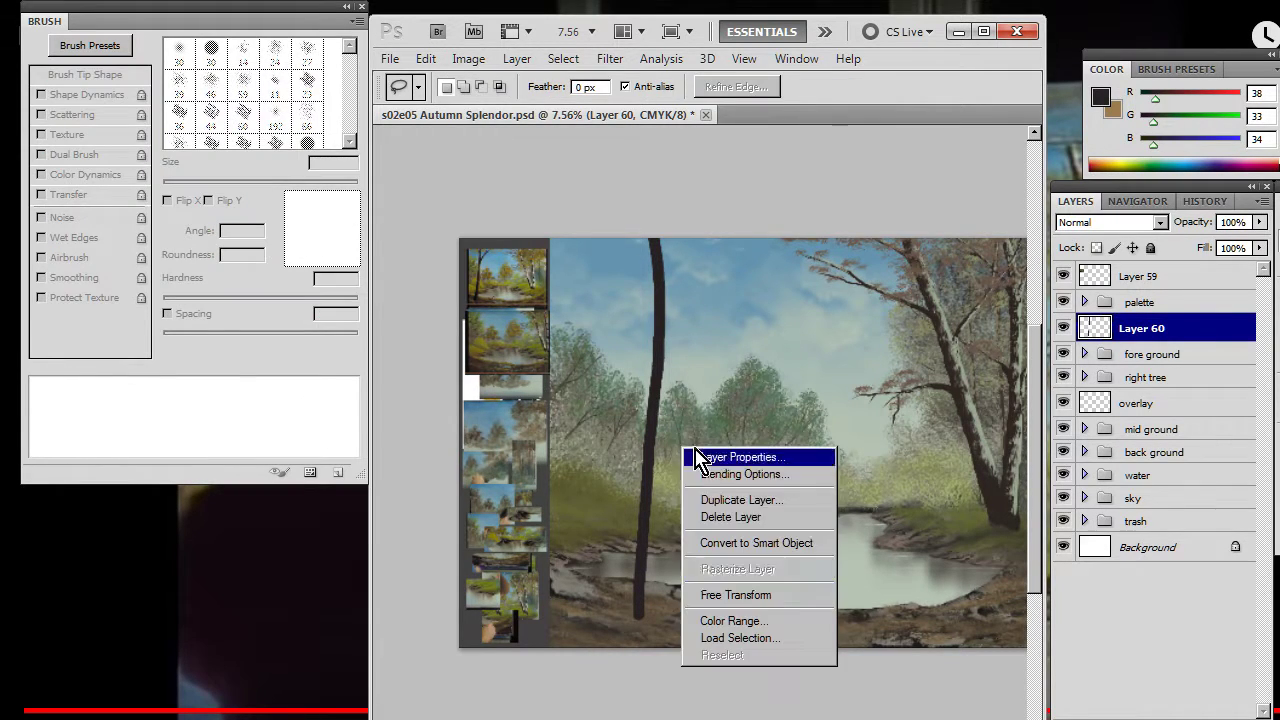
{"action": "left_click", "coordinate": [803, 597]}
{"action": "right_click", "coordinate": [700, 536]}
{"action": "left_click", "coordinate": [785, 368]}
{"action": "left_click_drag", "start_coordinate": [648, 622], "coordinate": [620, 606]}
{"action": "left_click_drag", "start_coordinate": [648, 537], "coordinate": [652, 538]}
{"action": "left_click_drag", "start_coordinate": [651, 620], "coordinate": [655, 621]}
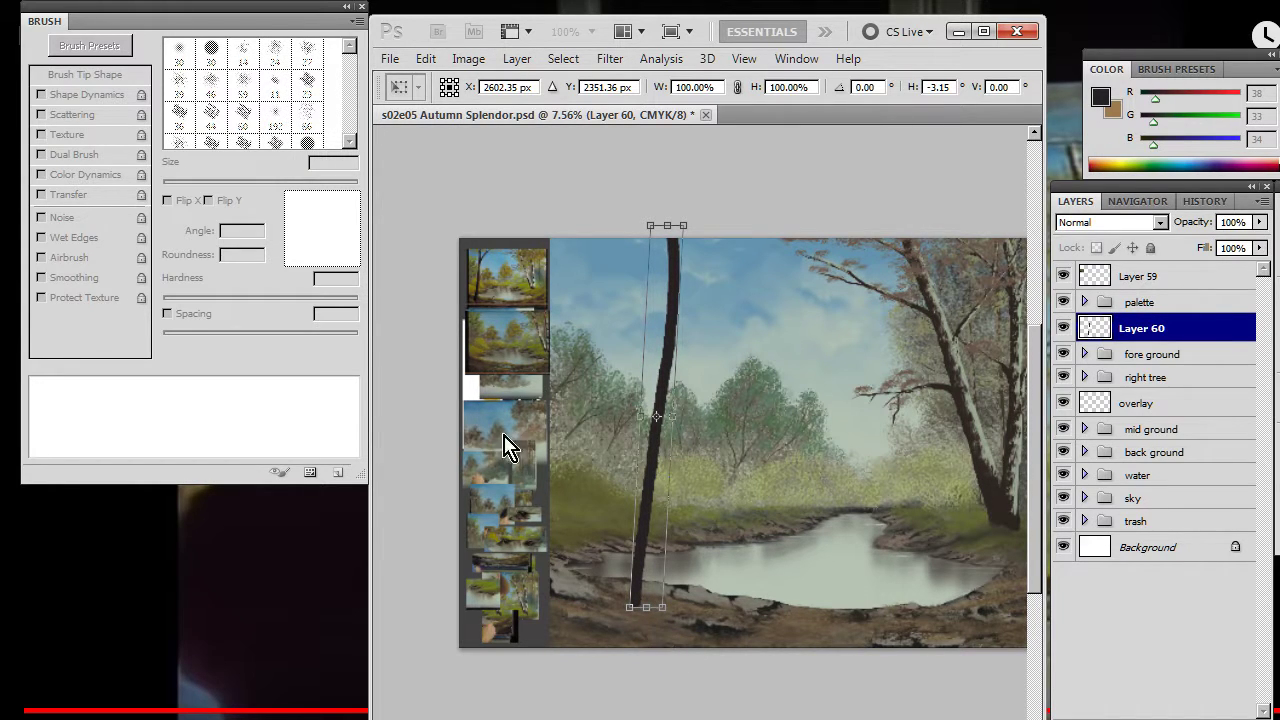
- Rotate the trunk about half a turn, flip it horizontally, adjust its rotation to about 7.44° and apply the transform
{"action": "right_click", "coordinate": [668, 318]}
{"action": "left_click", "coordinate": [740, 366]}
{"action": "left_click_drag", "start_coordinate": [820, 371], "coordinate": [530, 528]}
{"action": "right_click", "coordinate": [577, 437]}
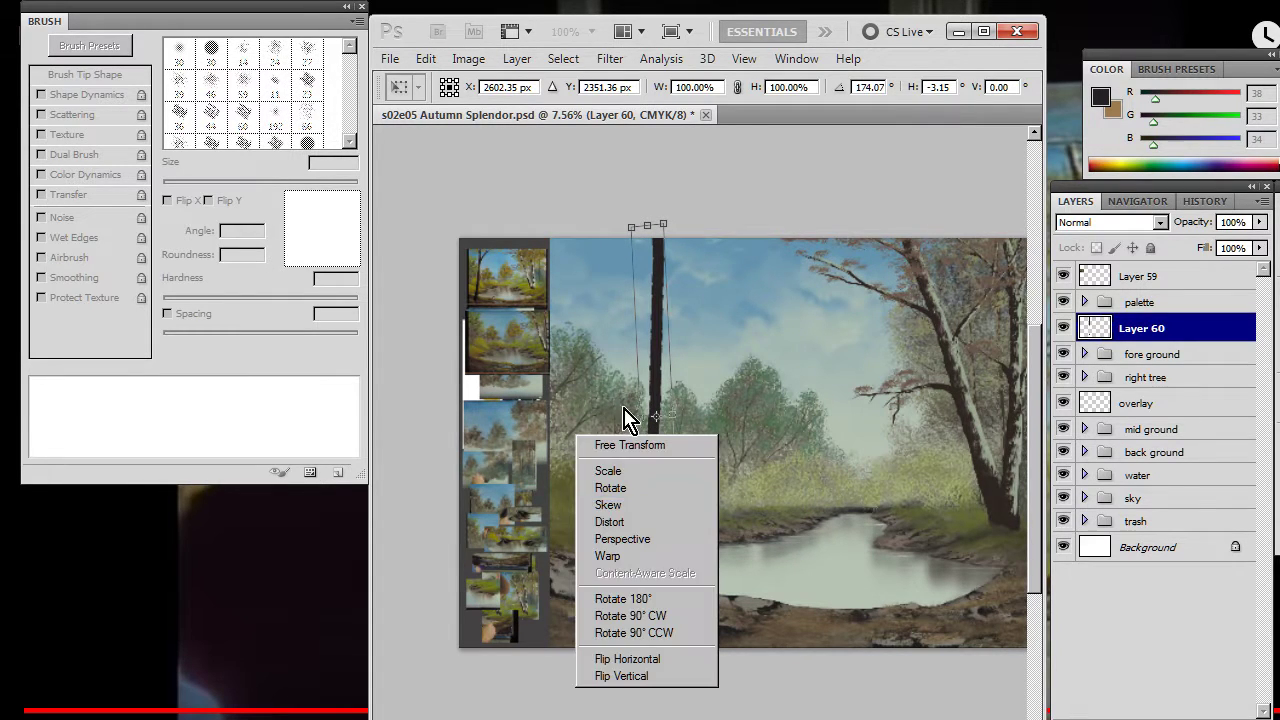
{"action": "left_click", "coordinate": [680, 660]}
{"action": "left_click_drag", "start_coordinate": [715, 511], "coordinate": [743, 515]}
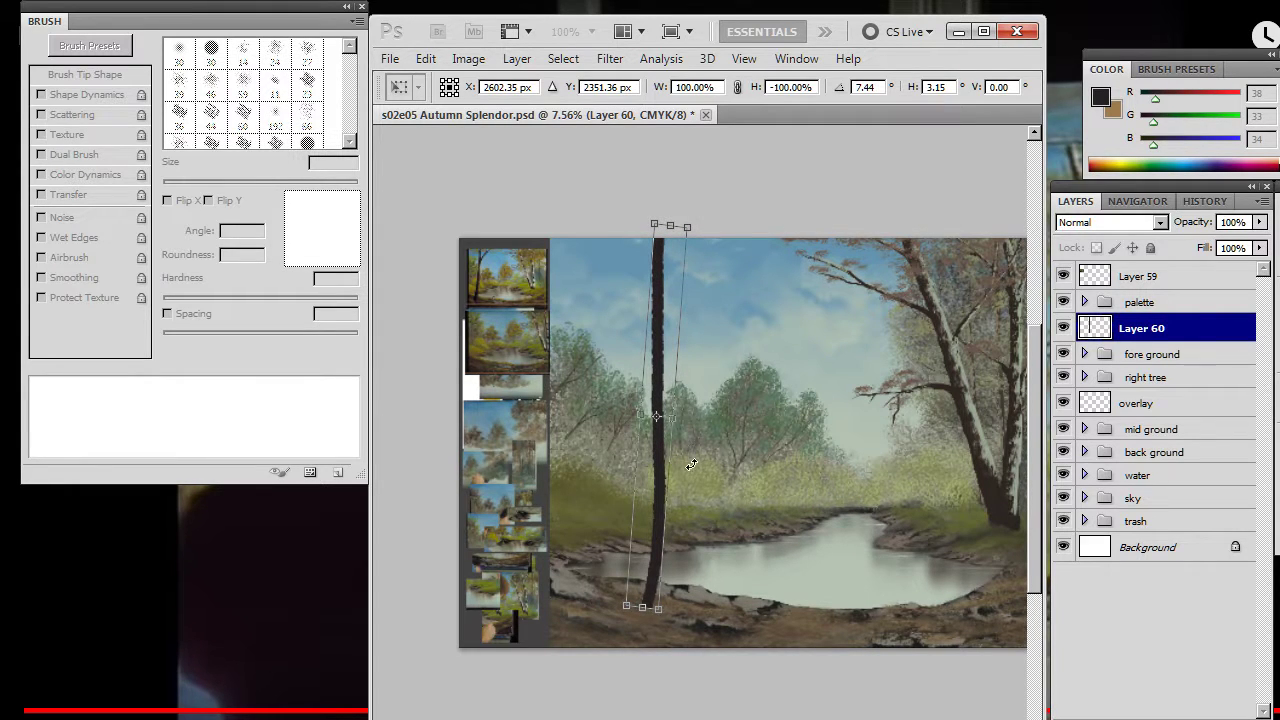
{"action": "key", "text": "Return"}
{"action": "key", "text": "b"}
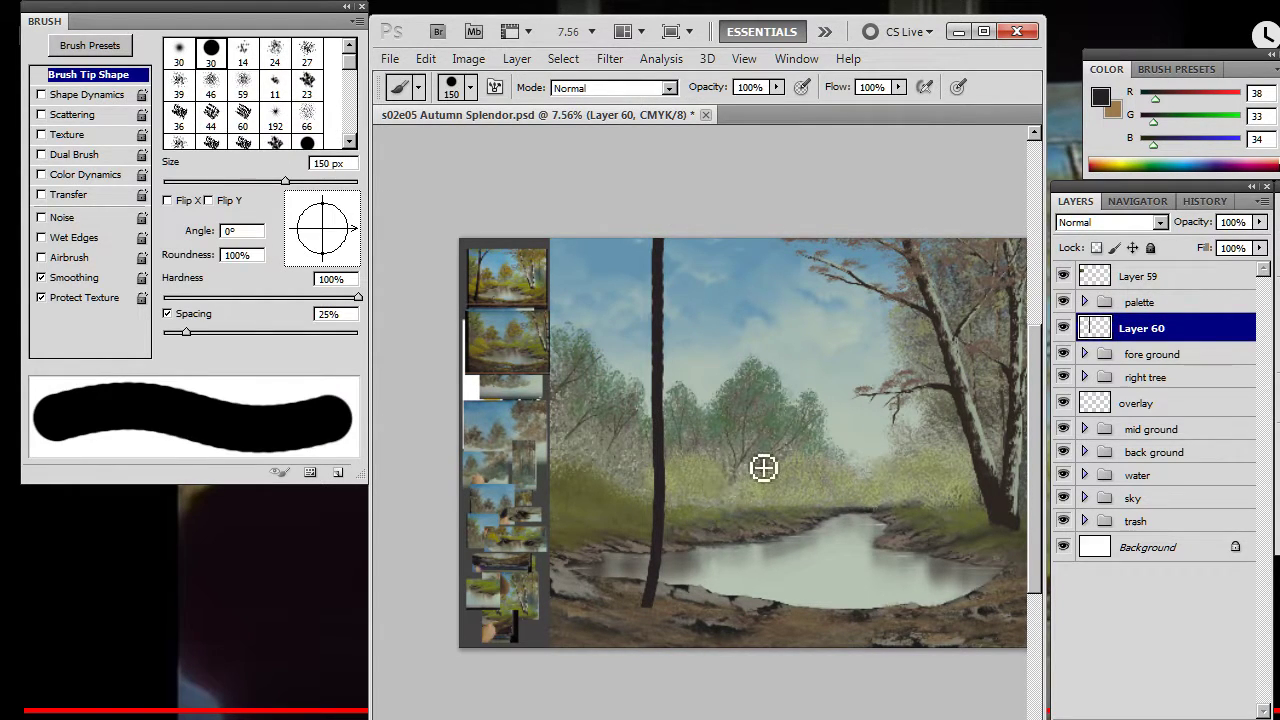
- Nudge the dark tree trunk on Layer 60 slightly to adjust its position beside the pond
{"action": "key", "text": "v"}
{"action": "left_click_drag", "start_coordinate": [795, 513], "coordinate": [791, 511]}
{"action": "left_click_drag", "start_coordinate": [702, 335], "coordinate": [705, 341]}
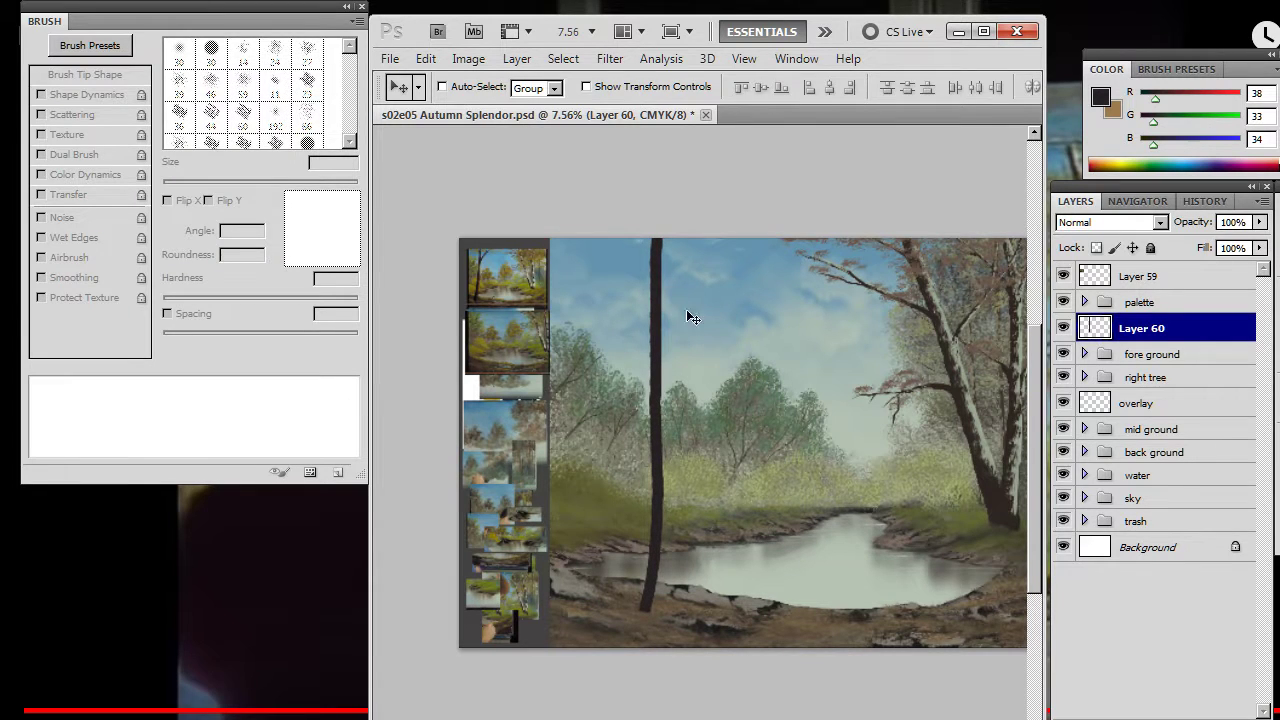
- Set the eraser to a hard round tip at 150 px
{"action": "key", "text": "b"}
{"action": "right_click", "coordinate": [681, 295]}
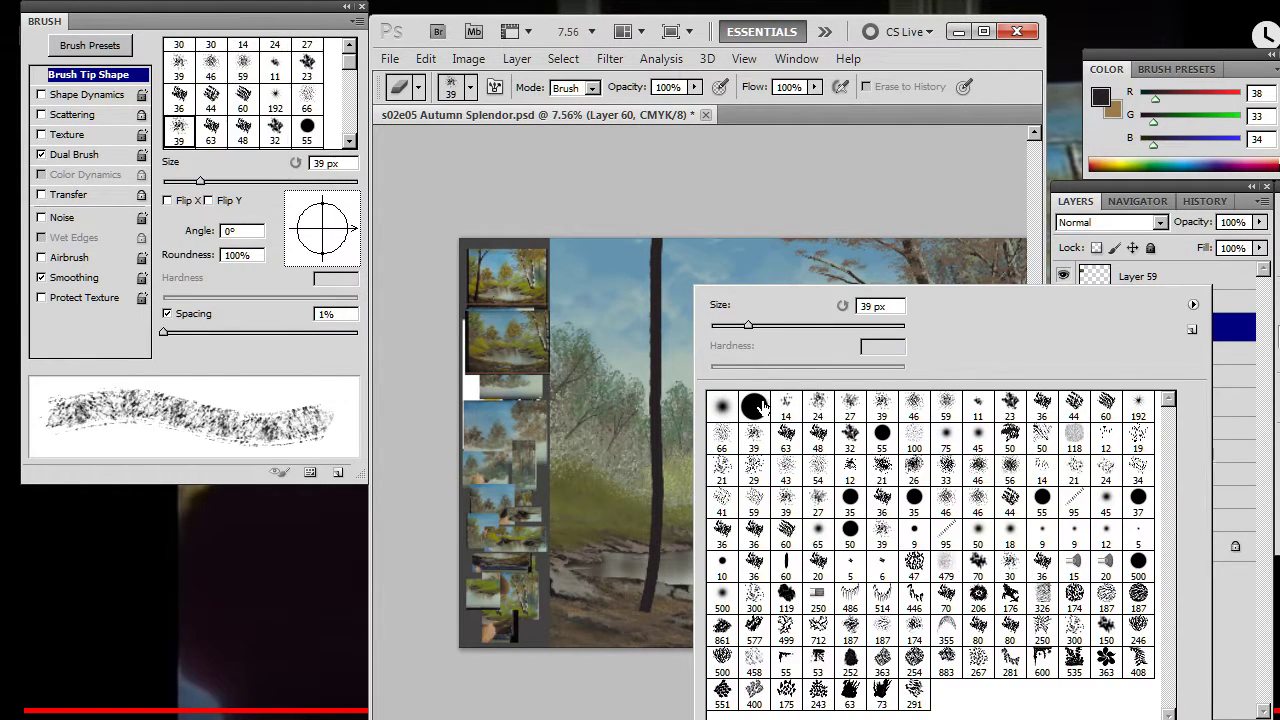
{"action": "left_click", "coordinate": [754, 404]}
{"action": "left_click", "coordinate": [802, 210]}
{"action": "key", "text": "bracketright"}
{"action": "key", "text": "bracketright"}
{"action": "key", "text": "bracketright"}
{"action": "key", "text": "bracketright"}
{"action": "key", "text": "bracketright"}
{"action": "key", "text": "bracketright"}
{"action": "key", "text": "bracketright"}
{"action": "key", "text": "bracketright"}
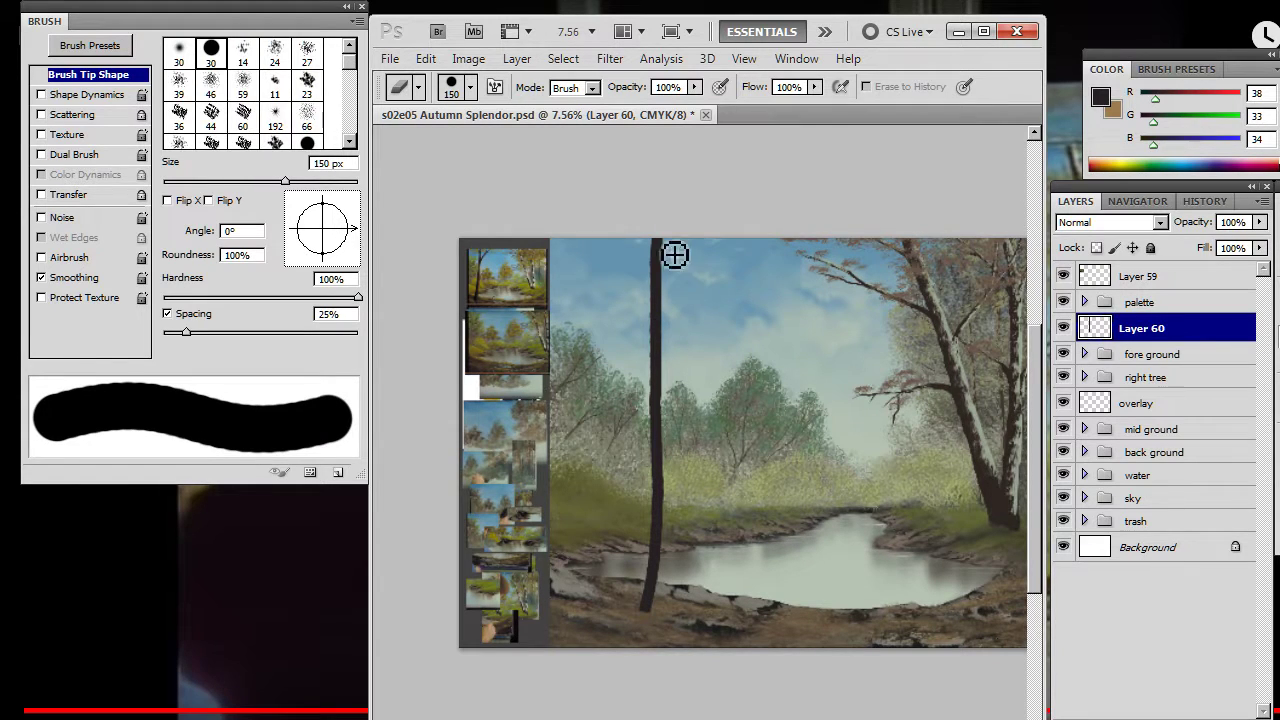
- Refine the trunk's edges with the eraser and brush, and paint small root flares at its base with a 100 px brush
{"action": "key", "text": "b"}
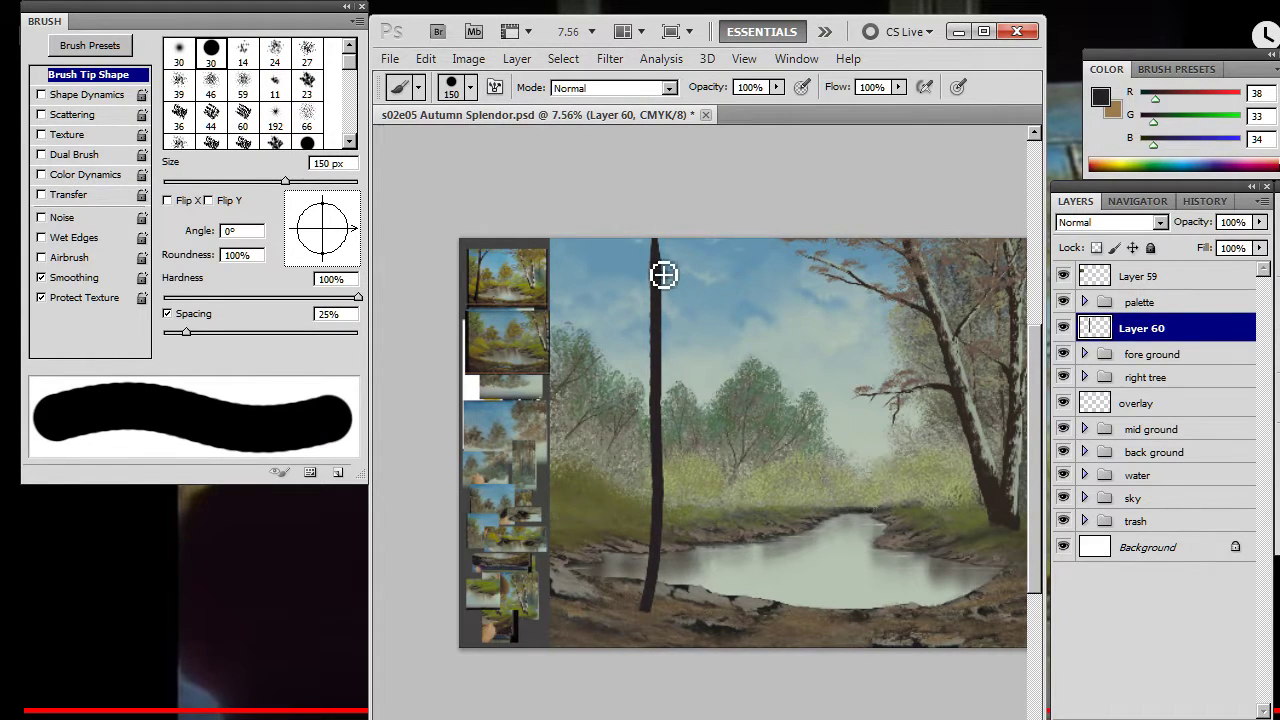
{"action": "key", "text": "e"}
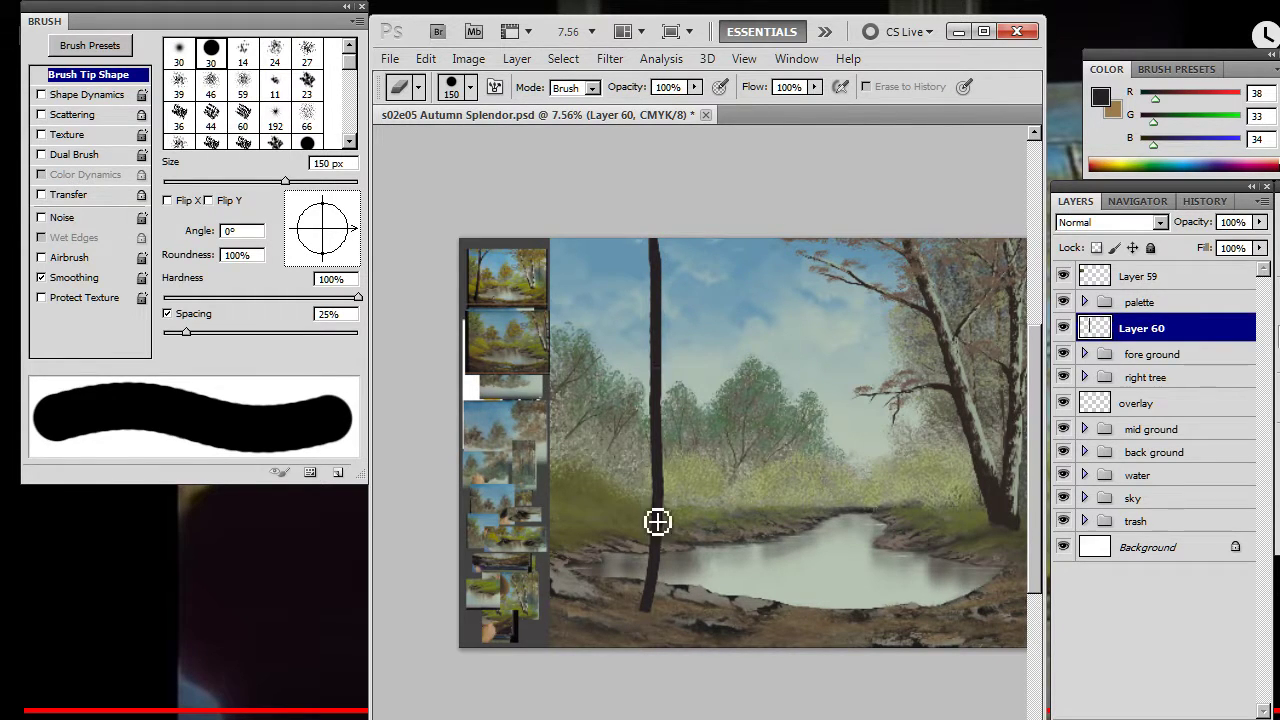
{"action": "key", "text": "b"}
{"action": "left_click_drag", "start_coordinate": [668, 556], "coordinate": [668, 615]}
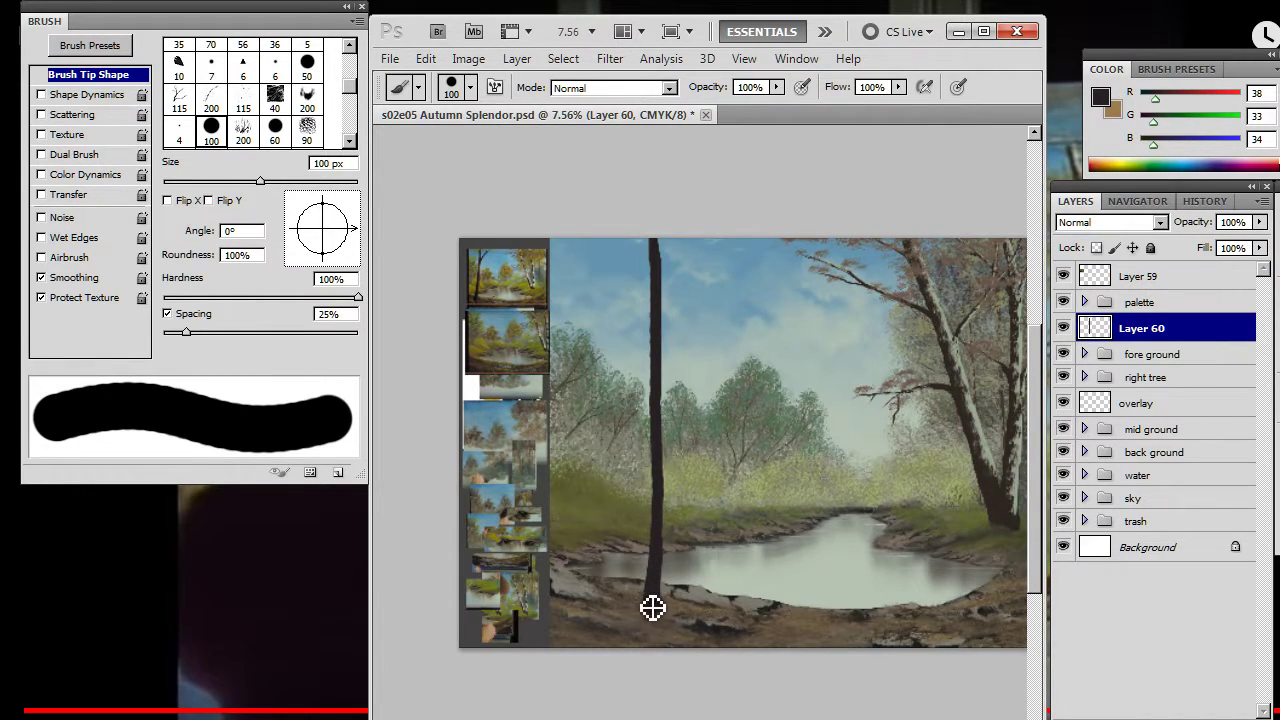
{"action": "key", "text": "e"}
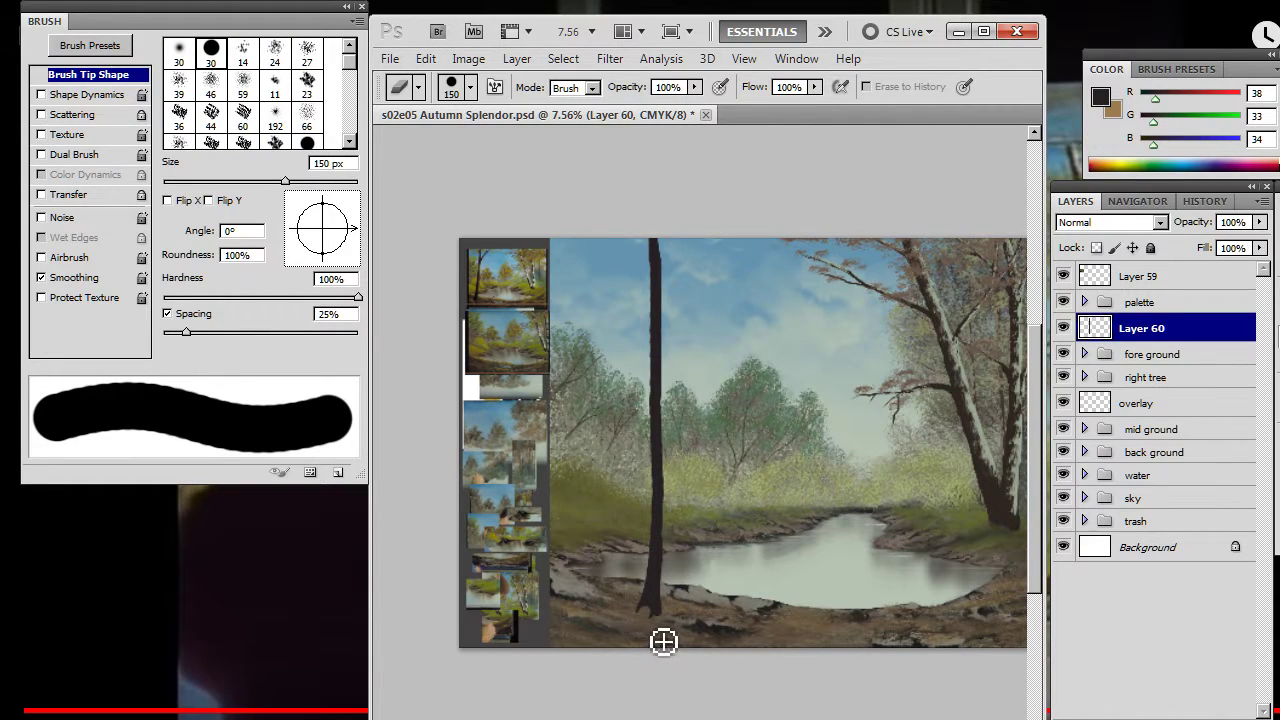
- Set the Smudge tool to a hard round 60 px tip with spacing off and smear the trunk's base into the ground
{"action": "key", "text": "r"}
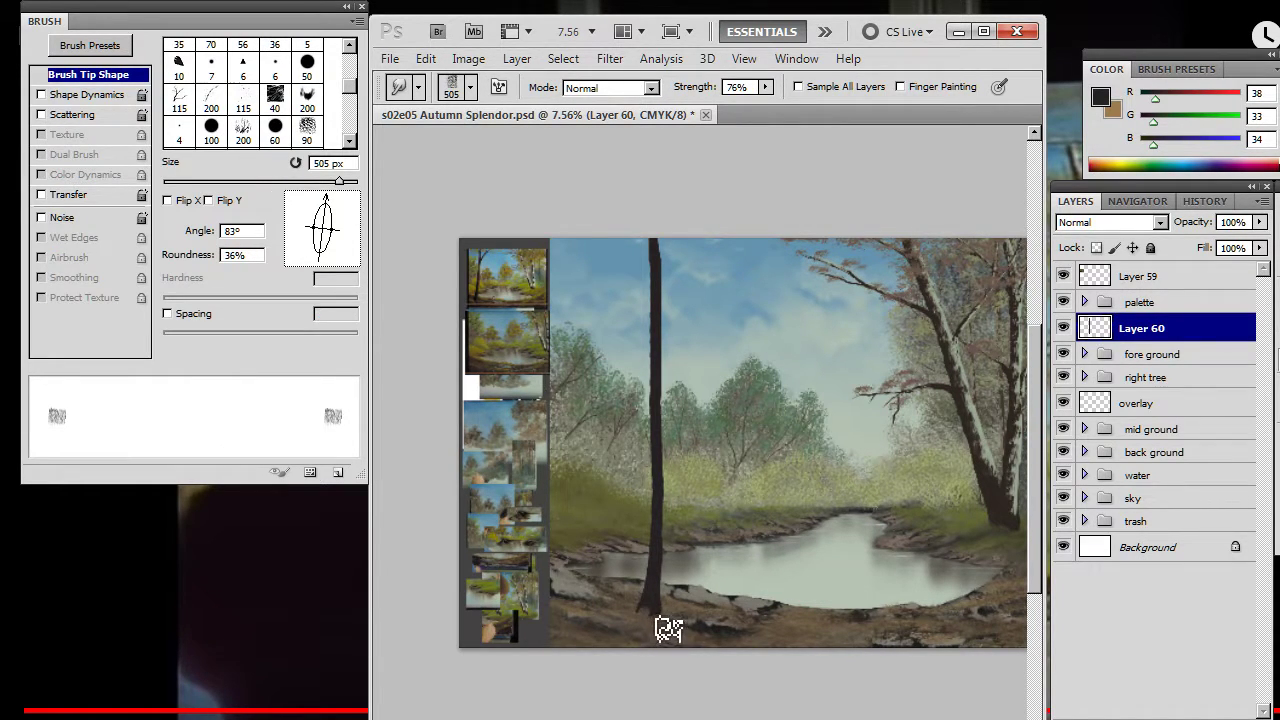
{"action": "right_click", "coordinate": [610, 591]}
{"action": "left_click", "coordinate": [667, 429]}
{"action": "left_click", "coordinate": [541, 687]}
{"action": "key", "text": "bracketleft"}
{"action": "key", "text": "bracketleft"}
{"action": "key", "text": "bracketleft"}
{"action": "key", "text": "bracketleft"}
{"action": "key", "text": "bracketleft"}
{"action": "key", "text": "bracketleft"}
{"action": "key", "text": "bracketleft"}
{"action": "key", "text": "bracketleft"}
{"action": "key", "text": "bracketleft"}
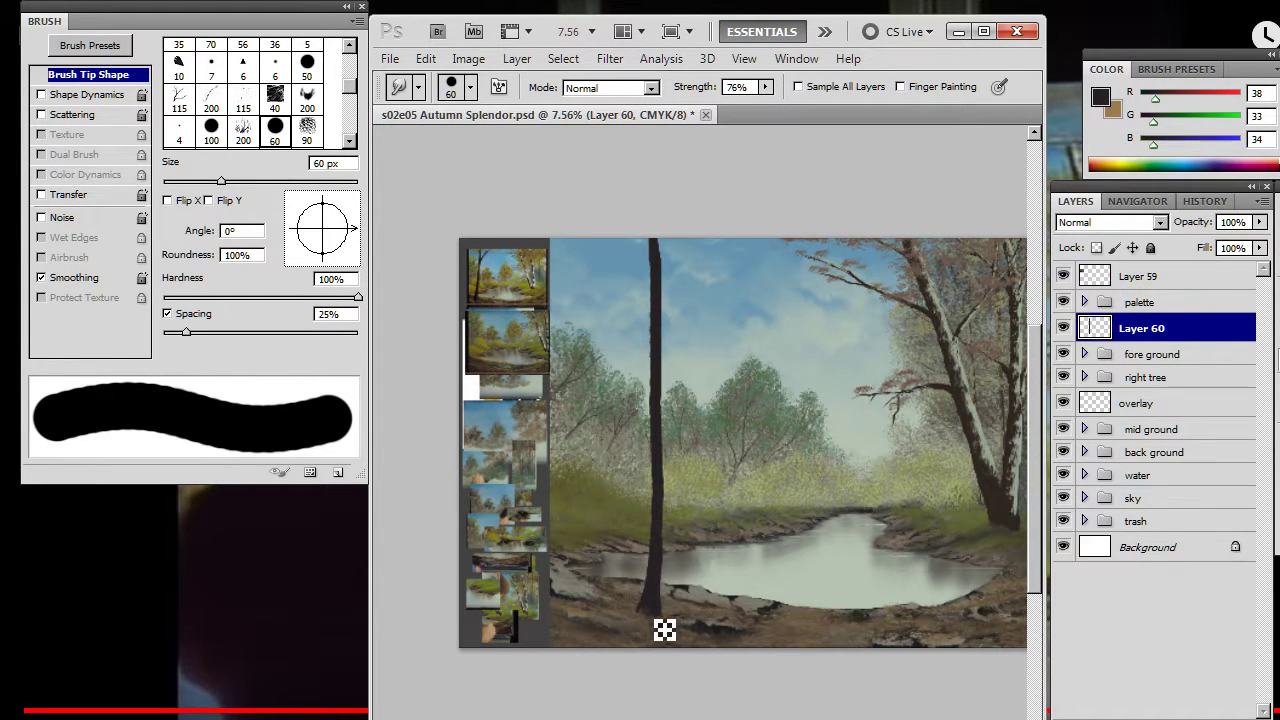
{"action": "left_click", "coordinate": [167, 314]}
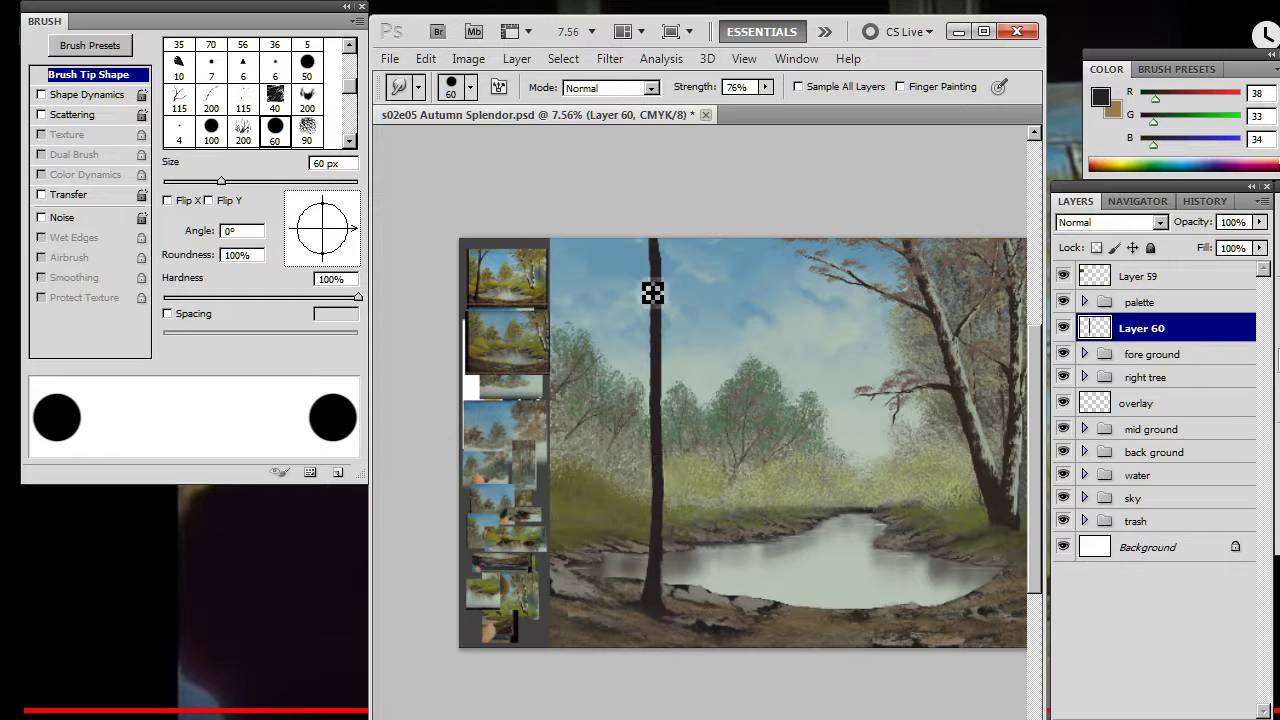
- Paint a branch rising to the right from the upper trunk with a 50 px brush, and add a twig near its end at 45 px
{"action": "key", "text": "b"}
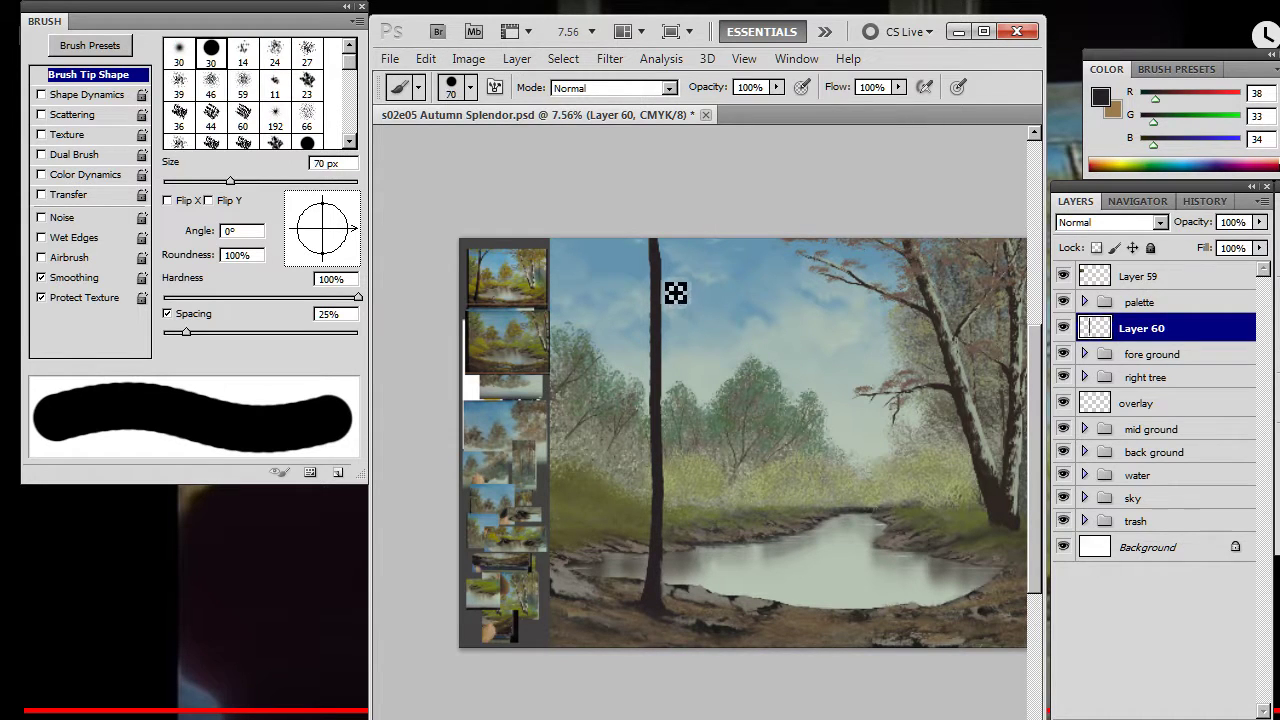
{"action": "key", "text": "bracketleft"}
{"action": "key", "text": "bracketleft"}
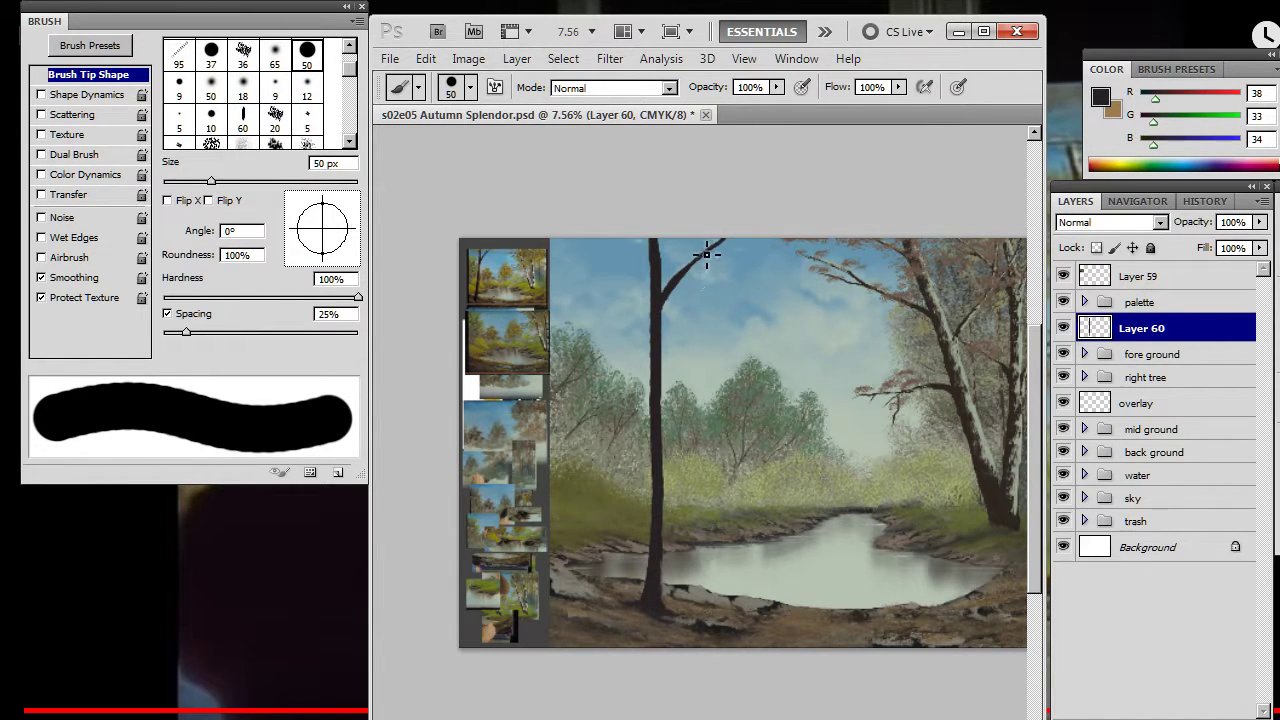
{"action": "key", "text": "bracketleft"}
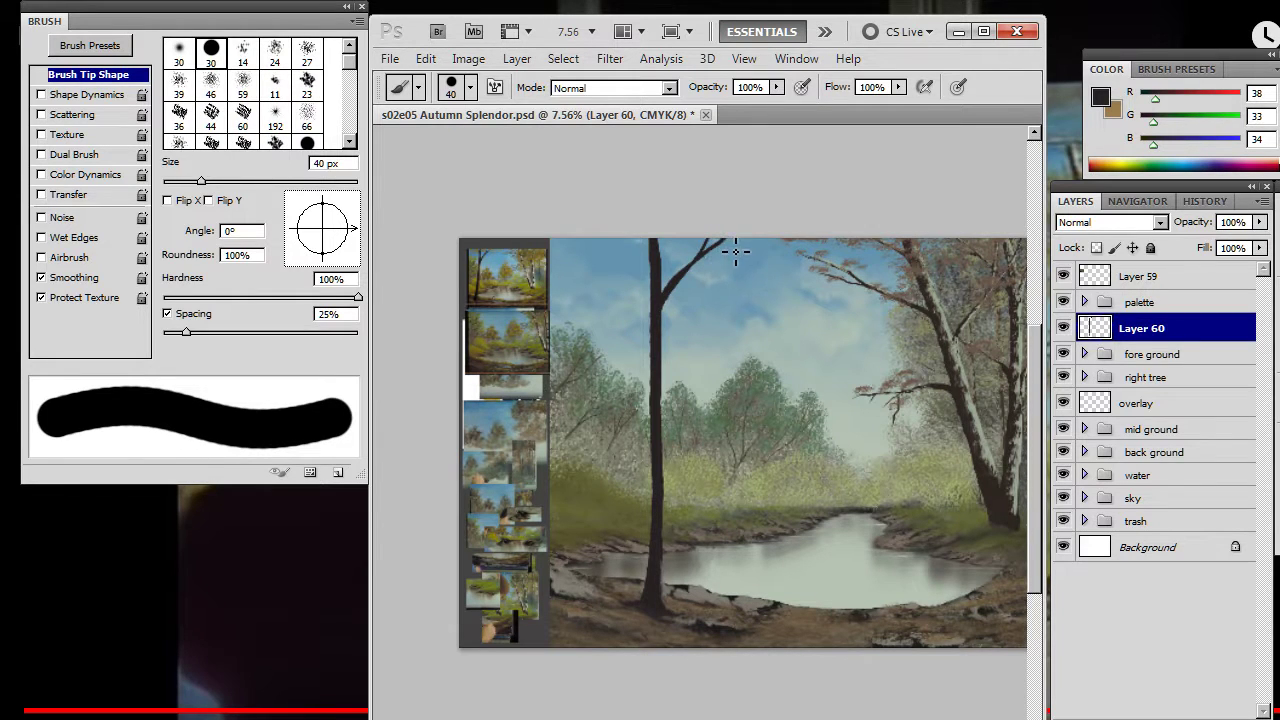
{"action": "key", "text": "bracketright"}
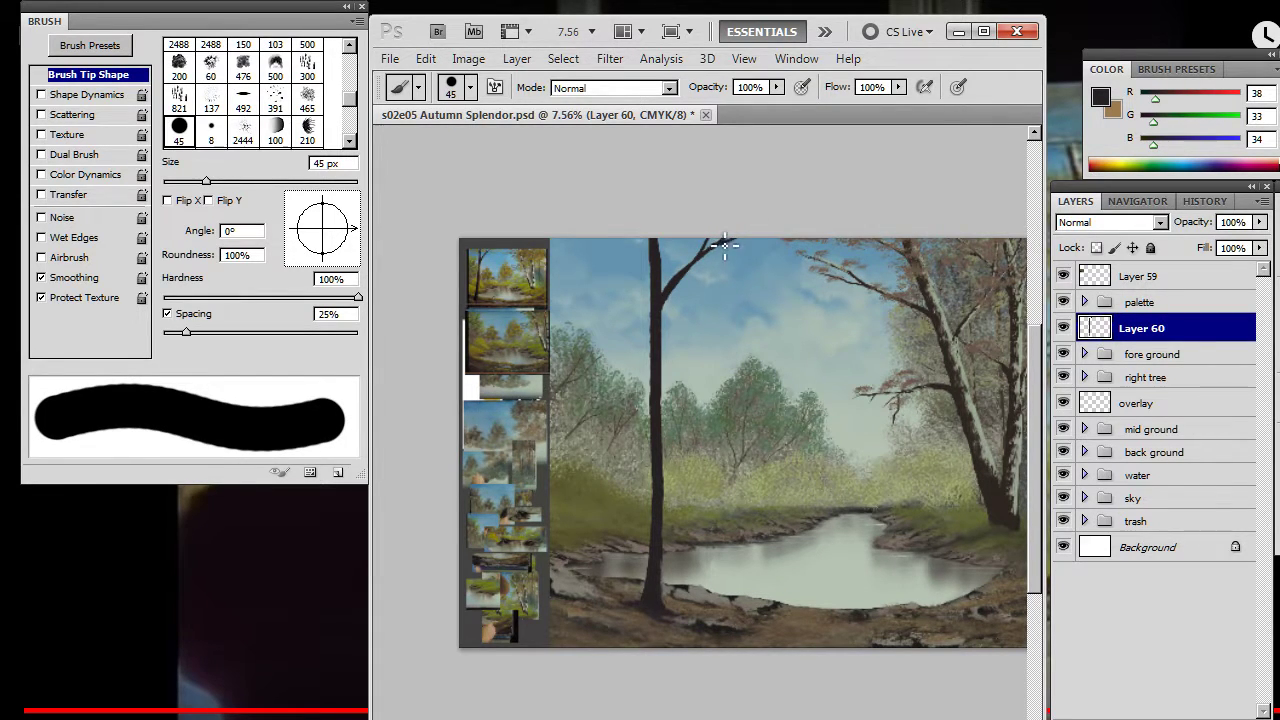
{"action": "key", "text": "e"}
{"action": "key", "text": "b"}
- Paint a branch forking up to the left near the trunk's top with a 50 px brush and trim its edges with the eraser
{"action": "key", "text": "bracketright"}
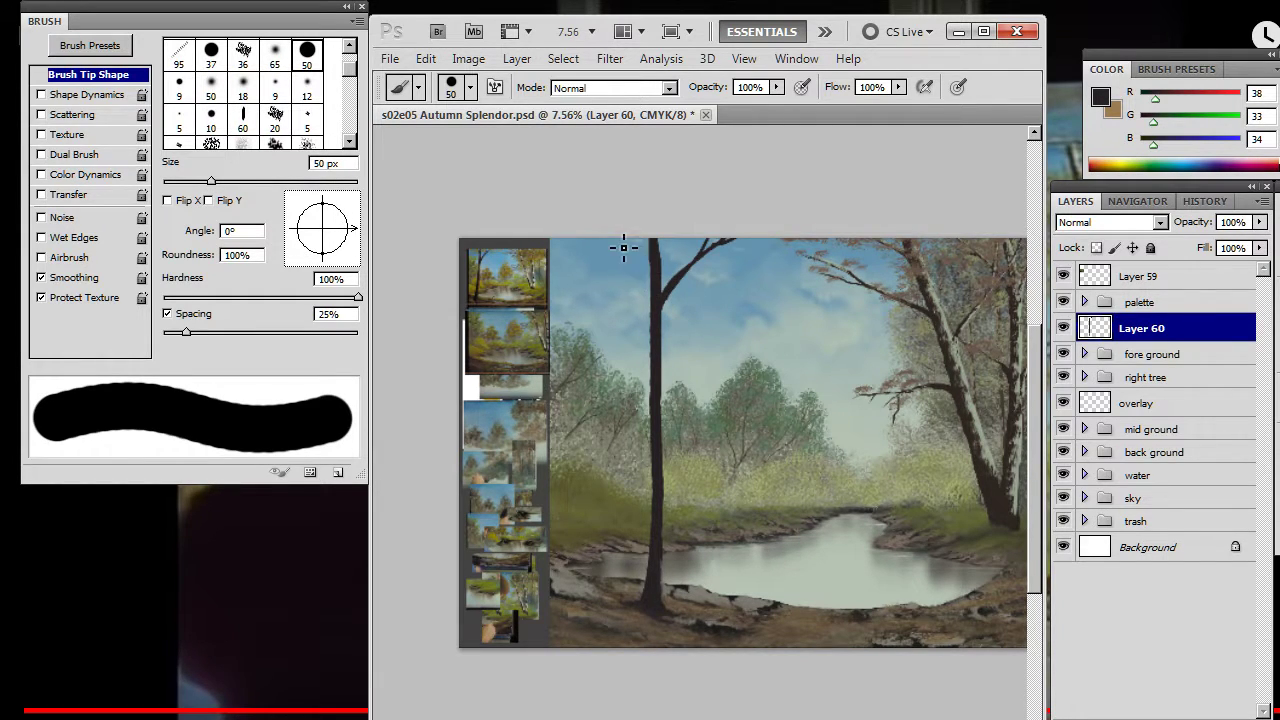
{"action": "key", "text": "e"}
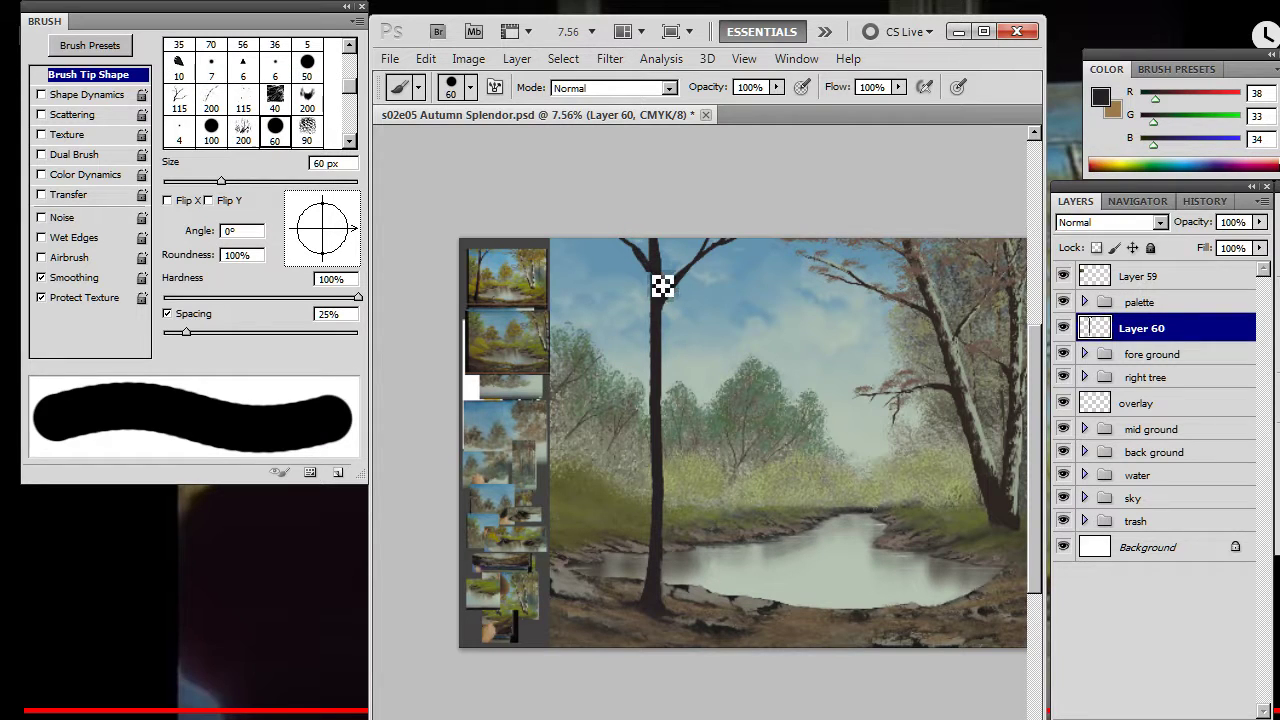
{"action": "key", "text": "b"}
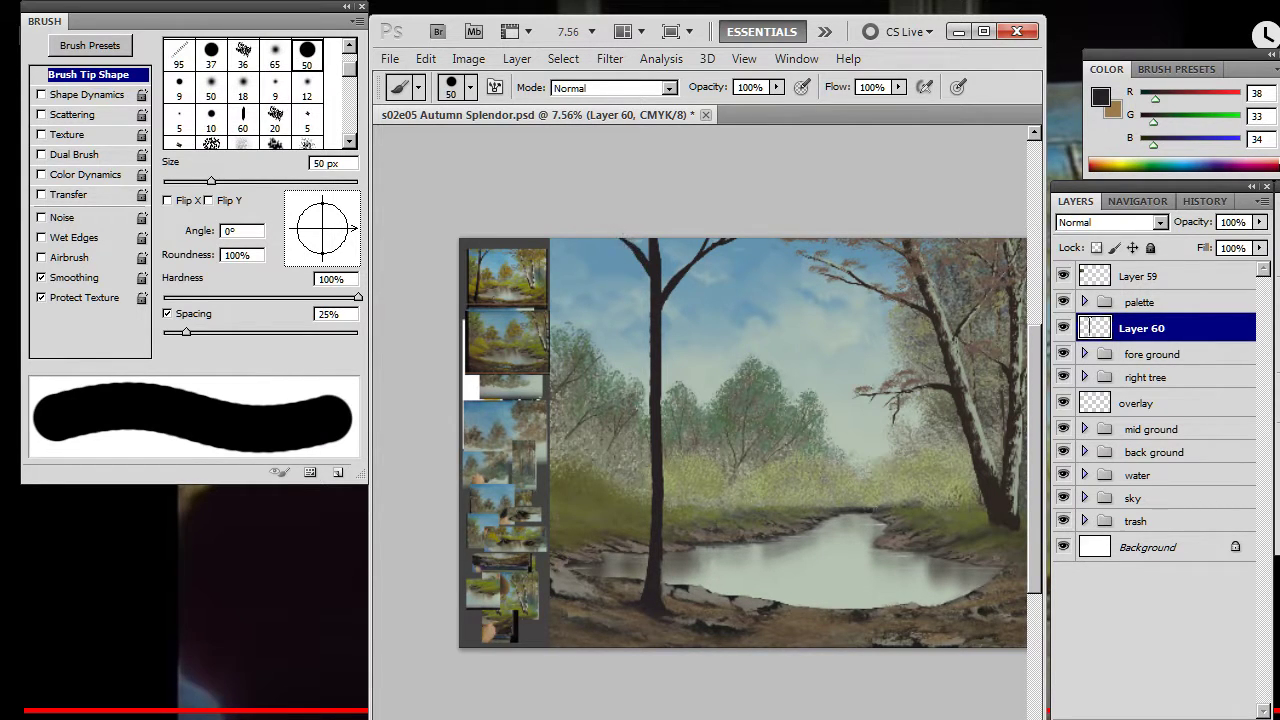
{"action": "key", "text": "e"}
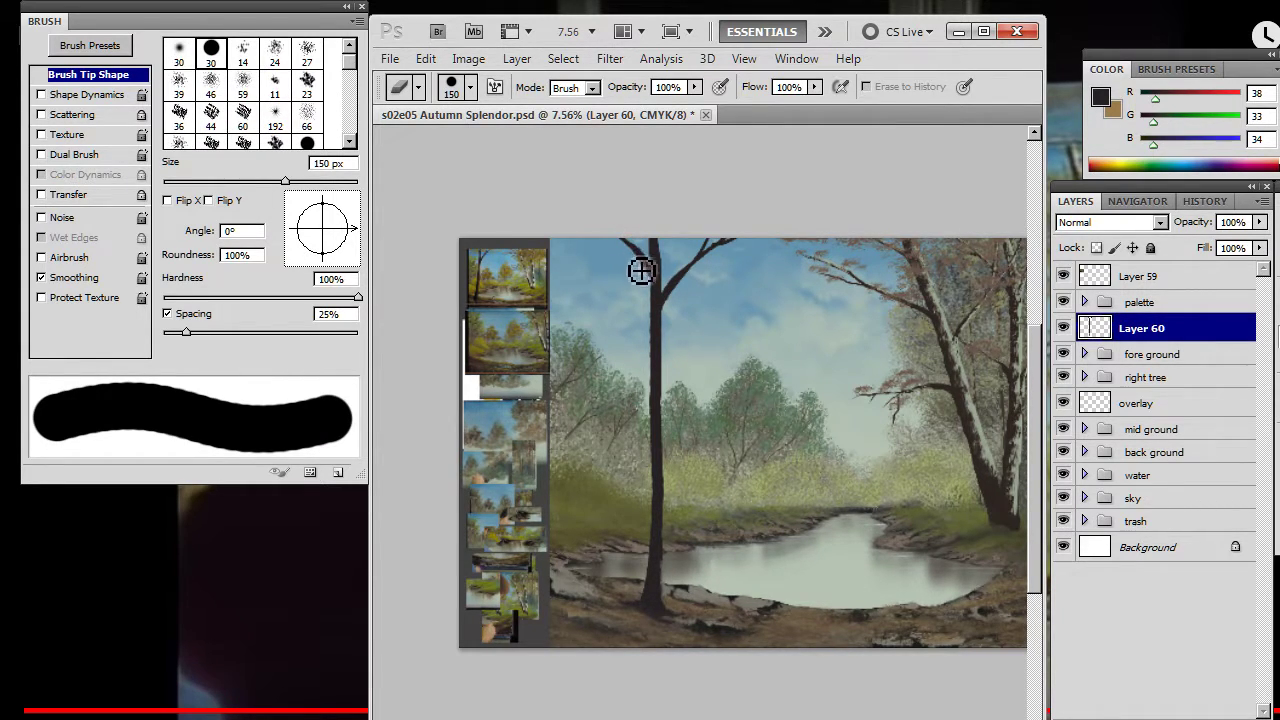
{"action": "key", "text": "b"}
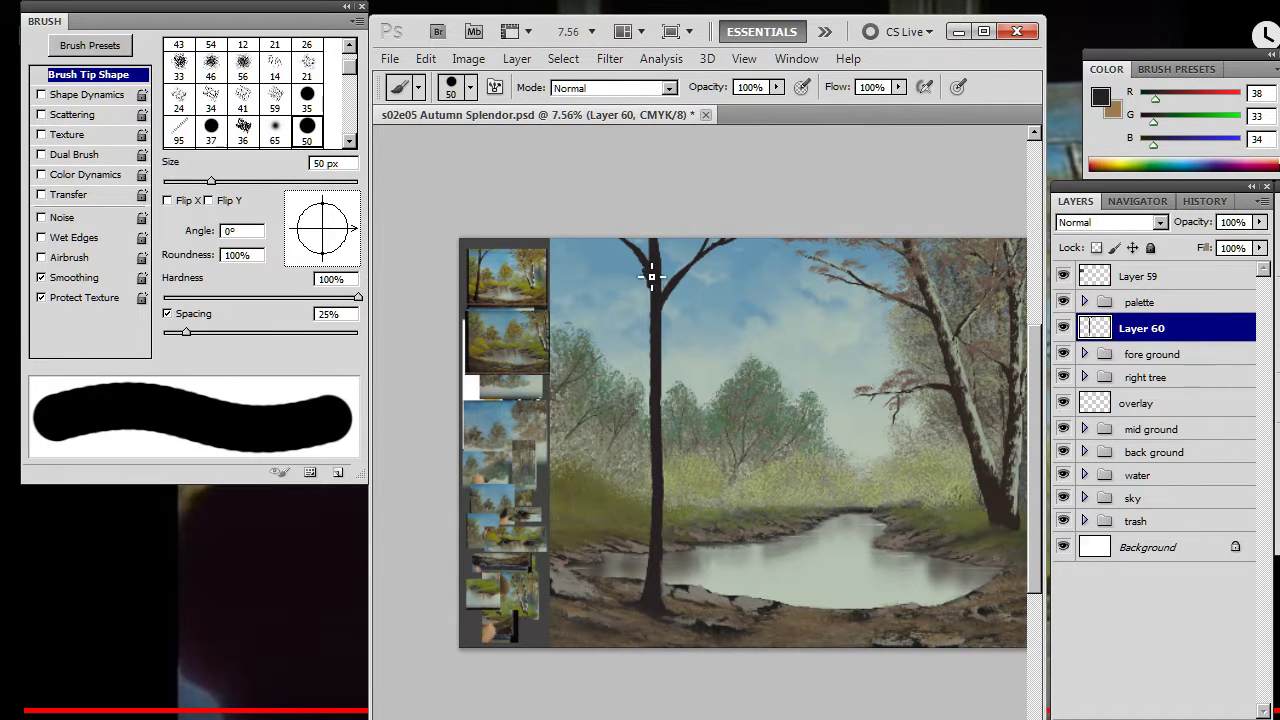
{"action": "key", "text": "e"}
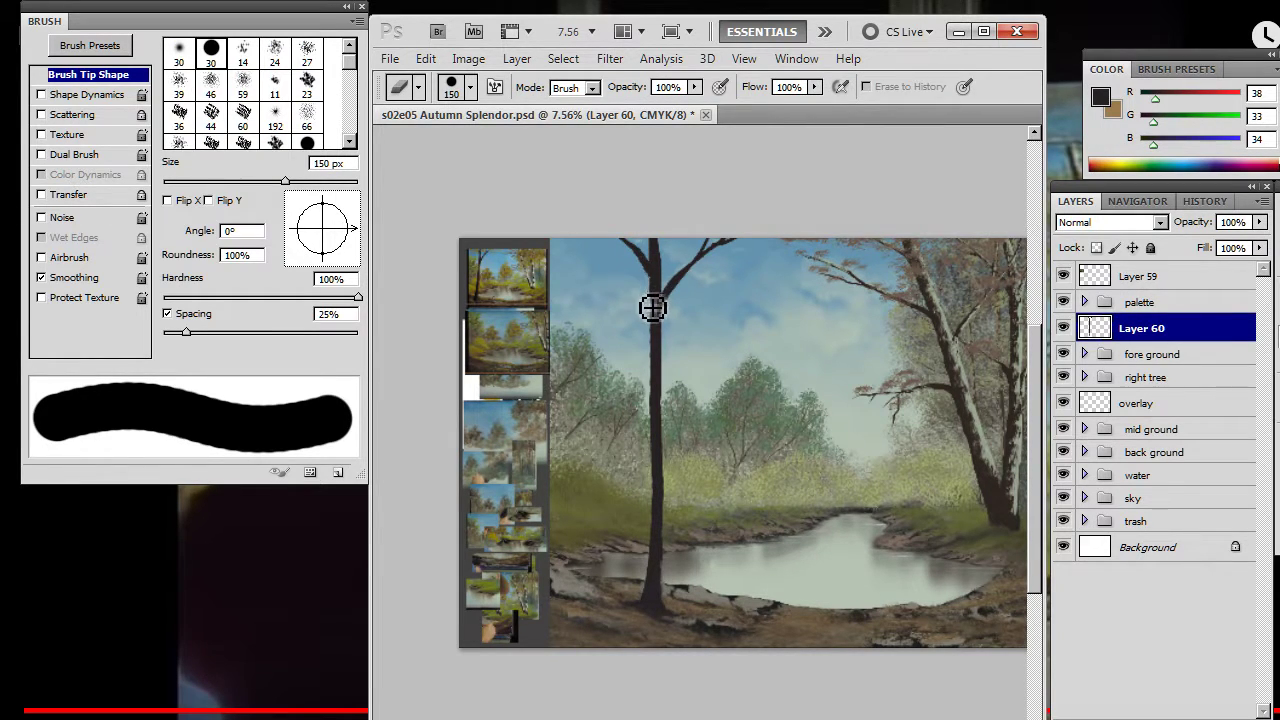
{"action": "key", "text": "b"}
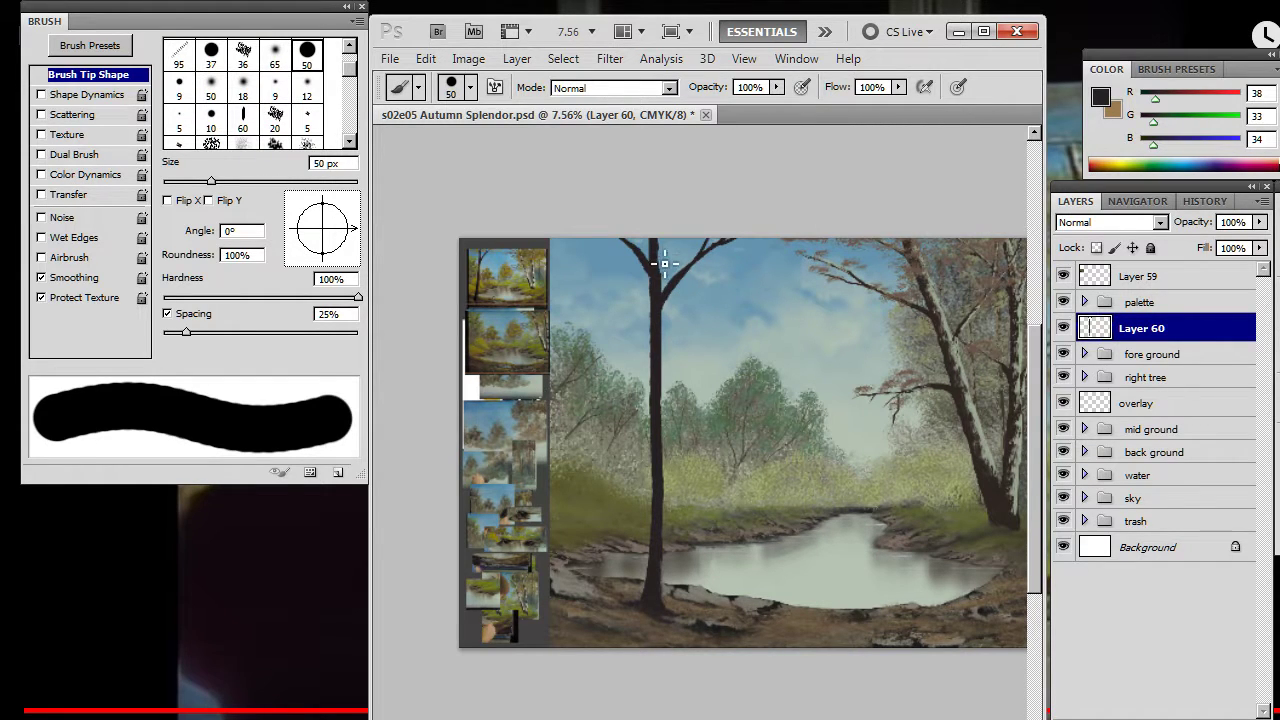
- Thicken the joint under the right upper branch with the 50 px brush, cleaning its edge with a 100 px eraser
{"action": "key", "text": "e"}
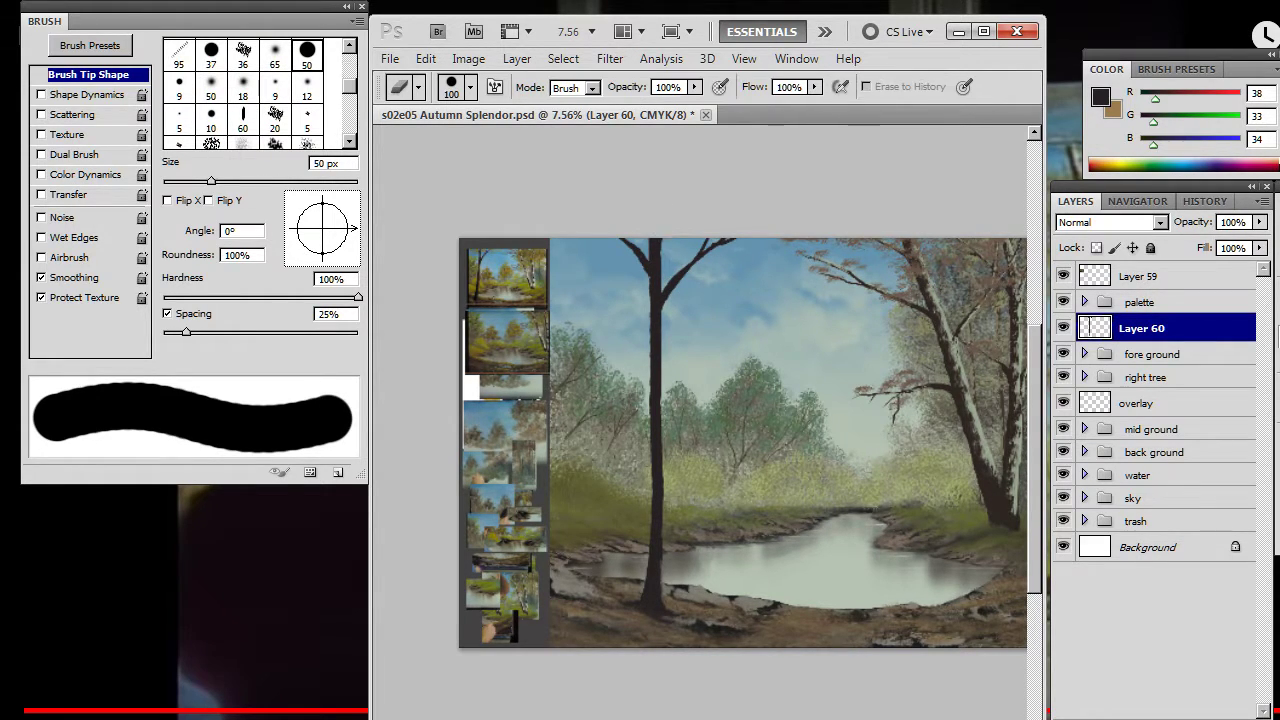
{"action": "key", "text": "b"}
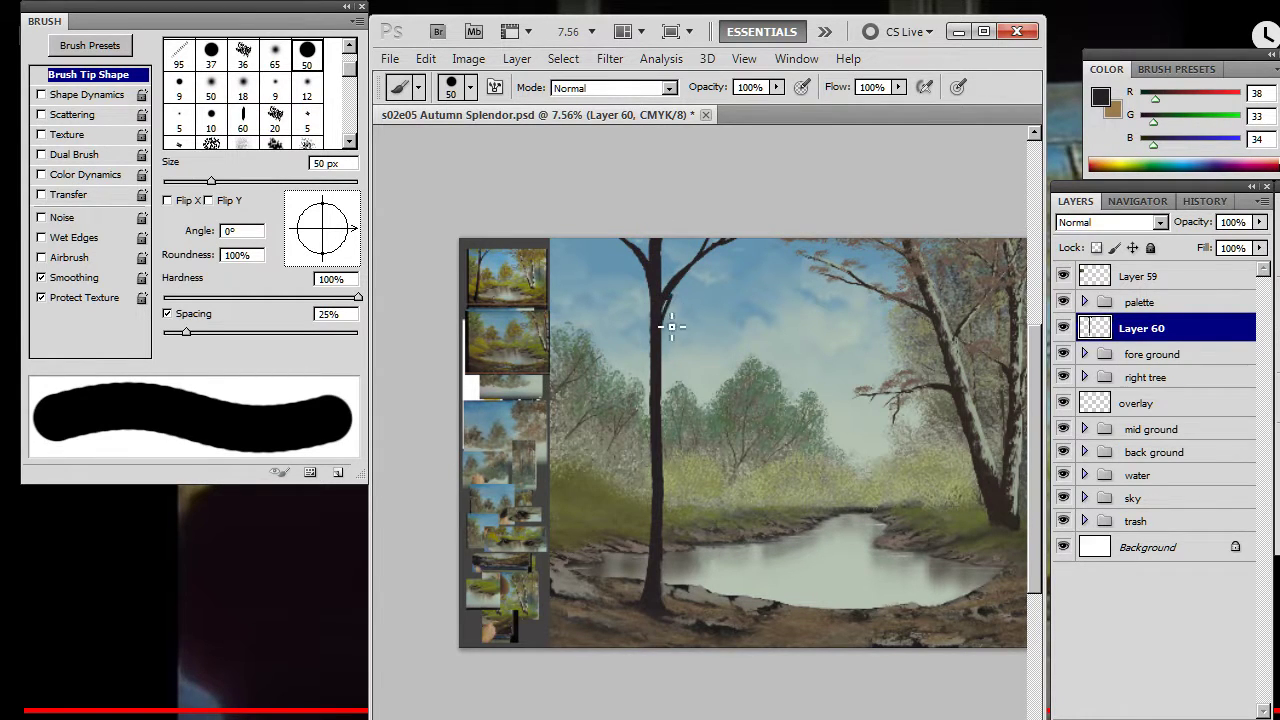
{"action": "key", "text": "e"}
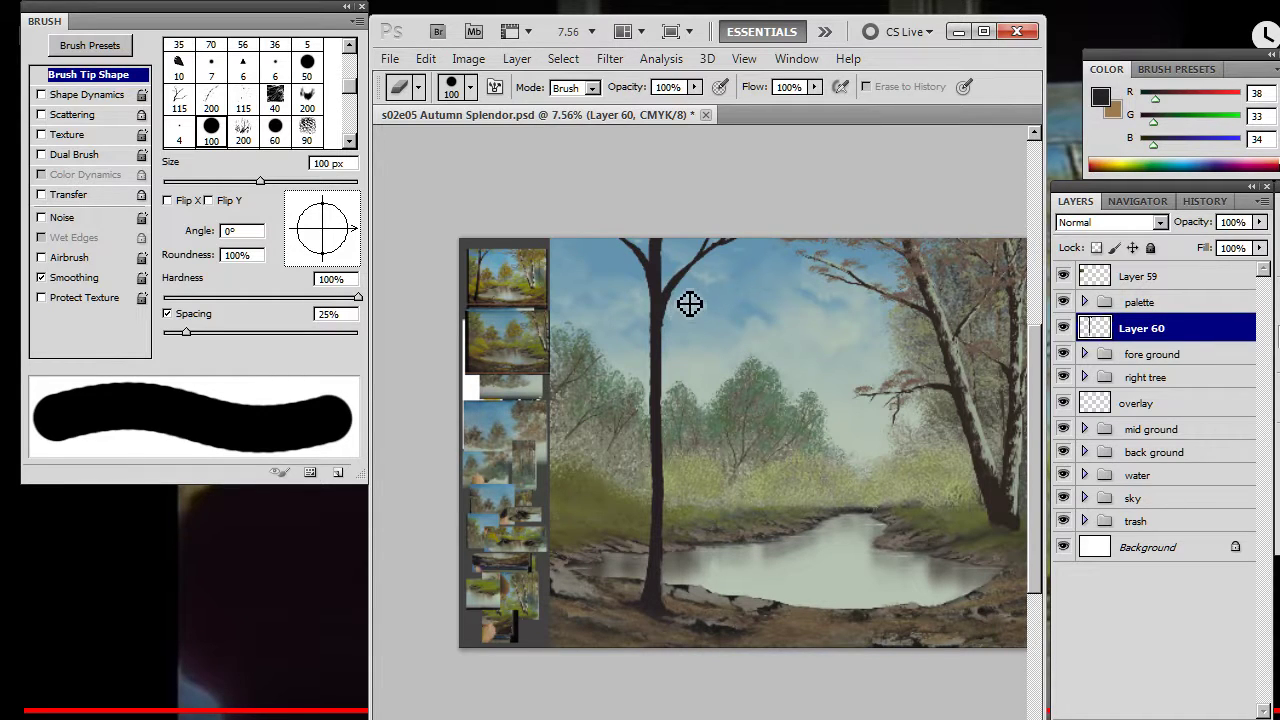
- Widen the trunk down to its base with a 60 px brush and clean its outline with the 100 px eraser
{"action": "key", "text": "b"}
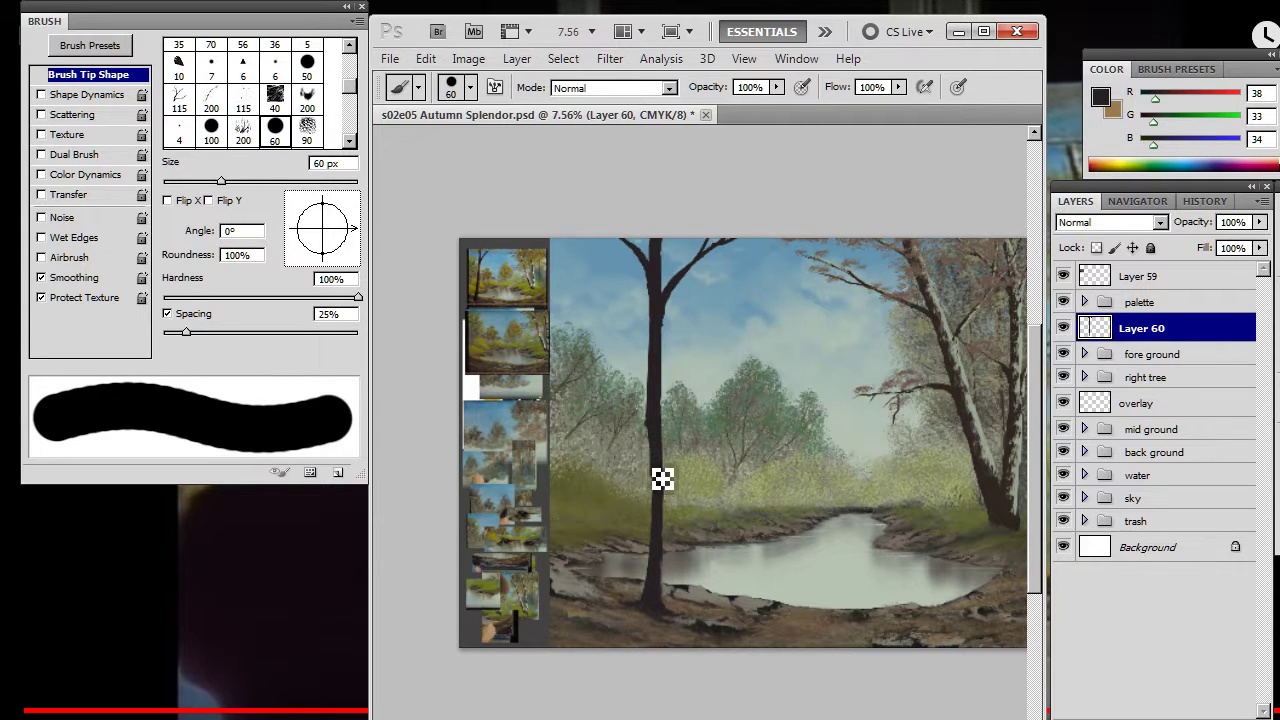
{"action": "key", "text": "e"}
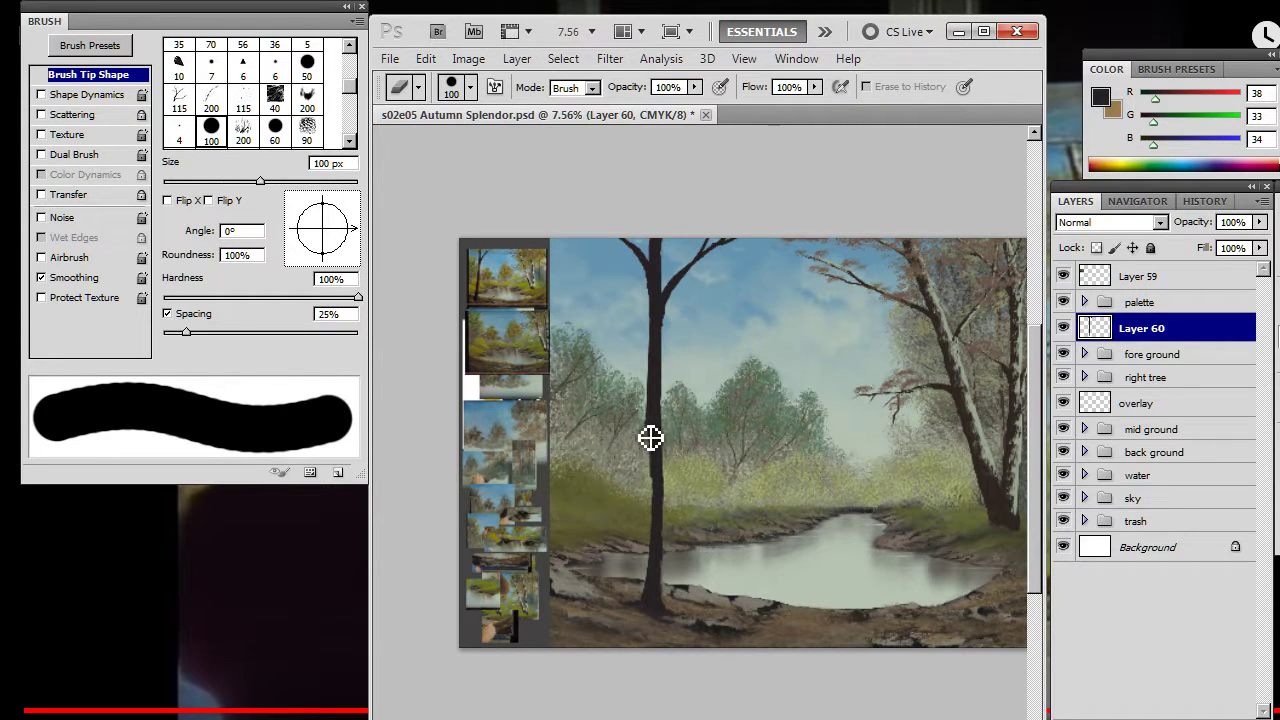
{"action": "key", "text": "b"}
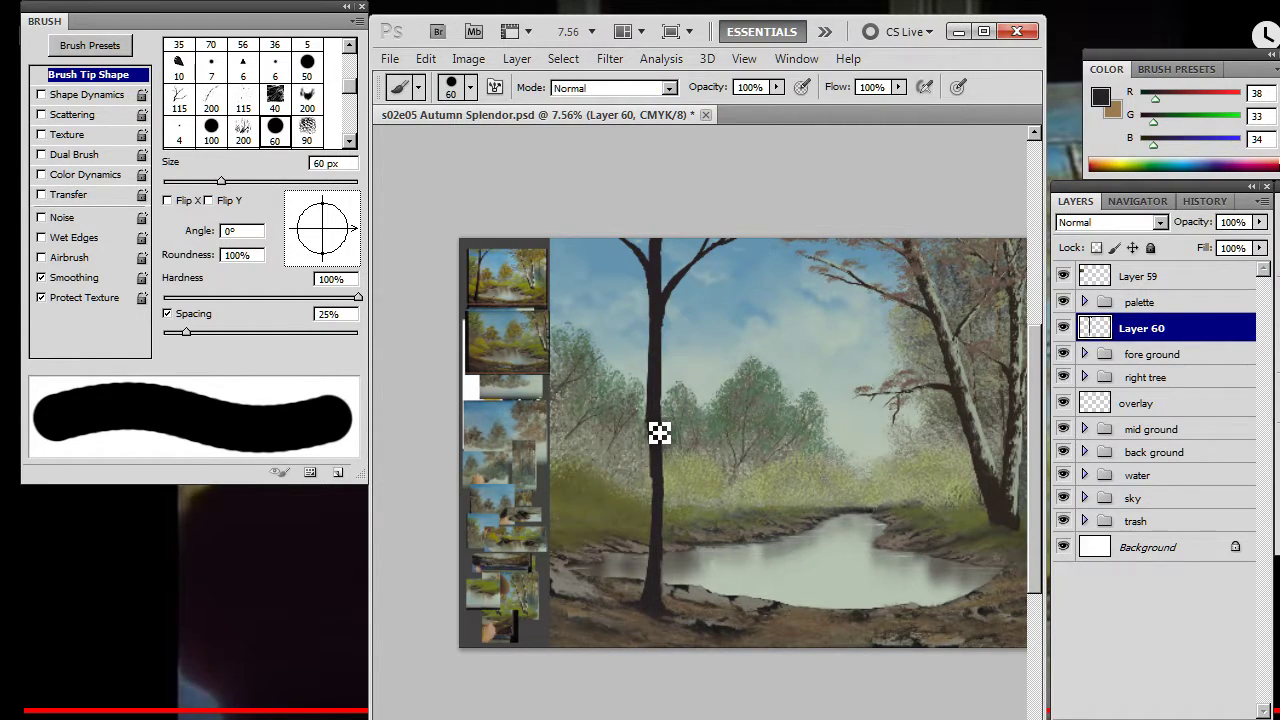
{"action": "mouse_move", "coordinate": [663, 494]}
{"action": "left_mouse_down"}
{"action": "mouse_move", "coordinate": [669, 553]}
{"action": "mouse_move", "coordinate": [639, 622]}
{"action": "left_mouse_up"}
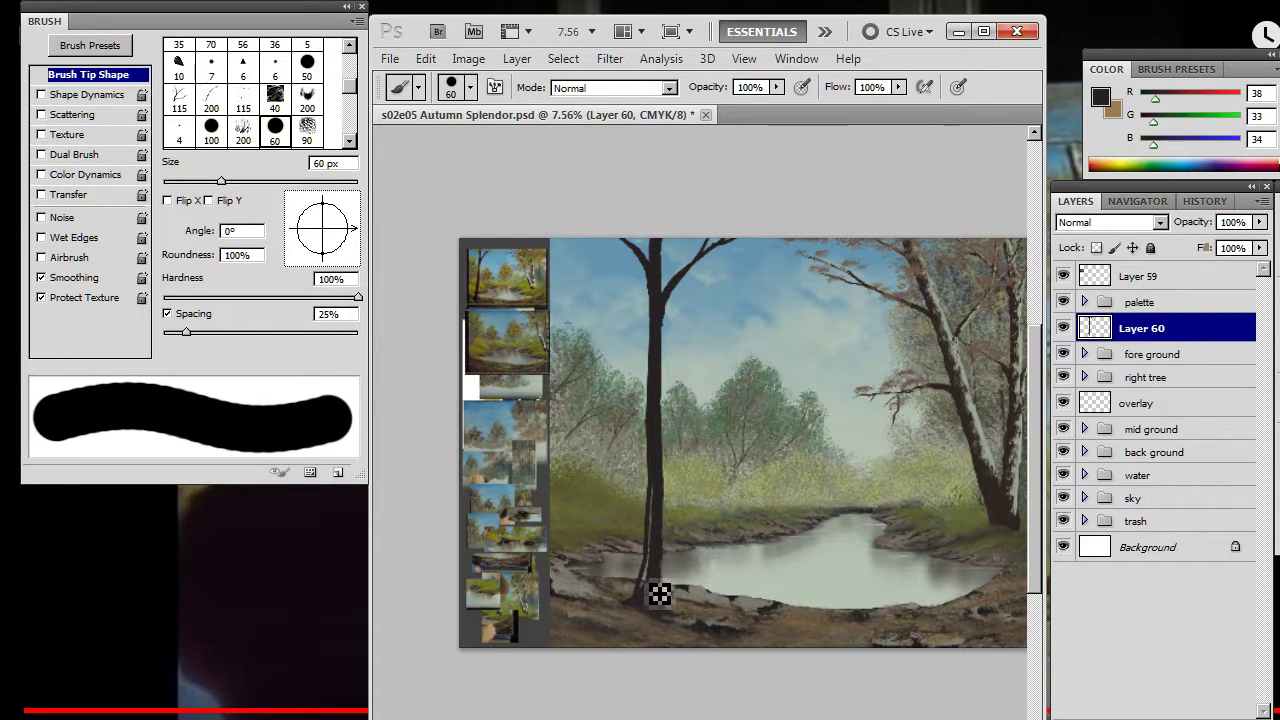
{"action": "mouse_move", "coordinate": [663, 569]}
{"action": "left_mouse_down"}
{"action": "mouse_move", "coordinate": [651, 597]}
{"action": "mouse_move", "coordinate": [664, 562]}
{"action": "mouse_move", "coordinate": [661, 574]}
{"action": "mouse_move", "coordinate": [652, 424]}
{"action": "left_mouse_up"}
{"action": "key", "text": "e"}
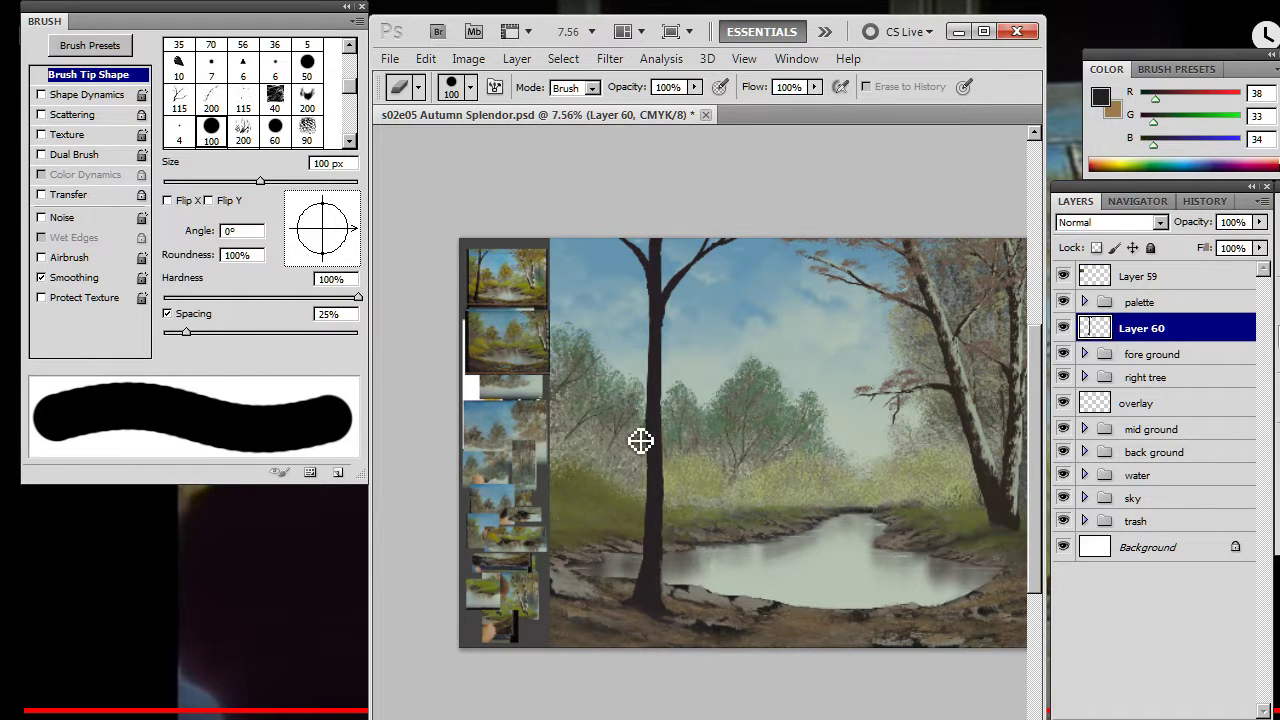
- Paint a branch curving up to the left from the middle of the trunk with a 35 px brush, thinning it with the 100 px eraser
{"action": "key", "text": "b"}
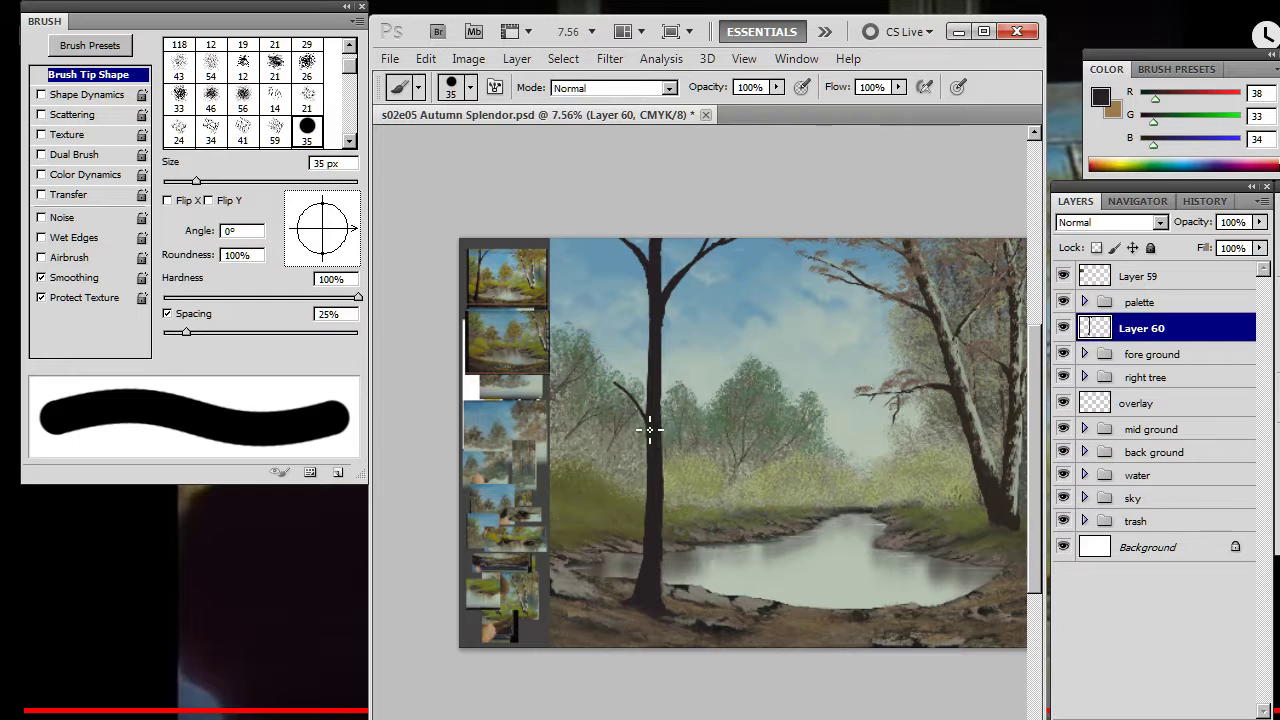
{"action": "key", "text": "e"}
{"action": "key", "text": "b"}
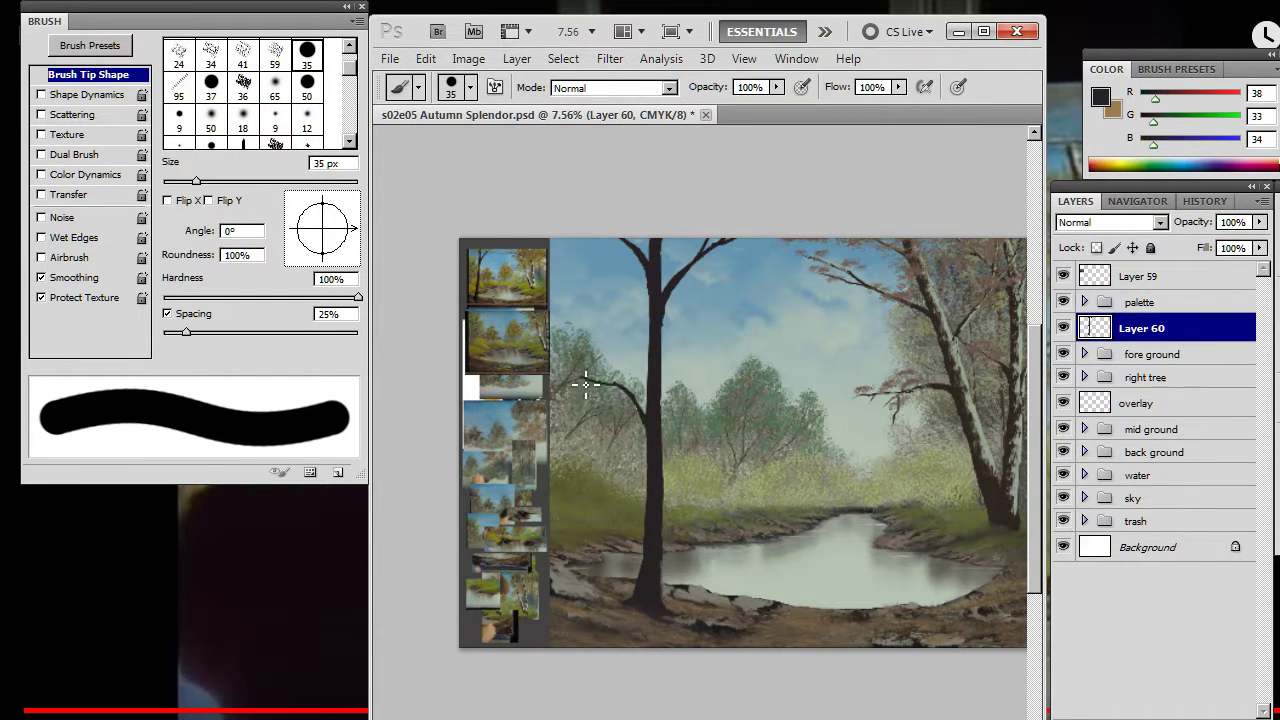
{"action": "key", "text": "e"}
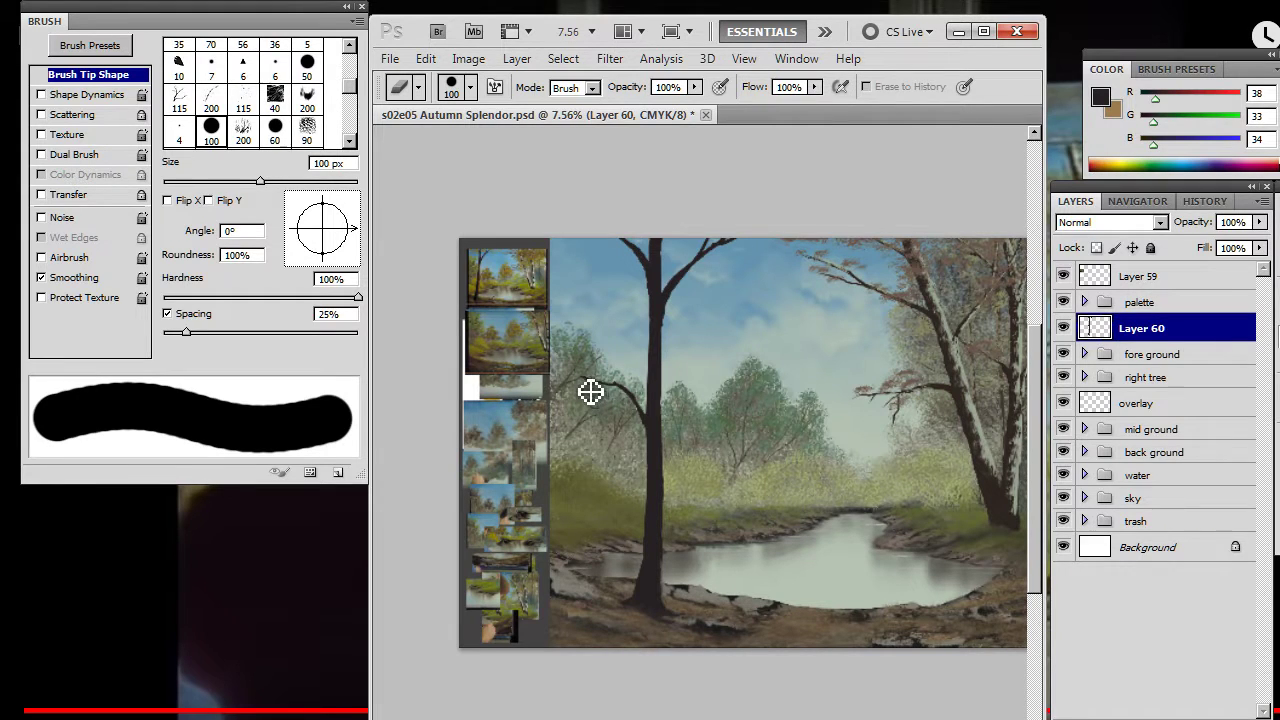
{"action": "key", "text": "b"}
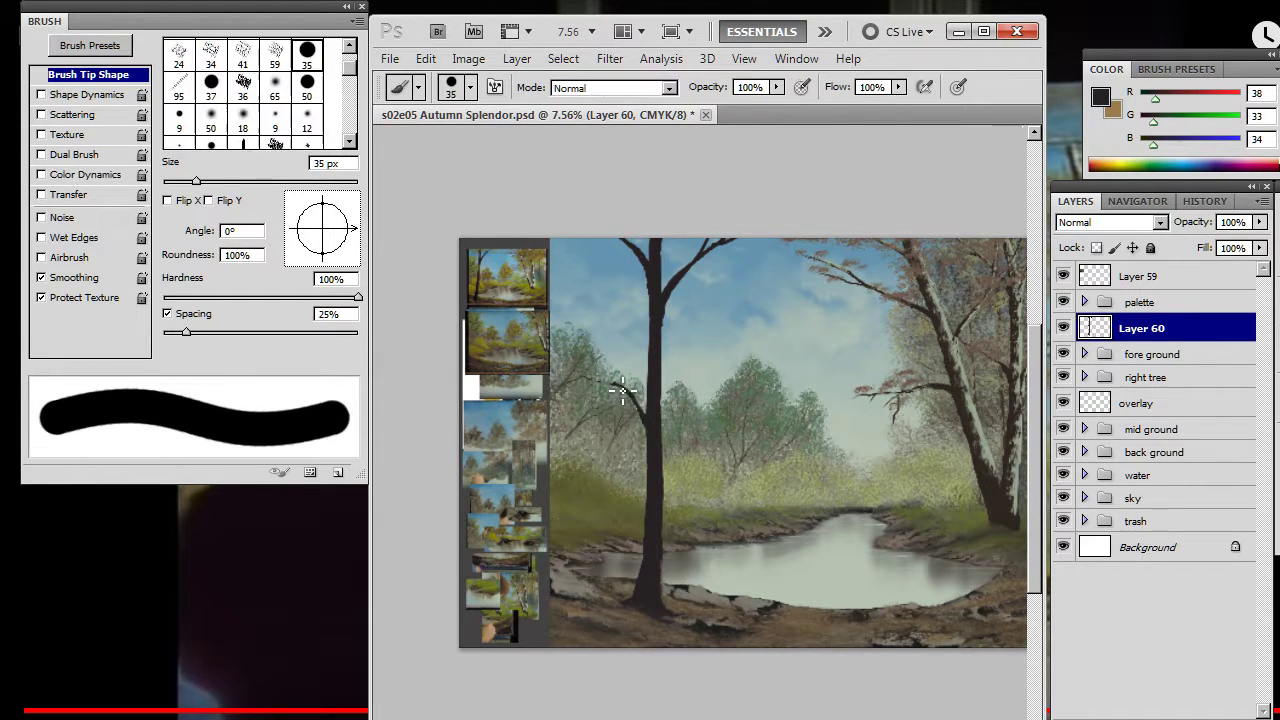
{"action": "key", "text": "e"}
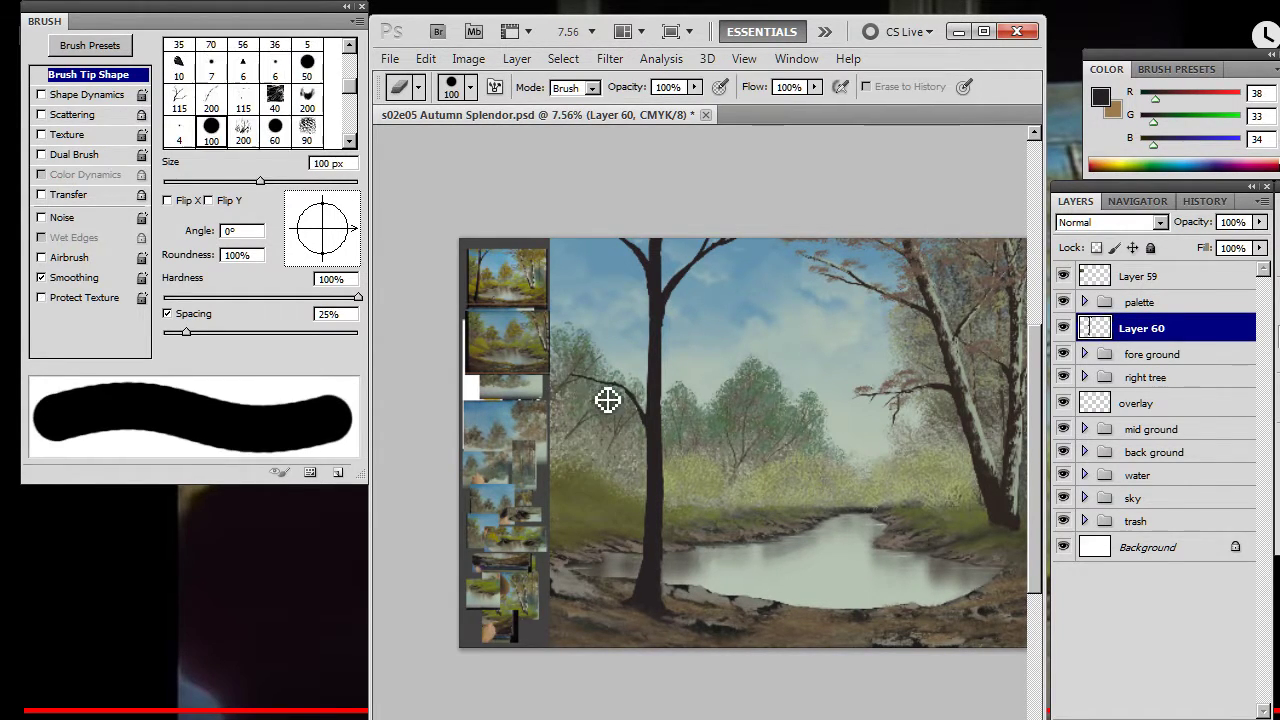
- Extend the left branch to the painting's left edge with a 25 px brush, add a fork, and trim its edges with the 100 px eraser
{"action": "key", "text": "b"}
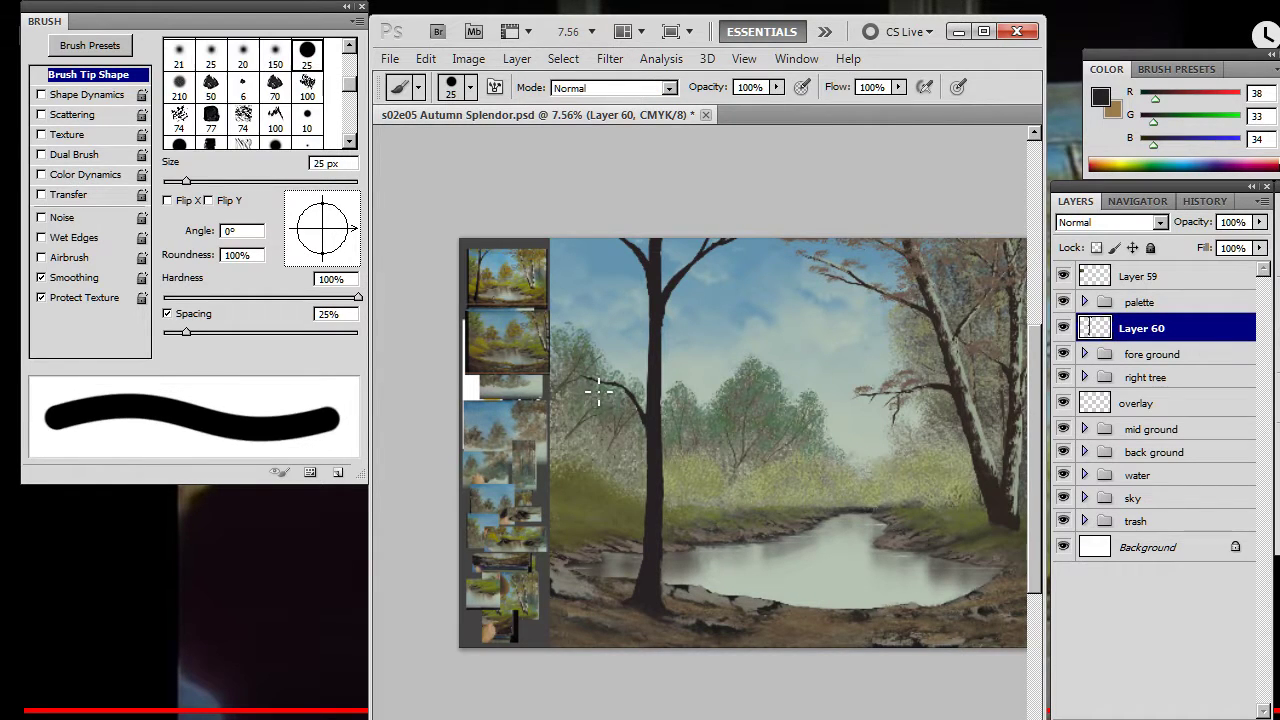
{"action": "key", "text": "e"}
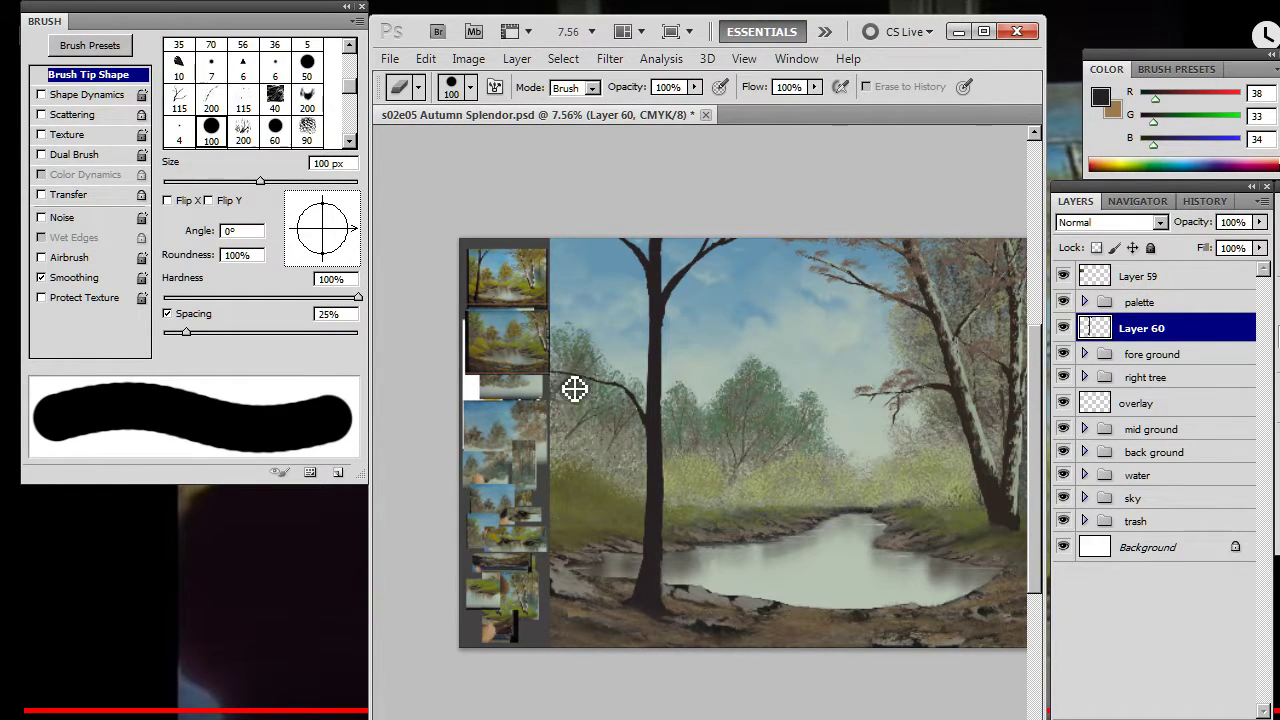
{"action": "key", "text": "b"}
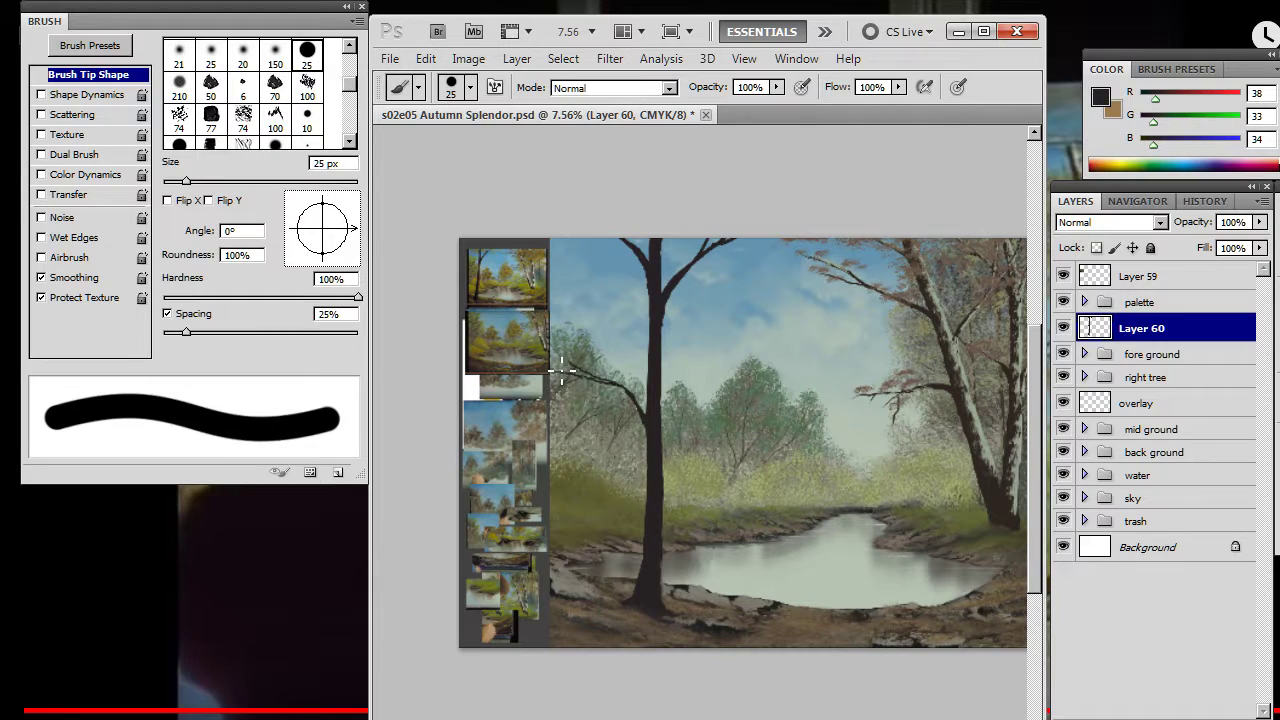
{"action": "key", "text": "e"}
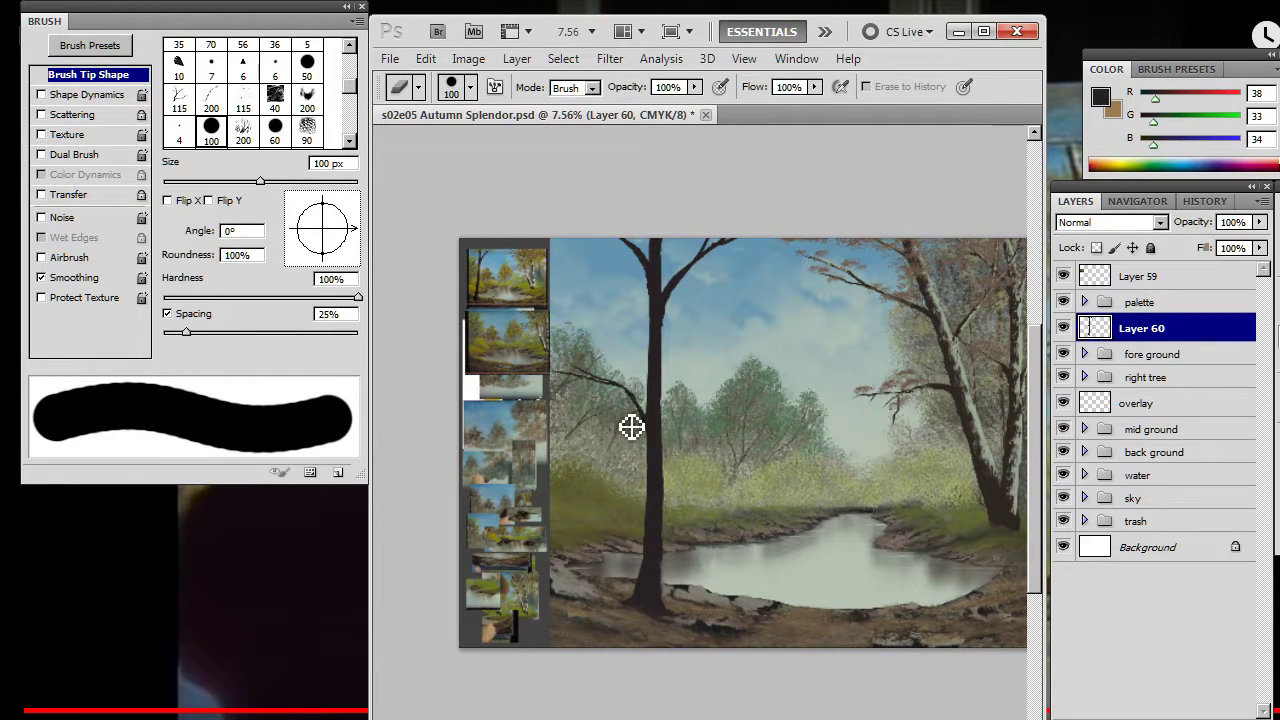
- Paint a short branch to the right from the trunk just below the upper fork with the 25 px brush and trim its tip
{"action": "key", "text": "b"}
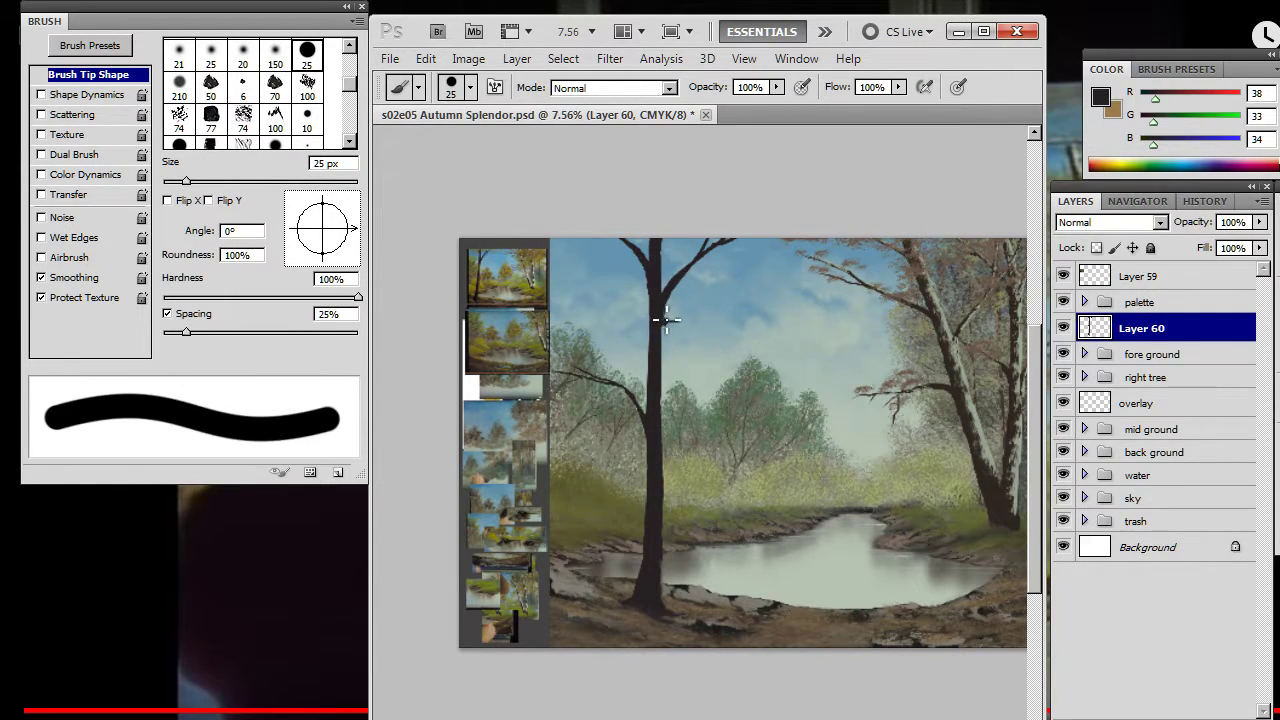
{"action": "key", "text": "e"}
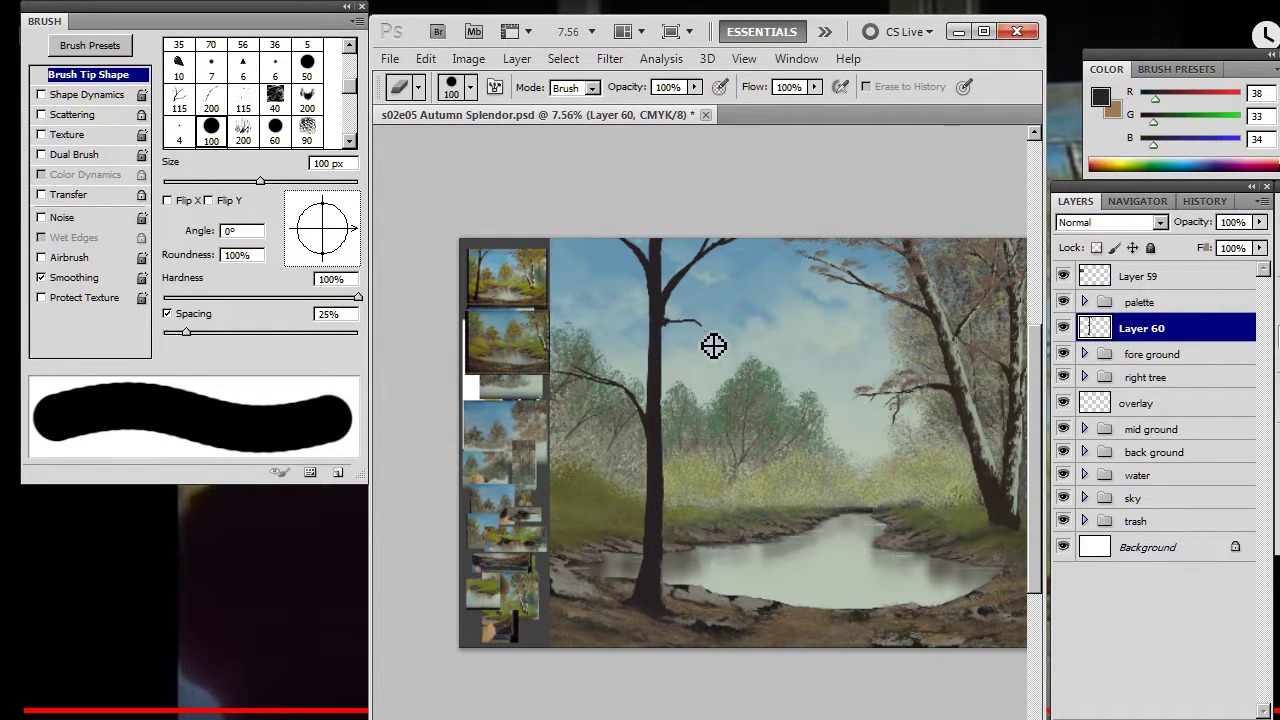
{"action": "key", "text": "b"}
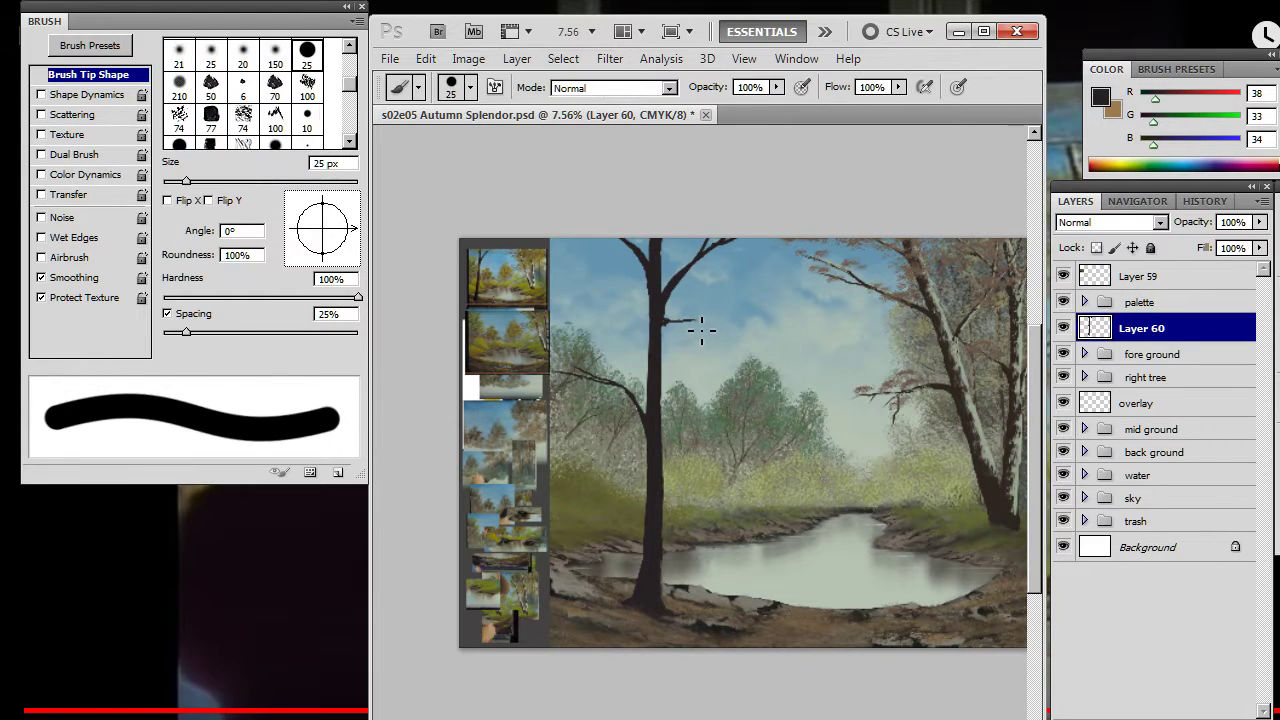
- Blend the short right branch's joint into the trunk with the 25 px brush, trimming around it with a 90 px eraser
{"action": "key", "text": "e"}
{"action": "key", "text": "["}
{"action": "key", "text": "ctrl+space"}
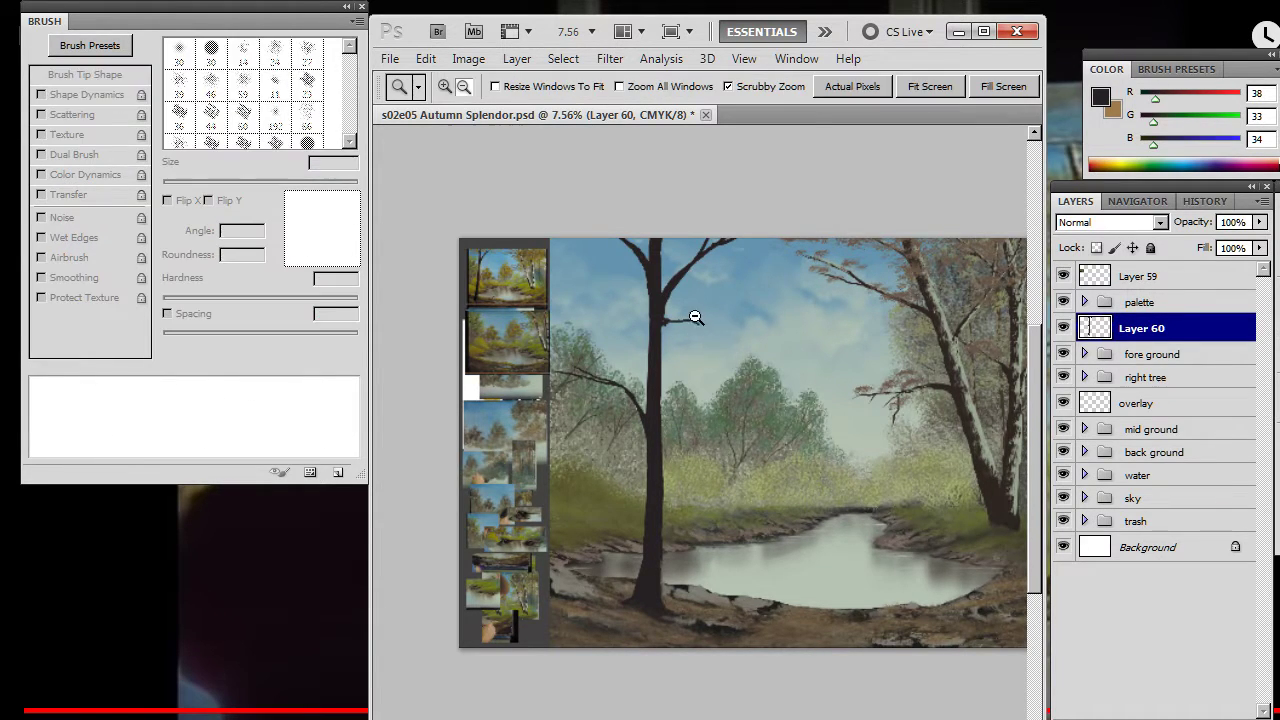
{"action": "left_click_drag", "start_coordinate": [696, 317], "coordinate": [763, 354]}
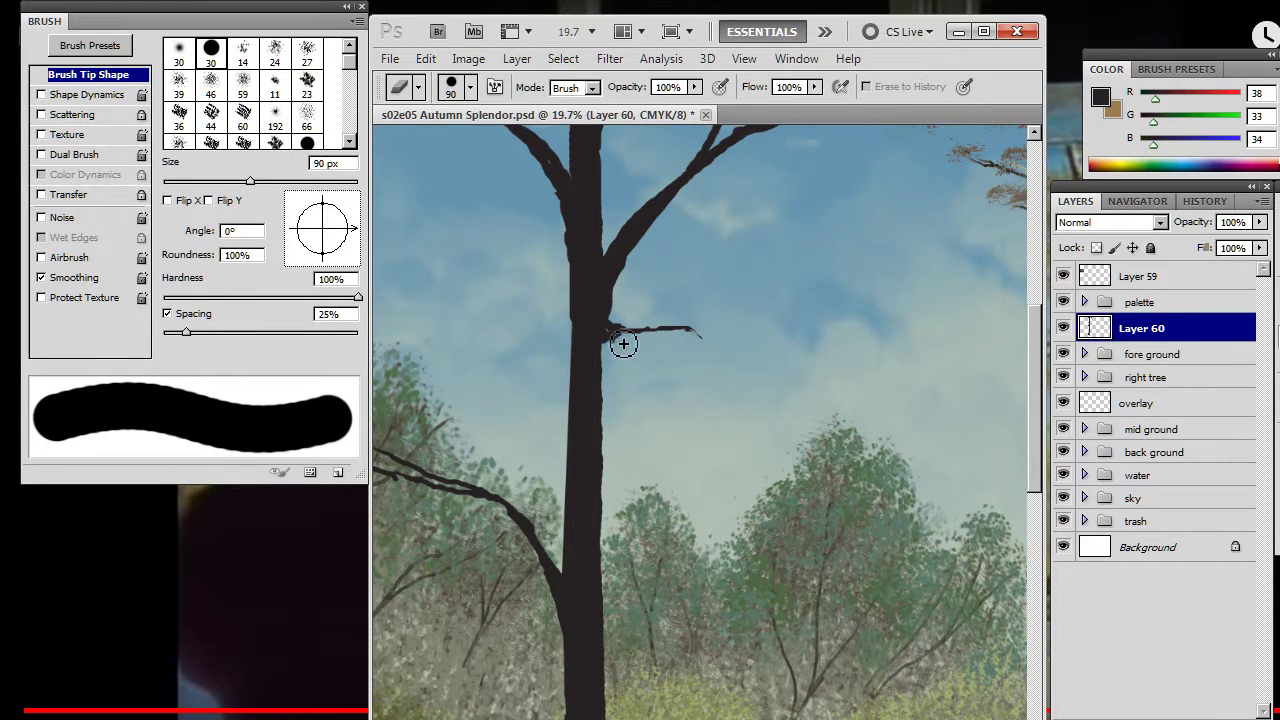
{"action": "key", "text": "b"}
{"action": "key", "text": "e"}
{"action": "key", "text": "b"}
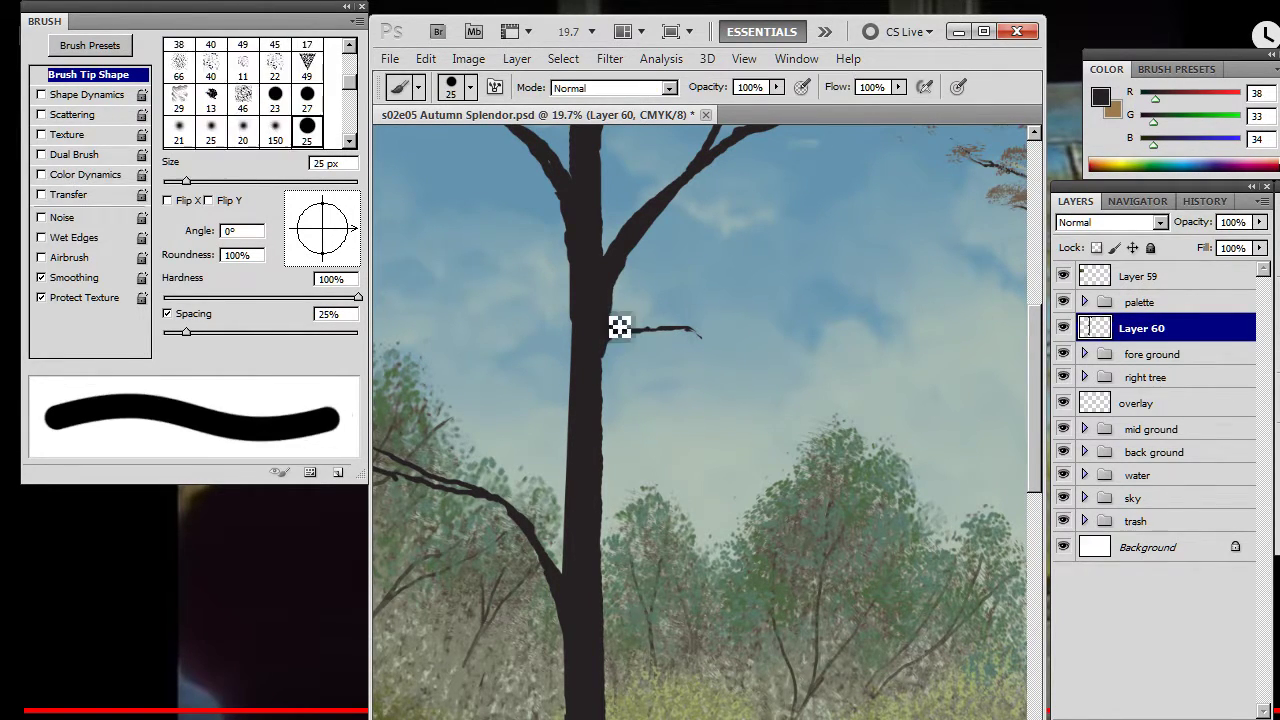
{"action": "left_click_drag", "start_coordinate": [614, 363], "coordinate": [617, 380]}
- Thin the short right branch with the 90 px eraser and smooth the trunk's right edge beneath it with the 25 px brush
{"action": "key", "text": "e"}
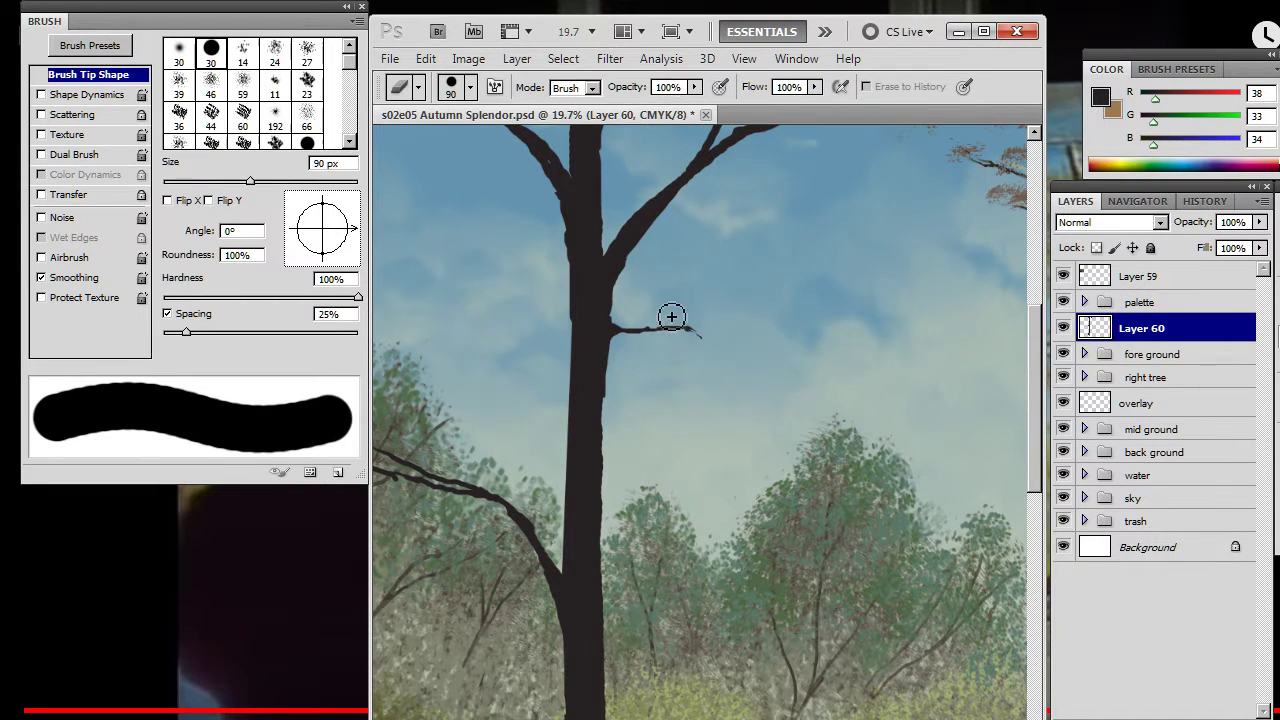
{"action": "key", "text": "b"}
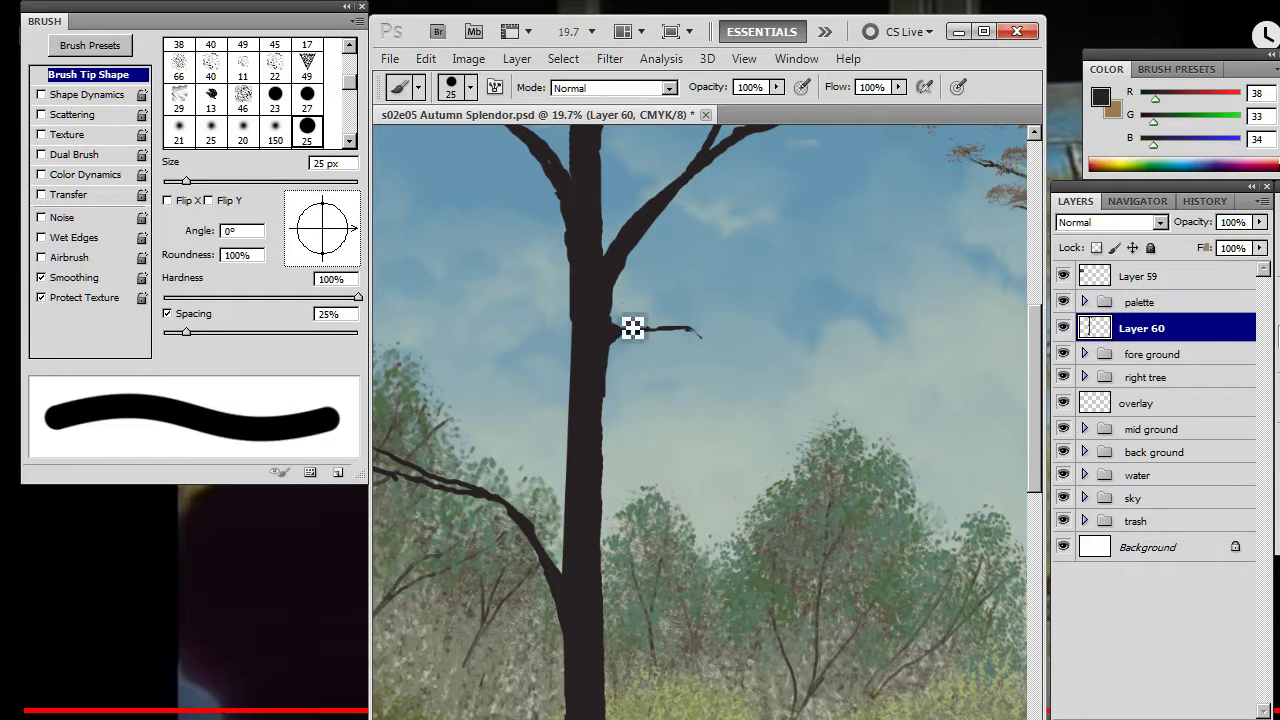
{"action": "key", "text": "e"}
{"action": "key", "text": "b"}
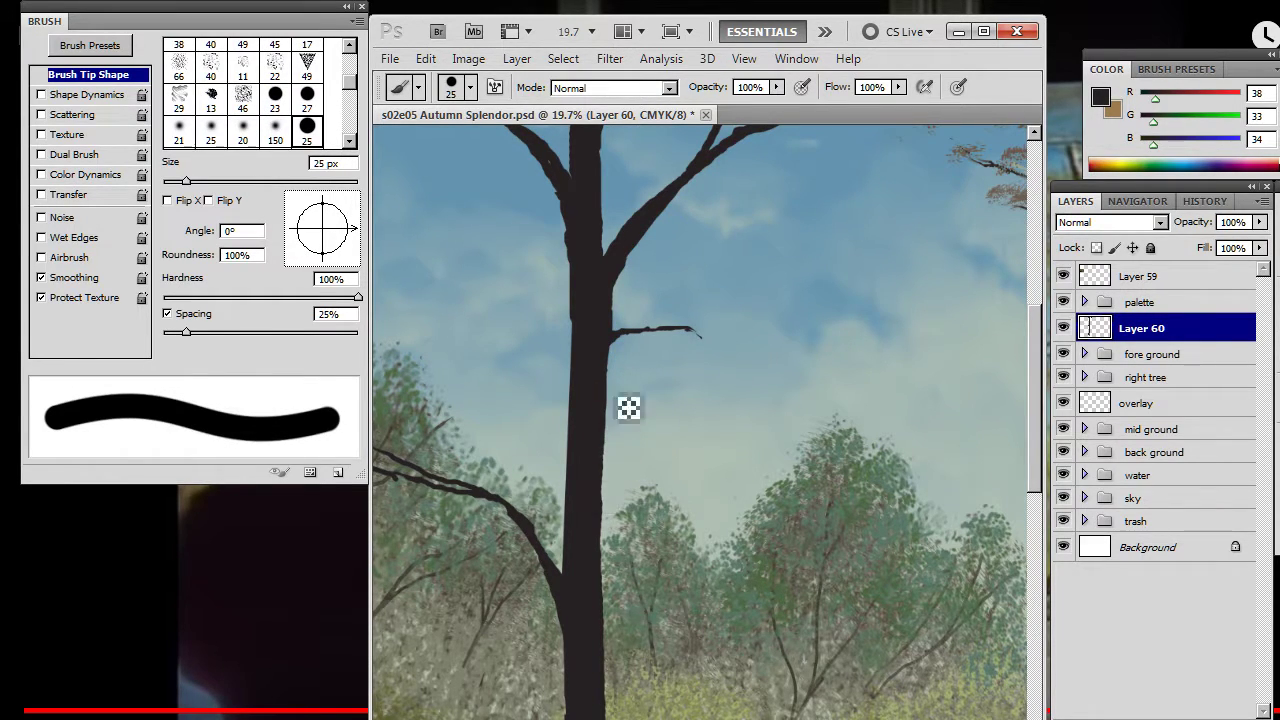
- Taper and extend the short right branch's tip with a 20 px brush and add small twigs along it at 10 px
{"action": "key", "text": "e"}
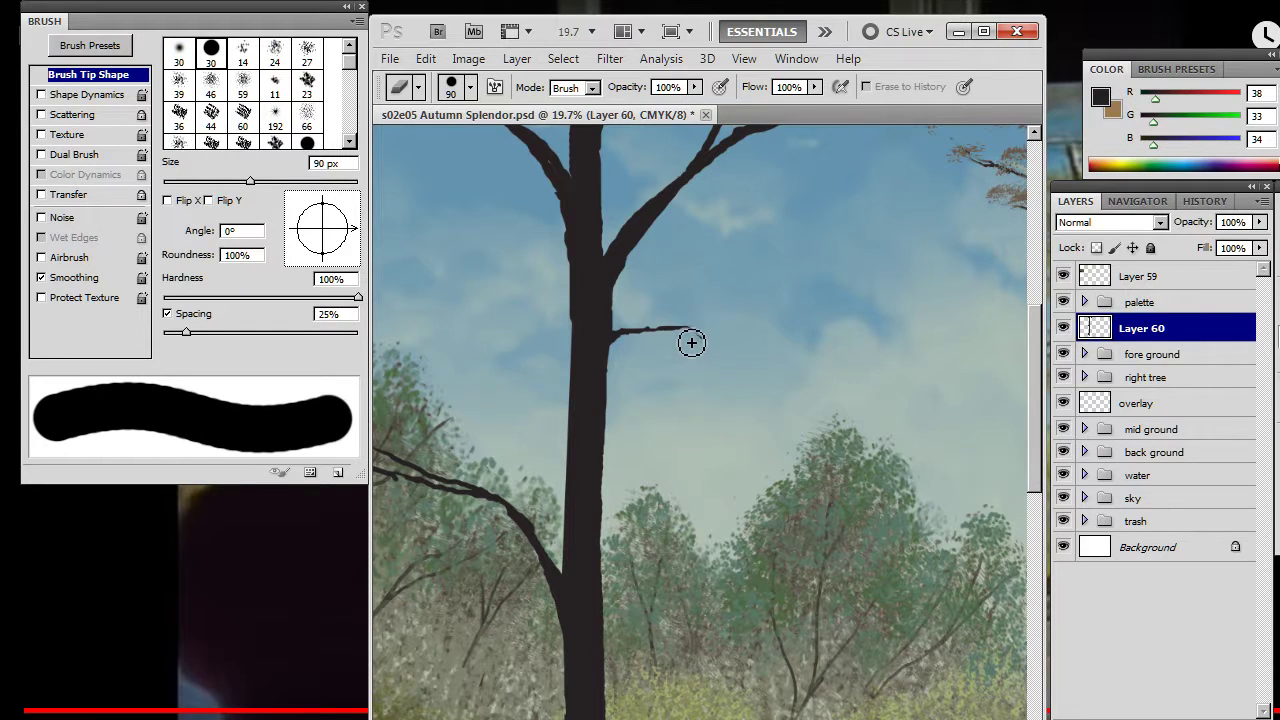
{"action": "key", "text": "b"}
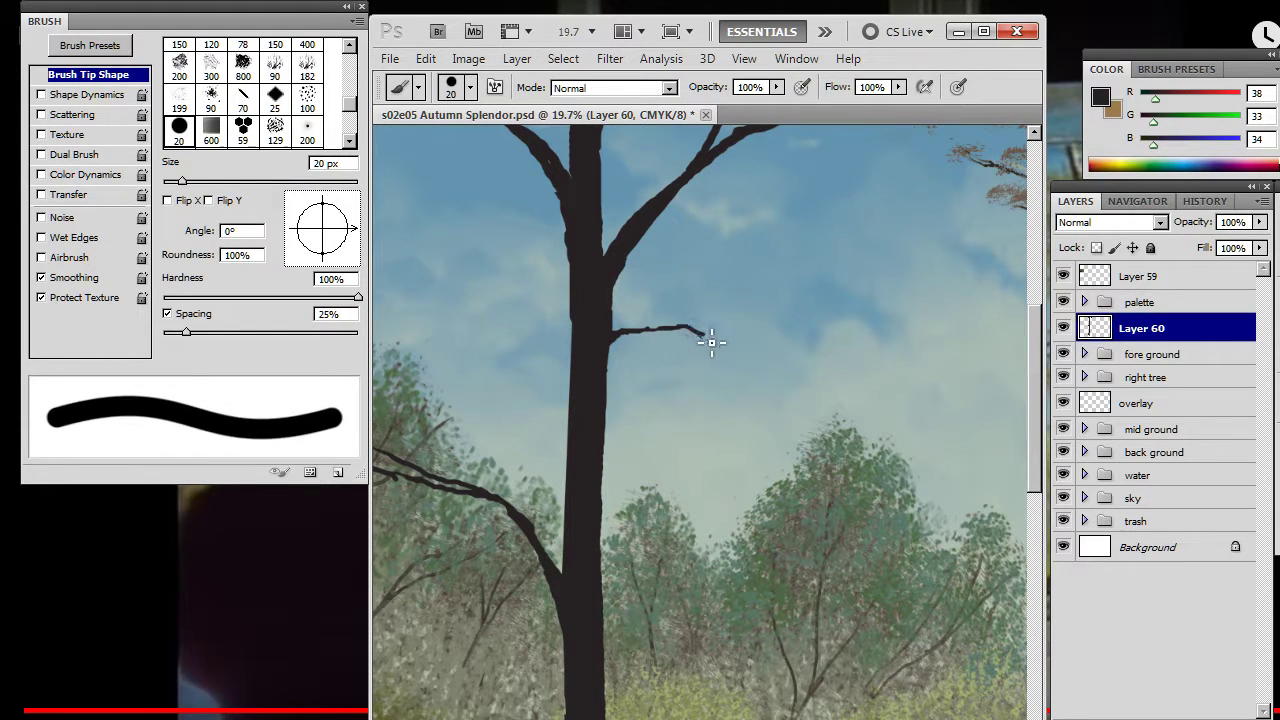
{"action": "key", "text": "e"}
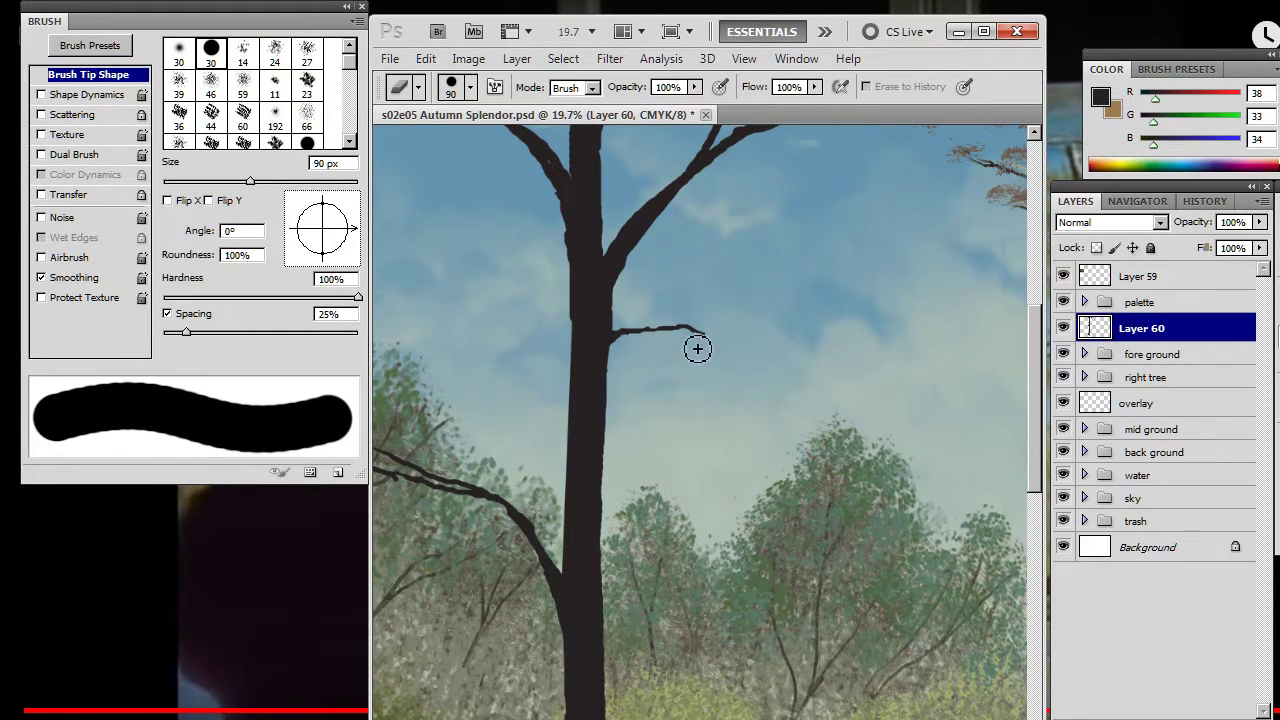
{"action": "key", "text": "b"}
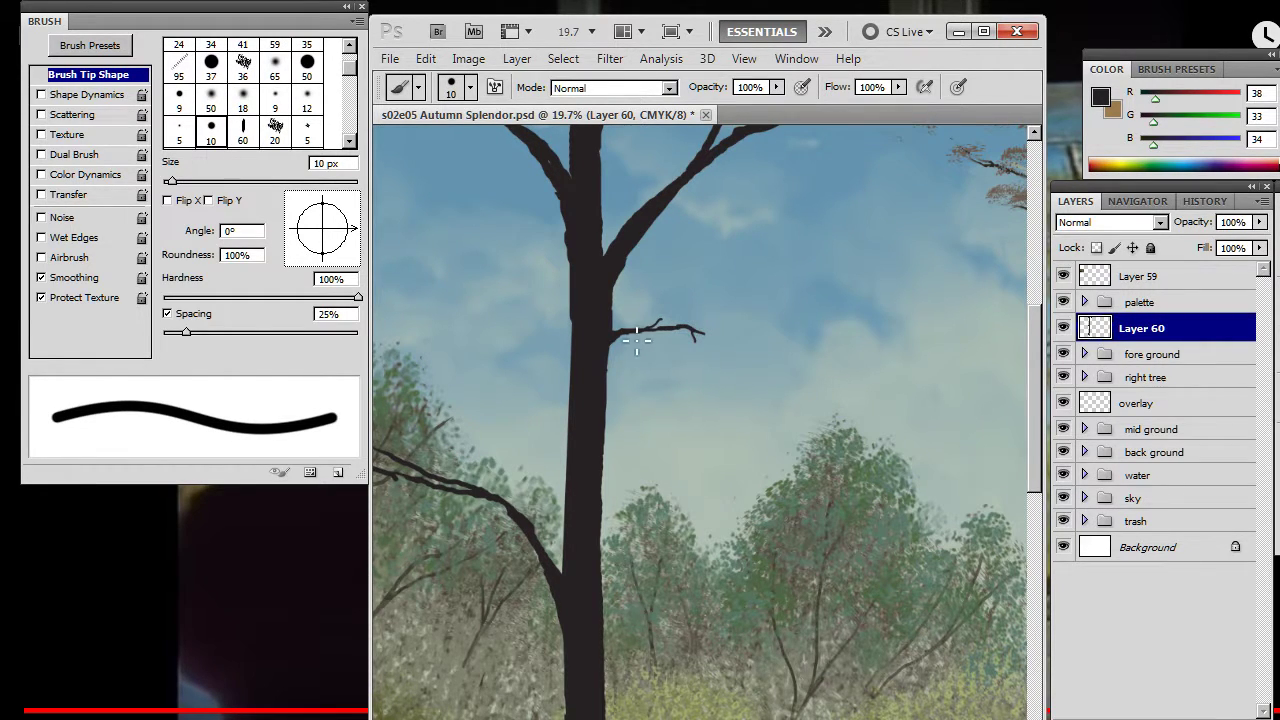
- Paint a second short branch to the right of the trunk, just above the first one, and trim it with the eraser
{"action": "key", "text": "bracketright"}
{"action": "left_click_drag", "start_coordinate": [623, 259], "coordinate": [703, 263]}
{"action": "key", "text": "e"}
{"action": "key", "text": "b"}
{"action": "key", "text": "e"}
- Add a new layer above Layer 60 and make the tan background color the foreground painting color
{"action": "key", "text": "z"}
{"action": "left_click_drag", "start_coordinate": [718, 292], "coordinate": [597, 416]}
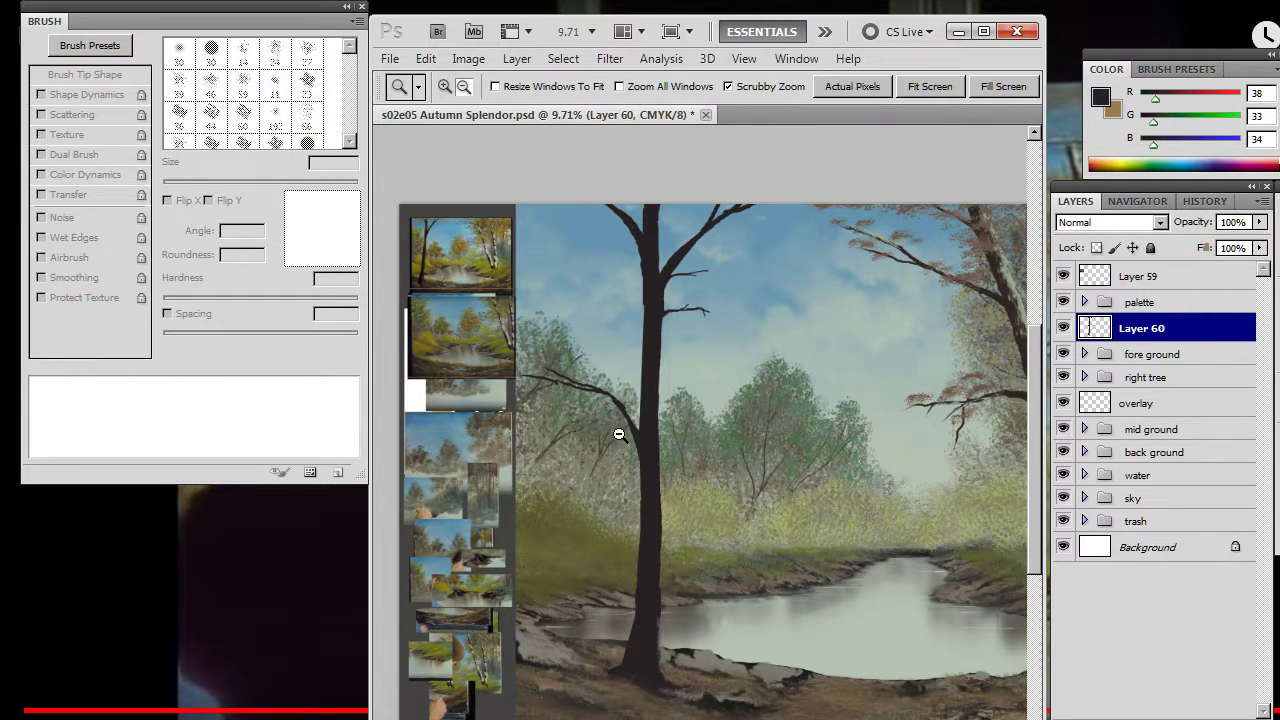
{"action": "left_click_drag", "start_coordinate": [612, 432], "coordinate": [629, 423]}
{"action": "left_click", "coordinate": [660, 634]}
{"action": "key", "text": "b"}
{"action": "key", "text": "z"}
{"action": "left_click_drag", "start_coordinate": [796, 452], "coordinate": [742, 430]}
{"action": "left_click_drag", "start_coordinate": [869, 400], "coordinate": [798, 389]}
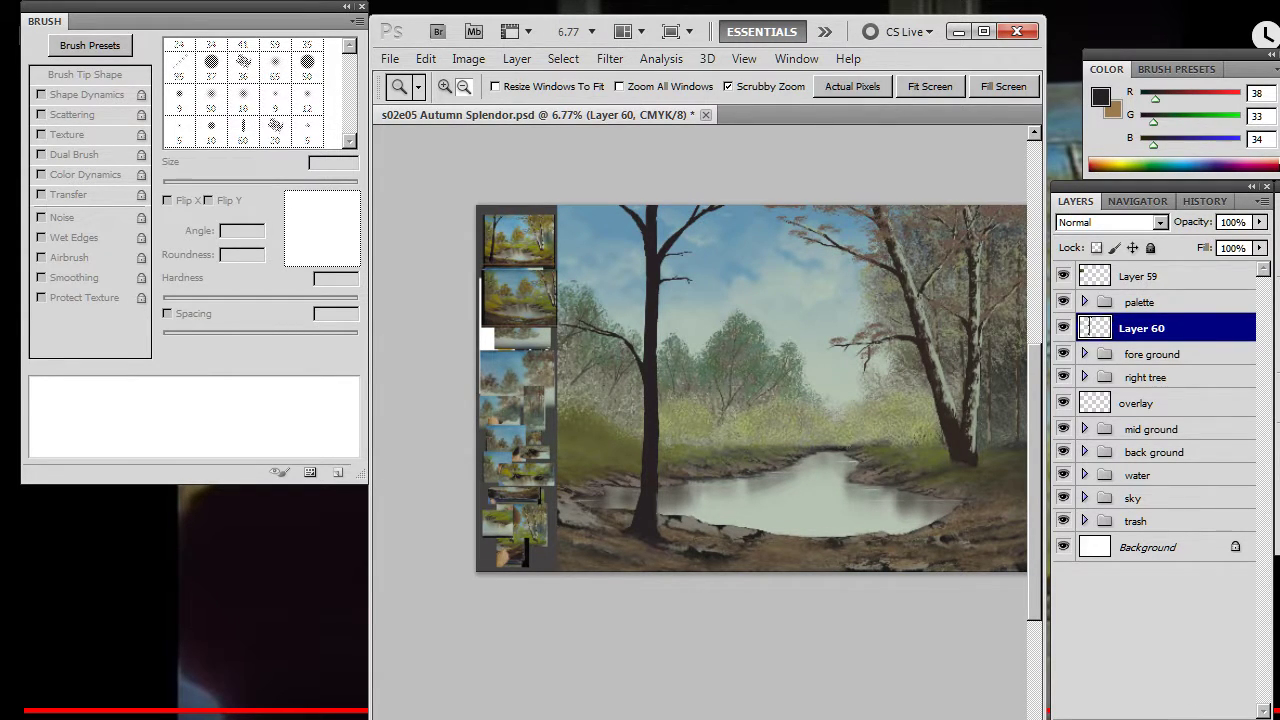
{"action": "left_click", "coordinate": [1212, 719]}
{"action": "key", "text": "b"}
{"action": "key", "text": "x"}
- Choose the 535 px textured brush tip, rotate it to 87°, and reduce its size to 500 px
{"action": "right_click", "coordinate": [619, 366]}
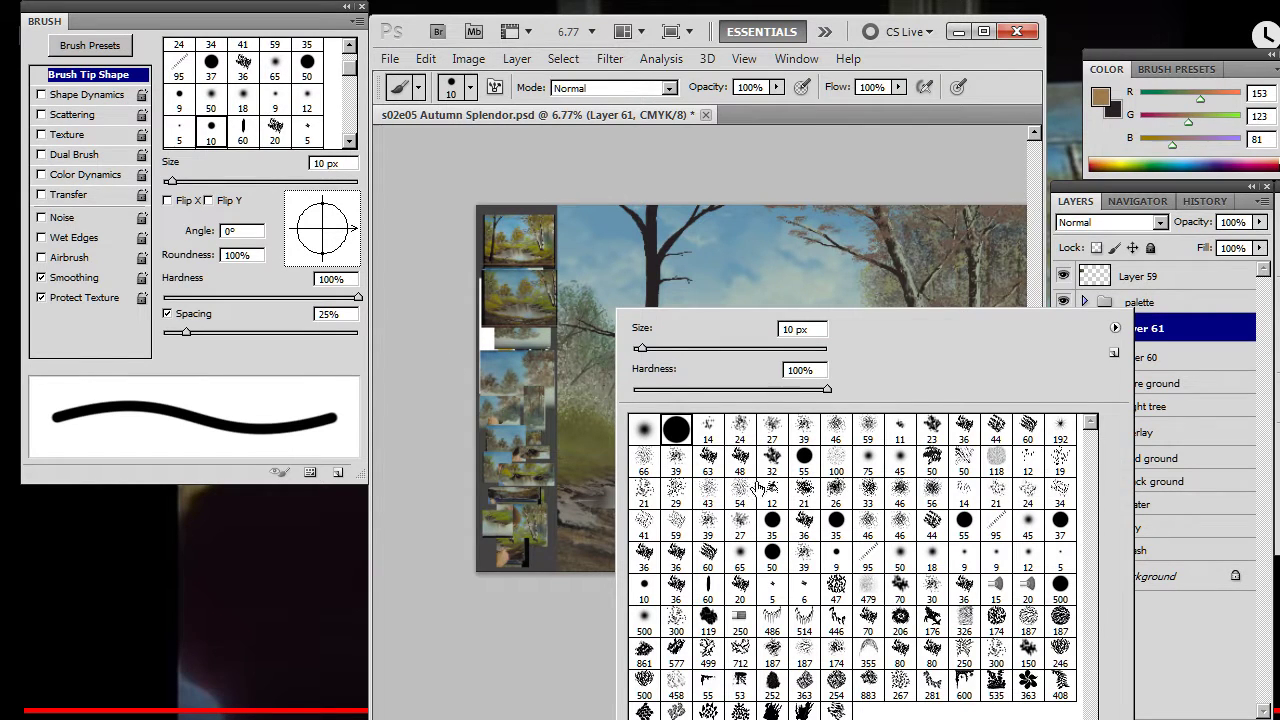
{"action": "left_click", "coordinate": [940, 700]}
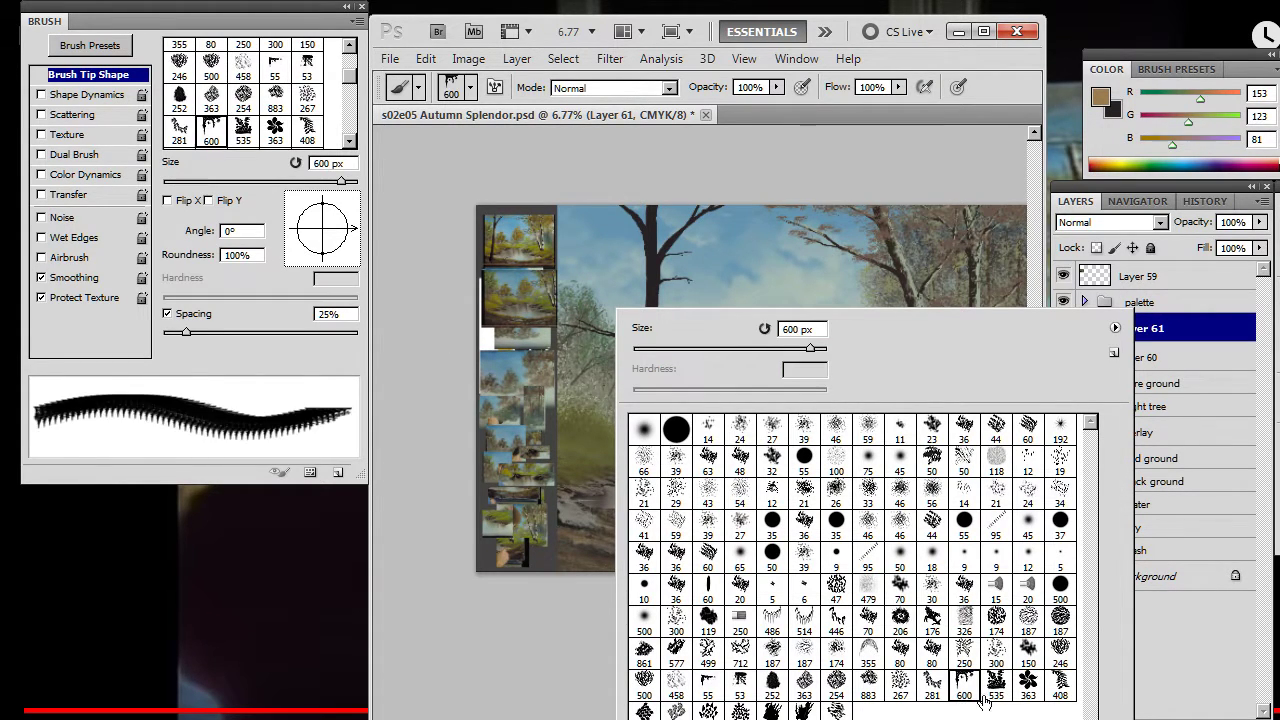
{"action": "left_click", "coordinate": [996, 688]}
{"action": "left_click_drag", "start_coordinate": [351, 235], "coordinate": [326, 206]}
{"action": "key", "text": "bracketleft"}
{"action": "key", "text": "bracketleft"}
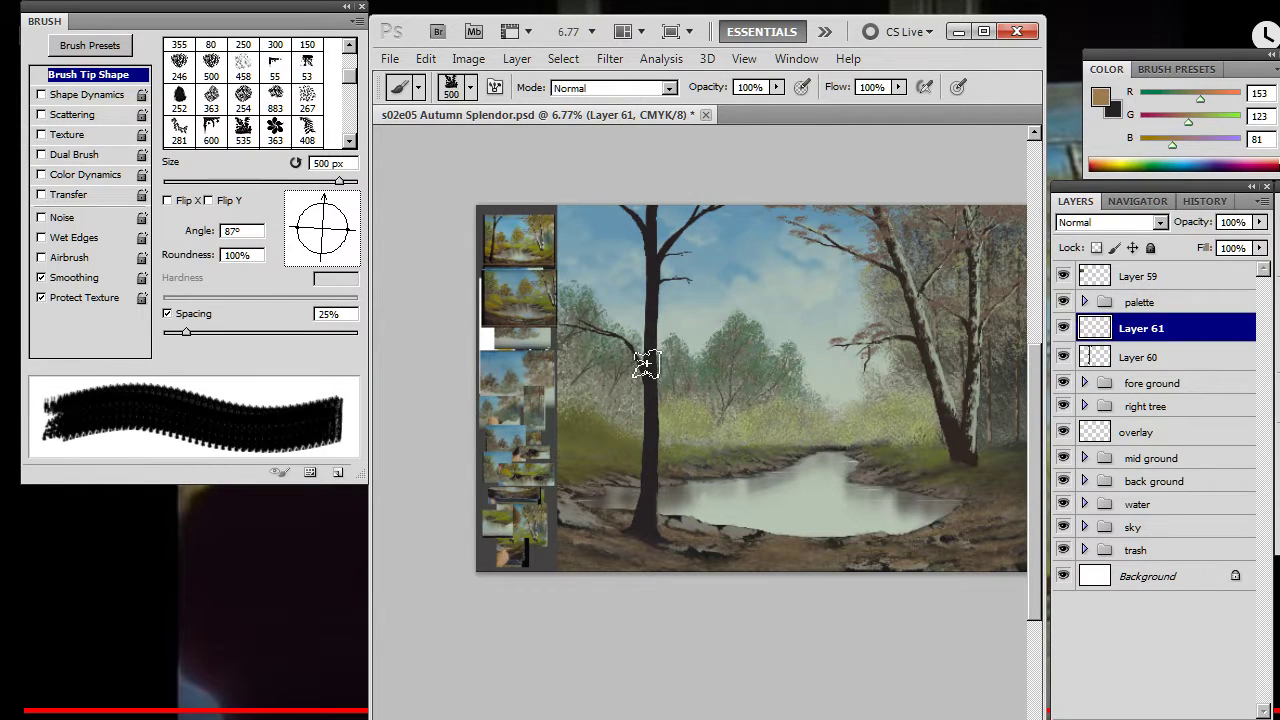
- Set the textured tip to 90° and 40% roundness, and paint tan bark highlights down the trunk's right side at 500 px
{"action": "key", "text": "bracketright"}
{"action": "key", "text": "bracketright"}
{"action": "mouse_move", "coordinate": [302, 244]}
{"action": "left_mouse_down"}
{"action": "mouse_move", "coordinate": [318, 222]}
{"action": "mouse_move", "coordinate": [309, 212]}
{"action": "mouse_move", "coordinate": [313, 232]}
{"action": "left_mouse_up"}
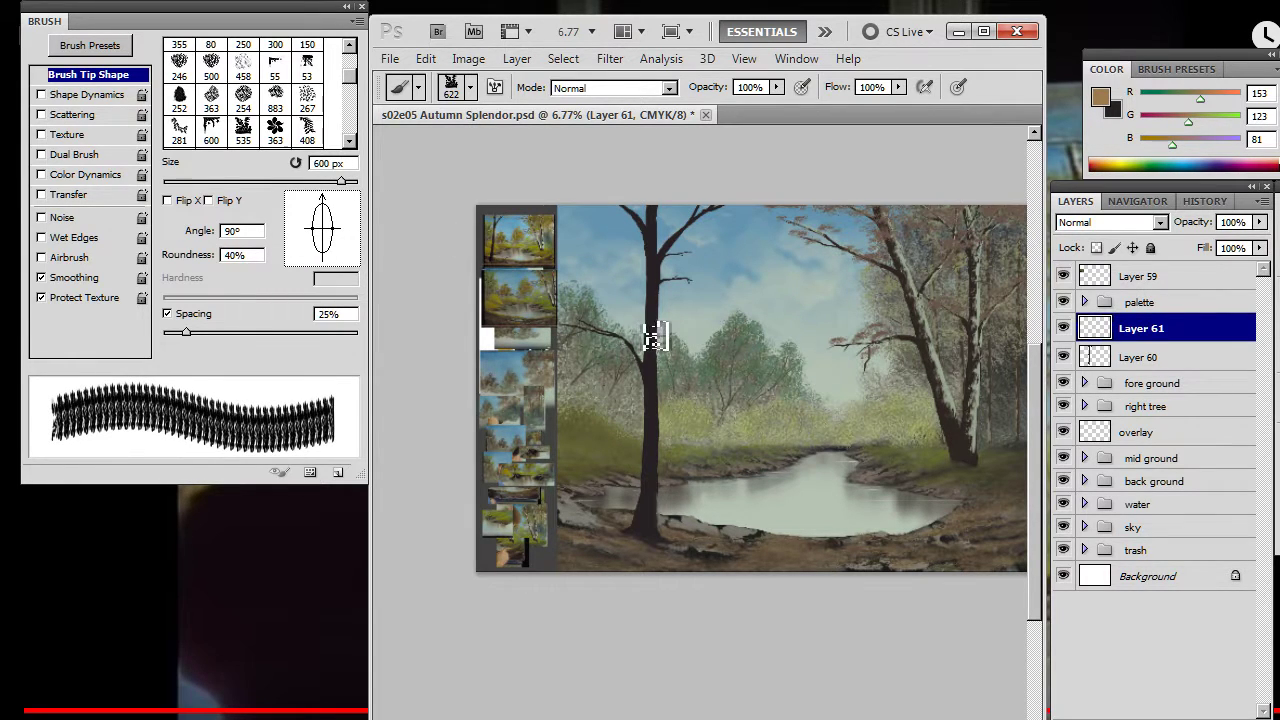
{"action": "key", "text": "bracketleft"}
{"action": "left_click_drag", "start_coordinate": [665, 328], "coordinate": [665, 297]}
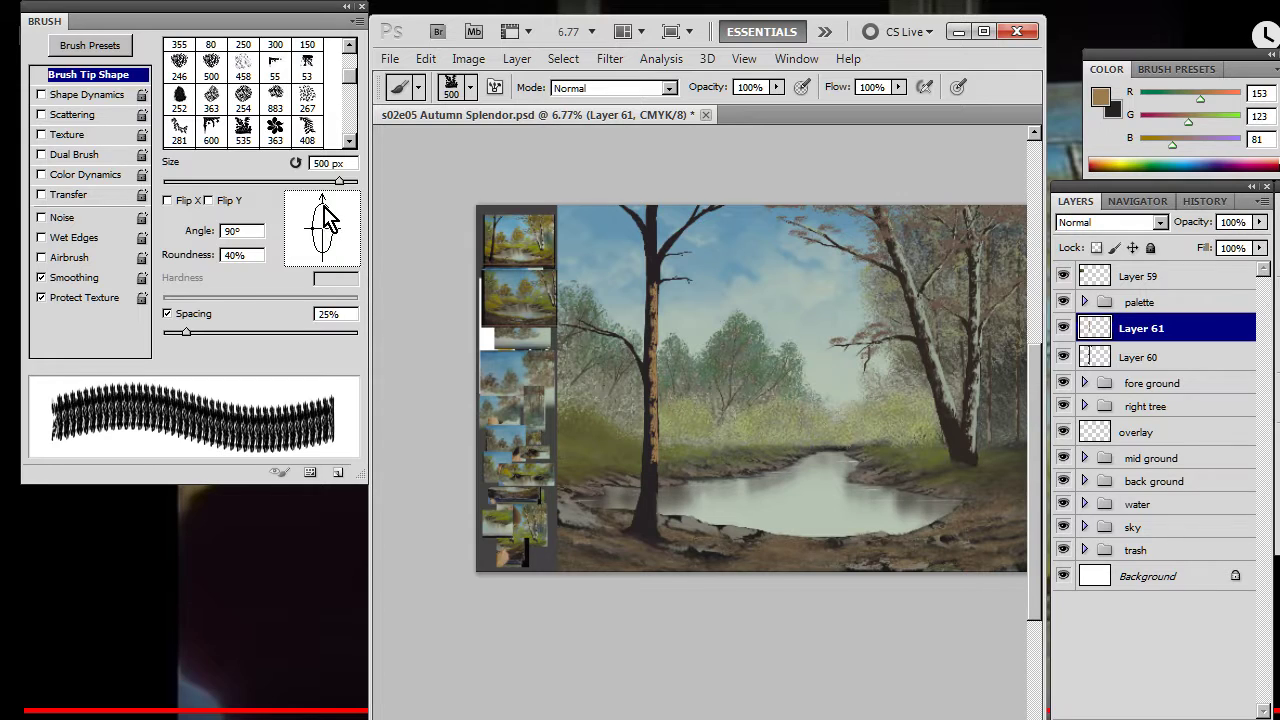
- Rotate the tip to 86°, undo the last stroke, and extend the bark highlights to the trunk's base and top at 400 px
{"action": "left_click_drag", "start_coordinate": [321, 207], "coordinate": [328, 211]}
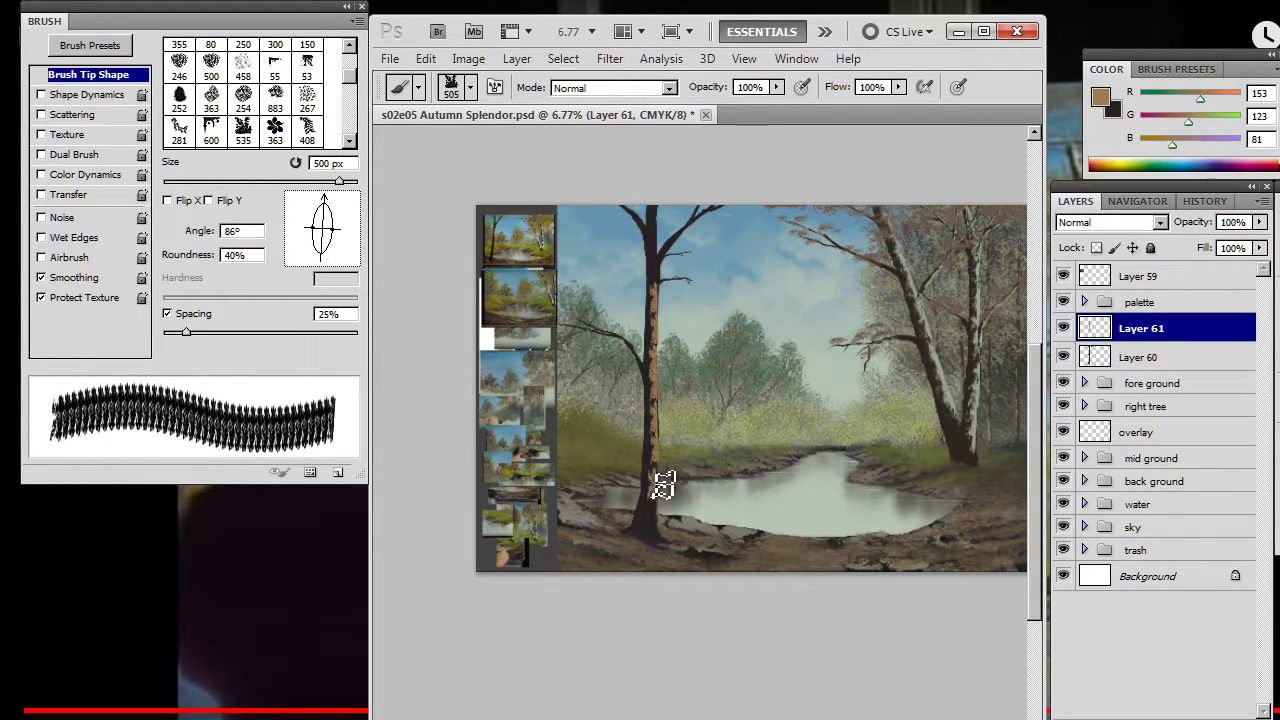
{"action": "key", "text": "ctrl+z"}
{"action": "key", "text": "bracketleft"}
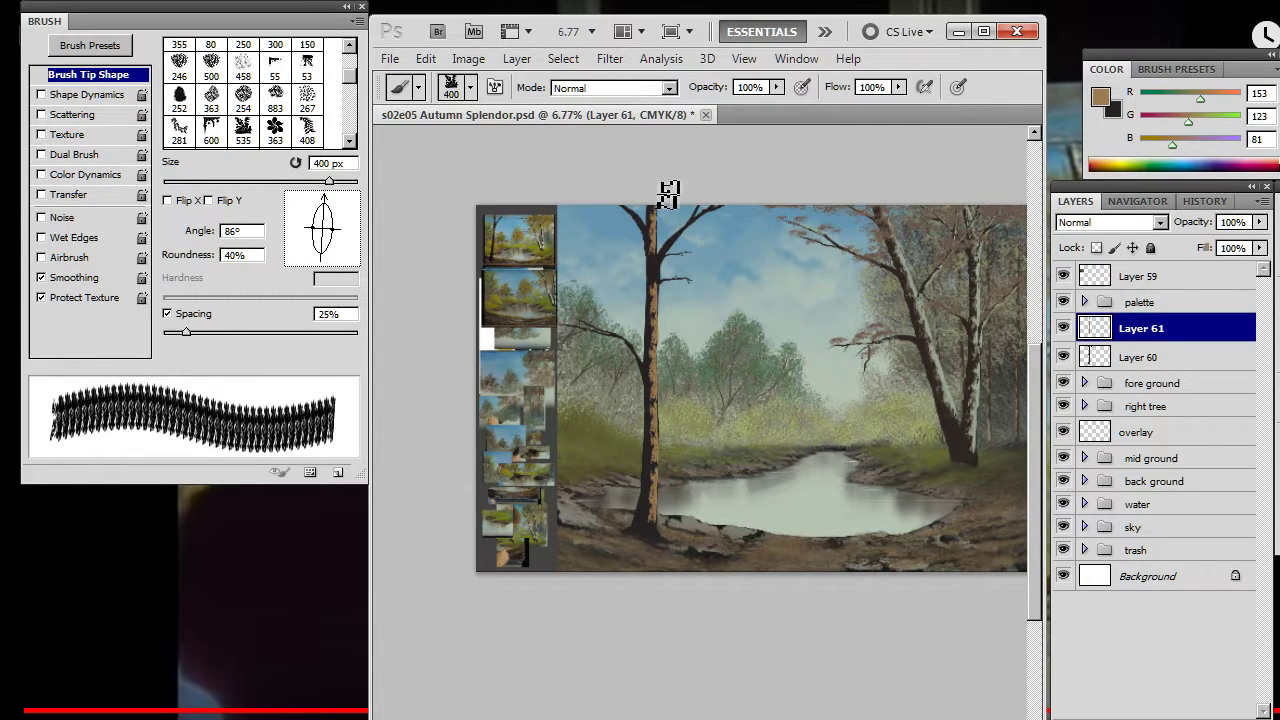
- Give the eraser the 535 px textured tip with a -95° angle and 64% roundness
{"action": "key", "text": "e"}
{"action": "right_click", "coordinate": [608, 246]}
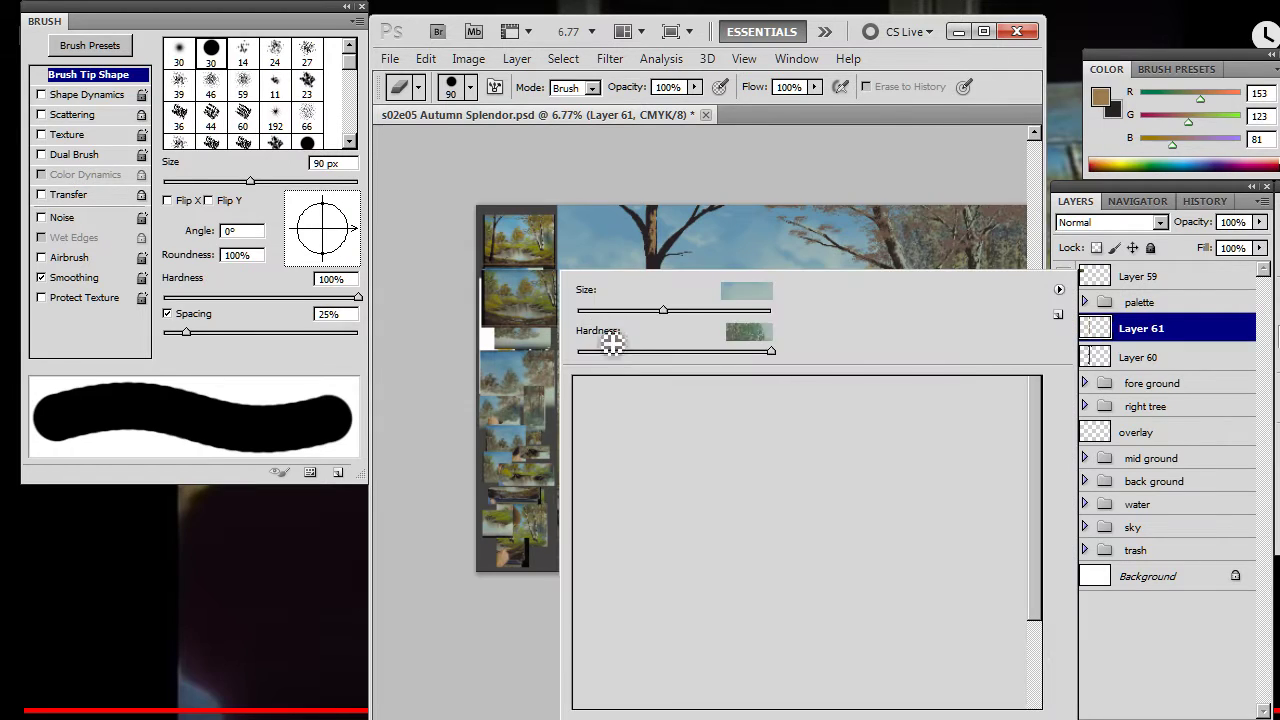
{"action": "left_click", "coordinate": [940, 645]}
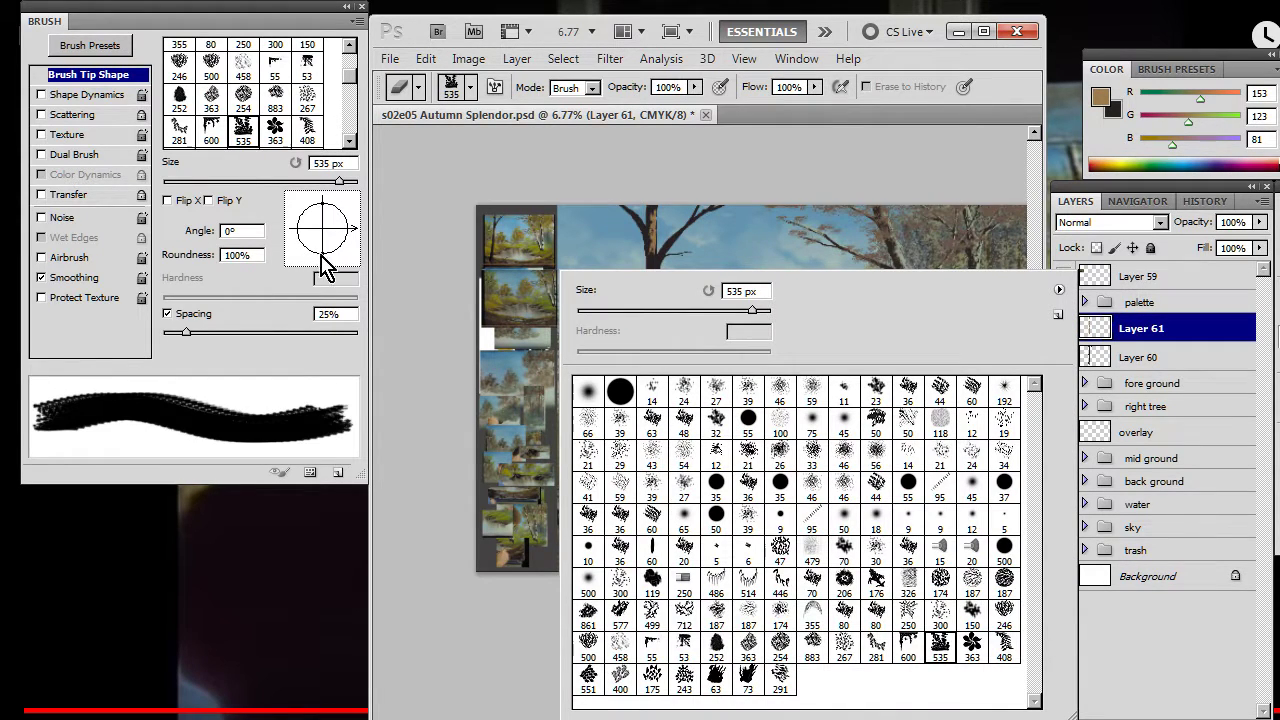
{"action": "left_click", "coordinate": [352, 245]}
{"action": "mouse_move", "coordinate": [352, 245]}
{"action": "left_mouse_down"}
{"action": "mouse_move", "coordinate": [334, 270]}
{"action": "mouse_move", "coordinate": [310, 255]}
{"action": "mouse_move", "coordinate": [315, 236]}
{"action": "left_mouse_up"}
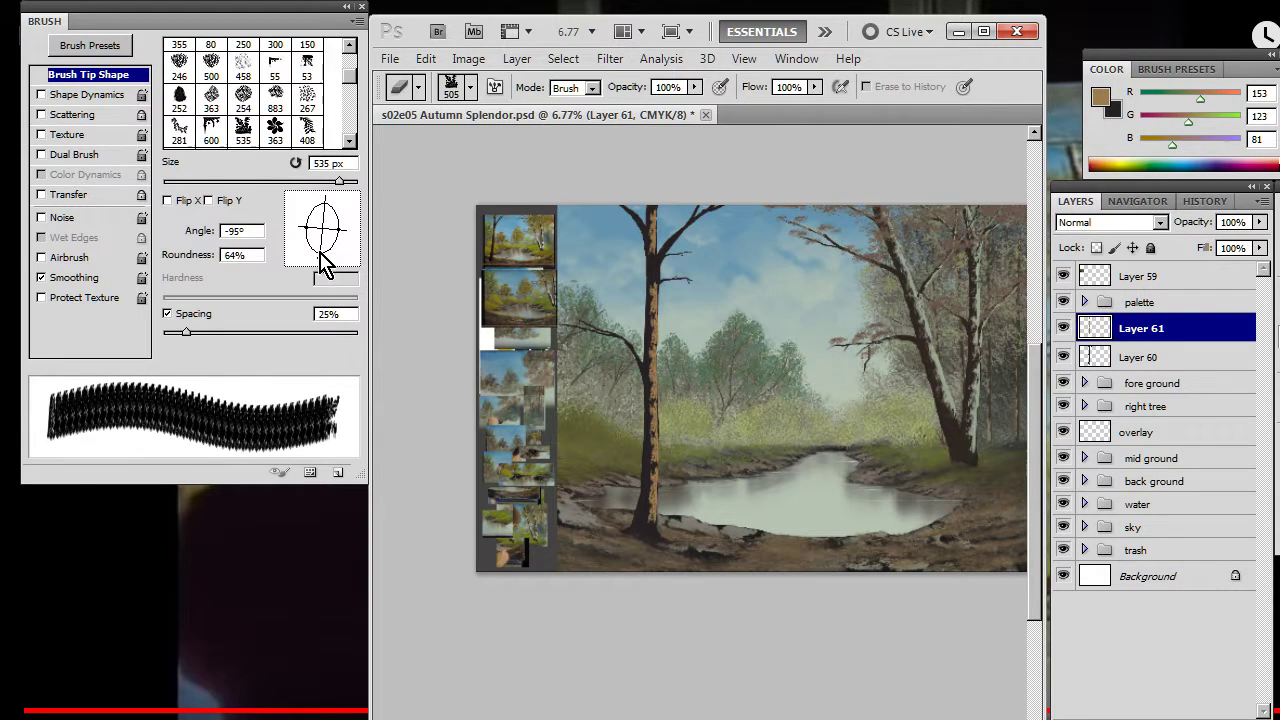
- Break up the tan bark highlights along the trunk's right edge with the textured eraser at 505 px
{"action": "key", "text": "z"}
{"action": "mouse_move", "coordinate": [652, 286]}
{"action": "left_mouse_down"}
{"action": "mouse_move", "coordinate": [745, 317]}
{"action": "mouse_move", "coordinate": [707, 368]}
{"action": "left_mouse_up"}
{"action": "key", "text": "v"}
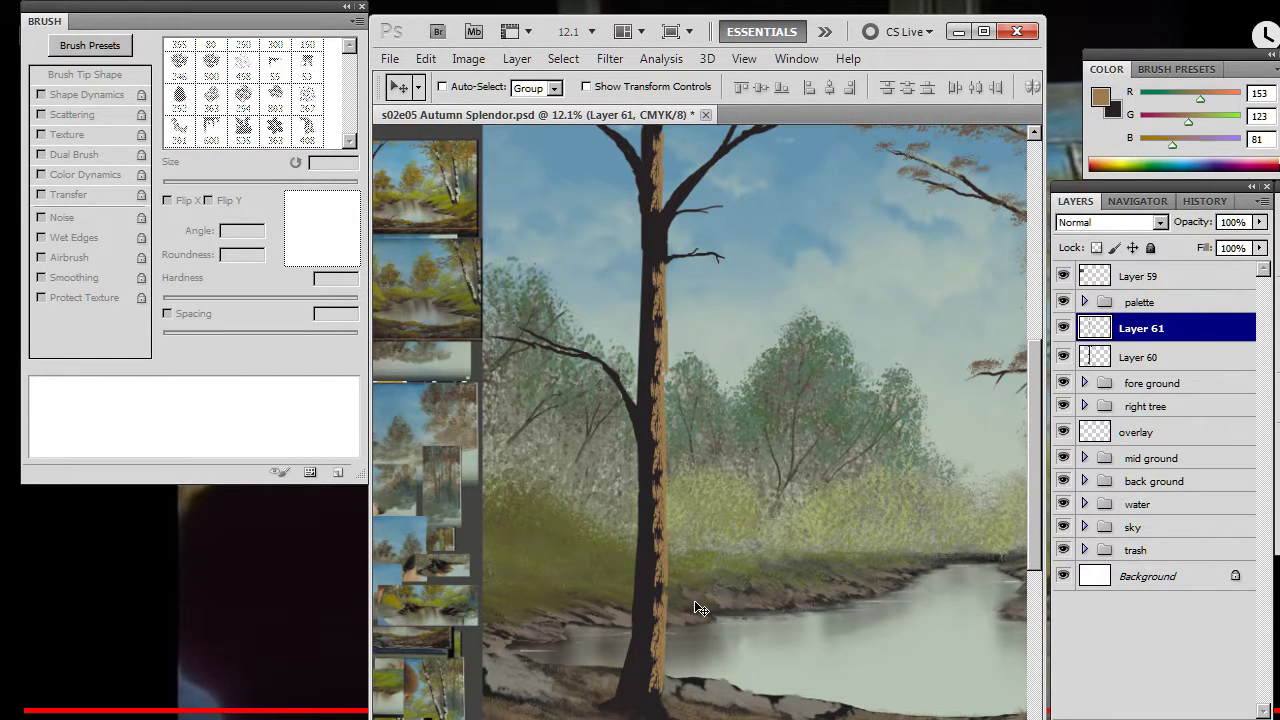
{"action": "key", "text": "e"}
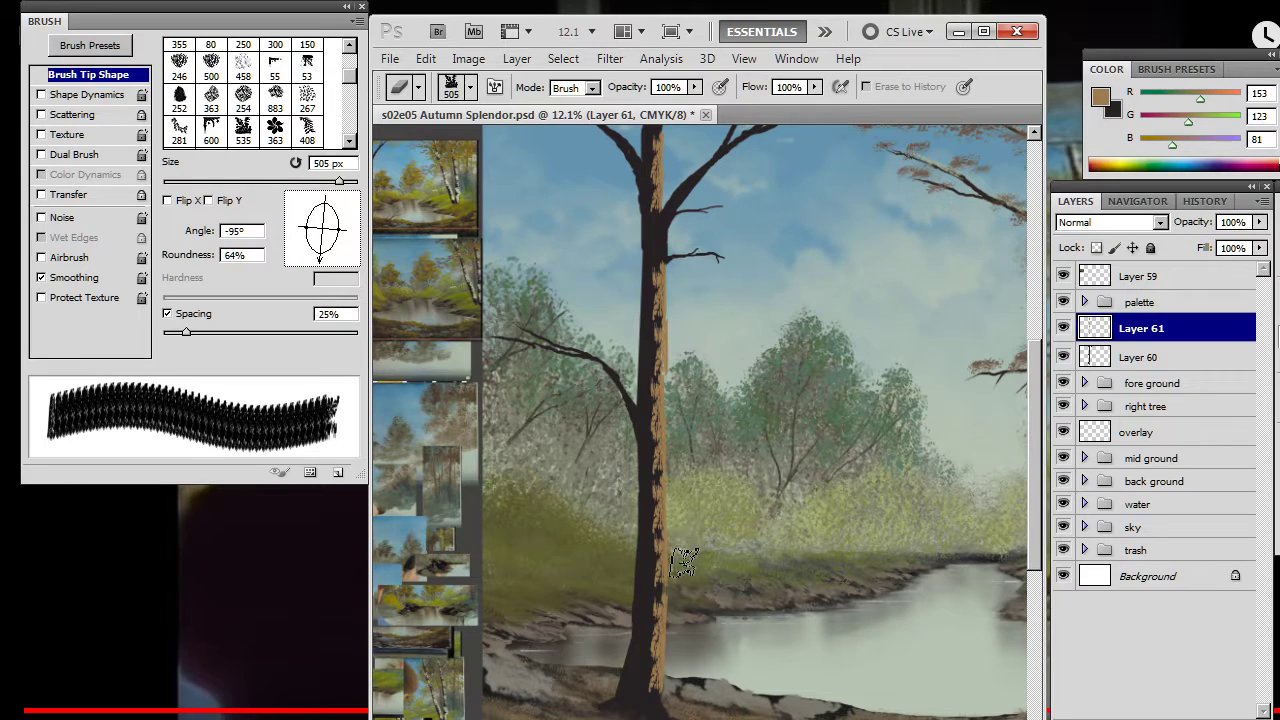
{"action": "left_click_drag", "start_coordinate": [684, 567], "coordinate": [674, 656]}
{"action": "left_click_drag", "start_coordinate": [681, 518], "coordinate": [678, 427]}
{"action": "key", "text": "r"}
{"action": "key", "text": "e"}
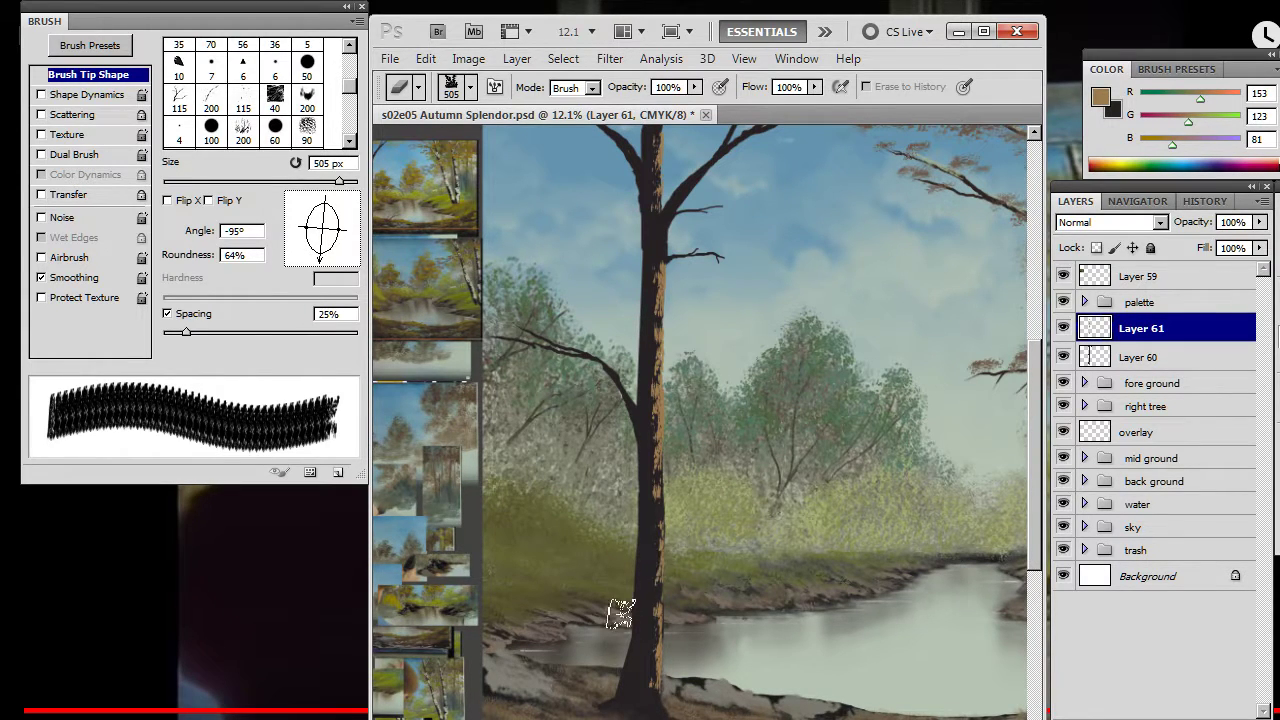
- Paint tan highlights along the upper right branch, with the tip at 54° and 300 px, then at 43° and 200 px
{"action": "left_click_drag", "start_coordinate": [716, 441], "coordinate": [625, 422]}
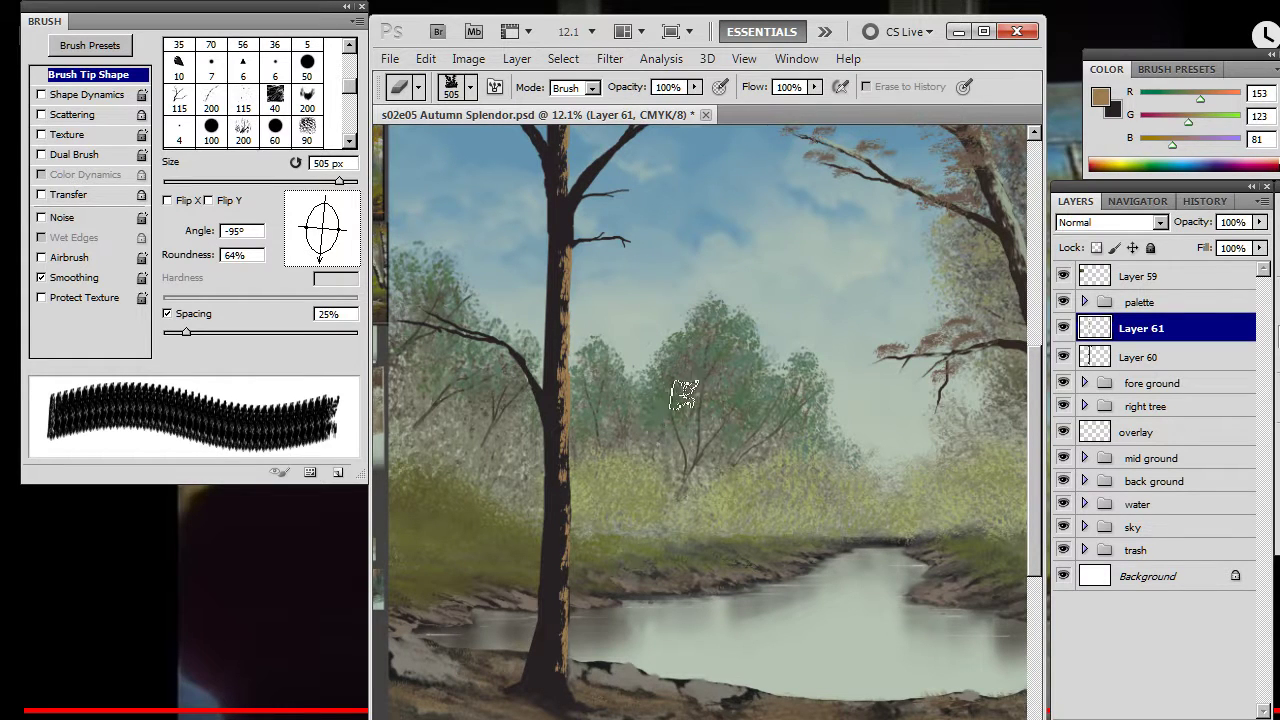
{"action": "left_click_drag", "start_coordinate": [789, 401], "coordinate": [741, 331]}
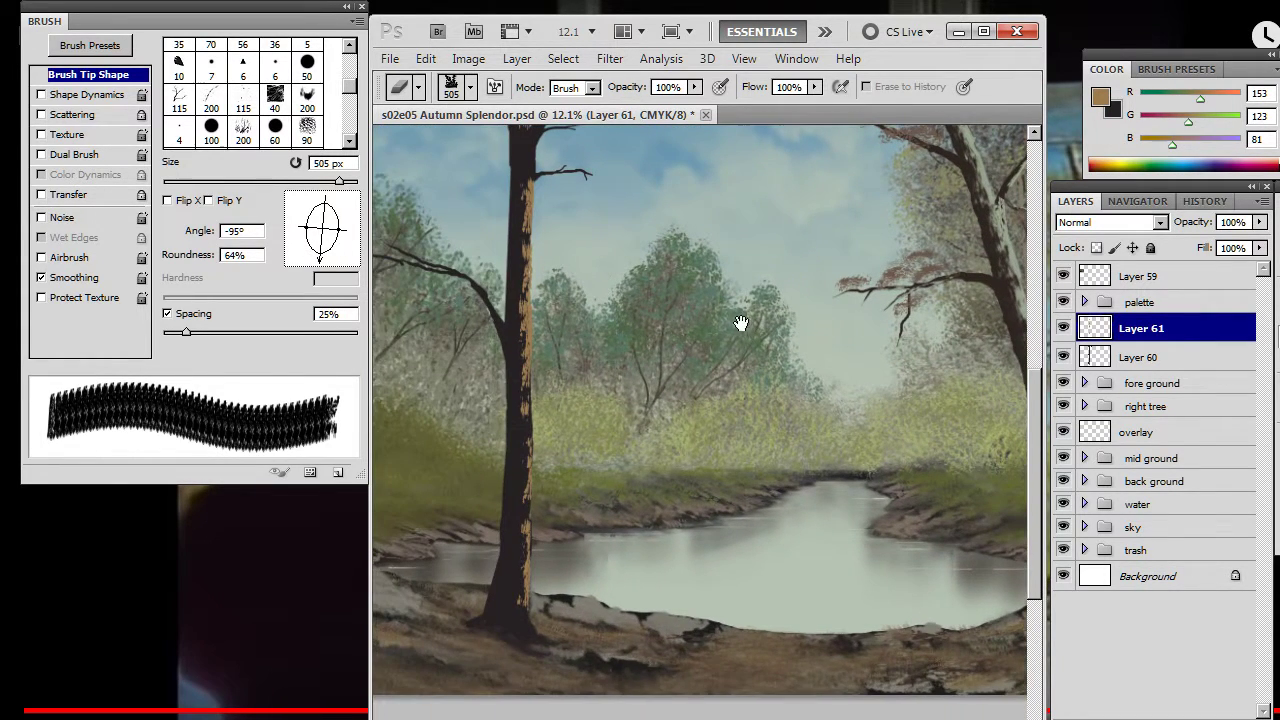
{"action": "mouse_move", "coordinate": [622, 330]}
{"action": "left_mouse_down"}
{"action": "mouse_move", "coordinate": [620, 446]}
{"action": "mouse_move", "coordinate": [603, 403]}
{"action": "left_mouse_up"}
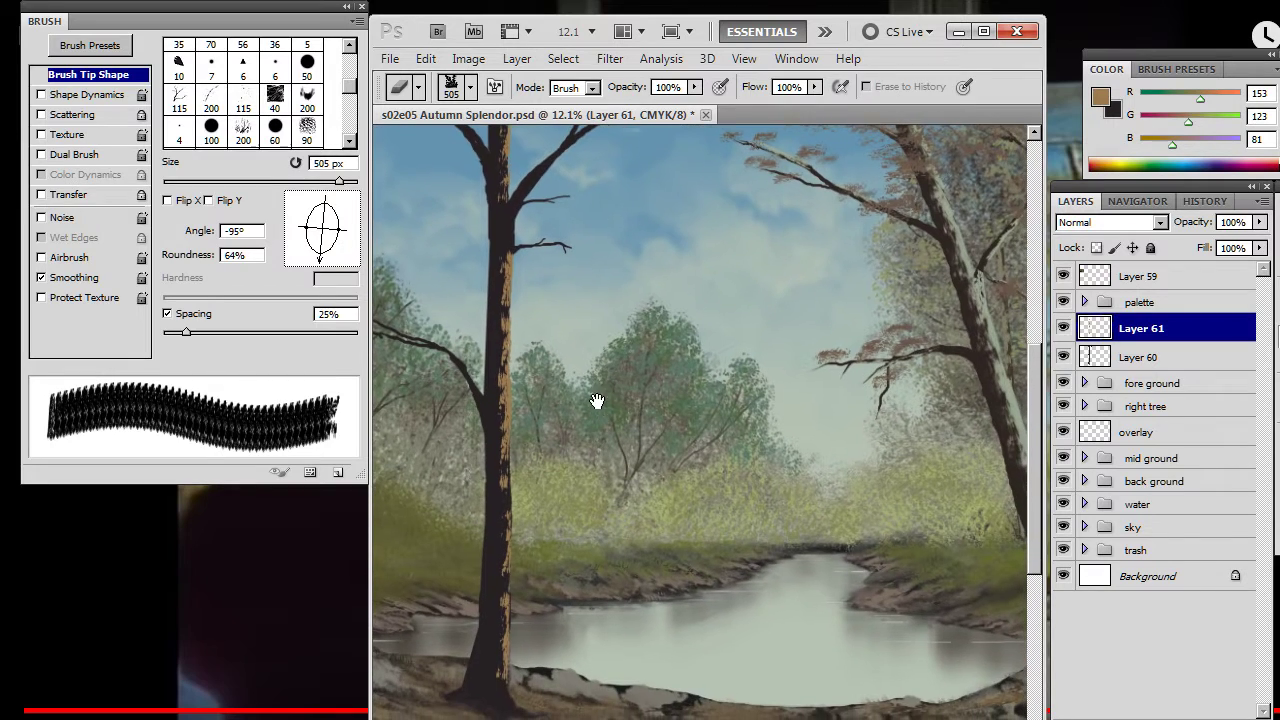
{"action": "key", "text": "z"}
{"action": "left_click_drag", "start_coordinate": [551, 251], "coordinate": [606, 277]}
{"action": "mouse_move", "coordinate": [537, 301]}
{"action": "left_mouse_down"}
{"action": "mouse_move", "coordinate": [604, 494]}
{"action": "mouse_move", "coordinate": [604, 600]}
{"action": "left_mouse_up"}
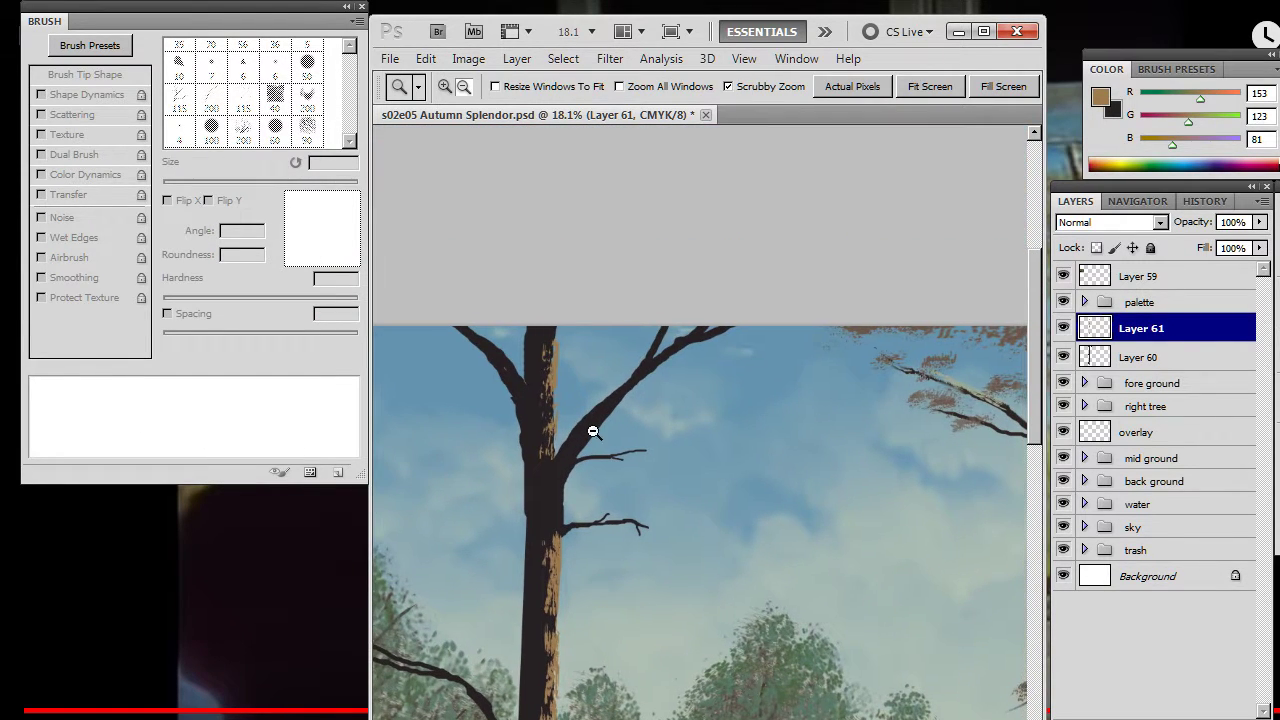
{"action": "key", "text": "b"}
{"action": "left_click_drag", "start_coordinate": [323, 207], "coordinate": [340, 207]}
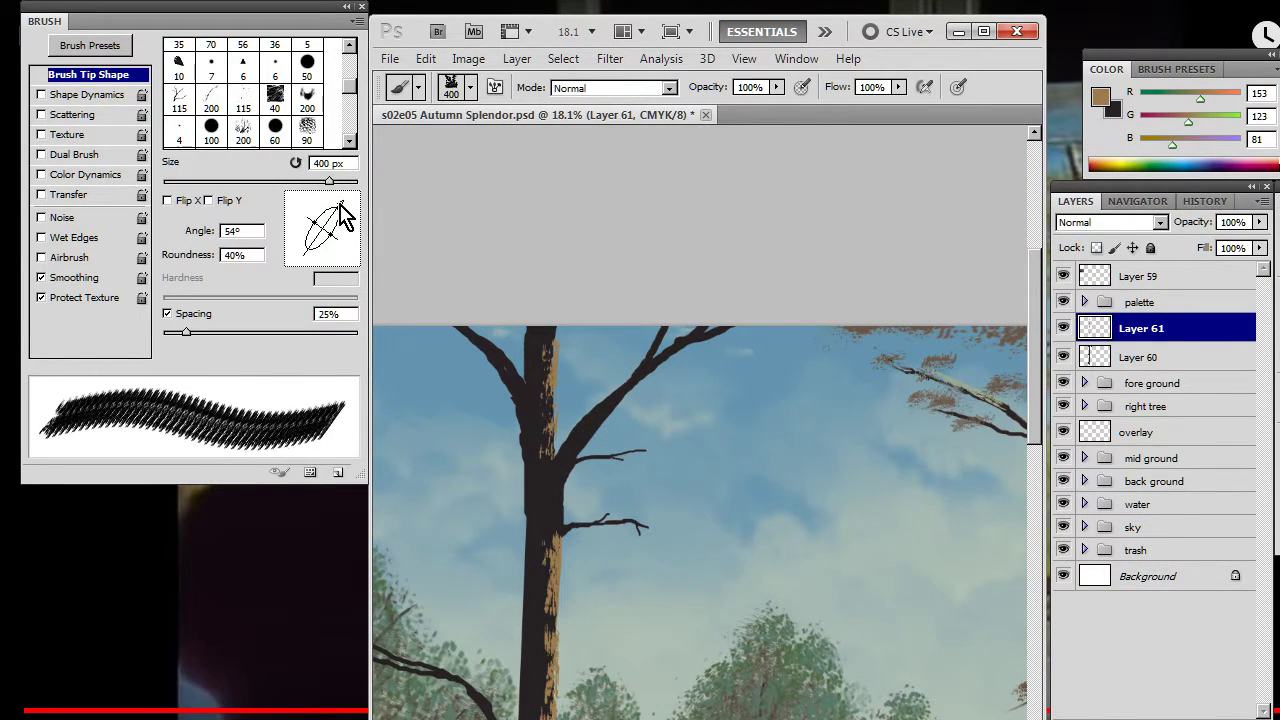
{"action": "mouse_move", "coordinate": [588, 423]}
{"action": "left_mouse_down"}
{"action": "mouse_move", "coordinate": [584, 436]}
{"action": "mouse_move", "coordinate": [600, 401]}
{"action": "left_mouse_up"}
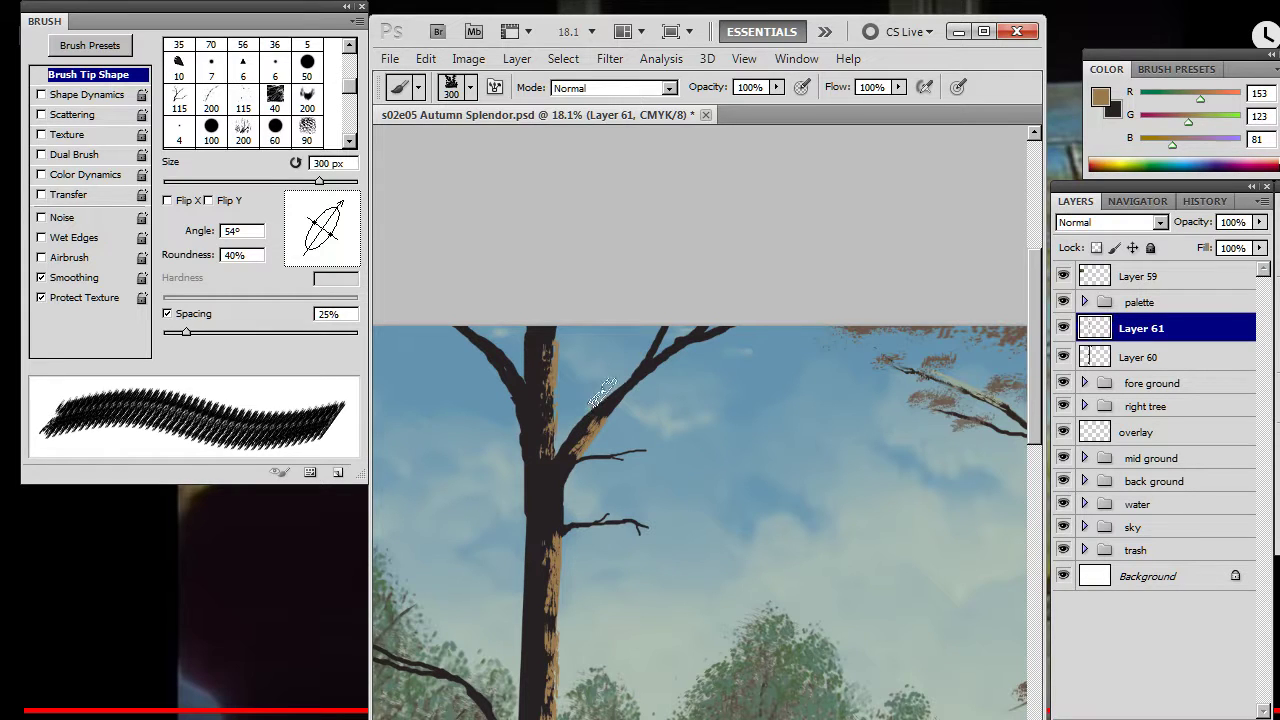
{"action": "left_click_drag", "start_coordinate": [362, 240], "coordinate": [348, 207]}
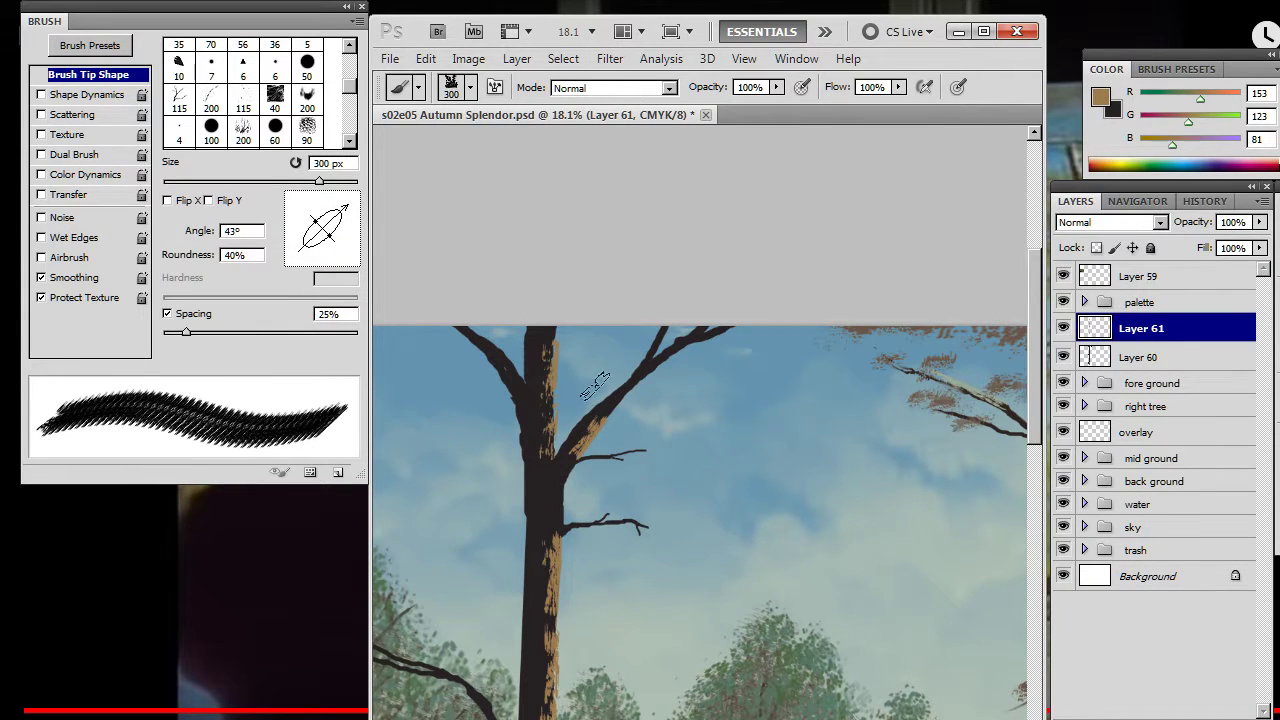
{"action": "left_click_drag", "start_coordinate": [638, 385], "coordinate": [682, 350]}
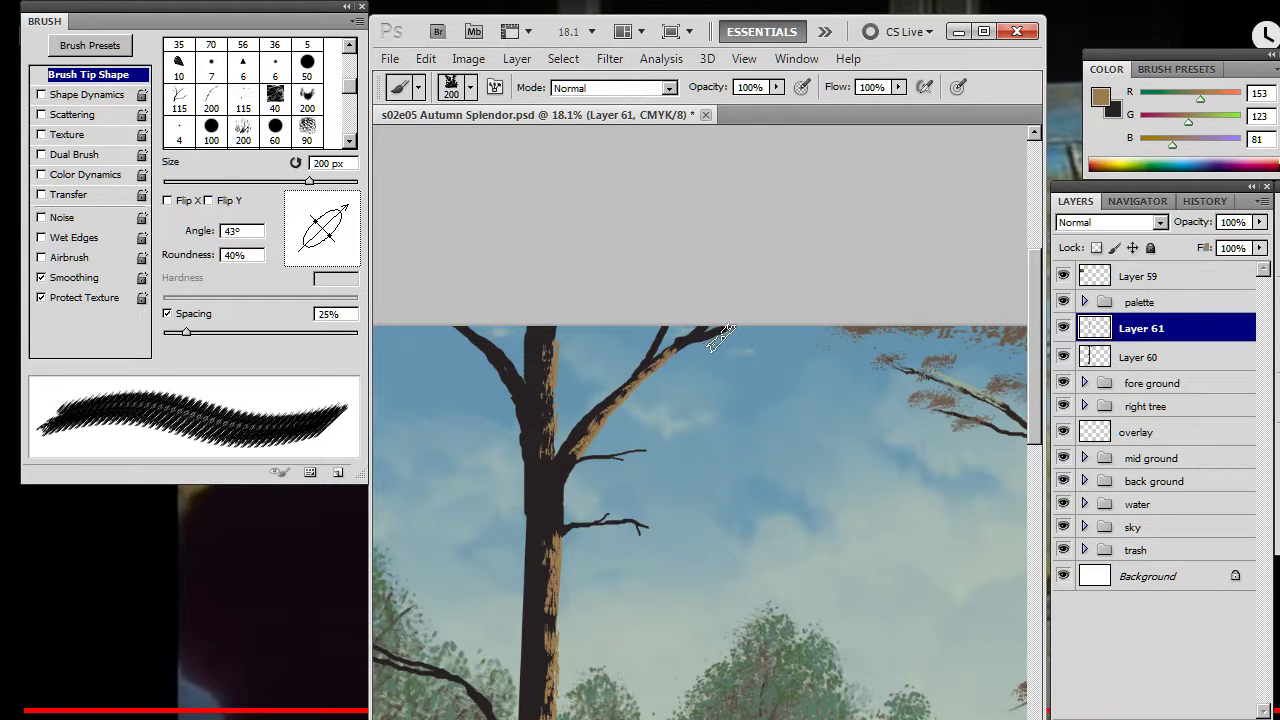
- Rotate the eraser tip to -113°, reduce it to 249 px, and thin the tan highlights on the upper right branch
{"action": "key", "text": "e"}
{"action": "mouse_move", "coordinate": [327, 257]}
{"action": "left_mouse_down"}
{"action": "mouse_move", "coordinate": [297, 240]}
{"action": "mouse_move", "coordinate": [307, 260]}
{"action": "left_mouse_up"}
{"action": "key", "text": "["}
{"action": "key", "text": "["}
{"action": "key", "text": "bracketleft"}
{"action": "key", "text": "bracketright"}
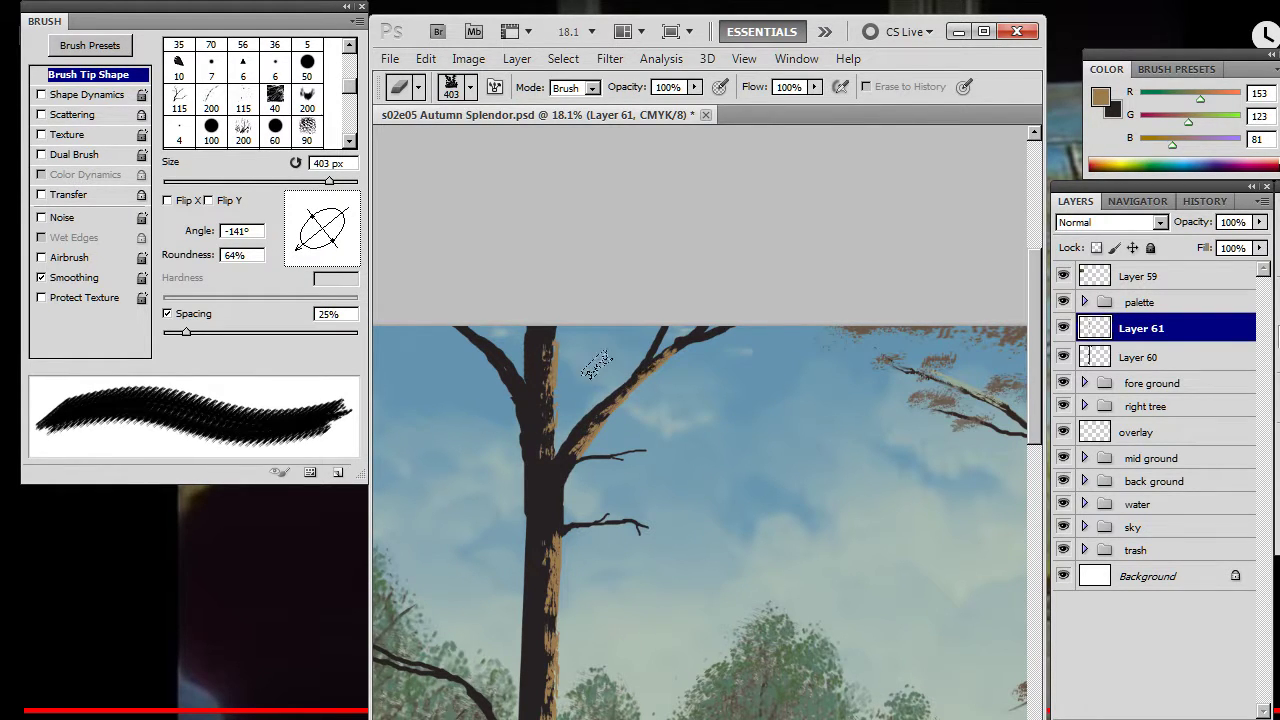
{"action": "key", "text": "bracketleft"}
{"action": "key", "text": "bracketleft"}
{"action": "left_click_drag", "start_coordinate": [306, 249], "coordinate": [309, 258]}
{"action": "left_click_drag", "start_coordinate": [594, 393], "coordinate": [585, 418]}
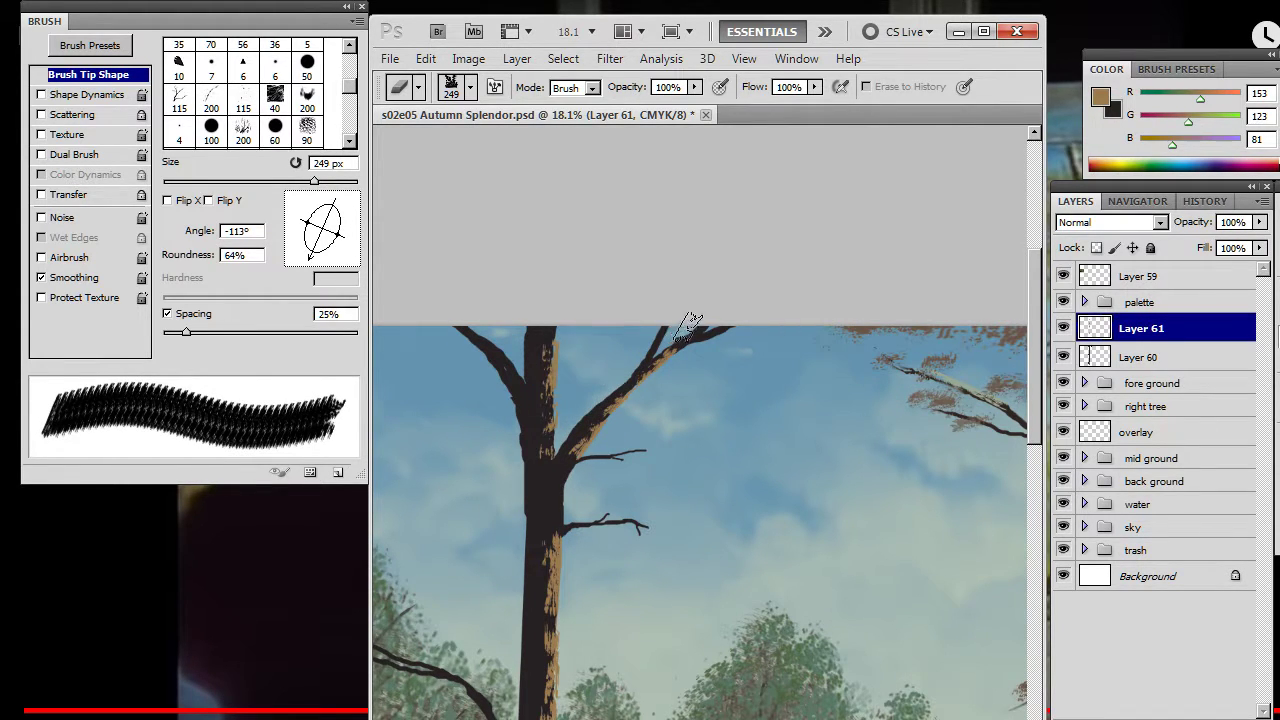
- Paint a tan highlight at the bend of the lower left branch with the tip at 152°, and trim it with the eraser at -47°
{"action": "mouse_move", "coordinate": [548, 574]}
{"action": "left_mouse_down"}
{"action": "mouse_move", "coordinate": [546, 266]}
{"action": "mouse_move", "coordinate": [537, 276]}
{"action": "mouse_move", "coordinate": [610, 358]}
{"action": "left_mouse_up"}
{"action": "key", "text": "b"}
{"action": "mouse_move", "coordinate": [318, 255]}
{"action": "left_mouse_down"}
{"action": "mouse_move", "coordinate": [357, 243]}
{"action": "mouse_move", "coordinate": [292, 213]}
{"action": "left_mouse_up"}
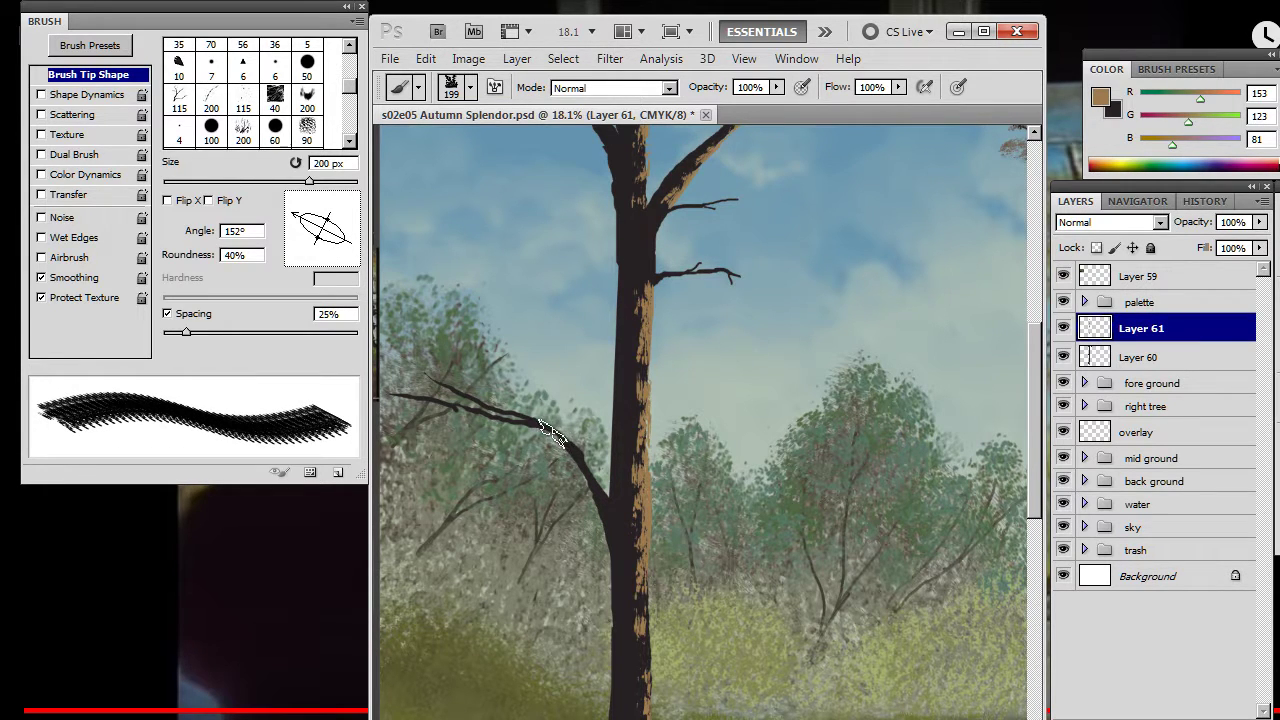
{"action": "key", "text": "e"}
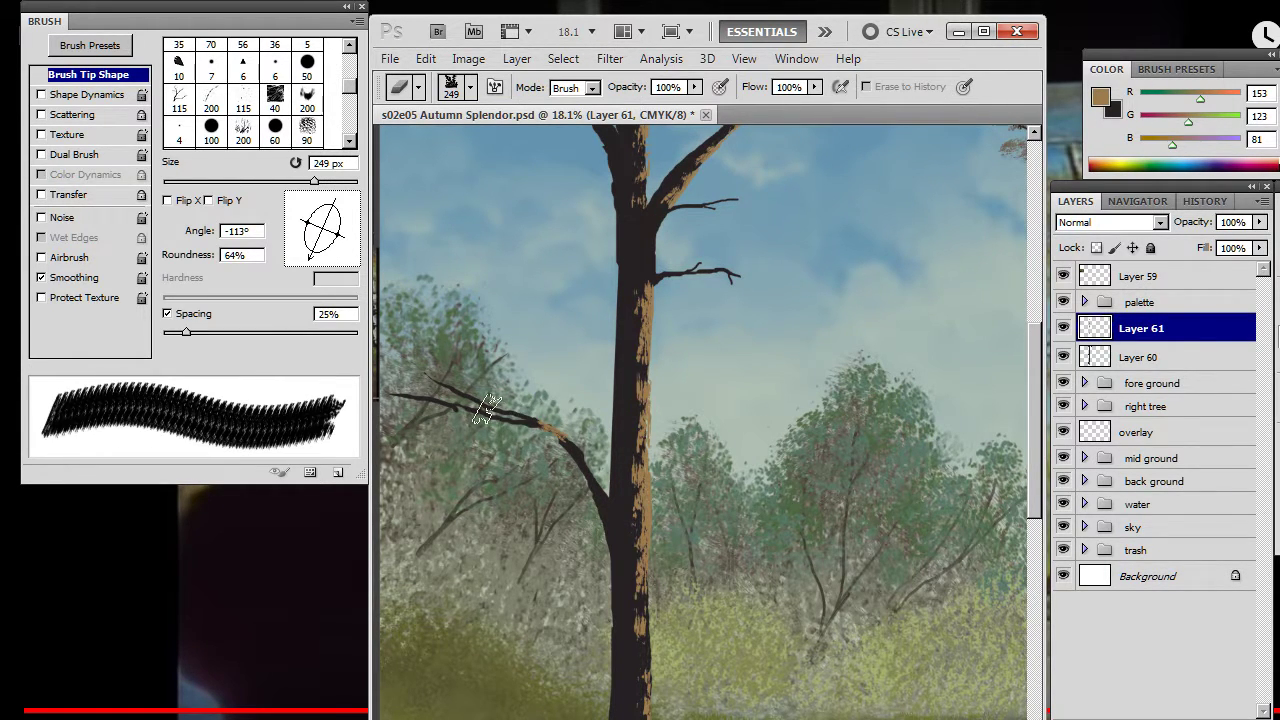
{"action": "left_click_drag", "start_coordinate": [316, 265], "coordinate": [347, 257]}
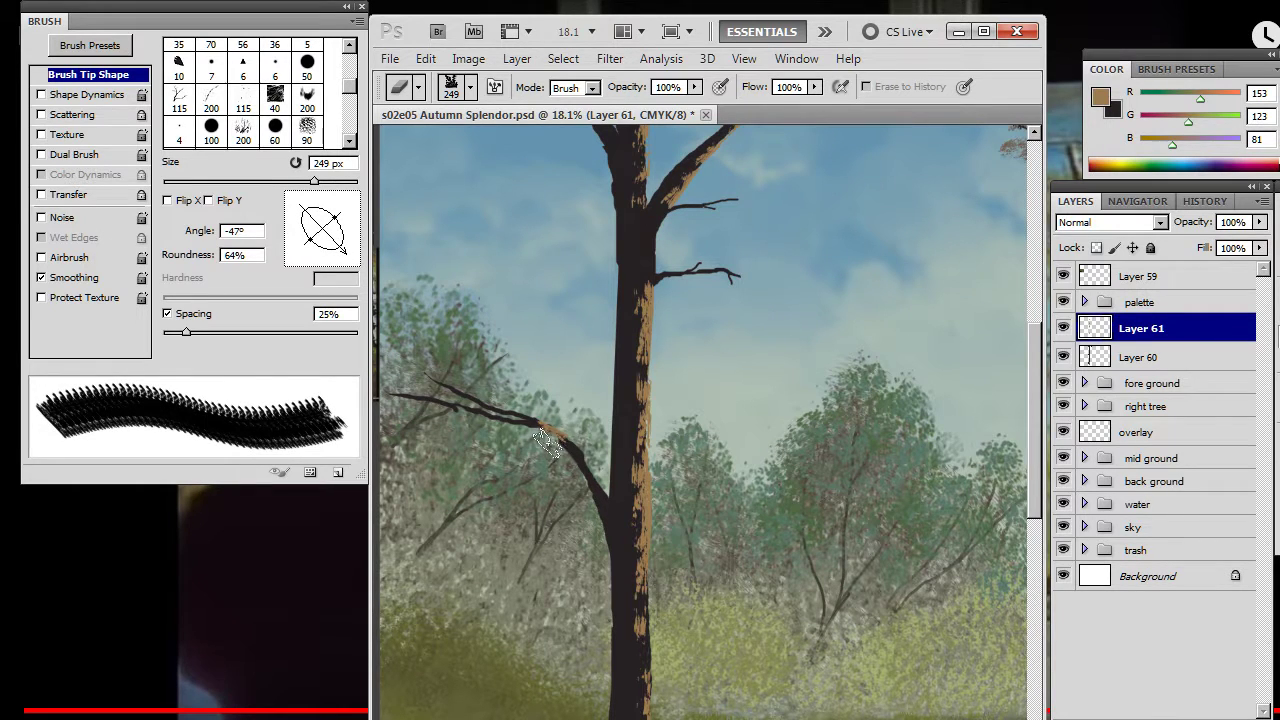
- Rotate the brush tip to 131°, extend the lower left branch's highlight down to the trunk, and thin it with a smaller eraser
{"action": "key", "text": "b"}
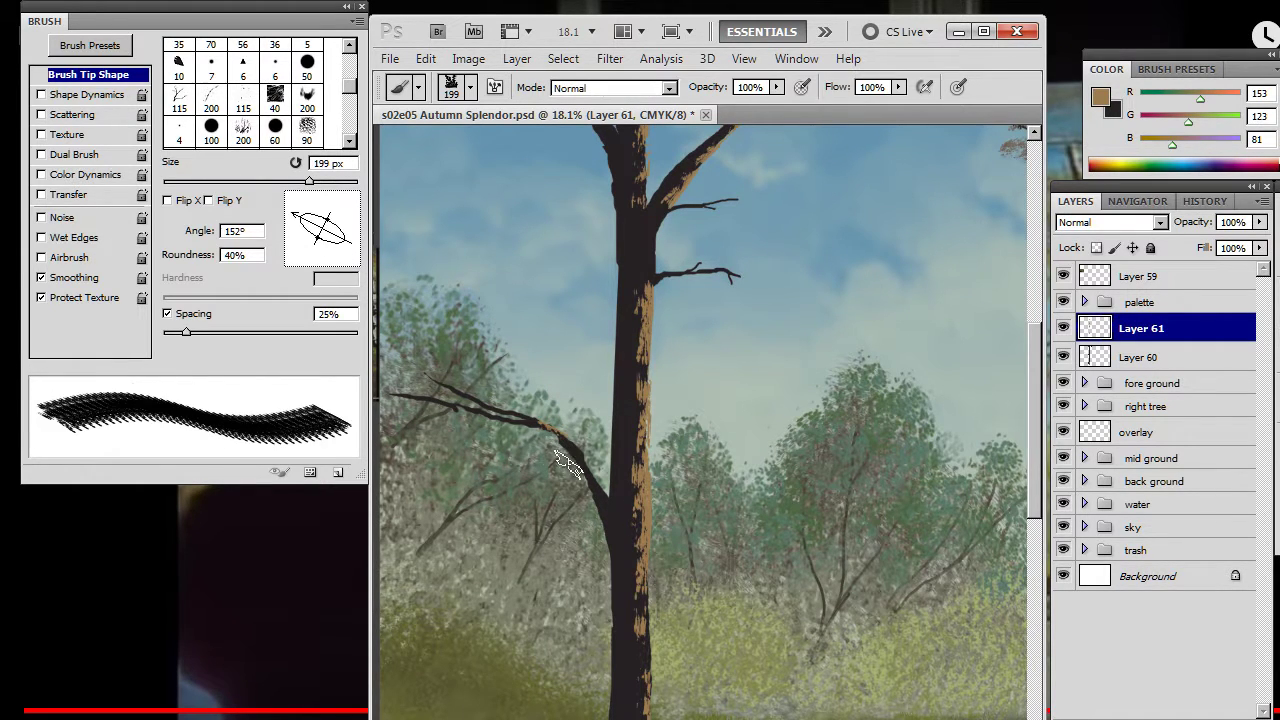
{"action": "left_click_drag", "start_coordinate": [312, 236], "coordinate": [306, 212]}
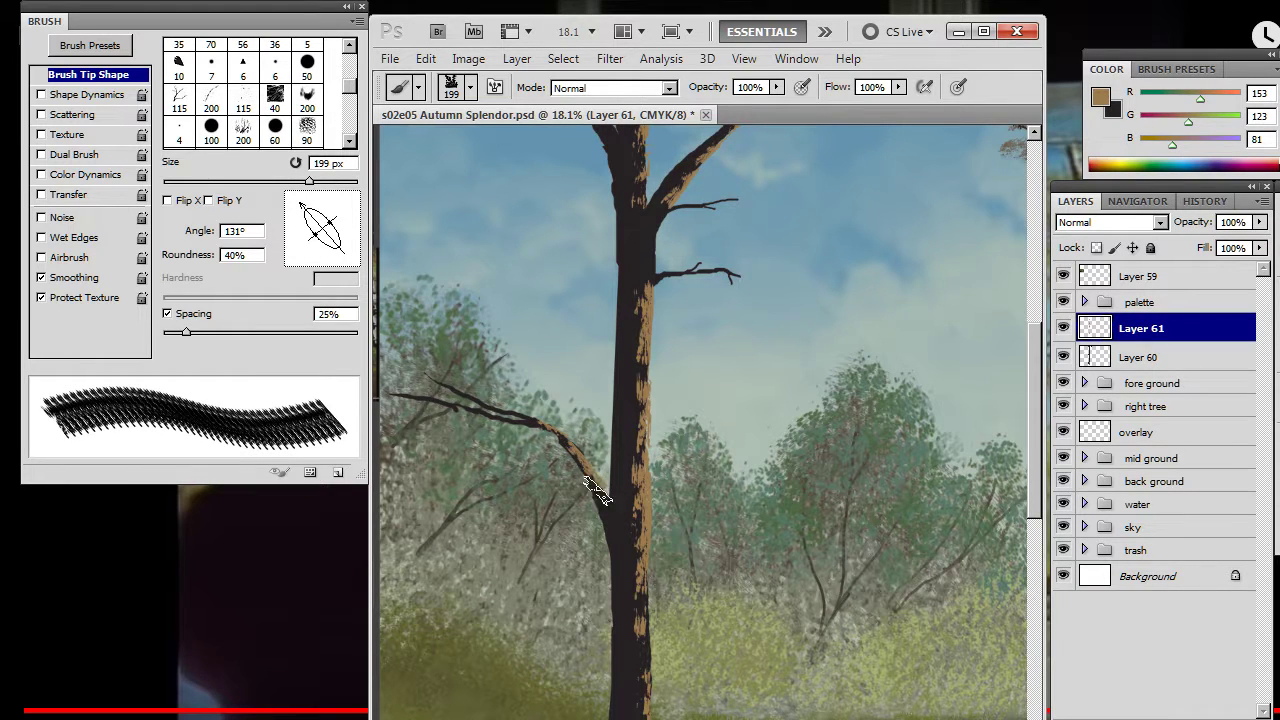
{"action": "key", "text": "e"}
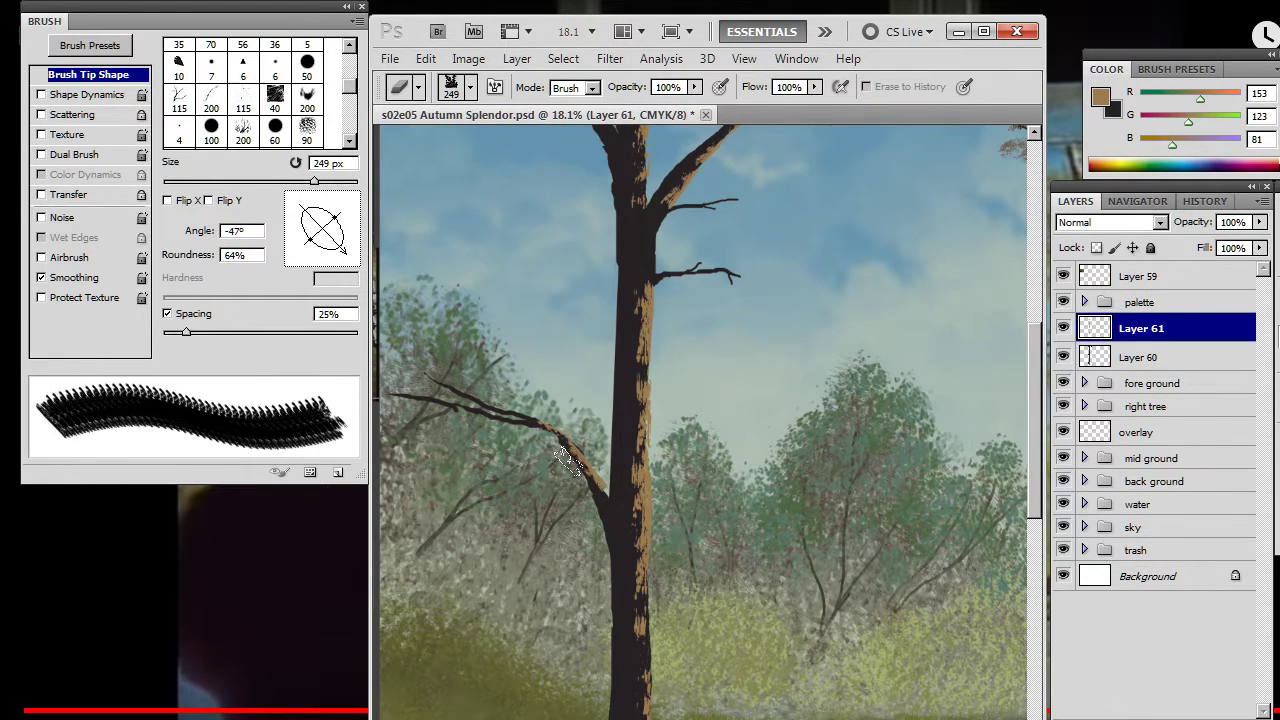
{"action": "key", "text": "bracketleft"}
{"action": "key", "text": "bracketleft"}
{"action": "key", "text": "bracketleft"}
{"action": "key", "text": "b"}
{"action": "key", "text": "e"}
- Review the whole painting and examine the left tree's trunk and upper foliage in the reference picture
{"action": "key", "text": "z"}
{"action": "left_click", "coordinate": [478, 491], "text": "alt"}
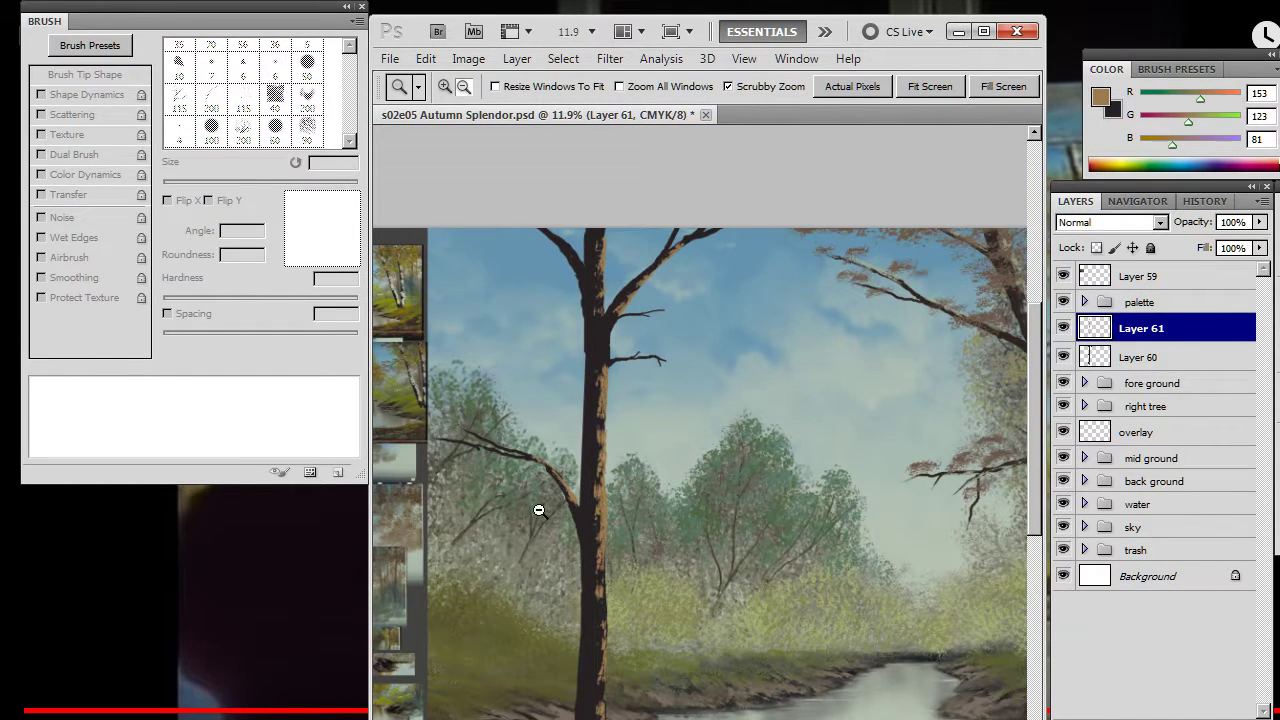
{"action": "left_click", "coordinate": [640, 515], "text": "alt"}
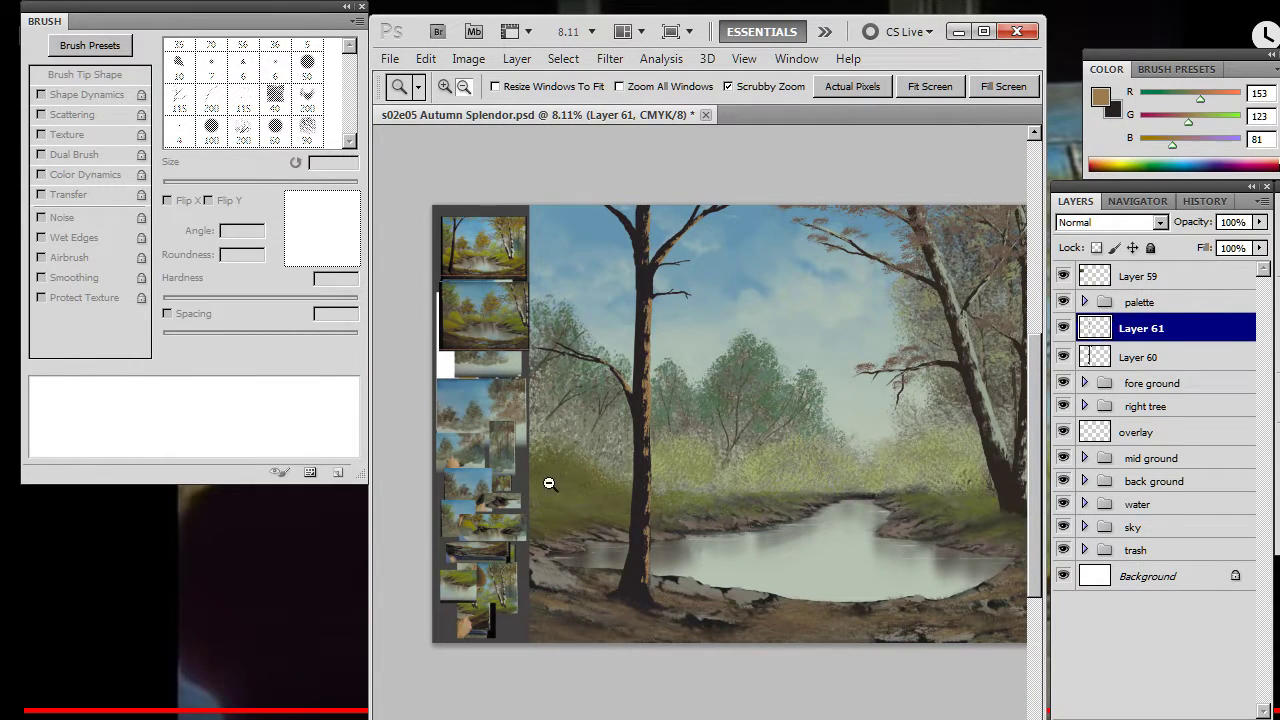
{"action": "left_click_drag", "start_coordinate": [714, 523], "coordinate": [577, 434]}
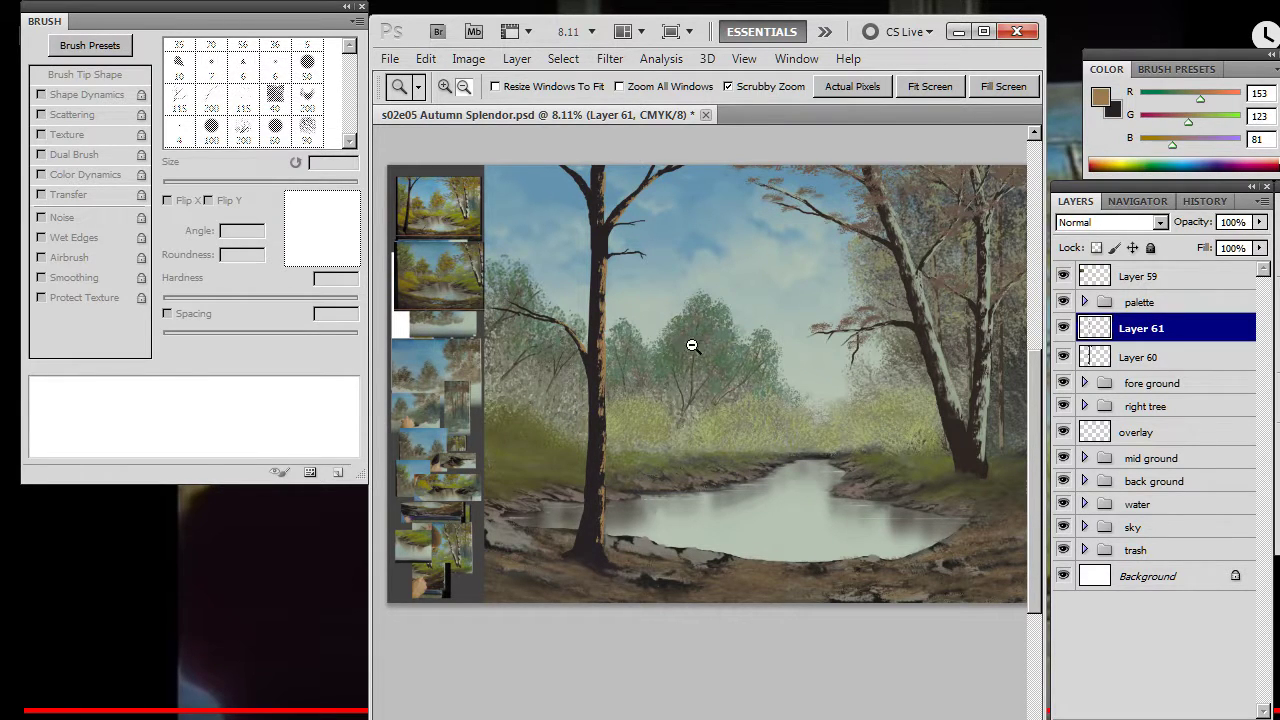
{"action": "left_click_drag", "start_coordinate": [494, 283], "coordinate": [597, 463]}
{"action": "left_click_drag", "start_coordinate": [582, 372], "coordinate": [589, 454]}
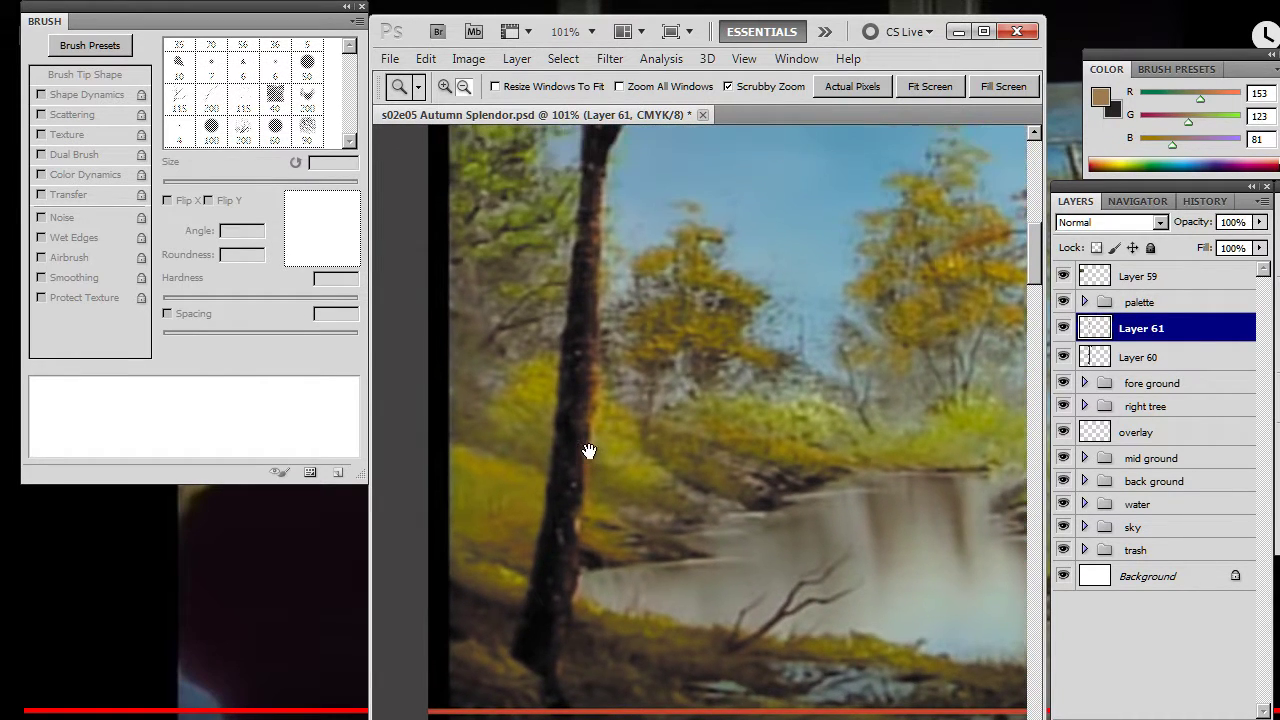
{"action": "mouse_move", "coordinate": [565, 347]}
{"action": "left_mouse_down"}
{"action": "mouse_move", "coordinate": [551, 460]}
{"action": "mouse_move", "coordinate": [543, 443]}
{"action": "left_mouse_up"}
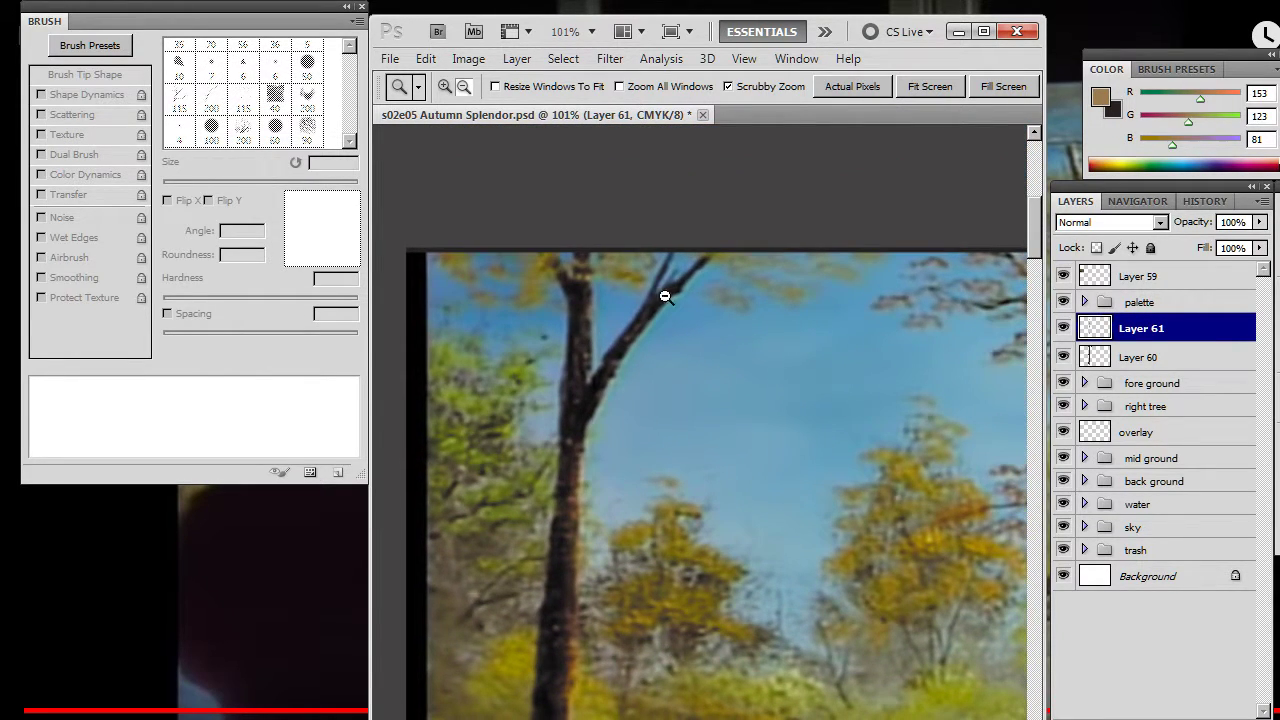
- Sample the reference tree's foliage colors, with olive (RGB 110, 102, 39) as foreground and gray-green (116, 137, 120) as background
{"action": "key", "text": "b"}
{"action": "left_click", "coordinate": [801, 280], "text": "alt"}
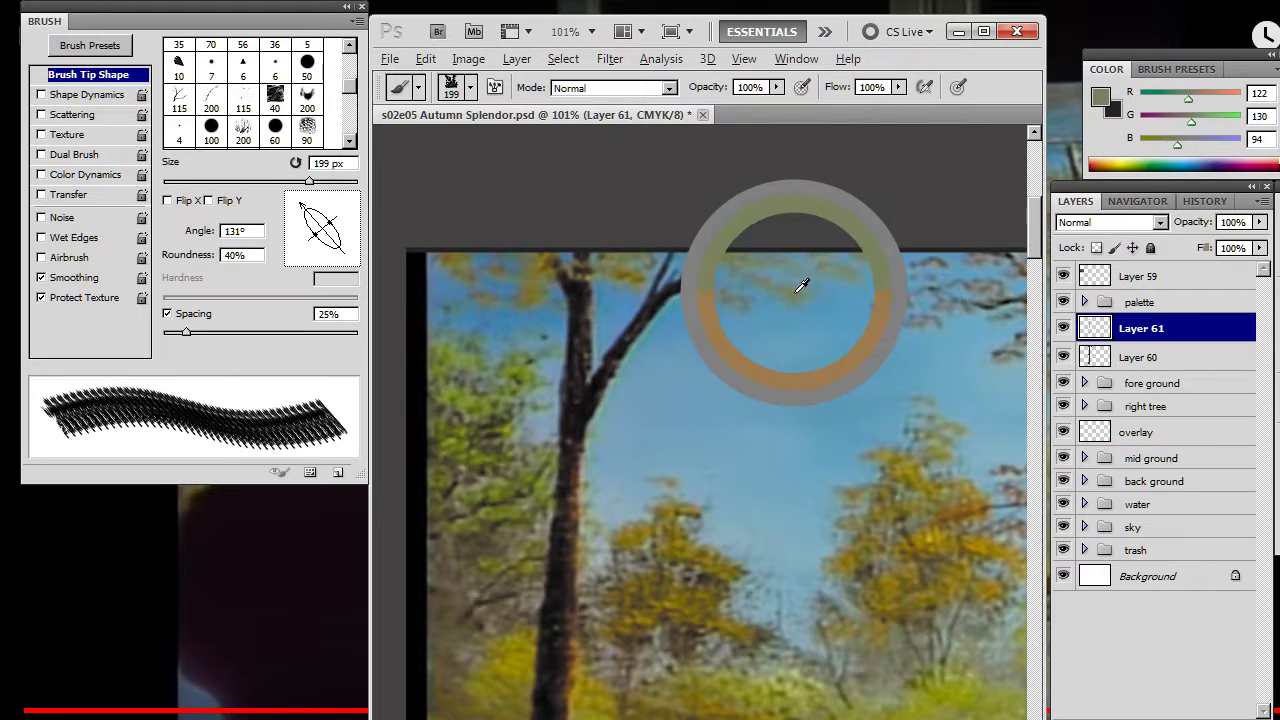
{"action": "left_click_drag", "start_coordinate": [801, 287], "coordinate": [690, 235]}
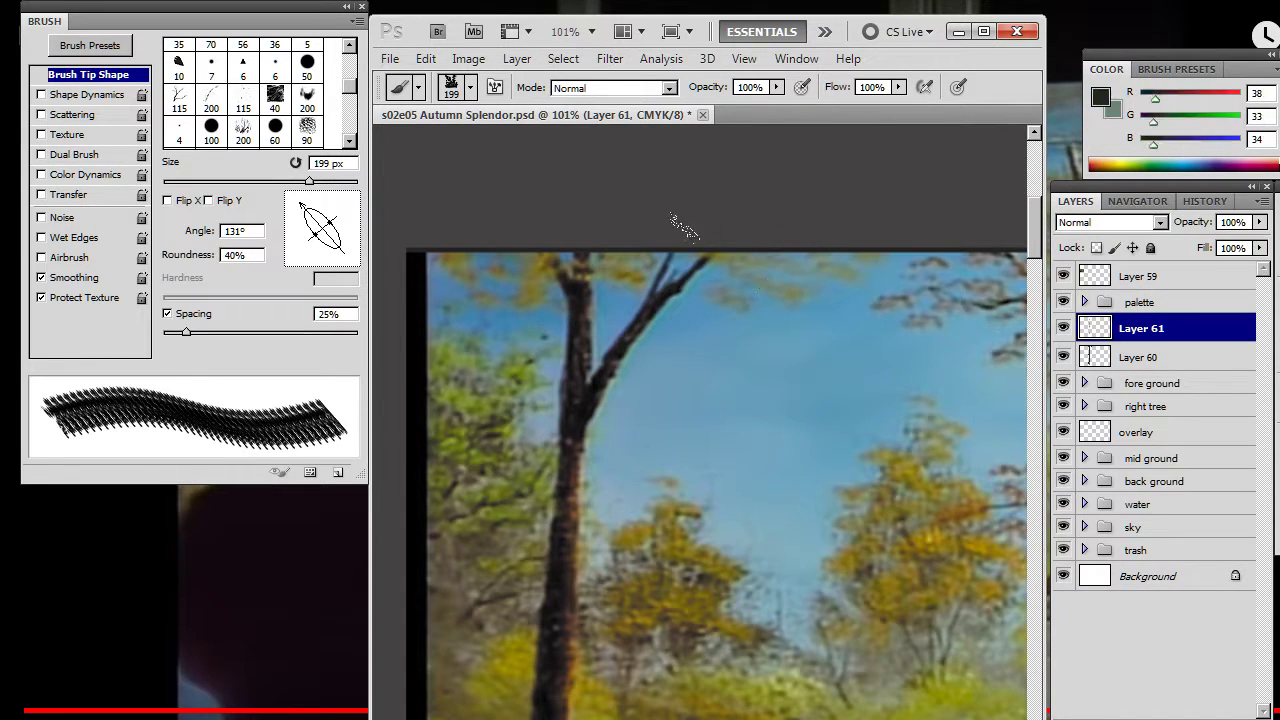
{"action": "left_click", "coordinate": [640, 275], "text": "alt"}
{"action": "left_click_drag", "start_coordinate": [640, 275], "coordinate": [645, 270]}
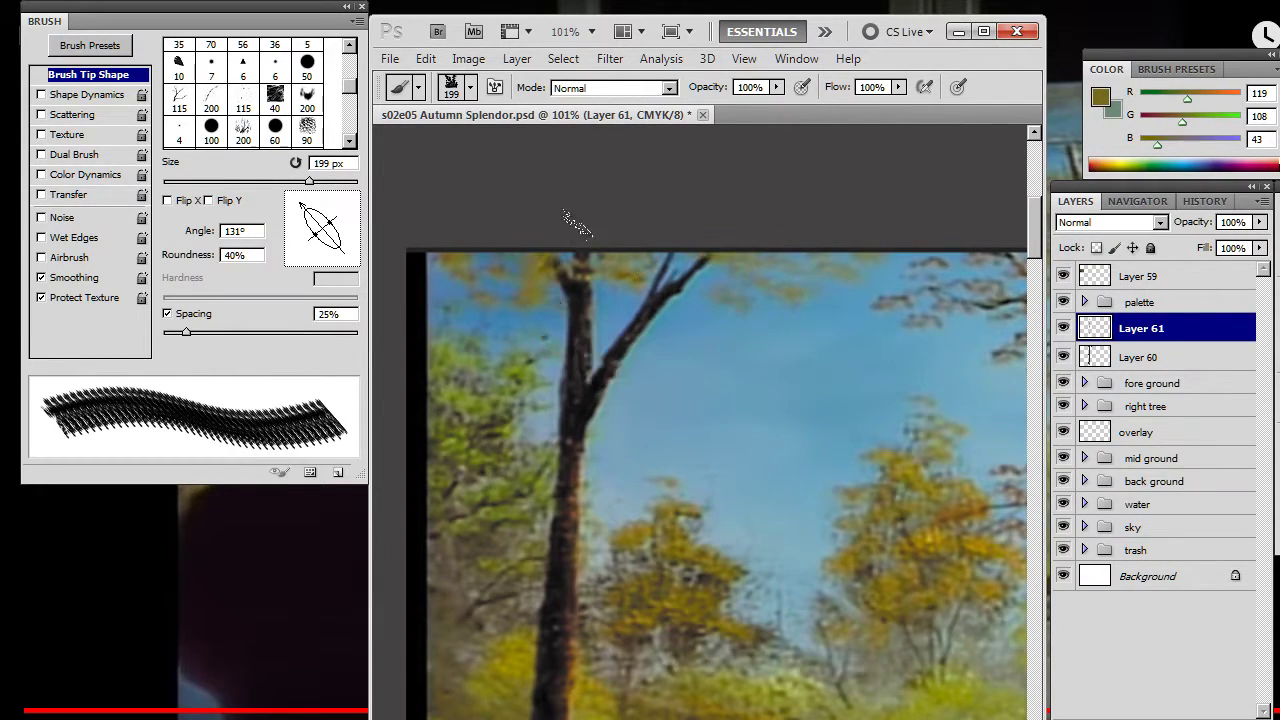
{"action": "key", "text": "x"}
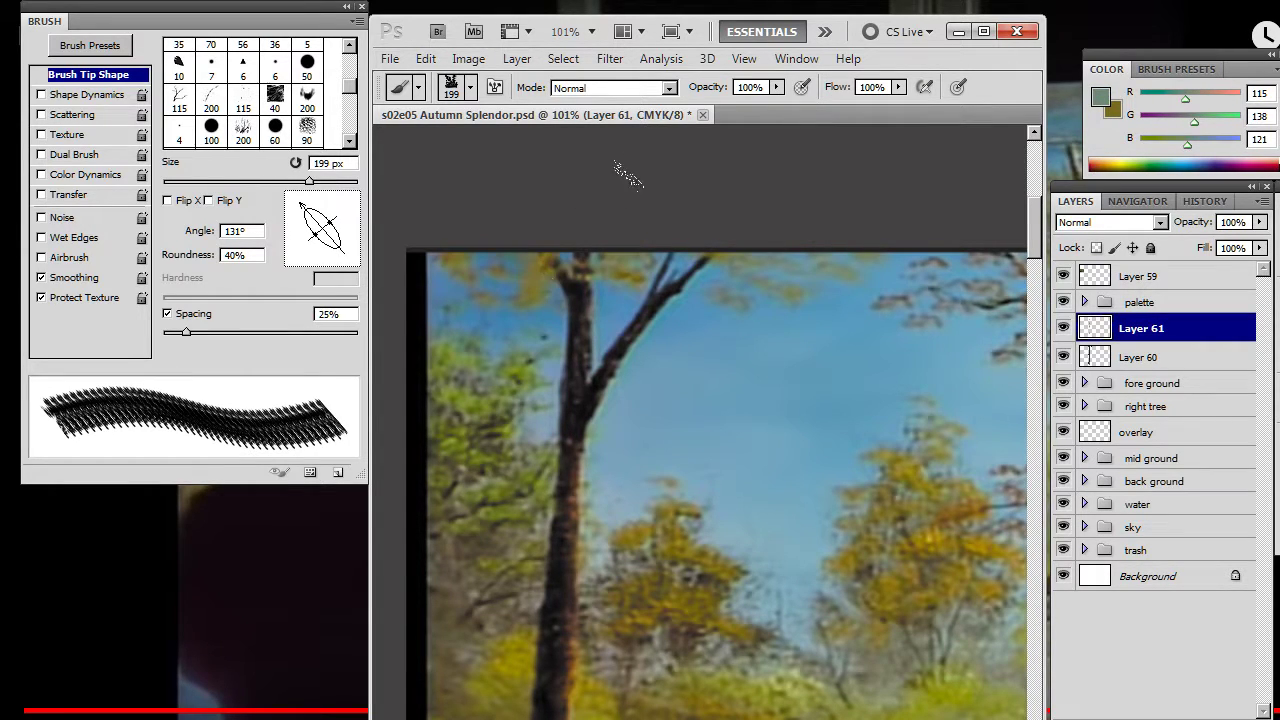
{"action": "left_click_drag", "start_coordinate": [603, 240], "coordinate": [578, 214]}
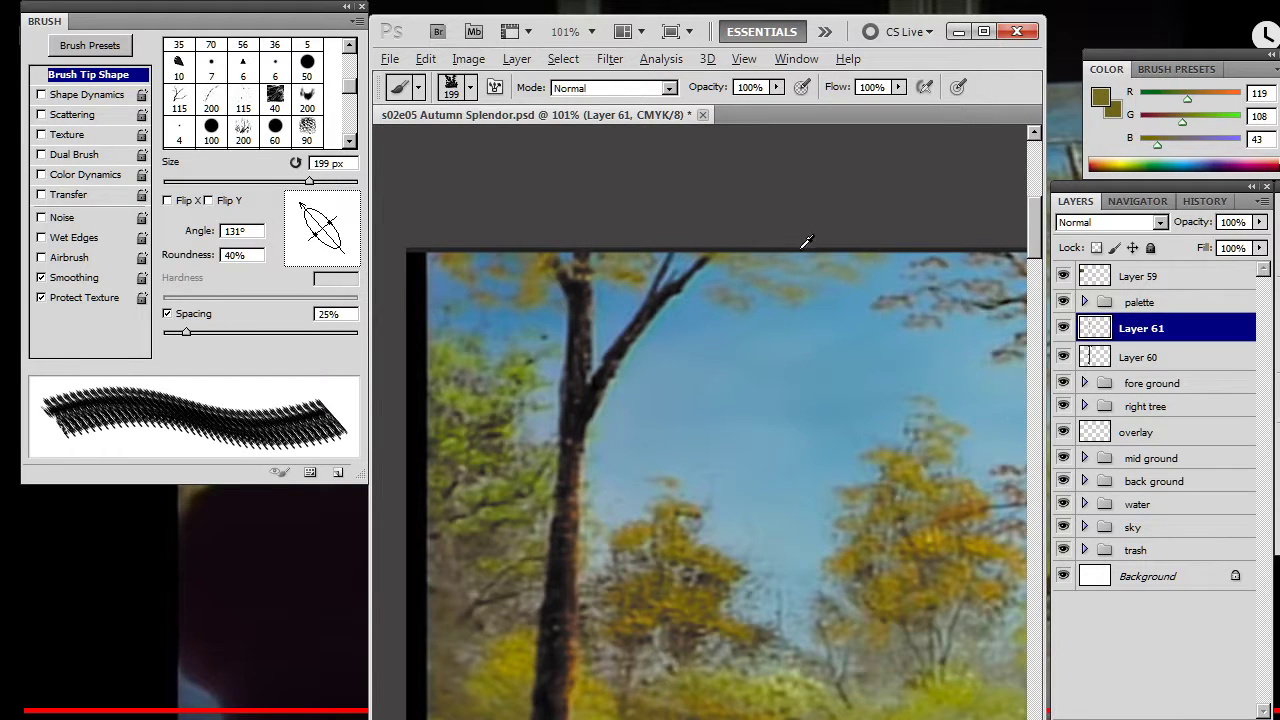
{"action": "left_click_drag", "start_coordinate": [803, 277], "coordinate": [791, 286]}
{"action": "key", "text": "x"}
{"action": "key", "text": "x"}
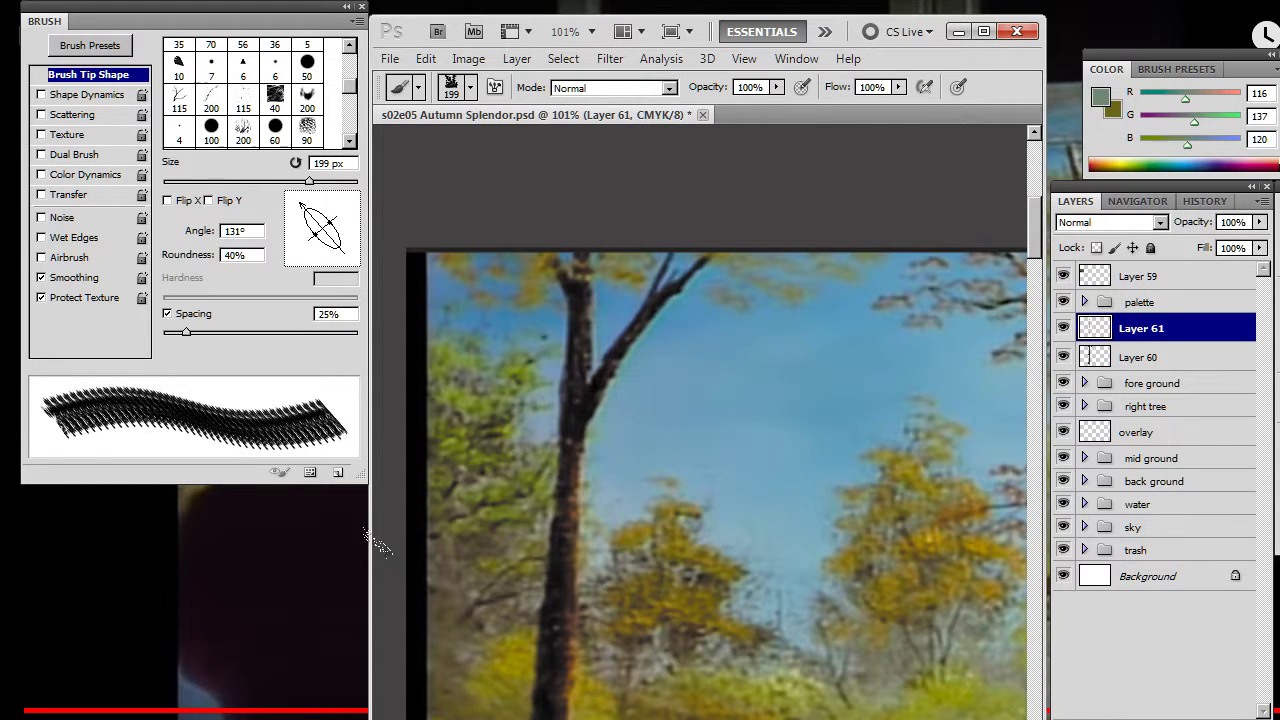
{"action": "key", "text": "x"}
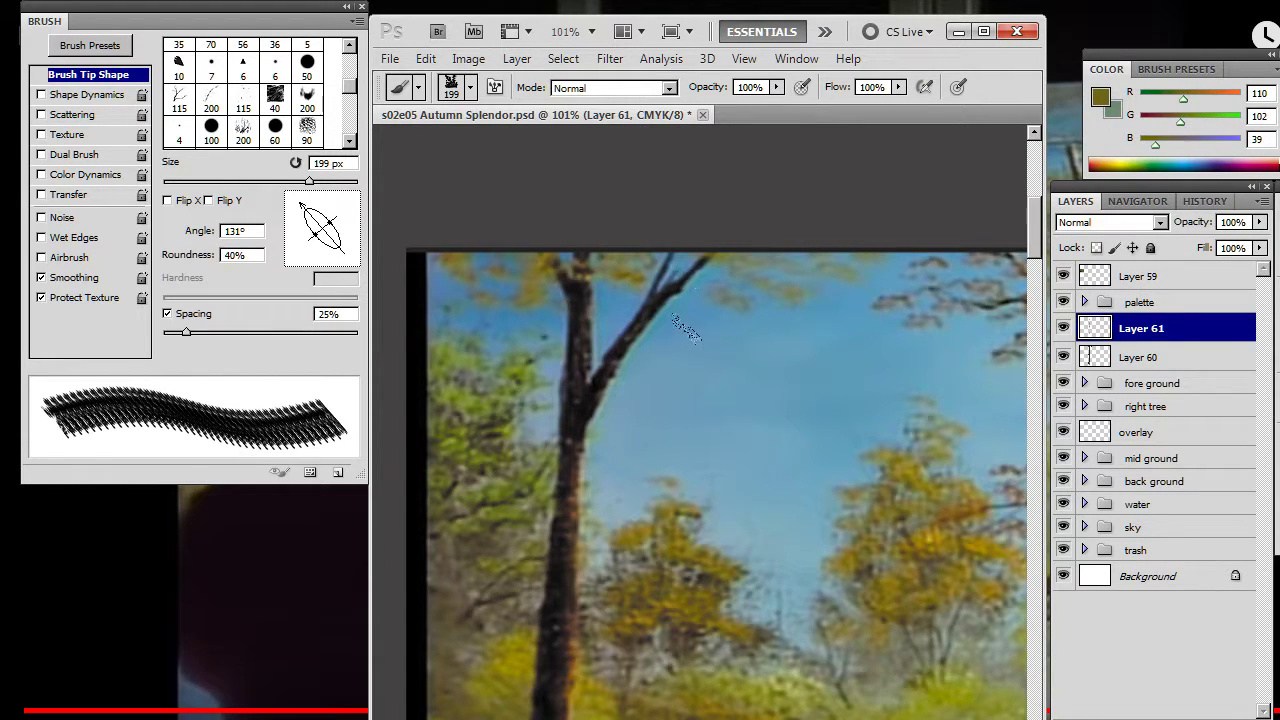
- Choose the 15 px Flat Fan bristle brush for the foliage around the foreground tree's upper branches and enlarge it to 35 px
{"action": "key", "text": "z"}
{"action": "left_click_drag", "start_coordinate": [815, 402], "coordinate": [748, 403]}
{"action": "mouse_move", "coordinate": [838, 432]}
{"action": "left_mouse_down"}
{"action": "mouse_move", "coordinate": [731, 371]}
{"action": "mouse_move", "coordinate": [562, 330]}
{"action": "left_mouse_up"}
{"action": "left_click_drag", "start_coordinate": [744, 496], "coordinate": [439, 365]}
{"action": "left_click_drag", "start_coordinate": [769, 416], "coordinate": [720, 375]}
{"action": "left_click_drag", "start_coordinate": [855, 358], "coordinate": [821, 380]}
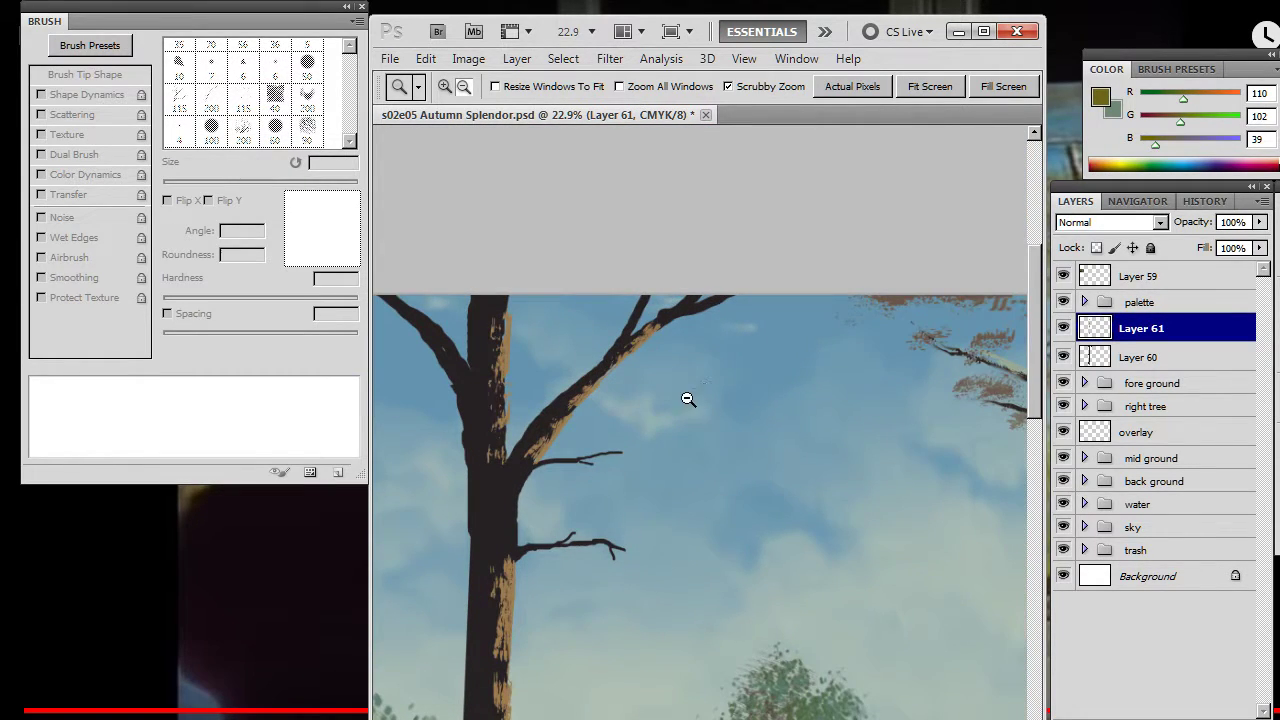
{"action": "key", "text": "b"}
{"action": "right_click", "coordinate": [660, 362]}
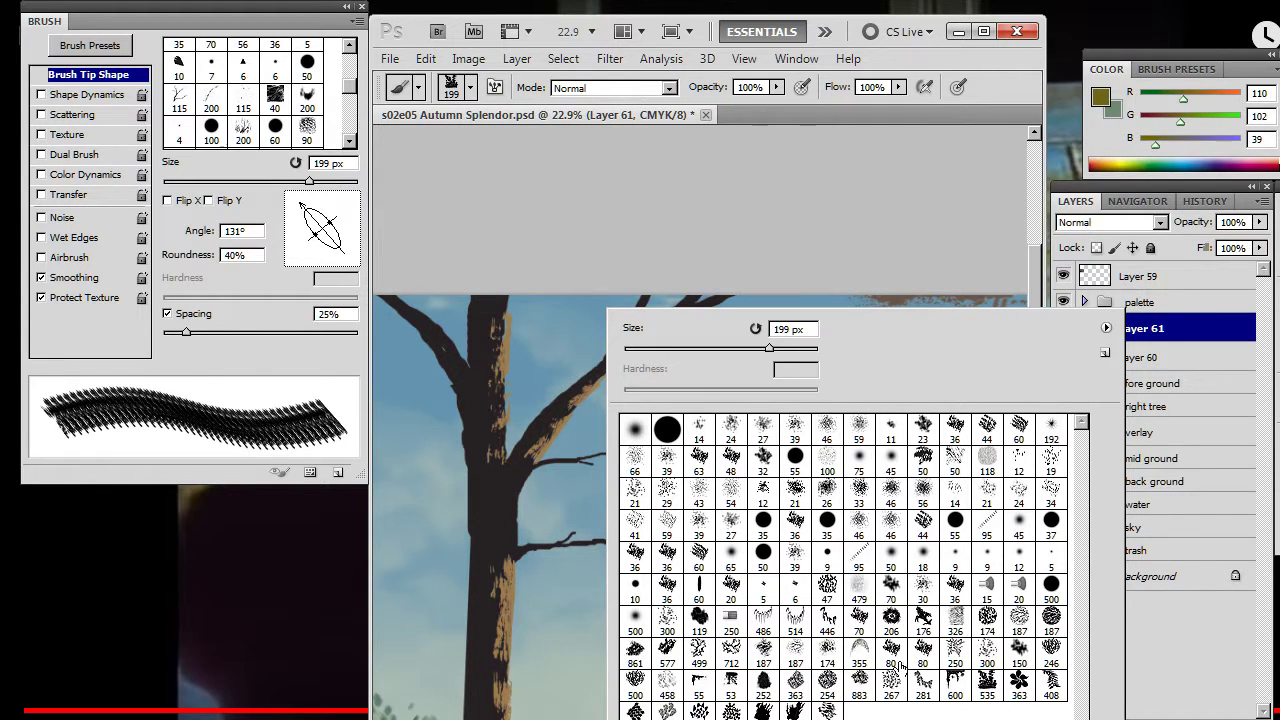
{"action": "left_click", "coordinate": [988, 585]}
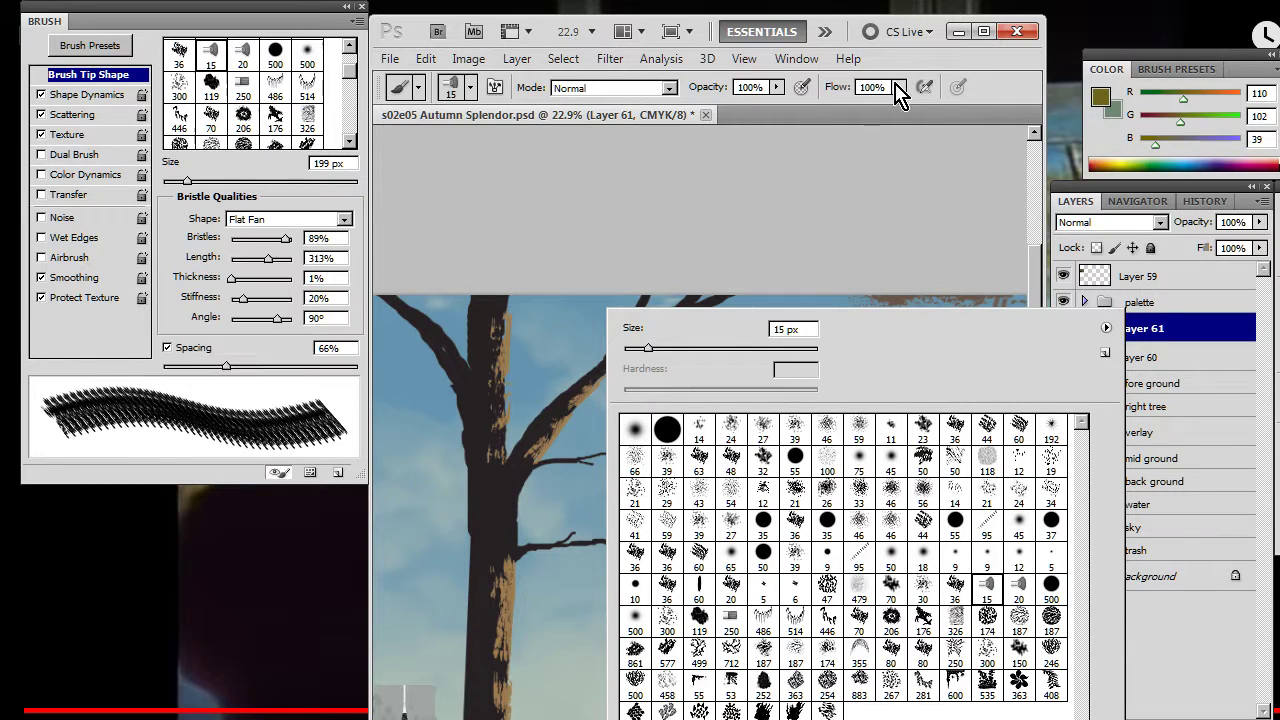
{"action": "key", "text": "Return"}
{"action": "key", "text": "bracketright"}
{"action": "key", "text": "bracketright"}
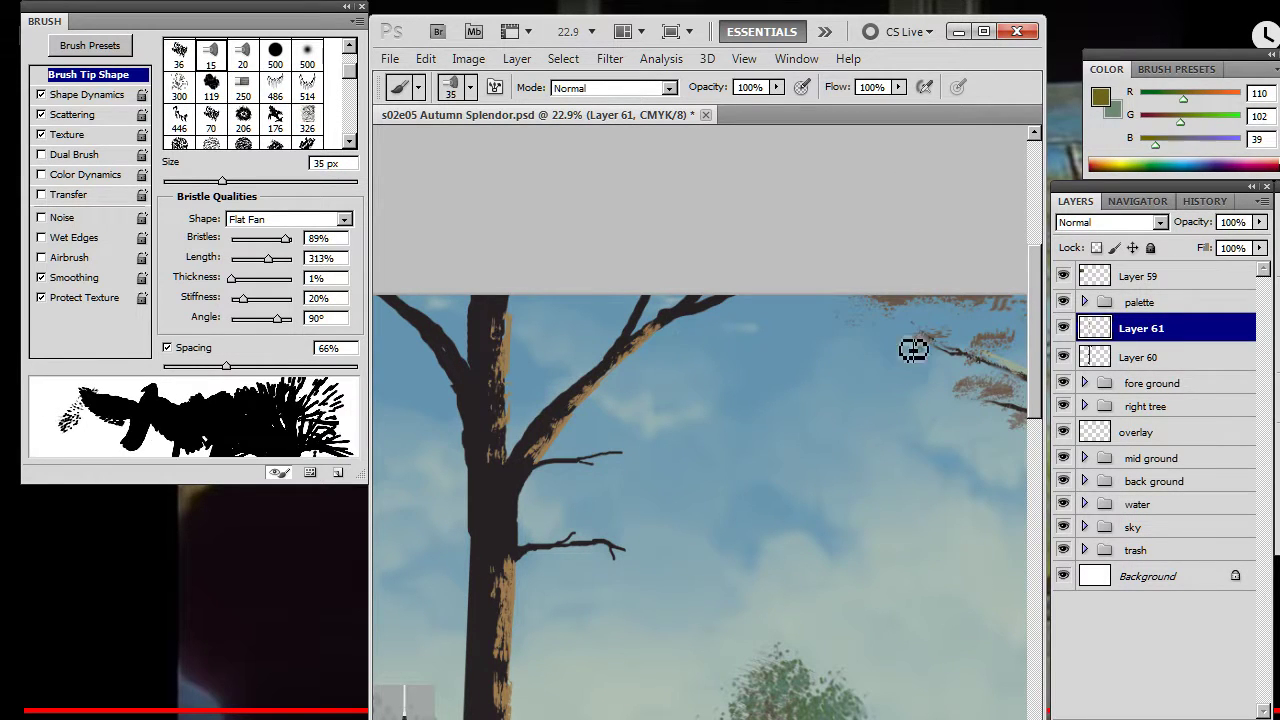
- Create a new layer above Layer 61 for the foliage and enlarge the Flat Fan bristle brush to 60 px
{"action": "left_click", "coordinate": [1063, 331]}
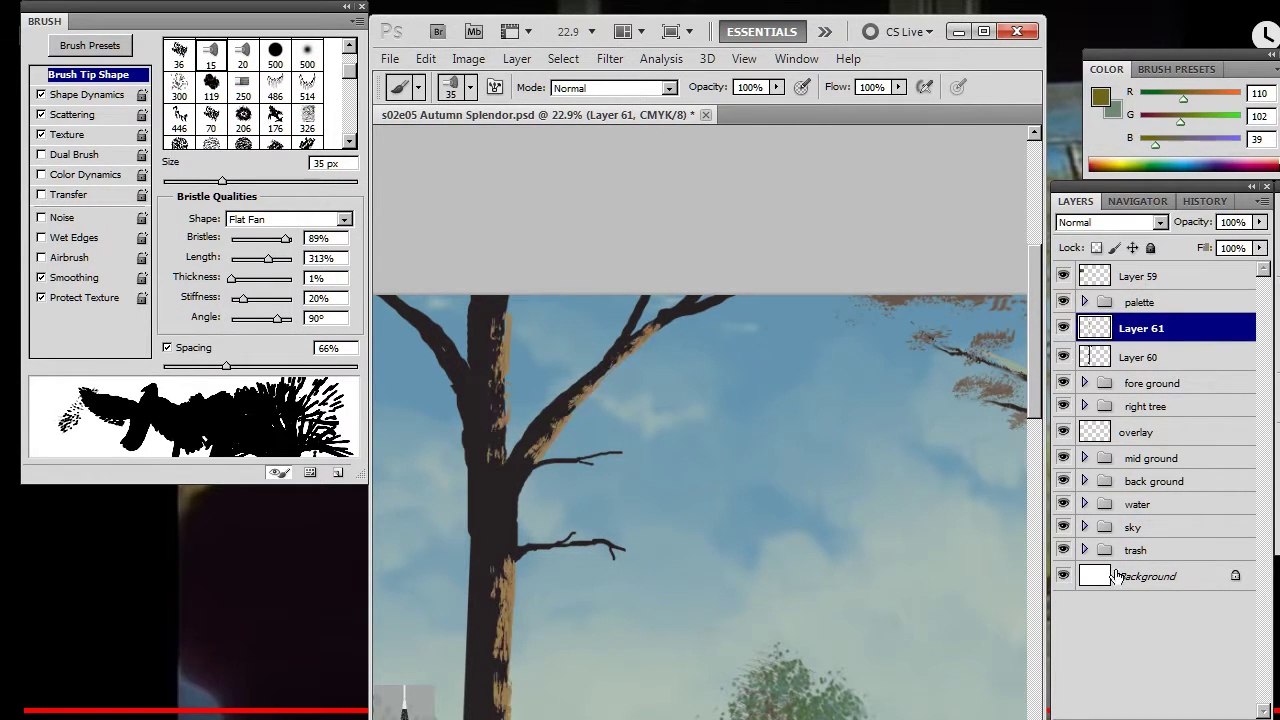
{"action": "left_click", "coordinate": [1208, 719]}
{"action": "key", "text": "z"}
{"action": "left_click_drag", "start_coordinate": [758, 457], "coordinate": [702, 440]}
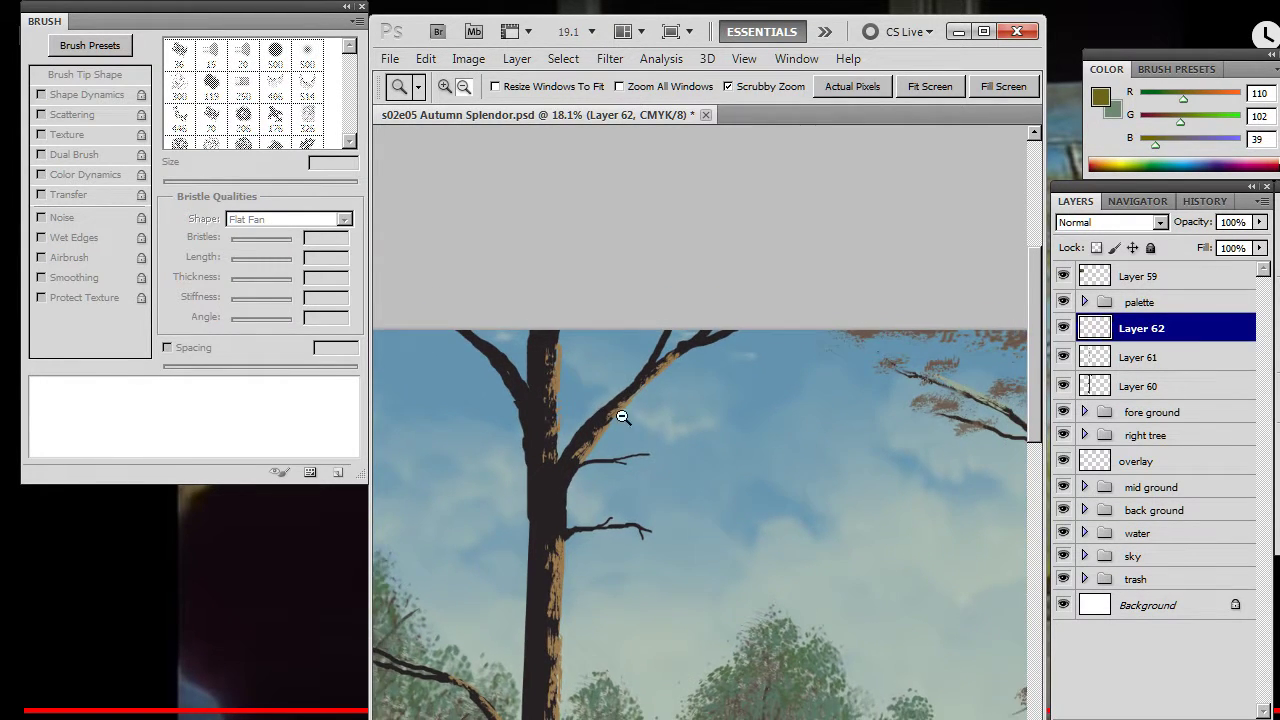
{"action": "left_click_drag", "start_coordinate": [600, 409], "coordinate": [586, 409]}
{"action": "key", "text": "b"}
{"action": "key", "text": "bracketright"}
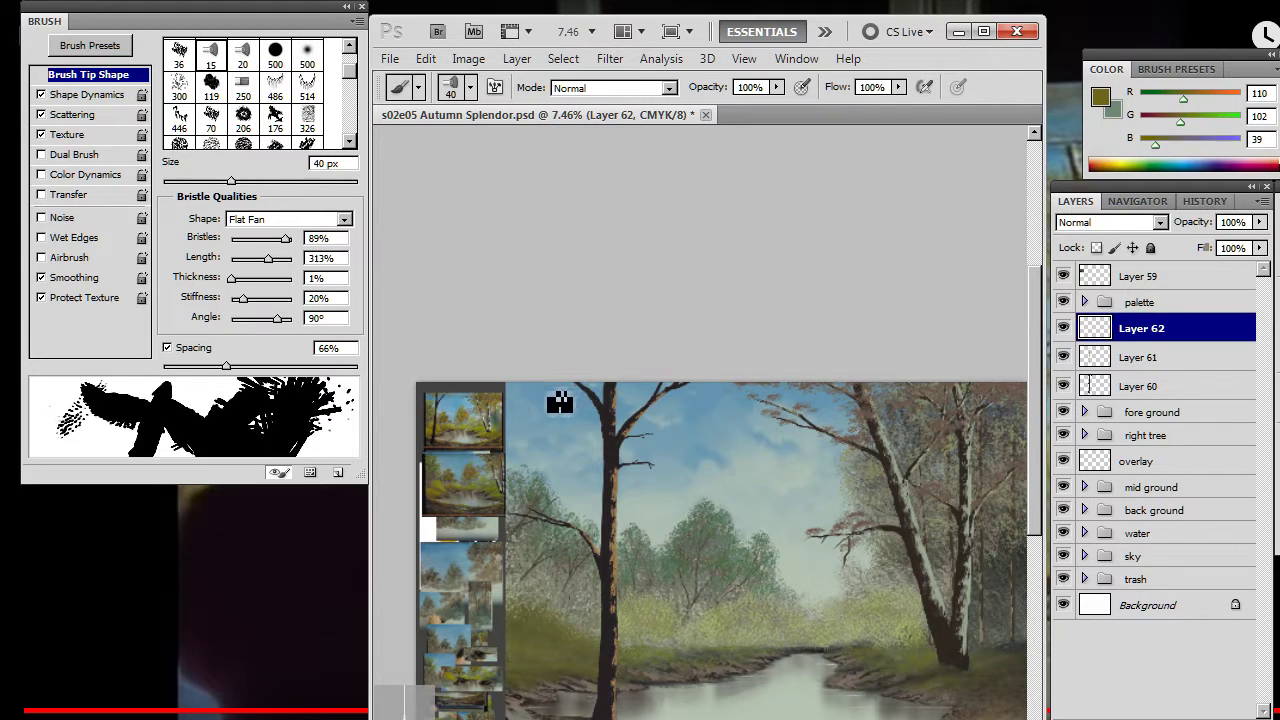
{"action": "key", "text": "bracketright"}
{"action": "right_click", "coordinate": [560, 412]}
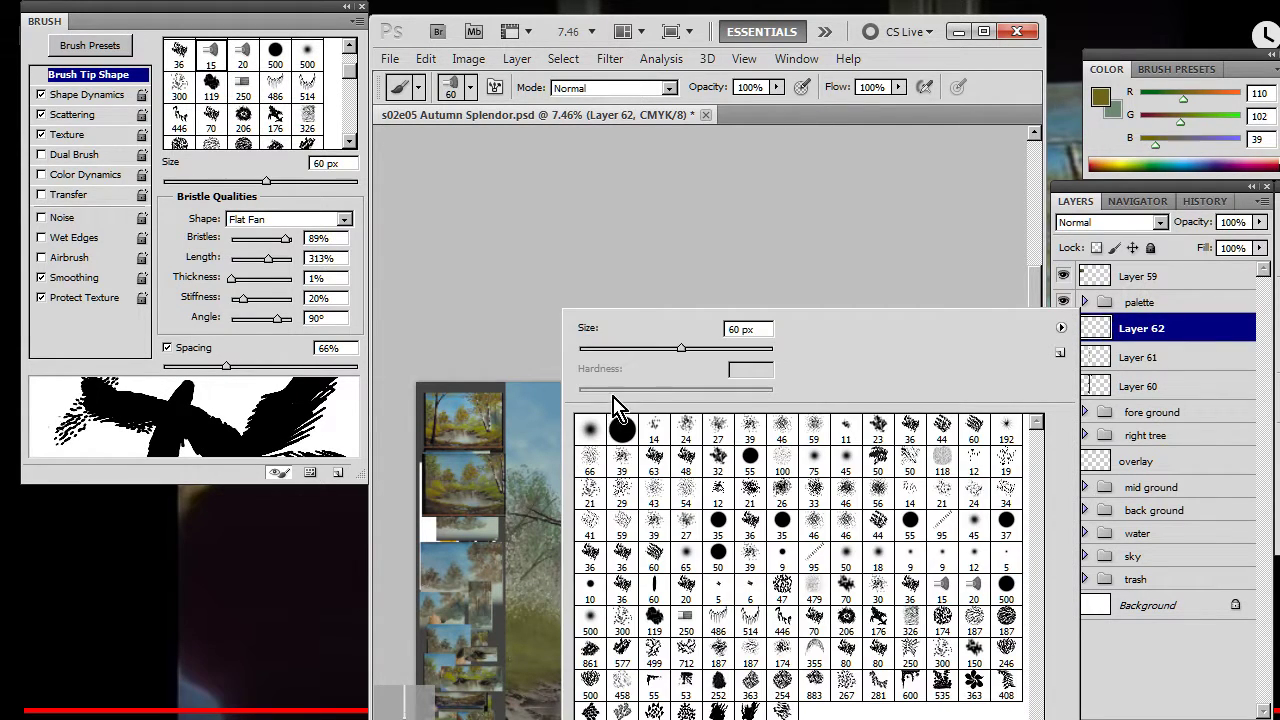
{"action": "left_click", "coordinate": [699, 291]}
- Switch the eraser to the 486 px jagged grass-like brush tip for breaking up the foliage
{"action": "key", "text": "e"}
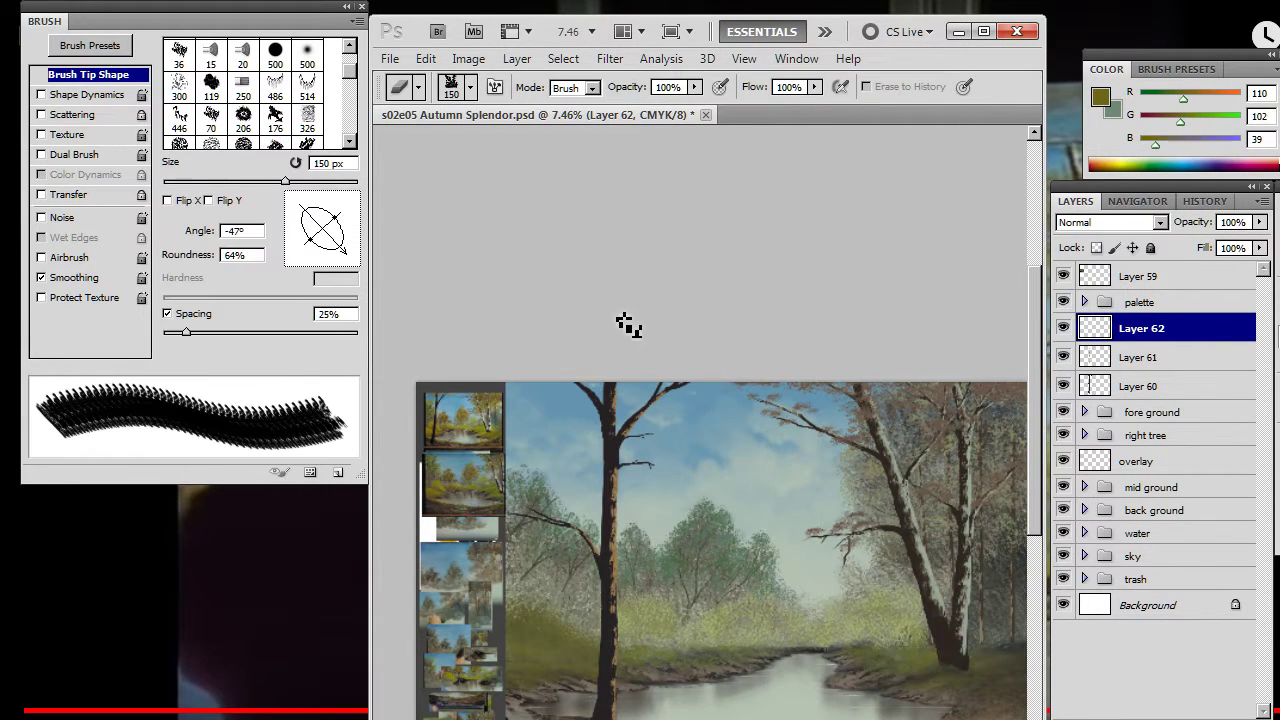
{"action": "right_click", "coordinate": [737, 534]}
{"action": "left_click", "coordinate": [948, 622]}
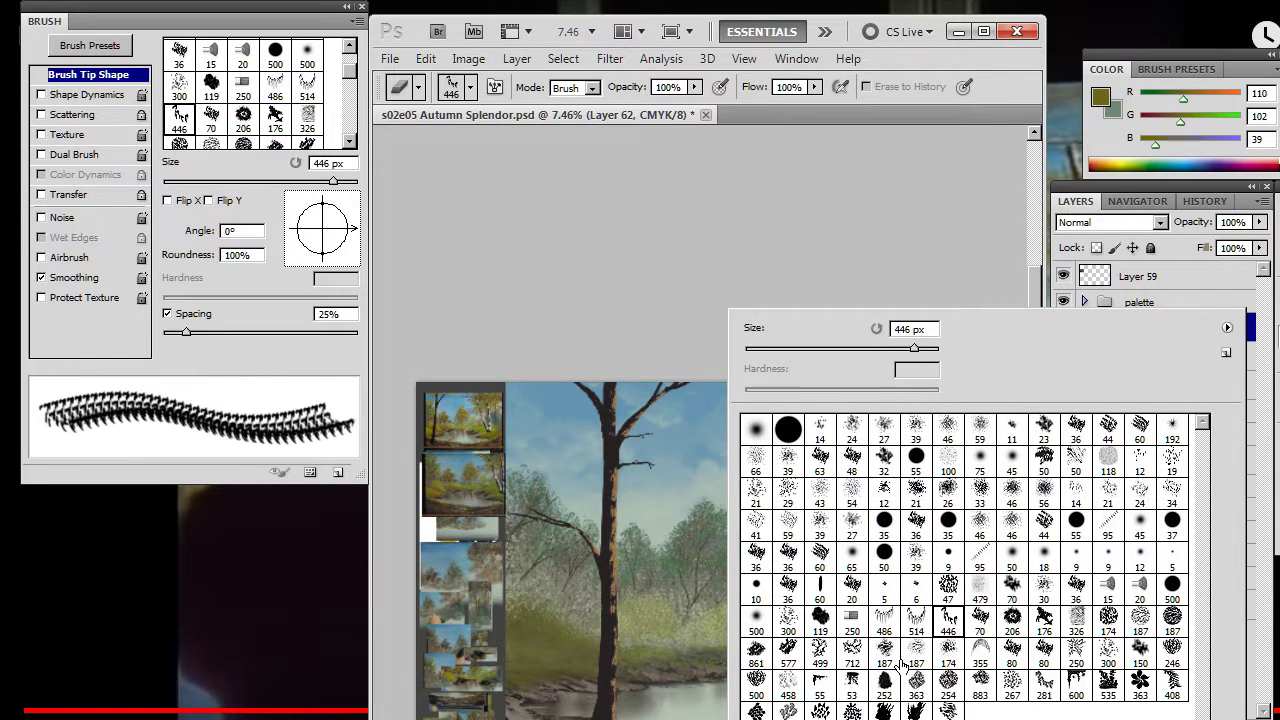
{"action": "left_click", "coordinate": [885, 628]}
{"action": "left_click", "coordinate": [790, 255]}
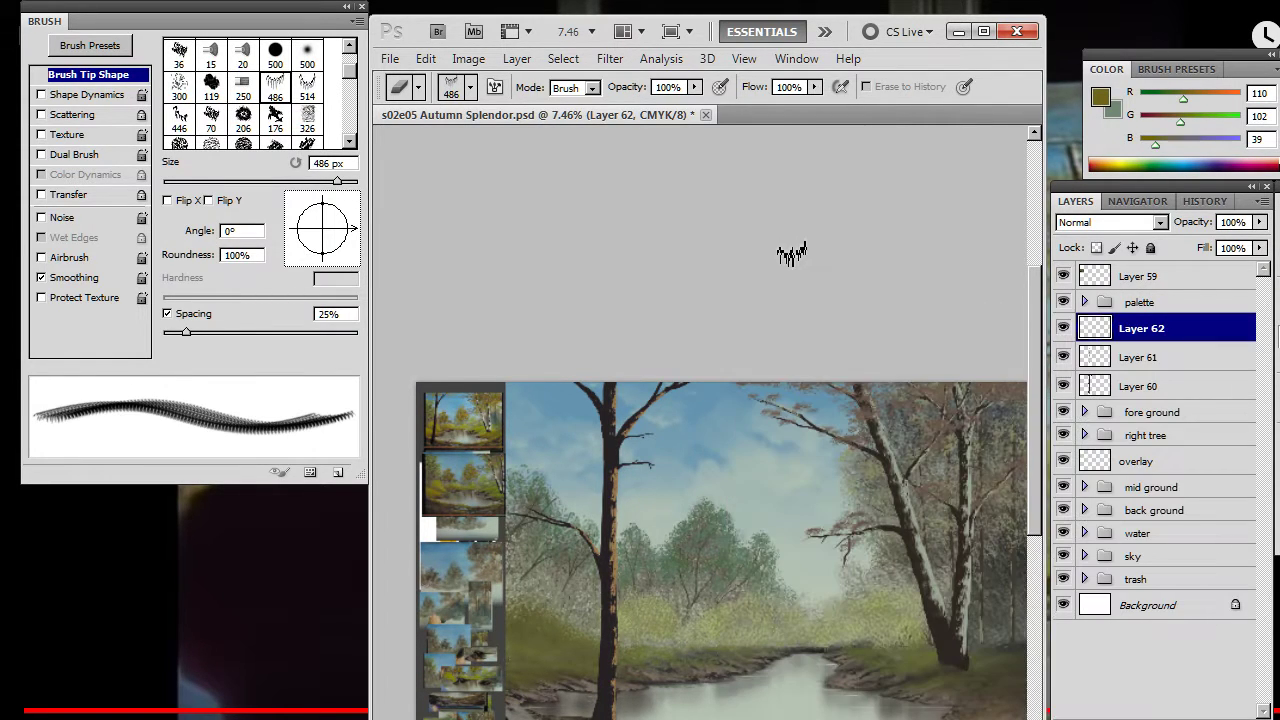
- Dab olive leaves into the sky's upper left corner with an 80 px brush and thin them with the eraser tip rotated to -171°
{"action": "key", "text": "b"}
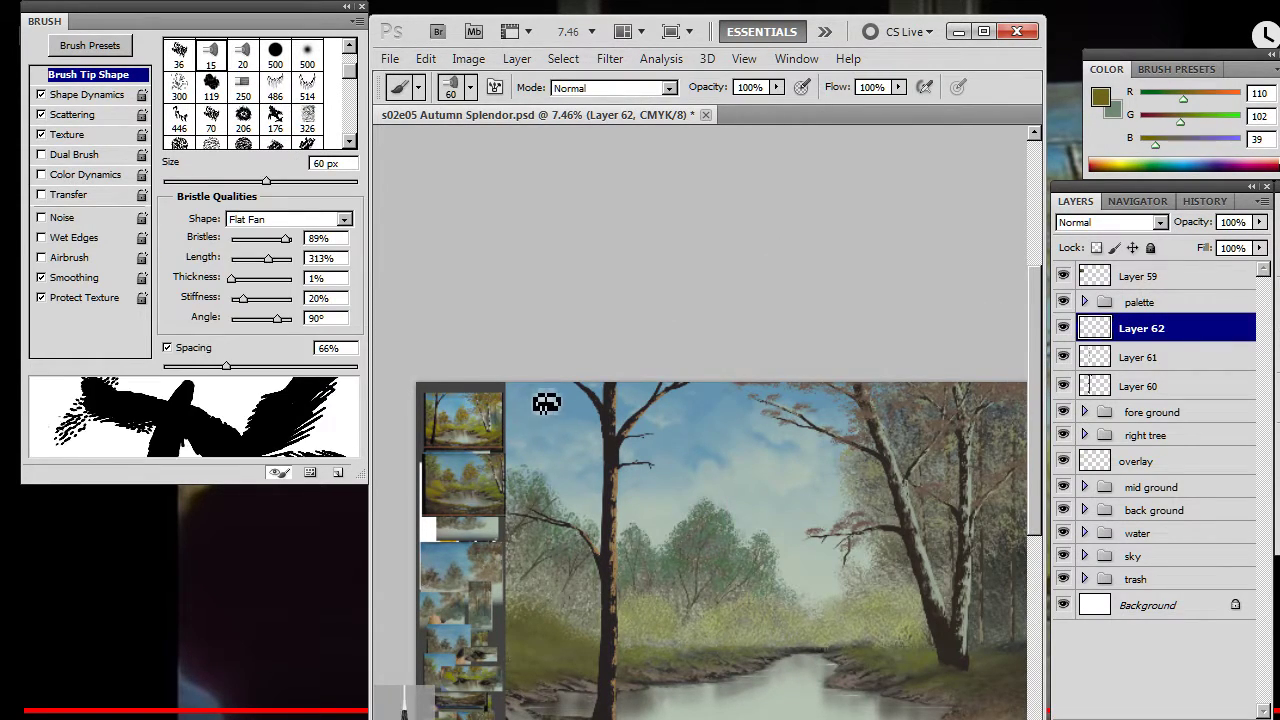
{"action": "key", "text": "bracketright"}
{"action": "key", "text": "bracketright"}
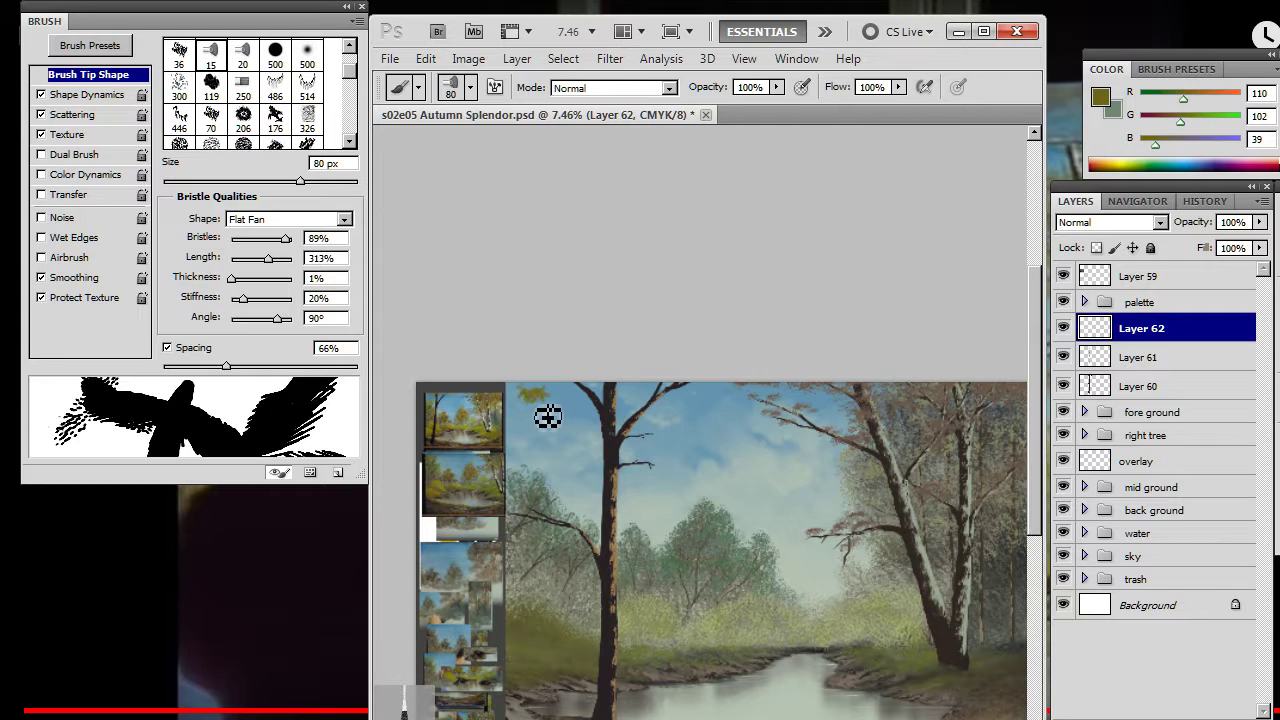
{"action": "key", "text": "e"}
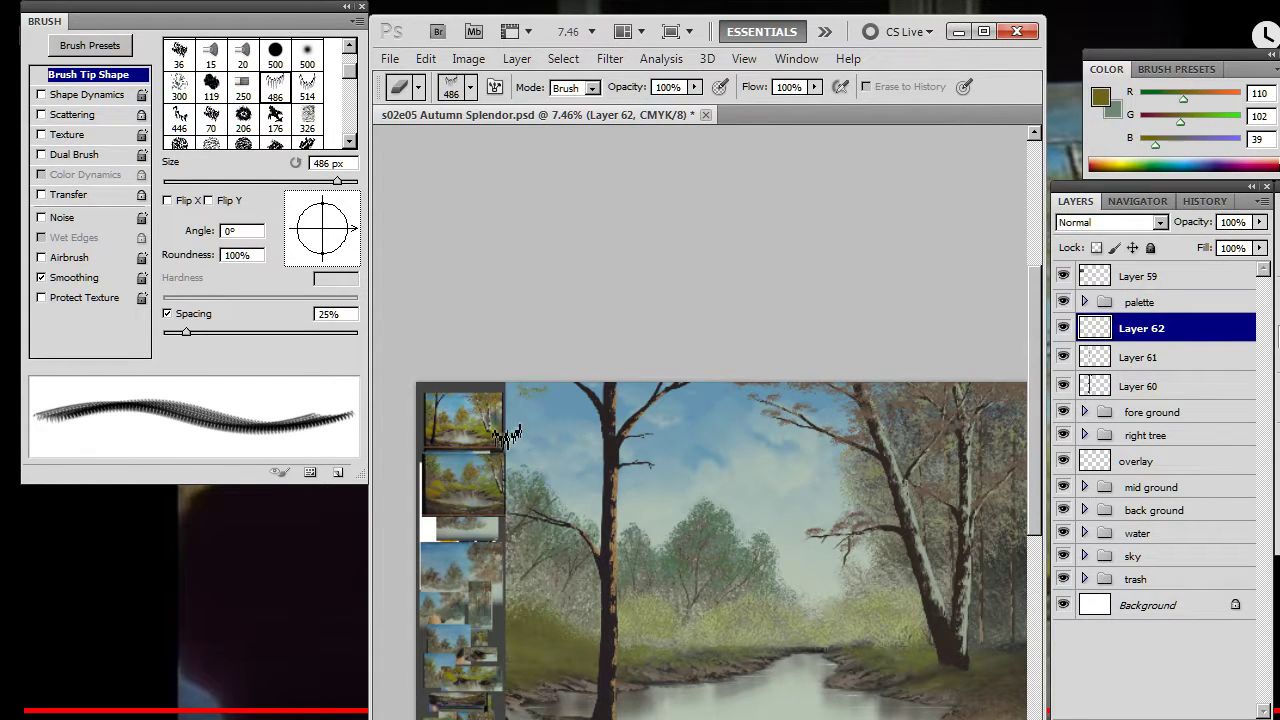
{"action": "mouse_move", "coordinate": [354, 231]}
{"action": "left_mouse_down"}
{"action": "mouse_move", "coordinate": [305, 258]}
{"action": "mouse_move", "coordinate": [293, 234]}
{"action": "left_mouse_up"}
{"action": "key", "text": "b"}
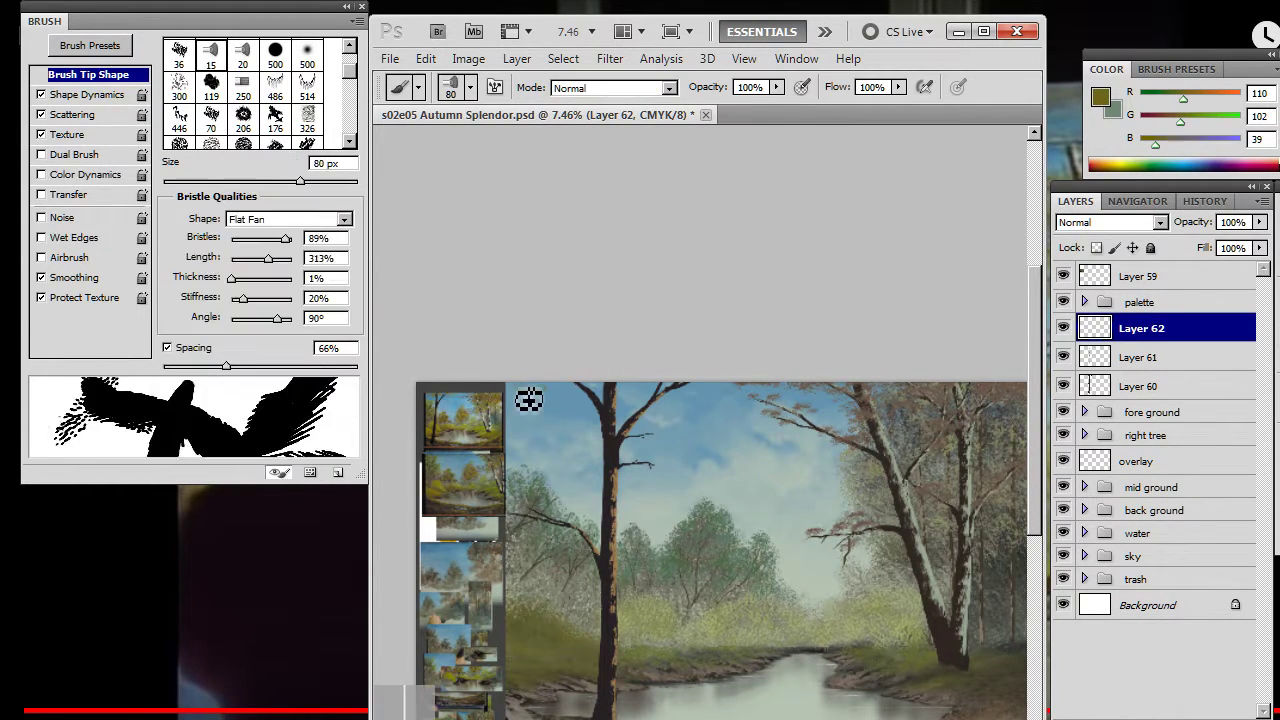
{"action": "key", "text": "e"}
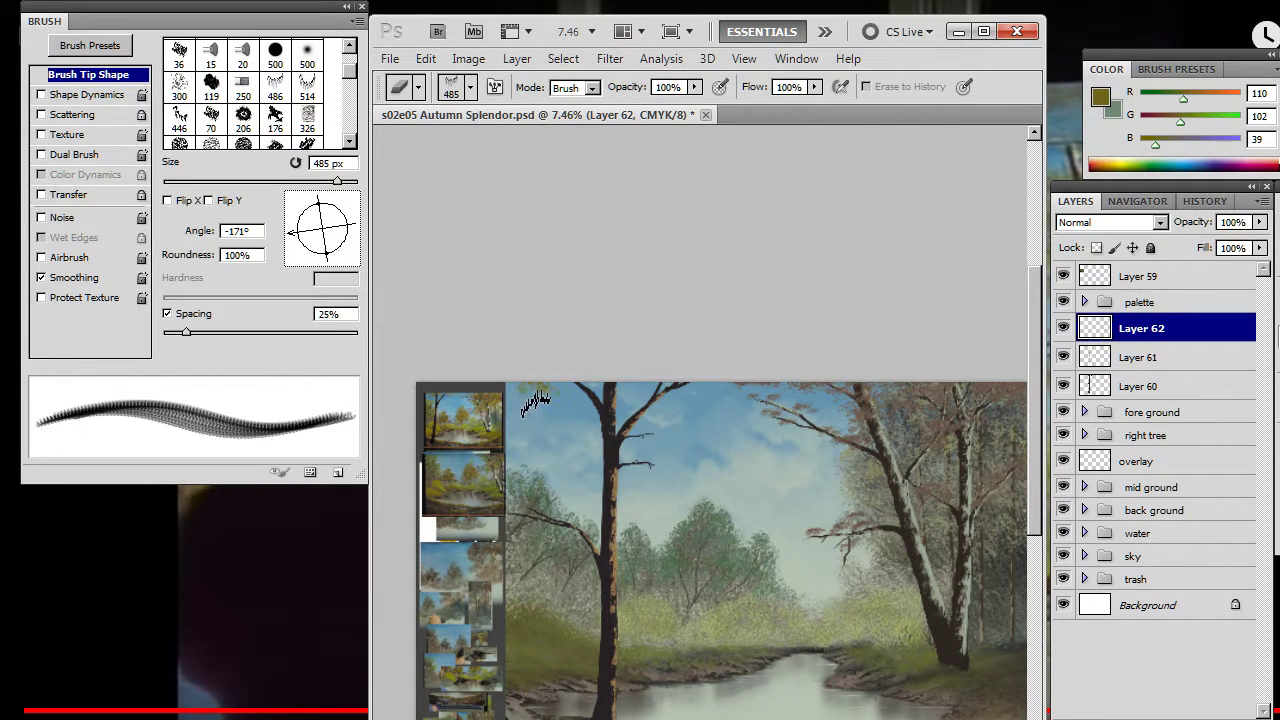
- Paint olive leaf clusters in the upper left corner and across the foreground tree's upper left branch, erasing some in between
{"action": "key", "text": "z"}
{"action": "left_click_drag", "start_coordinate": [538, 403], "coordinate": [700, 402]}
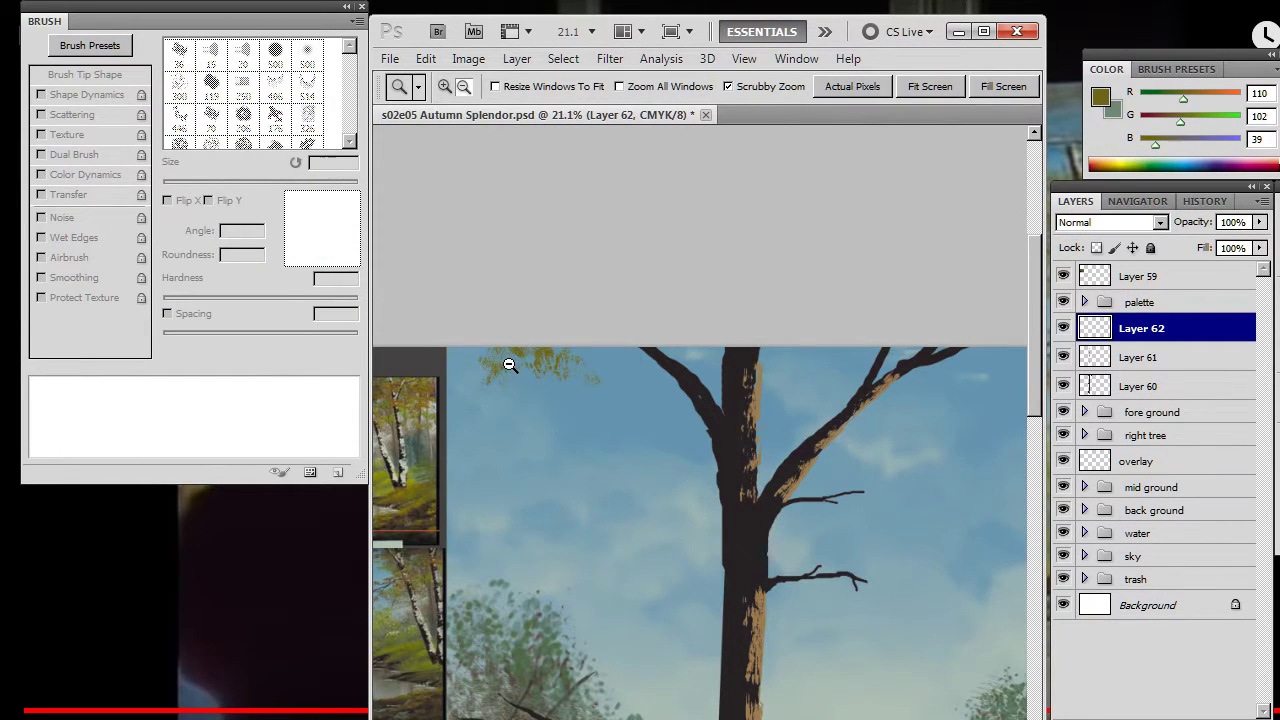
{"action": "key", "text": "b"}
{"action": "left_click_drag", "start_coordinate": [488, 385], "coordinate": [571, 380]}
{"action": "mouse_move", "coordinate": [651, 374]}
{"action": "left_mouse_down"}
{"action": "mouse_move", "coordinate": [711, 354]}
{"action": "mouse_move", "coordinate": [727, 379]}
{"action": "mouse_move", "coordinate": [700, 374]}
{"action": "mouse_move", "coordinate": [726, 402]}
{"action": "left_mouse_up"}
{"action": "key", "text": "e"}
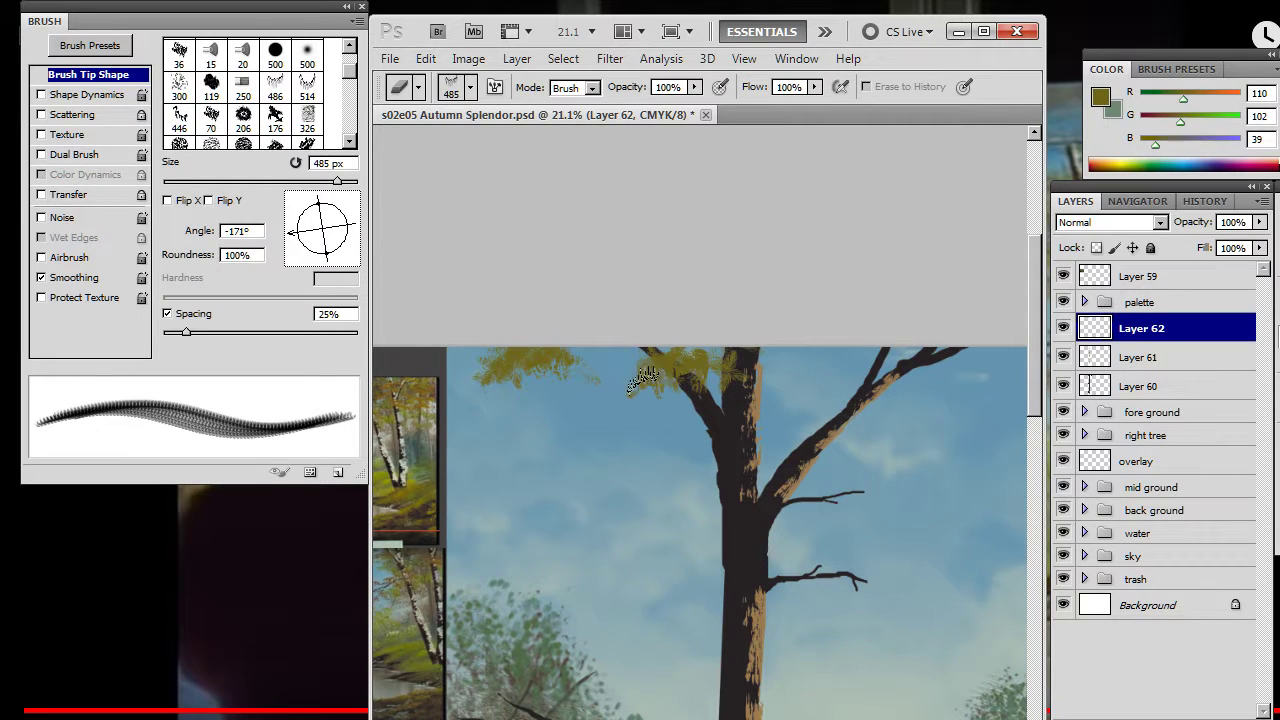
{"action": "key", "text": "b"}
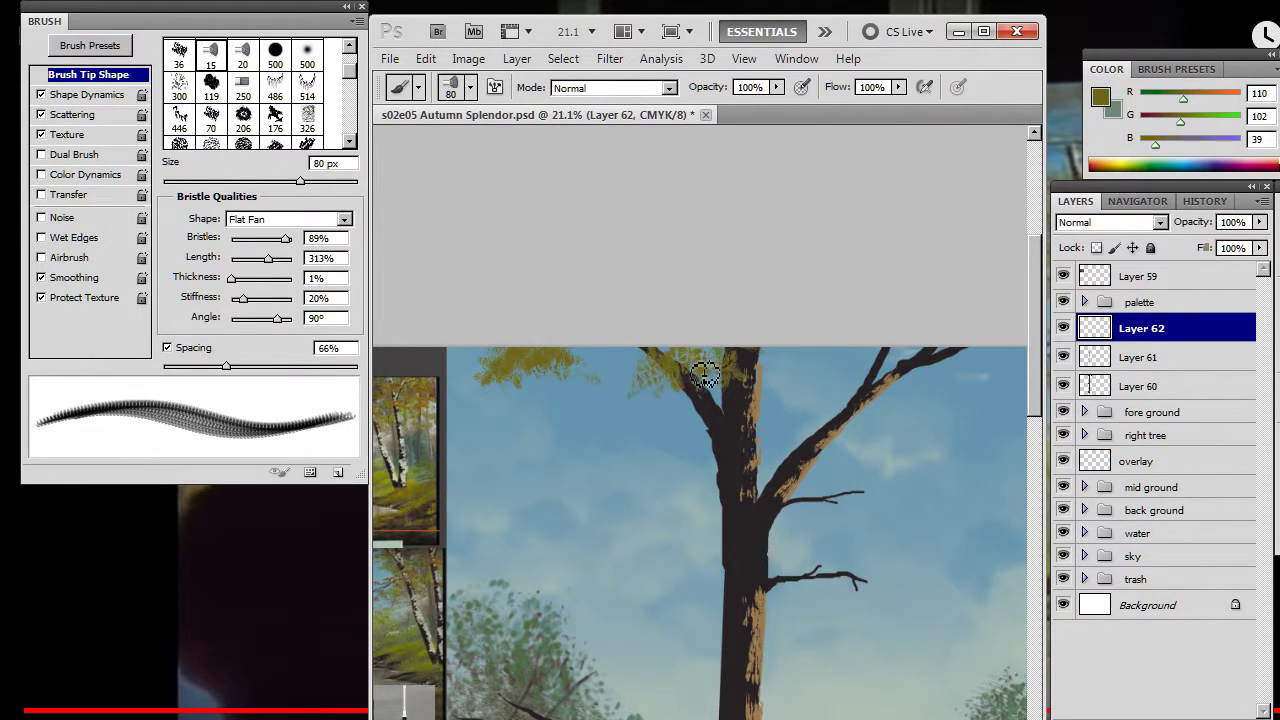
{"action": "left_click_drag", "start_coordinate": [624, 375], "coordinate": [643, 381]}
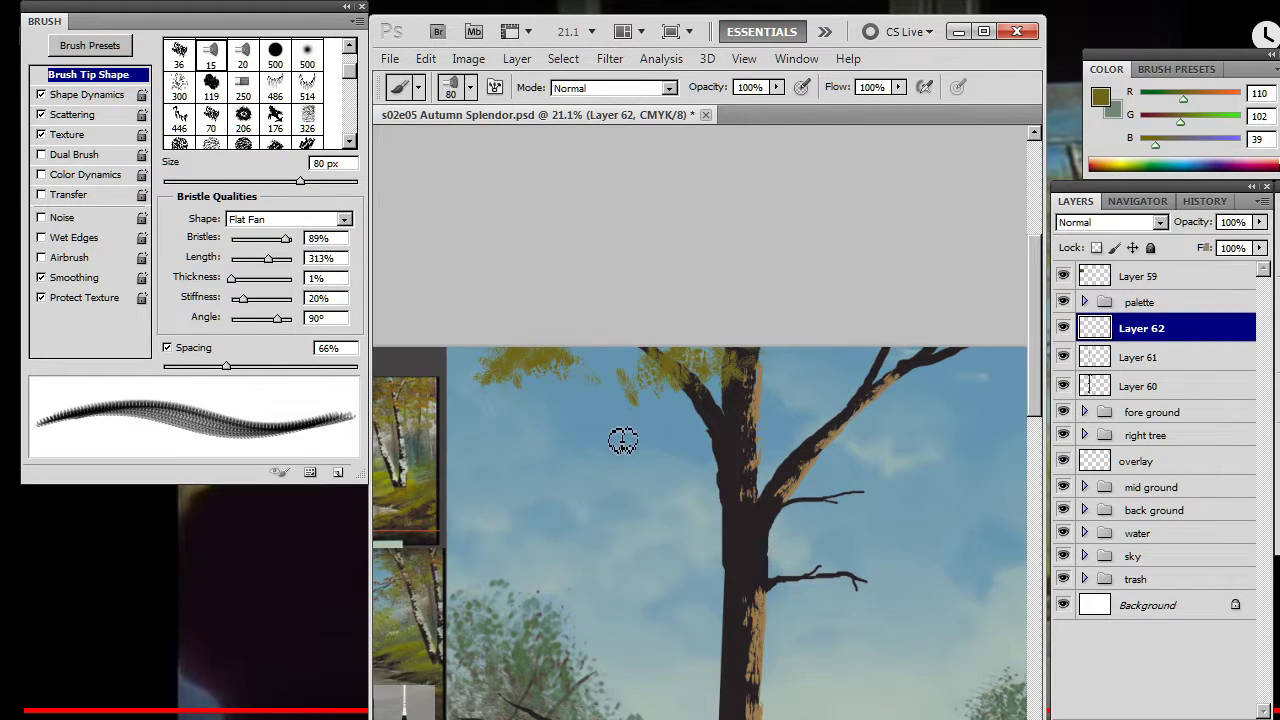
- Reduce the eraser to 250 px and break up the leaf clusters on the upper left branch and in the corner
{"action": "key", "text": "e"}
{"action": "key", "text": "bracketleft"}
{"action": "key", "text": "bracketleft"}
{"action": "key", "text": "bracketleft"}
{"action": "mouse_move", "coordinate": [618, 372]}
{"action": "left_mouse_down"}
{"action": "mouse_move", "coordinate": [667, 352]}
{"action": "mouse_move", "coordinate": [615, 376]}
{"action": "mouse_move", "coordinate": [604, 414]}
{"action": "mouse_move", "coordinate": [607, 387]}
{"action": "mouse_move", "coordinate": [593, 454]}
{"action": "mouse_move", "coordinate": [645, 366]}
{"action": "mouse_move", "coordinate": [713, 356]}
{"action": "left_mouse_up"}
{"action": "left_click_drag", "start_coordinate": [532, 383], "coordinate": [505, 393]}
- Add more olive leaves to the upper left corner cluster and thin its lower edge with the eraser
{"action": "key", "text": "b"}
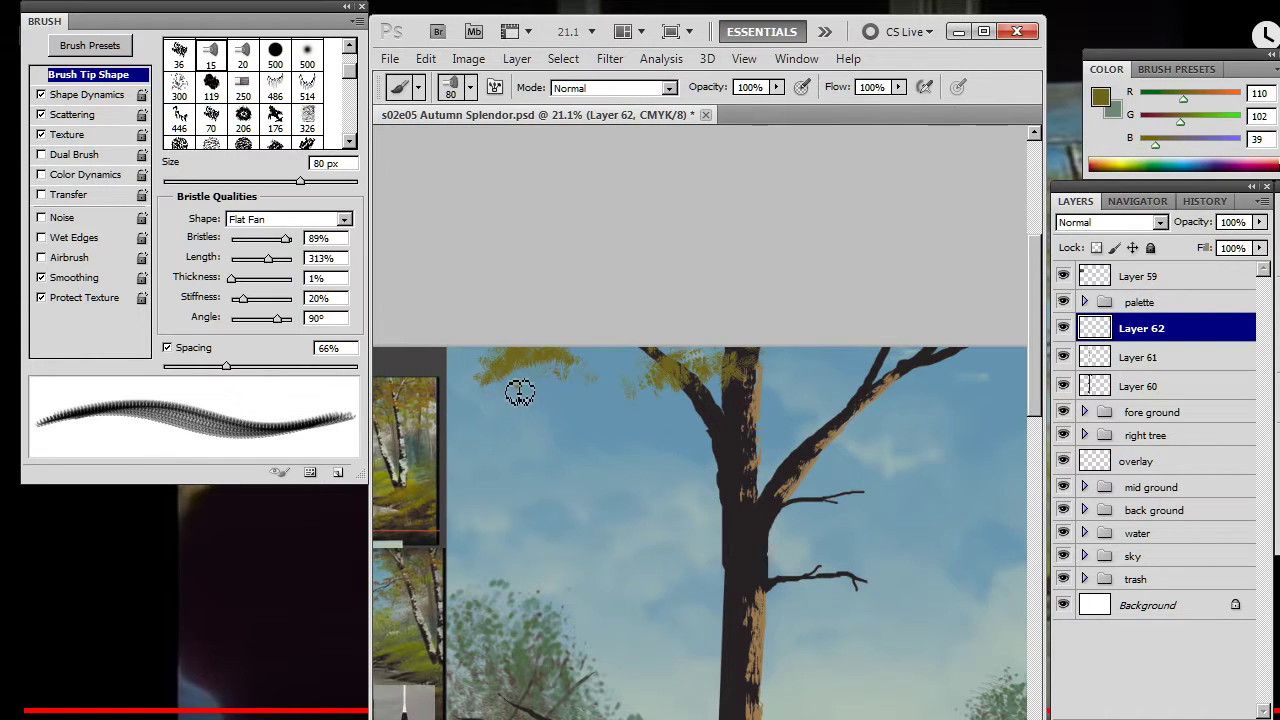
{"action": "key", "text": "e"}
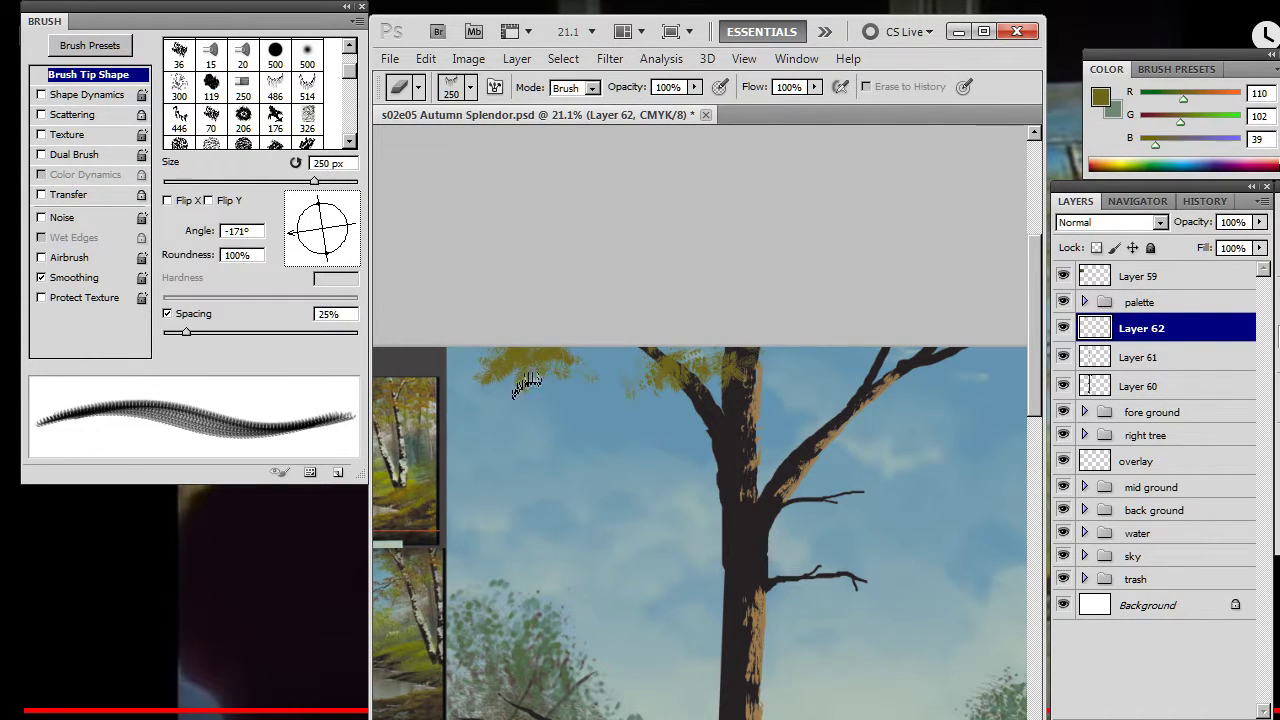
{"action": "key", "text": "b"}
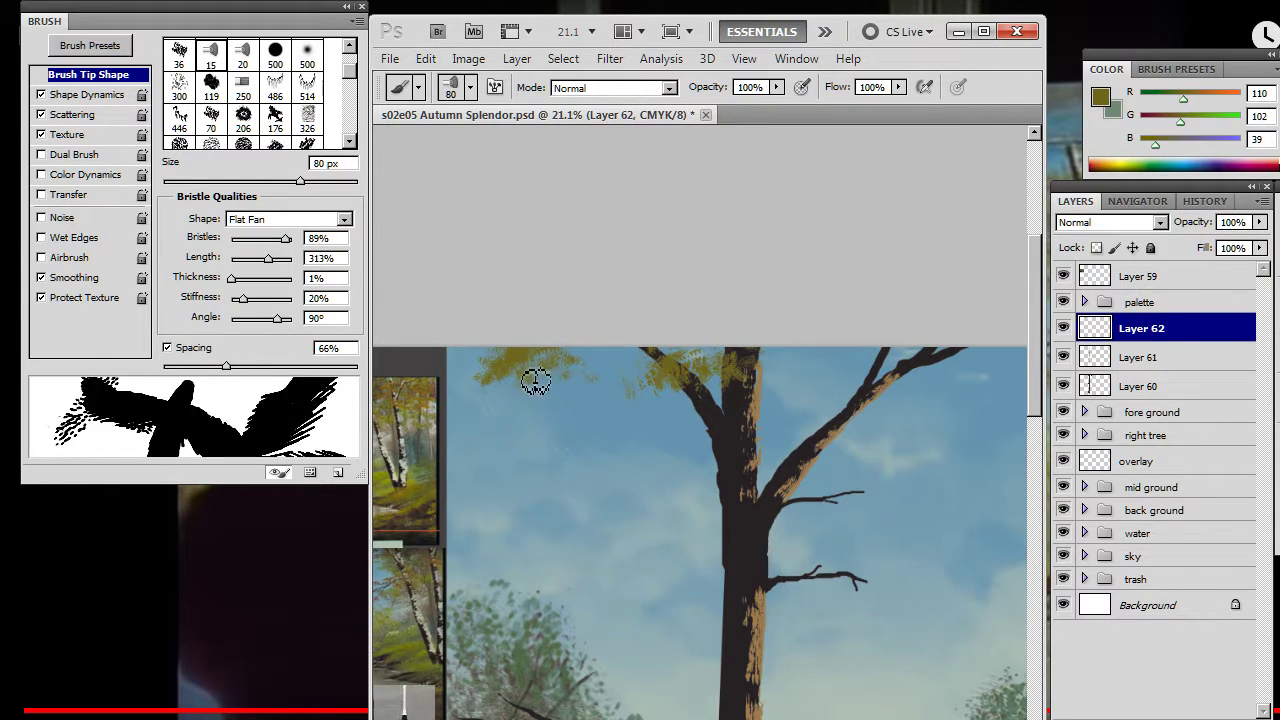
{"action": "key", "text": "e"}
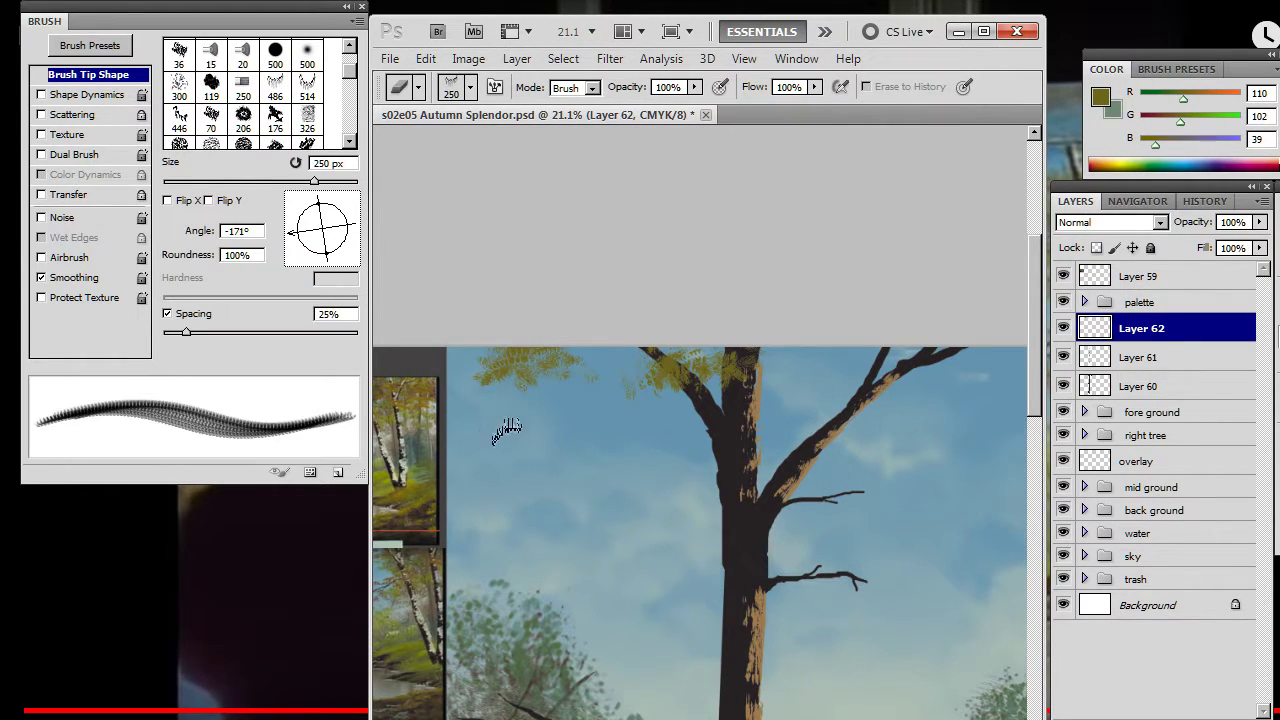
- Paint an olive leaf cluster between the foreground tree's trunk and its upper right branch with the 80 px brush
{"action": "key", "text": "b"}
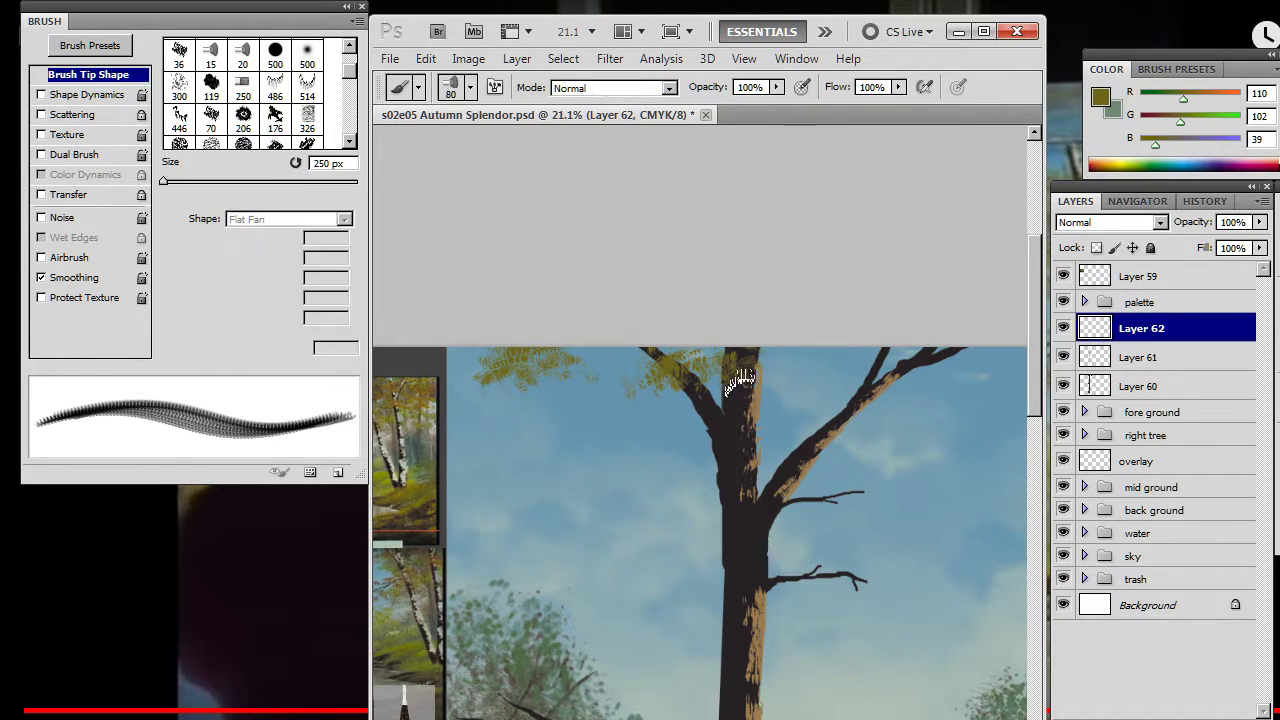
{"action": "mouse_move", "coordinate": [800, 381]}
{"action": "left_mouse_down"}
{"action": "mouse_move", "coordinate": [769, 387]}
{"action": "mouse_move", "coordinate": [792, 404]}
{"action": "mouse_move", "coordinate": [813, 380]}
{"action": "mouse_move", "coordinate": [850, 375]}
{"action": "mouse_move", "coordinate": [804, 372]}
{"action": "left_mouse_up"}
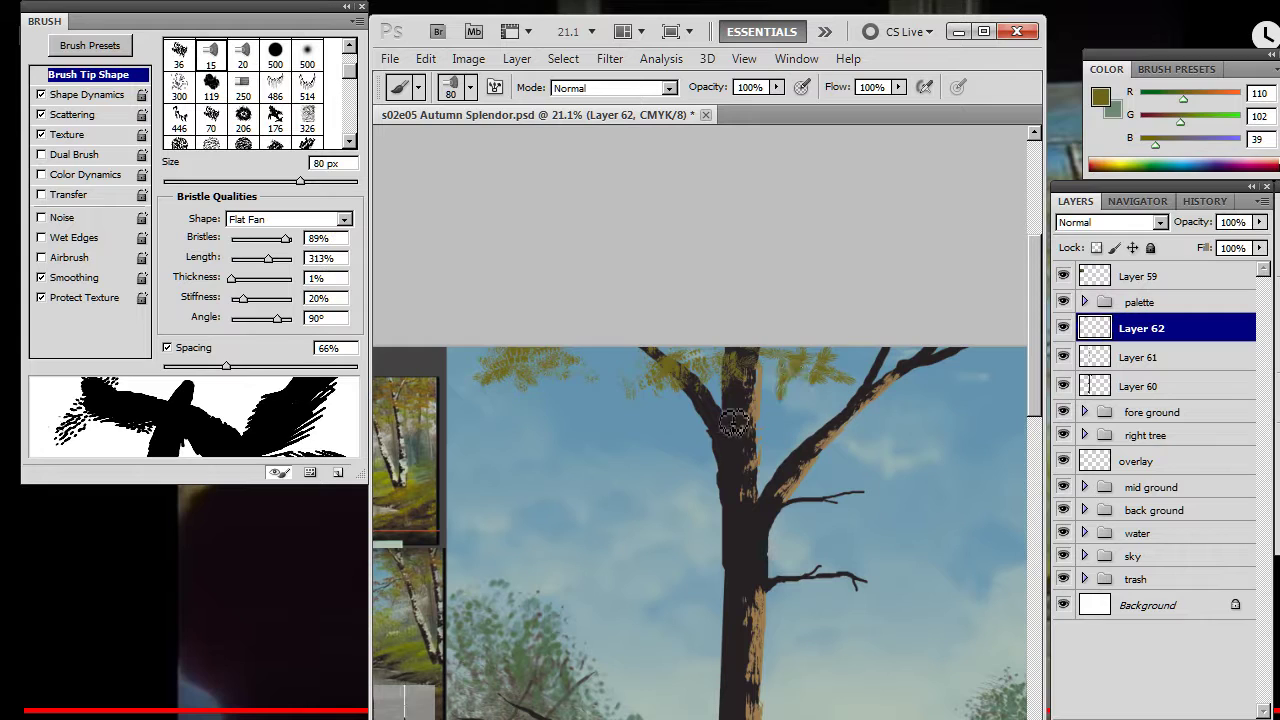
{"action": "mouse_move", "coordinate": [768, 431]}
{"action": "left_mouse_down"}
{"action": "mouse_move", "coordinate": [797, 409]}
{"action": "mouse_move", "coordinate": [780, 433]}
{"action": "left_mouse_up"}
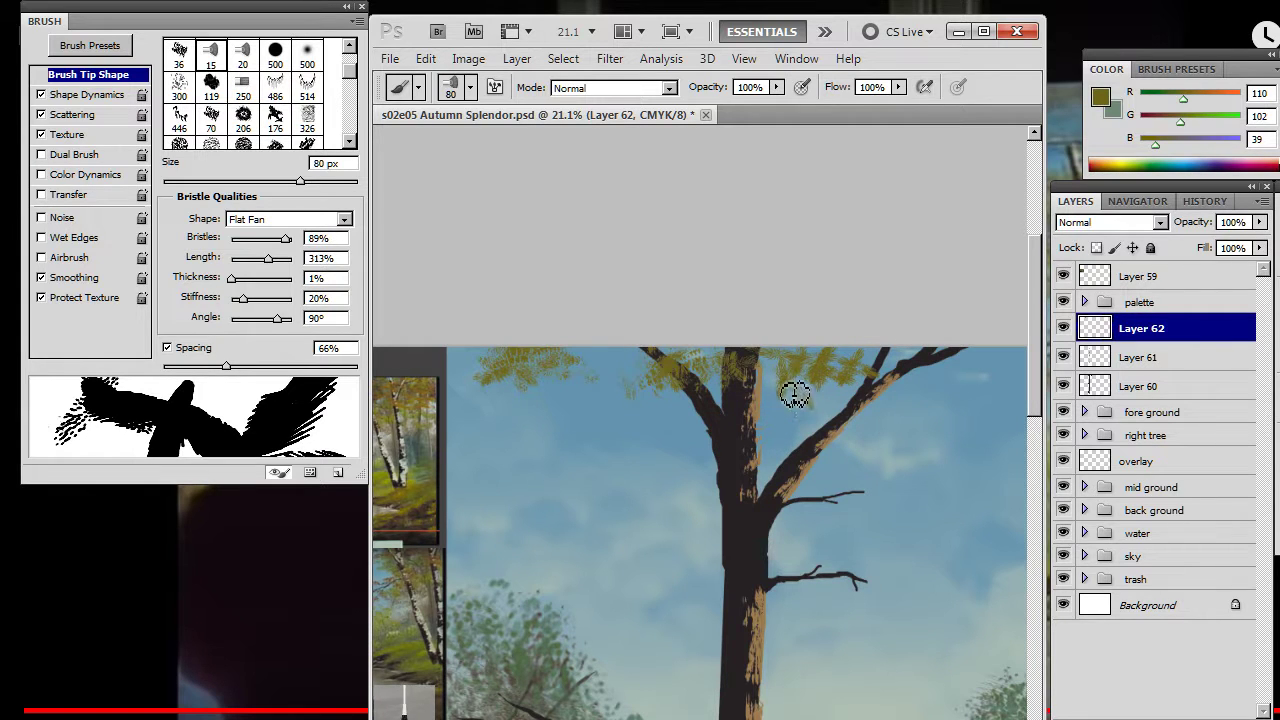
- Thin the leaf cluster between the trunk and the upper right branch with the 250 px eraser
{"action": "key", "text": "e"}
{"action": "left_click", "coordinate": [797, 388]}
{"action": "left_click", "coordinate": [832, 383]}
{"action": "left_click", "coordinate": [783, 390]}
{"action": "left_click", "coordinate": [826, 395]}
{"action": "left_click", "coordinate": [813, 367]}
{"action": "left_click", "coordinate": [831, 375]}
{"action": "left_click", "coordinate": [798, 368]}
{"action": "left_click", "coordinate": [832, 368]}
{"action": "left_click", "coordinate": [808, 374]}
{"action": "left_click", "coordinate": [848, 371]}
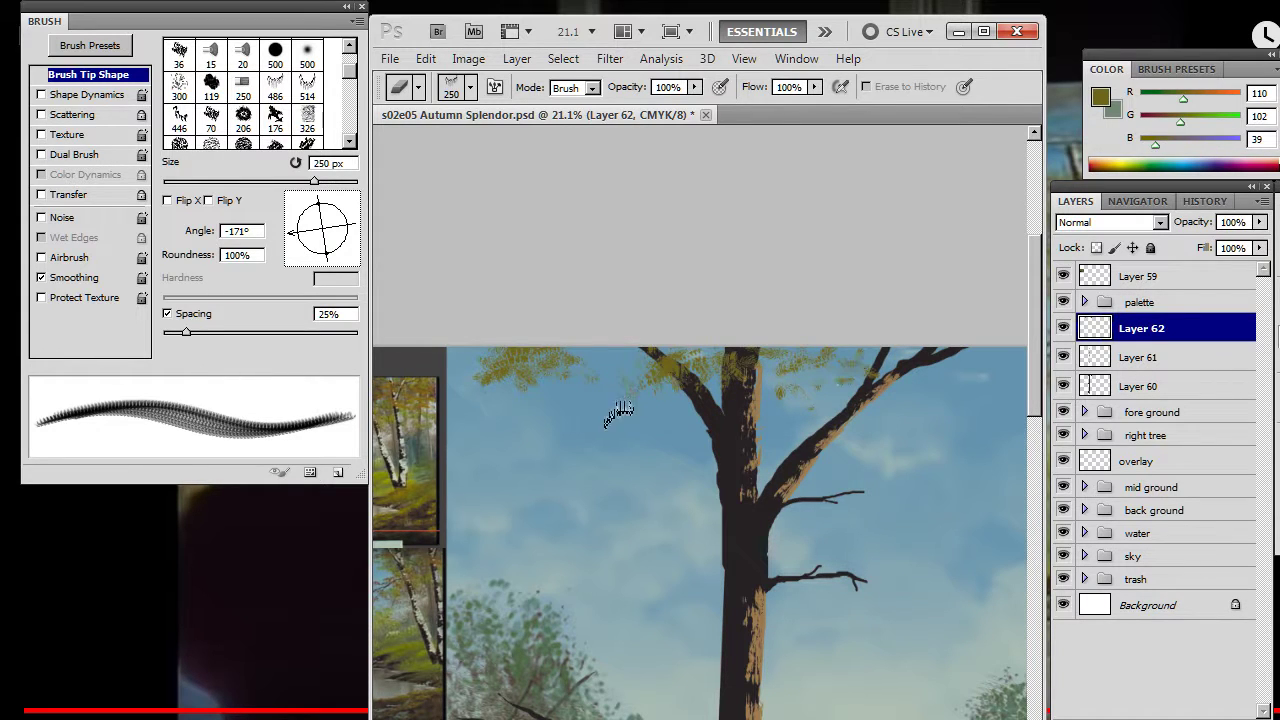
- Extend the olive foliage over the upper right branch with the brush enlarged to 90 px, and thin it with the eraser
{"action": "mouse_move", "coordinate": [731, 476]}
{"action": "left_mouse_down"}
{"action": "mouse_move", "coordinate": [646, 446]}
{"action": "mouse_move", "coordinate": [560, 446]}
{"action": "left_mouse_up"}
{"action": "mouse_move", "coordinate": [735, 452]}
{"action": "left_mouse_down"}
{"action": "mouse_move", "coordinate": [654, 443]}
{"action": "mouse_move", "coordinate": [734, 443]}
{"action": "mouse_move", "coordinate": [679, 490]}
{"action": "left_mouse_up"}
{"action": "left_click_drag", "start_coordinate": [594, 484], "coordinate": [663, 472]}
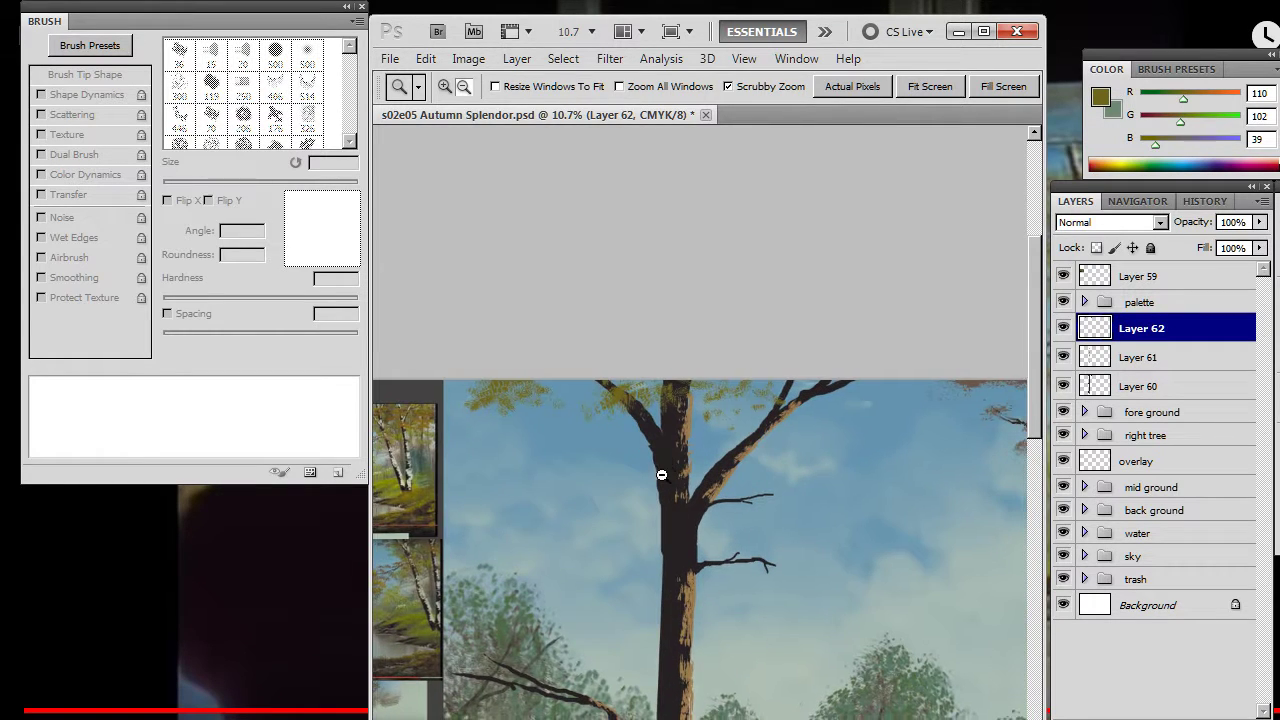
{"action": "key", "text": "b"}
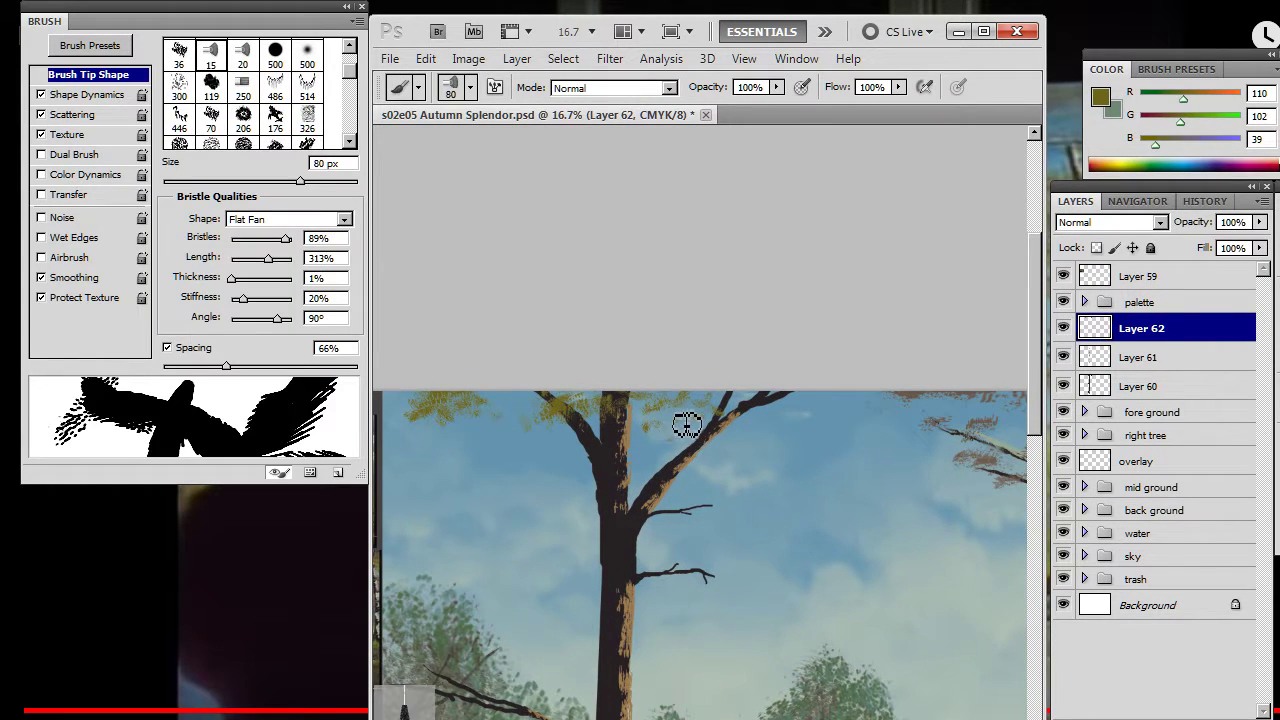
{"action": "mouse_move", "coordinate": [686, 433]}
{"action": "left_mouse_down"}
{"action": "mouse_move", "coordinate": [724, 436]}
{"action": "mouse_move", "coordinate": [674, 437]}
{"action": "left_mouse_up"}
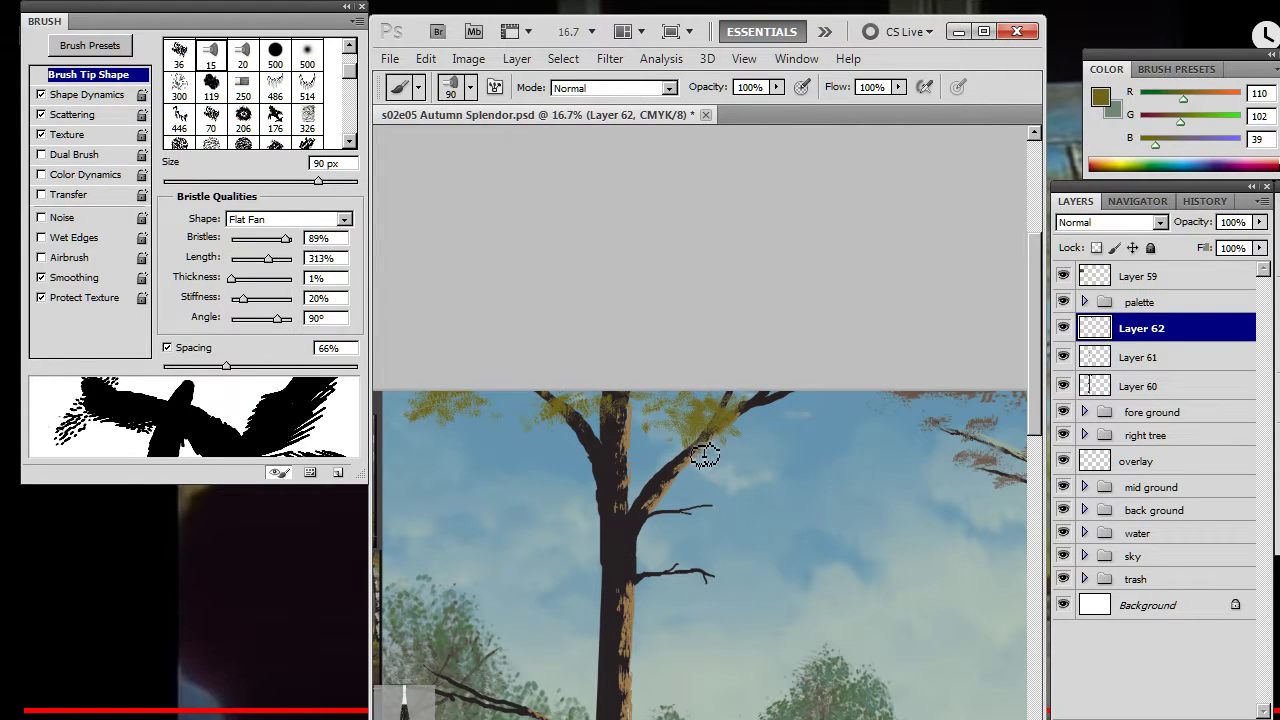
{"action": "key", "text": "e"}
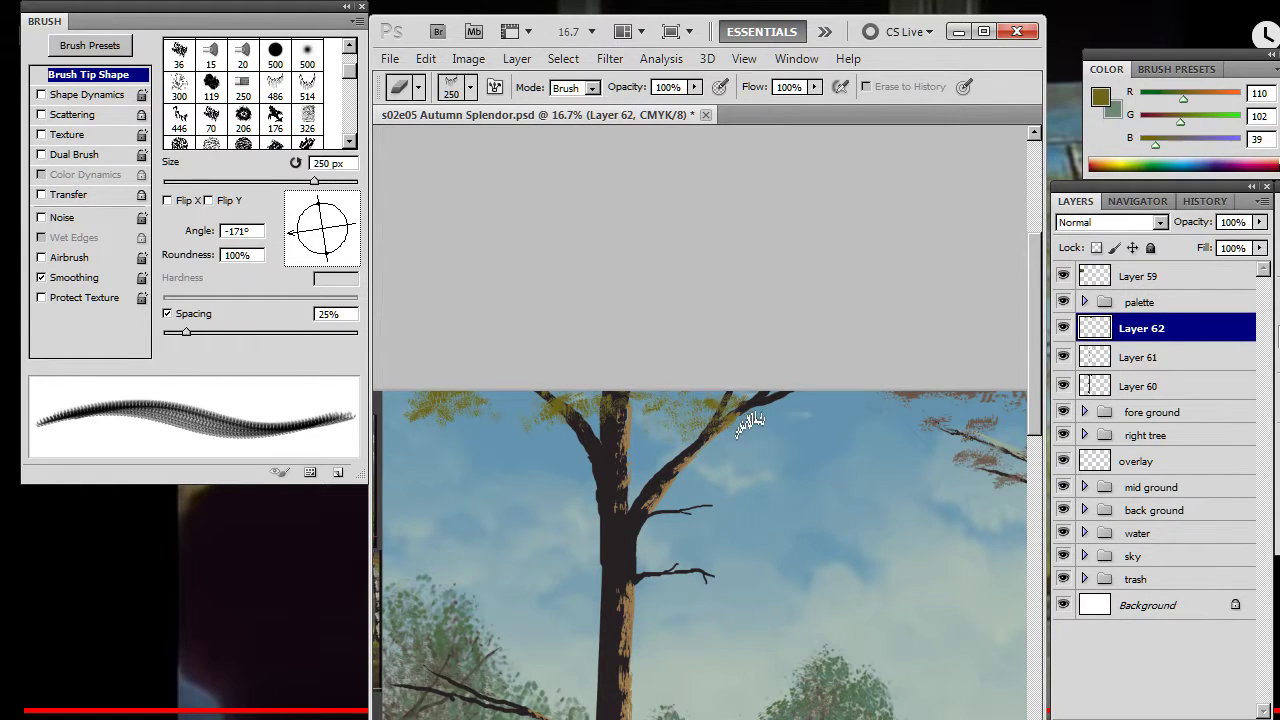
- Add small olive leaf clusters beneath and across the upper right branch with 40 px and 35 px brushes, erasing lightly between strokes
{"action": "key", "text": "b"}
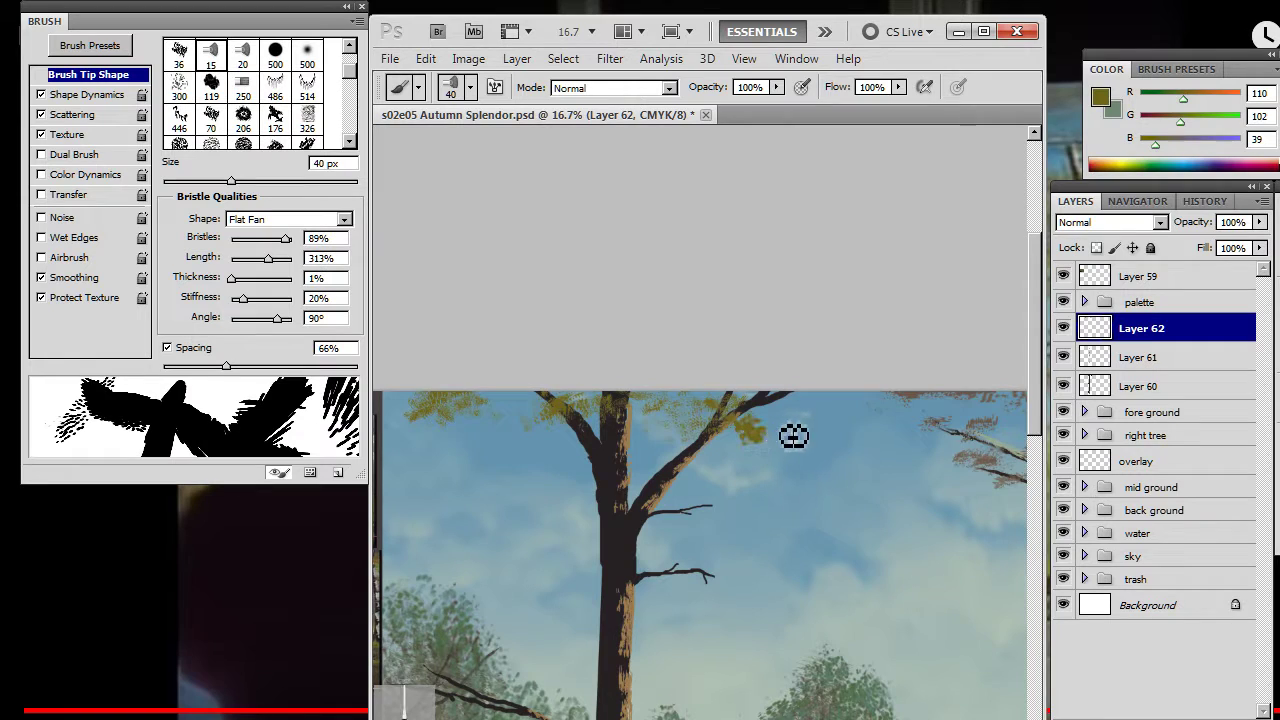
{"action": "key", "text": "e"}
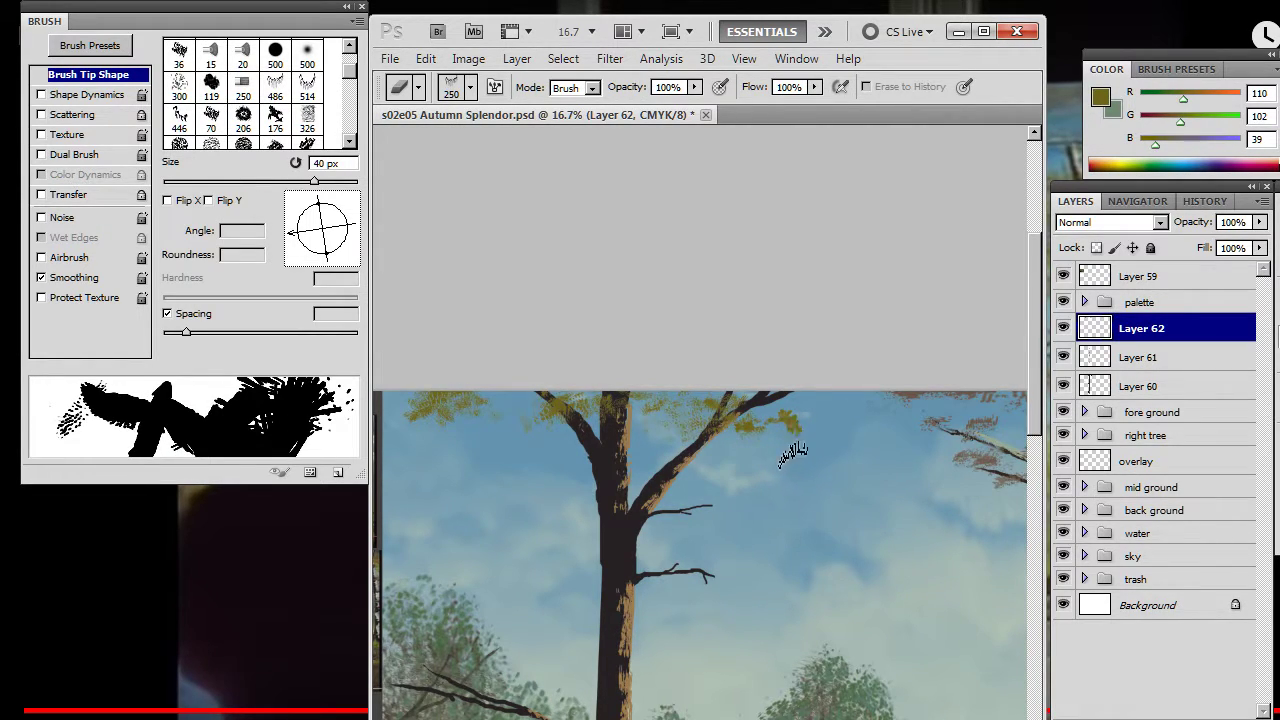
{"action": "key", "text": "b"}
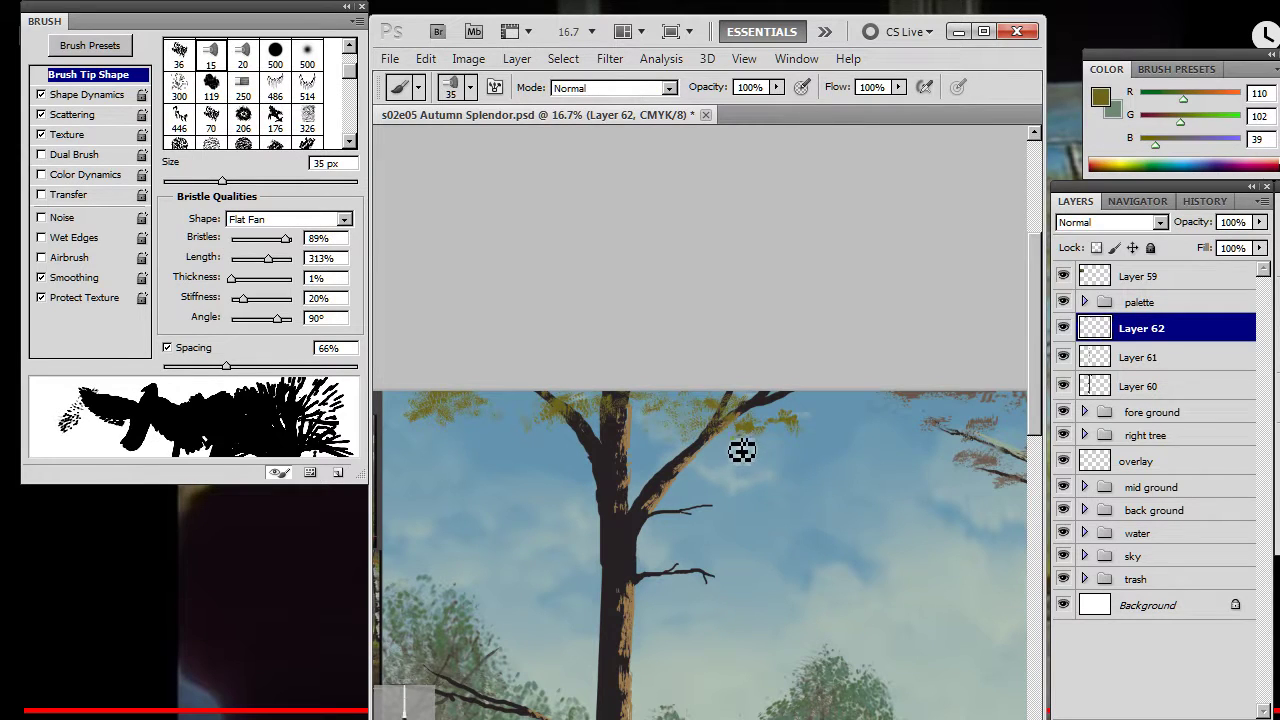
{"action": "left_click_drag", "start_coordinate": [683, 437], "coordinate": [706, 443]}
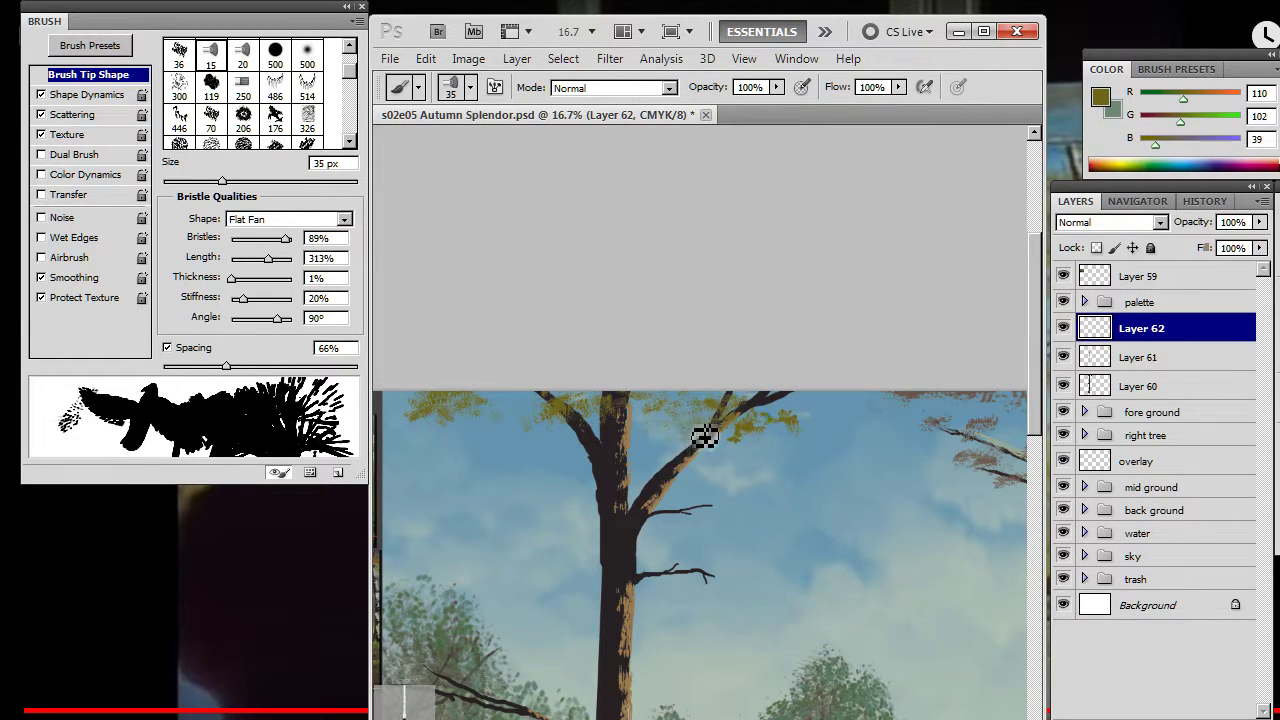
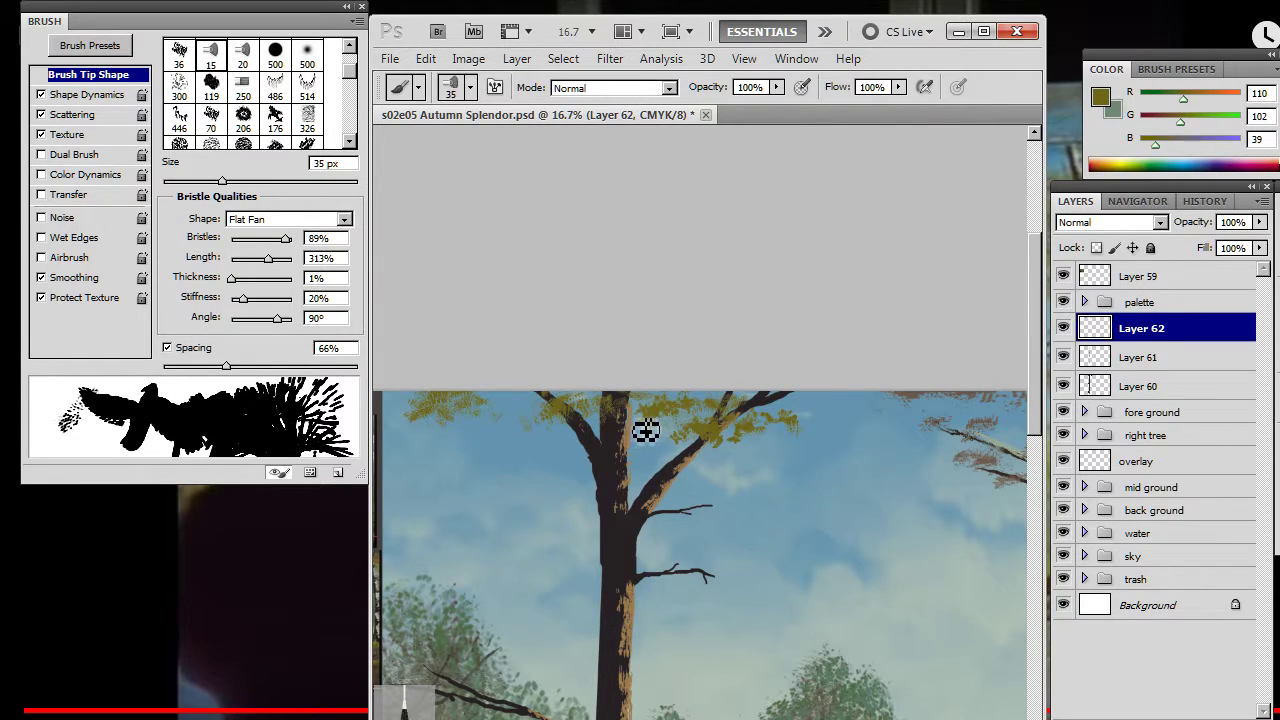
- Flip the eraser tip to a 171° angle and reduce its size to 125 px
{"action": "key", "text": "e"}
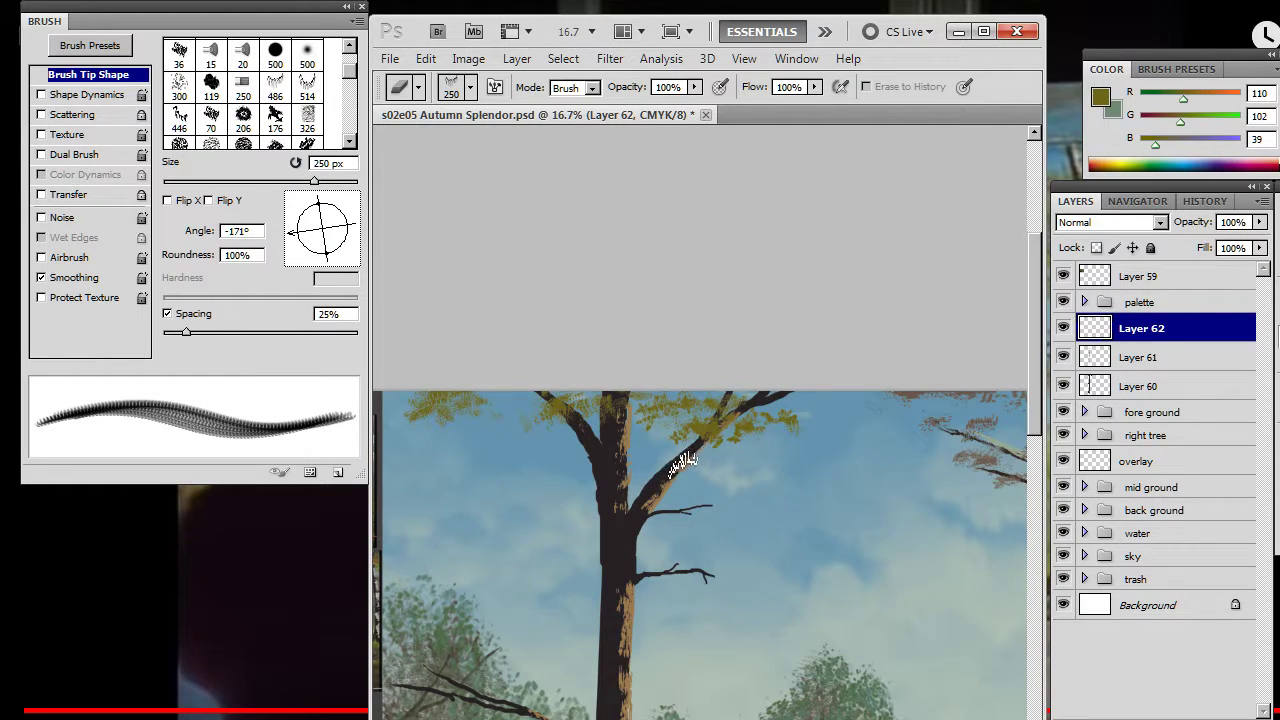
{"action": "left_click_drag", "start_coordinate": [285, 245], "coordinate": [300, 237]}
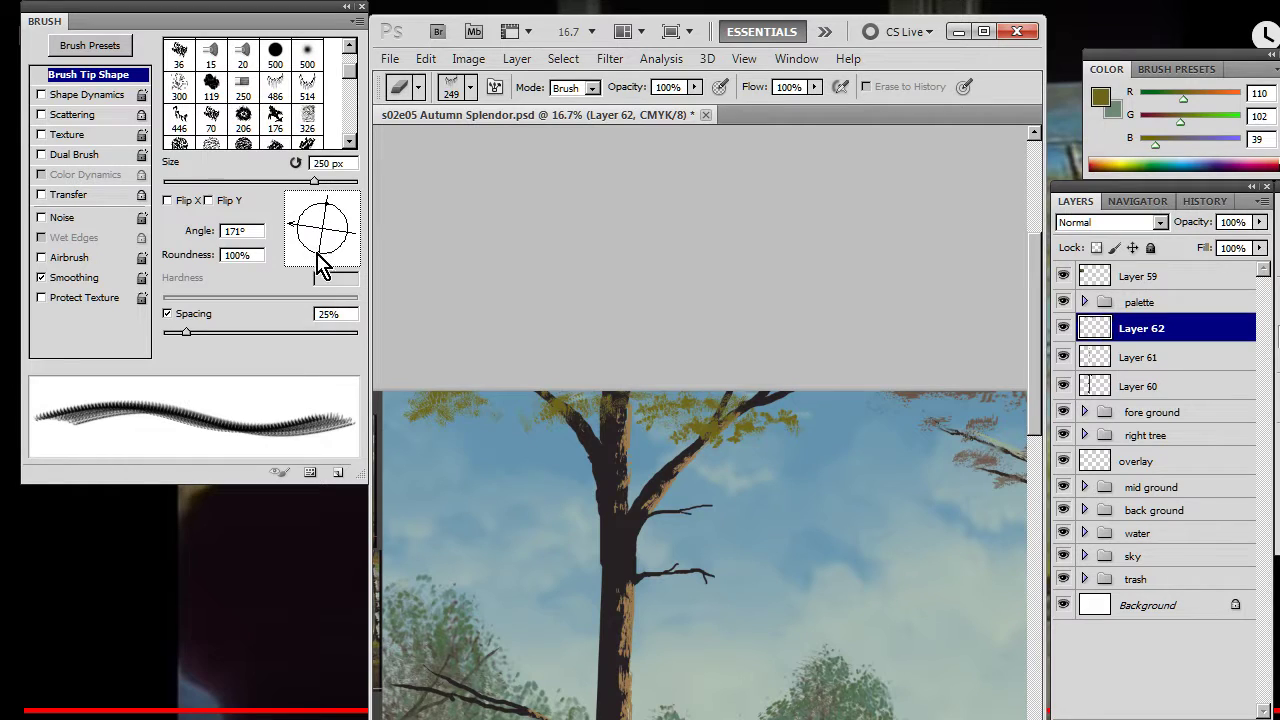
{"action": "key", "text": "bracketleft"}
{"action": "key", "text": "bracketleft"}
{"action": "key", "text": "bracketleft"}
{"action": "key", "text": "bracketleft"}
- Touch up the olive leaves beside the foreground tree's upper left branch with the 35 px brush and 125 px eraser
{"action": "key", "text": "b"}
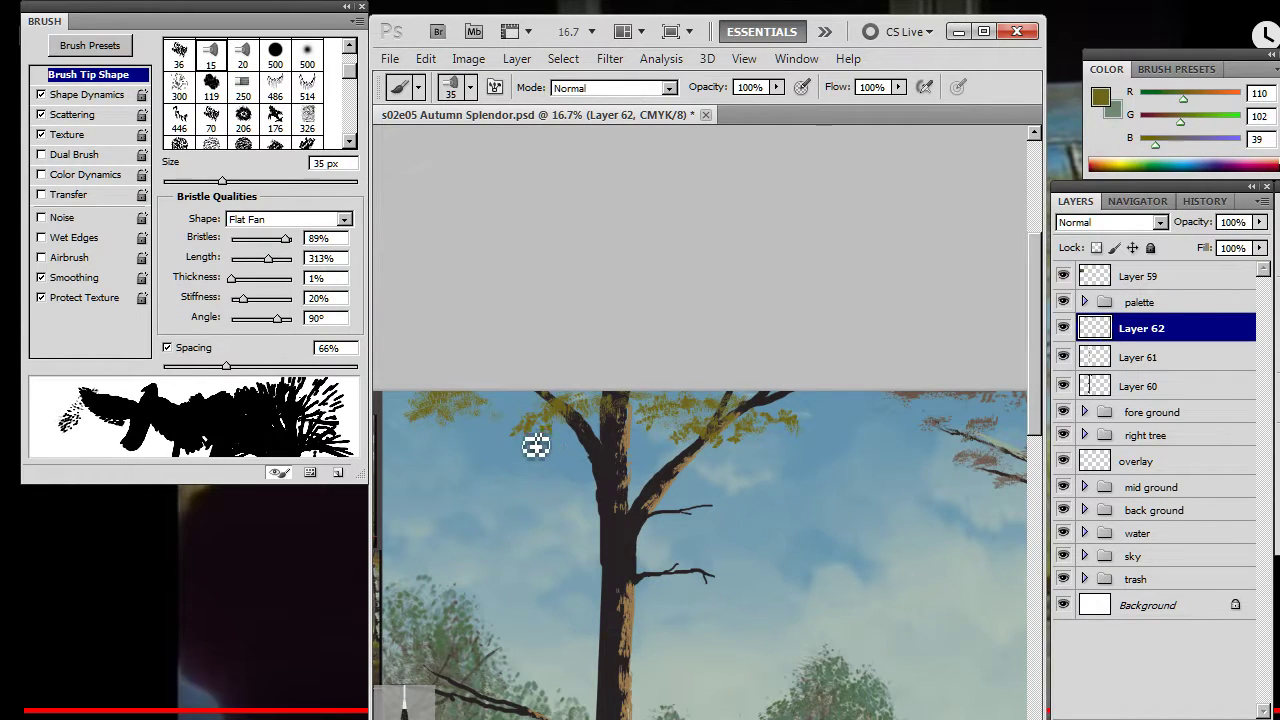
{"action": "key", "text": "e"}
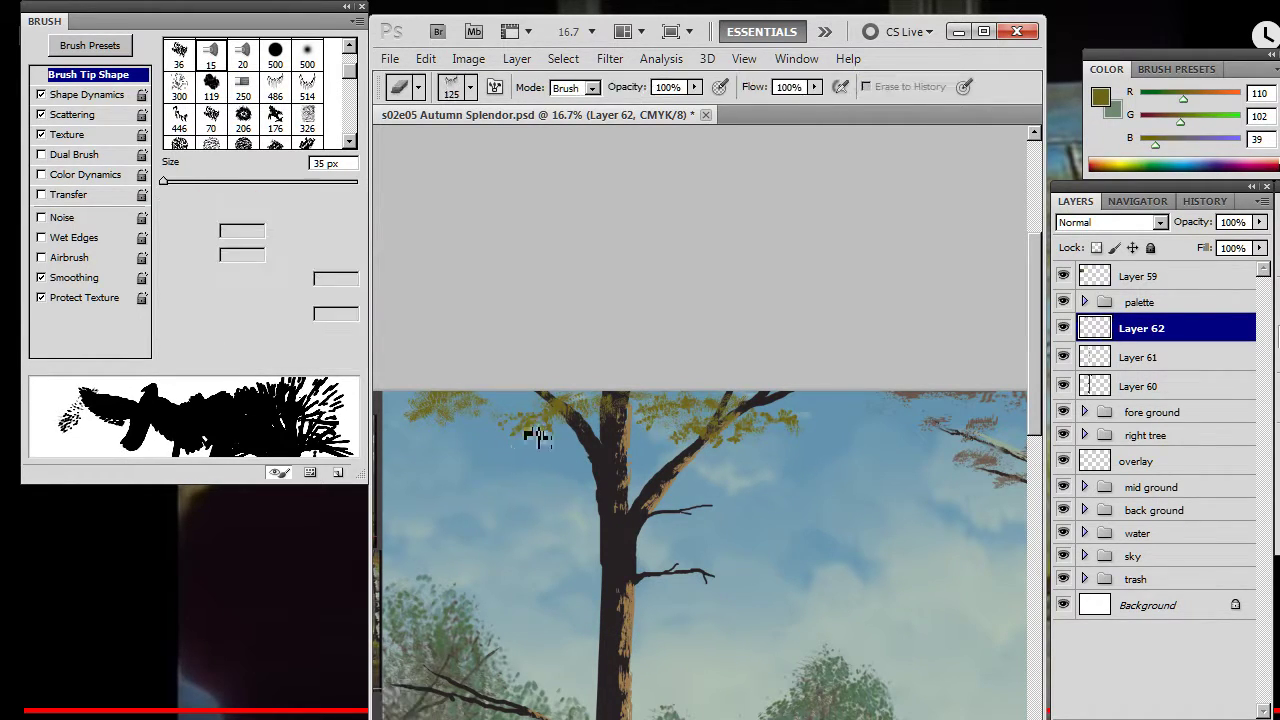
{"action": "key", "text": "b"}
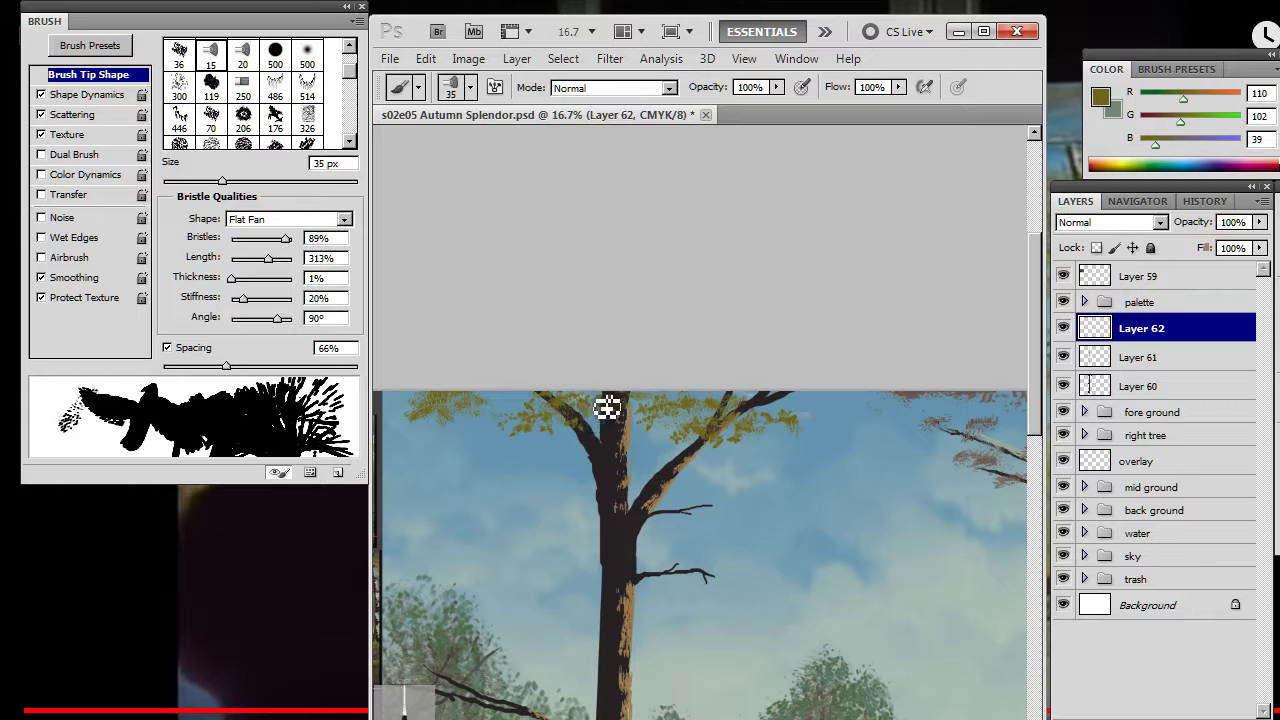
- Add small olive leaves to the cluster at the painting's upper left edge with the 35 px brush, thinning them with the 125 px eraser
{"action": "left_click_drag", "start_coordinate": [512, 480], "coordinate": [695, 468]}
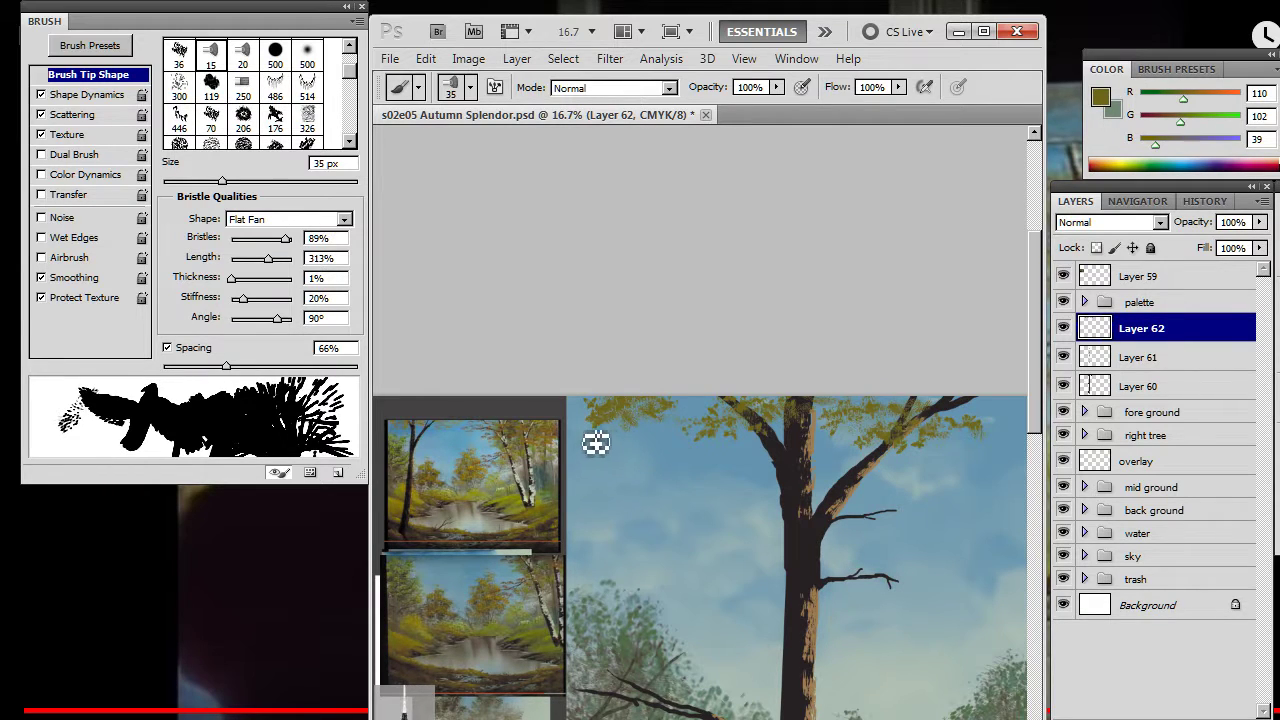
{"action": "key", "text": "e"}
{"action": "key", "text": "b"}
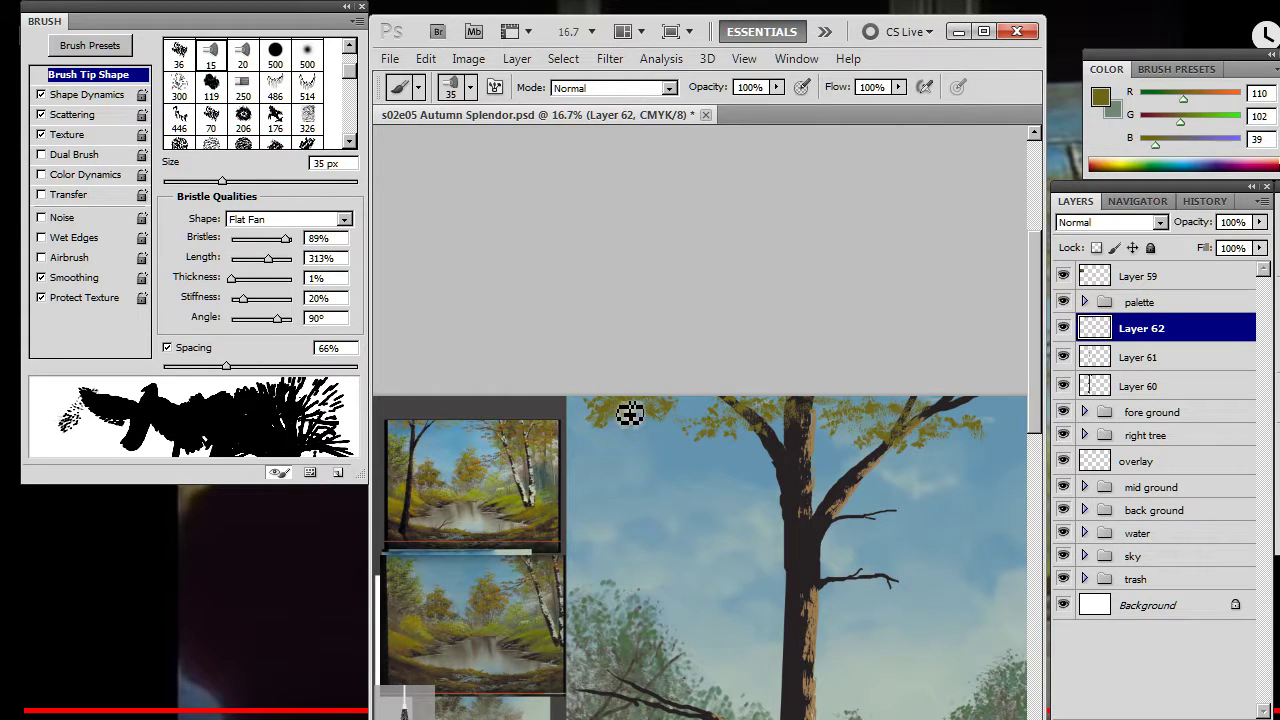
{"action": "key", "text": "e"}
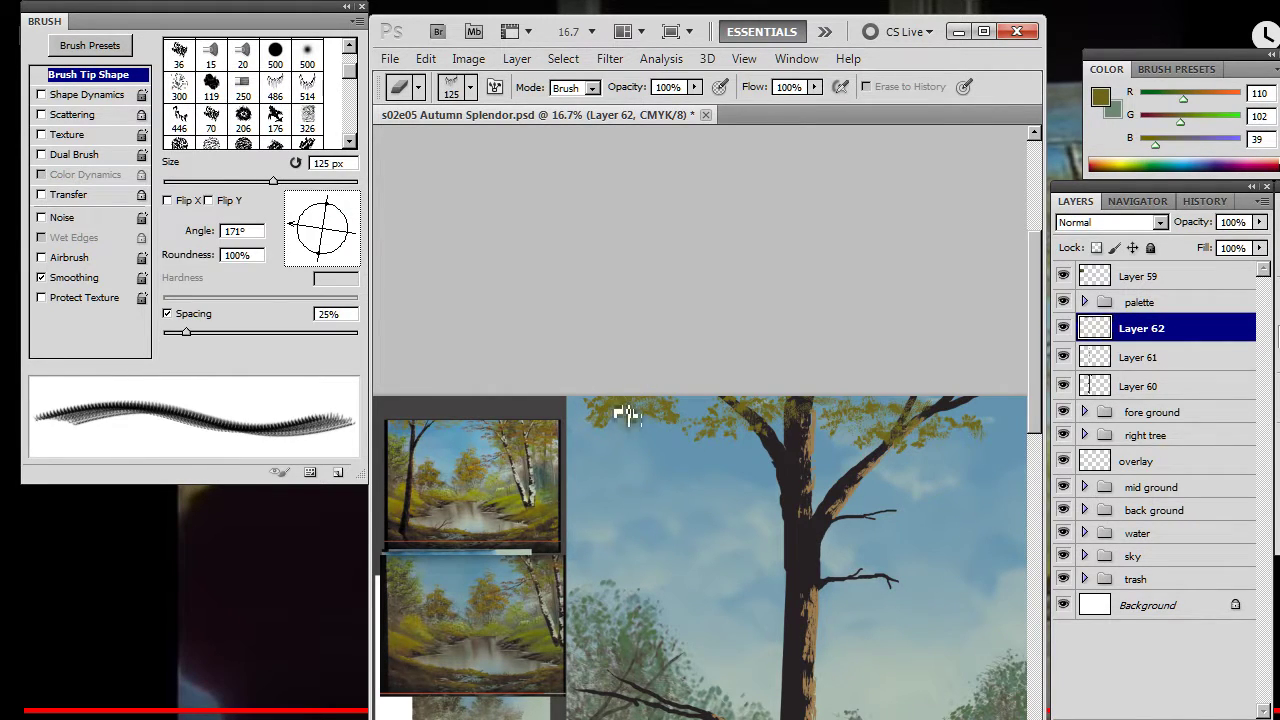
{"action": "key", "text": "b"}
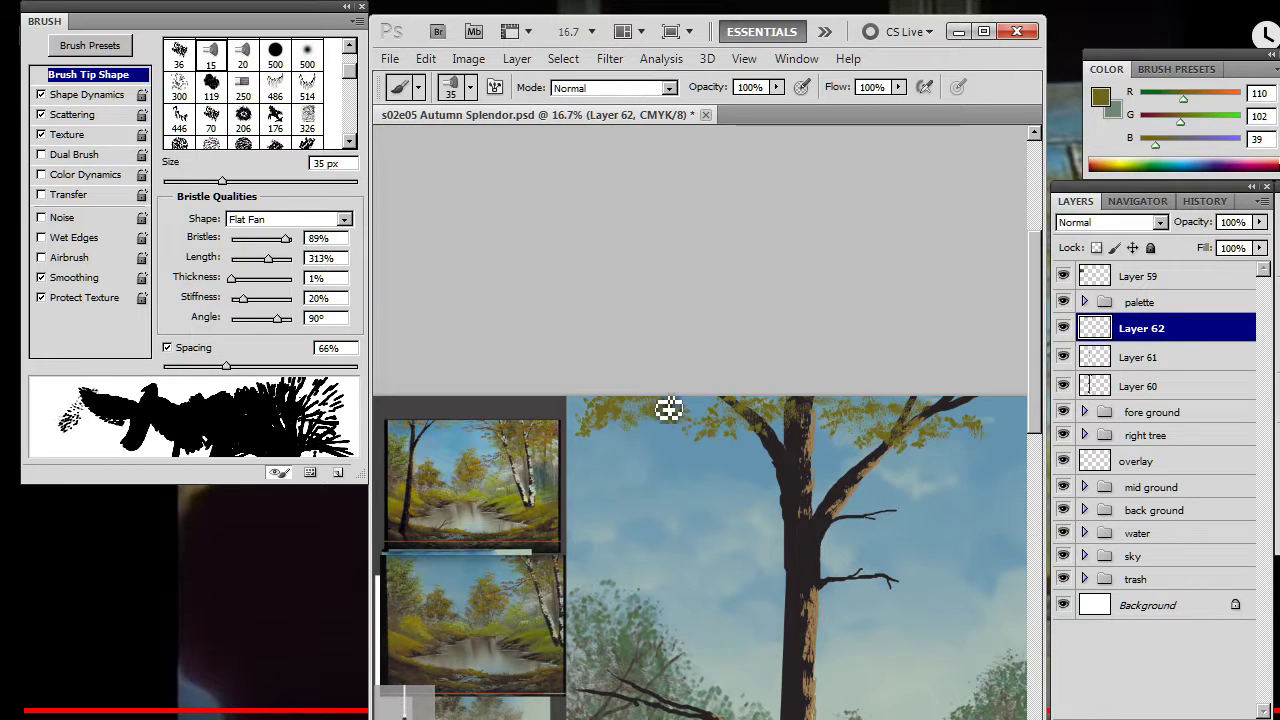
- Fill the gap between the upper left edge cluster and the upper left branch with small olive leaves, erasing lightly between strokes
{"action": "key", "text": "e"}
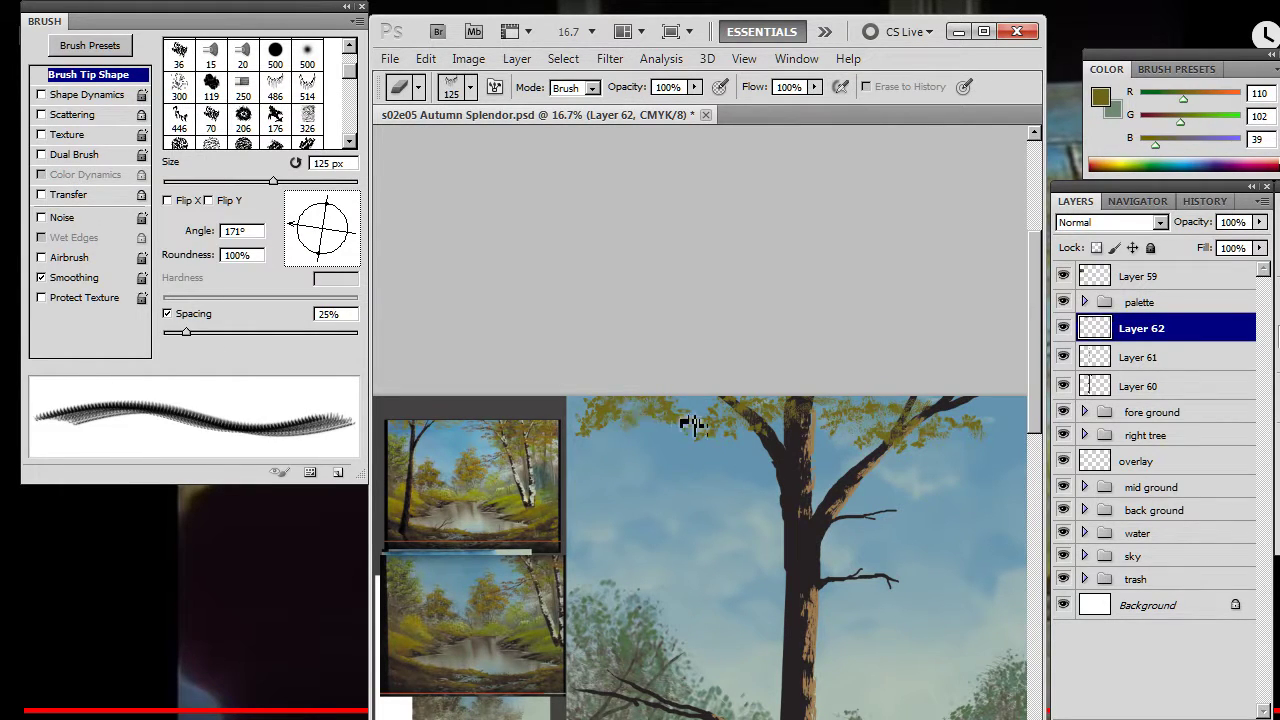
{"action": "key", "text": "b"}
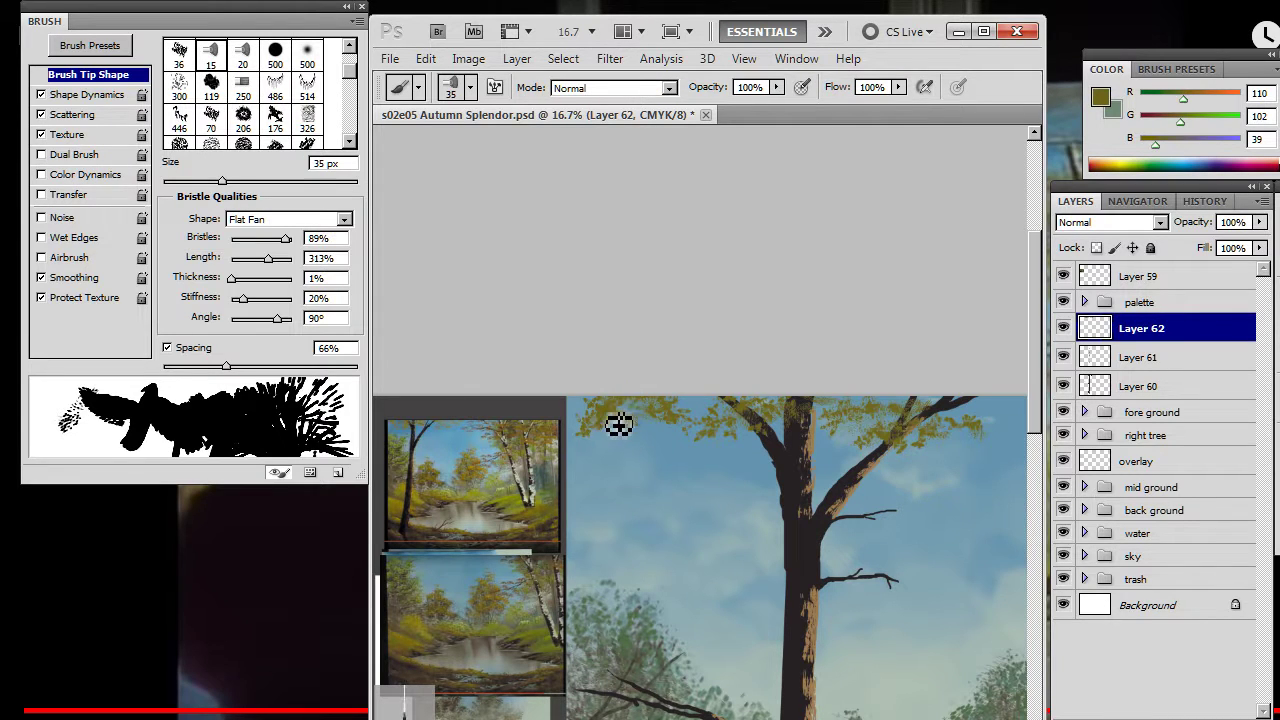
{"action": "key", "text": "e"}
{"action": "key", "text": "b"}
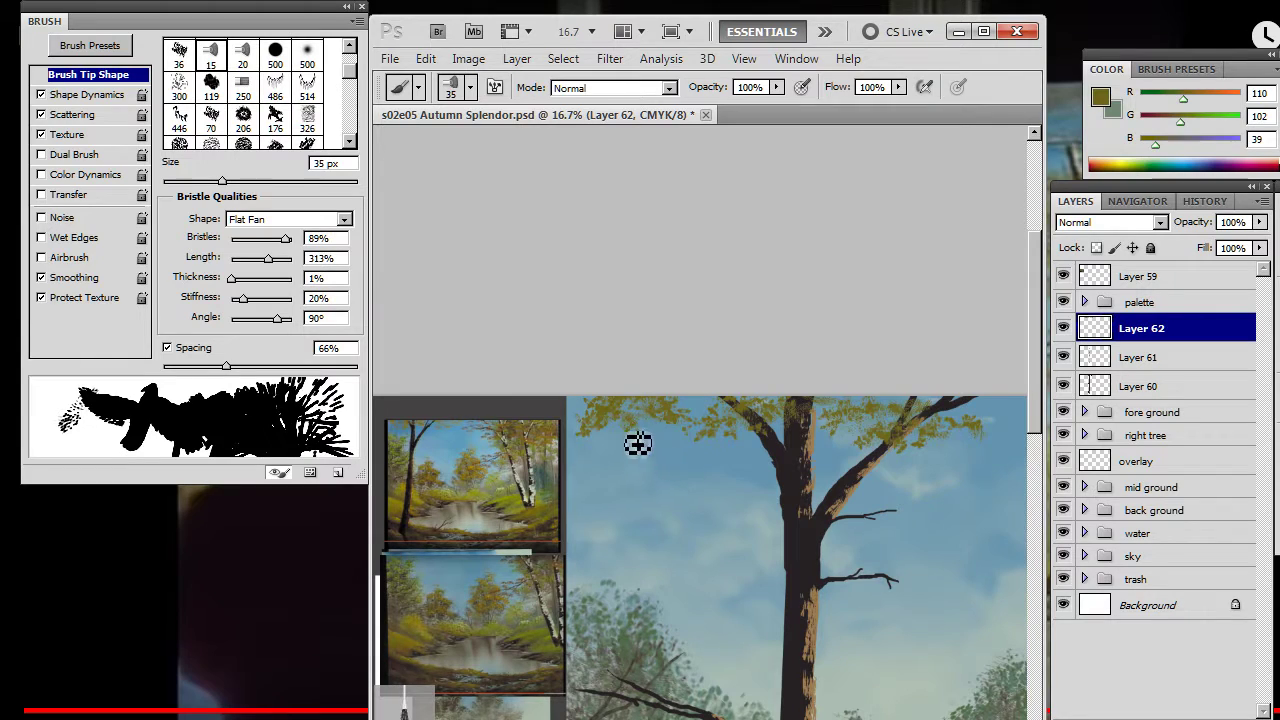
{"action": "key", "text": "e"}
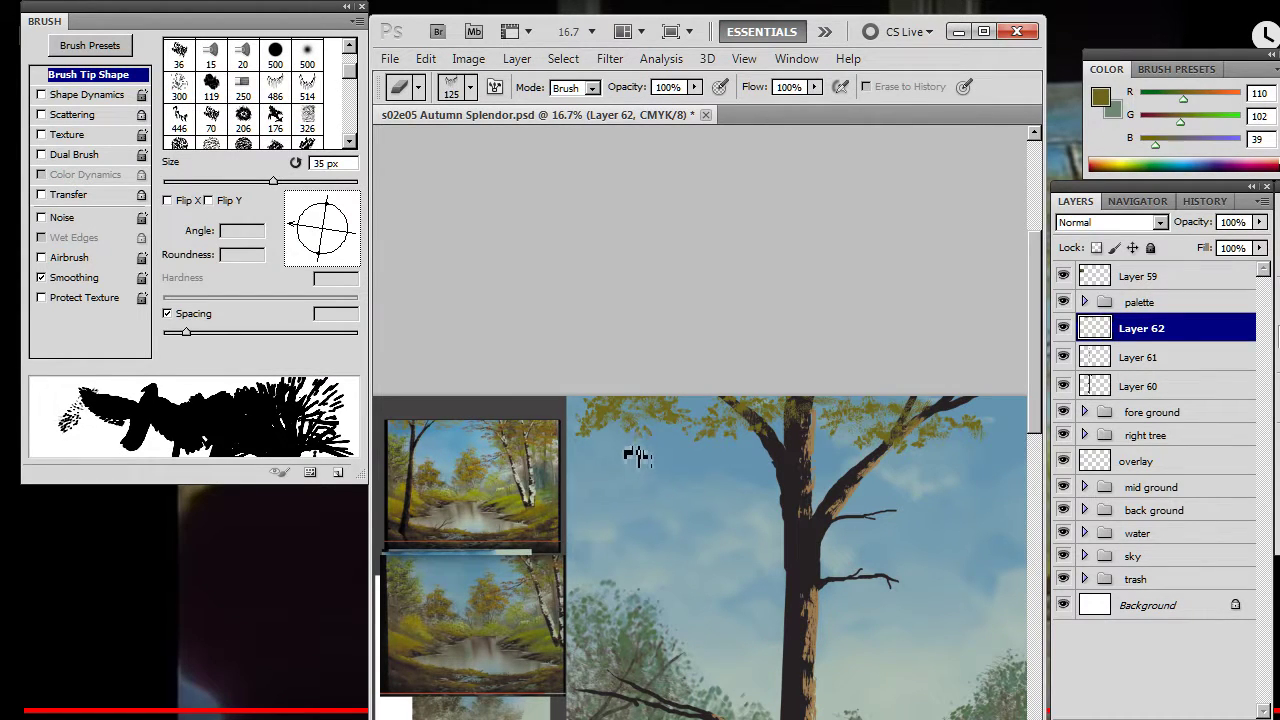
{"action": "key", "text": "b"}
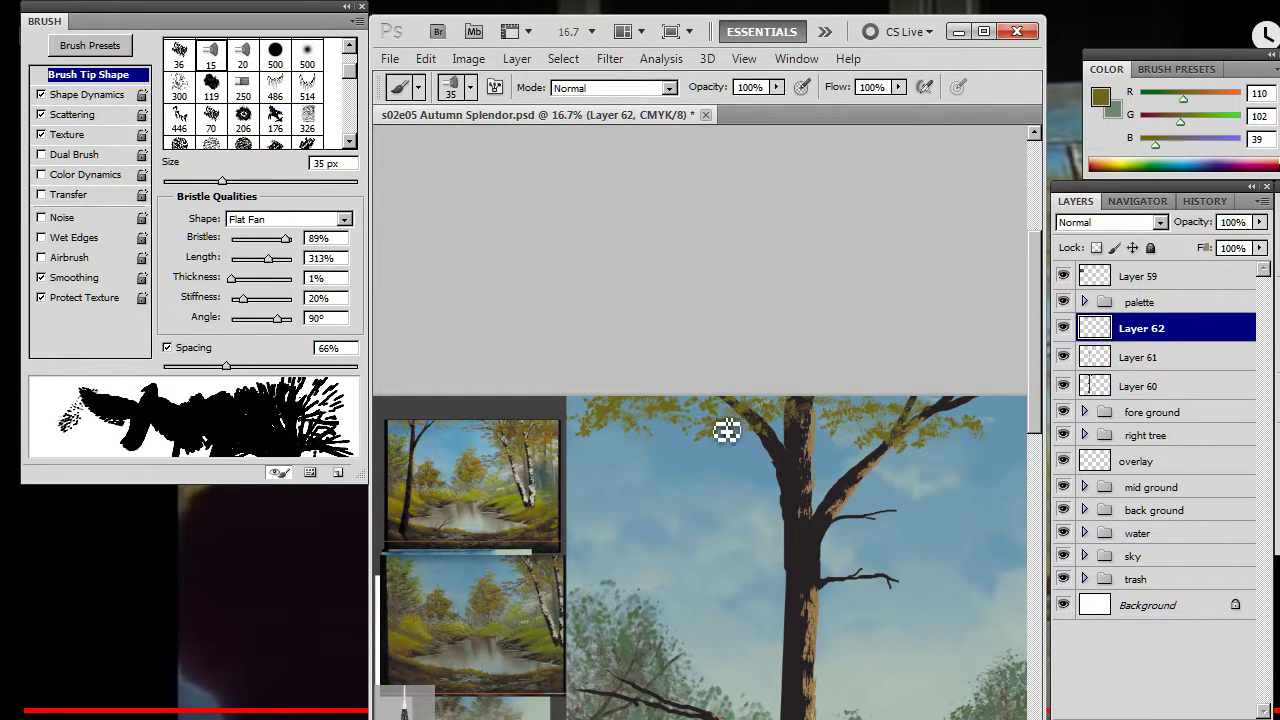
{"action": "key", "text": "e"}
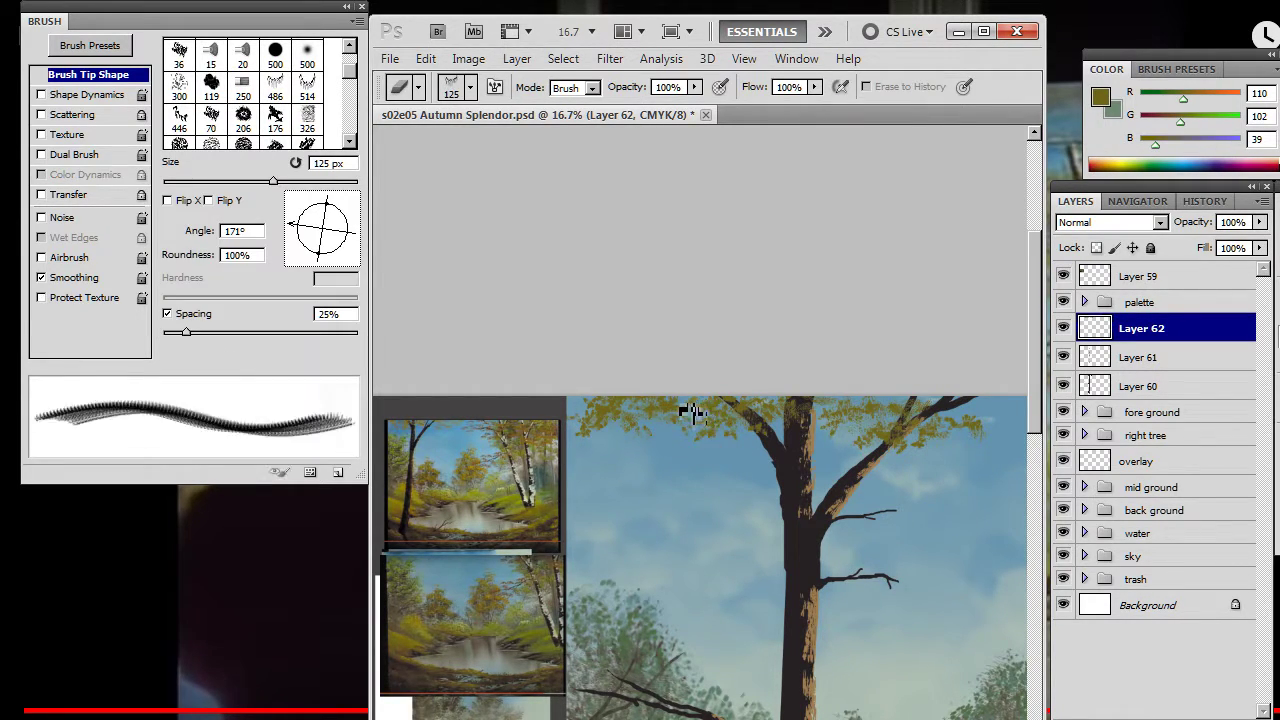
{"action": "key", "text": "b"}
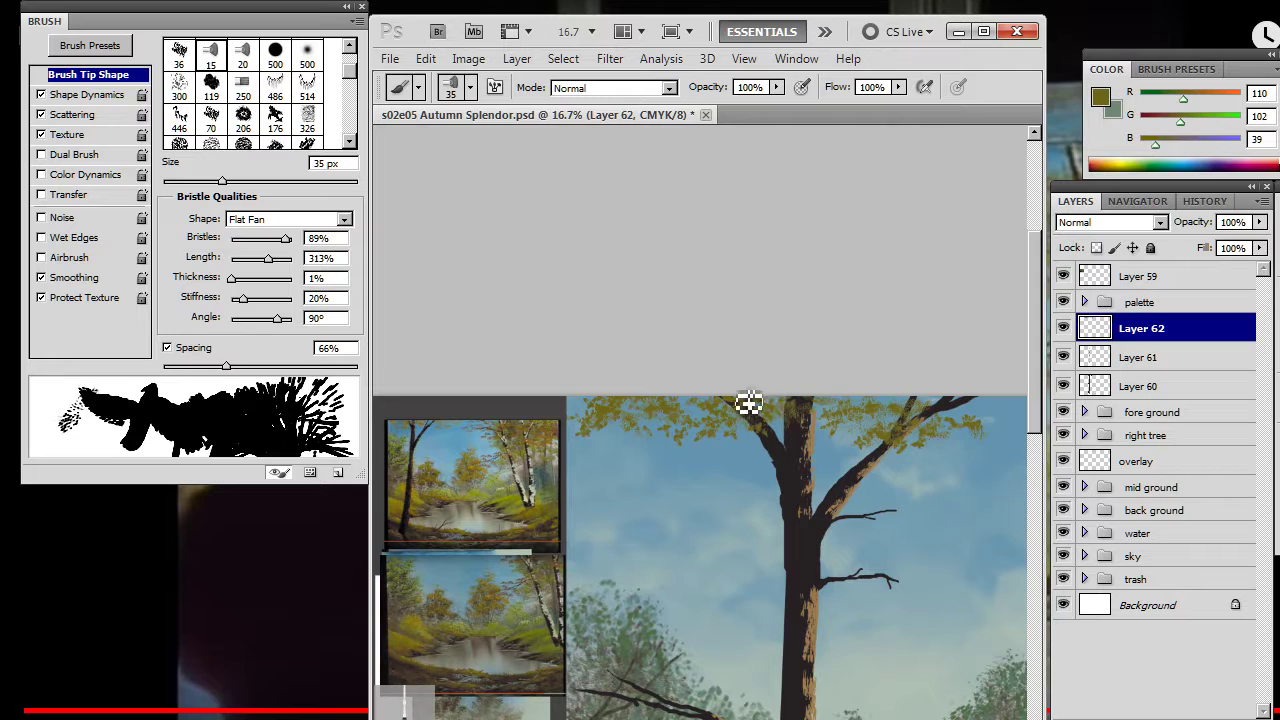
- Paint more olive leaves between the trunk and the upper right branch and across that branch, alternating the 35 px brush and 125 px eraser
{"action": "left_click_drag", "start_coordinate": [732, 466], "coordinate": [606, 483]}
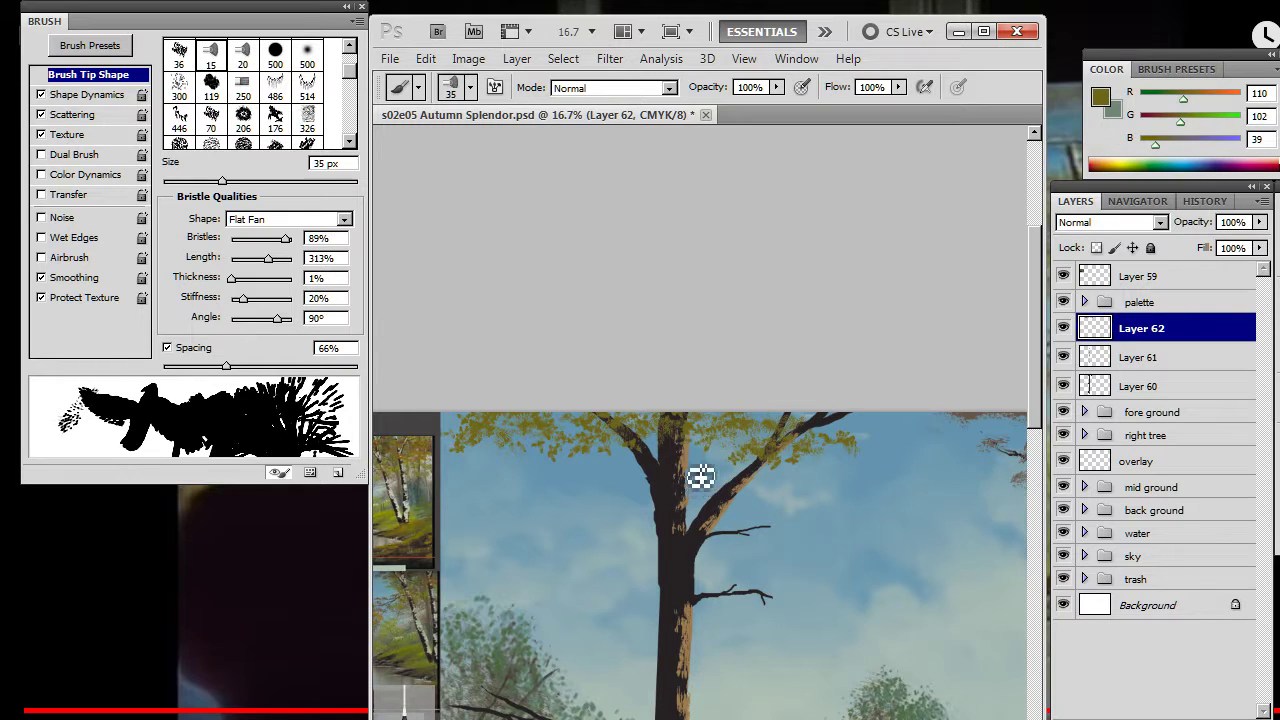
{"action": "key", "text": "e"}
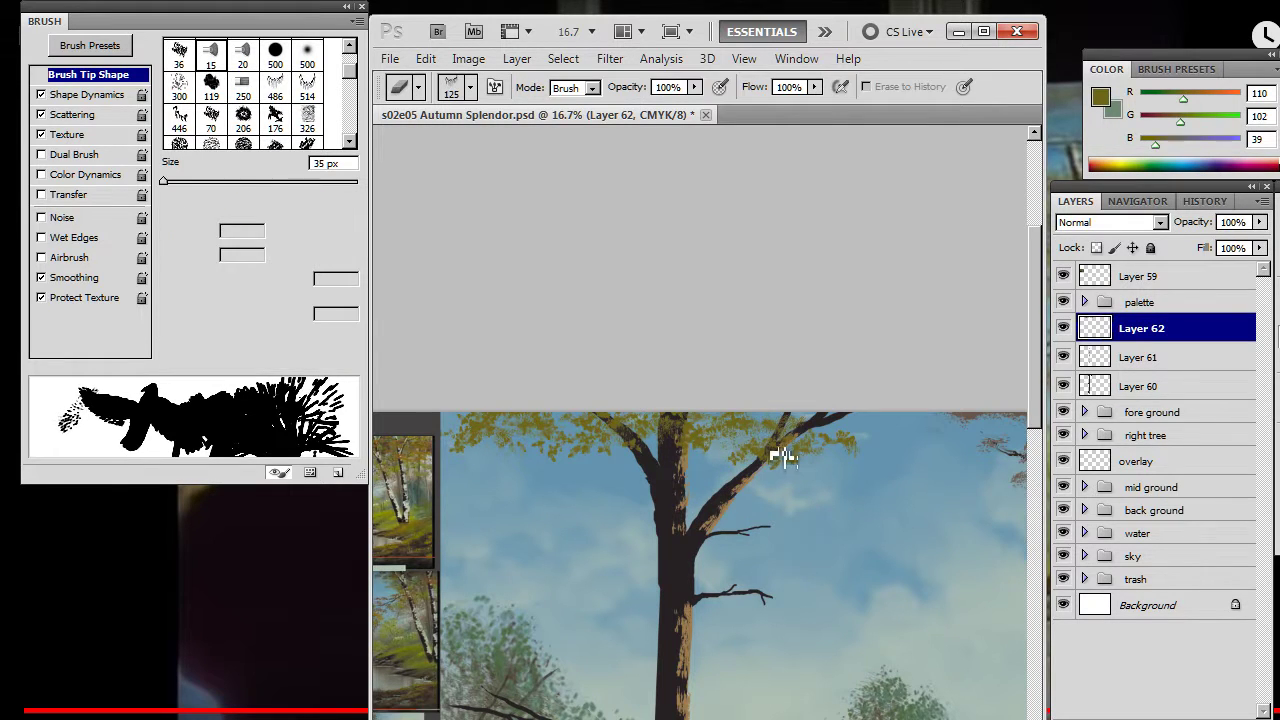
{"action": "key", "text": "b"}
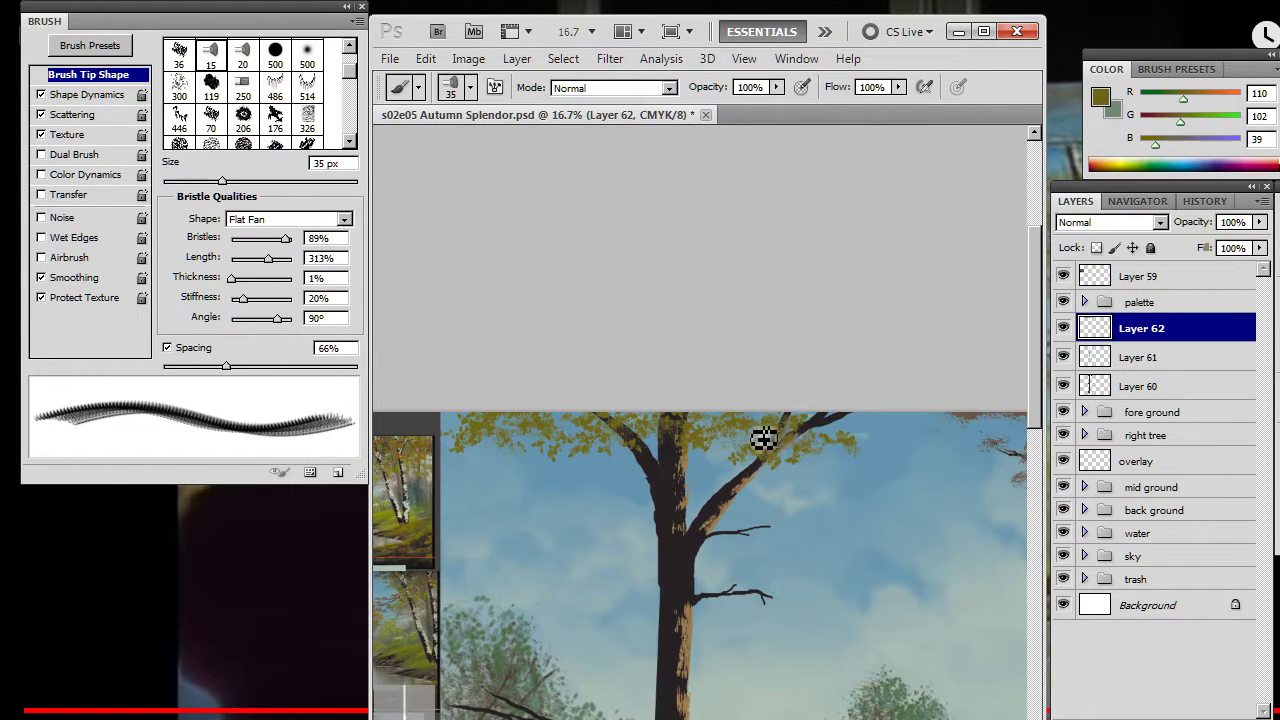
{"action": "key", "text": "e"}
{"action": "key", "text": "b"}
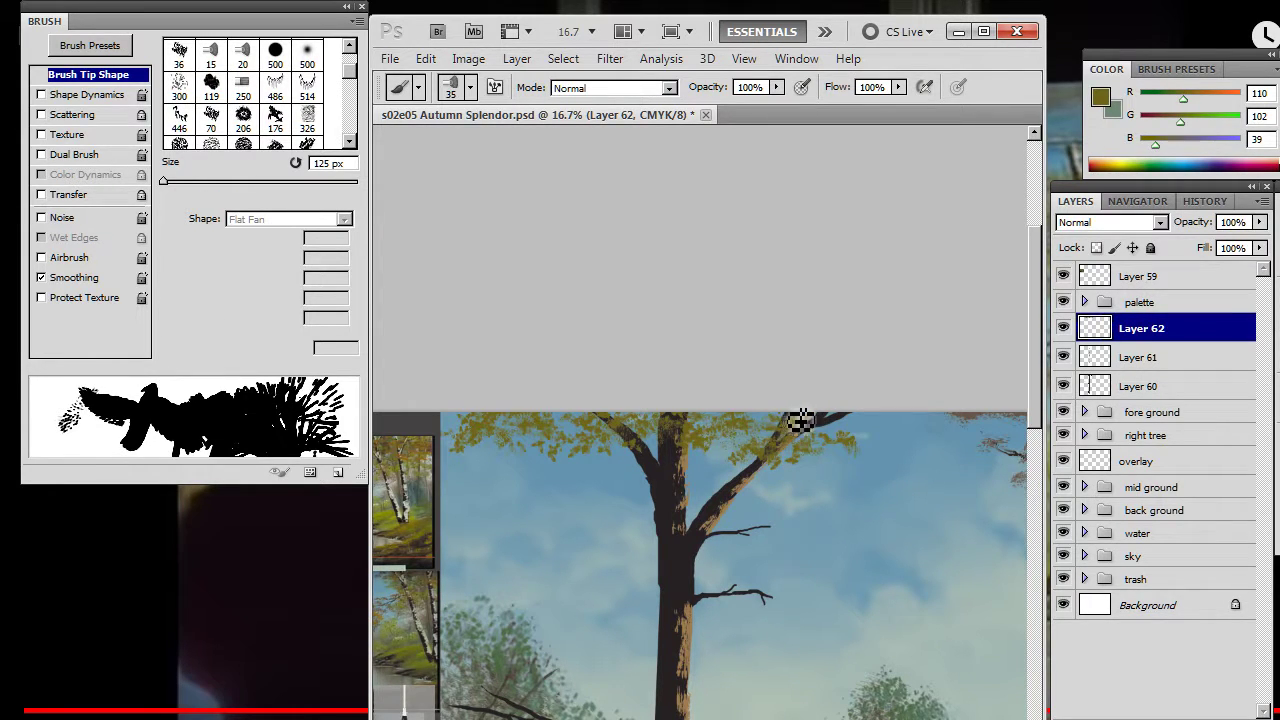
- Extend the olive foliage outward below the tip of the upper right branch with the 35 px brush, breaking up its edges with the eraser
{"action": "left_click_drag", "start_coordinate": [758, 468], "coordinate": [617, 474]}
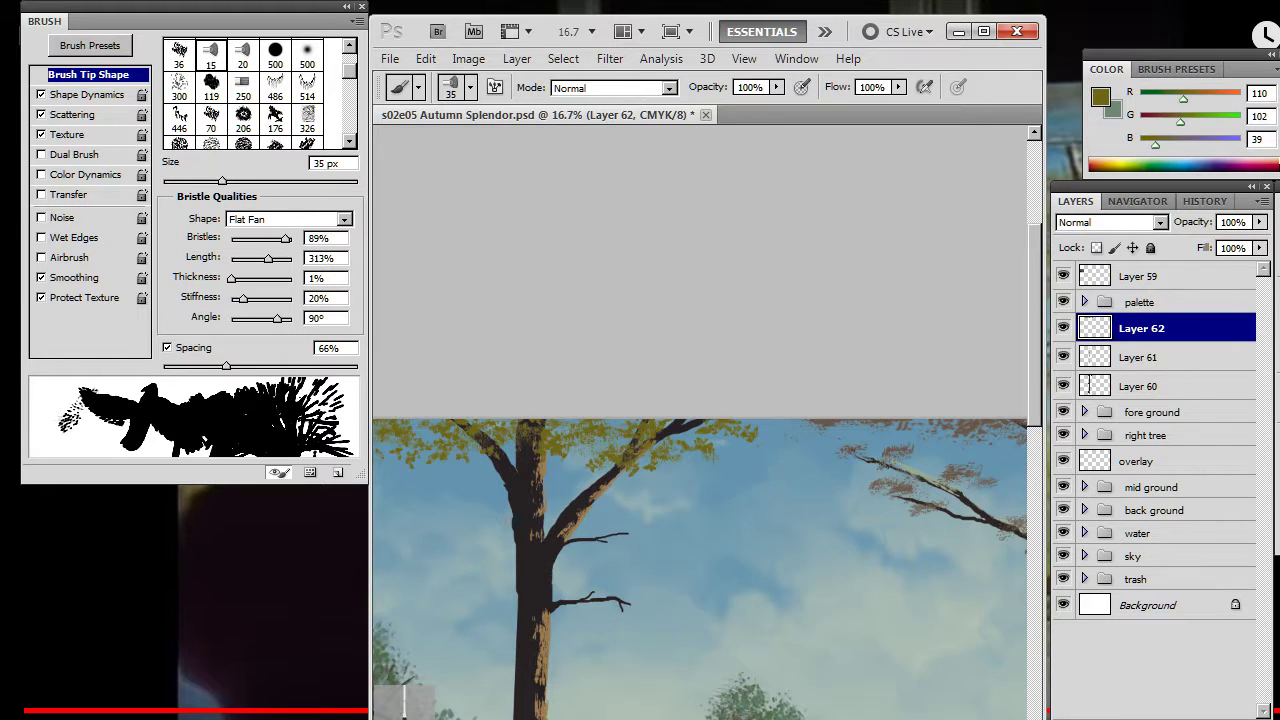
{"action": "key", "text": "e"}
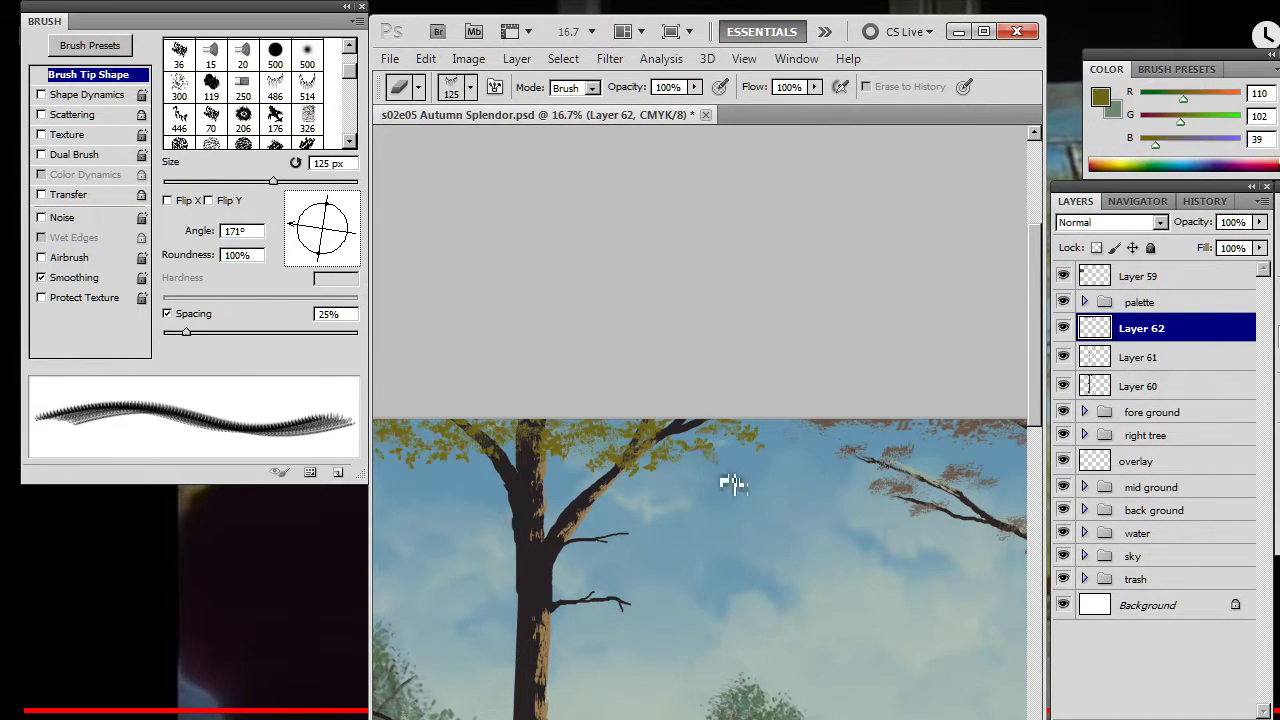
{"action": "key", "text": "b"}
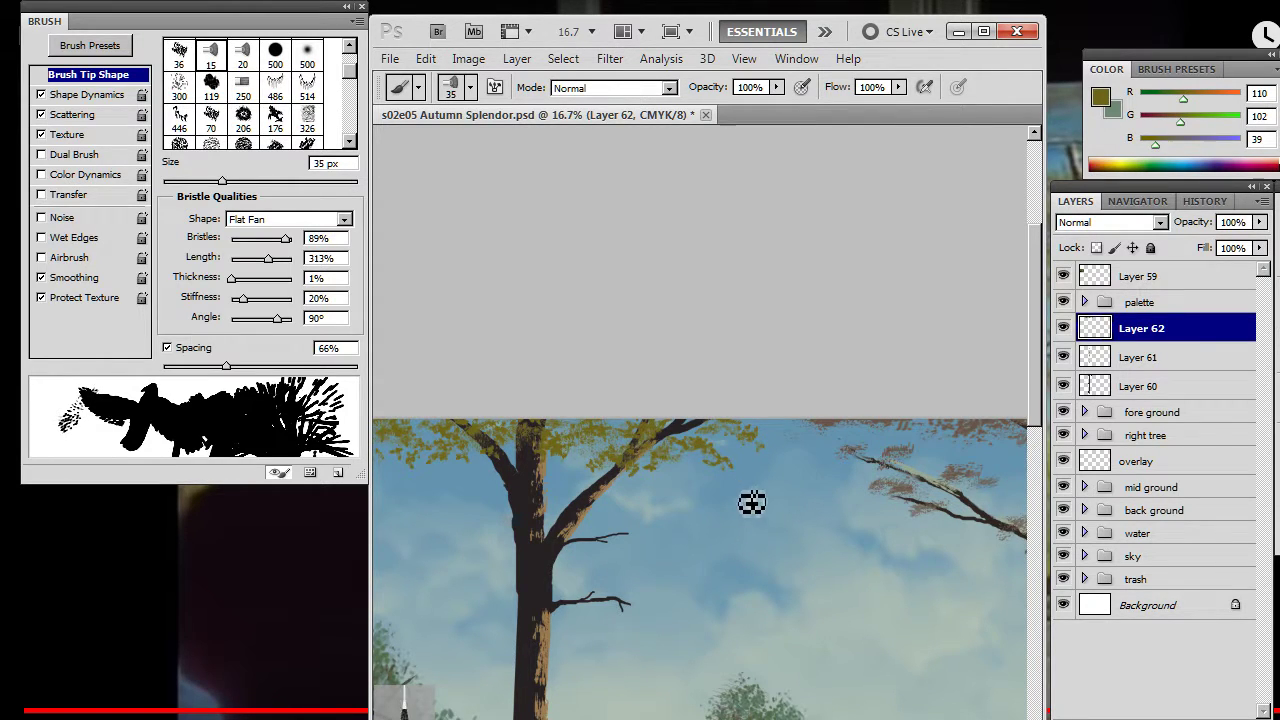
{"action": "key", "text": "e"}
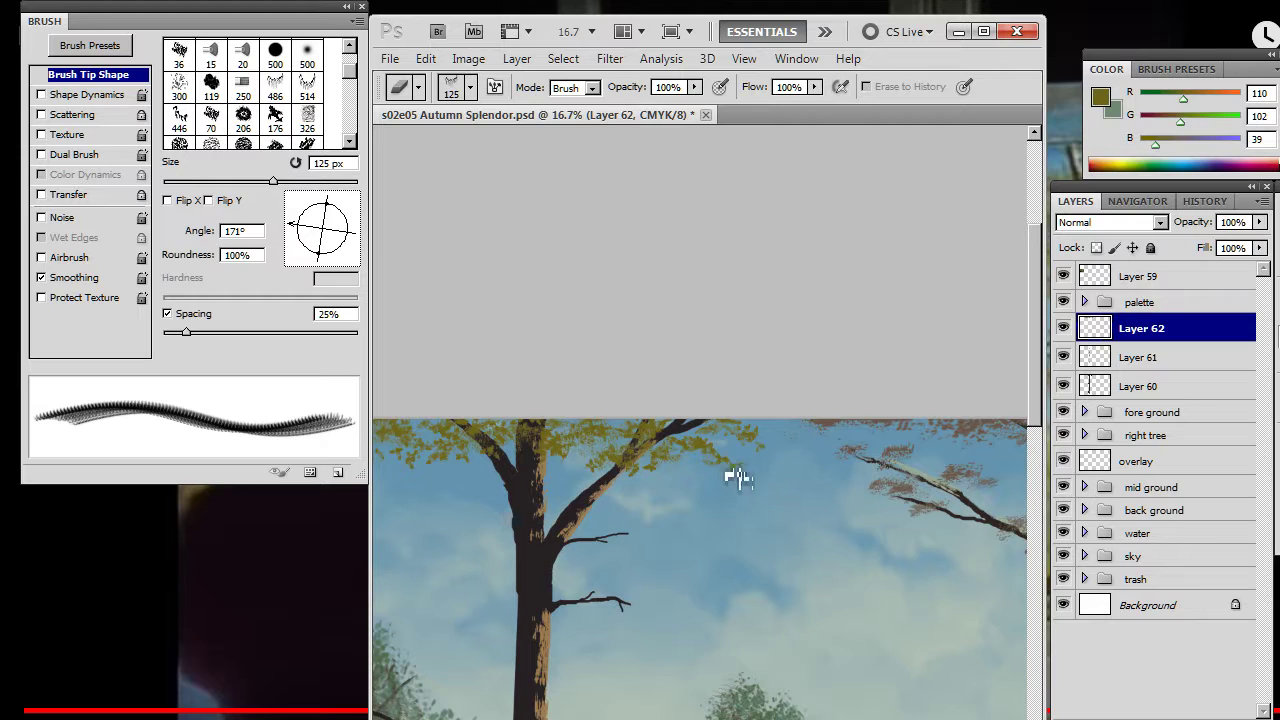
{"action": "key", "text": "b"}
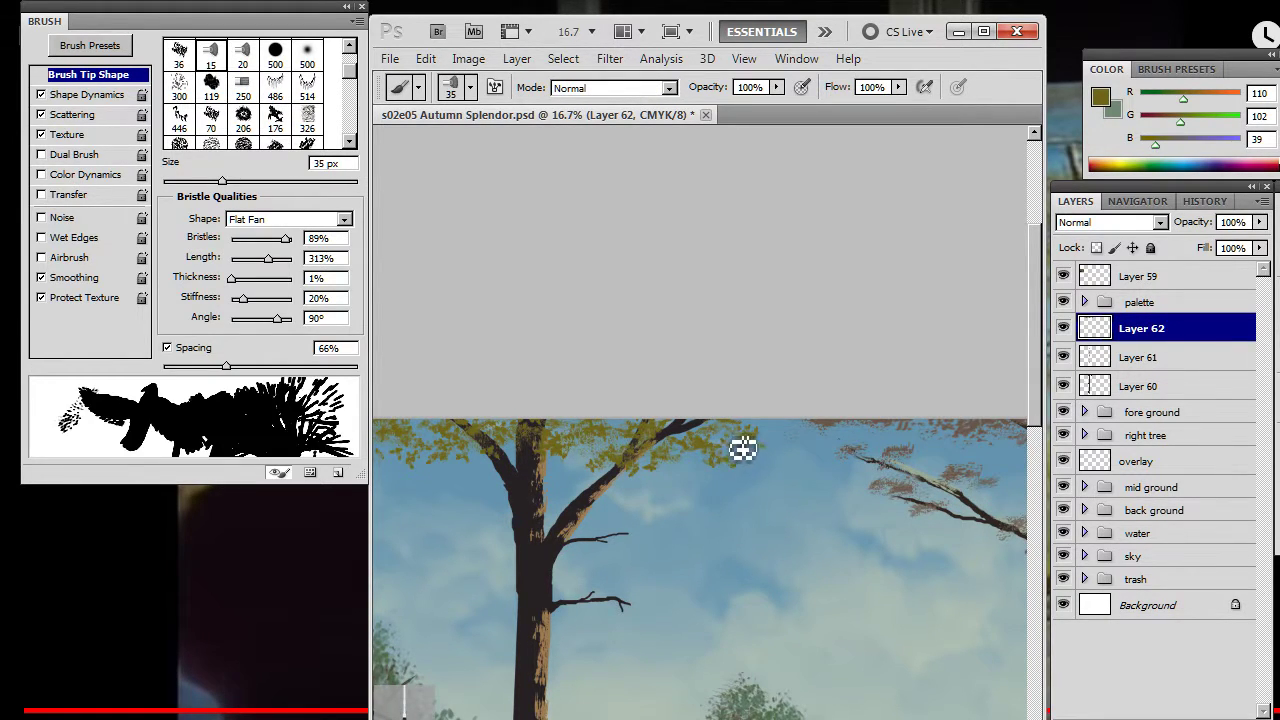
{"action": "key", "text": "e"}
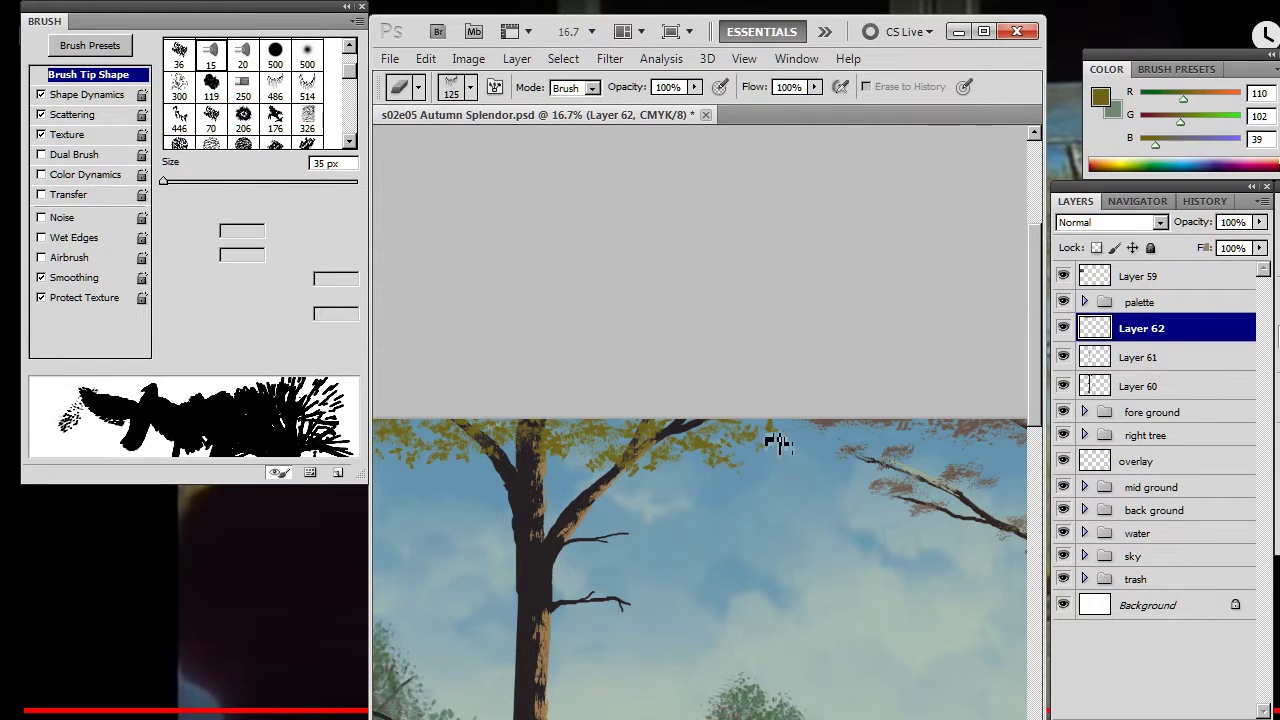
- Paint a small hanging olive leaf cluster beneath the upper left branch, thinning it with the 125 px eraser between strokes
{"action": "mouse_move", "coordinate": [583, 533]}
{"action": "left_mouse_down"}
{"action": "mouse_move", "coordinate": [737, 486]}
{"action": "mouse_move", "coordinate": [713, 503]}
{"action": "left_mouse_up"}
{"action": "left_click_drag", "start_coordinate": [571, 494], "coordinate": [646, 530]}
{"action": "key", "text": "b"}
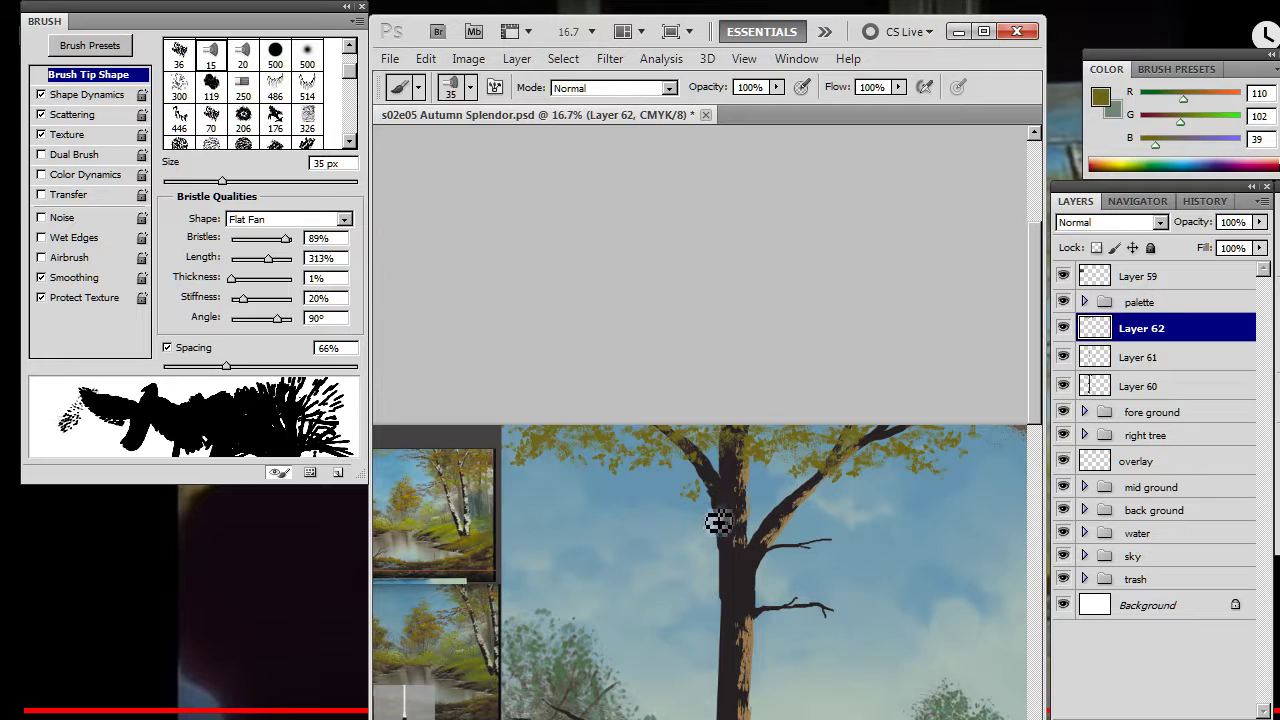
{"action": "key", "text": "e"}
{"action": "key", "text": "b"}
{"action": "key", "text": "e"}
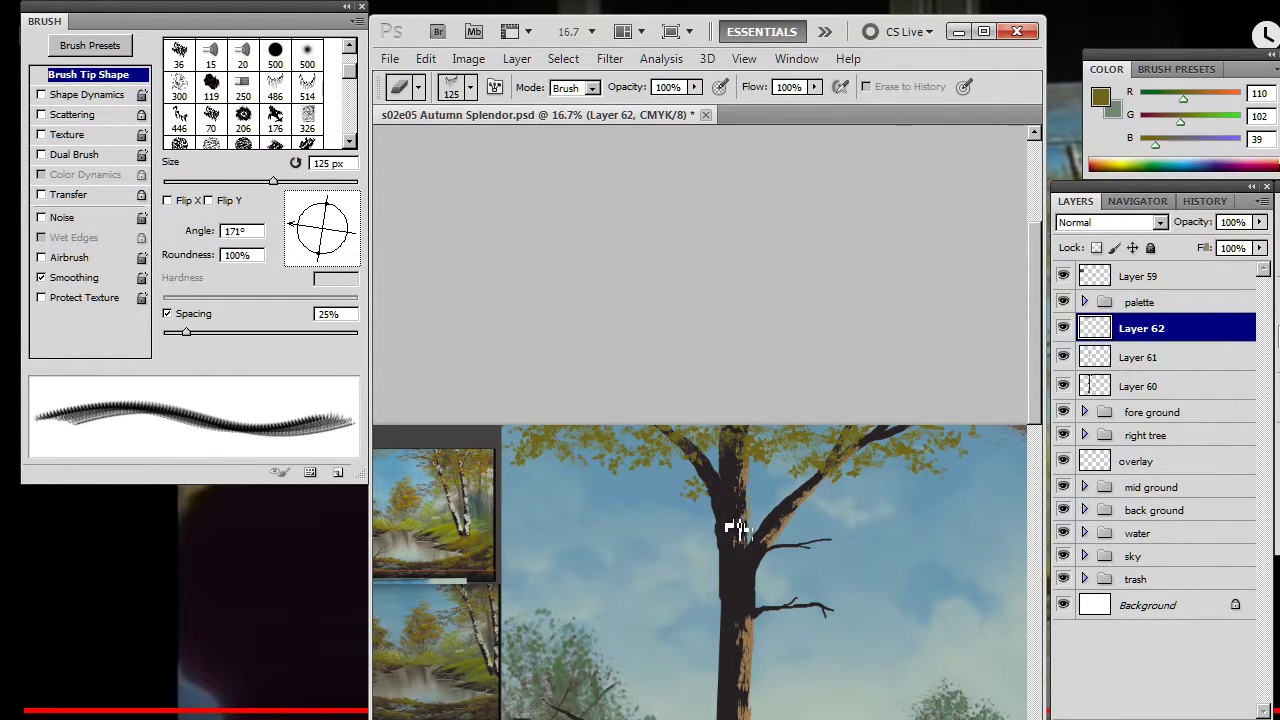
{"action": "key", "text": "b"}
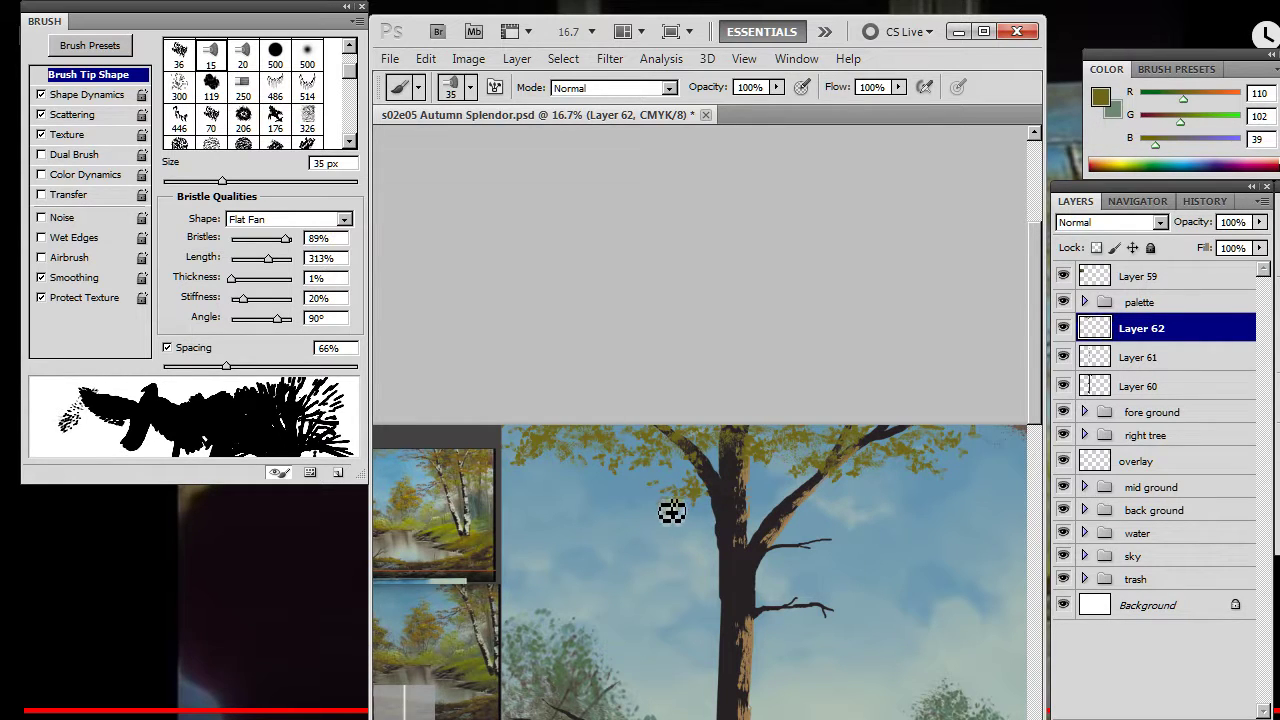
{"action": "key", "text": "e"}
- Add a few olive leaves in the fork between the trunk and the upper right branch with the 35 px brush, and thin them
{"action": "key", "text": "b"}
{"action": "key", "text": "e"}
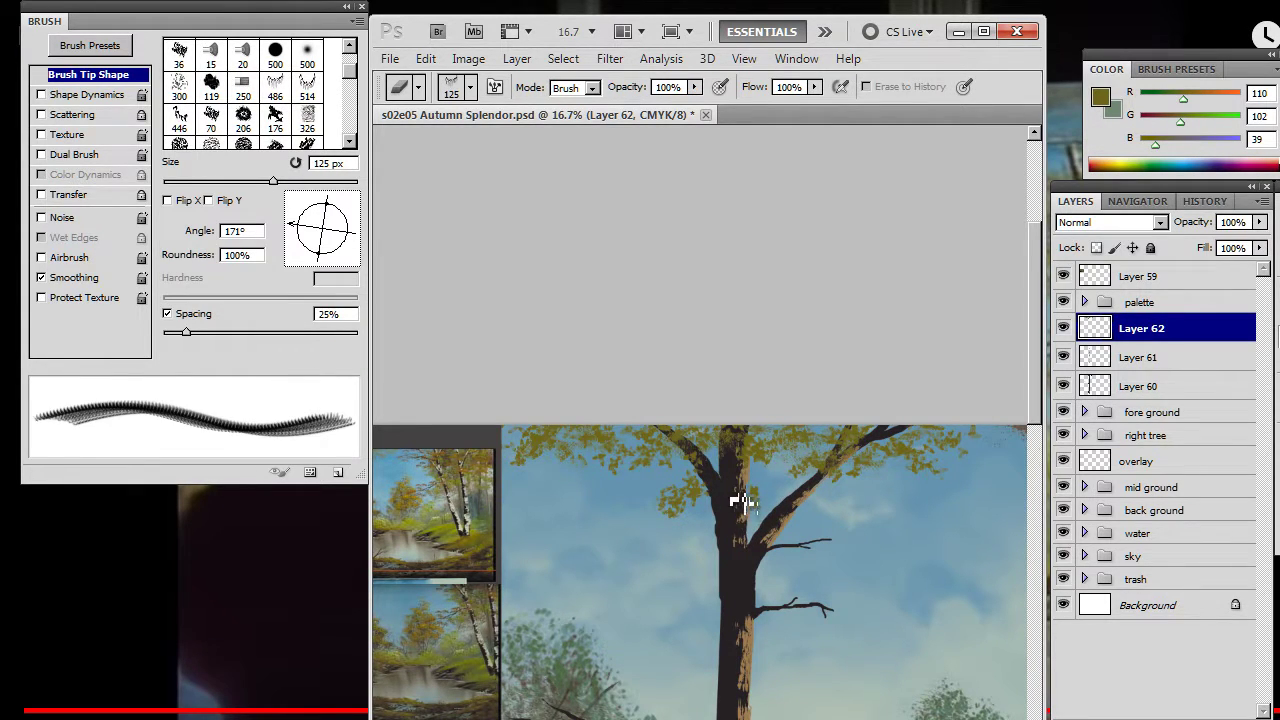
{"action": "key", "text": "b"}
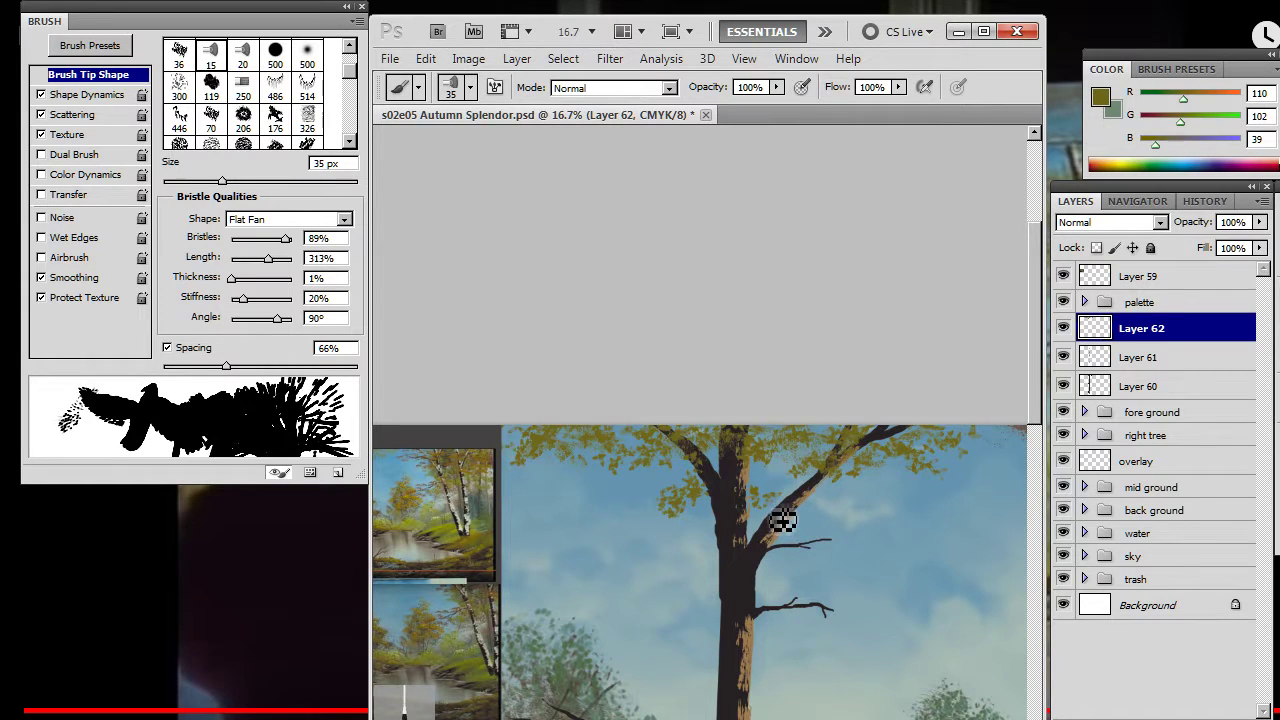
{"action": "key", "text": "e"}
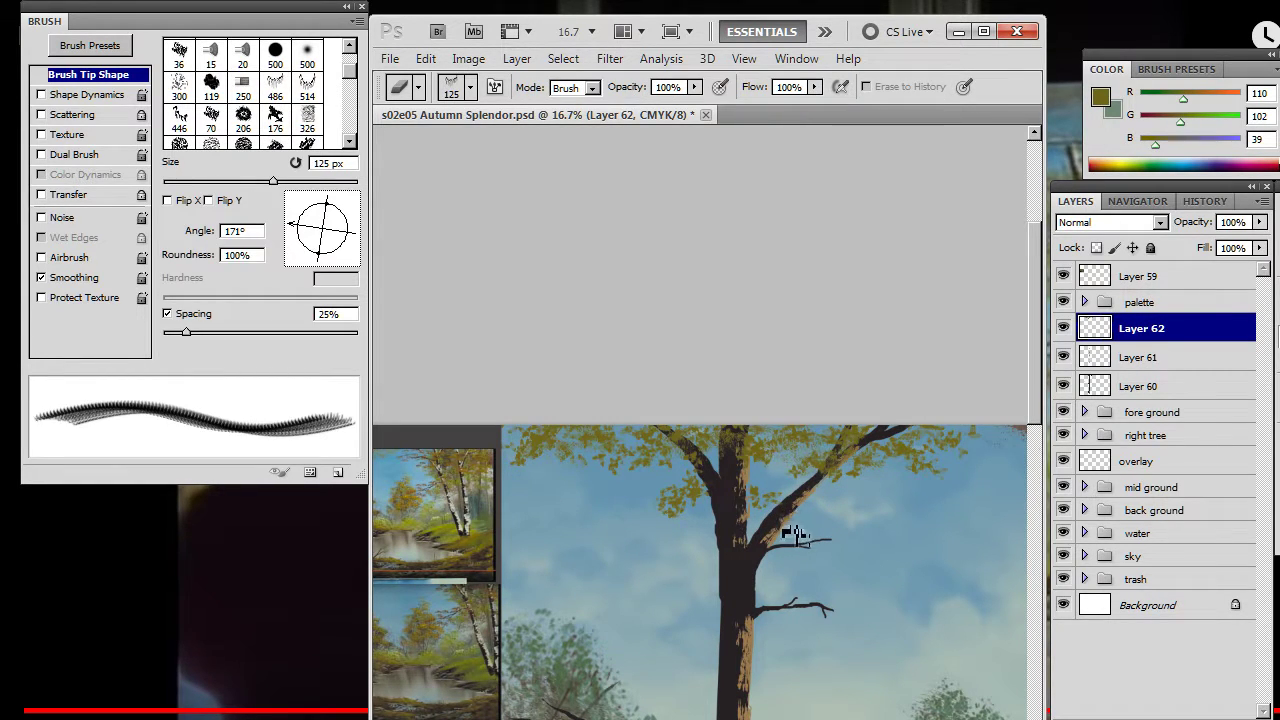
- Extend the hanging olive cluster beneath the upper left branch farther outward from the trunk, alternating the 35 px brush and 125 px eraser
{"action": "key", "text": "b"}
{"action": "key", "text": "e"}
{"action": "key", "text": "b"}
{"action": "key", "text": "e"}
{"action": "key", "text": "b"}
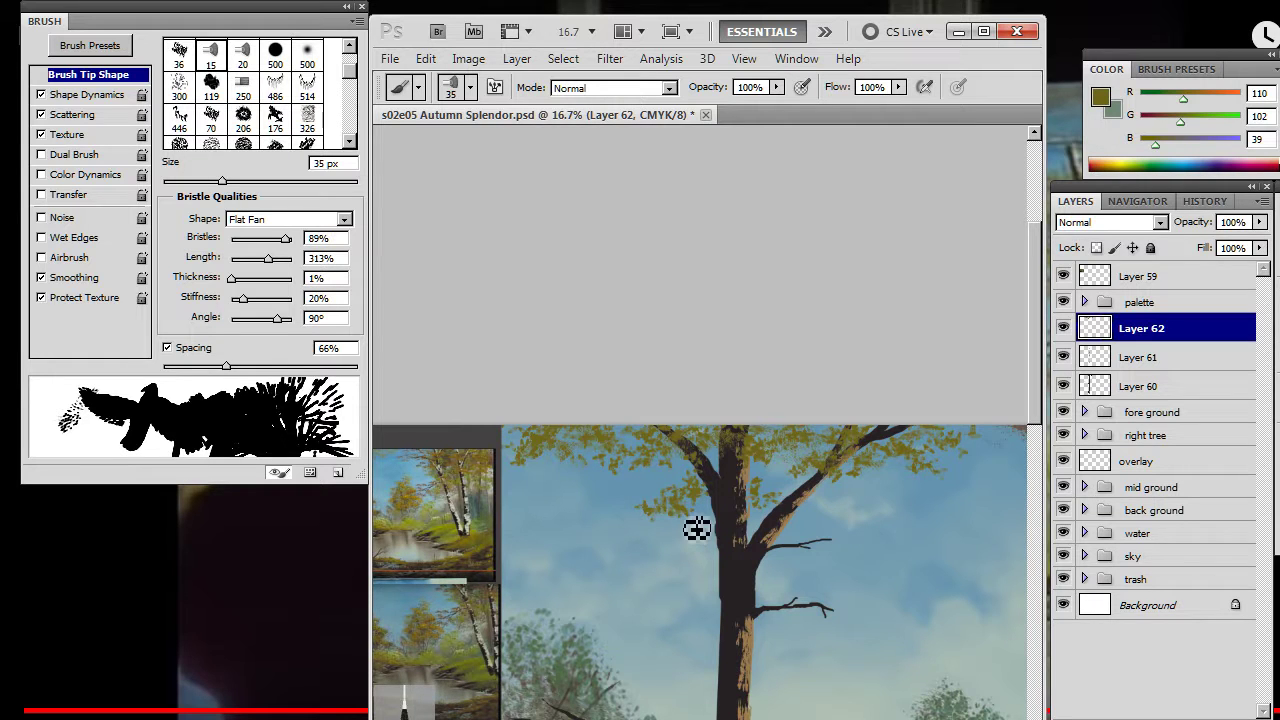
{"action": "key", "text": "z"}
{"action": "left_click", "coordinate": [622, 531], "text": "alt"}
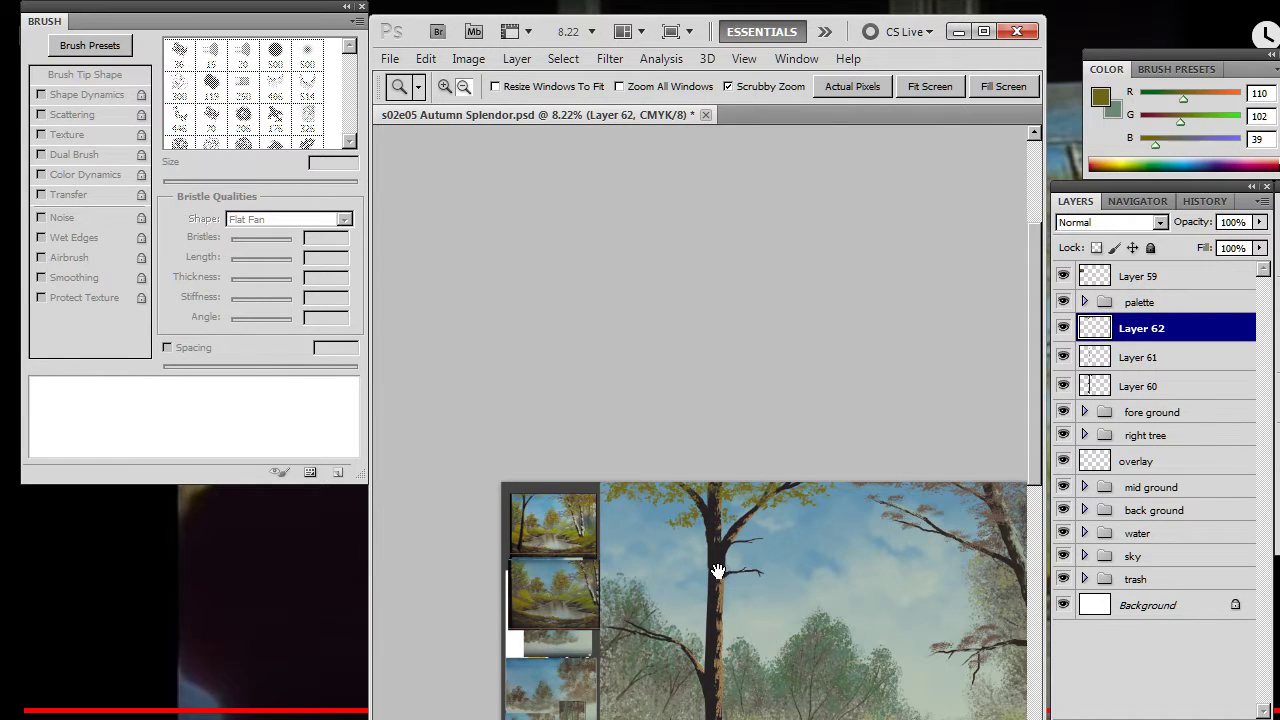
{"action": "left_click_drag", "start_coordinate": [708, 586], "coordinate": [675, 427]}
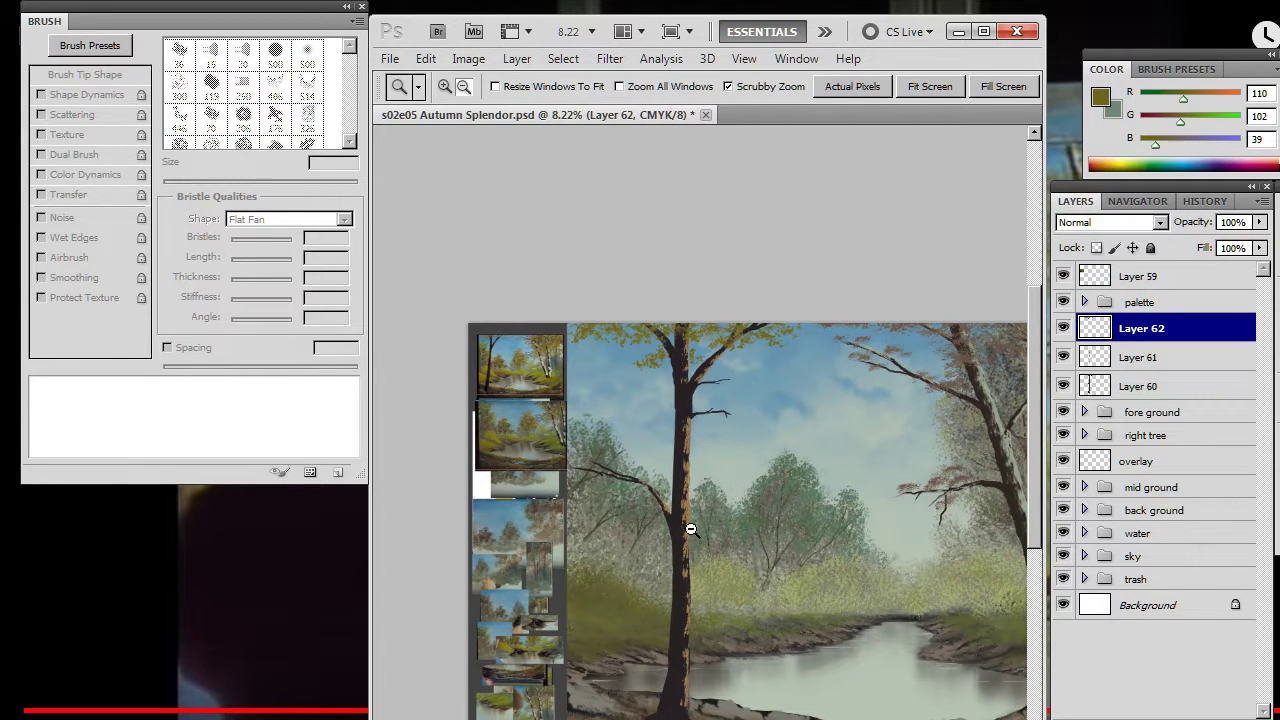
- Sample a muted brown from the right tree's branch-tip foliage as the secondary color, keeping olive as the foreground
{"action": "left_click_drag", "start_coordinate": [743, 527], "coordinate": [703, 519]}
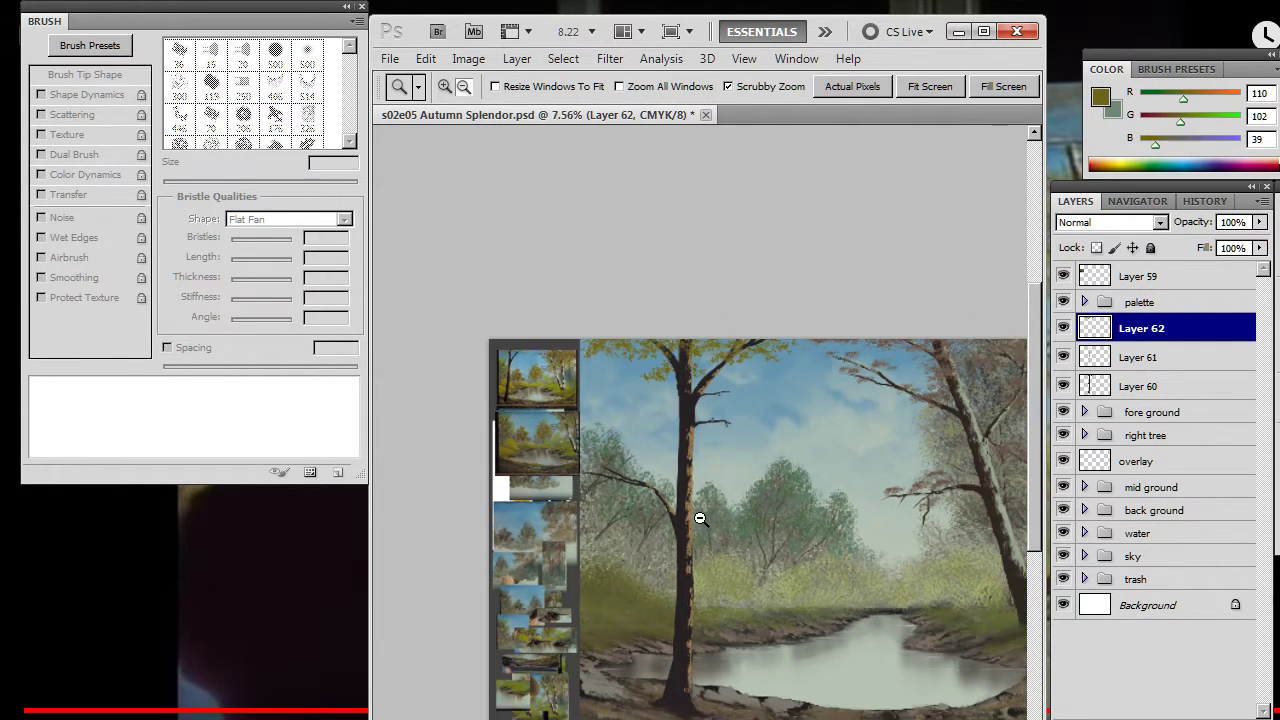
{"action": "left_click_drag", "start_coordinate": [843, 376], "coordinate": [766, 423]}
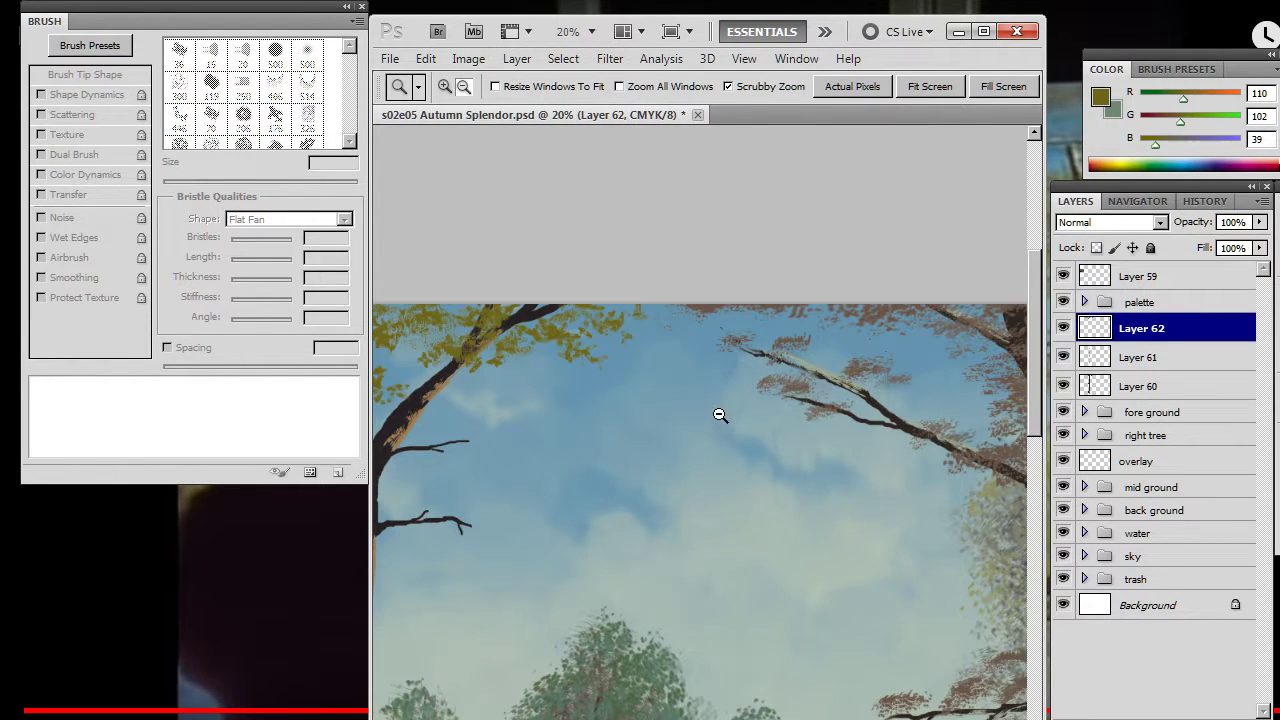
{"action": "mouse_move", "coordinate": [660, 425]}
{"action": "left_mouse_down"}
{"action": "mouse_move", "coordinate": [706, 431]}
{"action": "mouse_move", "coordinate": [635, 466]}
{"action": "left_mouse_up"}
{"action": "key", "text": "x"}
{"action": "key", "text": "b"}
{"action": "left_click", "coordinate": [754, 383], "text": "alt"}
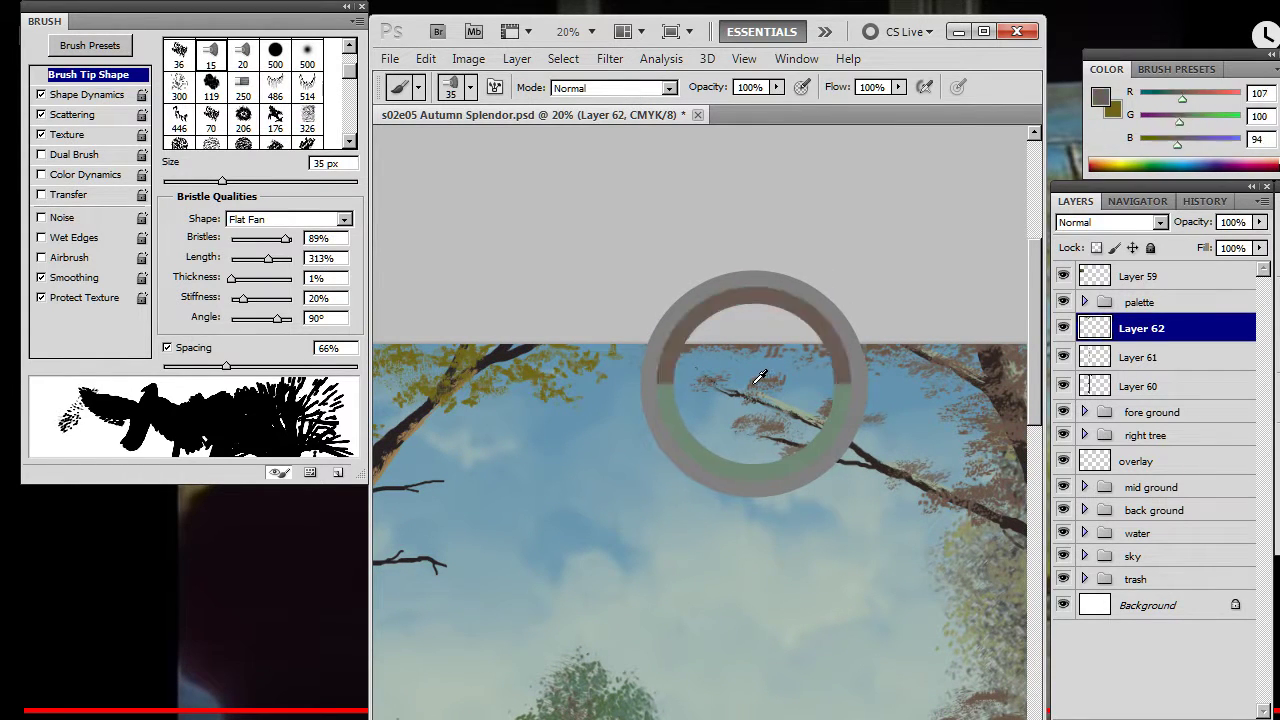
{"action": "key", "text": "x"}
{"action": "mouse_move", "coordinate": [647, 518]}
{"action": "left_mouse_down"}
{"action": "mouse_move", "coordinate": [803, 476]}
{"action": "mouse_move", "coordinate": [651, 527]}
{"action": "left_mouse_up"}
{"action": "left_click", "coordinate": [754, 500], "text": "alt"}
- Examine the front tree's olive foliage up close, and compare it with the rest of the landscape
{"action": "left_click_drag", "start_coordinate": [726, 476], "coordinate": [788, 474]}
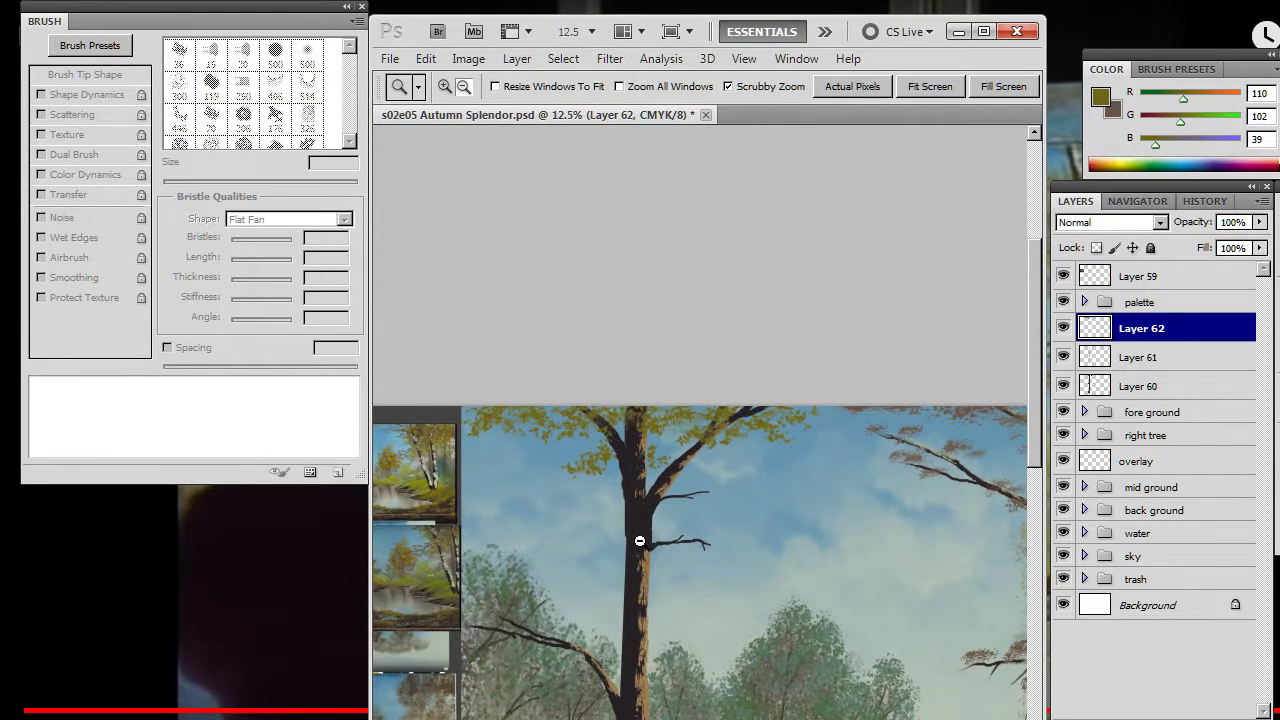
{"action": "left_click_drag", "start_coordinate": [678, 429], "coordinate": [747, 439]}
{"action": "key", "text": "b"}
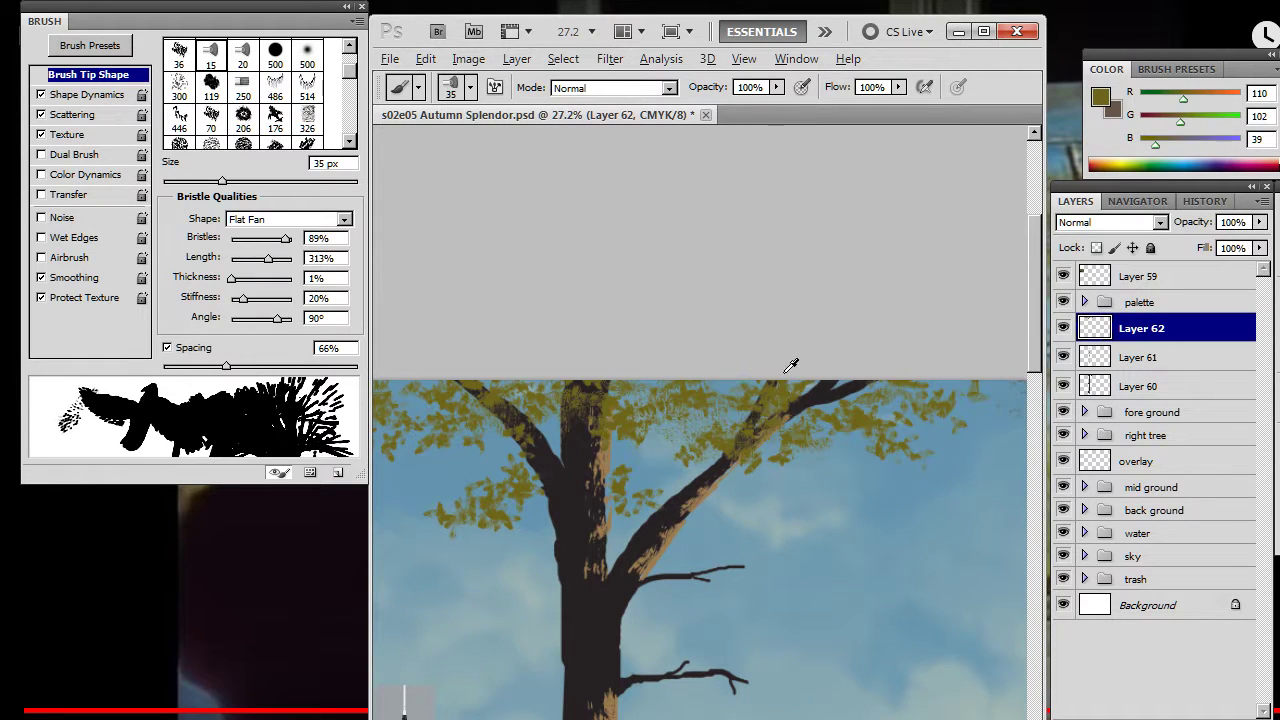
{"action": "key", "text": "ctrl+alt+space"}
{"action": "mouse_move", "coordinate": [789, 530]}
{"action": "left_mouse_down"}
{"action": "mouse_move", "coordinate": [757, 514]}
{"action": "mouse_move", "coordinate": [717, 534]}
{"action": "mouse_move", "coordinate": [786, 451]}
{"action": "mouse_move", "coordinate": [803, 479]}
{"action": "left_mouse_up"}
{"action": "left_click", "coordinate": [810, 487]}
{"action": "left_click_drag", "start_coordinate": [766, 578], "coordinate": [691, 394]}
{"action": "mouse_move", "coordinate": [764, 437]}
{"action": "left_mouse_down"}
{"action": "mouse_move", "coordinate": [692, 421]}
{"action": "mouse_move", "coordinate": [704, 423]}
{"action": "left_mouse_up"}
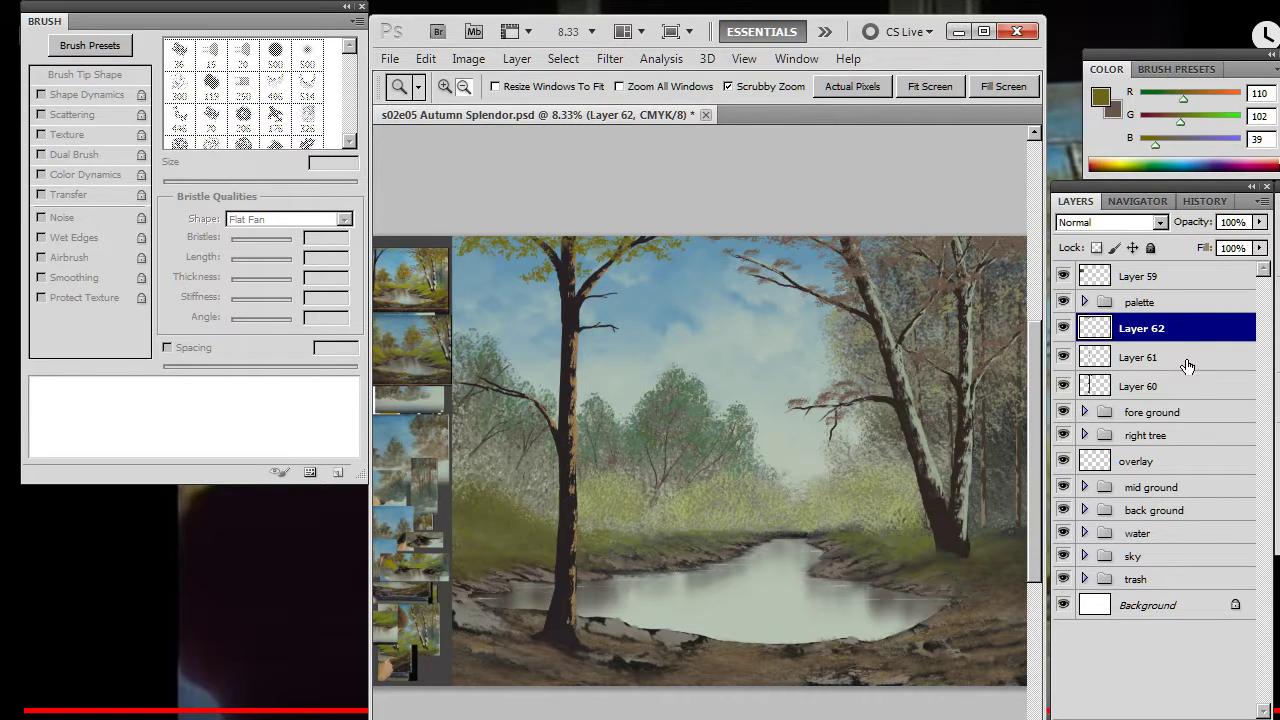
- Group Layers 60, 61 and 62 and name the group "front tree"
{"action": "left_click", "coordinate": [1196, 389], "text": "shift"}
{"action": "key", "text": "ctrl+g"}
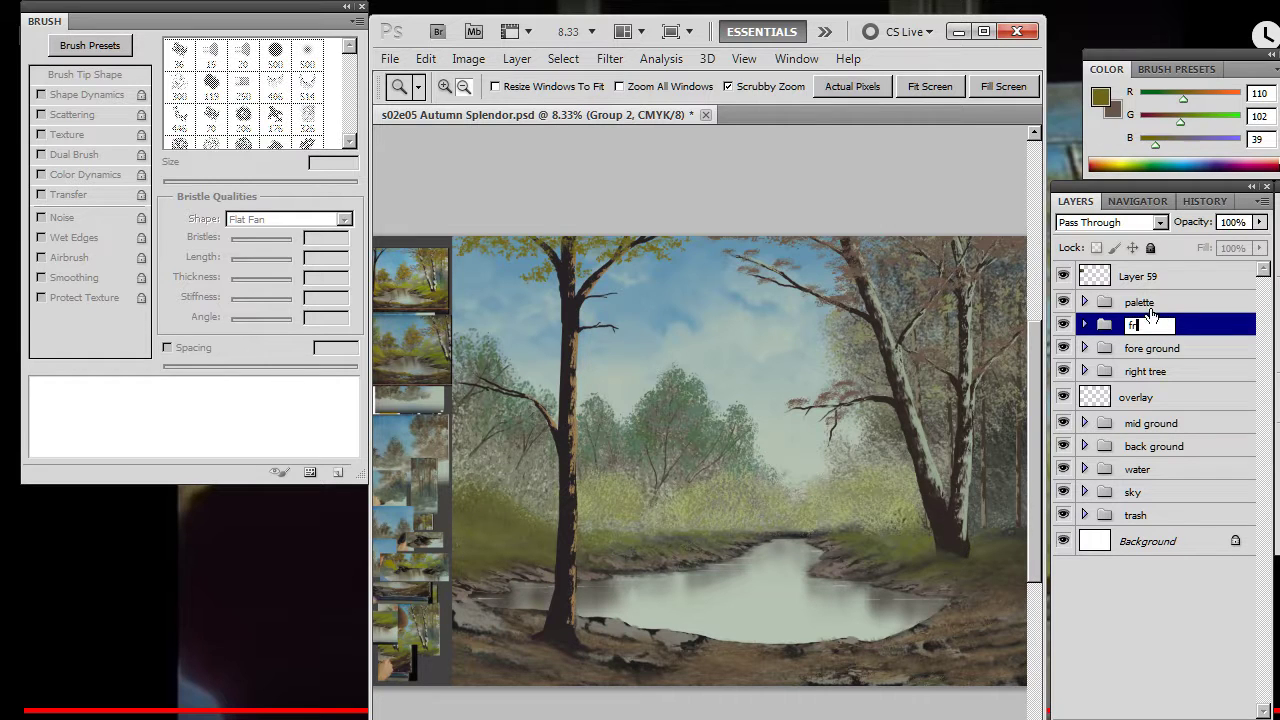
{"action": "type", "text": "ee"}
{"action": "key", "text": "Return"}
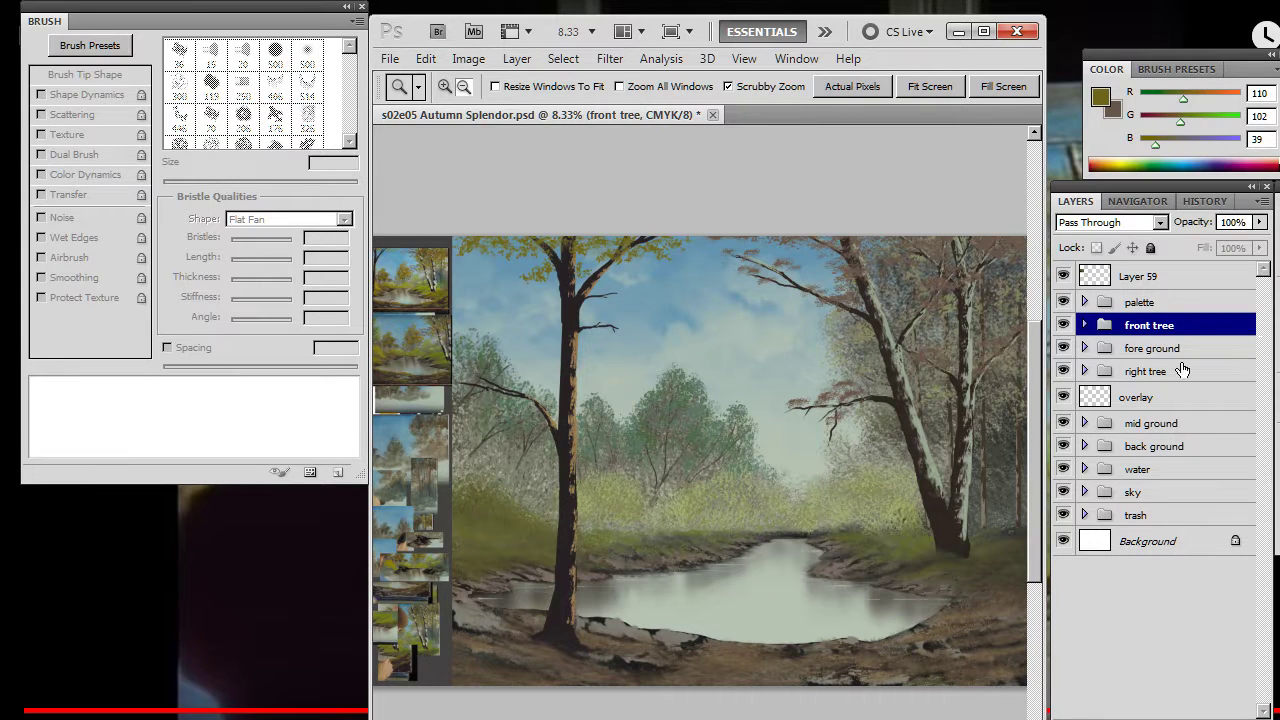
- Move Layer 59 into the palette group and make the overlay layer active
{"action": "left_click", "coordinate": [1170, 400]}
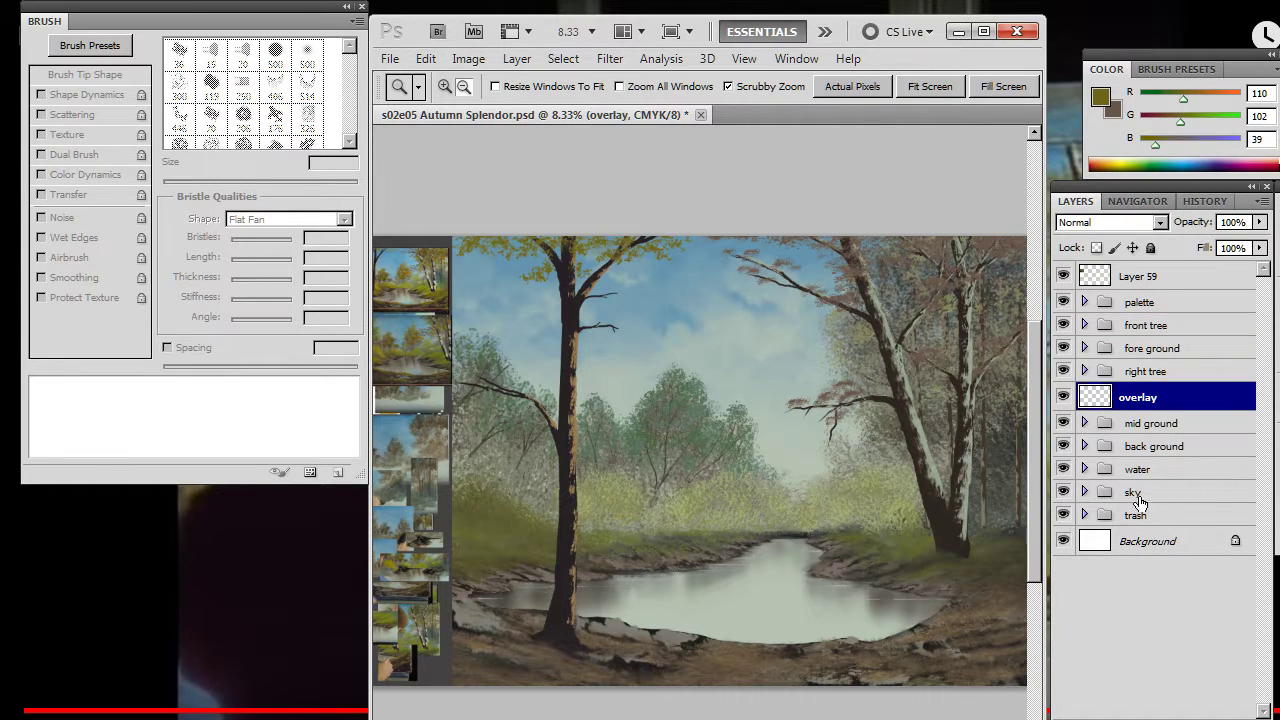
{"action": "left_click", "coordinate": [1086, 302]}
{"action": "left_click_drag", "start_coordinate": [1155, 277], "coordinate": [1100, 288]}
{"action": "left_click", "coordinate": [1084, 273]}
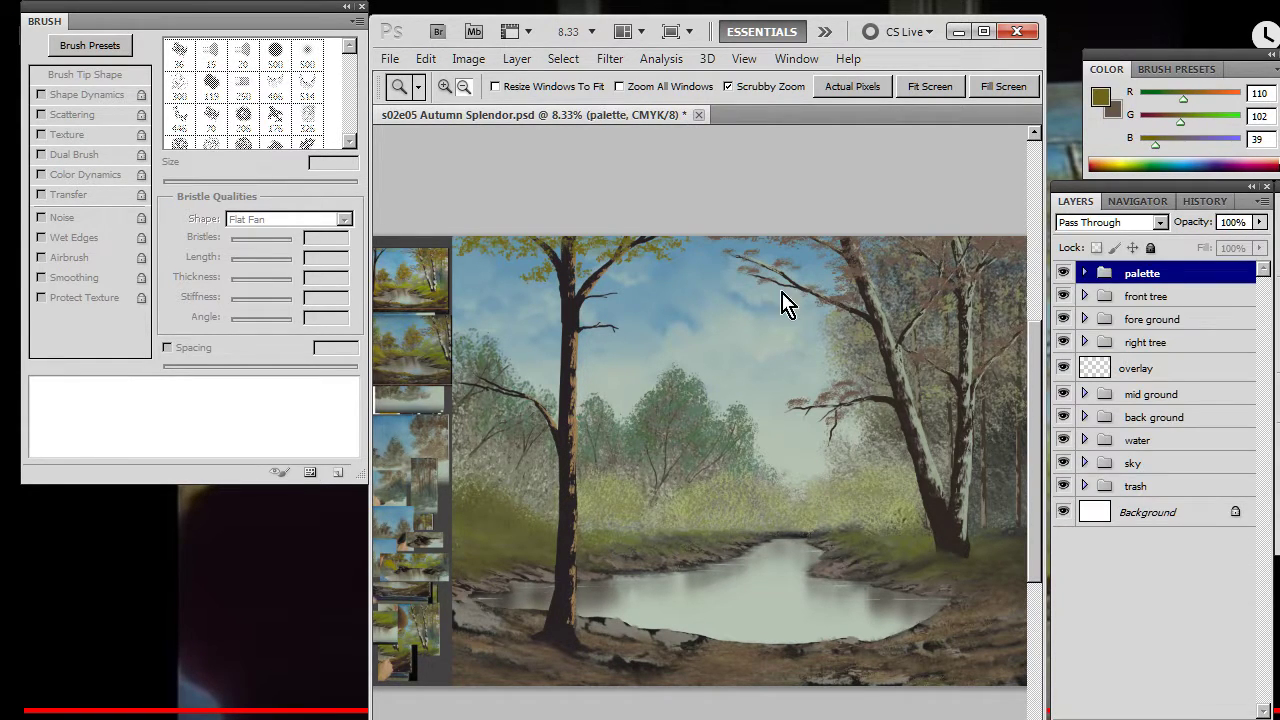
{"action": "left_click", "coordinate": [1146, 380]}
- Sample dark brown (RGB 85, 74, 43) as foreground and gray-beige (RGB 146, 138, 116) as background from the reference painting
{"action": "scroll", "coordinate": [657, 409], "scroll_direction": "left", "scroll_amount": 5}
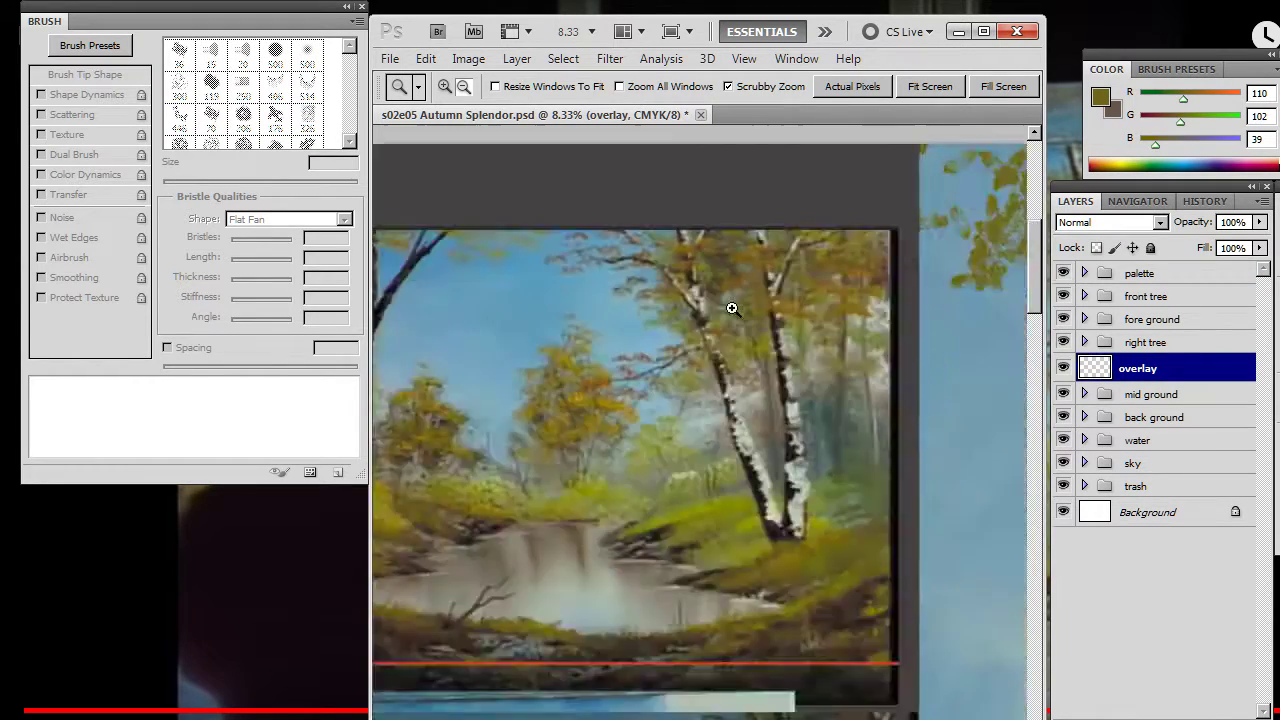
{"action": "left_click_drag", "start_coordinate": [732, 308], "coordinate": [785, 300]}
{"action": "mouse_move", "coordinate": [587, 465]}
{"action": "left_mouse_down"}
{"action": "mouse_move", "coordinate": [780, 351]}
{"action": "mouse_move", "coordinate": [826, 347]}
{"action": "left_mouse_up"}
{"action": "key", "text": "b"}
{"action": "left_click", "coordinate": [643, 348], "text": "alt"}
{"action": "left_click_drag", "start_coordinate": [647, 341], "coordinate": [546, 366]}
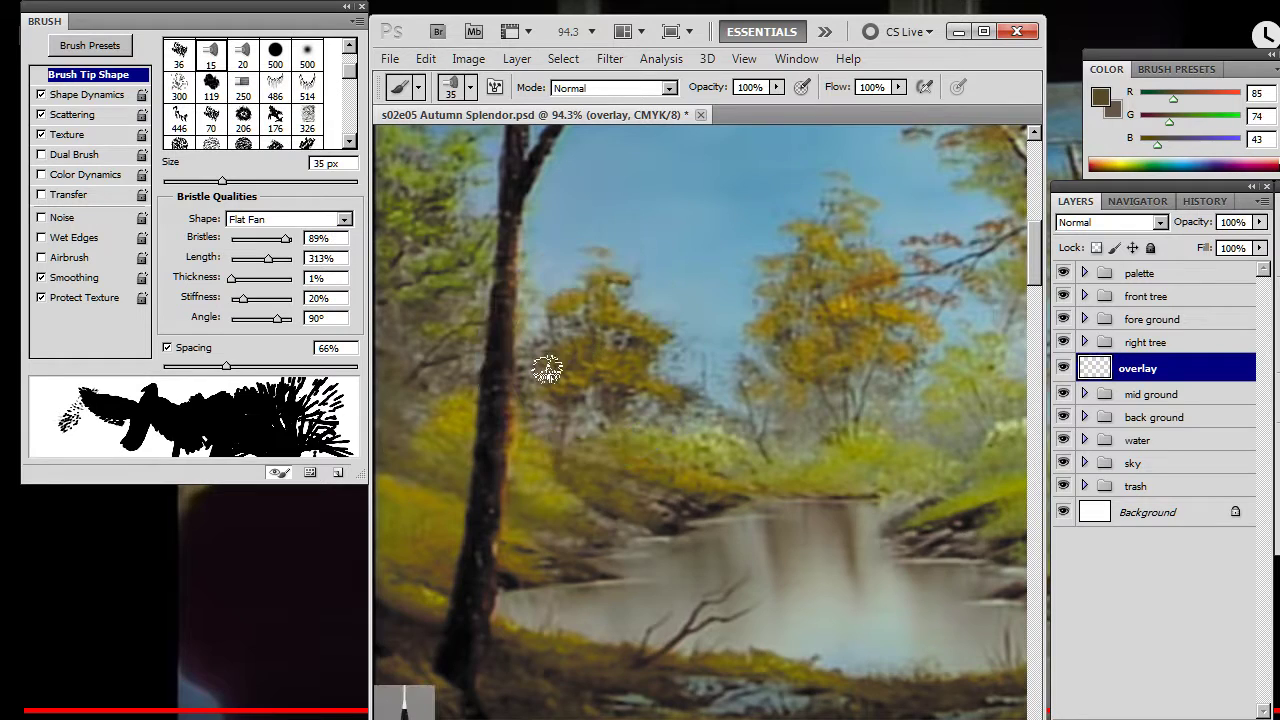
{"action": "left_click", "coordinate": [562, 445], "text": "alt"}
{"action": "left_click_drag", "start_coordinate": [603, 322], "coordinate": [616, 326]}
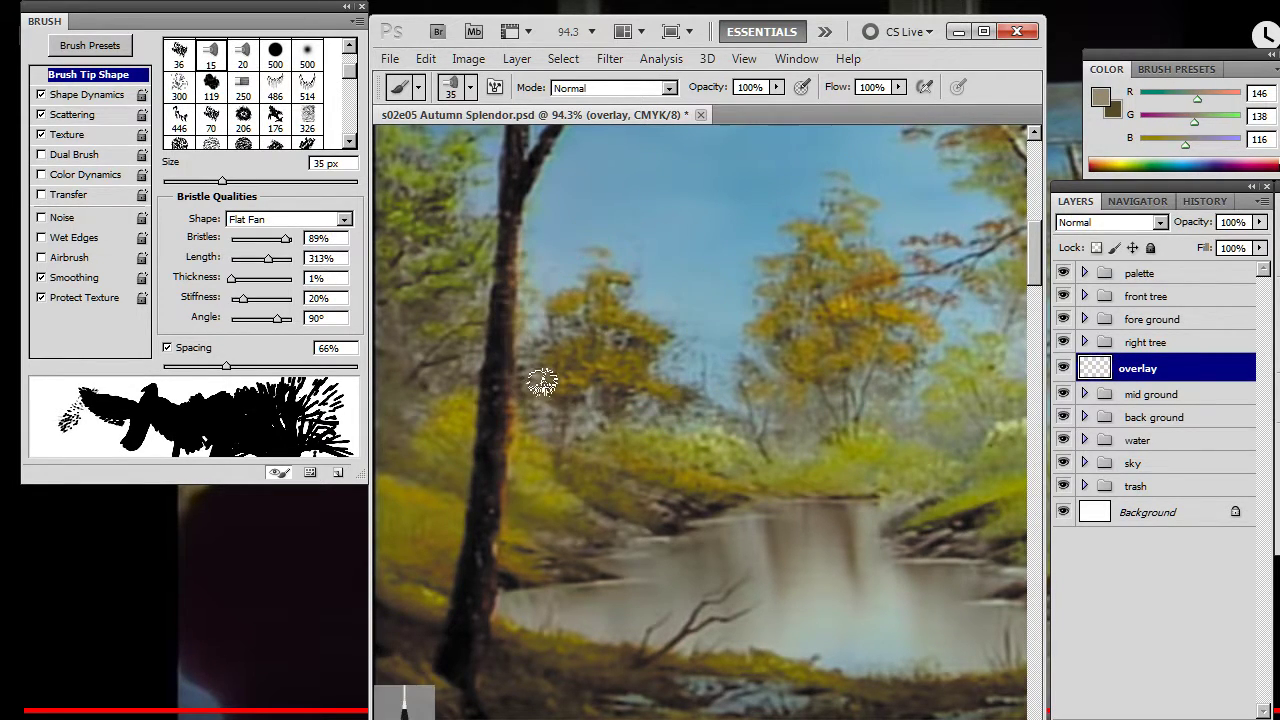
{"action": "key", "text": "x"}
- Paint a brown bush just right of the front tree's trunk with the 499 textured tip at 495 px, angle 22°, roundness 64%
{"action": "key", "text": "z"}
{"action": "left_click_drag", "start_coordinate": [903, 500], "coordinate": [663, 372]}
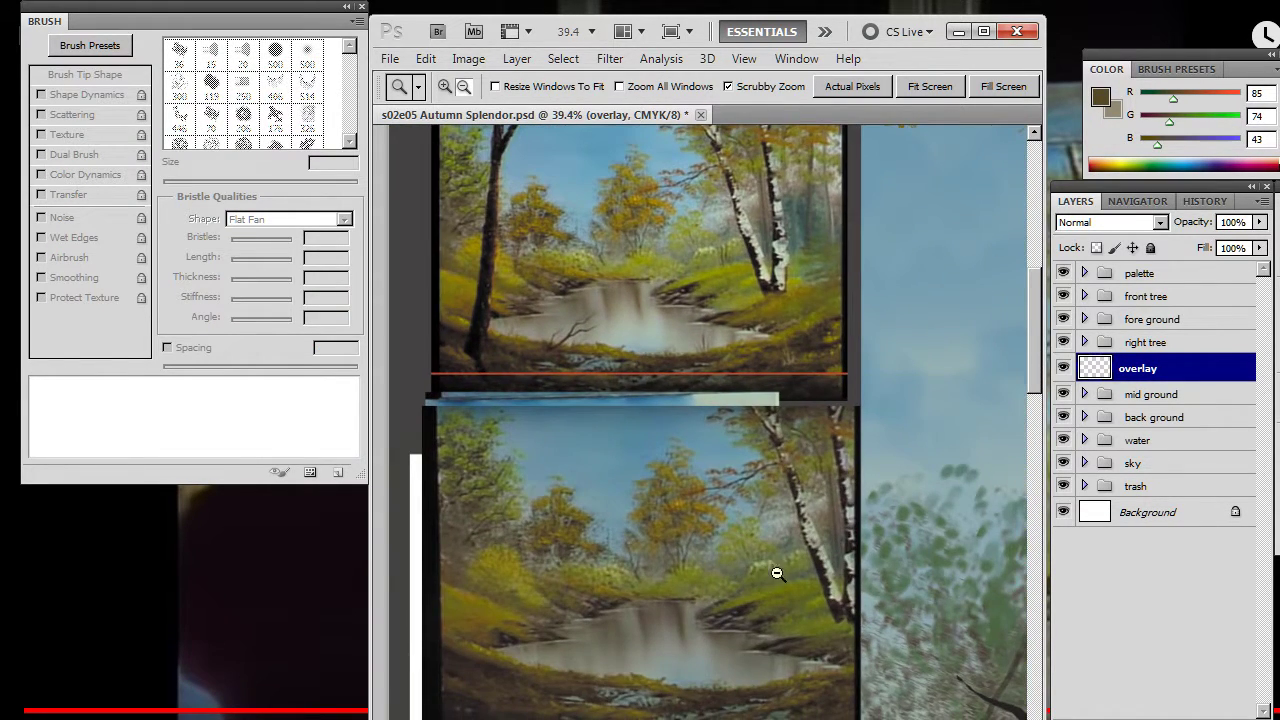
{"action": "left_click_drag", "start_coordinate": [794, 583], "coordinate": [747, 560]}
{"action": "left_click_drag", "start_coordinate": [612, 558], "coordinate": [423, 363]}
{"action": "mouse_move", "coordinate": [832, 453]}
{"action": "left_mouse_down"}
{"action": "mouse_move", "coordinate": [771, 449]}
{"action": "mouse_move", "coordinate": [858, 494]}
{"action": "mouse_move", "coordinate": [841, 488]}
{"action": "left_mouse_up"}
{"action": "left_click_drag", "start_coordinate": [841, 488], "coordinate": [483, 336]}
{"action": "left_click_drag", "start_coordinate": [654, 431], "coordinate": [658, 460]}
{"action": "key", "text": "b"}
{"action": "right_click", "coordinate": [624, 461]}
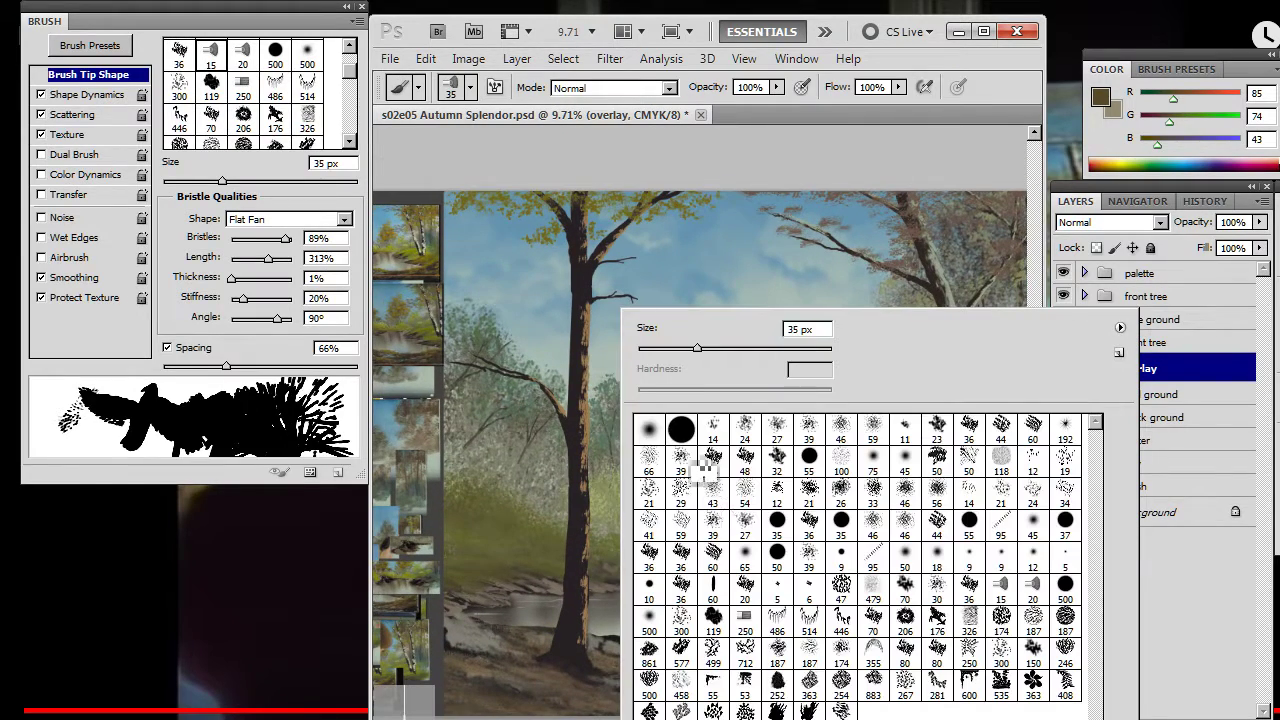
{"action": "double_click", "coordinate": [712, 655]}
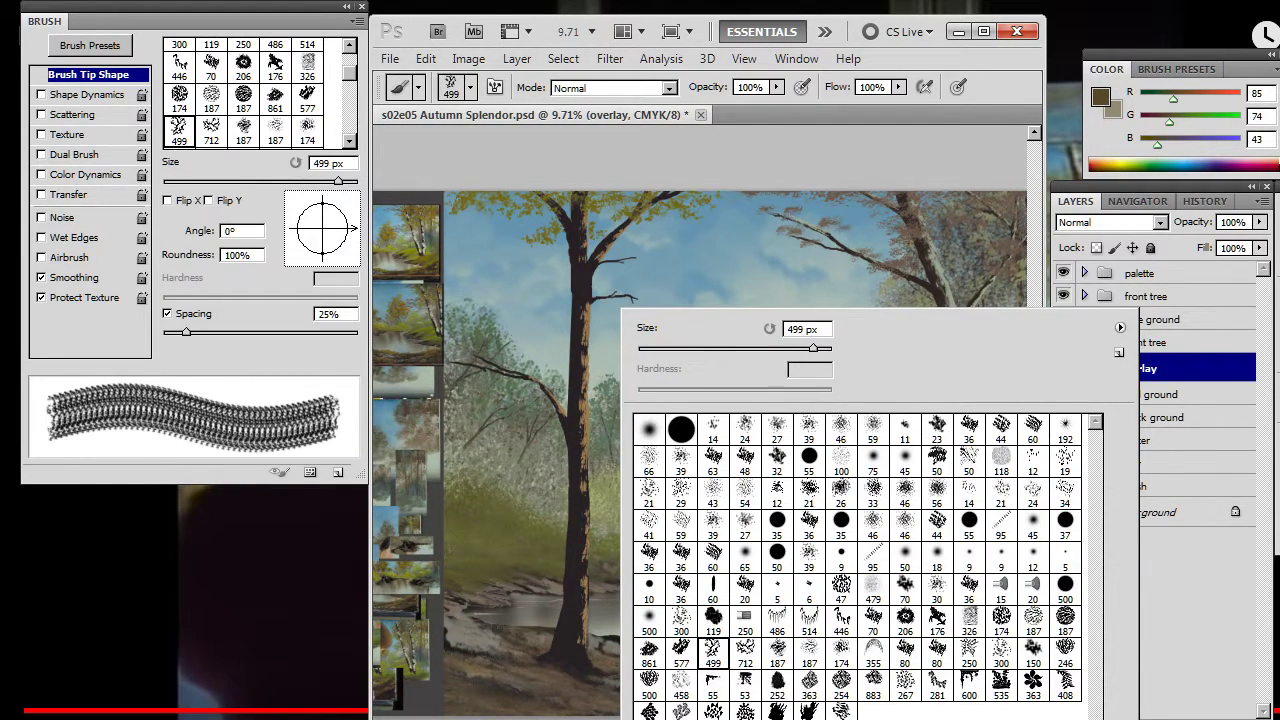
{"action": "left_click_drag", "start_coordinate": [346, 241], "coordinate": [351, 218]}
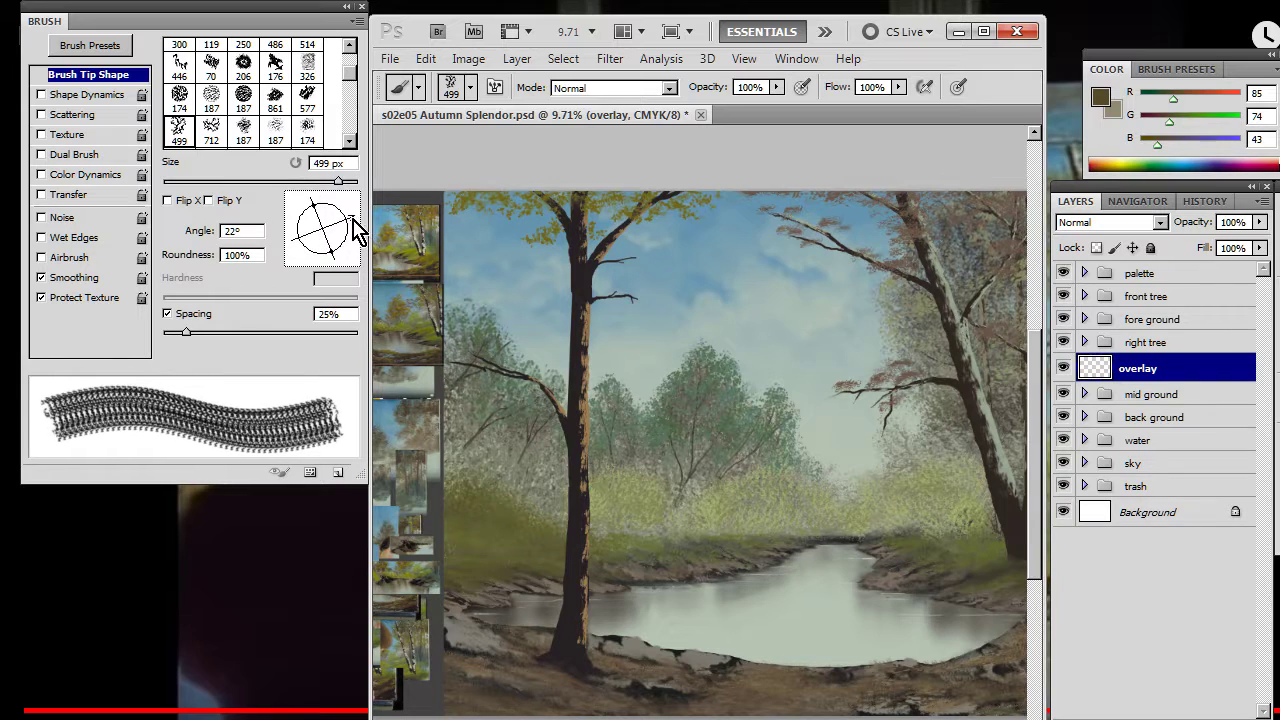
{"action": "left_click_drag", "start_coordinate": [329, 266], "coordinate": [329, 246]}
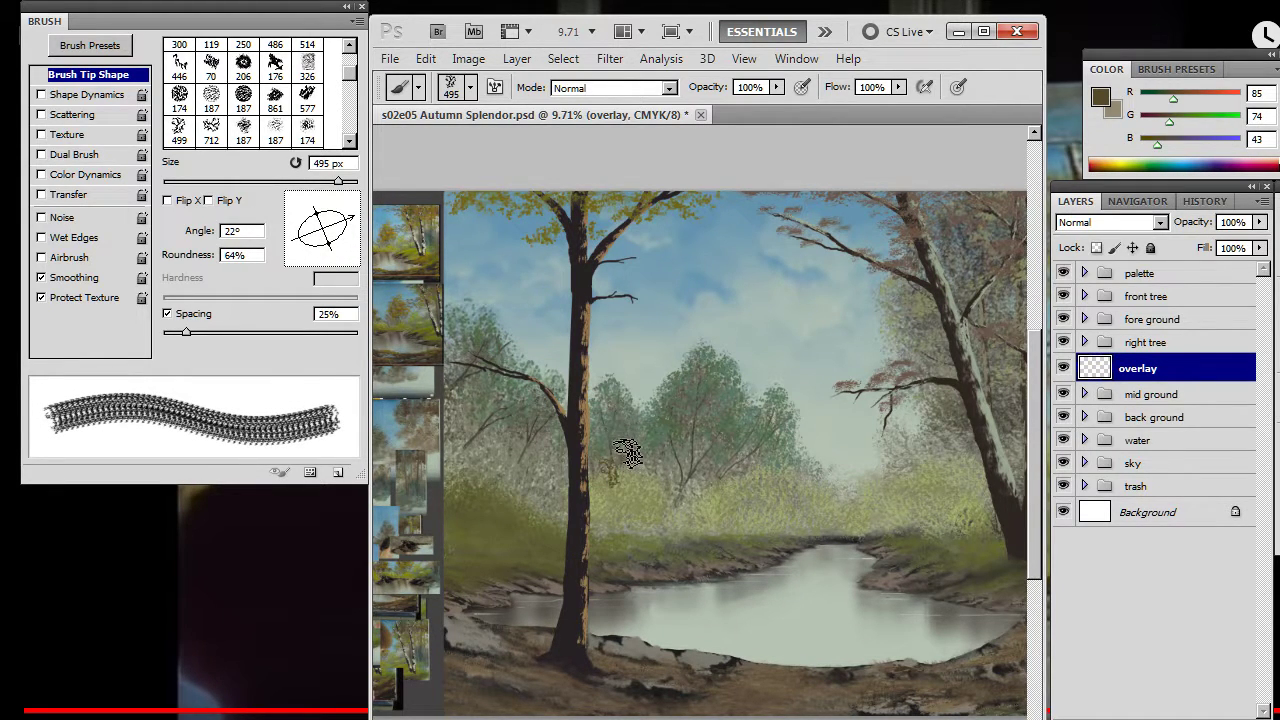
{"action": "mouse_move", "coordinate": [655, 444]}
{"action": "left_mouse_down"}
{"action": "mouse_move", "coordinate": [607, 444]}
{"action": "mouse_move", "coordinate": [620, 425]}
{"action": "mouse_move", "coordinate": [664, 467]}
{"action": "mouse_move", "coordinate": [642, 464]}
{"action": "mouse_move", "coordinate": [627, 482]}
{"action": "mouse_move", "coordinate": [650, 480]}
{"action": "mouse_move", "coordinate": [671, 509]}
{"action": "mouse_move", "coordinate": [648, 511]}
{"action": "mouse_move", "coordinate": [641, 487]}
{"action": "mouse_move", "coordinate": [661, 494]}
{"action": "mouse_move", "coordinate": [633, 514]}
{"action": "mouse_move", "coordinate": [635, 533]}
{"action": "mouse_move", "coordinate": [652, 505]}
{"action": "mouse_move", "coordinate": [650, 525]}
{"action": "mouse_move", "coordinate": [607, 489]}
{"action": "mouse_move", "coordinate": [605, 502]}
{"action": "mouse_move", "coordinate": [585, 497]}
{"action": "mouse_move", "coordinate": [577, 522]}
{"action": "mouse_move", "coordinate": [594, 547]}
{"action": "mouse_move", "coordinate": [586, 506]}
{"action": "mouse_move", "coordinate": [601, 531]}
{"action": "mouse_move", "coordinate": [623, 514]}
{"action": "mouse_move", "coordinate": [630, 531]}
{"action": "mouse_move", "coordinate": [662, 531]}
{"action": "left_mouse_up"}
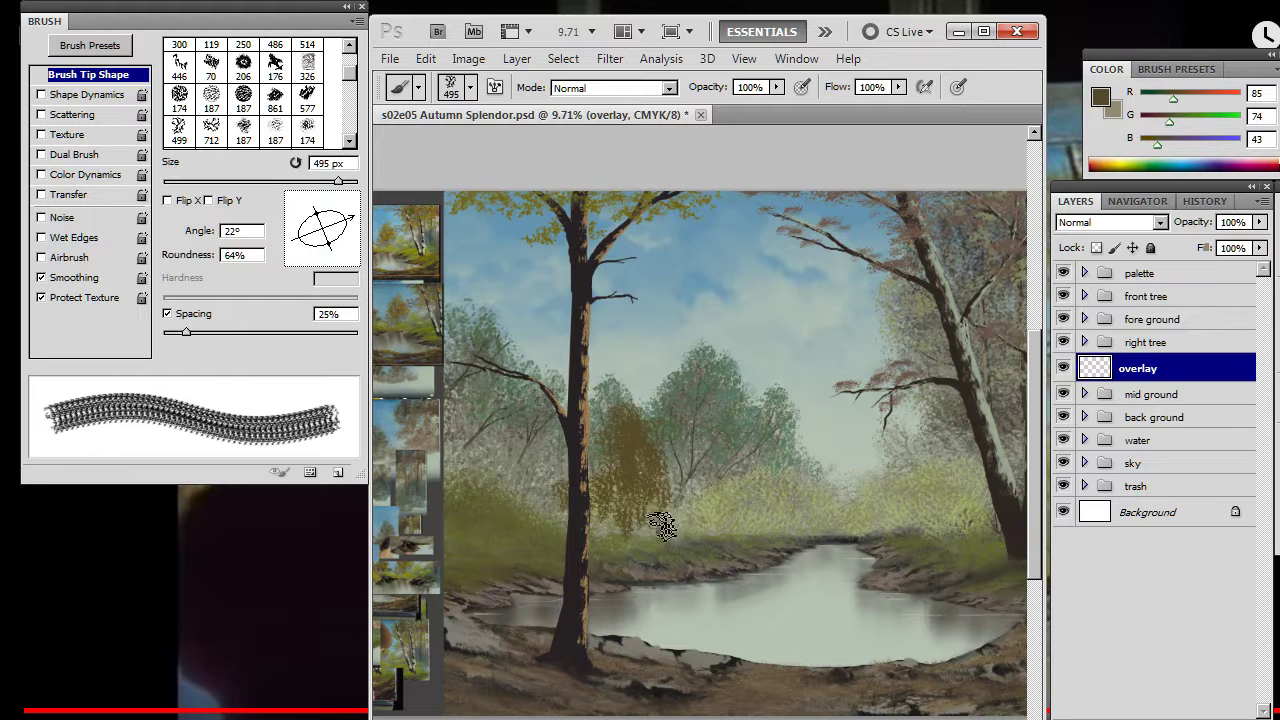
- Give the eraser the 29 px speckled tip enlarged to 400 px, and break up the brown bush's foliage
{"action": "key", "text": "e"}
{"action": "right_click", "coordinate": [657, 493]}
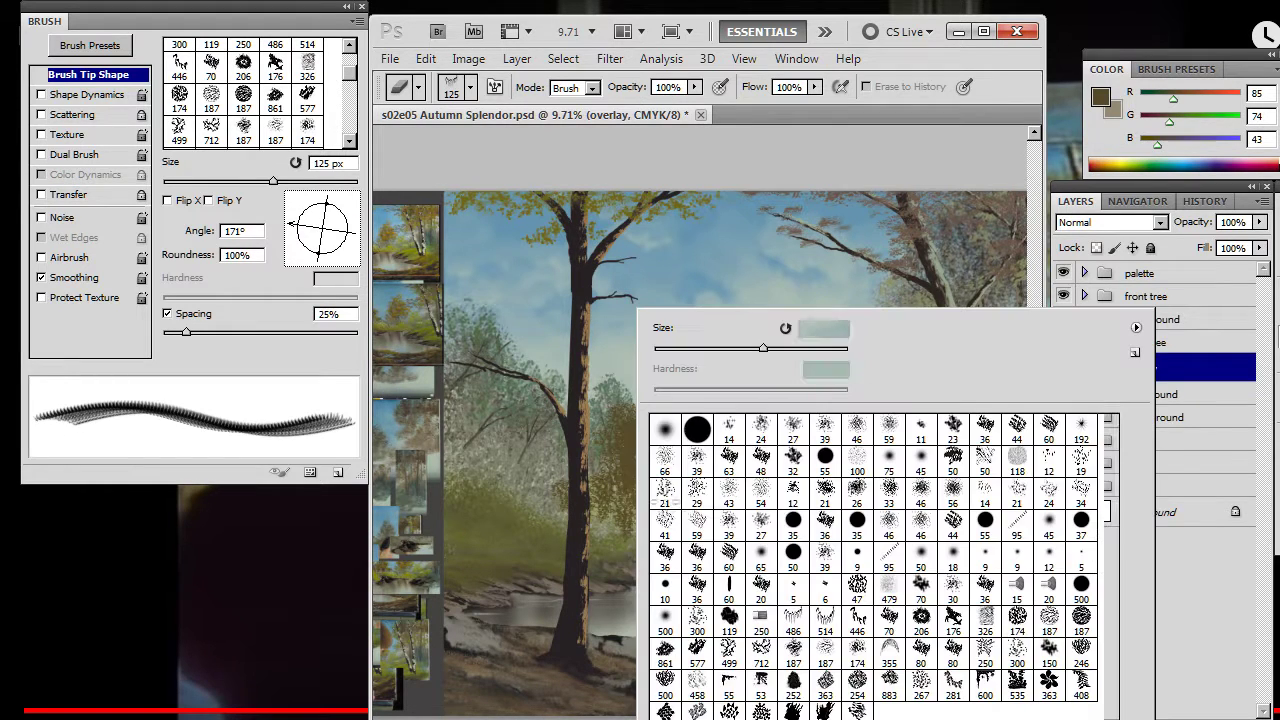
{"action": "left_click", "coordinate": [690, 505]}
{"action": "key", "text": "bracketright"}
{"action": "key", "text": "bracketright"}
{"action": "key", "text": "bracketright"}
{"action": "key", "text": "bracketright"}
{"action": "key", "text": "bracketright"}
{"action": "key", "text": "bracketright"}
{"action": "key", "text": "bracketright"}
{"action": "key", "text": "bracketright"}
{"action": "key", "text": "bracketright"}
{"action": "key", "text": "bracketright"}
{"action": "key", "text": "bracketright"}
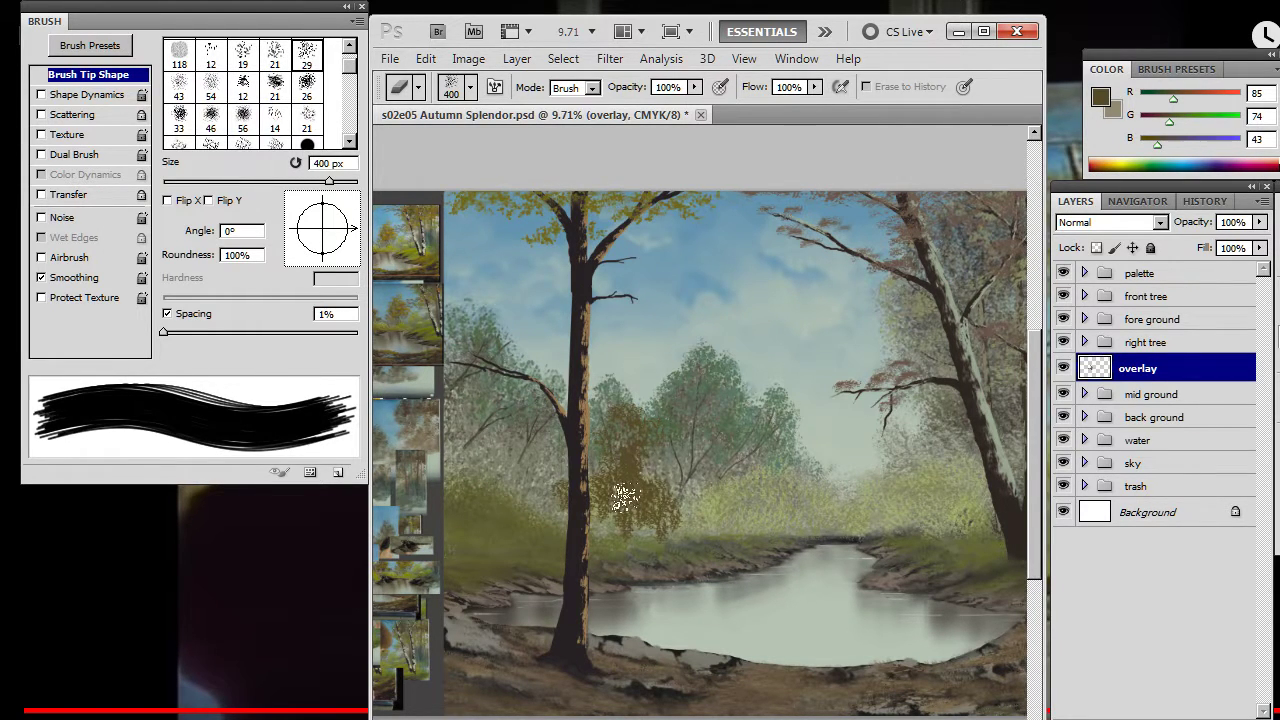
- Fill in the brown bush and extend its lower right side with the tip rotated to -18°, alternating brush and eraser
{"action": "key", "text": "b"}
{"action": "mouse_move", "coordinate": [622, 440]}
{"action": "left_mouse_down"}
{"action": "mouse_move", "coordinate": [674, 491]}
{"action": "mouse_move", "coordinate": [666, 509]}
{"action": "left_mouse_up"}
{"action": "key", "text": "e"}
{"action": "key", "text": "b"}
{"action": "left_click_drag", "start_coordinate": [345, 228], "coordinate": [352, 244]}
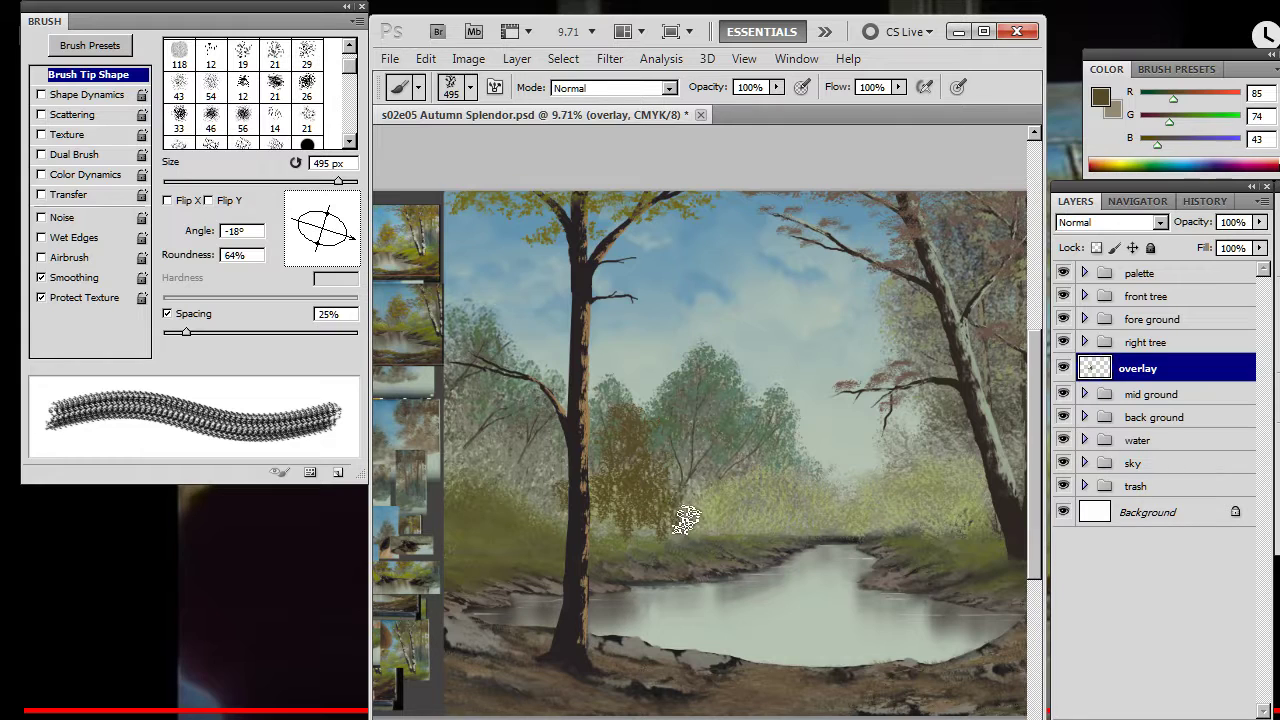
{"action": "key", "text": "e"}
{"action": "key", "text": "b"}
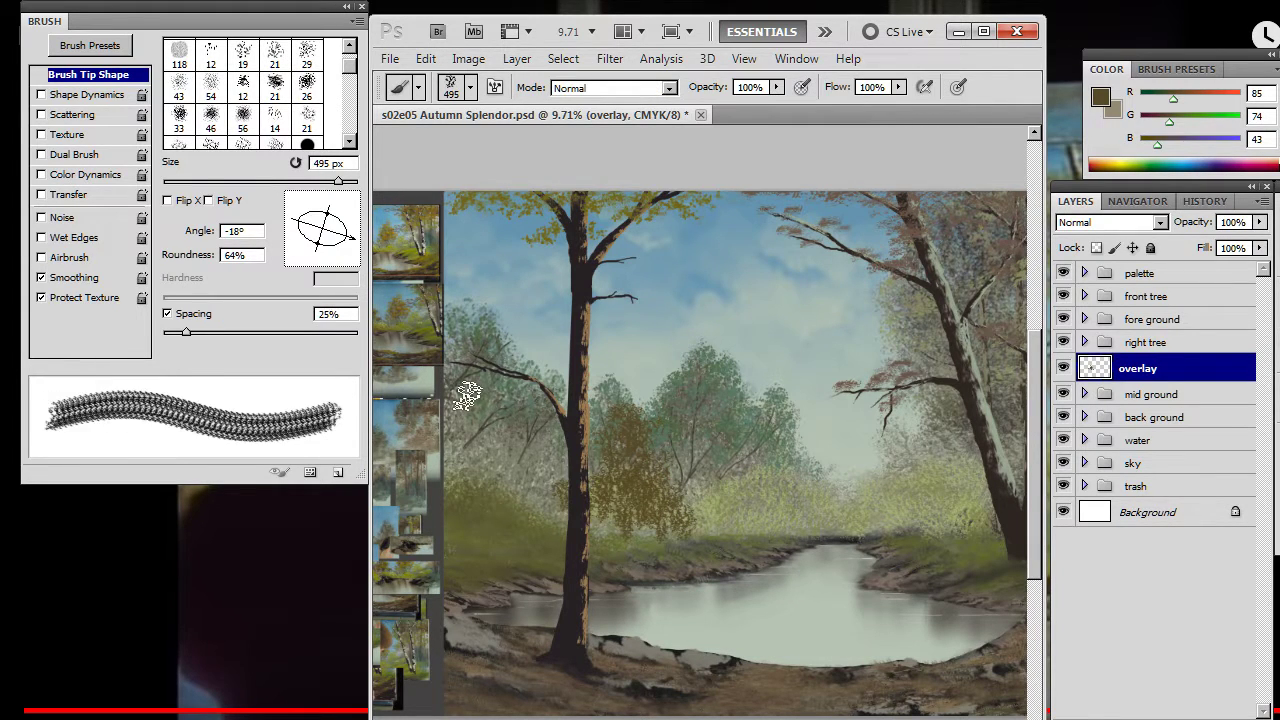
- Rotate the 495 px tip to 42° and fill the bush's base on both sides of the trunk, erasing between strokes
{"action": "left_click_drag", "start_coordinate": [358, 258], "coordinate": [345, 212]}
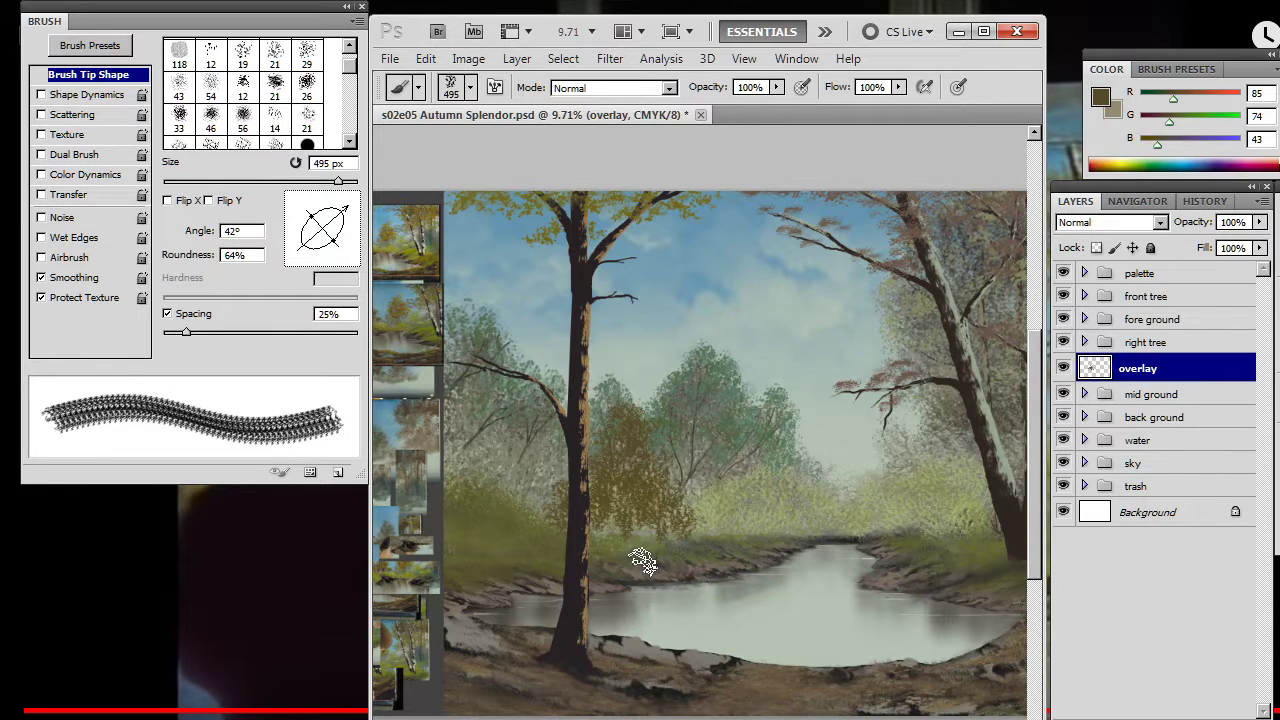
{"action": "left_click", "coordinate": [620, 533]}
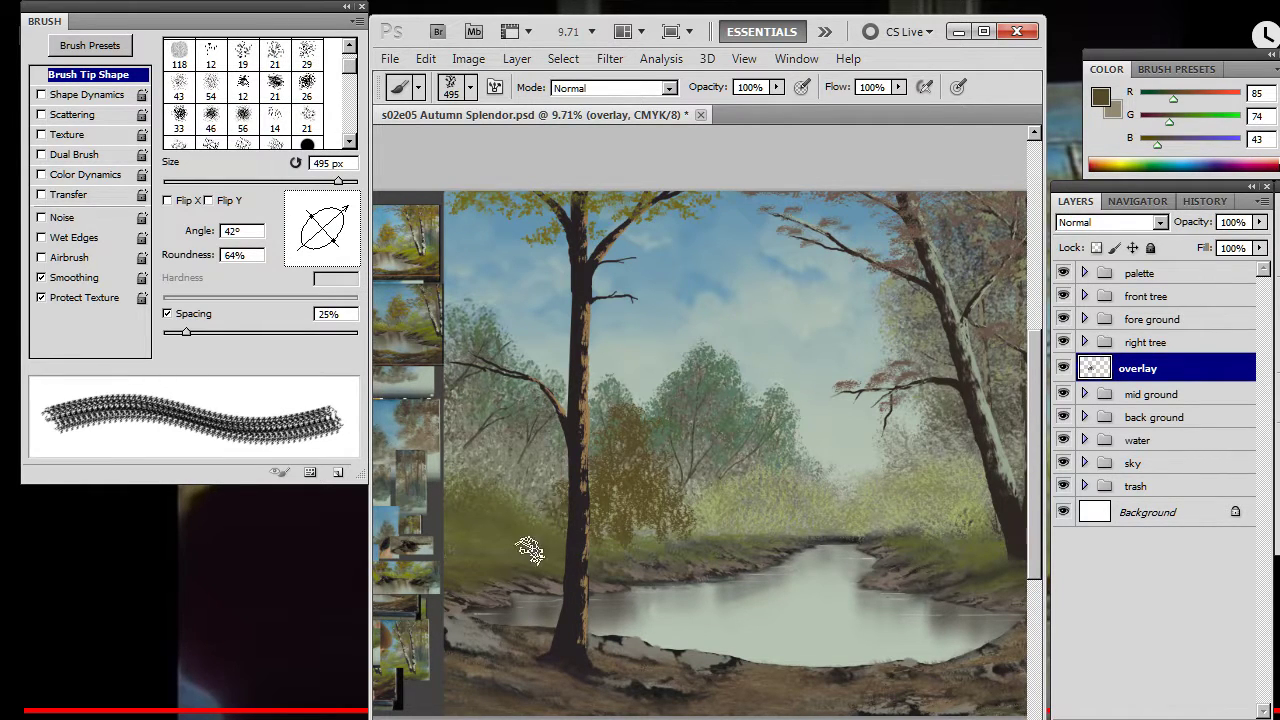
{"action": "key", "text": "e"}
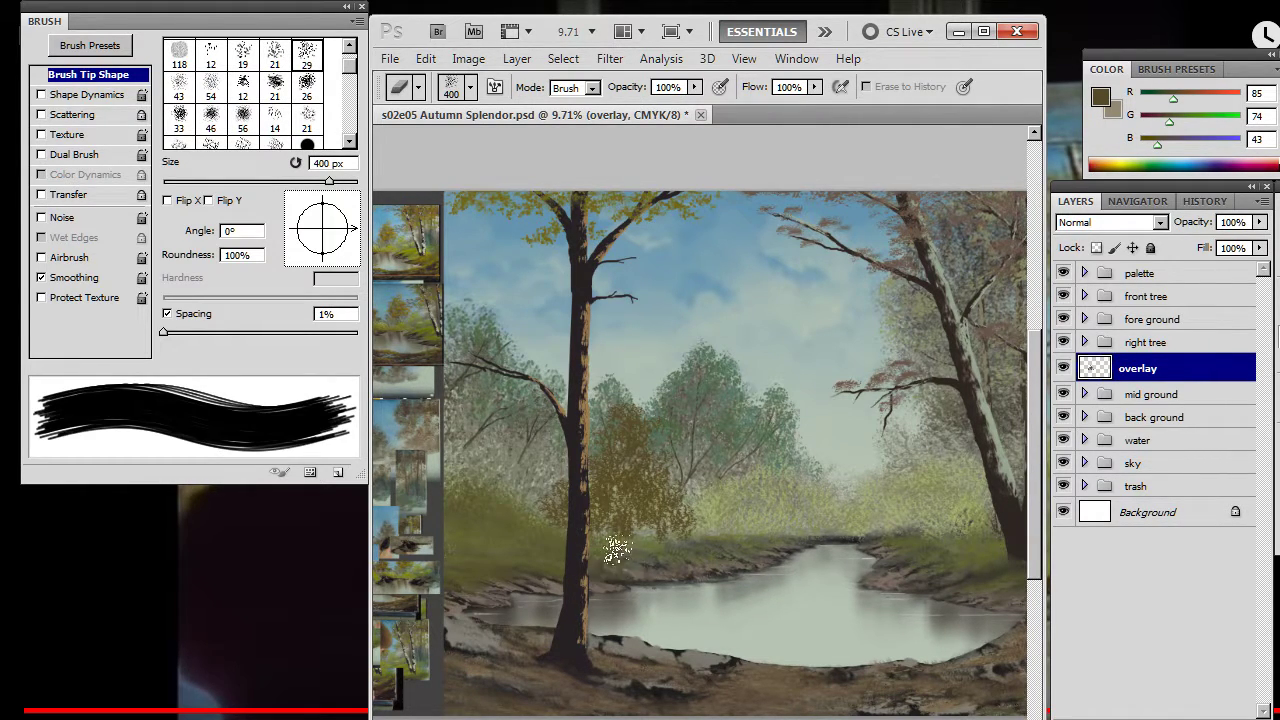
{"action": "key", "text": "b"}
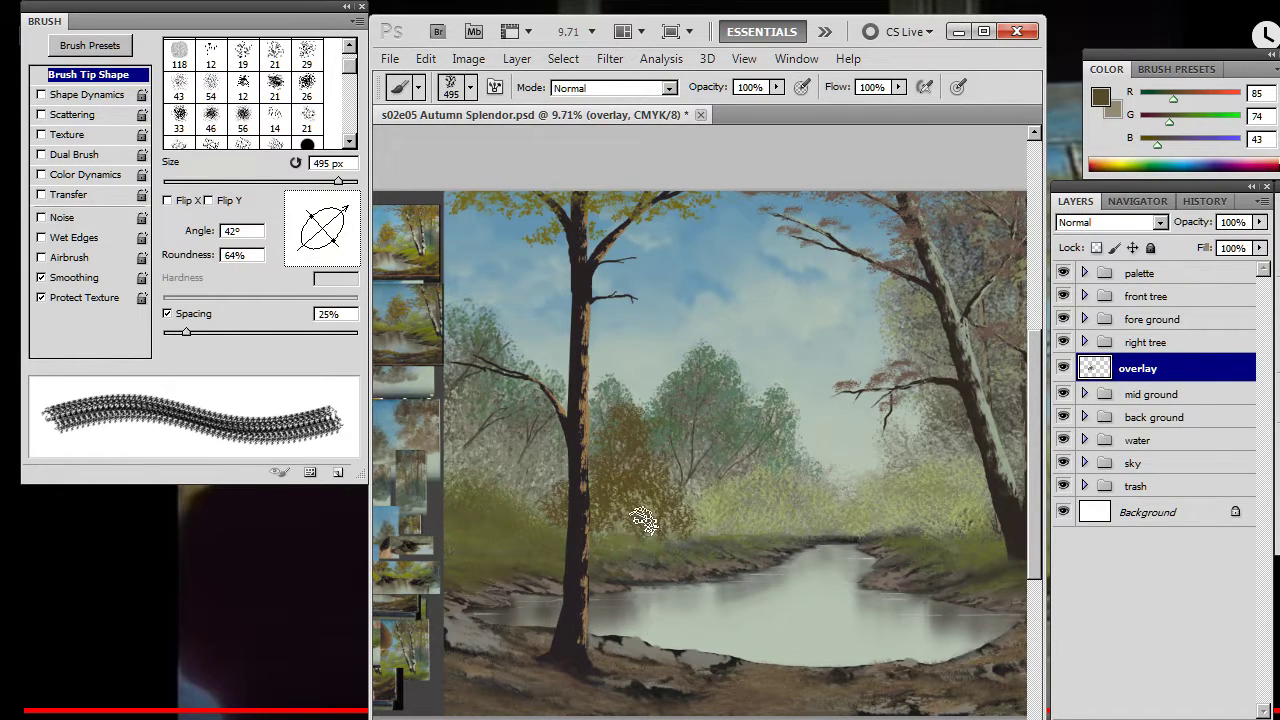
{"action": "key", "text": "e"}
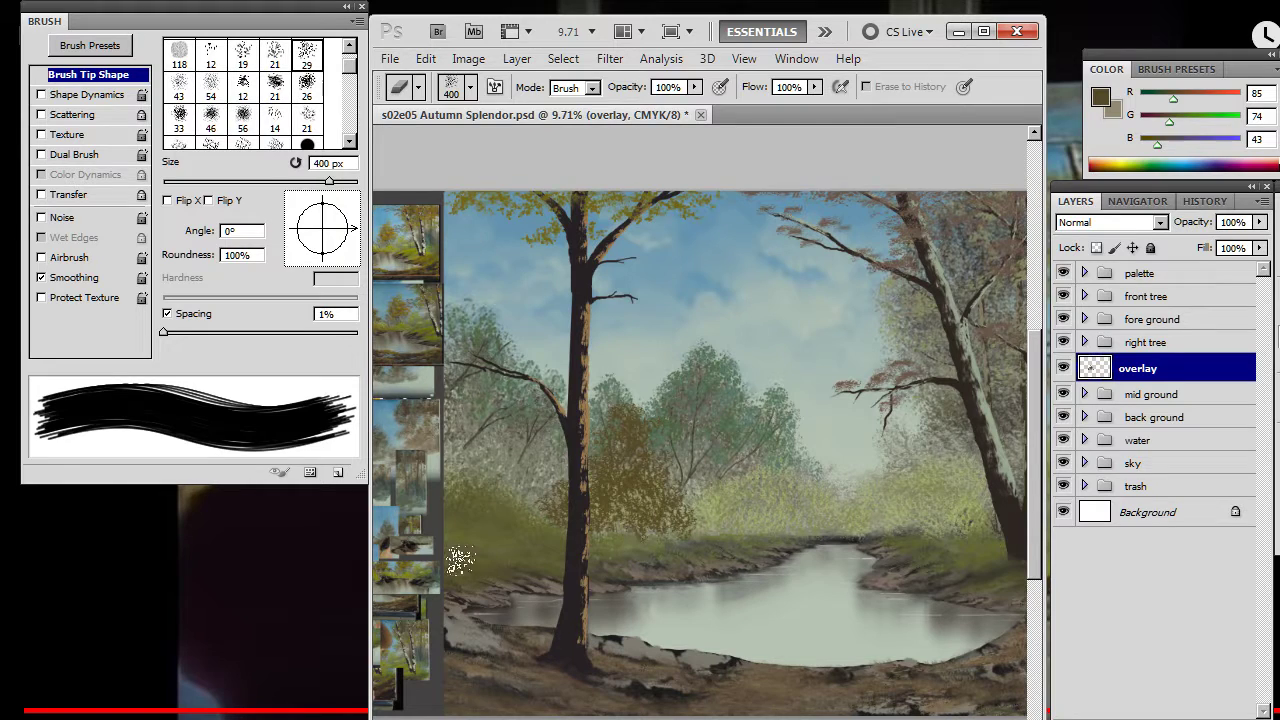
- Paint a second brown bush left of the front tree's trunk with the tip at -18°, and thin it with the eraser
{"action": "key", "text": "b"}
{"action": "mouse_move", "coordinate": [340, 245]}
{"action": "left_mouse_down"}
{"action": "mouse_move", "coordinate": [343, 223]}
{"action": "mouse_move", "coordinate": [360, 242]}
{"action": "left_mouse_up"}
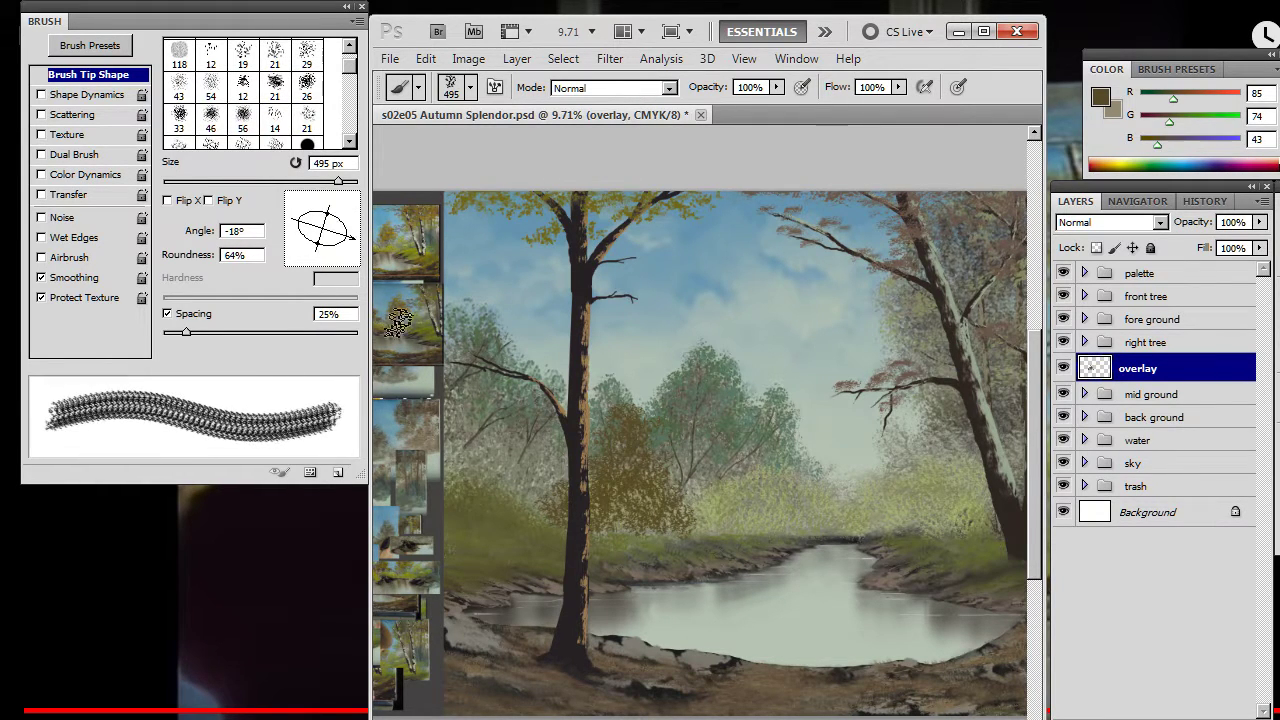
{"action": "mouse_move", "coordinate": [488, 472]}
{"action": "left_mouse_down"}
{"action": "mouse_move", "coordinate": [498, 501]}
{"action": "mouse_move", "coordinate": [502, 457]}
{"action": "mouse_move", "coordinate": [514, 464]}
{"action": "mouse_move", "coordinate": [532, 532]}
{"action": "mouse_move", "coordinate": [493, 517]}
{"action": "mouse_move", "coordinate": [532, 535]}
{"action": "mouse_move", "coordinate": [525, 467]}
{"action": "mouse_move", "coordinate": [500, 449]}
{"action": "mouse_move", "coordinate": [490, 502]}
{"action": "mouse_move", "coordinate": [525, 446]}
{"action": "mouse_move", "coordinate": [495, 431]}
{"action": "mouse_move", "coordinate": [508, 473]}
{"action": "mouse_move", "coordinate": [494, 488]}
{"action": "mouse_move", "coordinate": [469, 482]}
{"action": "mouse_move", "coordinate": [523, 480]}
{"action": "mouse_move", "coordinate": [541, 527]}
{"action": "mouse_move", "coordinate": [534, 466]}
{"action": "left_mouse_up"}
{"action": "key", "text": "e"}
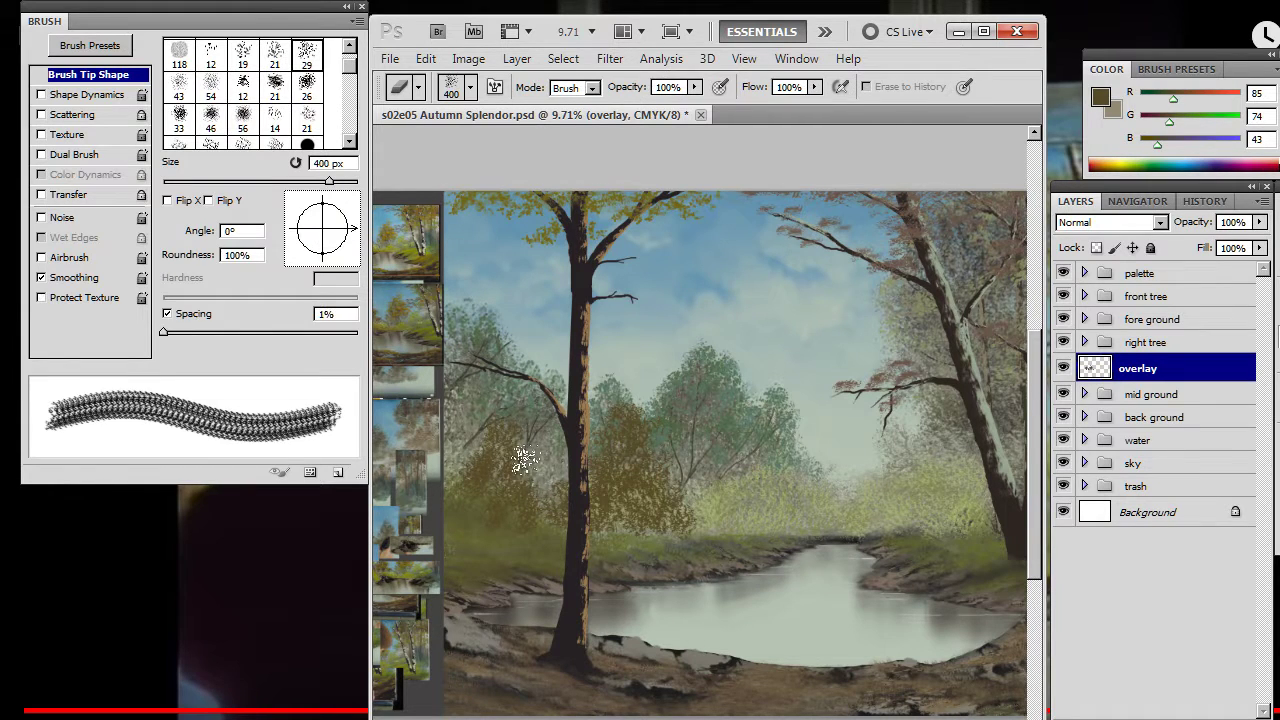
- Thicken the left brown bush and widen it toward the painting's edge with the tip at 21°, erasing between strokes
{"action": "key", "text": "b"}
{"action": "left_click_drag", "start_coordinate": [348, 242], "coordinate": [355, 228]}
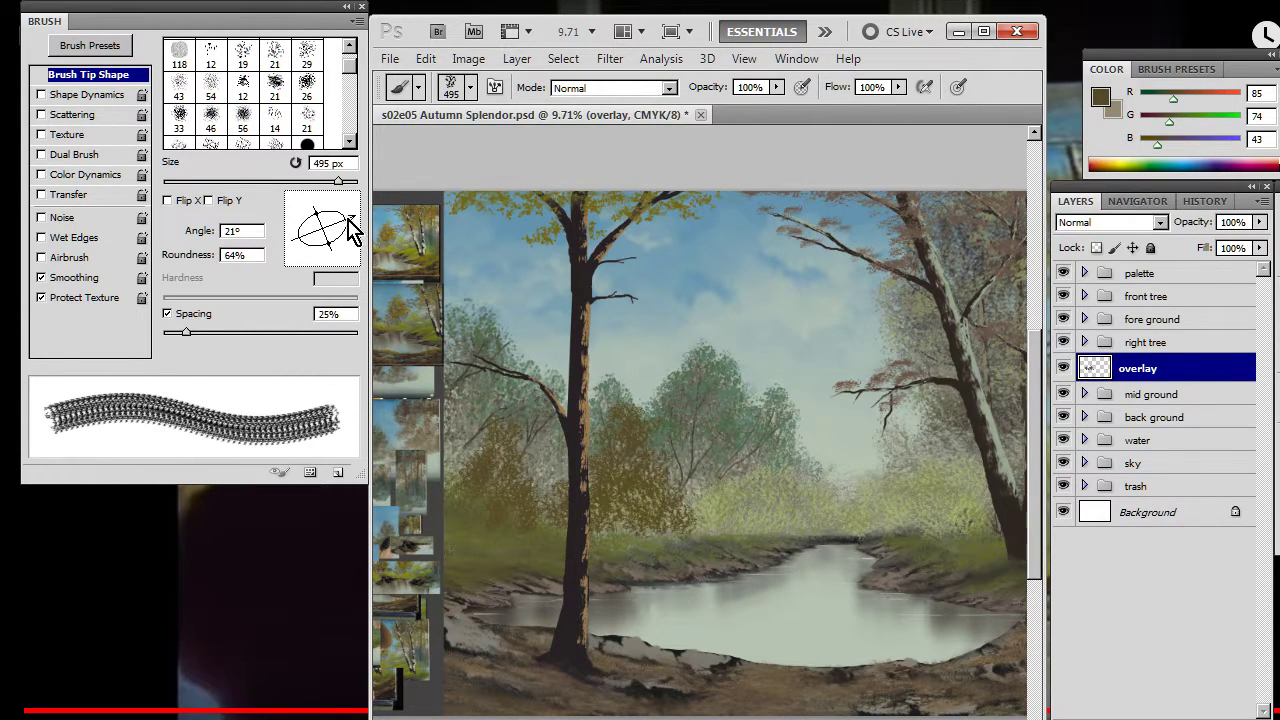
{"action": "mouse_move", "coordinate": [474, 474]}
{"action": "left_mouse_down"}
{"action": "mouse_move", "coordinate": [465, 506]}
{"action": "mouse_move", "coordinate": [464, 480]}
{"action": "mouse_move", "coordinate": [441, 549]}
{"action": "mouse_move", "coordinate": [445, 489]}
{"action": "mouse_move", "coordinate": [470, 543]}
{"action": "mouse_move", "coordinate": [472, 501]}
{"action": "mouse_move", "coordinate": [475, 544]}
{"action": "mouse_move", "coordinate": [486, 496]}
{"action": "left_mouse_up"}
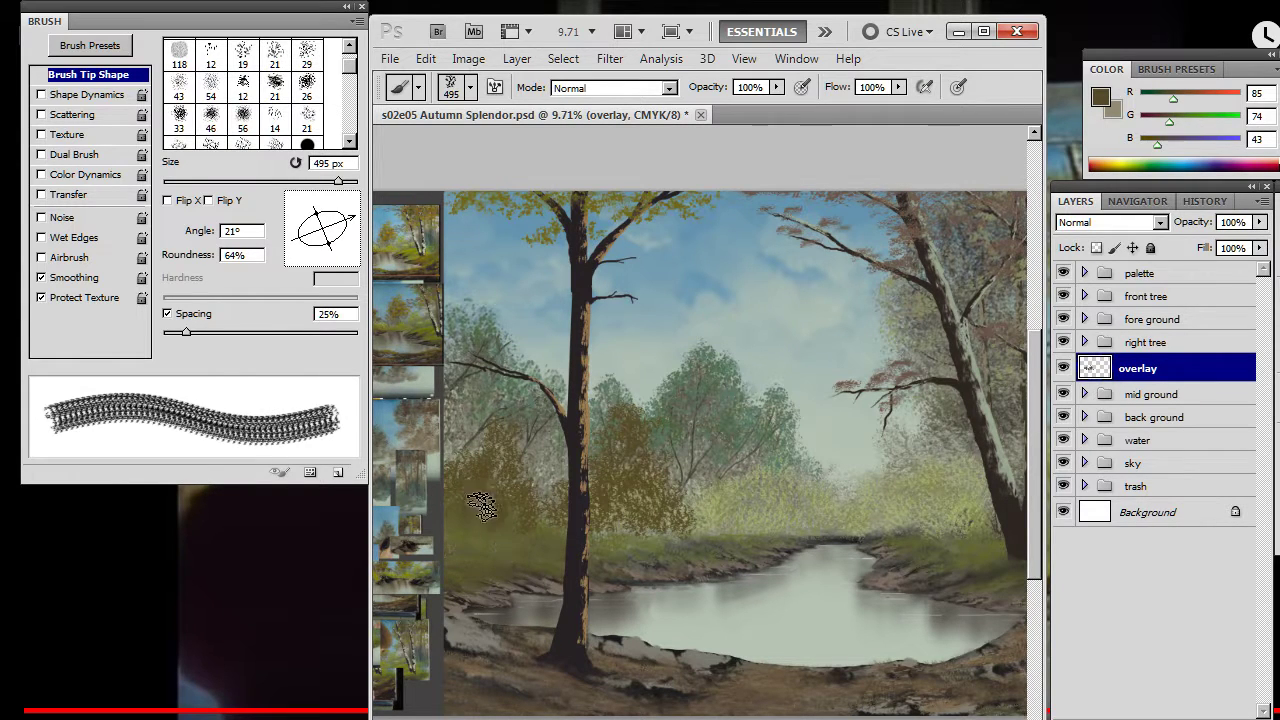
{"action": "key", "text": "e"}
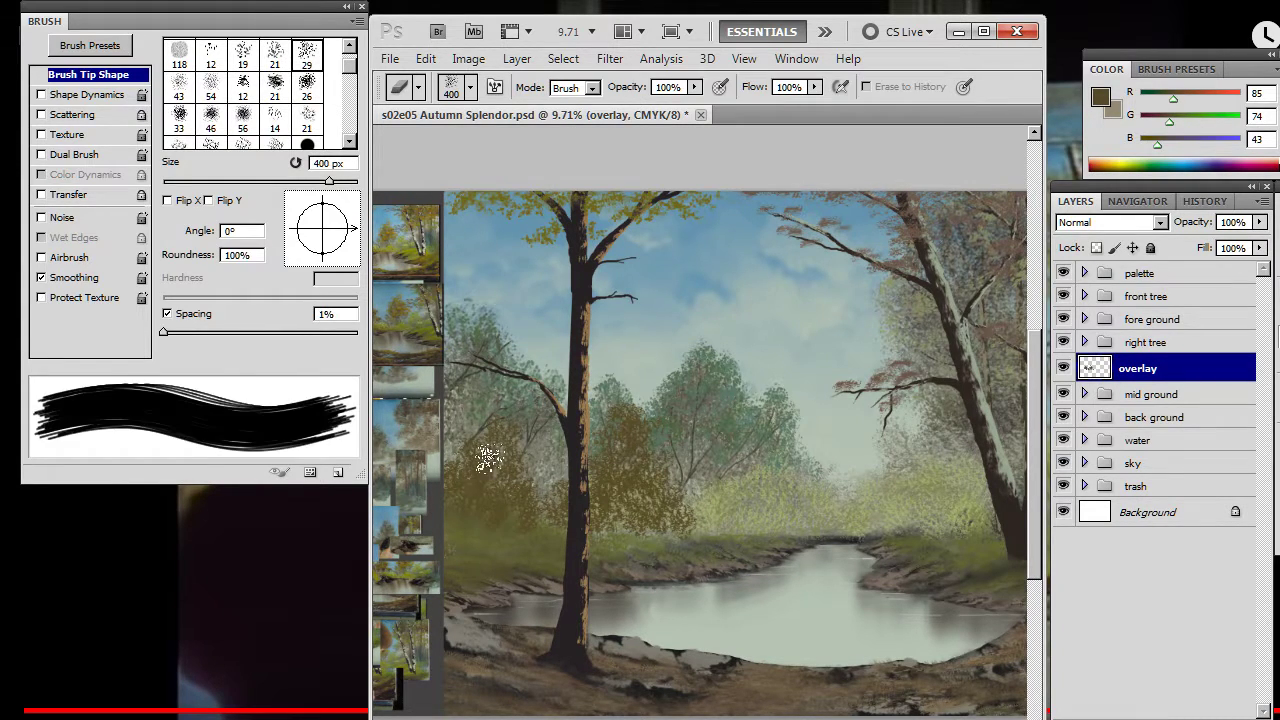
{"action": "key", "text": "b"}
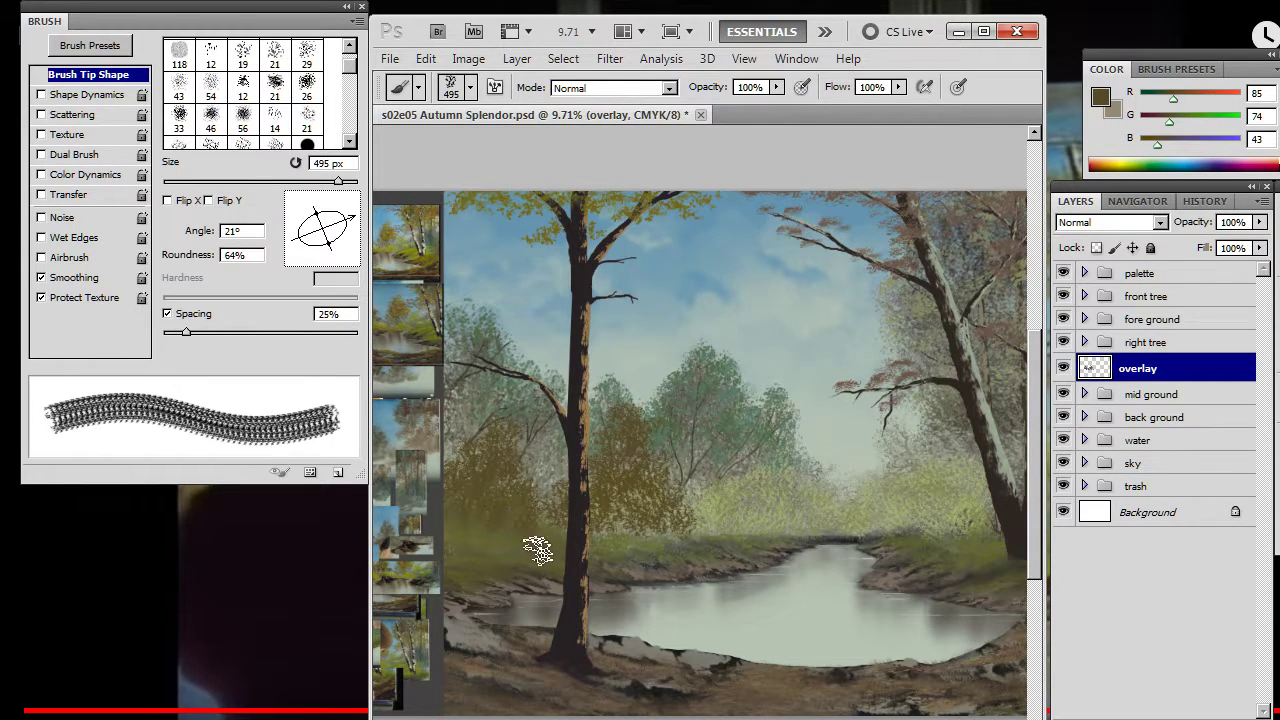
- Reduce the brush tip to 300 px at -125° and fill in the left brown bush's base, erasing between strokes
{"action": "key", "text": "bracketleft"}
{"action": "key", "text": "bracketleft"}
{"action": "left_click_drag", "start_coordinate": [328, 230], "coordinate": [313, 250]}
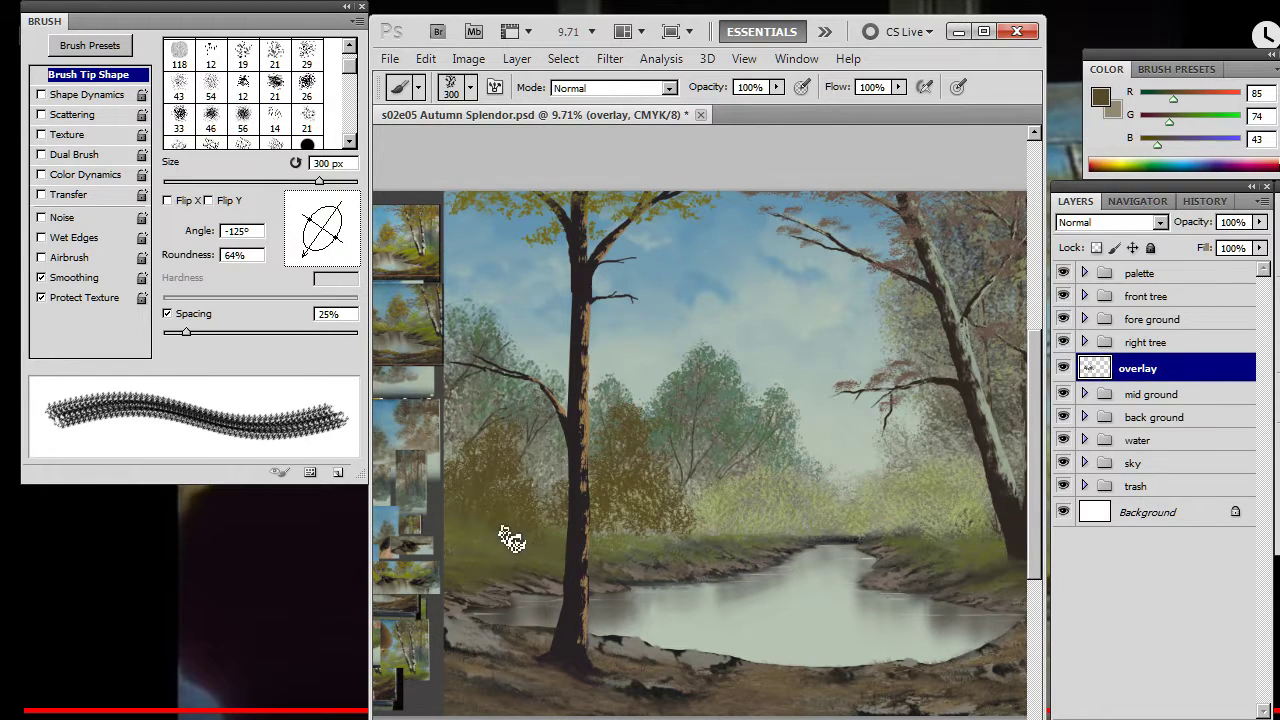
{"action": "key", "text": "e"}
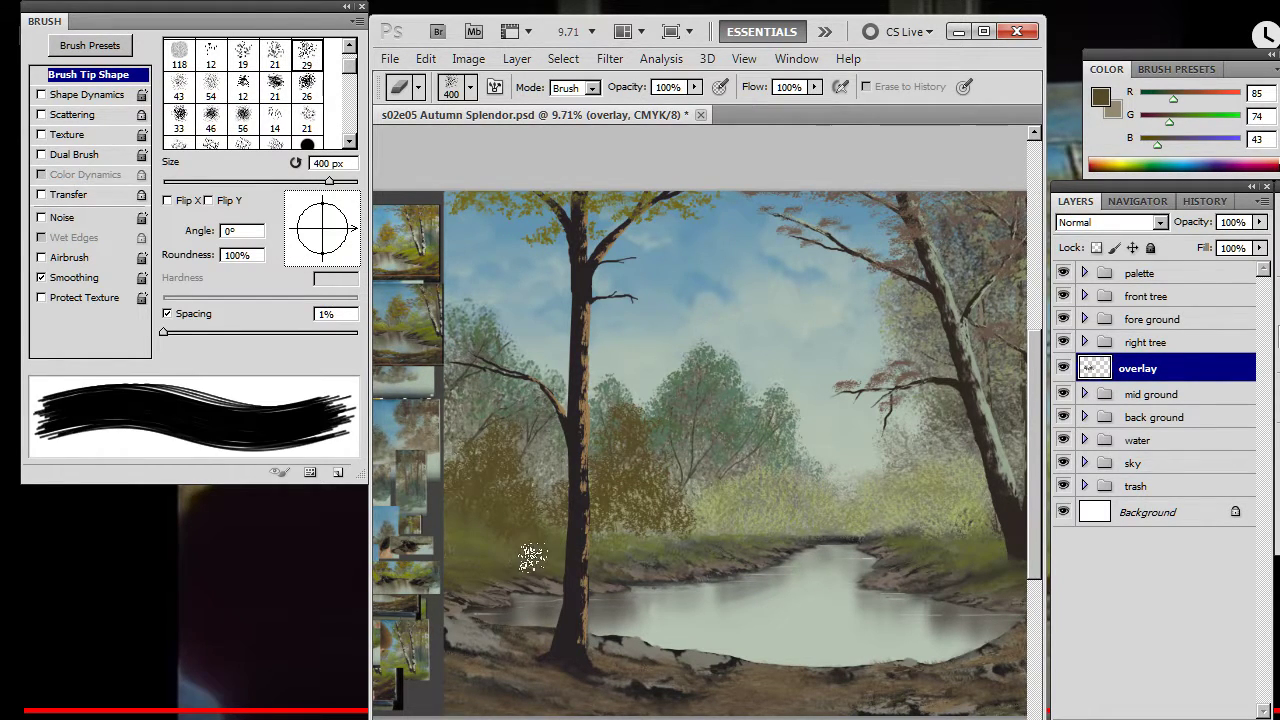
{"action": "key", "text": "b"}
{"action": "key", "text": "e"}
{"action": "key", "text": "b"}
{"action": "key", "text": "e"}
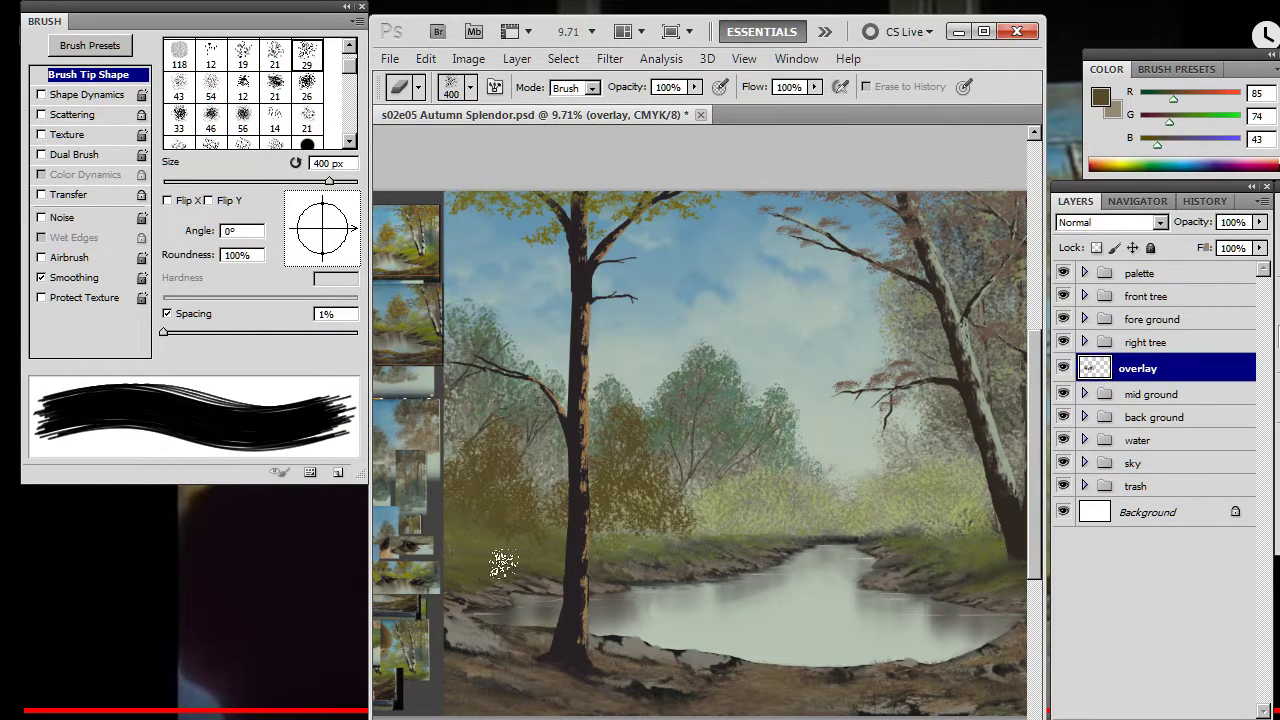
{"action": "key", "text": "b"}
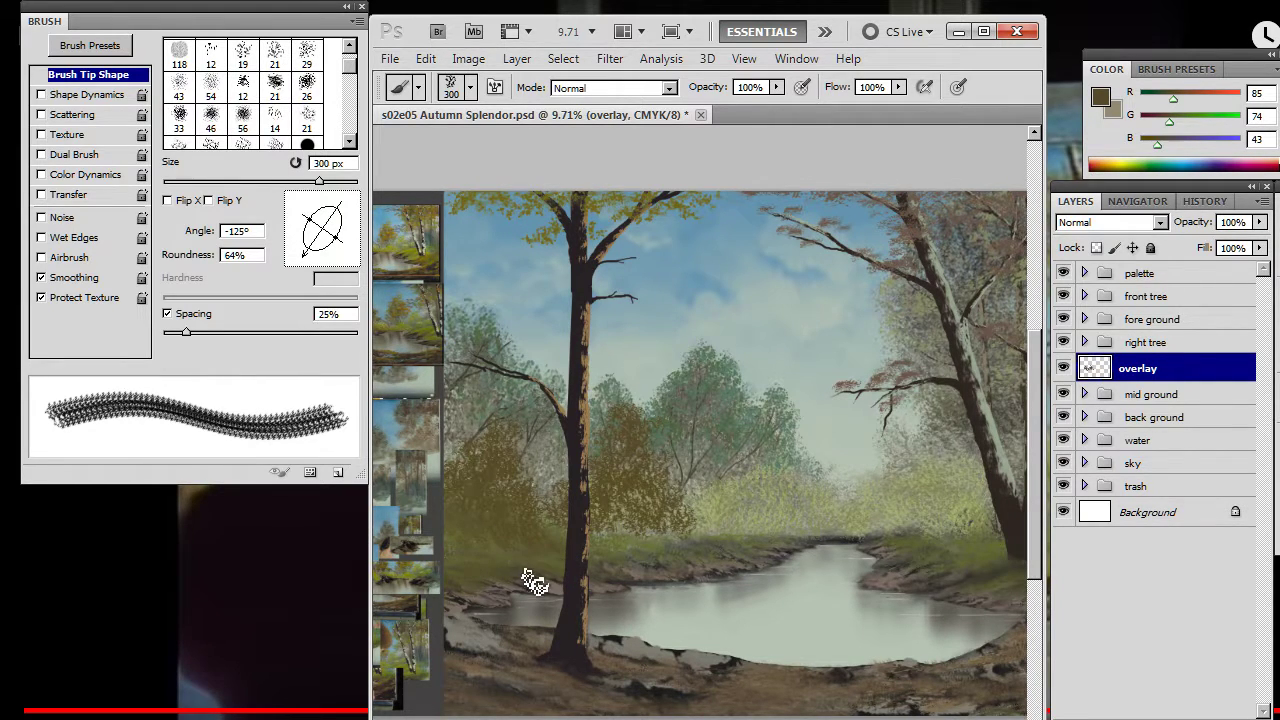
- Blend the left bush's base down into the grass up to the painting's edge, alternating the 300 px brush and 400 px eraser
{"action": "key", "text": "e"}
{"action": "key", "text": "b"}
{"action": "key", "text": "e"}
{"action": "key", "text": "b"}
{"action": "key", "text": "e"}
{"action": "key", "text": "b"}
{"action": "key", "text": "e"}
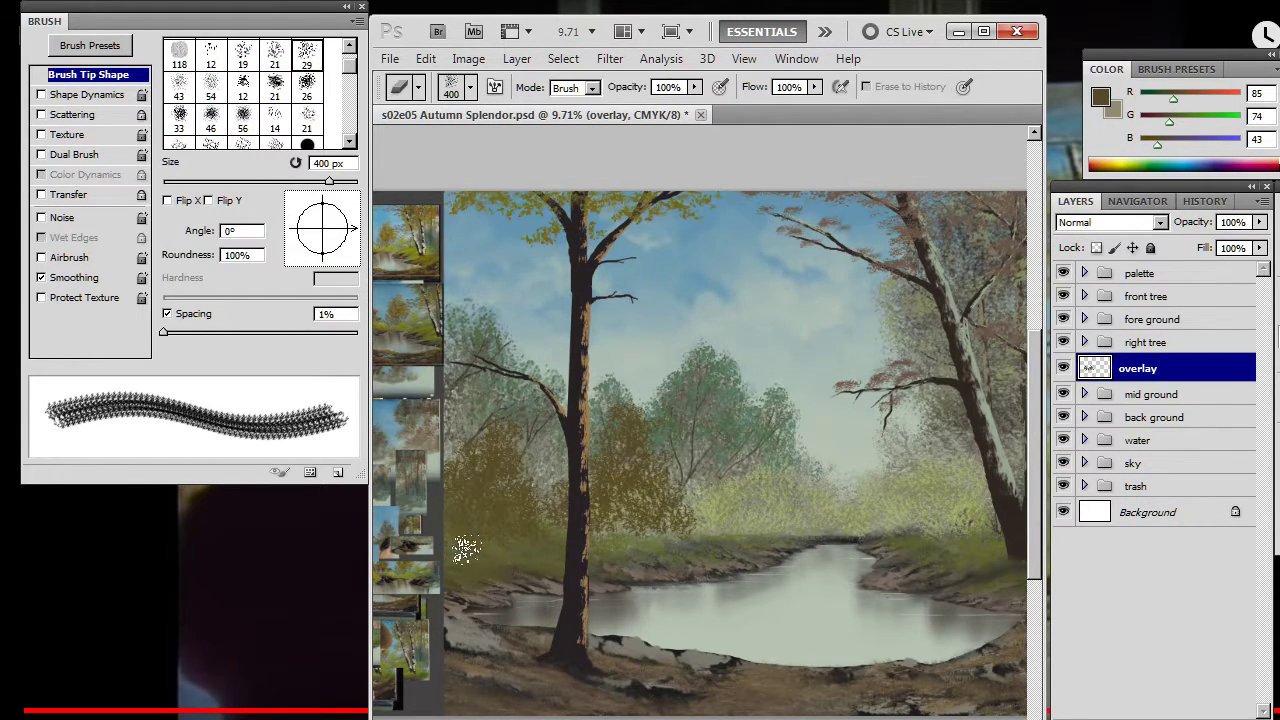
{"action": "key", "text": "b"}
{"action": "key", "text": "e"}
{"action": "key", "text": "b"}
{"action": "key", "text": "e"}
{"action": "key", "text": "b"}
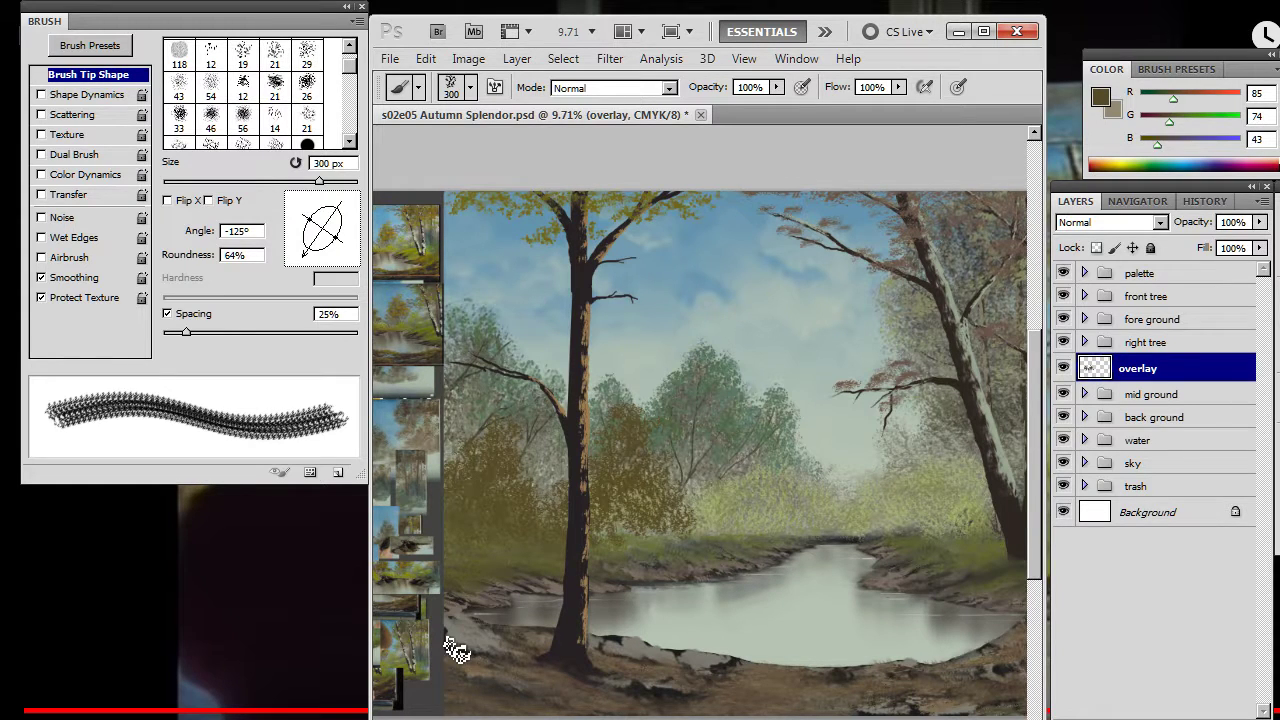
- Fill the base of the brown bush right of the trunk and spread its lower right edge over the grass, erasing between strokes
{"action": "key", "text": "e"}
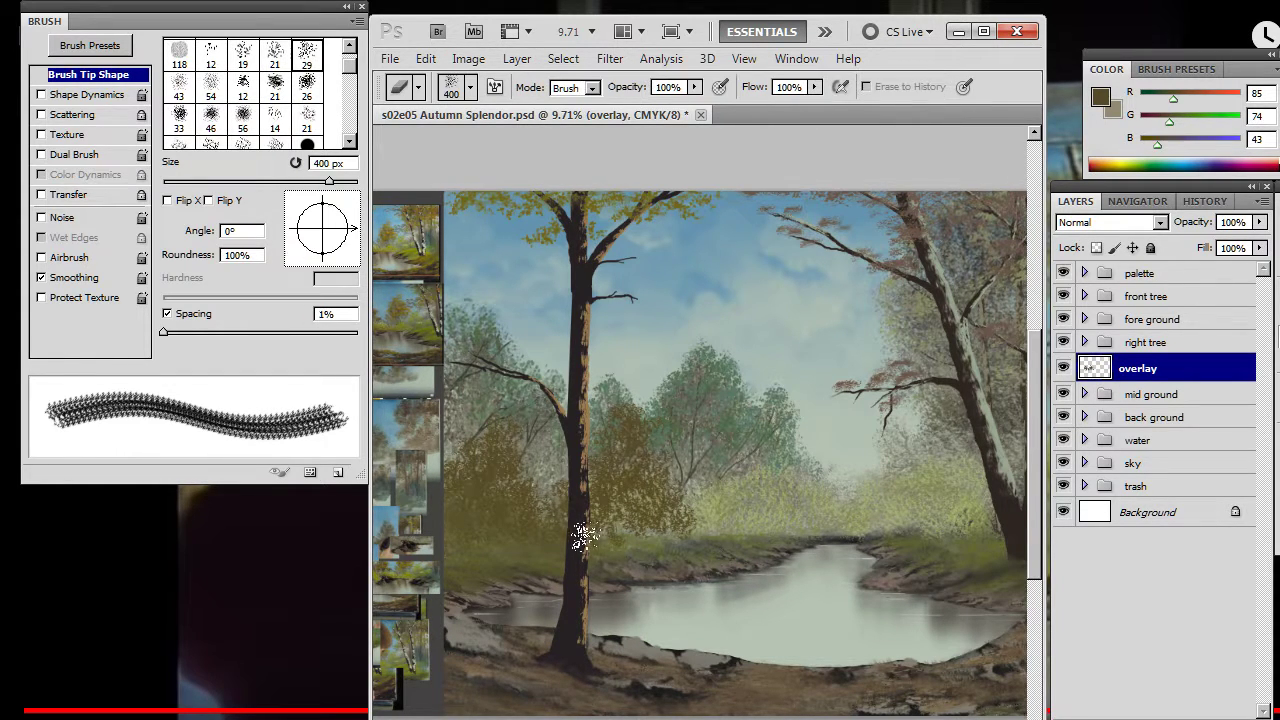
{"action": "key", "text": "b"}
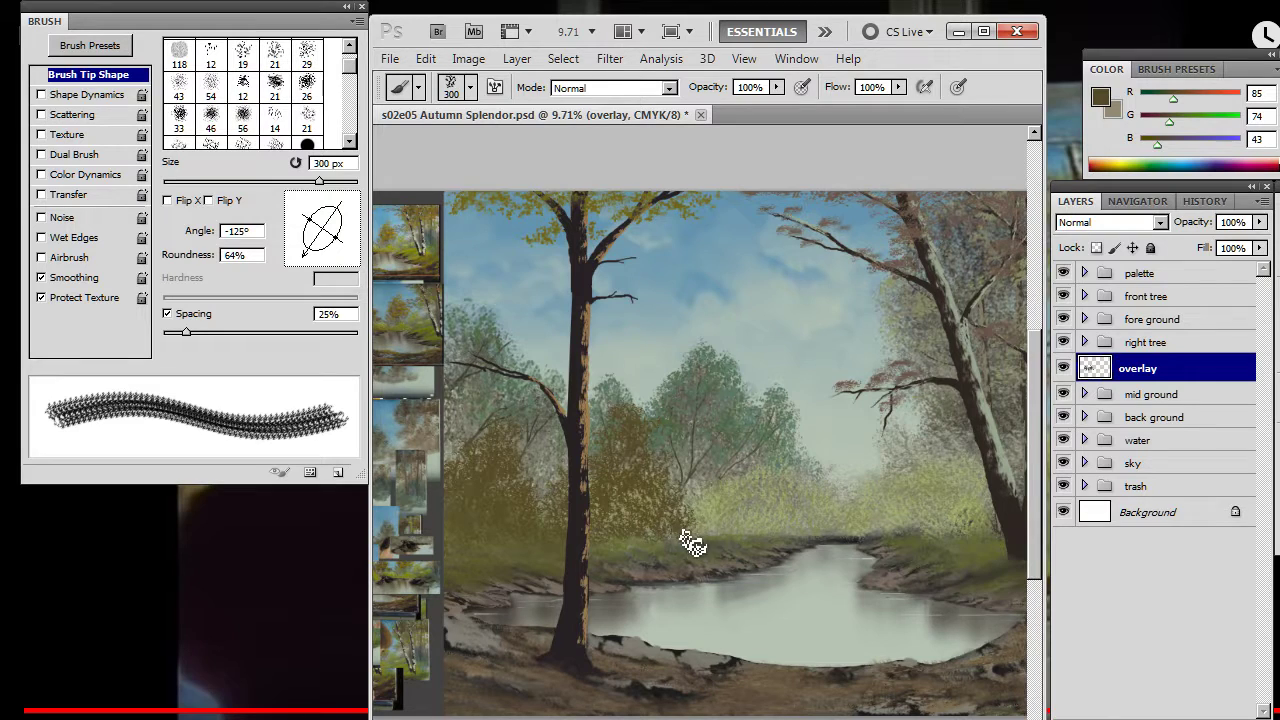
{"action": "key", "text": "e"}
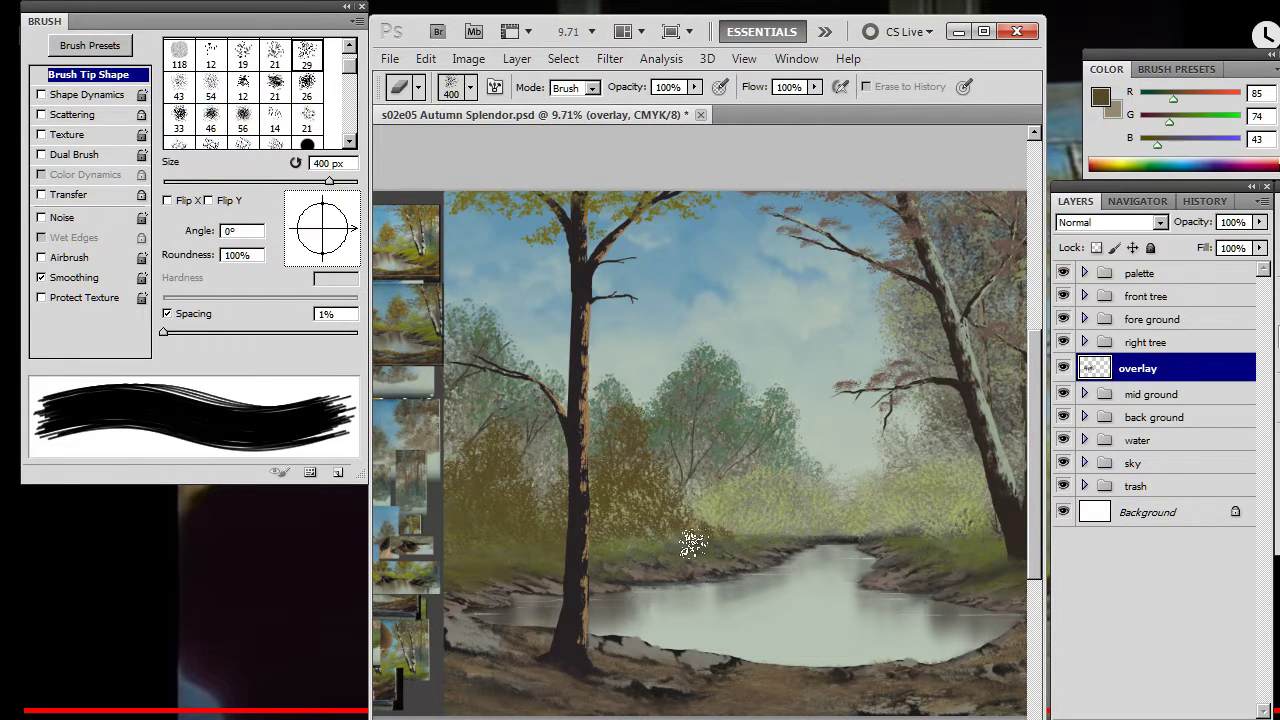
{"action": "key", "text": "b"}
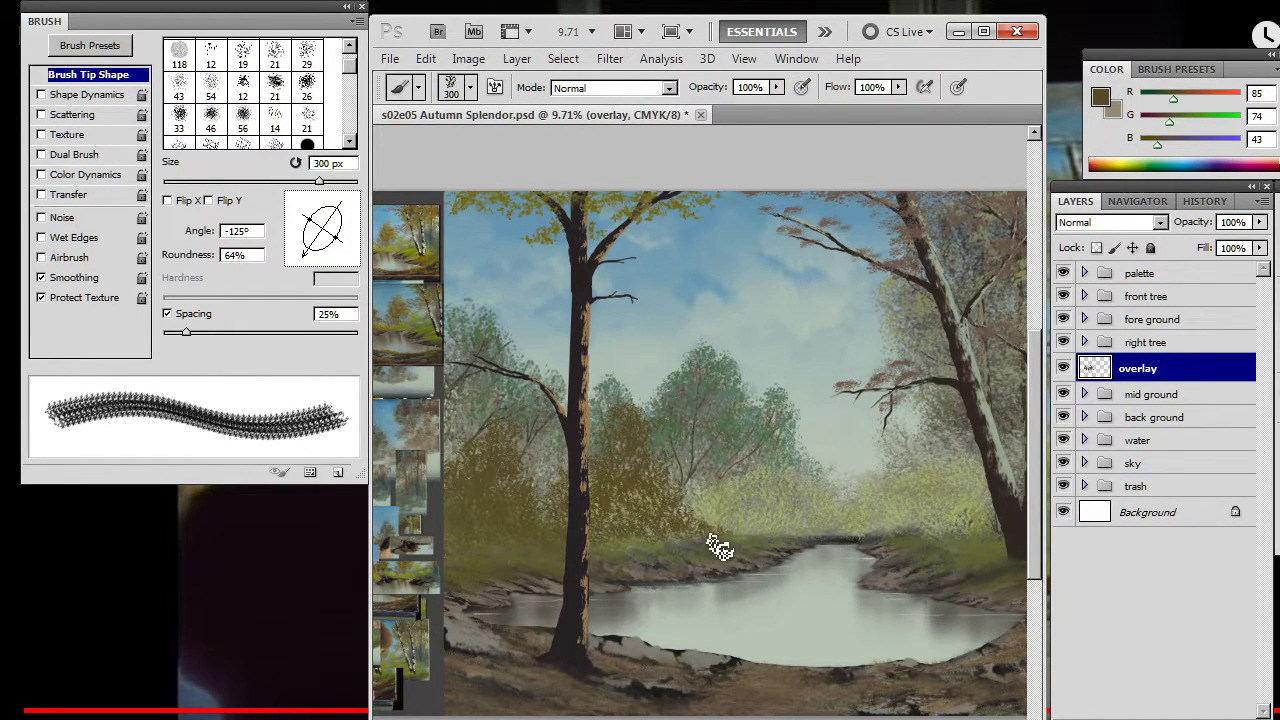
{"action": "key", "text": "e"}
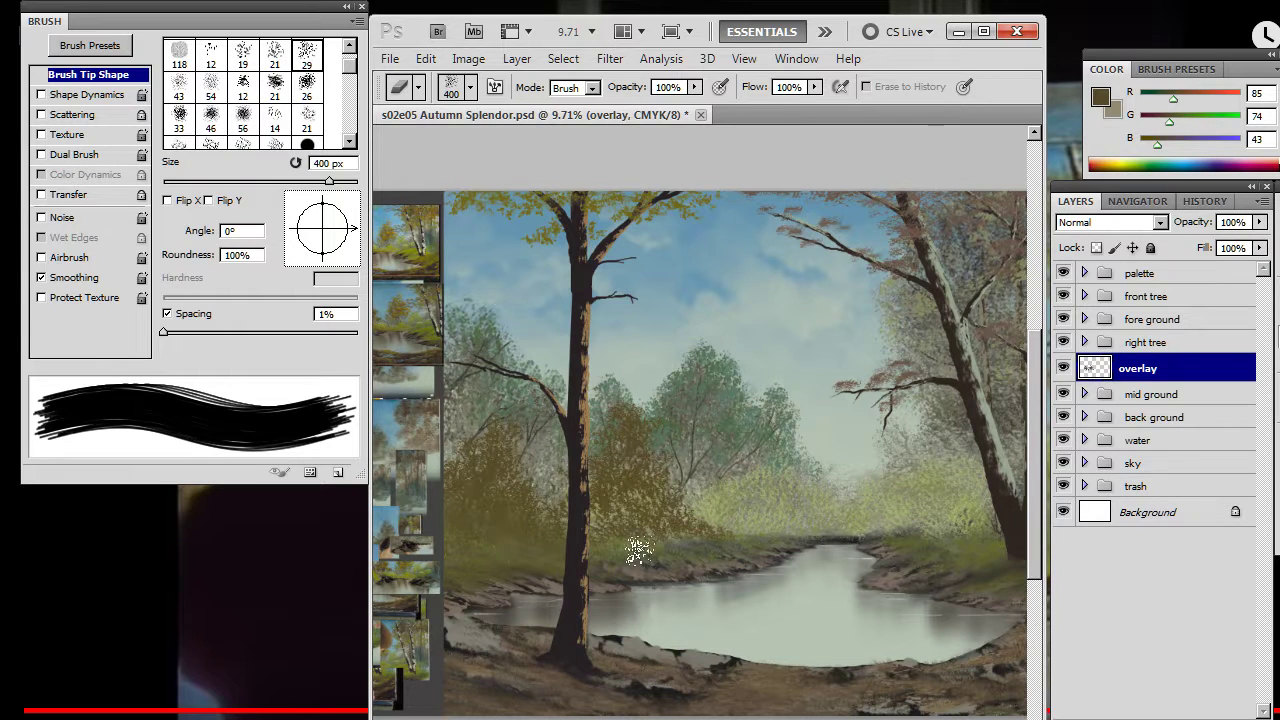
{"action": "key", "text": "b"}
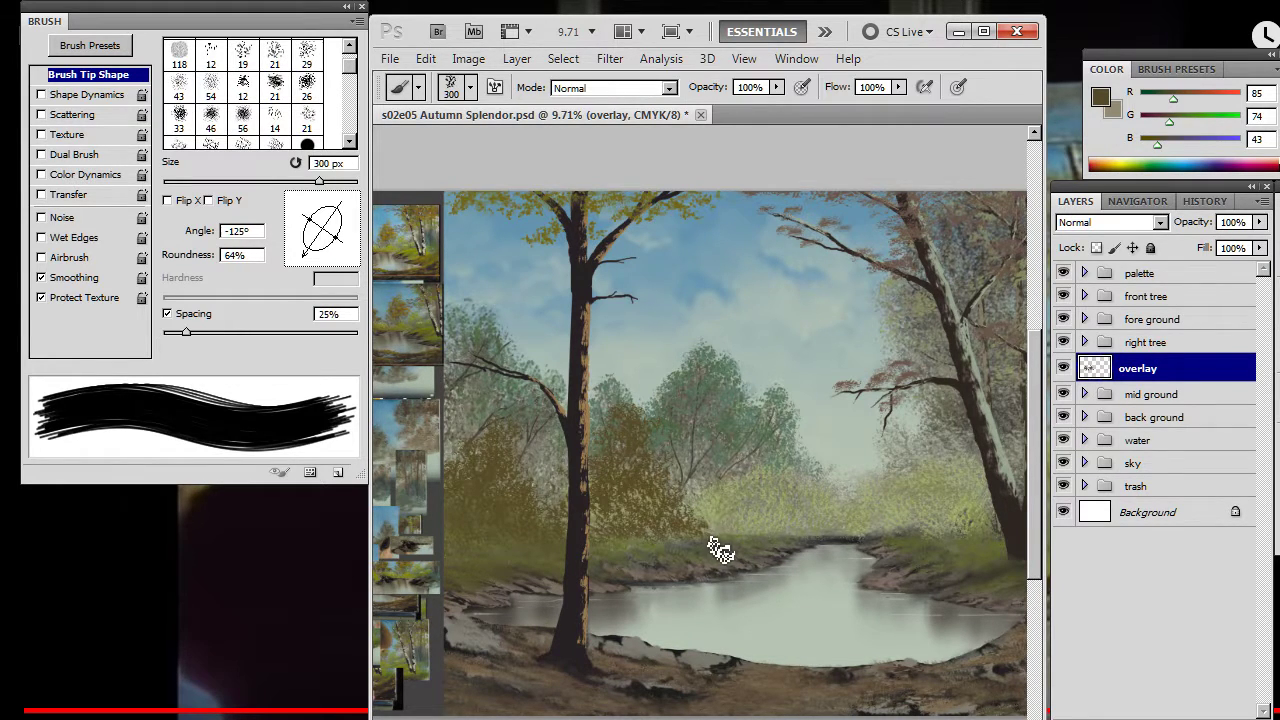
- Rotate the tip to -51°, extend the right bush's base along the bank, and soften it with the eraser at 30% opacity
{"action": "left_click_drag", "start_coordinate": [306, 250], "coordinate": [336, 244]}
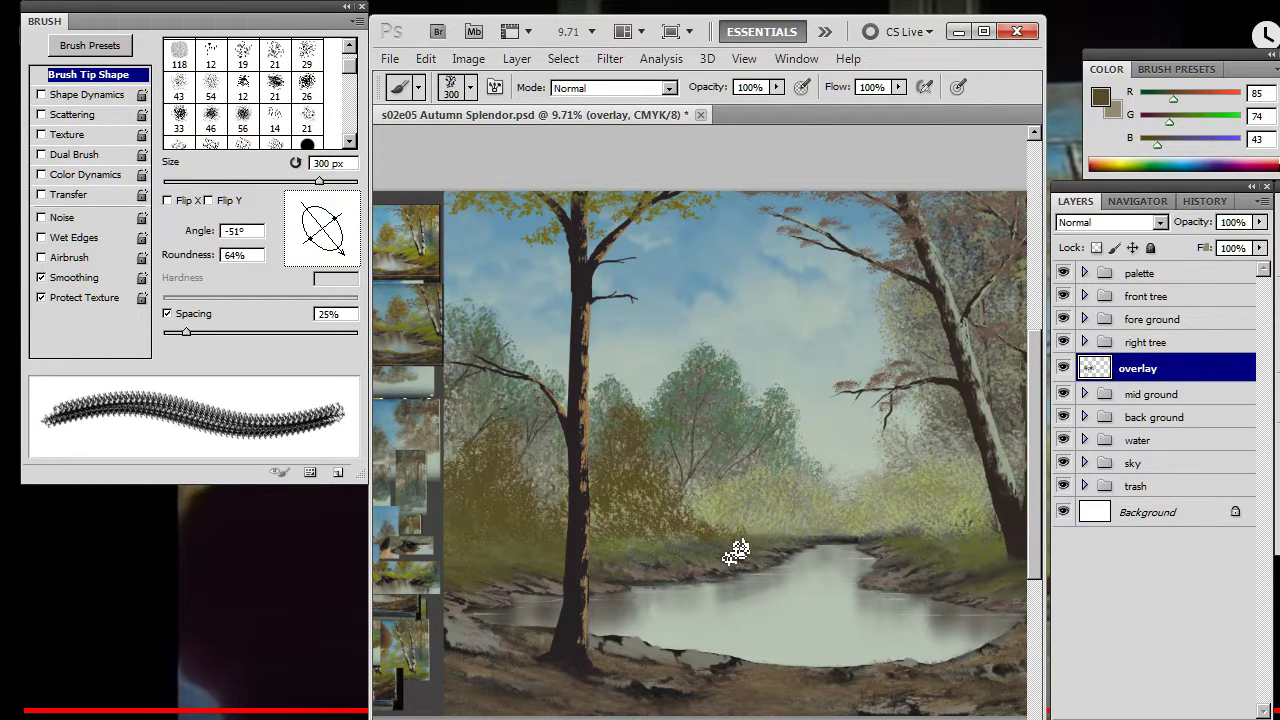
{"action": "key", "text": "e"}
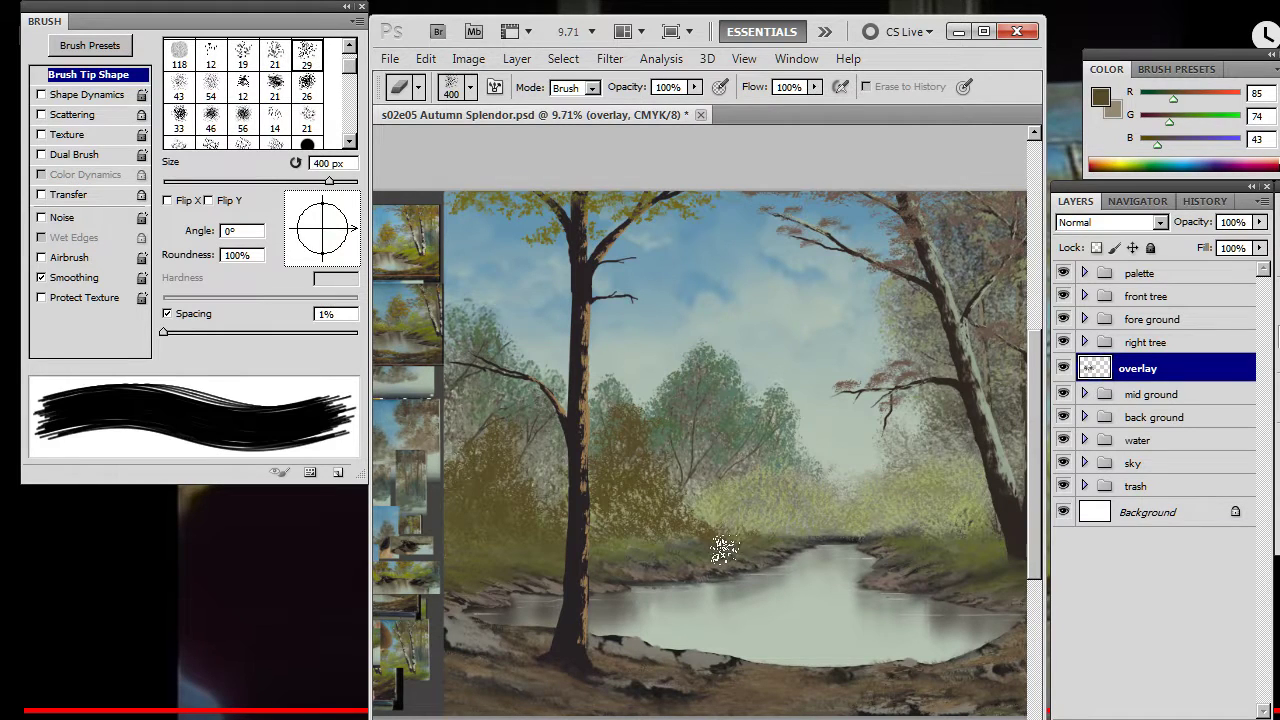
{"action": "key", "text": "b"}
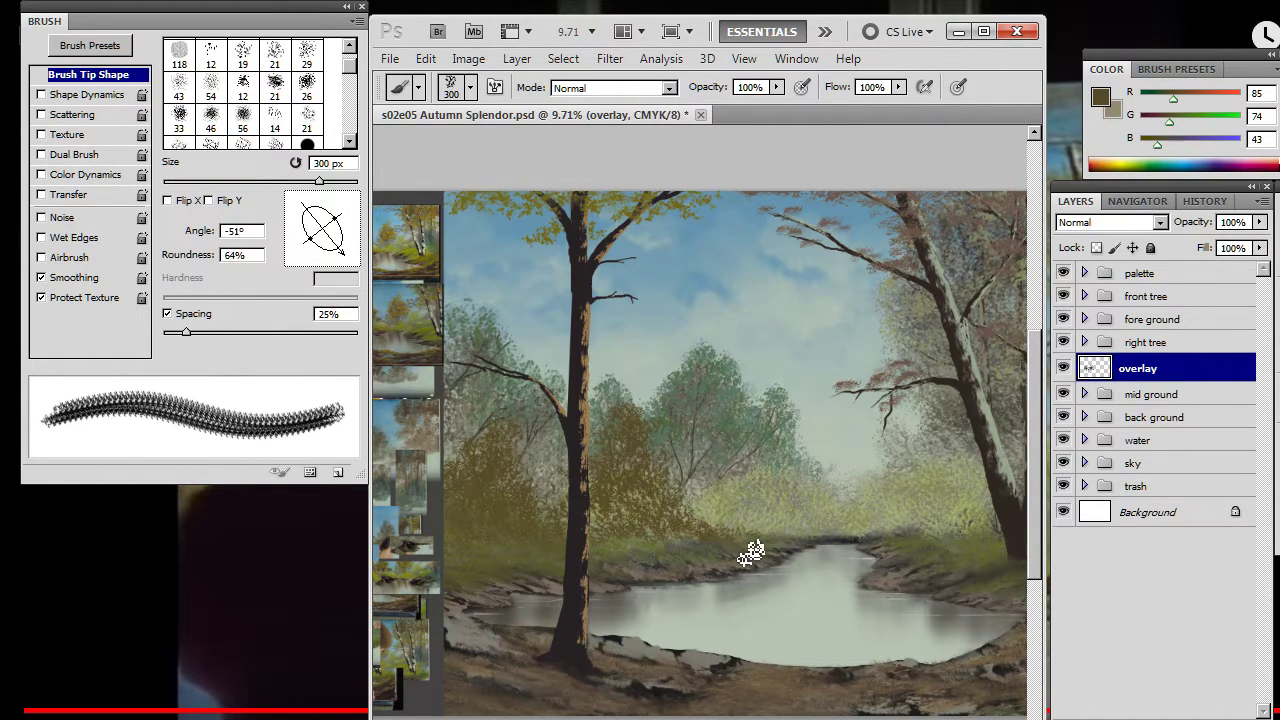
{"action": "key", "text": "e"}
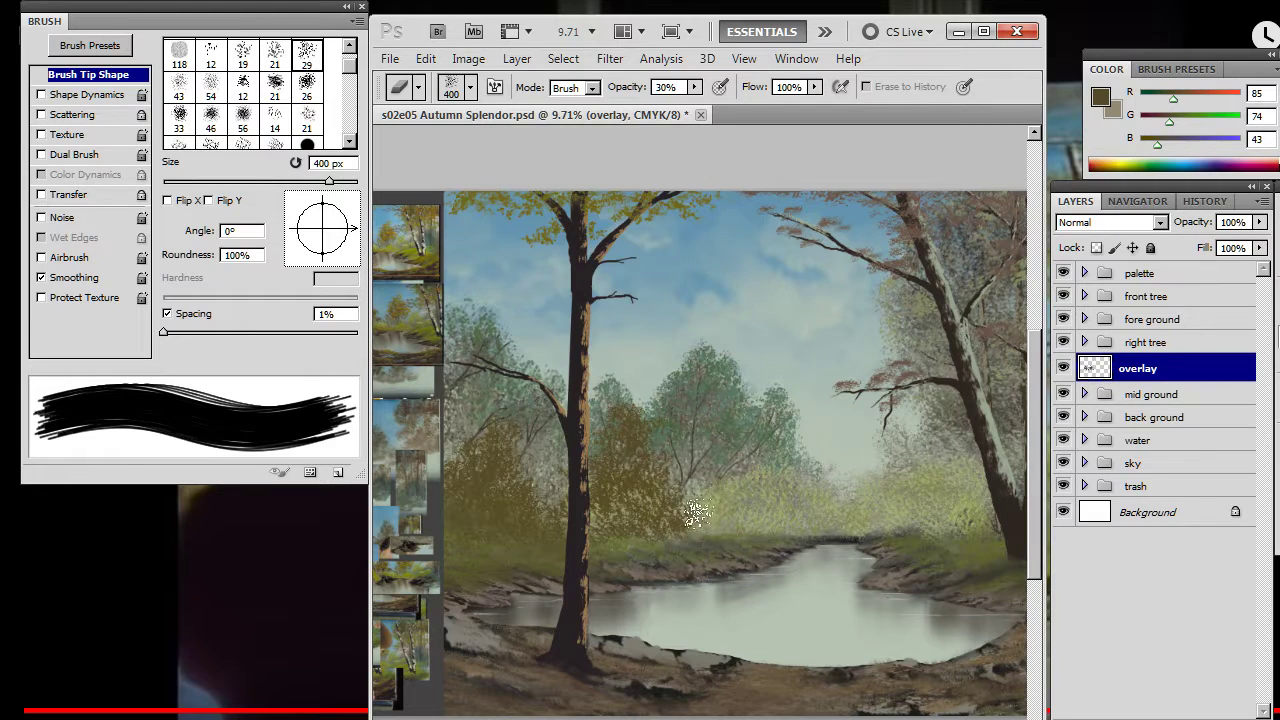
{"action": "key", "text": "b"}
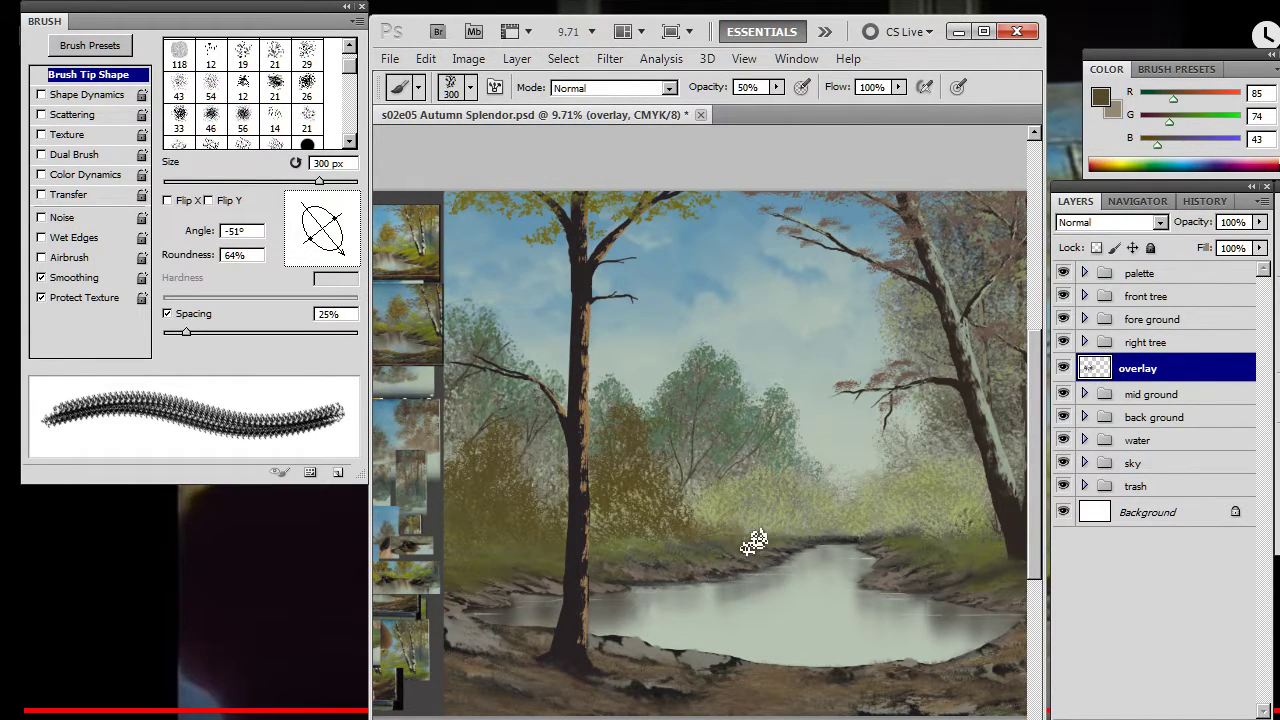
{"action": "key", "text": "e"}
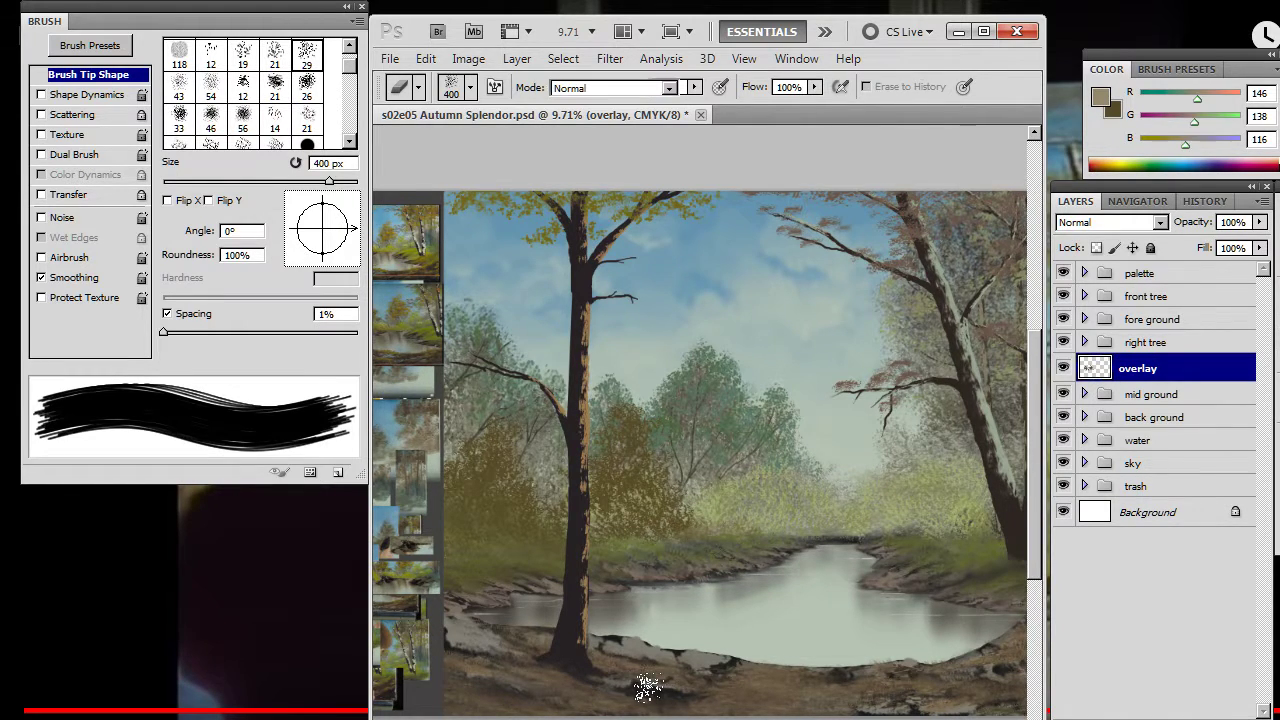
- Add a new layer above overlay and dab light grayish-tan highlights on the right bush with a 403 px tip at -29° and 100% opacity
{"action": "key", "text": "b"}
{"action": "key", "text": "ctrl+shift+alt+n"}
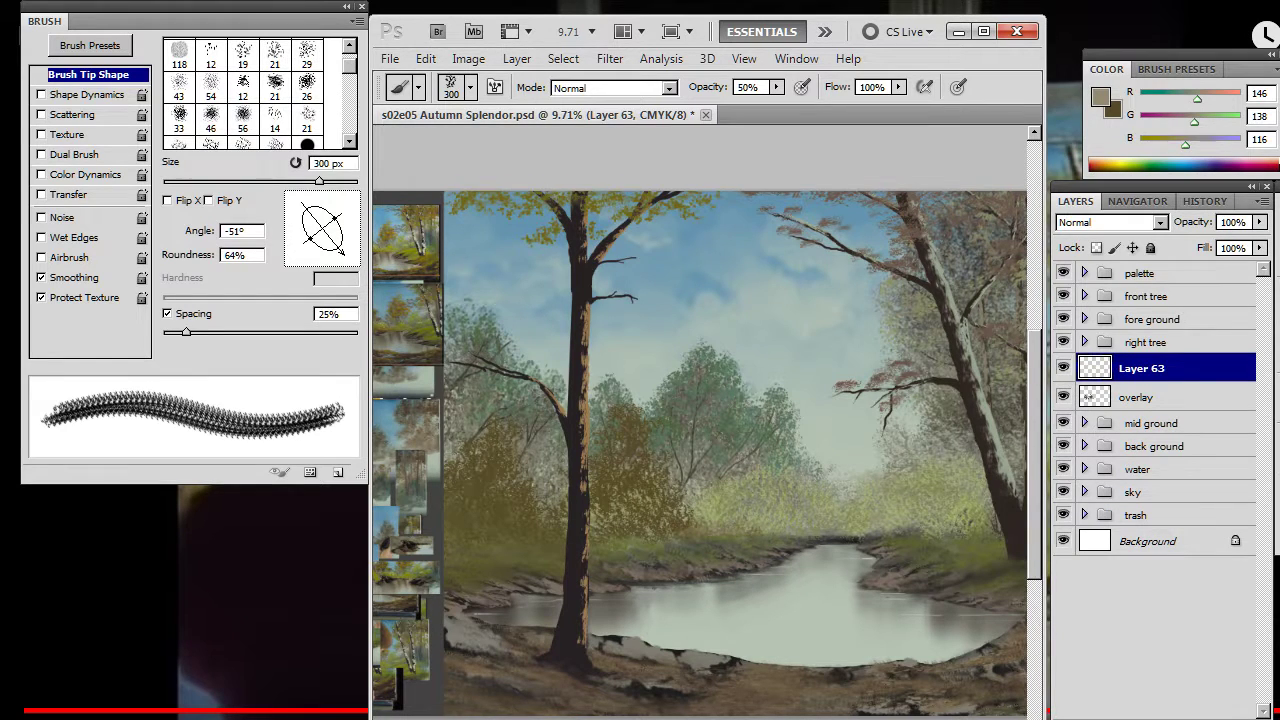
{"action": "key", "text": "e"}
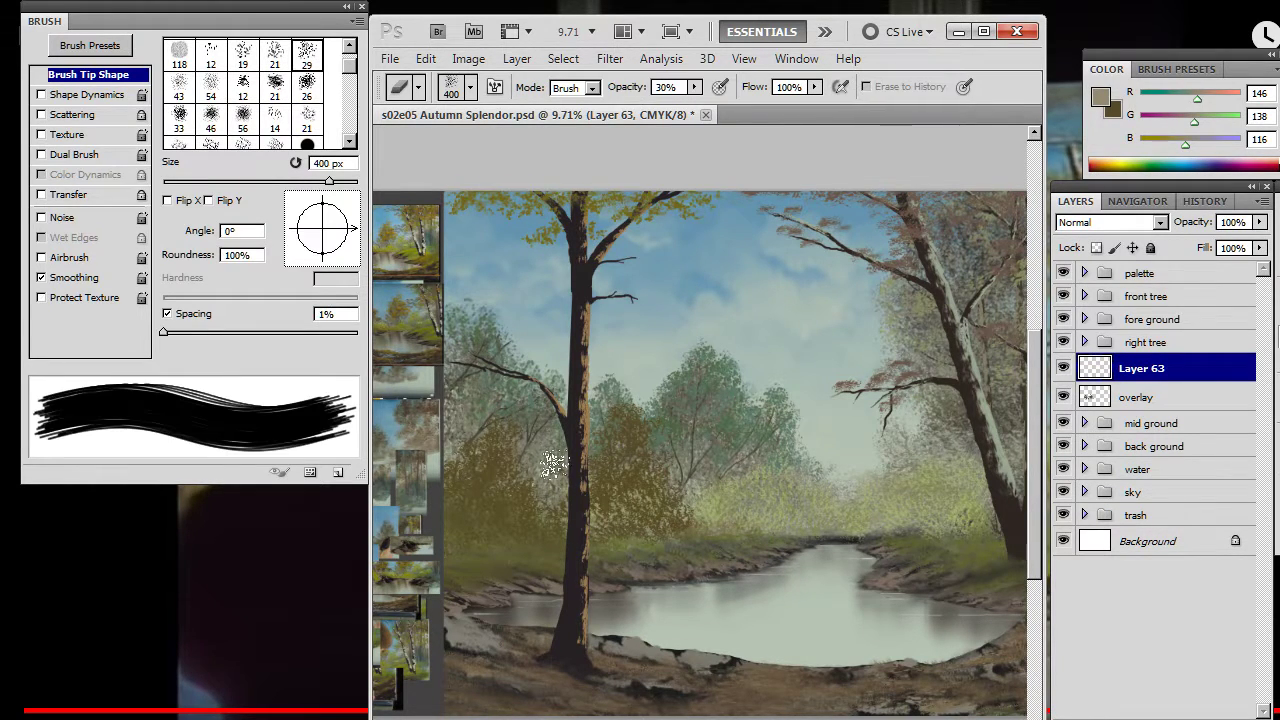
{"action": "key", "text": "b"}
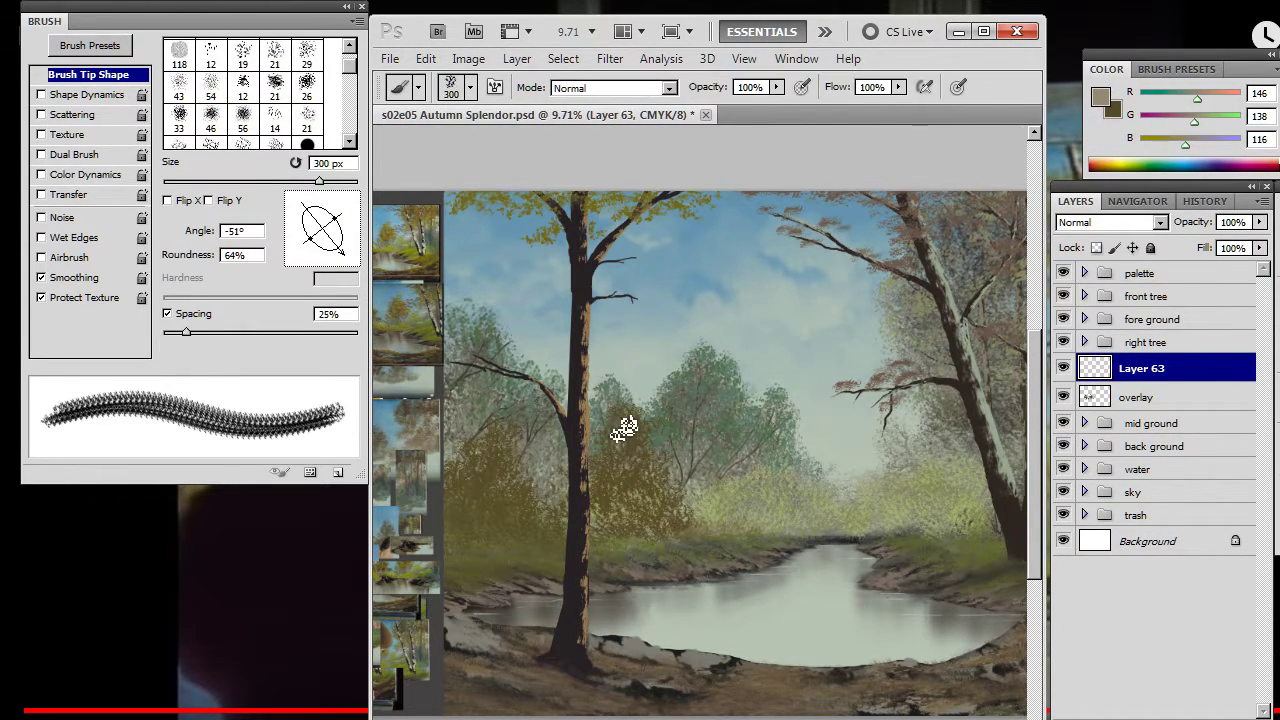
{"action": "key", "text": "]"}
{"action": "left_click_drag", "start_coordinate": [331, 249], "coordinate": [343, 240]}
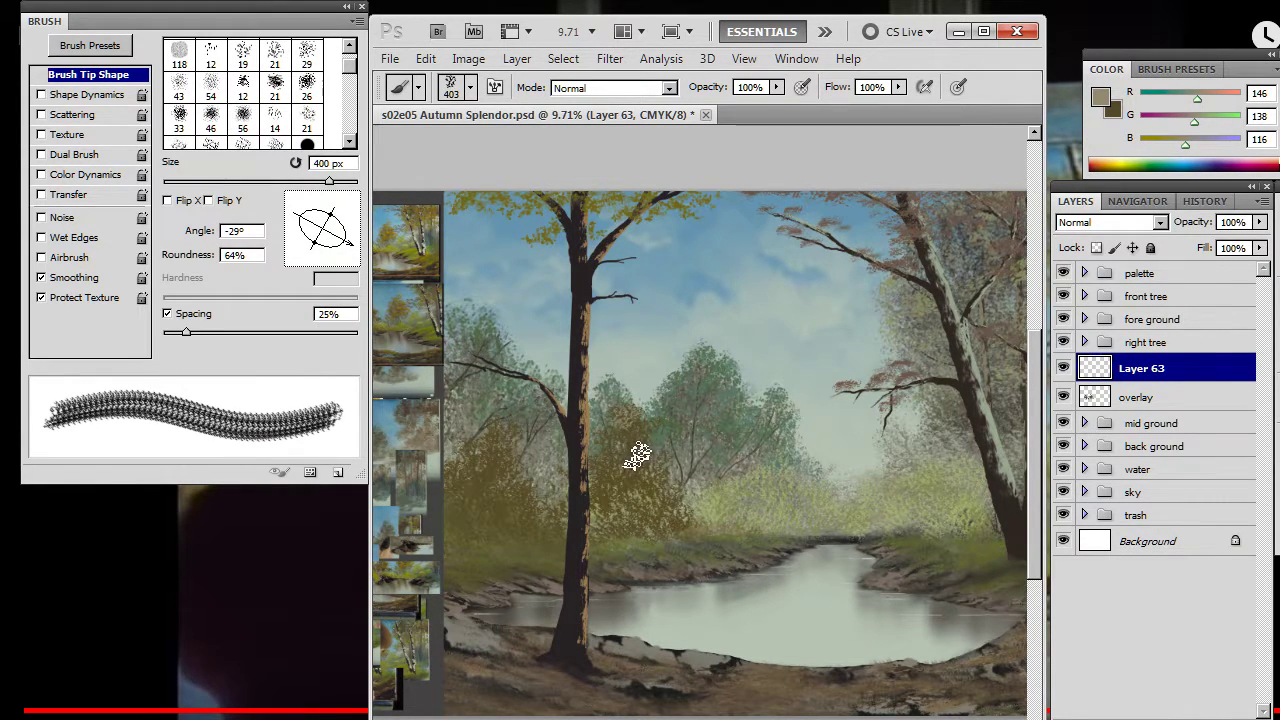
{"action": "key", "text": "e"}
{"action": "key", "text": "b"}
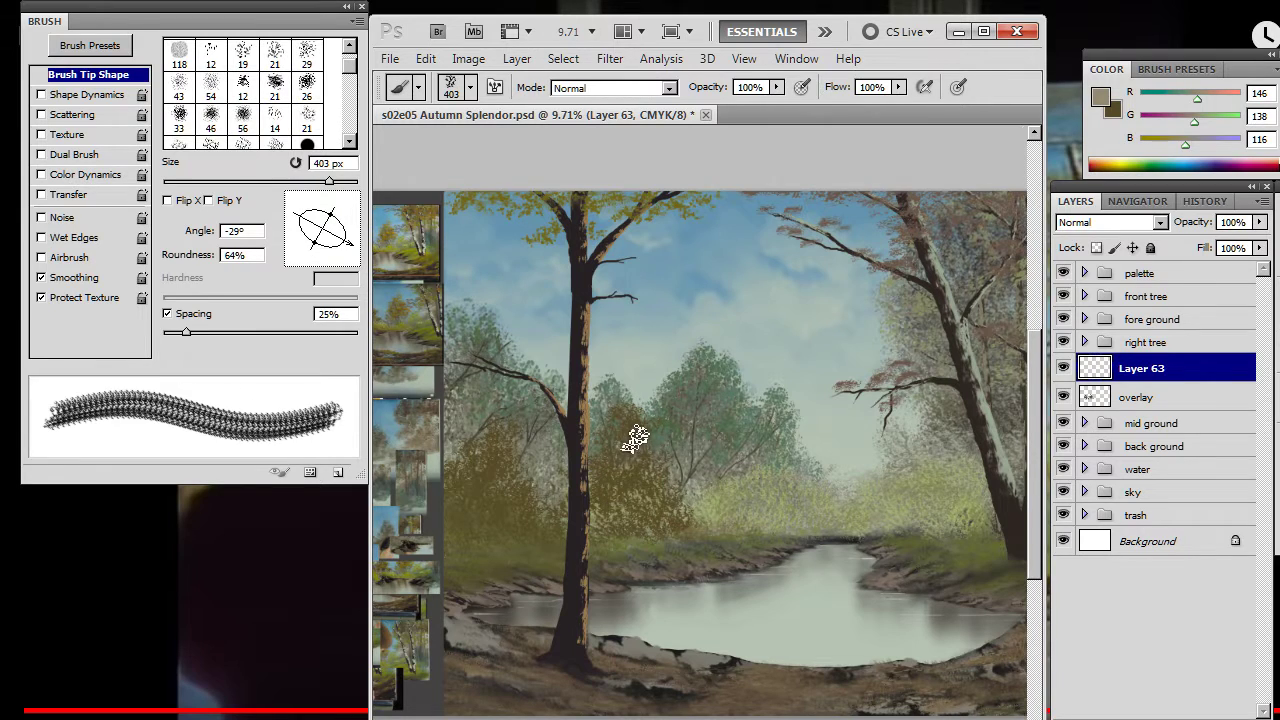
- Replace the dark brown swatch with green sampled from the background tree, keeping the grayish tan as the painting color
{"action": "key", "text": "e"}
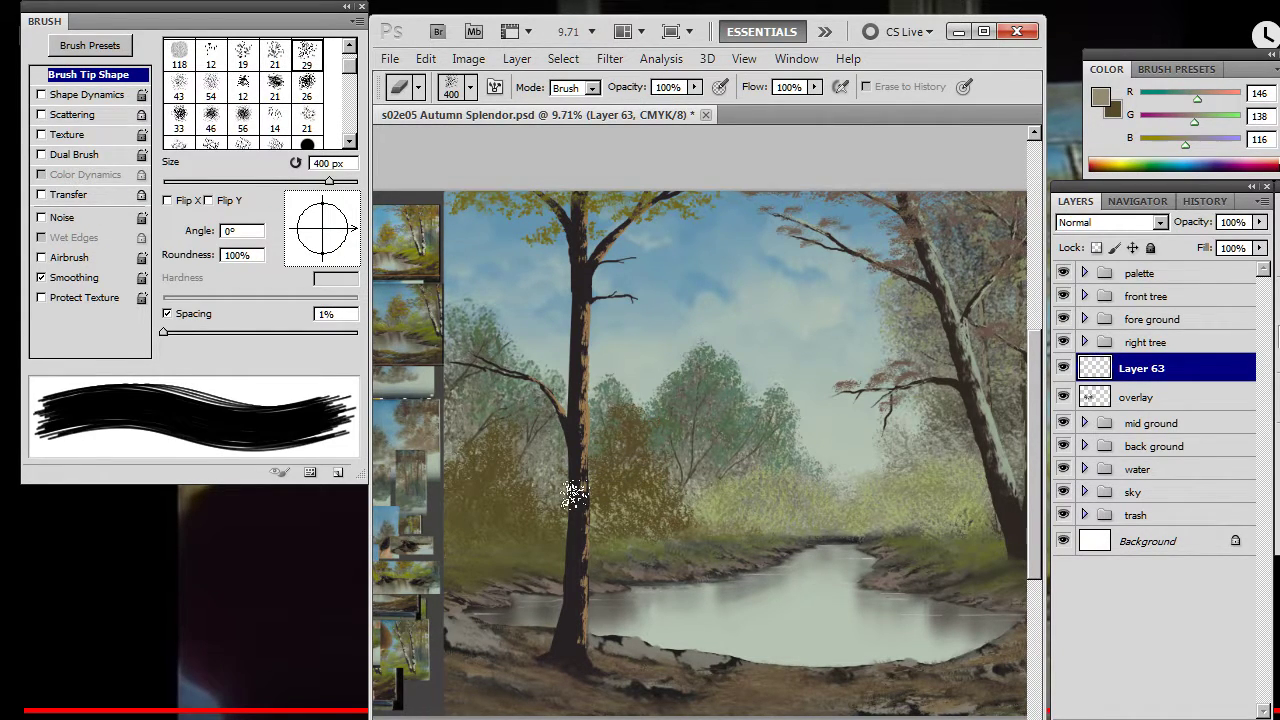
{"action": "key", "text": "x"}
{"action": "key", "text": "b"}
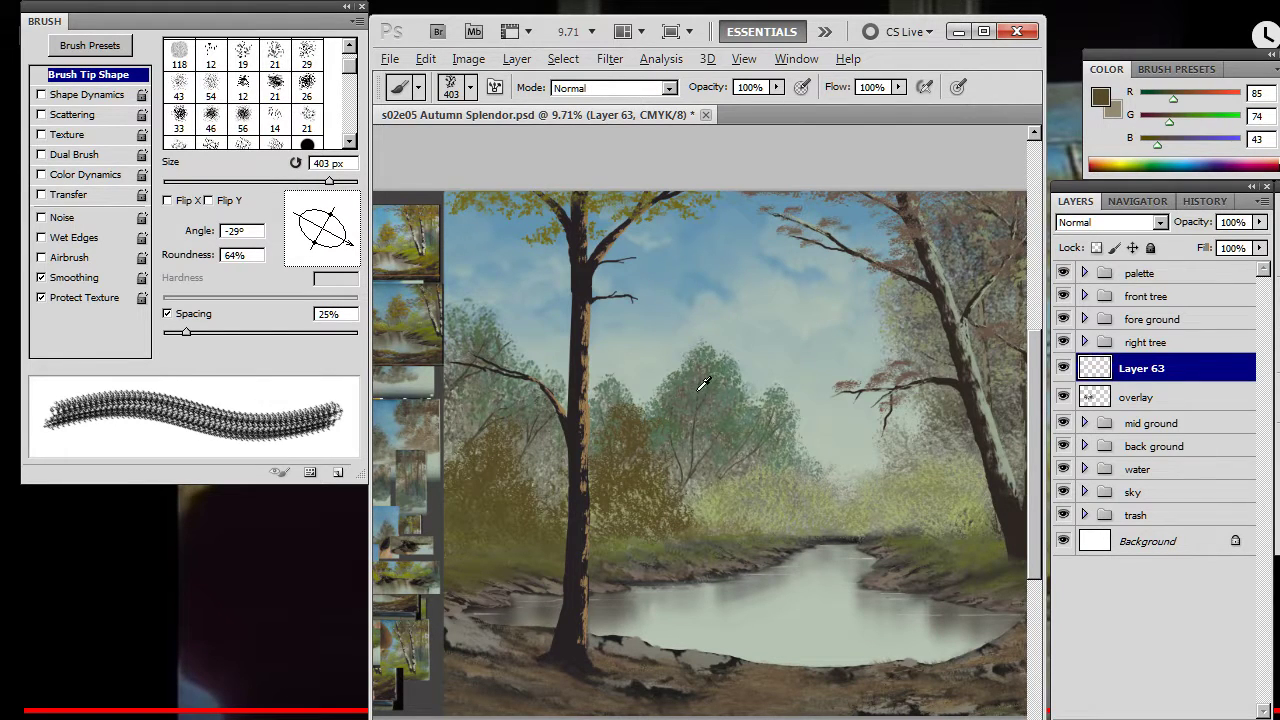
{"action": "left_click", "coordinate": [735, 382], "text": "alt"}
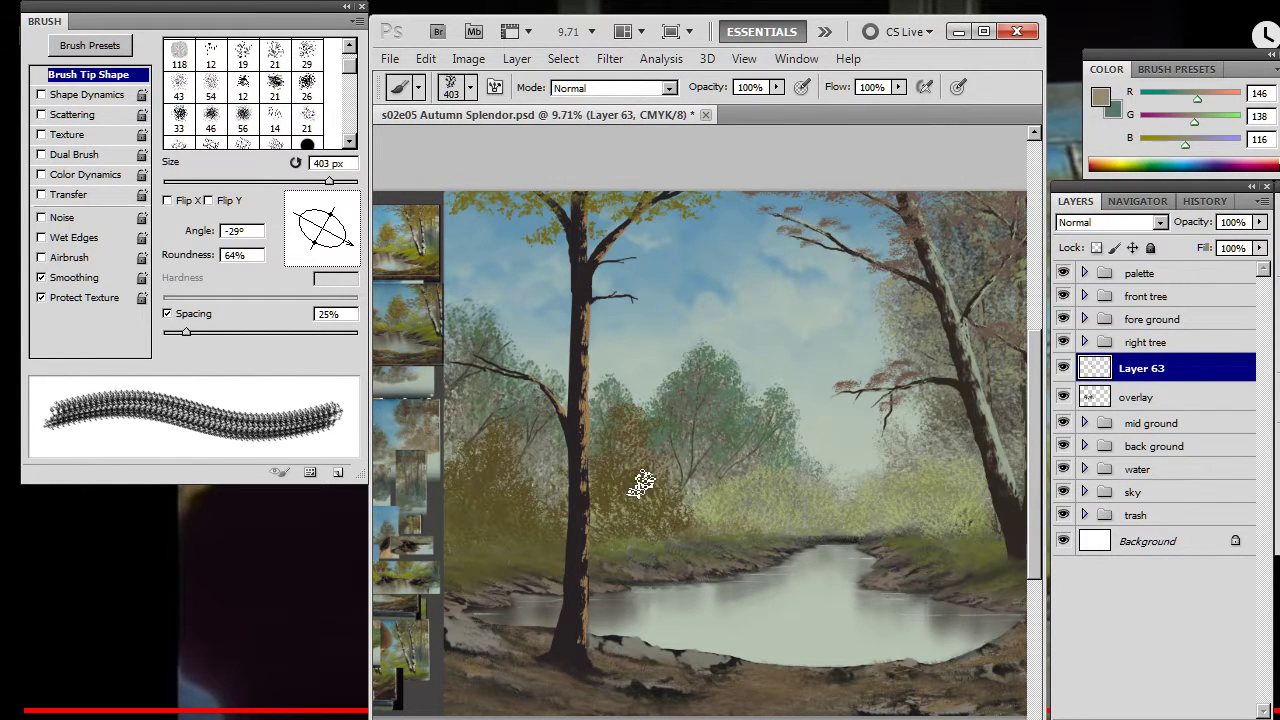
- Rotate the eraser tip to -174° and build up grayish-tan highlights across the right bush's crown and middle, thinning them at 100% eraser opacity
{"action": "key", "text": "e"}
{"action": "mouse_move", "coordinate": [327, 254]}
{"action": "left_mouse_down"}
{"action": "mouse_move", "coordinate": [318, 248]}
{"action": "mouse_move", "coordinate": [341, 231]}
{"action": "mouse_move", "coordinate": [330, 258]}
{"action": "mouse_move", "coordinate": [343, 239]}
{"action": "mouse_move", "coordinate": [337, 255]}
{"action": "mouse_move", "coordinate": [293, 236]}
{"action": "left_mouse_up"}
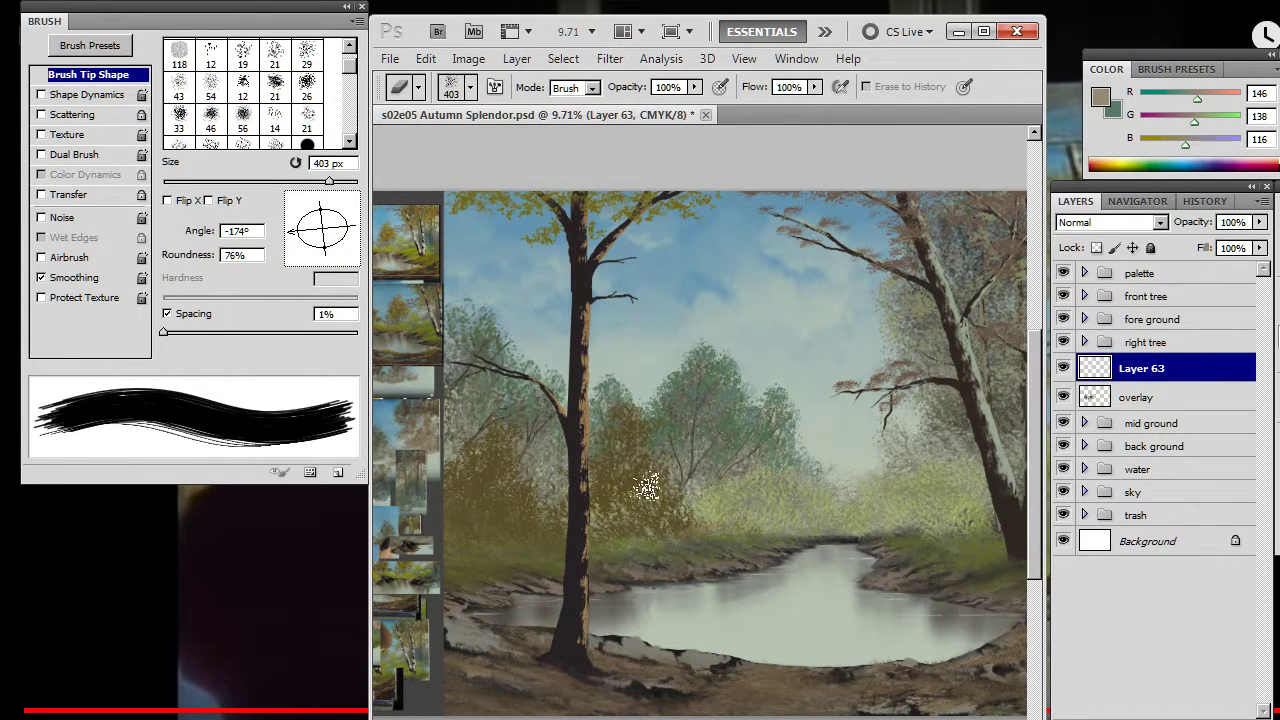
{"action": "key", "text": "b"}
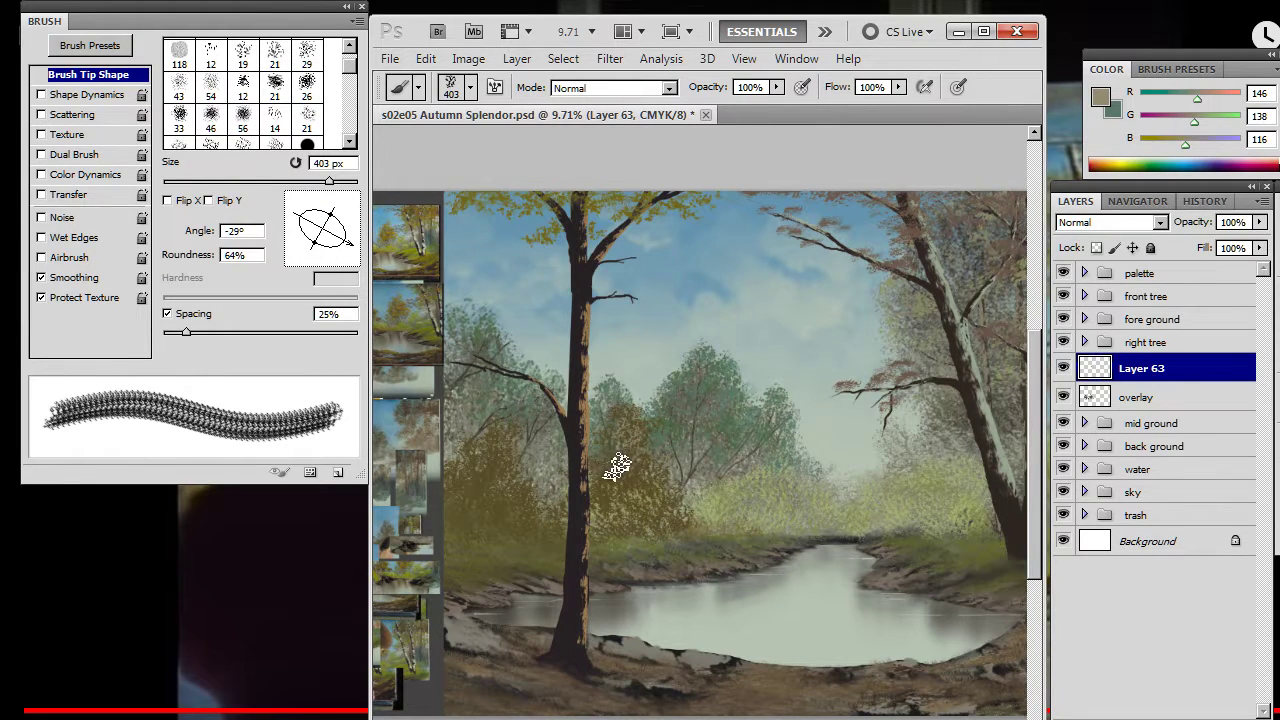
{"action": "key", "text": "e"}
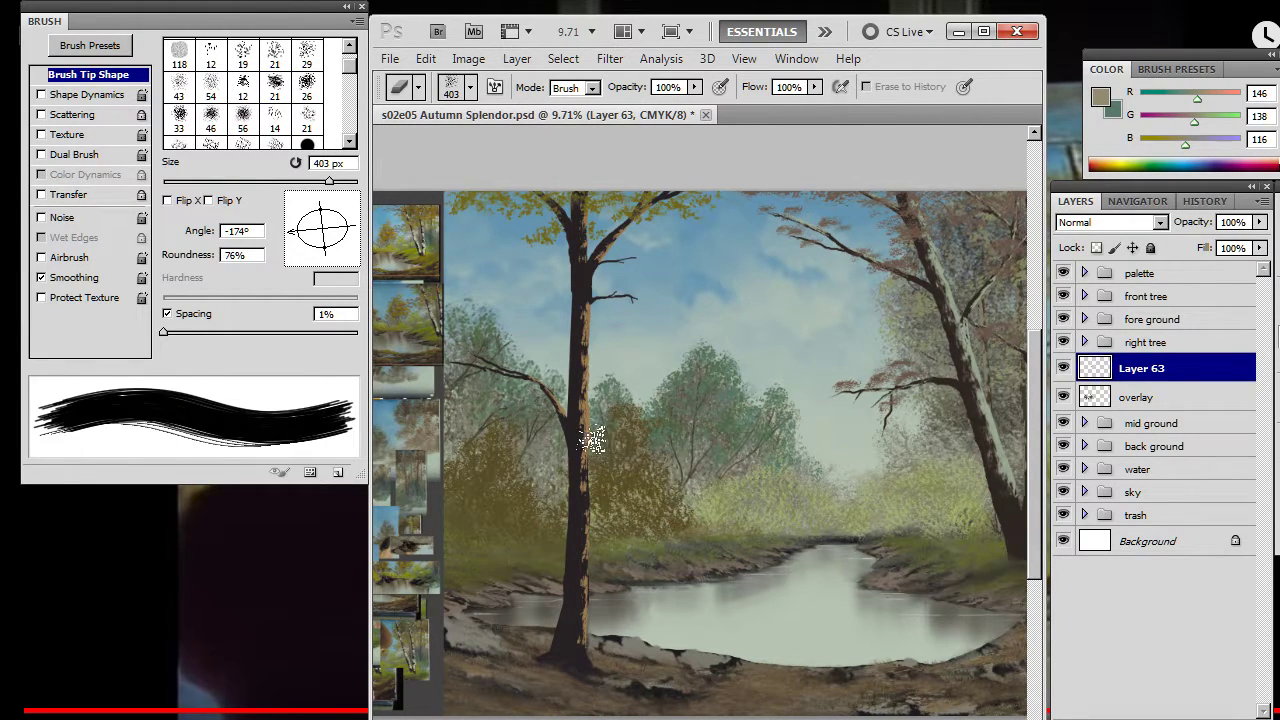
{"action": "key", "text": "b"}
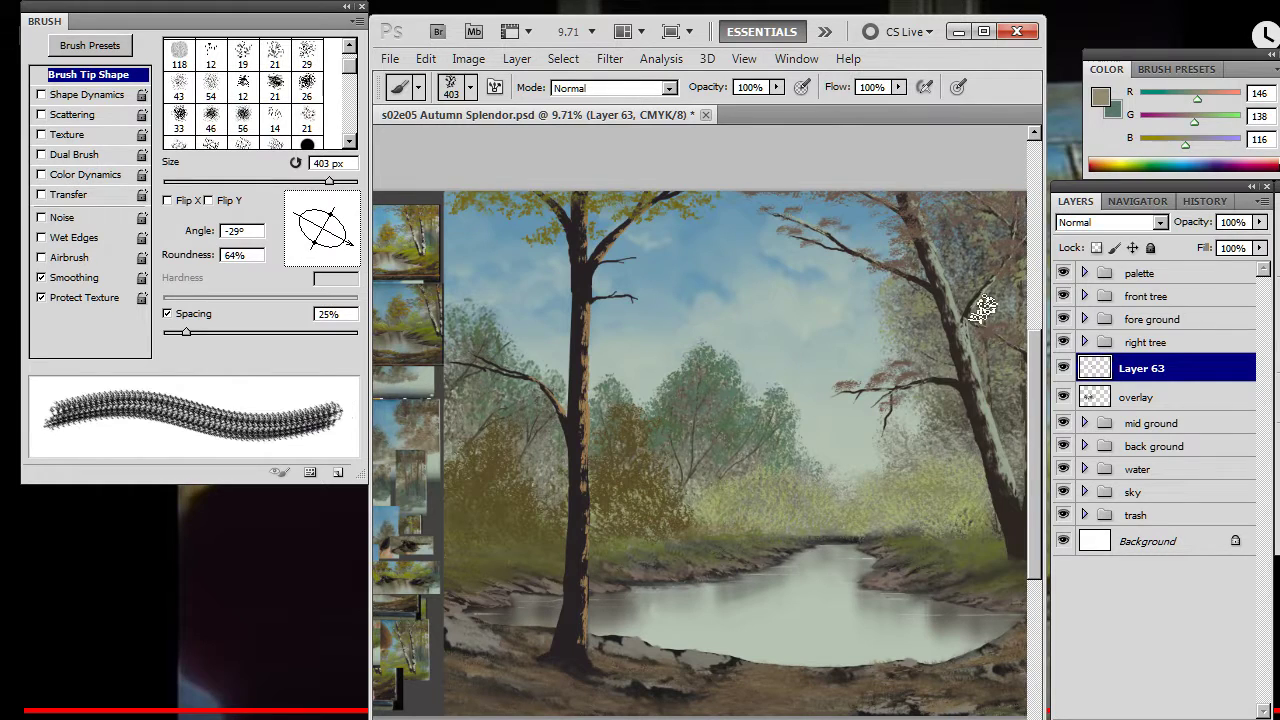
{"action": "key", "text": "e"}
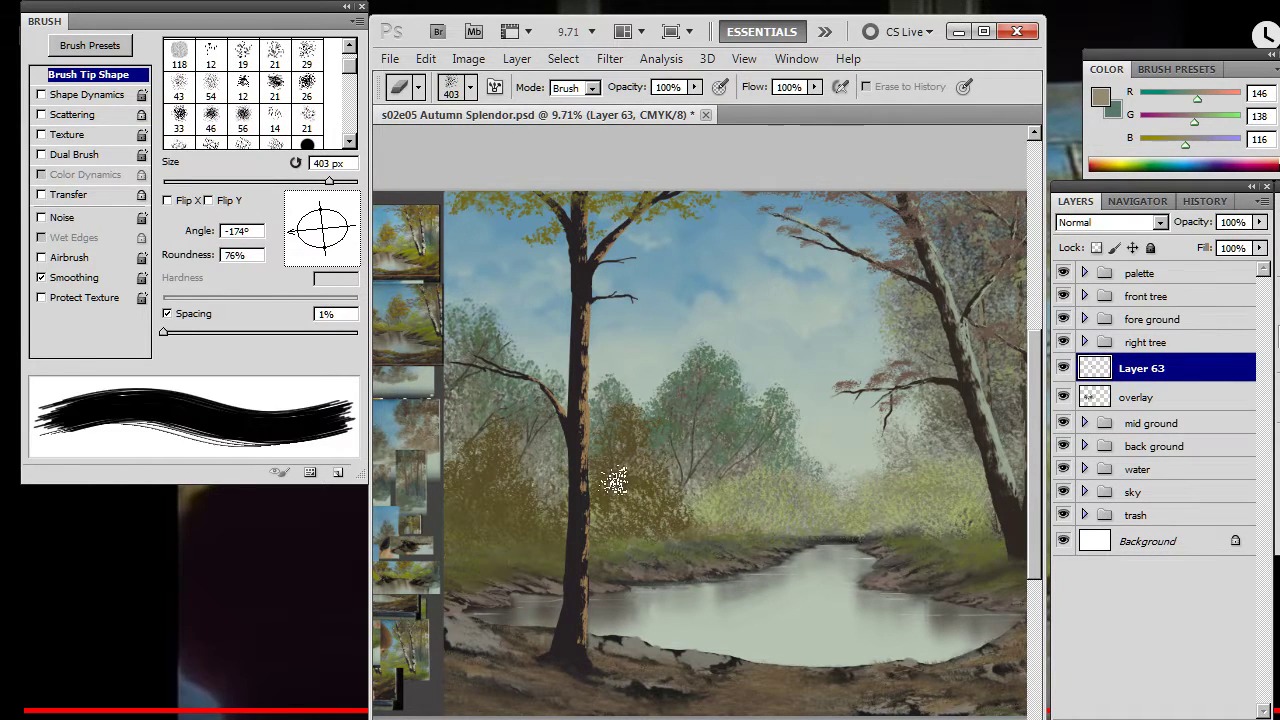
{"action": "key", "text": "b"}
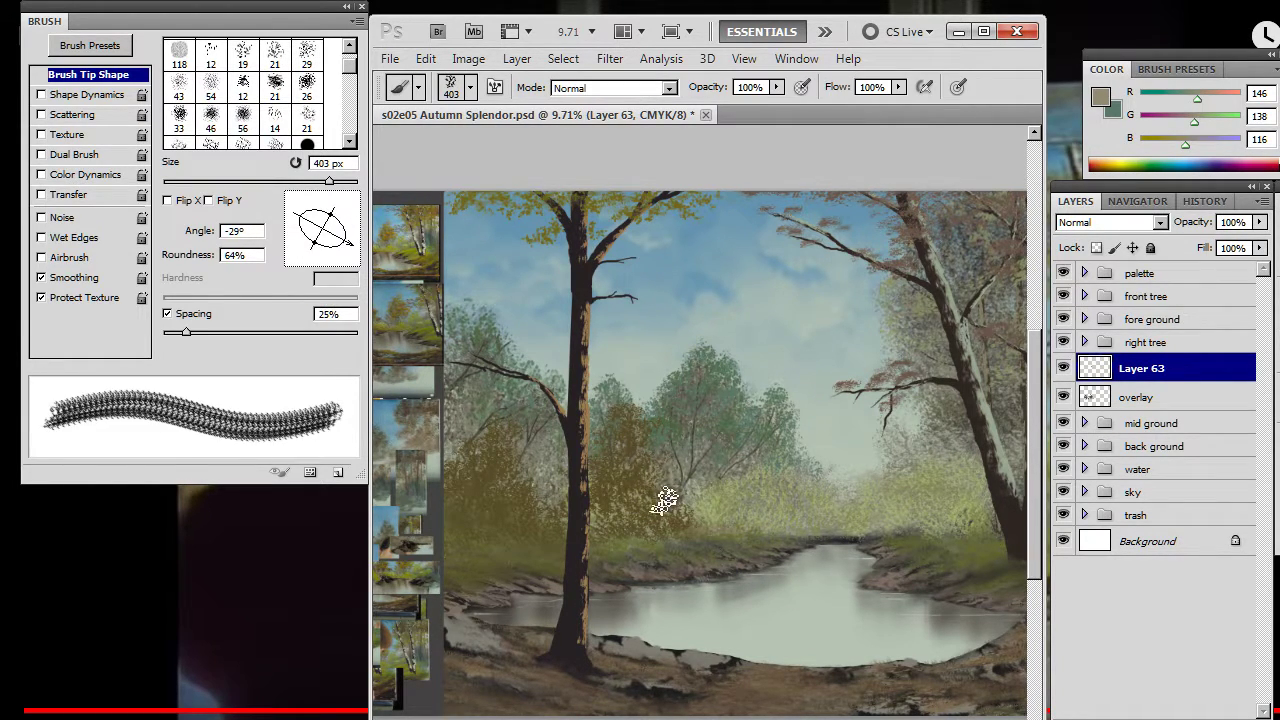
{"action": "key", "text": "e"}
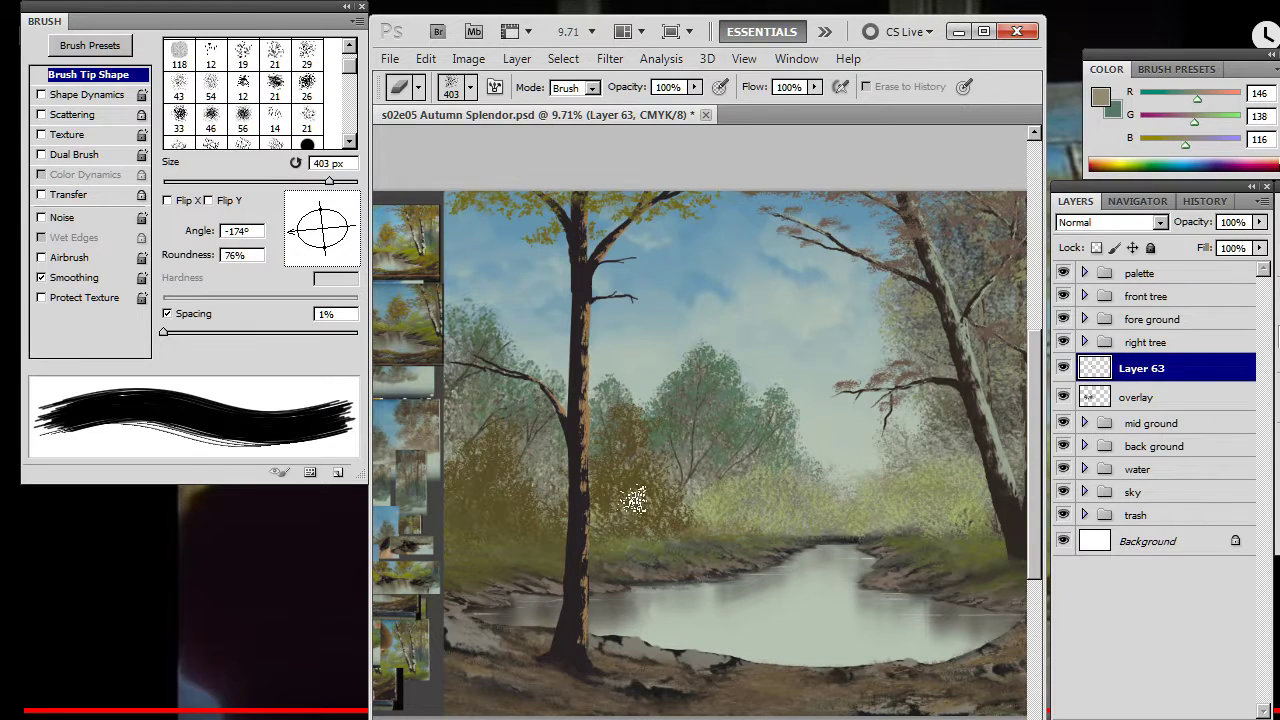
- Add more grayish-tan leaf dabs along the right bush's trunk side, erasing excess between strokes
{"action": "key", "text": "b"}
{"action": "key", "text": "e"}
{"action": "key", "text": "b"}
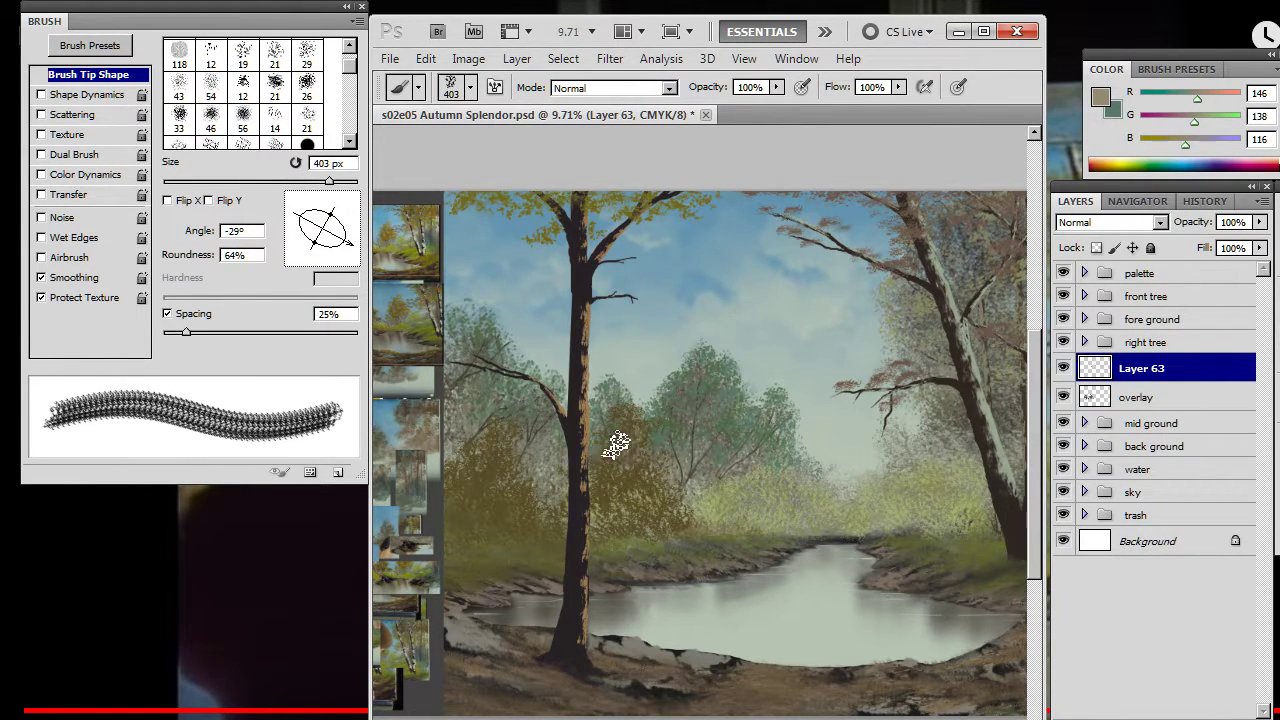
{"action": "key", "text": "e"}
{"action": "key", "text": "b"}
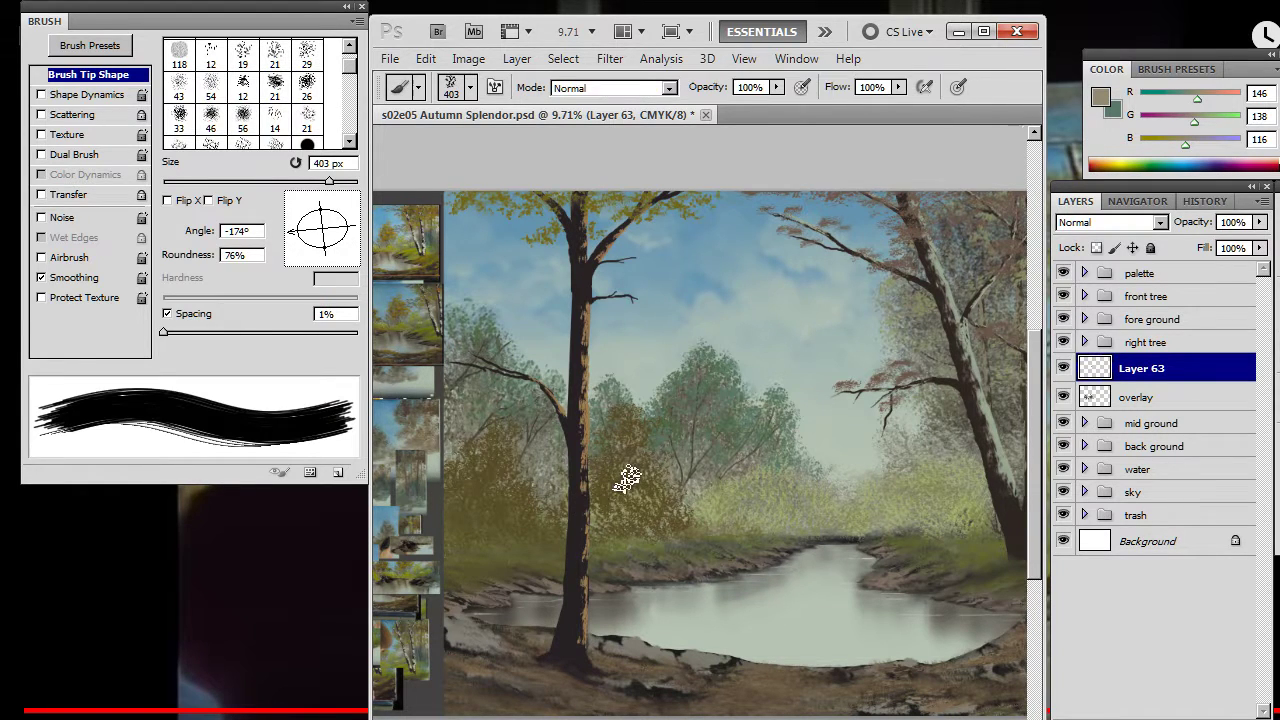
{"action": "key", "text": "e"}
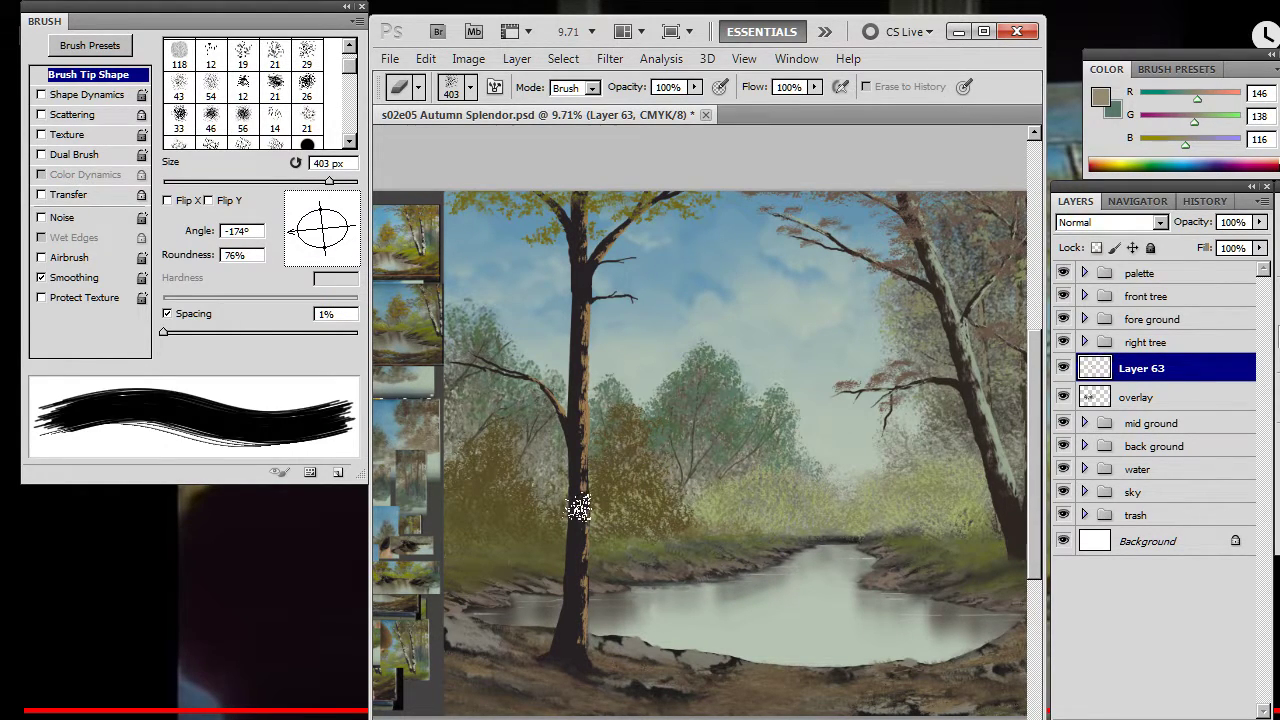
- Carry the grayish-tan highlights down to the right bush's lower right edge by the grass, trimming them with the eraser
{"action": "key", "text": "b"}
{"action": "key", "text": "e"}
{"action": "key", "text": "b"}
{"action": "key", "text": "e"}
{"action": "key", "text": "b"}
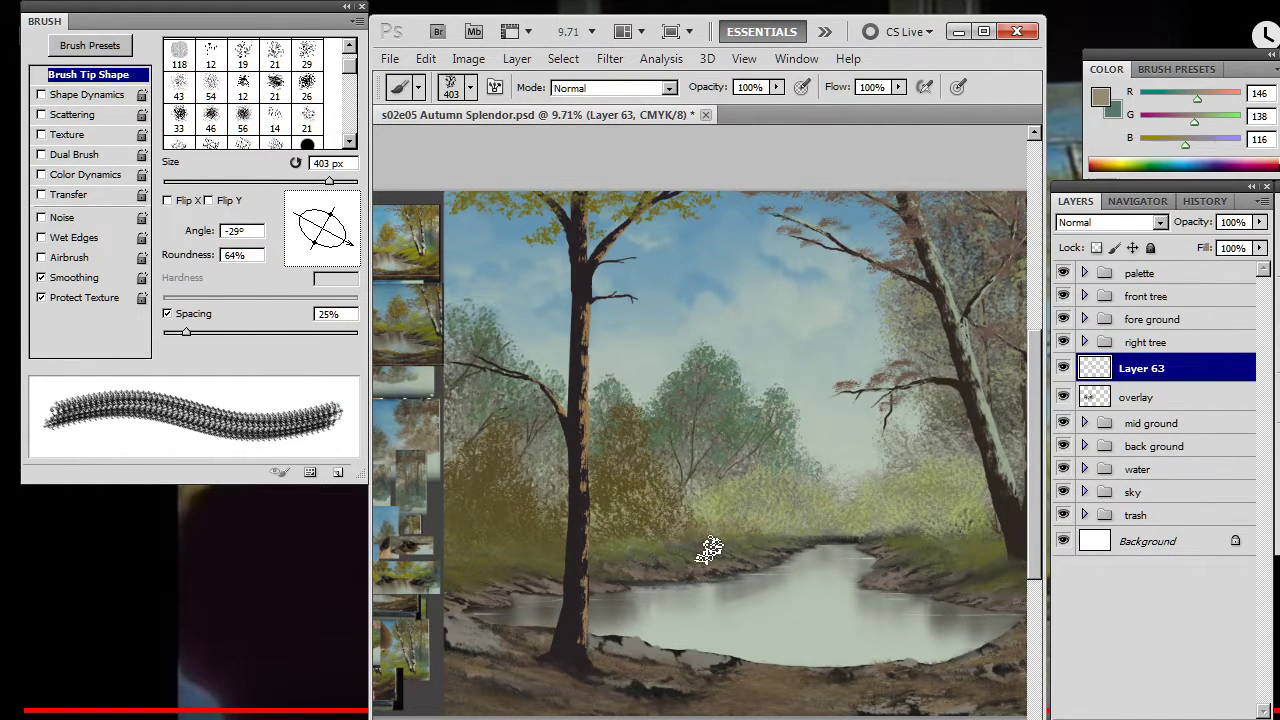
{"action": "key", "text": "e"}
{"action": "key", "text": "b"}
- Lower the brush to 30% opacity and blend faint tan along the bank beside the right bush, rotating the tip to 86° and 168°
{"action": "mouse_move", "coordinate": [335, 250]}
{"action": "left_mouse_down"}
{"action": "mouse_move", "coordinate": [352, 258]}
{"action": "mouse_move", "coordinate": [346, 222]}
{"action": "mouse_move", "coordinate": [334, 228]}
{"action": "mouse_move", "coordinate": [324, 200]}
{"action": "left_mouse_up"}
{"action": "key", "text": "3"}
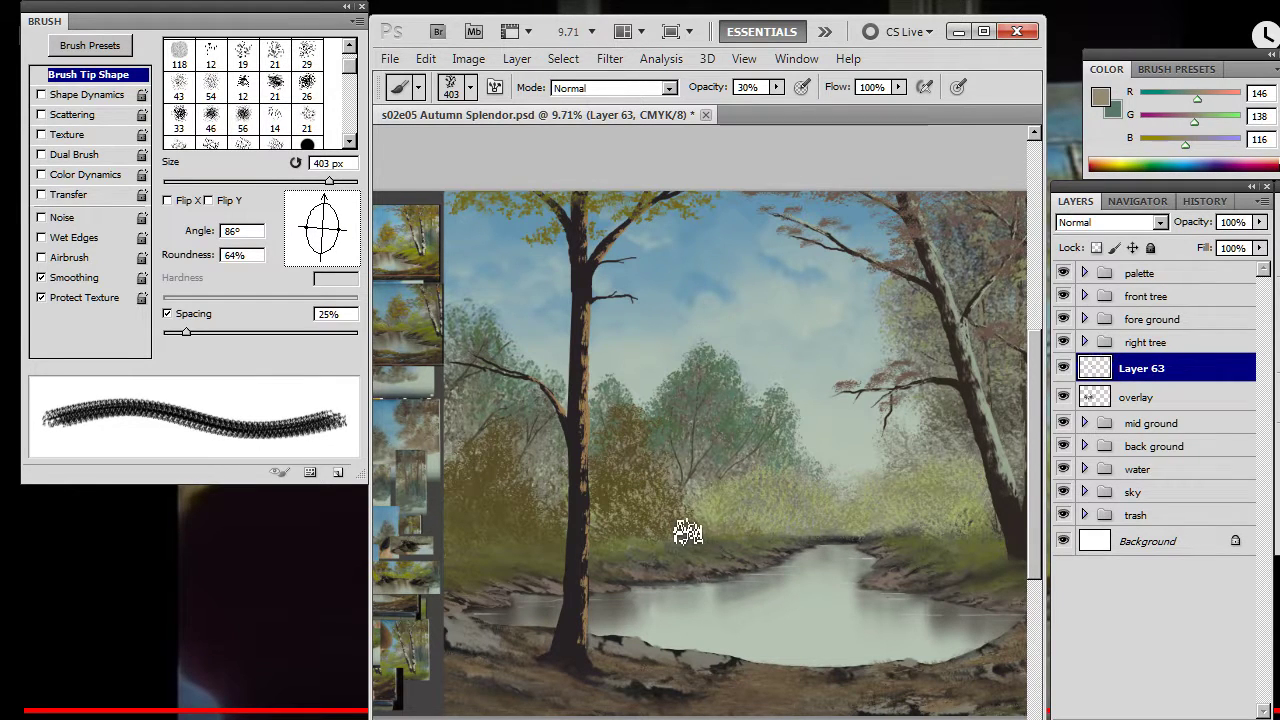
{"action": "key", "text": "e"}
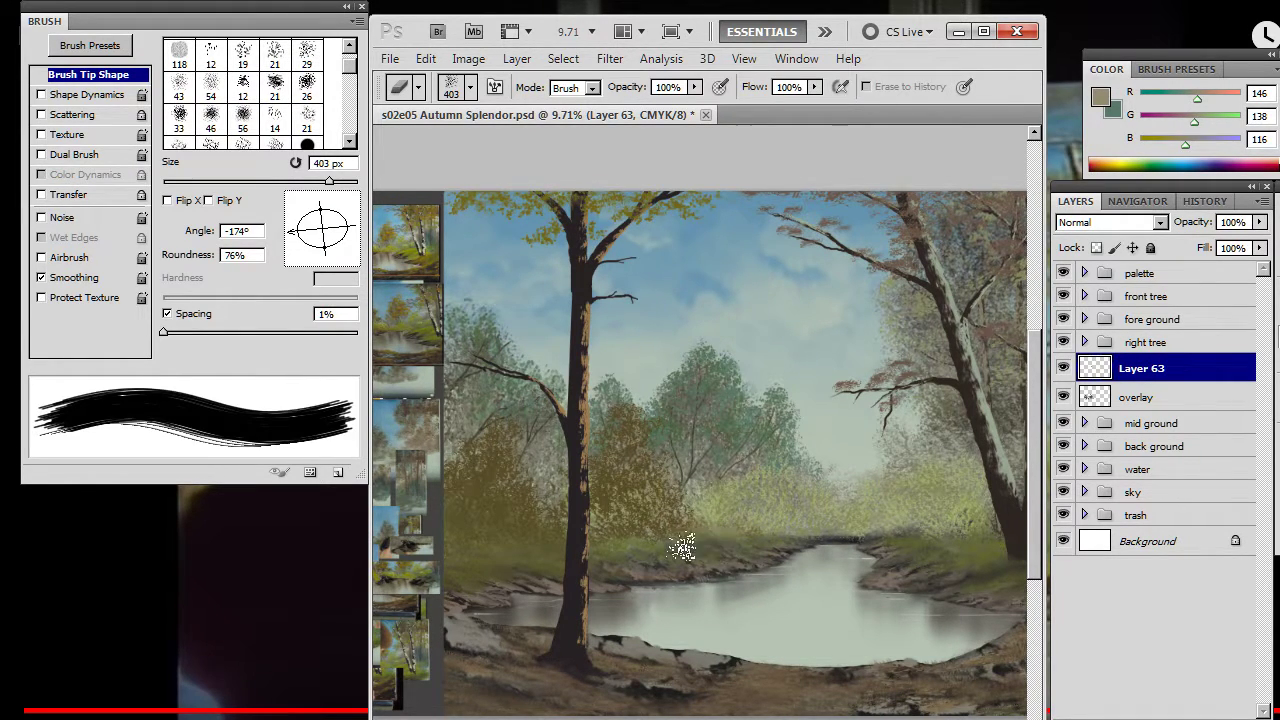
{"action": "key", "text": "b"}
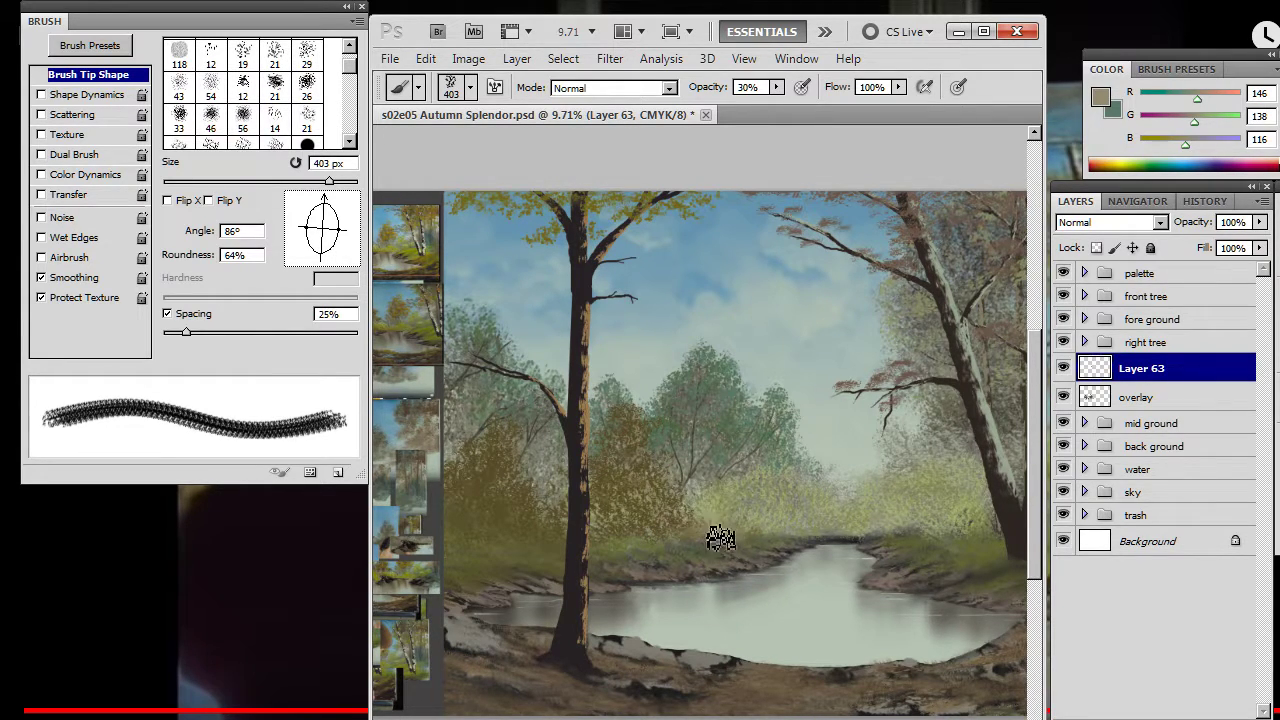
{"action": "left_click_drag", "start_coordinate": [343, 228], "coordinate": [348, 238]}
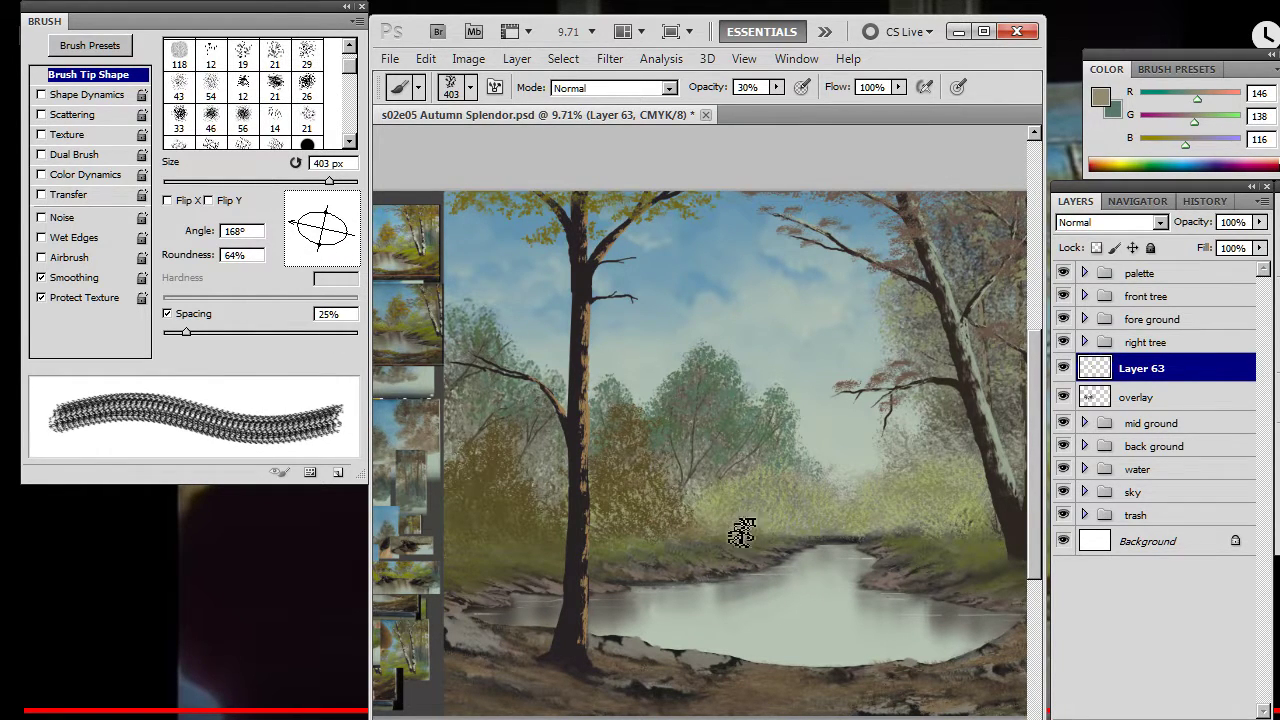
{"action": "key", "text": "e"}
{"action": "key", "text": "b"}
- Sample a dark brown and dab low foliage on the bank right of the bush at 60% opacity, erasing between strokes
{"action": "left_click", "coordinate": [707, 525], "text": "alt"}
{"action": "mouse_move", "coordinate": [640, 480]}
{"action": "left_mouse_down"}
{"action": "mouse_move", "coordinate": [603, 465]}
{"action": "mouse_move", "coordinate": [641, 484]}
{"action": "left_mouse_up"}
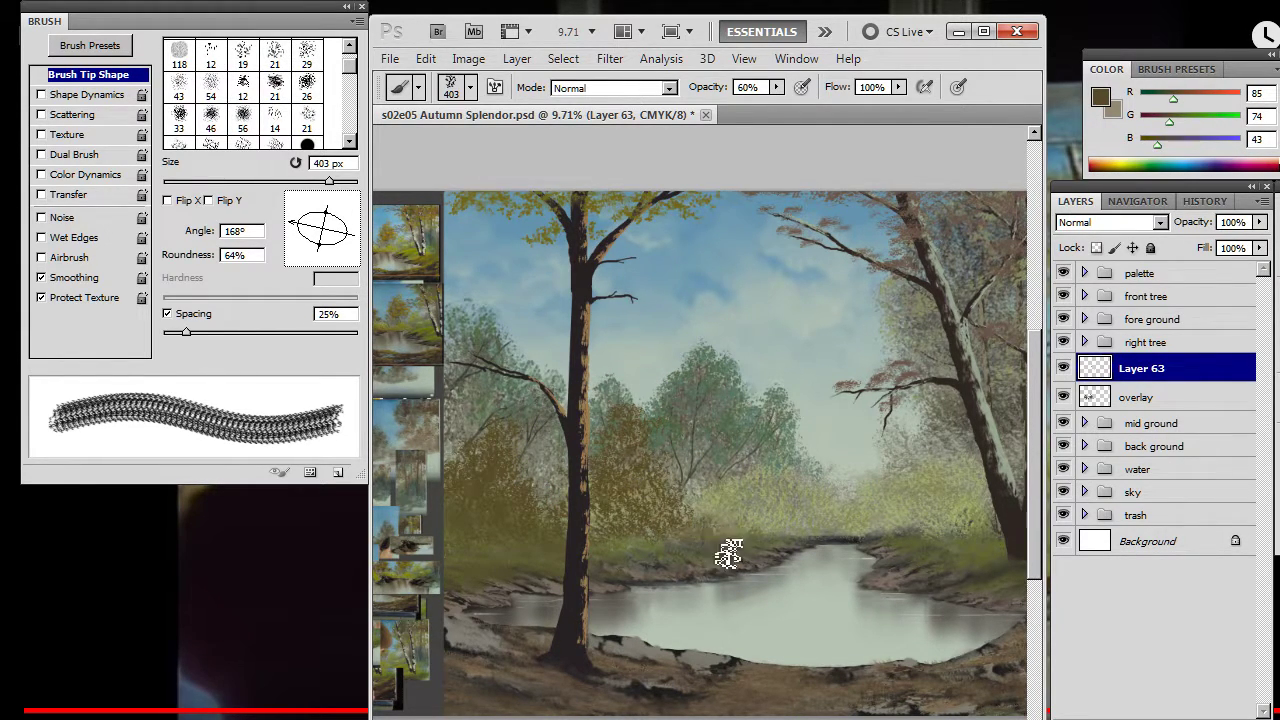
{"action": "key", "text": "e"}
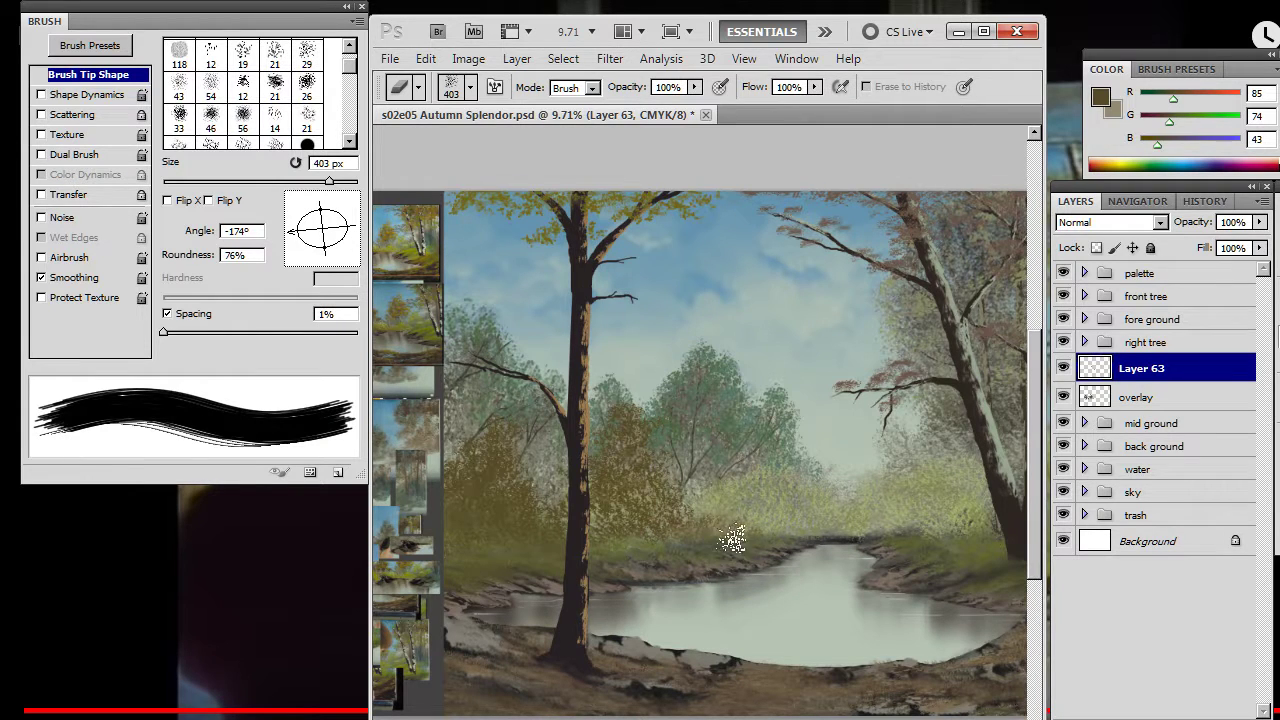
{"action": "key", "text": "b"}
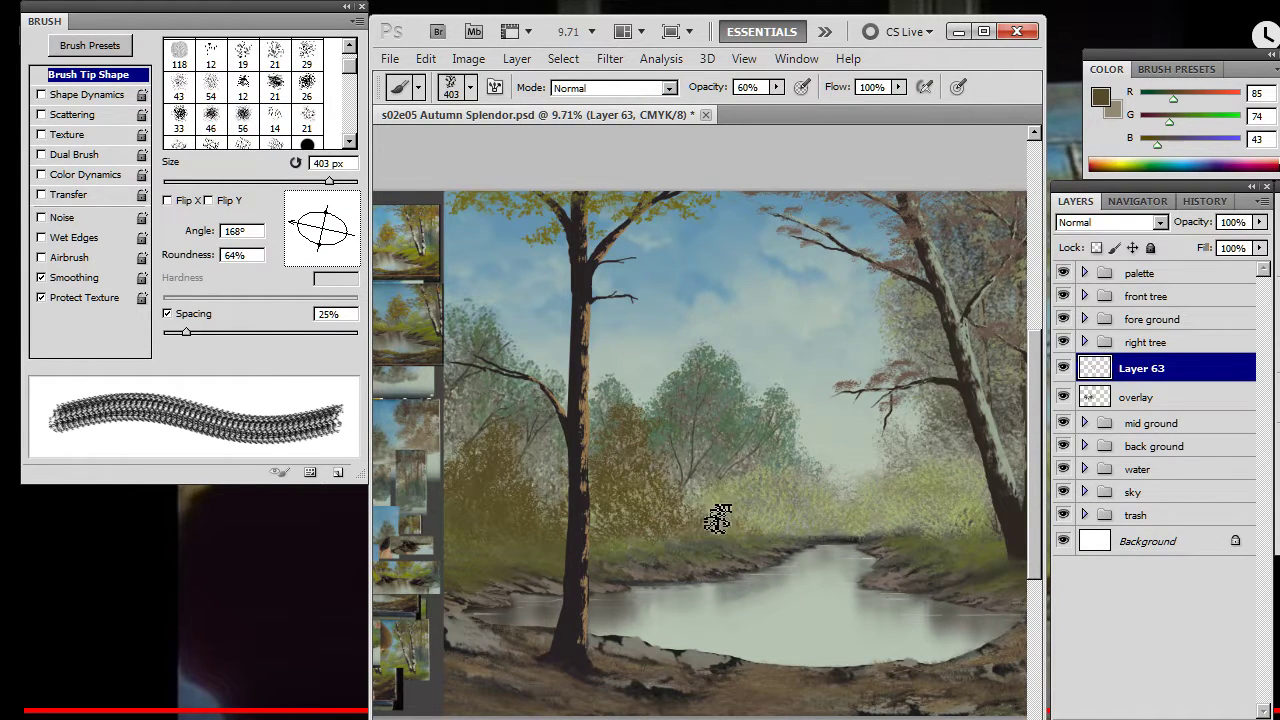
{"action": "key", "text": "e"}
{"action": "key", "text": "b"}
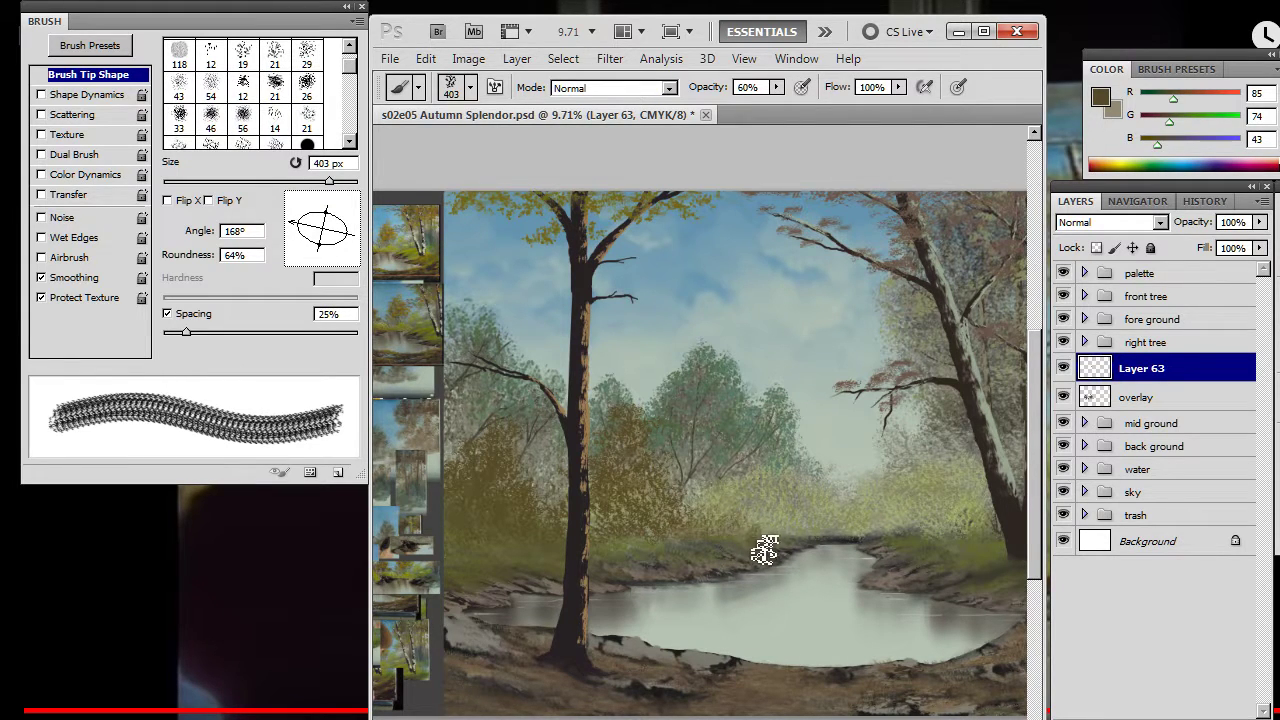
- Extend the low dark brown foliage farther along the bank toward the back of the pond, softening its edges with the eraser
{"action": "key", "text": "e"}
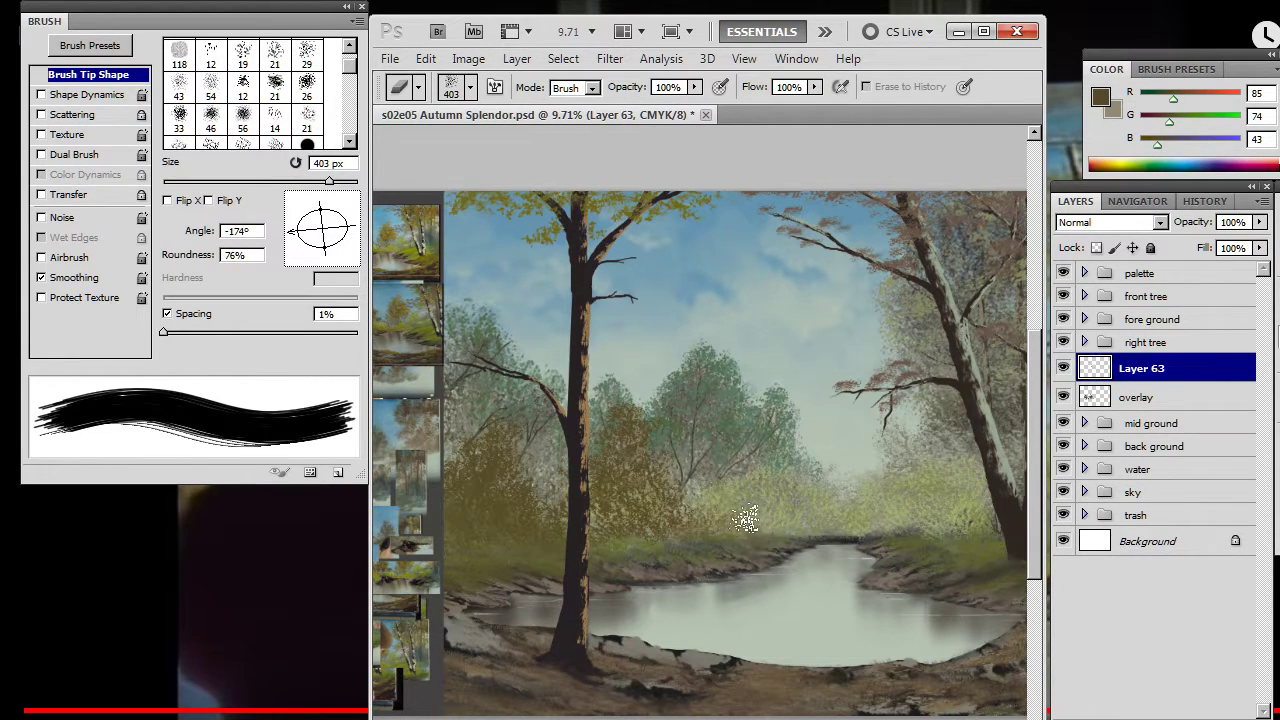
{"action": "key", "text": "b"}
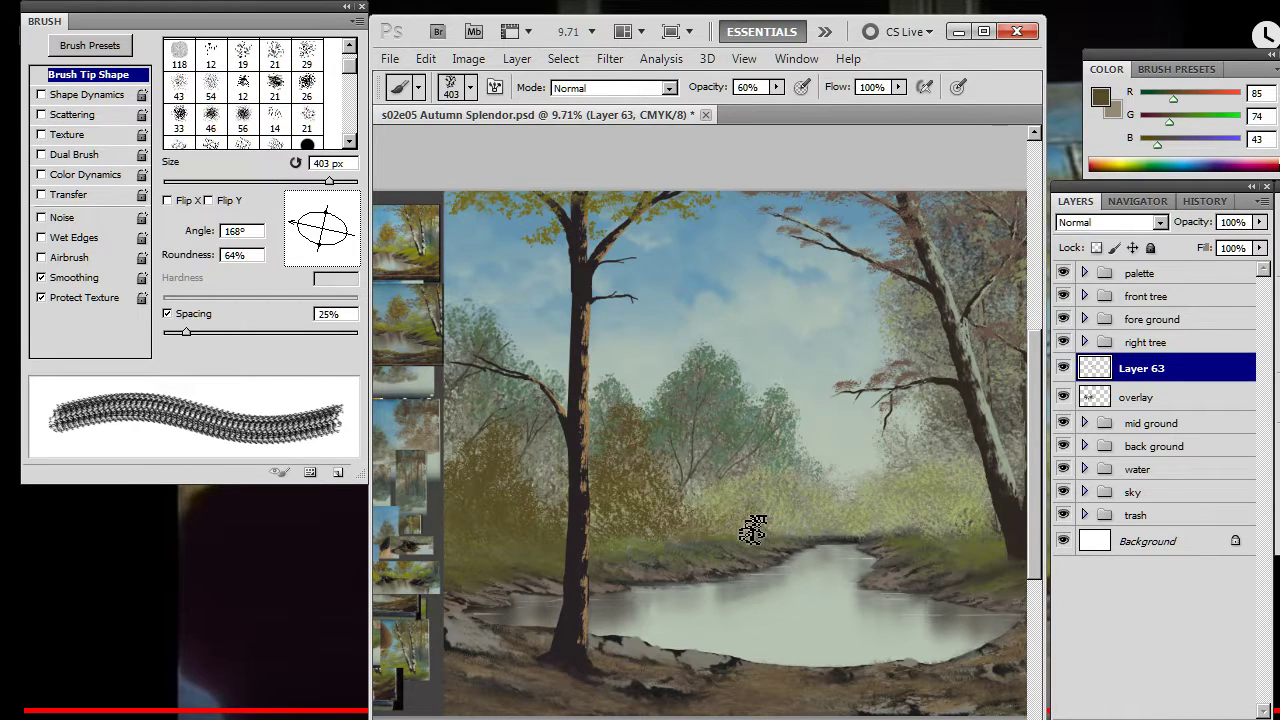
{"action": "key", "text": "e"}
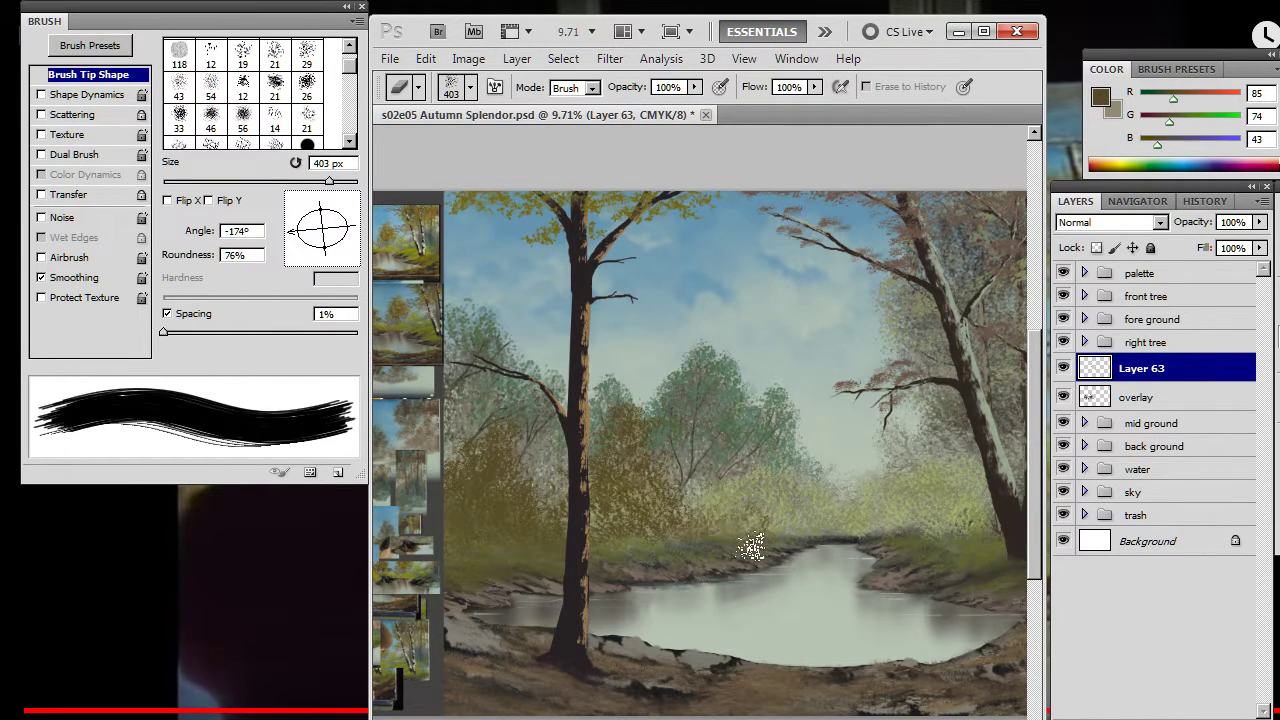
{"action": "key", "text": "b"}
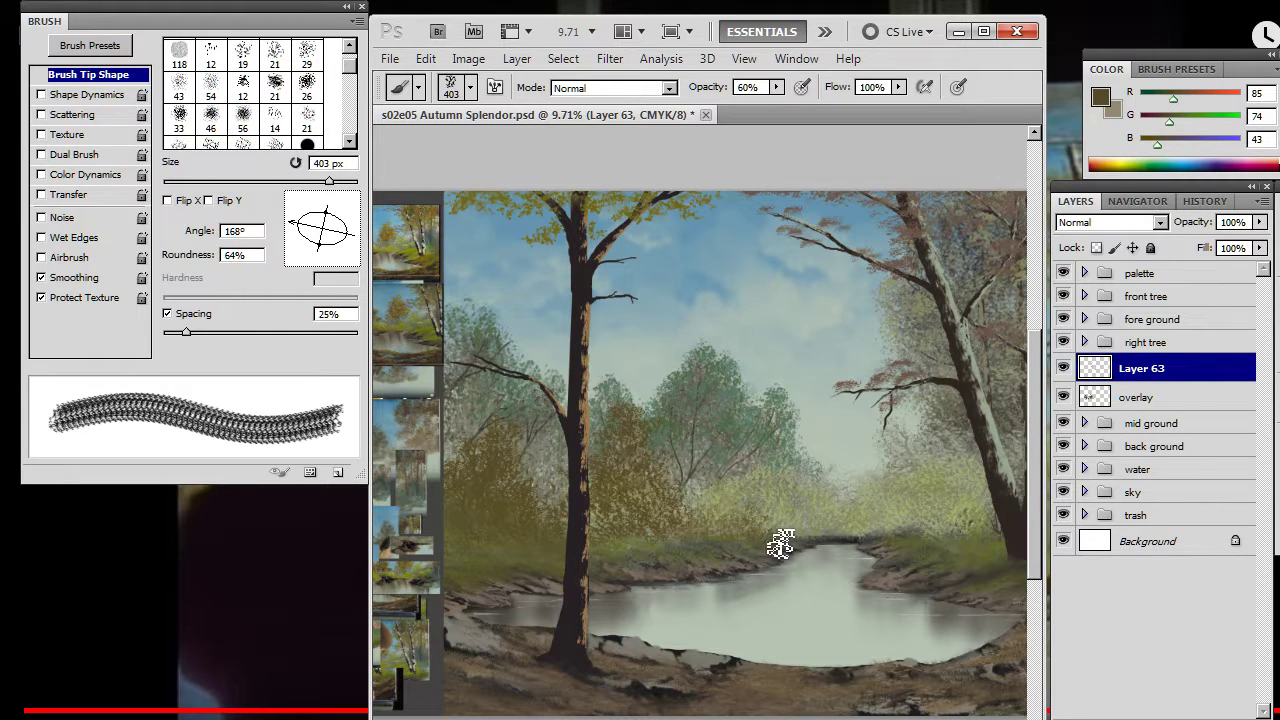
{"action": "key", "text": "e"}
{"action": "key", "text": "b"}
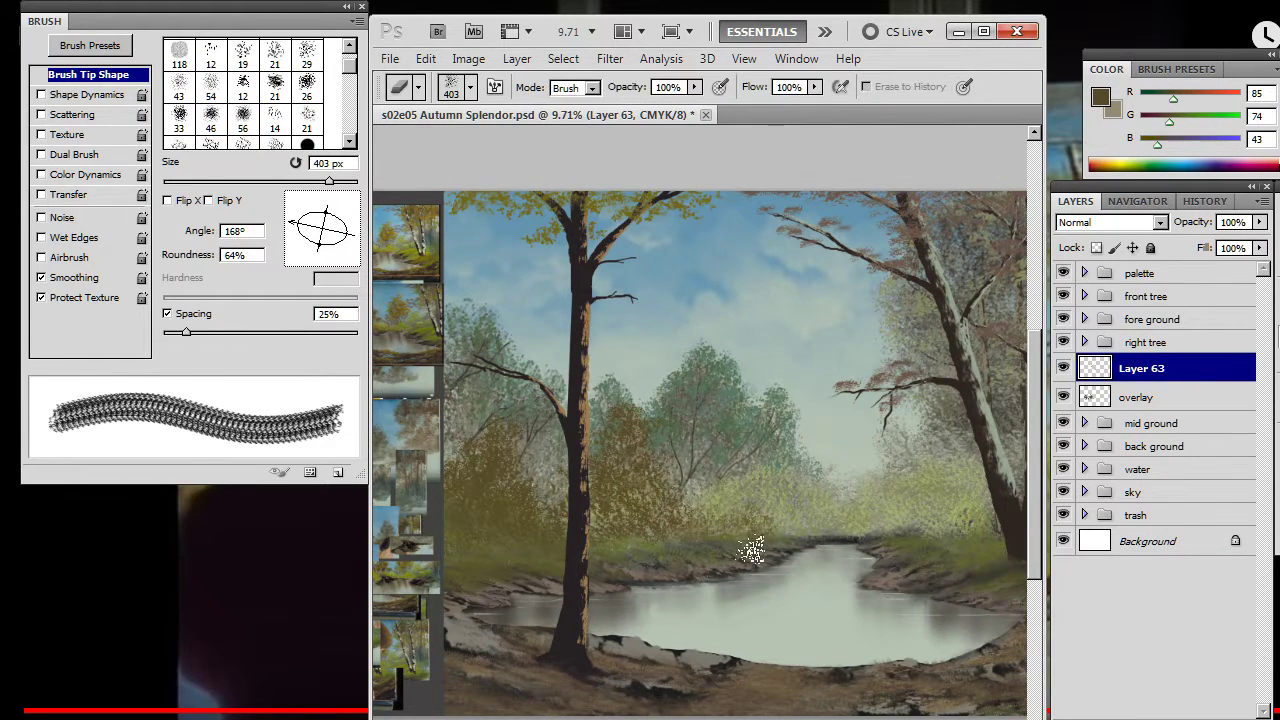
{"action": "key", "text": "e"}
{"action": "key", "text": "b"}
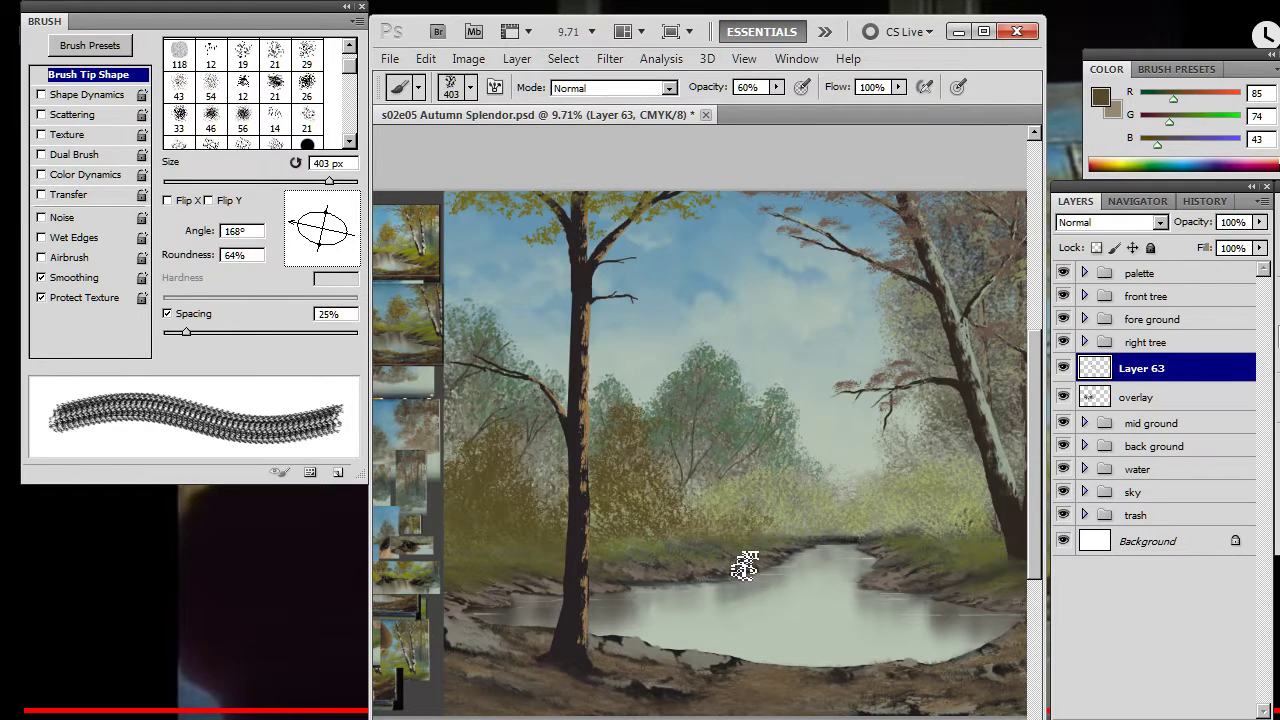
{"action": "key", "text": "e"}
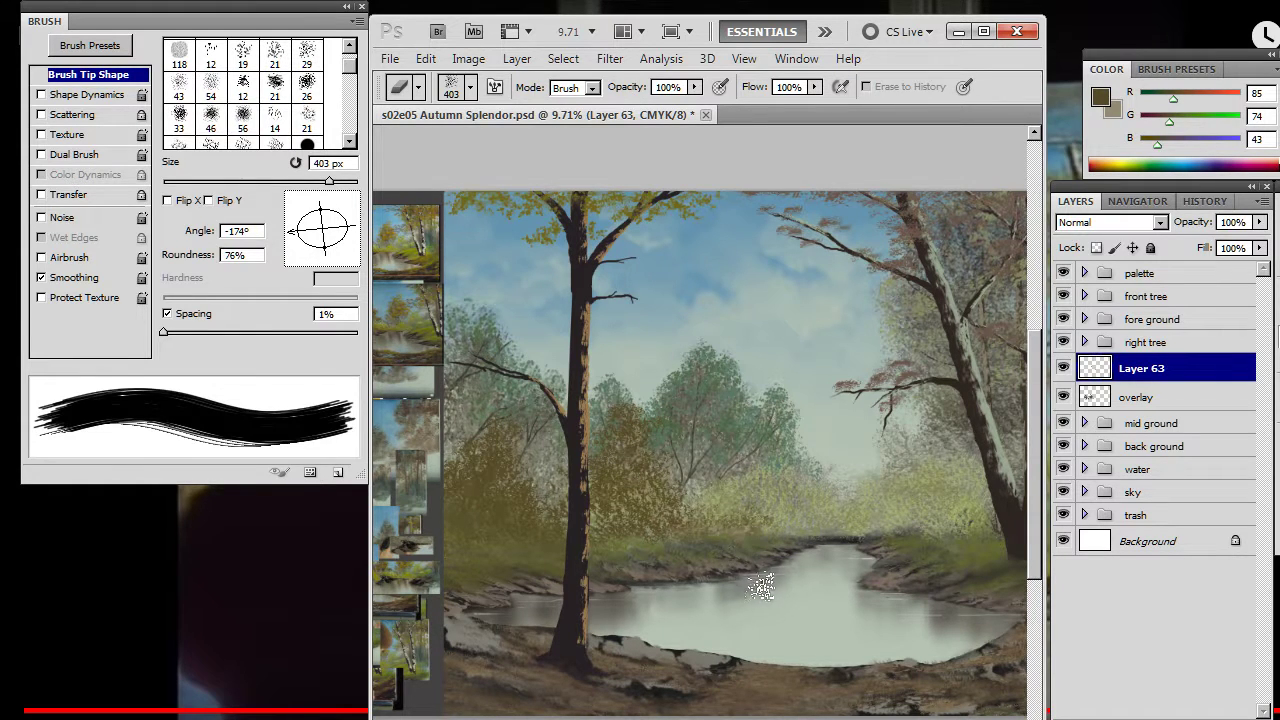
{"action": "key", "text": "b"}
- Rotate the brush tip to 77° and touch up the right bush's base above the bank with dark brown
{"action": "key", "text": "e"}
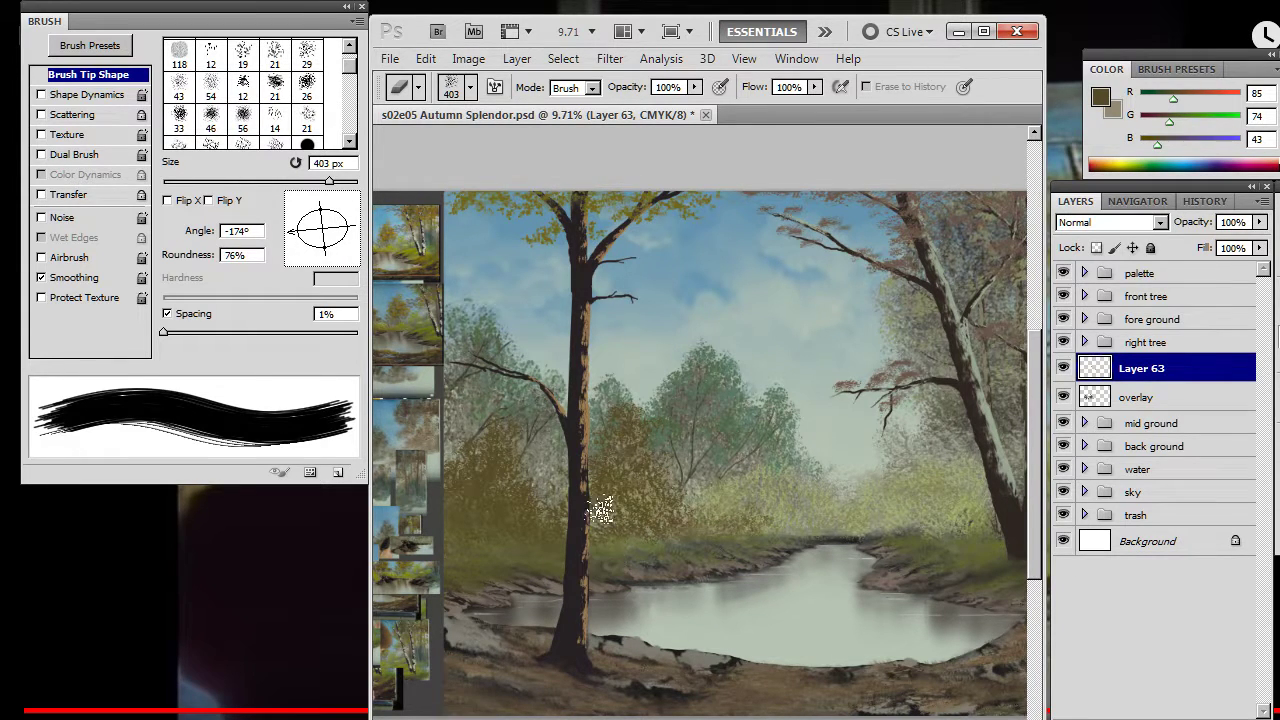
{"action": "key", "text": "b"}
{"action": "left_click_drag", "start_coordinate": [301, 227], "coordinate": [329, 199]}
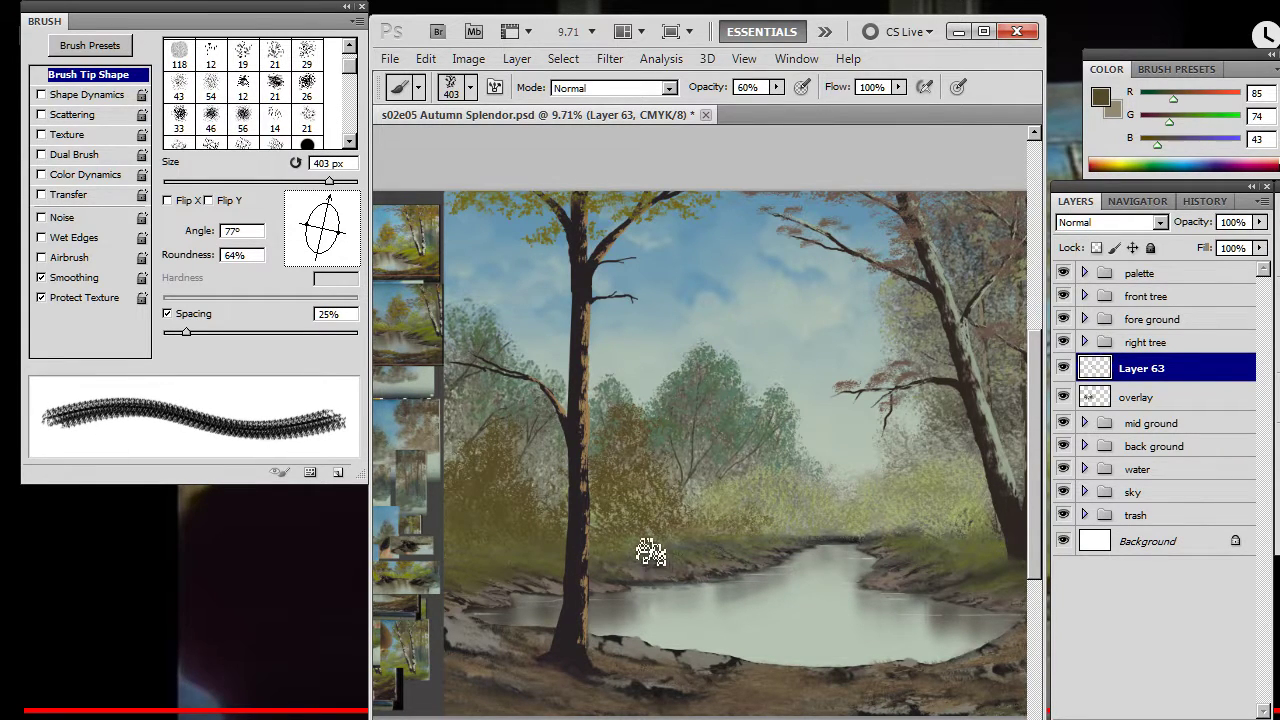
{"action": "key", "text": "e"}
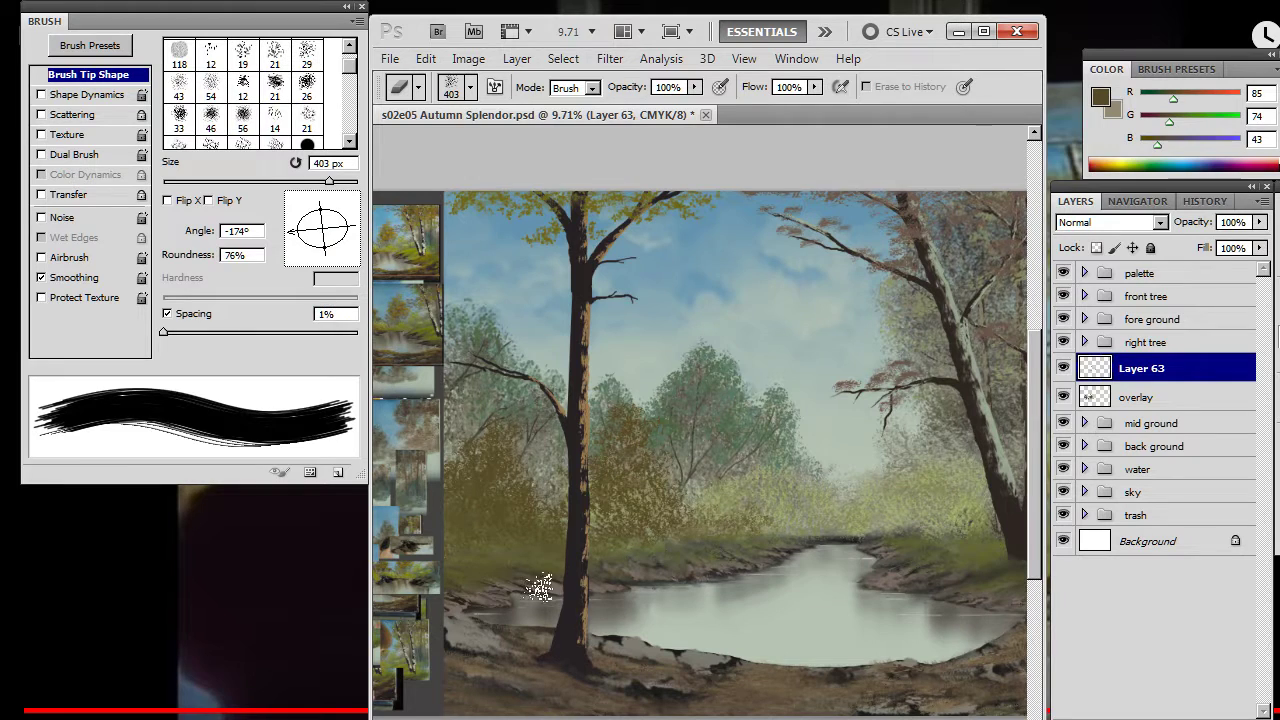
- Switch back to the grayish tan and dab highlights on the bush left of the trunk with a 500 px tip at 172°
{"action": "left_click", "coordinate": [565, 582], "text": "alt"}
{"action": "key", "text": "b"}
{"action": "key", "text": "bracketright"}
{"action": "left_click_drag", "start_coordinate": [333, 210], "coordinate": [292, 226]}
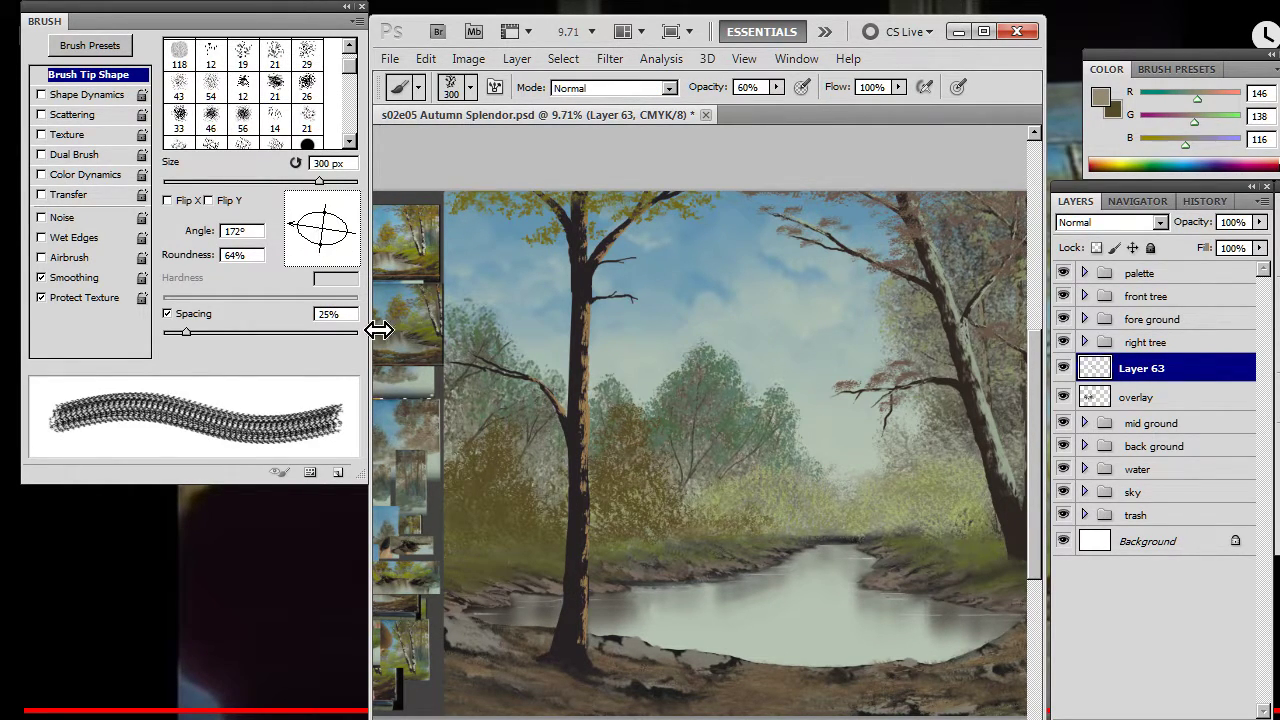
{"action": "key", "text": "bracketright"}
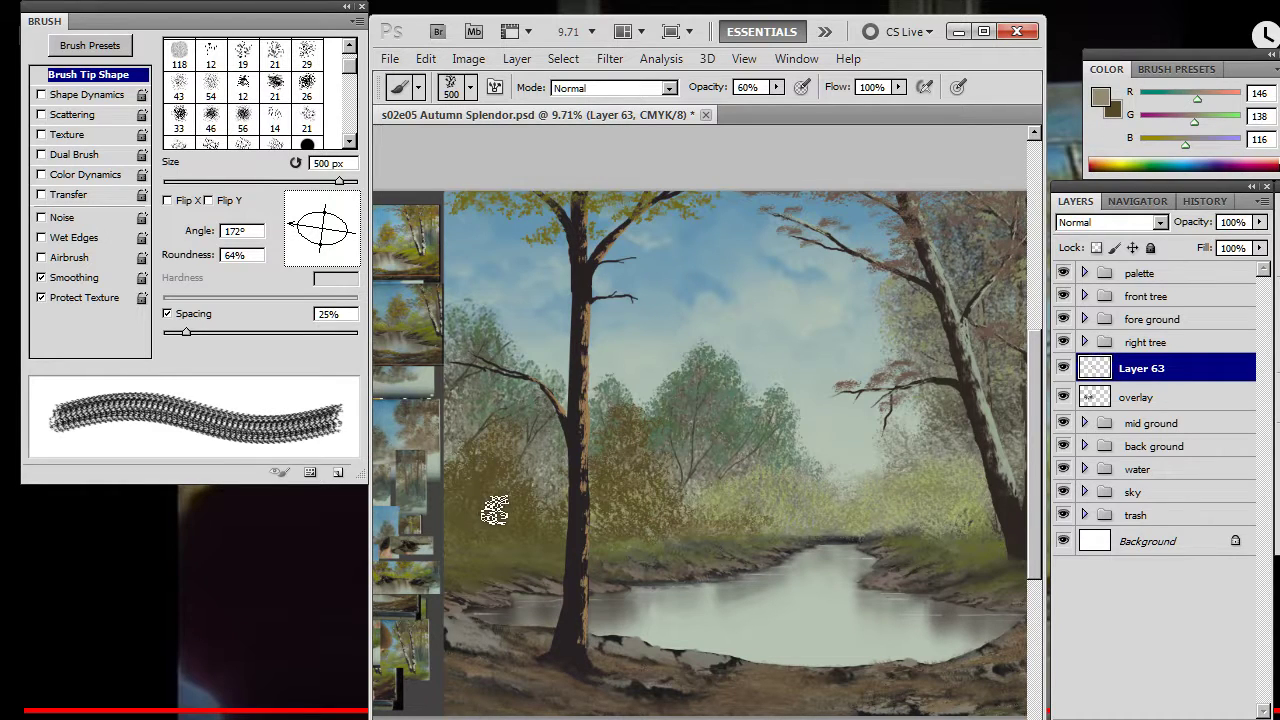
{"action": "key", "text": "e"}
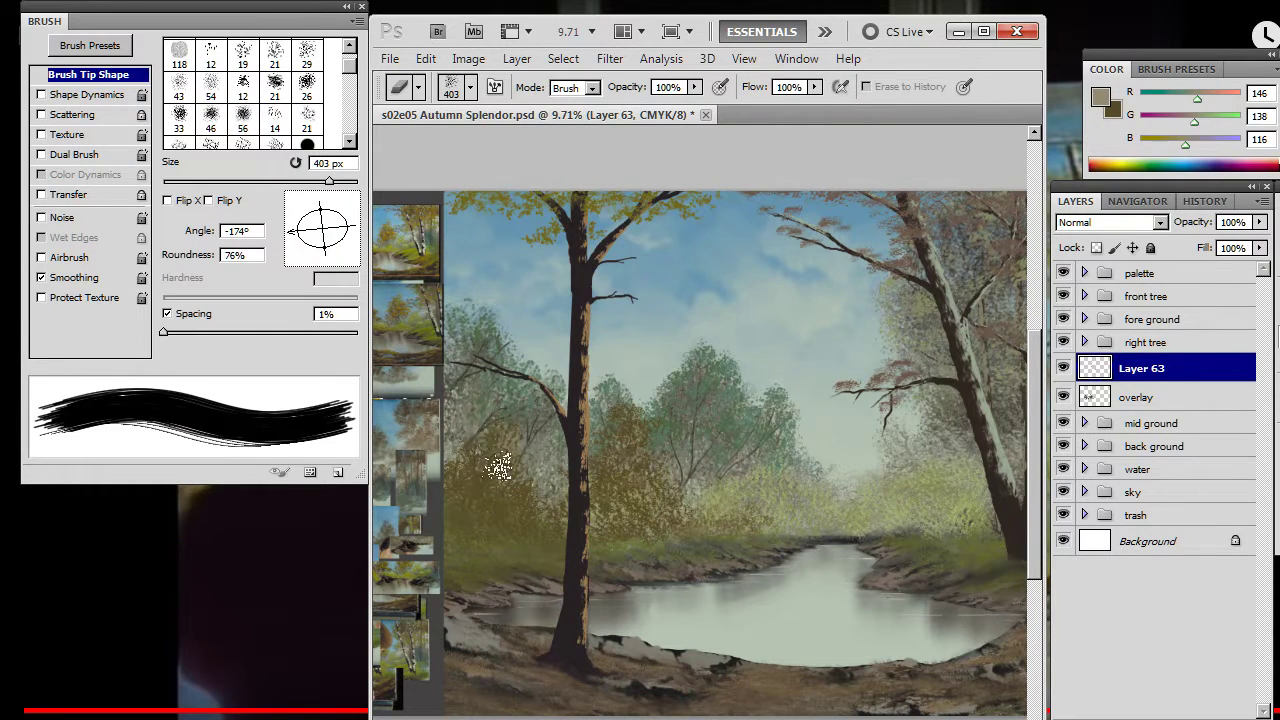
- Dab more grayish-tan highlights down the bush left of the front trunk, softening the strokes with the eraser
{"action": "key", "text": "b"}
{"action": "key", "text": "e"}
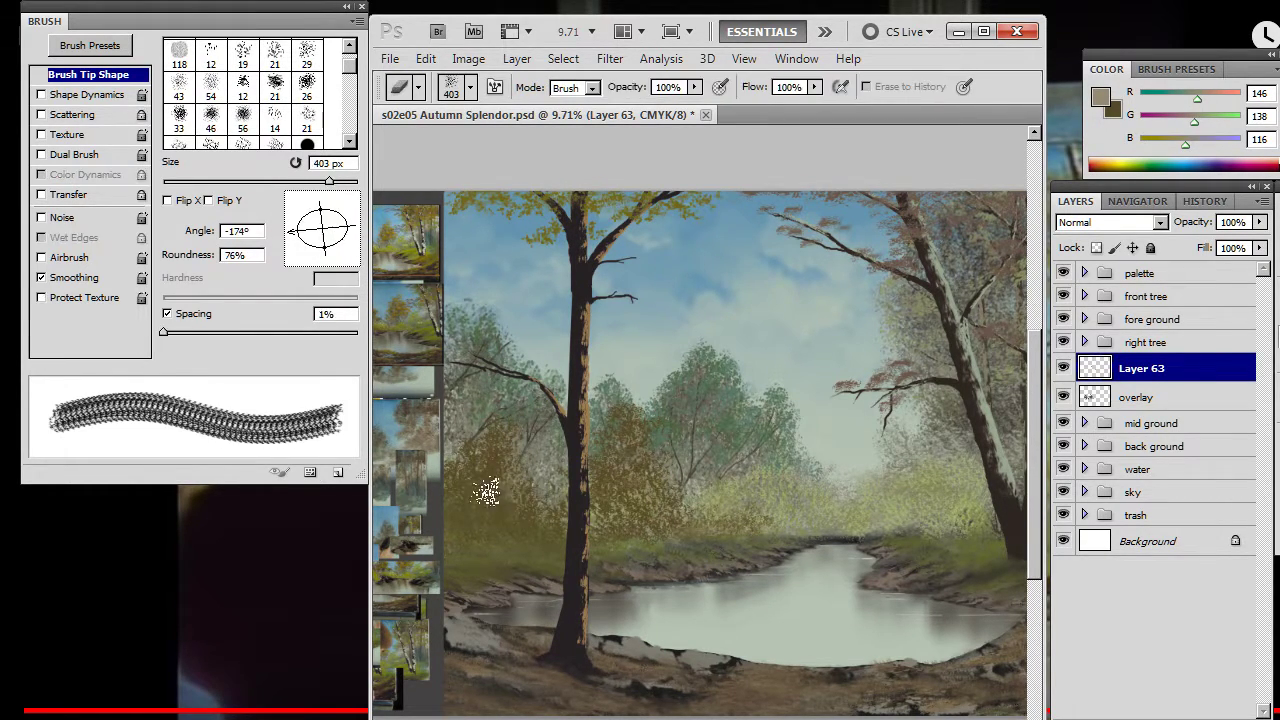
{"action": "key", "text": "b"}
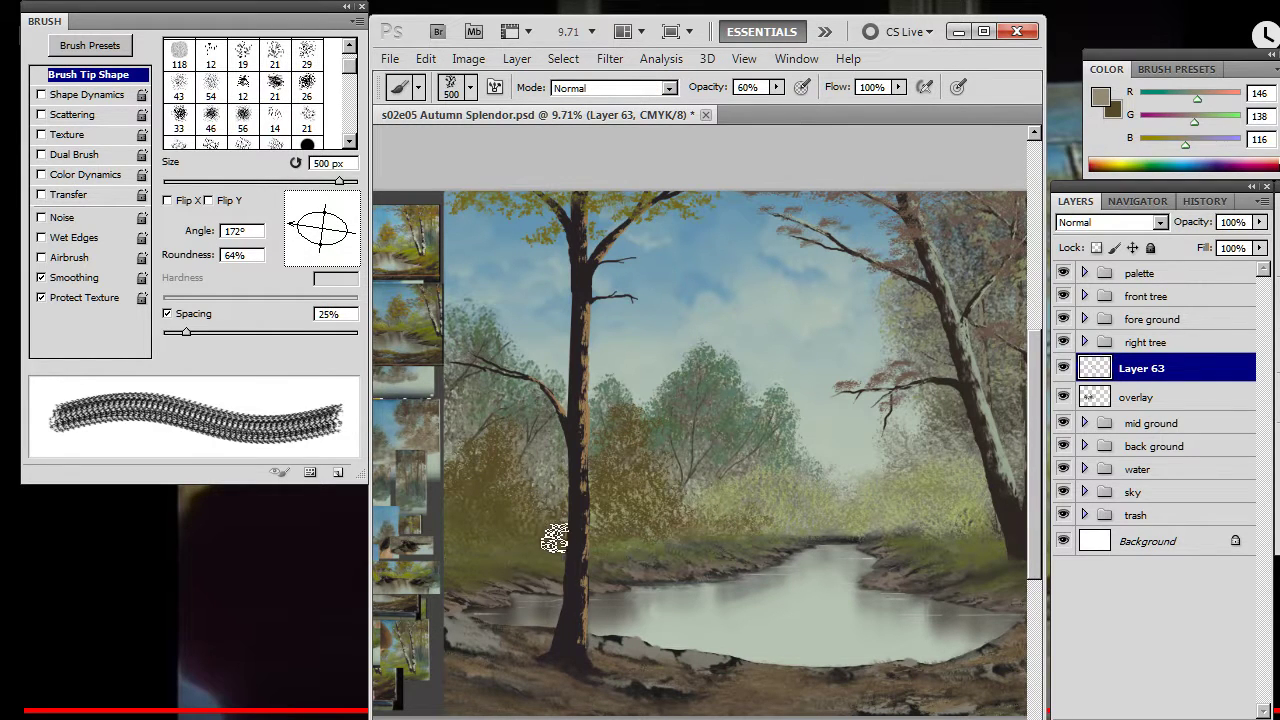
{"action": "key", "text": "e"}
{"action": "key", "text": "b"}
{"action": "key", "text": "e"}
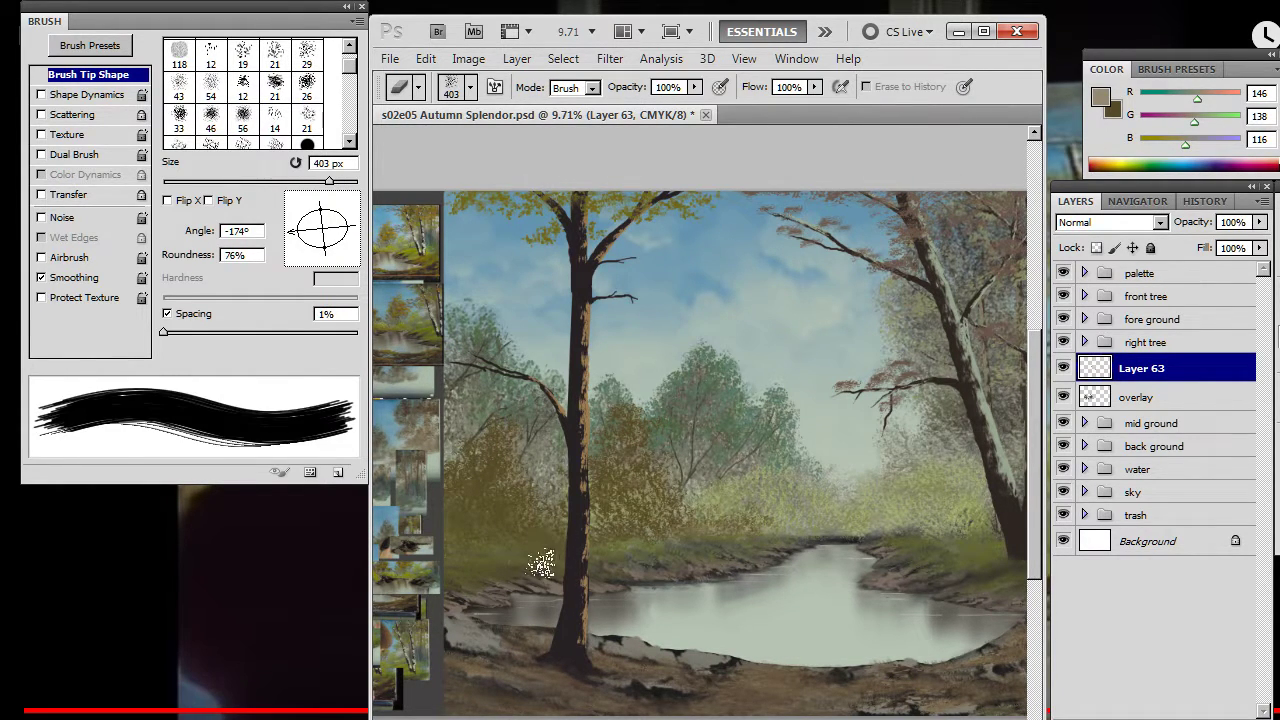
{"action": "key", "text": "b"}
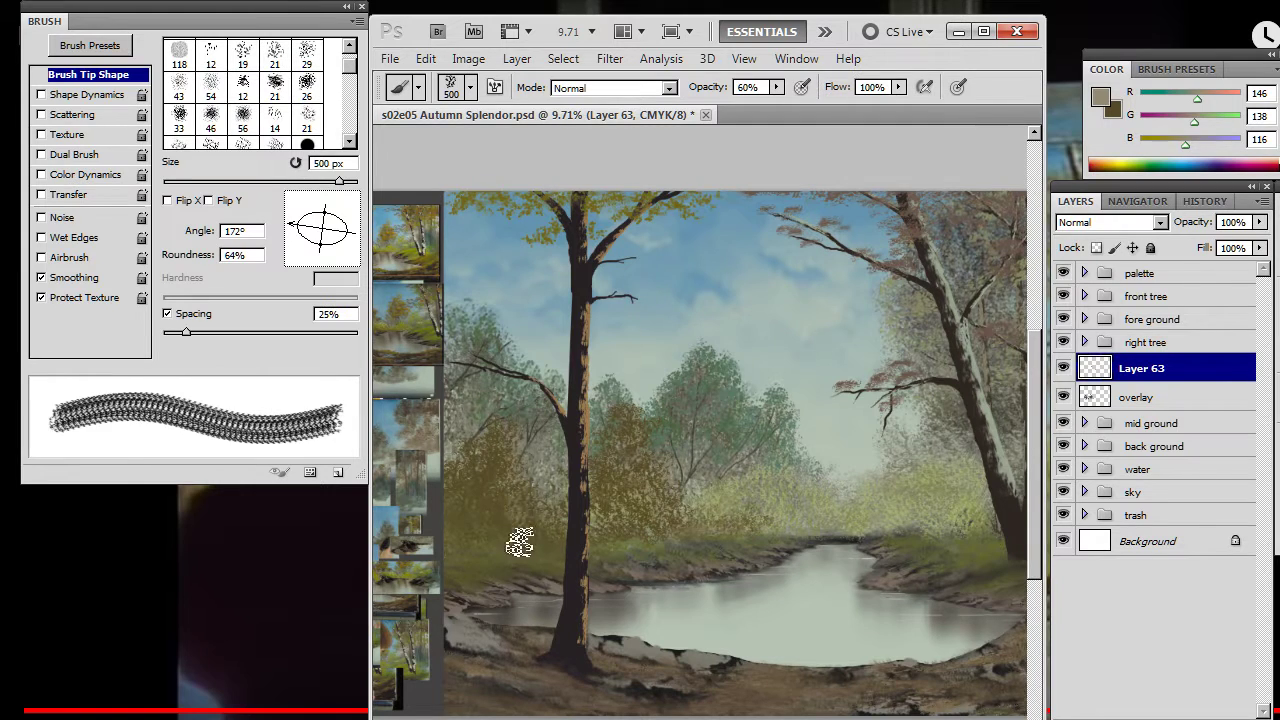
{"action": "key", "text": "e"}
{"action": "key", "text": "b"}
- Rotate the brush tip to 127° at 505 px and dab slanted grayish-tan highlights over the left bush, erasing between strokes
{"action": "left_click_drag", "start_coordinate": [333, 225], "coordinate": [312, 214]}
{"action": "key", "text": "e"}
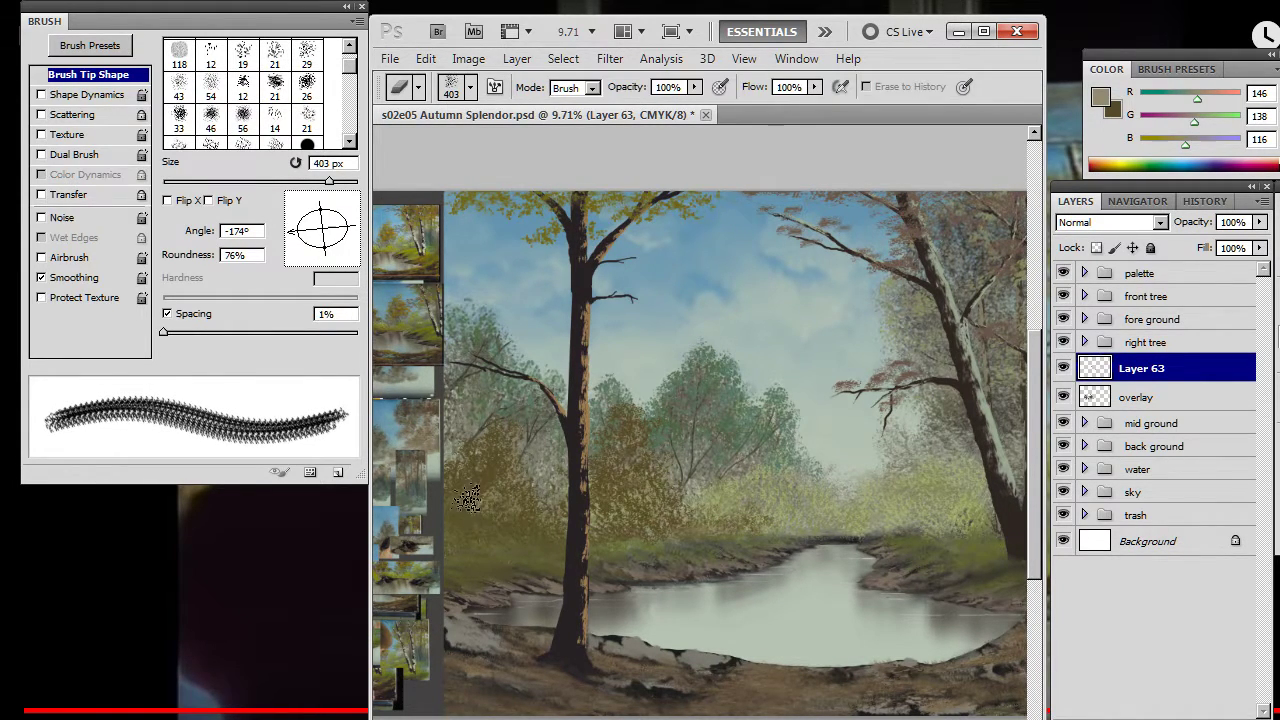
{"action": "key", "text": "b"}
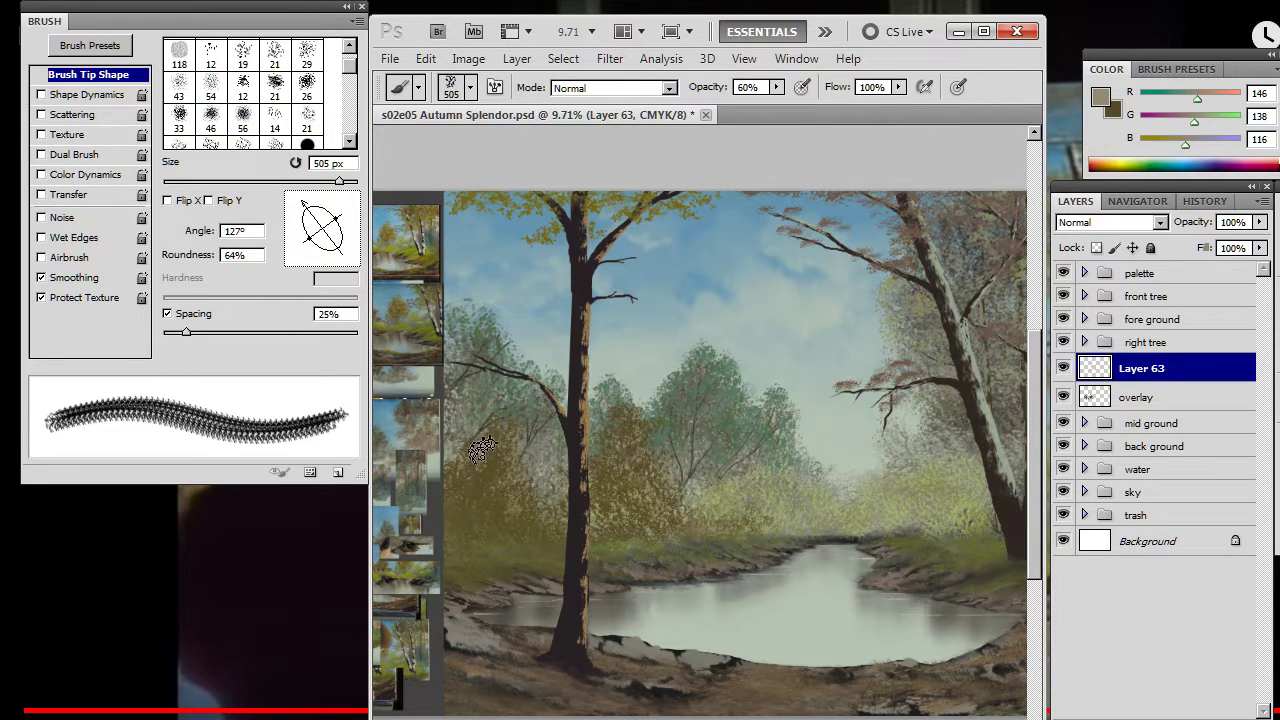
{"action": "key", "text": "e"}
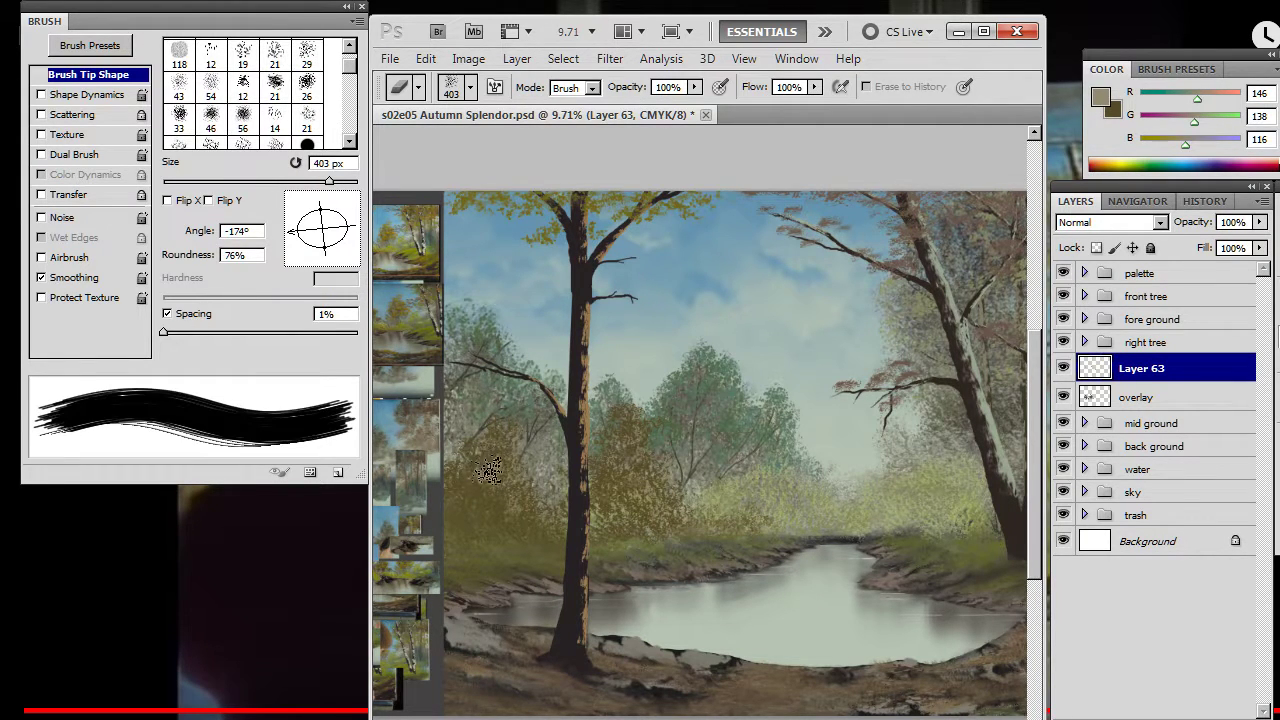
{"action": "key", "text": "b"}
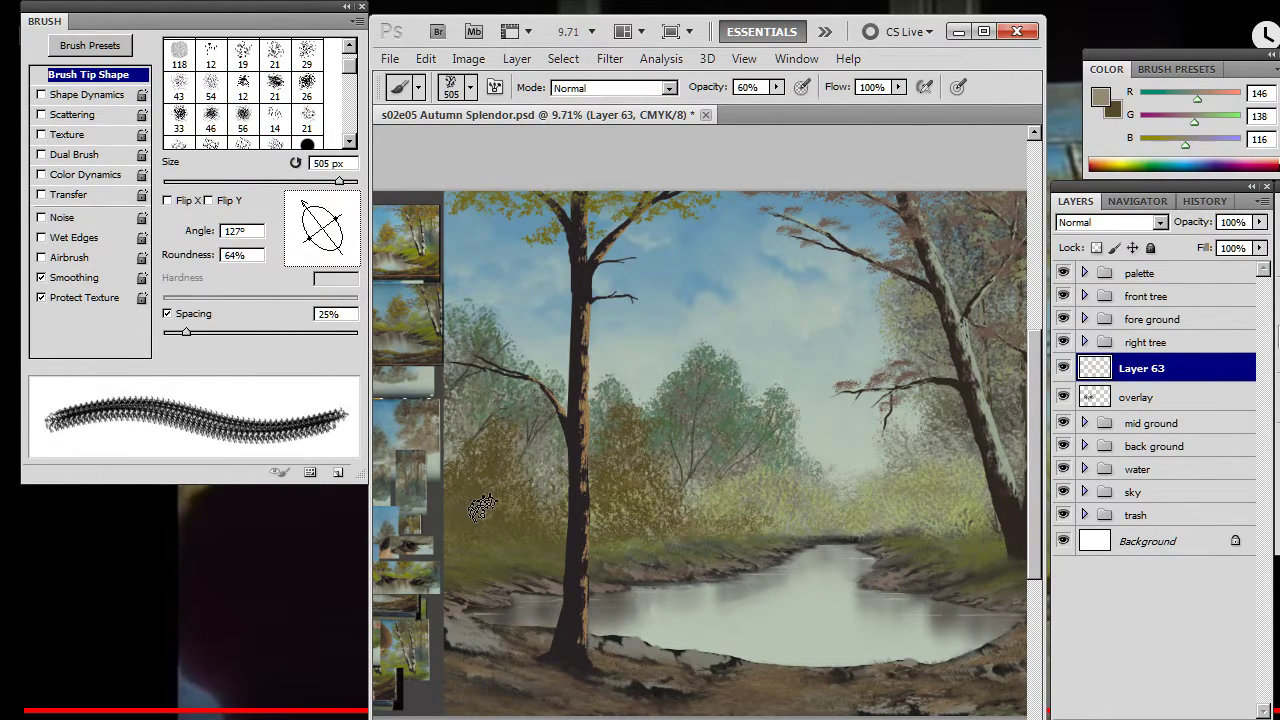
{"action": "key", "text": "e"}
{"action": "key", "text": "b"}
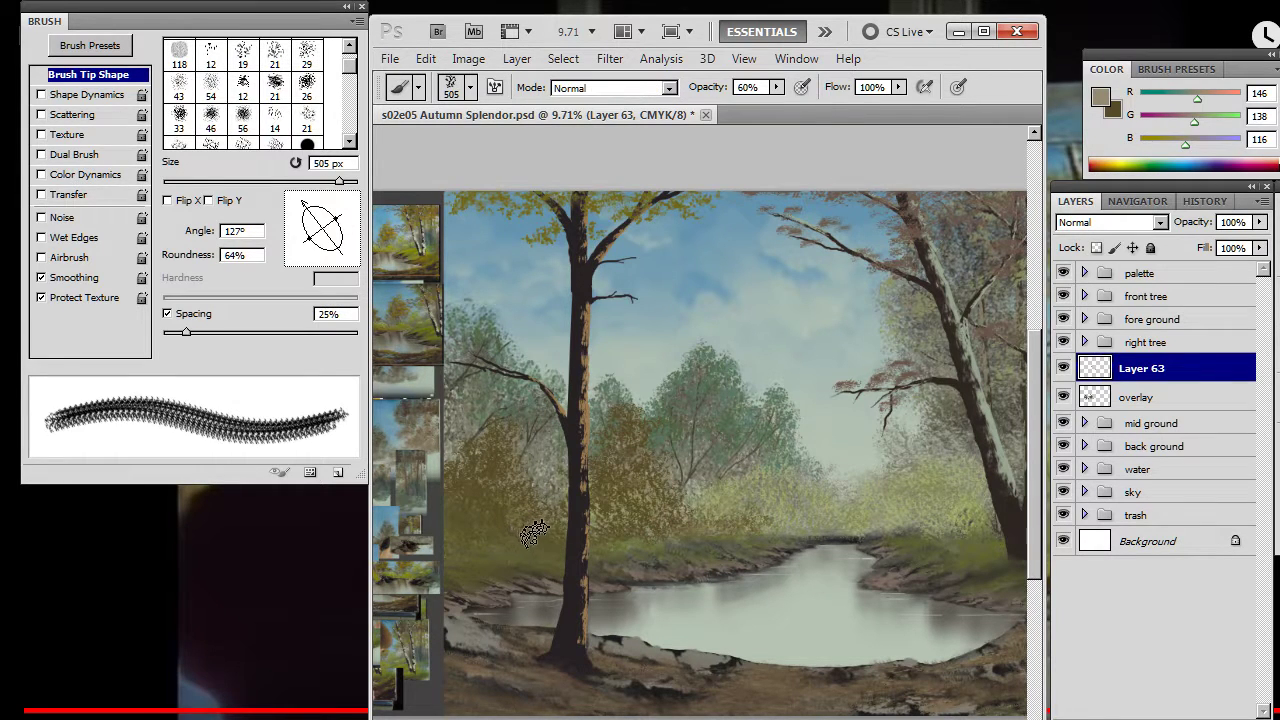
{"action": "key", "text": "e"}
- Work grayish-tan highlights into the left bush's lower part with the tip at 175° and then 156°, erasing between strokes
{"action": "key", "text": "b"}
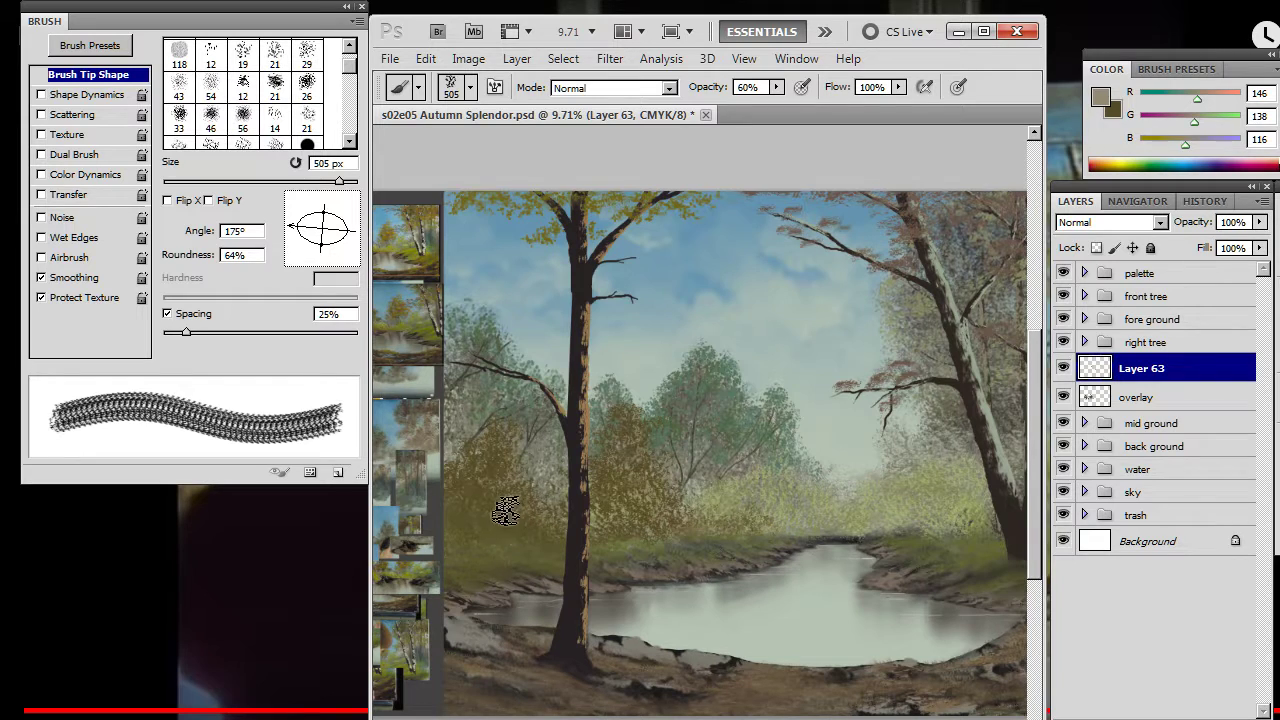
{"action": "key", "text": "e"}
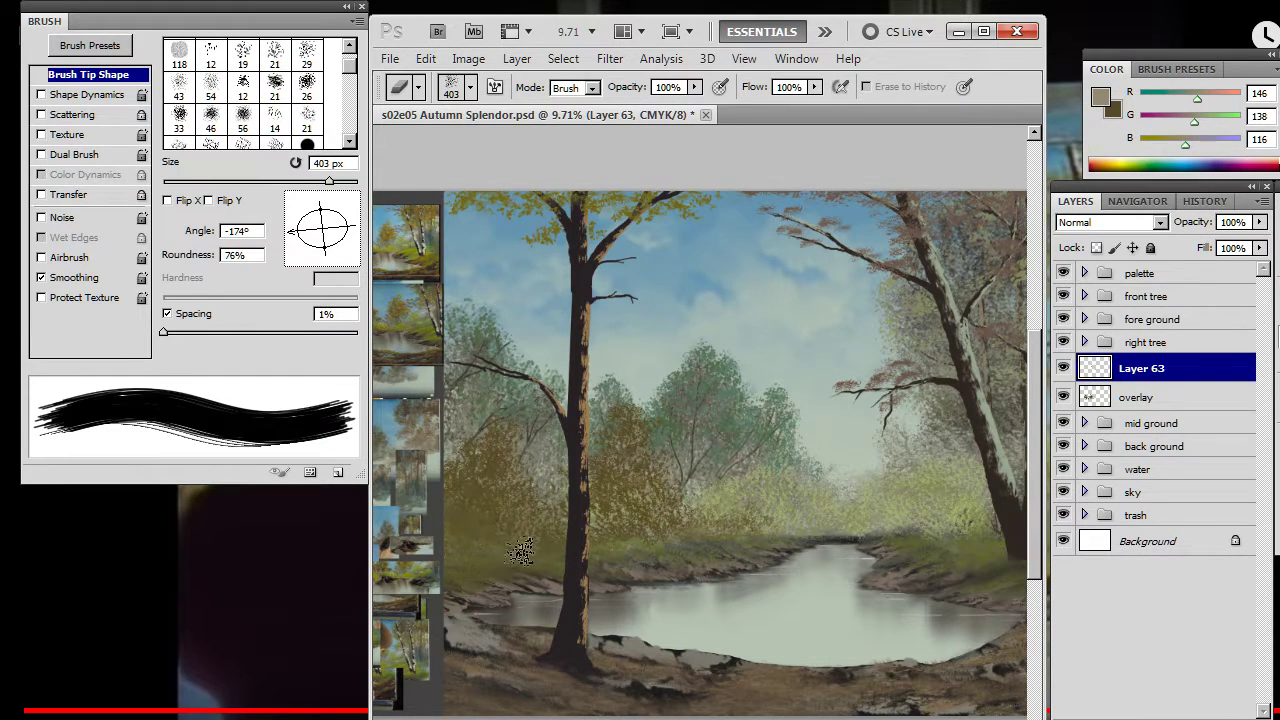
{"action": "key", "text": "b"}
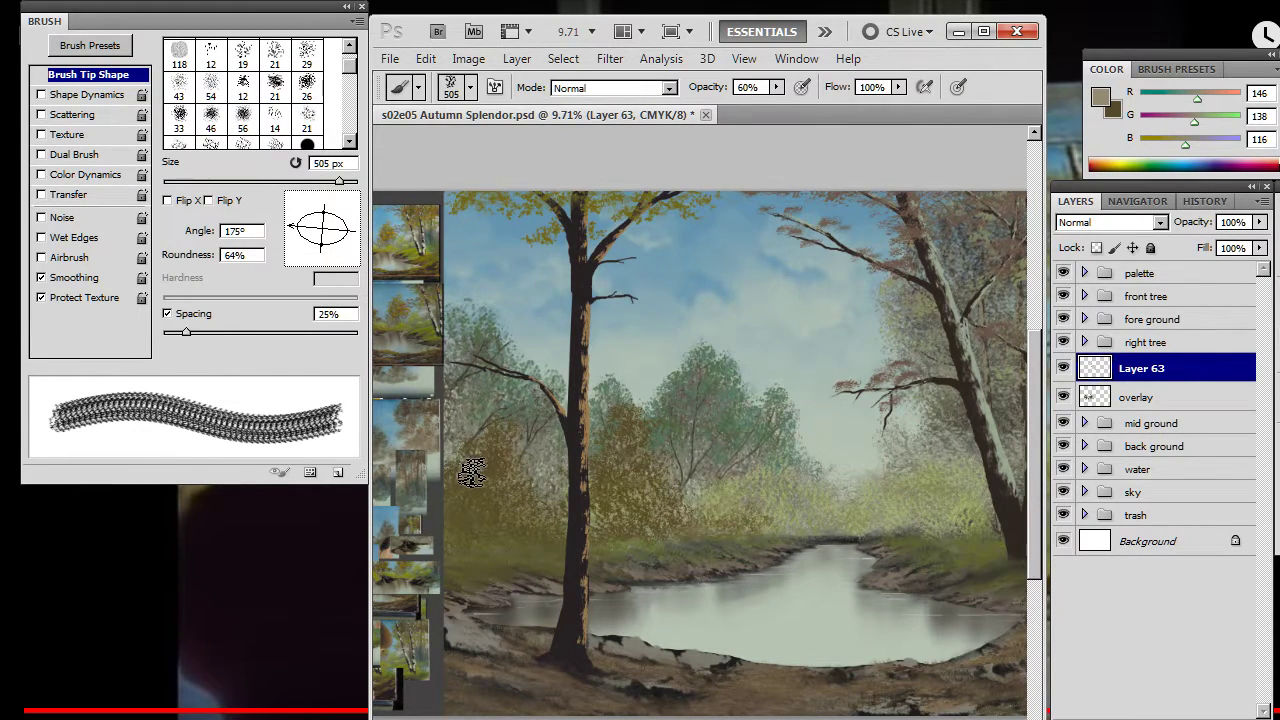
{"action": "left_click_drag", "start_coordinate": [296, 230], "coordinate": [329, 286]}
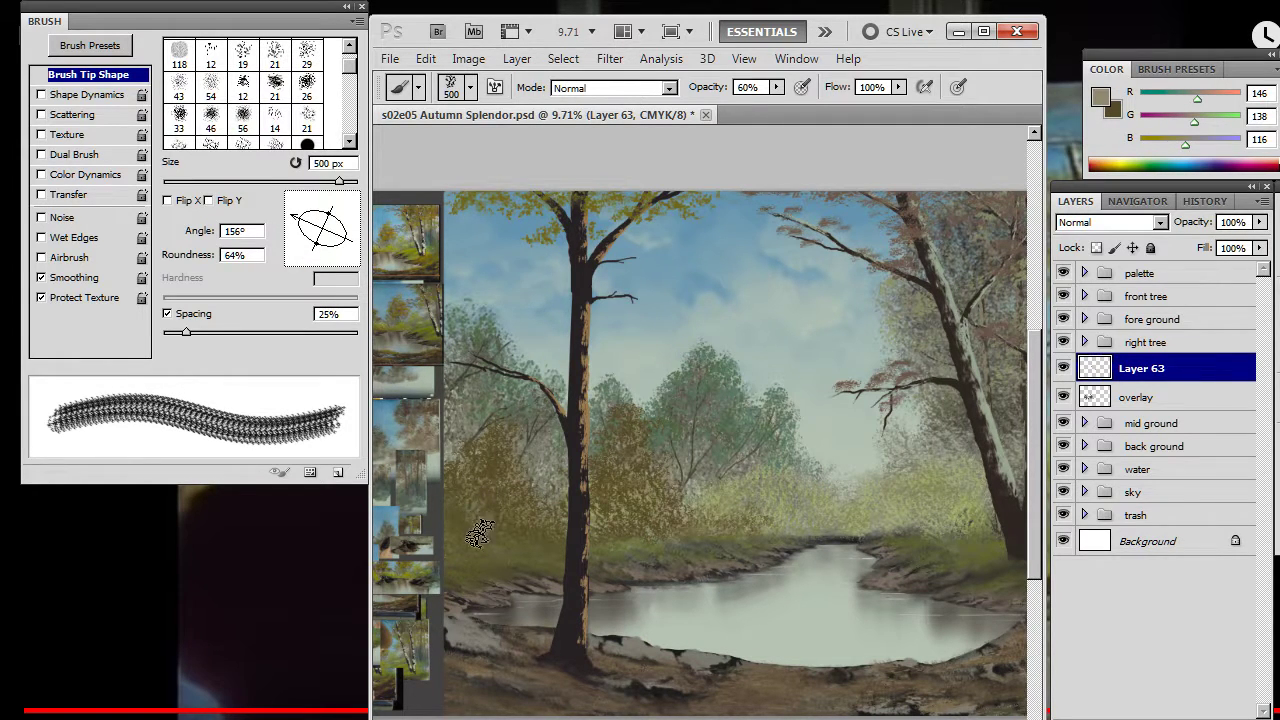
{"action": "key", "text": "e"}
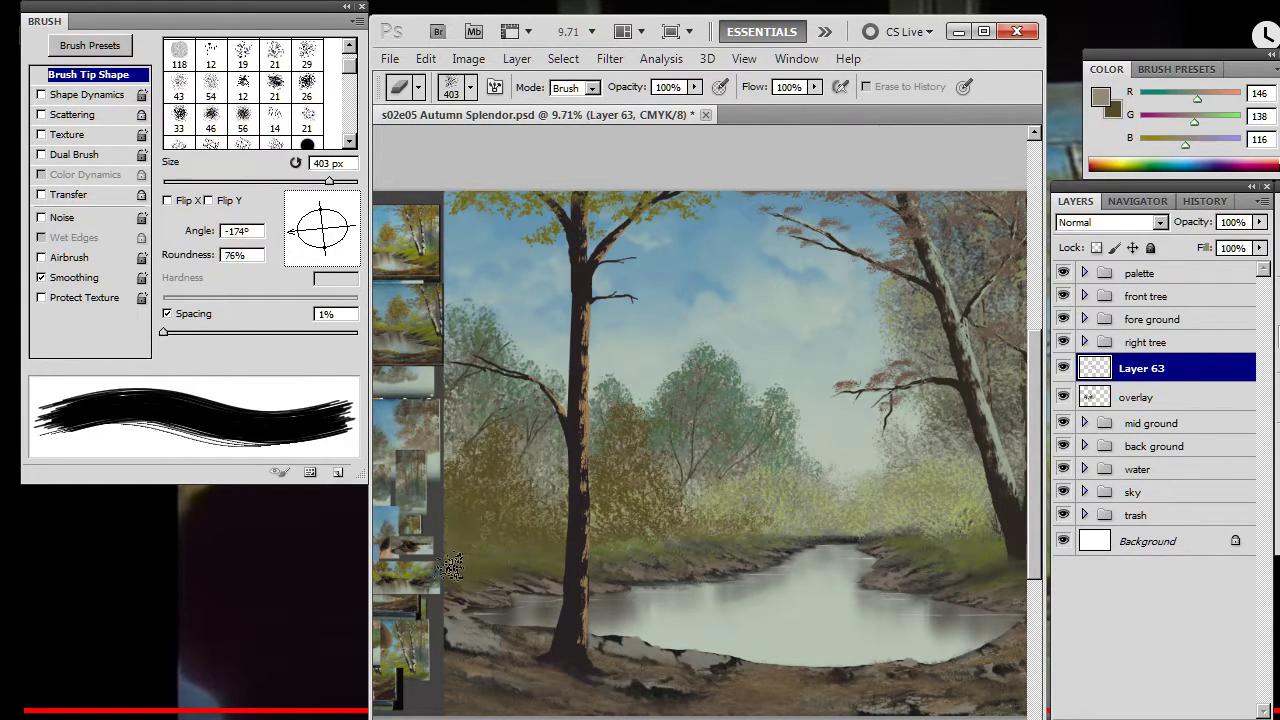
{"action": "key", "text": "b"}
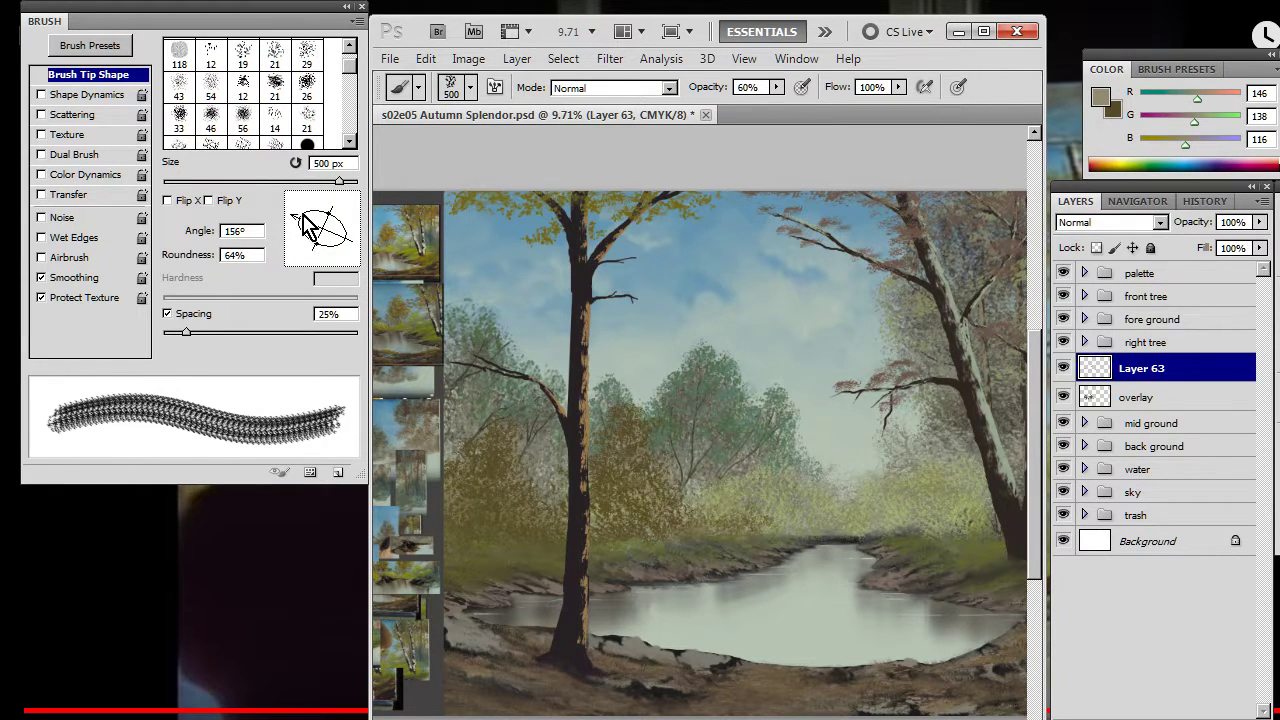
- Rotate the brush tip to 131° at 505 px and dab highlights on the left bush along the canvas edge, cleaning up with the eraser
{"action": "left_click_drag", "start_coordinate": [310, 225], "coordinate": [304, 210]}
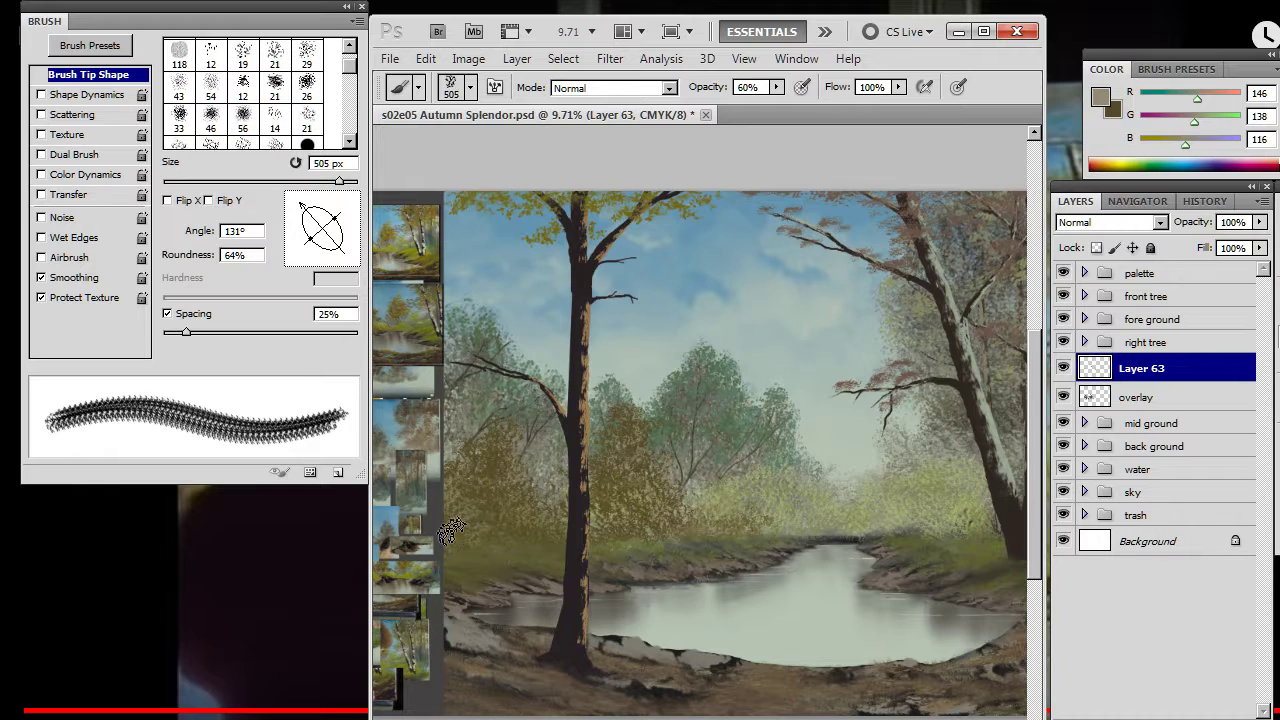
{"action": "key", "text": "e"}
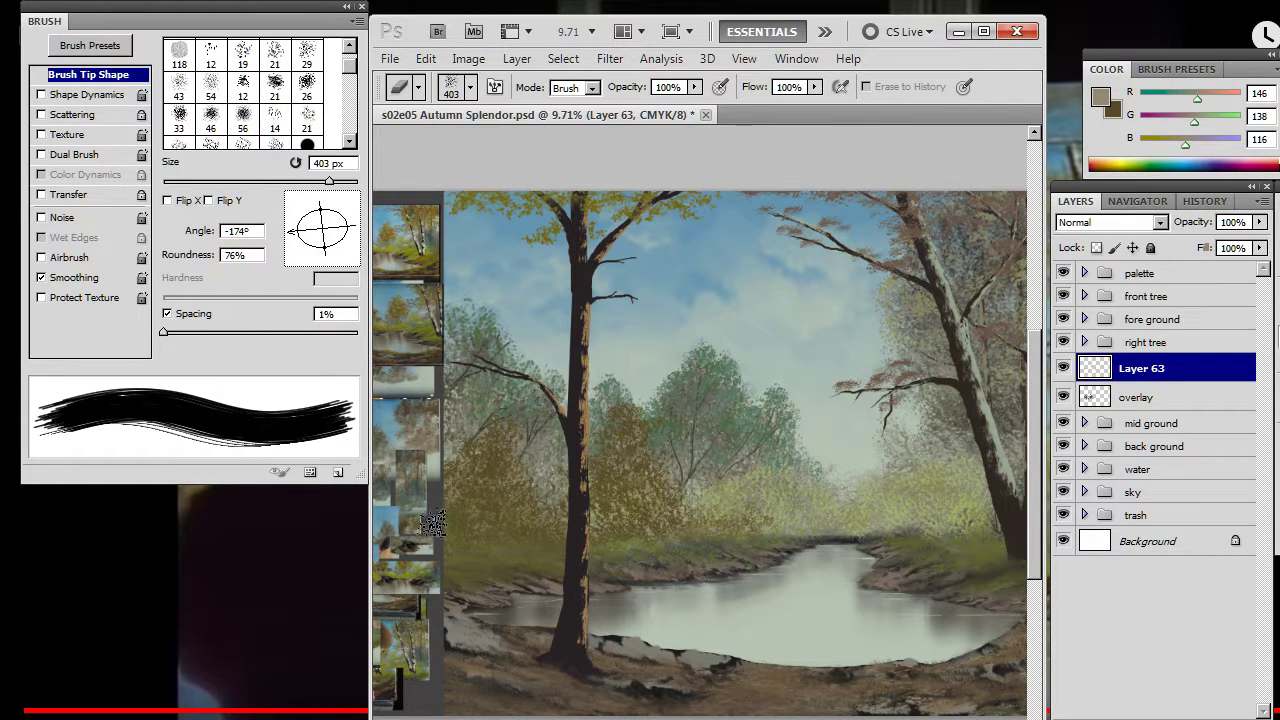
{"action": "key", "text": "b"}
{"action": "key", "text": "e"}
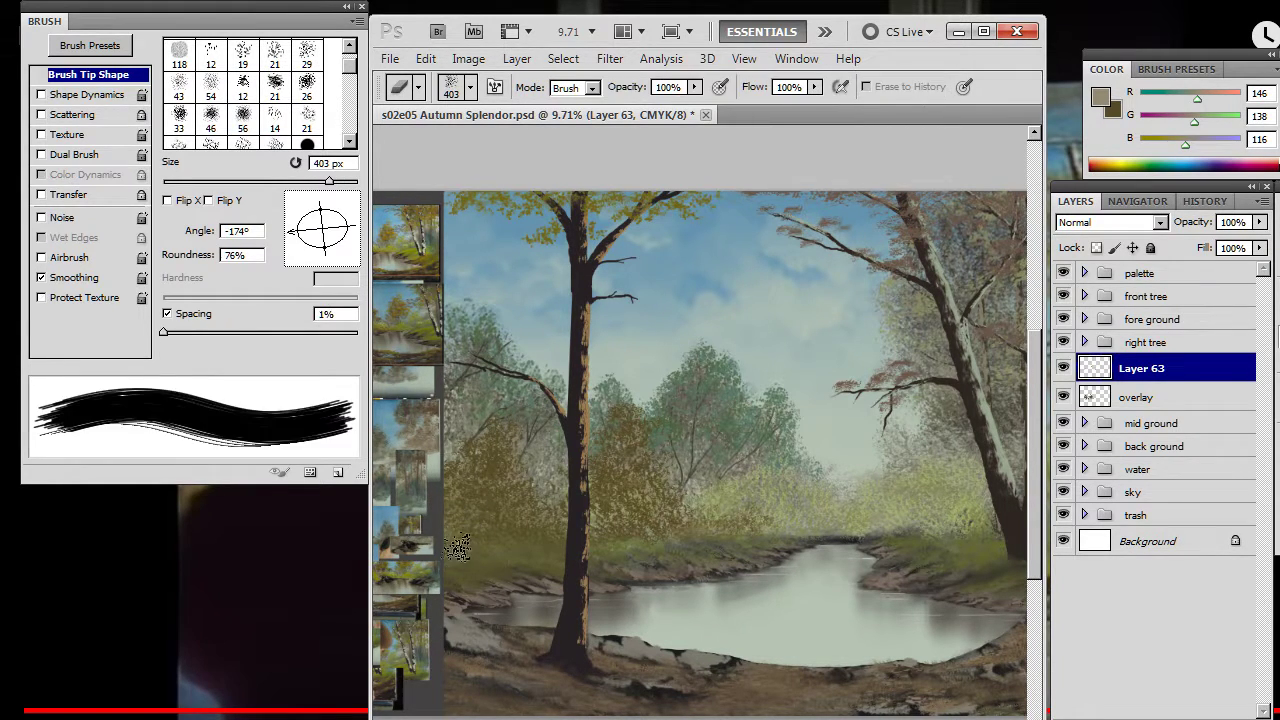
{"action": "key", "text": "b"}
{"action": "key", "text": "e"}
{"action": "key", "text": "b"}
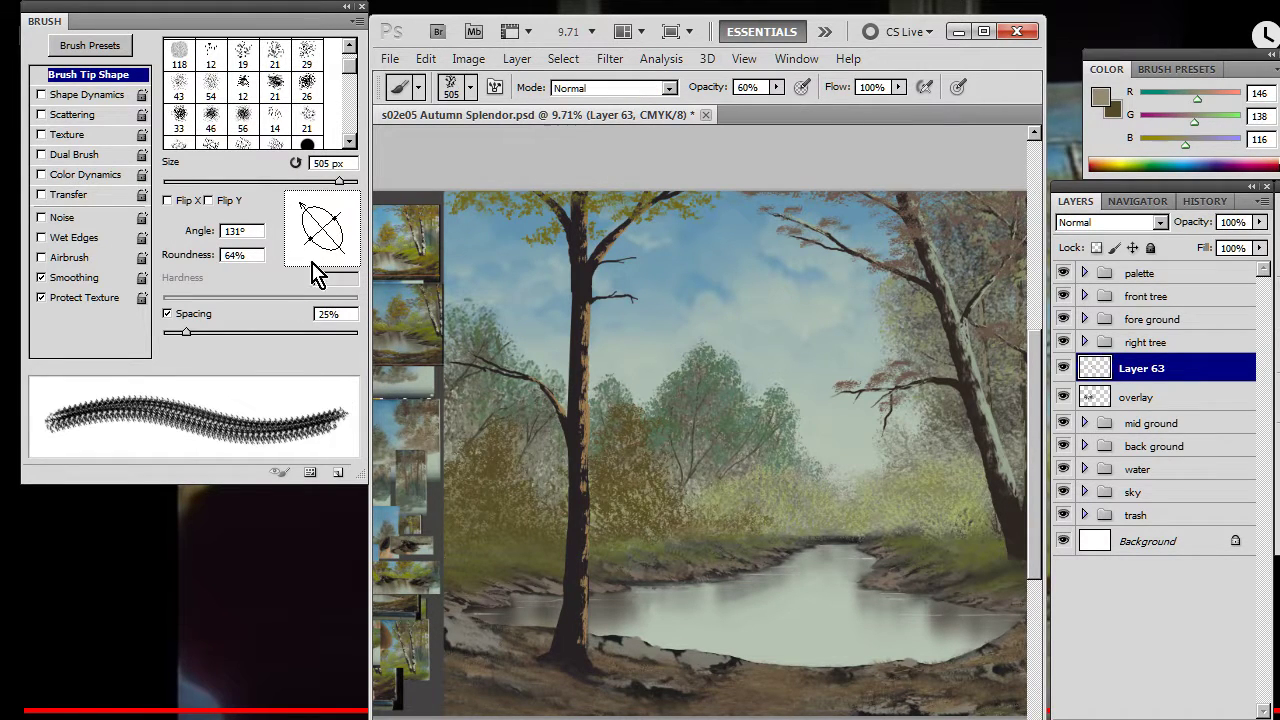
{"action": "key", "text": "x"}
{"action": "key", "text": "e"}
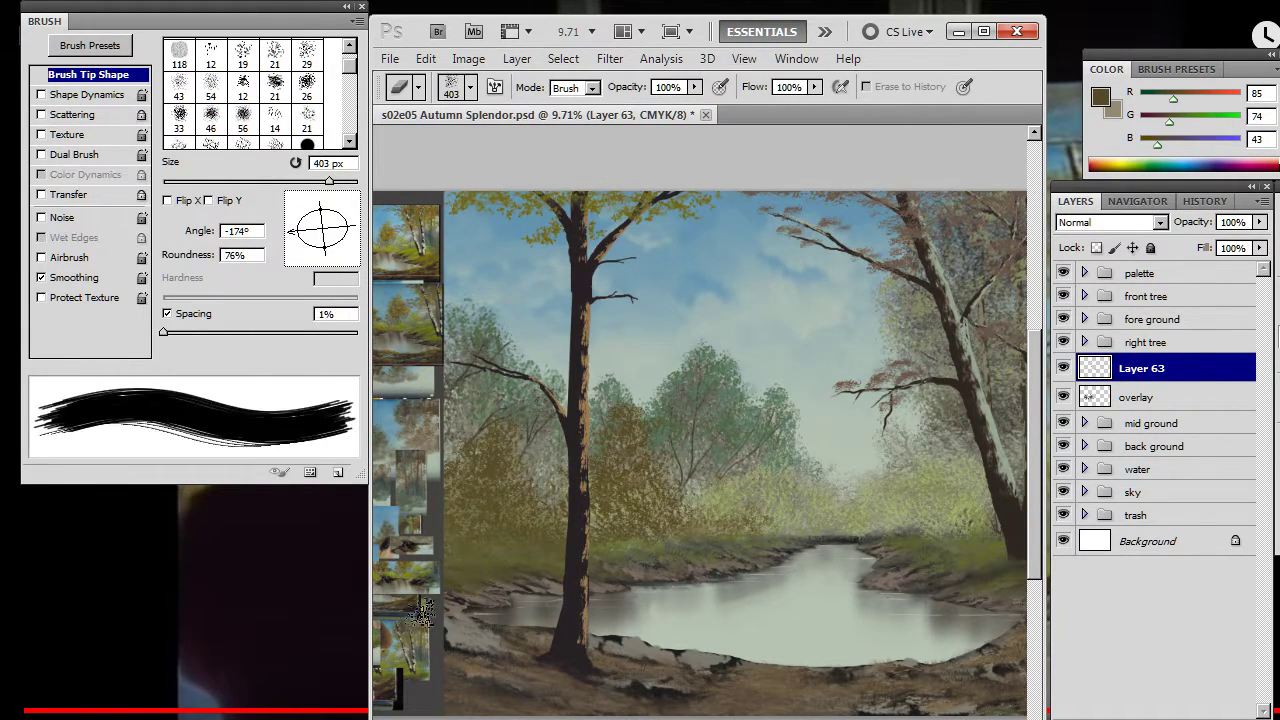
{"action": "key", "text": "x"}
- Set the brush to 84°, 403 px and 30% opacity, and dab faint grayish tan on the grass below the left bush
{"action": "key", "text": "b"}
{"action": "mouse_move", "coordinate": [299, 225]}
{"action": "left_mouse_down"}
{"action": "mouse_move", "coordinate": [282, 216]}
{"action": "mouse_move", "coordinate": [331, 226]}
{"action": "mouse_move", "coordinate": [325, 202]}
{"action": "left_mouse_up"}
{"action": "key", "text": "["}
{"action": "key", "text": "3"}
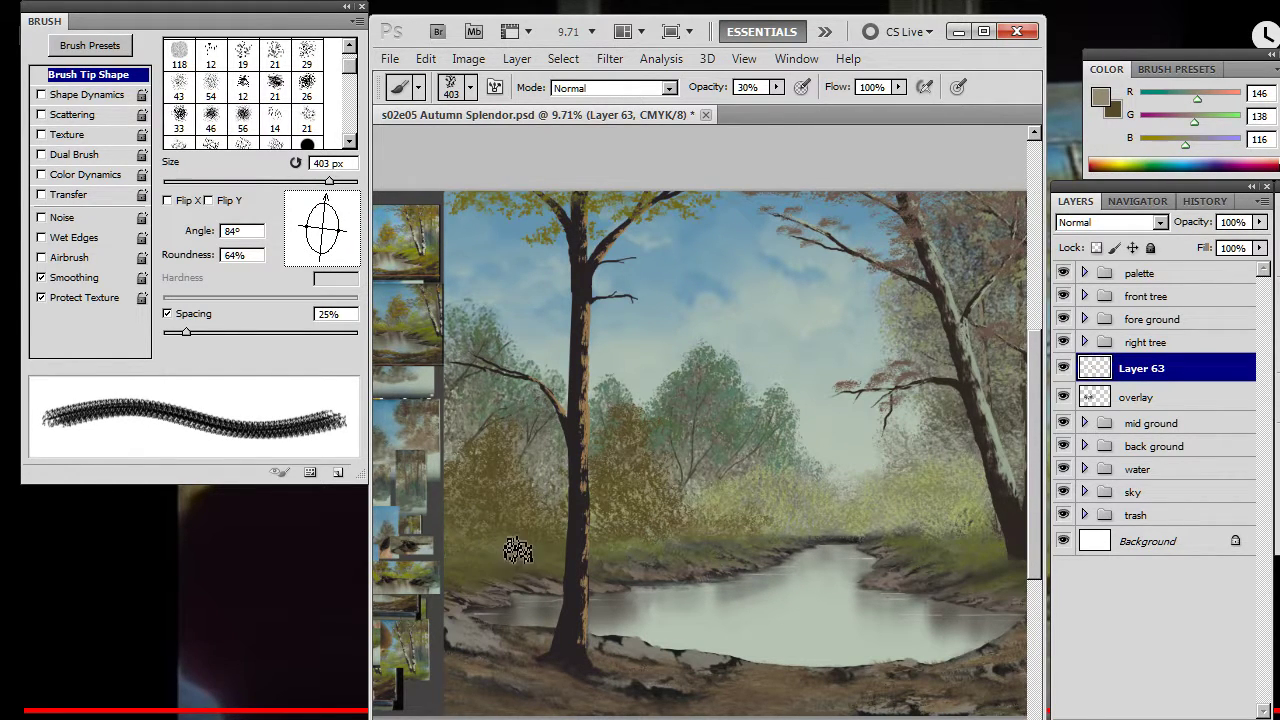
{"action": "key", "text": "e"}
{"action": "key", "text": "b"}
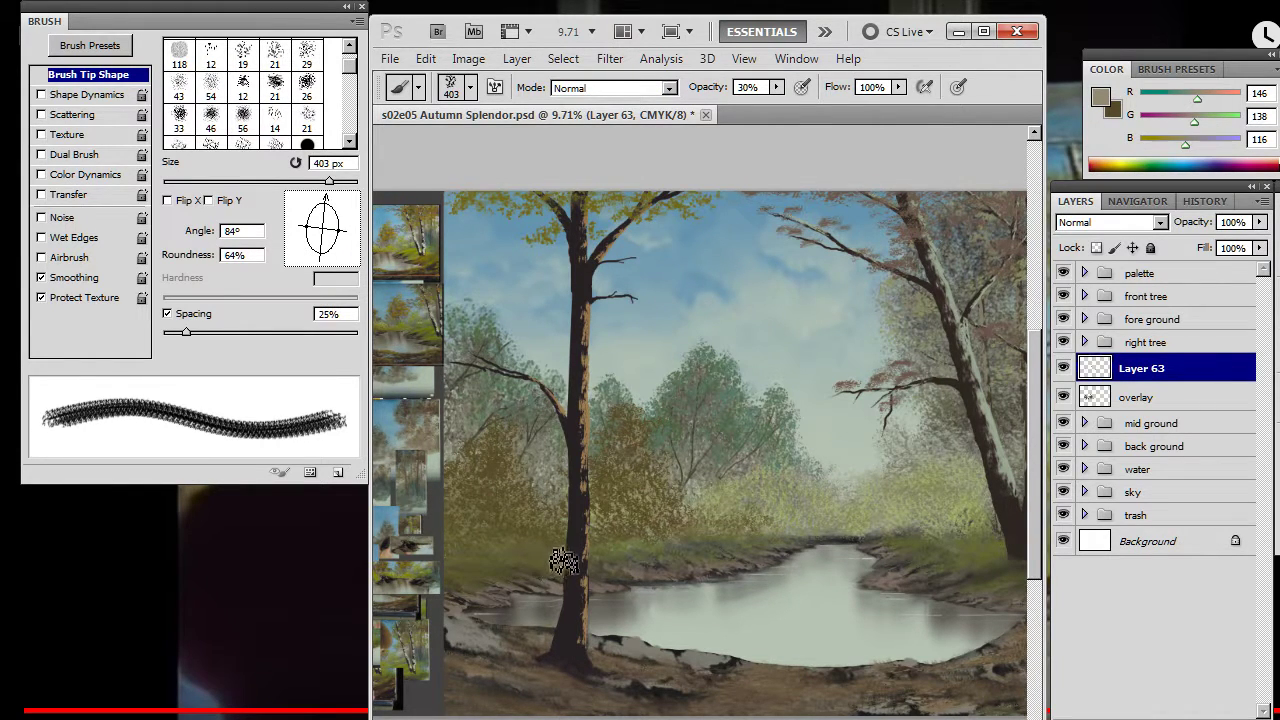
- Continue the faint grayish-tan dabs along the grassy bank on both sides of the front trunk, erasing between strokes
{"action": "key", "text": "e"}
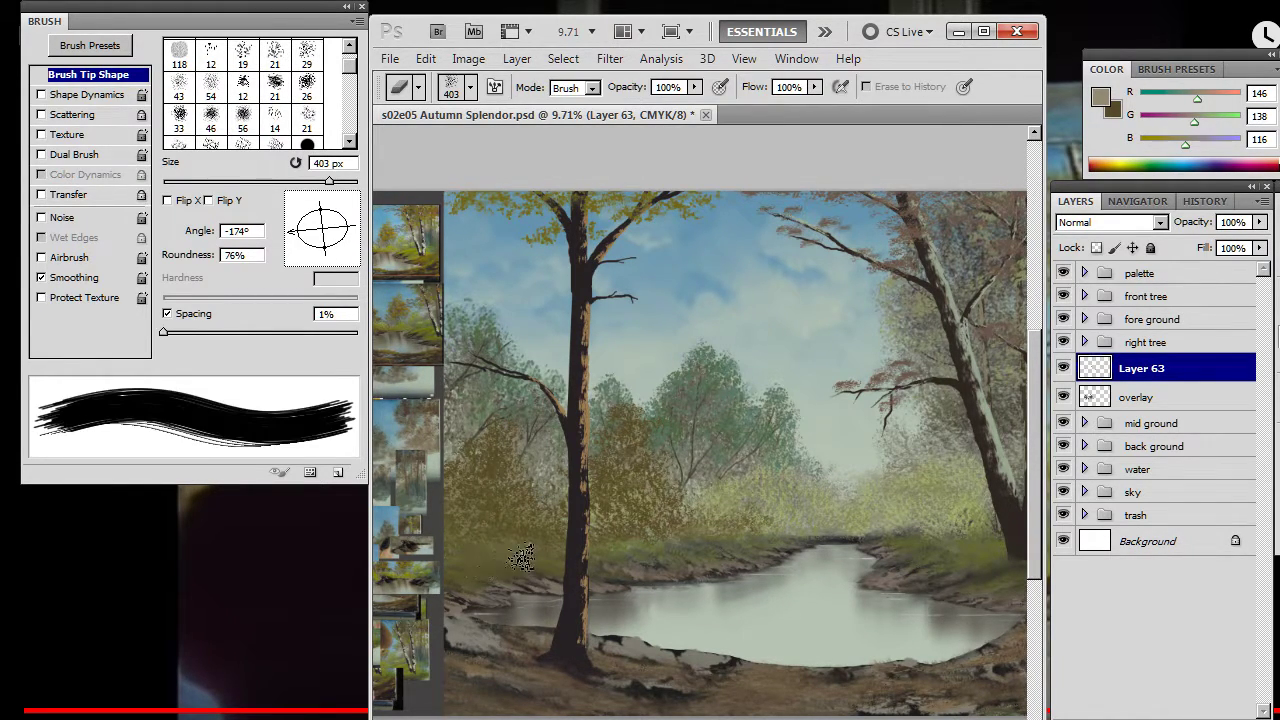
{"action": "key", "text": "b"}
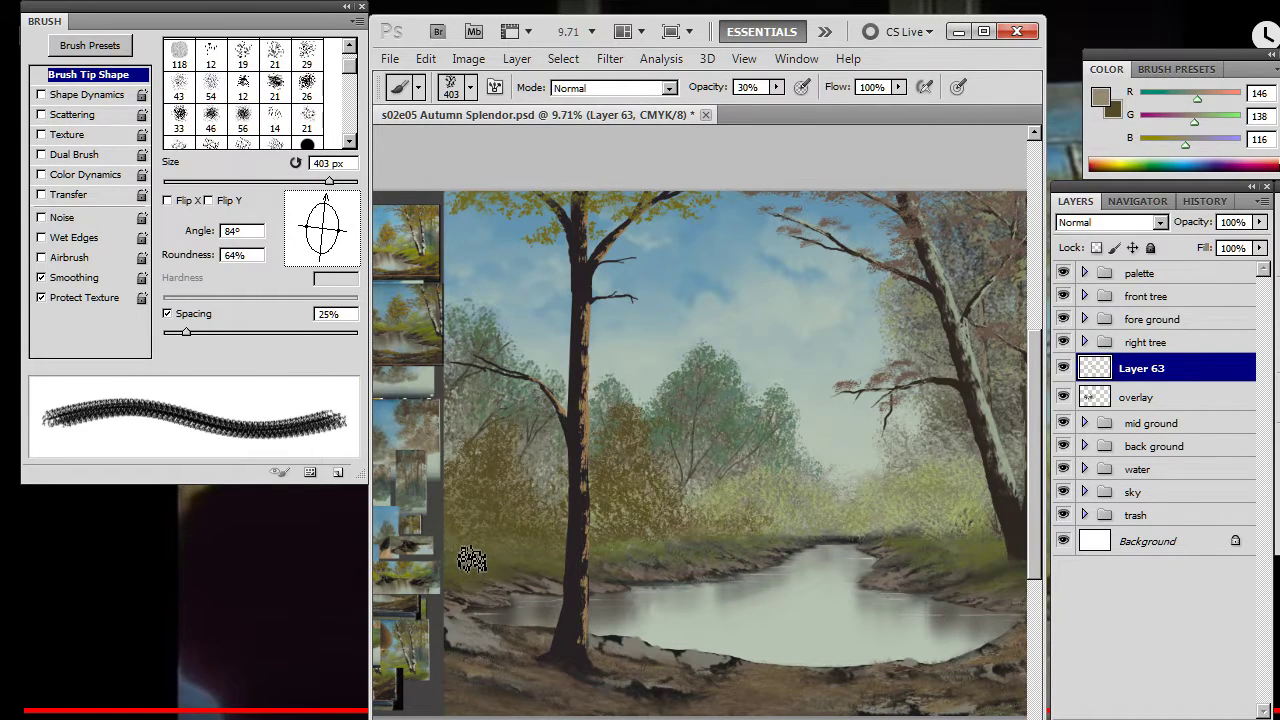
{"action": "key", "text": "e"}
{"action": "key", "text": "b"}
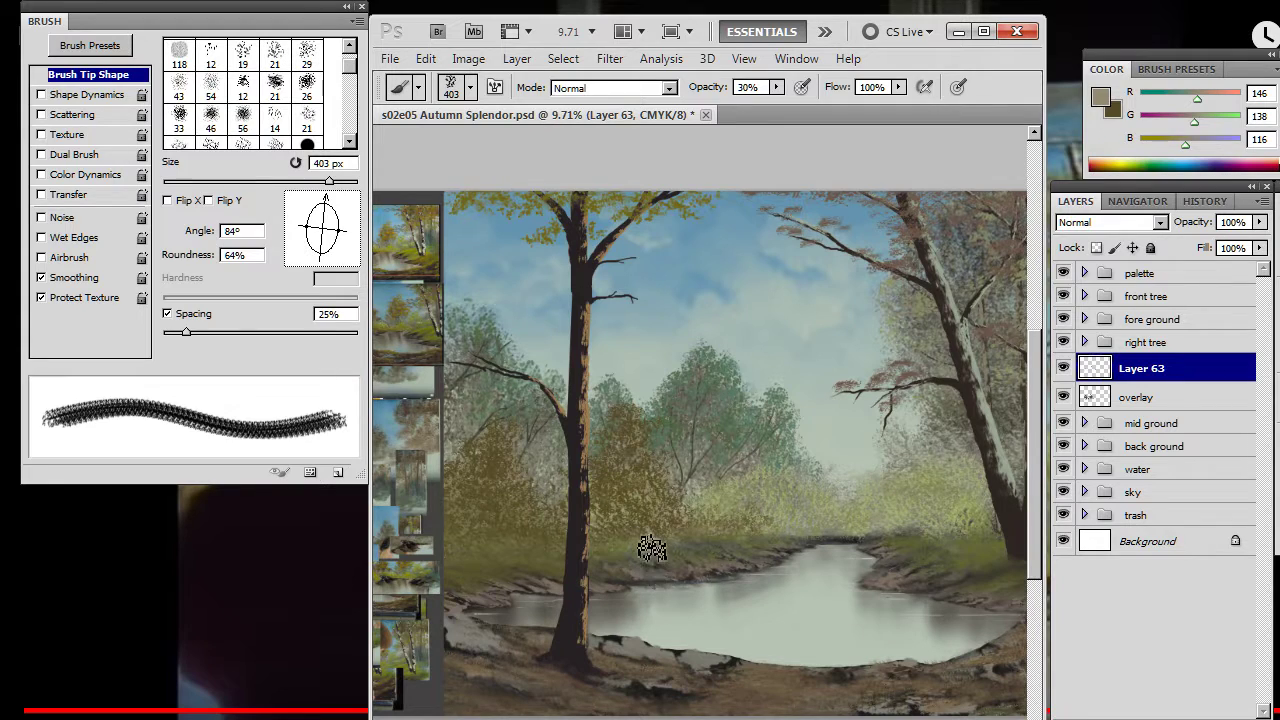
{"action": "key", "text": "e"}
{"action": "key", "text": "b"}
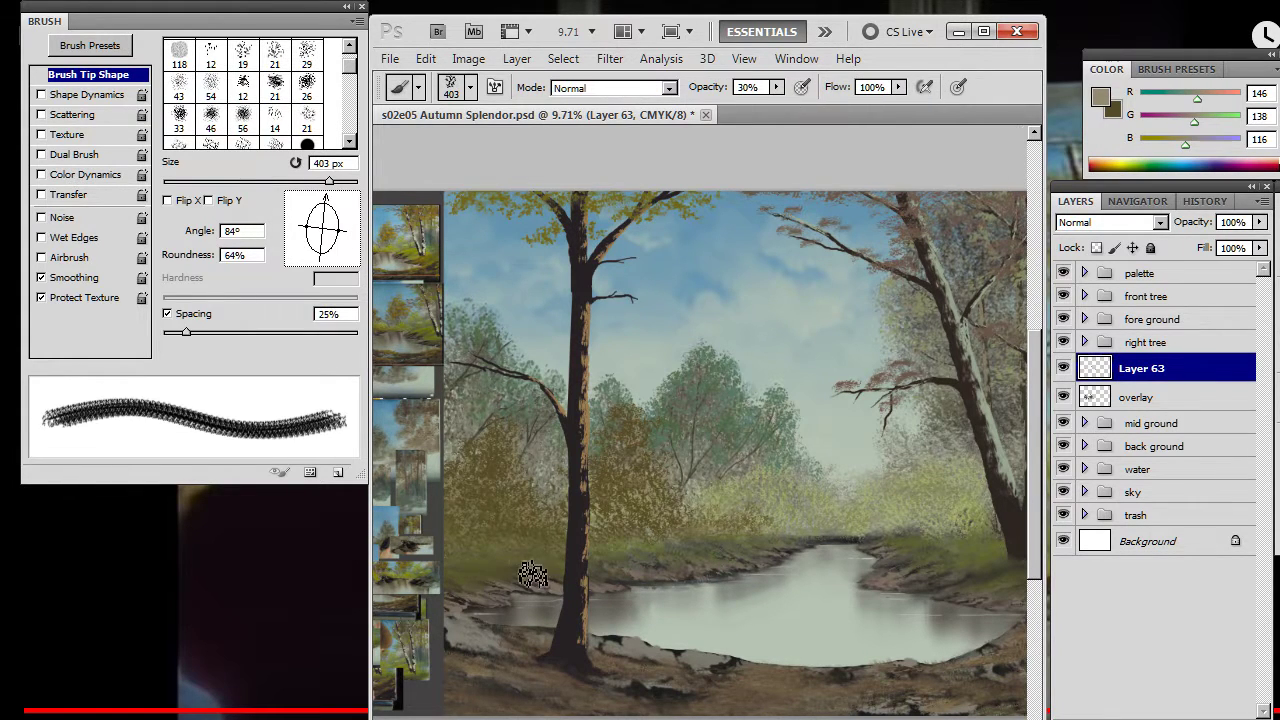
{"action": "key", "text": "e"}
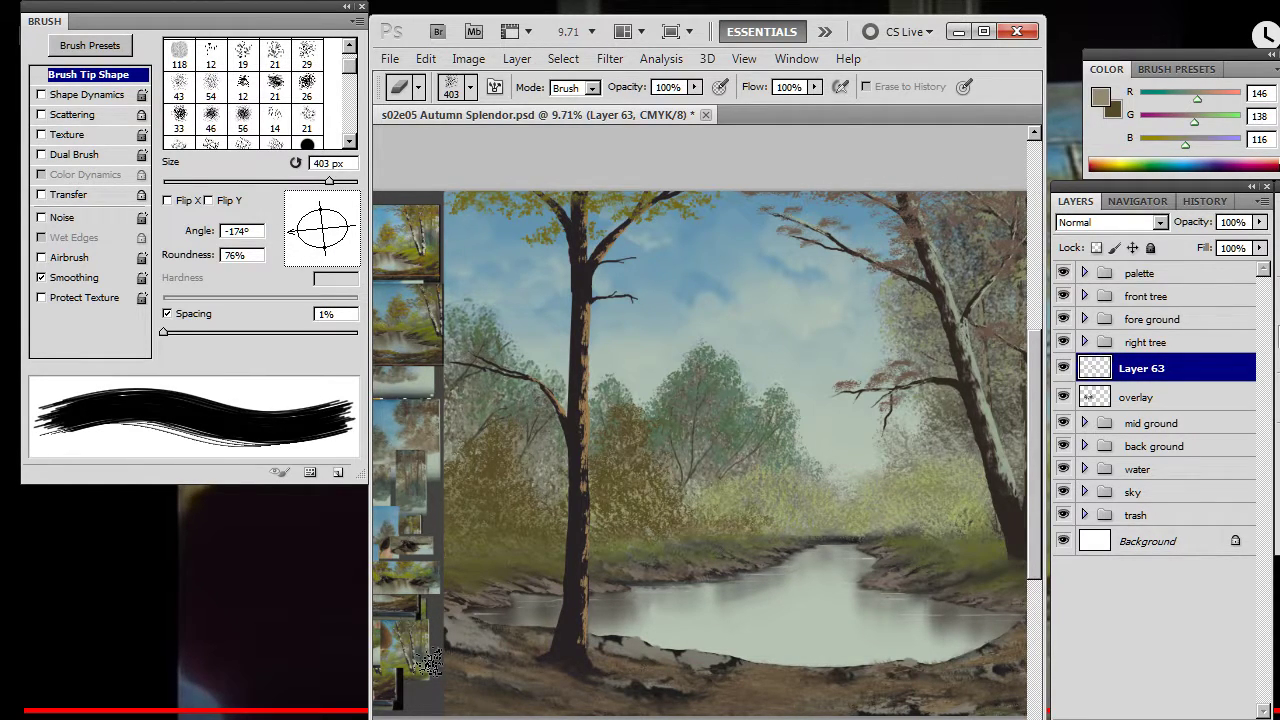
- Sample a gray tone from the green tree behind the pond and adjust it to RGB 94, 84, 82
{"action": "key", "text": "b"}
{"action": "left_click", "coordinate": [693, 470], "text": "alt"}
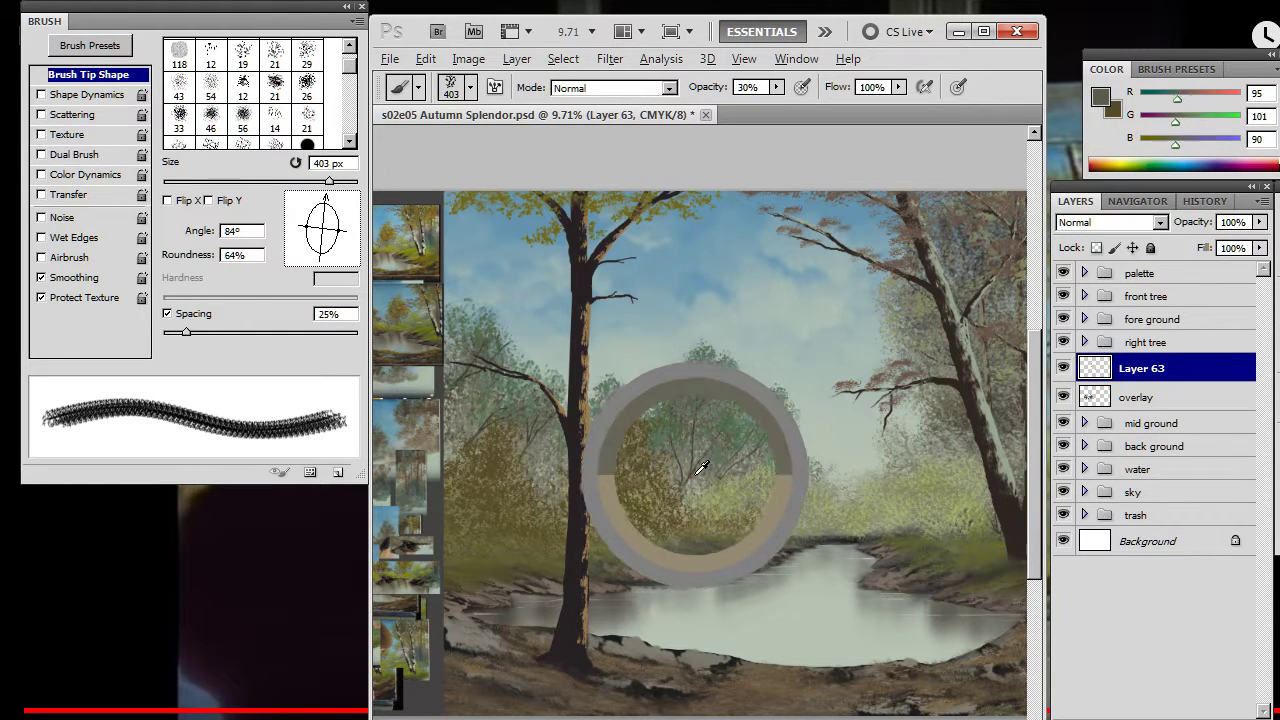
{"action": "left_click_drag", "start_coordinate": [697, 470], "coordinate": [691, 440]}
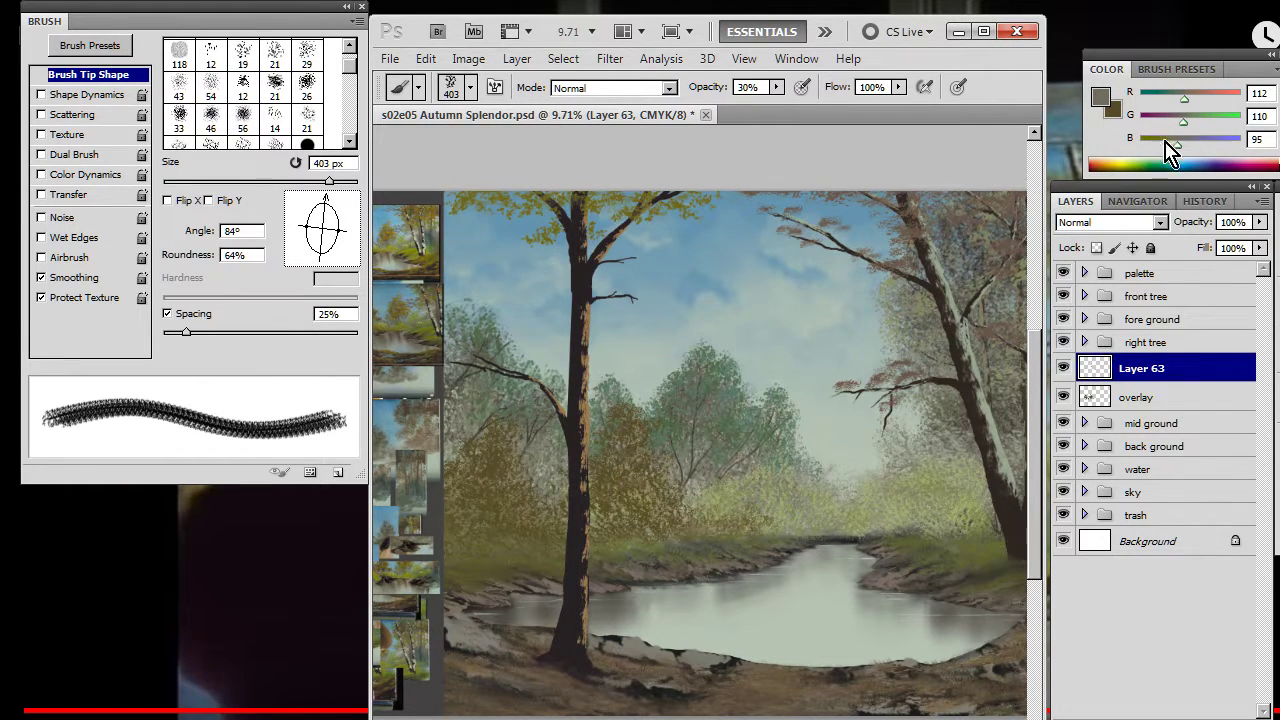
{"action": "left_click", "coordinate": [1177, 93]}
{"action": "left_click", "coordinate": [1177, 117]}
{"action": "left_click", "coordinate": [1173, 140]}
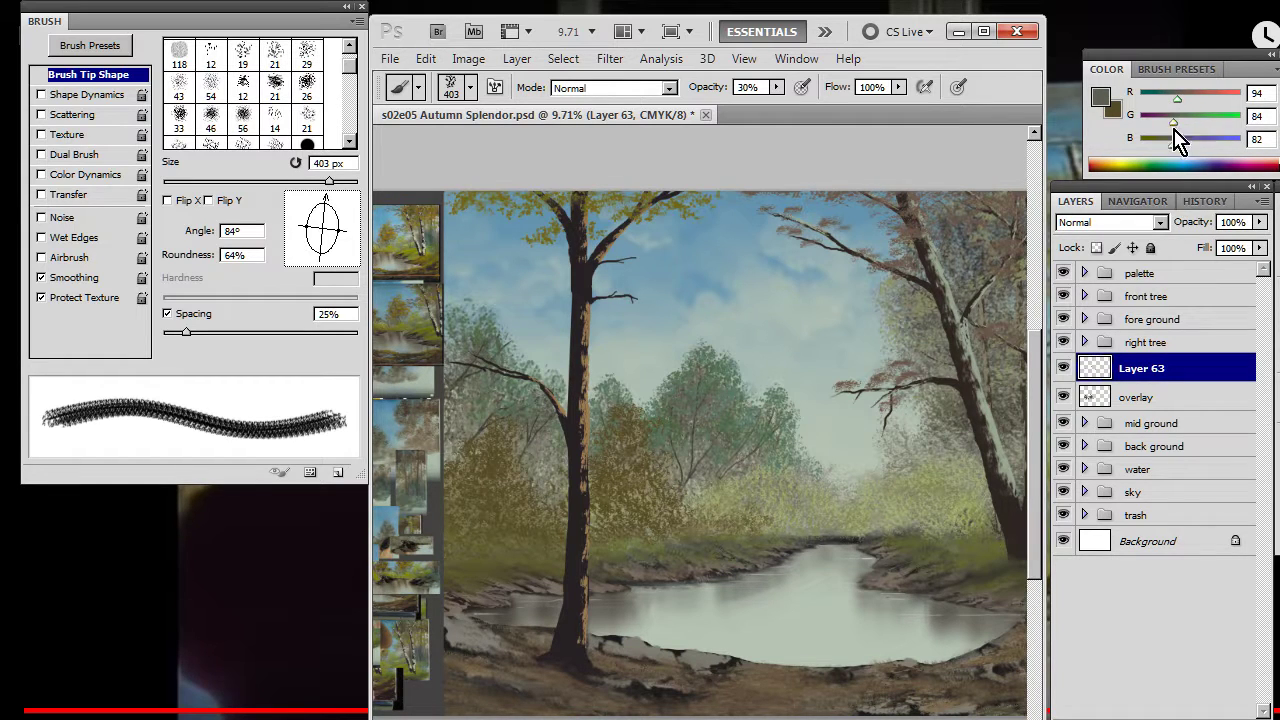
- Create a new layer directly above the overlay layer and choose the hard round brush at 26 px
{"action": "left_click", "coordinate": [1154, 397]}
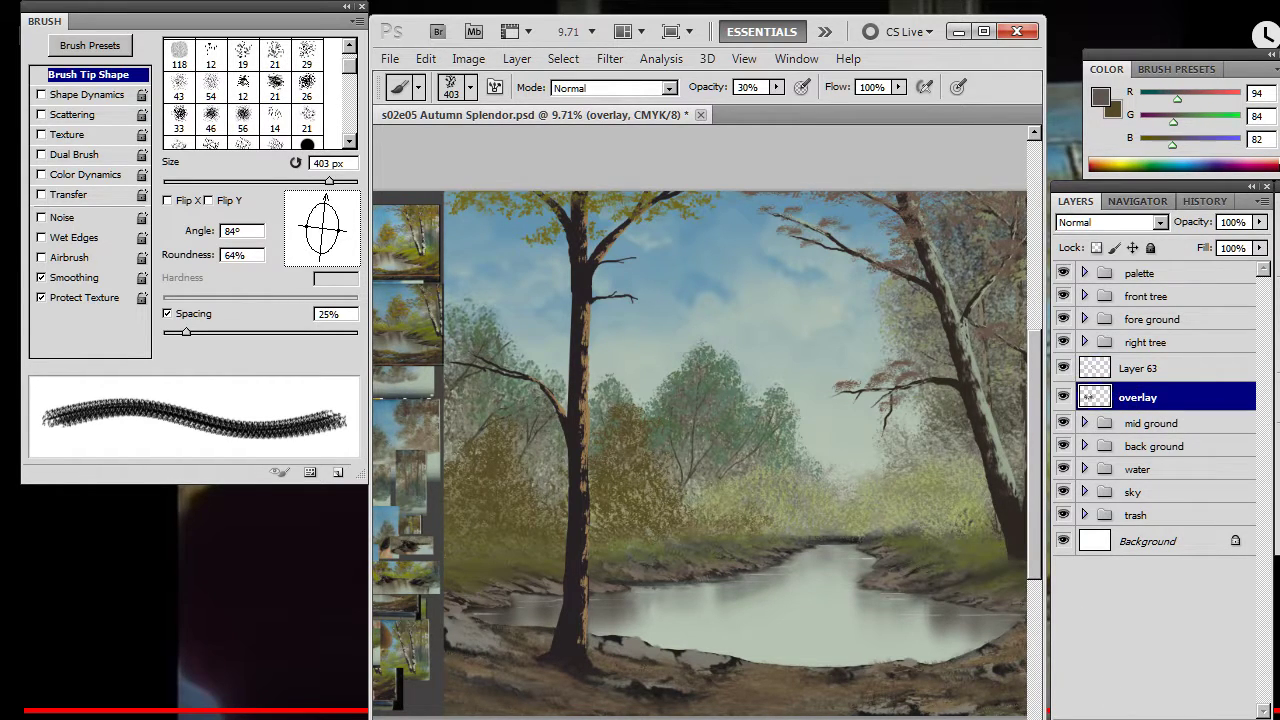
{"action": "key", "text": "ctrl+shift+alt+n"}
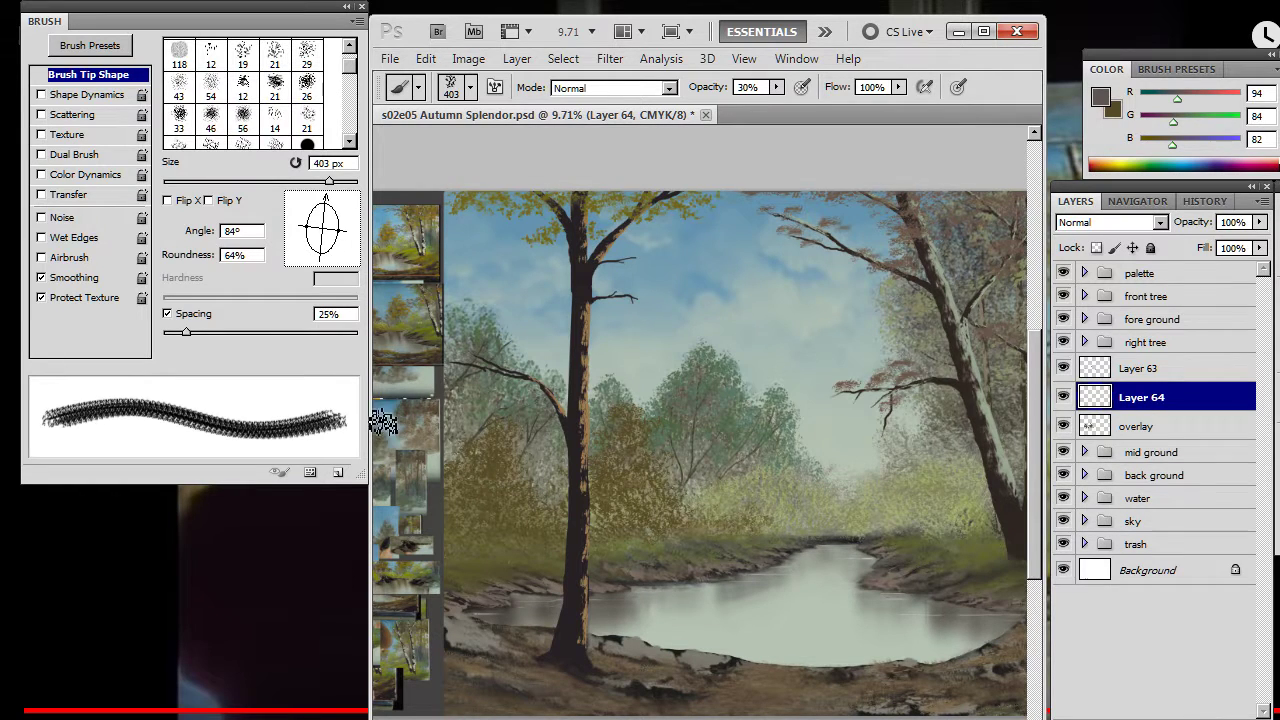
{"action": "right_click", "coordinate": [737, 400]}
{"action": "left_click", "coordinate": [777, 429]}
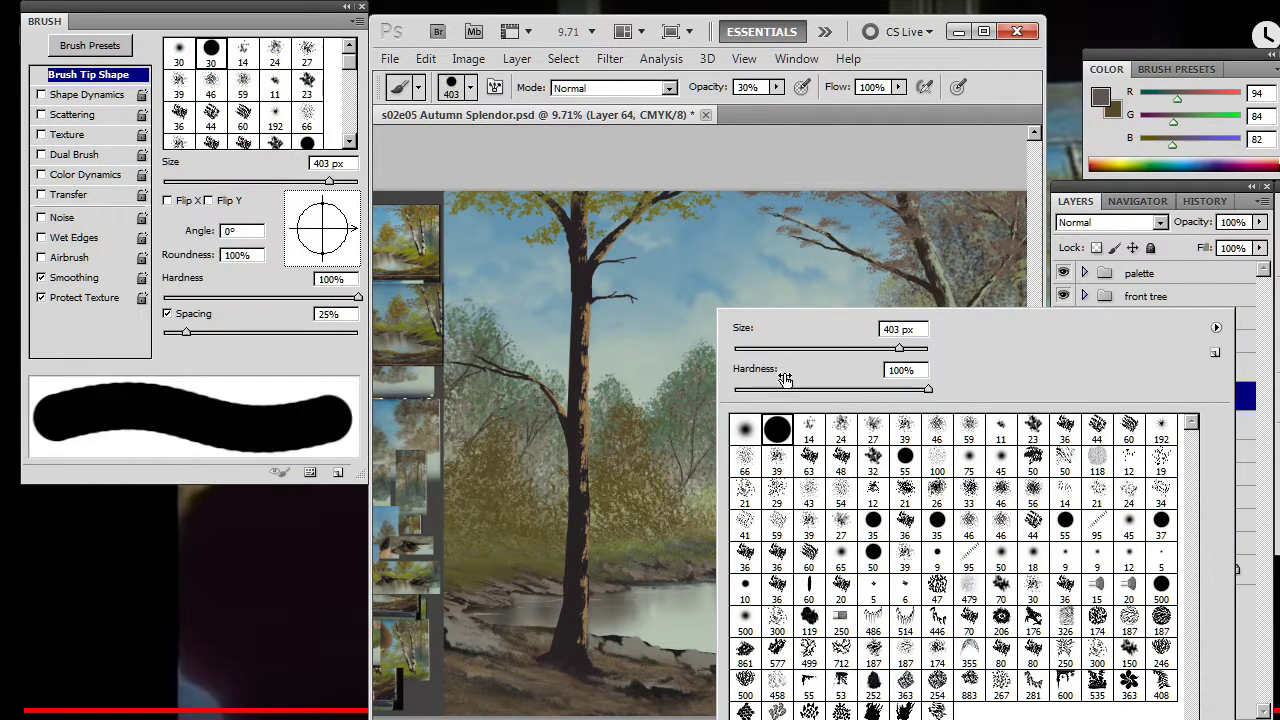
{"action": "left_click", "coordinate": [759, 348]}
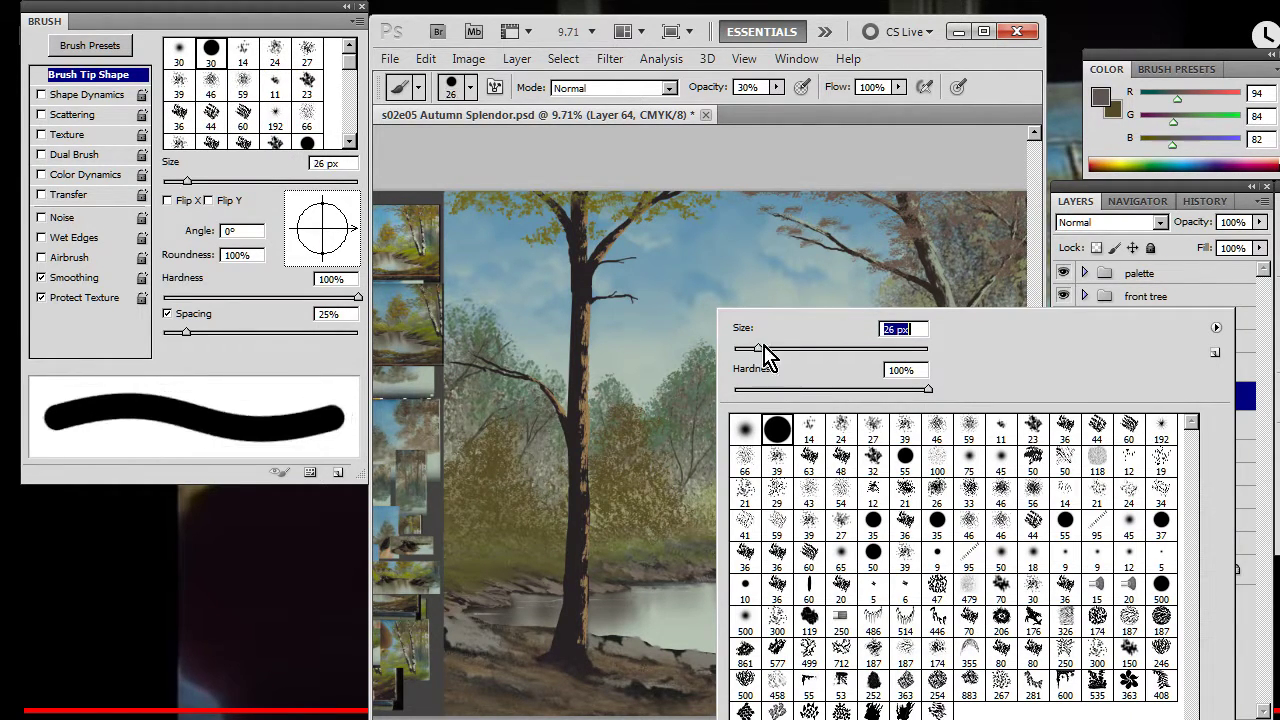
{"action": "key", "text": "Return"}
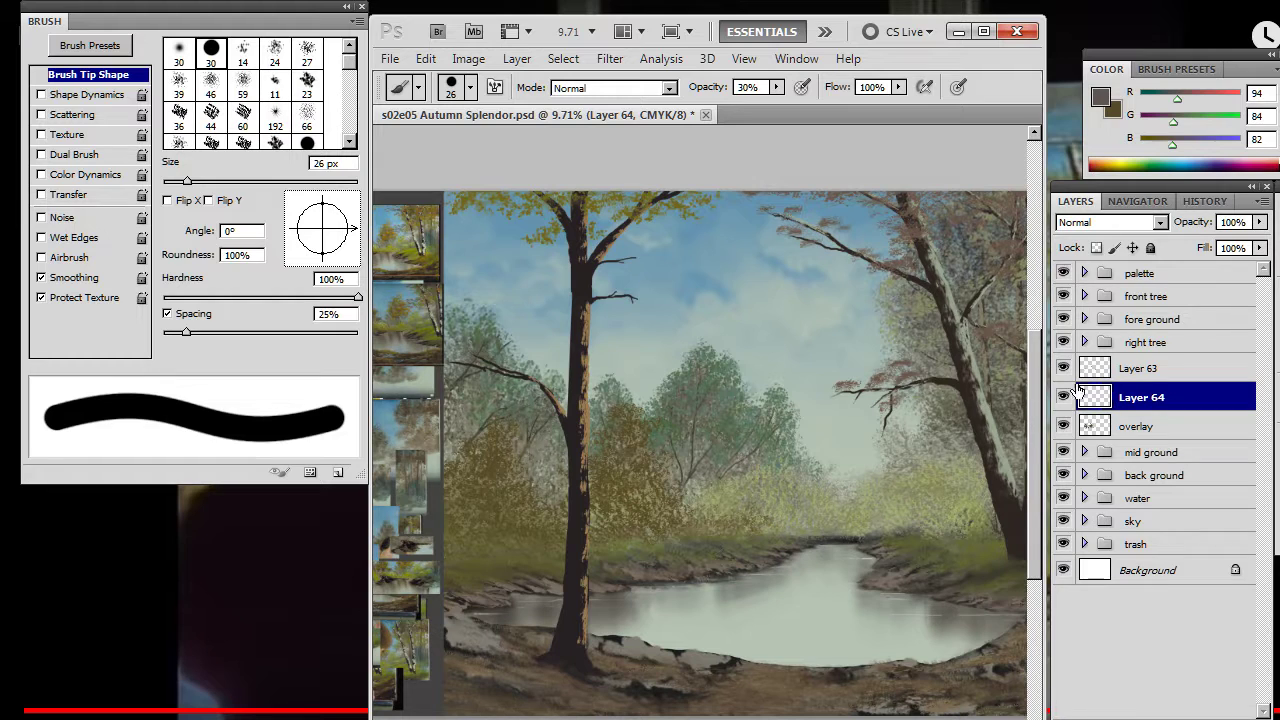
- Enlarge the hard round brush to 40 px, sample a tone from the green tree, and adjust it to RGB 64, 66, 71
{"action": "key", "text": "bracketright"}
{"action": "key", "text": "bracketright"}
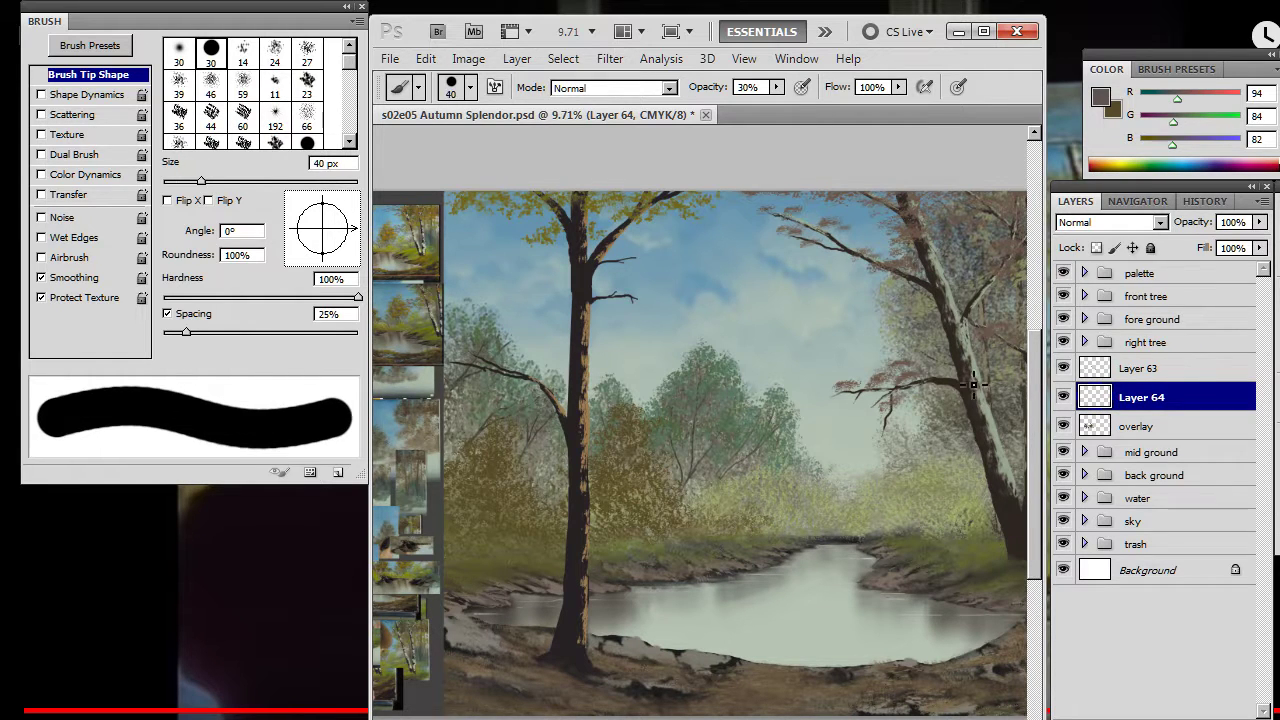
{"action": "left_click", "coordinate": [700, 465], "text": "alt"}
{"action": "left_click_drag", "start_coordinate": [700, 465], "coordinate": [576, 435]}
{"action": "left_click_drag", "start_coordinate": [1156, 99], "coordinate": [1168, 146]}
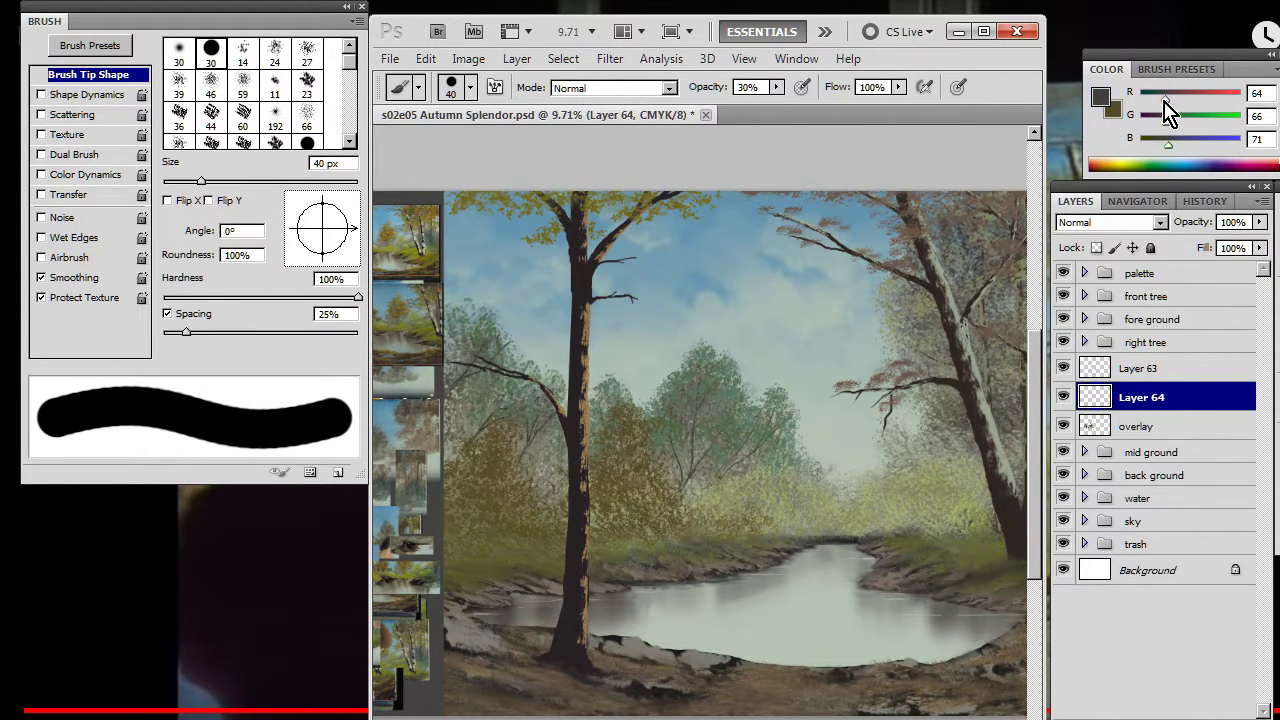
- Try a stroke above the green tree, undo it, and adjust the paint color to RGB 54, 48, 48
{"action": "left_click_drag", "start_coordinate": [1165, 100], "coordinate": [1170, 123]}
{"action": "left_click_drag", "start_coordinate": [757, 337], "coordinate": [798, 359]}
{"action": "key", "text": "ctrl+z"}
{"action": "left_click_drag", "start_coordinate": [1170, 117], "coordinate": [1158, 148]}
{"action": "left_click_drag", "start_coordinate": [1171, 99], "coordinate": [1157, 127]}
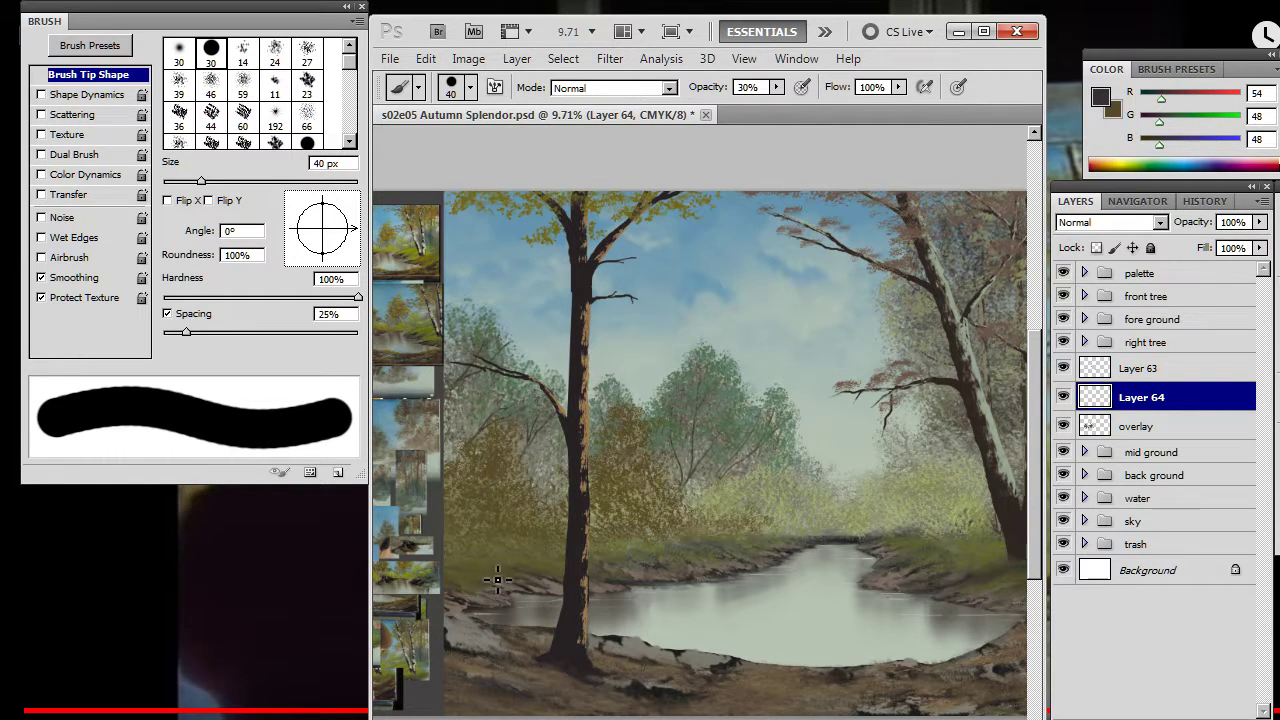
- Move Layer 63 directly above the overlay layer, sample the dark front trunk color, and lighten it to a medium gray-brown
{"action": "left_click_drag", "start_coordinate": [1138, 380], "coordinate": [1080, 418]}
{"action": "left_click", "coordinate": [571, 414], "text": "alt"}
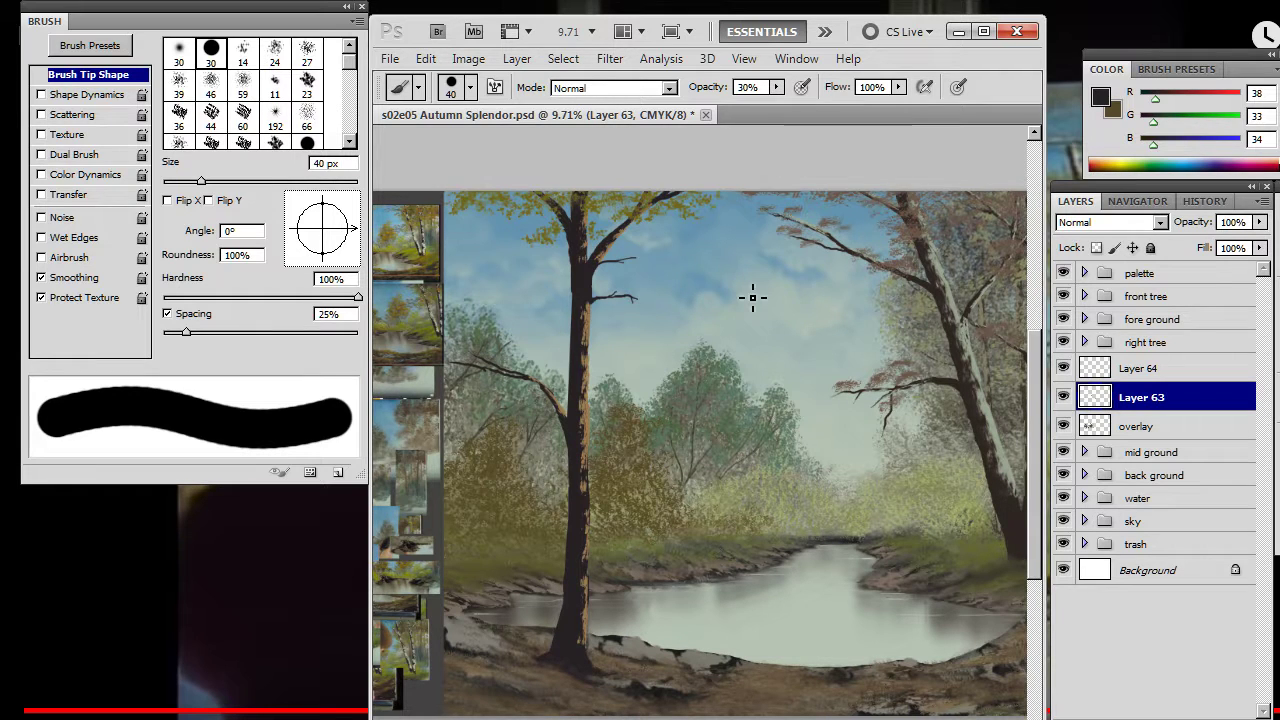
{"action": "left_click_drag", "start_coordinate": [1153, 143], "coordinate": [1164, 100]}
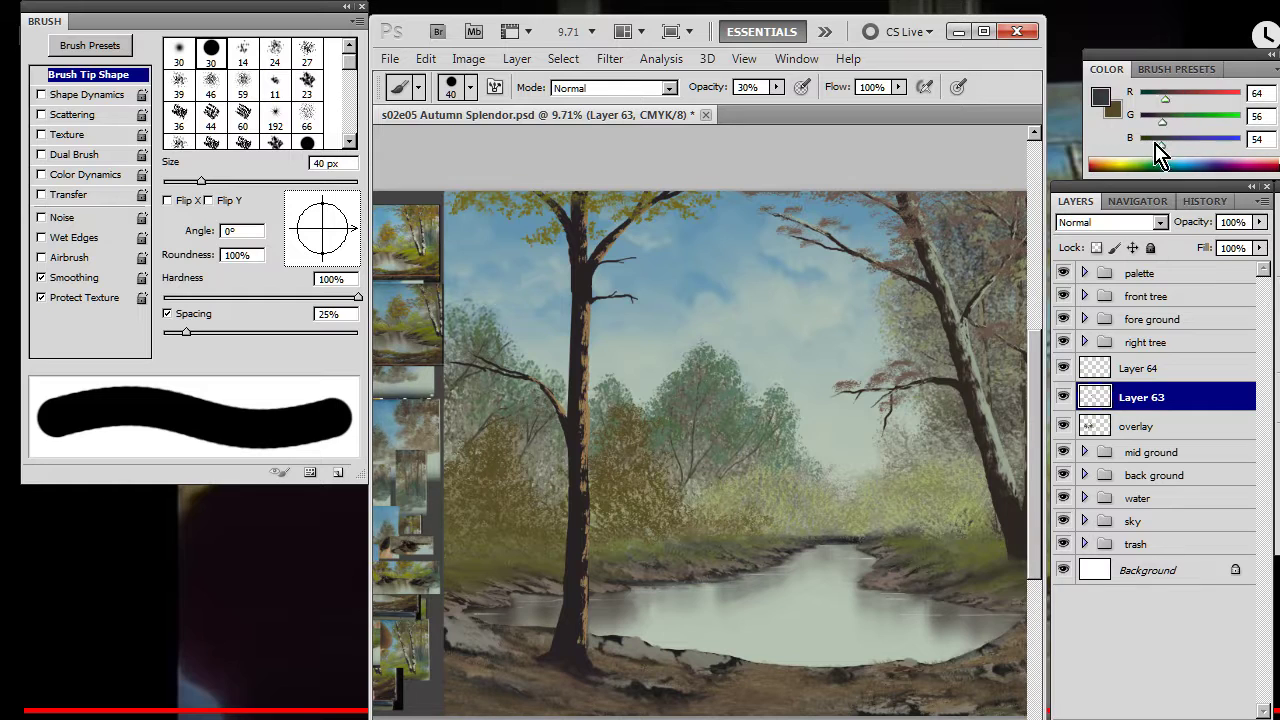
{"action": "left_click_drag", "start_coordinate": [1161, 144], "coordinate": [1165, 144]}
{"action": "left_click_drag", "start_coordinate": [1164, 98], "coordinate": [1166, 98]}
- Raise the brush opacity to 100% and paint gray-brown stems through the autumn bush left of the front trunk
{"action": "left_click", "coordinate": [776, 87]}
{"action": "left_click_drag", "start_coordinate": [789, 108], "coordinate": [968, 52]}
{"action": "left_click_drag", "start_coordinate": [500, 473], "coordinate": [463, 572]}
{"action": "left_click_drag", "start_coordinate": [482, 522], "coordinate": [463, 540]}
- Darken the paint color to RGB 56, 51, 51 and reduce the brush size to 15 px
{"action": "mouse_move", "coordinate": [1164, 120]}
{"action": "left_mouse_down"}
{"action": "mouse_move", "coordinate": [1160, 97]}
{"action": "mouse_move", "coordinate": [1160, 141]}
{"action": "left_mouse_up"}
{"action": "key", "text": "bracketleft"}
{"action": "key", "text": "bracketleft"}
{"action": "key", "text": "bracketleft"}
{"action": "key", "text": "bracketleft"}
{"action": "key", "text": "bracketleft"}
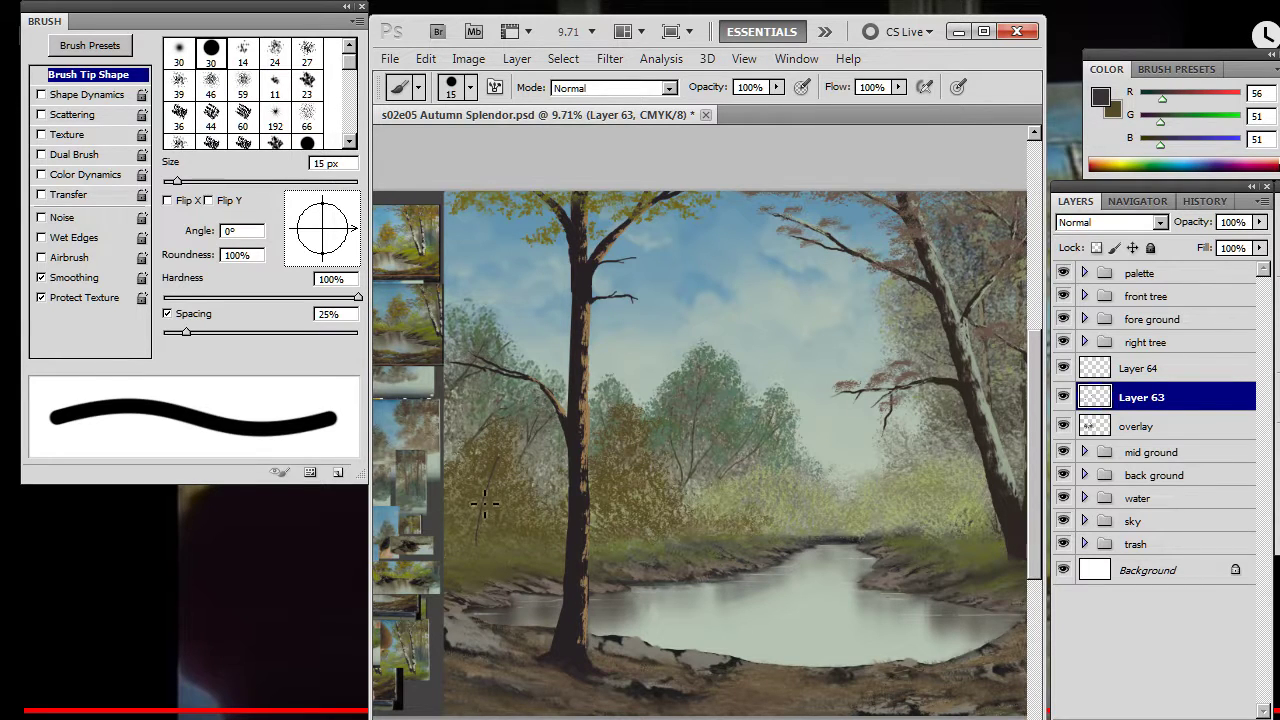
- Switch to the Smudge tool with a hard round 35 px tip for working on the bush stems
{"action": "key", "text": "r"}
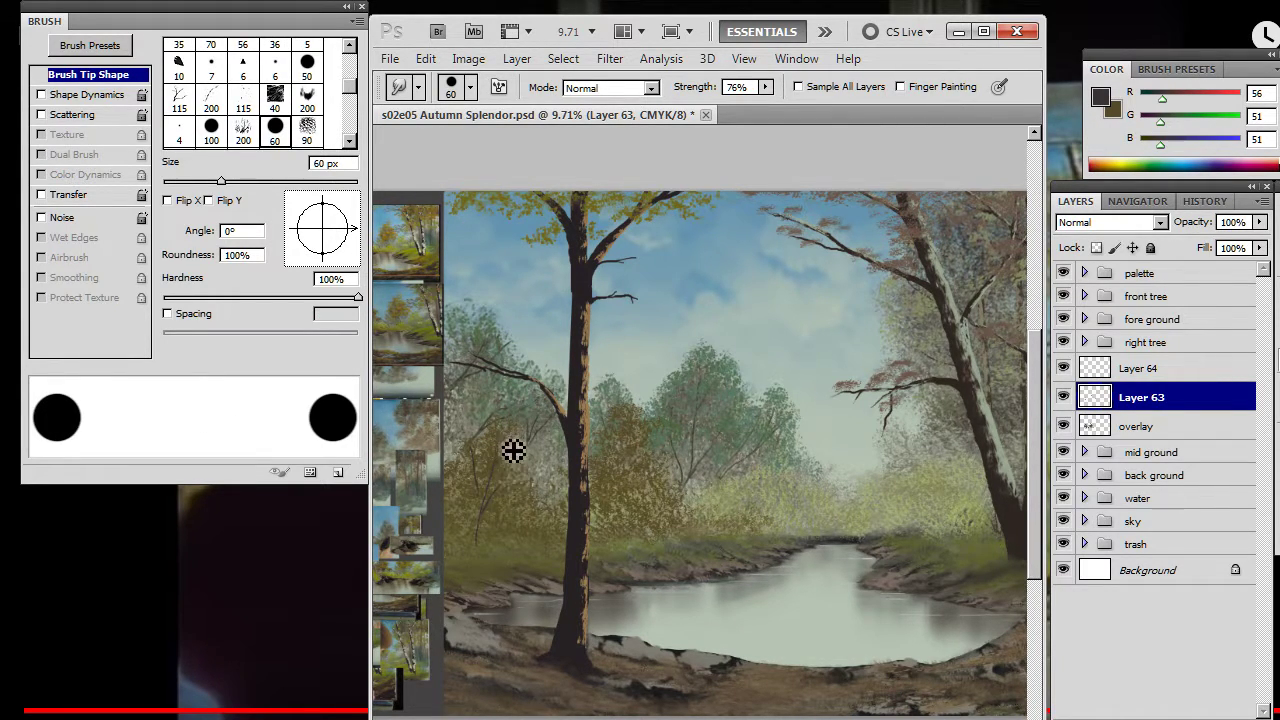
{"action": "key", "text": "bracketleft"}
{"action": "key", "text": "bracketleft"}
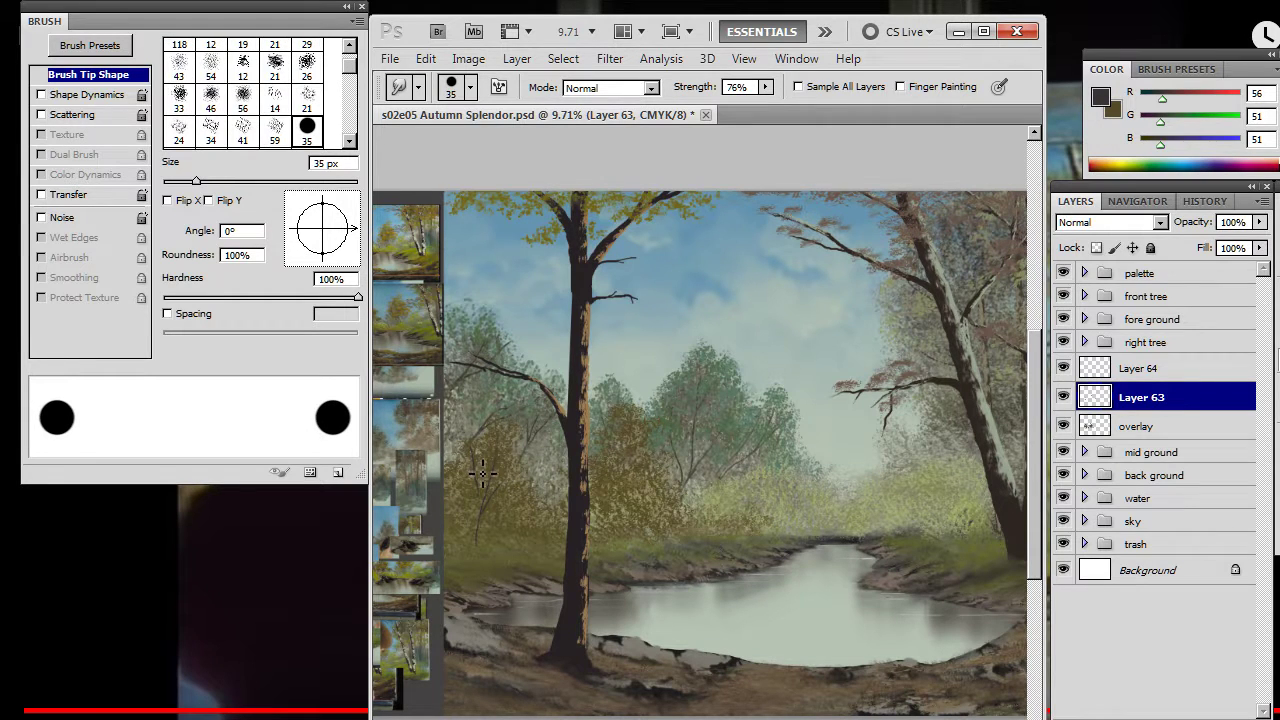
- Paint thin dark twigs into the brown bushes beside the left tree on Layer 63, reducing the hard round brush to 8 px
{"action": "key", "text": "b"}
{"action": "key", "text": "r"}
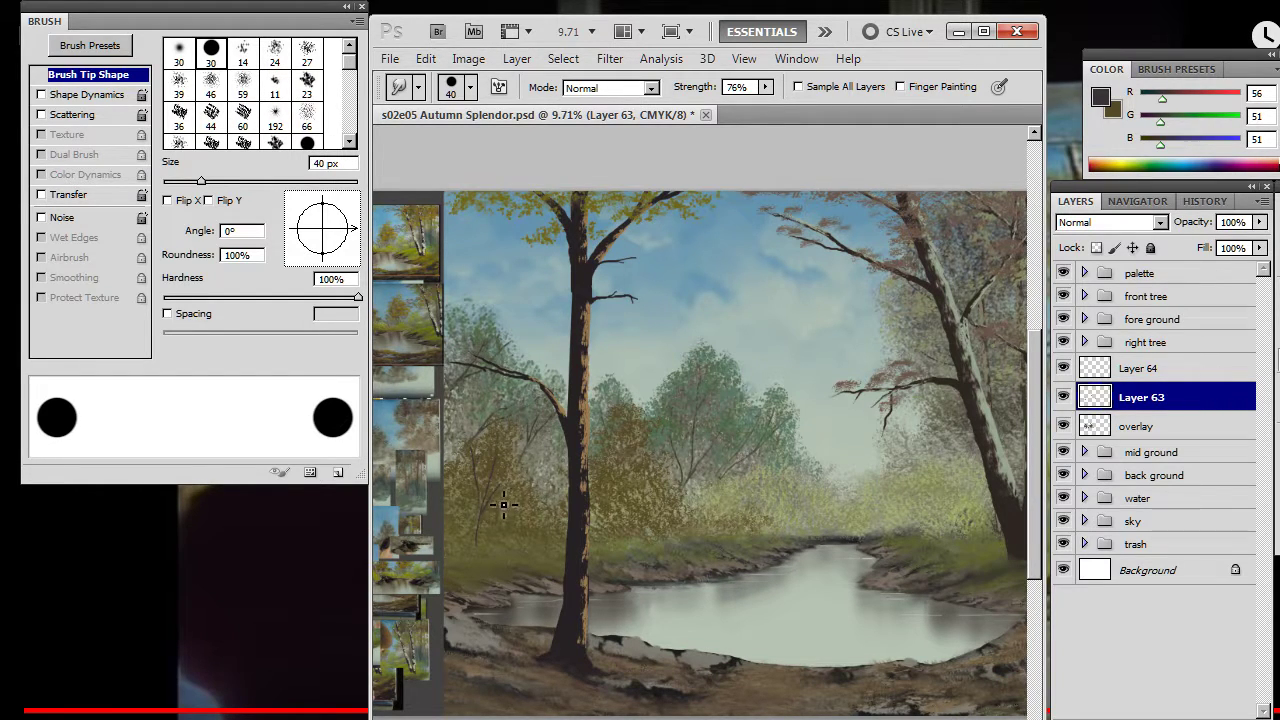
{"action": "key", "text": "b"}
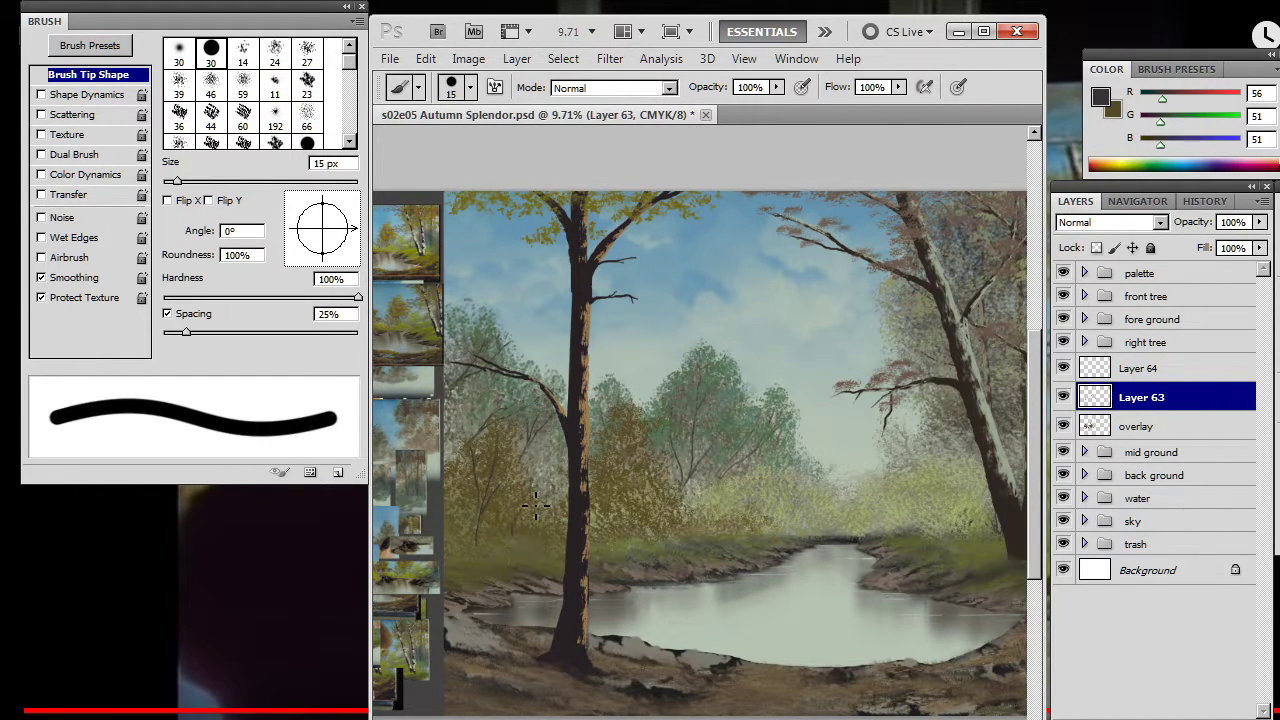
{"action": "key", "text": "e"}
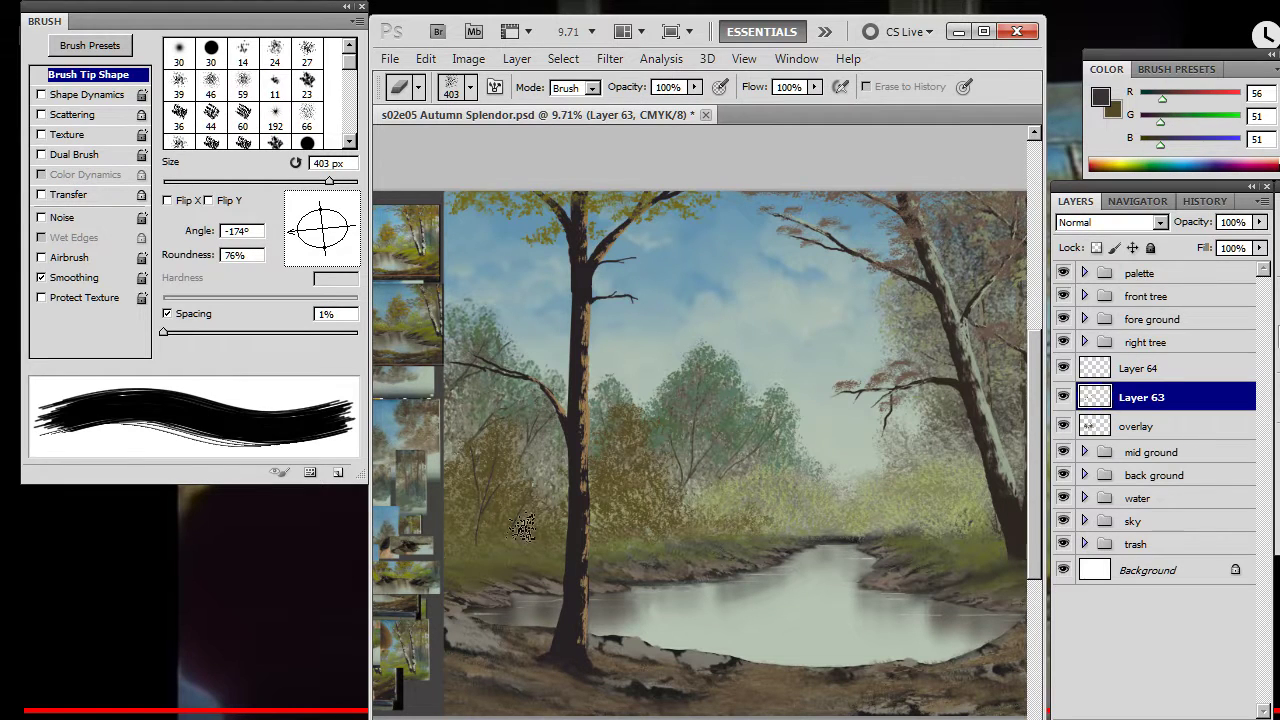
{"action": "key", "text": "b"}
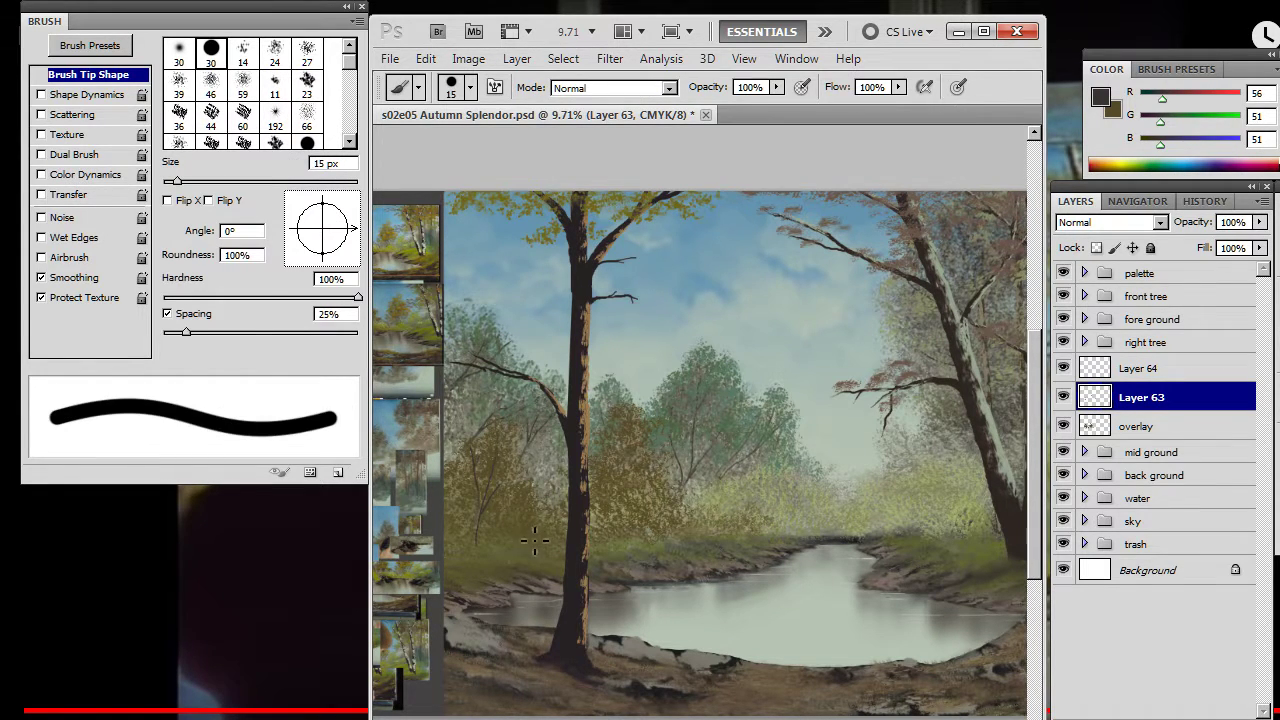
{"action": "key", "text": "bracketleft"}
{"action": "key", "text": "bracketleft"}
{"action": "key", "text": "bracketleft"}
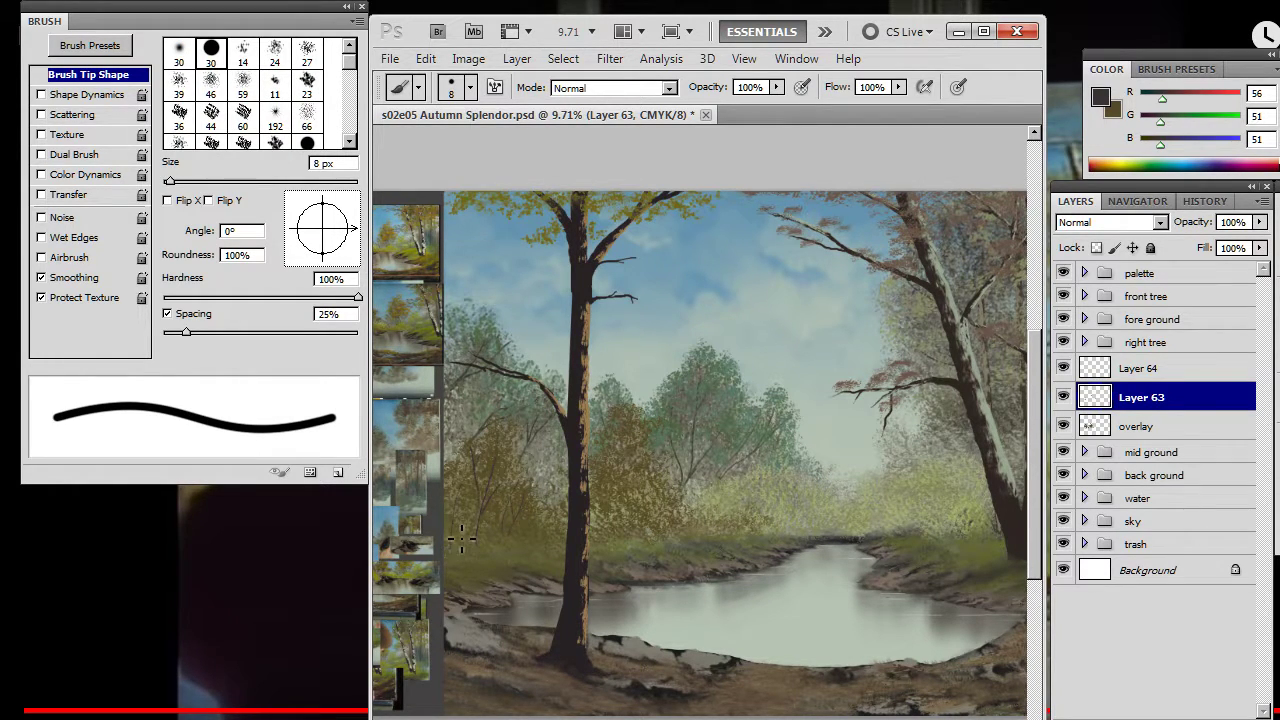
- Enlarge the textured eraser to 800 px to soften the new twigs in the left bushes
{"action": "key", "text": "e"}
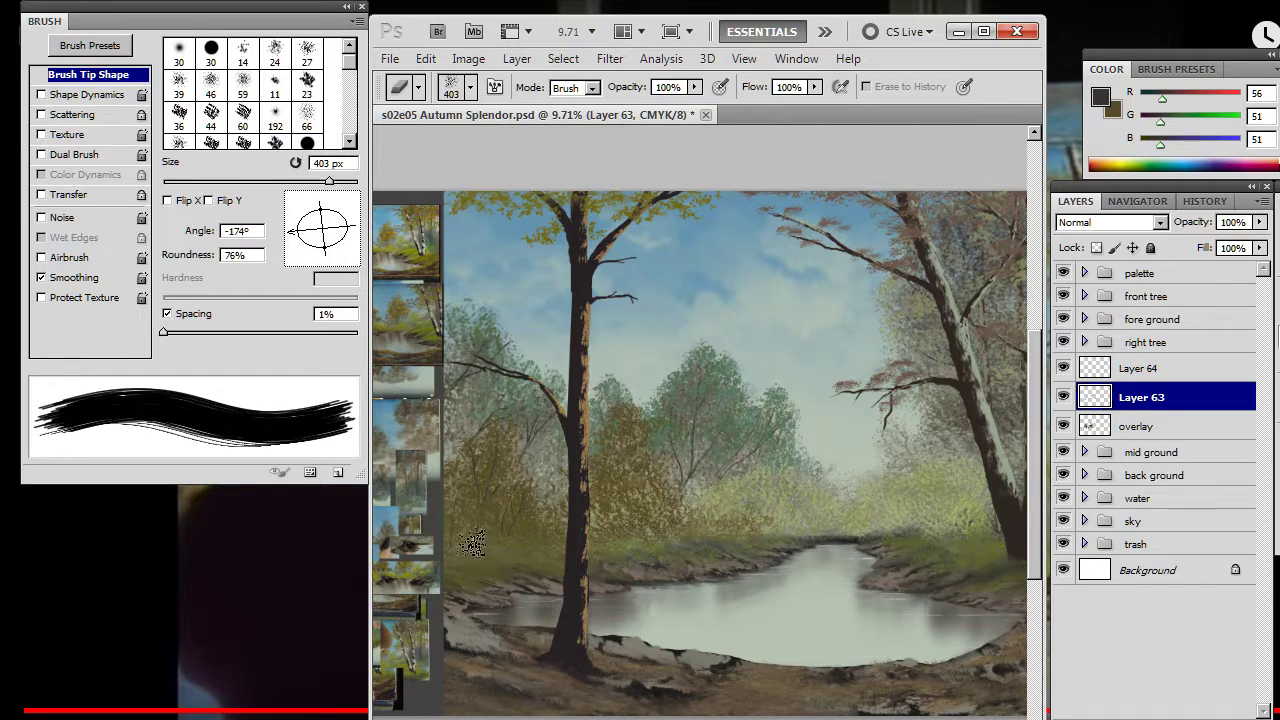
{"action": "key", "text": "bracketright"}
{"action": "key", "text": "bracketright"}
{"action": "key", "text": "bracketright"}
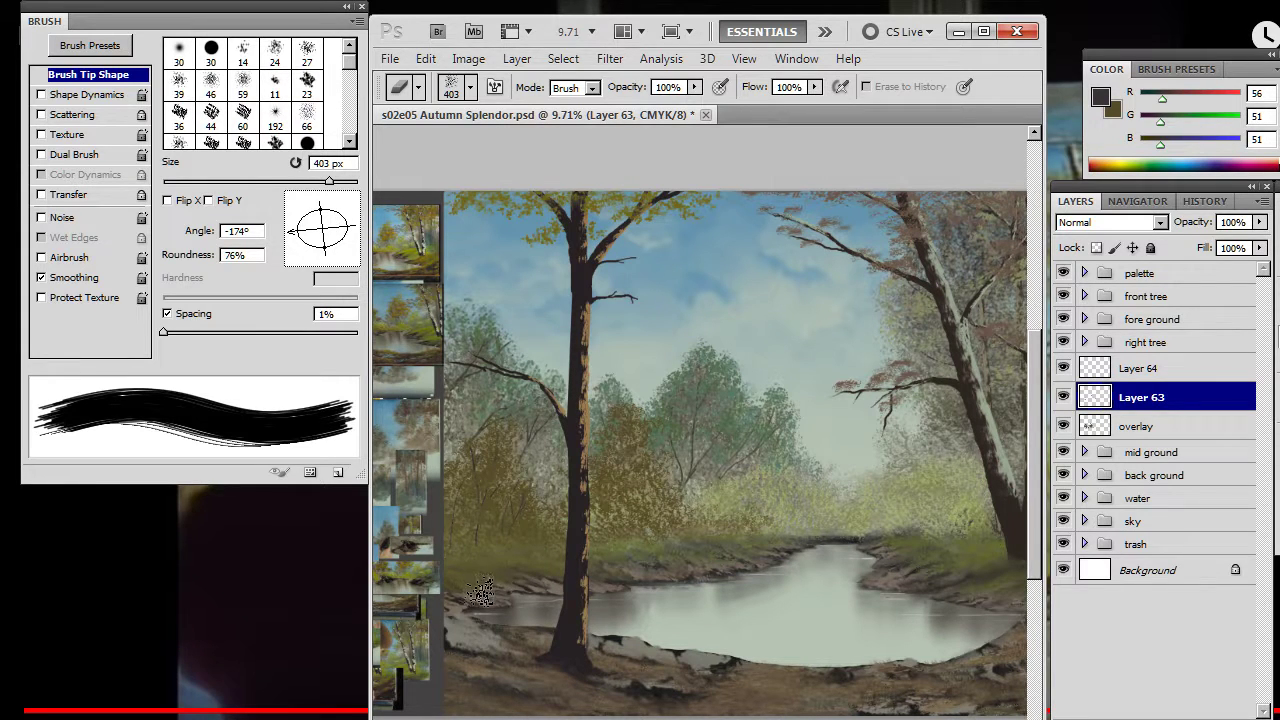
{"action": "key", "text": "bracketright"}
- Toggle Layer 63's visibility to compare the painting with and without the new twigs
{"action": "left_click", "coordinate": [1064, 400]}
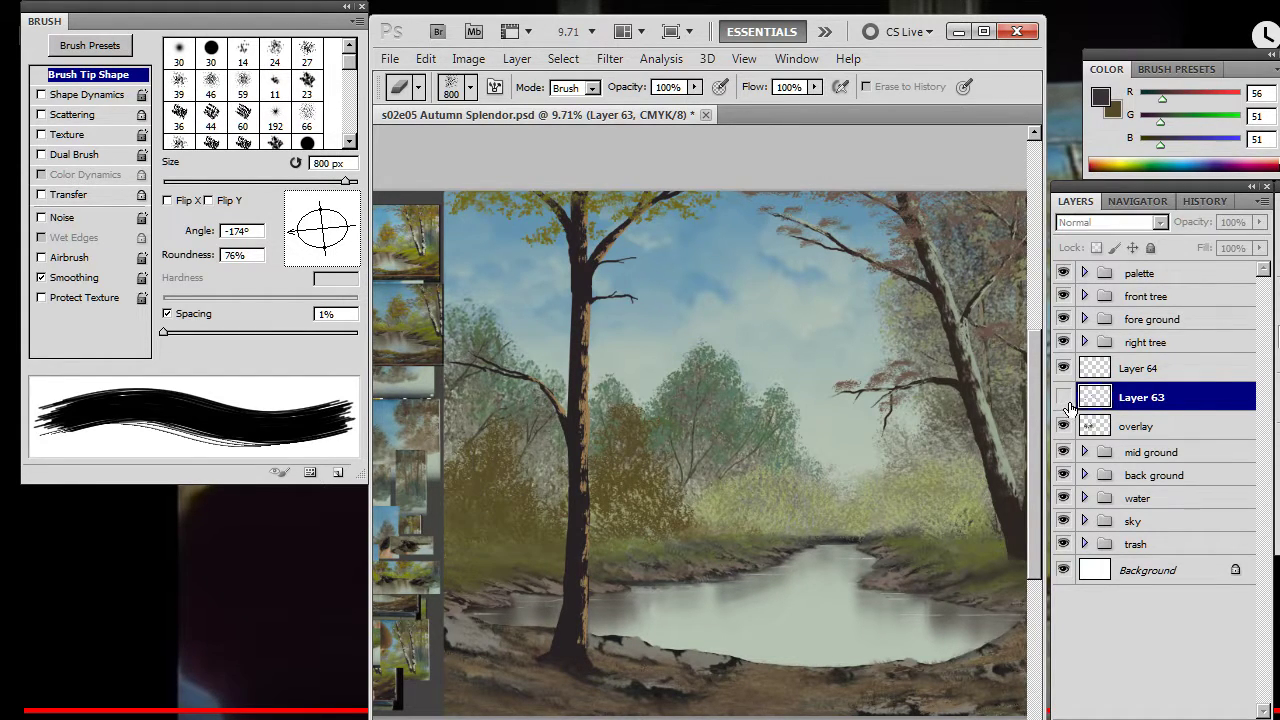
{"action": "left_click", "coordinate": [1066, 402]}
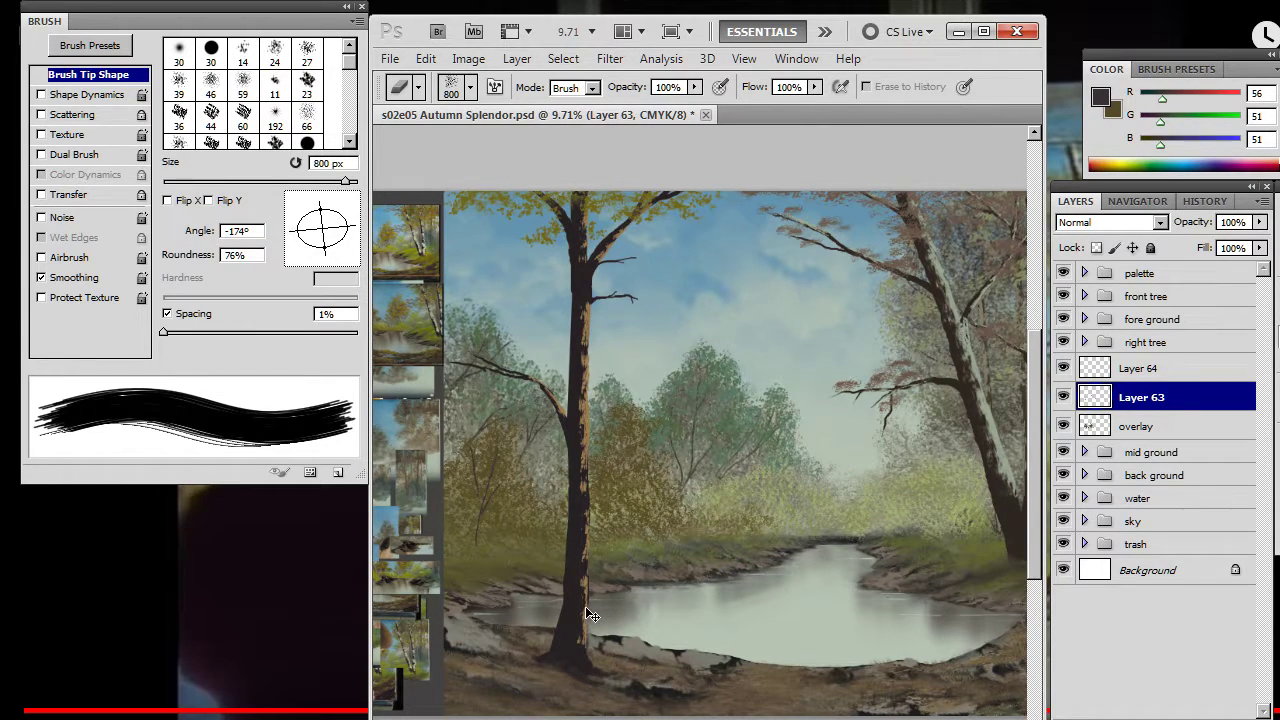
{"action": "key", "text": "ctrl+bracketright"}
{"action": "left_click", "coordinate": [1066, 397]}
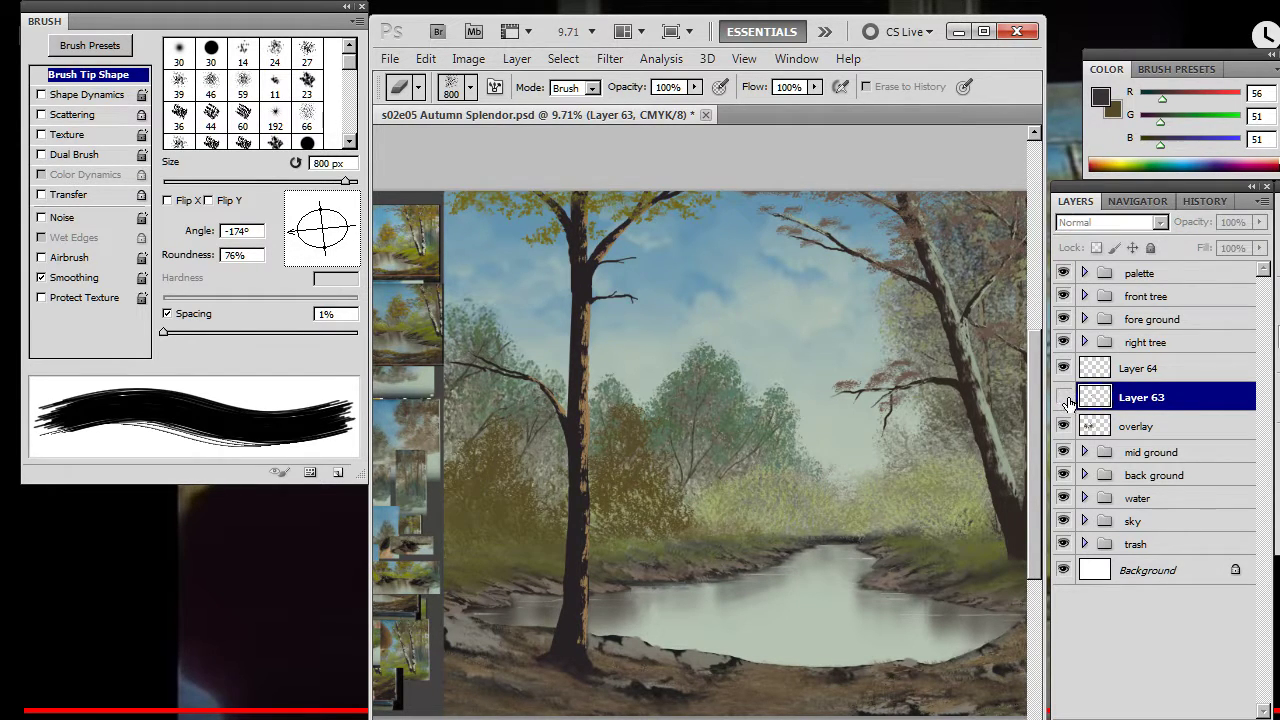
- Move Layer 64 below Layer 63 and paint fine 8 px twigs on it in the right bank's bushes, softening them with the eraser
{"action": "left_click_drag", "start_coordinate": [1133, 372], "coordinate": [1150, 405]}
{"action": "key", "text": "b"}
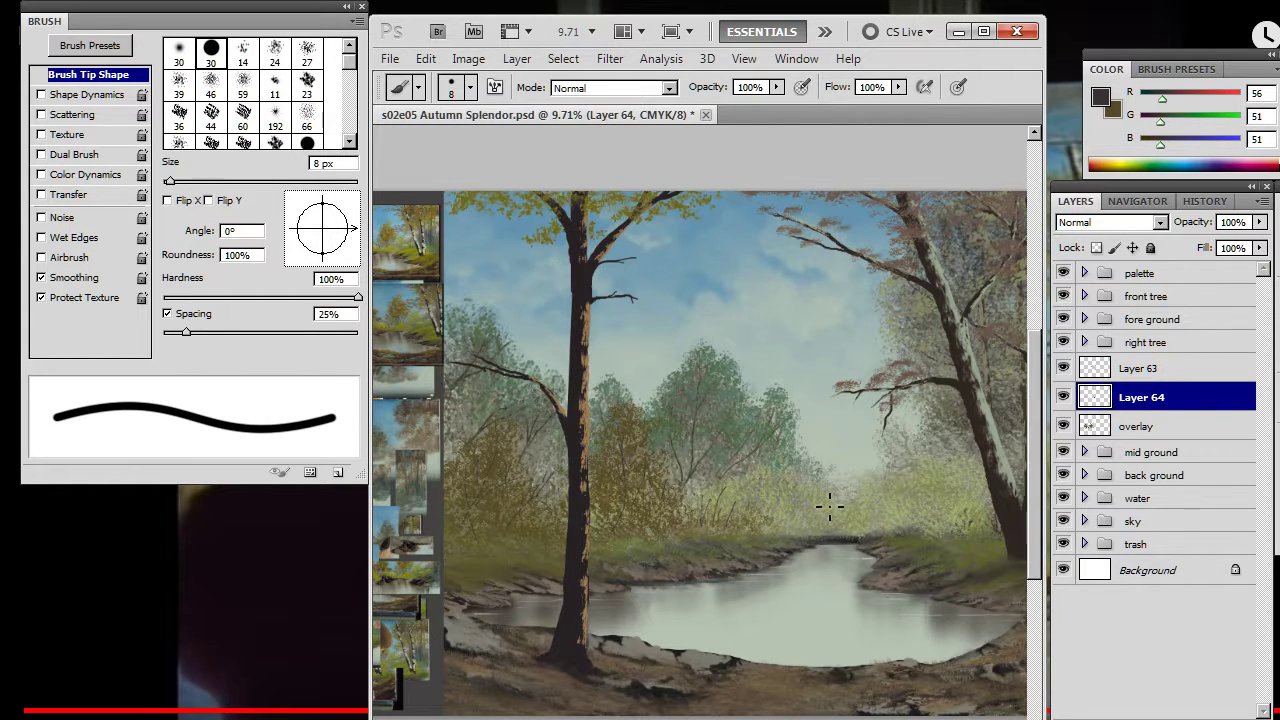
{"action": "left_click_drag", "start_coordinate": [740, 530], "coordinate": [612, 540]}
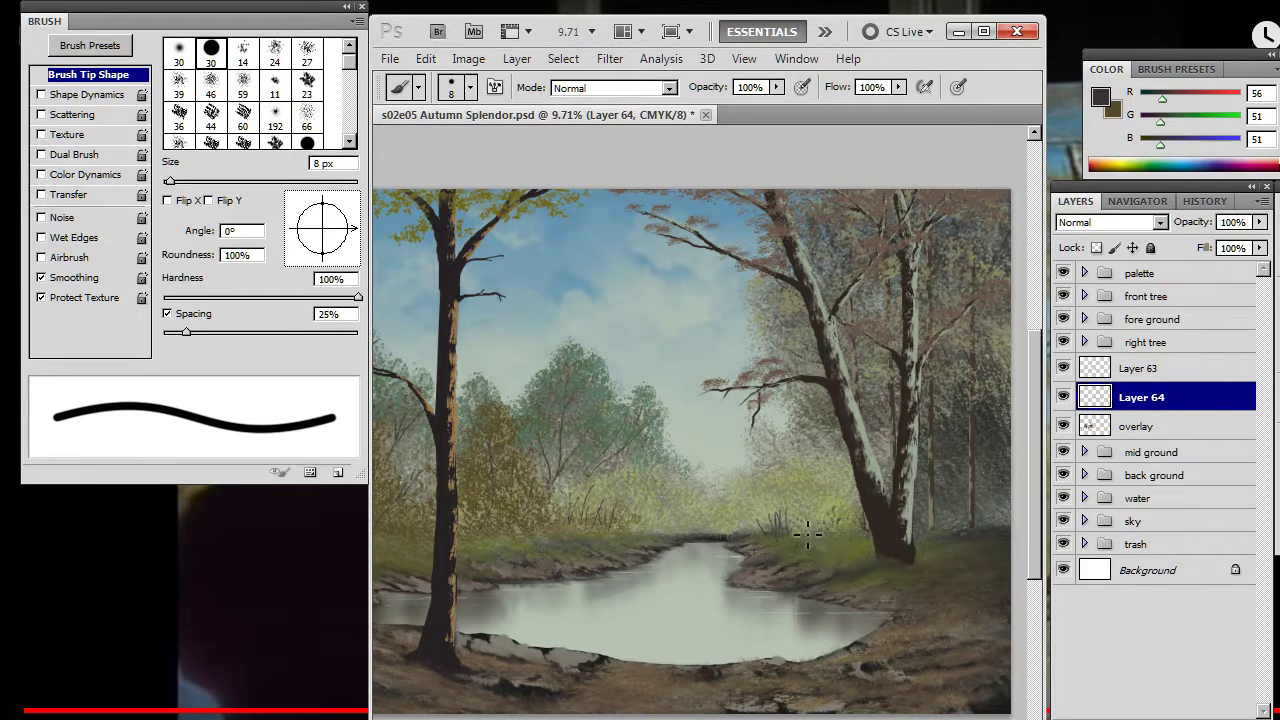
{"action": "key", "text": "e"}
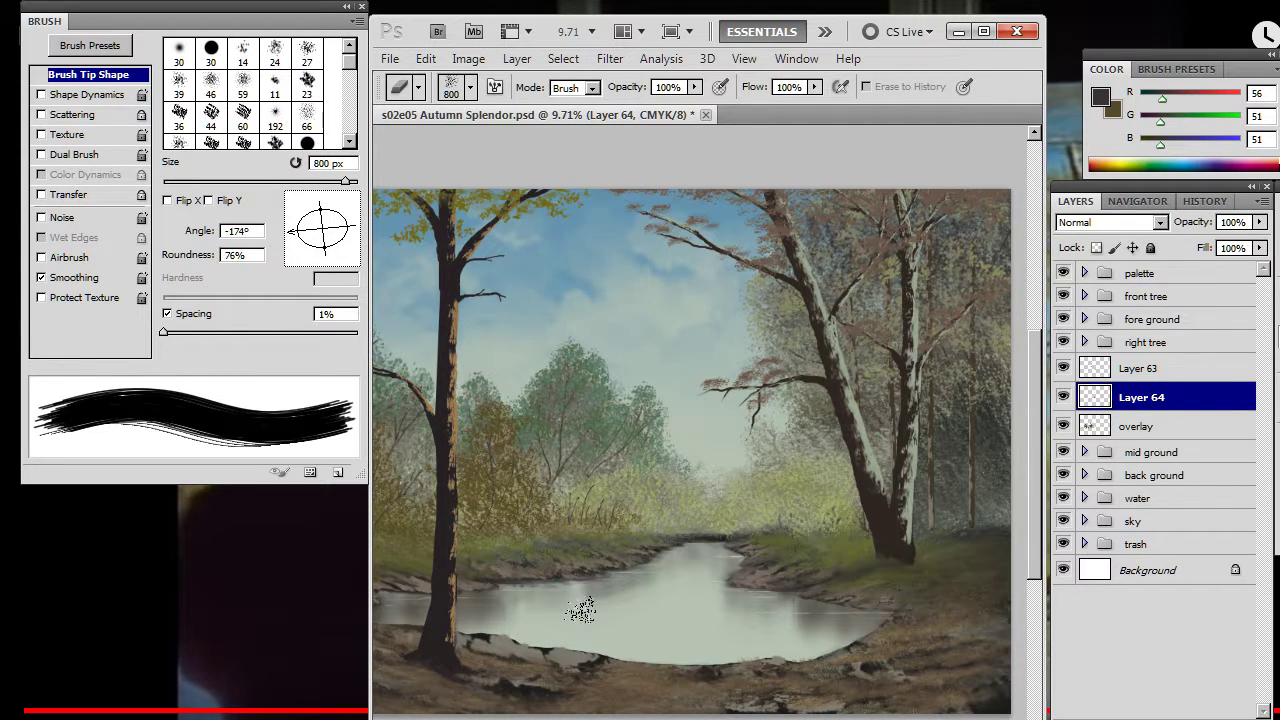
- Sample the dark base of the right tree trunk, paint more twigs in the right bushes, and fade them with the eraser at 33% opacity
{"action": "key", "text": "b"}
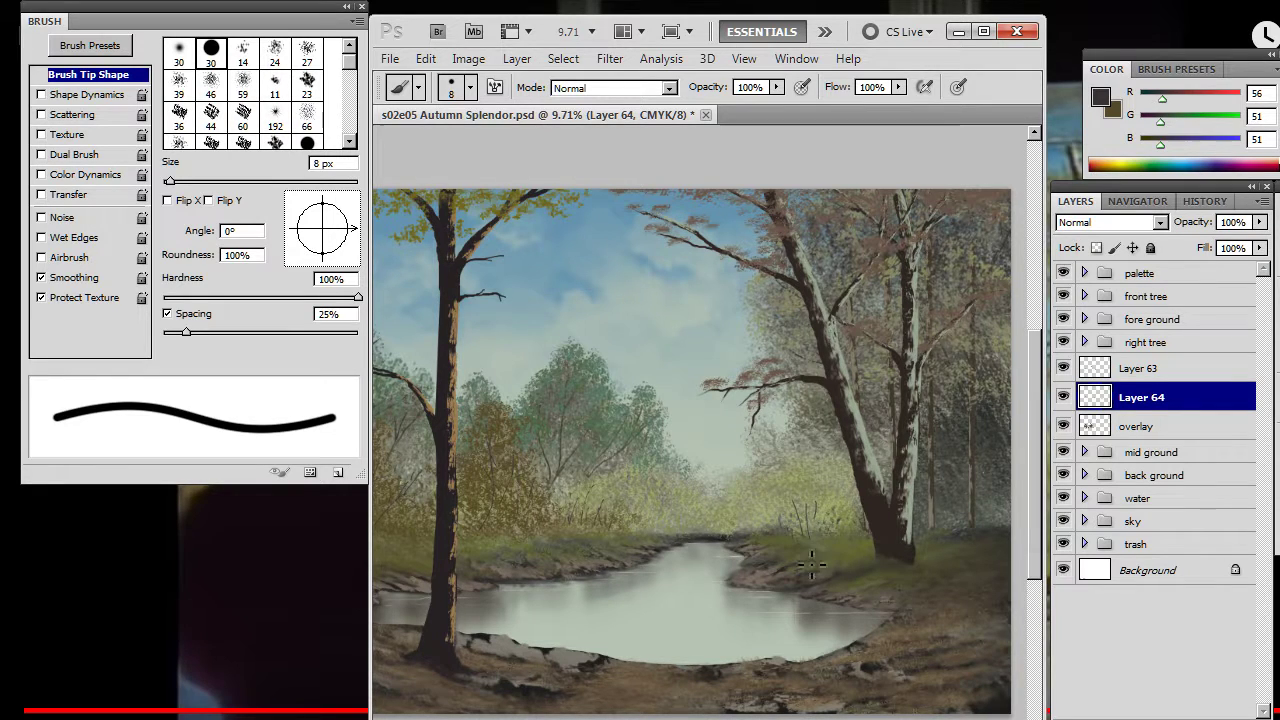
{"action": "left_click", "coordinate": [884, 536], "text": "alt"}
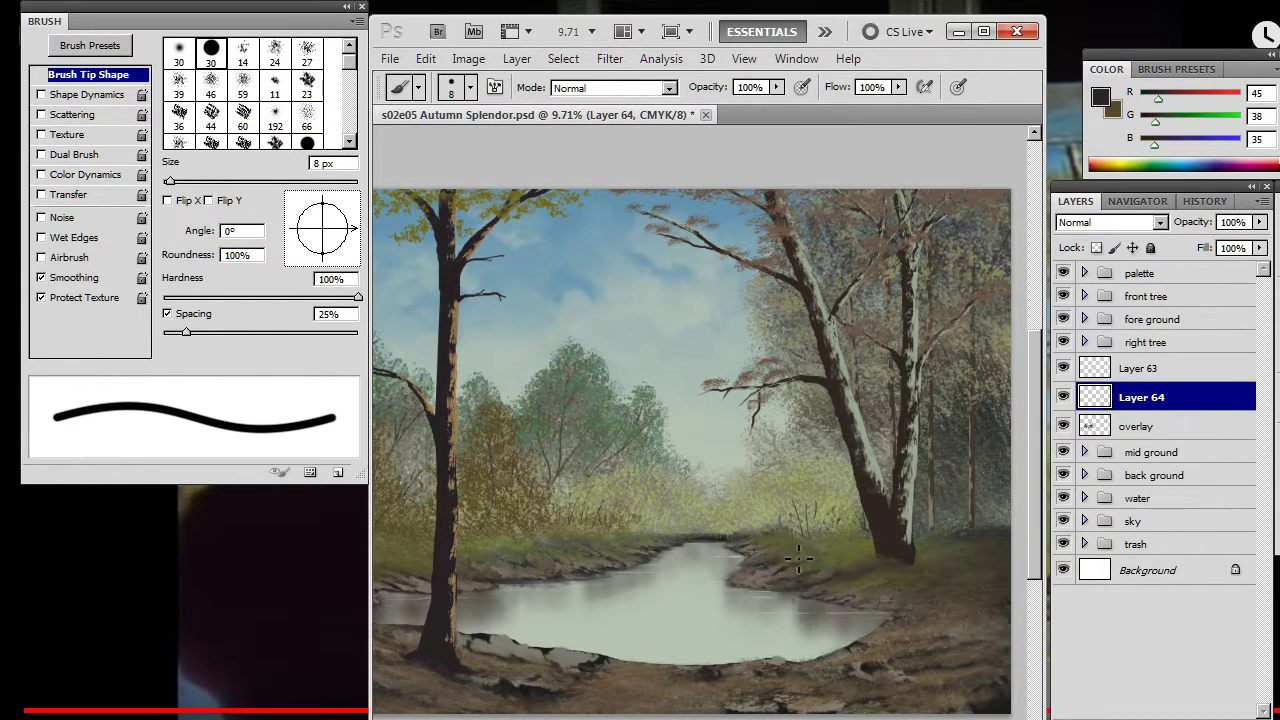
{"action": "key", "text": "e"}
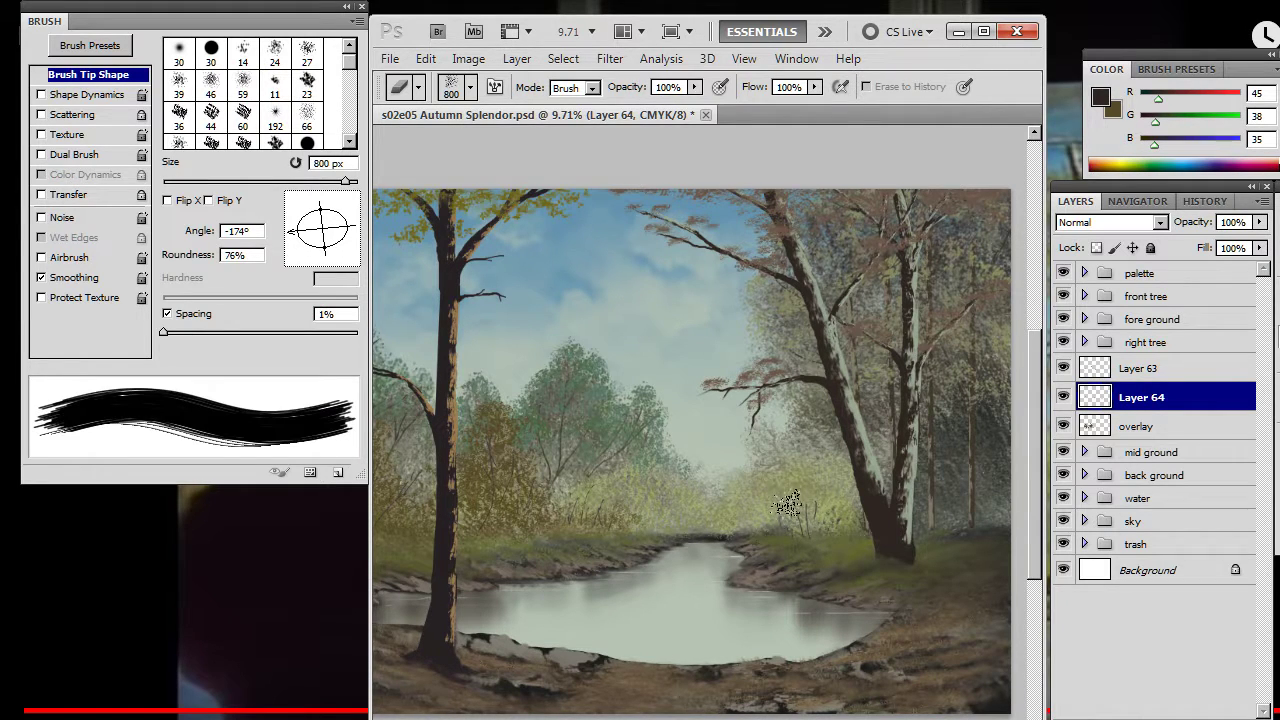
{"action": "key", "text": "b"}
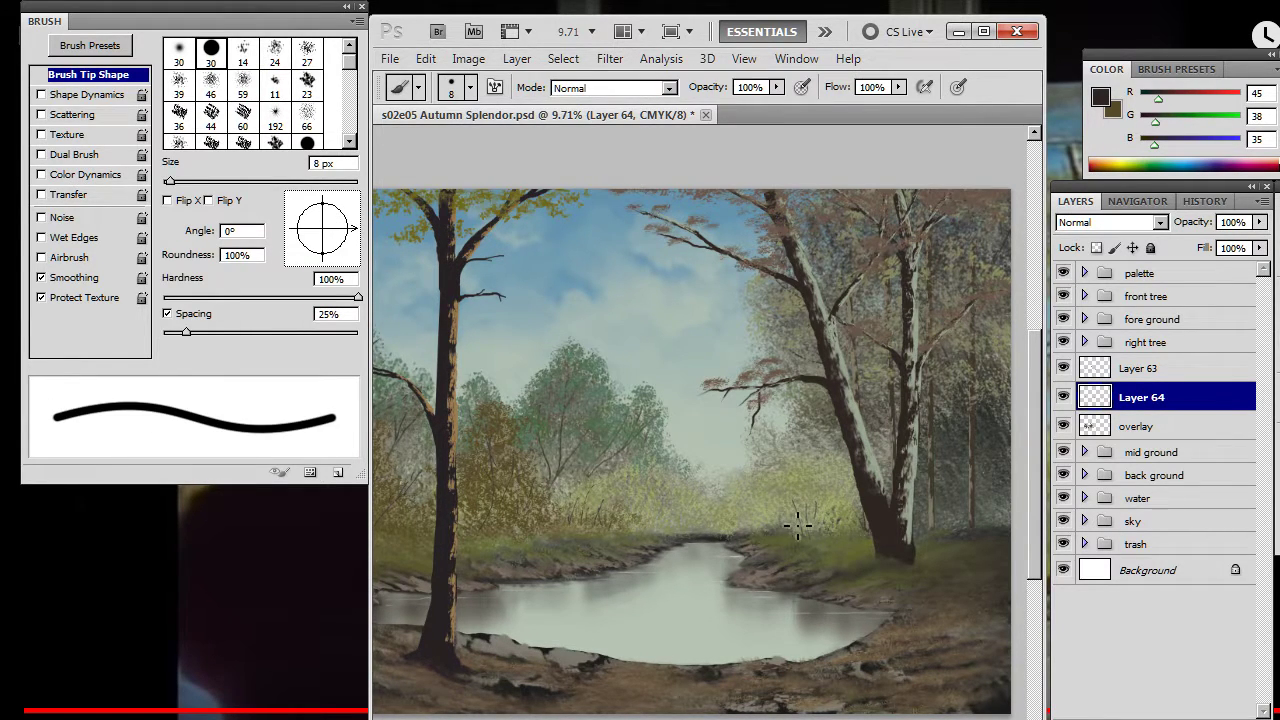
{"action": "key", "text": "e"}
{"action": "key", "text": "b"}
{"action": "key", "text": "e"}
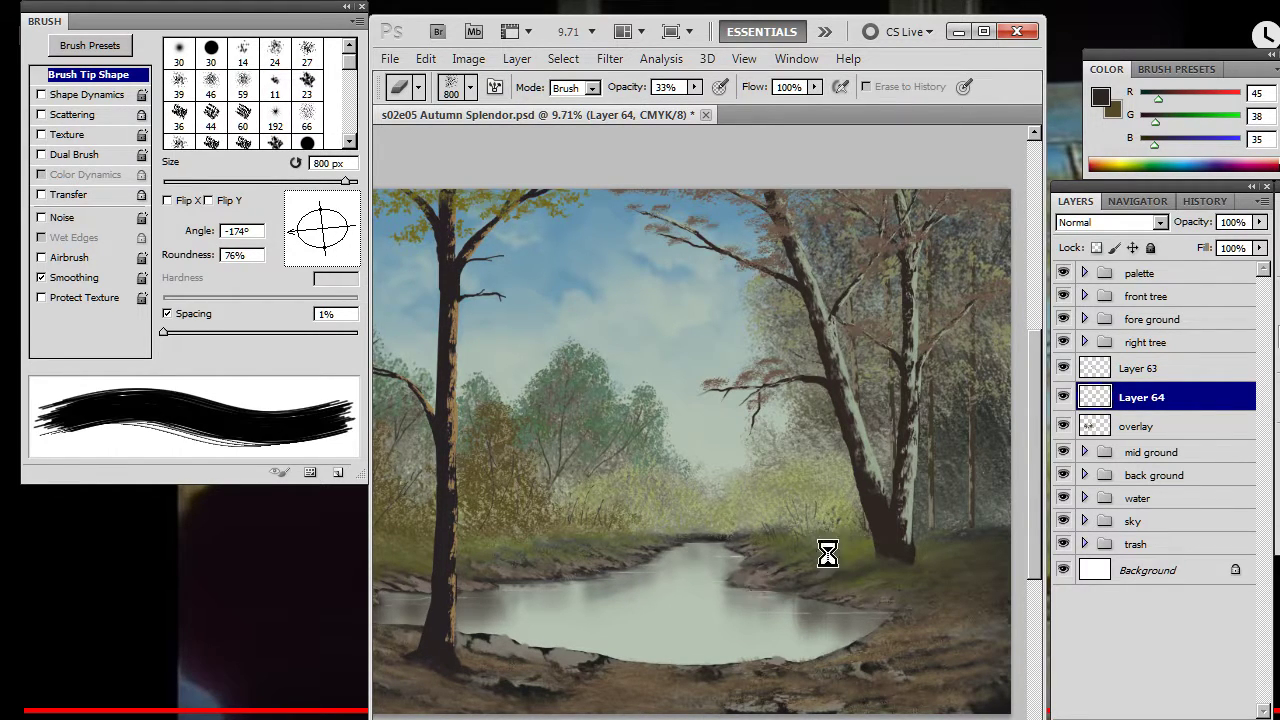
- Add taller 8 px twigs near the base of the right trees, softening them with a 175 px eraser at 33% opacity
{"action": "key", "text": "b"}
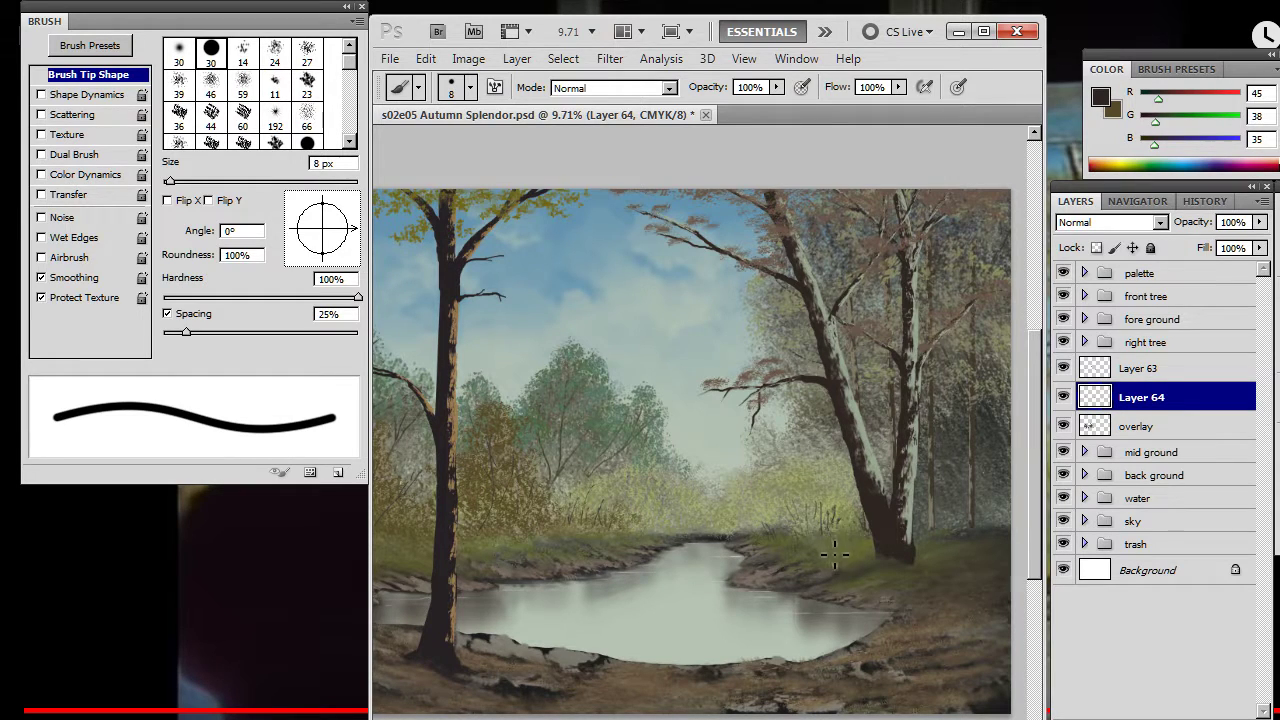
{"action": "key", "text": "e"}
{"action": "key", "text": "b"}
{"action": "key", "text": "e"}
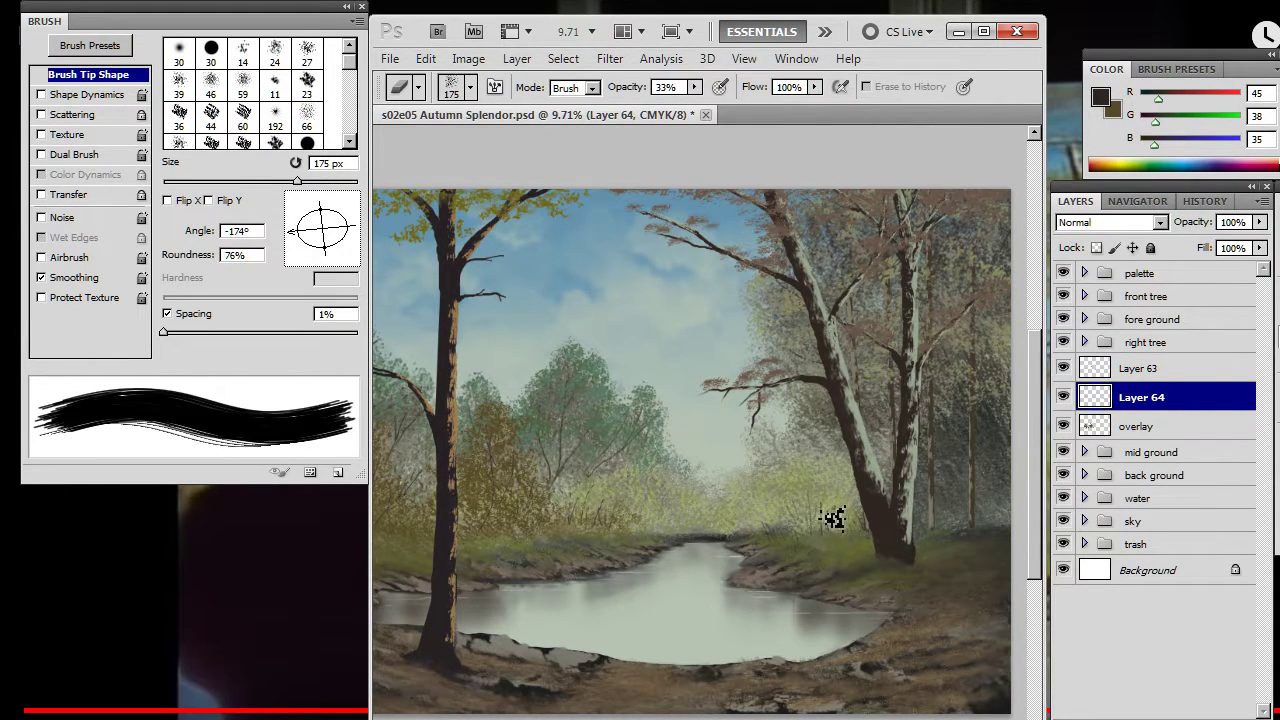
{"action": "key", "text": "b"}
{"action": "key", "text": "e"}
{"action": "key", "text": "b"}
{"action": "key", "text": "e"}
{"action": "key", "text": "b"}
- Select the overlay layer and sample dark and light olive from the left bushes, making the dark olive the foreground colour
{"action": "left_click", "coordinate": [490, 458], "text": "alt"}
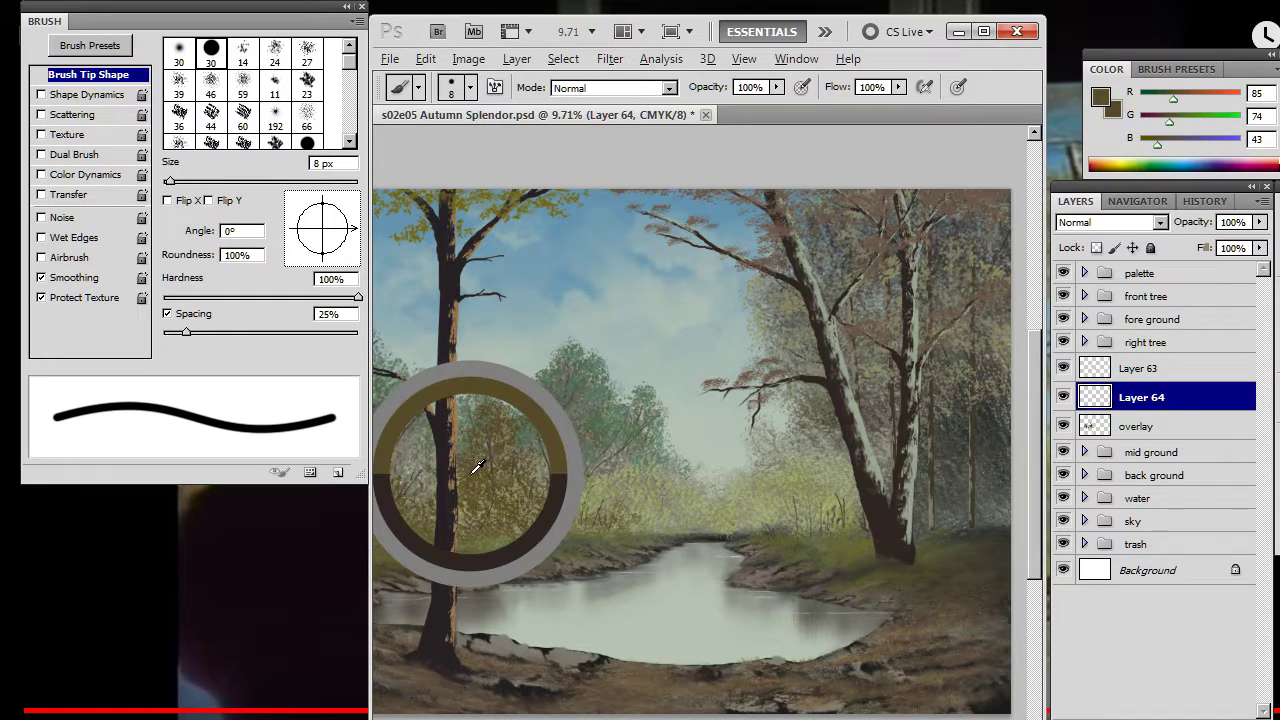
{"action": "left_click", "coordinate": [1140, 427]}
{"action": "left_click", "coordinate": [527, 479], "text": "alt"}
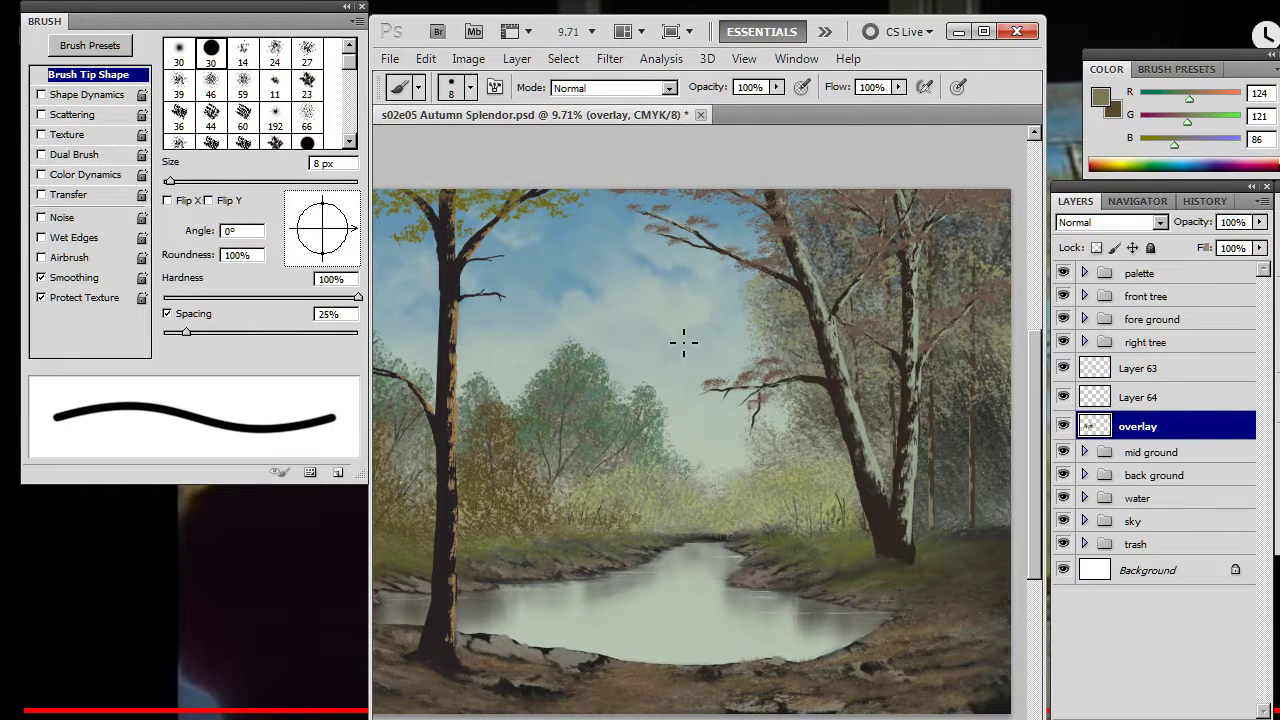
{"action": "key", "text": "x"}
- Try a larger round brush, and a 712 px textured tip with adjusted angle and roundness
{"action": "key", "text": "bracketright"}
{"action": "key", "text": "bracketright"}
{"action": "key", "text": "bracketright"}
{"action": "key", "text": "bracketright"}
{"action": "key", "text": "bracketright"}
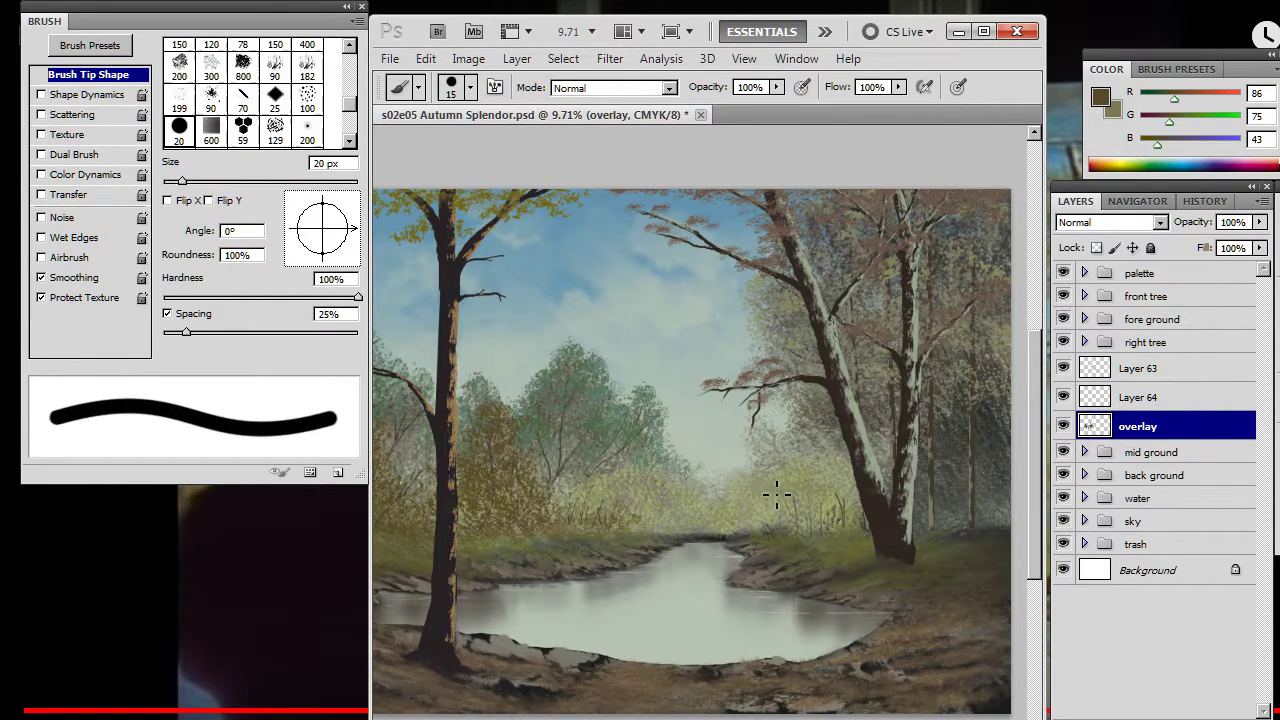
{"action": "right_click", "coordinate": [795, 512]}
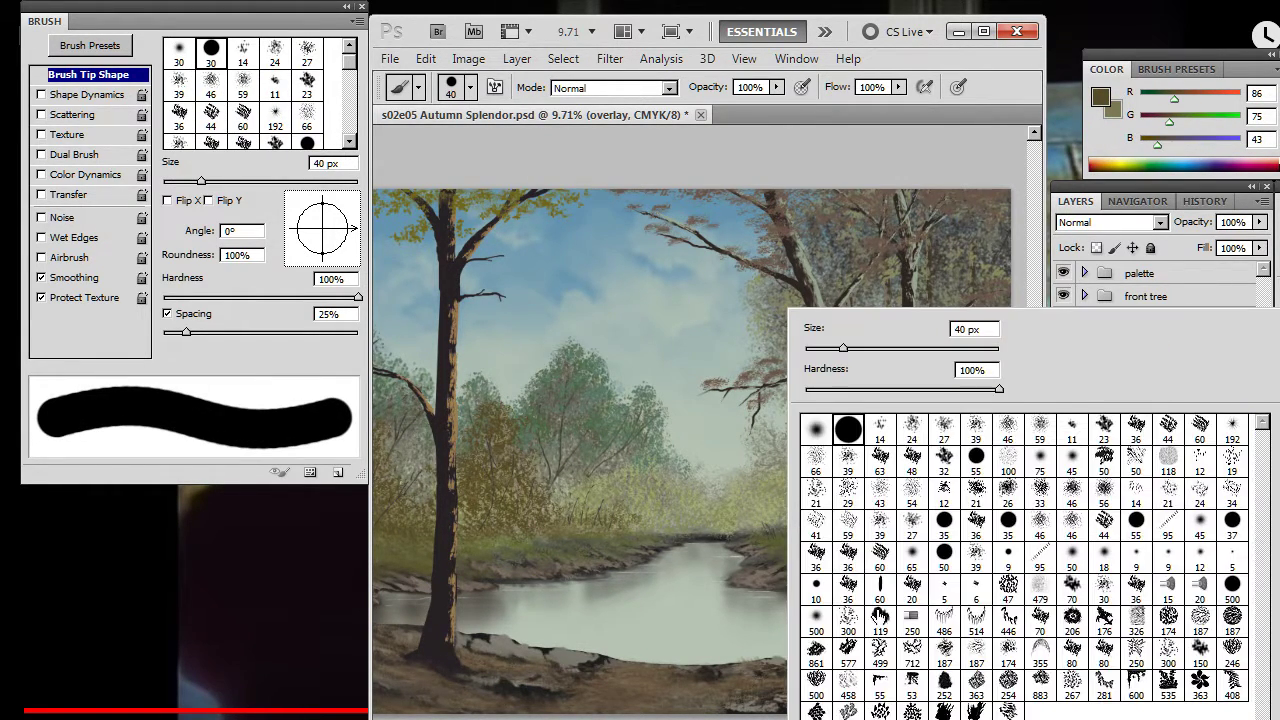
{"action": "left_click", "coordinate": [923, 657]}
{"action": "left_click", "coordinate": [899, 146]}
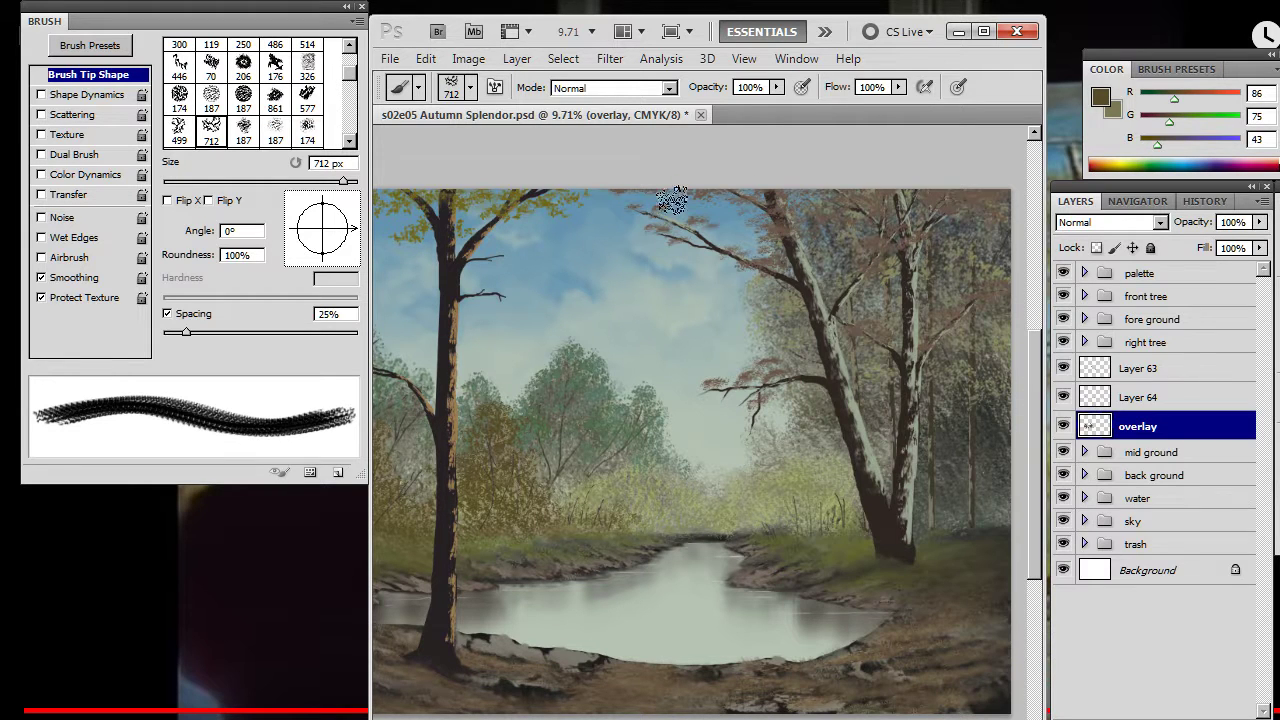
{"action": "left_click_drag", "start_coordinate": [354, 228], "coordinate": [318, 198]}
{"action": "key", "text": "bracketleft"}
{"action": "mouse_move", "coordinate": [323, 251]}
{"action": "left_mouse_down"}
{"action": "mouse_move", "coordinate": [334, 263]}
{"action": "mouse_move", "coordinate": [346, 250]}
{"action": "mouse_move", "coordinate": [340, 226]}
{"action": "mouse_move", "coordinate": [353, 246]}
{"action": "left_mouse_up"}
- Choose the 499 px textured foliage brush tip and set its angle to 49° and roundness to 52%
{"action": "right_click", "coordinate": [600, 470]}
{"action": "left_click", "coordinate": [706, 652]}
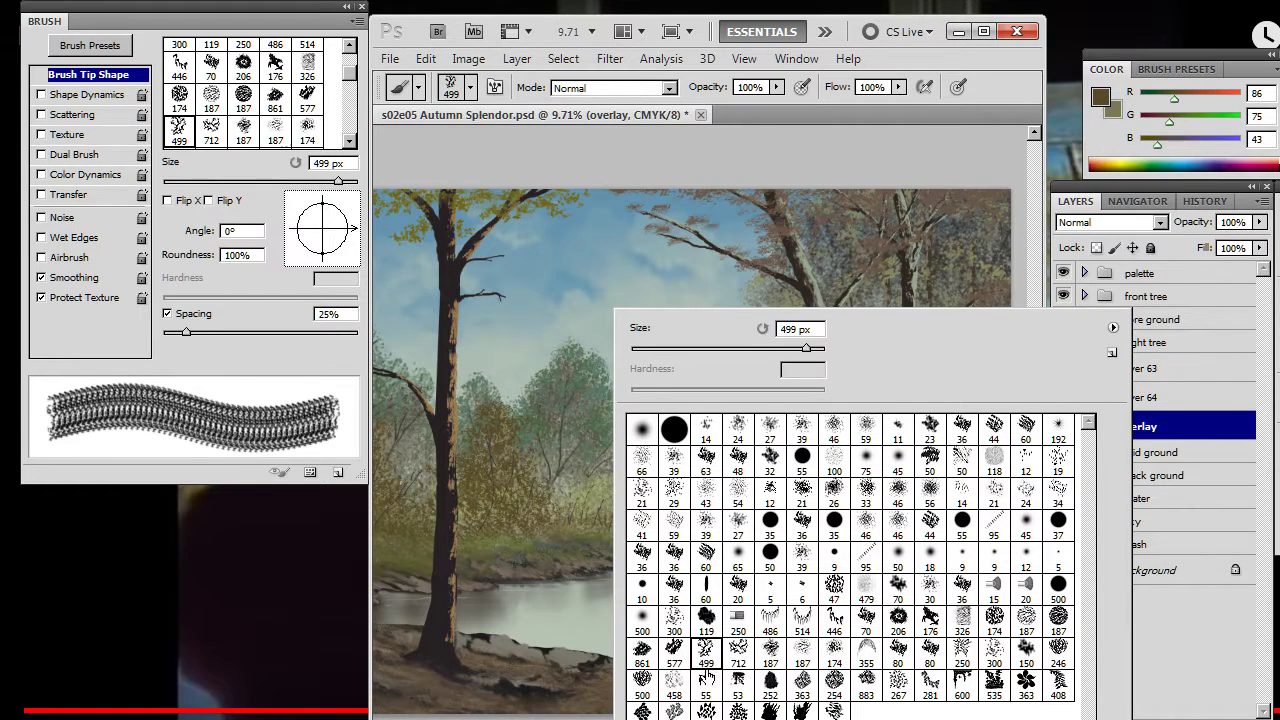
{"action": "mouse_move", "coordinate": [322, 258]}
{"action": "left_mouse_down"}
{"action": "mouse_move", "coordinate": [334, 257]}
{"action": "mouse_move", "coordinate": [344, 205]}
{"action": "left_mouse_up"}
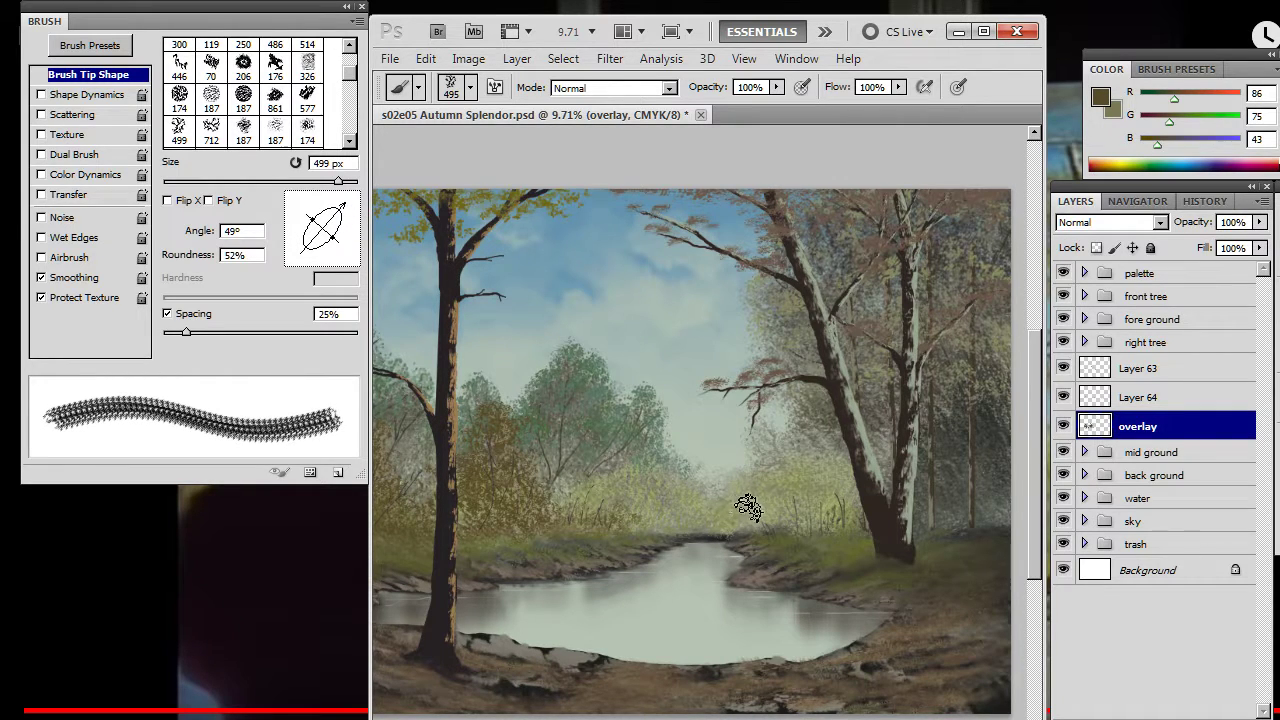
- Paint olive-brown foliage into the bushes on the right bank and thin it out with the 400 px eraser at 80% opacity
{"action": "mouse_move", "coordinate": [763, 512]}
{"action": "left_mouse_down"}
{"action": "mouse_move", "coordinate": [746, 540]}
{"action": "mouse_move", "coordinate": [759, 529]}
{"action": "mouse_move", "coordinate": [742, 527]}
{"action": "mouse_move", "coordinate": [763, 541]}
{"action": "mouse_move", "coordinate": [784, 517]}
{"action": "mouse_move", "coordinate": [796, 481]}
{"action": "mouse_move", "coordinate": [794, 519]}
{"action": "mouse_move", "coordinate": [762, 540]}
{"action": "left_mouse_up"}
{"action": "key", "text": "e"}
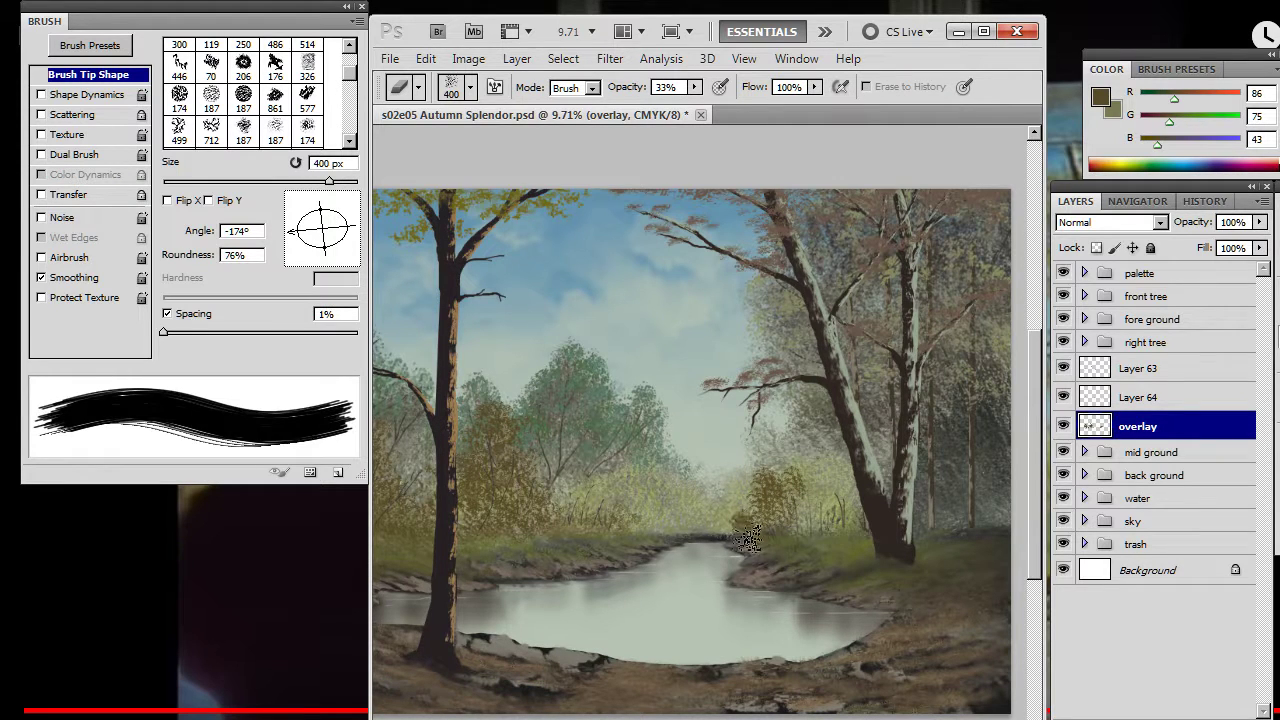
{"action": "key", "text": "8"}
{"action": "key", "text": "b"}
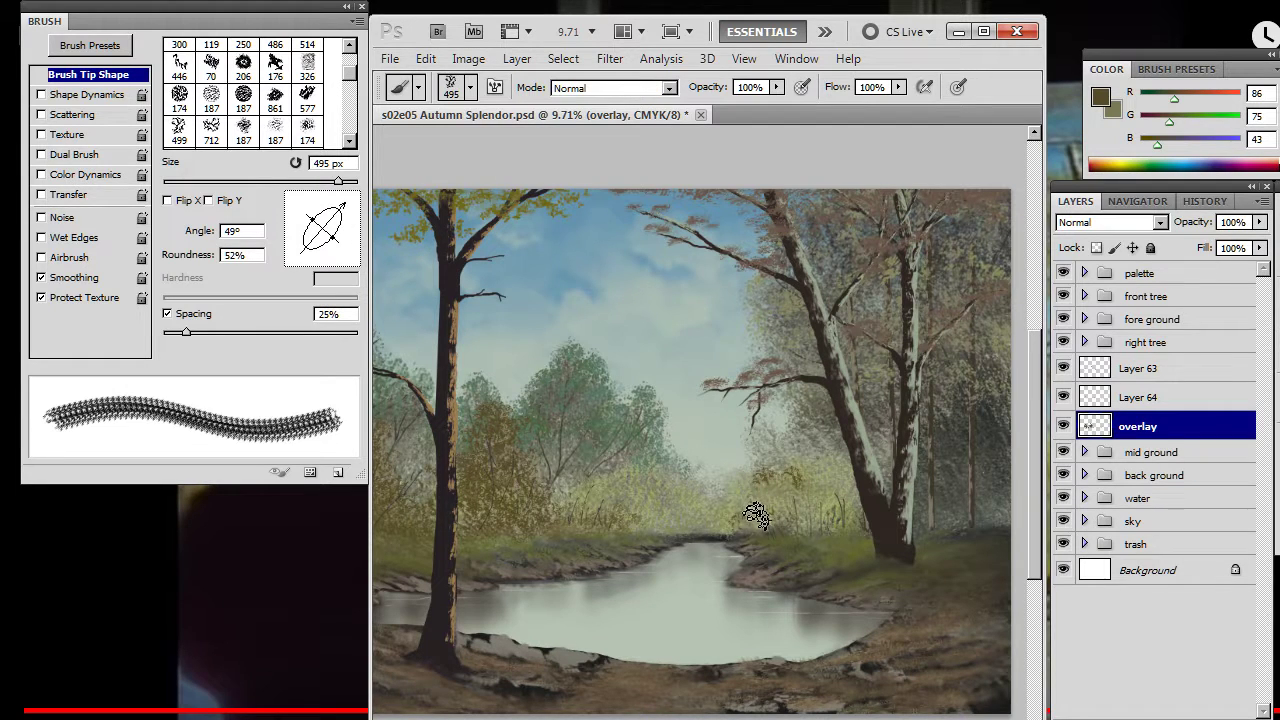
- Reduce the foliage brush to 400 px, rebuild the rounded top of the olive-brown bush, and trim it with the eraser
{"action": "key", "text": "bracketleft"}
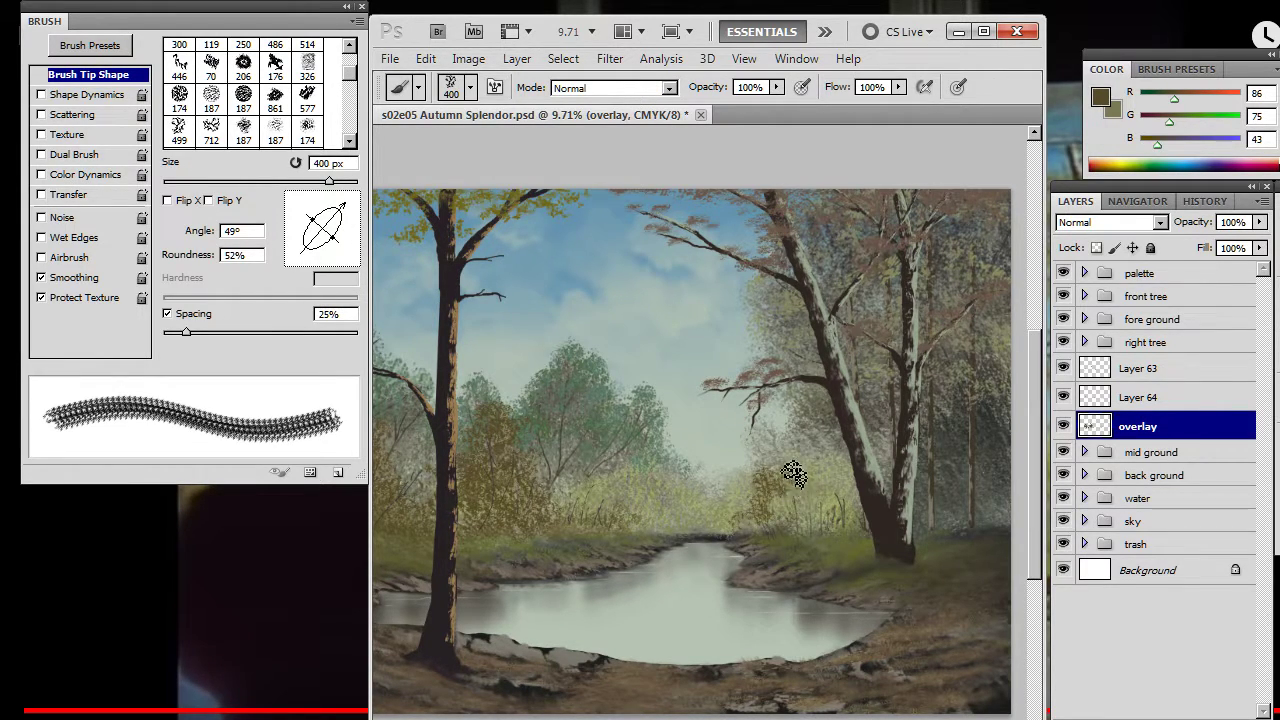
{"action": "left_click_drag", "start_coordinate": [790, 480], "coordinate": [798, 458]}
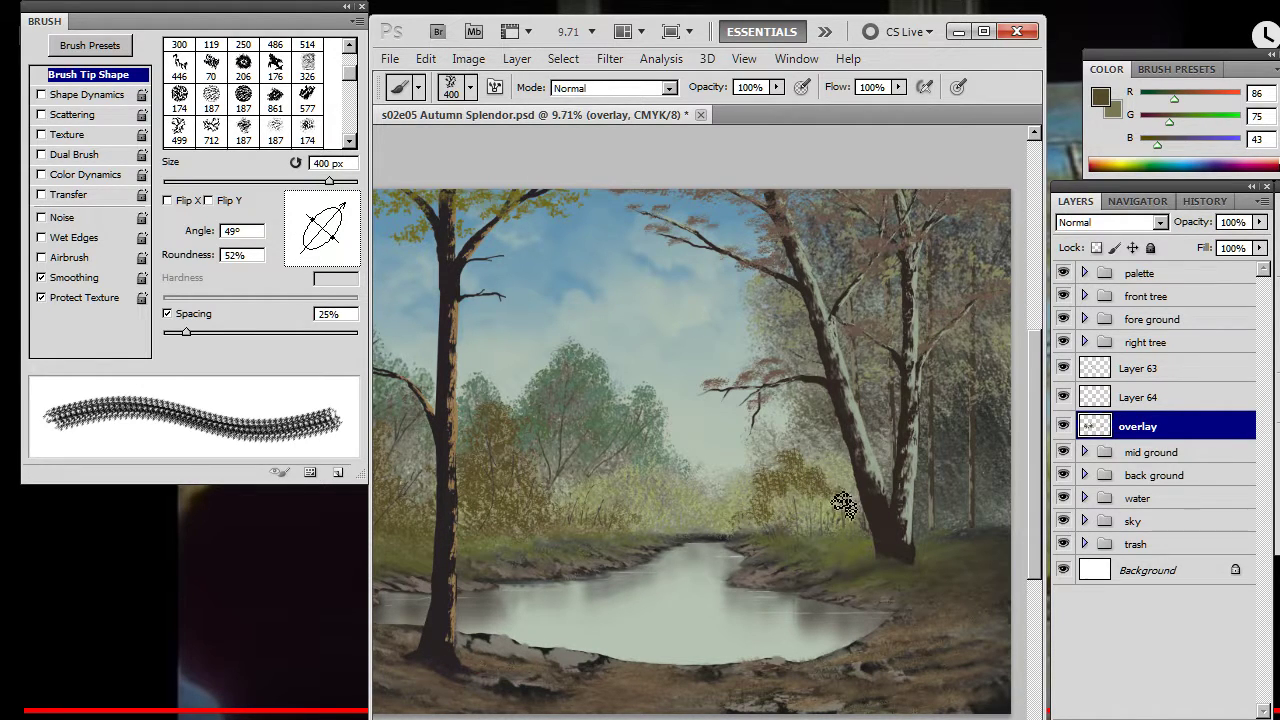
{"action": "key", "text": "e"}
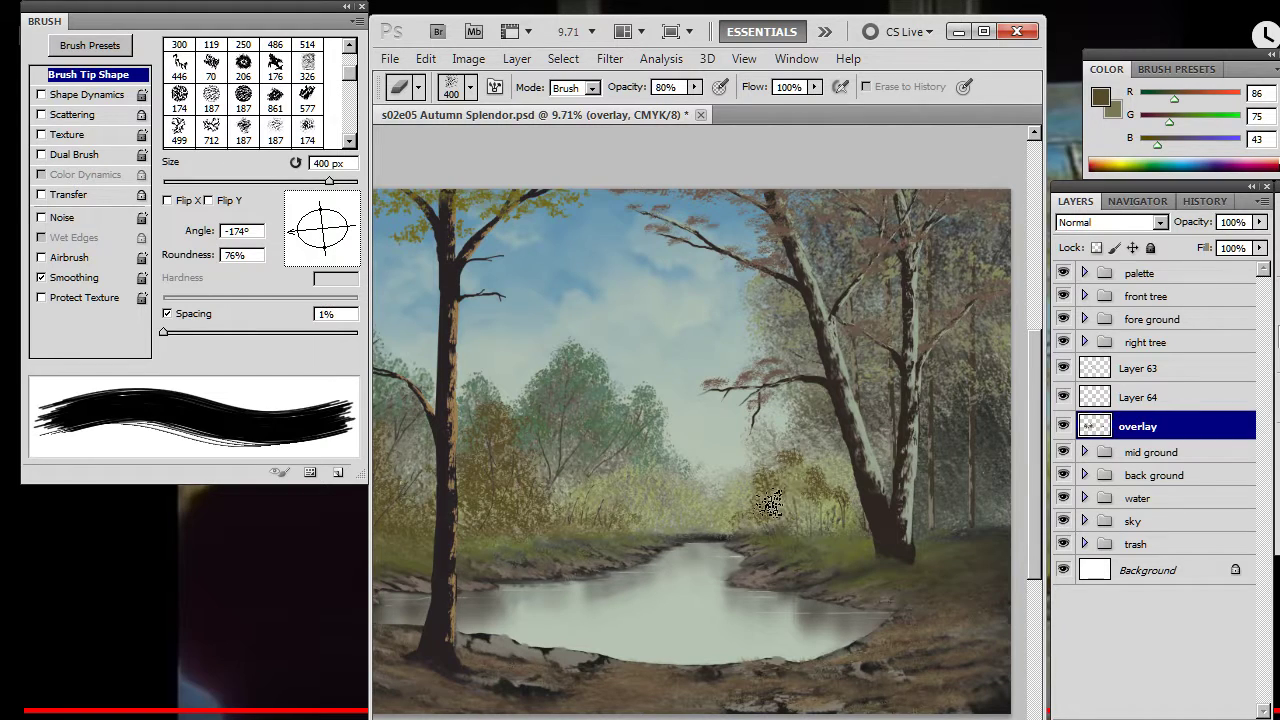
- Fill out the lower part of the olive-brown bush, then reduce the foliage brush to 250 px at 40% opacity
{"action": "key", "text": "b"}
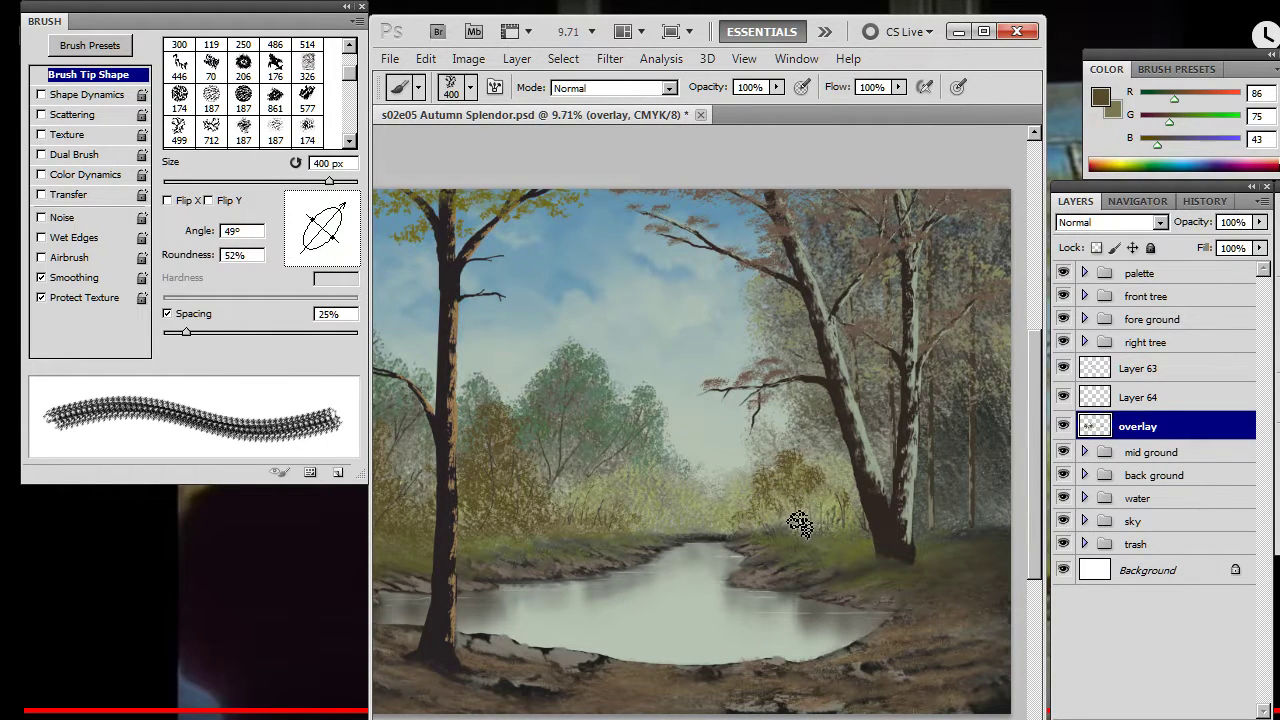
{"action": "mouse_move", "coordinate": [818, 507]}
{"action": "left_mouse_down"}
{"action": "mouse_move", "coordinate": [753, 526]}
{"action": "mouse_move", "coordinate": [759, 539]}
{"action": "mouse_move", "coordinate": [800, 527]}
{"action": "left_mouse_up"}
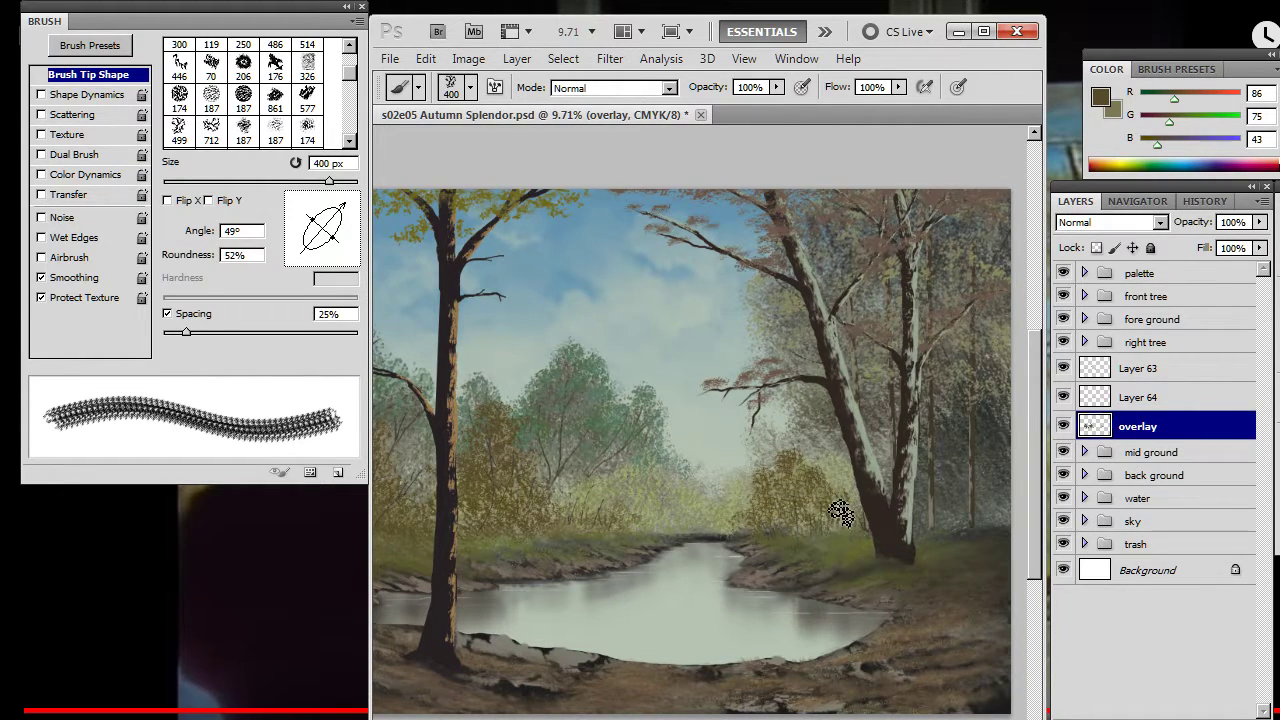
{"action": "key", "text": "bracketleft"}
{"action": "key", "text": "bracketleft"}
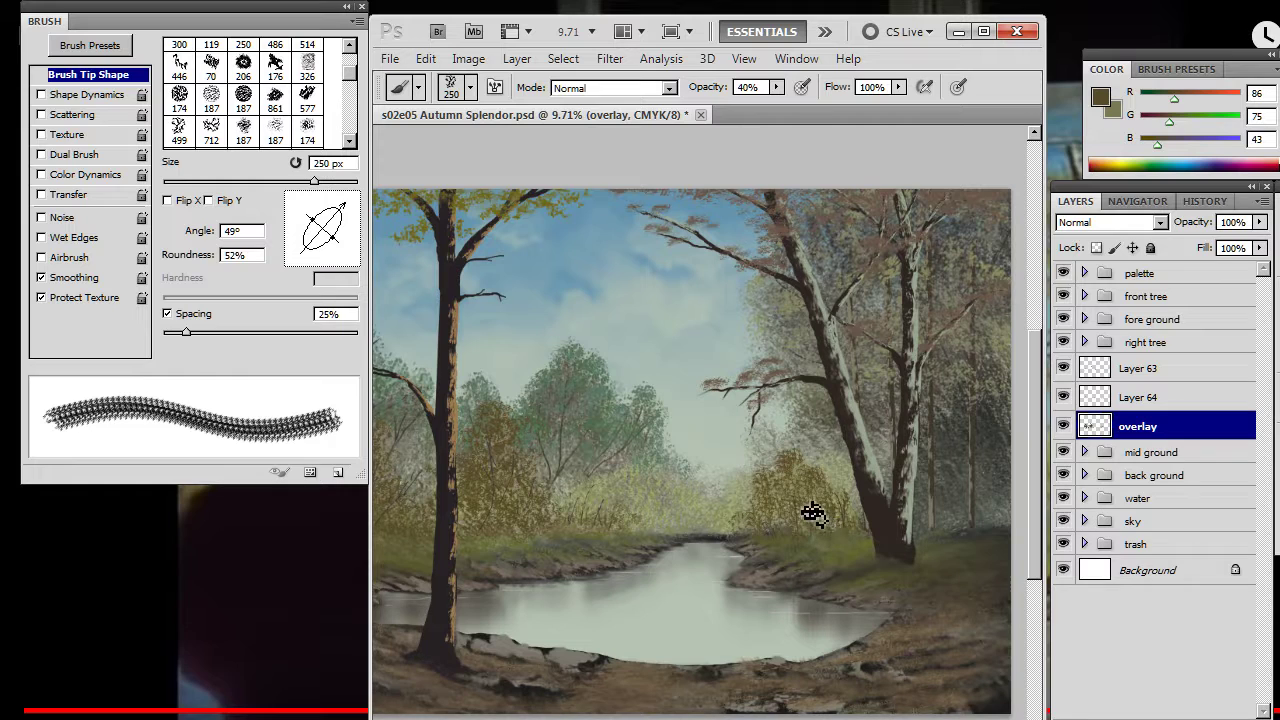
- Enlarge the foliage brush to 400 px at 55% opacity, fill in the right-bank bush, and trim its pond-side edge with the eraser
{"action": "key", "text": "bracketright"}
{"action": "key", "text": "bracketright"}
{"action": "key", "text": "5"}
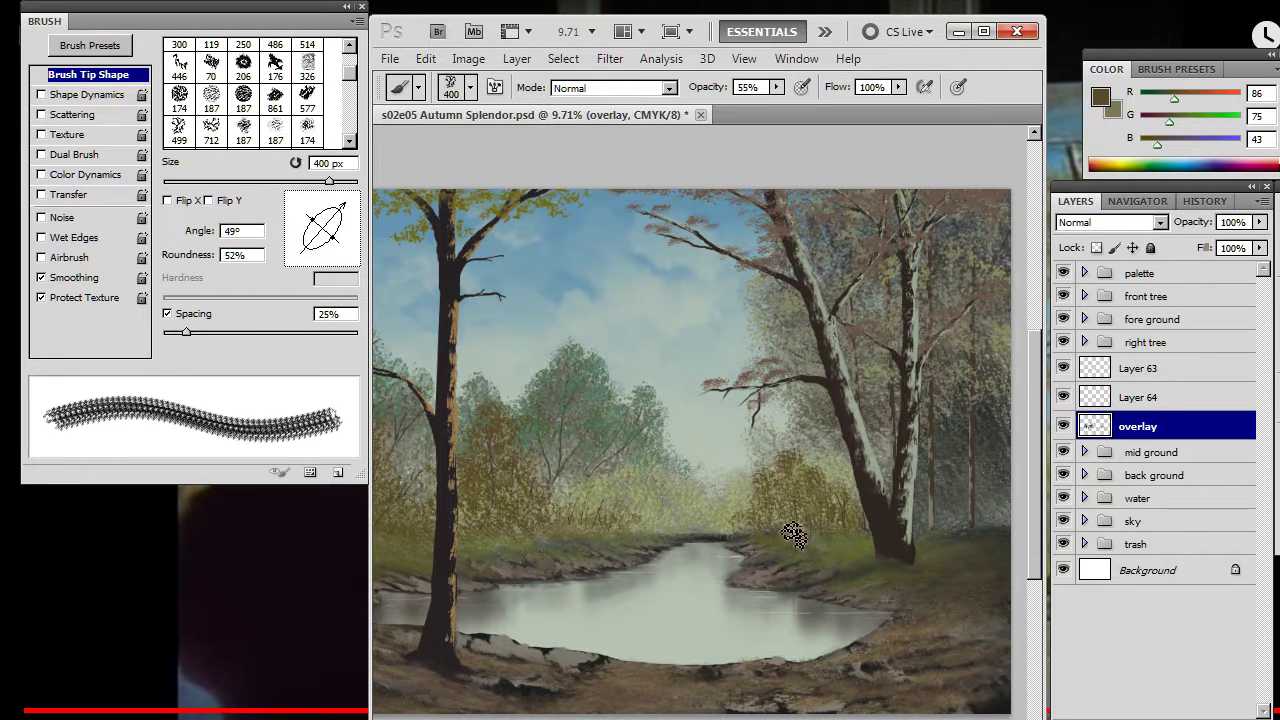
{"action": "key", "text": "e"}
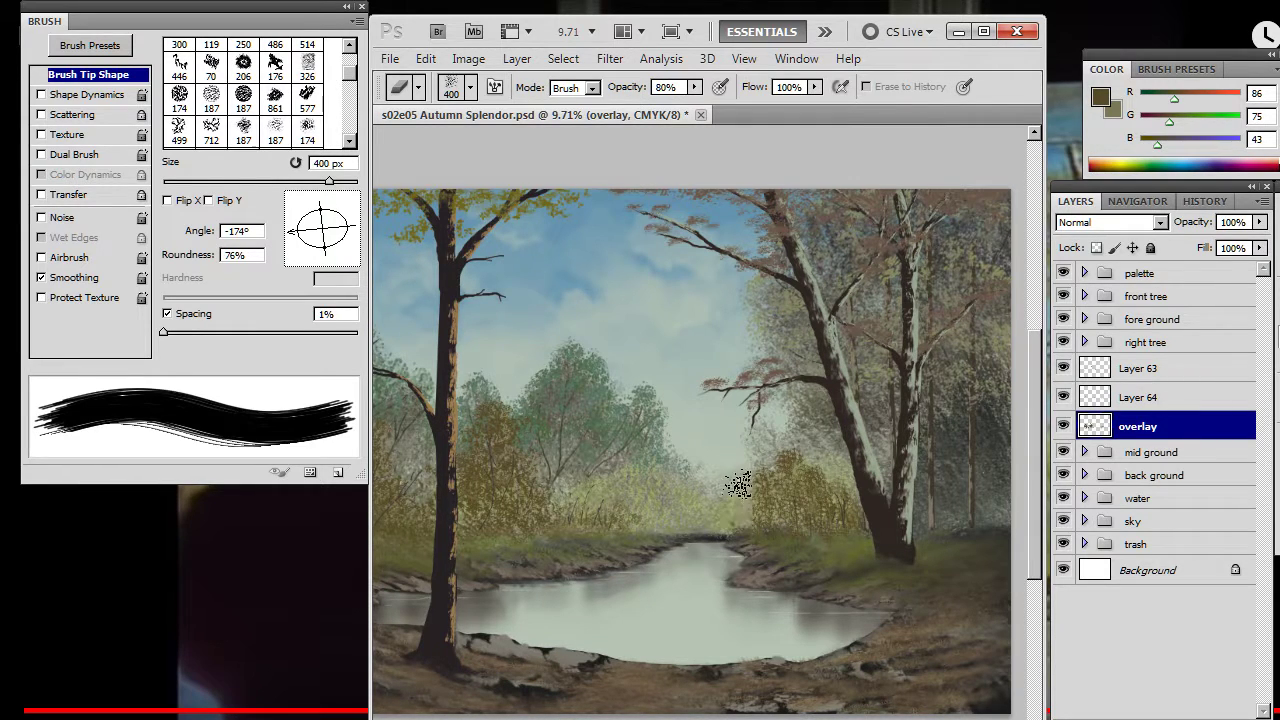
{"action": "key", "text": "b"}
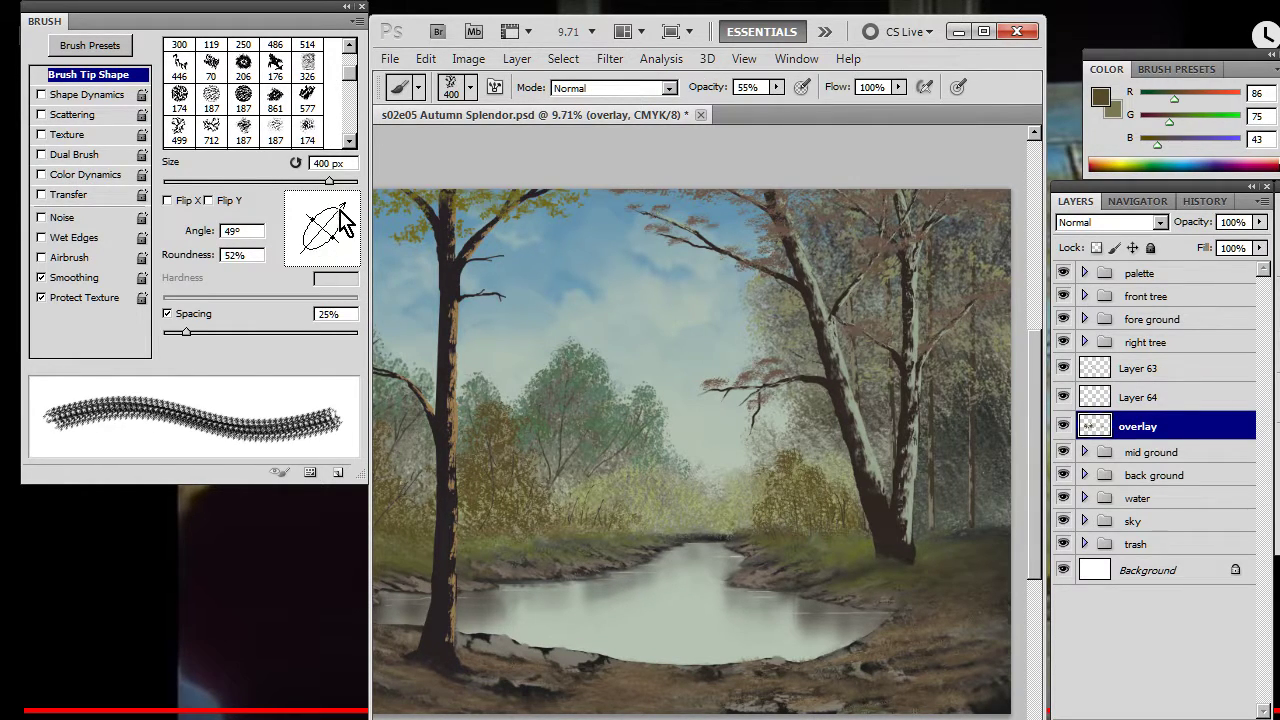
- Set the foliage brush to a 65° angle, 300 px and 90% opacity, build up the bush's crown, and soften it with the eraser
{"action": "left_click_drag", "start_coordinate": [339, 211], "coordinate": [333, 205]}
{"action": "key", "text": "bracketleft"}
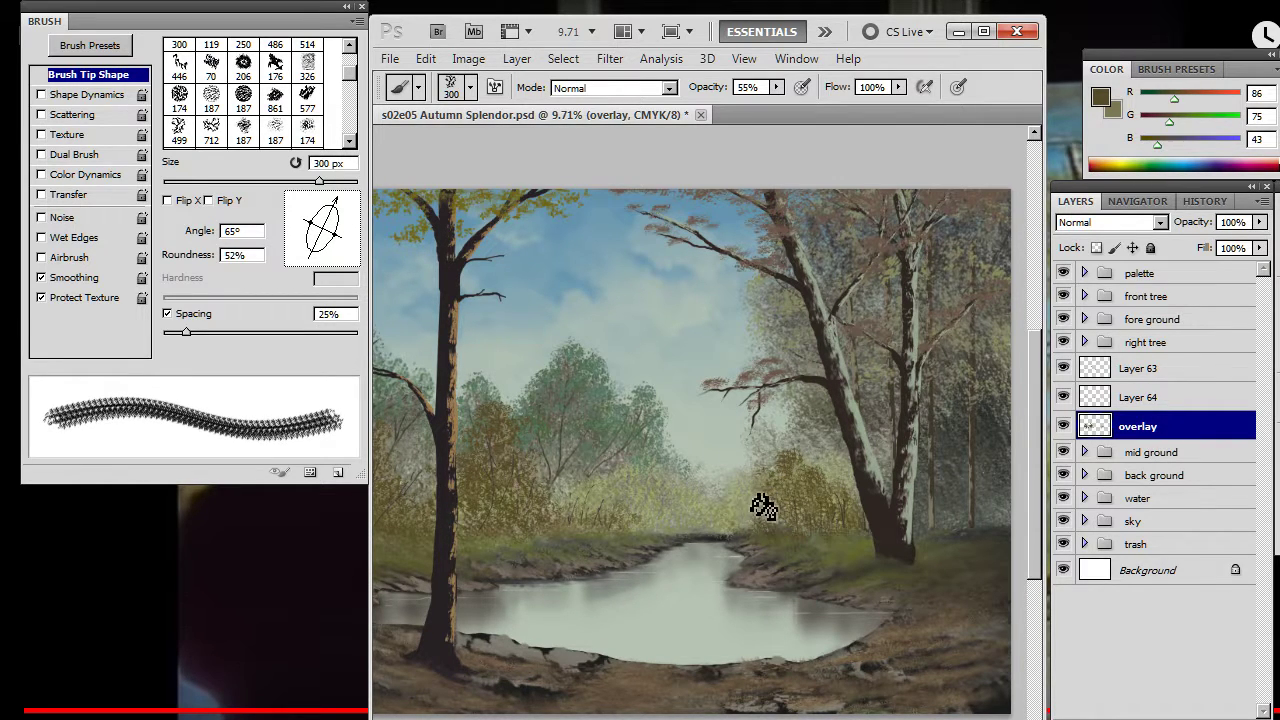
{"action": "key", "text": "9"}
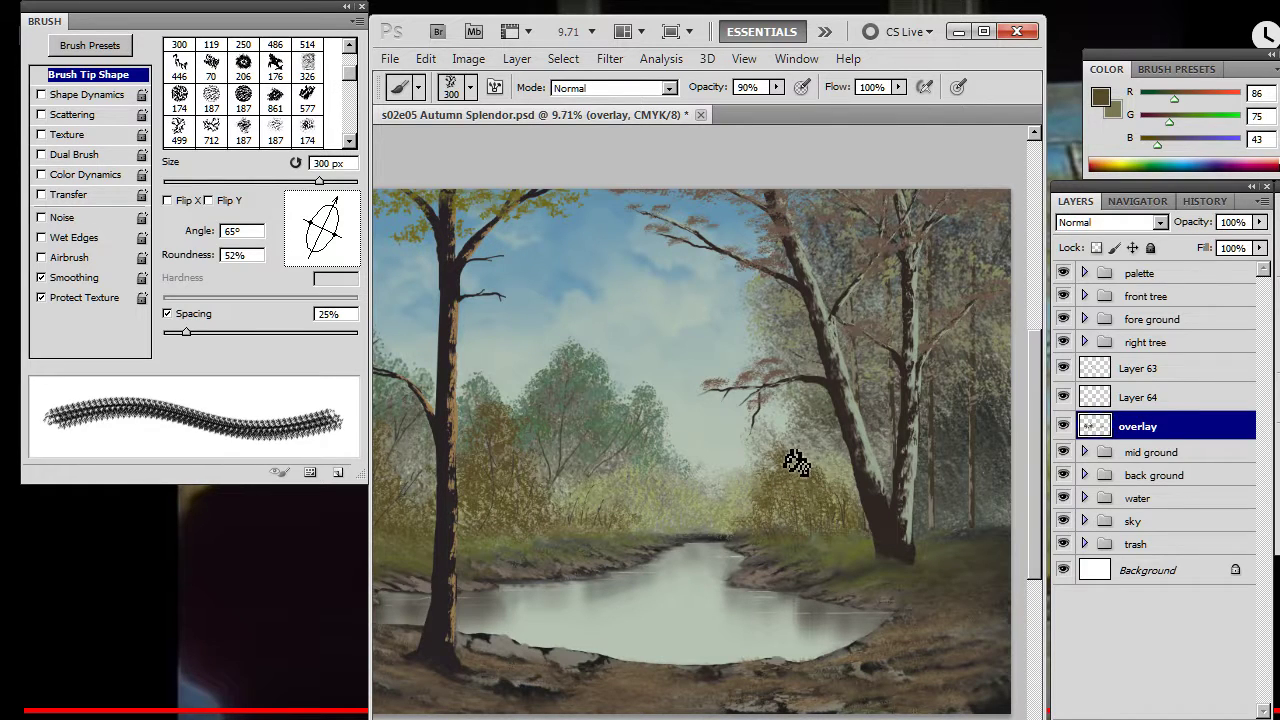
{"action": "mouse_move", "coordinate": [815, 488]}
{"action": "left_mouse_down"}
{"action": "mouse_move", "coordinate": [818, 469]}
{"action": "mouse_move", "coordinate": [826, 500]}
{"action": "mouse_move", "coordinate": [833, 483]}
{"action": "left_mouse_up"}
{"action": "key", "text": "e"}
{"action": "key", "text": "b"}
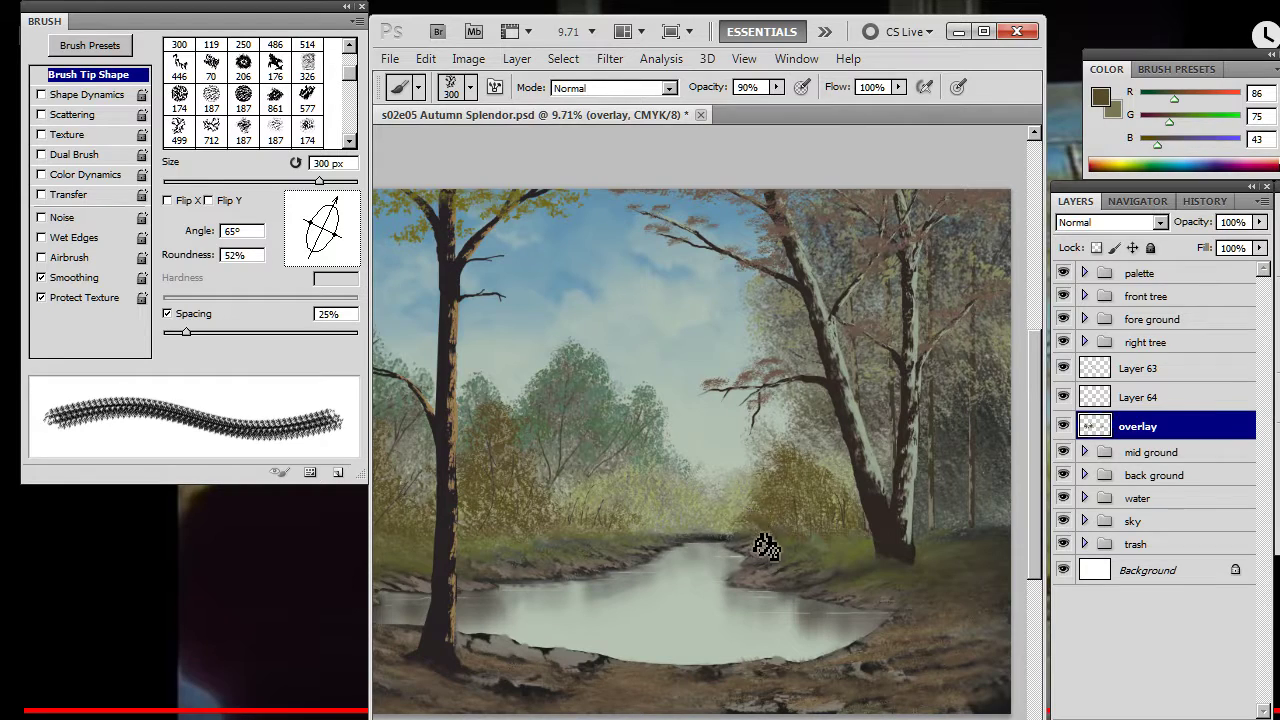
- Work olive-brown foliage into the base of the right-bank bush, alternating with the 400 px eraser to break it up
{"action": "key", "text": "e"}
{"action": "key", "text": "b"}
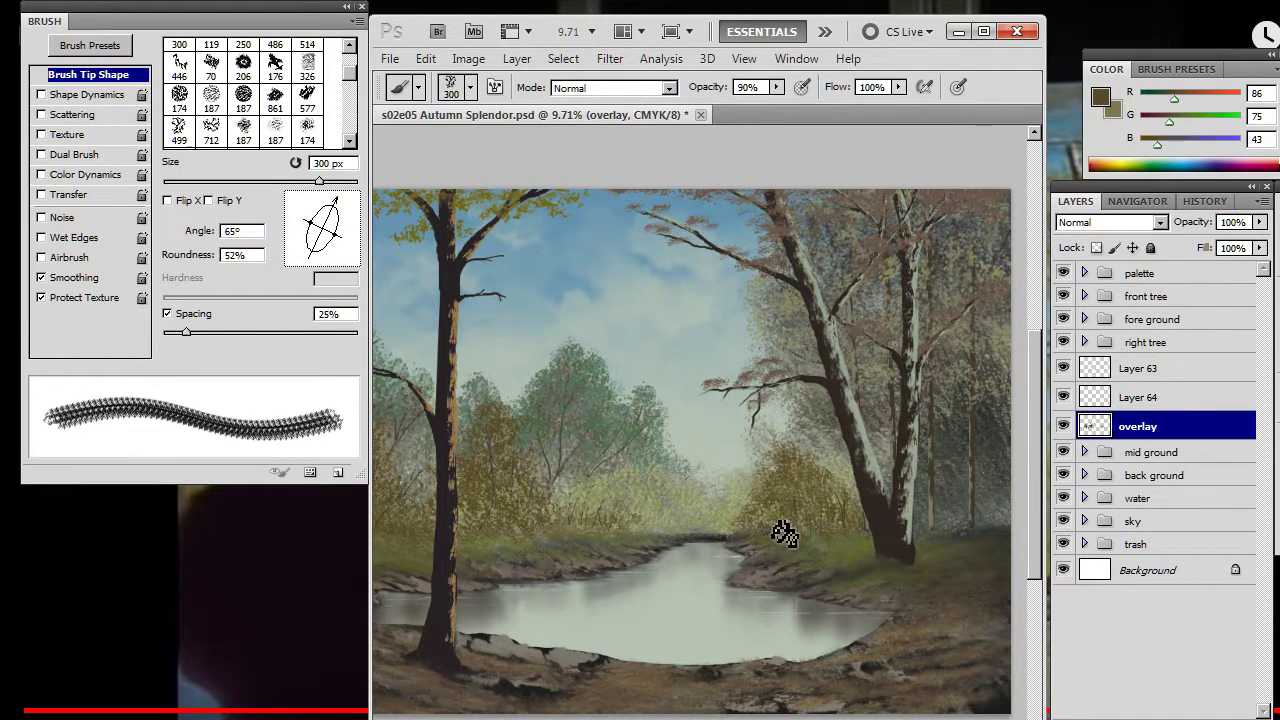
{"action": "key", "text": "e"}
{"action": "key", "text": "b"}
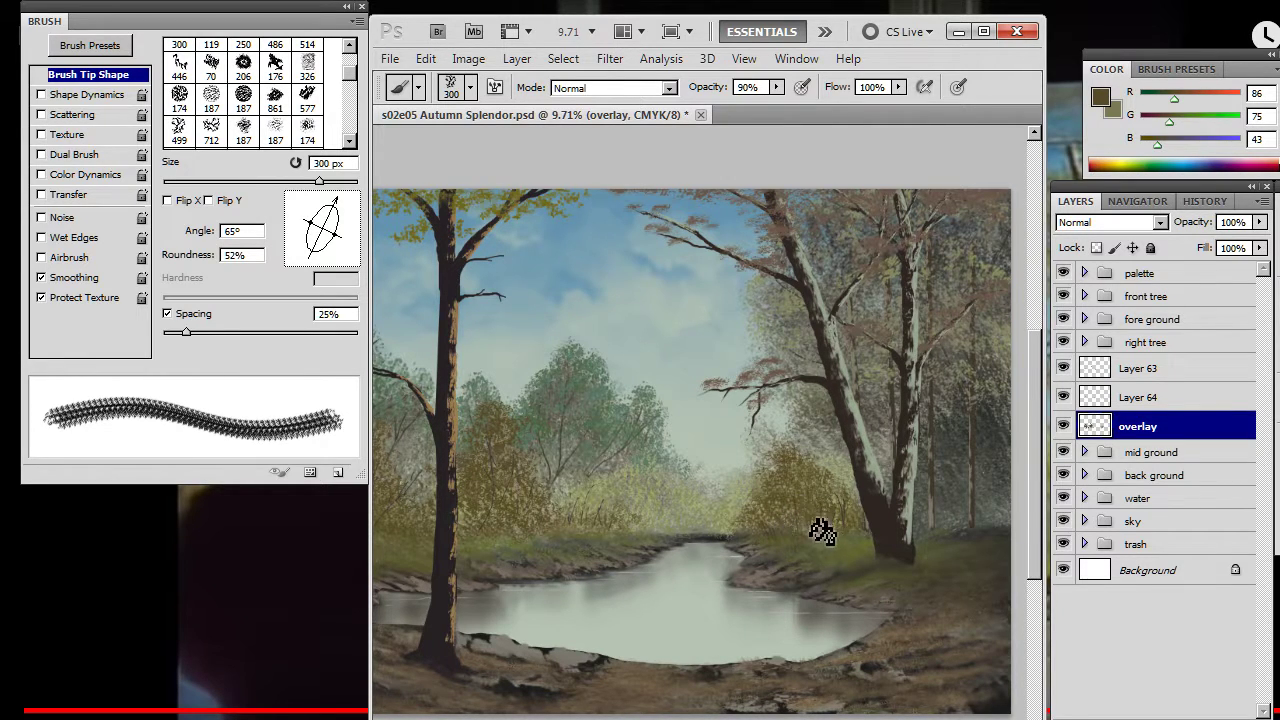
{"action": "key", "text": "e"}
{"action": "key", "text": "b"}
- Extend the olive-brown foliage toward the birch trunk and thin the bush's upper part with the eraser
{"action": "key", "text": "e"}
{"action": "key", "text": "b"}
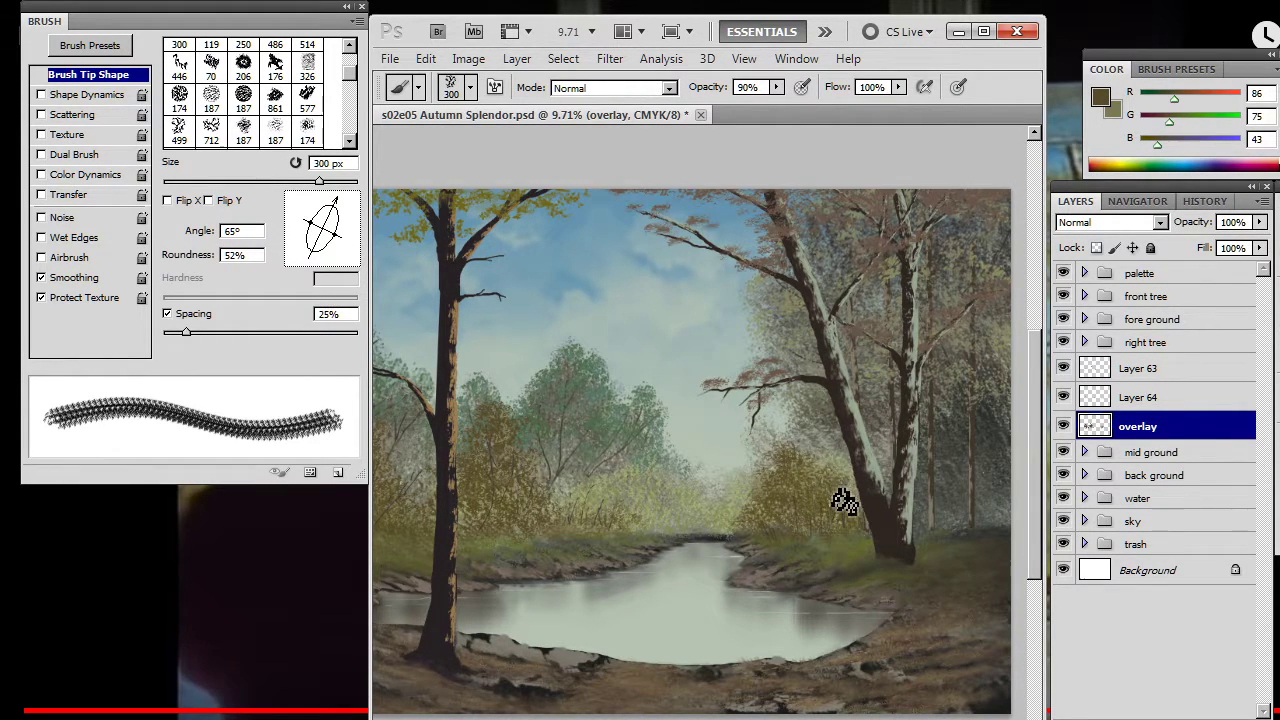
{"action": "key", "text": "e"}
{"action": "key", "text": "b"}
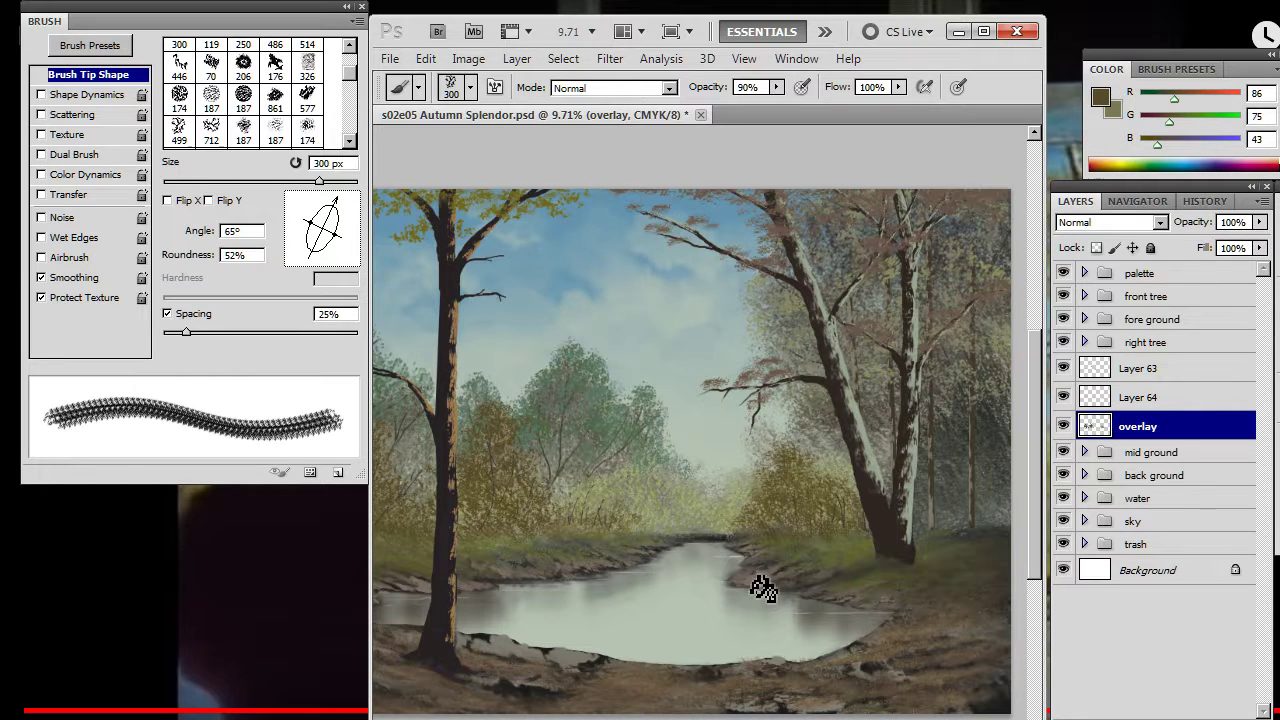
{"action": "key", "text": "e"}
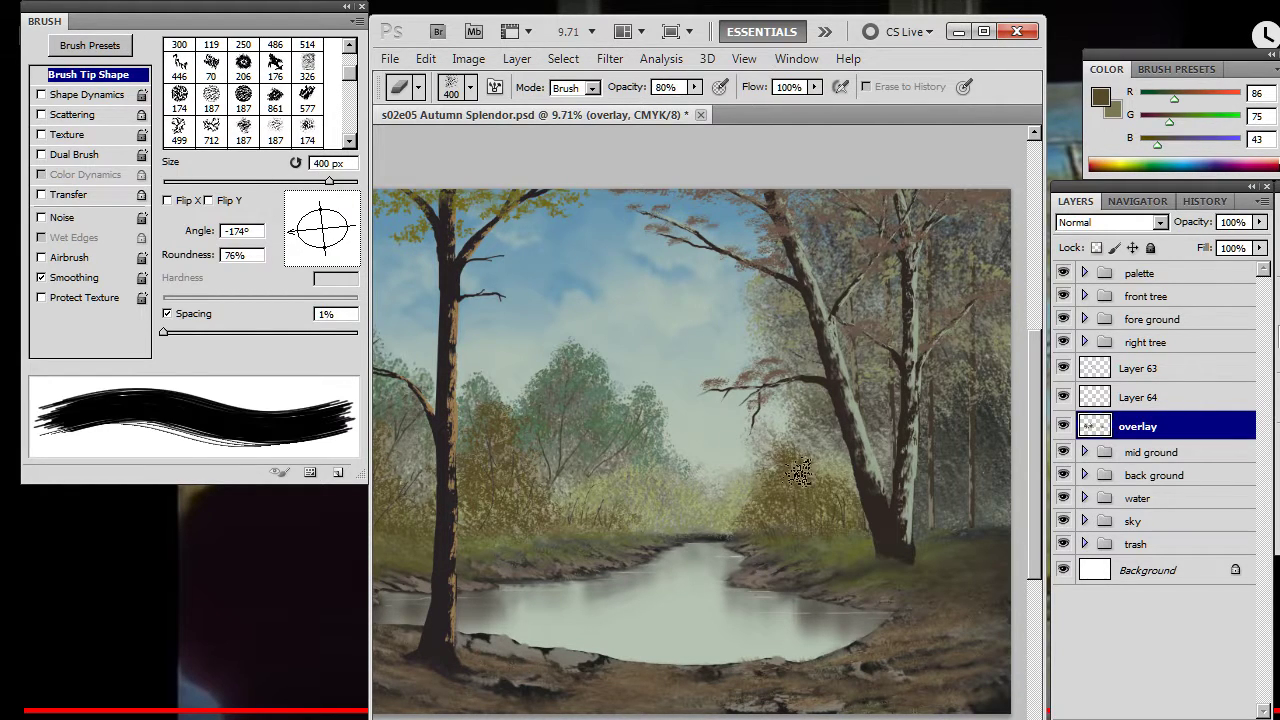
{"action": "key", "text": "b"}
- On Layer 63, switch to the lighter olive color at 100% opacity, dab highlights onto the bush, and thin them with the eraser
{"action": "left_click", "coordinate": [1165, 370]}
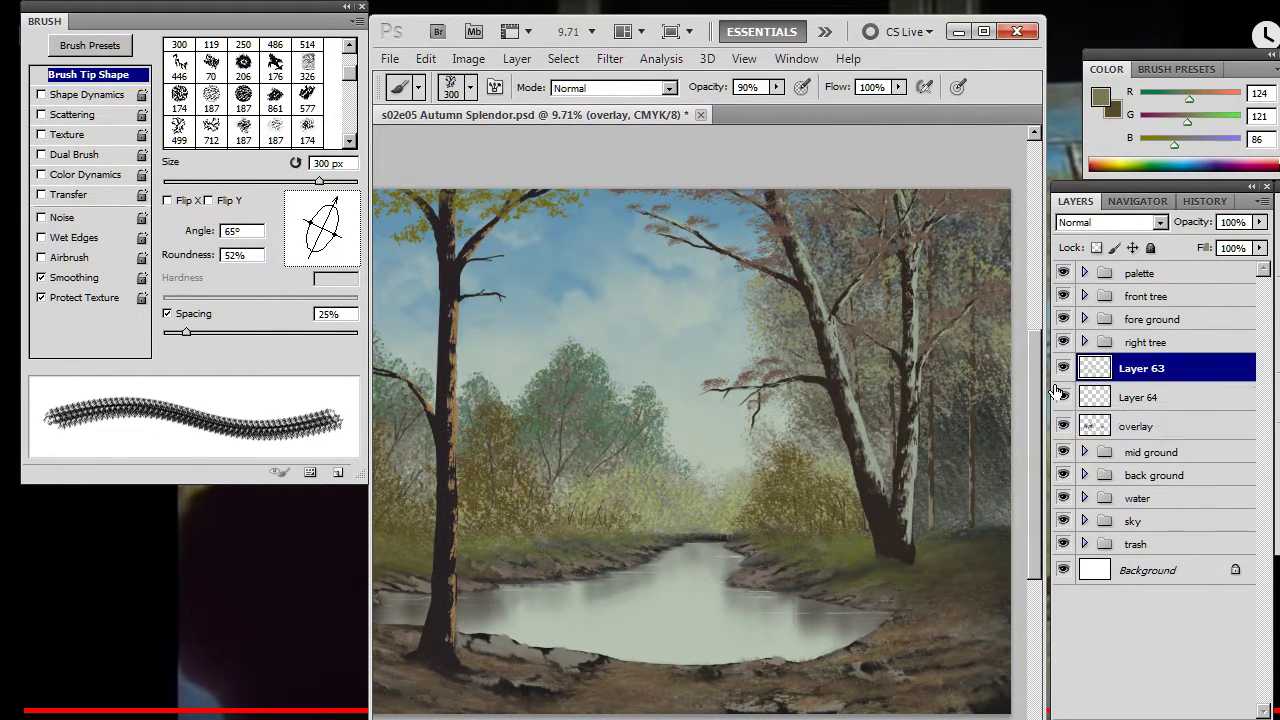
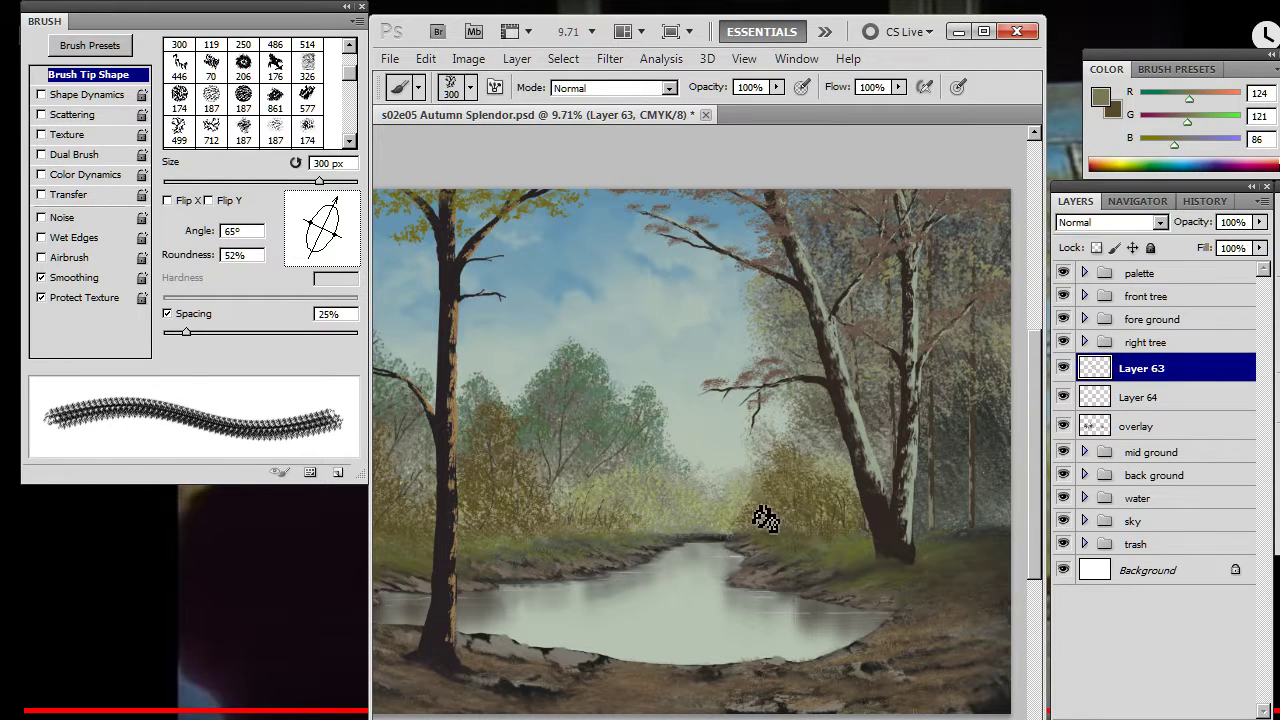
{"action": "key", "text": "e"}
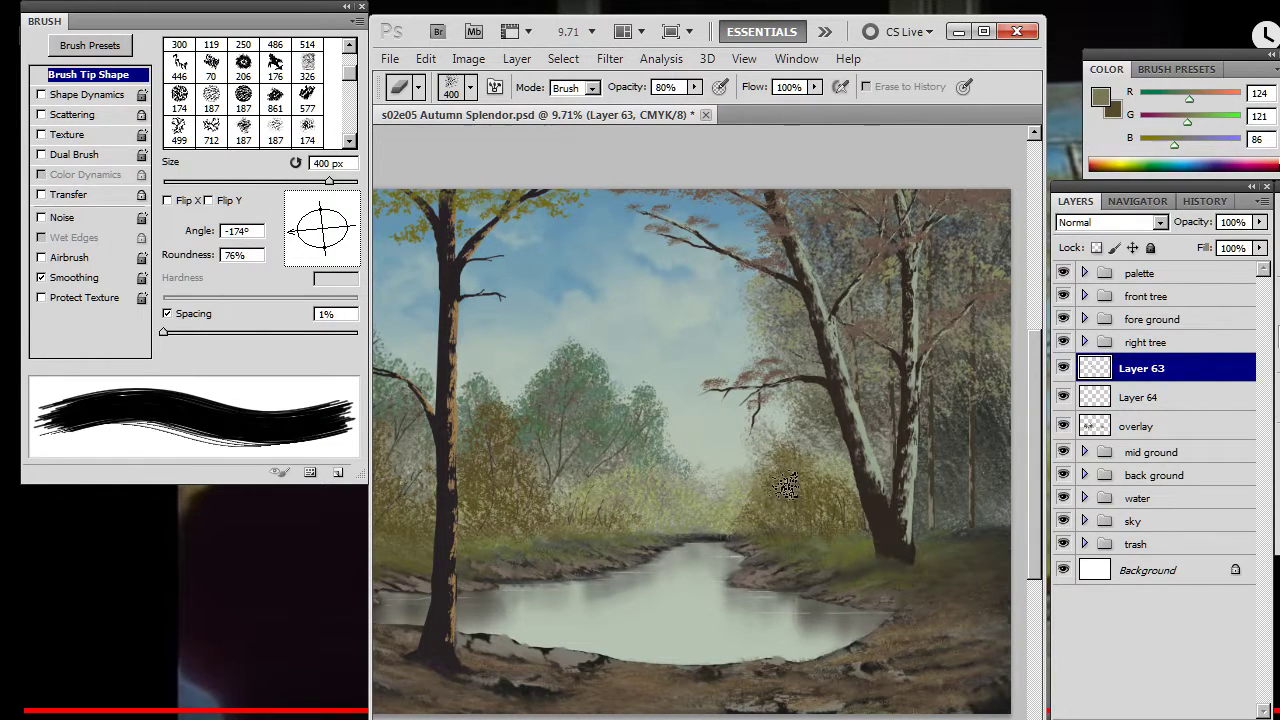
{"action": "key", "text": "b"}
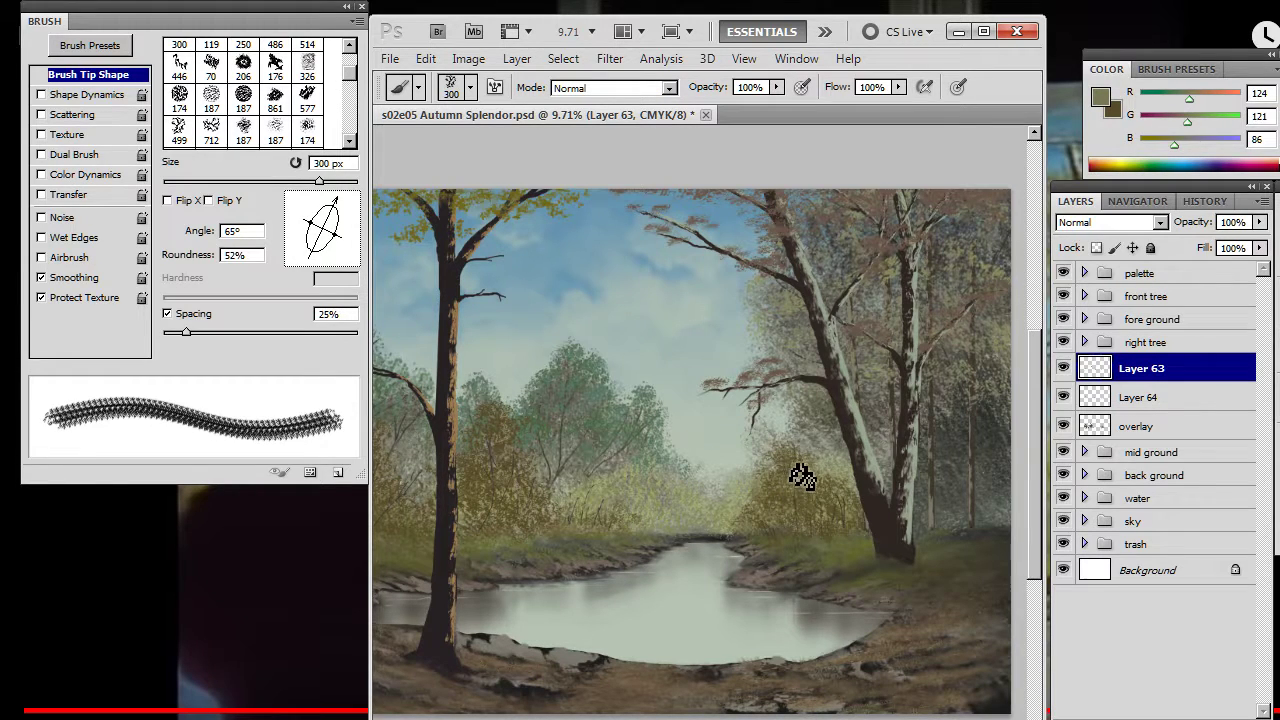
{"action": "key", "text": "e"}
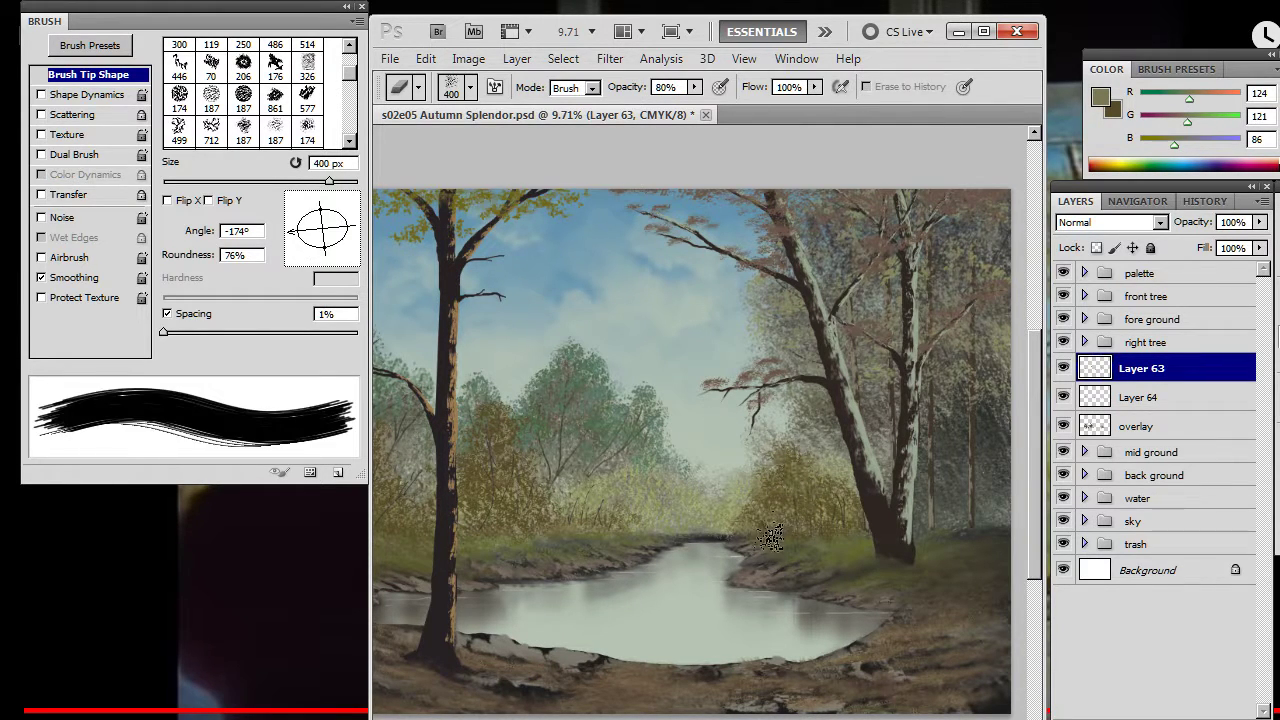
{"action": "key", "text": "b"}
{"action": "key", "text": "e"}
{"action": "key", "text": "b"}
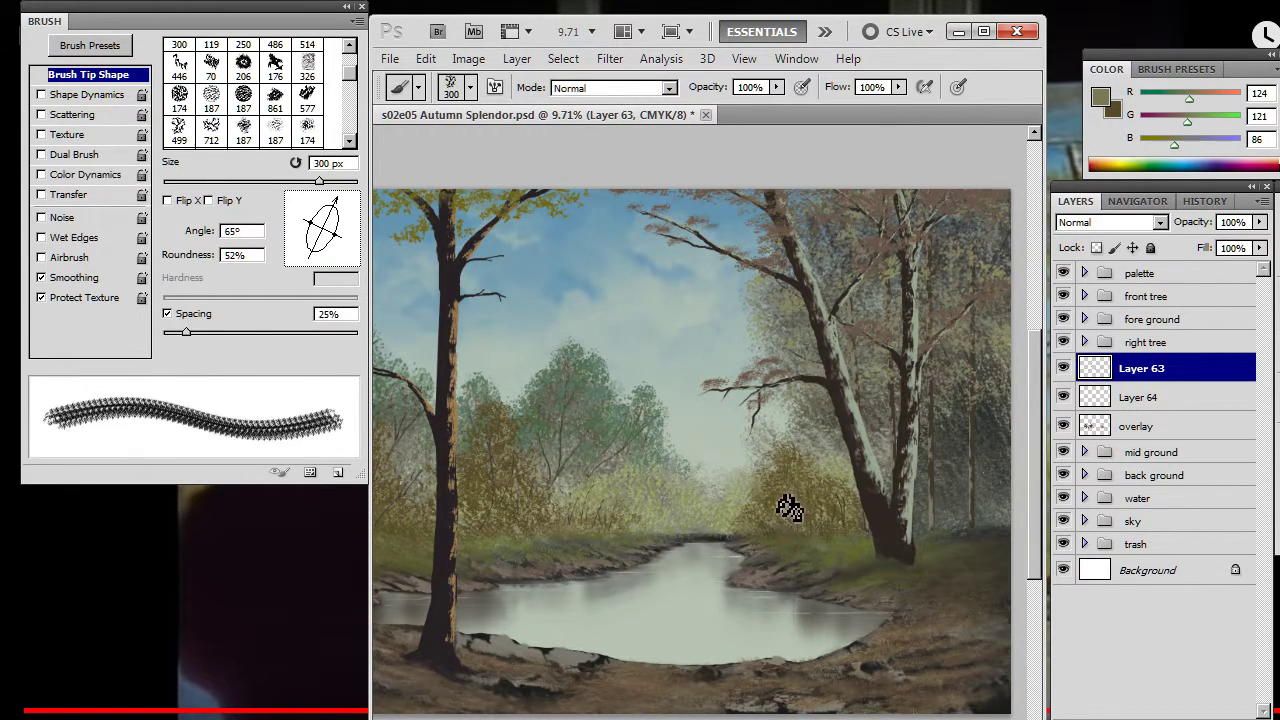
- Add lighter olive leaves across the bush toward the birch trunk and blend them with the 400 px eraser at 80% opacity
{"action": "key", "text": "e"}
{"action": "key", "text": "b"}
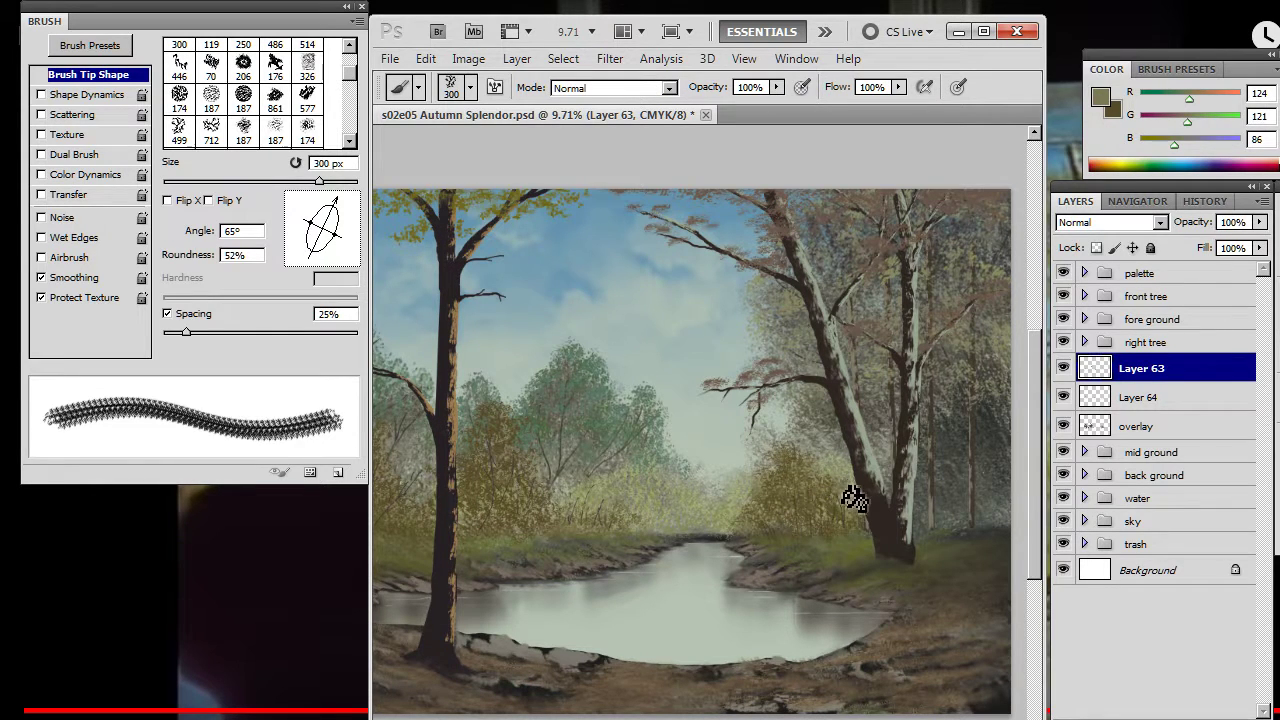
{"action": "key", "text": "e"}
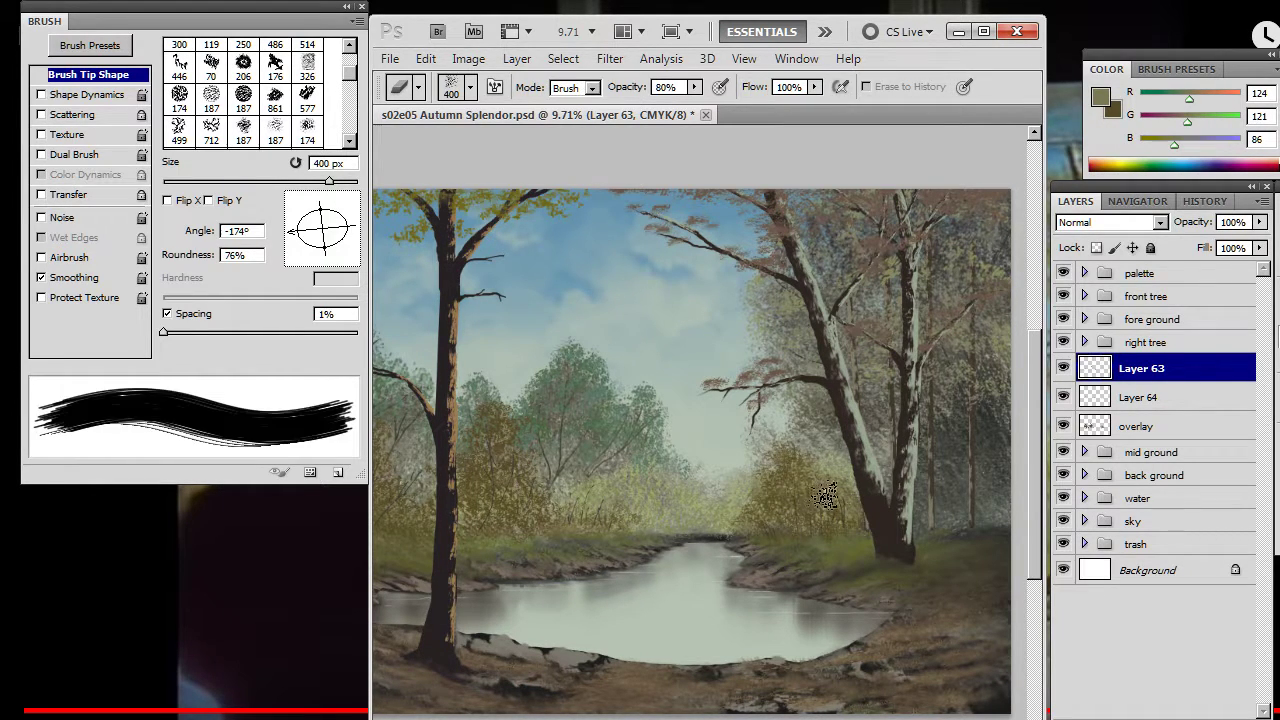
{"action": "key", "text": "b"}
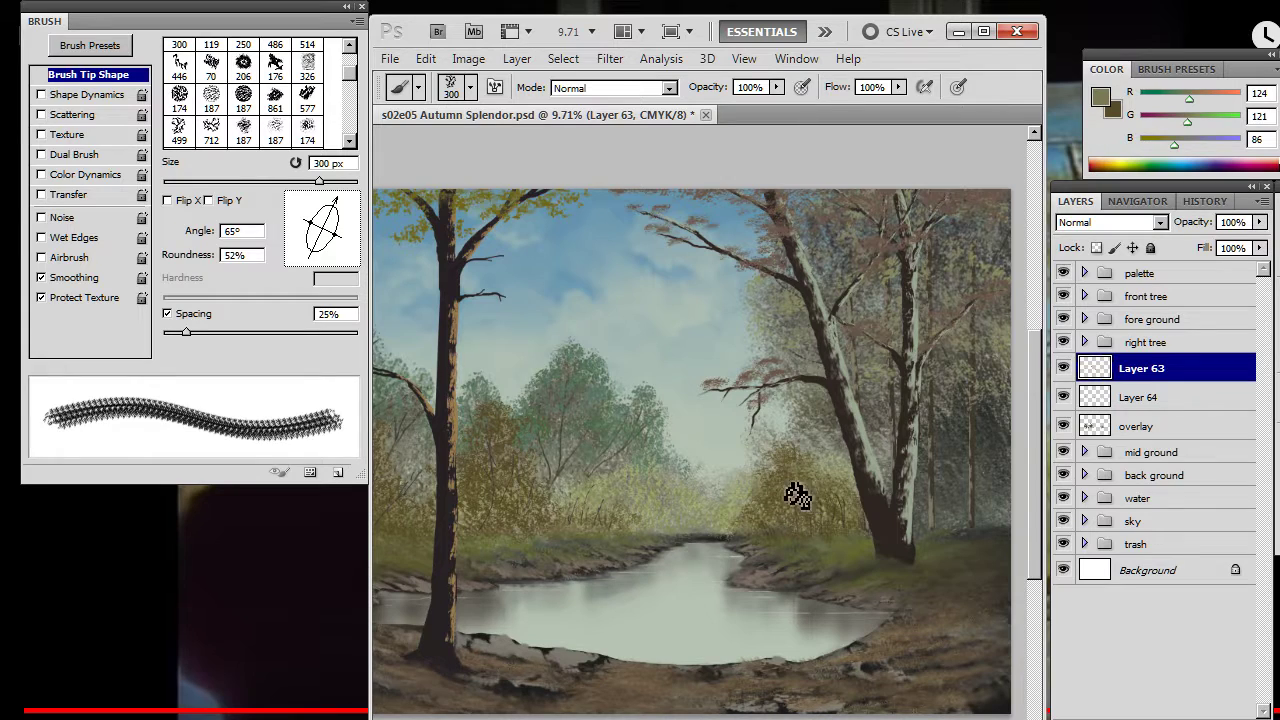
{"action": "key", "text": "e"}
{"action": "key", "text": "b"}
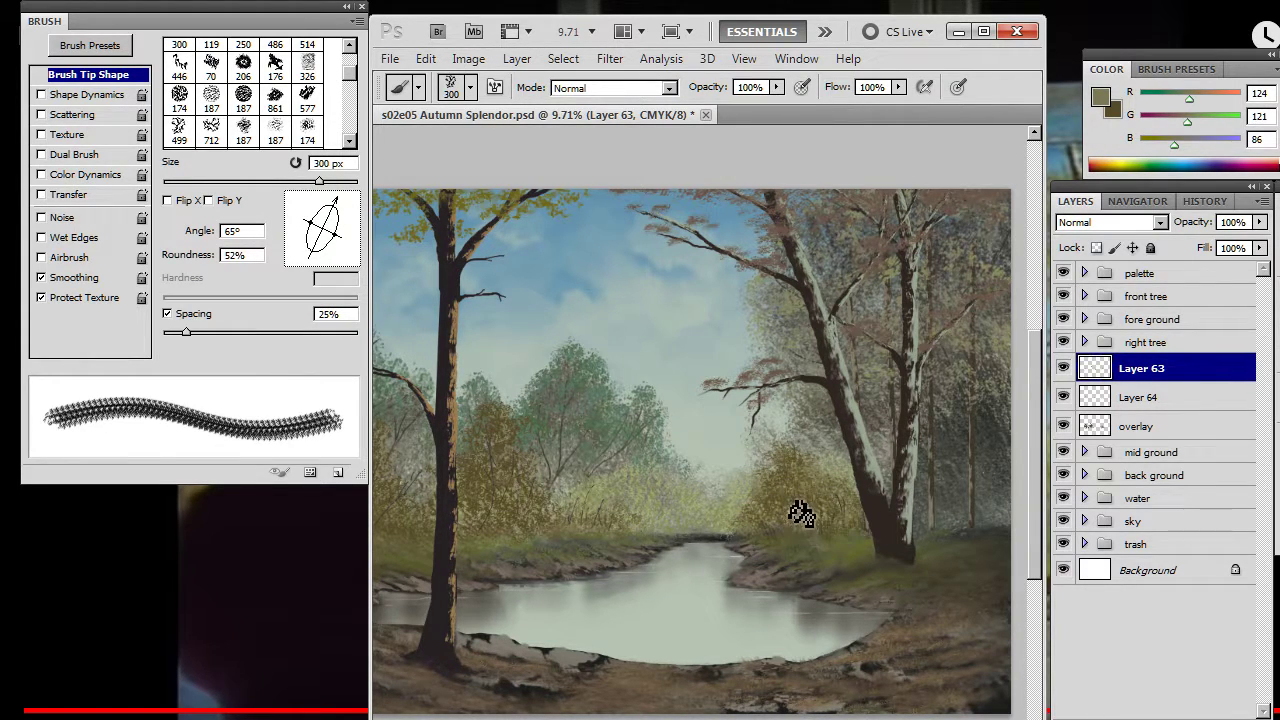
- Erase excess highlights in the middle of the bush and touch up its lower foliage with the lighter olive color
{"action": "key", "text": "e"}
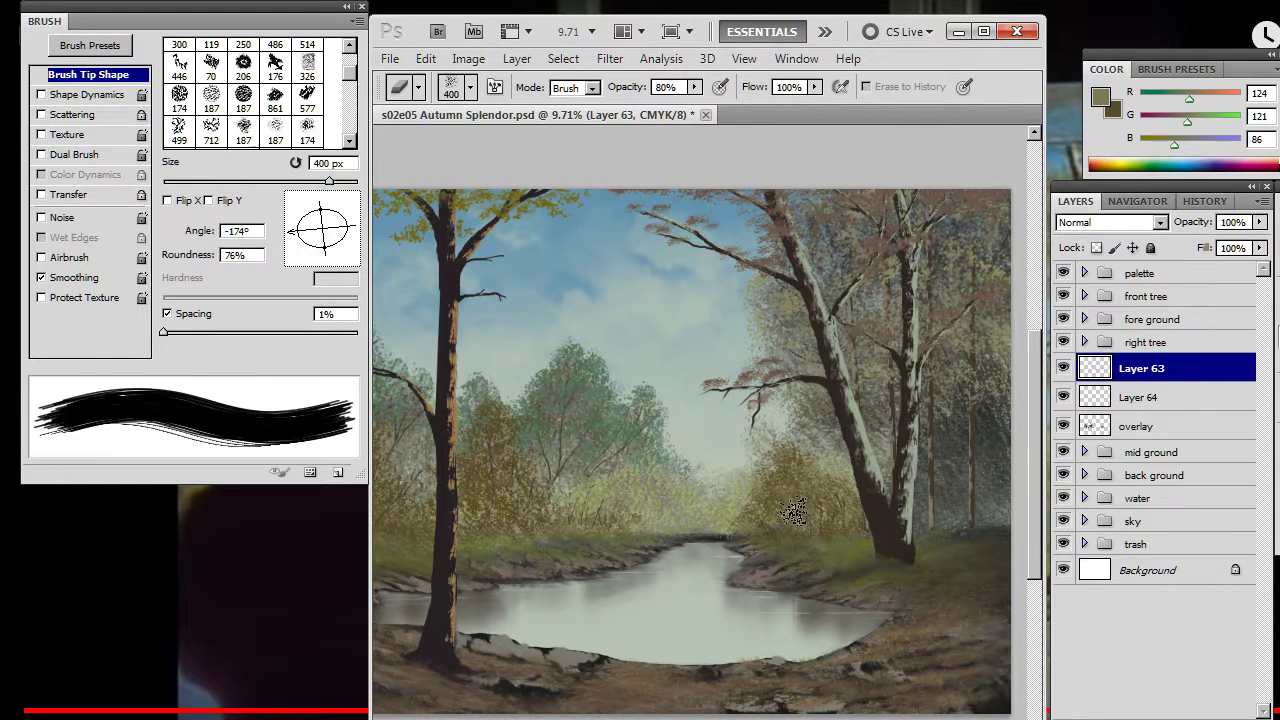
{"action": "key", "text": "e"}
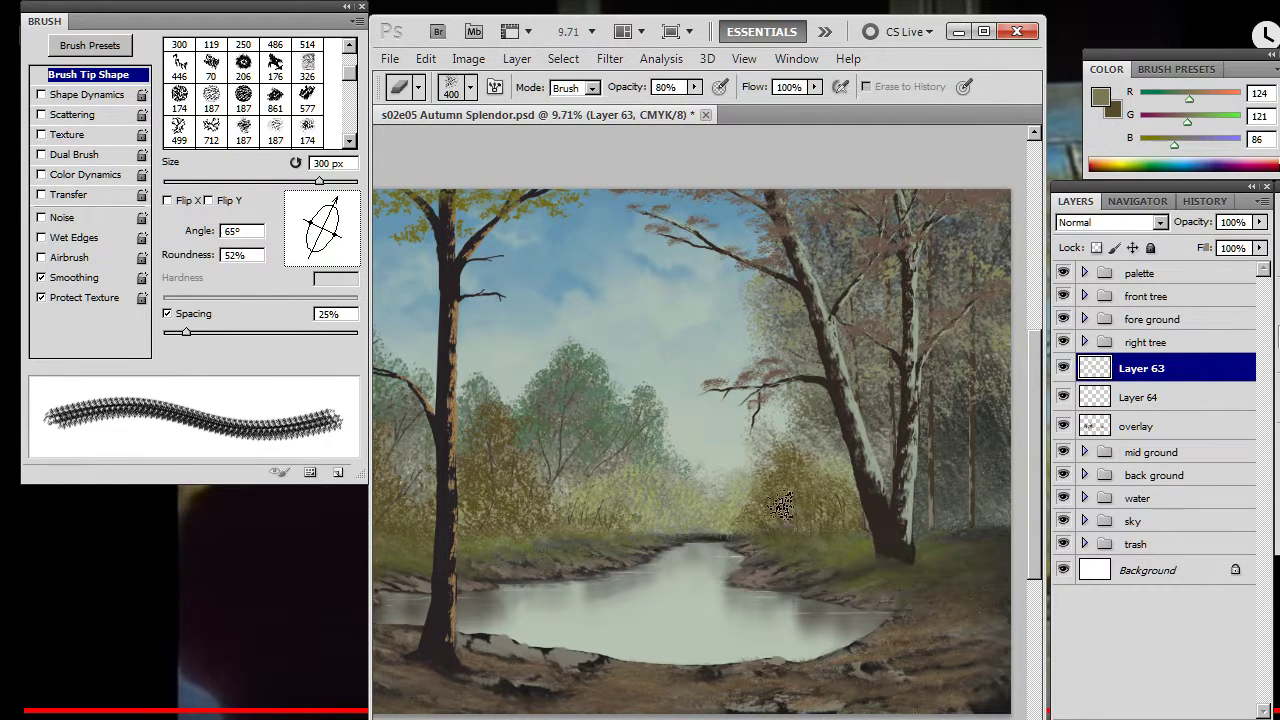
{"action": "key", "text": "b"}
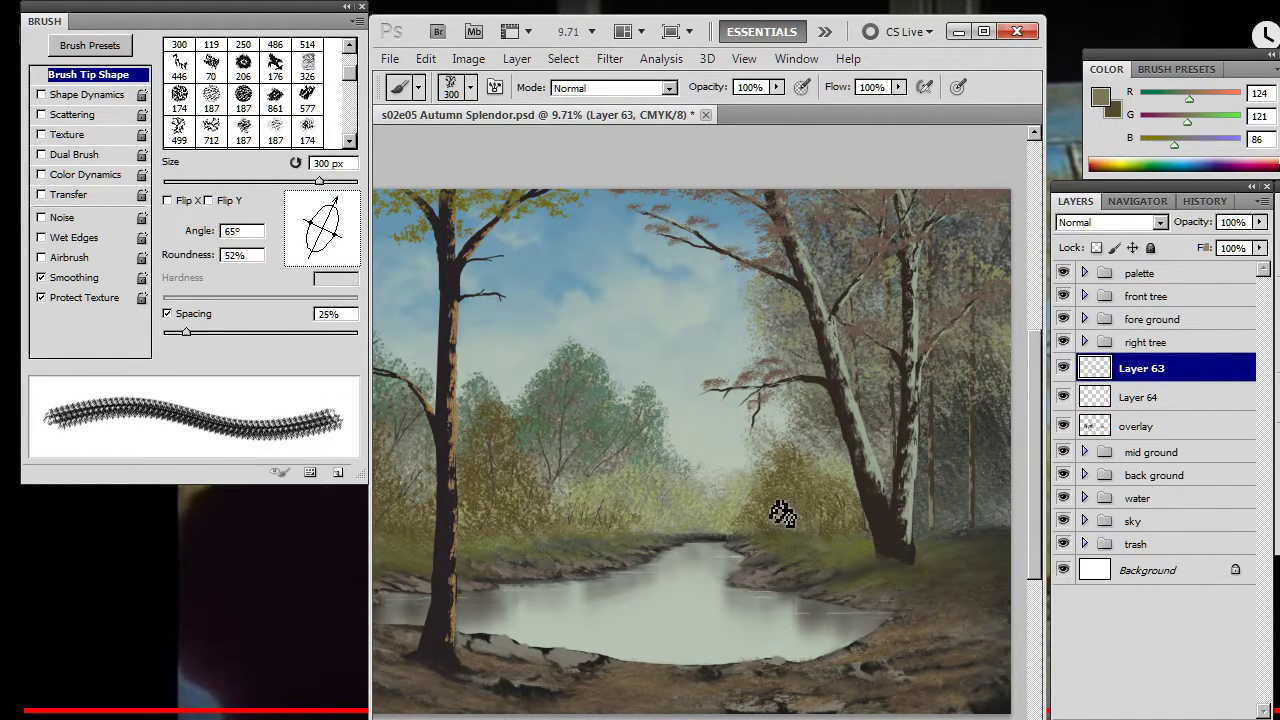
{"action": "key", "text": "e"}
{"action": "key", "text": "b"}
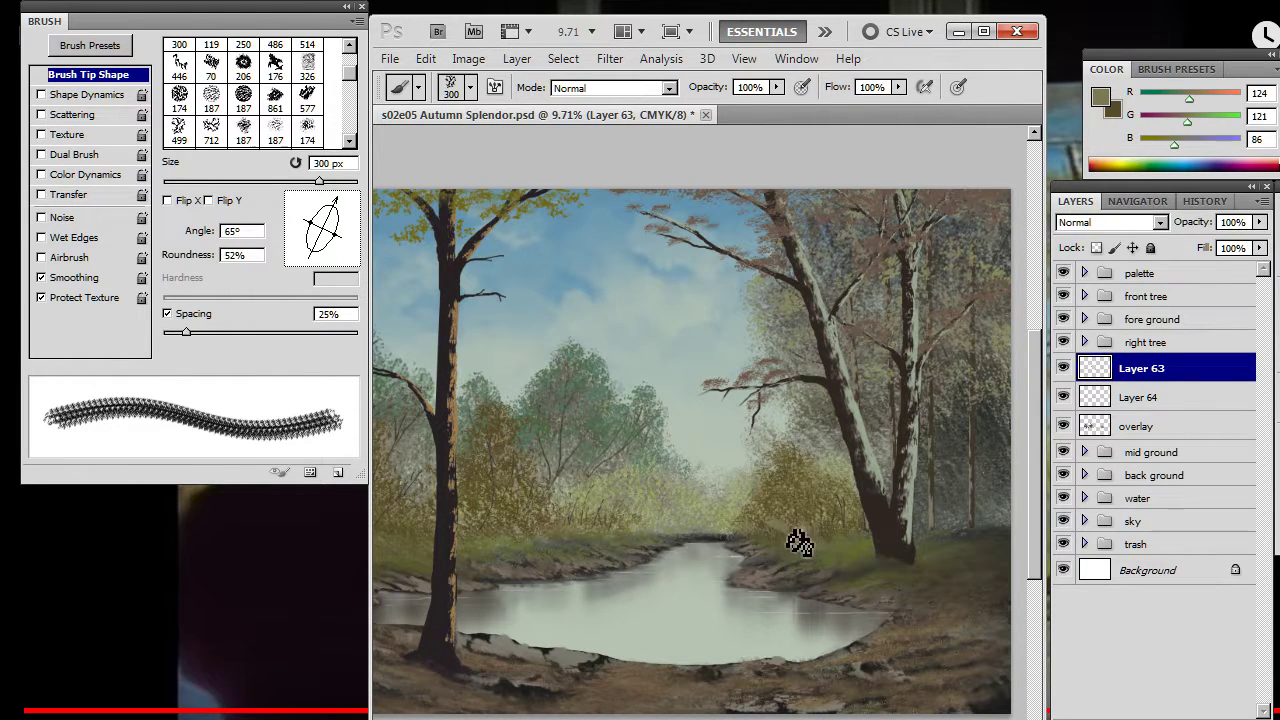
- Sample the dark gray-green of the right bank, paint it along the bush's base, and trim it with the eraser
{"action": "left_click", "coordinate": [851, 548], "text": "alt"}
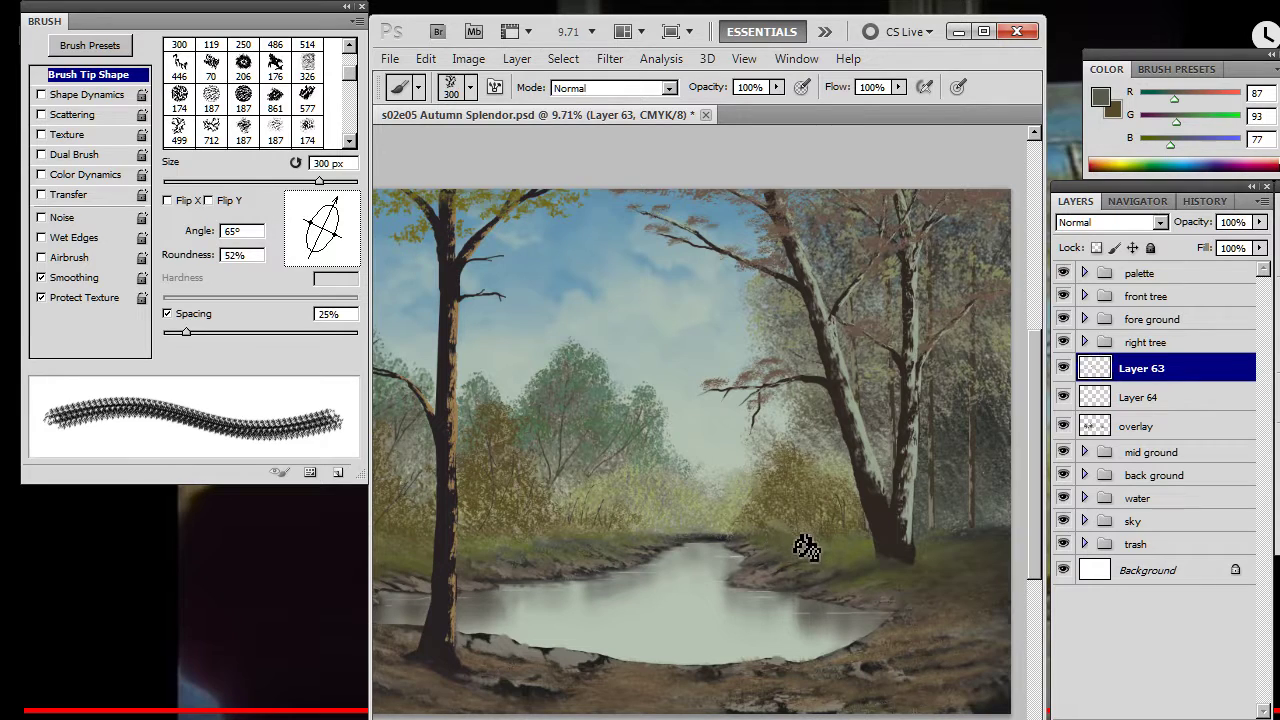
{"action": "key", "text": "e"}
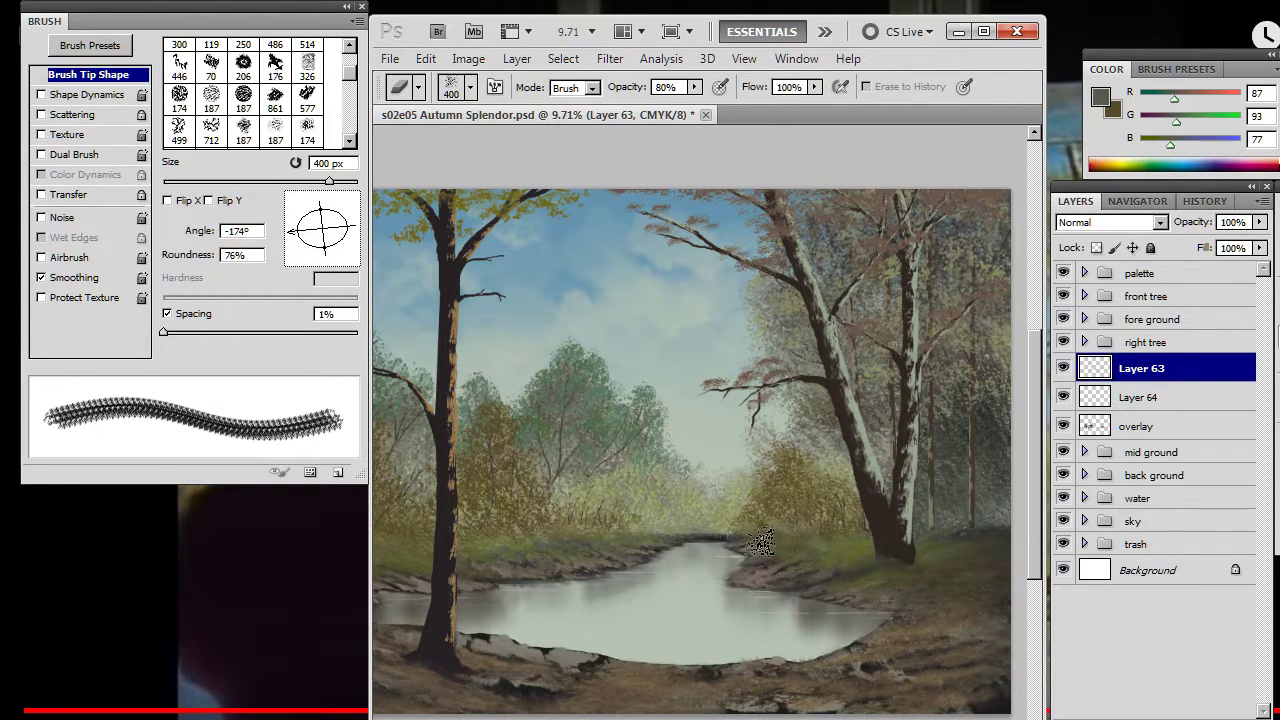
{"action": "key", "text": "b"}
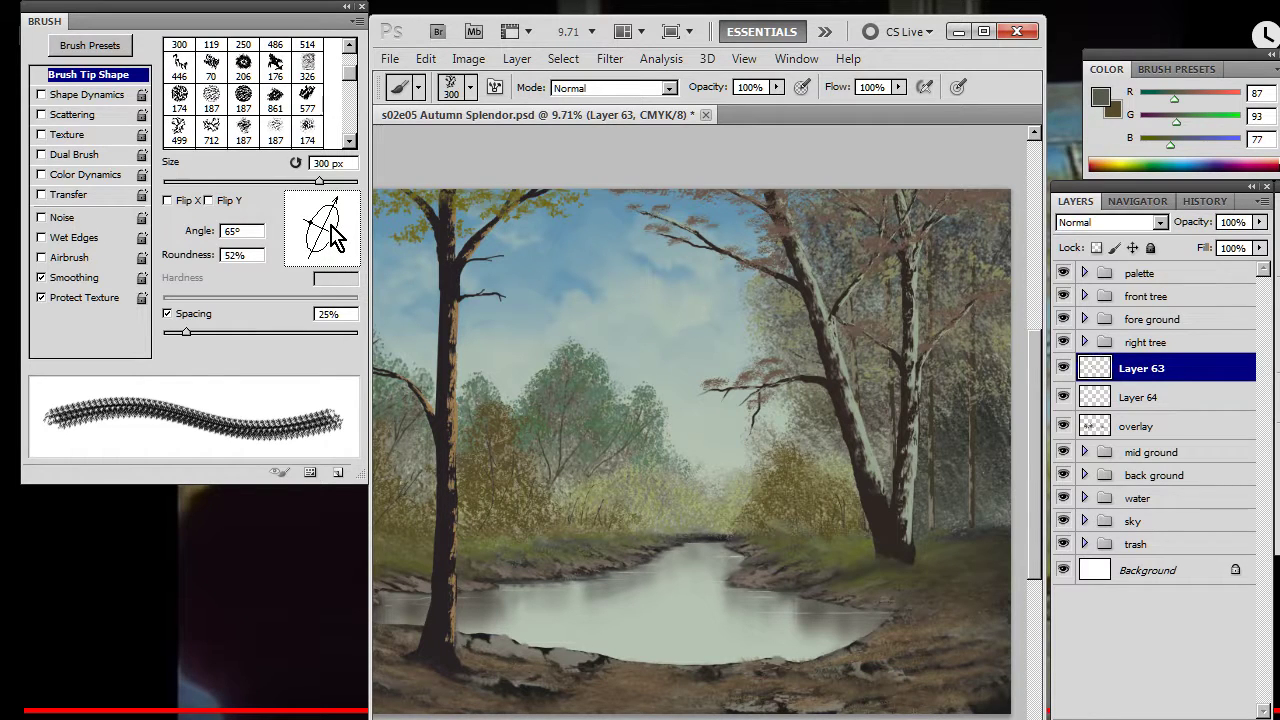
- Set the brush tip to a 102° angle and 100% roundness, dab gray-green growth beneath the bush, and thin it with the eraser
{"action": "left_click_drag", "start_coordinate": [334, 235], "coordinate": [309, 220]}
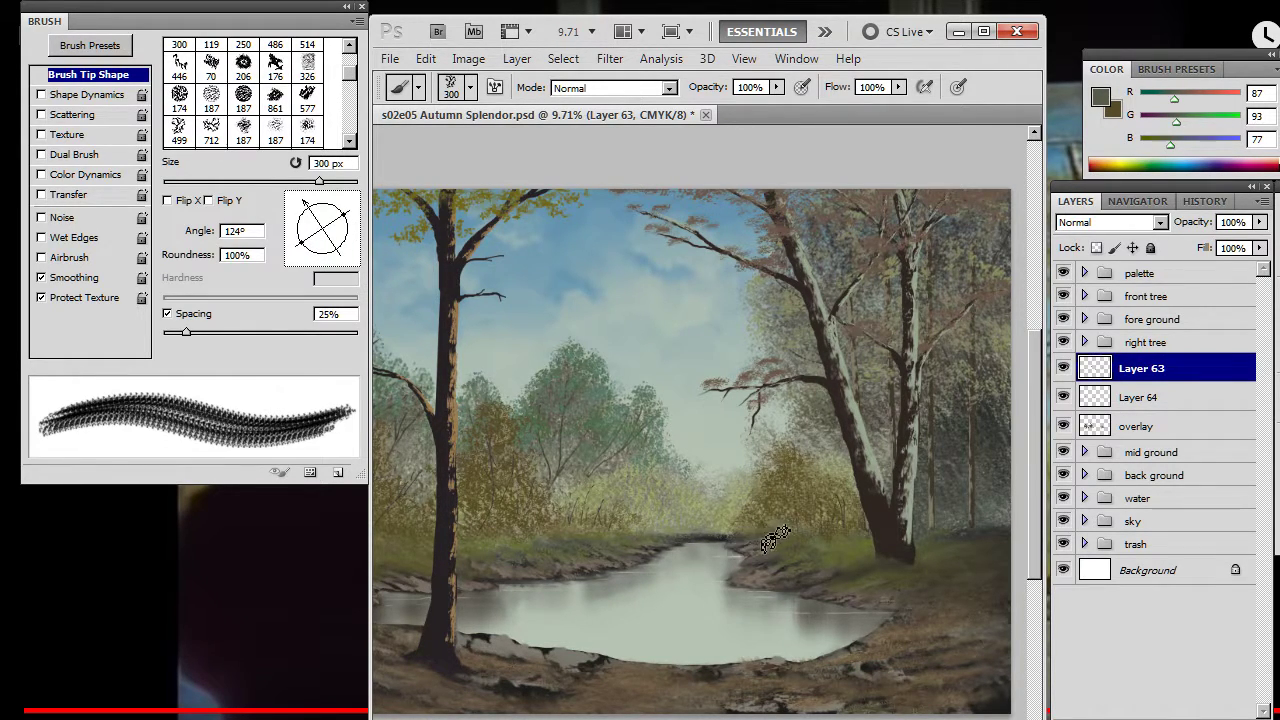
{"action": "left_click_drag", "start_coordinate": [309, 214], "coordinate": [318, 205]}
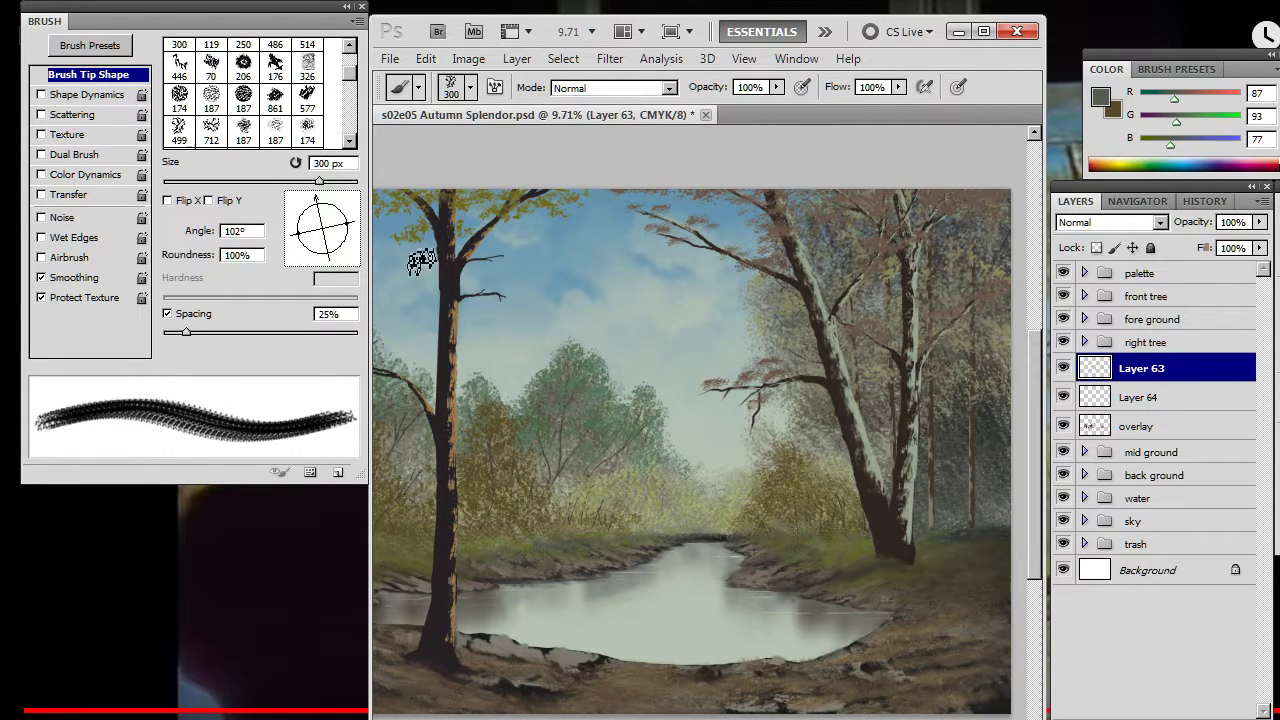
{"action": "mouse_move", "coordinate": [765, 553]}
{"action": "left_mouse_down"}
{"action": "mouse_move", "coordinate": [736, 601]}
{"action": "mouse_move", "coordinate": [753, 592]}
{"action": "mouse_move", "coordinate": [776, 555]}
{"action": "left_mouse_up"}
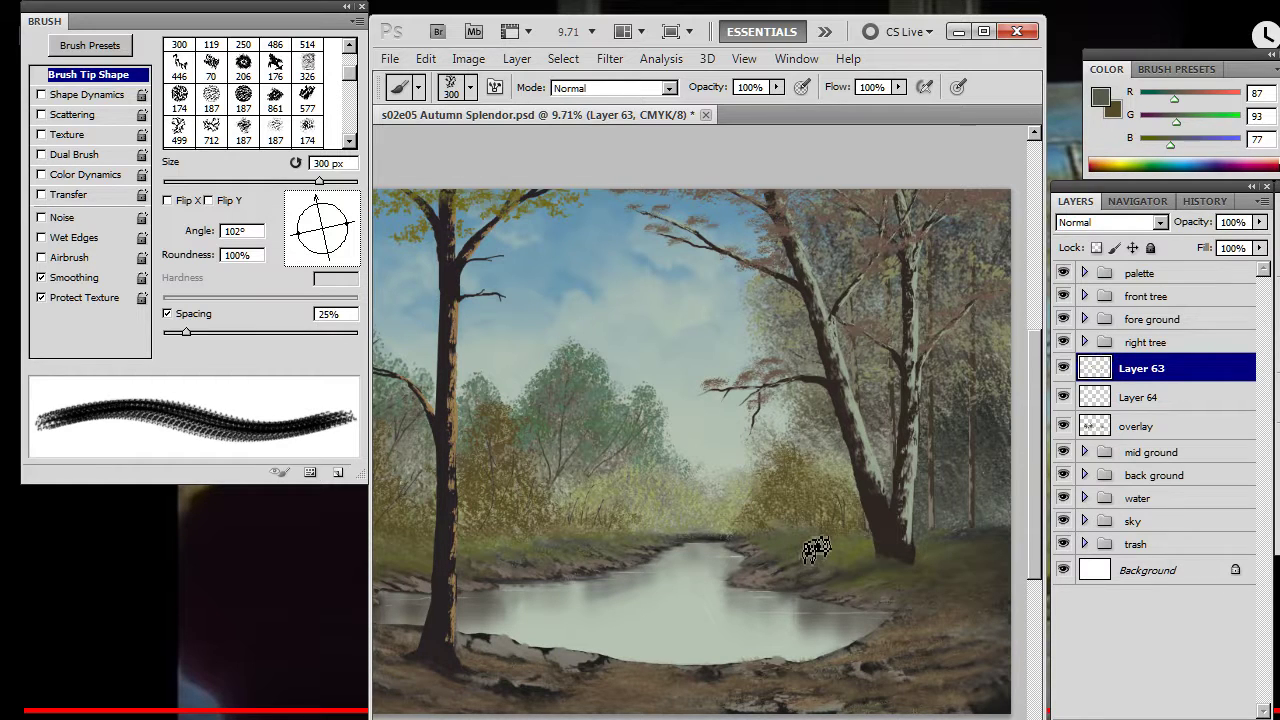
{"action": "key", "text": "e"}
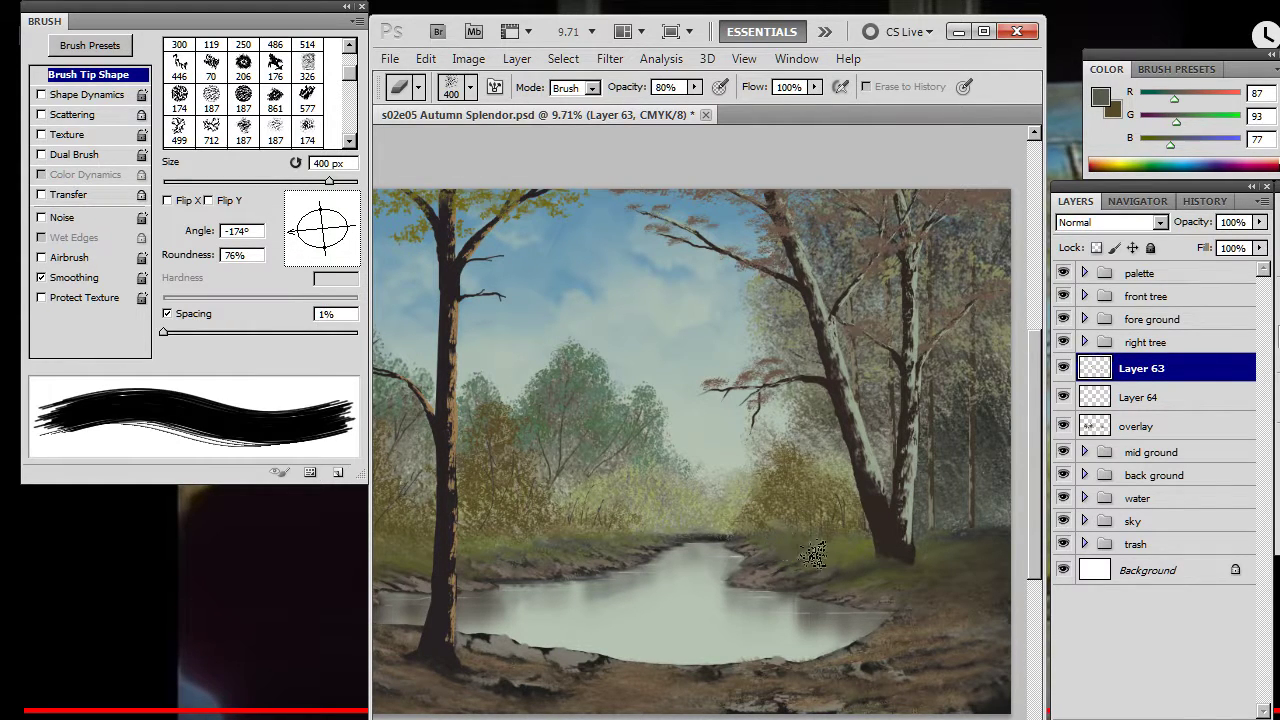
{"action": "key", "text": "b"}
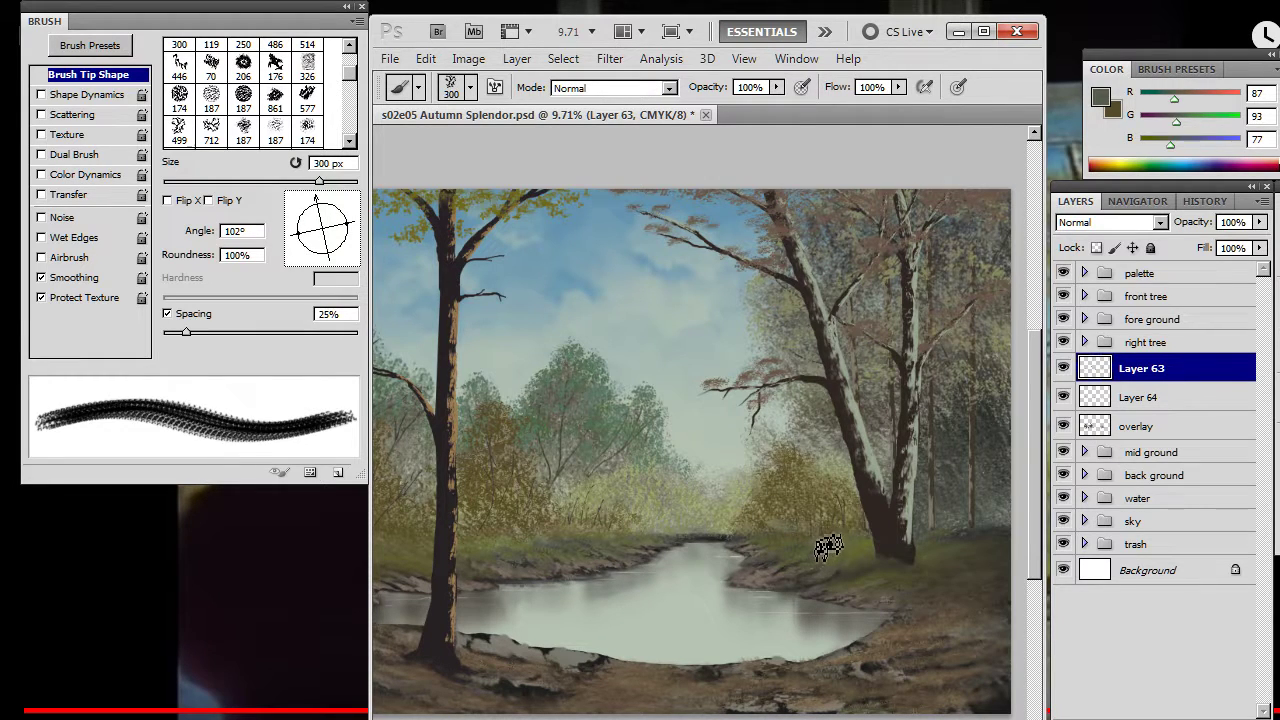
- Sample the dark olive-brown beneath the bush, paint it at 250 px along the grass toward the birch trunk, and thin it with the eraser
{"action": "left_click", "coordinate": [838, 530], "text": "alt"}
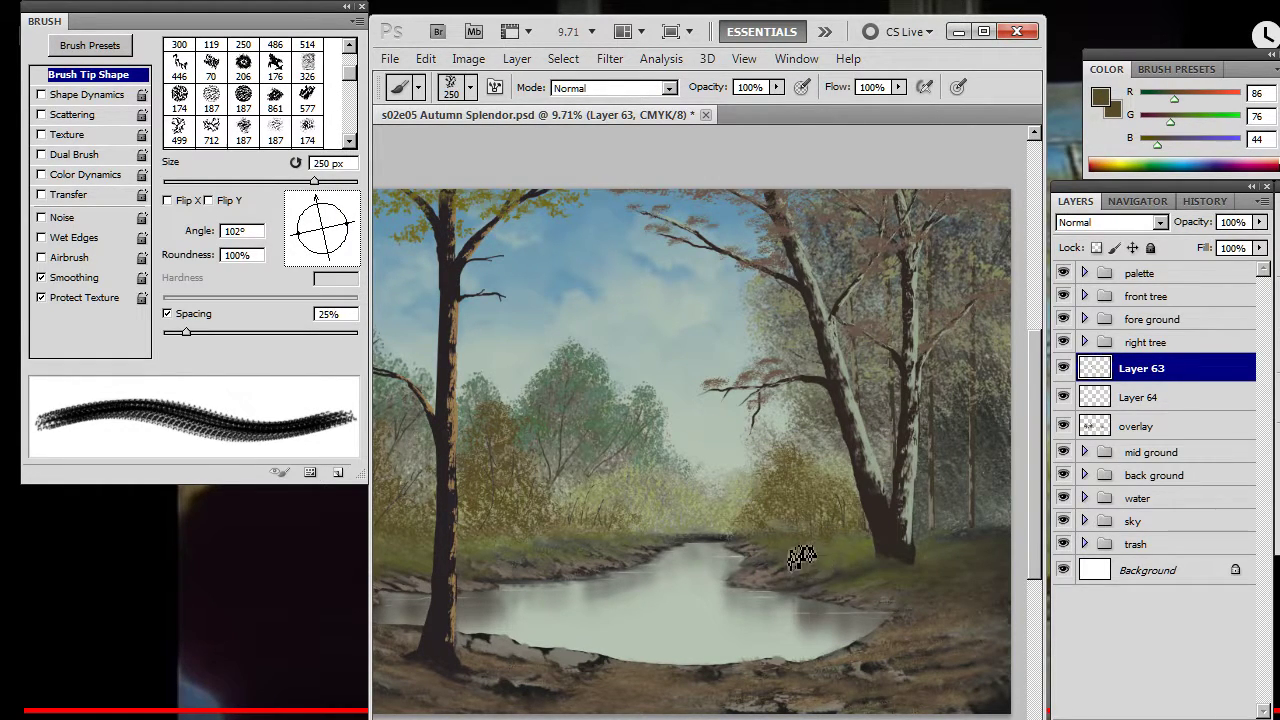
{"action": "key", "text": "e"}
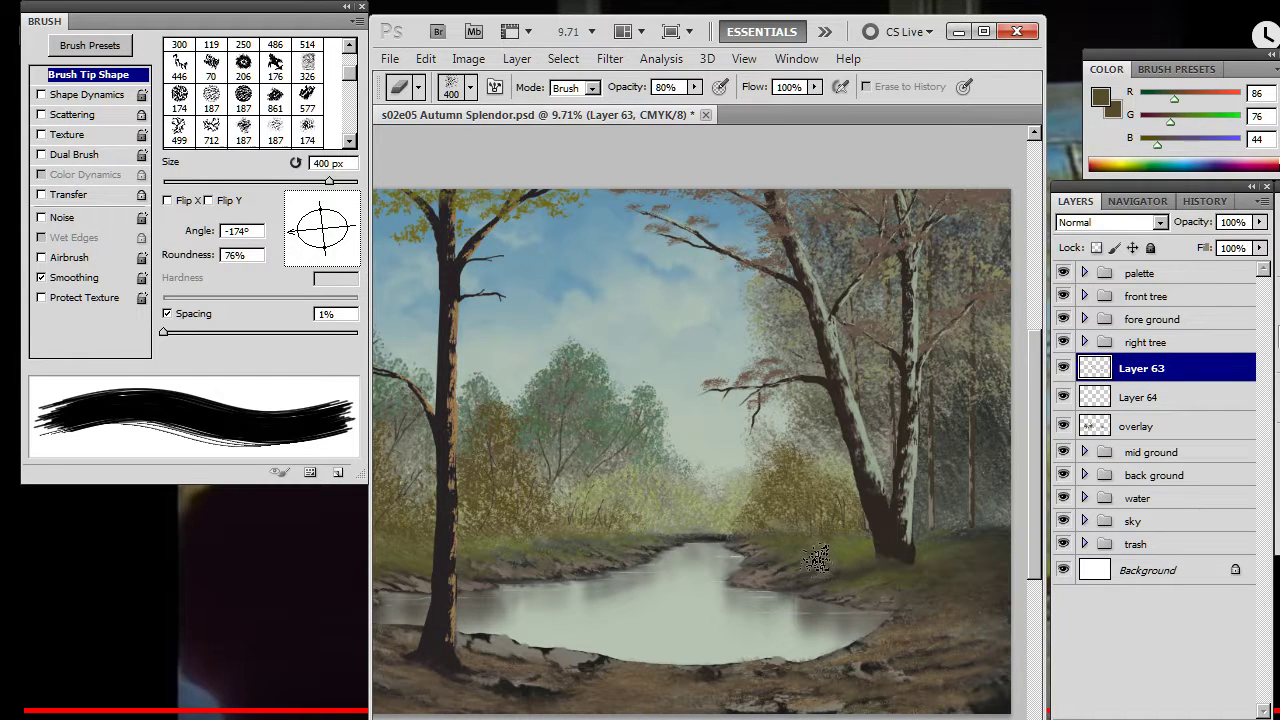
{"action": "key", "text": "b"}
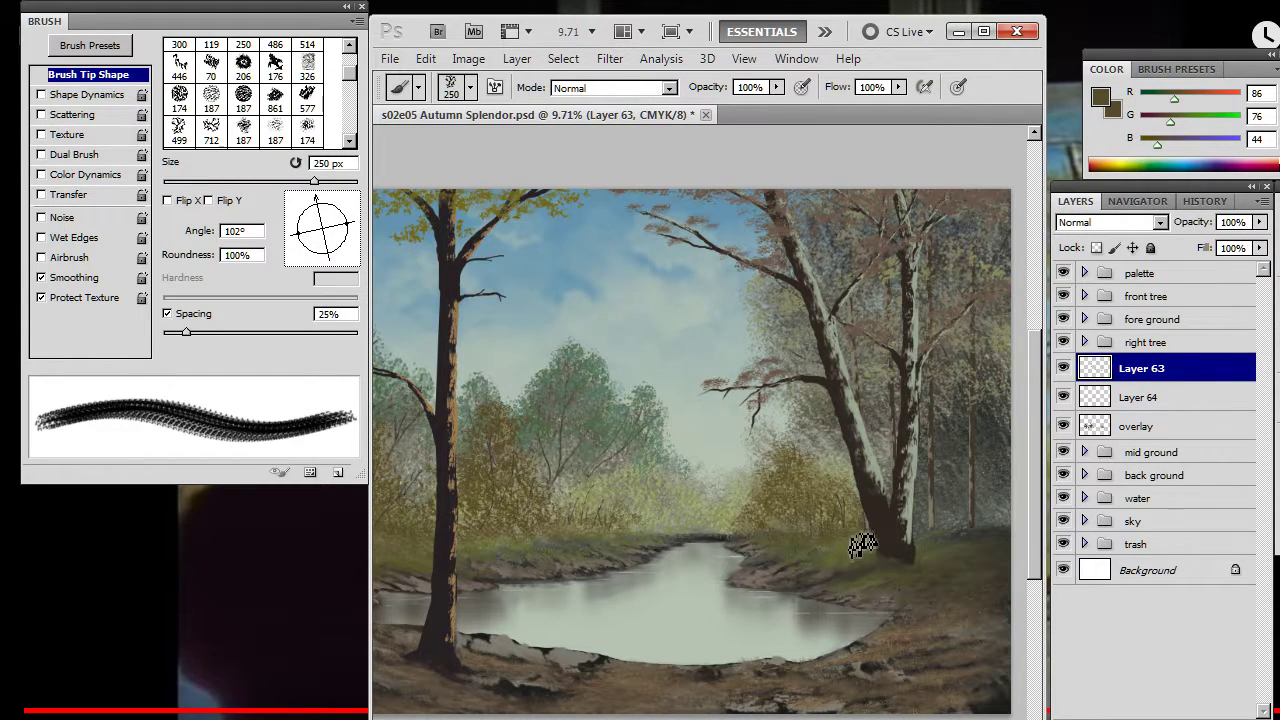
{"action": "key", "text": "e"}
{"action": "key", "text": "b"}
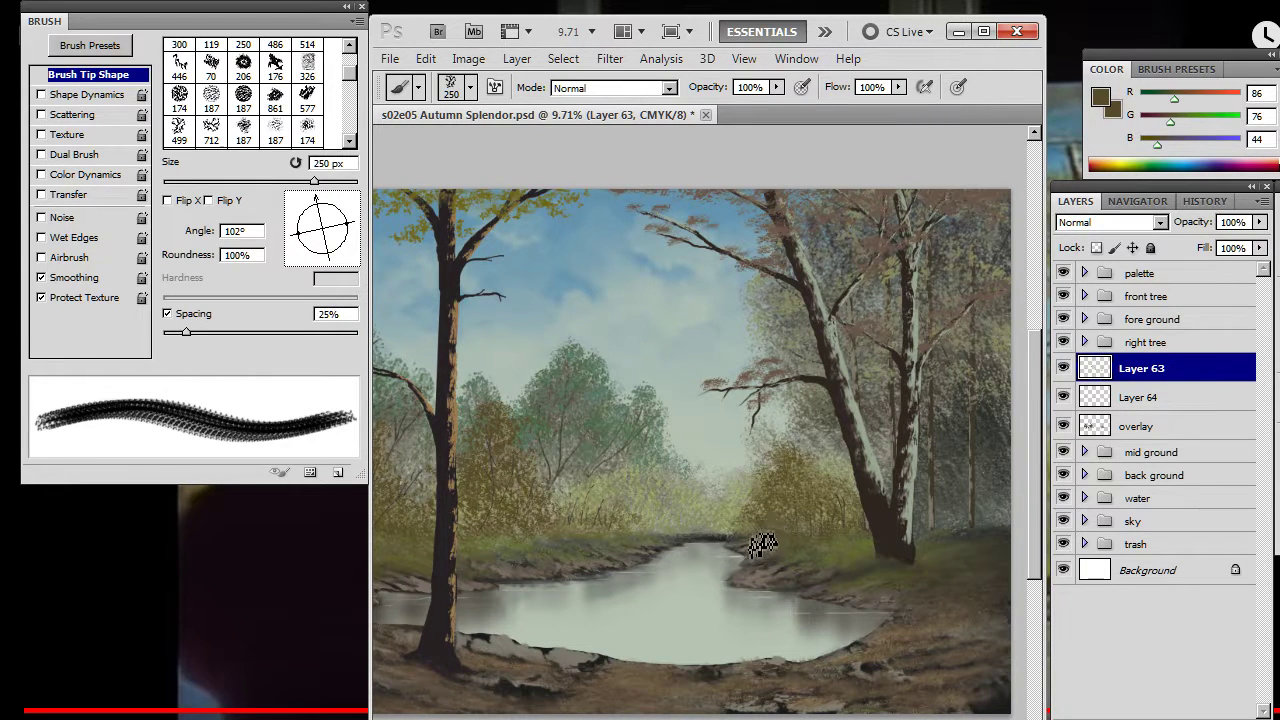
- Extend the dark olive-brown growth along the right bank to its tip at the pond's far end and trim it with the eraser
{"action": "key", "text": "e"}
{"action": "key", "text": "b"}
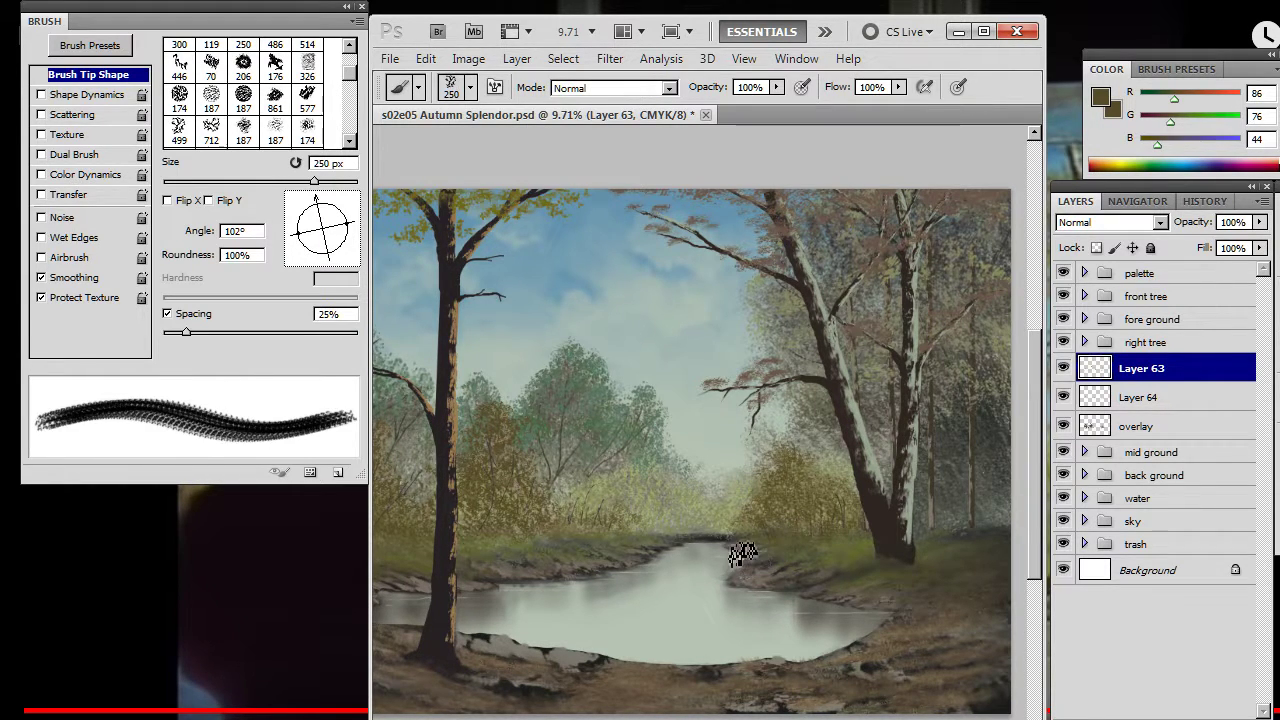
{"action": "key", "text": "e"}
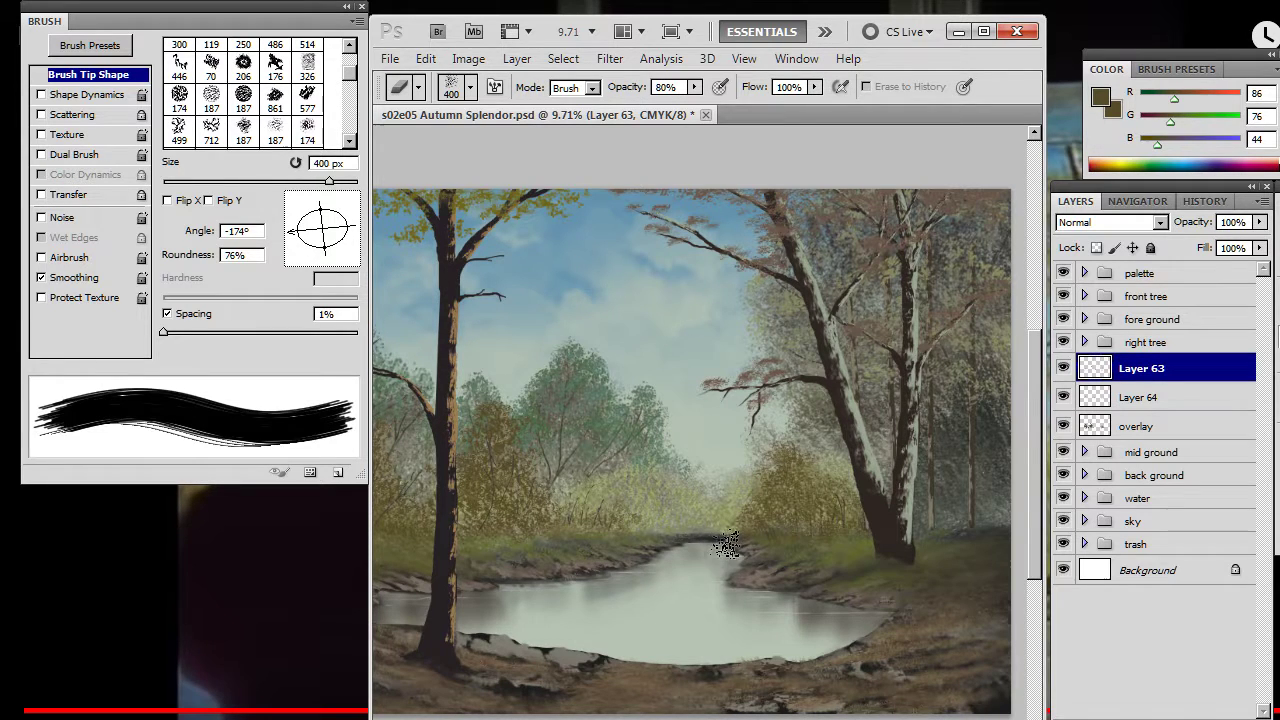
{"action": "key", "text": "b"}
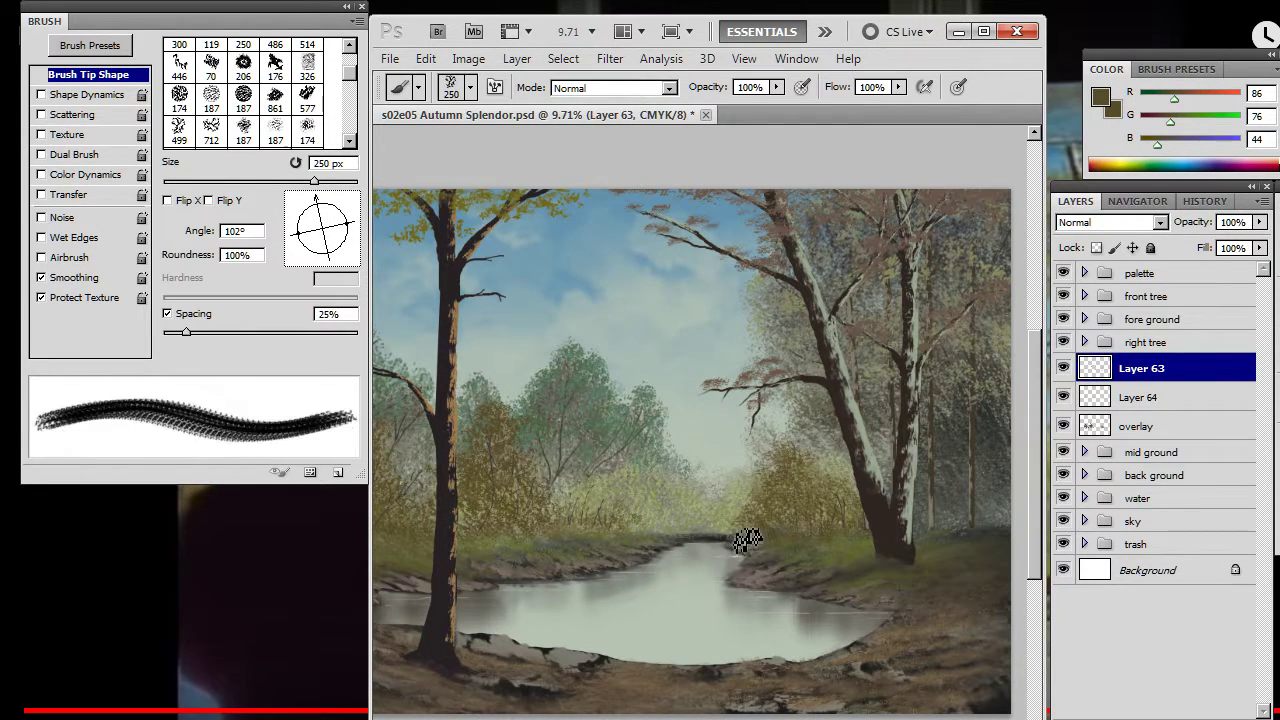
{"action": "key", "text": "e"}
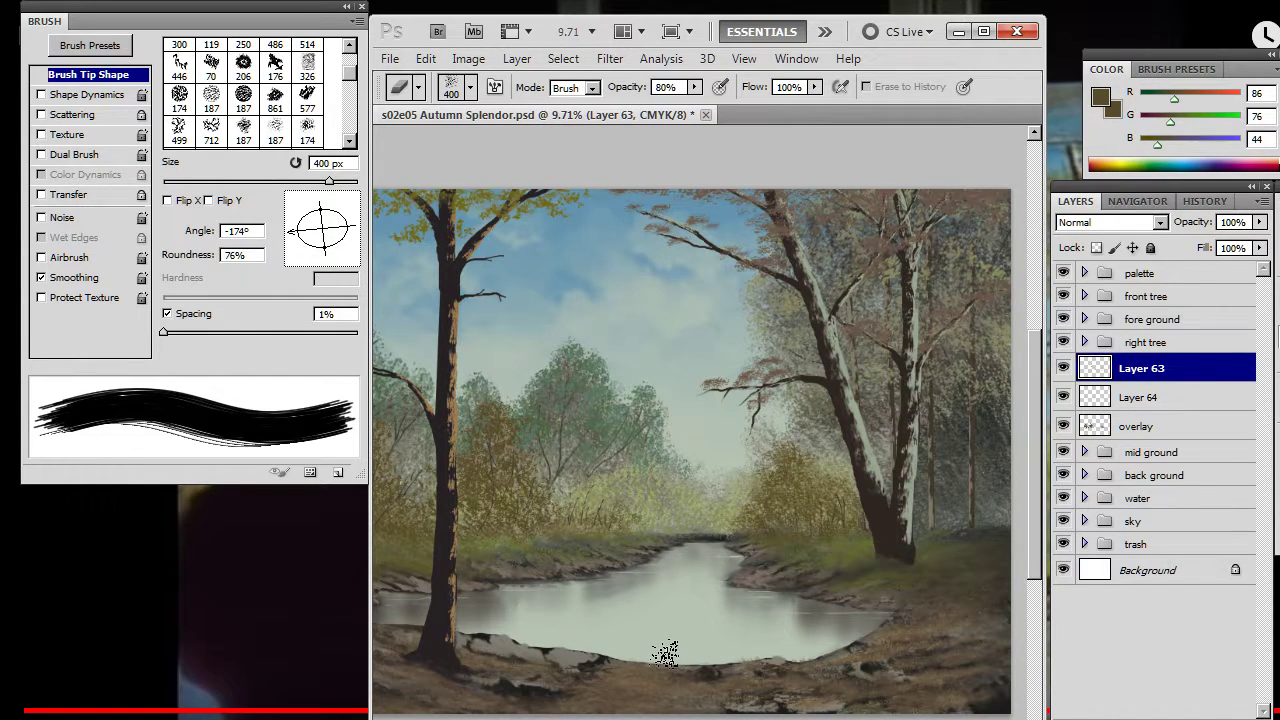
{"action": "key", "text": "b"}
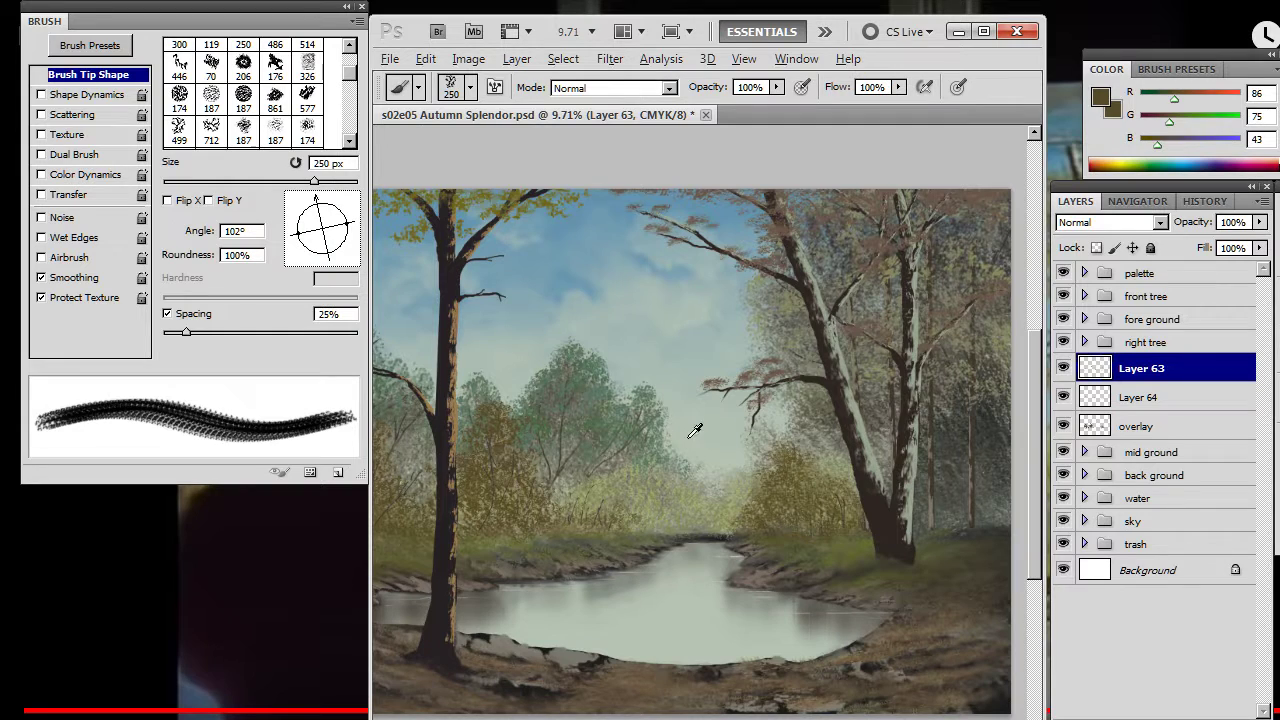
- Add a new layer above Layer 63 and prepare a 300 px brush at a 48° angle in a lighter gray-olive sampled from the left bushes
{"action": "mouse_move", "coordinate": [514, 470]}
{"action": "left_mouse_down"}
{"action": "mouse_move", "coordinate": [498, 463]}
{"action": "mouse_move", "coordinate": [520, 478]}
{"action": "left_mouse_up"}
{"action": "key", "text": "bracketright"}
{"action": "key", "text": "bracketright"}
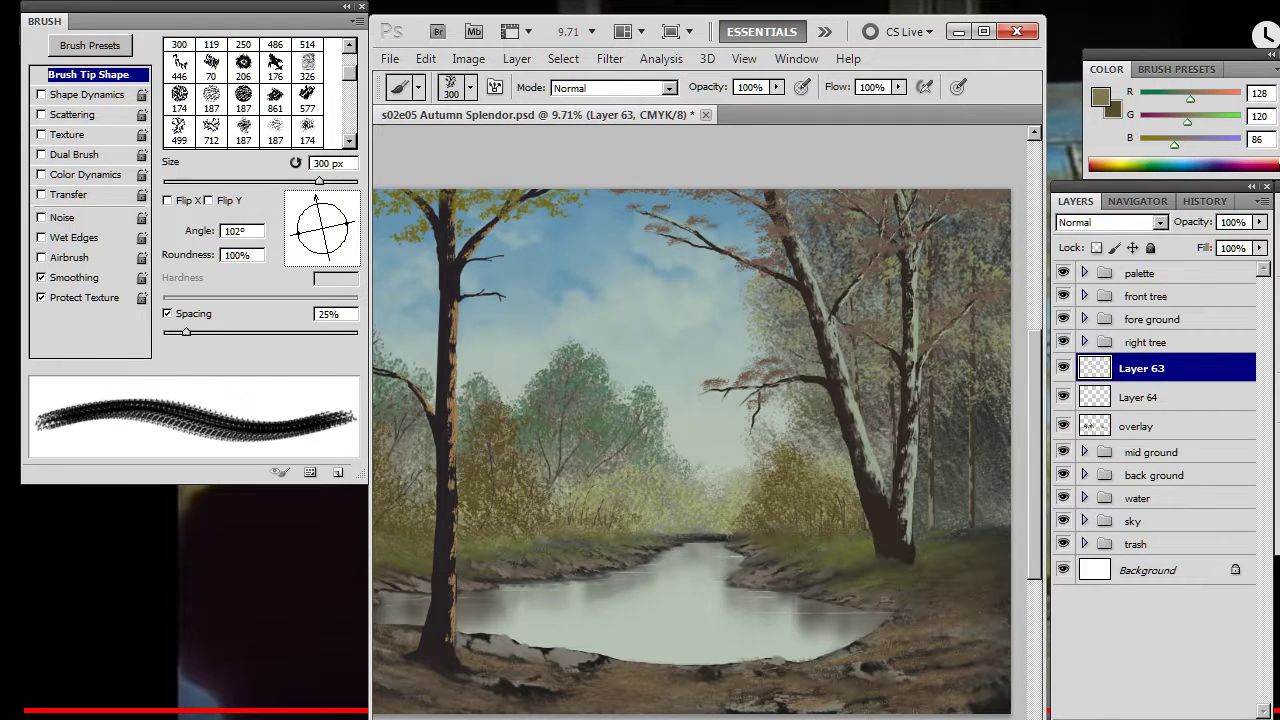
{"action": "left_click", "coordinate": [1198, 718]}
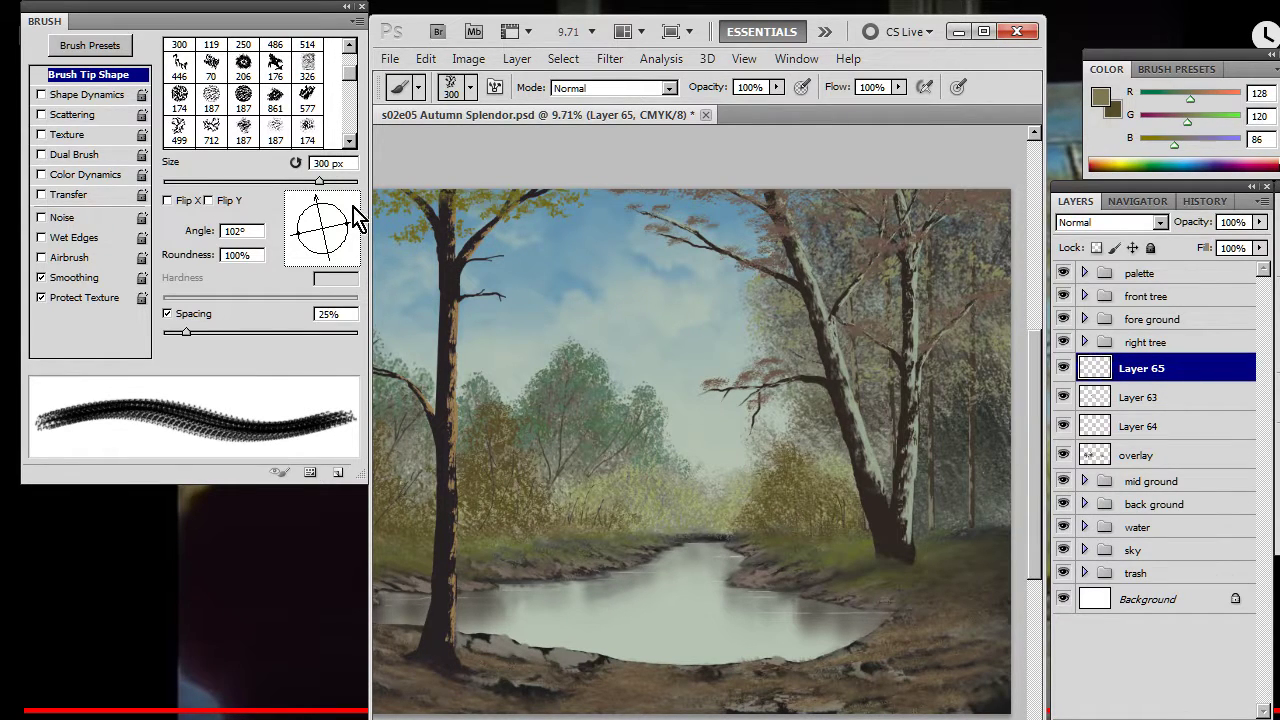
{"action": "left_click_drag", "start_coordinate": [330, 208], "coordinate": [343, 214]}
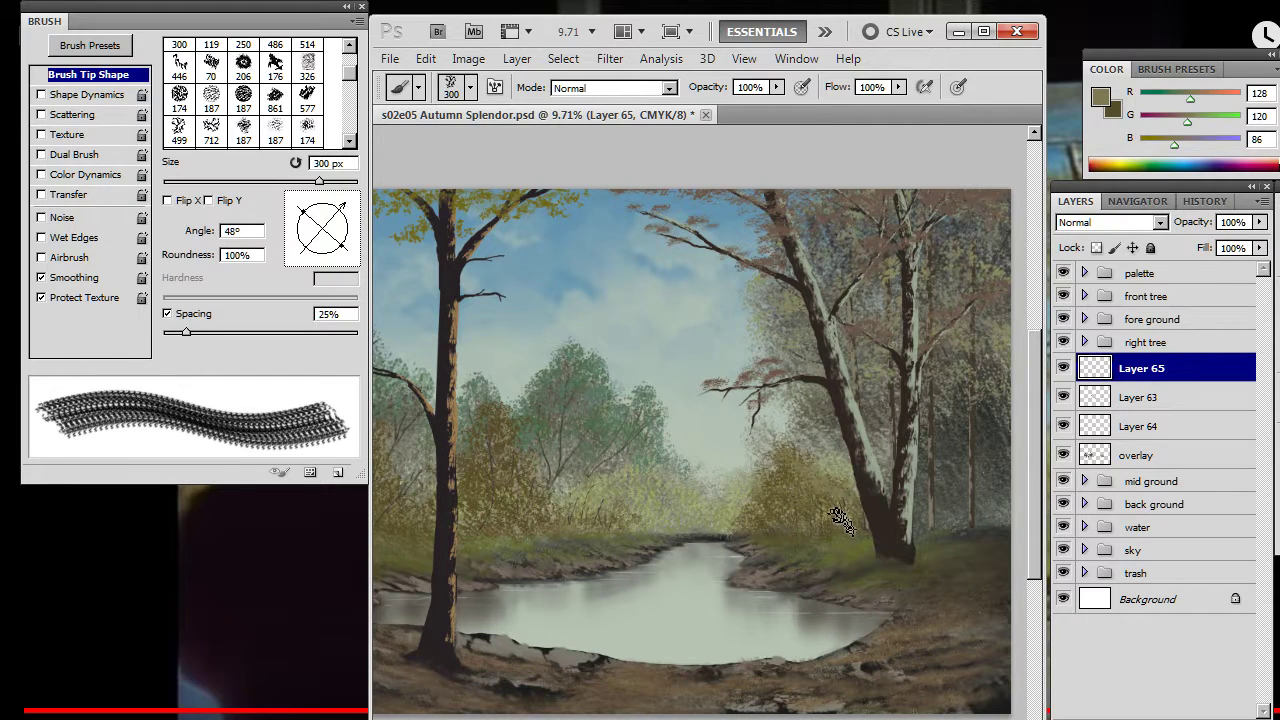
- Dab gray-olive highlights over the lower part of the bush beside the birch and soften them with the 400 px eraser
{"action": "key", "text": "e"}
{"action": "key", "text": "b"}
{"action": "key", "text": "e"}
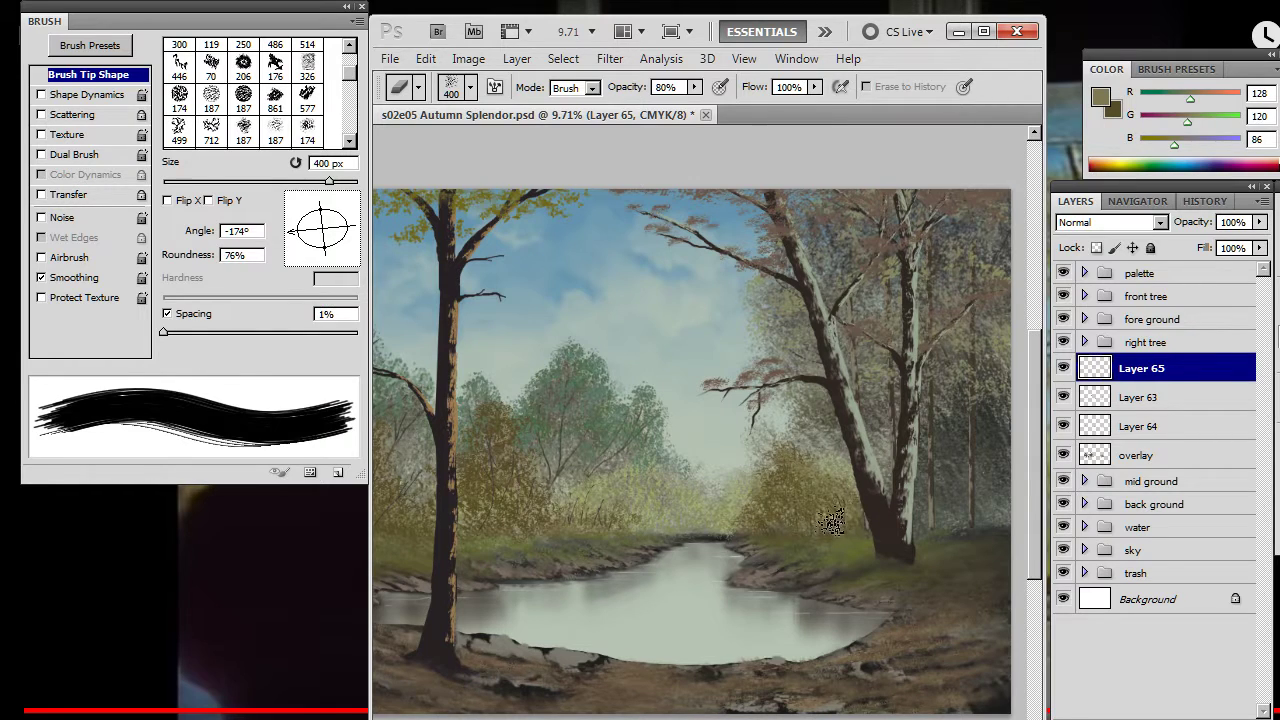
{"action": "key", "text": "b"}
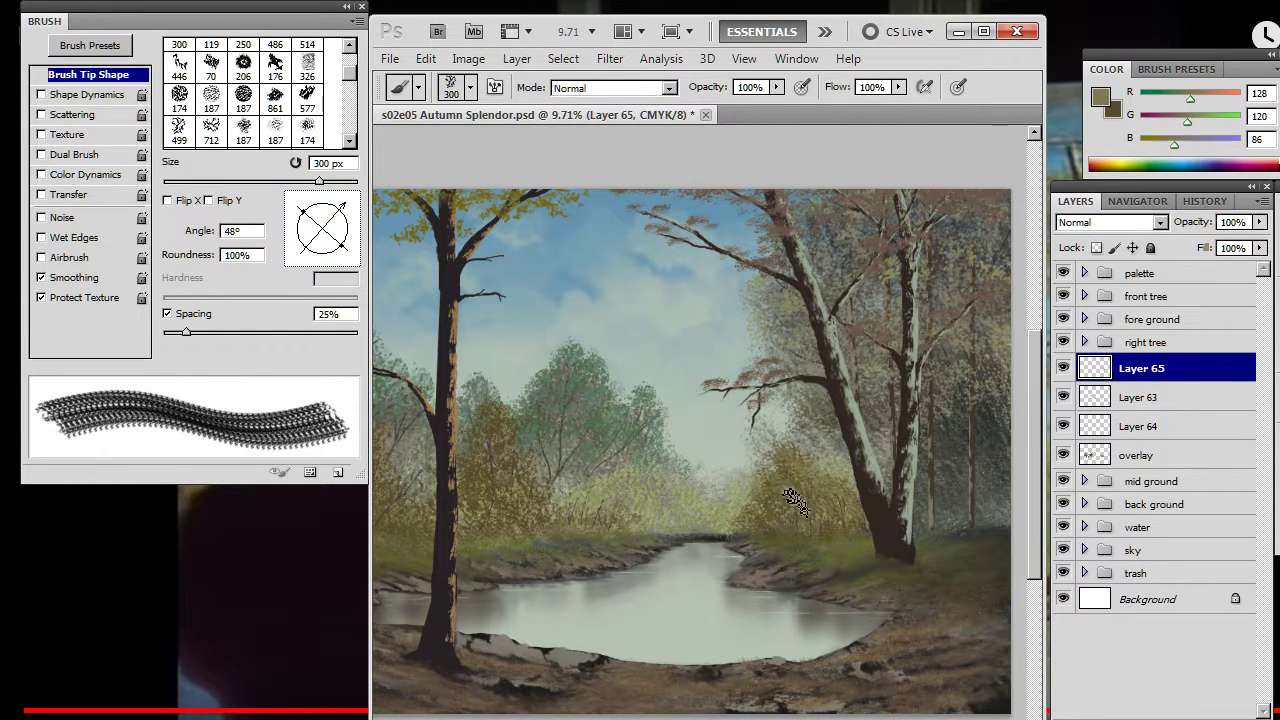
{"action": "key", "text": "e"}
{"action": "key", "text": "b"}
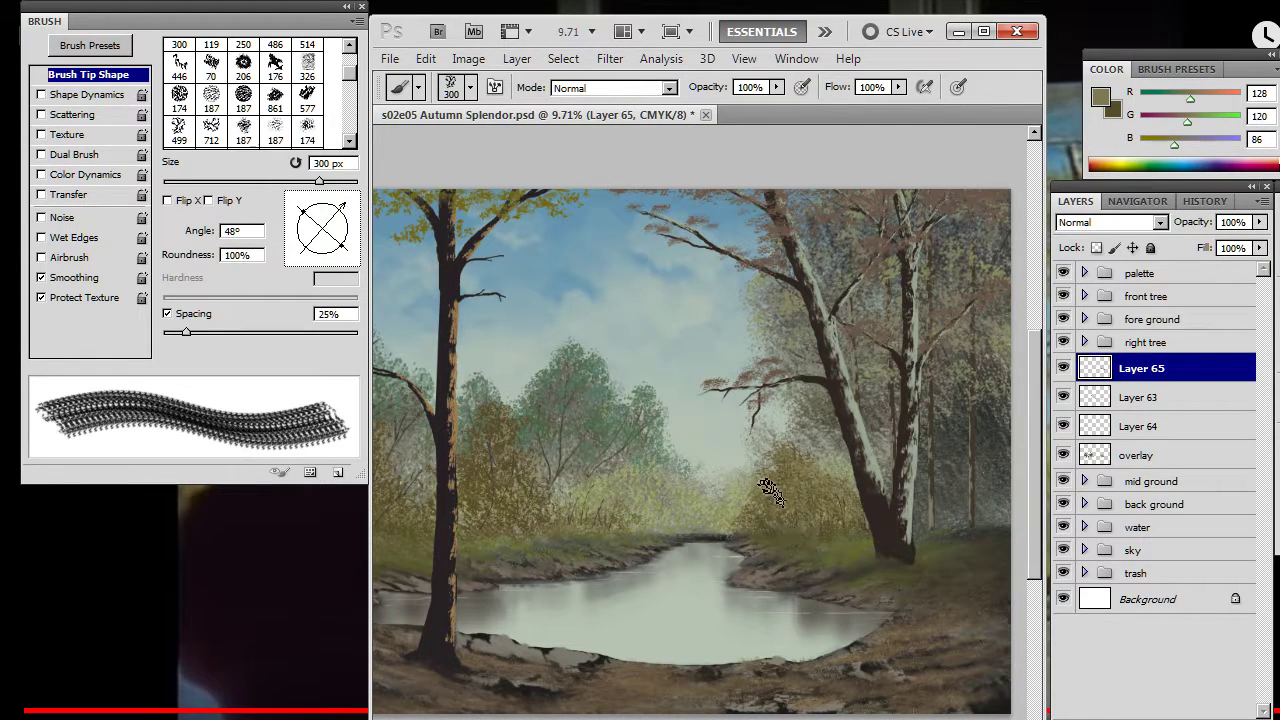
{"action": "key", "text": "e"}
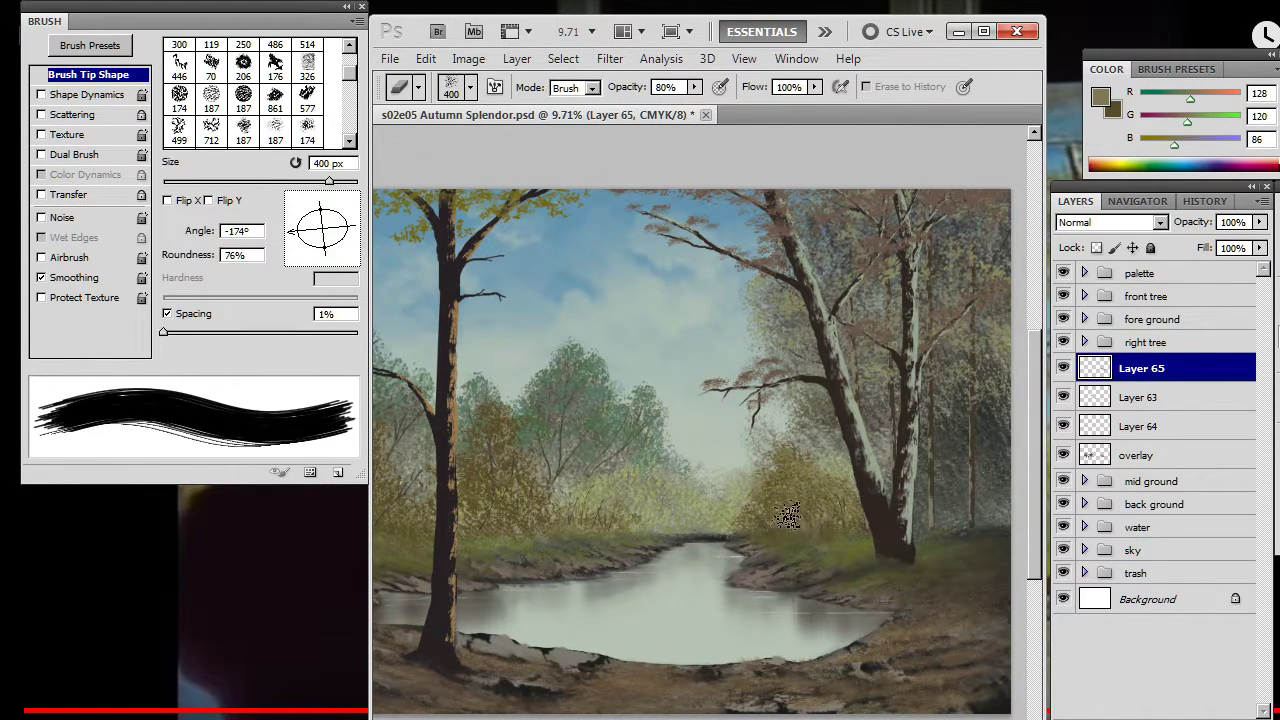
{"action": "key", "text": "b"}
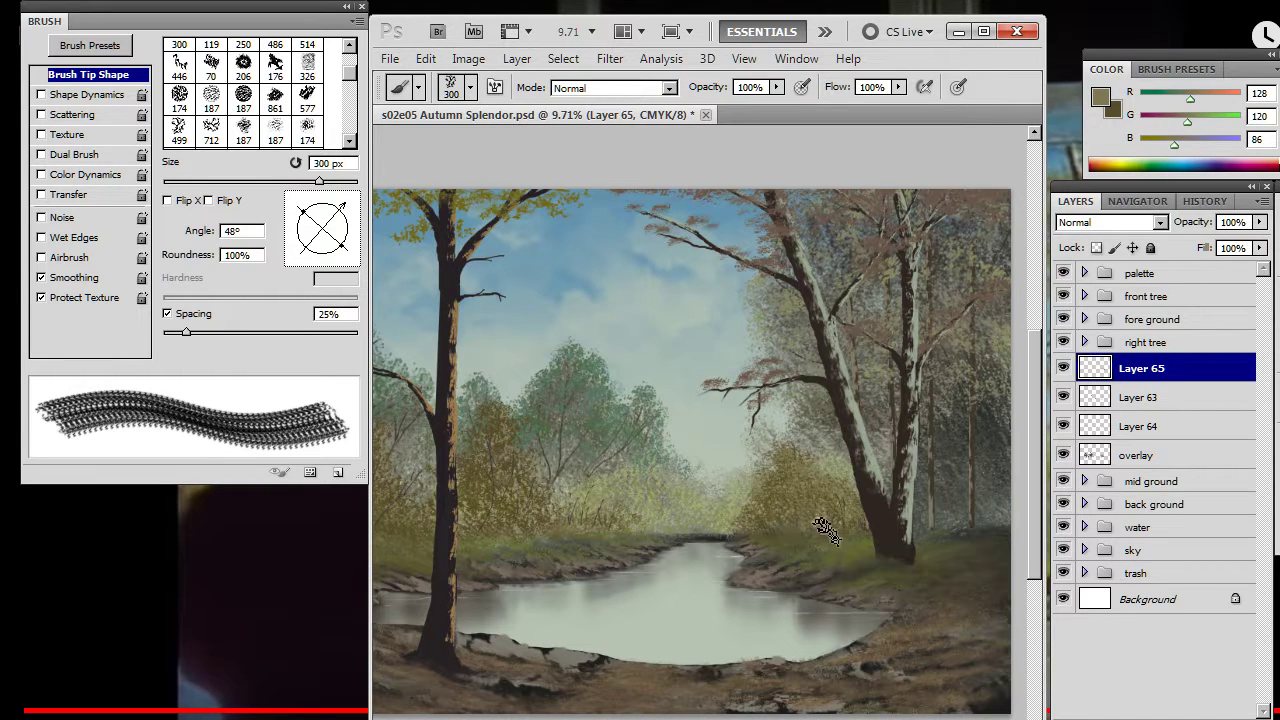
- Paint gray-olive growth along the right bank below the bush, reducing the brush to 200 px, and erase the excess near the water
{"action": "key", "text": "e"}
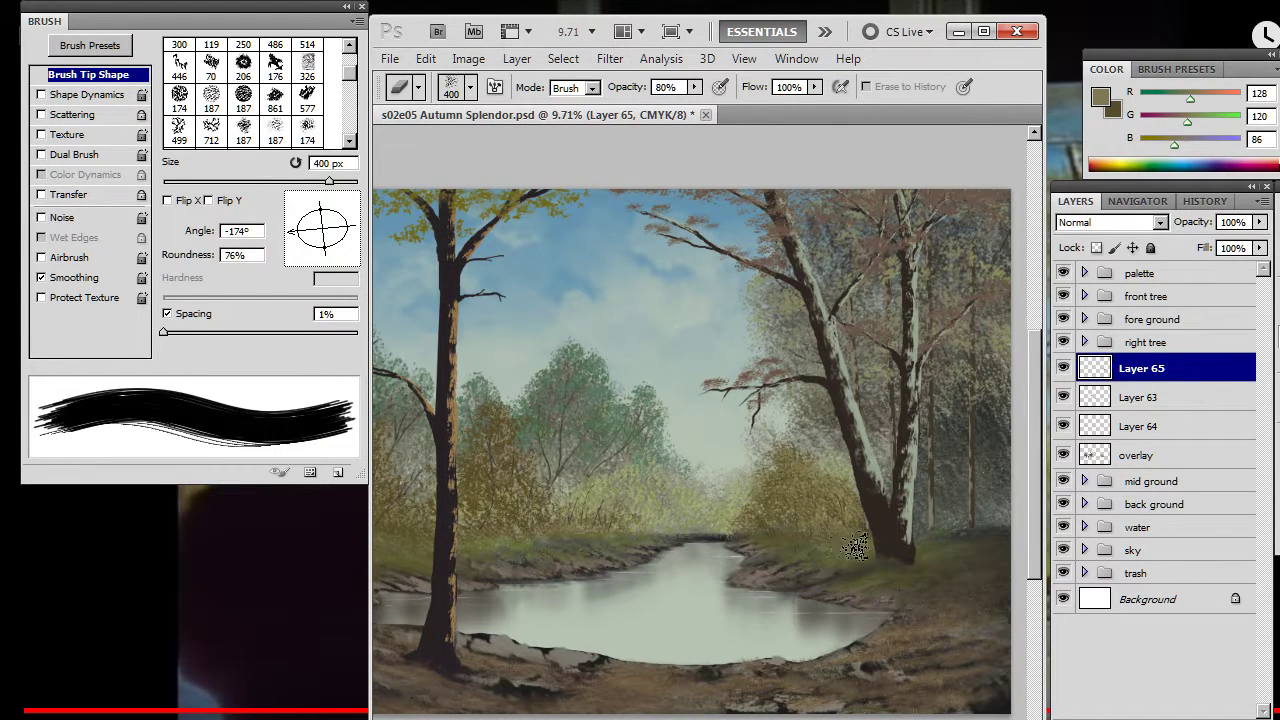
{"action": "key", "text": "b"}
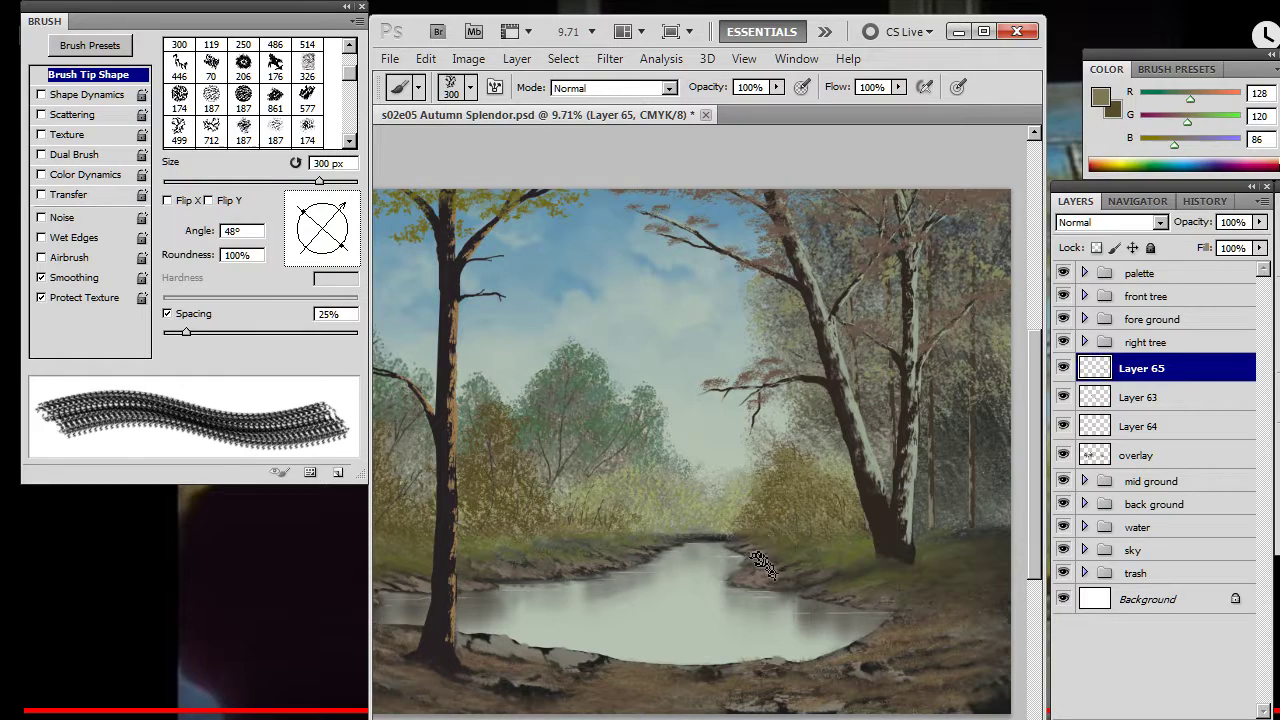
{"action": "key", "text": "e"}
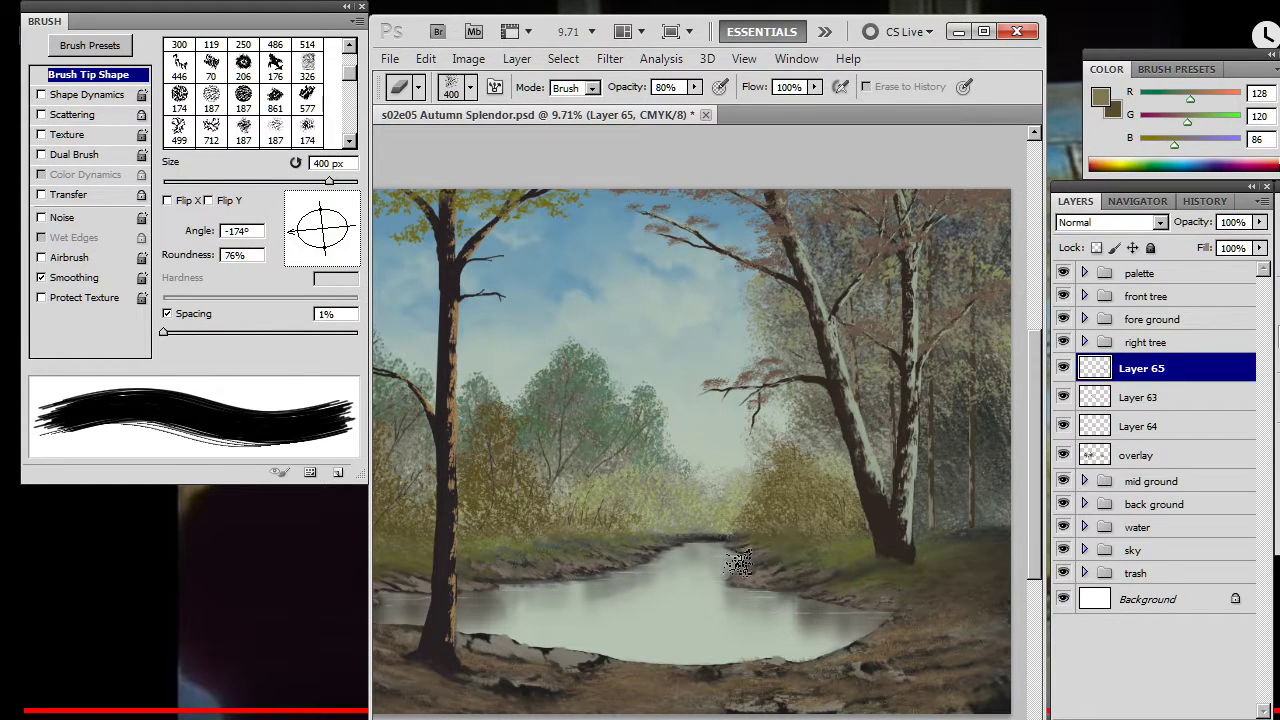
{"action": "key", "text": "b"}
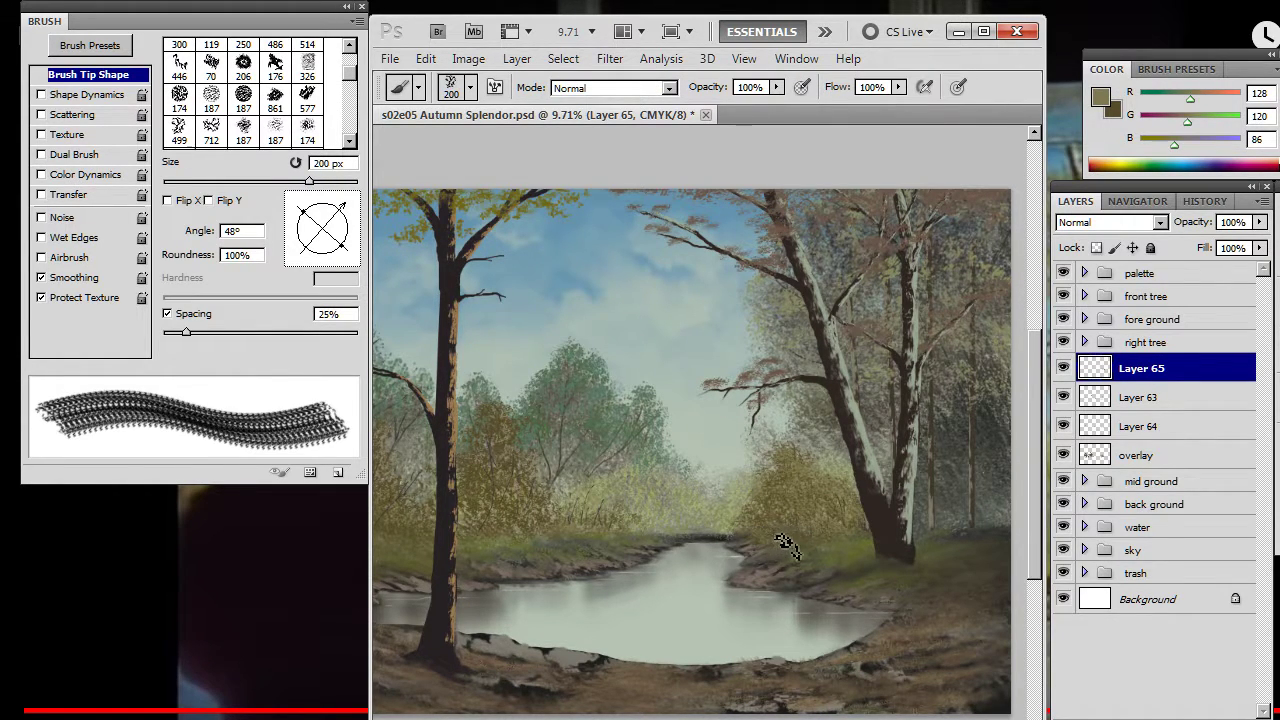
{"action": "key", "text": "e"}
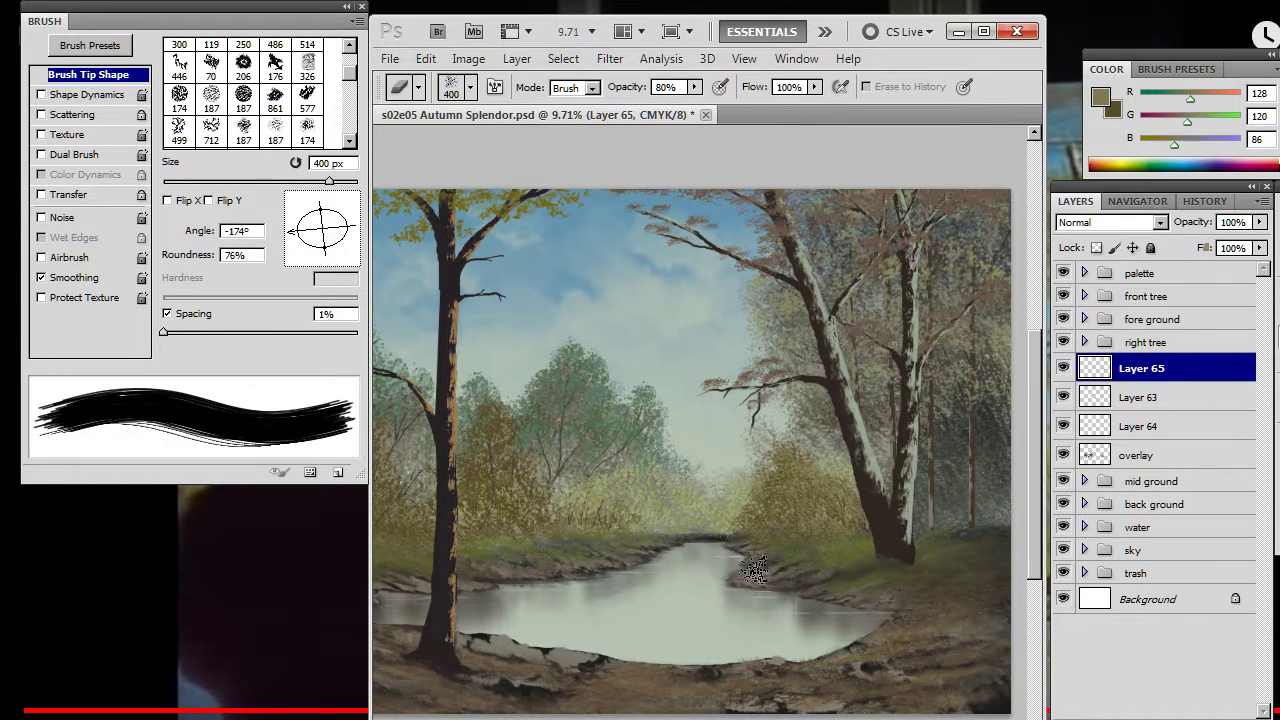
{"action": "key", "text": "b"}
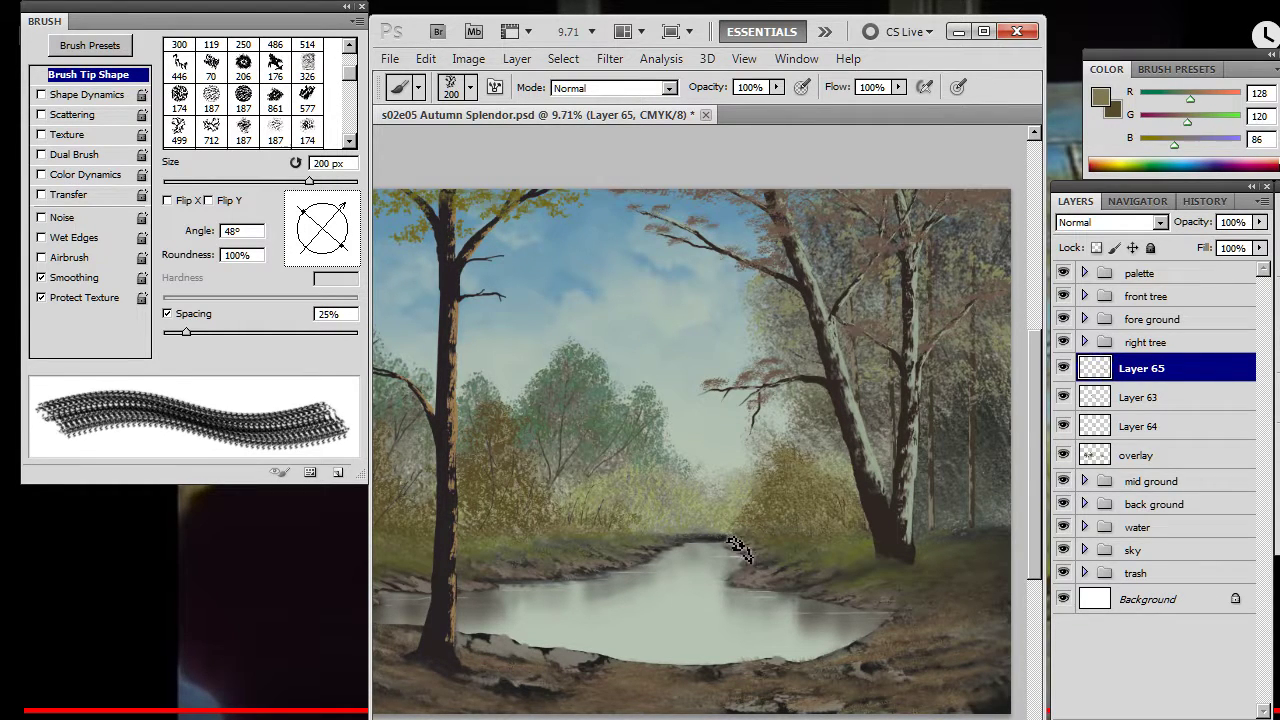
- Build up gray-olive ground growth from the right bank's tip across the grass toward the birch, thinning it repeatedly with the eraser
{"action": "key", "text": "e"}
{"action": "key", "text": "b"}
{"action": "key", "text": "e"}
{"action": "key", "text": "b"}
{"action": "key", "text": "e"}
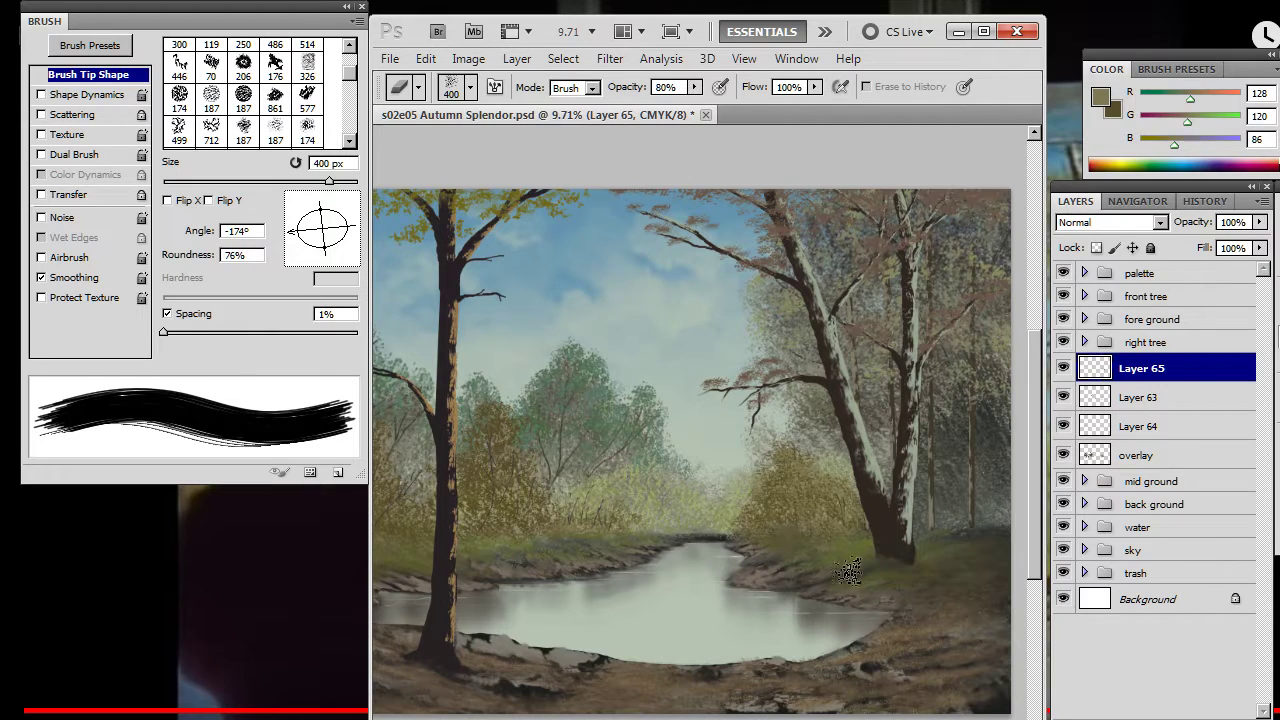
{"action": "key", "text": "b"}
{"action": "key", "text": "e"}
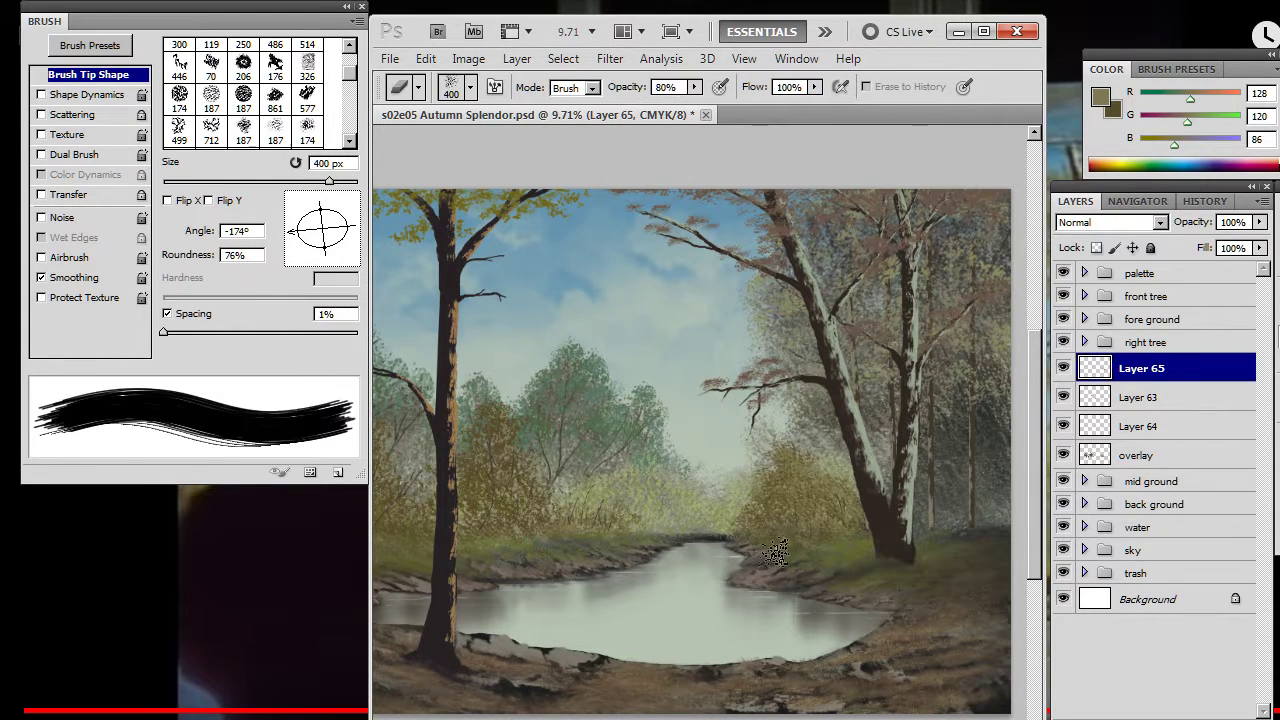
{"action": "key", "text": "b"}
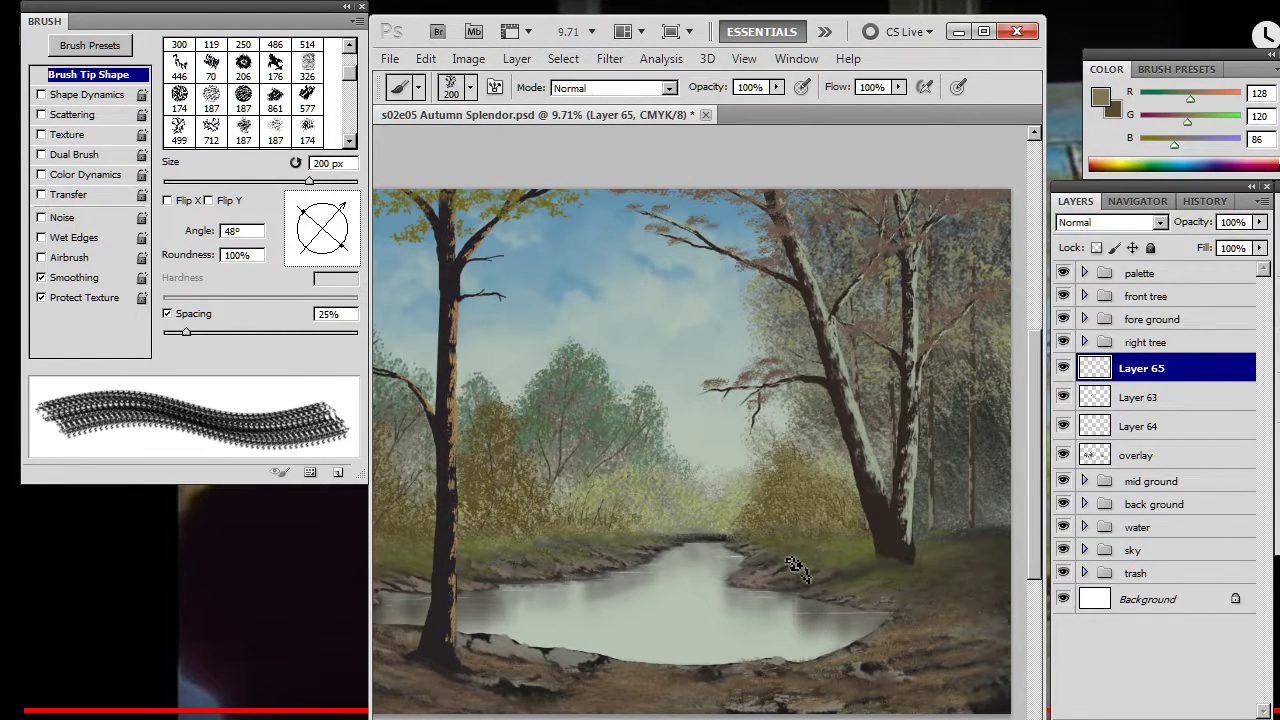
{"action": "key", "text": "e"}
{"action": "key", "text": "b"}
{"action": "key", "text": "e"}
{"action": "key", "text": "b"}
- Dab gray-olive growth on the right bank's upper edge with the brush at 73°, and set the eraser to about 250 px at 0°
{"action": "key", "text": "z"}
{"action": "left_click_drag", "start_coordinate": [651, 508], "coordinate": [832, 586]}
{"action": "key", "text": "b"}
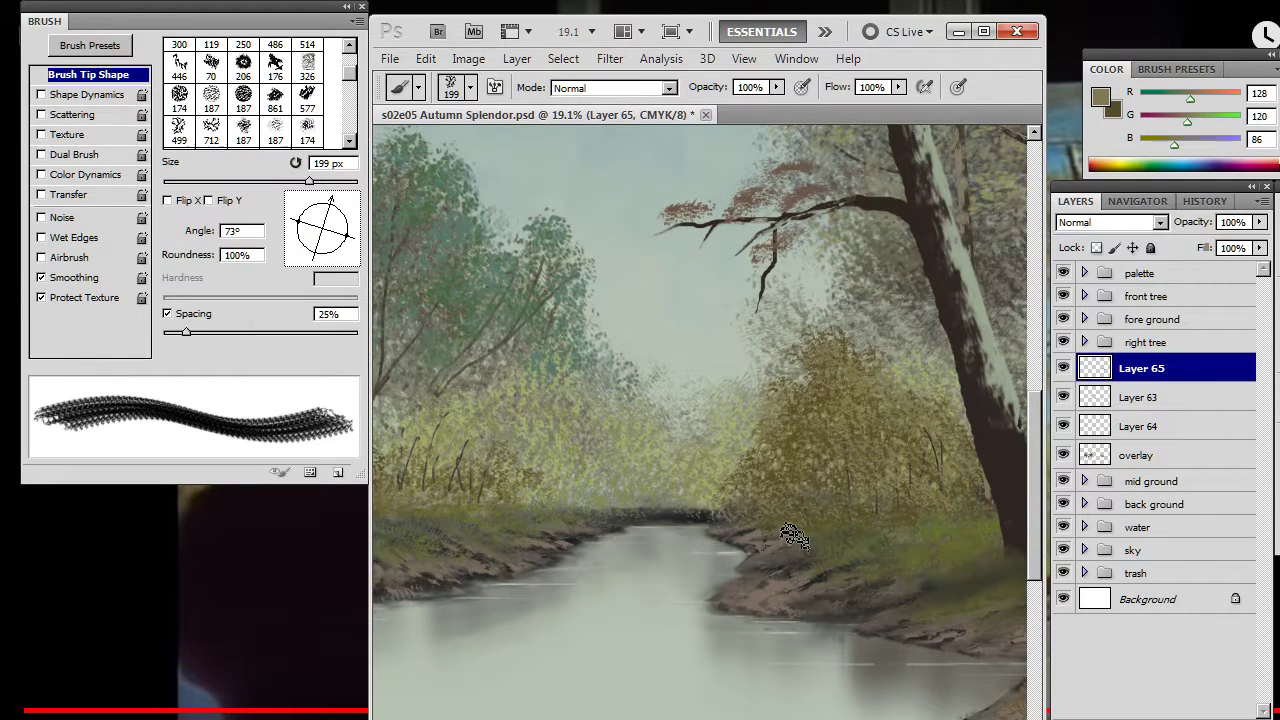
{"action": "key", "text": "e"}
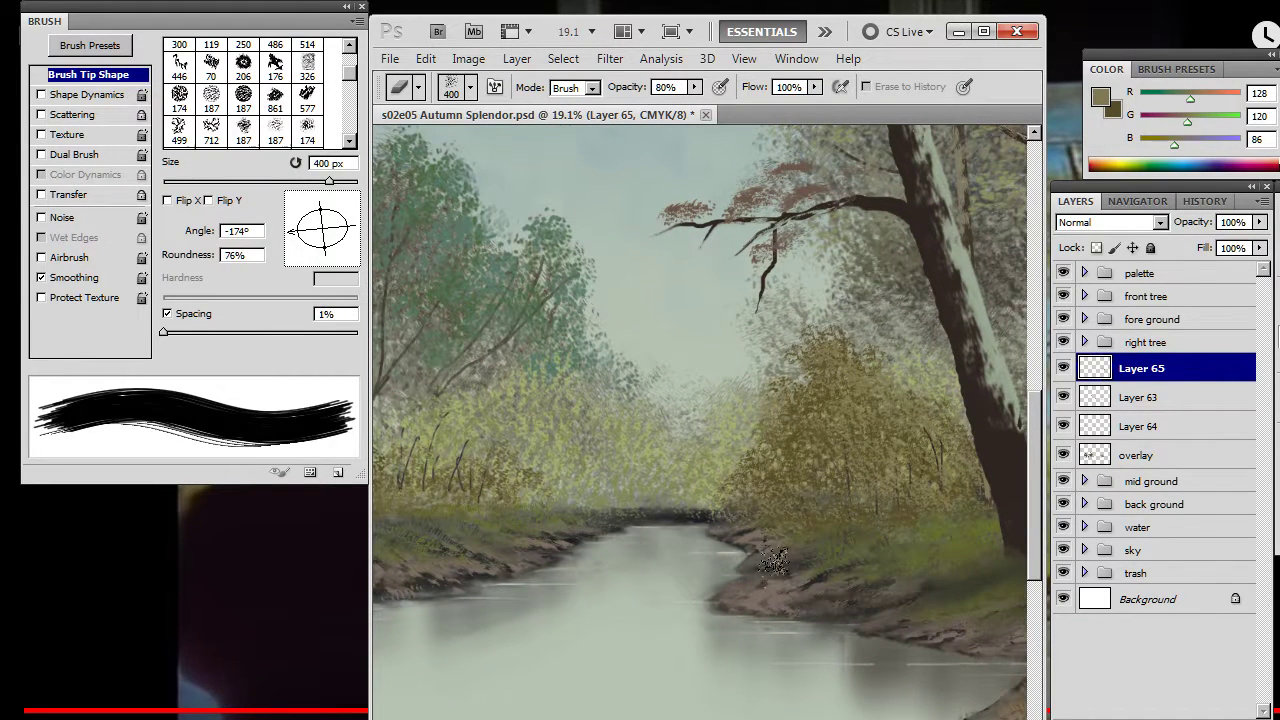
{"action": "left_click_drag", "start_coordinate": [320, 228], "coordinate": [357, 231]}
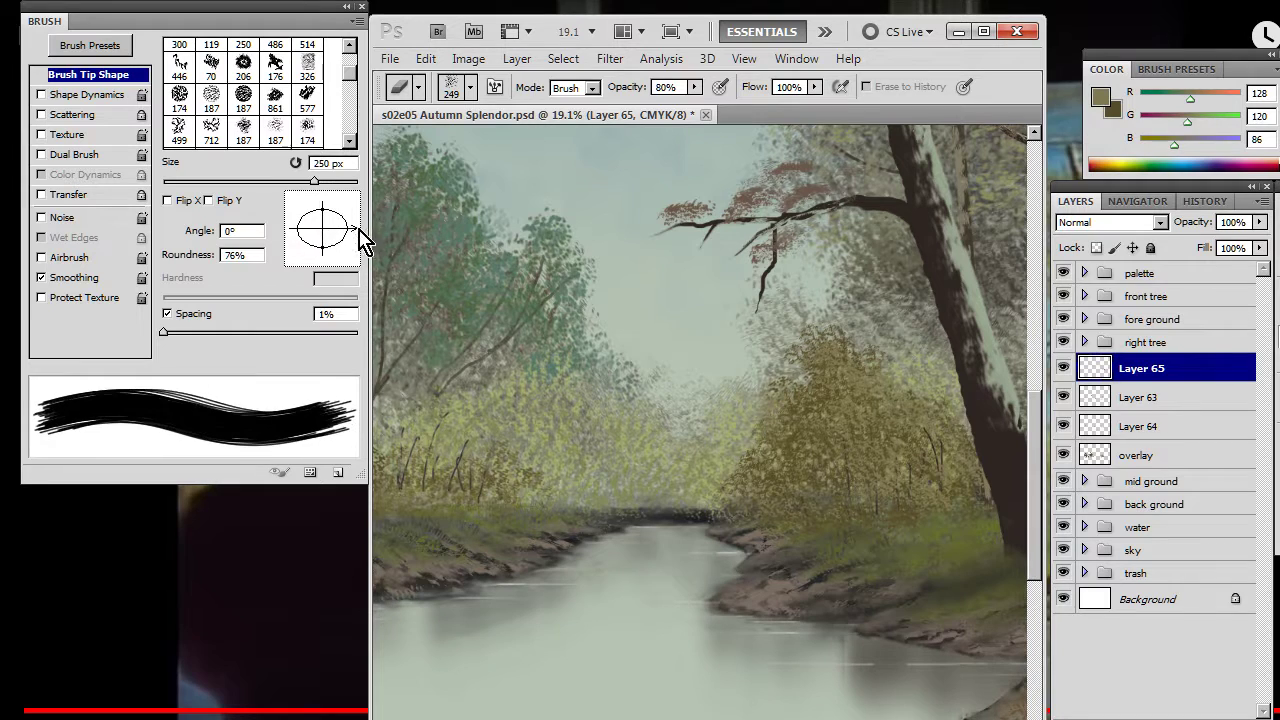
{"action": "key", "text": "b"}
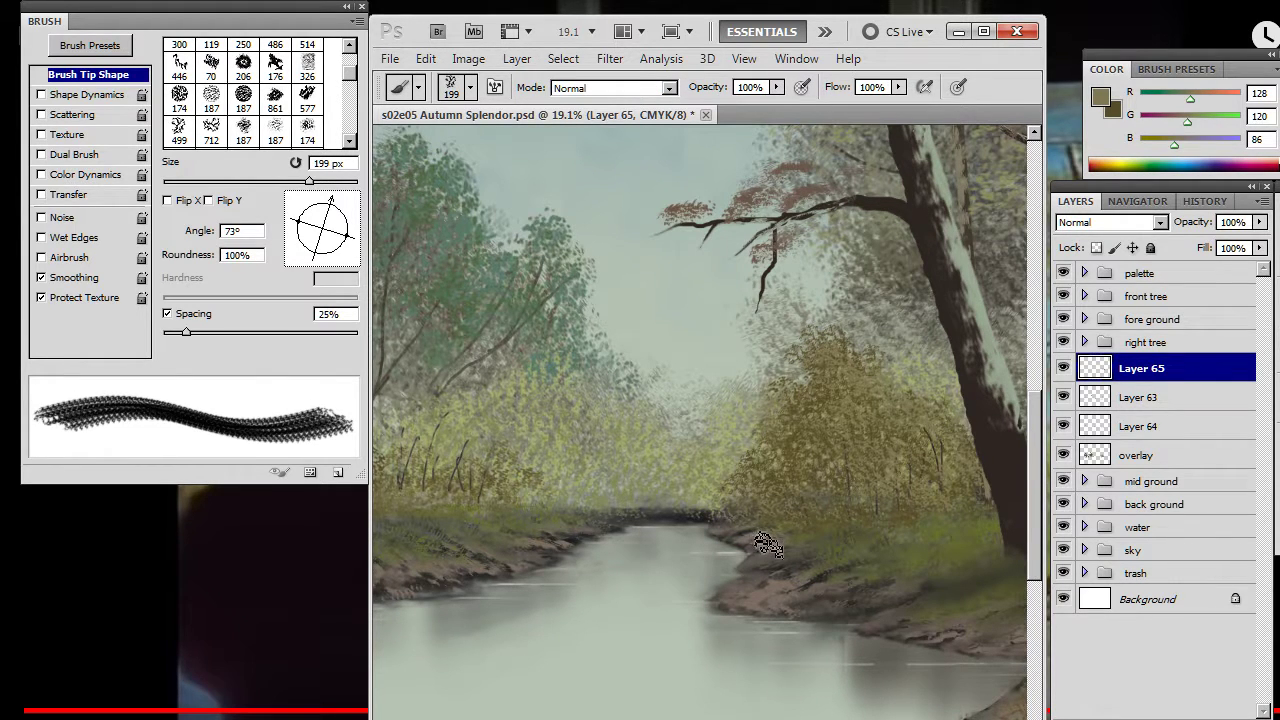
{"action": "mouse_move", "coordinate": [793, 560]}
{"action": "left_mouse_down"}
{"action": "mouse_move", "coordinate": [766, 555]}
{"action": "mouse_move", "coordinate": [785, 568]}
{"action": "left_mouse_up"}
- Blend gray-olive growth into the grass just below the bush, alternating the 199 px brush with the 249 px eraser
{"action": "key", "text": "e"}
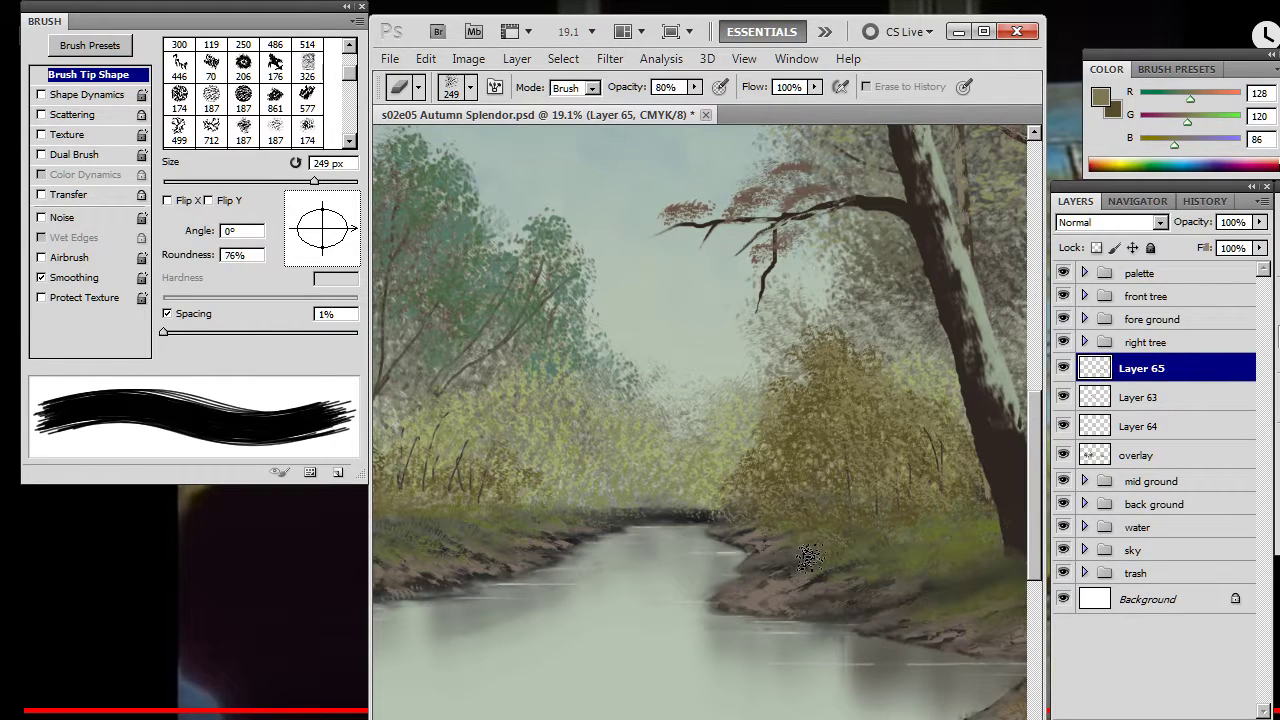
{"action": "key", "text": "b"}
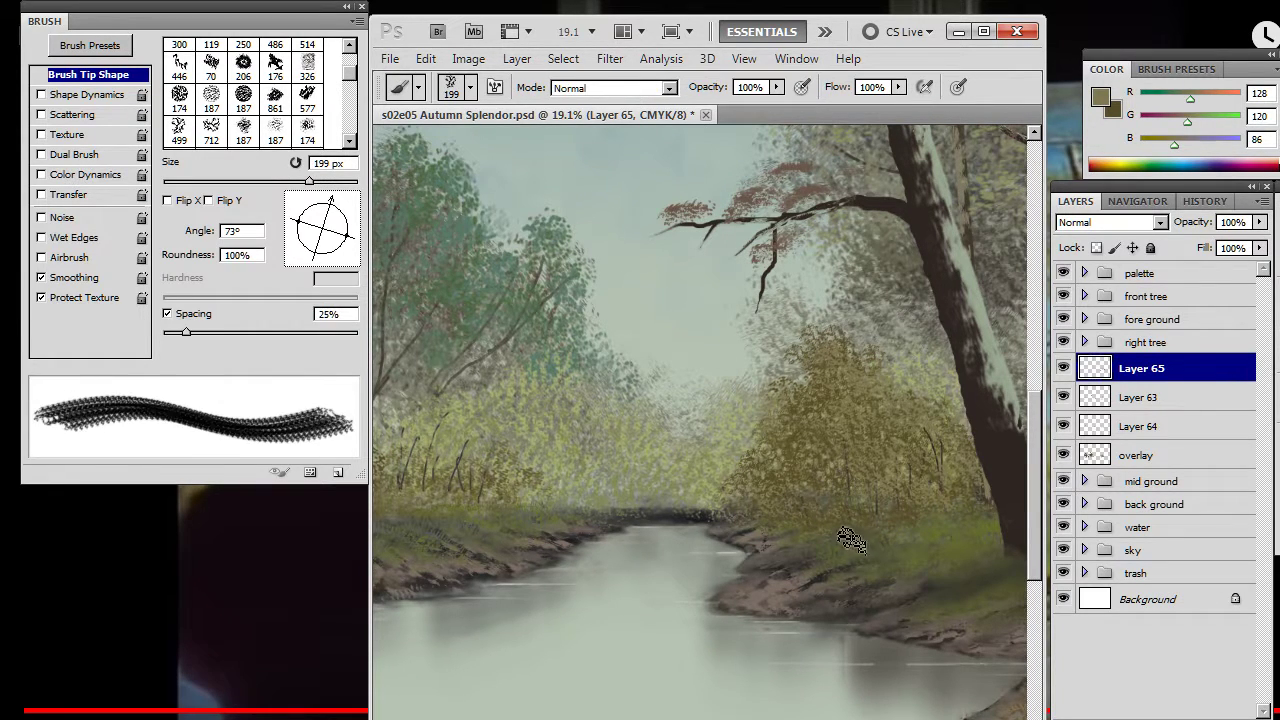
{"action": "key", "text": "e"}
{"action": "key", "text": "b"}
{"action": "key", "text": "e"}
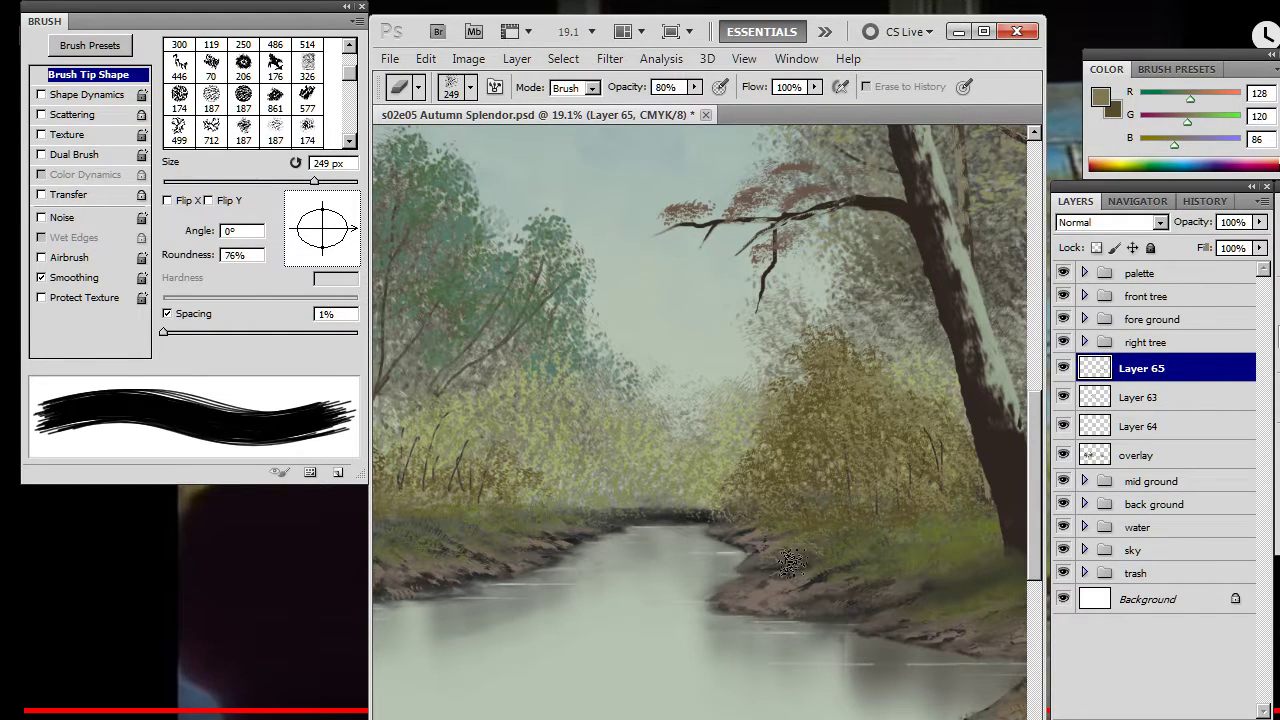
{"action": "key", "text": "b"}
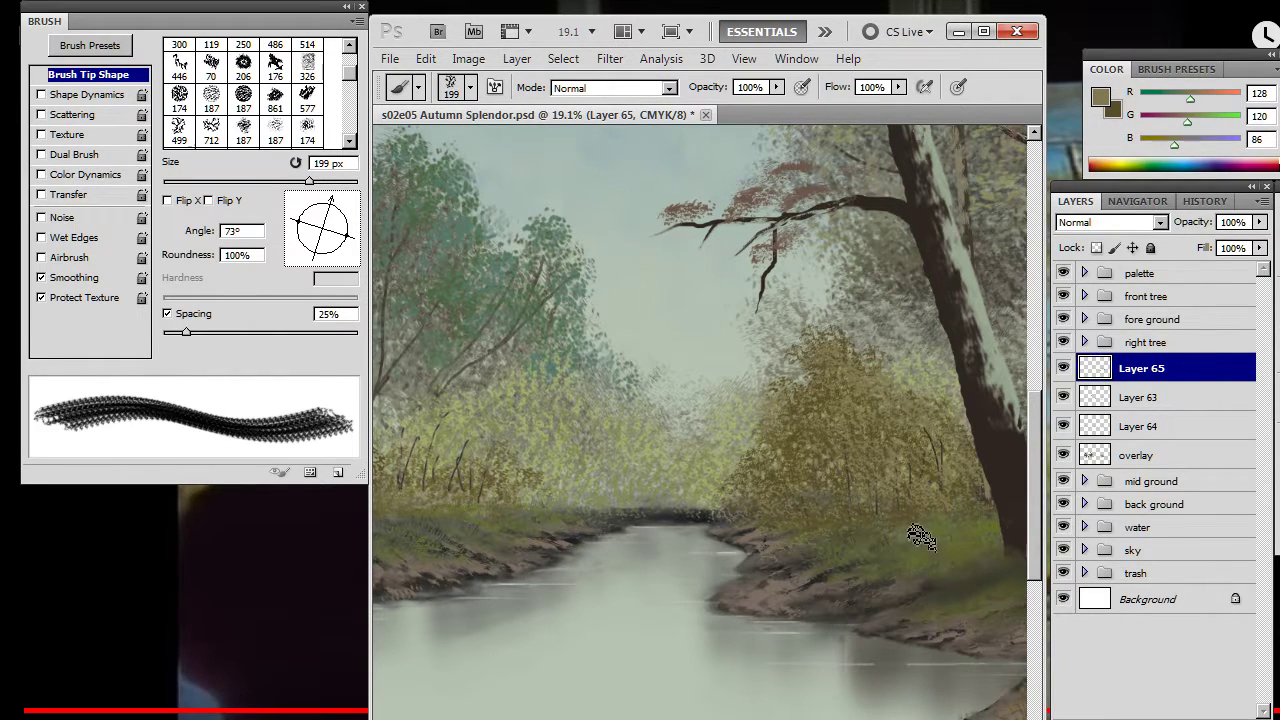
- Erase excess growth on the grass near the birch trunk and set the brush tip to a 137° angle
{"action": "key", "text": "e"}
{"action": "mouse_move", "coordinate": [926, 546]}
{"action": "left_mouse_down"}
{"action": "mouse_move", "coordinate": [943, 541]}
{"action": "mouse_move", "coordinate": [965, 569]}
{"action": "mouse_move", "coordinate": [942, 589]}
{"action": "left_mouse_up"}
{"action": "key", "text": "b"}
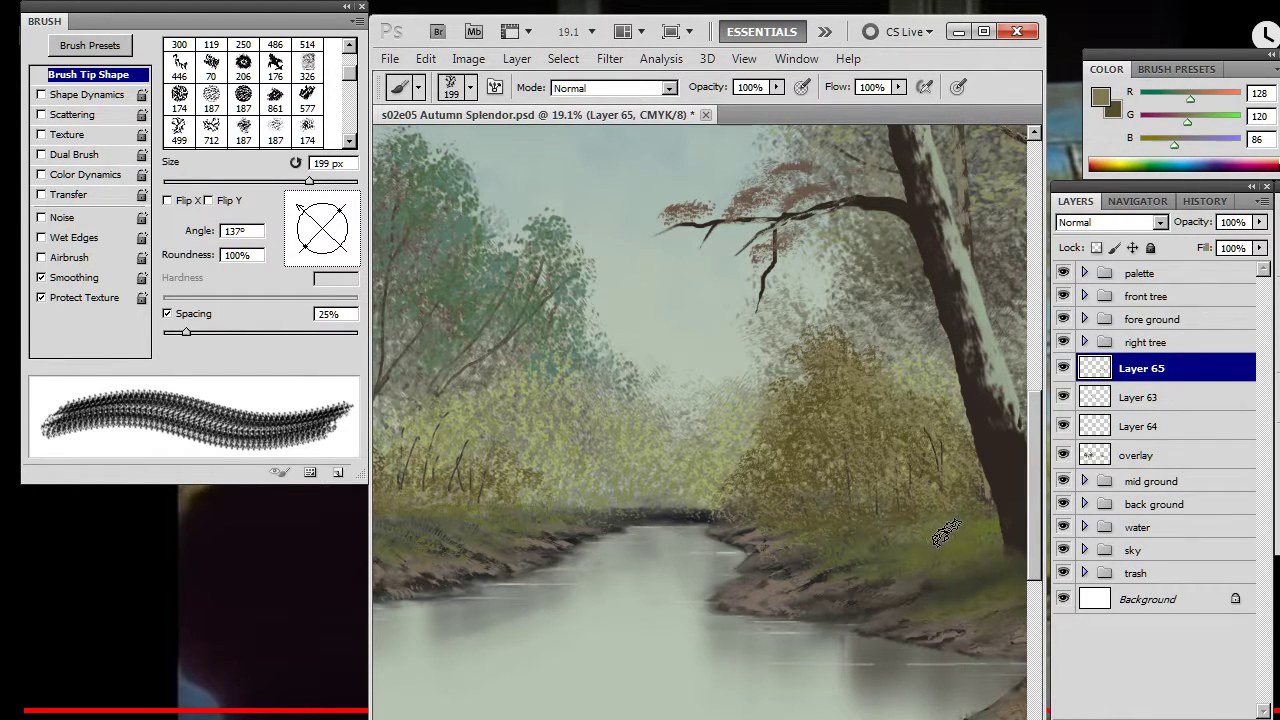
- Dab gray-olive growth on the grass beside the birch trunk with the 137° brush, softening it with the eraser
{"action": "key", "text": "e"}
{"action": "key", "text": "b"}
{"action": "key", "text": "e"}
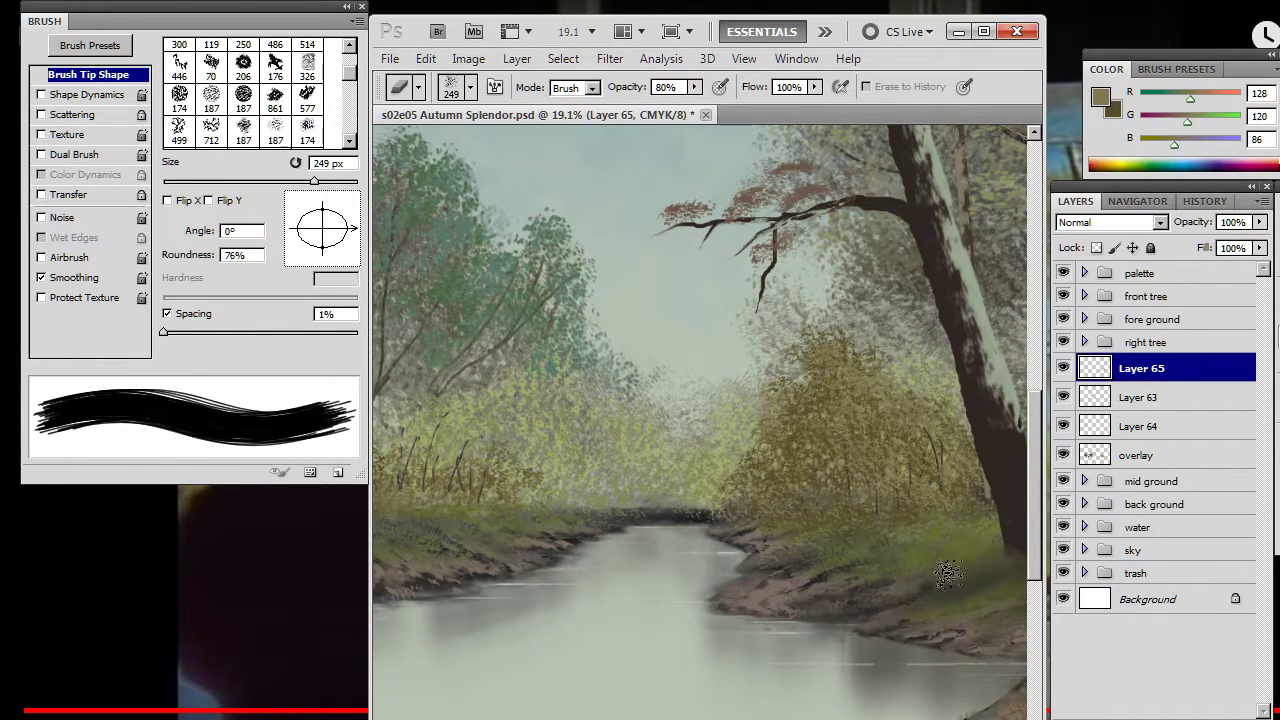
{"action": "key", "text": "b"}
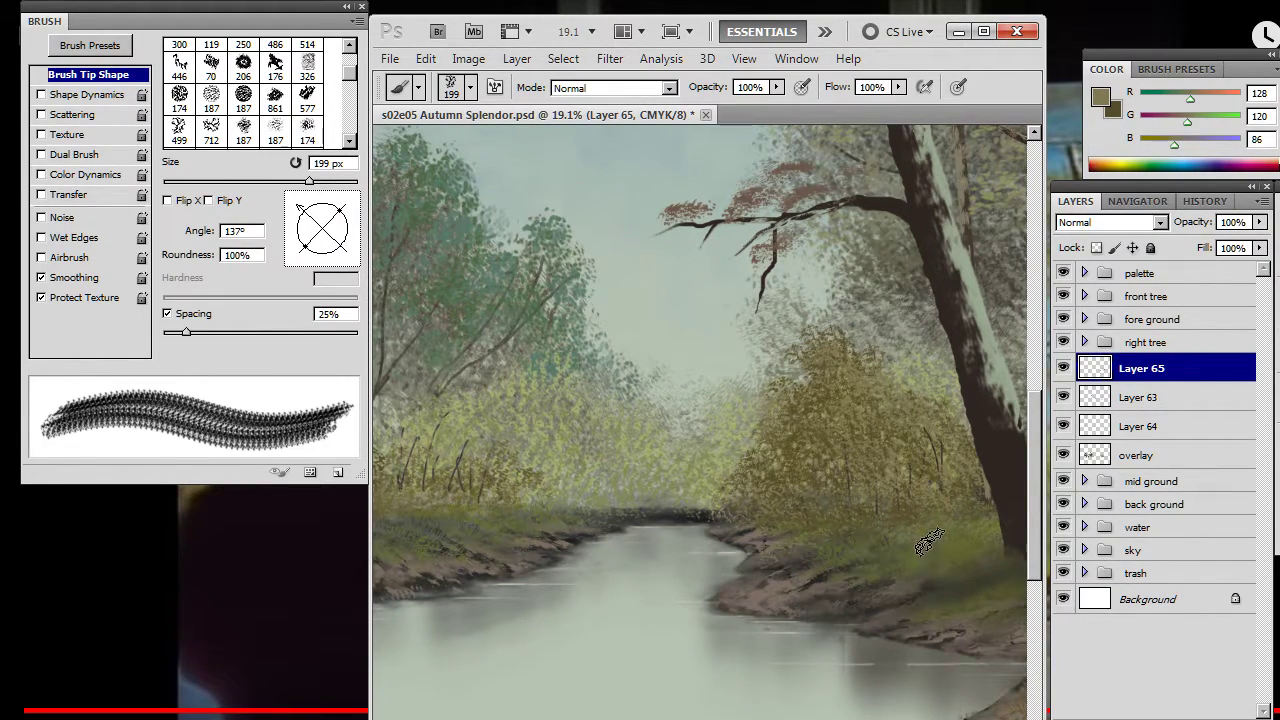
{"action": "key", "text": "e"}
{"action": "key", "text": "b"}
- Set the brush tip to 121° and blend growth across the right bank's grass, alternating the 199 px brush with the 249 px eraser
{"action": "mouse_move", "coordinate": [333, 212]}
{"action": "left_mouse_down"}
{"action": "mouse_move", "coordinate": [307, 208]}
{"action": "mouse_move", "coordinate": [338, 227]}
{"action": "left_mouse_up"}
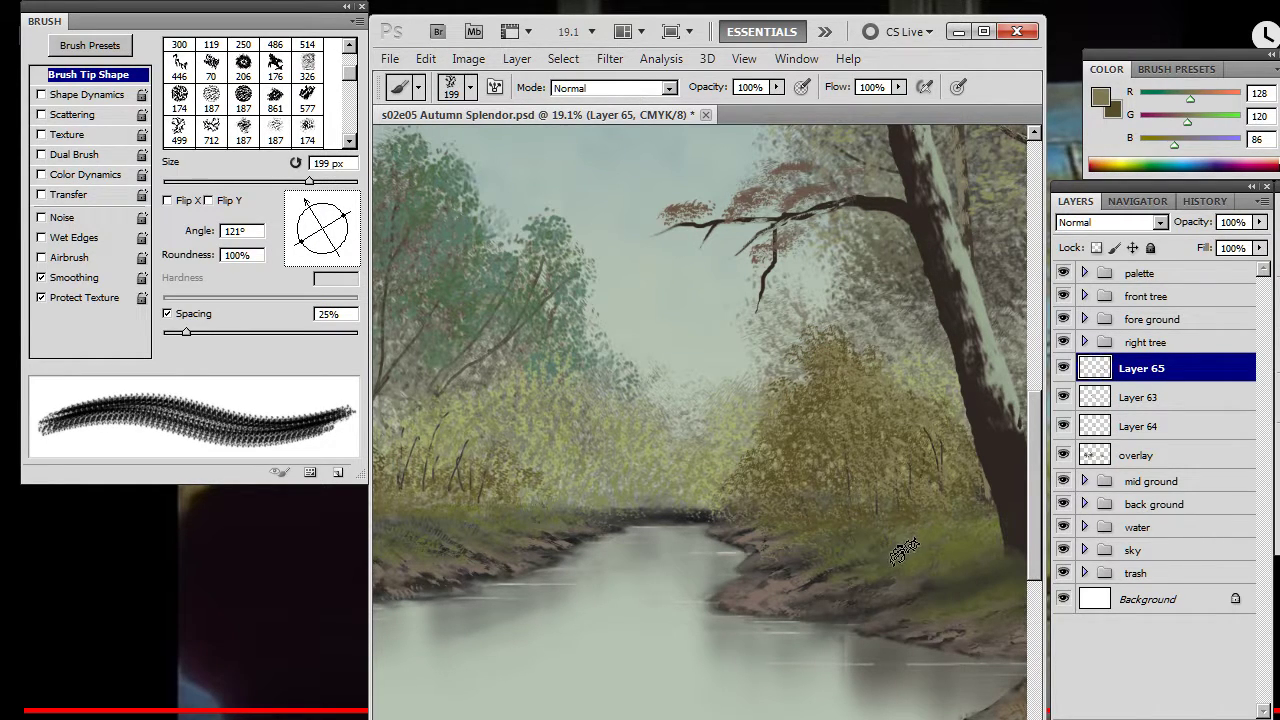
{"action": "key", "text": "e"}
{"action": "key", "text": "b"}
{"action": "key", "text": "e"}
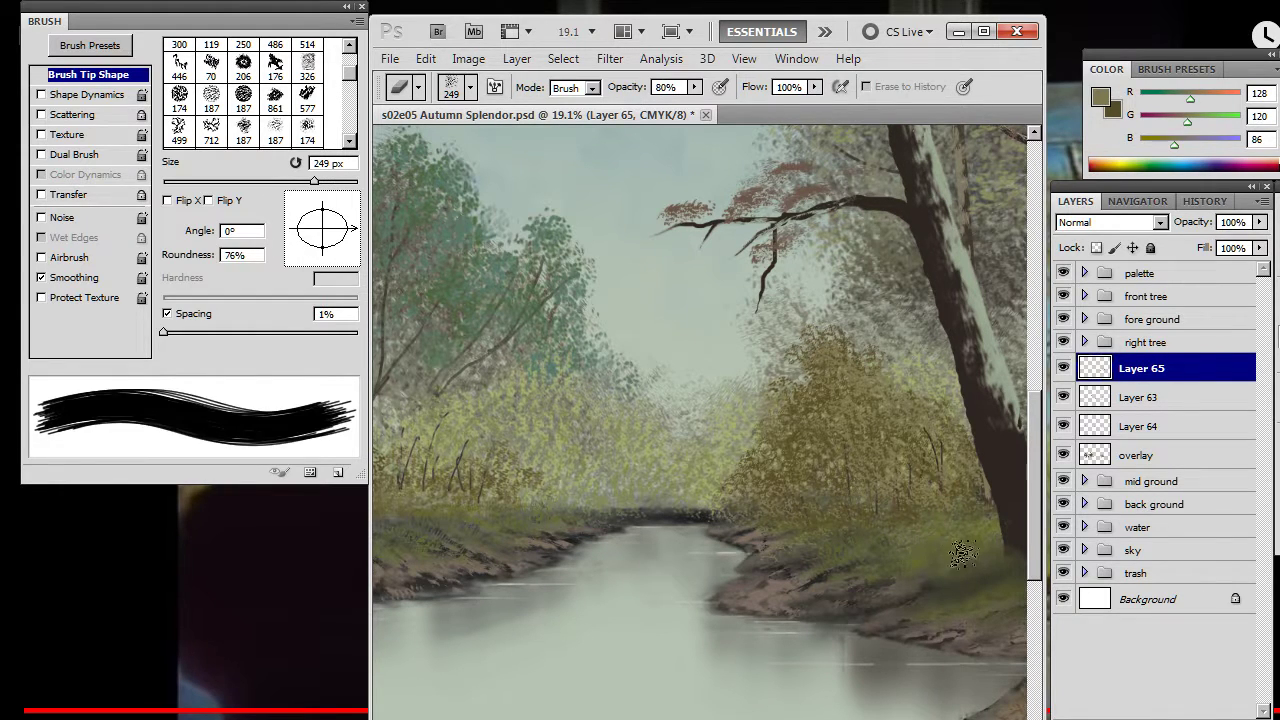
{"action": "key", "text": "b"}
{"action": "key", "text": "e"}
{"action": "key", "text": "b"}
{"action": "key", "text": "e"}
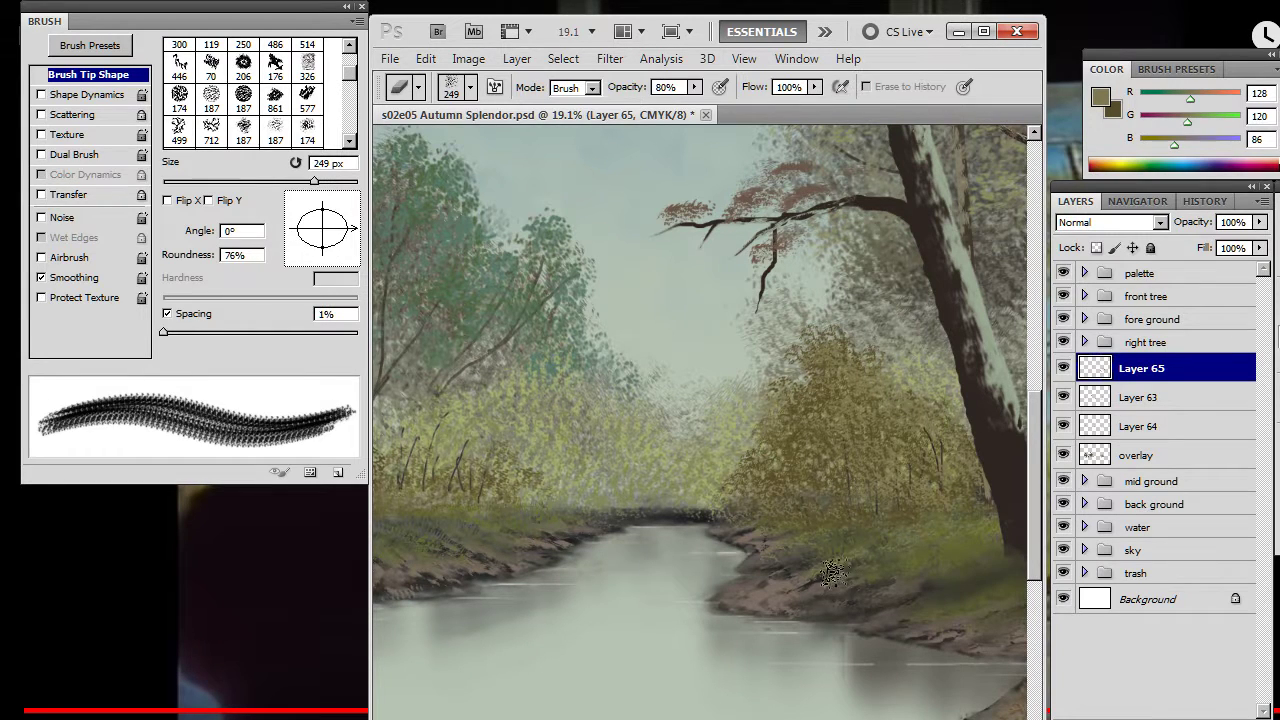
{"action": "key", "text": "b"}
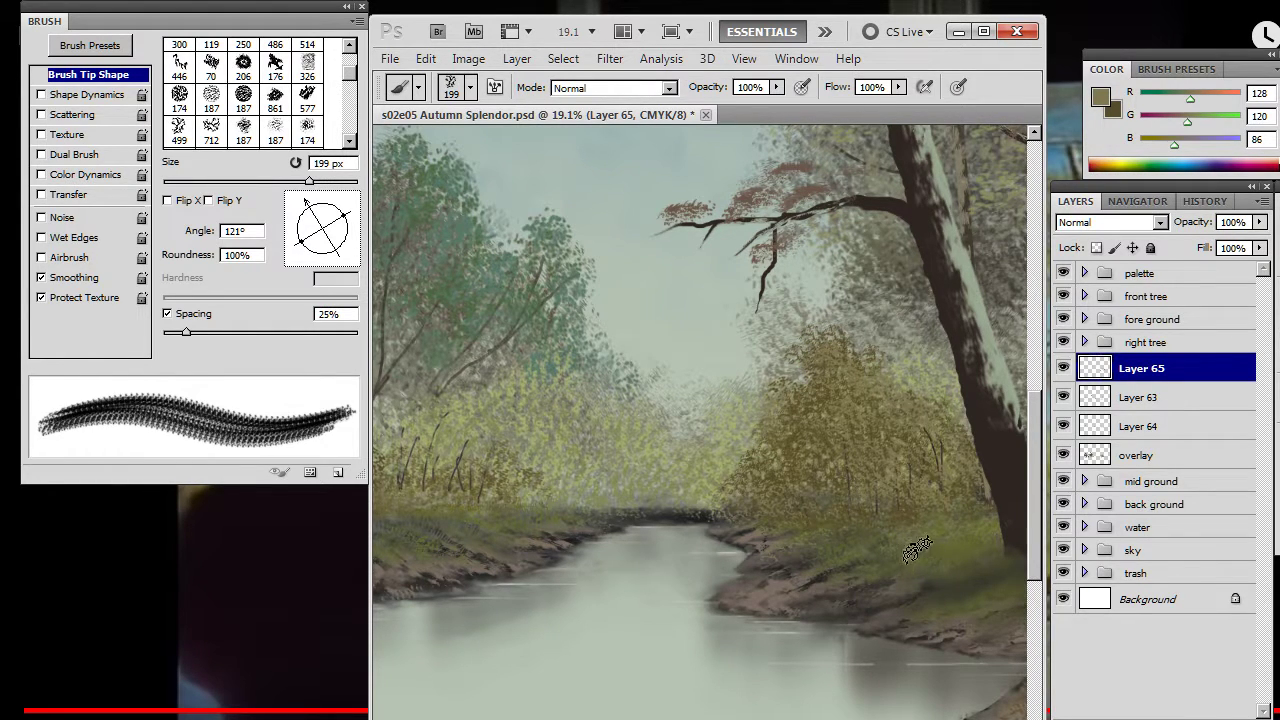
{"action": "key", "text": "e"}
{"action": "key", "text": "b"}
- Set the brush tip to 104° and add gray-olive growth to the grass below the birch, thinning it with the eraser
{"action": "left_click_drag", "start_coordinate": [316, 212], "coordinate": [331, 200]}
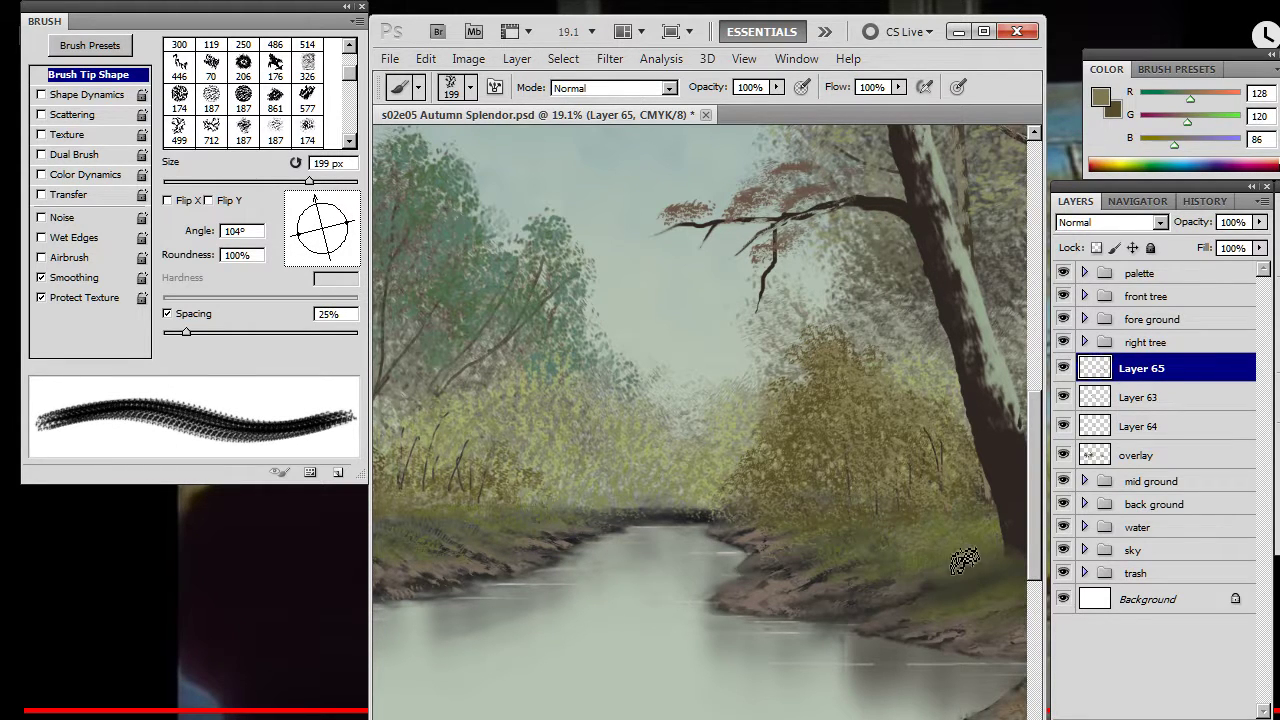
{"action": "key", "text": "e"}
{"action": "key", "text": "b"}
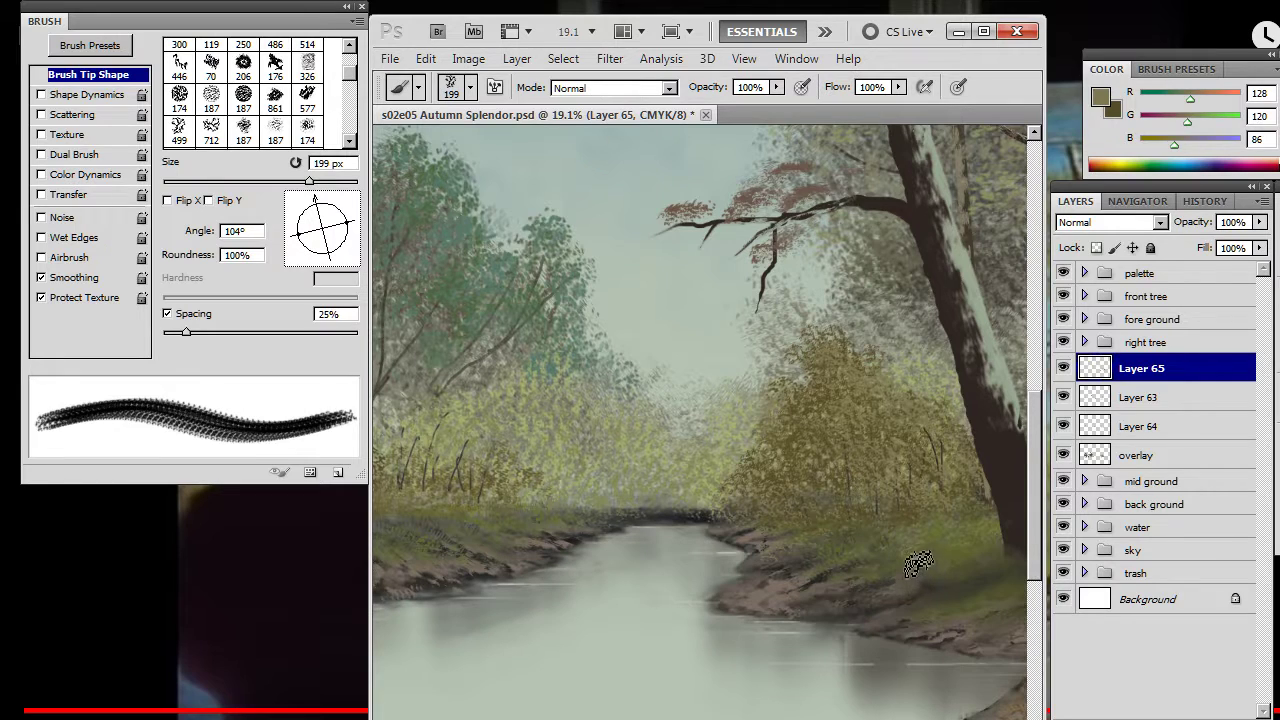
{"action": "key", "text": "e"}
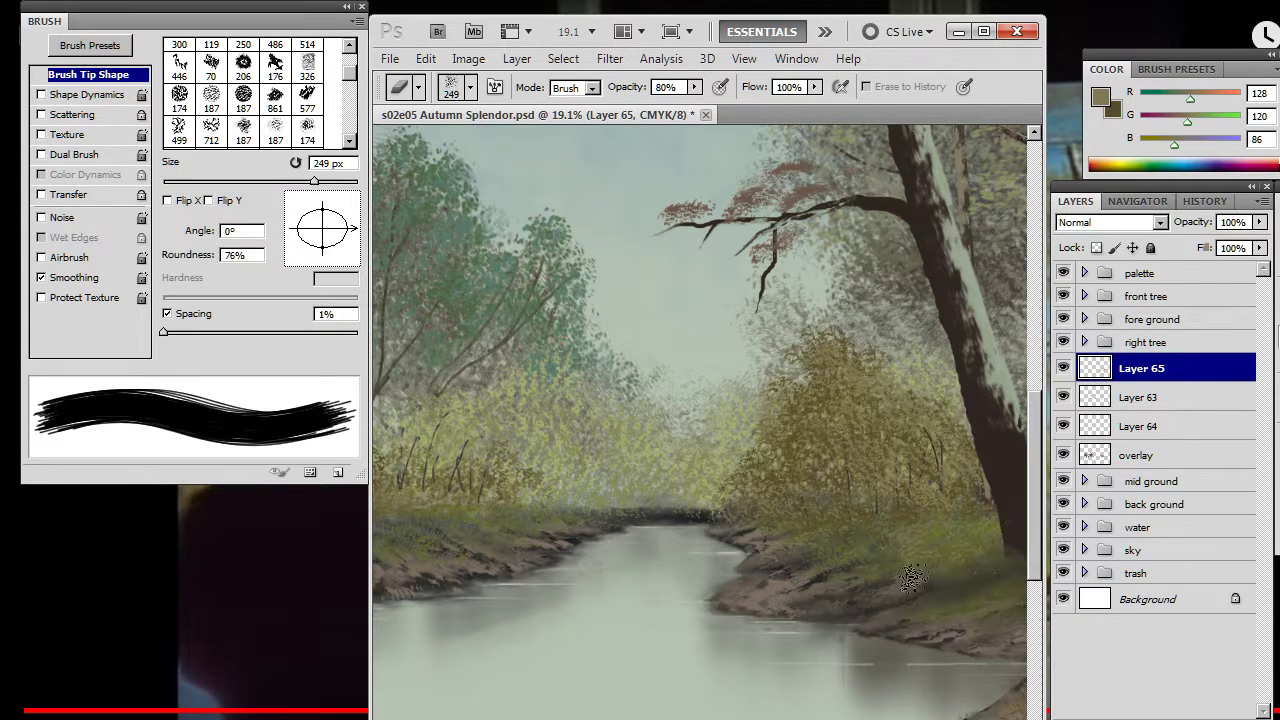
{"action": "key", "text": "b"}
{"action": "key", "text": "e"}
{"action": "key", "text": "b"}
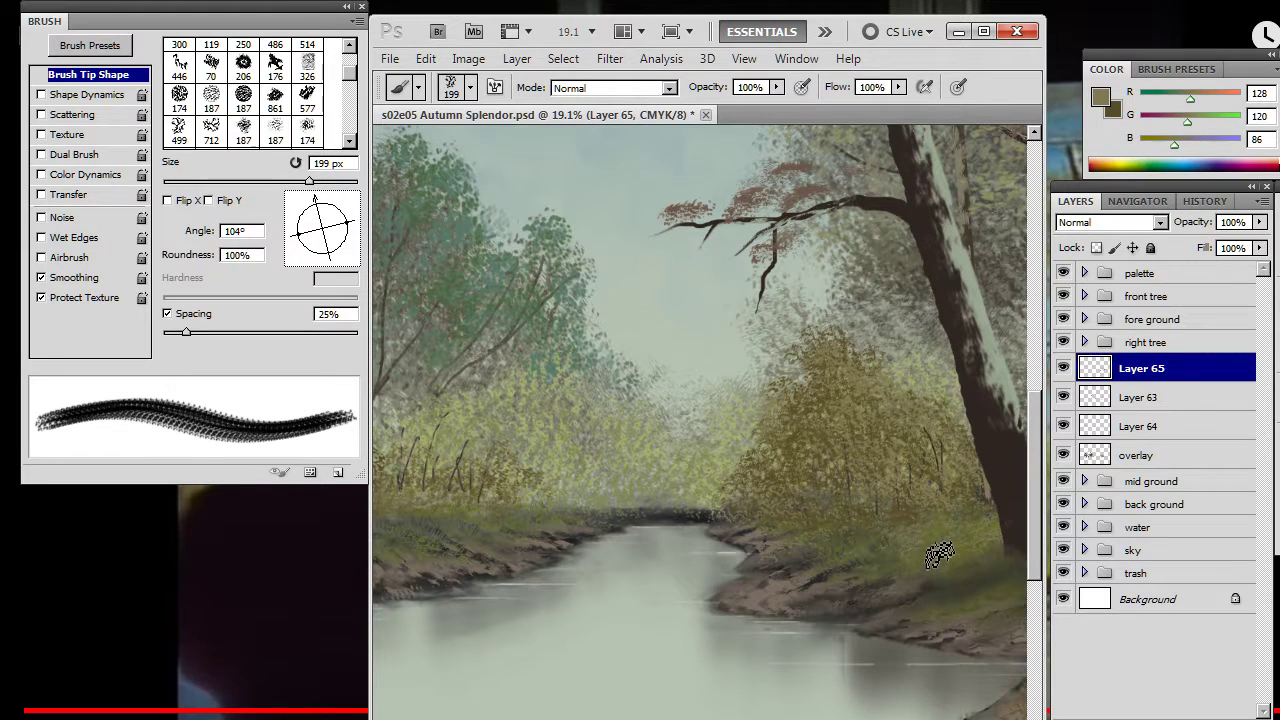
{"action": "key", "text": "e"}
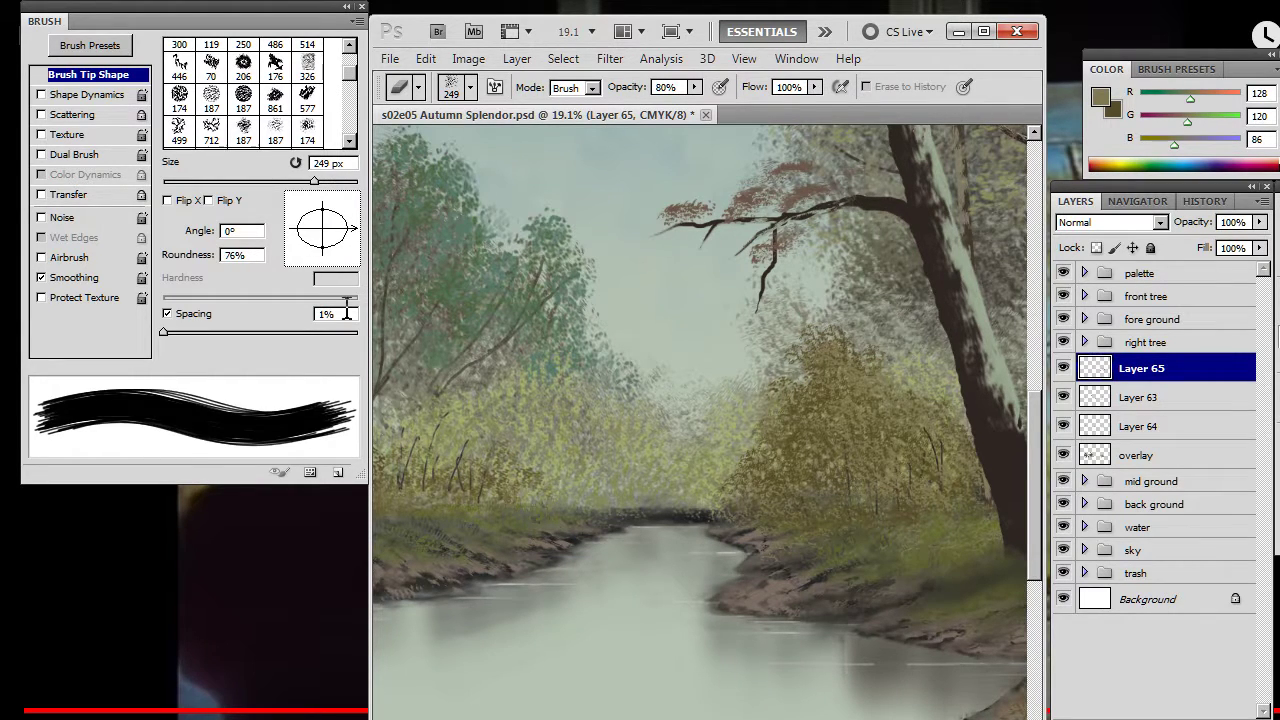
- Turn the eraser tip to 96° at 175 px and refine the growth along the right bank, alternating brush and eraser
{"action": "left_click", "coordinate": [320, 208]}
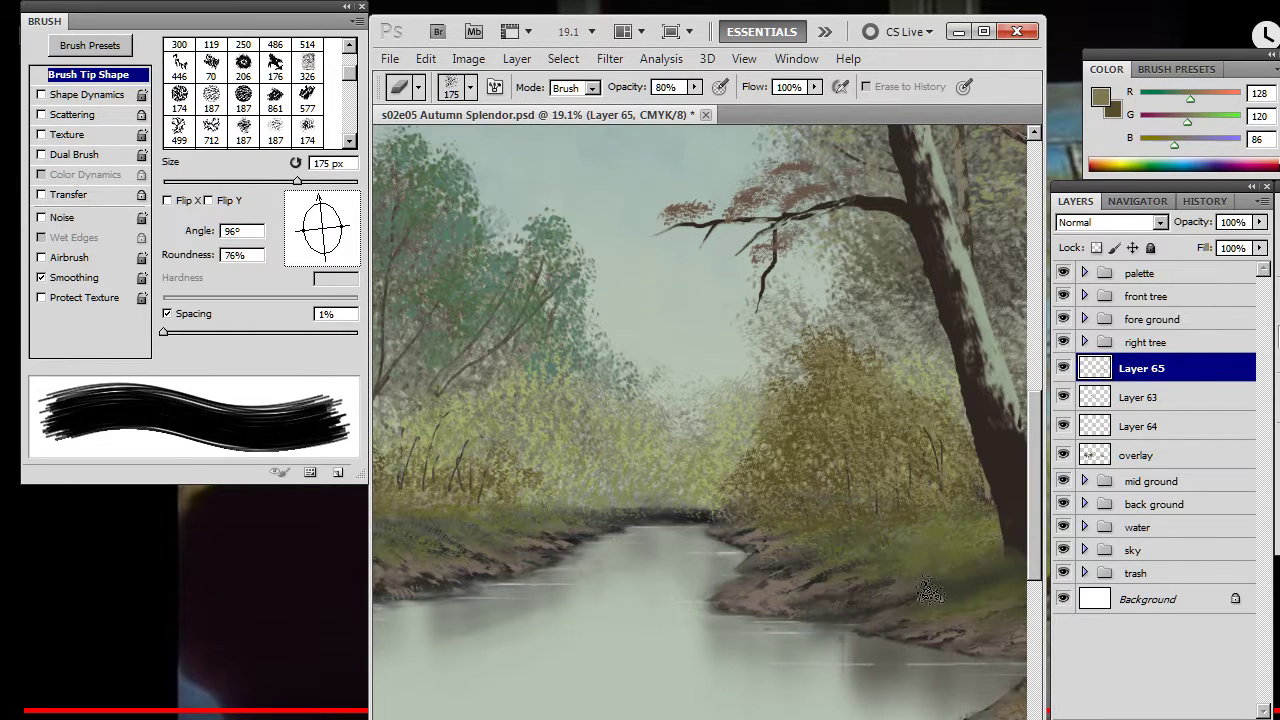
{"action": "key", "text": "b"}
{"action": "key", "text": "e"}
{"action": "key", "text": "b"}
{"action": "key", "text": "e"}
{"action": "key", "text": "b"}
{"action": "key", "text": "e"}
- Dab gray-olive highlights on the upper part of the right bush with the brush at 250 px, thinning them with the eraser
{"action": "key", "text": "space"}
{"action": "mouse_move", "coordinate": [895, 603]}
{"action": "left_mouse_down"}
{"action": "mouse_move", "coordinate": [804, 544]}
{"action": "mouse_move", "coordinate": [766, 571]}
{"action": "mouse_move", "coordinate": [689, 543]}
{"action": "left_mouse_up"}
{"action": "key", "text": "z"}
{"action": "left_click_drag", "start_coordinate": [734, 465], "coordinate": [756, 428]}
{"action": "key", "text": "b"}
{"action": "key", "text": "]"}
{"action": "key", "text": "]"}
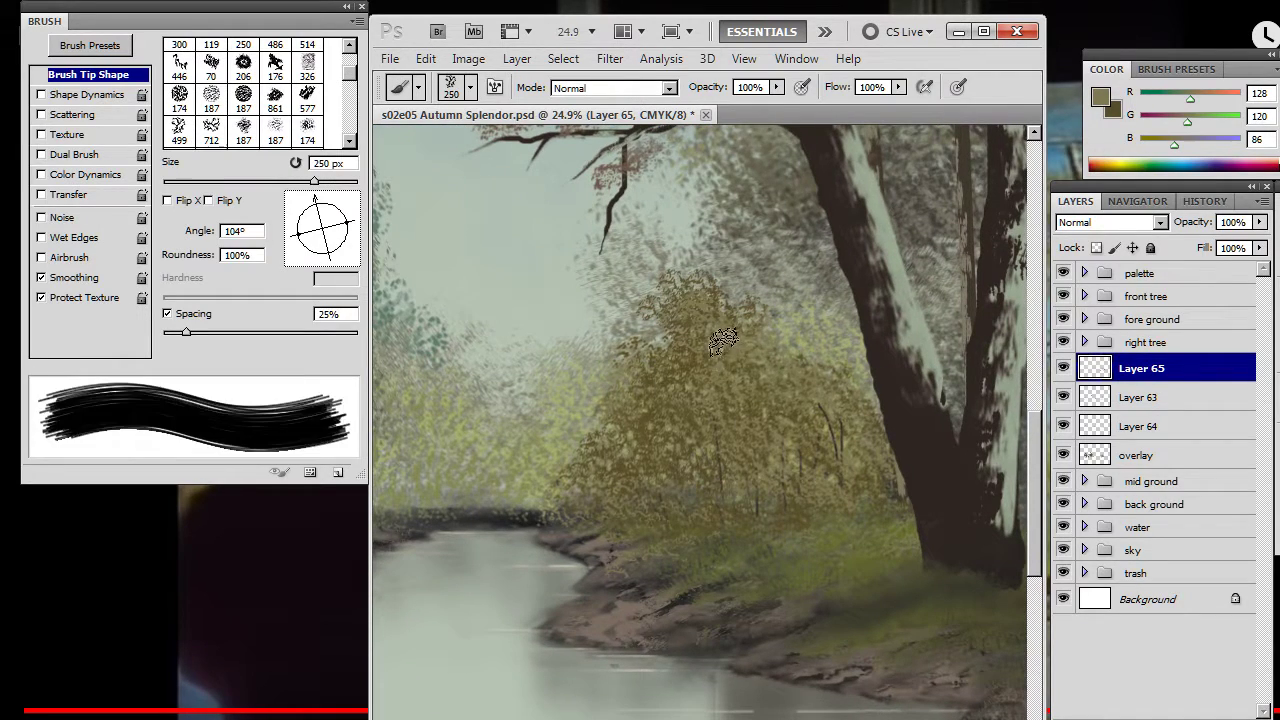
{"action": "key", "text": "e"}
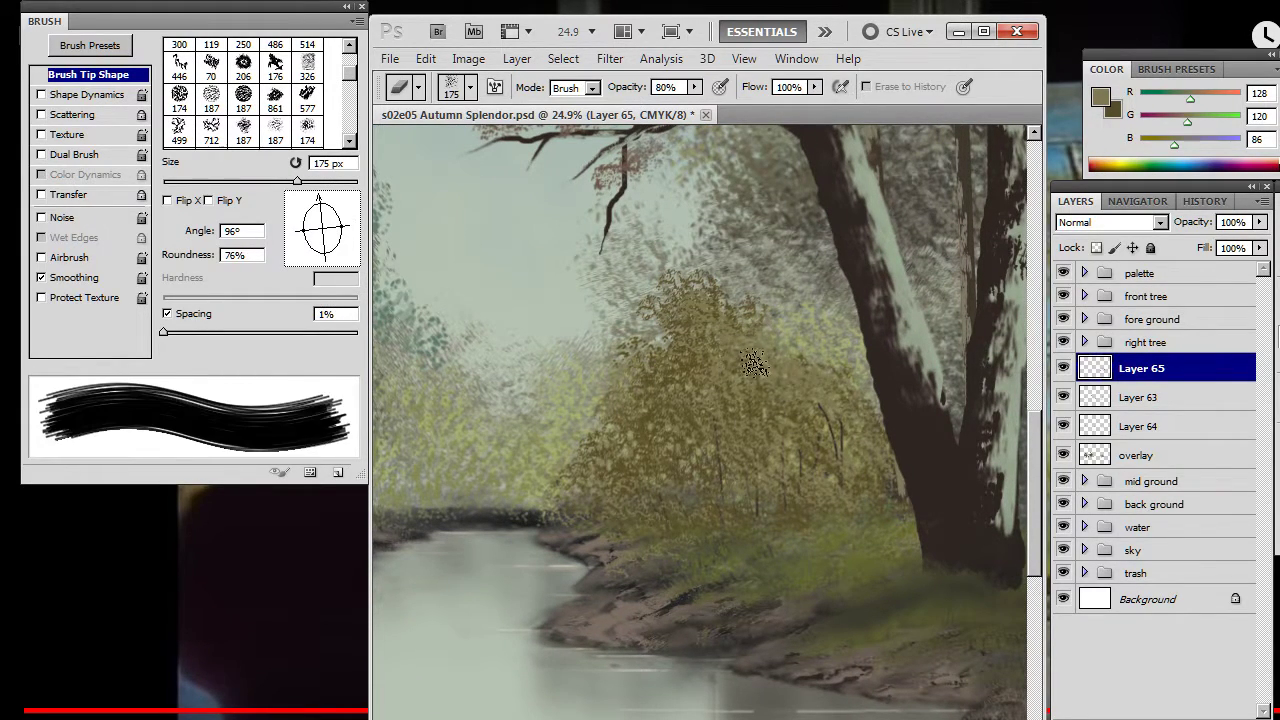
- Add a new layer above Layer 65 and sample the dark brown of the birch trunk as the painting color
{"action": "key", "text": "z"}
{"action": "mouse_move", "coordinate": [769, 491]}
{"action": "left_mouse_down"}
{"action": "mouse_move", "coordinate": [706, 474]}
{"action": "mouse_move", "coordinate": [628, 498]}
{"action": "mouse_move", "coordinate": [651, 523]}
{"action": "mouse_move", "coordinate": [609, 534]}
{"action": "left_mouse_up"}
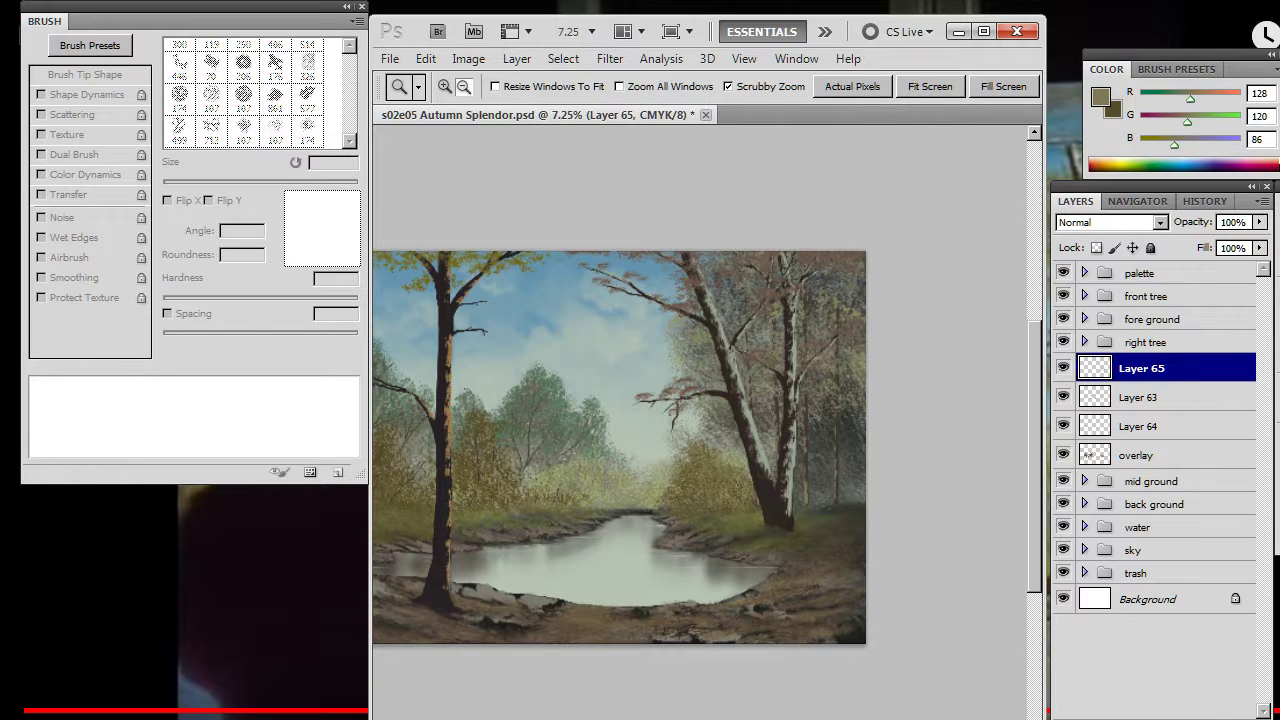
{"action": "key", "text": "ctrl+shift+alt+n"}
{"action": "key", "text": "b"}
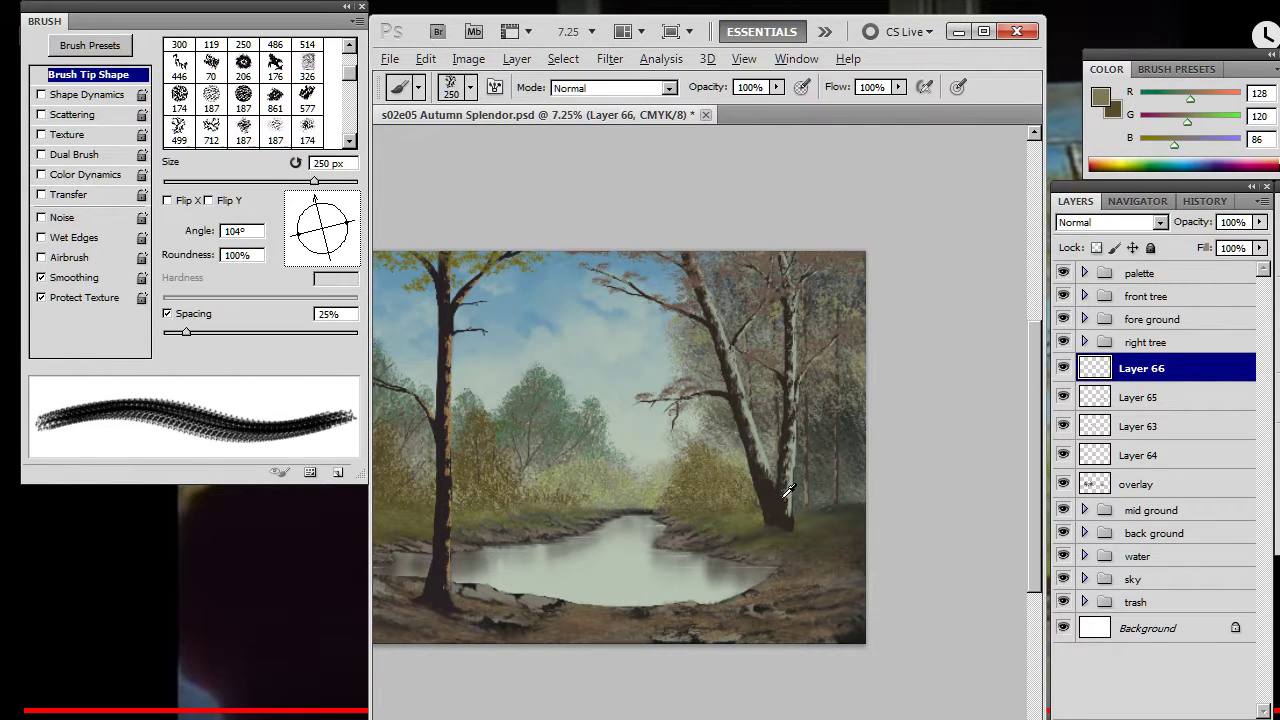
{"action": "left_click", "coordinate": [775, 500], "text": "alt"}
- Choose a hard round brush with 100% hardness and a size of 6 px
{"action": "right_click", "coordinate": [643, 455]}
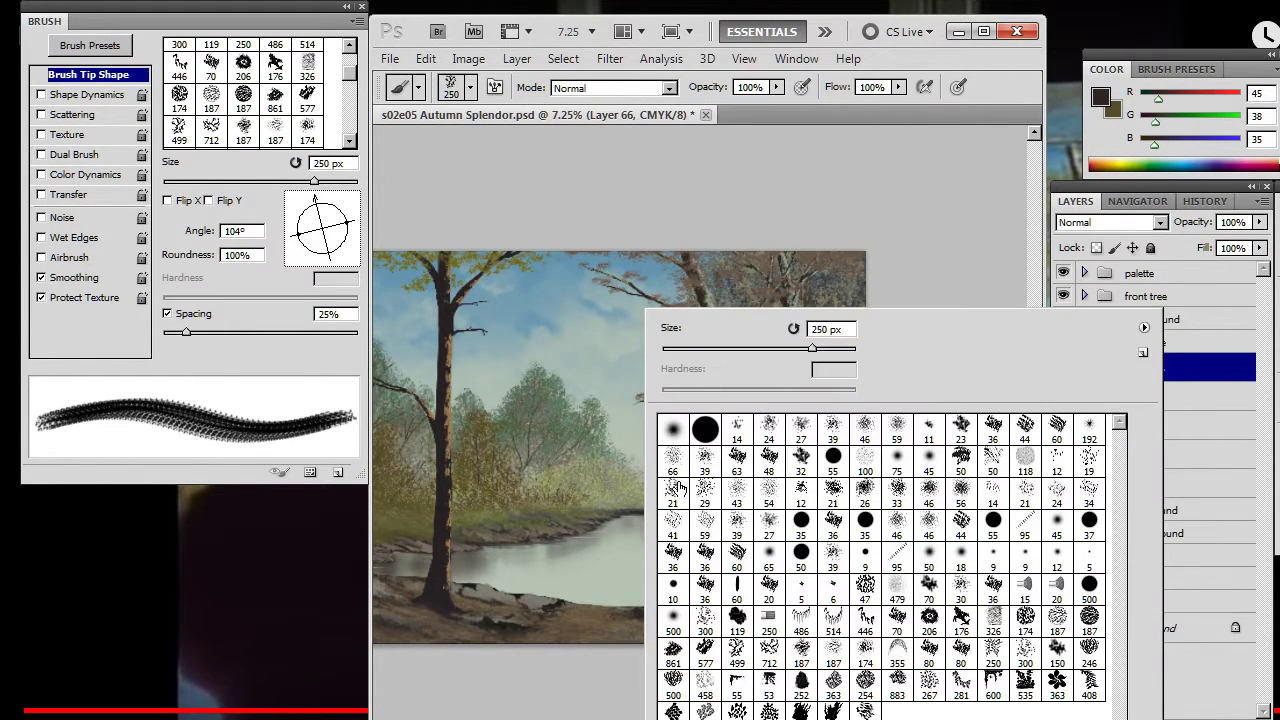
{"action": "left_click", "coordinate": [703, 431]}
{"action": "left_click", "coordinate": [667, 388]}
{"action": "left_click_drag", "start_coordinate": [667, 388], "coordinate": [856, 392]}
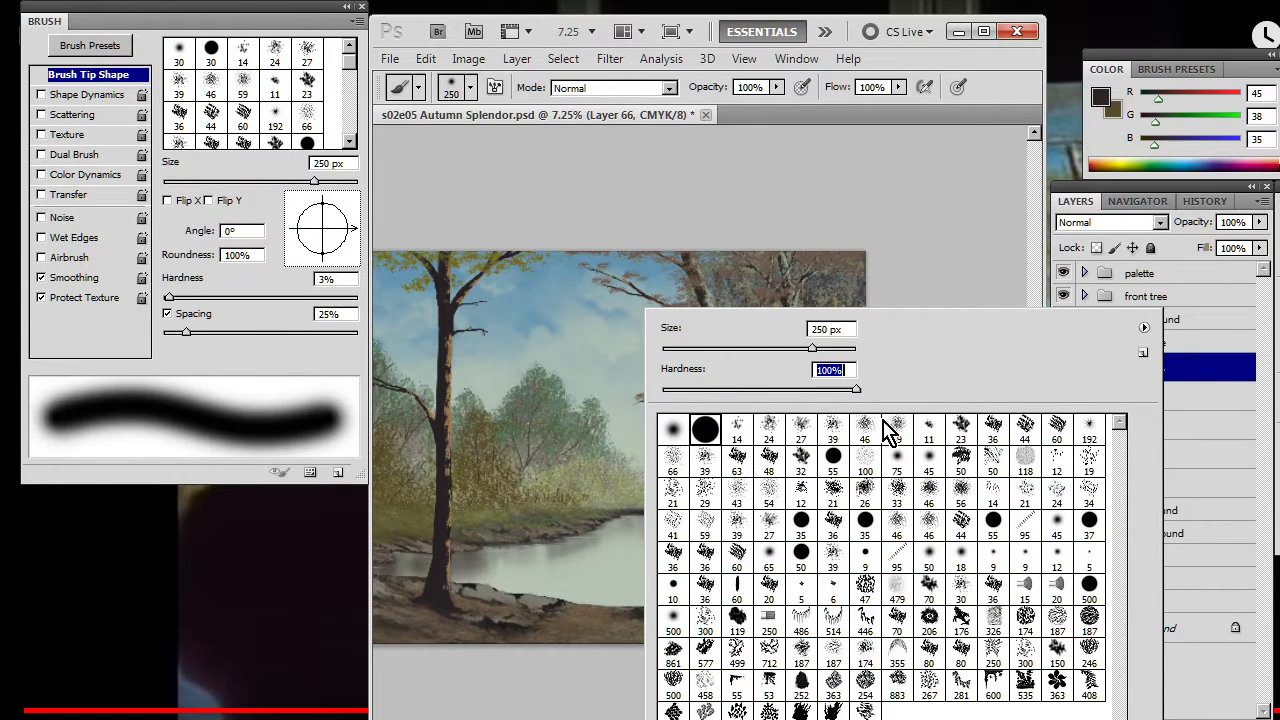
{"action": "left_click", "coordinate": [668, 349]}
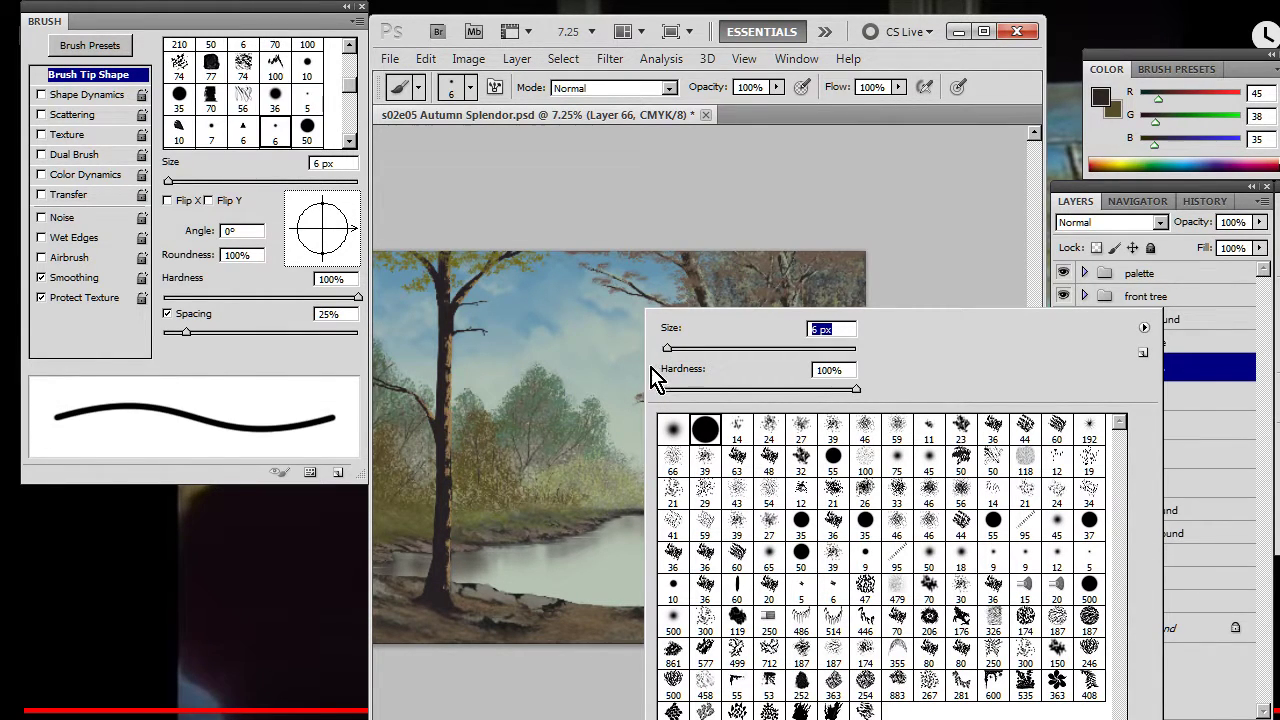
{"action": "left_click", "coordinate": [967, 252]}
- Paint thin dark twigs in the bush on the right bank with the 6 px brush, fading them with the 300 px eraser
{"action": "key", "text": "ctrl+space"}
{"action": "left_click_drag", "start_coordinate": [724, 511], "coordinate": [782, 519]}
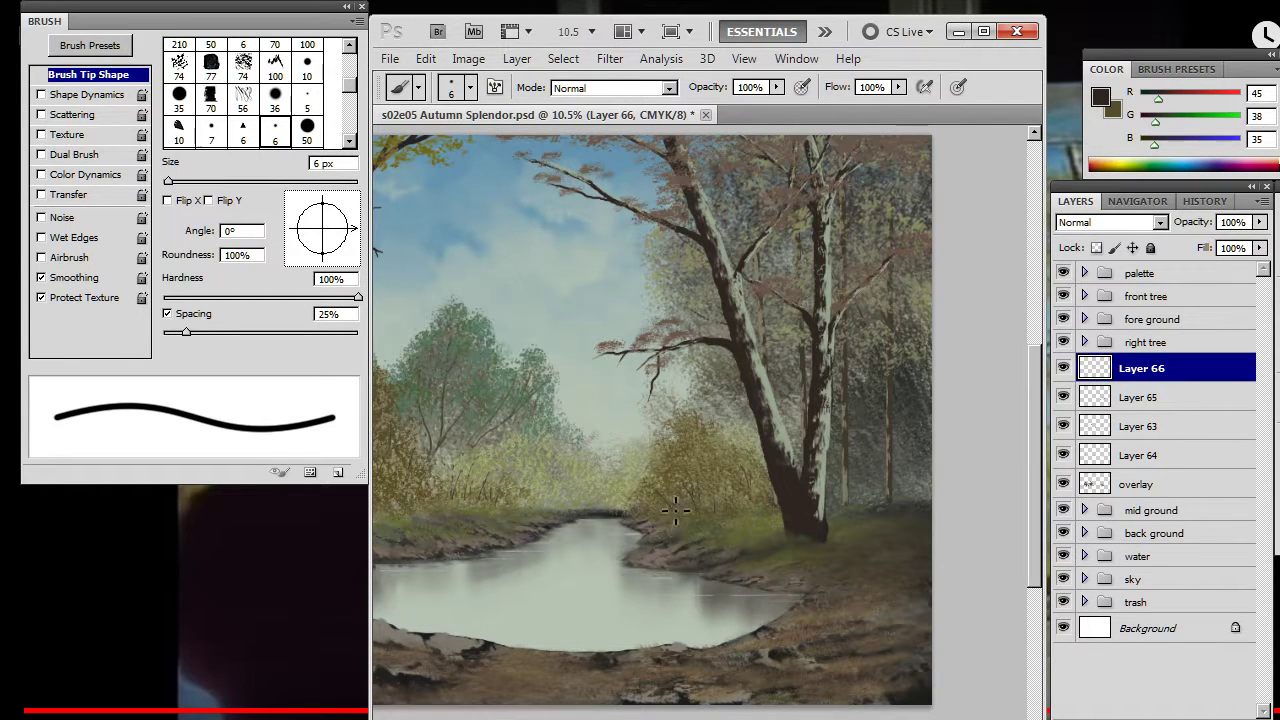
{"action": "key", "text": "e"}
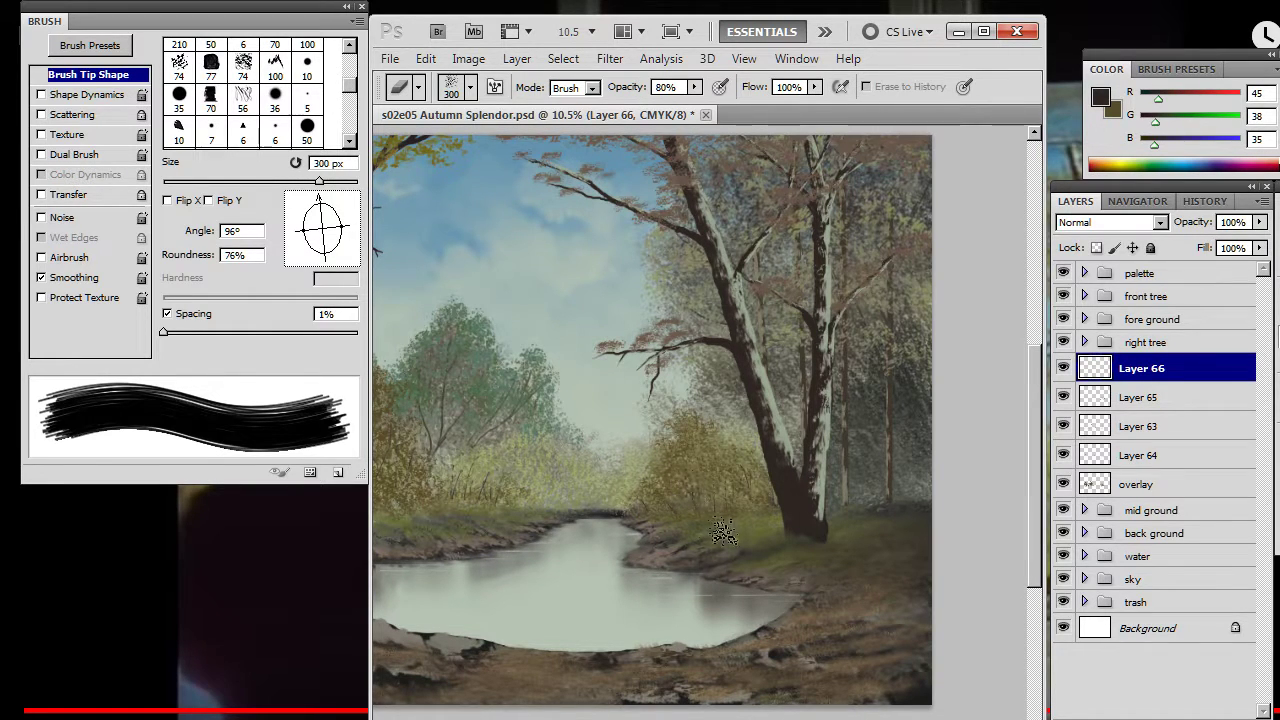
{"action": "key", "text": "b"}
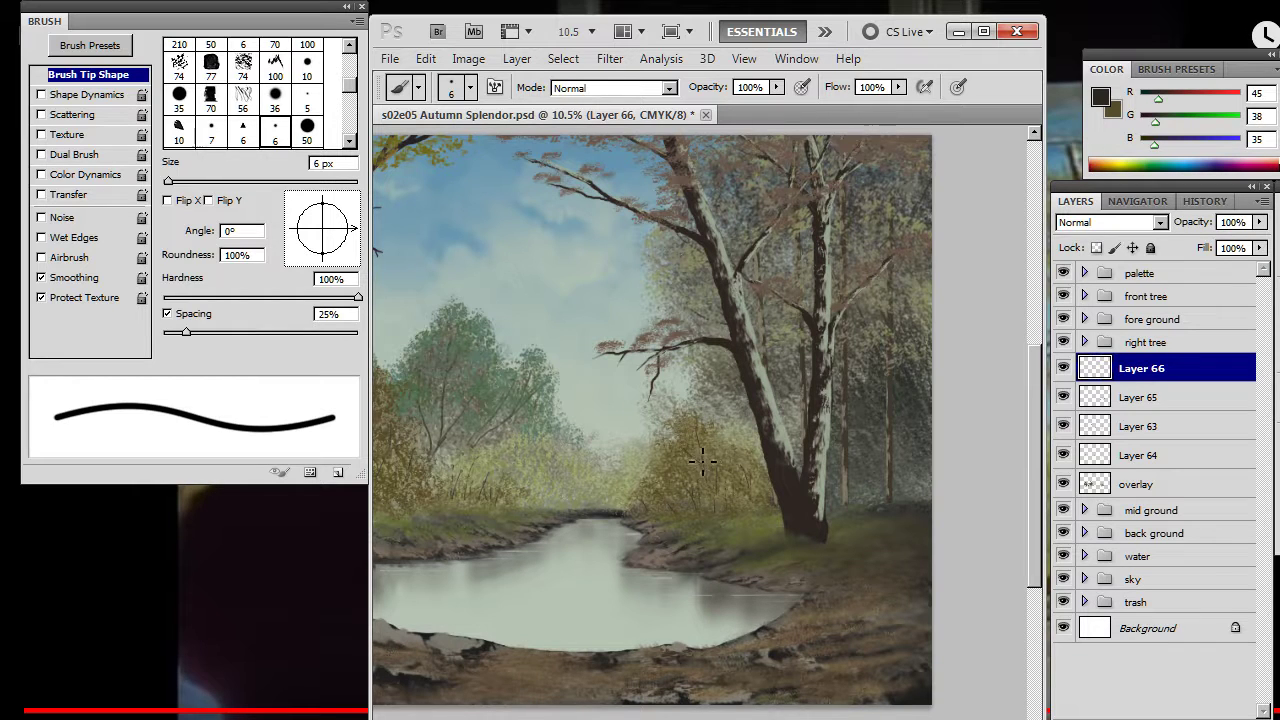
{"action": "key", "text": "e"}
{"action": "key", "text": "b"}
{"action": "key", "text": "e"}
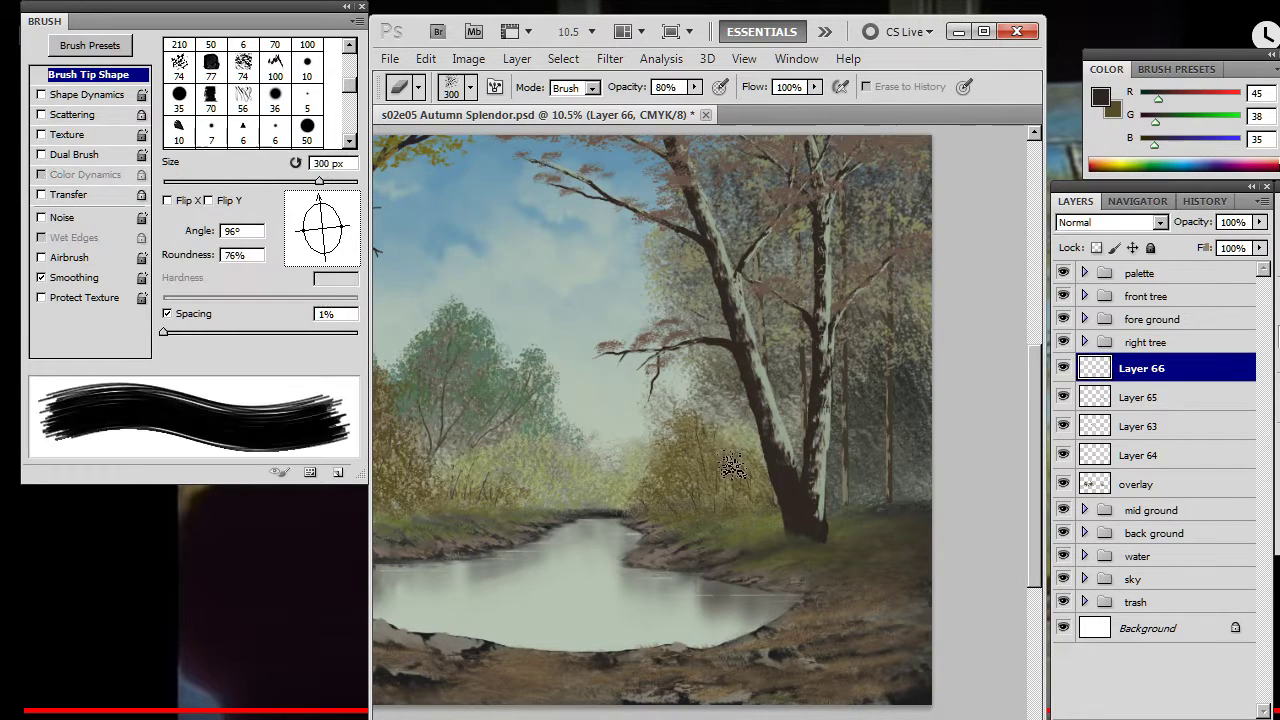
{"action": "key", "text": "b"}
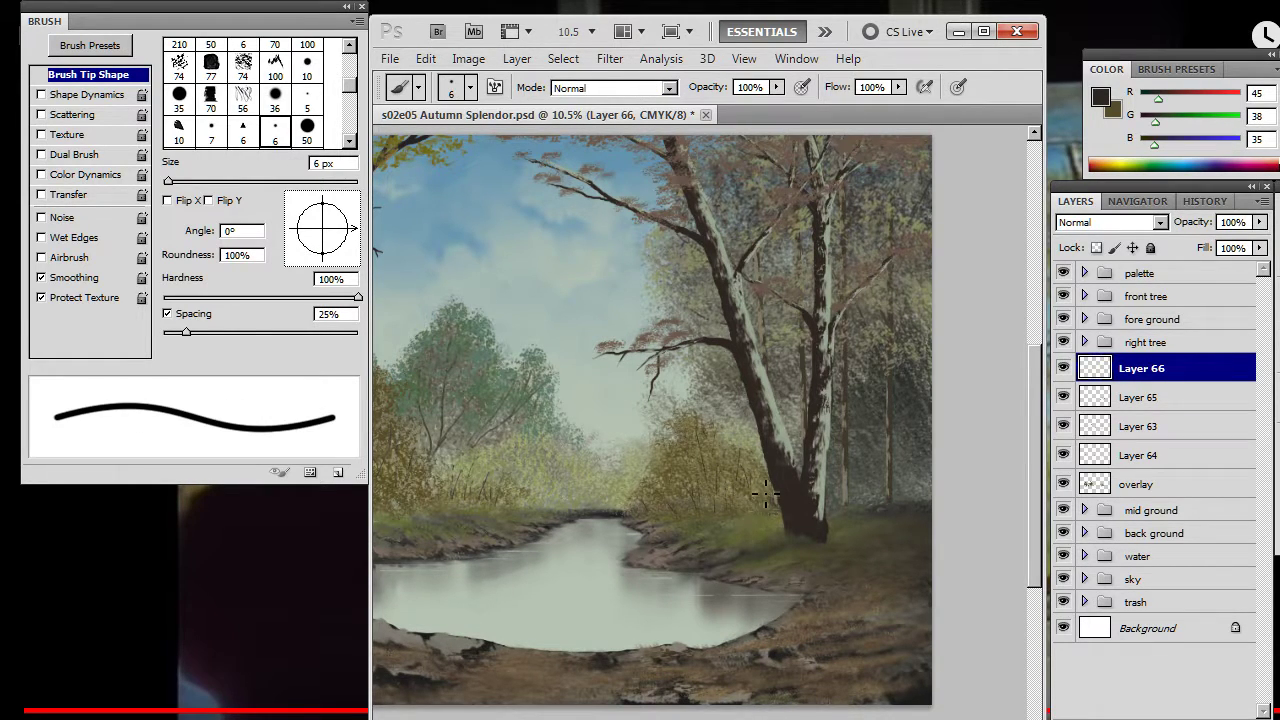
- Add more thin twigs beside the birch and in the left bushes, softening them with the eraser
{"action": "key", "text": "e"}
{"action": "key", "text": "b"}
{"action": "key", "text": "e"}
{"action": "key", "text": "b"}
{"action": "mouse_move", "coordinate": [533, 557]}
{"action": "left_mouse_down"}
{"action": "mouse_move", "coordinate": [689, 543]}
{"action": "mouse_move", "coordinate": [655, 561]}
{"action": "left_mouse_up"}
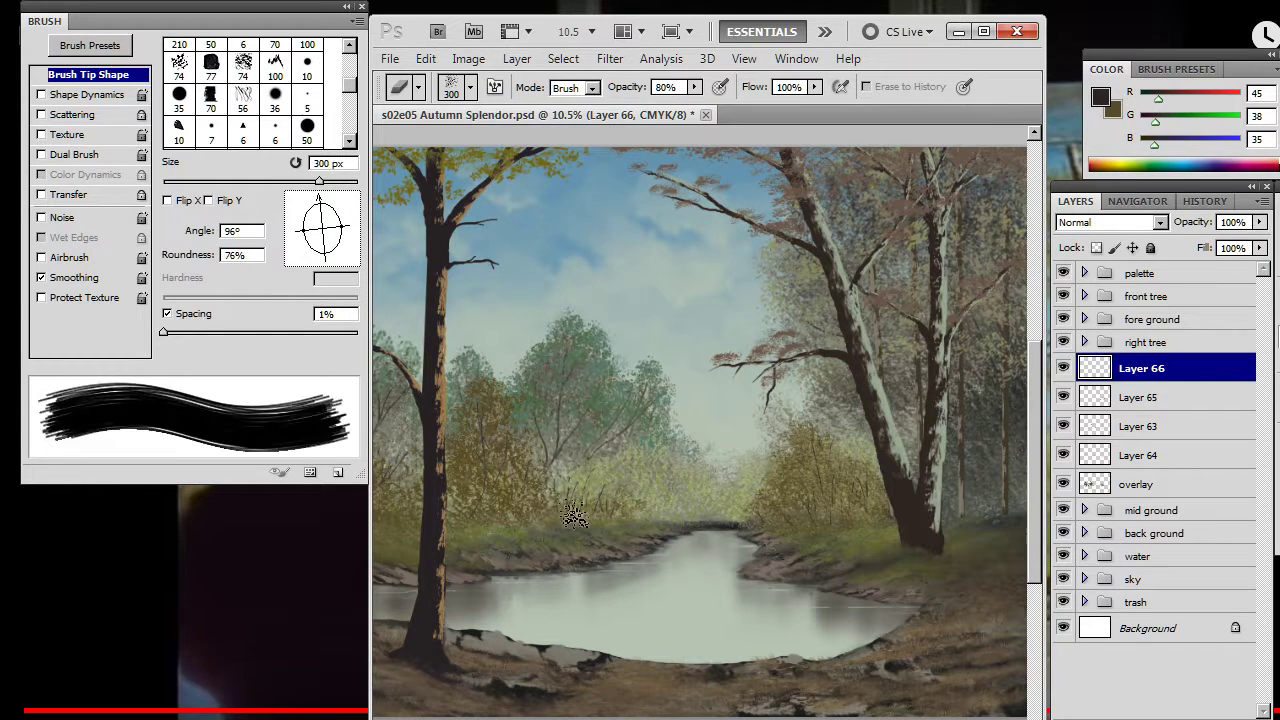
- Paint thin dark stems in the woods behind the birches, fading them with the eraser, and set the brush to 8 px
{"action": "left_click_drag", "start_coordinate": [783, 564], "coordinate": [523, 540]}
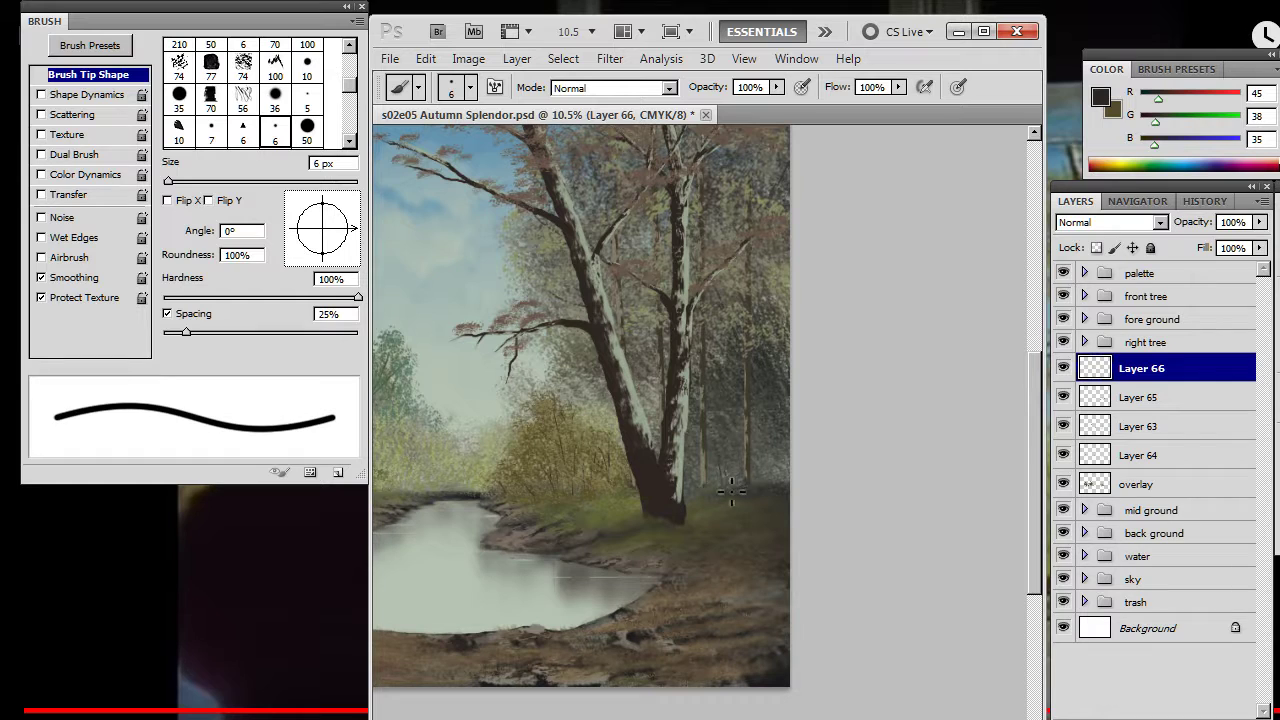
{"action": "key", "text": "e"}
{"action": "key", "text": "b"}
{"action": "key", "text": "e"}
{"action": "key", "text": "b"}
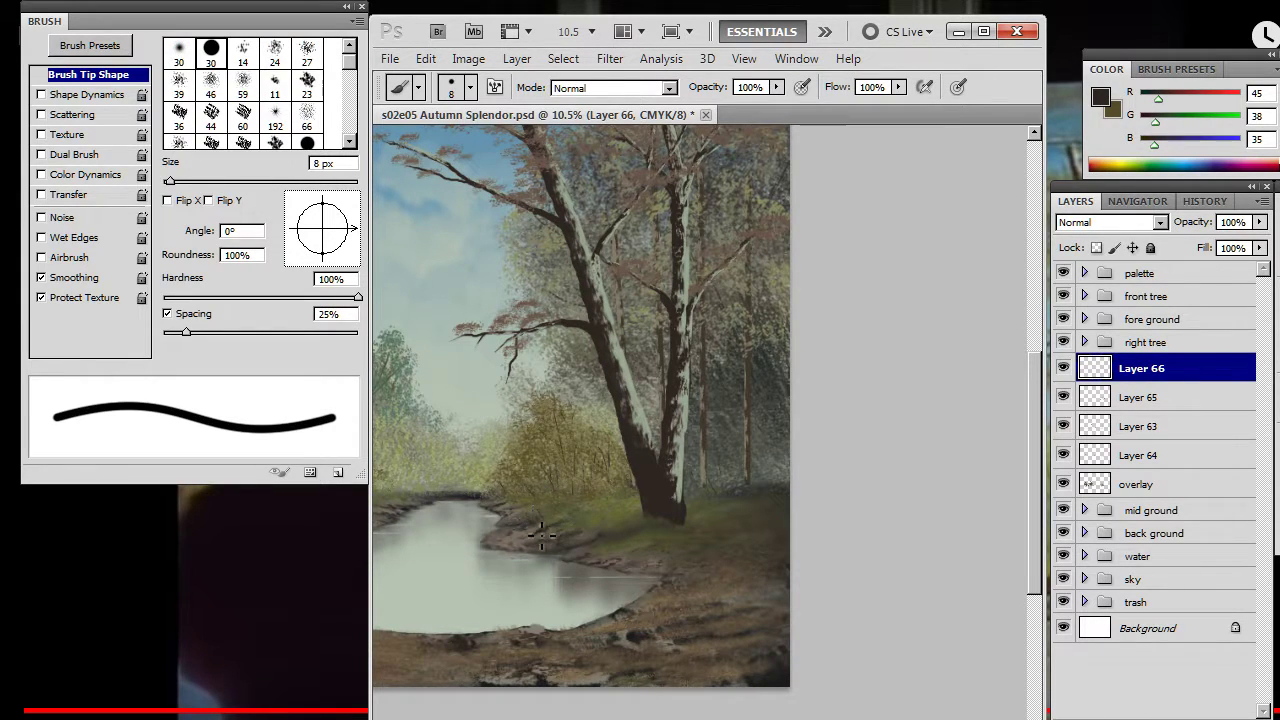
- Add dark 8 px stems along the base of the woods at the painting's right edge, thinning them with the 300 px eraser
{"action": "key", "text": "e"}
{"action": "key", "text": "b"}
{"action": "key", "text": "e"}
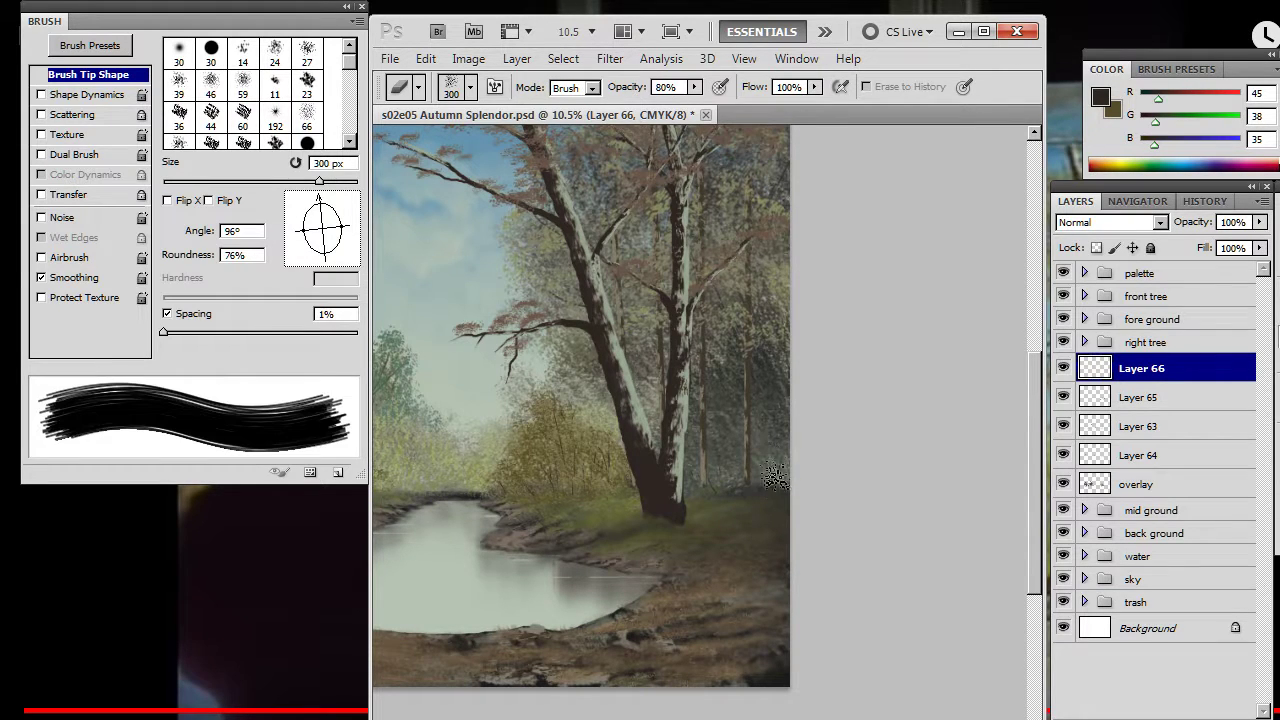
{"action": "key", "text": "b"}
{"action": "key", "text": "e"}
{"action": "key", "text": "b"}
{"action": "key", "text": "e"}
{"action": "key", "text": "b"}
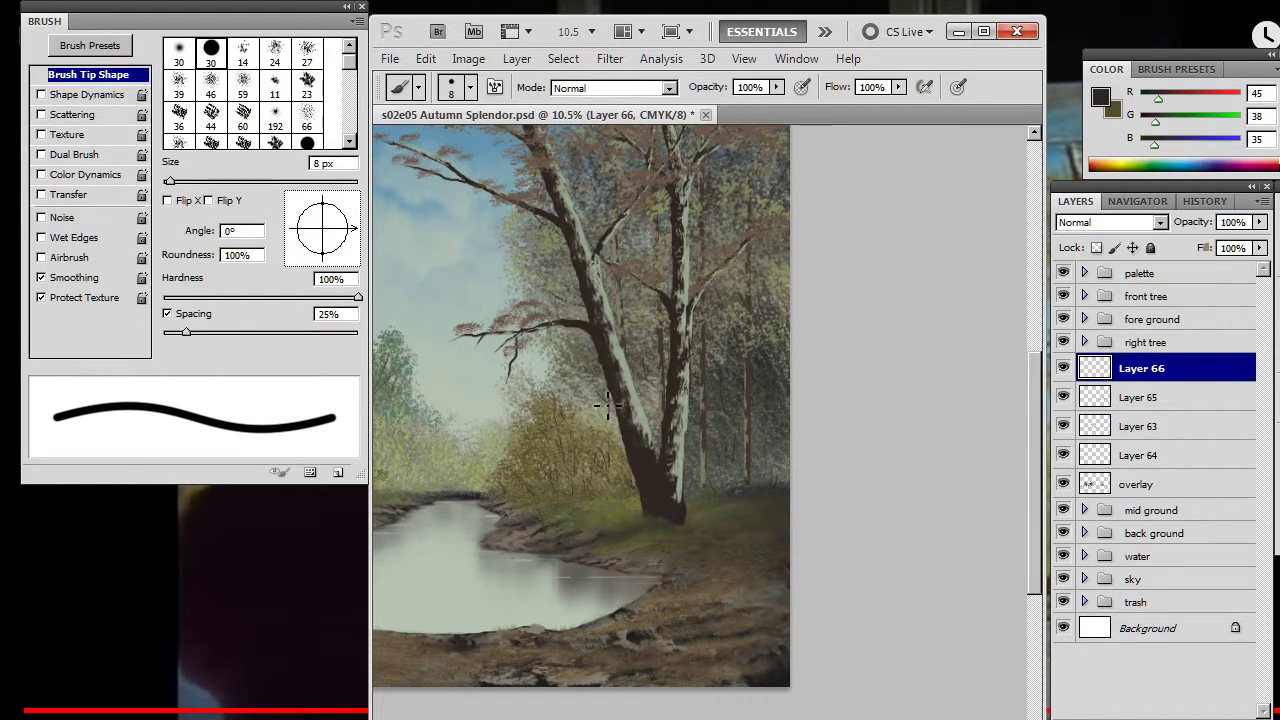
{"action": "key", "text": "e"}
- Paint thin dark 8 px stems in the yellow-green bushes on the pond's left bank, fading them with the 300 px eraser
{"action": "left_click_drag", "start_coordinate": [574, 512], "coordinate": [695, 489]}
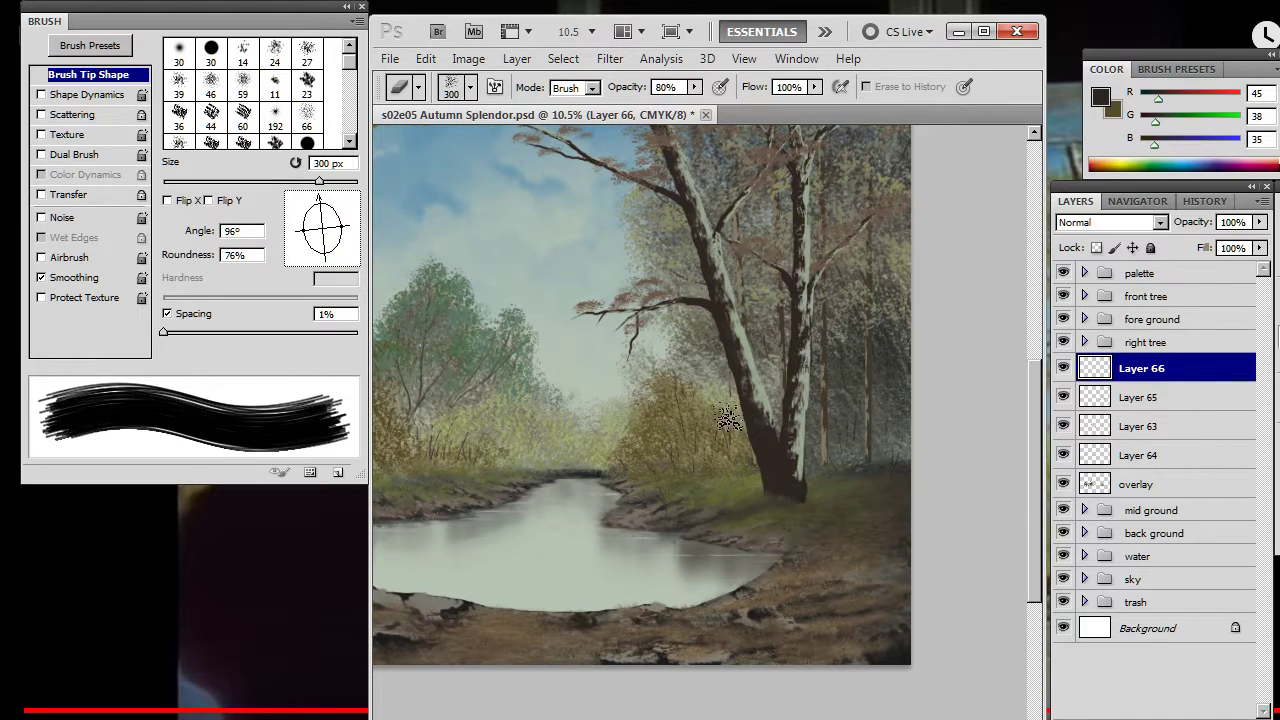
{"action": "left_click_drag", "start_coordinate": [763, 531], "coordinate": [734, 515]}
{"action": "left_click_drag", "start_coordinate": [553, 487], "coordinate": [708, 516]}
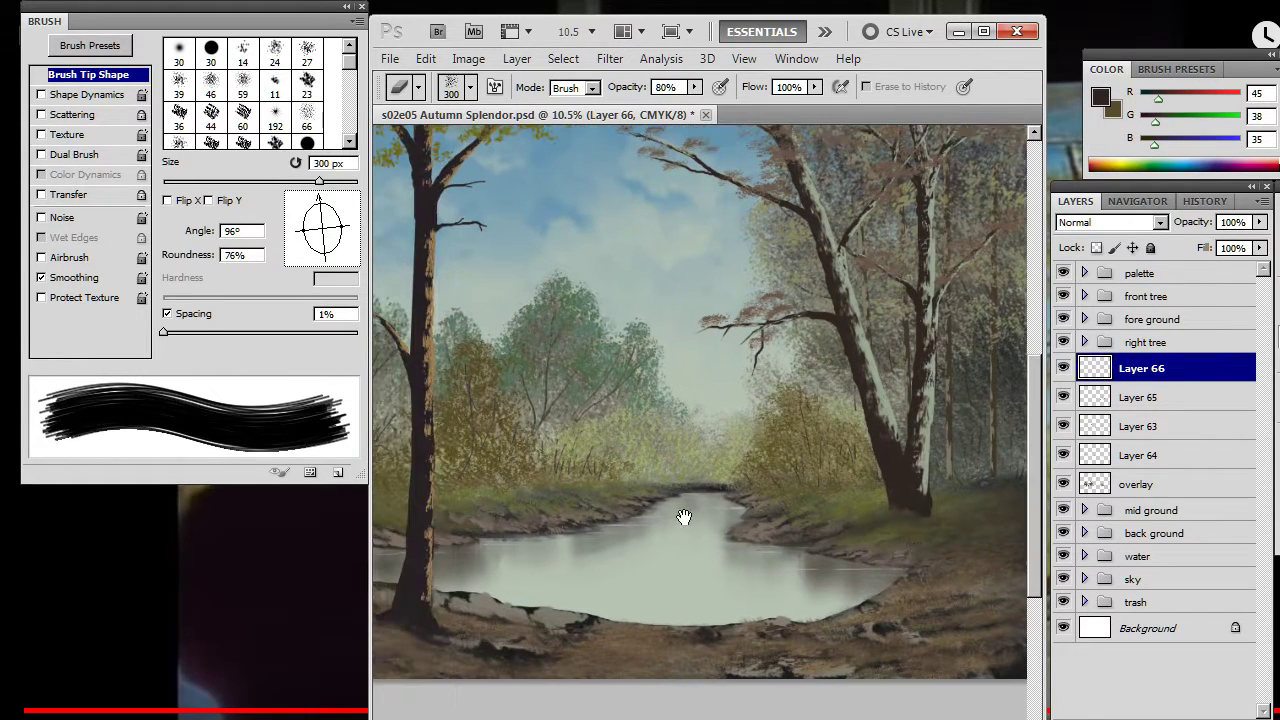
{"action": "key", "text": "b"}
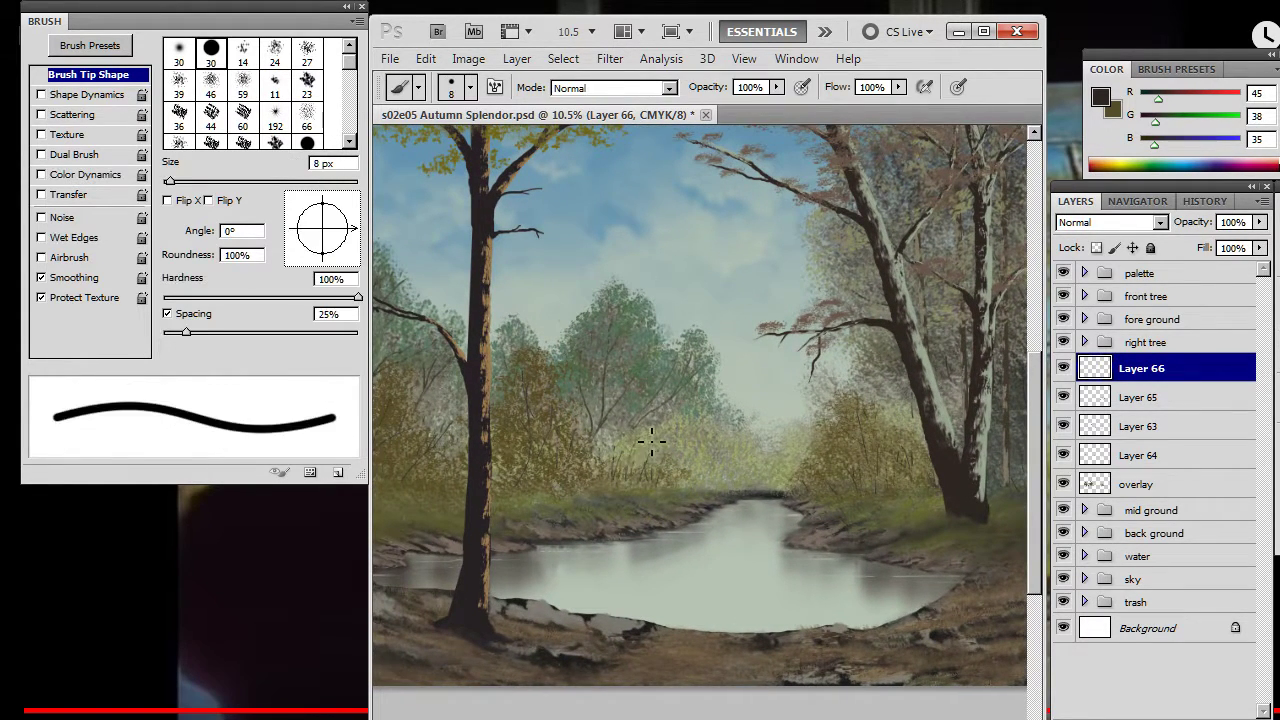
{"action": "key", "text": "e"}
{"action": "left_click_drag", "start_coordinate": [641, 438], "coordinate": [641, 482]}
{"action": "key", "text": "b"}
{"action": "left_click_drag", "start_coordinate": [688, 420], "coordinate": [672, 479]}
{"action": "key", "text": "e"}
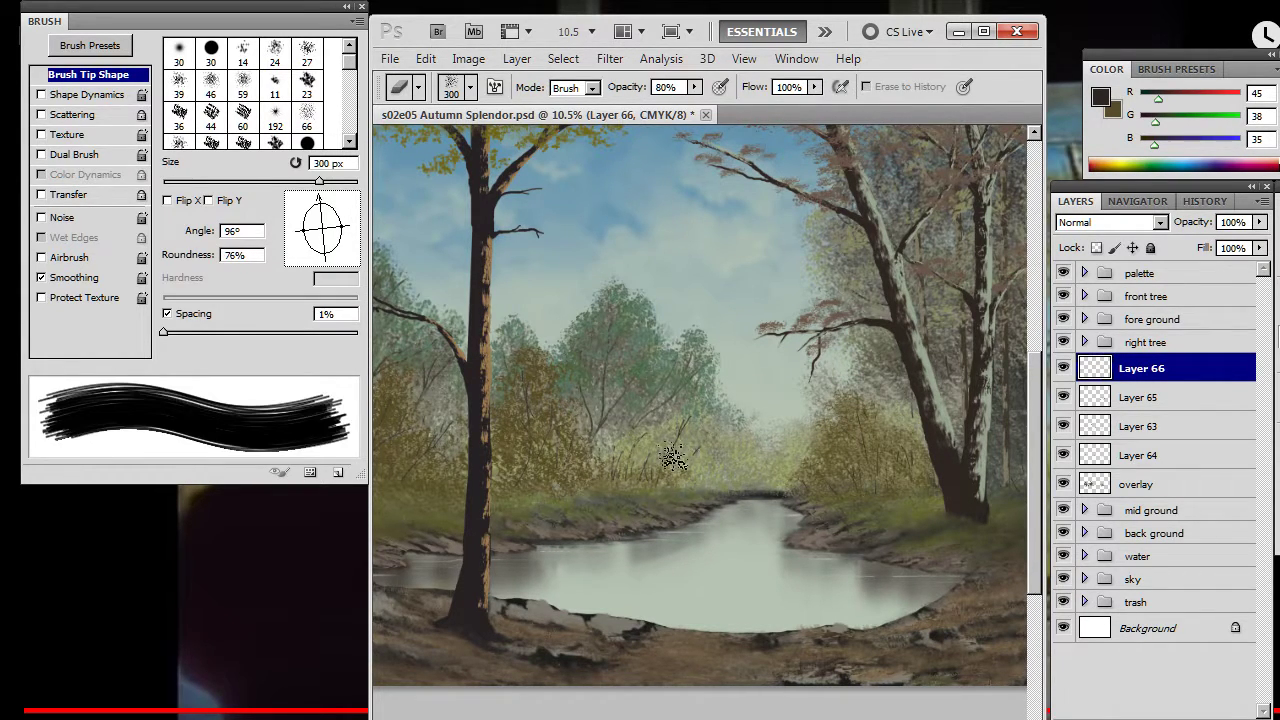
- Extend the thin dark twigs through the pale bushes toward the pond's far end, softening each with the eraser
{"action": "key", "text": "b"}
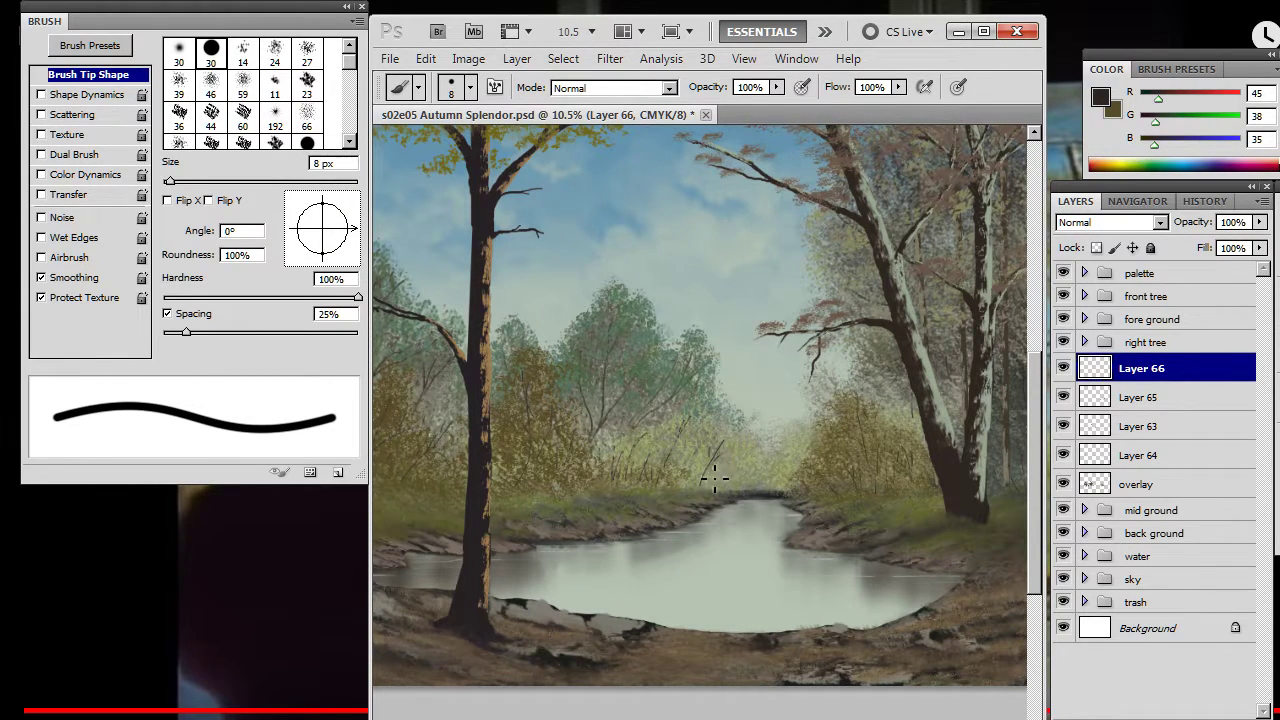
{"action": "key", "text": "e"}
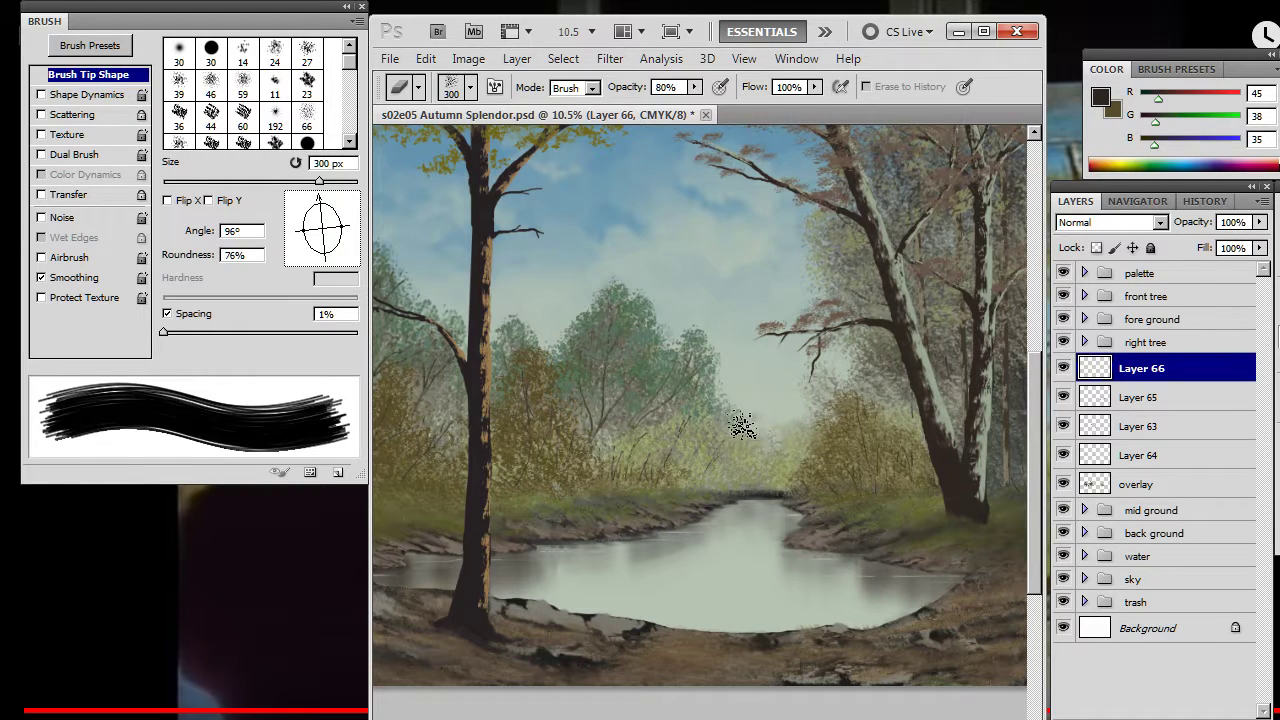
{"action": "key", "text": "b"}
{"action": "key", "text": "e"}
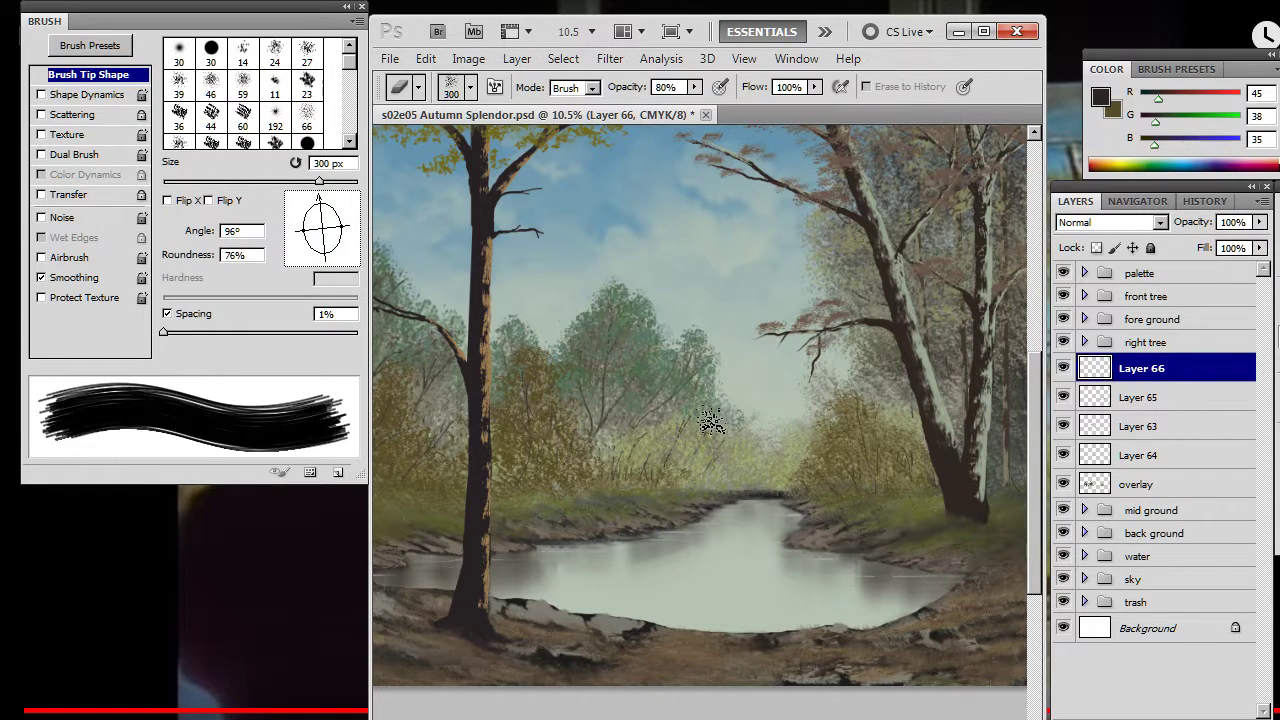
{"action": "key", "text": "b"}
{"action": "key", "text": "e"}
{"action": "key", "text": "b"}
{"action": "key", "text": "e"}
- Add more thin dark twigs in the bushes below the green trees, thinning them with the 80% opacity eraser
{"action": "key", "text": "b"}
{"action": "key", "text": "e"}
{"action": "key", "text": "b"}
{"action": "key", "text": "e"}
{"action": "key", "text": "b"}
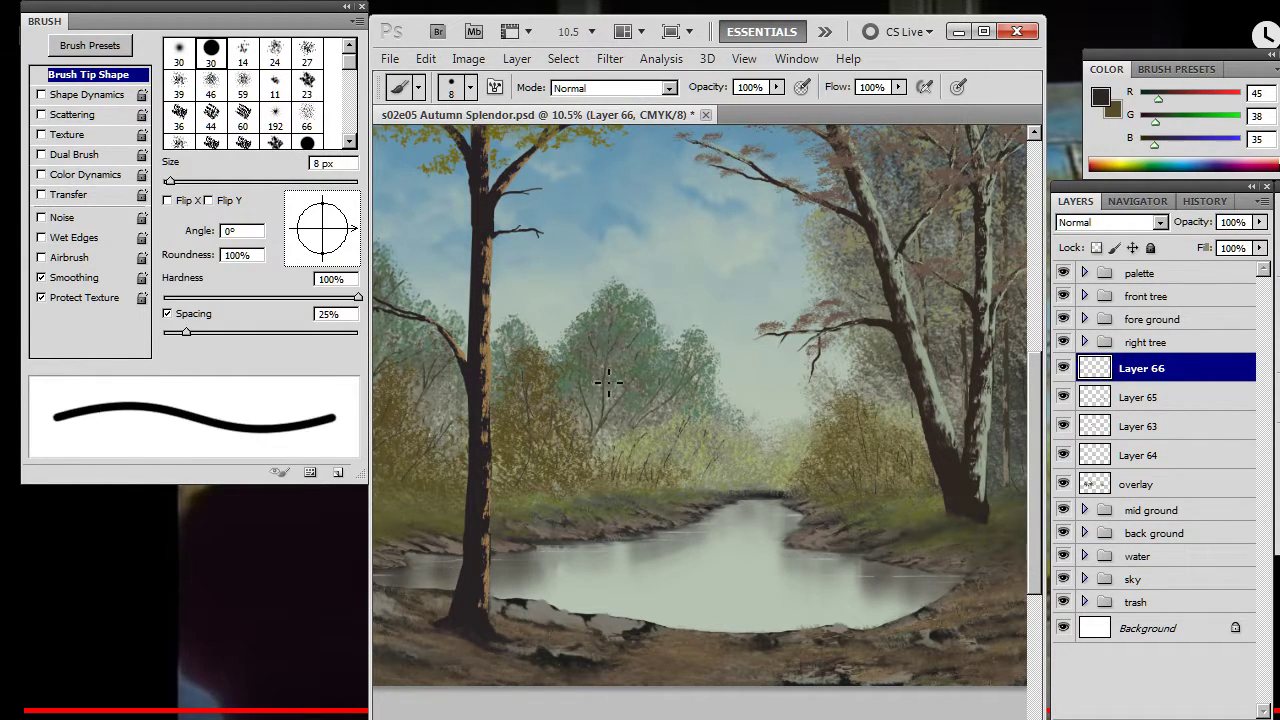
{"action": "key", "text": "e"}
{"action": "key", "text": "b"}
{"action": "key", "text": "e"}
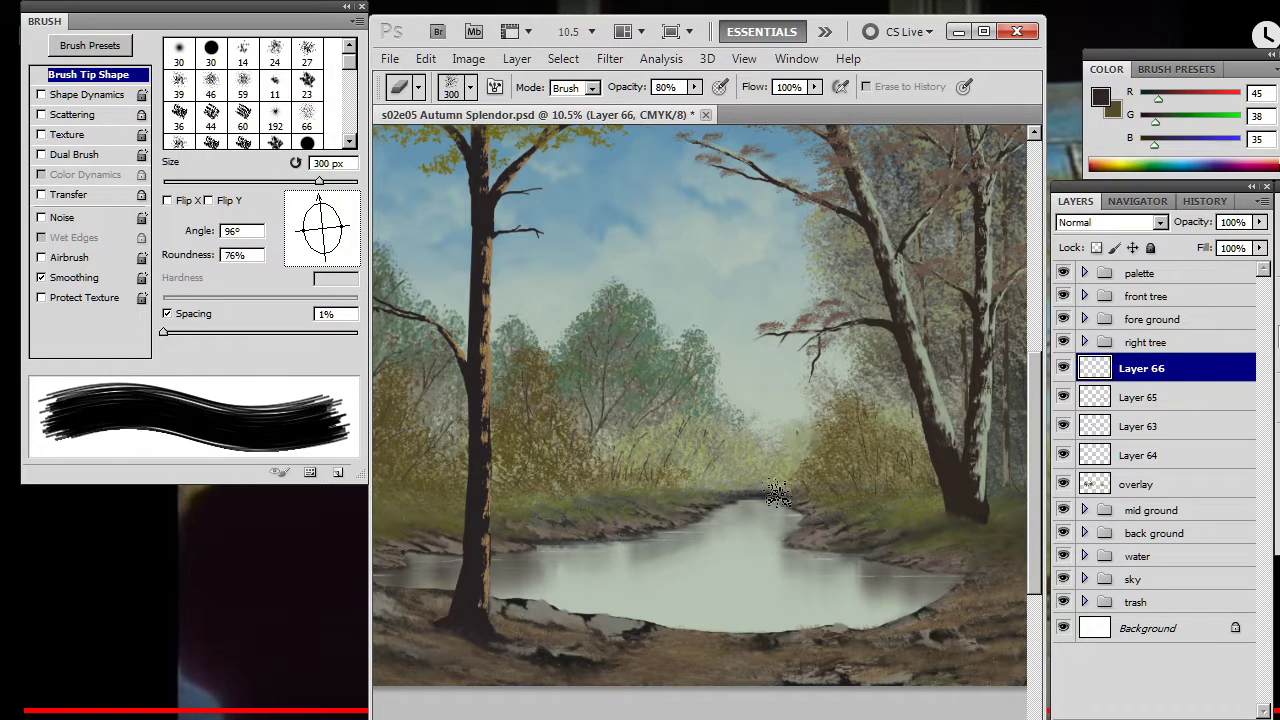
- Set the brush opacity to 30% and paint faint twigs in the bushes at the pond's far end, softening them with the eraser
{"action": "key", "text": "b"}
{"action": "key", "text": "3"}
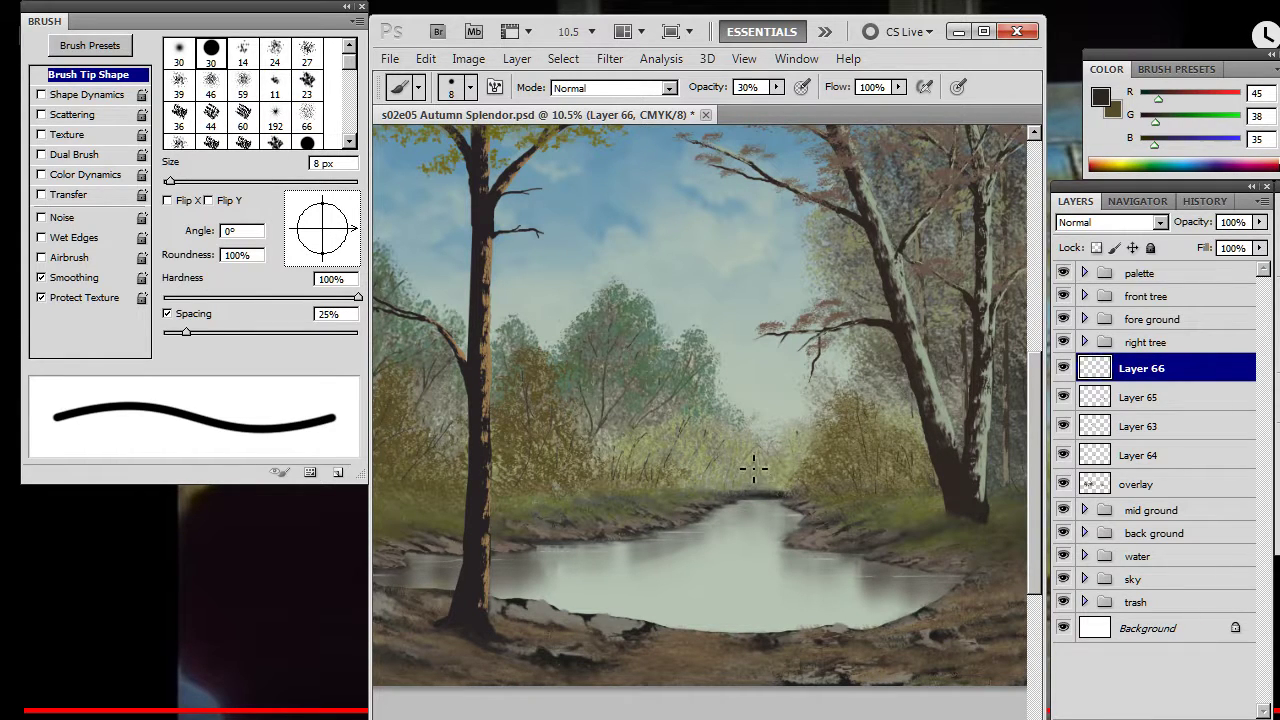
{"action": "key", "text": "e"}
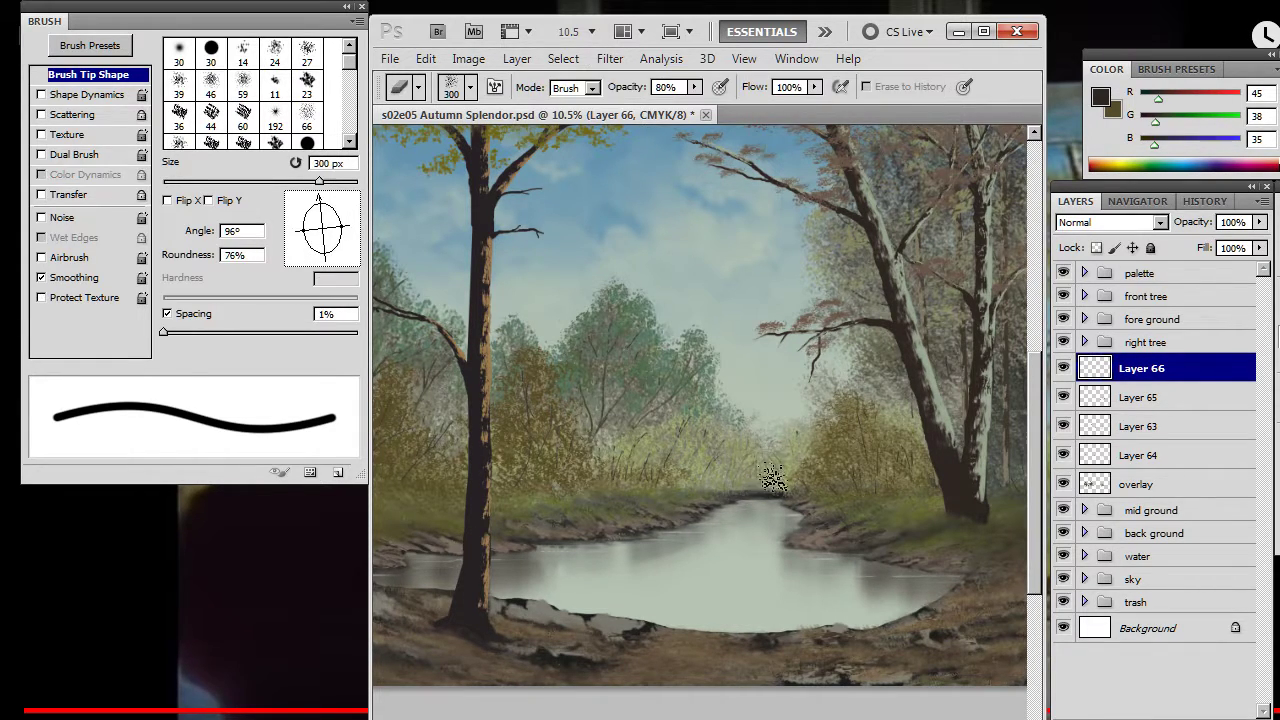
{"action": "key", "text": "b"}
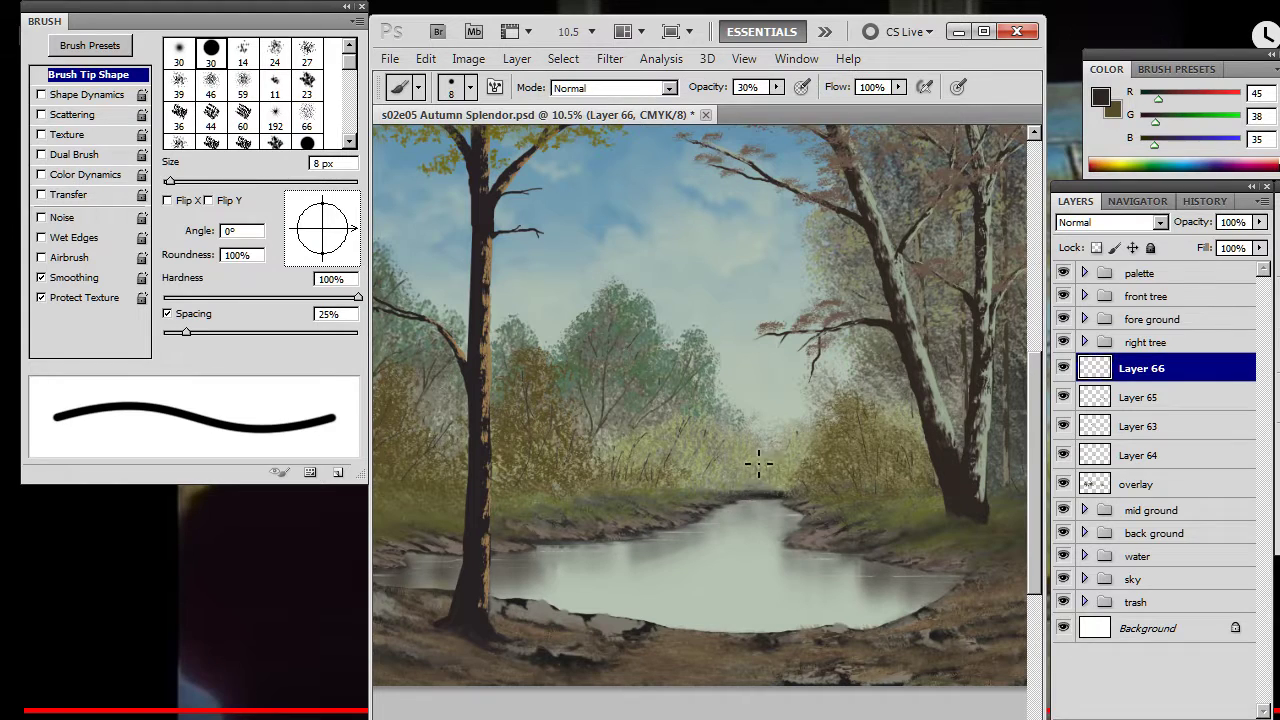
{"action": "key", "text": "e"}
{"action": "key", "text": "b"}
{"action": "left_click_drag", "start_coordinate": [698, 548], "coordinate": [790, 528]}
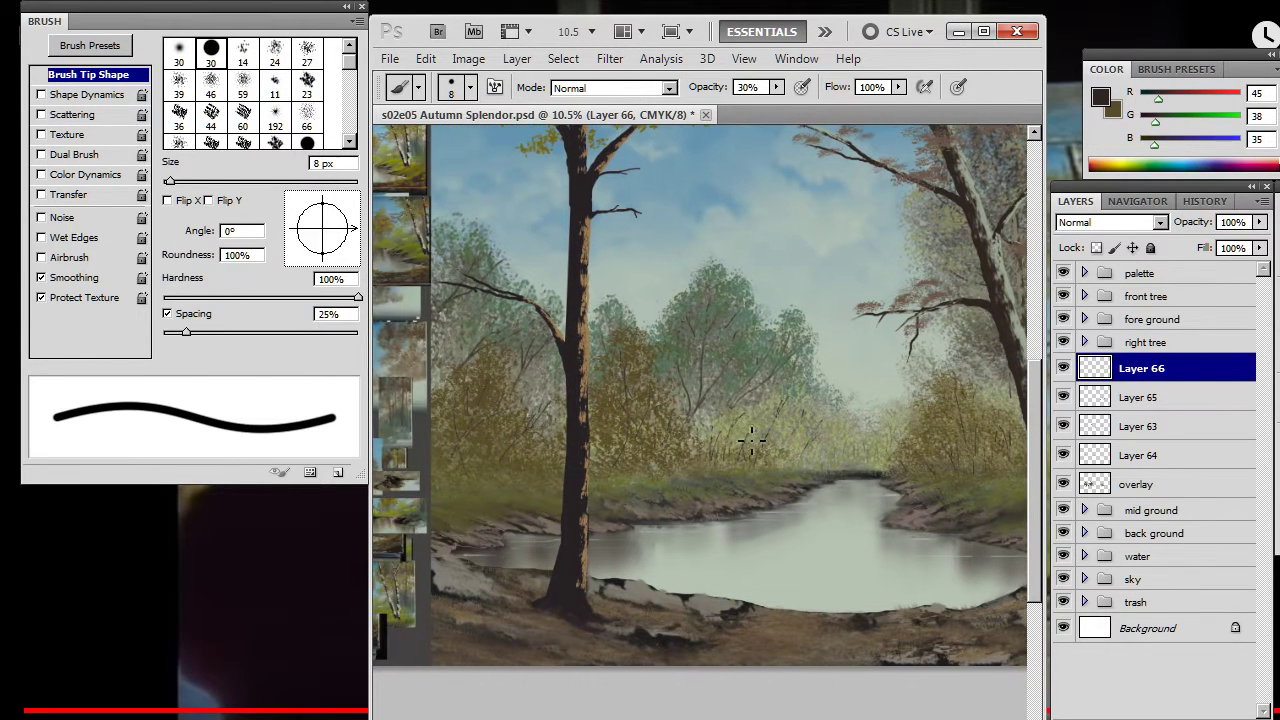
{"action": "key", "text": "e"}
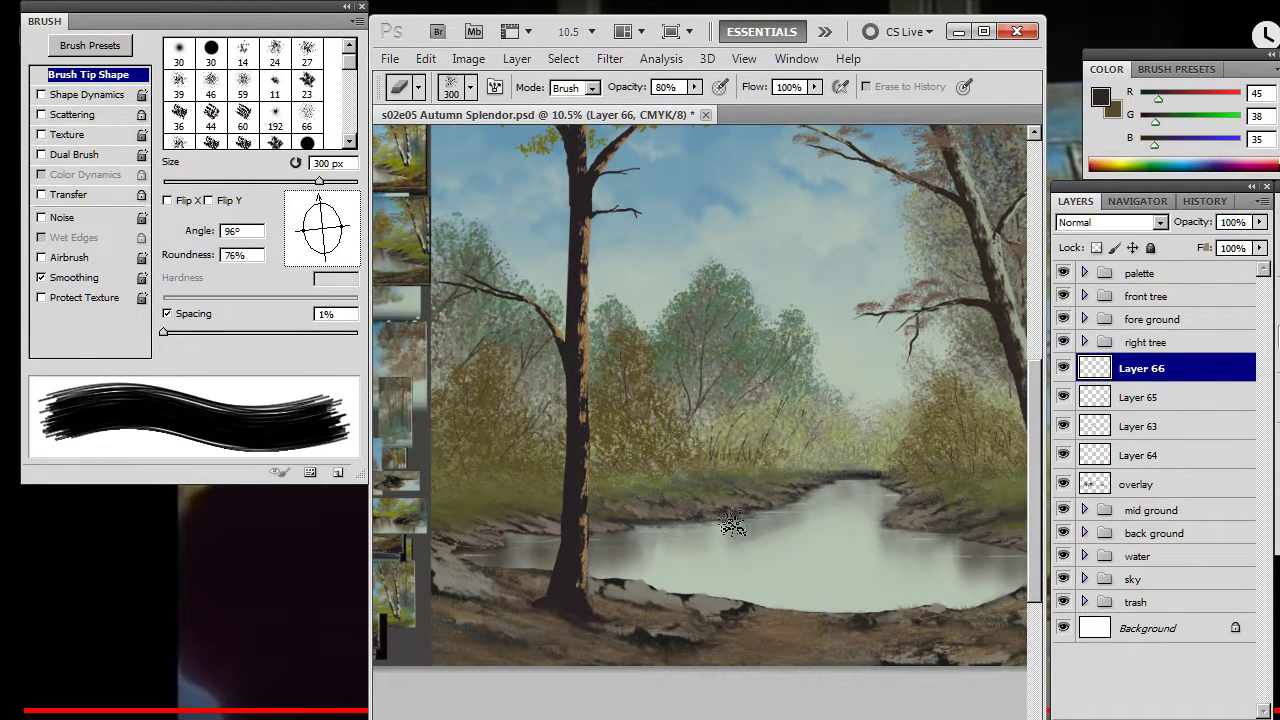
- Check Layer 63 by toggling its visibility, select Layer 64, and review the whole painting
{"action": "left_click", "coordinate": [1145, 428]}
{"action": "left_click", "coordinate": [1063, 426]}
{"action": "left_click", "coordinate": [1066, 425]}
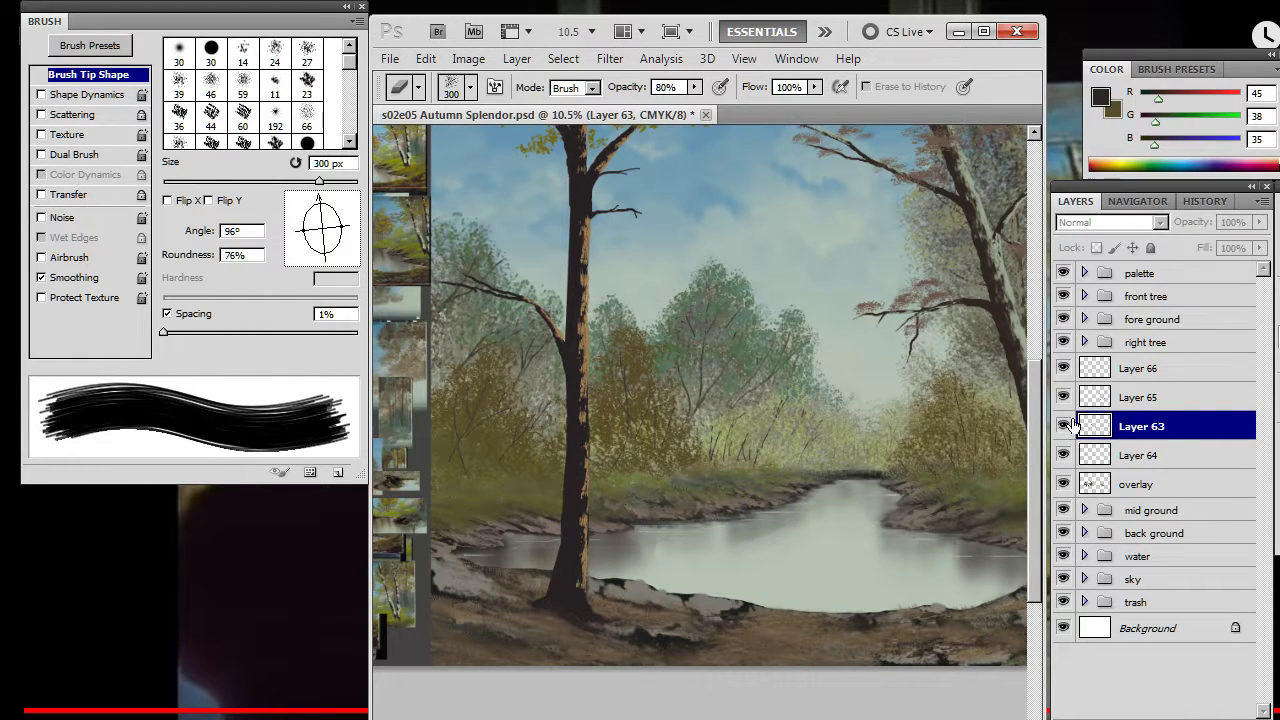
{"action": "left_click", "coordinate": [1108, 456]}
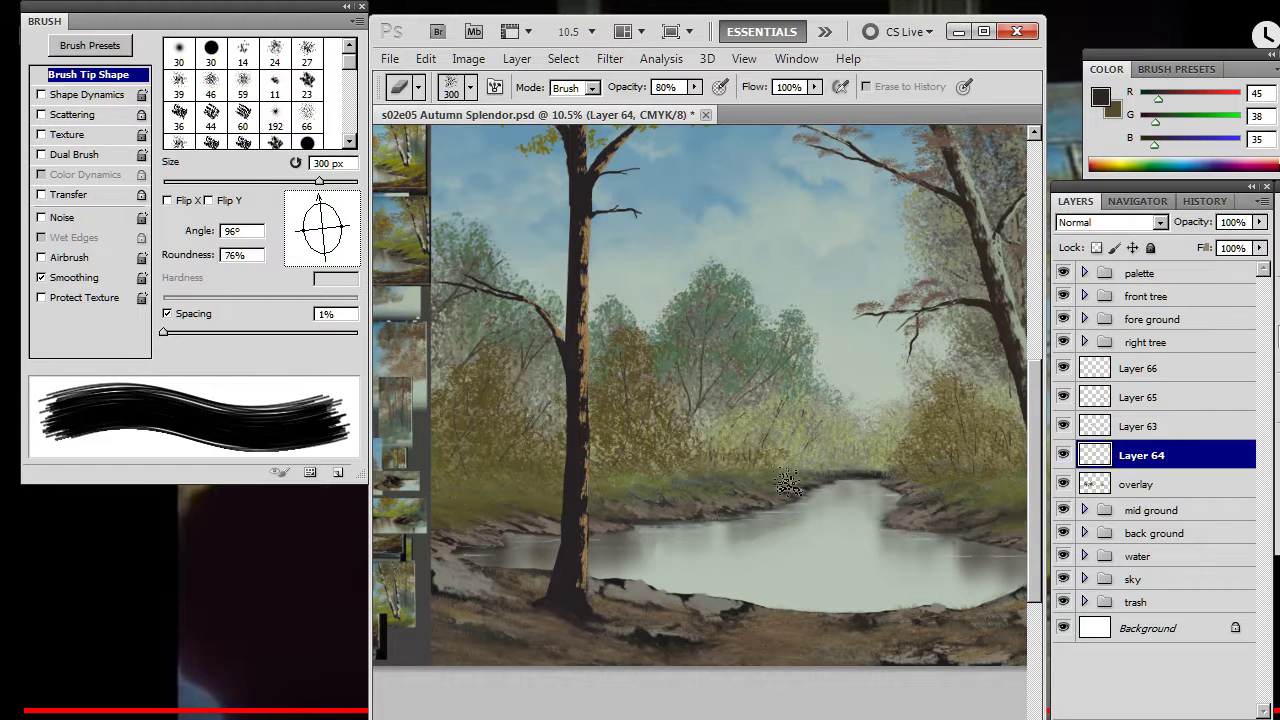
{"action": "key", "text": "z"}
{"action": "left_click_drag", "start_coordinate": [780, 524], "coordinate": [698, 532]}
{"action": "left_click_drag", "start_coordinate": [771, 552], "coordinate": [657, 499]}
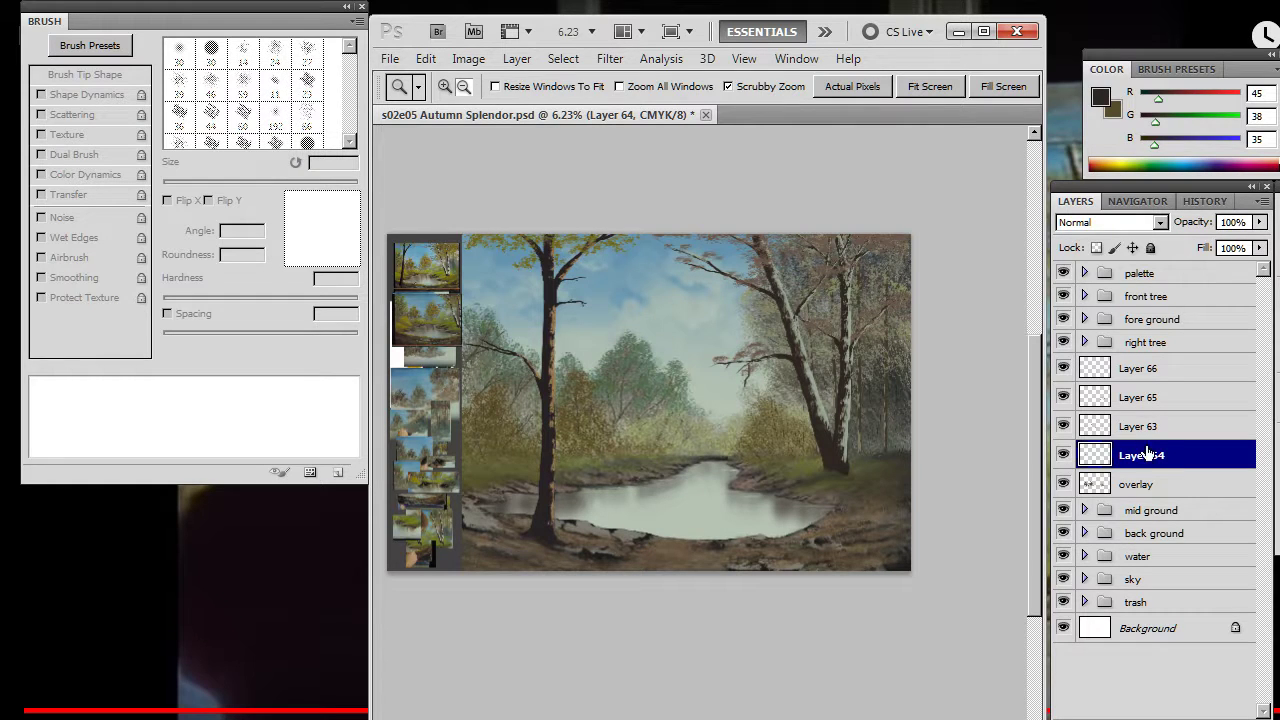
- Move the overlay layer and Layers 63 to 66 into the top of the mid ground group and collapse the group
{"action": "left_click", "coordinate": [1085, 510]}
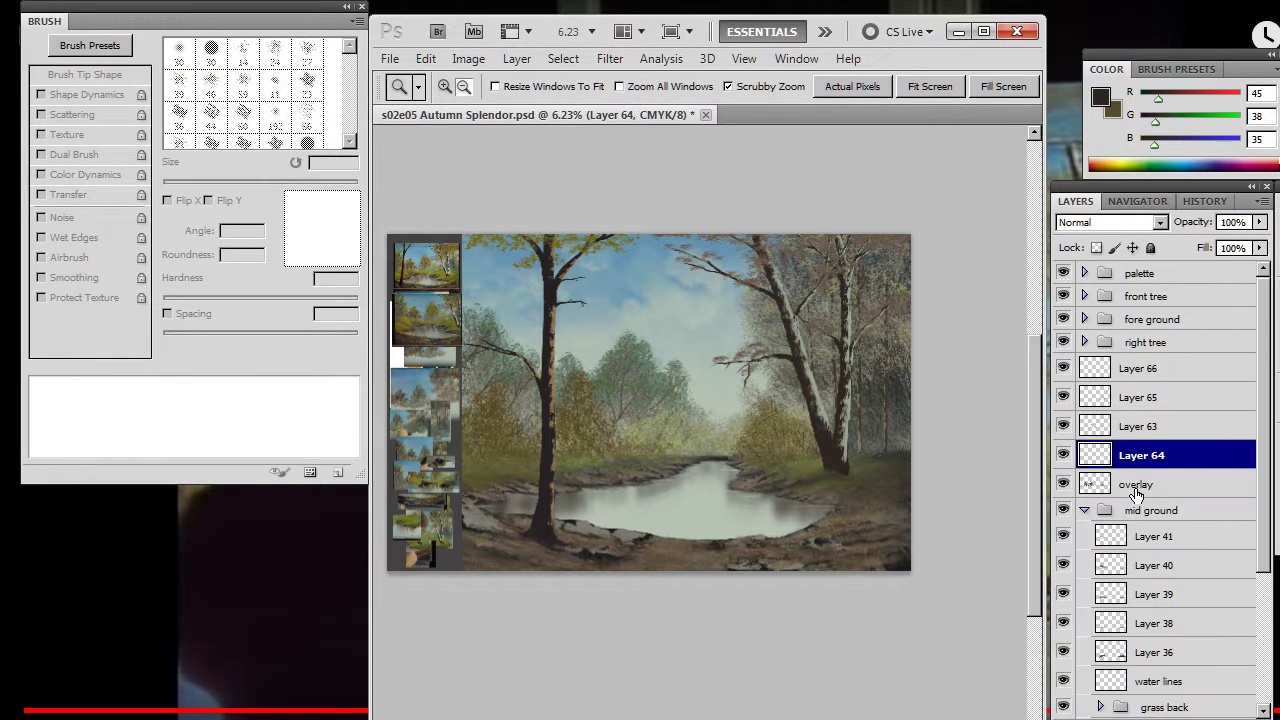
{"action": "left_click", "coordinate": [1150, 486]}
{"action": "left_click", "coordinate": [1188, 370], "text": "shift"}
{"action": "left_click_drag", "start_coordinate": [1172, 497], "coordinate": [1164, 535]}
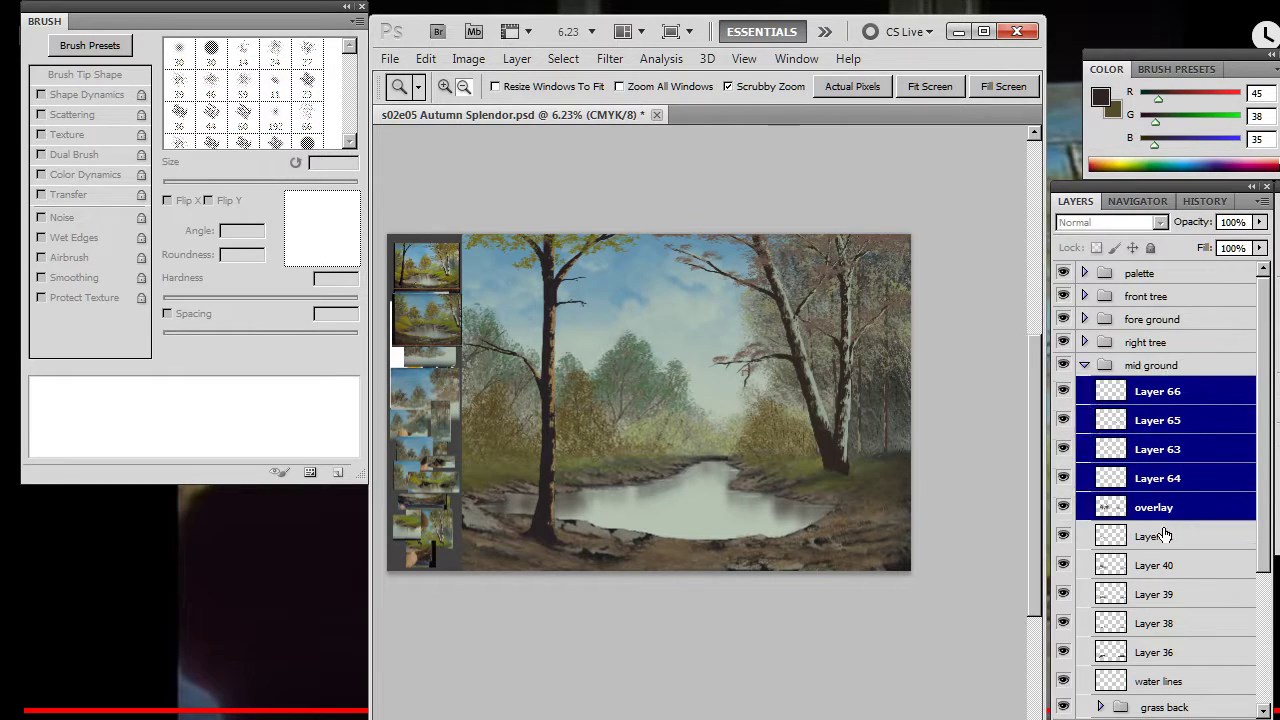
{"action": "left_click", "coordinate": [1086, 366]}
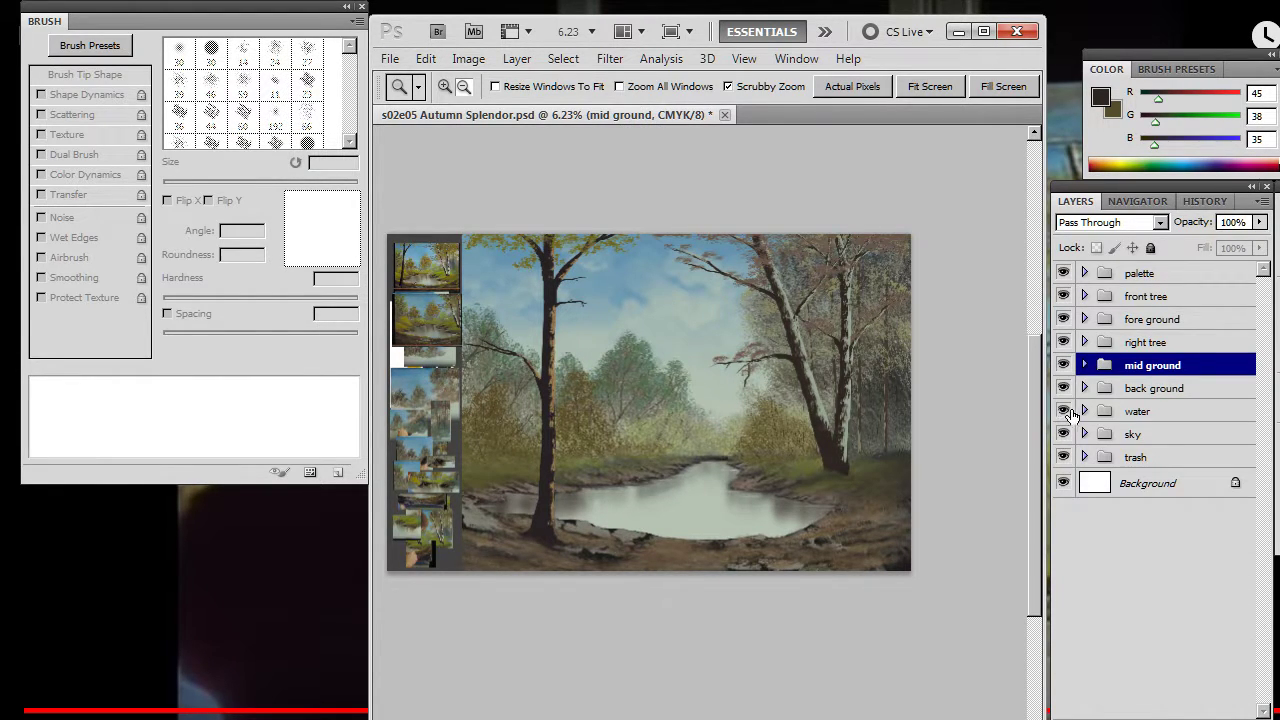
- Check the contents of the fore ground group and add a new layer directly above it
{"action": "left_click", "coordinate": [1065, 320]}
{"action": "left_click", "coordinate": [1149, 328]}
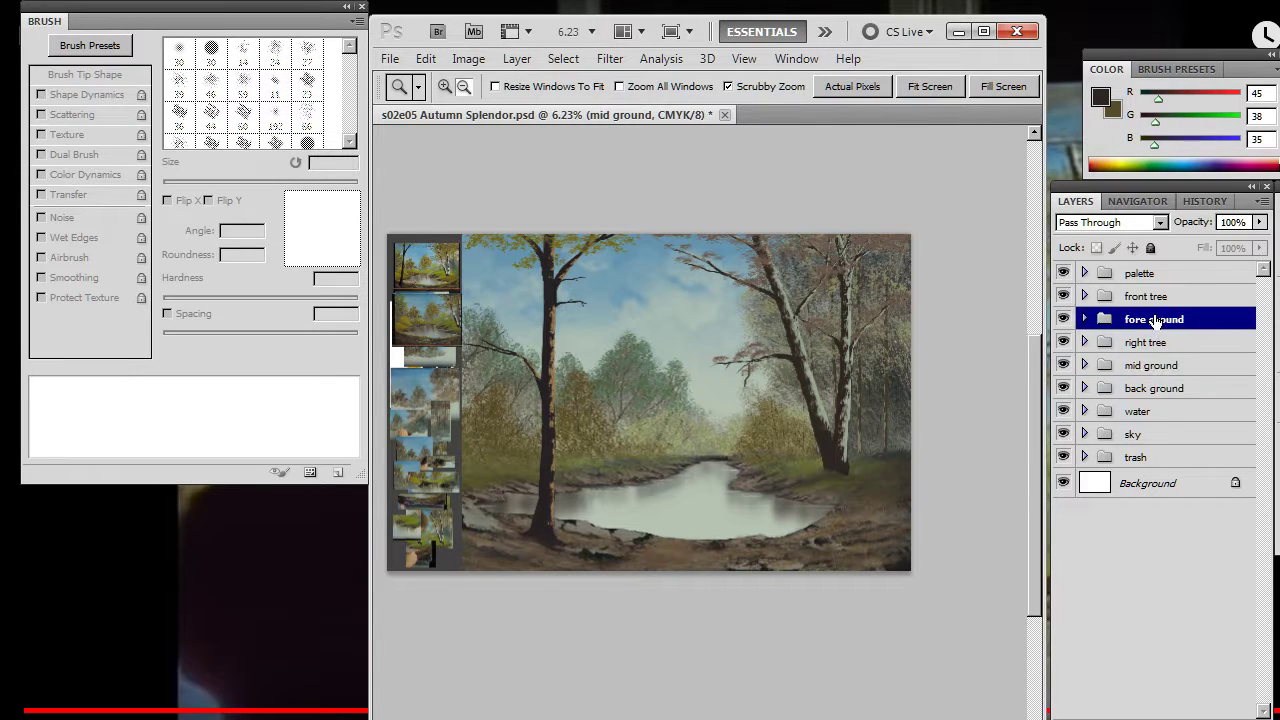
{"action": "left_click", "coordinate": [1084, 320]}
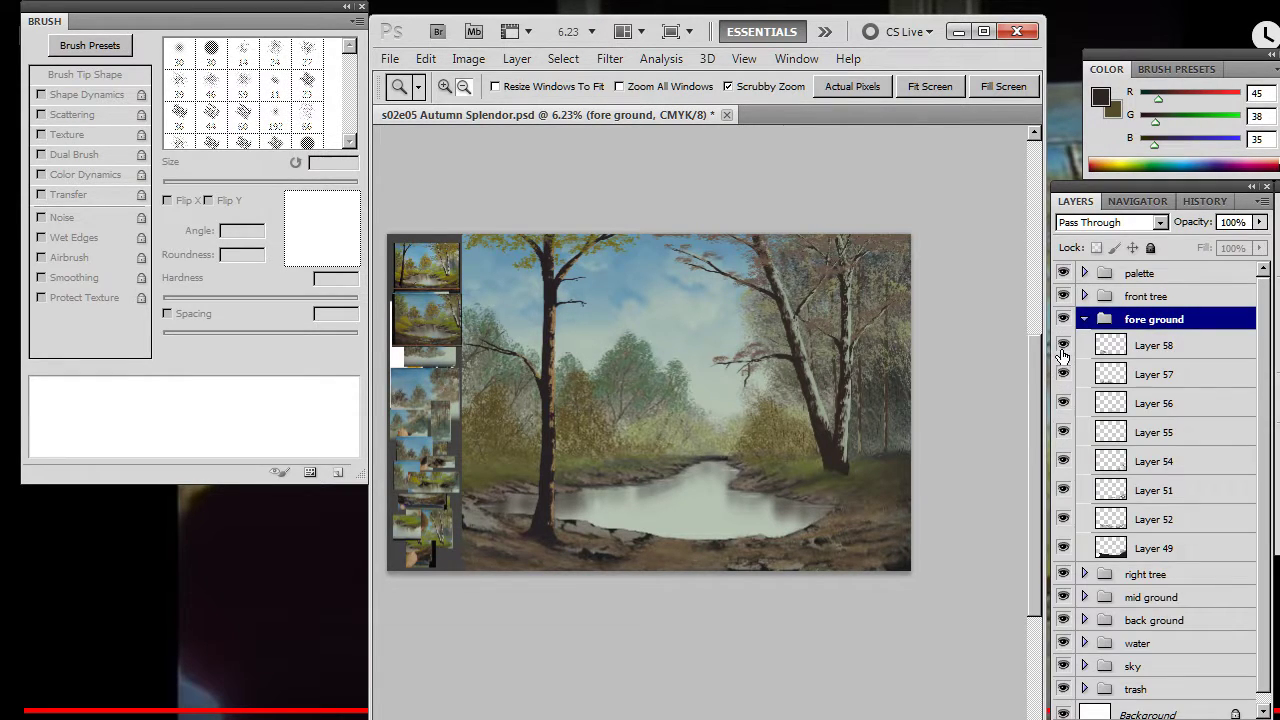
{"action": "left_click", "coordinate": [1066, 345]}
{"action": "left_click", "coordinate": [1085, 319]}
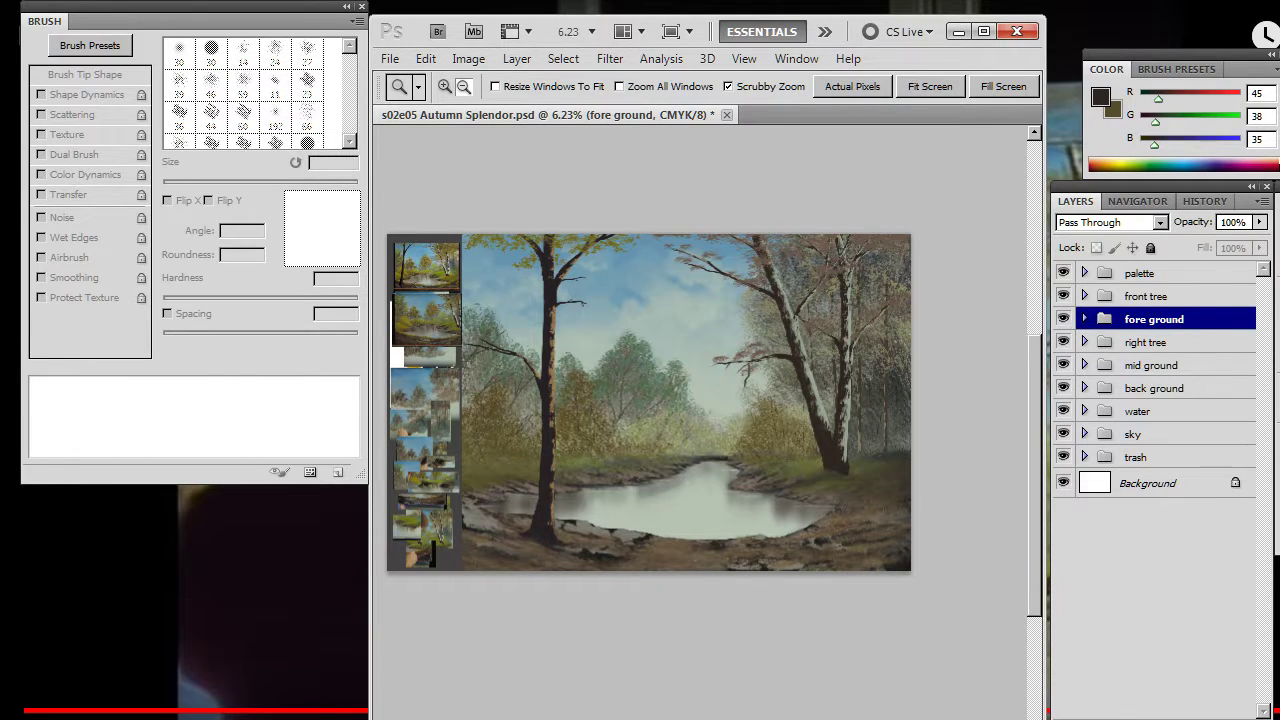
{"action": "left_click", "coordinate": [1208, 718]}
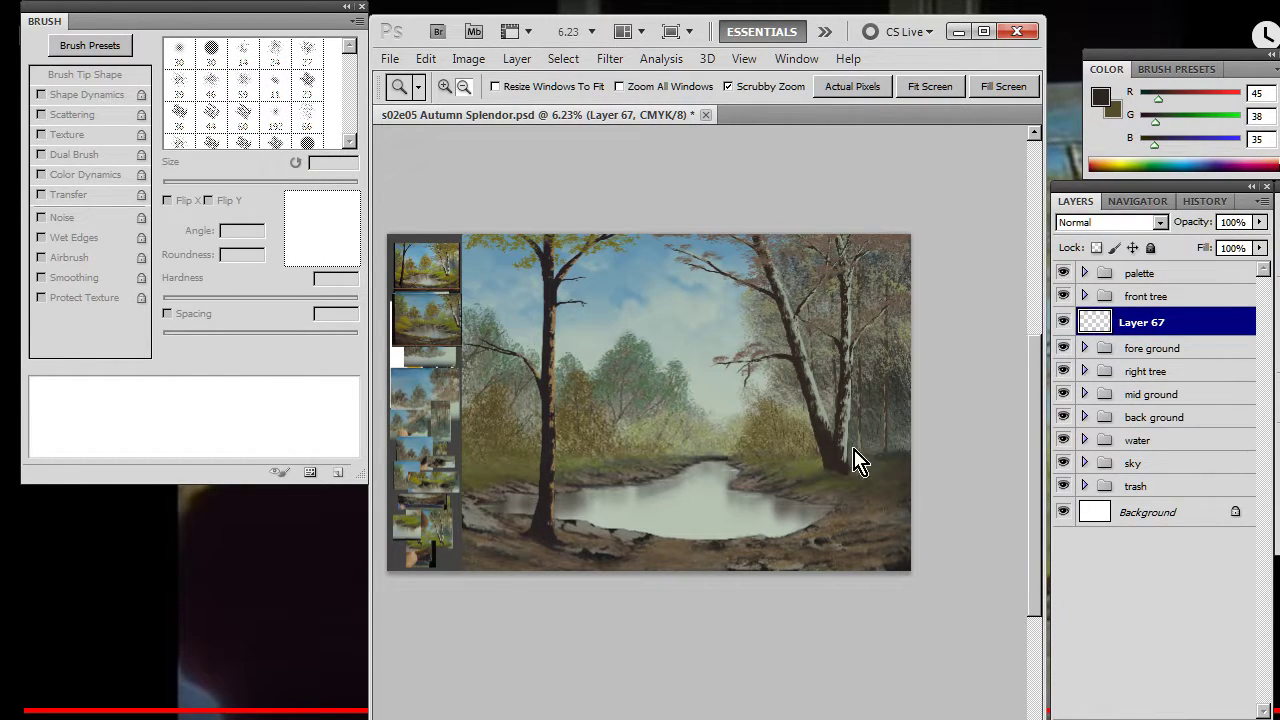
- Prepare a 9 px brush at 100% opacity, a 250 px eraser and a 175 px Smudge tool for foreground twigs
{"action": "key", "text": "b"}
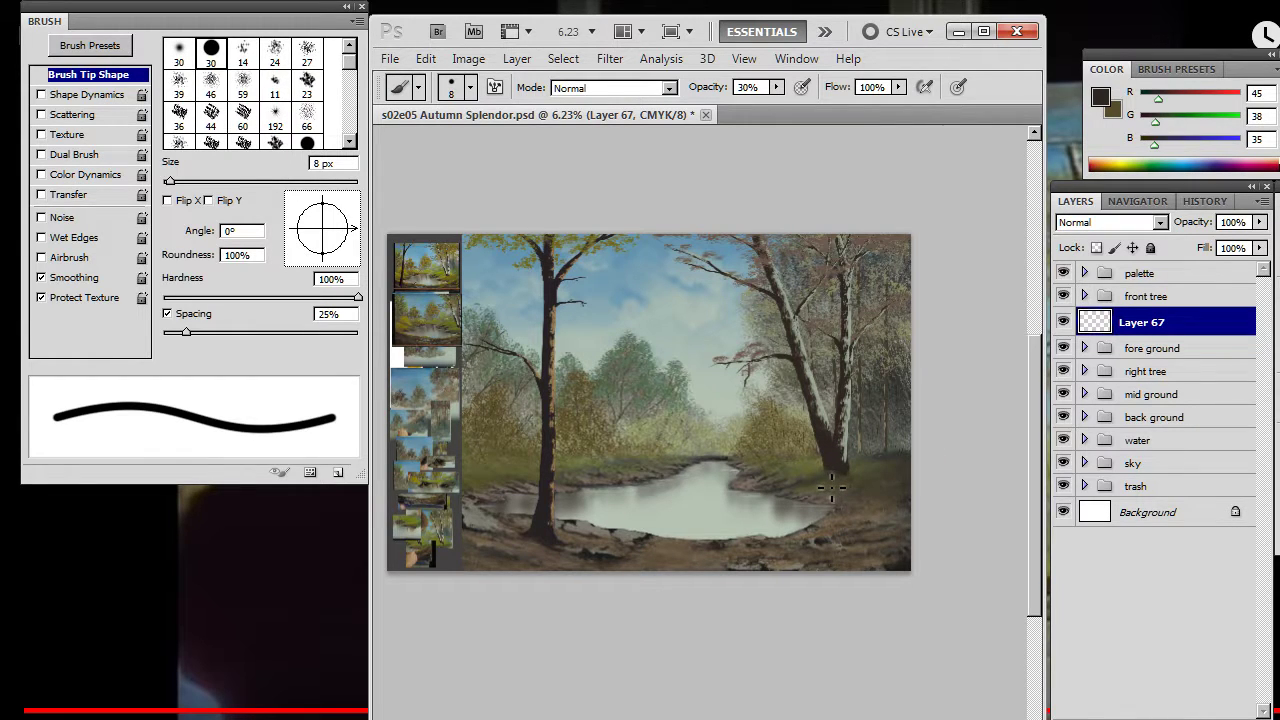
{"action": "key", "text": "bracketright"}
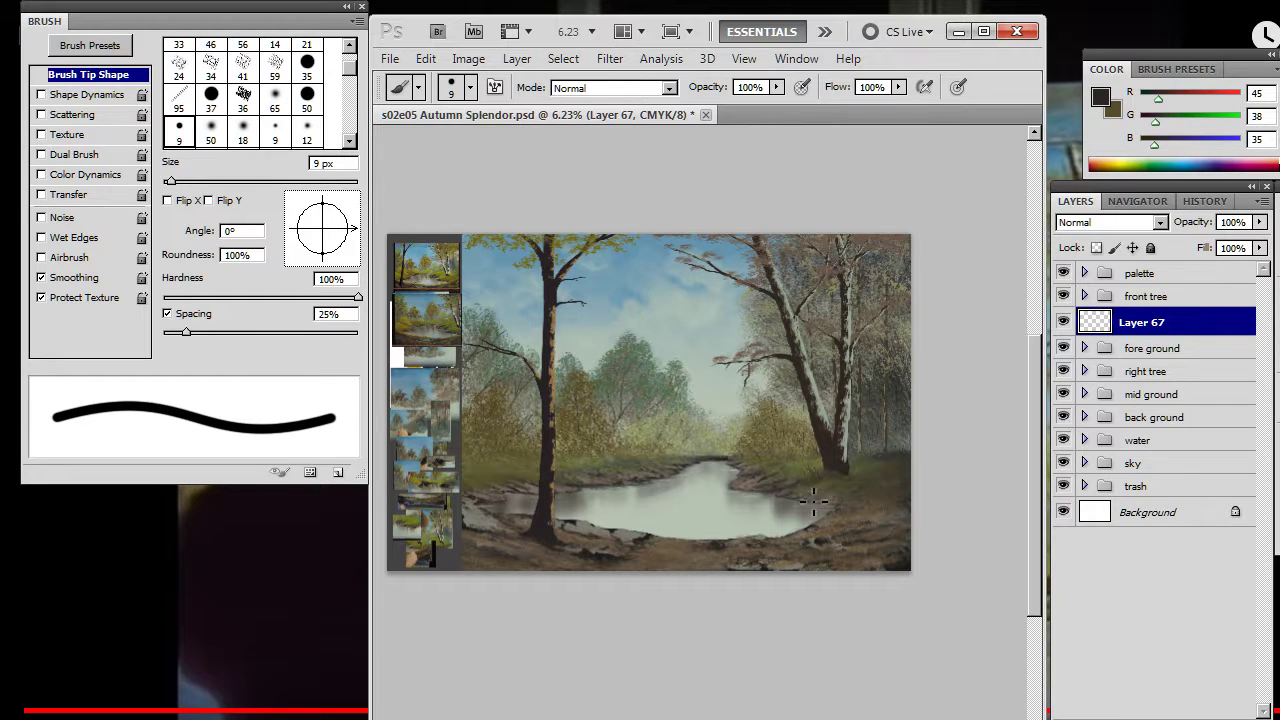
{"action": "key", "text": "e"}
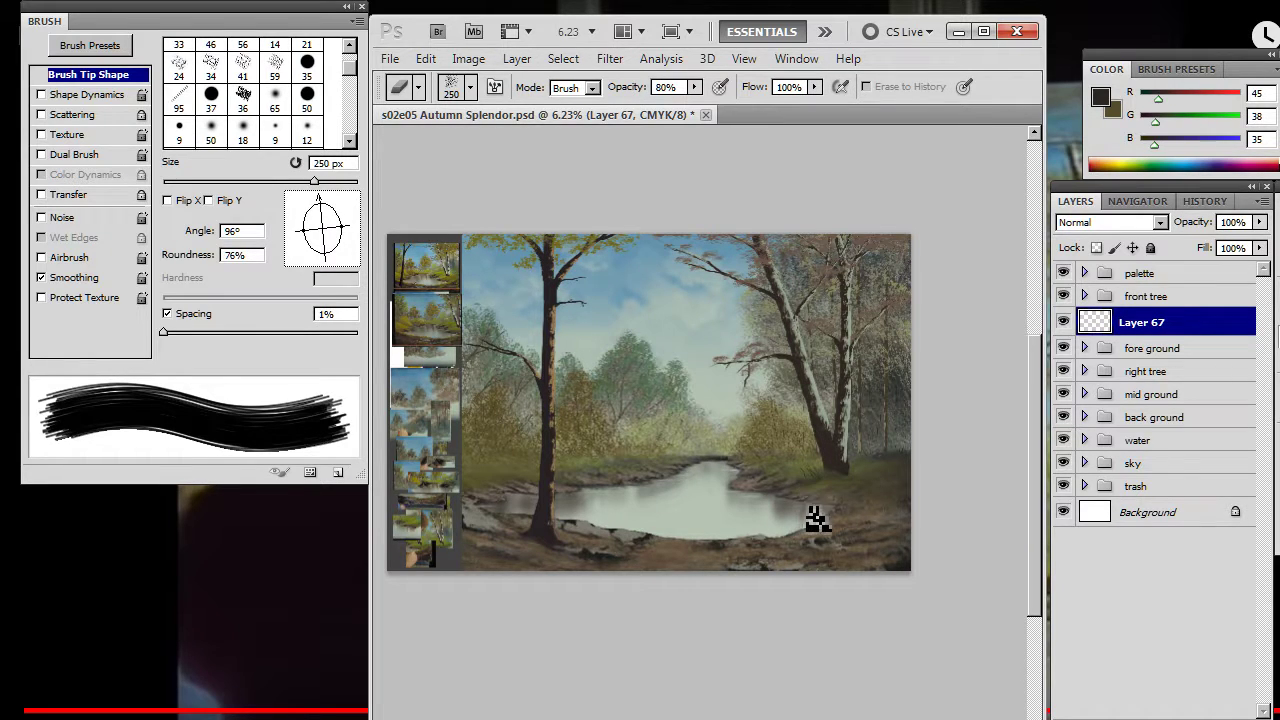
{"action": "key", "text": "r"}
{"action": "key", "text": "bracketright"}
{"action": "key", "text": "bracketright"}
{"action": "key", "text": "bracketright"}
{"action": "key", "text": "bracketright"}
{"action": "key", "text": "bracketright"}
{"action": "key", "text": "bracketright"}
{"action": "key", "text": "bracketright"}
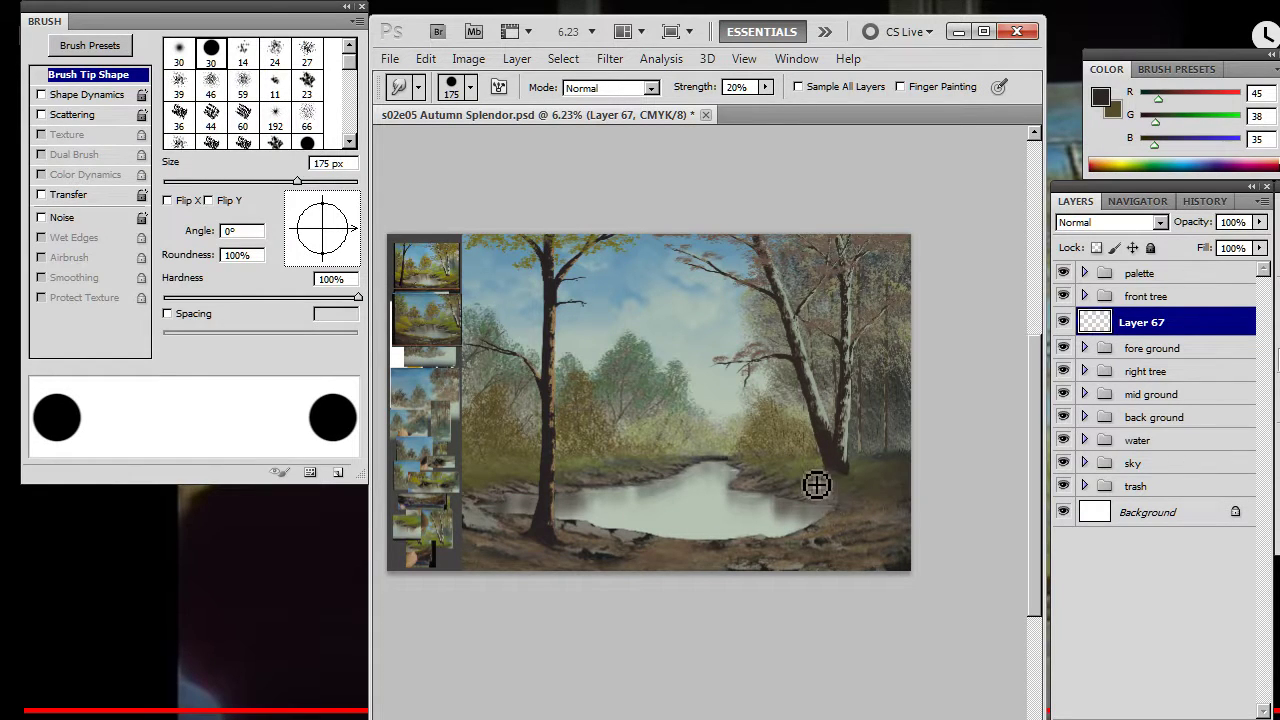
- Paint small dark twigs on the ground beside the birches with the 9 px brush, blending them with Smudge and the 40% opacity eraser
{"action": "key", "text": "b"}
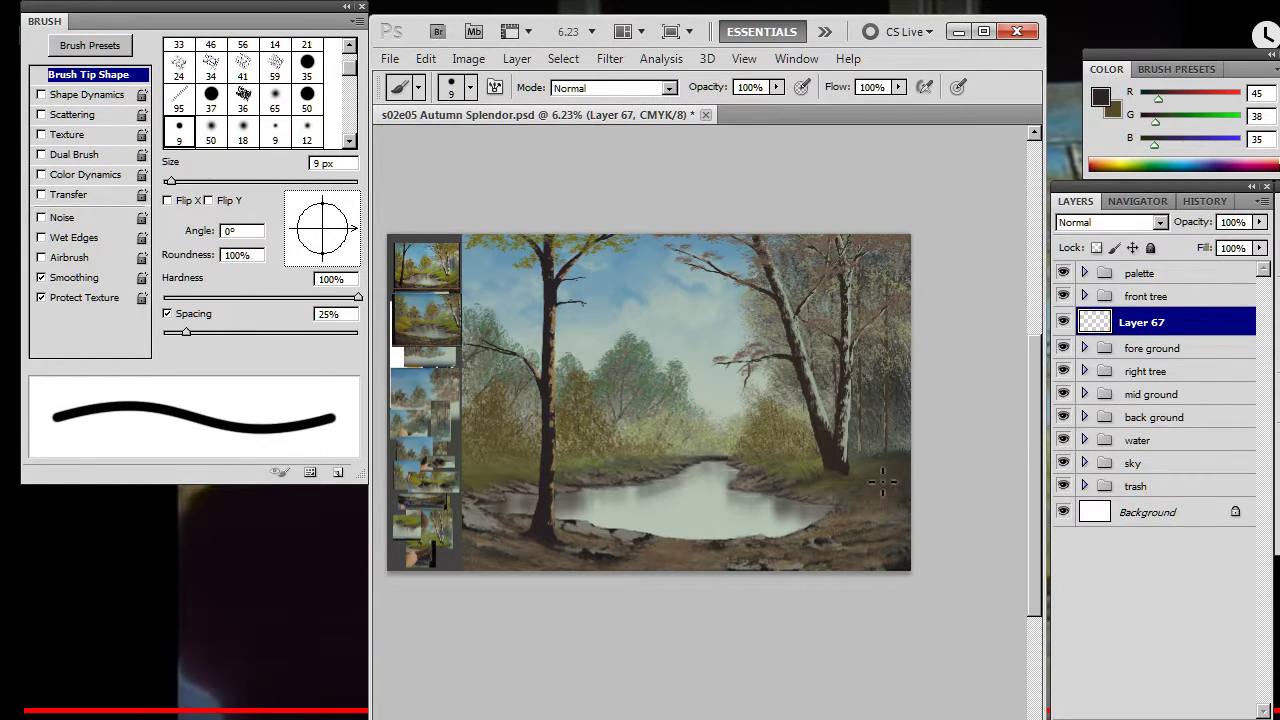
{"action": "key", "text": "z"}
{"action": "left_click_drag", "start_coordinate": [925, 487], "coordinate": [943, 476]}
{"action": "key", "text": "r"}
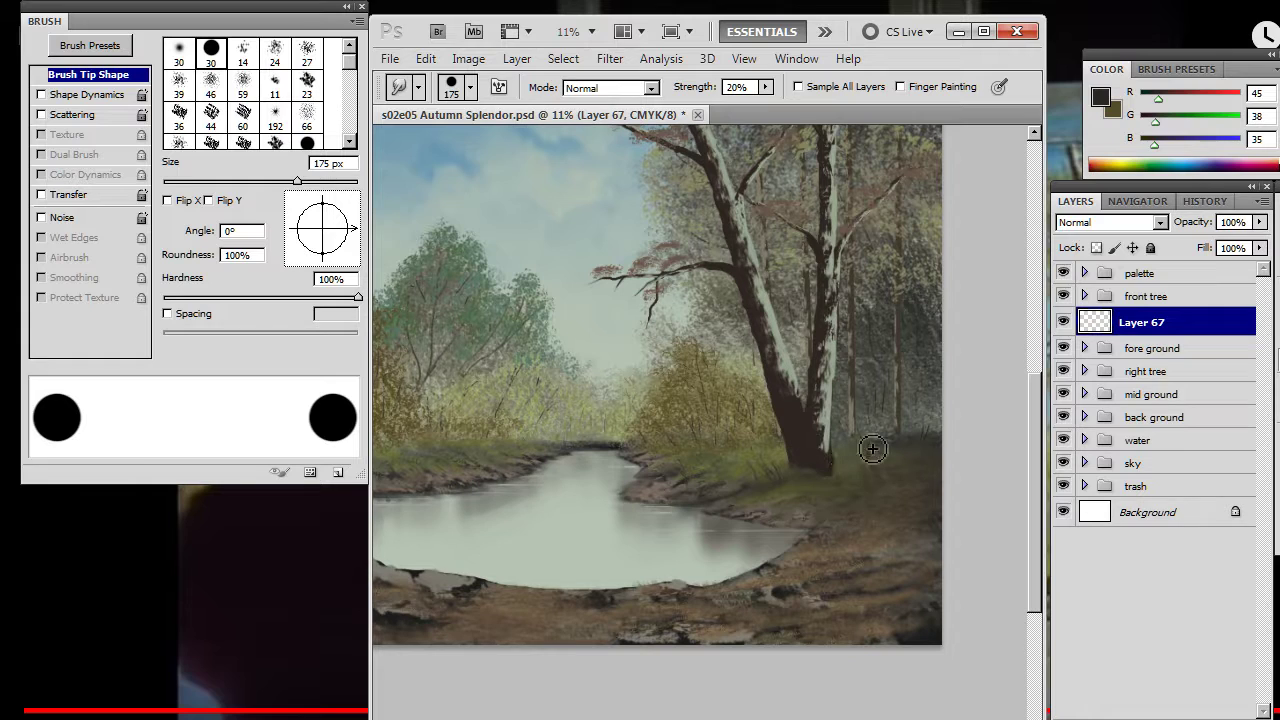
{"action": "key", "text": "e"}
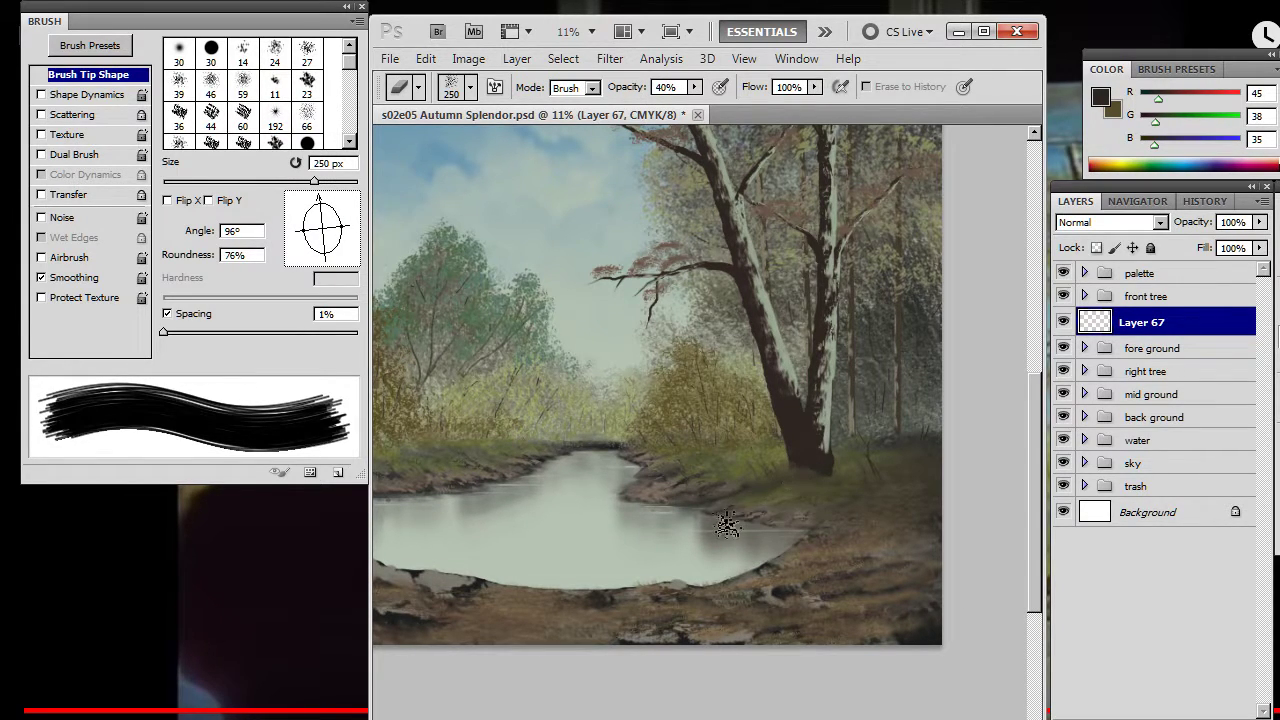
{"action": "key", "text": "b"}
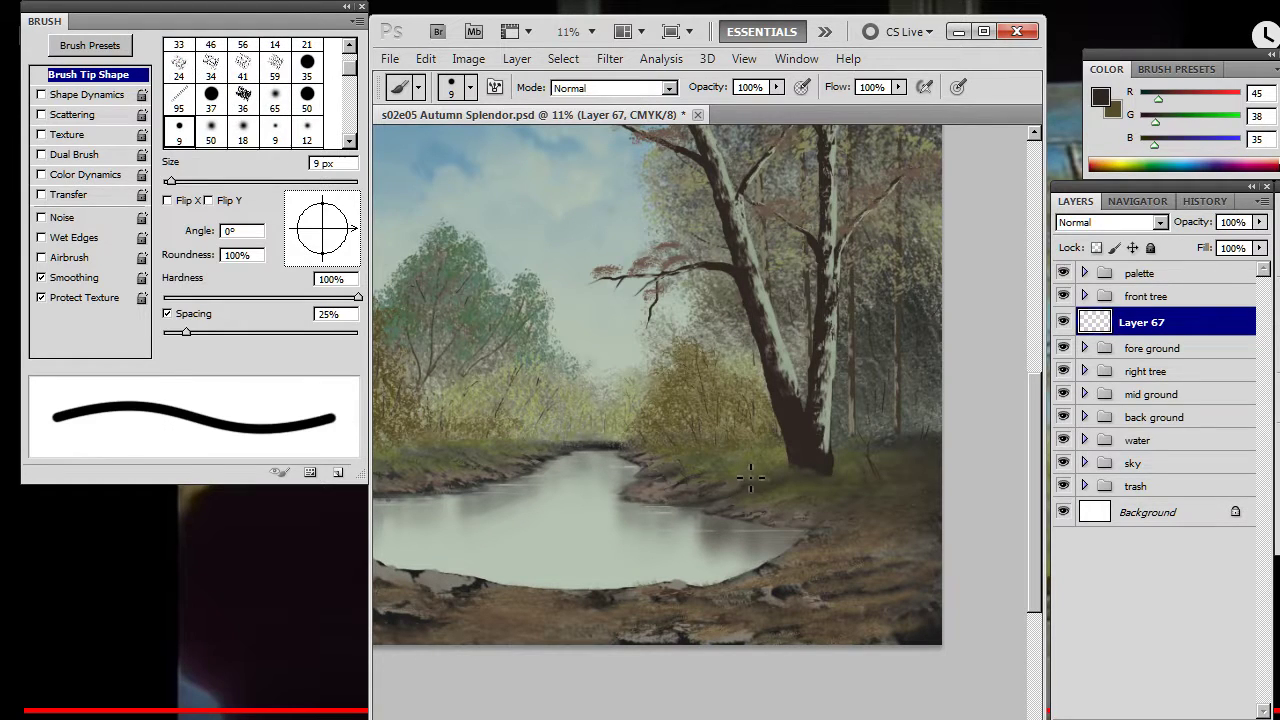
{"action": "mouse_move", "coordinate": [896, 486]}
{"action": "left_mouse_down"}
{"action": "mouse_move", "coordinate": [880, 470]}
{"action": "mouse_move", "coordinate": [878, 495]}
{"action": "mouse_move", "coordinate": [876, 458]}
{"action": "mouse_move", "coordinate": [892, 446]}
{"action": "left_mouse_up"}
{"action": "key", "text": "e"}
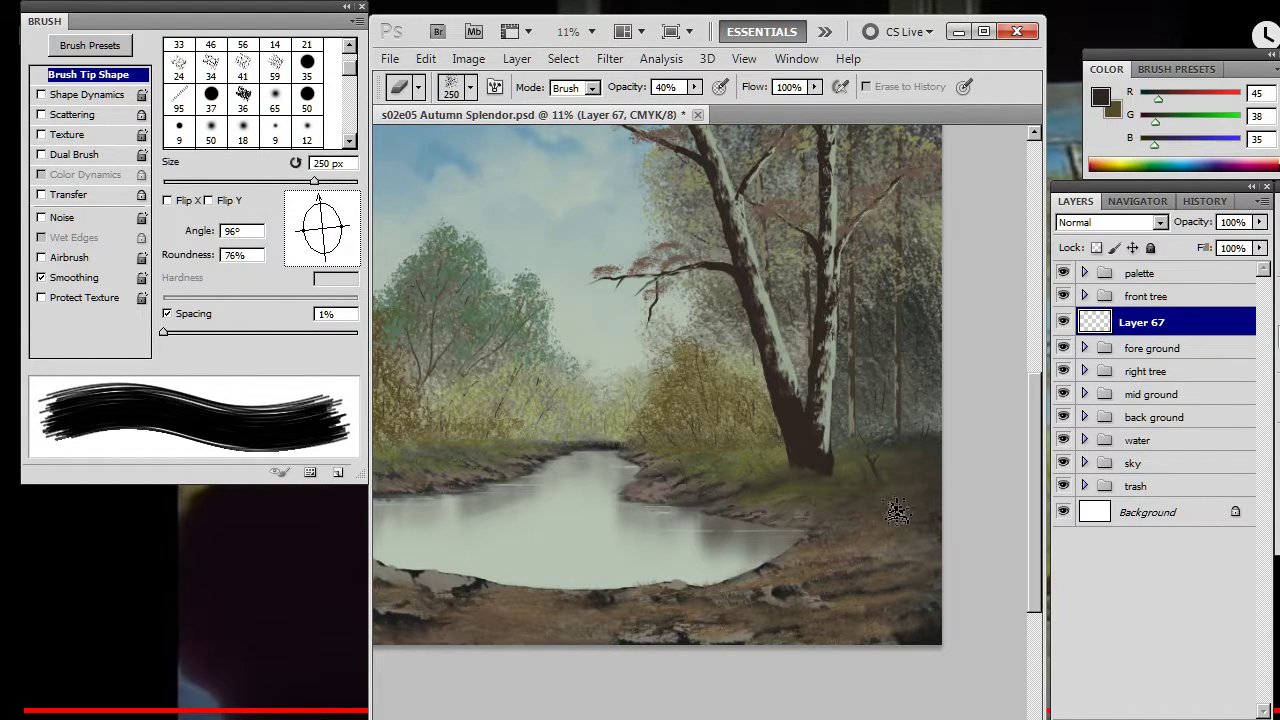
- Paint a thick dark branch rising from the near bank out over the pond with a 45 px hard round brush
{"action": "mouse_move", "coordinate": [863, 560]}
{"action": "left_mouse_down"}
{"action": "mouse_move", "coordinate": [908, 474]}
{"action": "mouse_move", "coordinate": [914, 517]}
{"action": "mouse_move", "coordinate": [756, 528]}
{"action": "left_mouse_up"}
{"action": "key", "text": "b"}
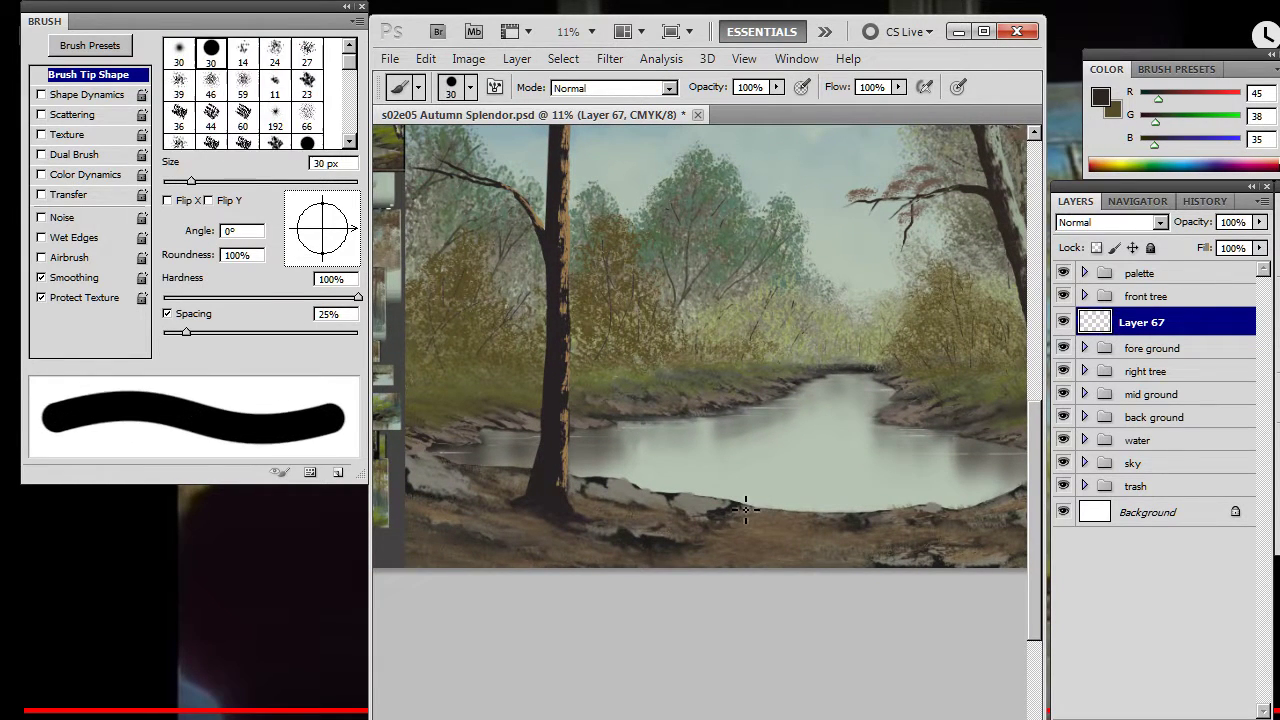
{"action": "key", "text": "bracketright"}
{"action": "key", "text": "bracketright"}
{"action": "key", "text": "bracketright"}
{"action": "left_click_drag", "start_coordinate": [672, 495], "coordinate": [748, 453]}
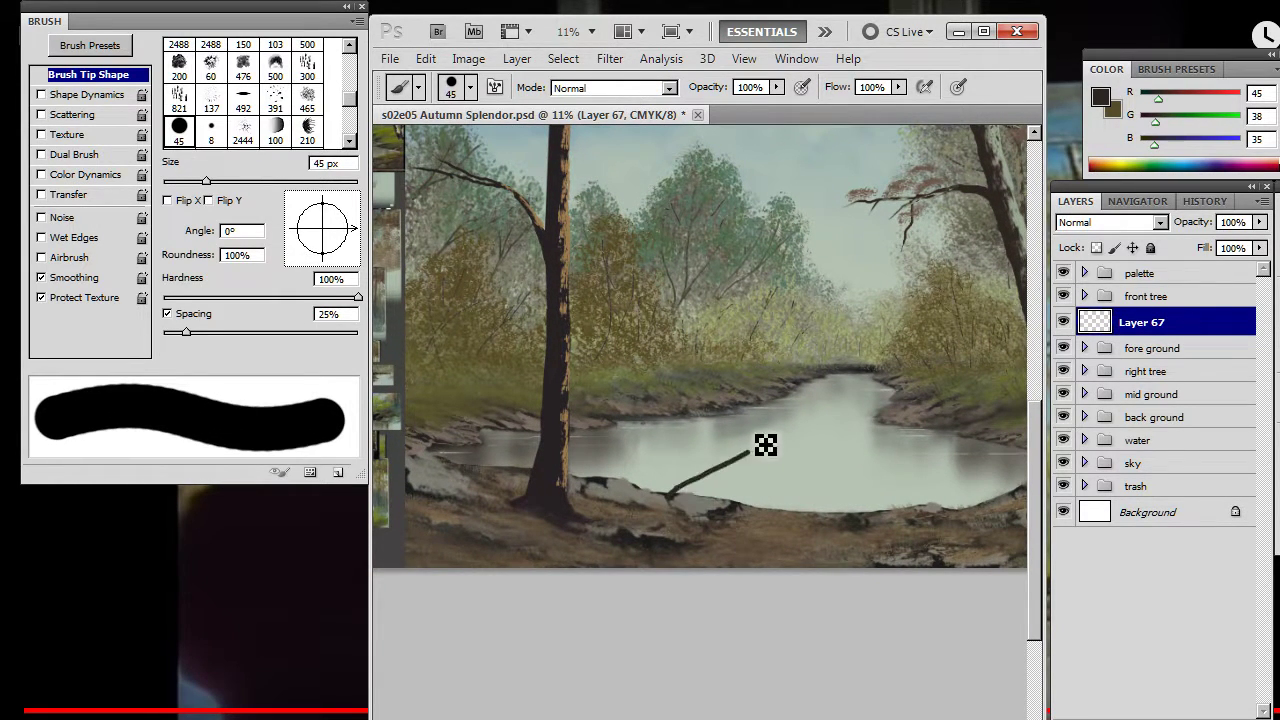
- Trim the branch with a hard round 250 px eraser at 100% opacity and extend its tip with a 30 px brush
{"action": "key", "text": "e"}
{"action": "right_click", "coordinate": [704, 443]}
{"action": "left_click", "coordinate": [758, 429]}
{"action": "key", "text": "Return"}
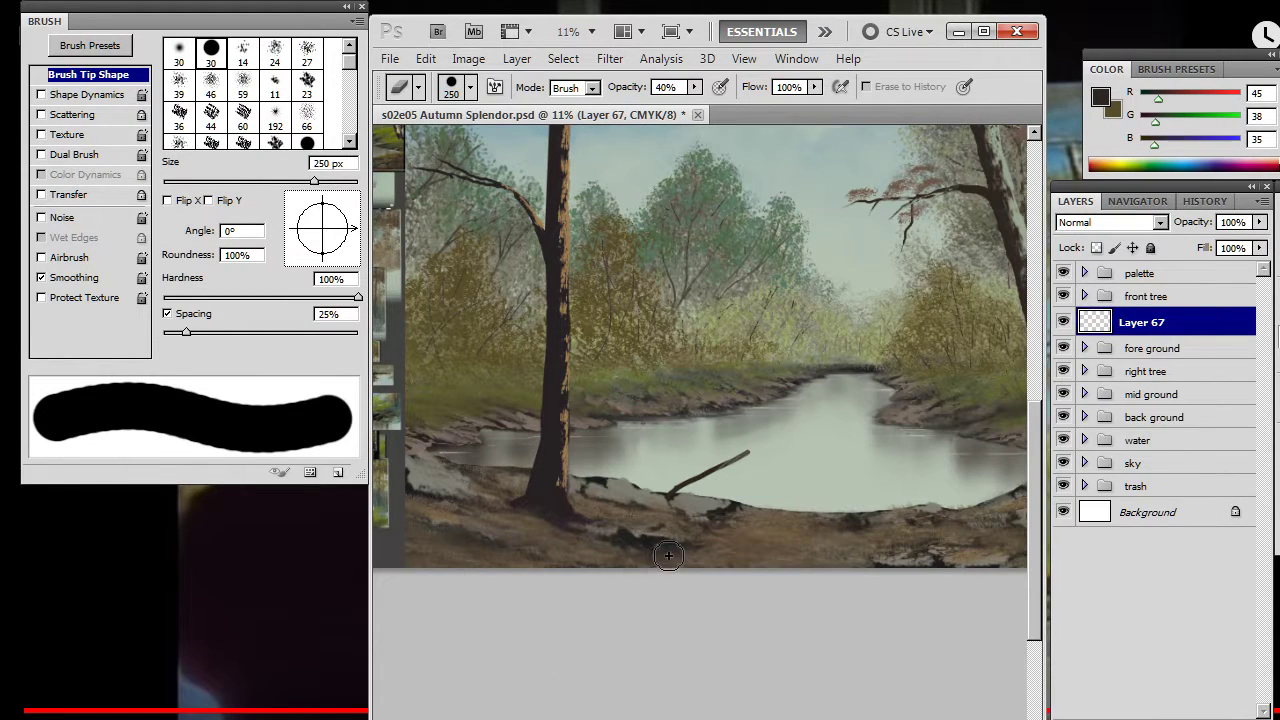
{"action": "left_click_drag", "start_coordinate": [730, 478], "coordinate": [759, 464]}
{"action": "key", "text": "b"}
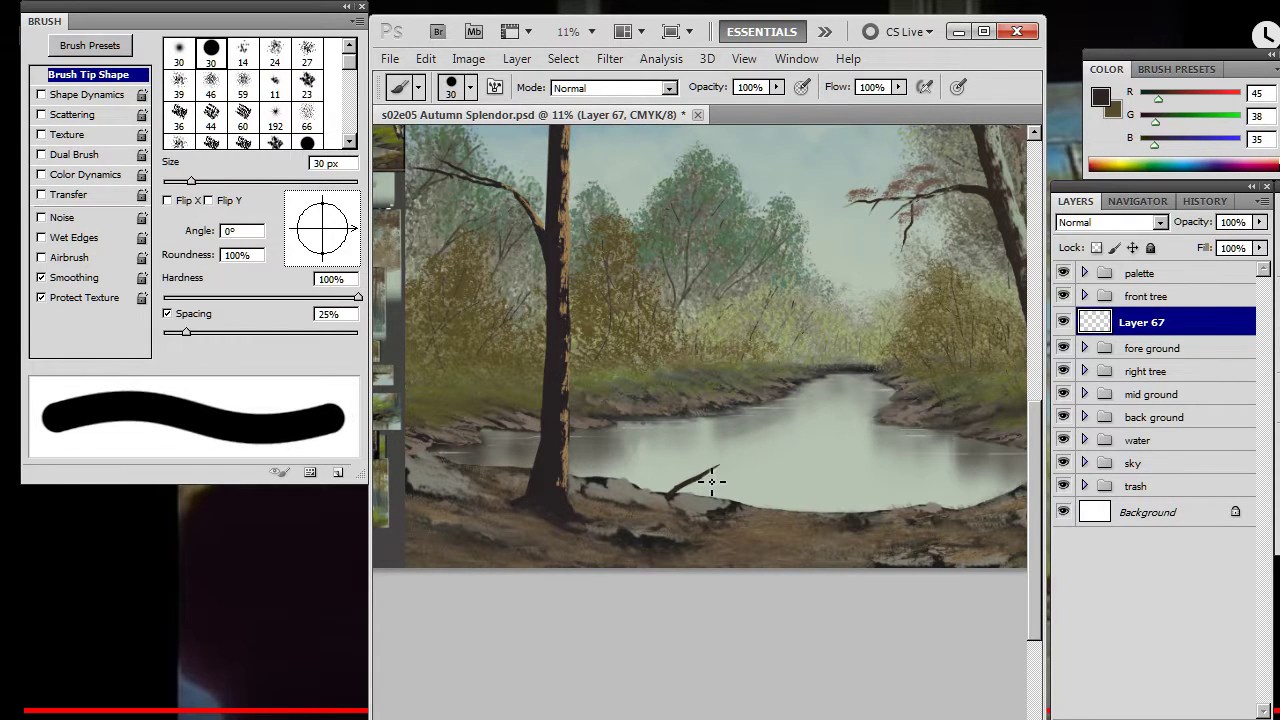
{"action": "key", "text": "e"}
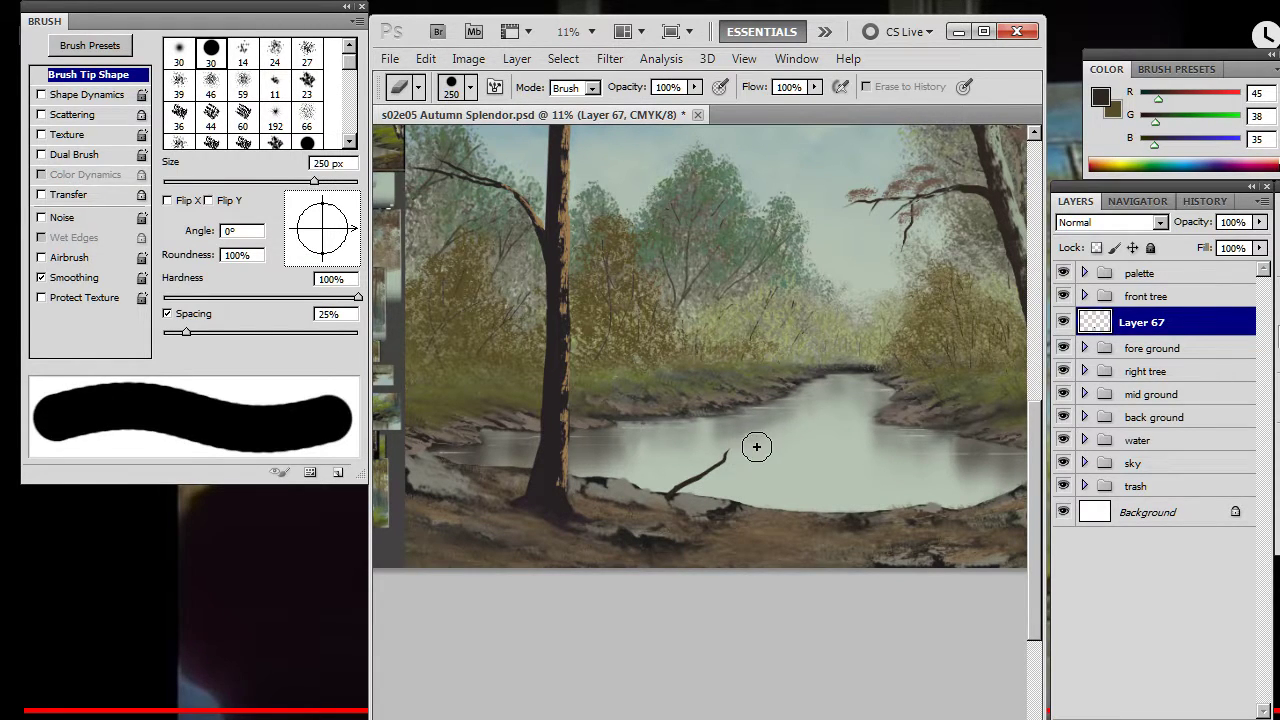
- Lengthen the branch upward with a 15 px brush and add a fine 9 px tip over the water, tapering the strokes with the eraser
{"action": "key", "text": "b"}
{"action": "key", "text": "bracketleft"}
{"action": "key", "text": "e"}
{"action": "key", "text": "b"}
{"action": "key", "text": "bracketleft"}
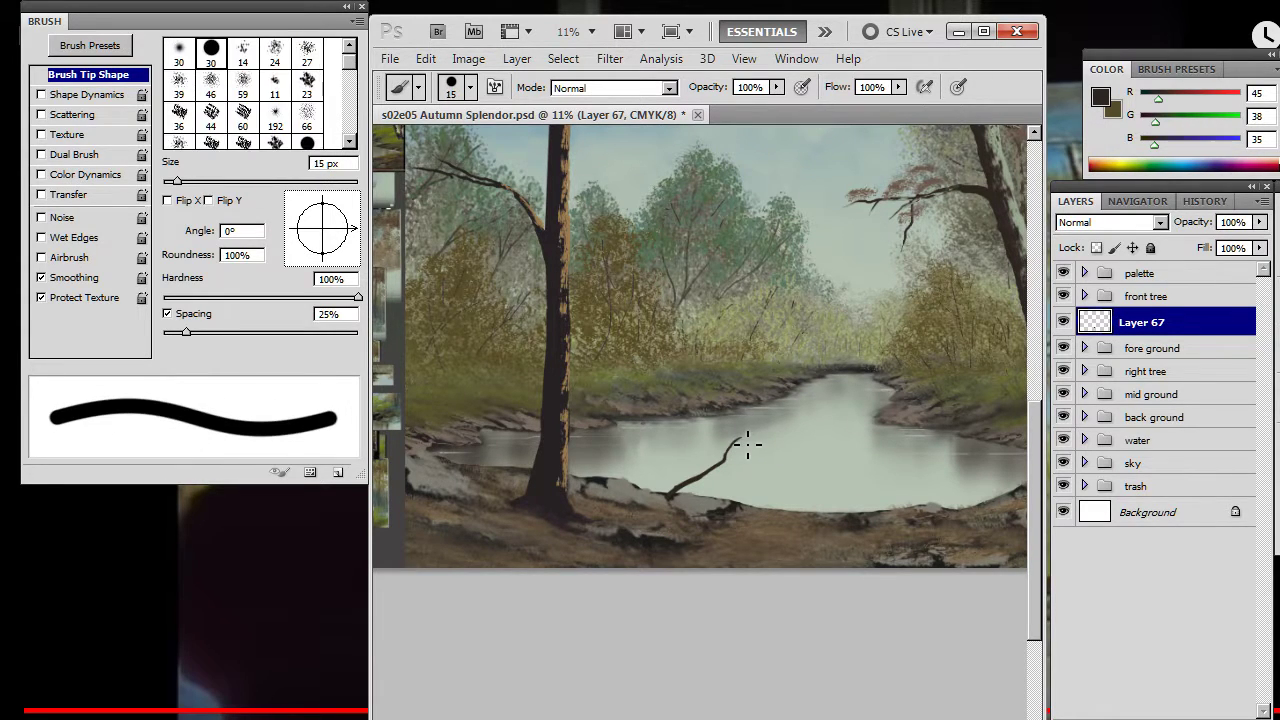
{"action": "key", "text": "e"}
{"action": "key", "text": "b"}
{"action": "key", "text": "e"}
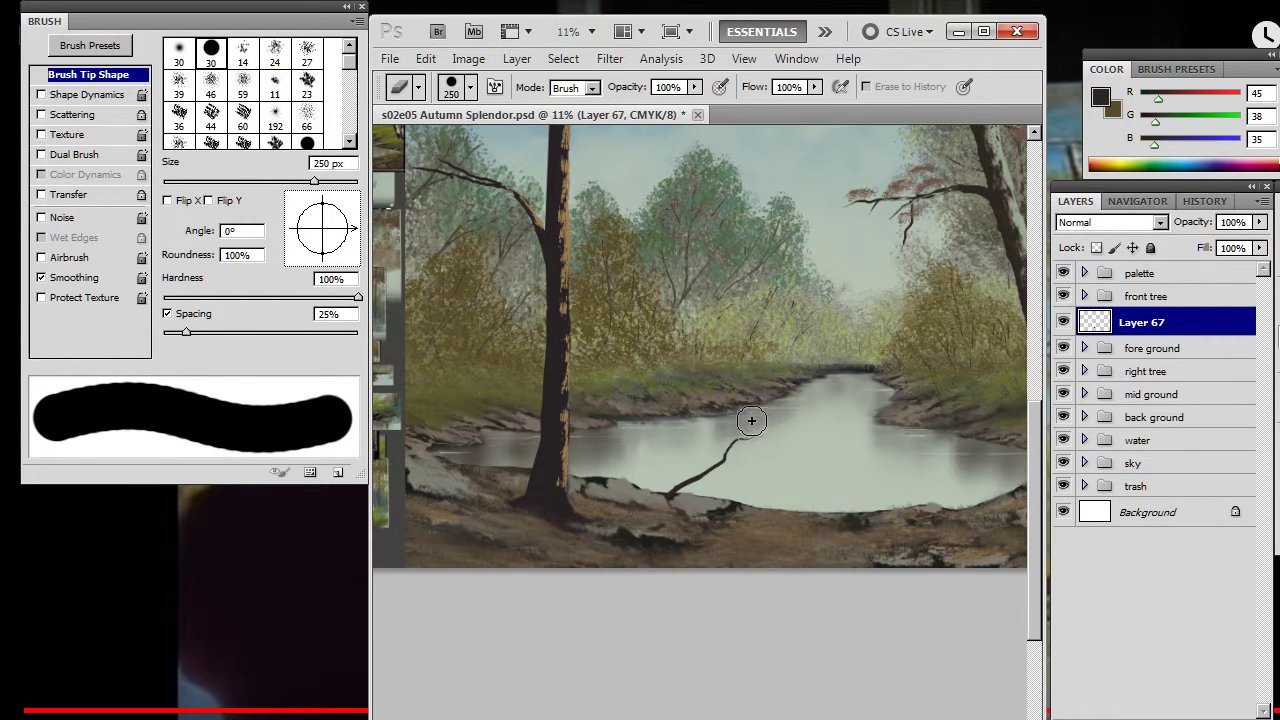
{"action": "key", "text": "b"}
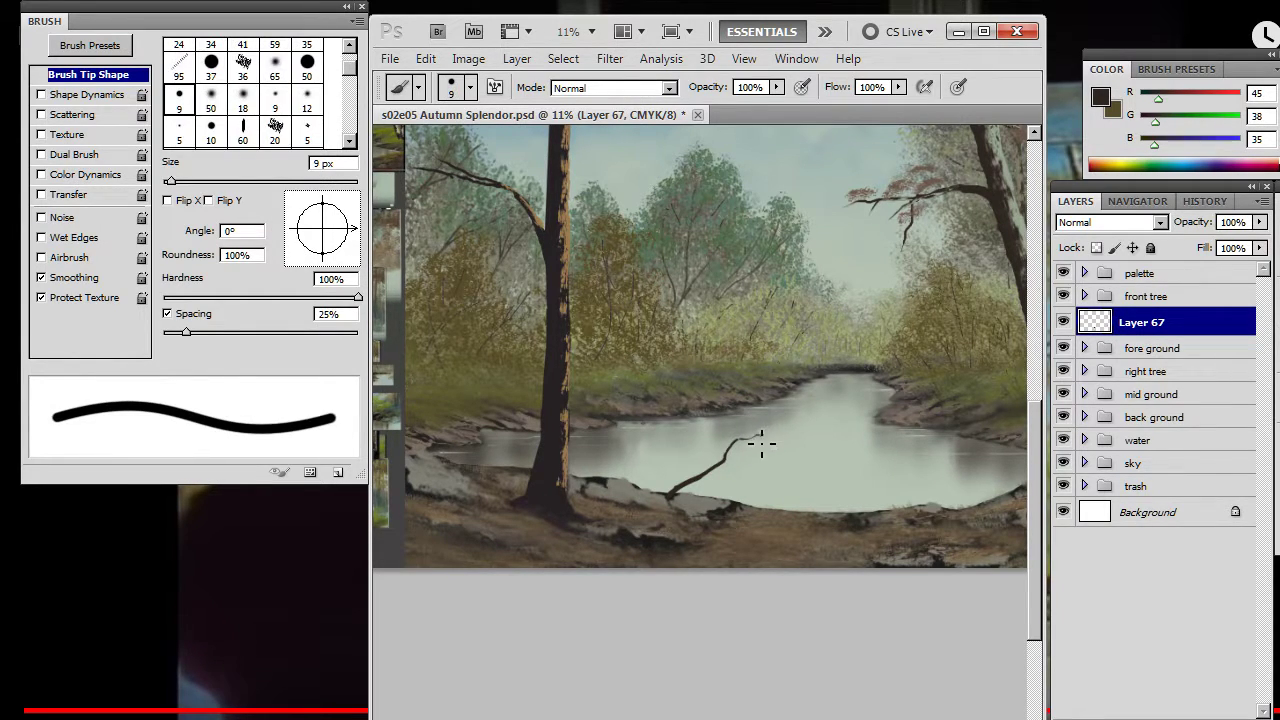
{"action": "key", "text": "e"}
{"action": "key", "text": "b"}
- Fork the branch's upper end with a second twig using 15 px, 9 px and 8 px brushes, and trim it with the 250 px eraser
{"action": "key", "text": "bracketright"}
{"action": "key", "text": "bracketright"}
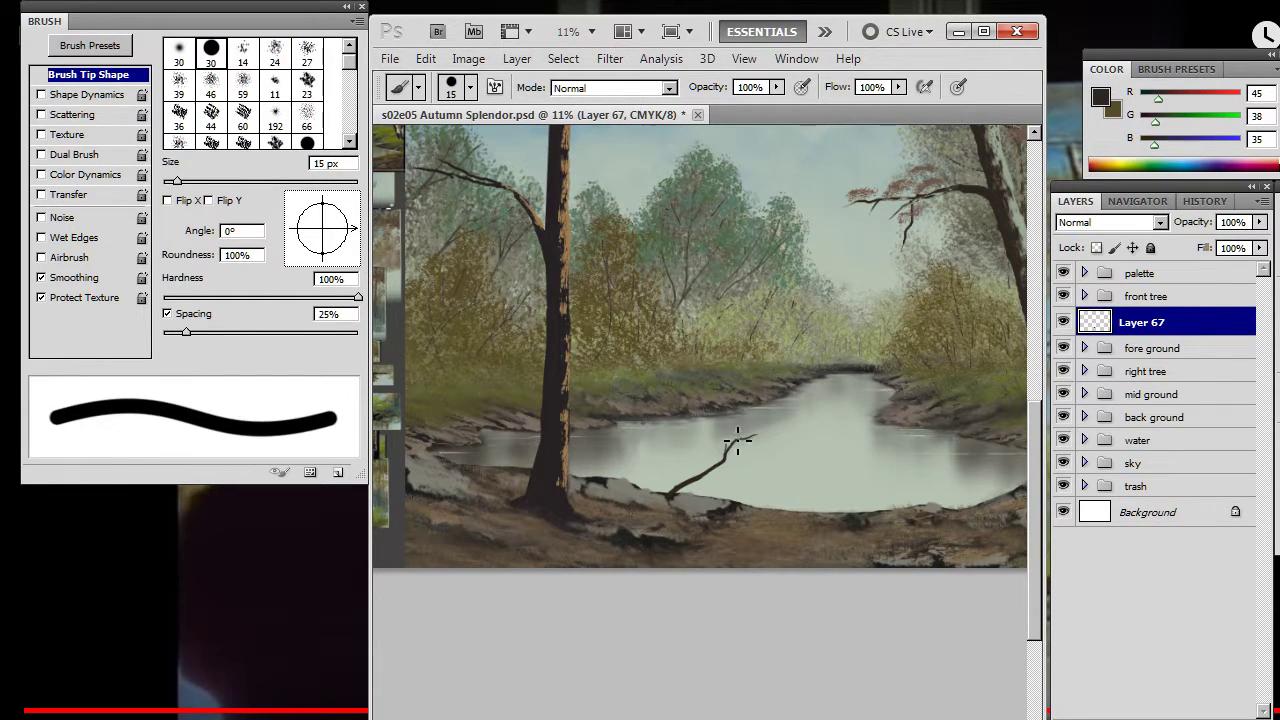
{"action": "key", "text": "bracketleft"}
{"action": "key", "text": "bracketleft"}
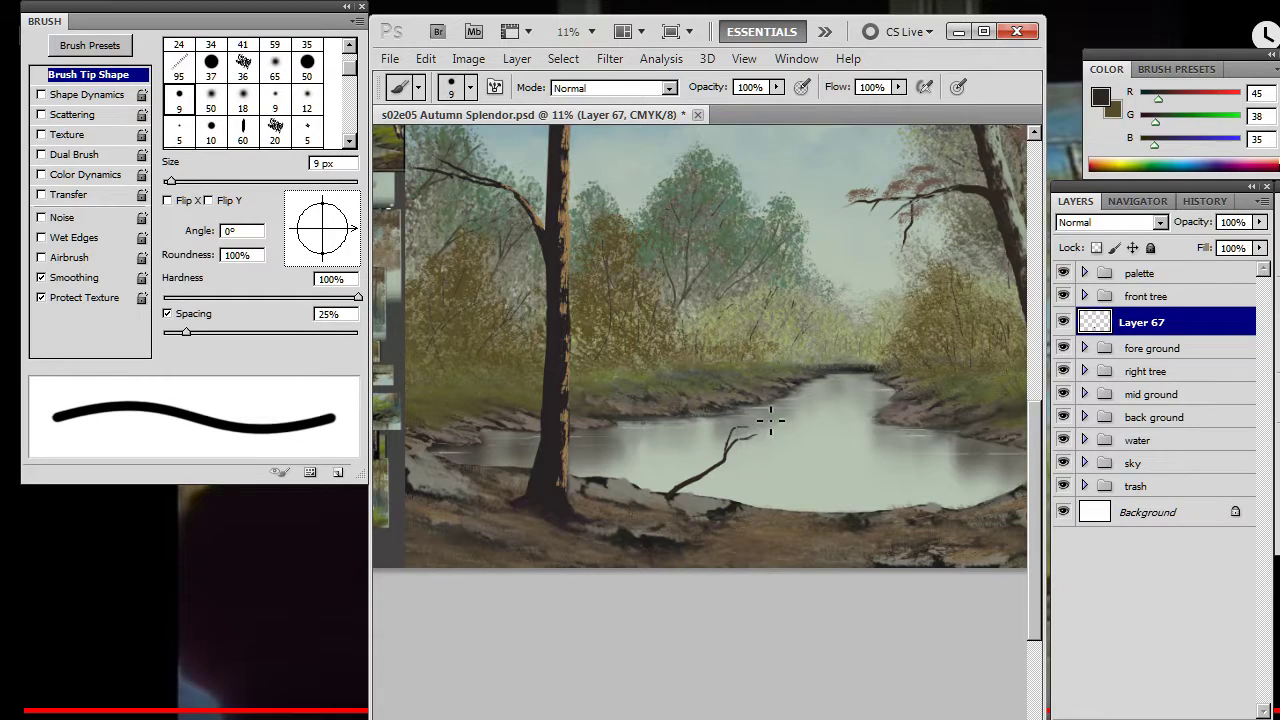
{"action": "key", "text": "bracketright"}
{"action": "key", "text": "bracketright"}
{"action": "key", "text": "bracketleft"}
{"action": "key", "text": "bracketleft"}
{"action": "key", "text": "bracketleft"}
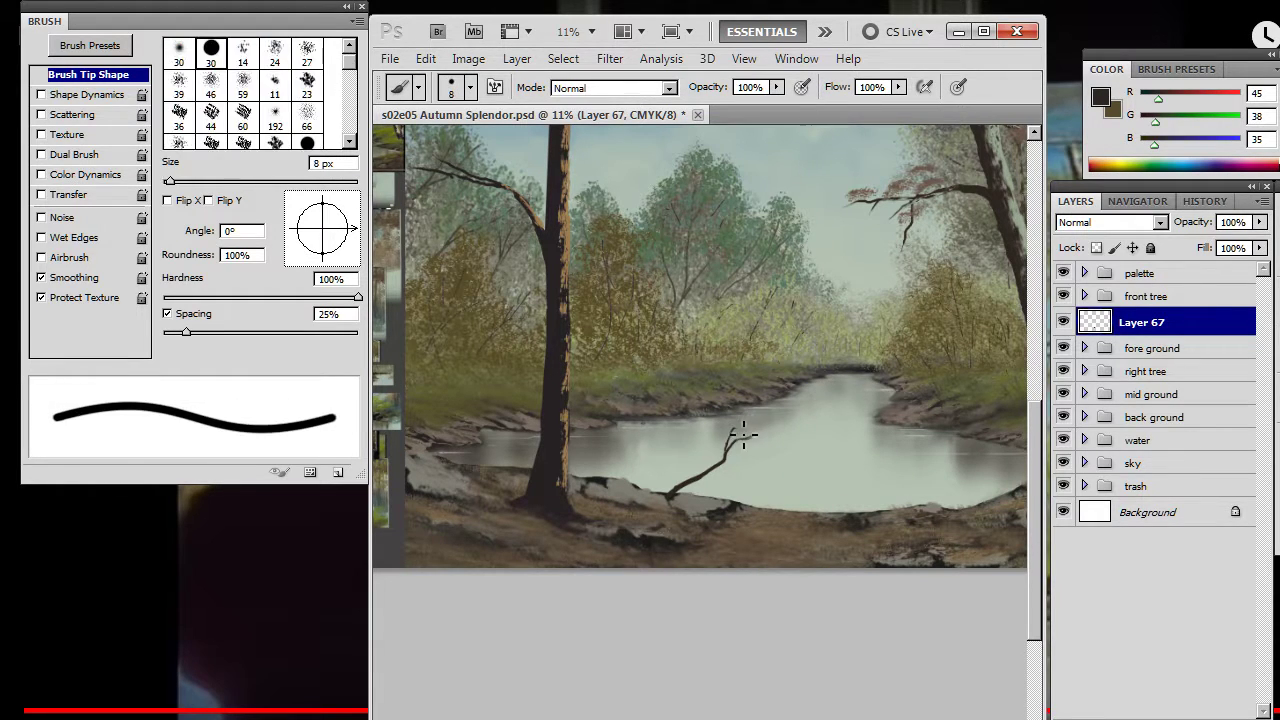
{"action": "key", "text": "e"}
{"action": "left_click_drag", "start_coordinate": [738, 410], "coordinate": [763, 411]}
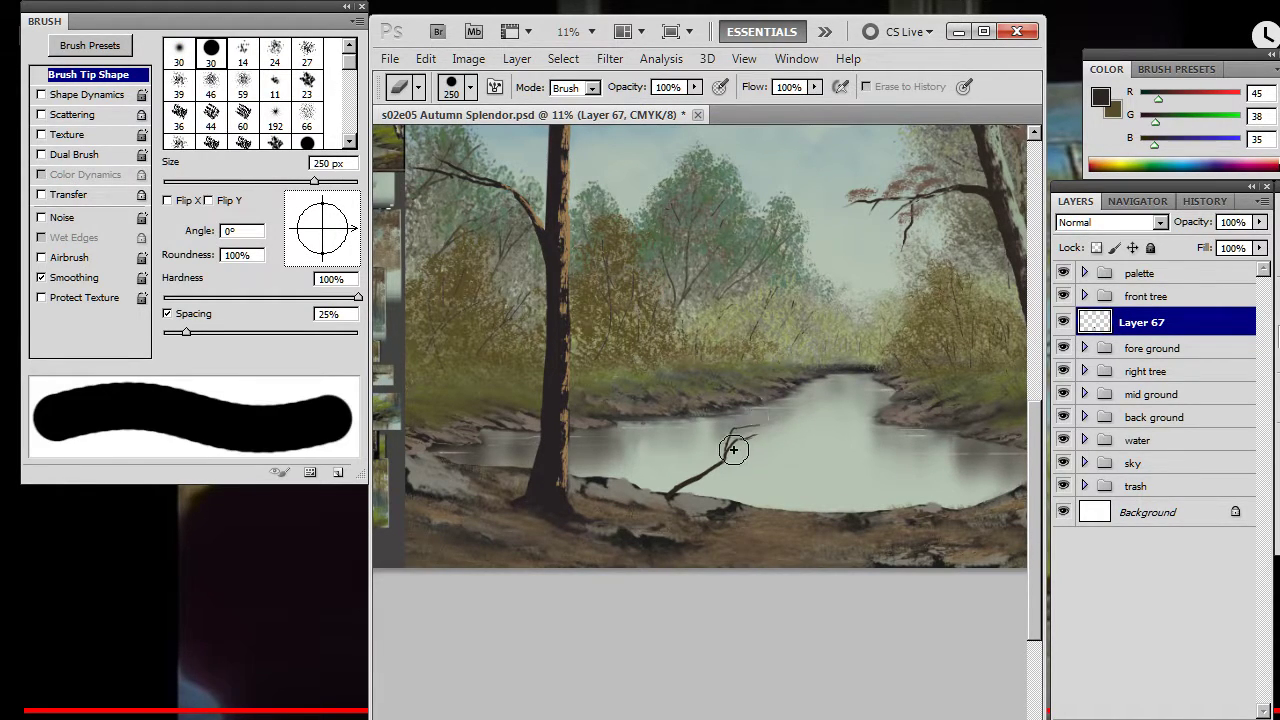
- Paint a side twig reaching right over the water from midway up the branch, using 8 px and 9 px brushes
{"action": "key", "text": "b"}
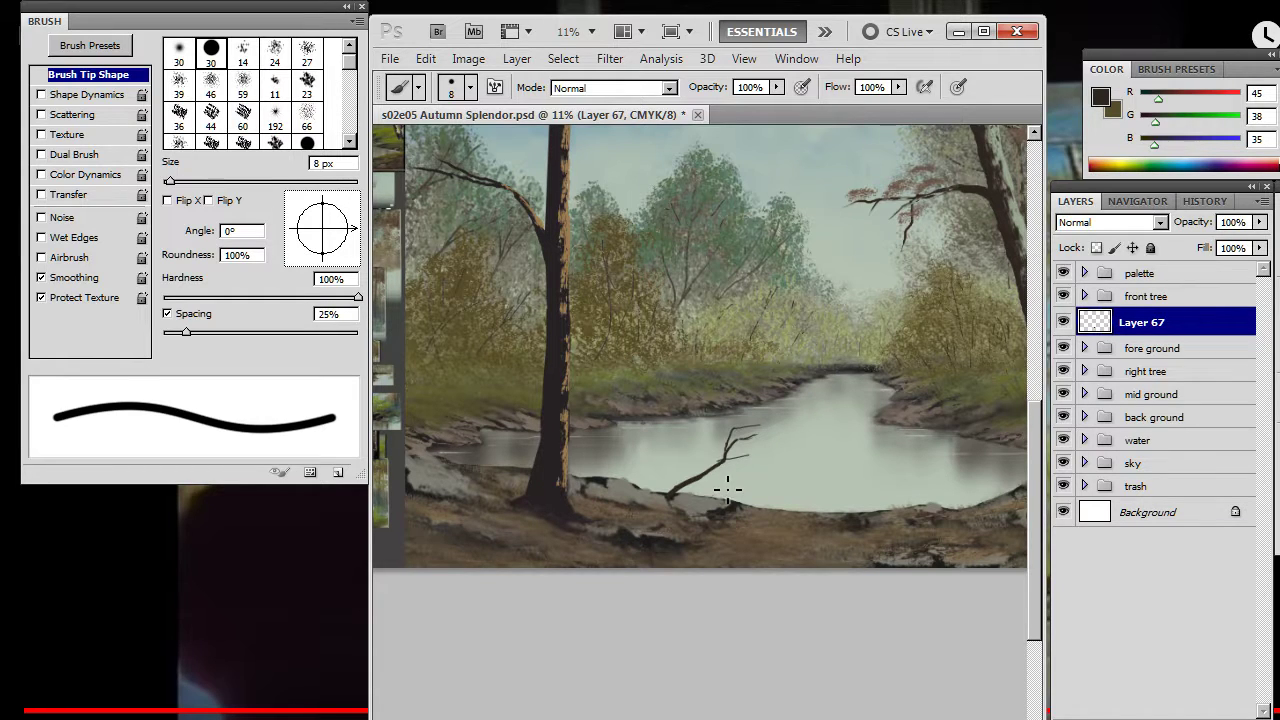
{"action": "key", "text": "bracketleft"}
{"action": "key", "text": "bracketright"}
{"action": "key", "text": "bracketright"}
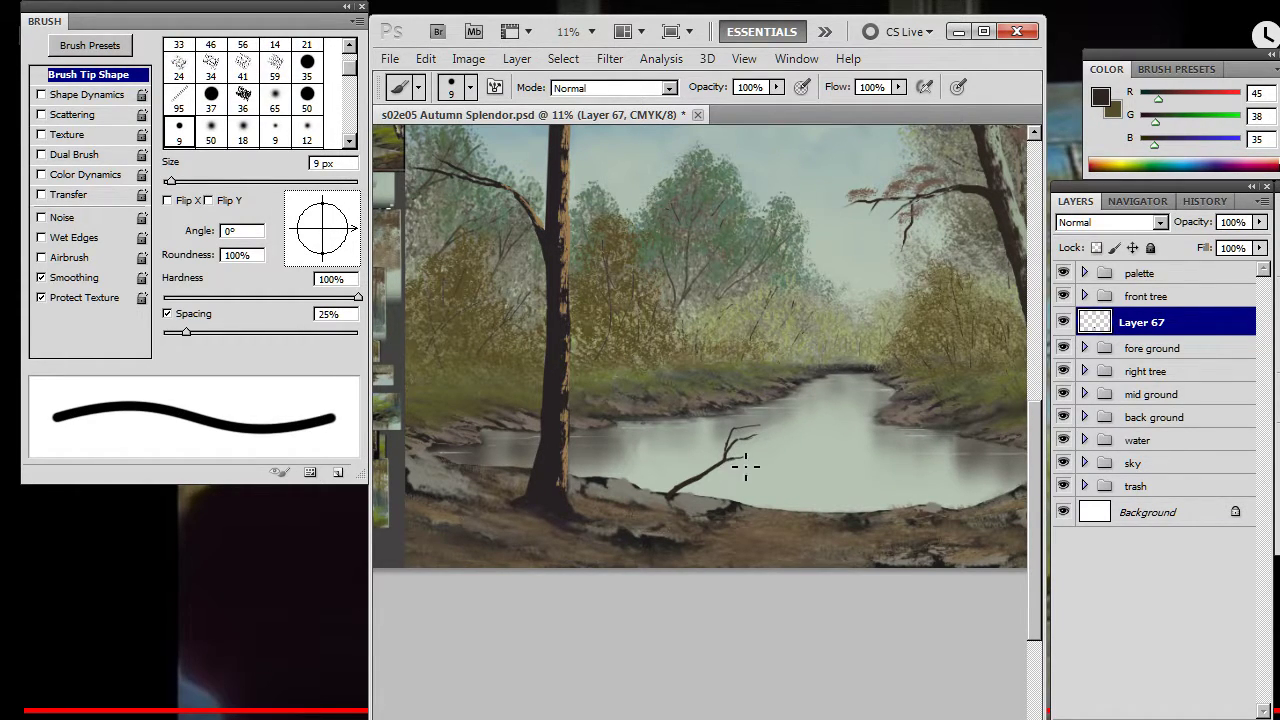
- Taper the side twig with the eraser reduced to 80 px and lengthen it over the water with an 8 px brush
{"action": "key", "text": "e"}
{"action": "key", "text": "bracketleft"}
{"action": "key", "text": "bracketleft"}
{"action": "key", "text": "bracketleft"}
{"action": "key", "text": "bracketleft"}
{"action": "key", "text": "bracketleft"}
{"action": "key", "text": "bracketleft"}
{"action": "key", "text": "bracketleft"}
{"action": "key", "text": "bracketleft"}
{"action": "key", "text": "bracketleft"}
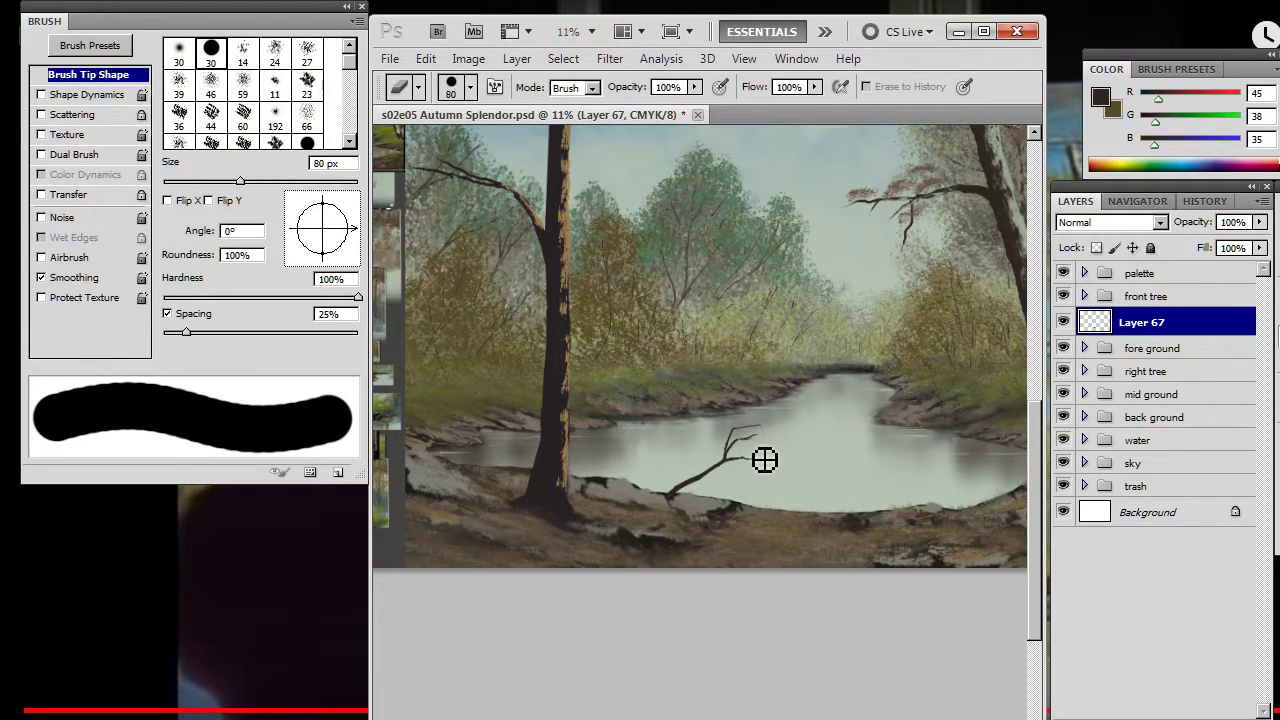
{"action": "key", "text": "b"}
{"action": "key", "text": "bracketleft"}
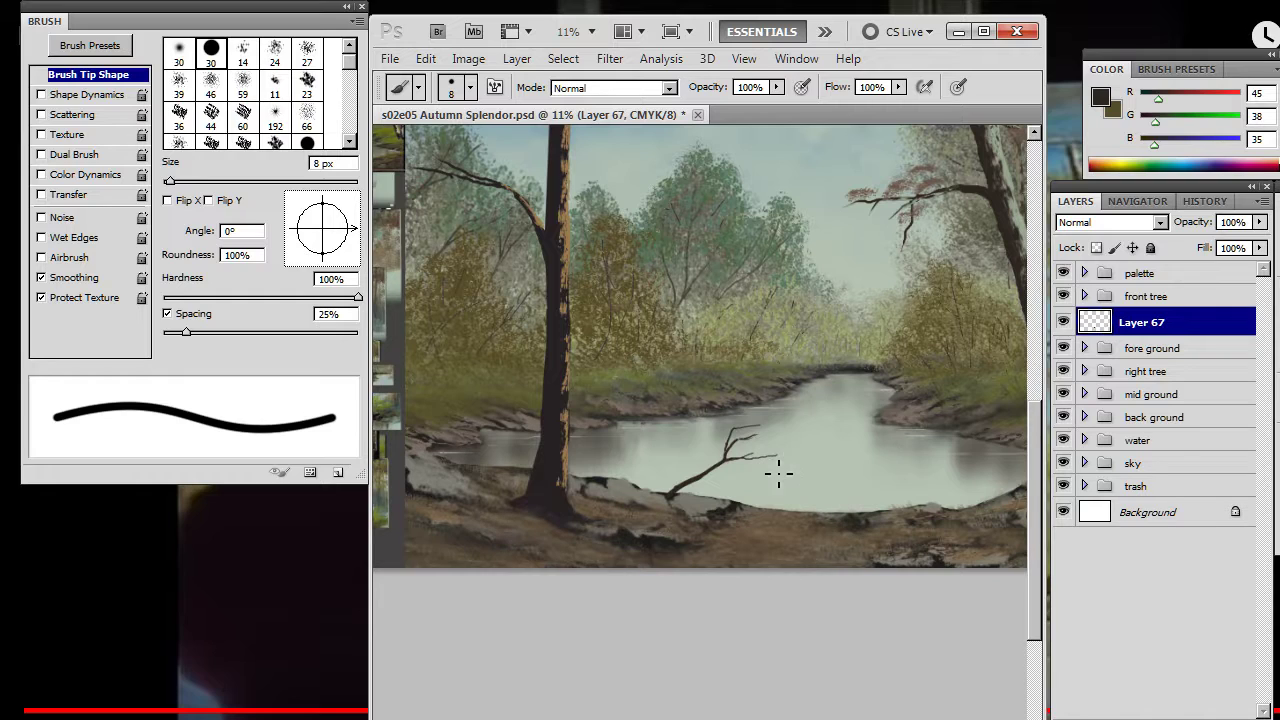
- Refine the side twig's tip with a 50 px eraser and split it into fine offshoots with 8 px and 7 px brushes
{"action": "key", "text": "e"}
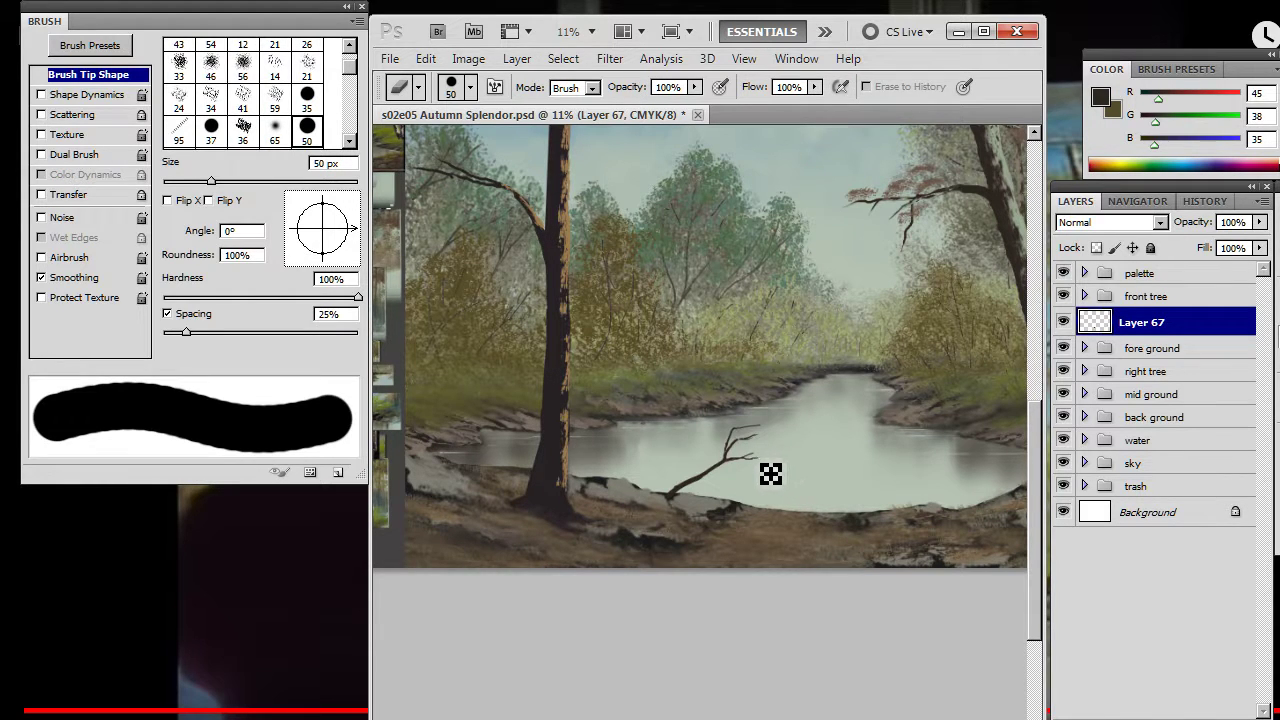
{"action": "key", "text": "b"}
{"action": "key", "text": "e"}
{"action": "key", "text": "b"}
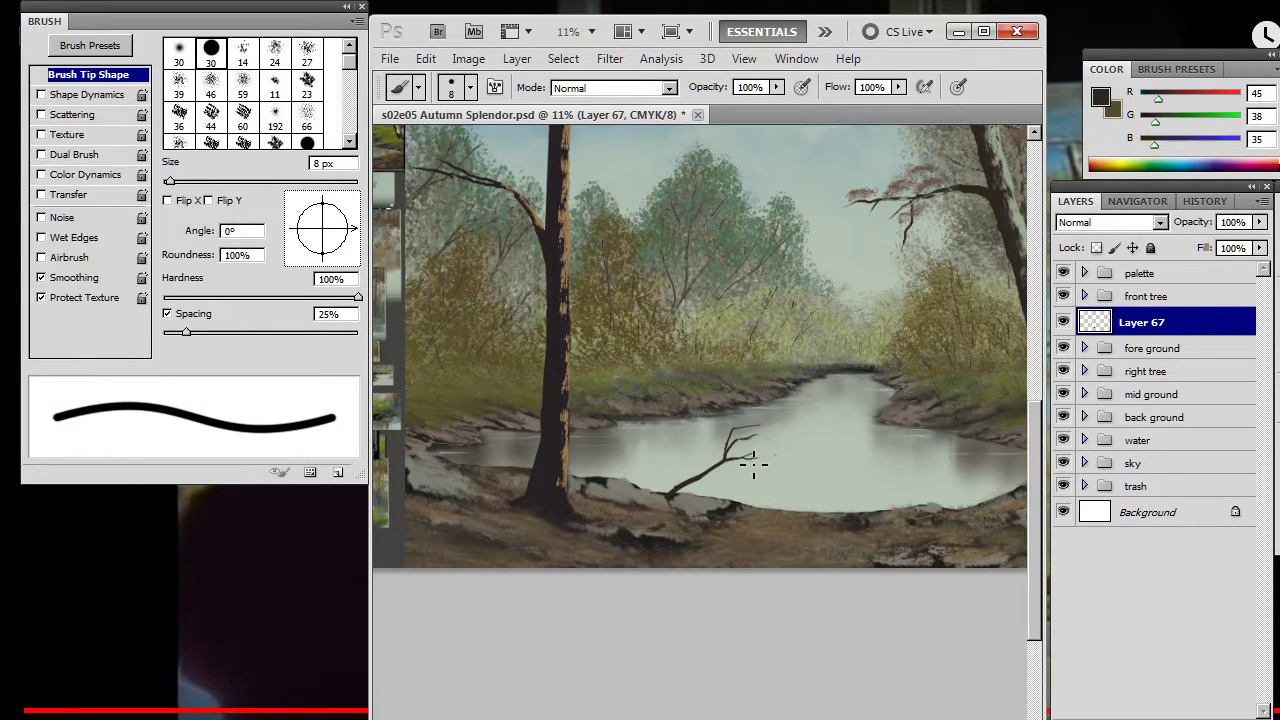
{"action": "key", "text": "bracketleft"}
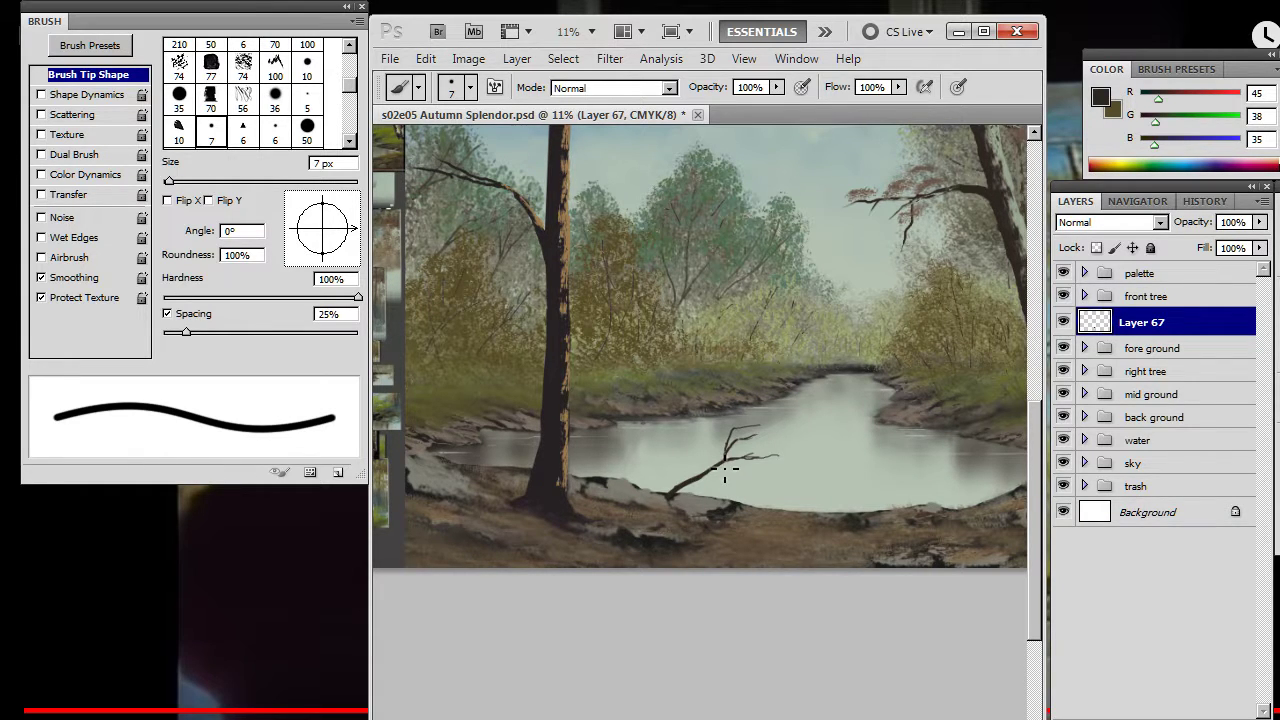
- Thicken the joints where the branch forks with a 9 px brush and clean their edges with the 50 px eraser
{"action": "key", "text": "bracketright"}
{"action": "key", "text": "bracketright"}
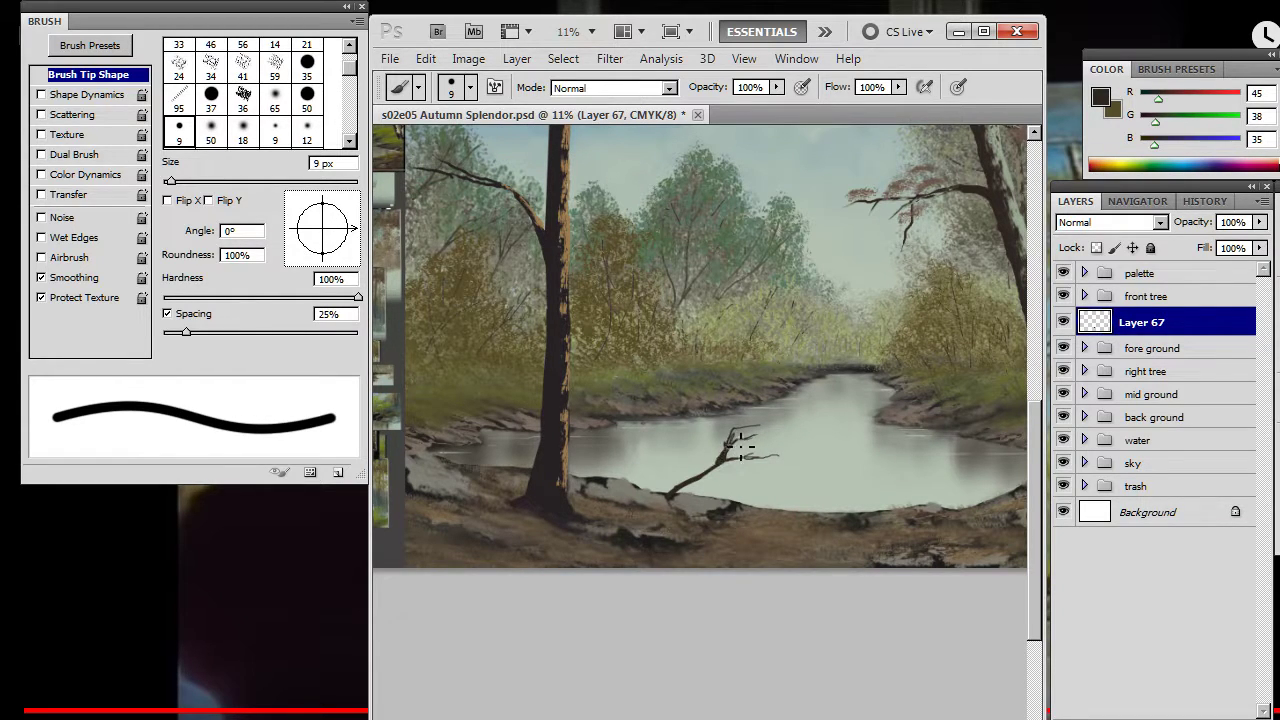
{"action": "key", "text": "e"}
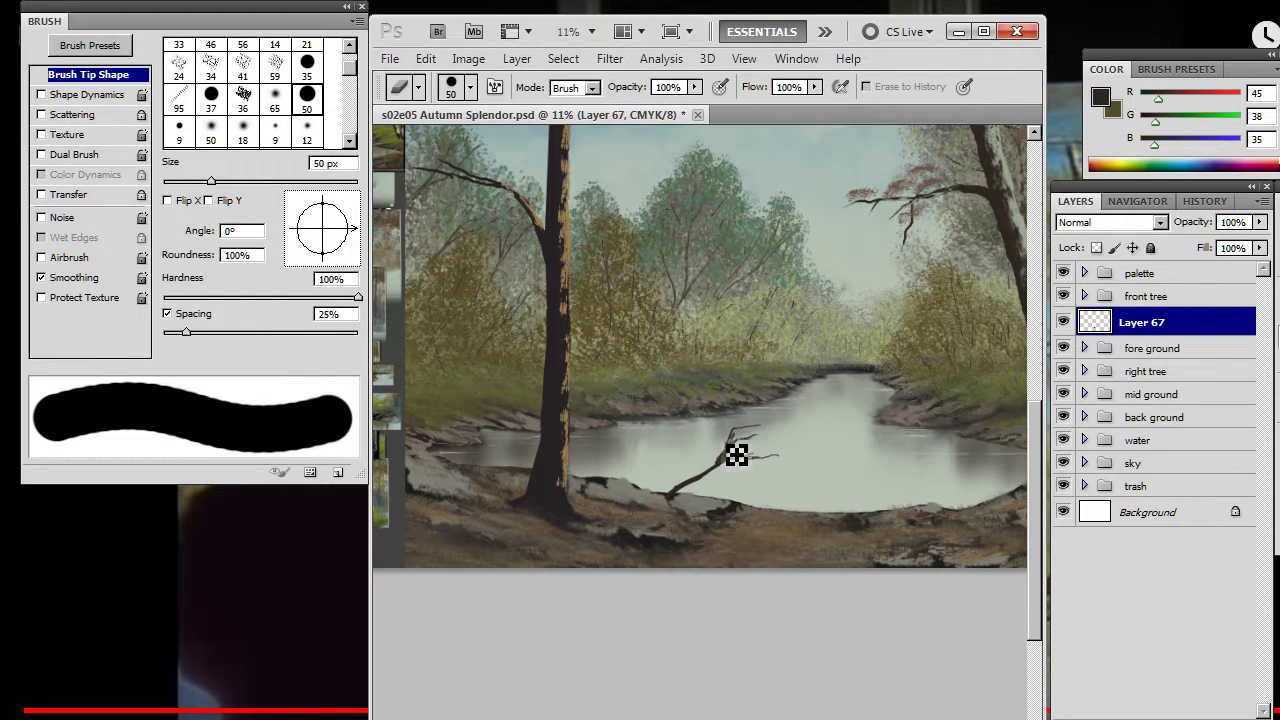
{"action": "key", "text": "b"}
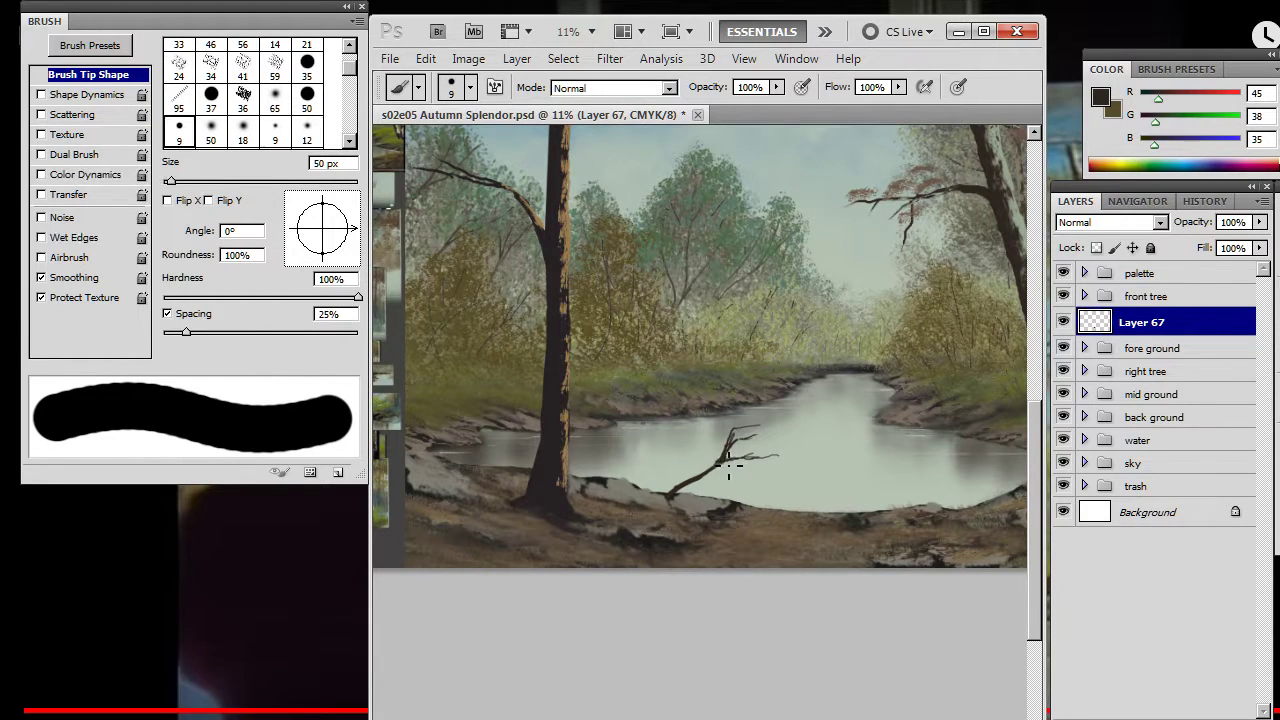
{"action": "key", "text": "e"}
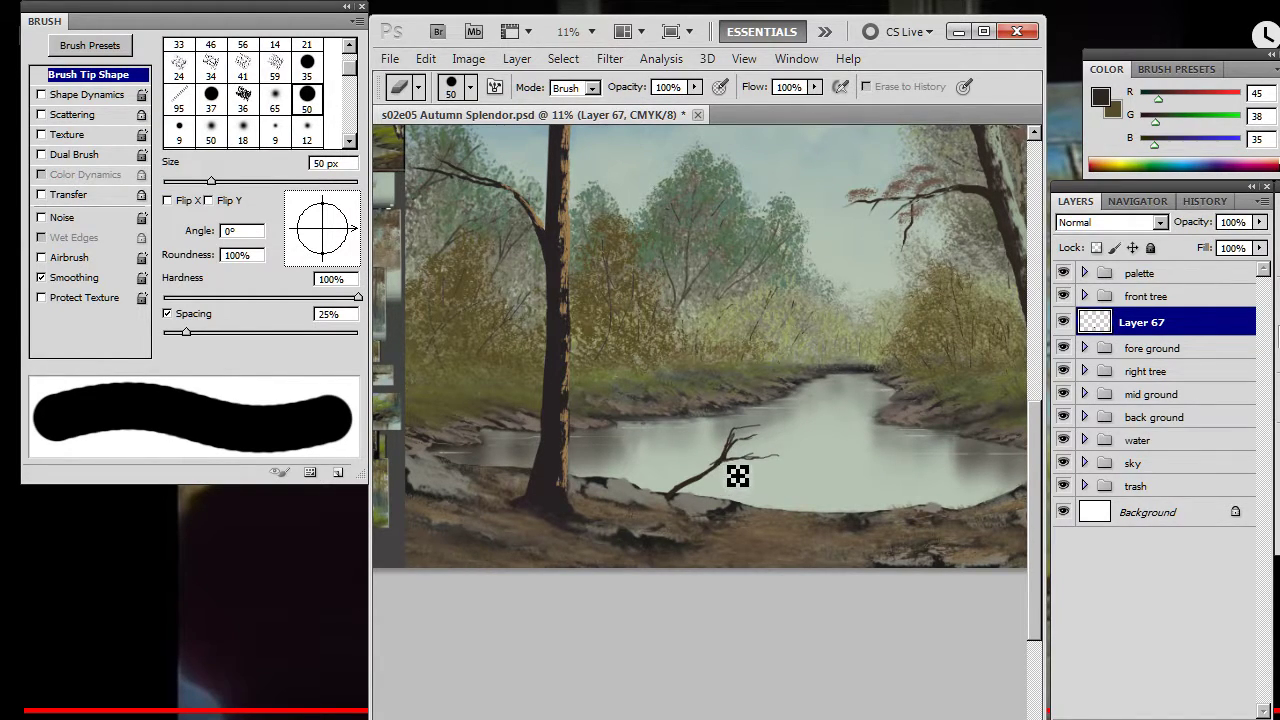
{"action": "key", "text": "b"}
{"action": "key", "text": "e"}
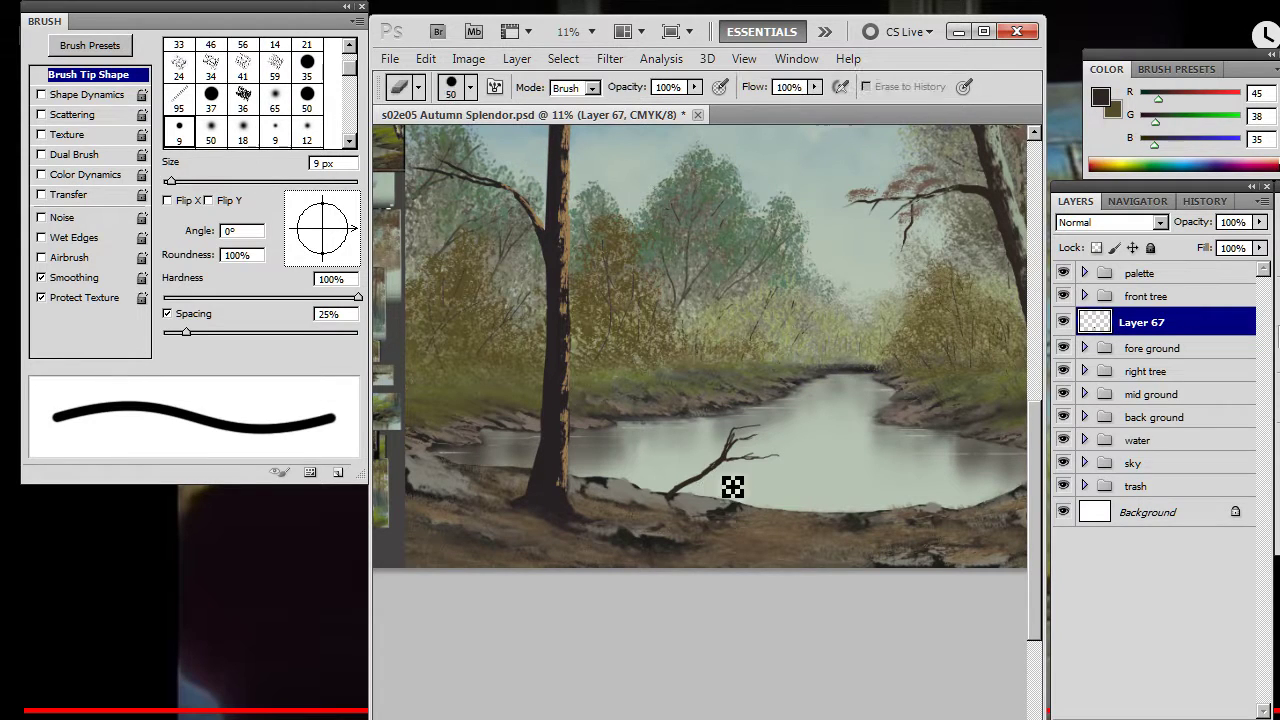
- Add a short twig rising from the base of the branch with the 9 px brush, shaping it with the 50 px eraser
{"action": "key", "text": "b"}
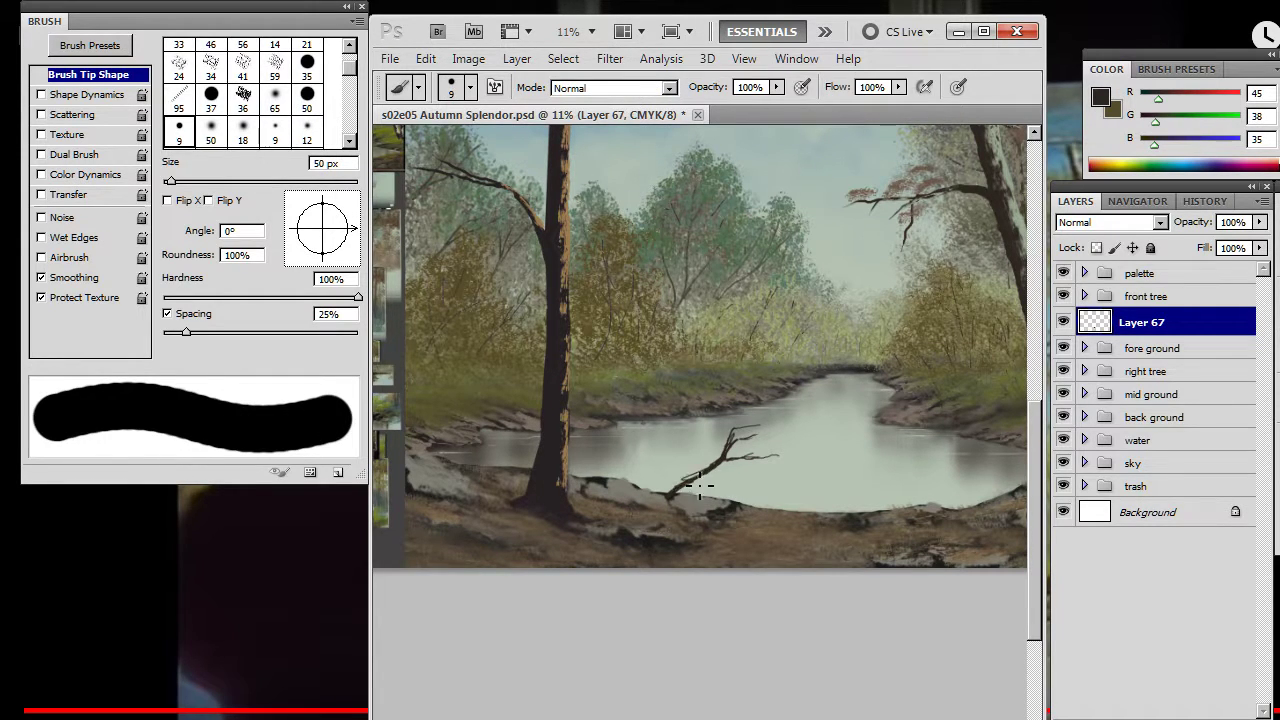
{"action": "key", "text": "e"}
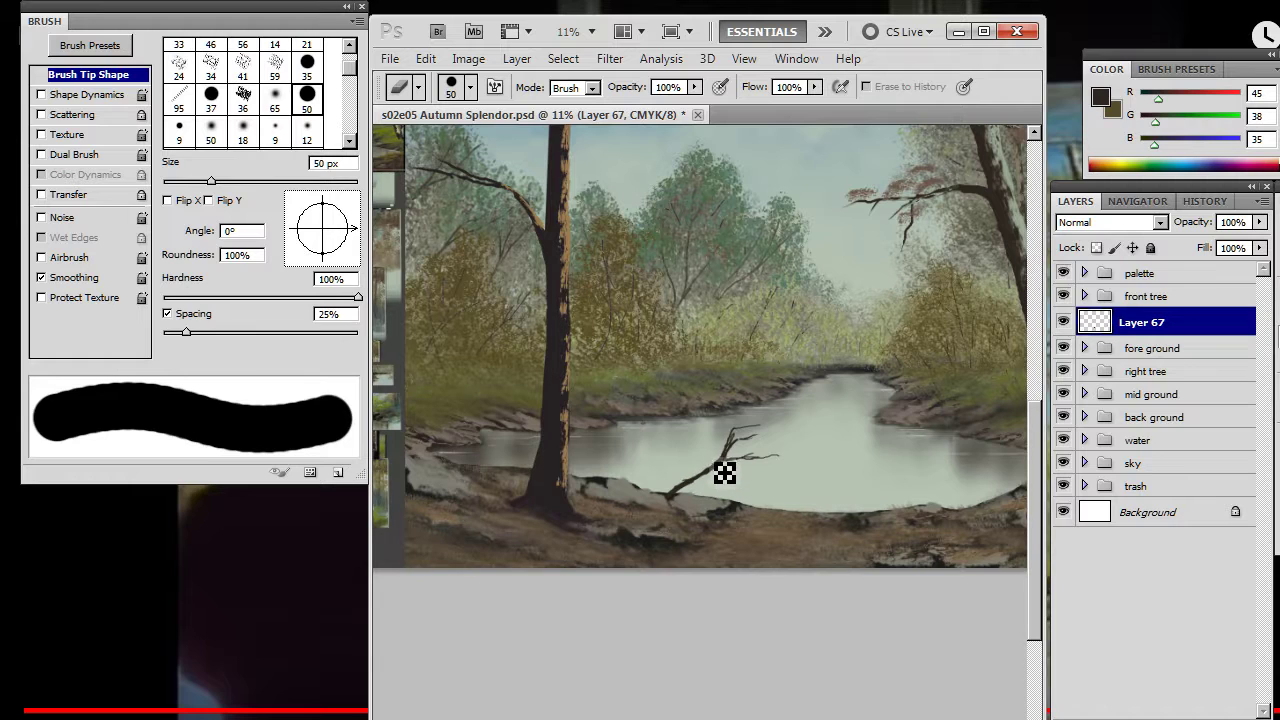
{"action": "key", "text": "b"}
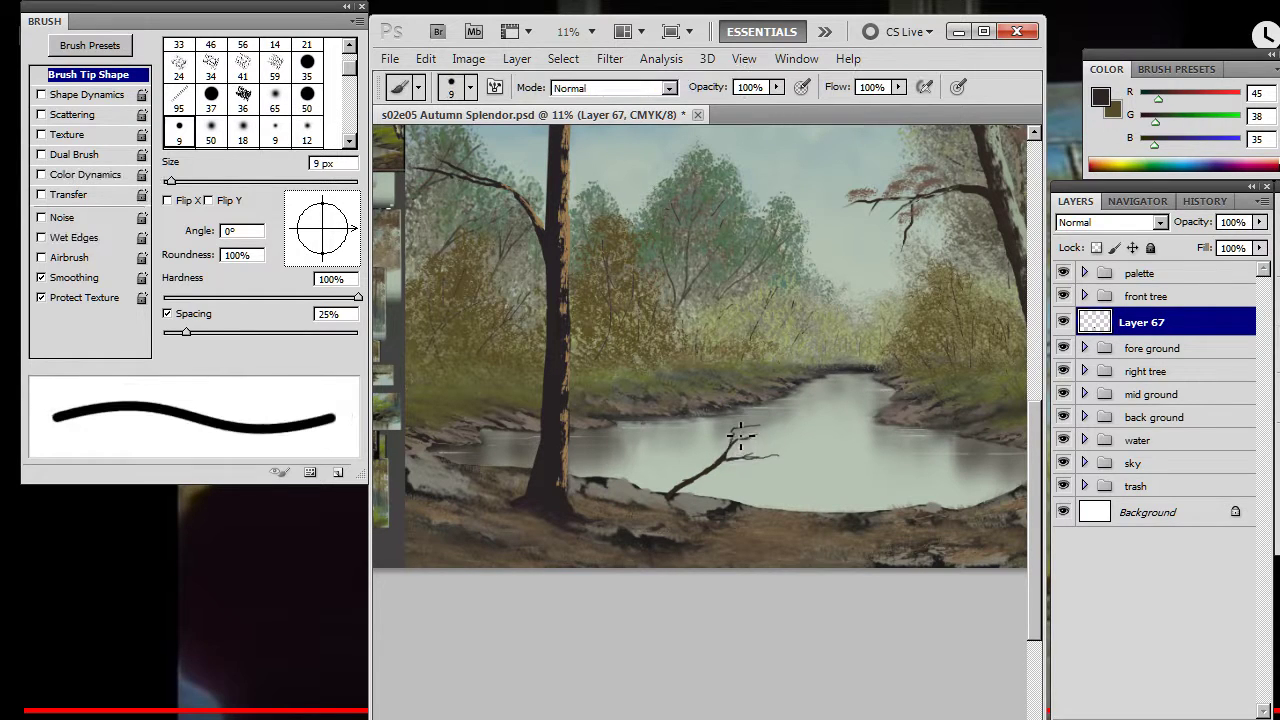
{"action": "key", "text": "e"}
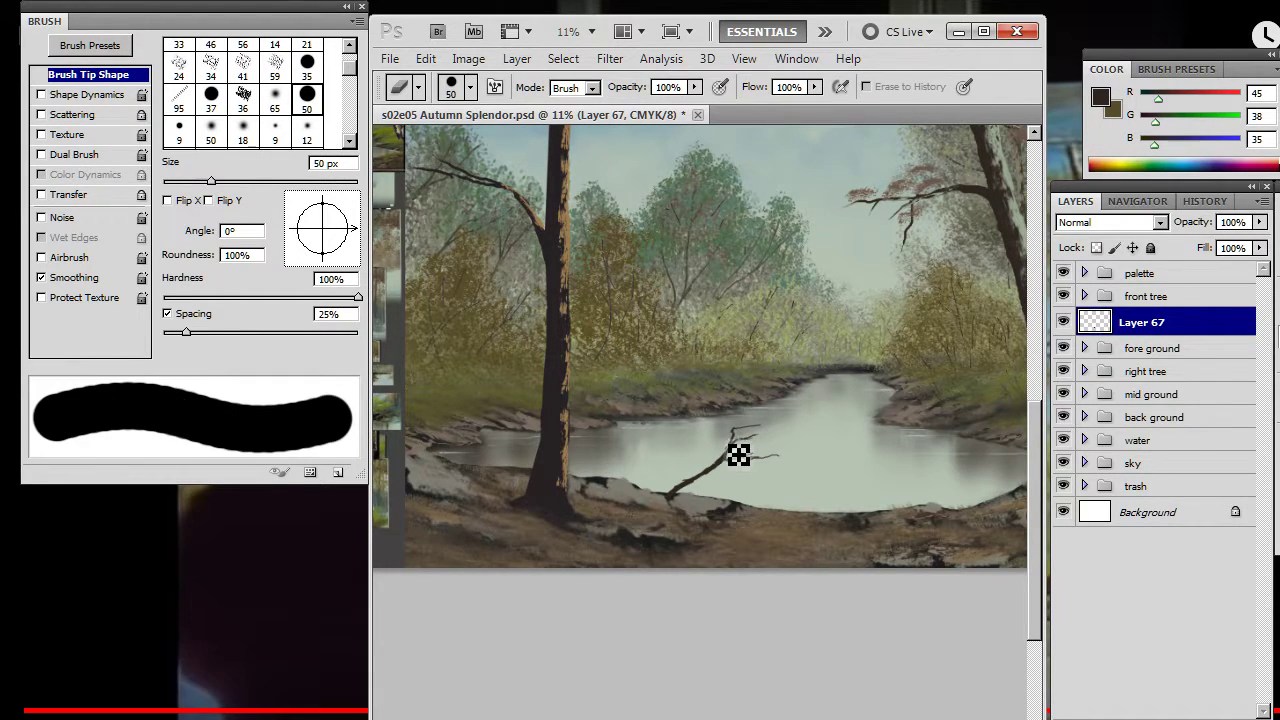
{"action": "left_click_drag", "start_coordinate": [730, 468], "coordinate": [680, 504]}
{"action": "key", "text": "b"}
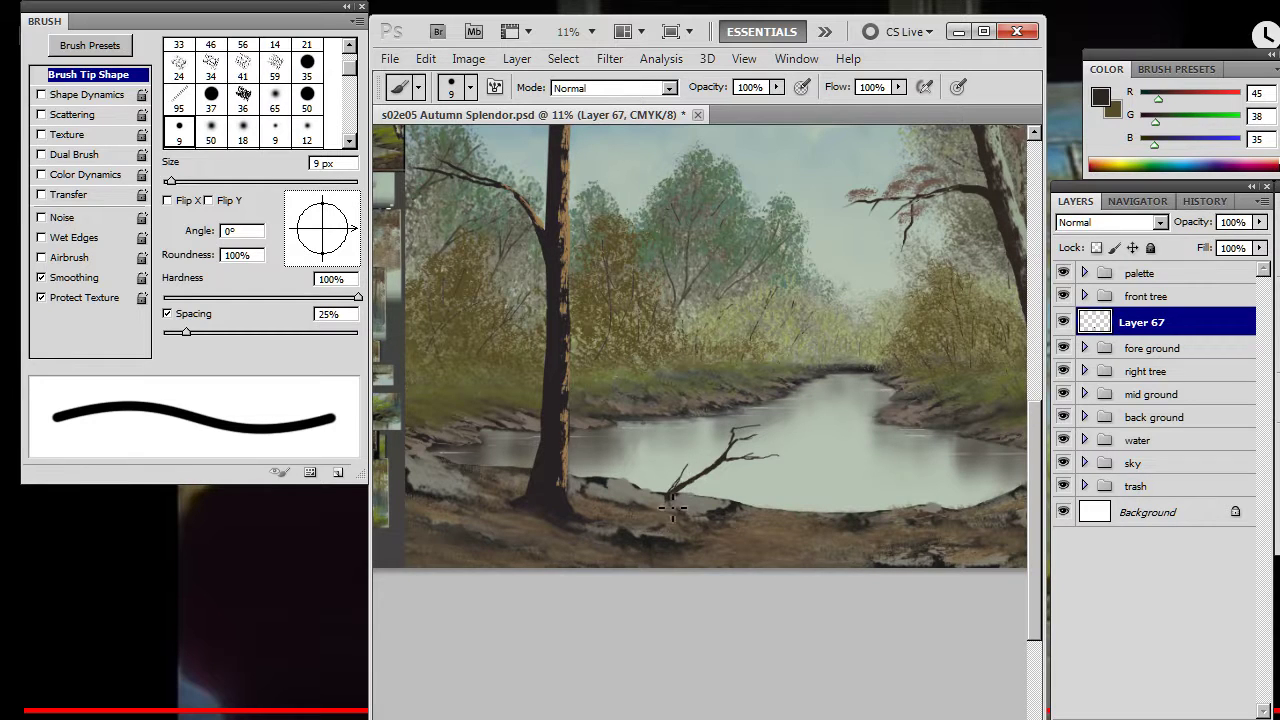
{"action": "key", "text": "e"}
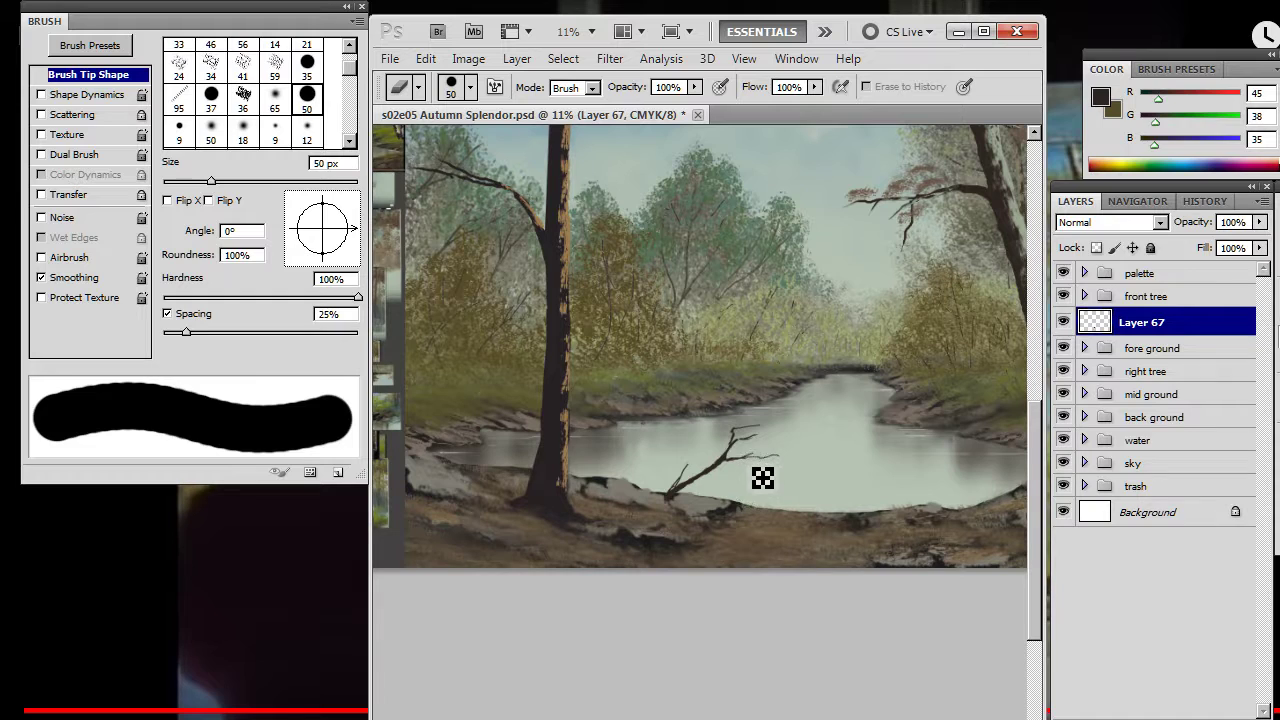
- Add small offshoots to the side twig and the branch's upper fork with the 9 px brush, trimming them with the 50 px eraser
{"action": "key", "text": "b"}
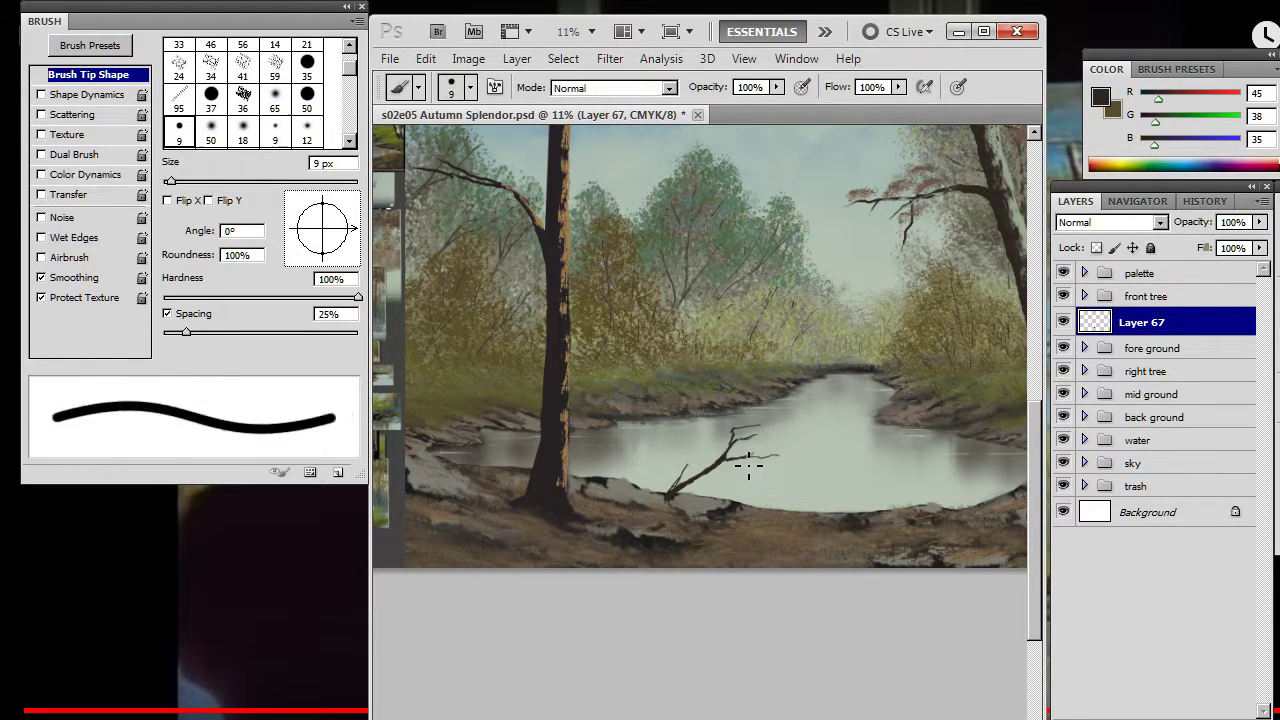
{"action": "key", "text": "e"}
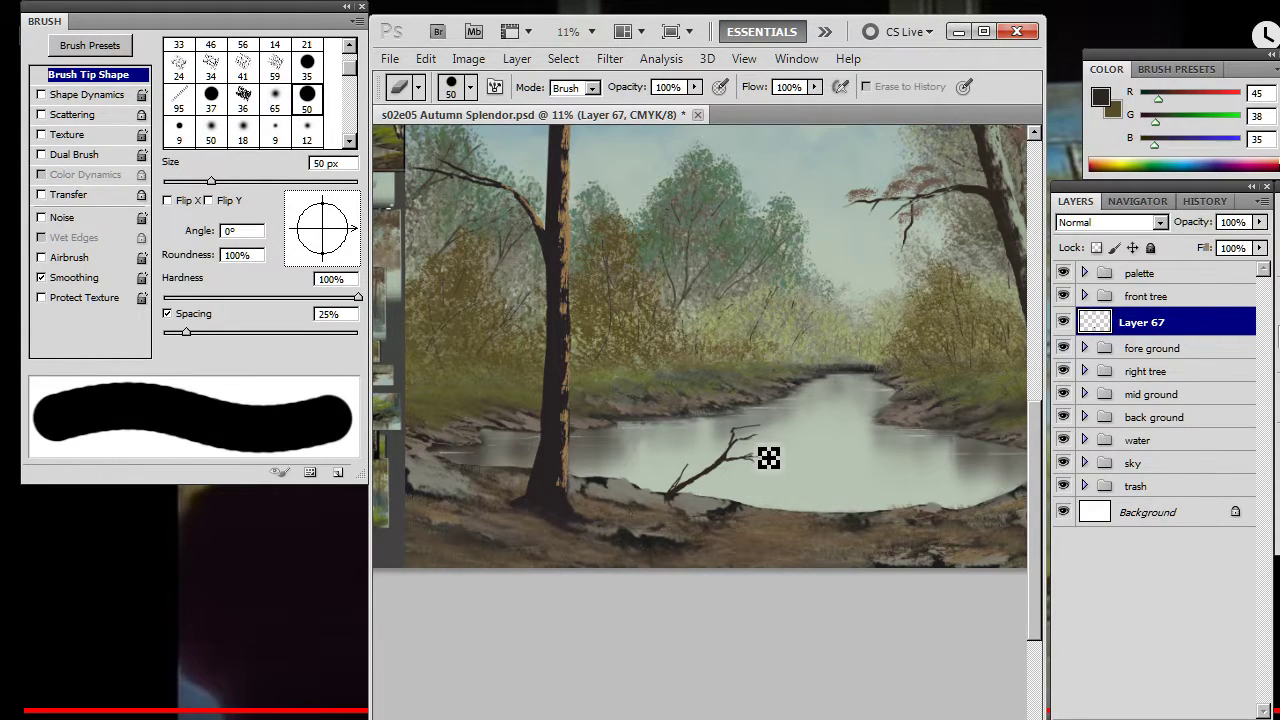
{"action": "key", "text": "b"}
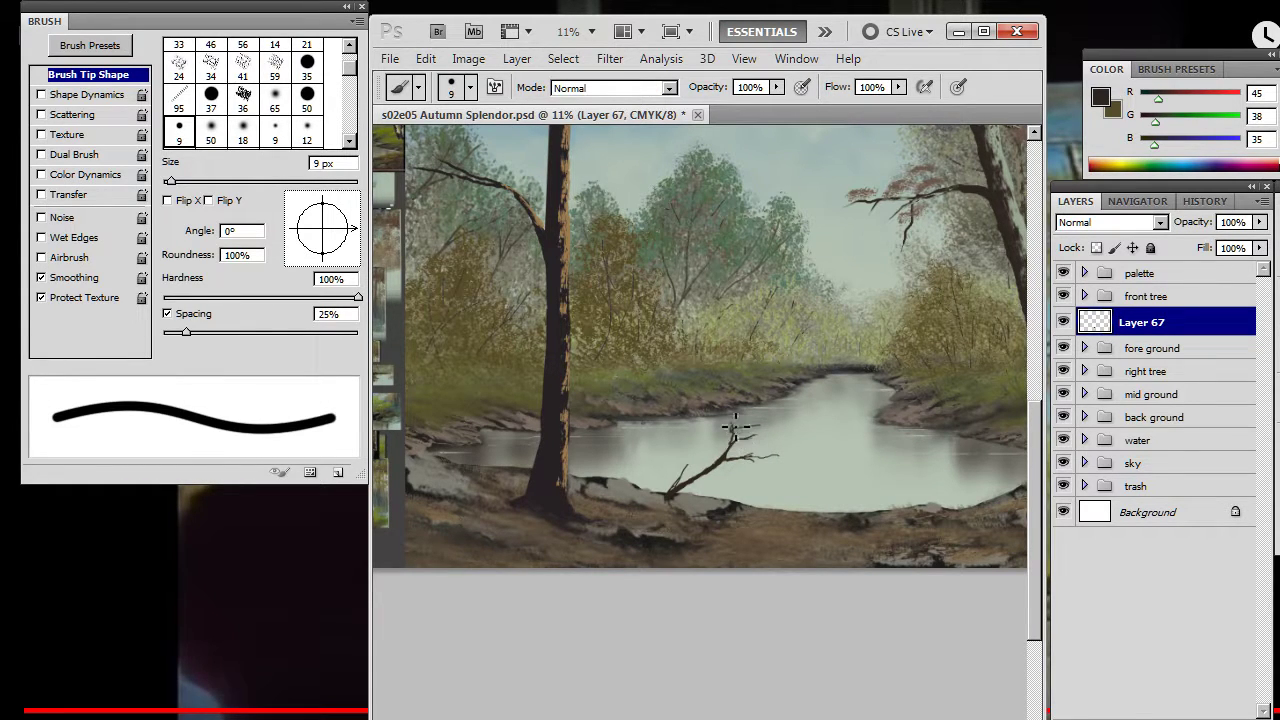
{"action": "key", "text": "e"}
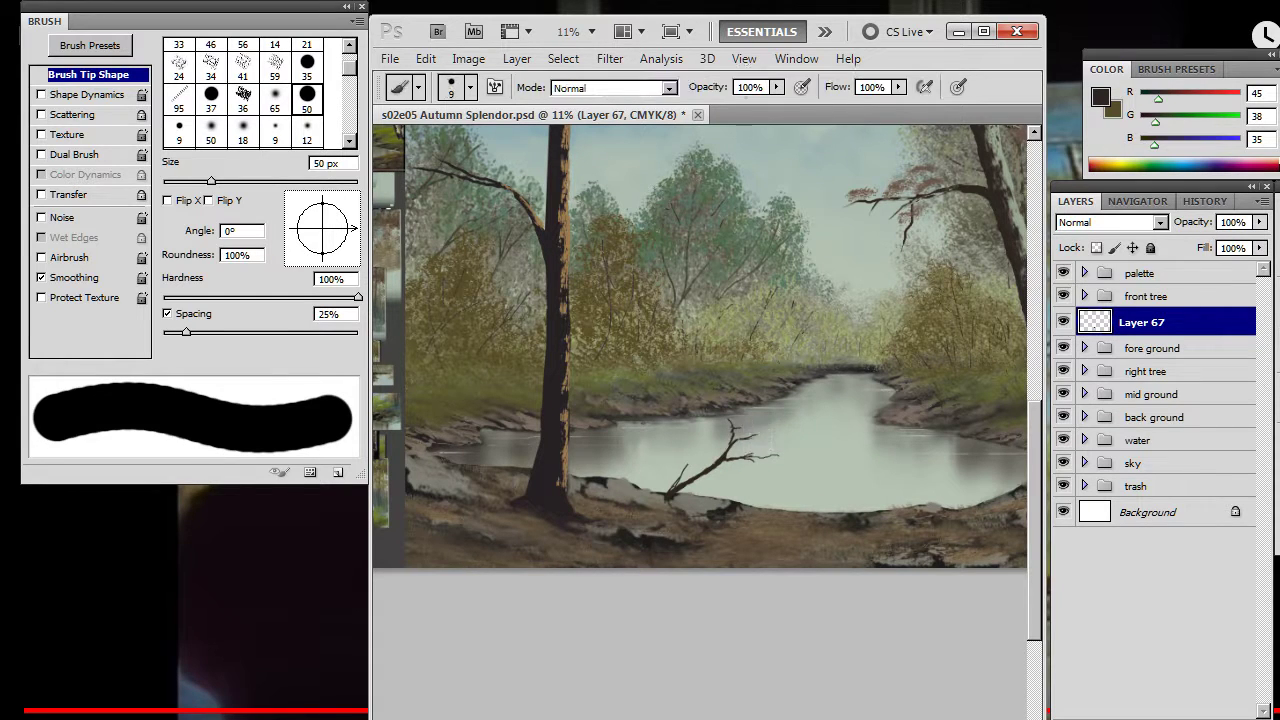
{"action": "key", "text": "b"}
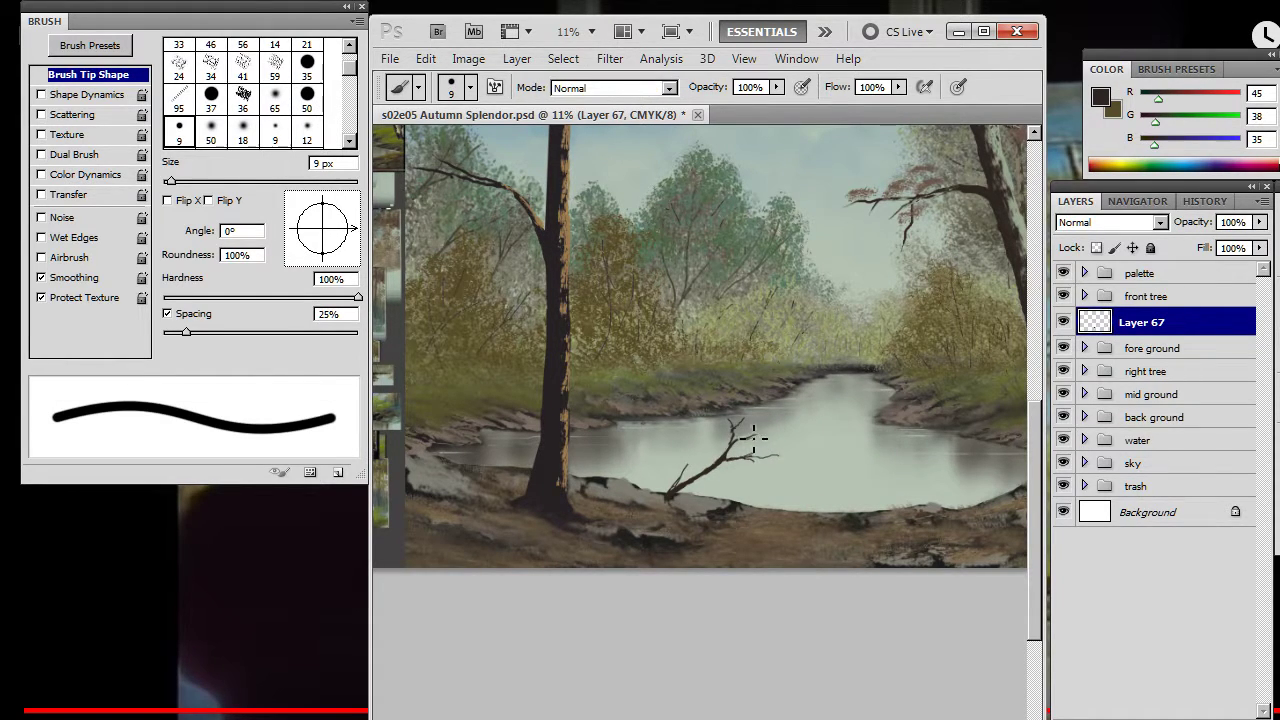
- Refine the base of the leaning branch at the pond's edge with the 9 px brush and the 50 px eraser
{"action": "key", "text": "e"}
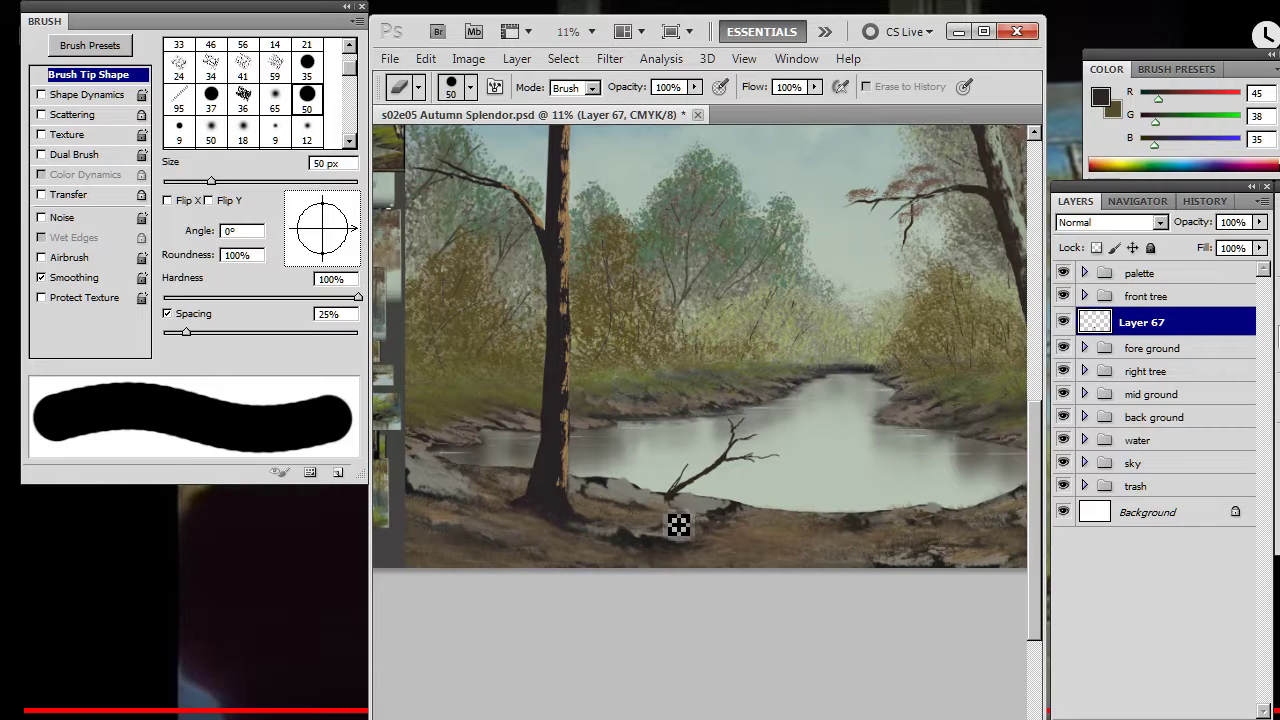
{"action": "key", "text": "b"}
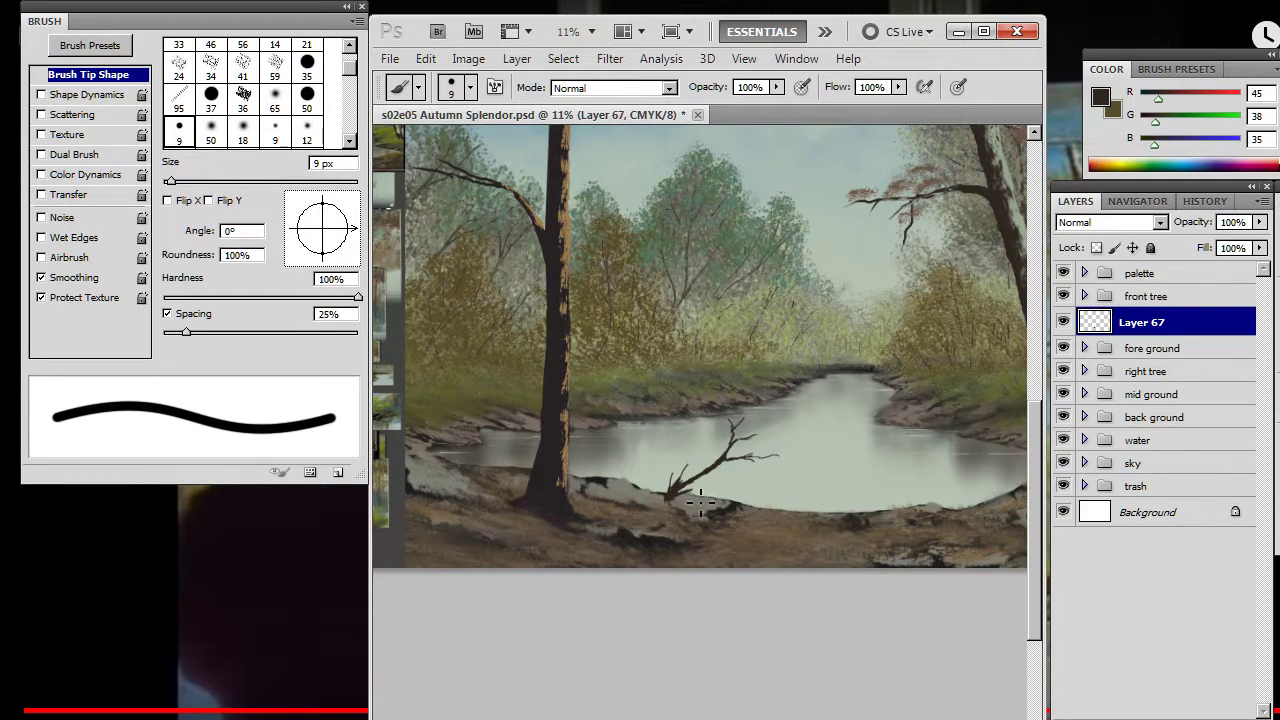
{"action": "key", "text": "e"}
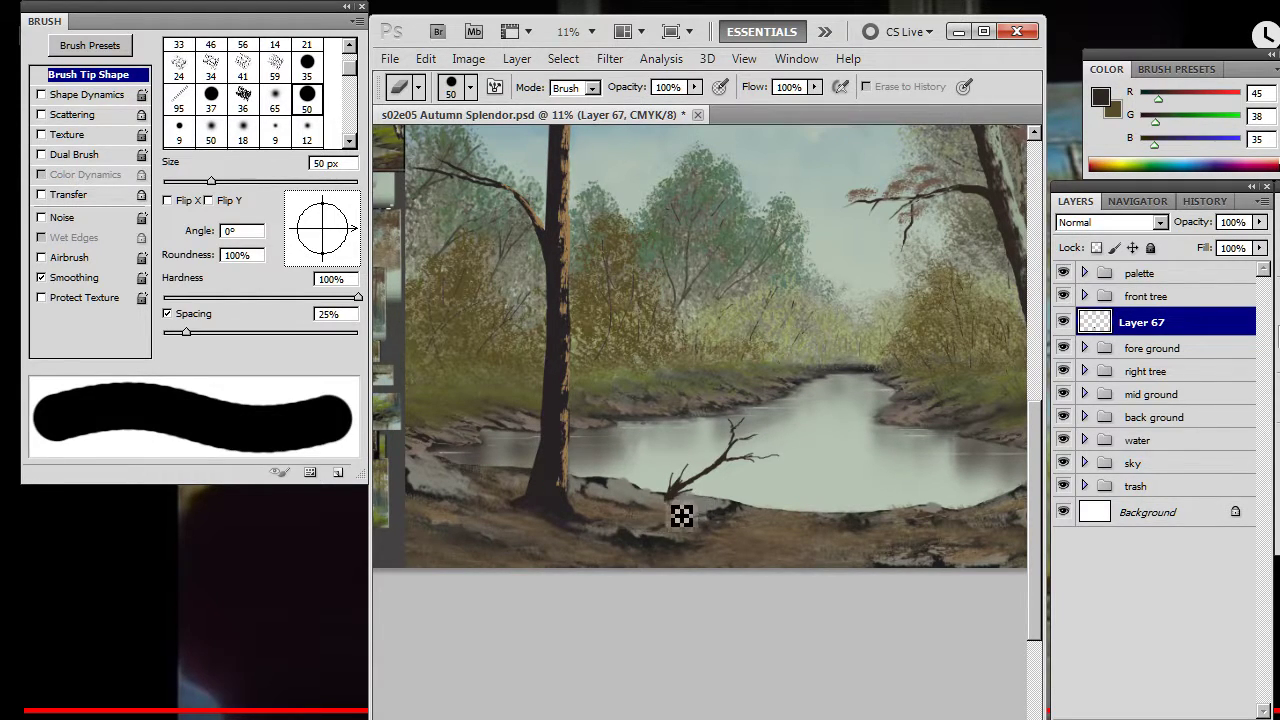
{"action": "key", "text": "b"}
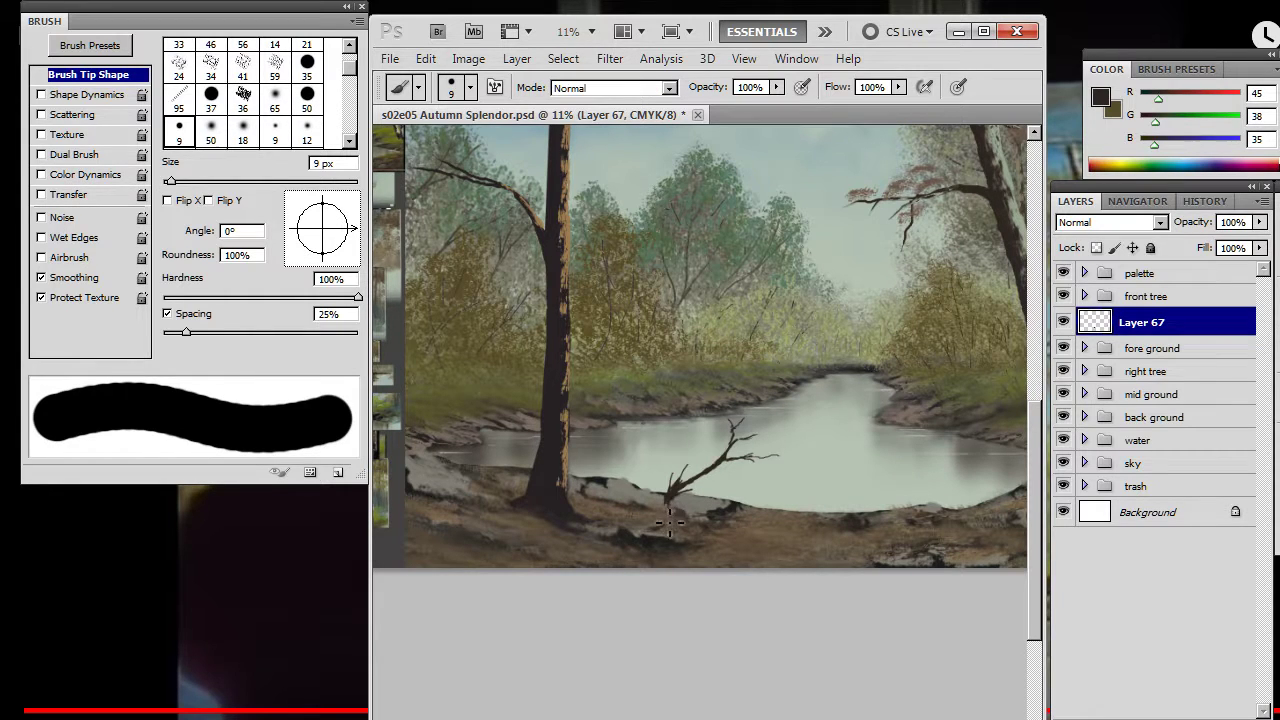
{"action": "key", "text": "e"}
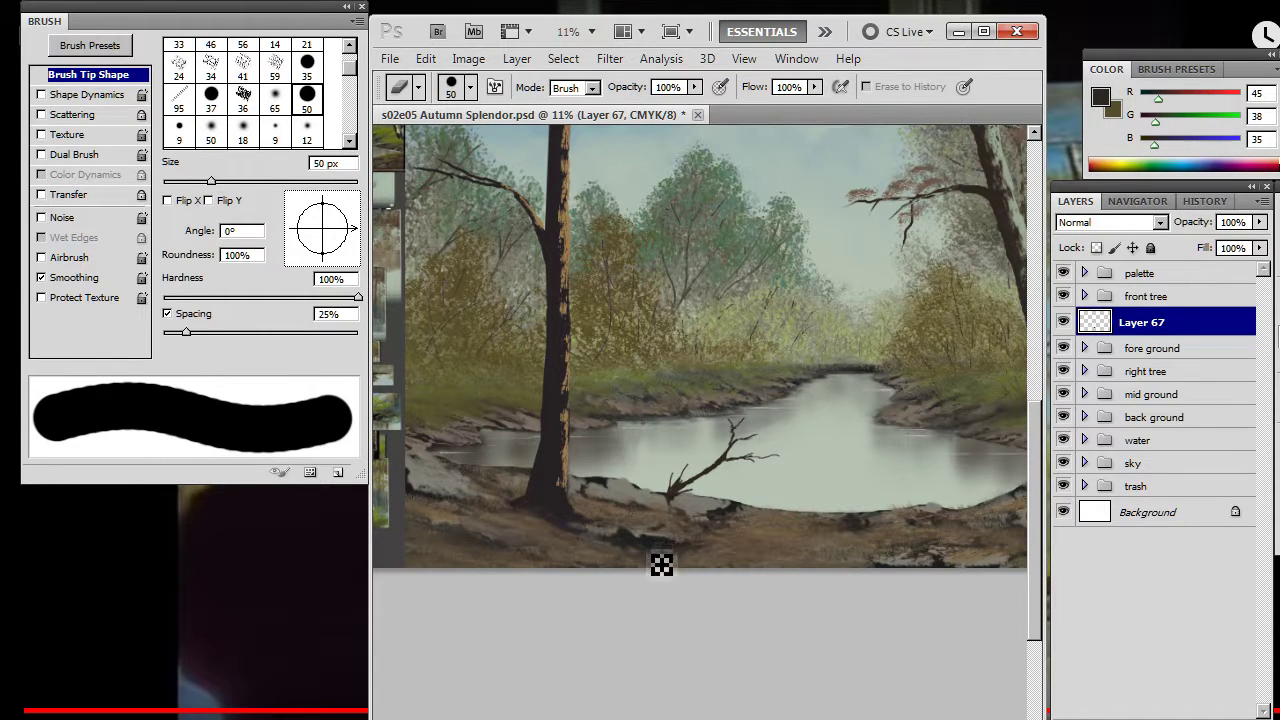
{"action": "left_click_drag", "start_coordinate": [669, 551], "coordinate": [697, 494]}
- Paint thin twigs on the bank left of the front tree with a 15 px brush, softening them with the 50 px eraser at 30% opacity
{"action": "key", "text": "b"}
{"action": "mouse_move", "coordinate": [527, 468]}
{"action": "left_mouse_down"}
{"action": "mouse_move", "coordinate": [553, 496]}
{"action": "mouse_move", "coordinate": [553, 472]}
{"action": "mouse_move", "coordinate": [560, 525]}
{"action": "mouse_move", "coordinate": [518, 497]}
{"action": "left_mouse_up"}
{"action": "key", "text": "bracketright"}
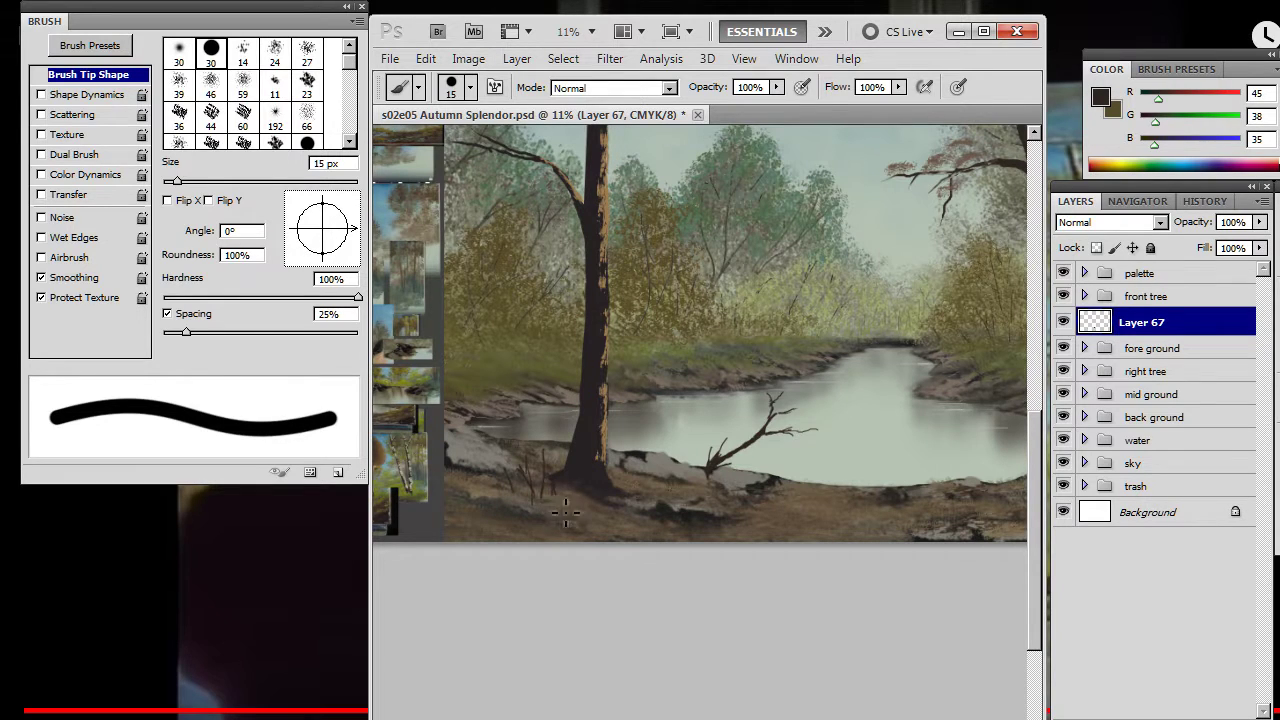
{"action": "key", "text": "e"}
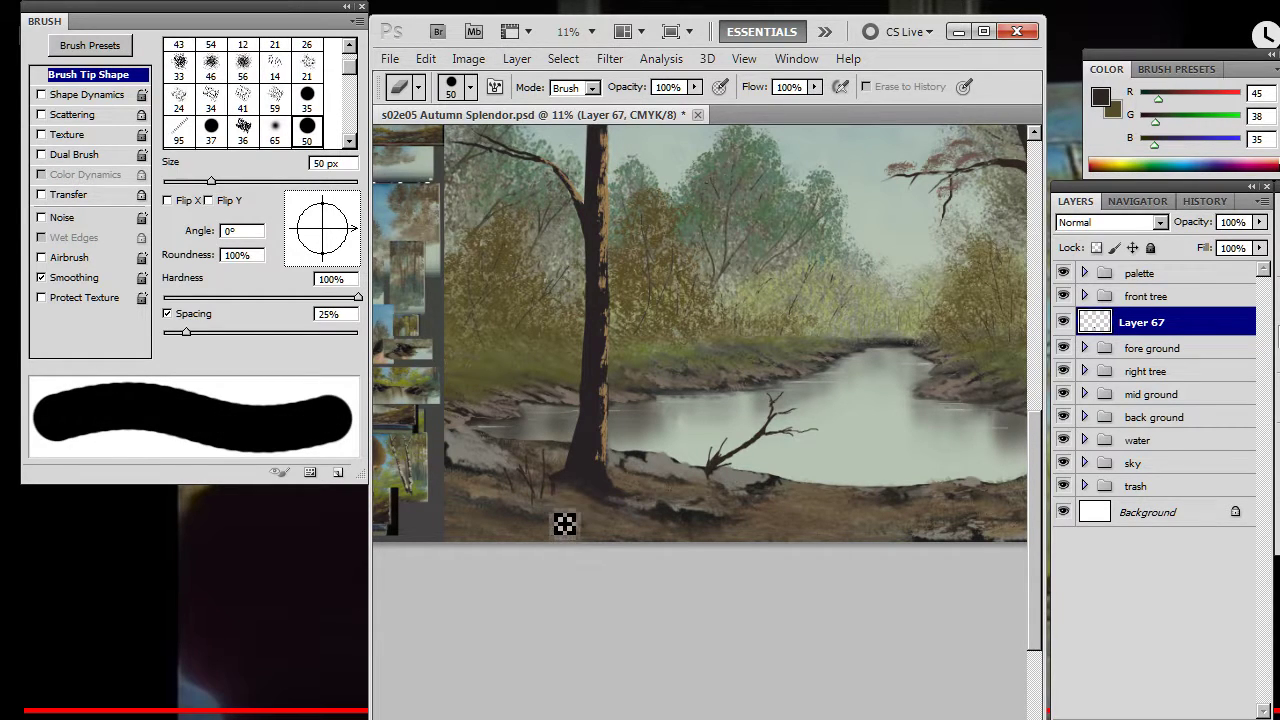
{"action": "key", "text": "3"}
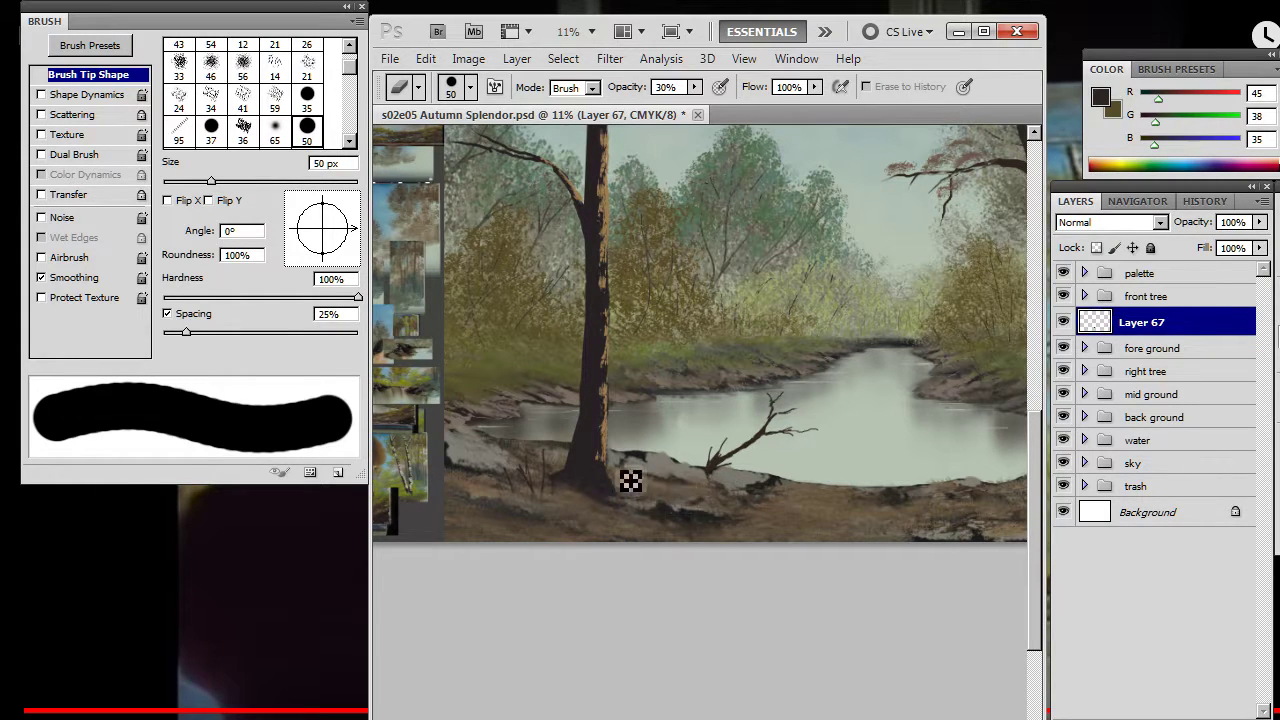
- Paint a few crossing twigs on the pond's right shore with the 15 px brush, fading their bases with the 50 px eraser at 30% opacity
{"action": "left_click_drag", "start_coordinate": [691, 500], "coordinate": [566, 491]}
{"action": "mouse_move", "coordinate": [700, 498]}
{"action": "left_mouse_down"}
{"action": "mouse_move", "coordinate": [760, 490]}
{"action": "mouse_move", "coordinate": [733, 448]}
{"action": "left_mouse_up"}
{"action": "key", "text": "b"}
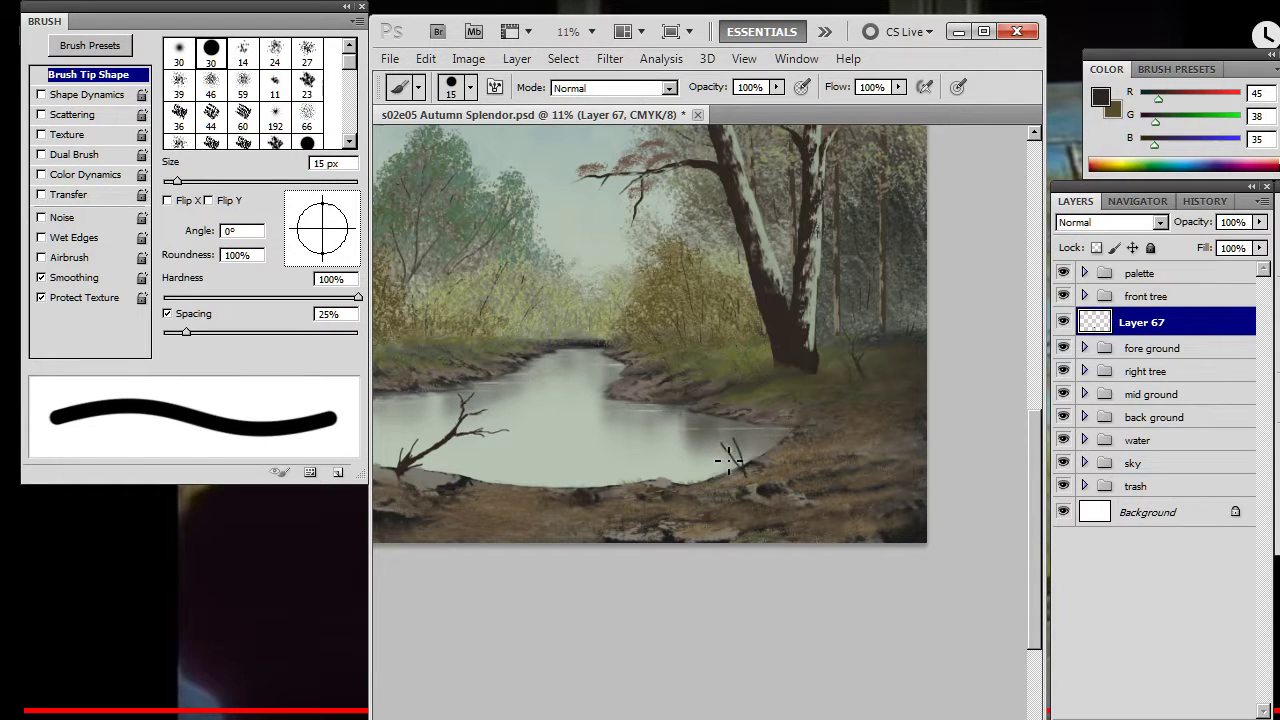
{"action": "key", "text": "e"}
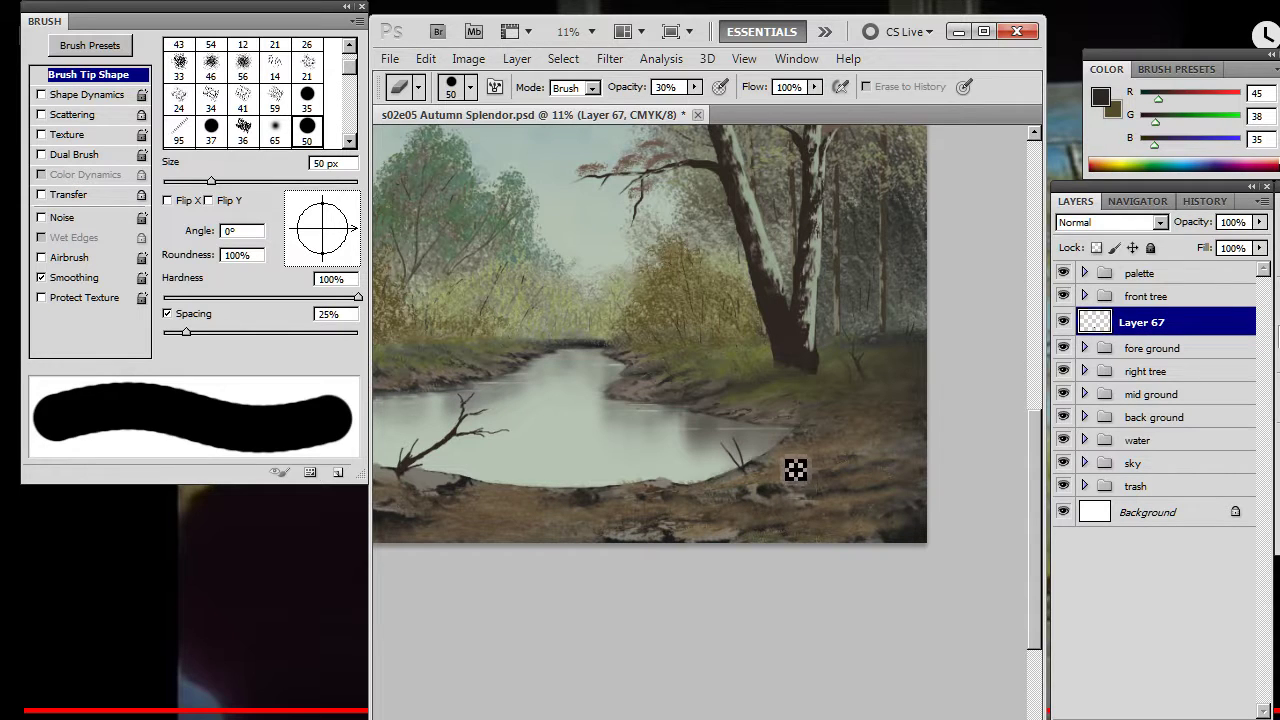
{"action": "key", "text": "b"}
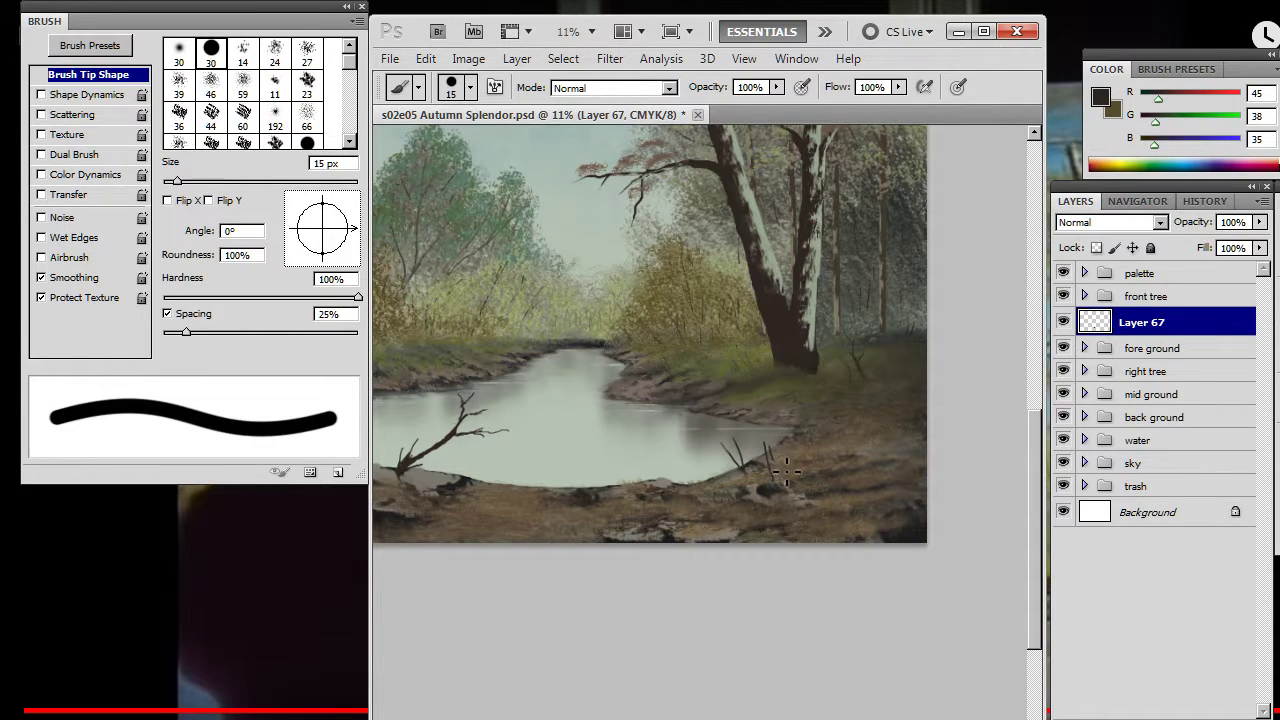
- Add more upright twigs beside the right-shore cluster with the 15 px brush and blend their bases with the eraser at 43% opacity
{"action": "key", "text": "e"}
{"action": "key", "text": "b"}
{"action": "left_click_drag", "start_coordinate": [766, 467], "coordinate": [753, 422]}
{"action": "key", "text": "e"}
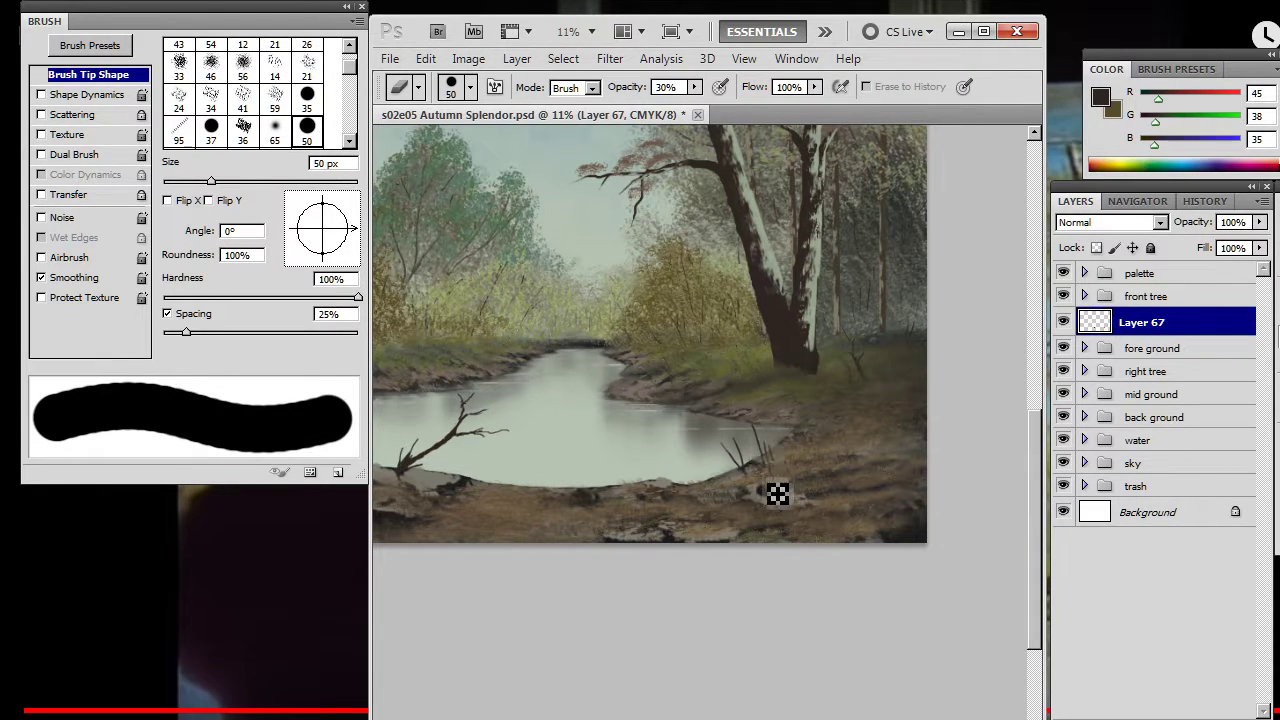
{"action": "key", "text": "0"}
{"action": "key", "text": "4"}
{"action": "key", "text": "3"}
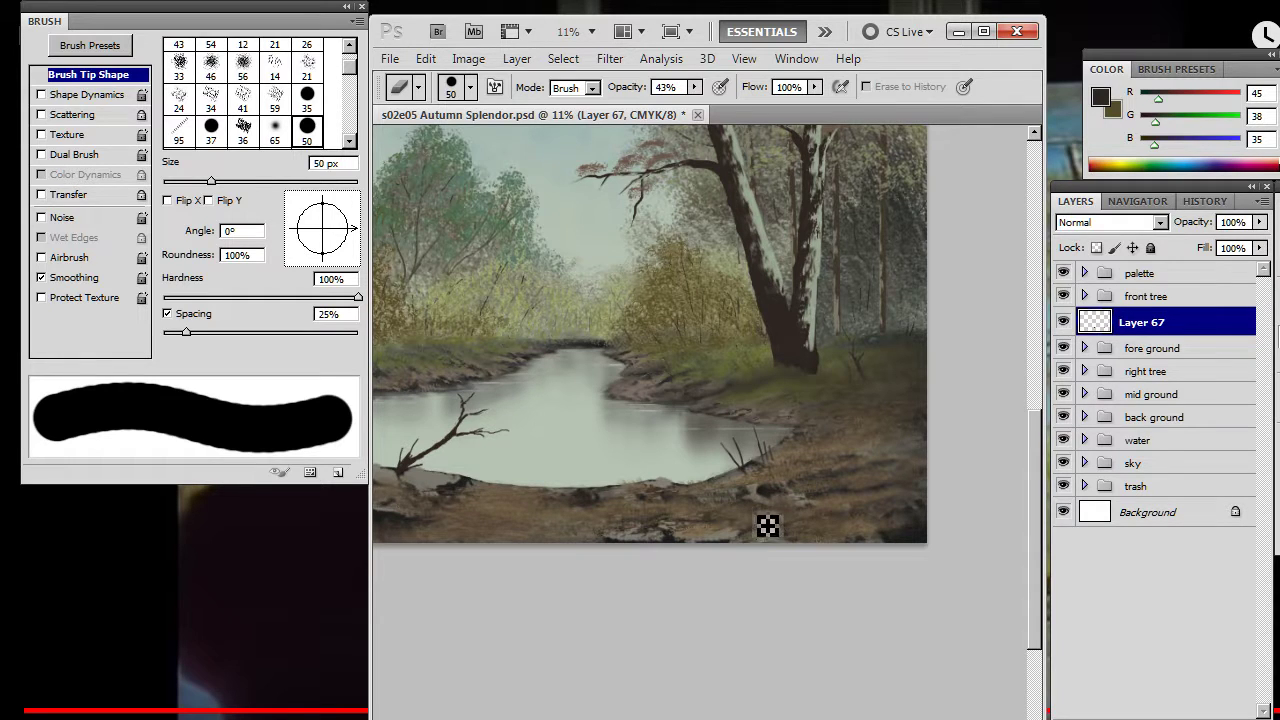
- Lasso the leaning branch at the pond's near edge, shift it slightly lower and deselect it
{"action": "key", "text": "z"}
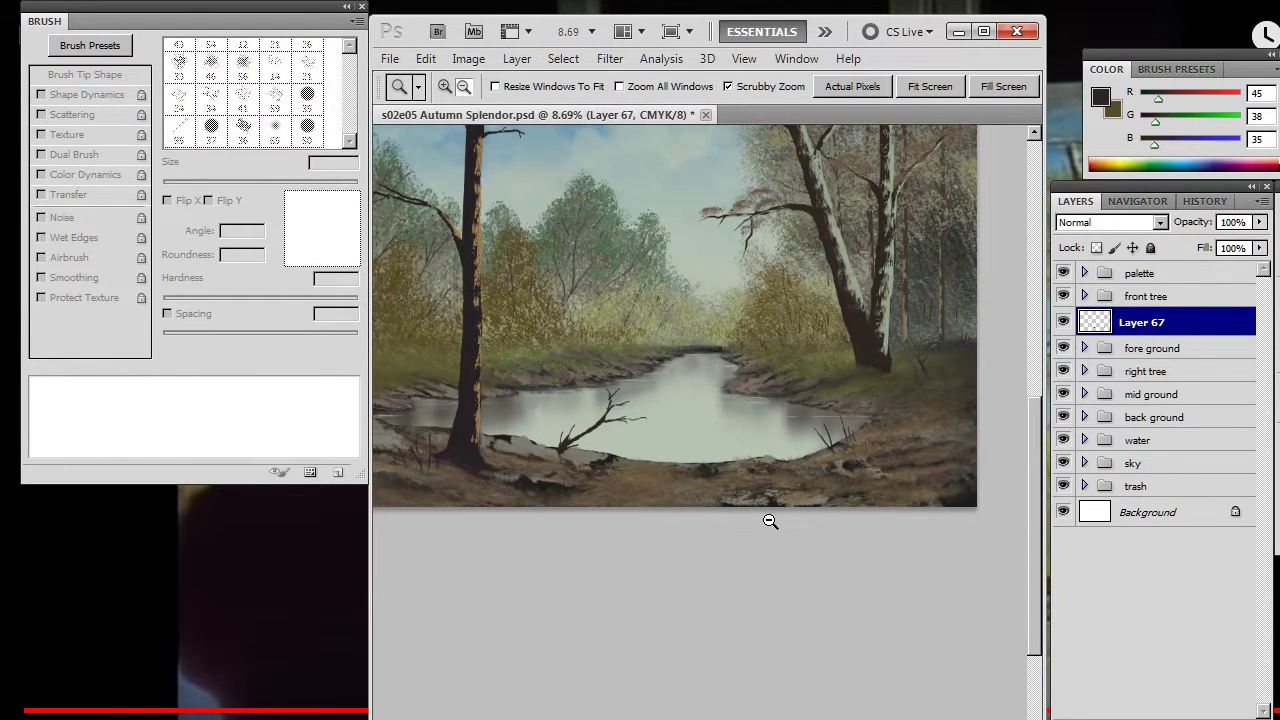
{"action": "left_click", "coordinate": [690, 491]}
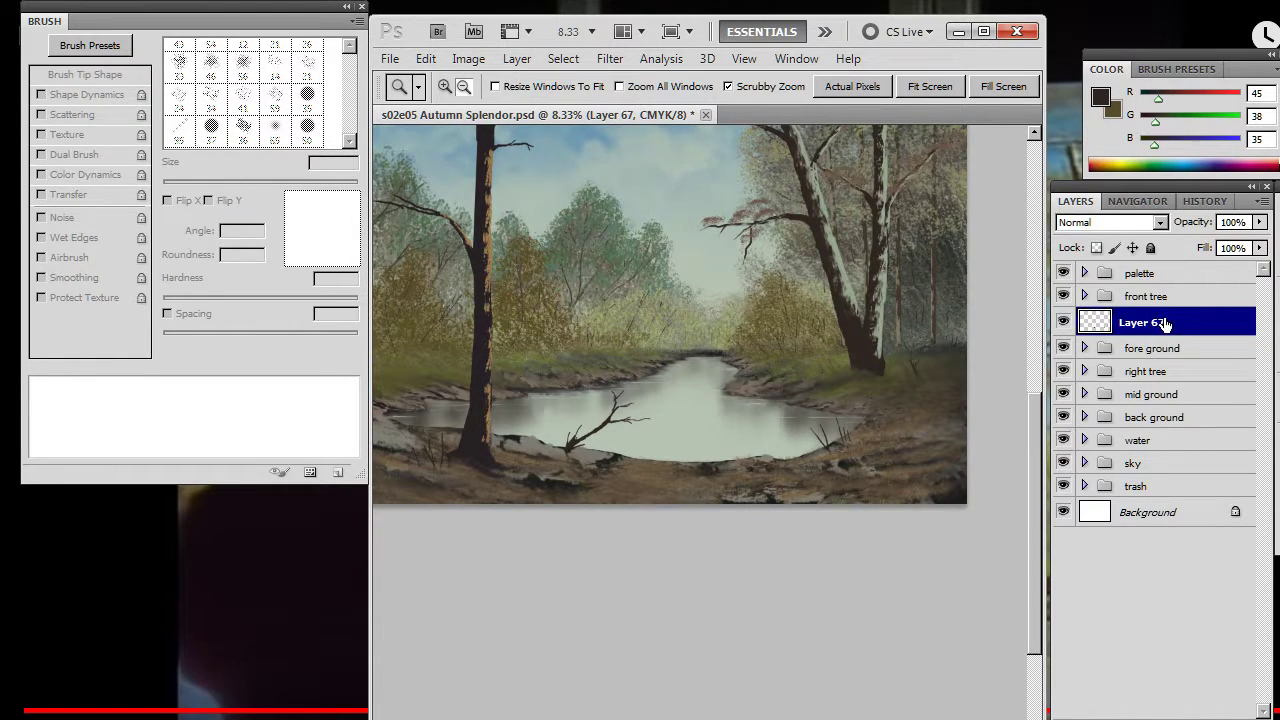
{"action": "key", "text": "l"}
{"action": "mouse_move", "coordinate": [630, 372]}
{"action": "left_mouse_down"}
{"action": "mouse_move", "coordinate": [548, 412]}
{"action": "mouse_move", "coordinate": [660, 427]}
{"action": "mouse_move", "coordinate": [640, 380]}
{"action": "left_mouse_up"}
{"action": "key", "text": "v"}
{"action": "left_click_drag", "start_coordinate": [620, 450], "coordinate": [626, 463]}
{"action": "key", "text": "ctrl+d"}
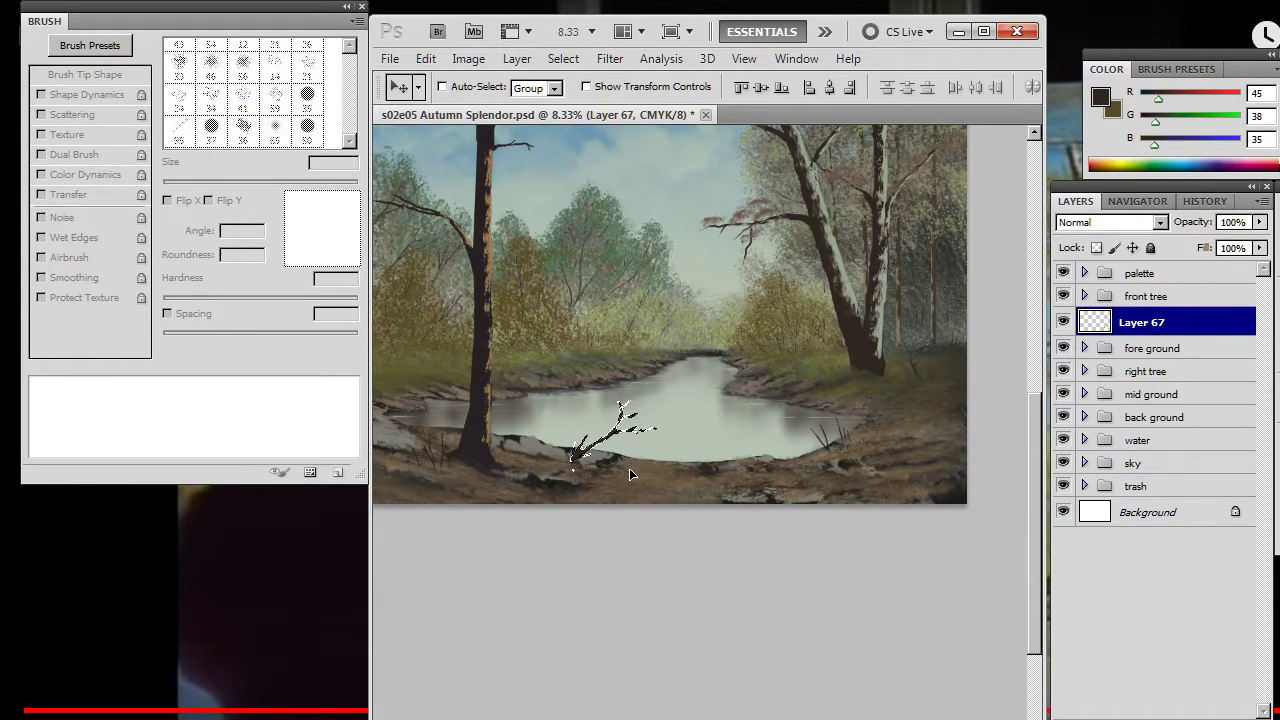
{"action": "key", "text": "l"}
{"action": "key", "text": "ctrl+shift+d"}
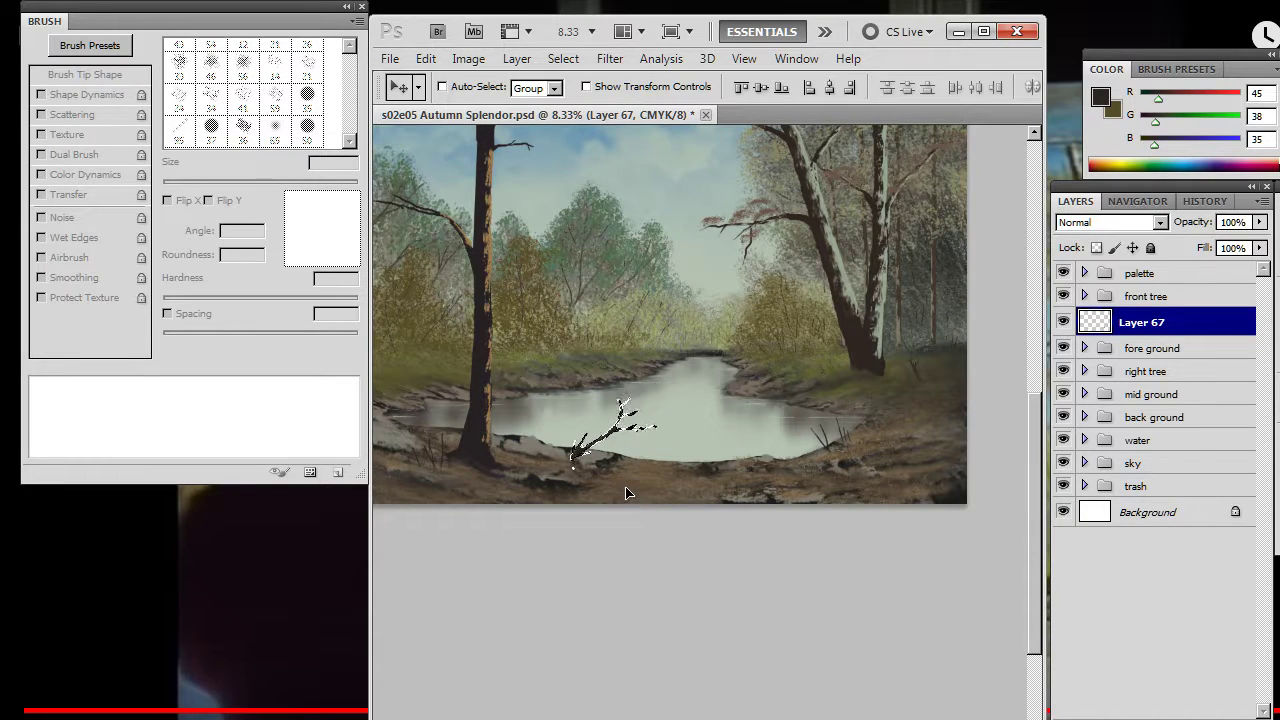
{"action": "key", "text": "ctrl+d"}
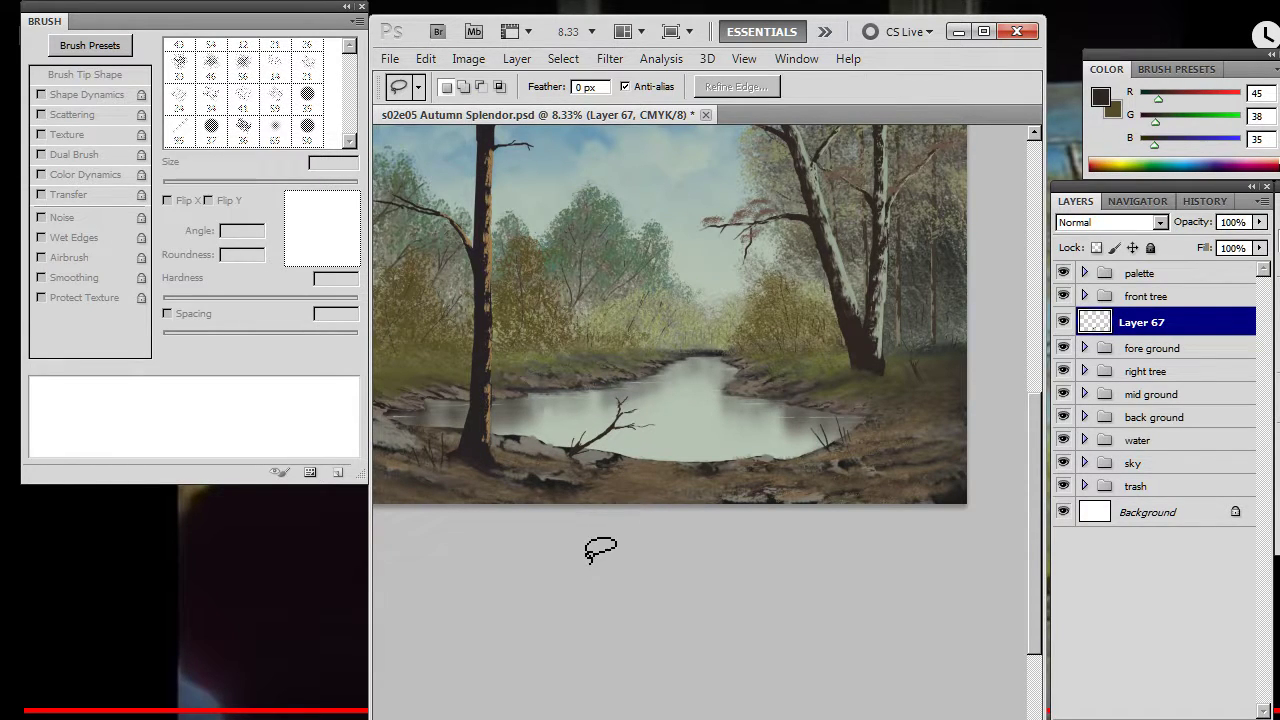
- Move Layer 67 into the fore ground group as its top layer and collapse the group
{"action": "key", "text": "z"}
{"action": "left_click", "coordinate": [637, 520], "text": "alt"}
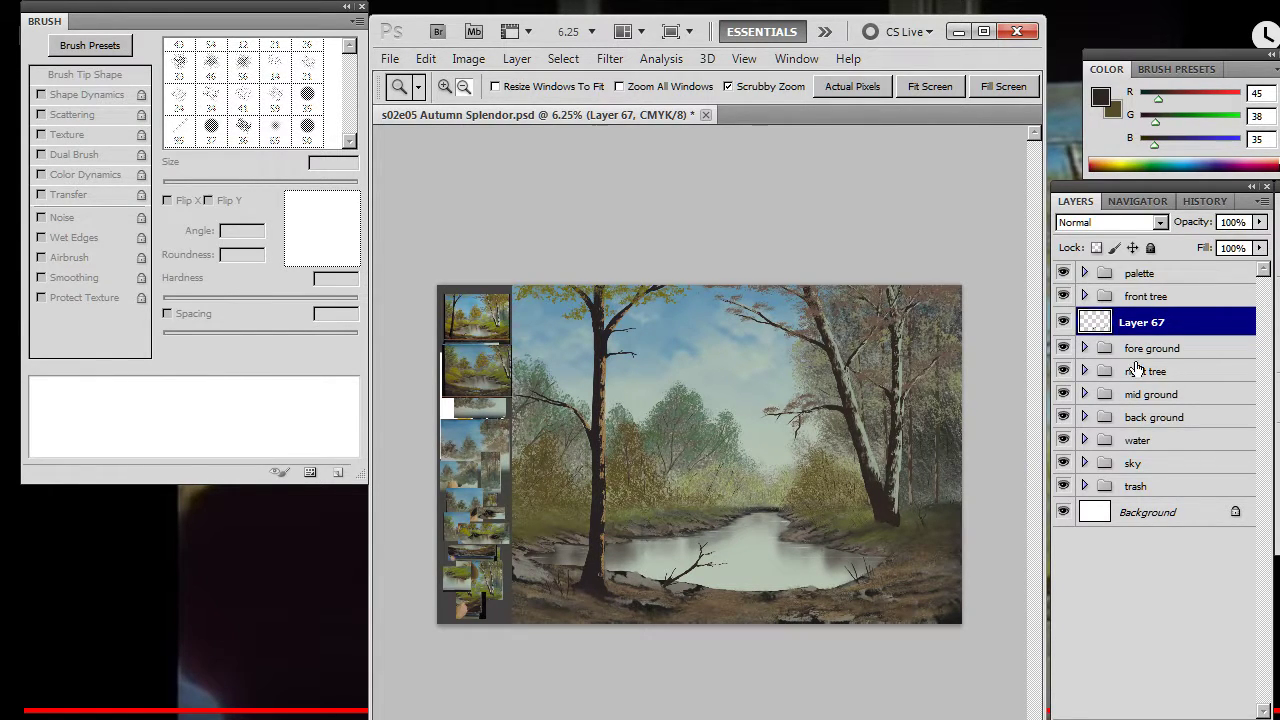
{"action": "left_click", "coordinate": [1098, 345]}
{"action": "left_click", "coordinate": [1085, 348]}
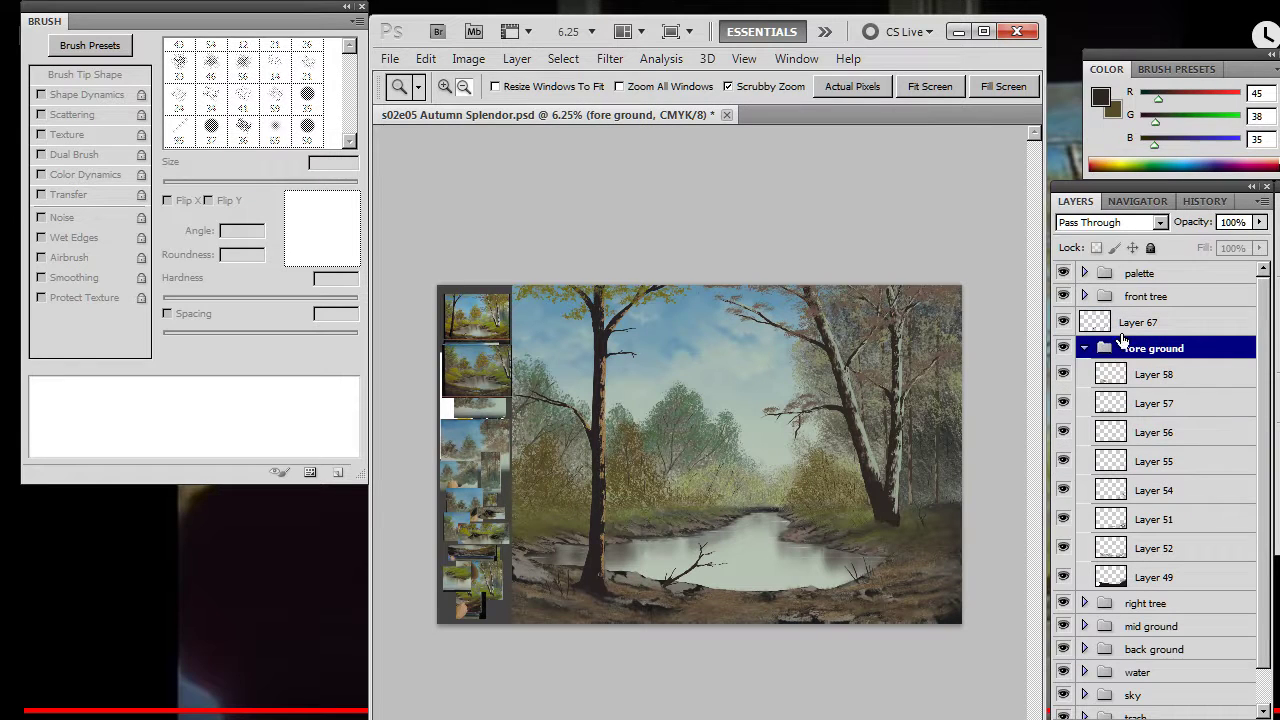
{"action": "left_click_drag", "start_coordinate": [1156, 351], "coordinate": [1155, 357]}
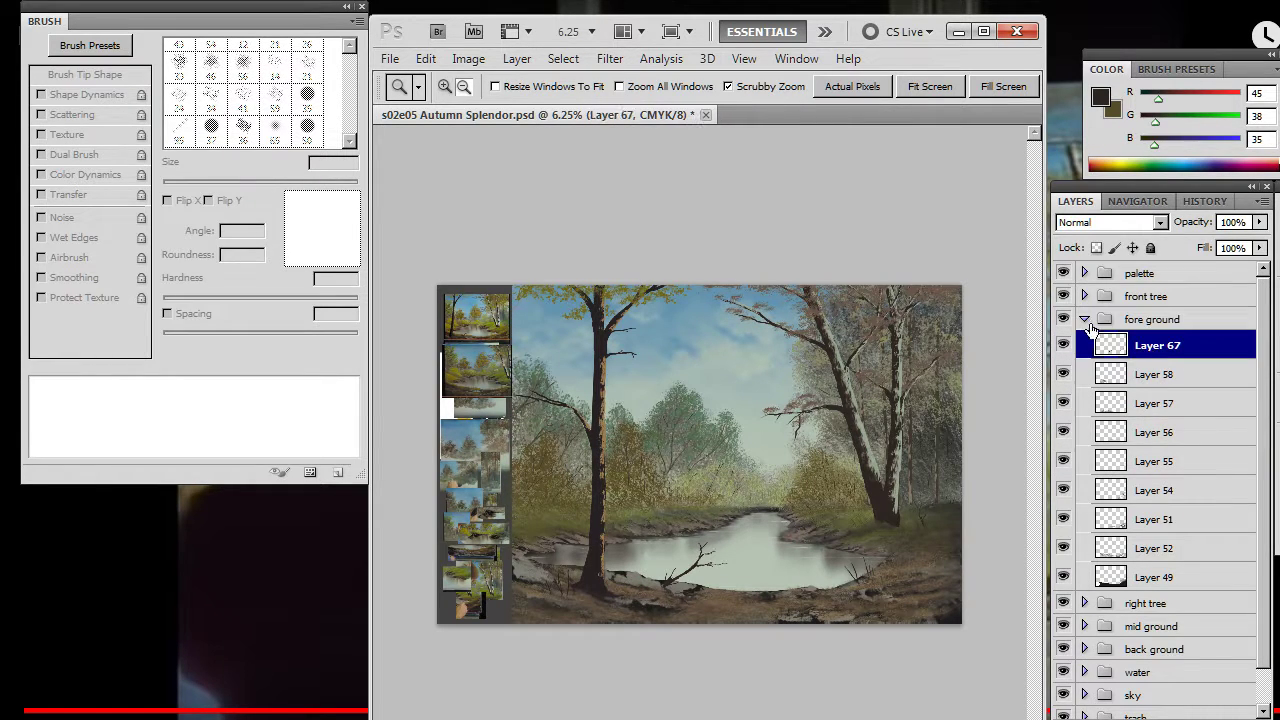
{"action": "left_click", "coordinate": [1085, 320]}
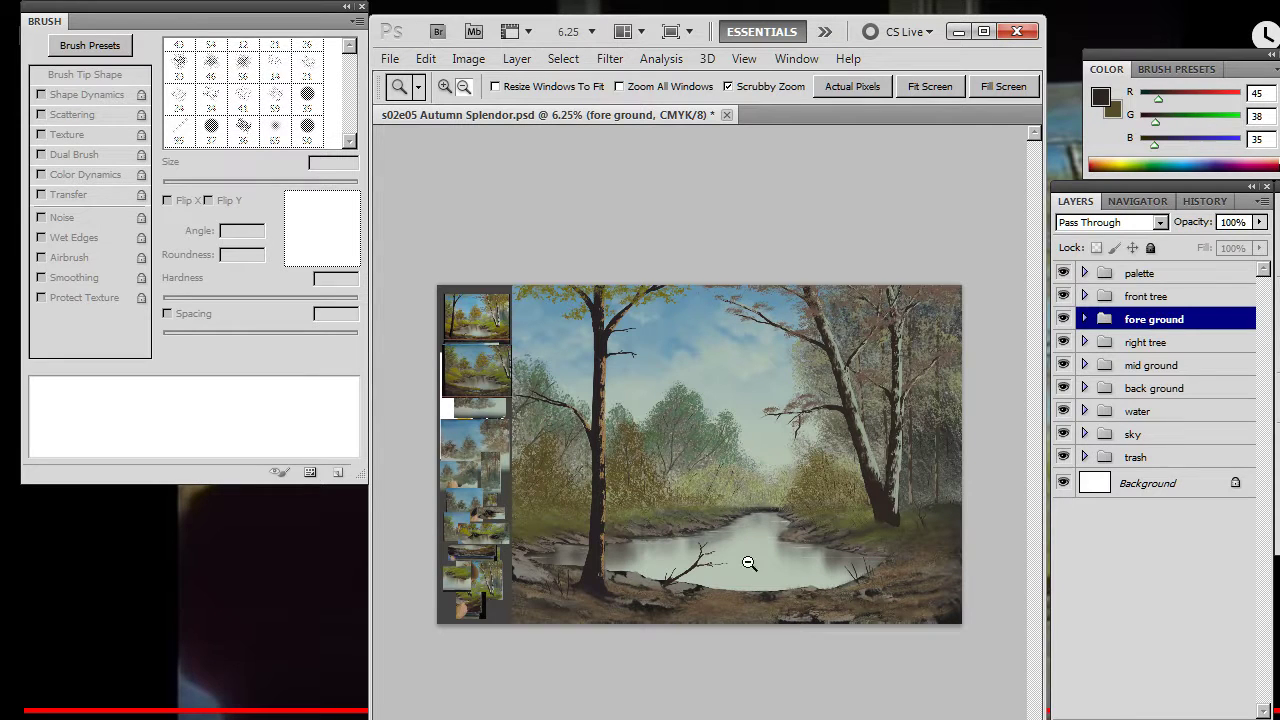
- Sample an olive green (RGB 112, 117, 79) from the painting and add a new layer above Layer 66 in the mid ground group
{"action": "key", "text": "b"}
{"action": "left_click", "coordinate": [640, 505], "text": "alt"}
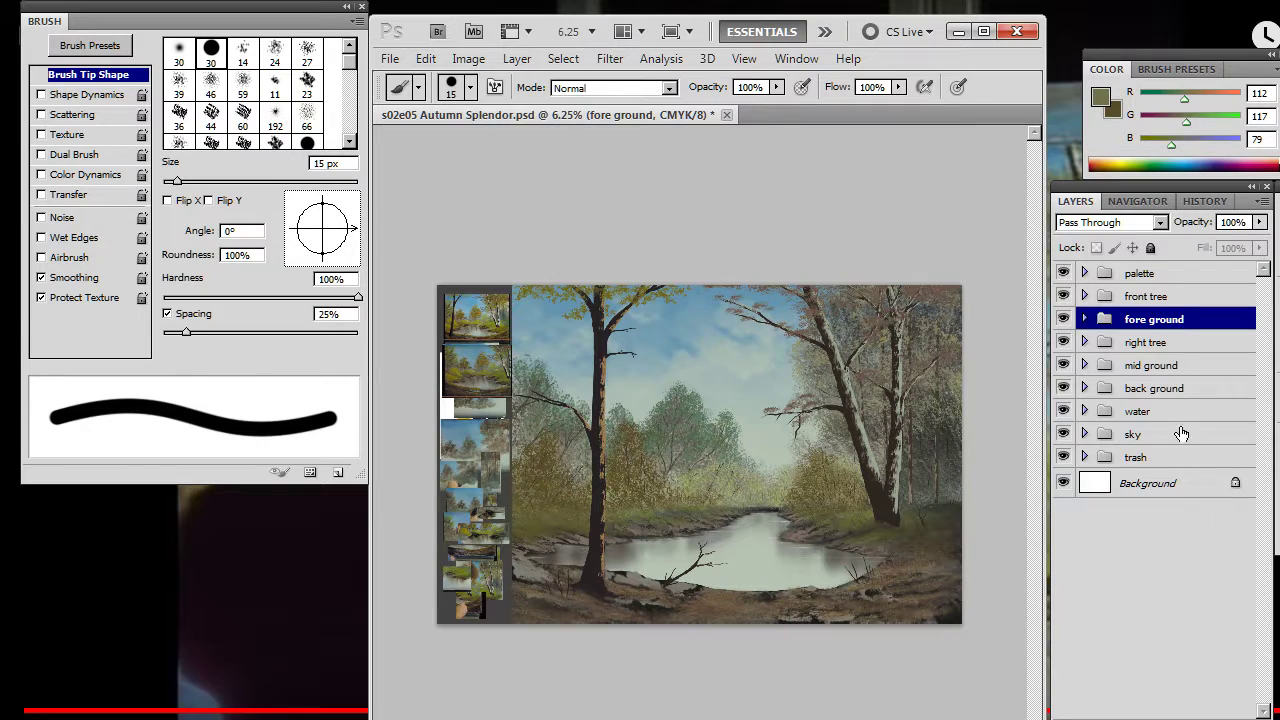
{"action": "left_click", "coordinate": [1085, 365]}
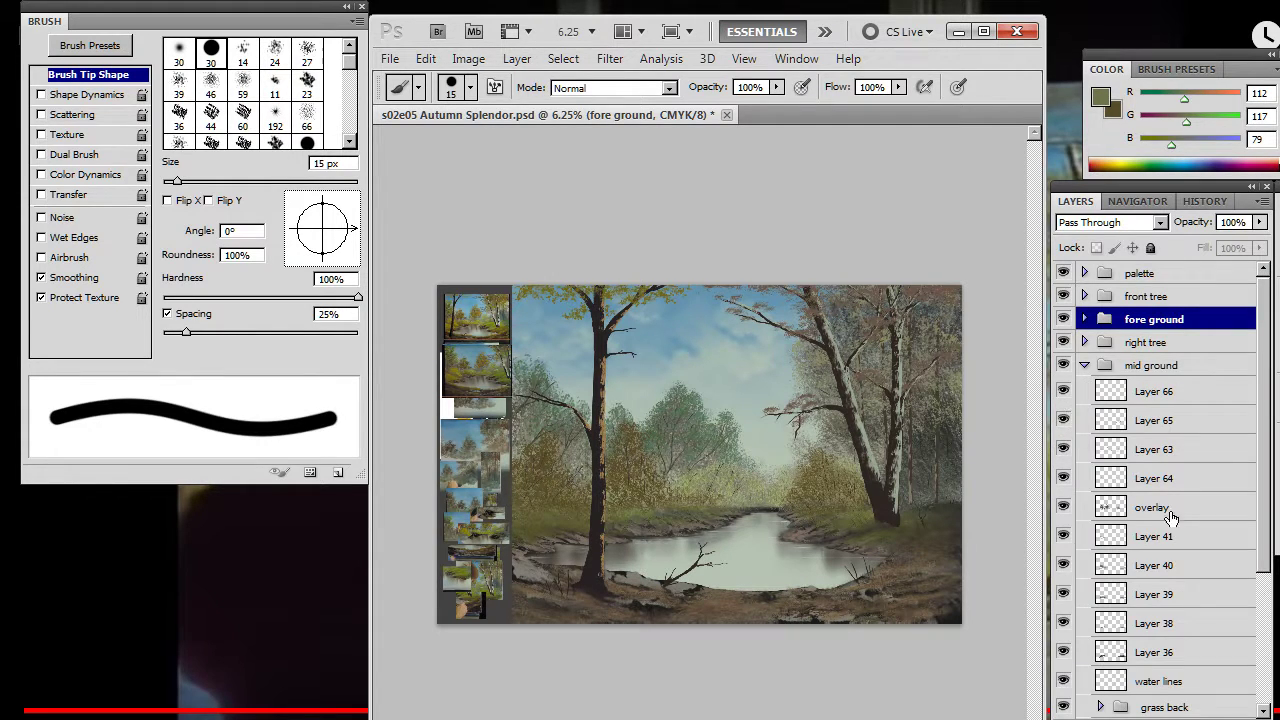
{"action": "left_click", "coordinate": [1187, 392]}
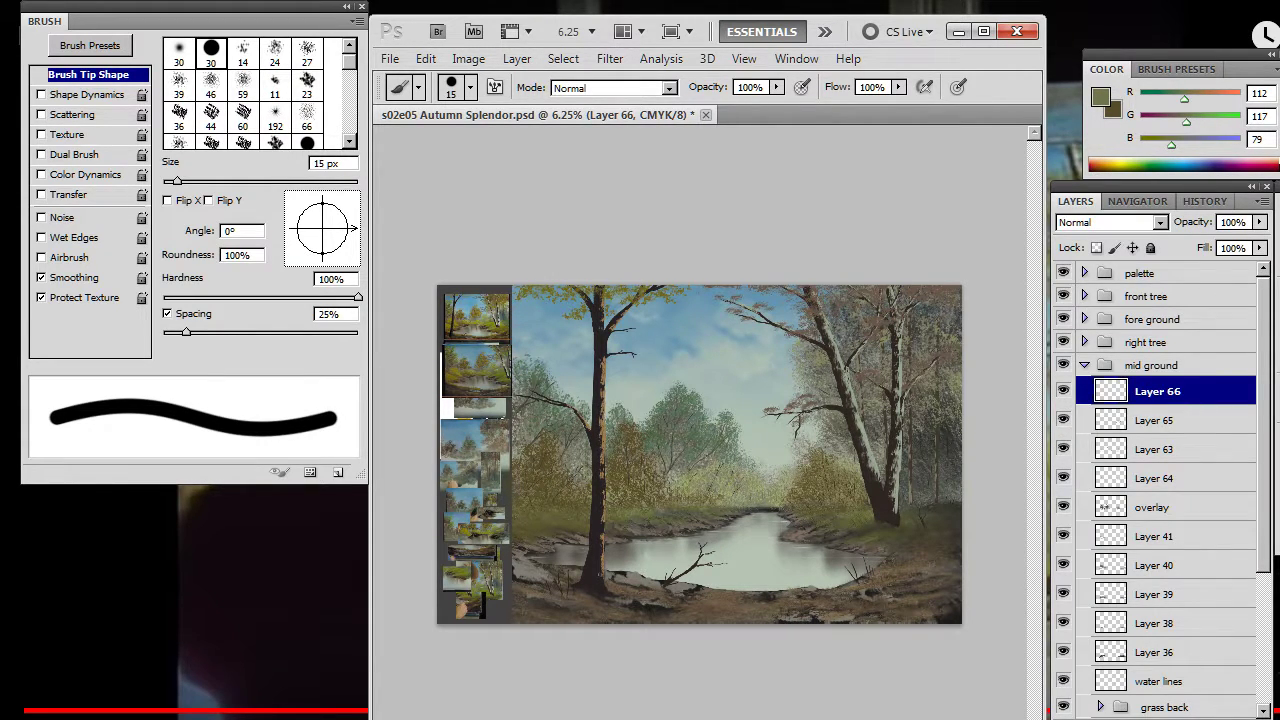
{"action": "key", "text": "ctrl+shift+alt+n"}
- Choose the 486 px grass-like brush tip for the Brush tool and set it to 300 px with a -174° angle
{"action": "left_click_drag", "start_coordinate": [838, 537], "coordinate": [880, 531]}
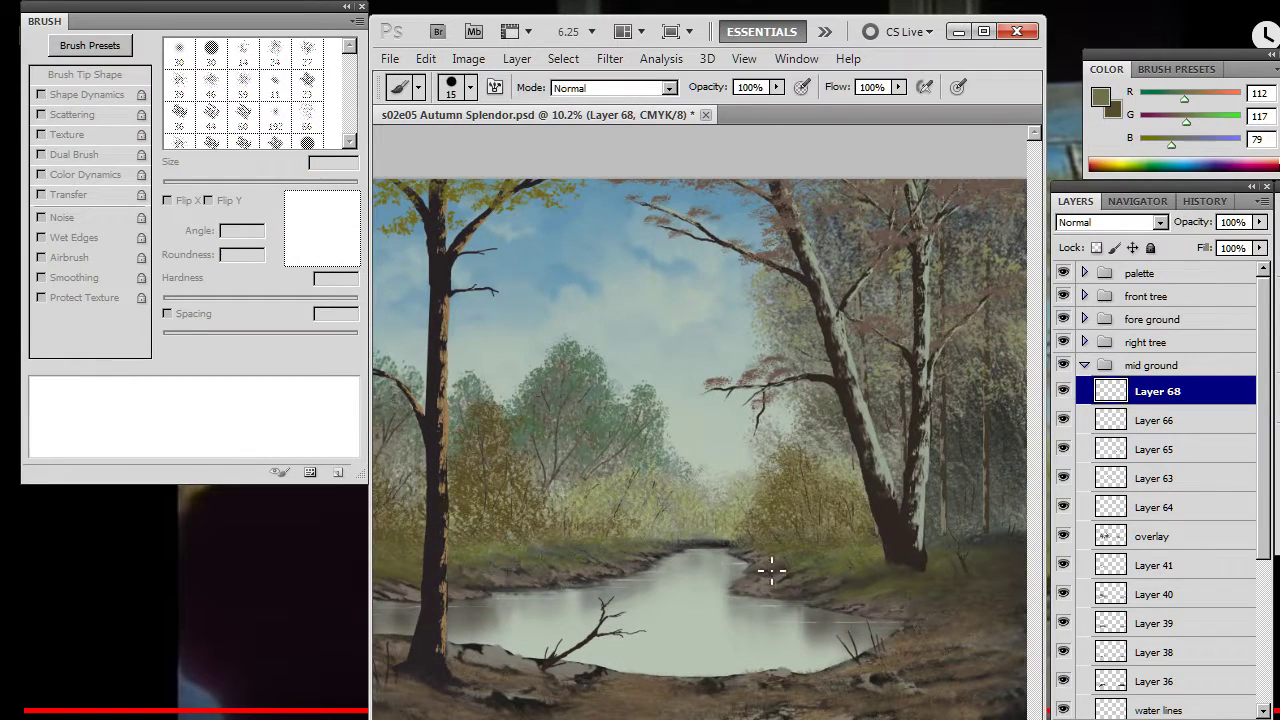
{"action": "key", "text": "bracketright"}
{"action": "right_click", "coordinate": [743, 563]}
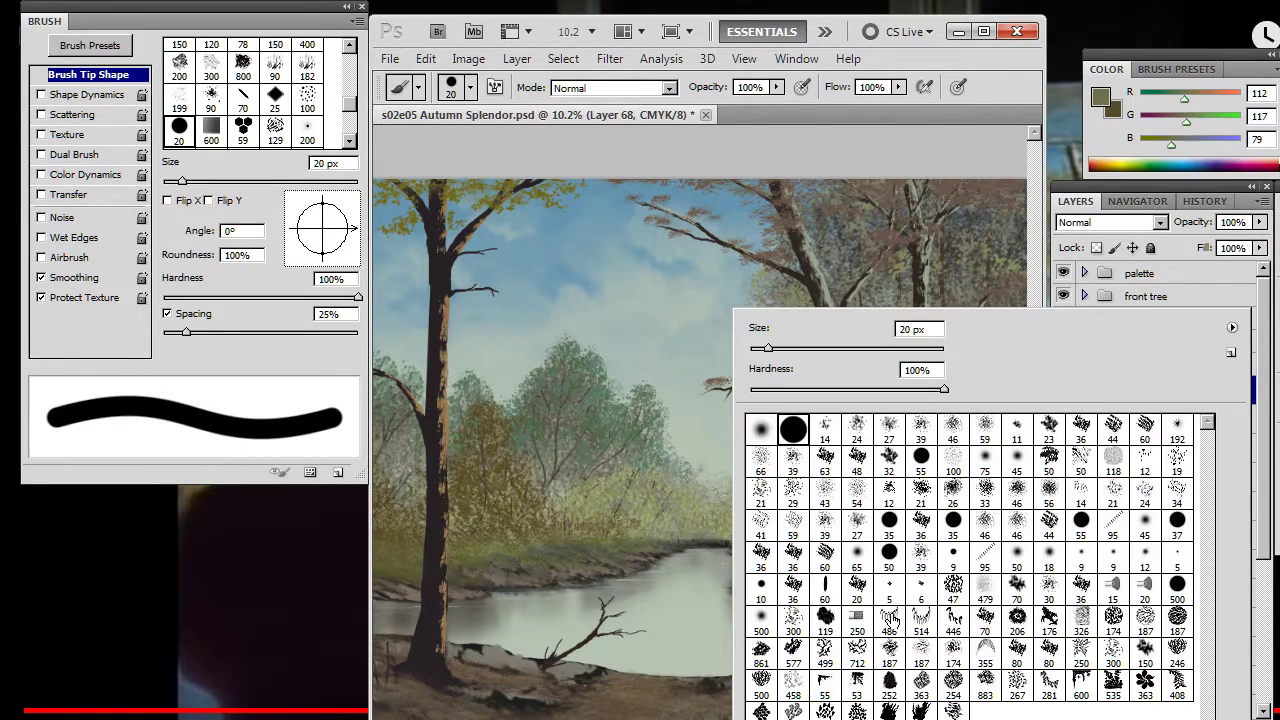
{"action": "left_click", "coordinate": [888, 624]}
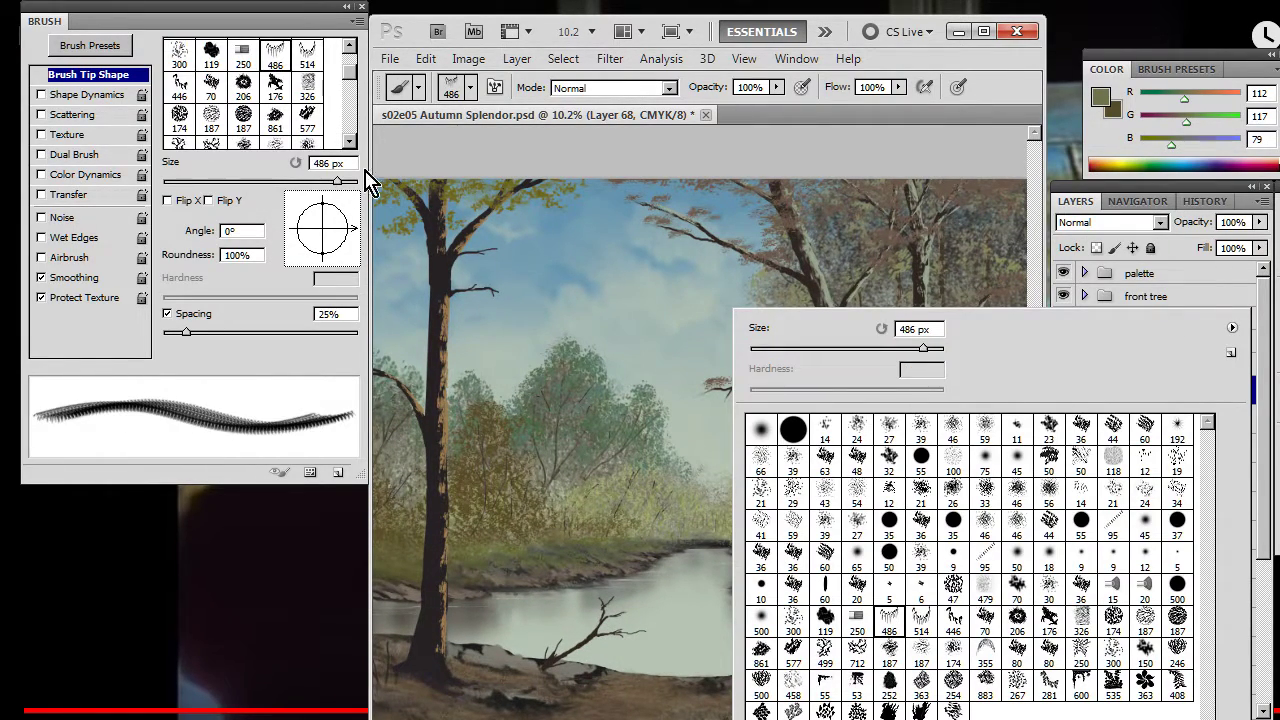
{"action": "mouse_move", "coordinate": [362, 240]}
{"action": "left_mouse_down"}
{"action": "mouse_move", "coordinate": [340, 251]}
{"action": "mouse_move", "coordinate": [337, 229]}
{"action": "left_mouse_up"}
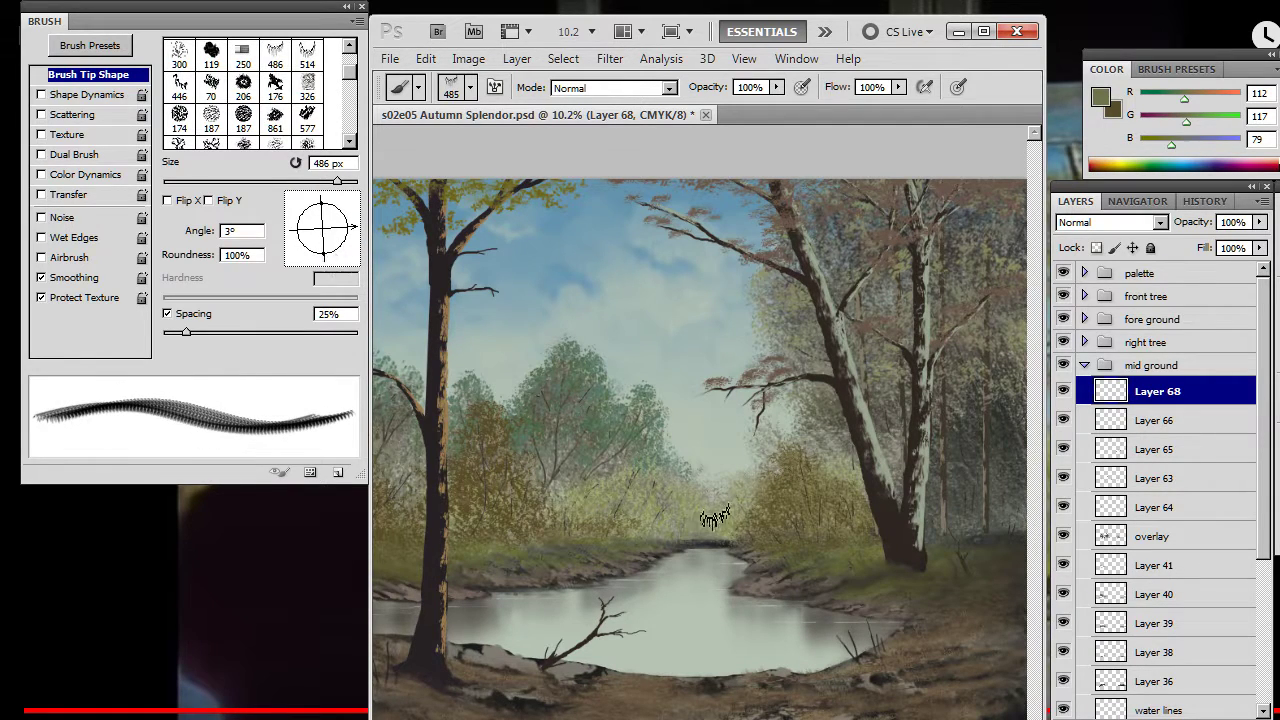
{"action": "mouse_move", "coordinate": [354, 243]}
{"action": "left_mouse_down"}
{"action": "mouse_move", "coordinate": [305, 252]}
{"action": "mouse_move", "coordinate": [290, 234]}
{"action": "left_mouse_up"}
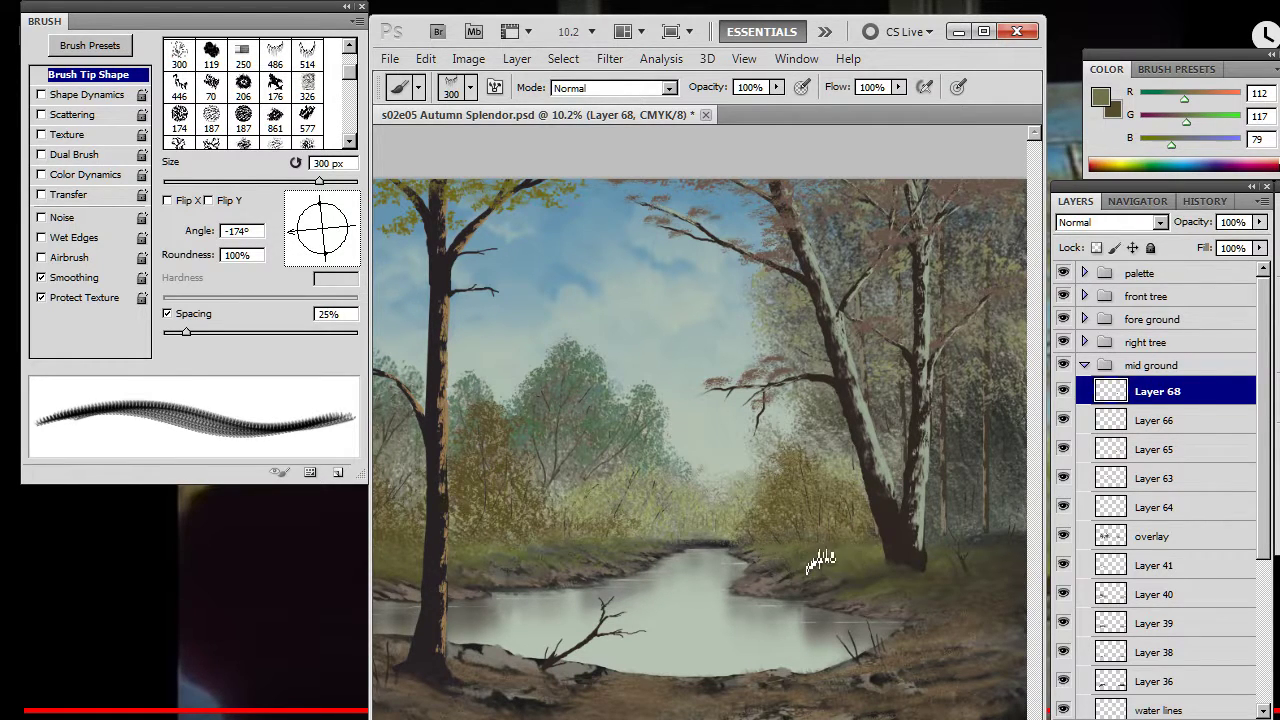
- Set the eraser to the 29 px spatter tip at 250 px and 30% opacity, and return to the grass-like brush
{"action": "key", "text": "e"}
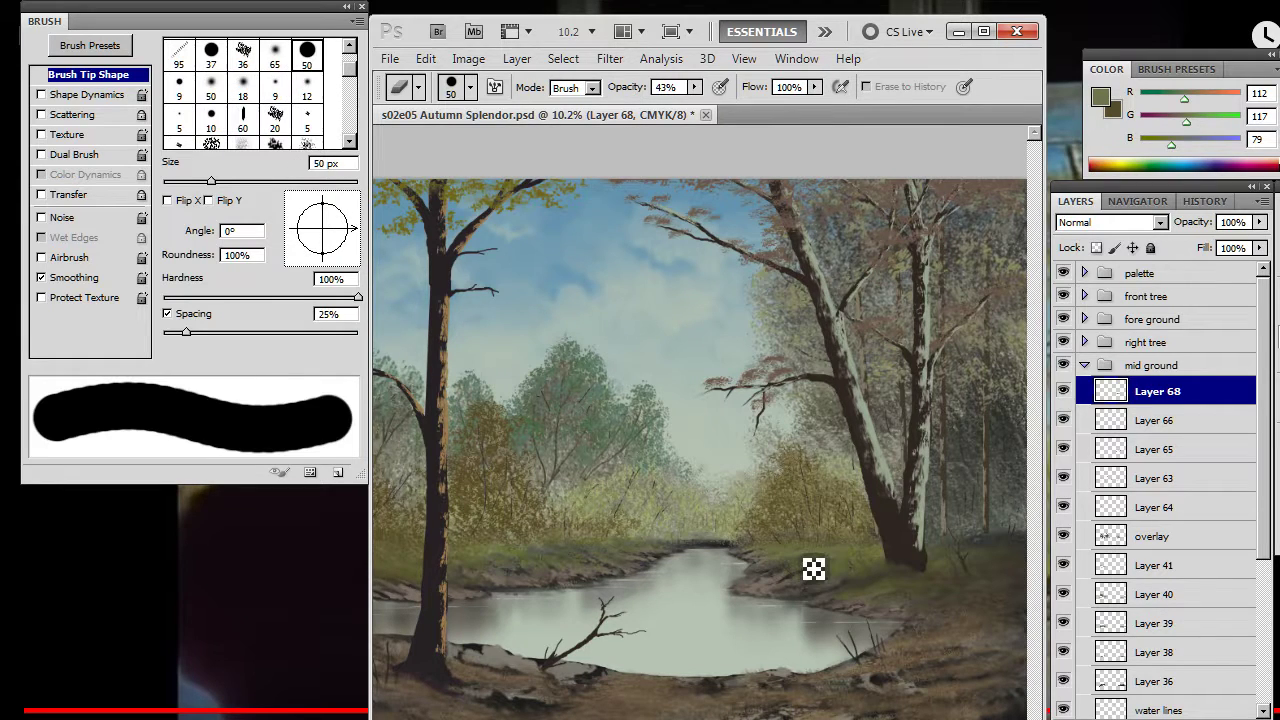
{"action": "right_click", "coordinate": [770, 532]}
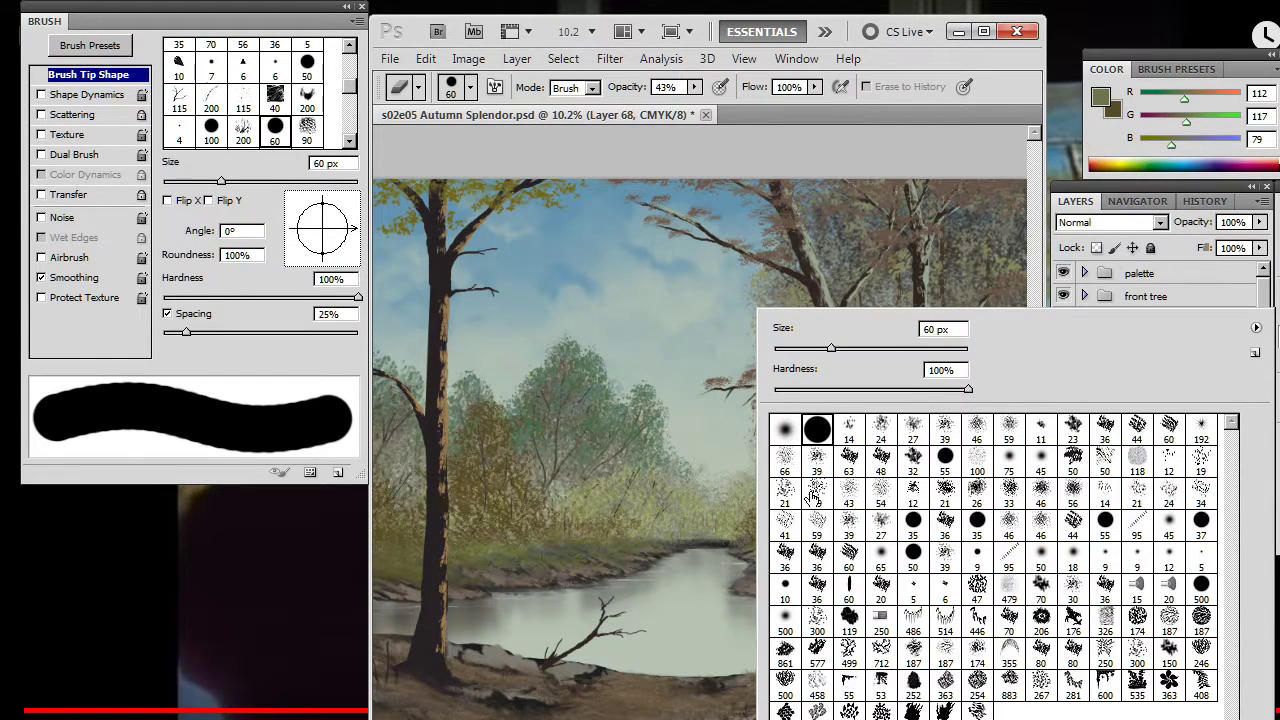
{"action": "double_click", "coordinate": [806, 497]}
{"action": "key", "text": "bracketright"}
{"action": "key", "text": "bracketright"}
{"action": "key", "text": "bracketright"}
{"action": "key", "text": "bracketright"}
{"action": "key", "text": "bracketright"}
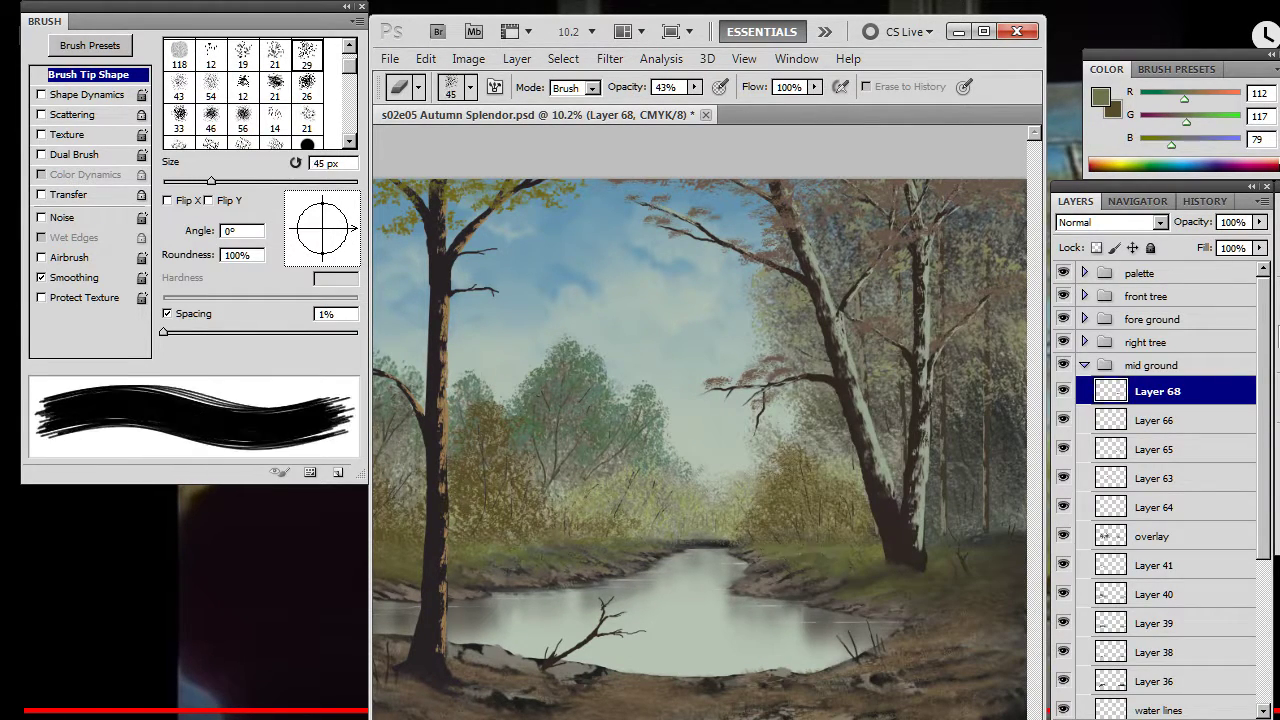
{"action": "key", "text": "bracketright"}
{"action": "key", "text": "bracketright"}
{"action": "key", "text": "bracketright"}
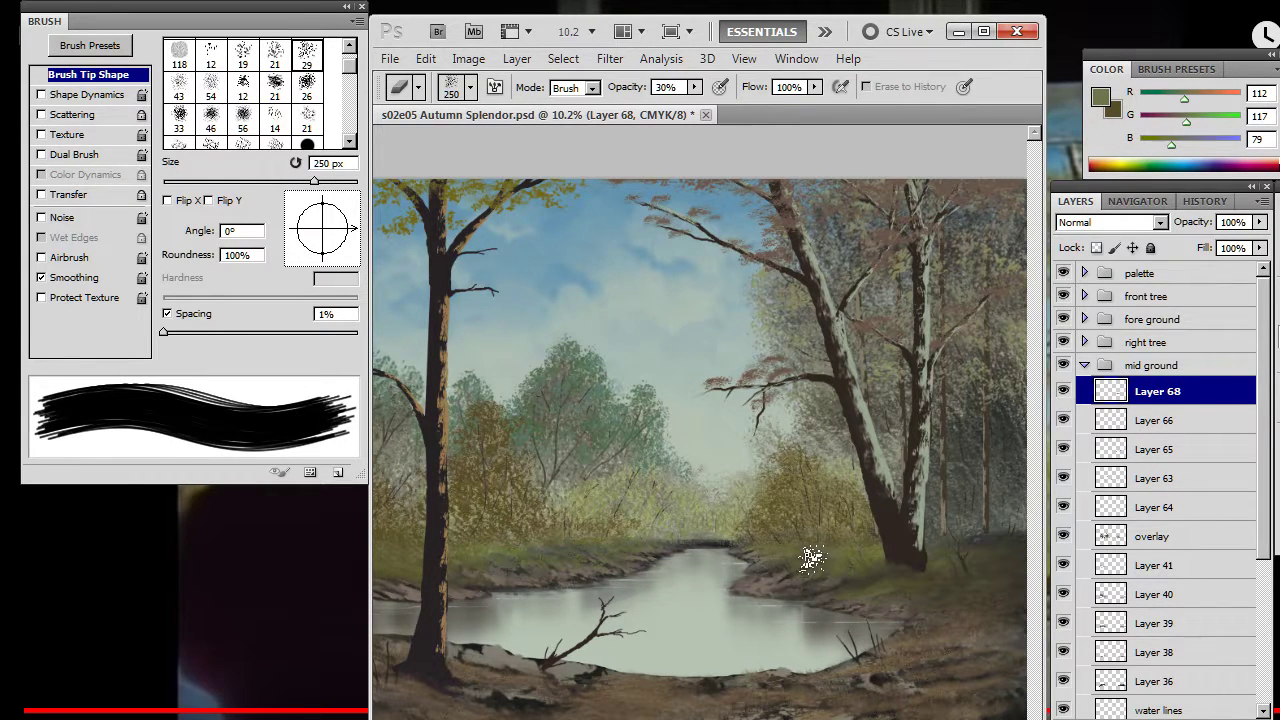
{"action": "key", "text": "b"}
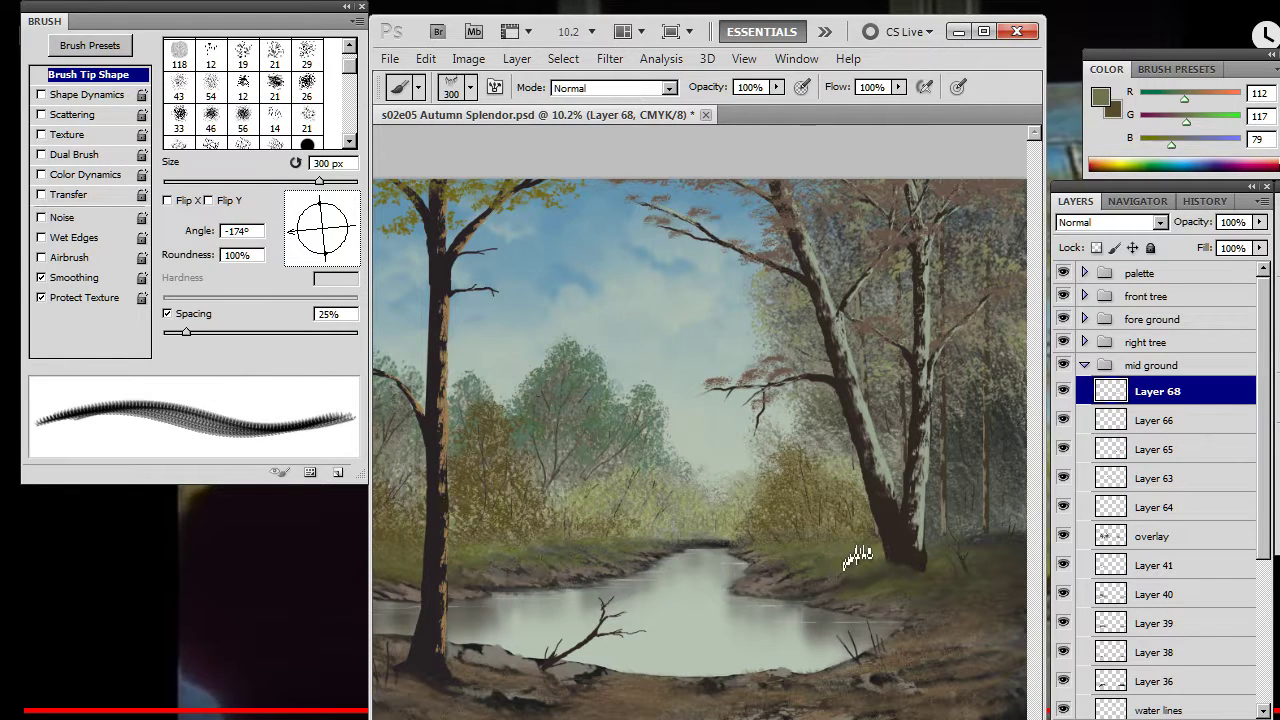
- Soften the grass on the right bank with the eraser, and set the grass-like brush to 500 px with a 166° angle
{"action": "key", "text": "e"}
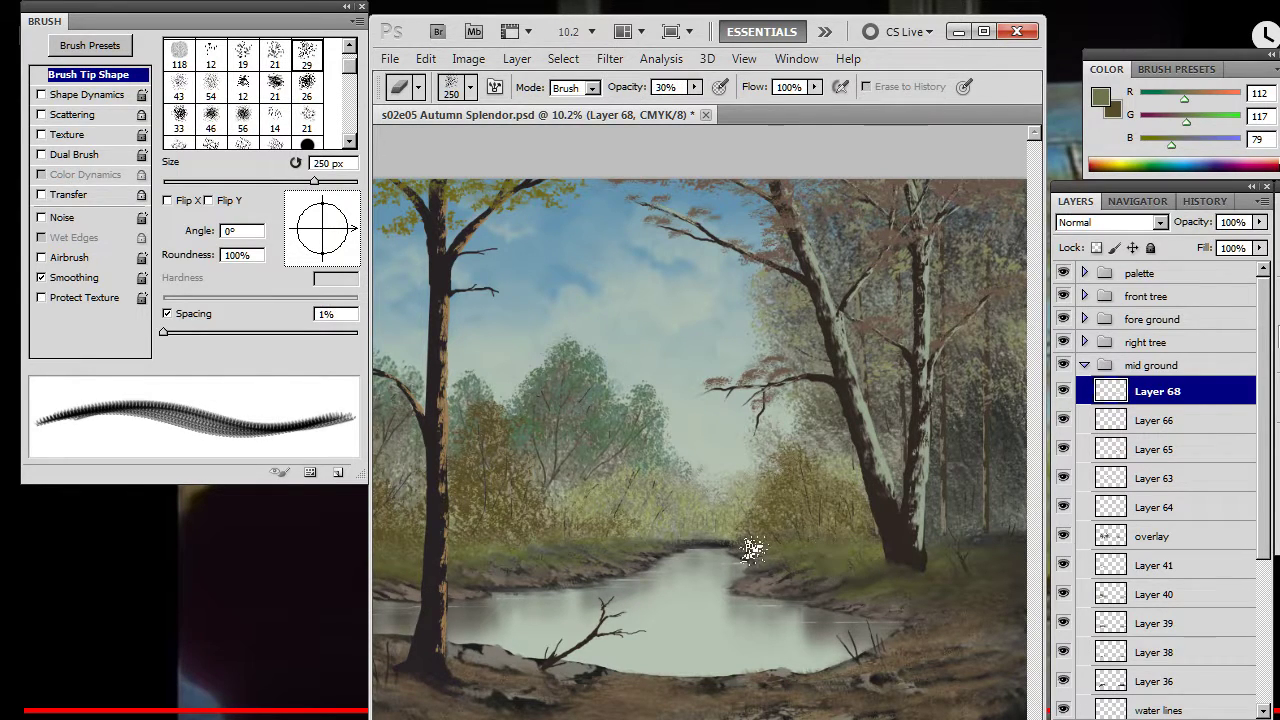
{"action": "left_click_drag", "start_coordinate": [570, 580], "coordinate": [738, 577]}
{"action": "key", "text": "b"}
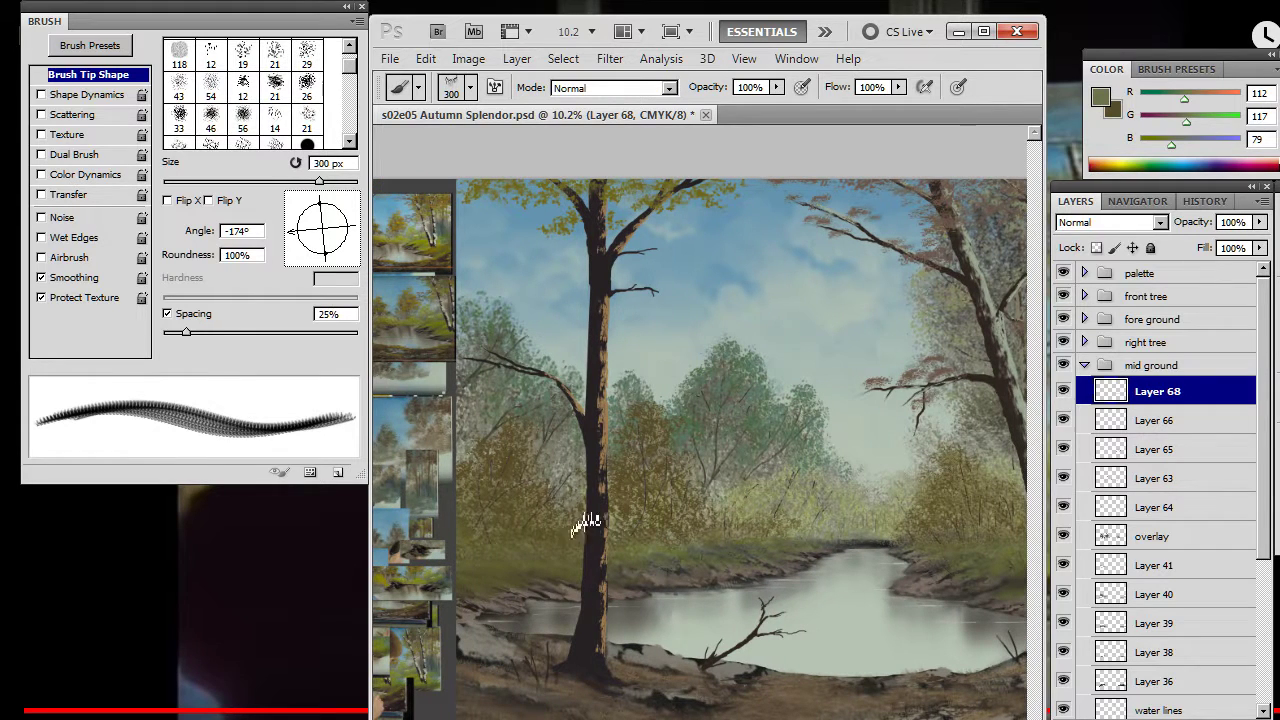
{"action": "left_click_drag", "start_coordinate": [289, 229], "coordinate": [291, 222]}
{"action": "key", "text": "]"}
{"action": "key", "text": "]"}
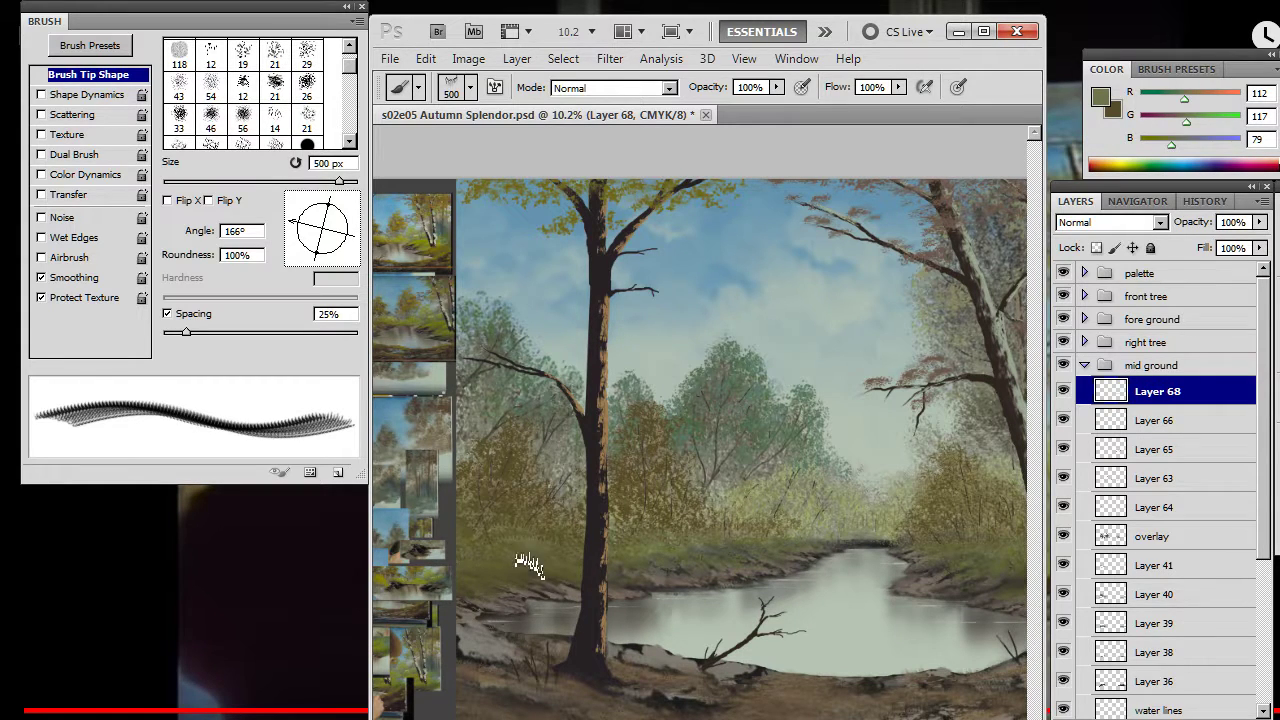
- Paint olive green grass along the left bank around the front tree, fading its lower edges with the 30% spatter eraser
{"action": "key", "text": "e"}
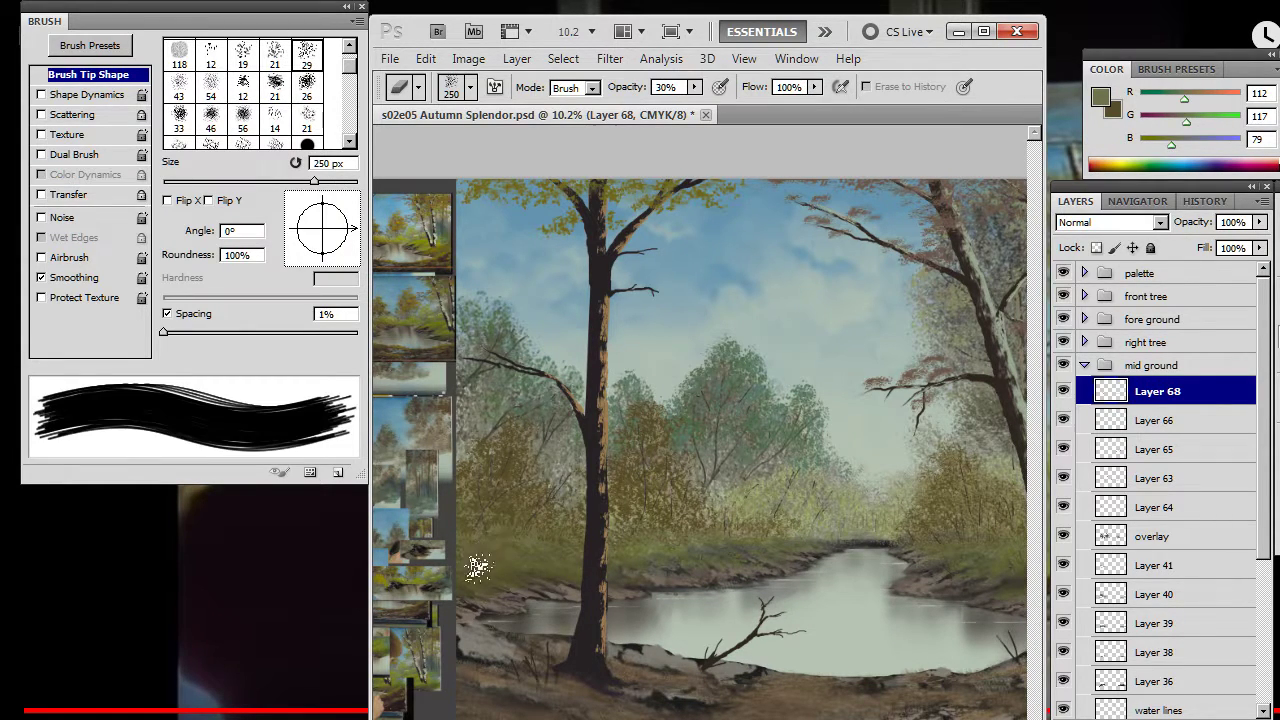
{"action": "key", "text": "b"}
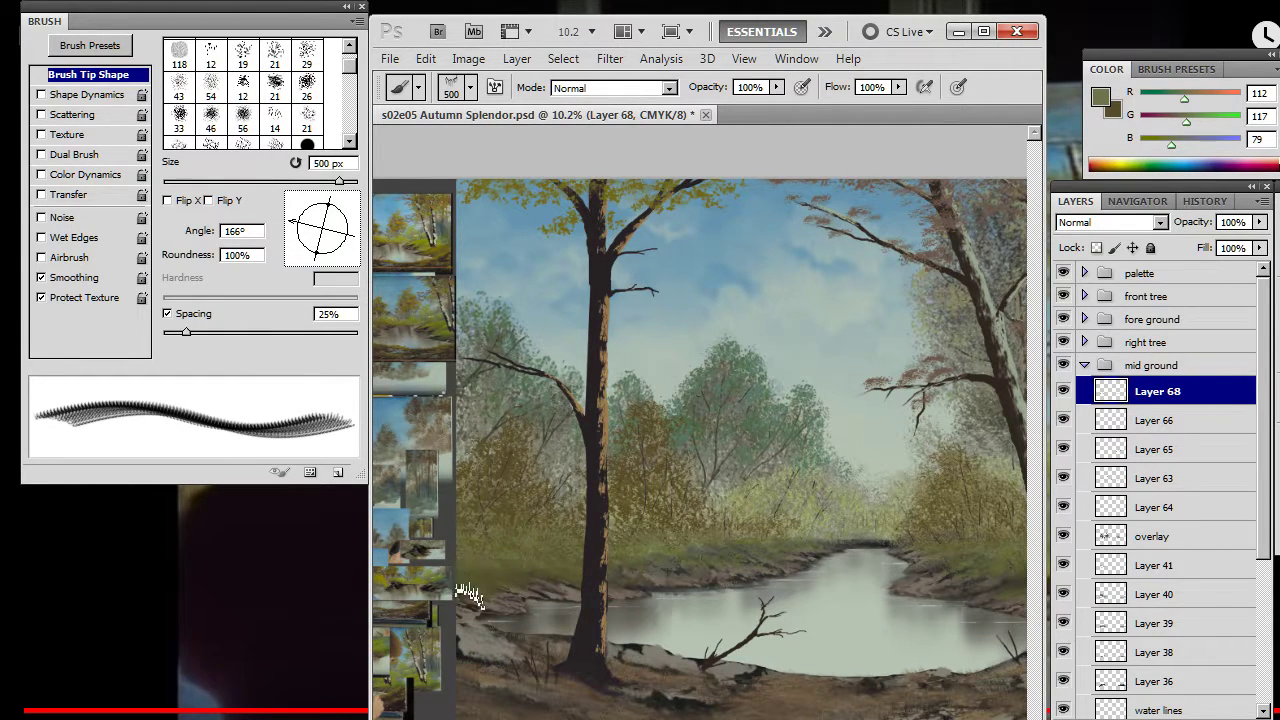
{"action": "key", "text": "e"}
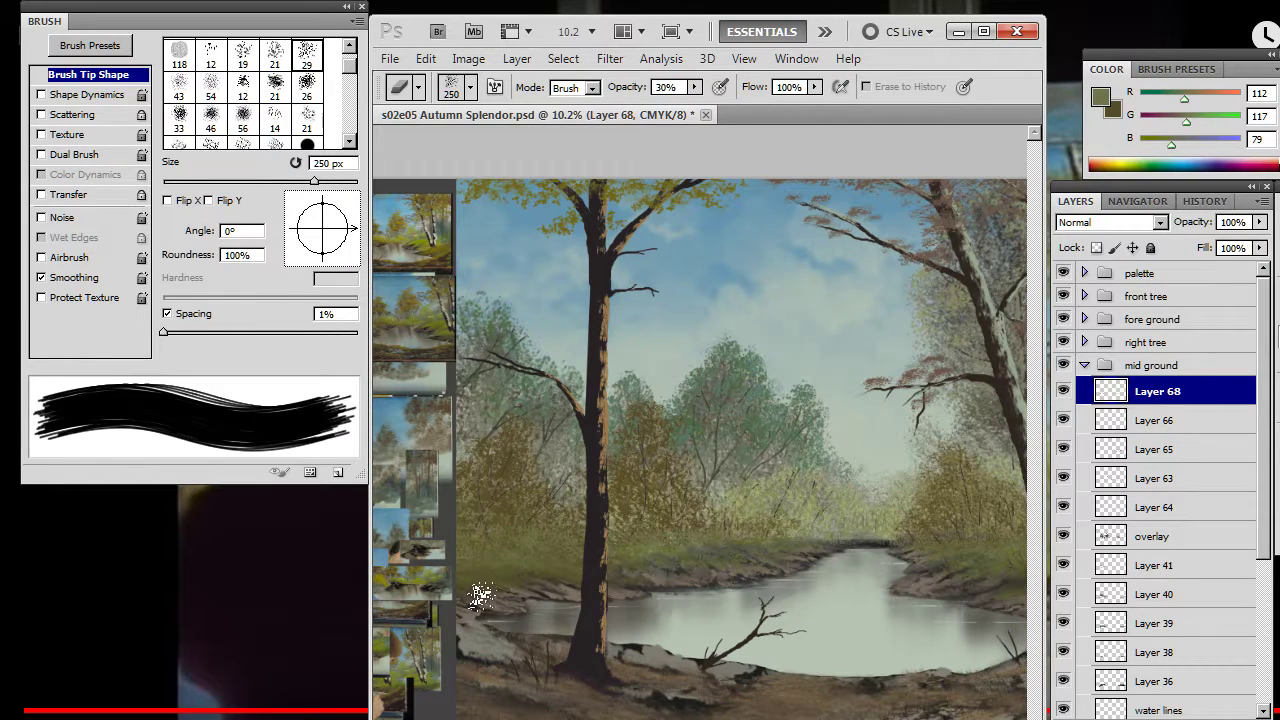
{"action": "key", "text": "b"}
{"action": "key", "text": "e"}
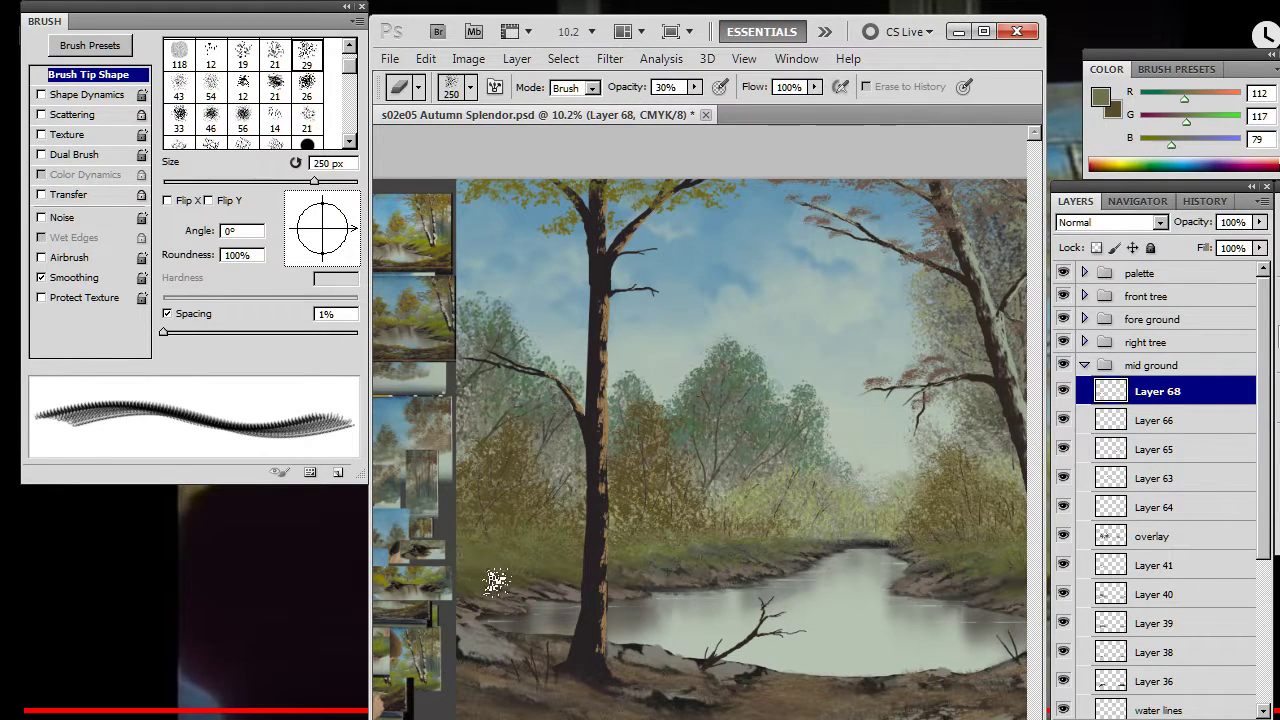
{"action": "key", "text": "b"}
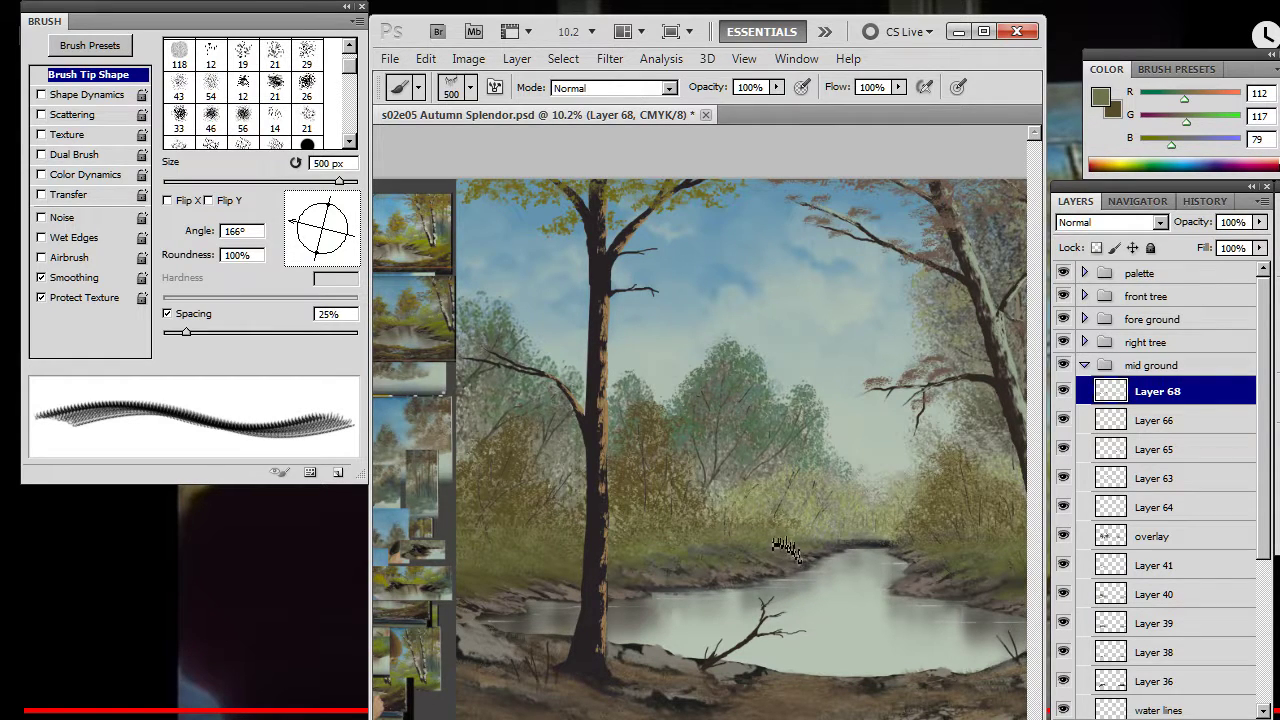
{"action": "key", "text": "e"}
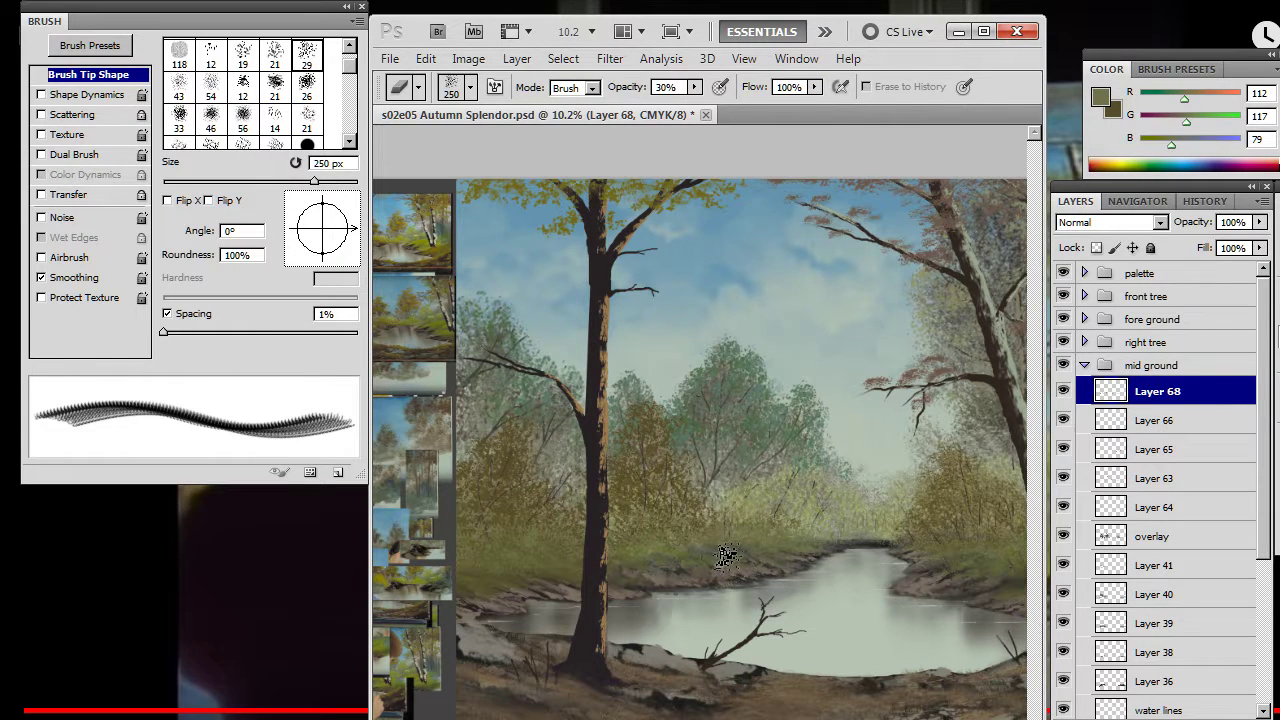
{"action": "key", "text": "b"}
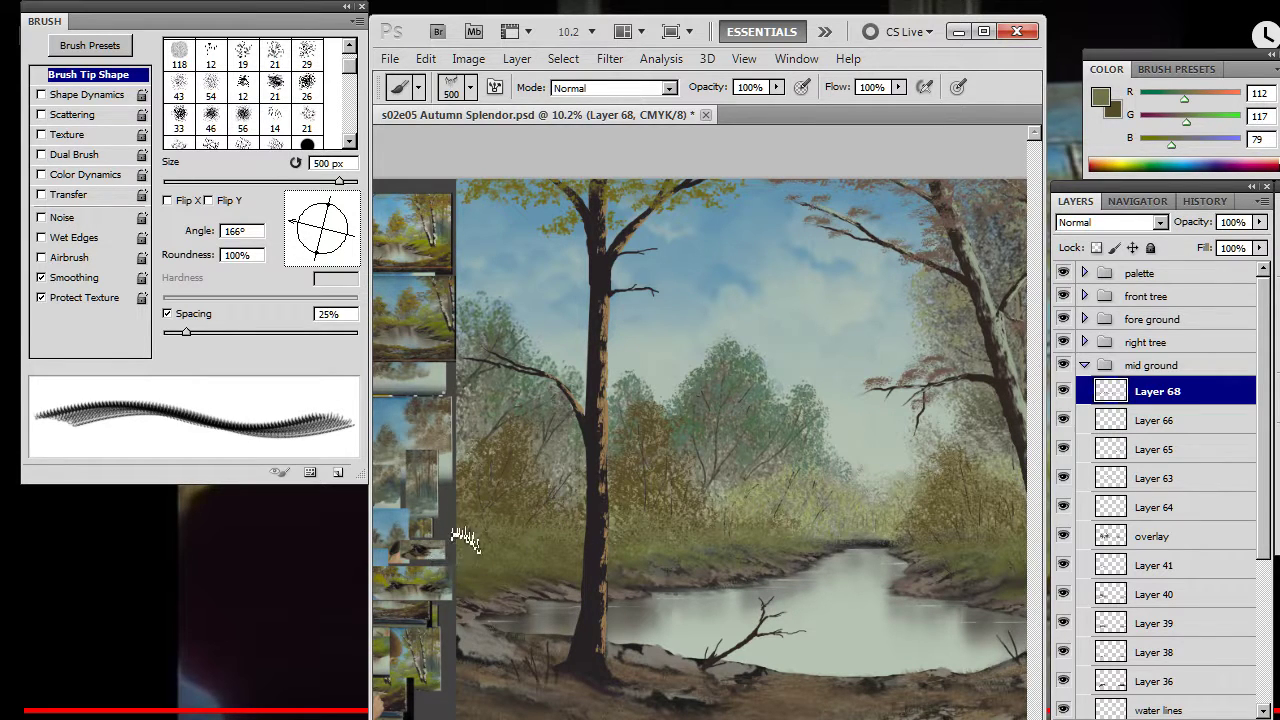
- Soften the grass on the far left bank, and sample an olive brown (RGB 113, 108, 67) and a light grey-green (RGB 149, 155, 116)
{"action": "key", "text": "z"}
{"action": "left_click", "coordinate": [626, 596], "text": "alt"}
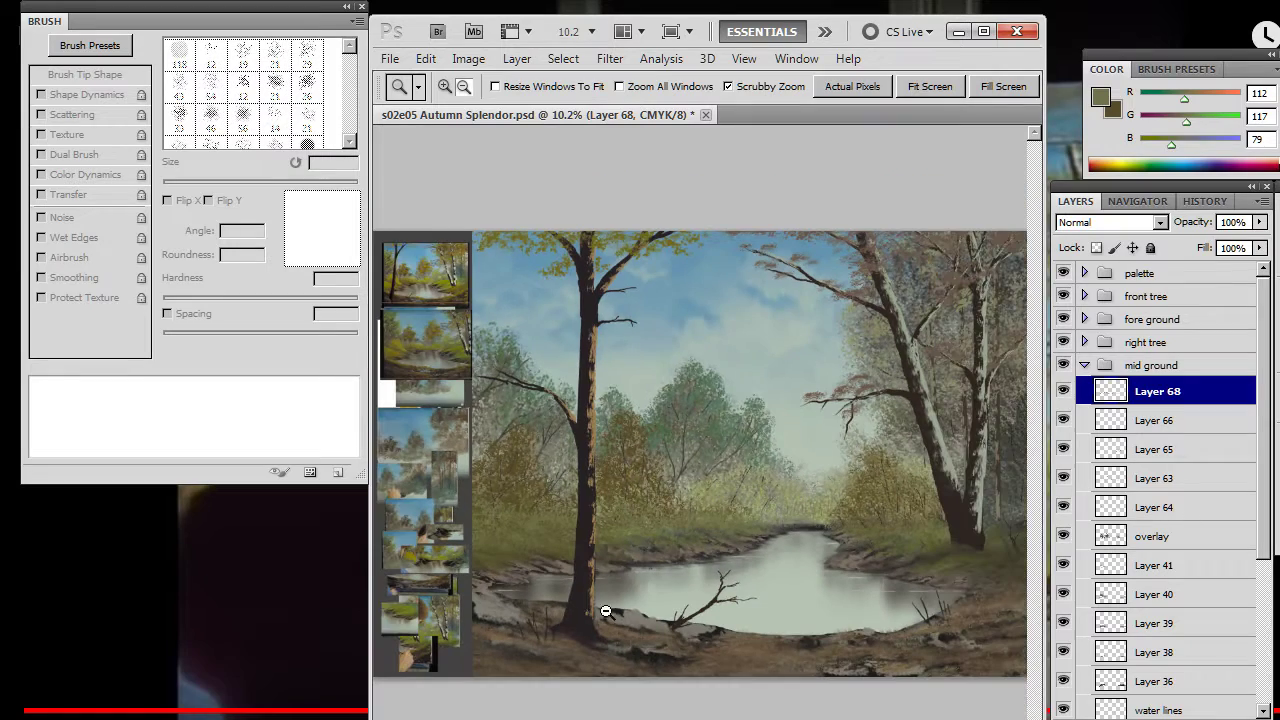
{"action": "left_click", "coordinate": [576, 597], "text": "alt"}
{"action": "mouse_move", "coordinate": [667, 539]}
{"action": "left_mouse_down"}
{"action": "mouse_move", "coordinate": [737, 543]}
{"action": "mouse_move", "coordinate": [754, 564]}
{"action": "left_mouse_up"}
{"action": "key", "text": "e"}
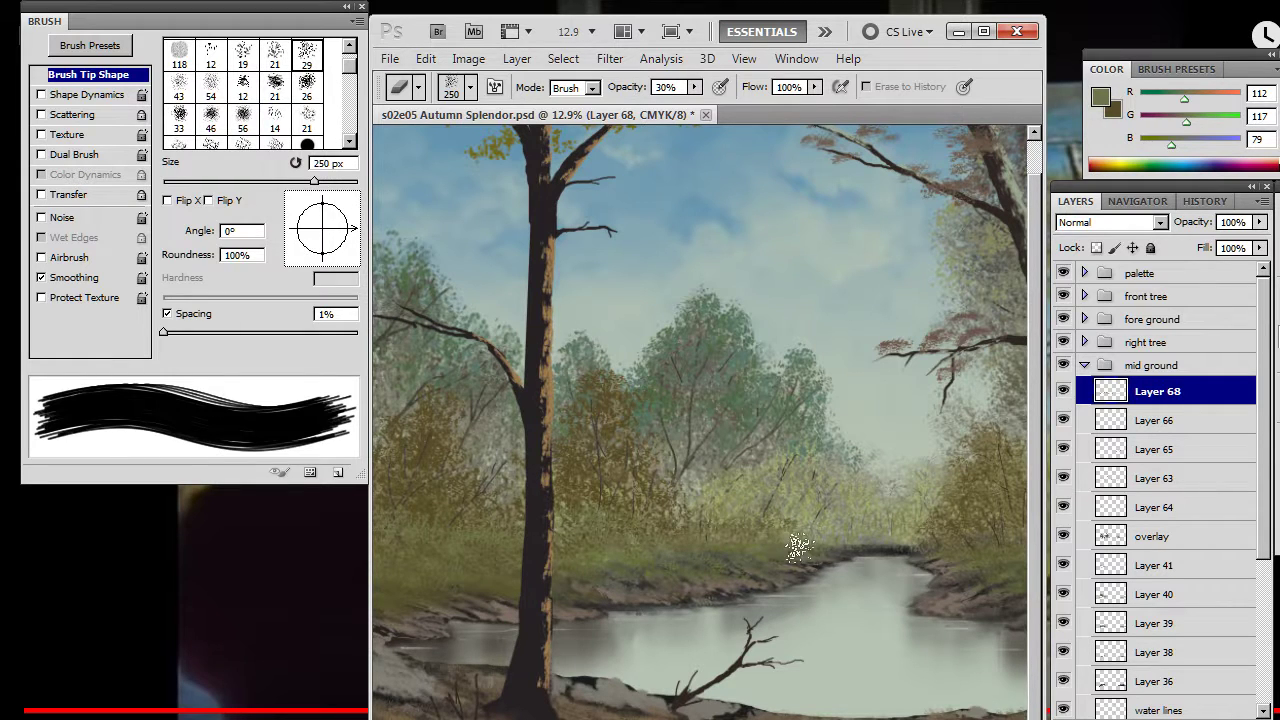
{"action": "key", "text": "z"}
{"action": "key", "text": "b"}
{"action": "left_click_drag", "start_coordinate": [737, 510], "coordinate": [735, 516]}
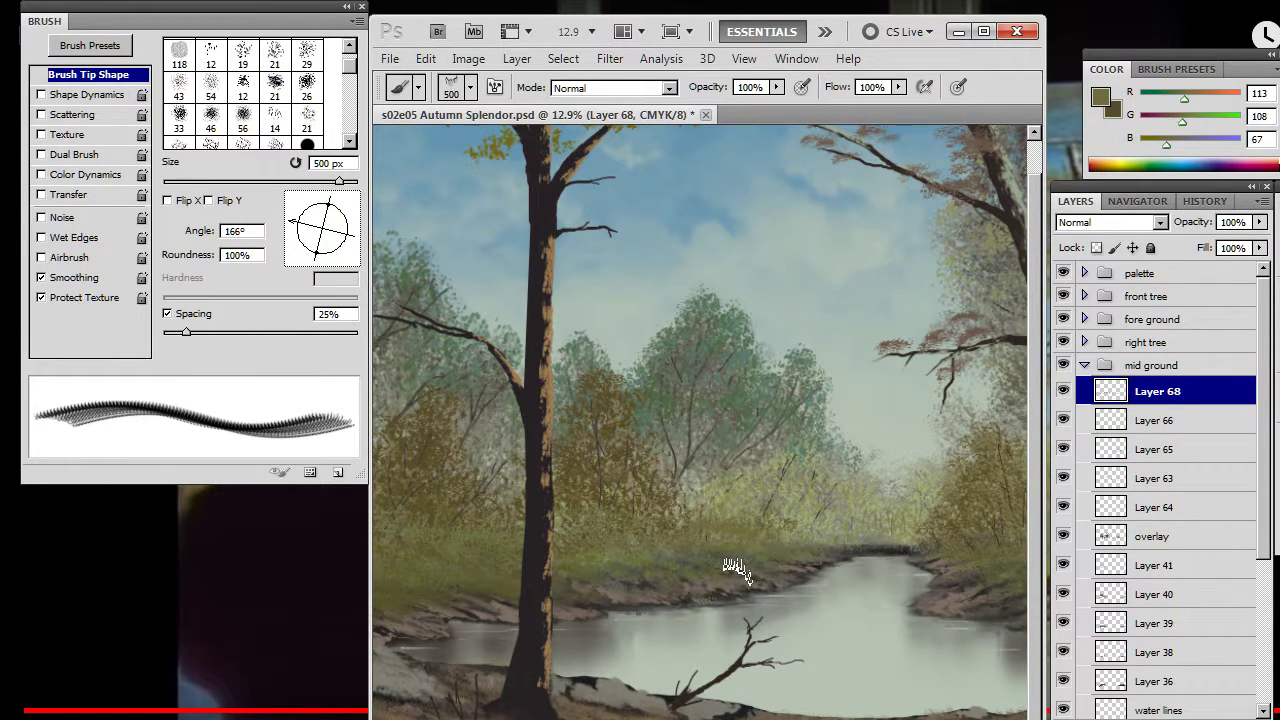
{"action": "left_click_drag", "start_coordinate": [750, 482], "coordinate": [745, 490]}
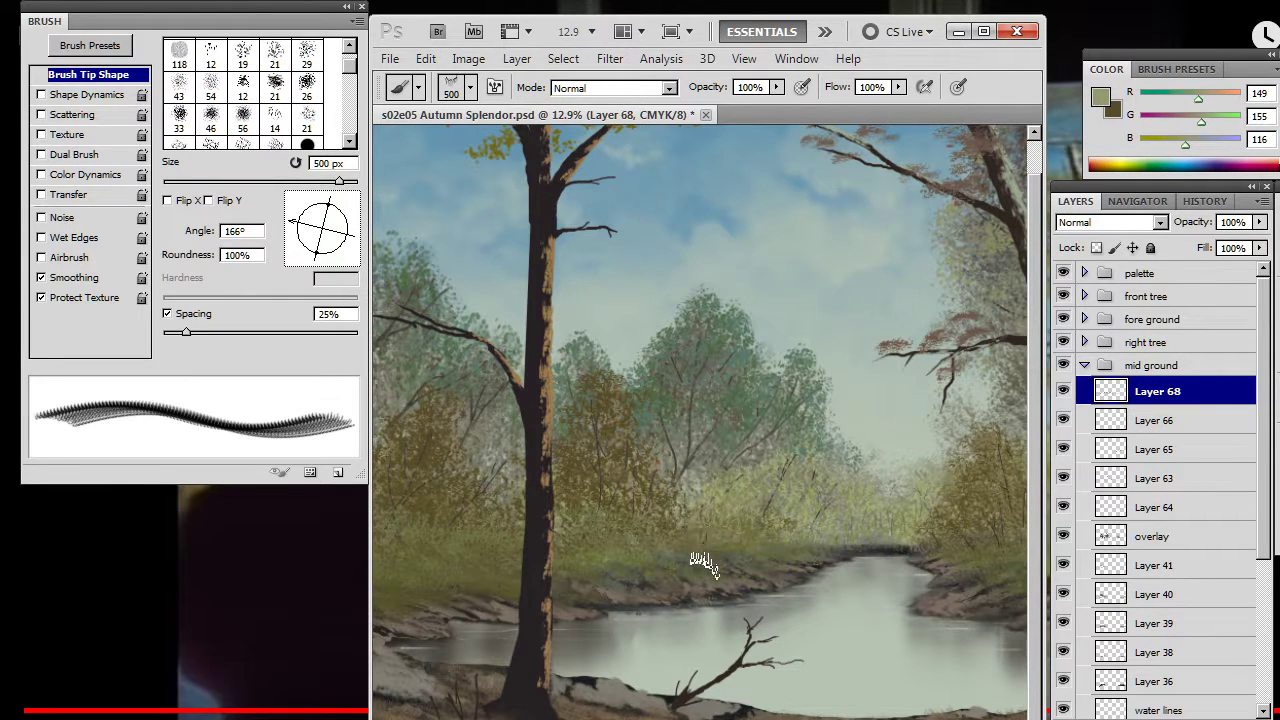
- Paint light grey-green grass along the far left bank of the pond, fading its edges with the 250 px spatter eraser
{"action": "key", "text": "r"}
{"action": "key", "text": "b"}
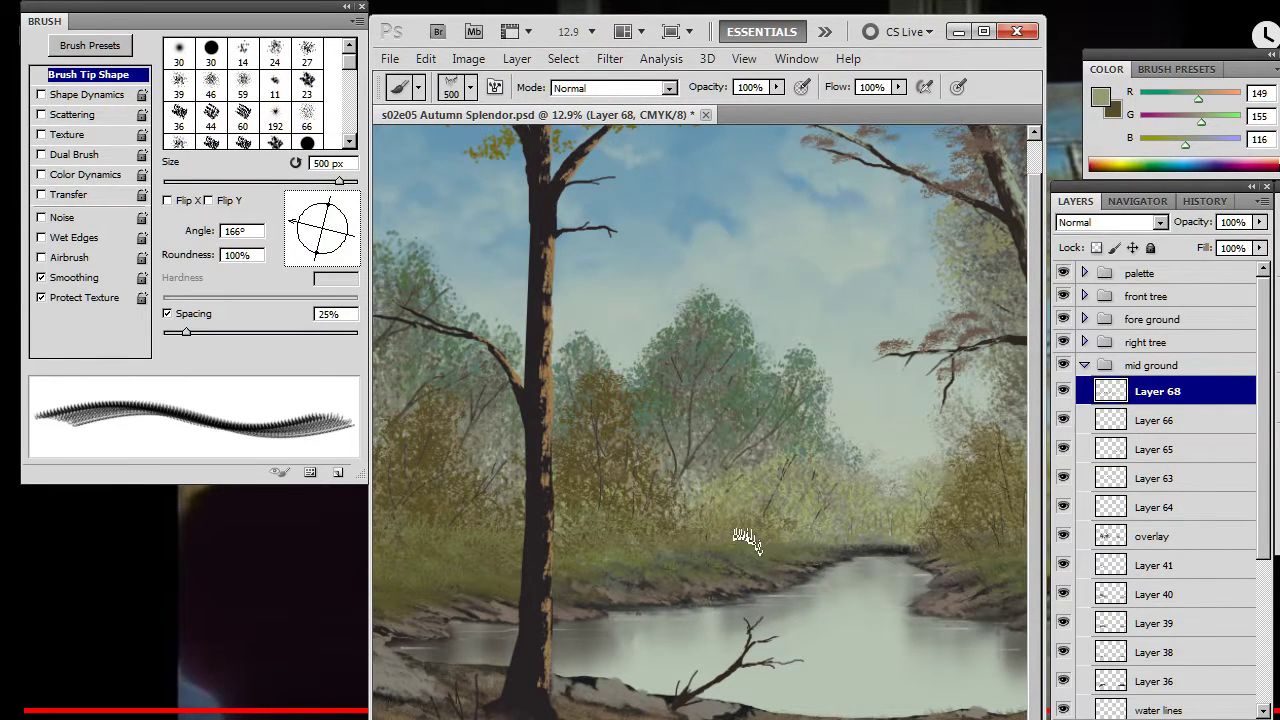
{"action": "key", "text": "r"}
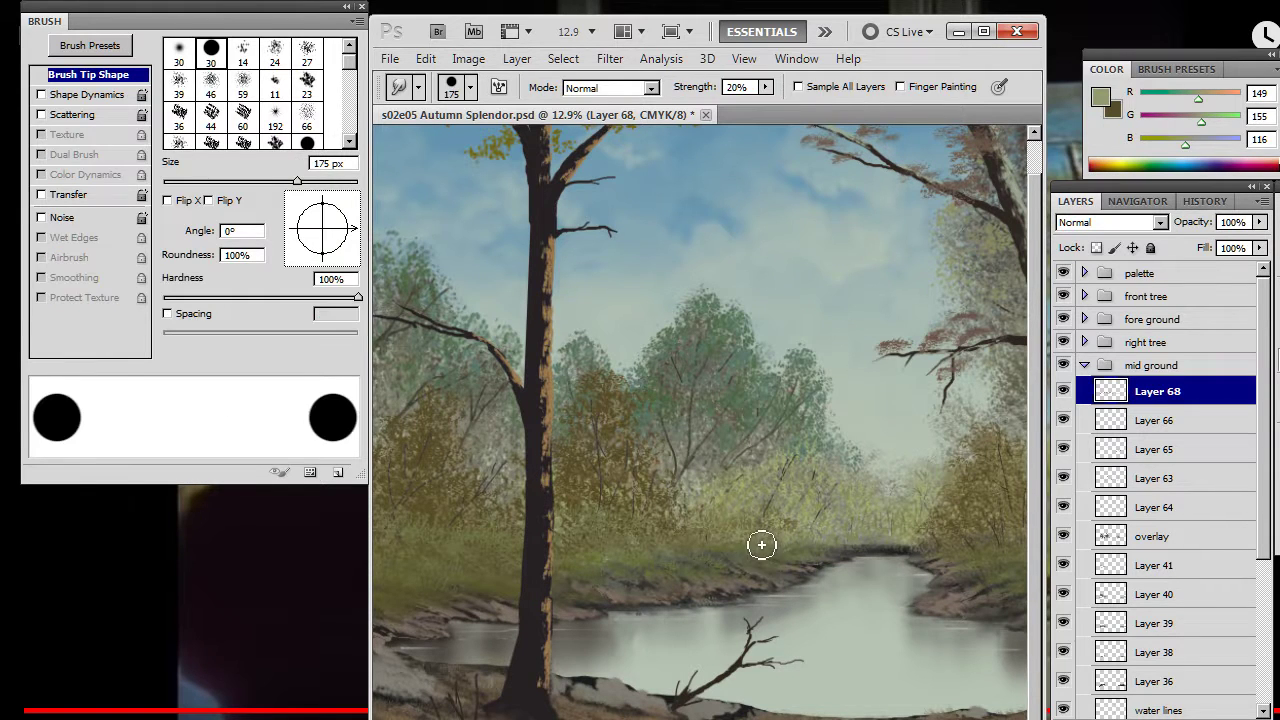
{"action": "key", "text": "b"}
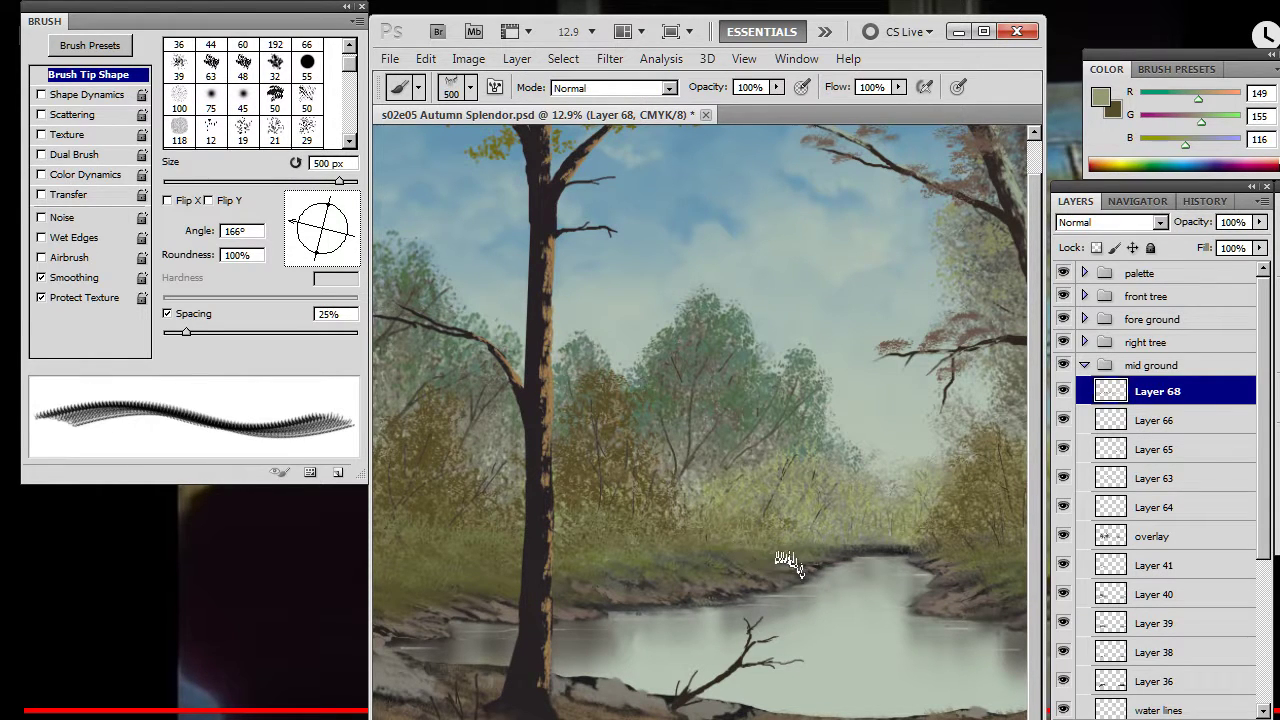
{"action": "key", "text": "e"}
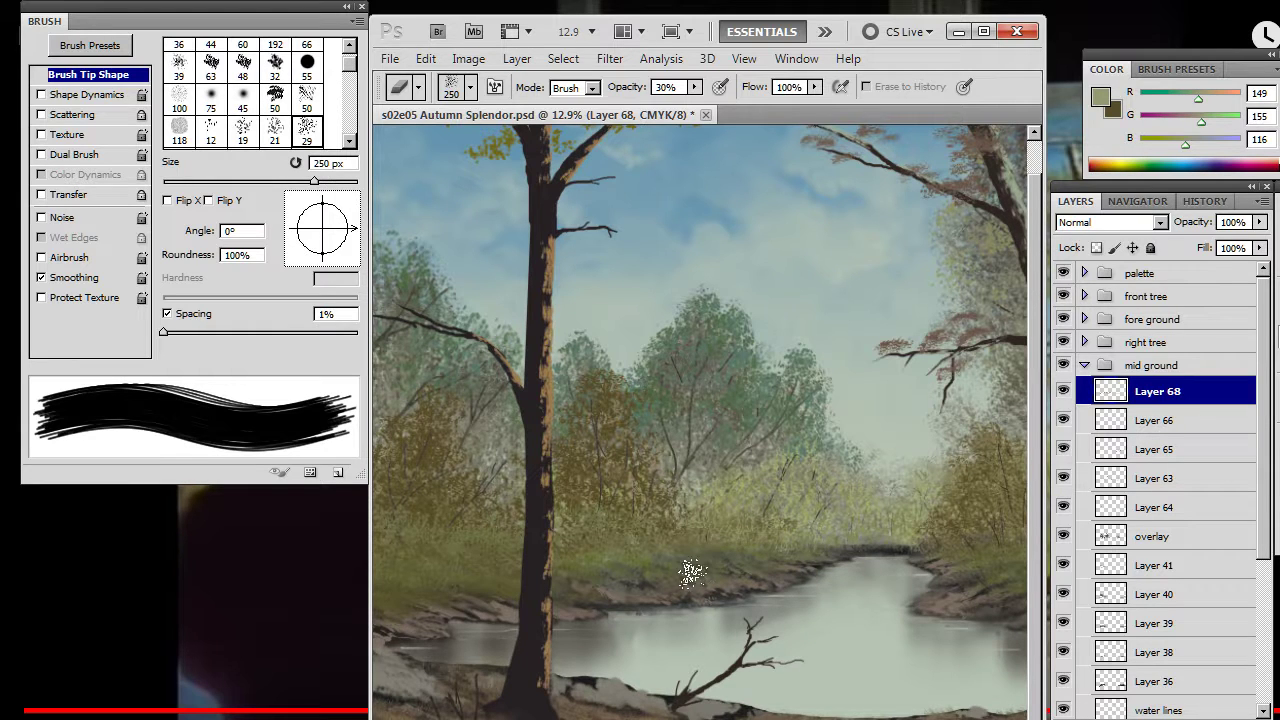
{"action": "key", "text": "b"}
{"action": "key", "text": "e"}
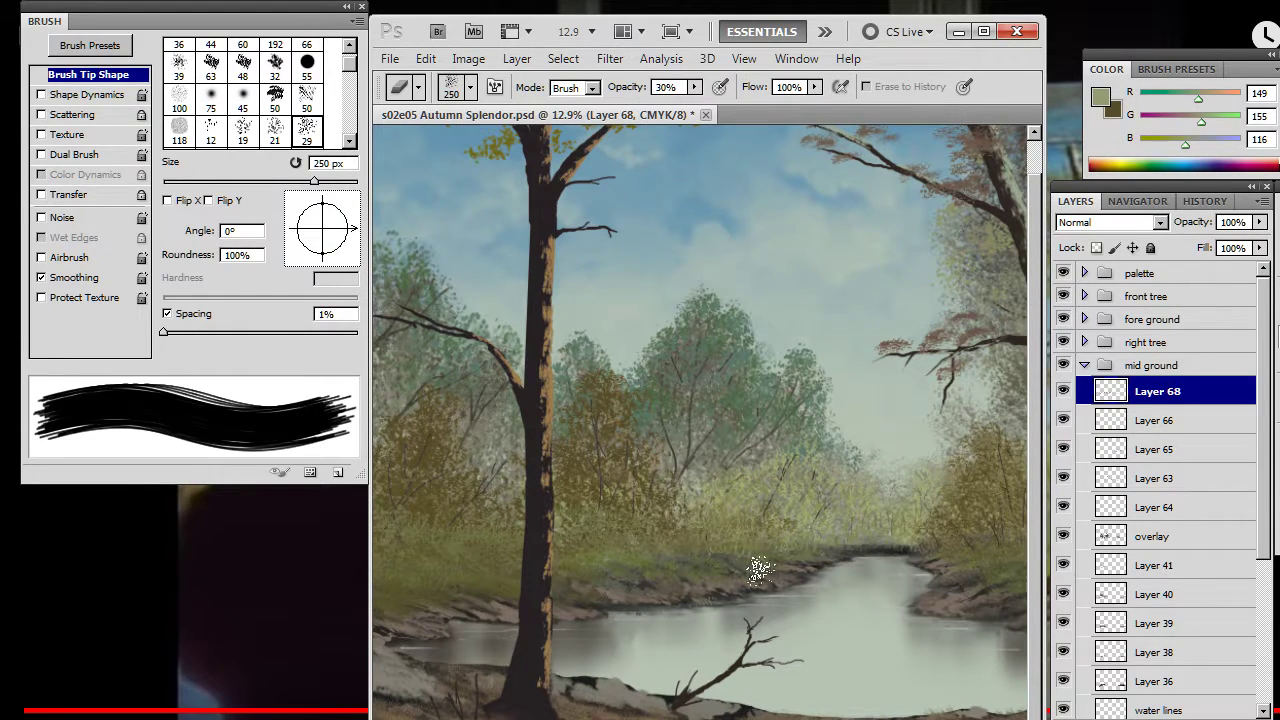
{"action": "key", "text": "b"}
{"action": "key", "text": "e"}
- Paint grass tufts on the right bank beside the base of the large tree and soften them with the spatter eraser
{"action": "key", "text": "z"}
{"action": "left_click", "coordinate": [681, 617], "text": "alt"}
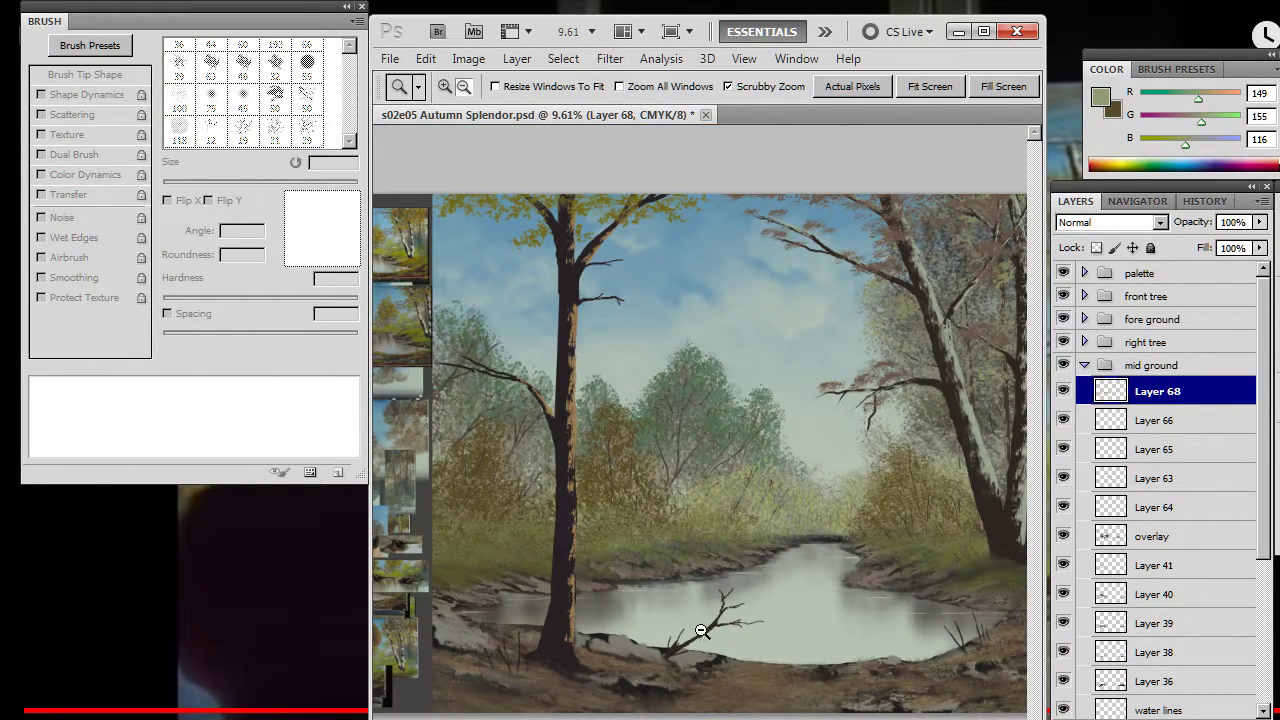
{"action": "key", "text": "b"}
{"action": "key", "text": "z"}
{"action": "left_click", "coordinate": [652, 585], "text": "alt"}
{"action": "left_click", "coordinate": [652, 585], "text": "alt"}
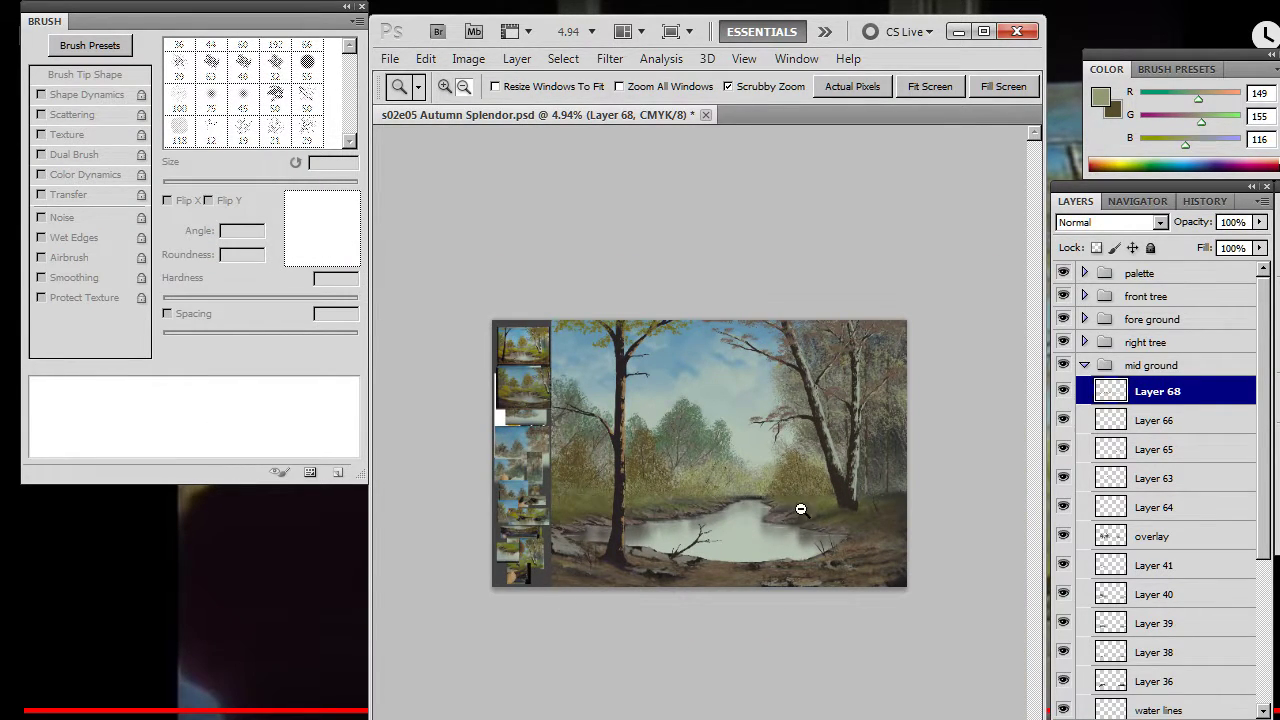
{"action": "left_click_drag", "start_coordinate": [798, 512], "coordinate": [872, 578]}
{"action": "key", "text": "b"}
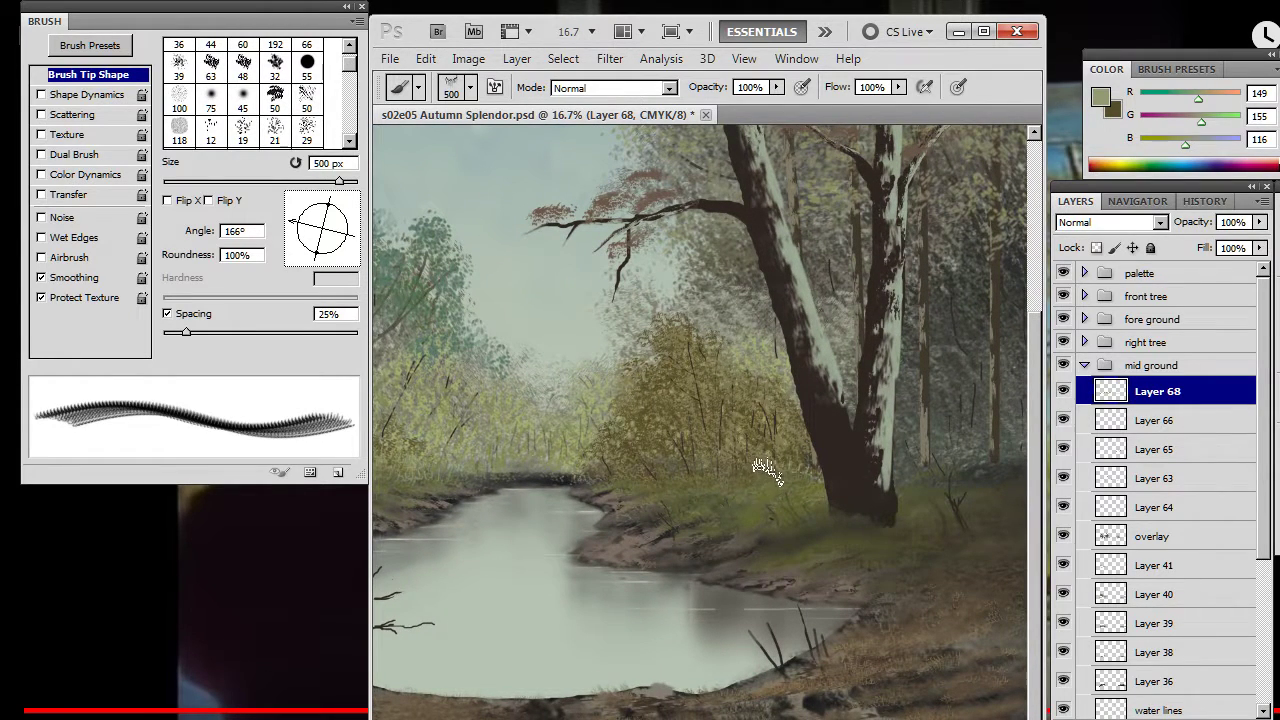
{"action": "key", "text": "e"}
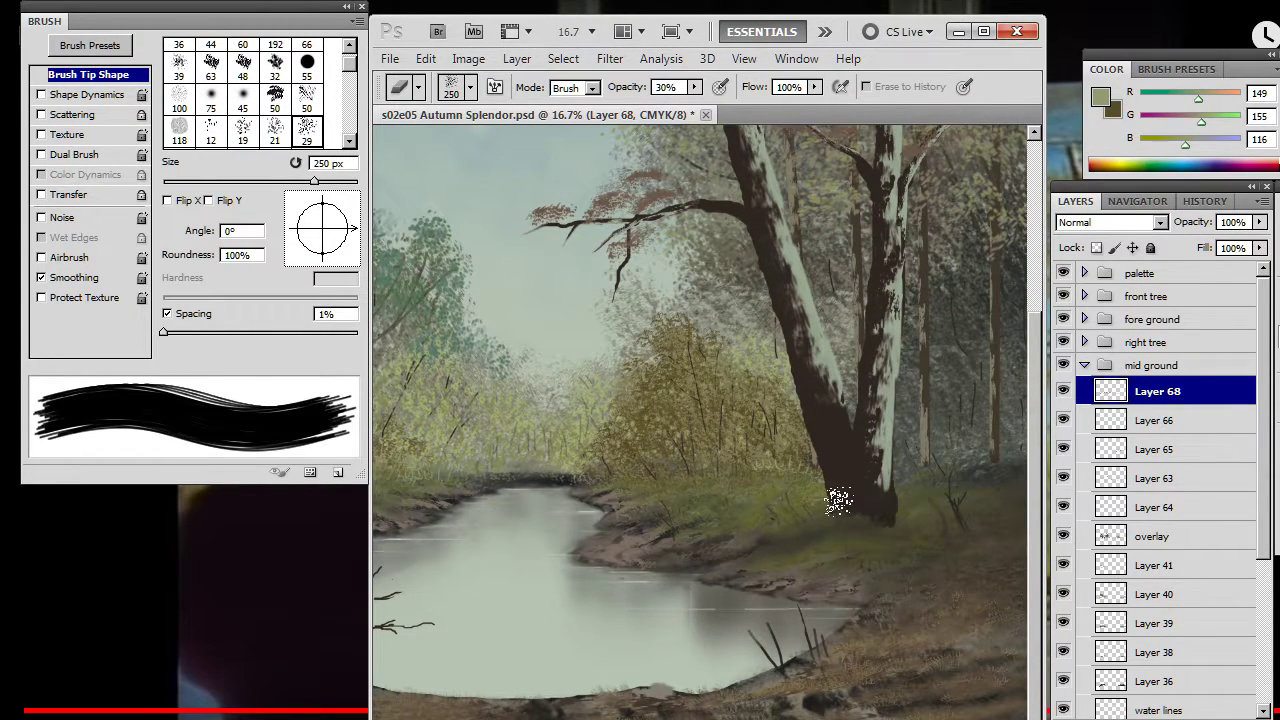
{"action": "key", "text": "b"}
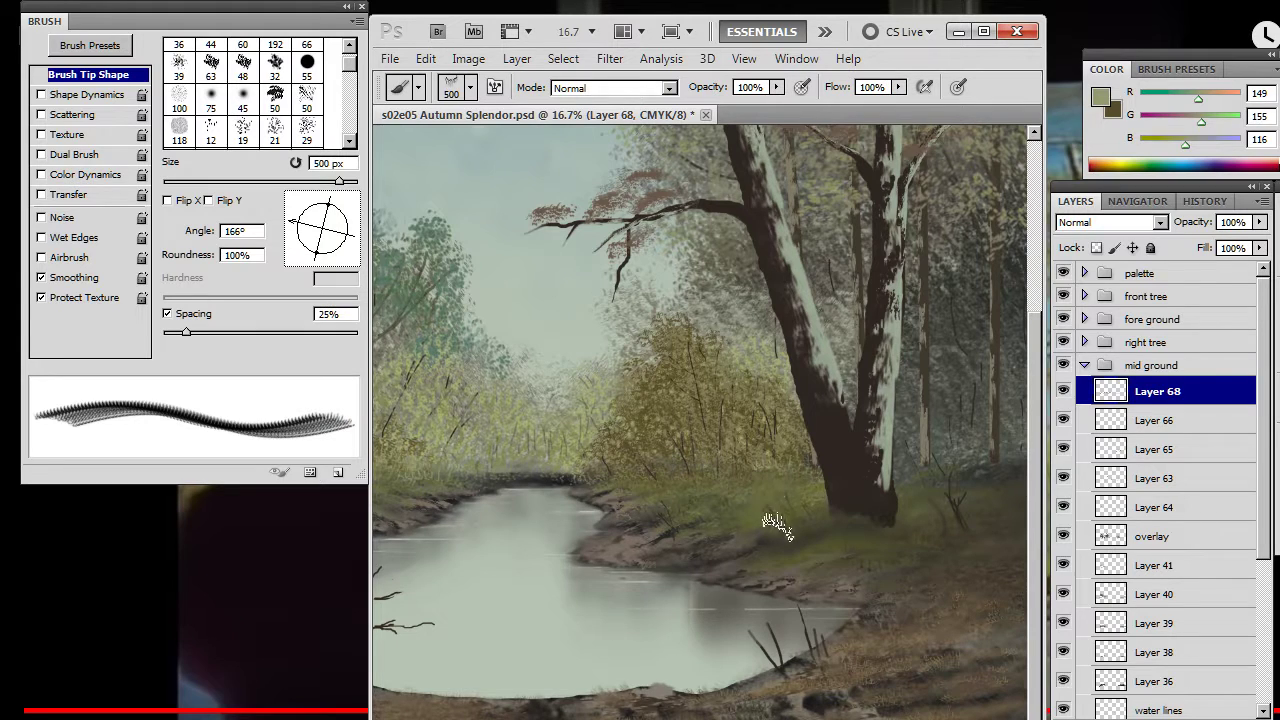
{"action": "key", "text": "e"}
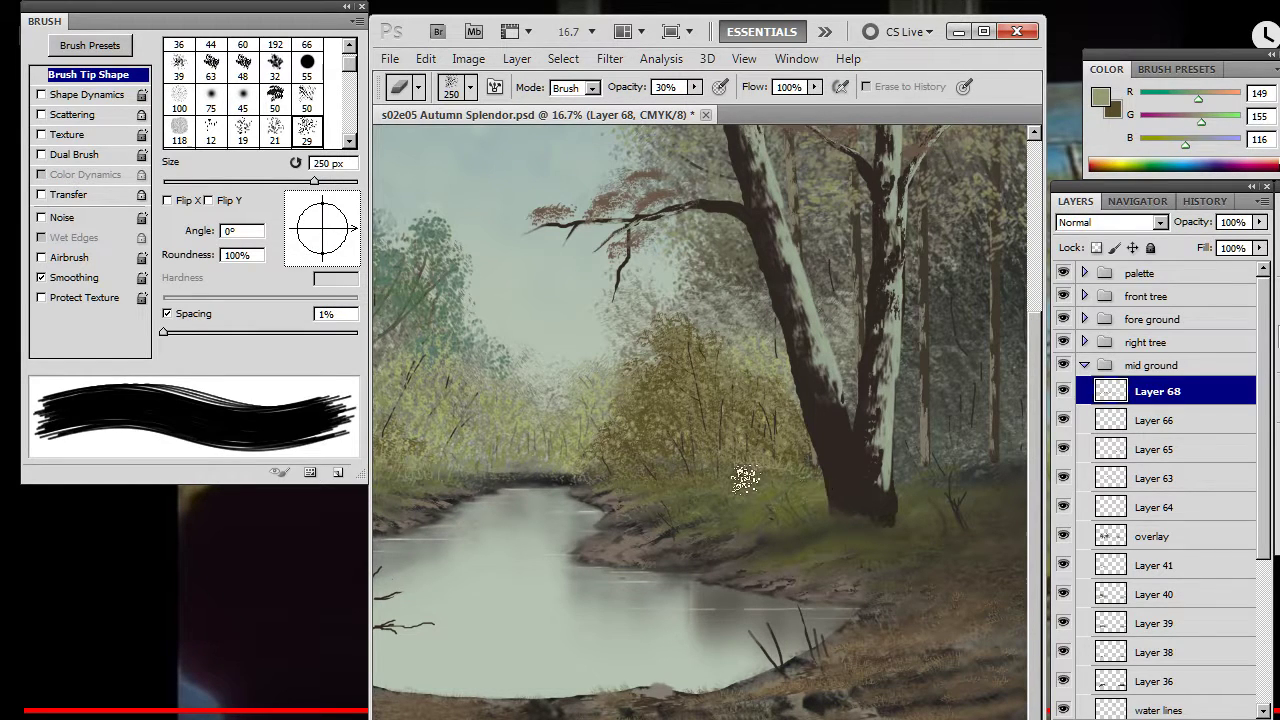
{"action": "key", "text": "z"}
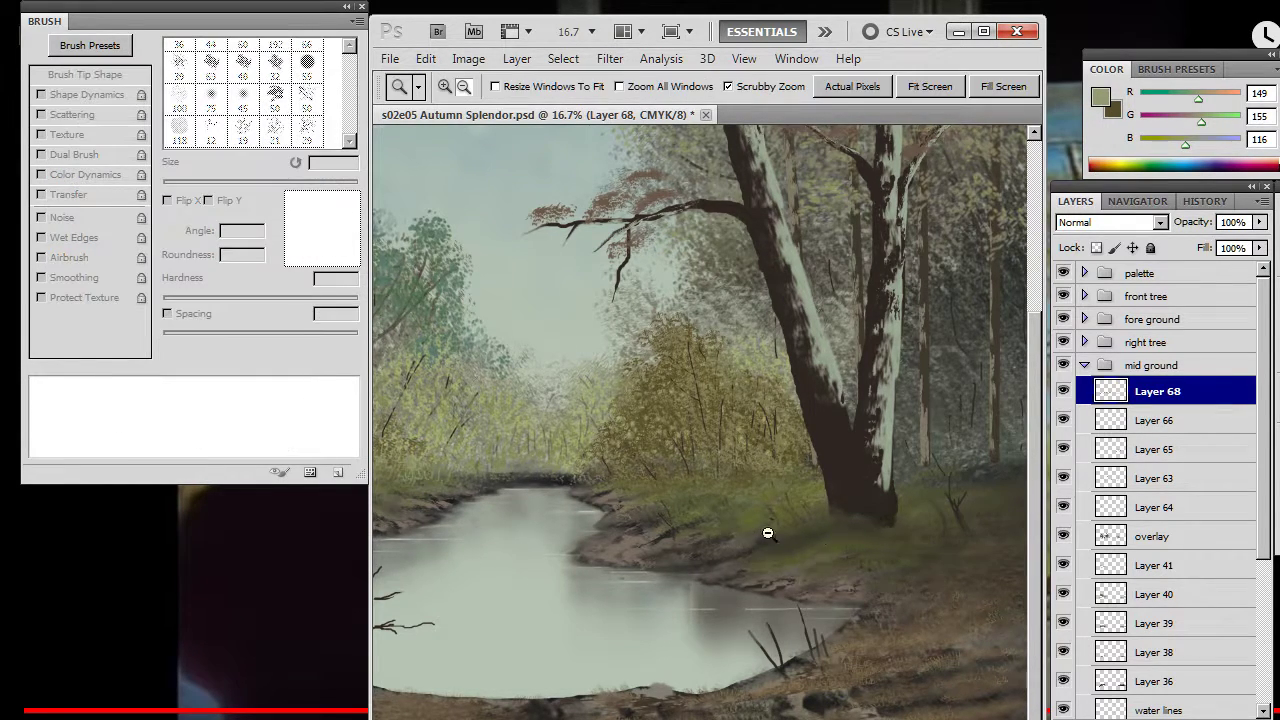
- Open the recent file logo.psd, and select and copy the entire logo
{"action": "left_click_drag", "start_coordinate": [801, 535], "coordinate": [720, 603]}
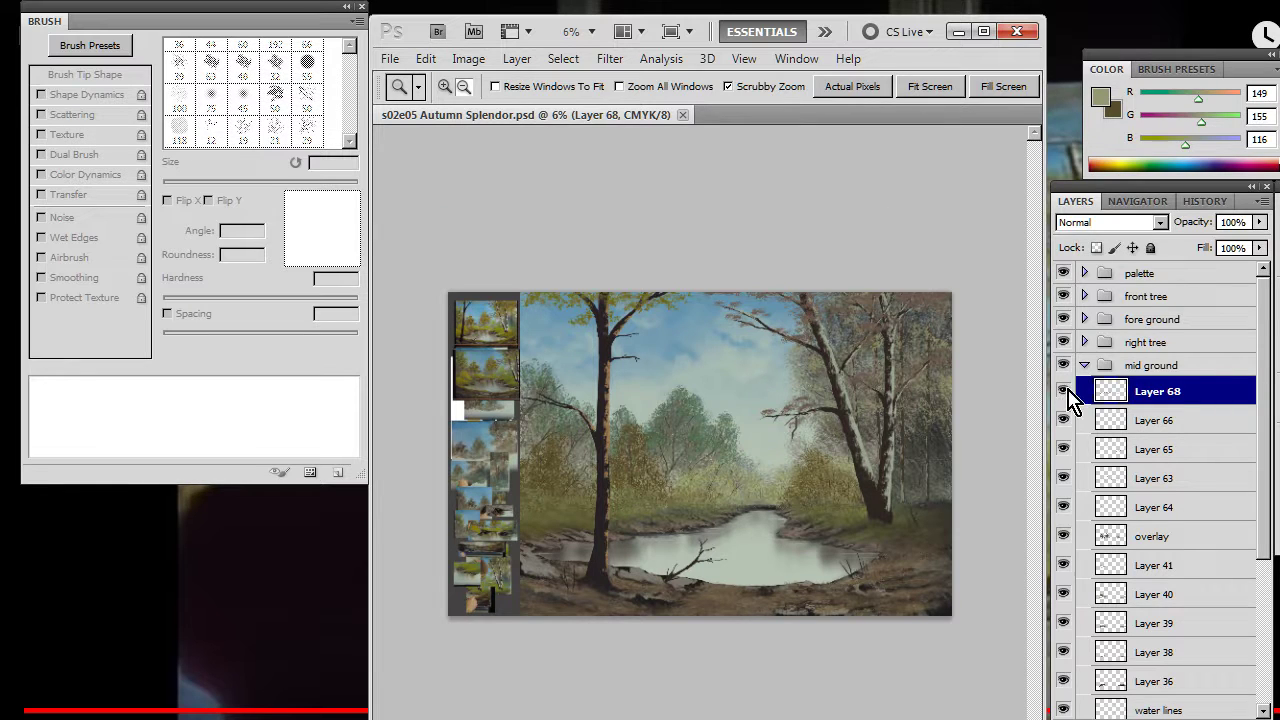
{"action": "left_click", "coordinate": [393, 60]}
{"action": "mouse_move", "coordinate": [437, 192]}
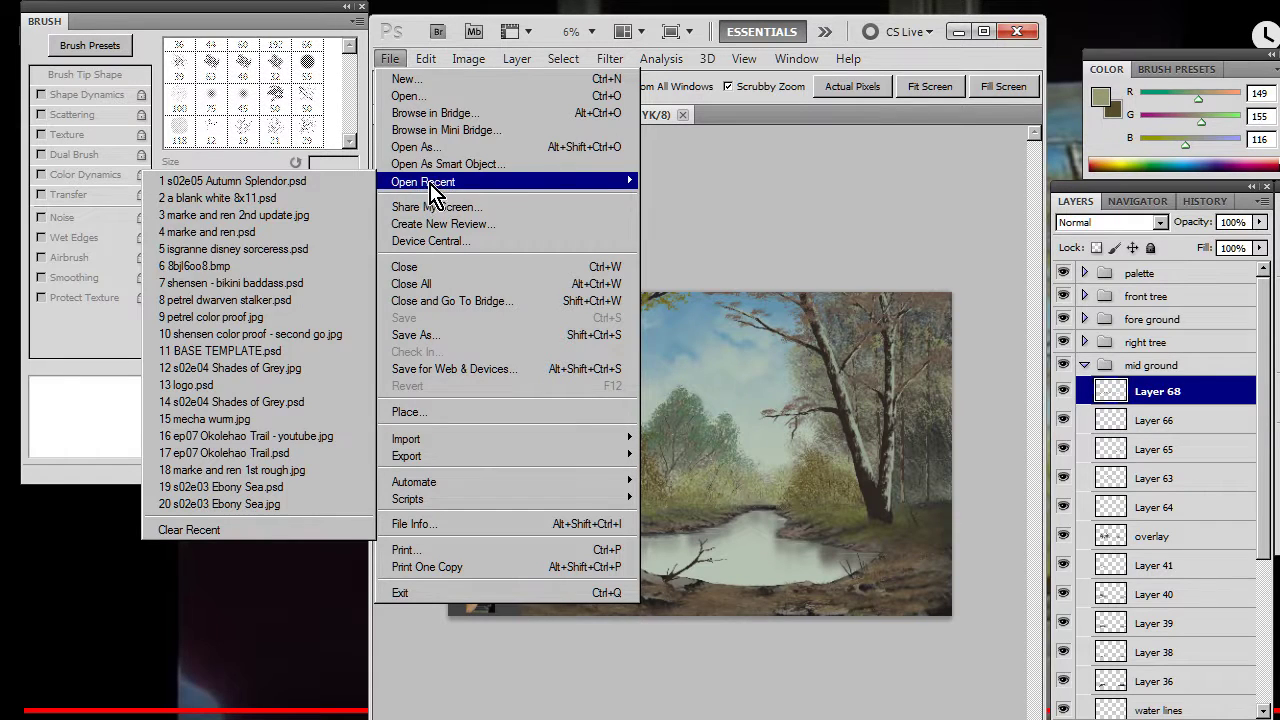
{"action": "left_click", "coordinate": [250, 398]}
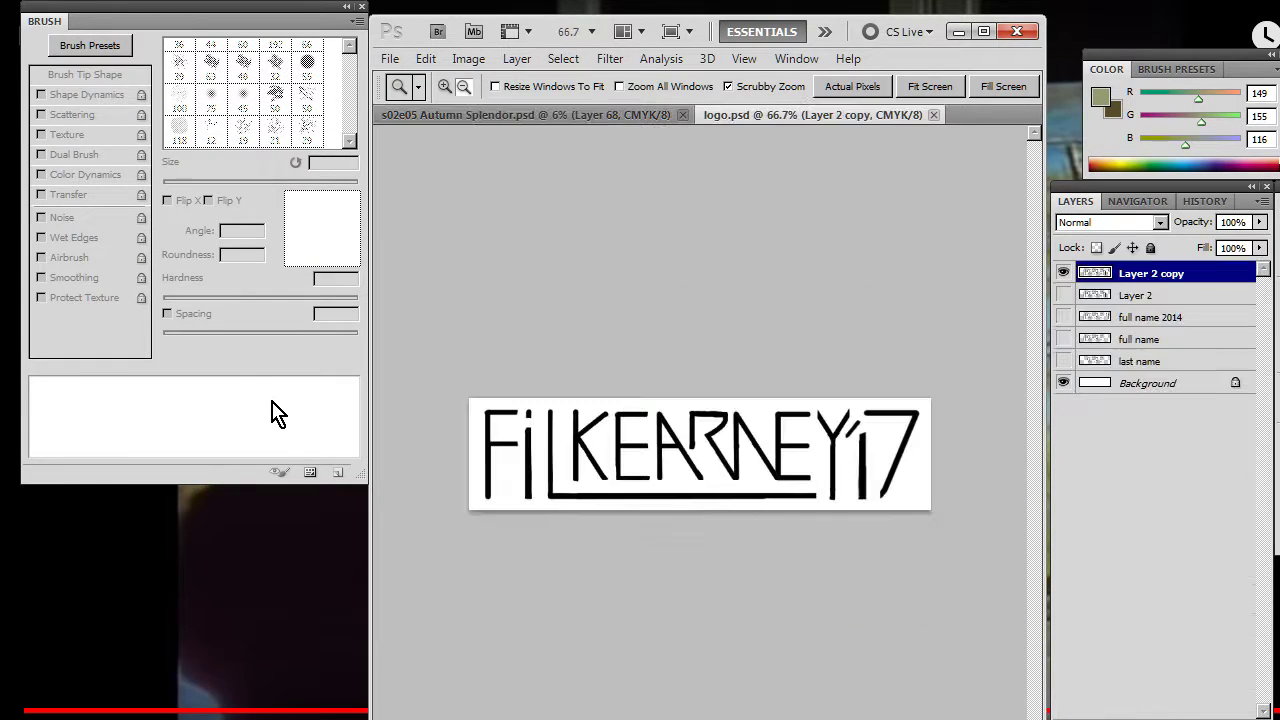
{"action": "key", "text": "l"}
{"action": "key", "text": "ctrl+a"}
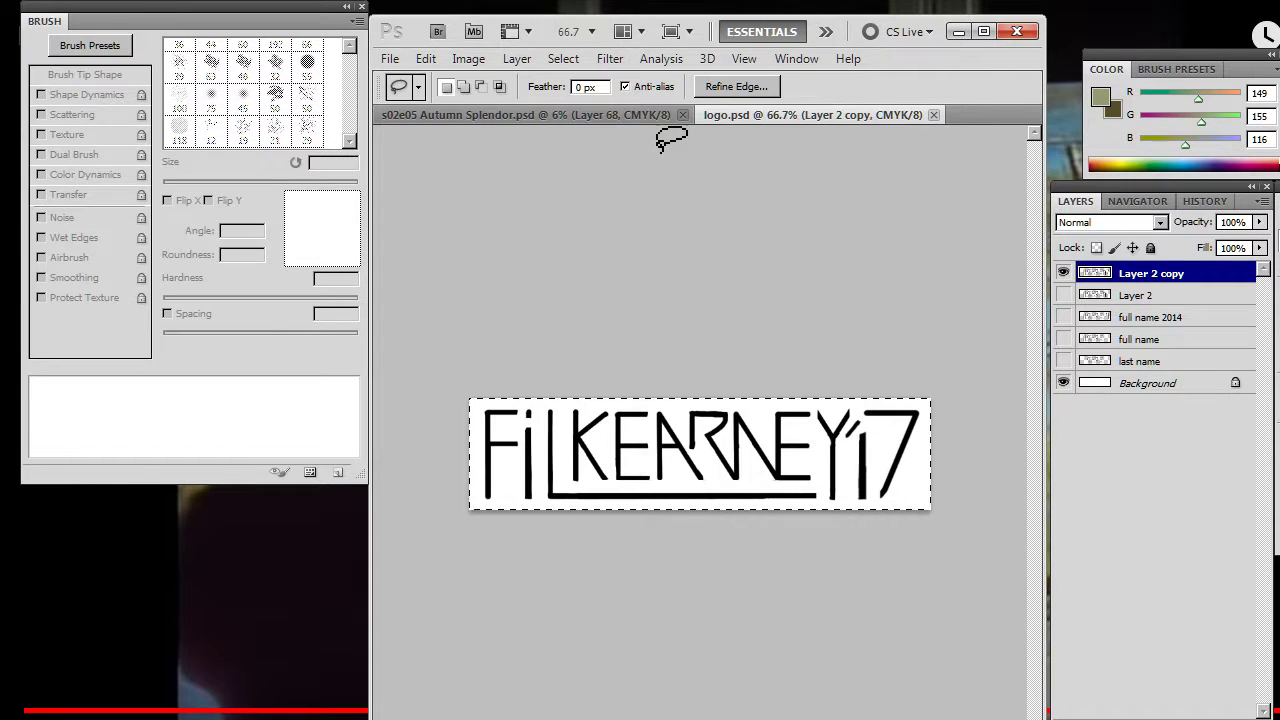
- Return to the Autumn Splendor painting, collapse the mid ground group and paste the logo as a new layer above the palette group
{"action": "left_click", "coordinate": [600, 116]}
{"action": "left_click", "coordinate": [1183, 278]}
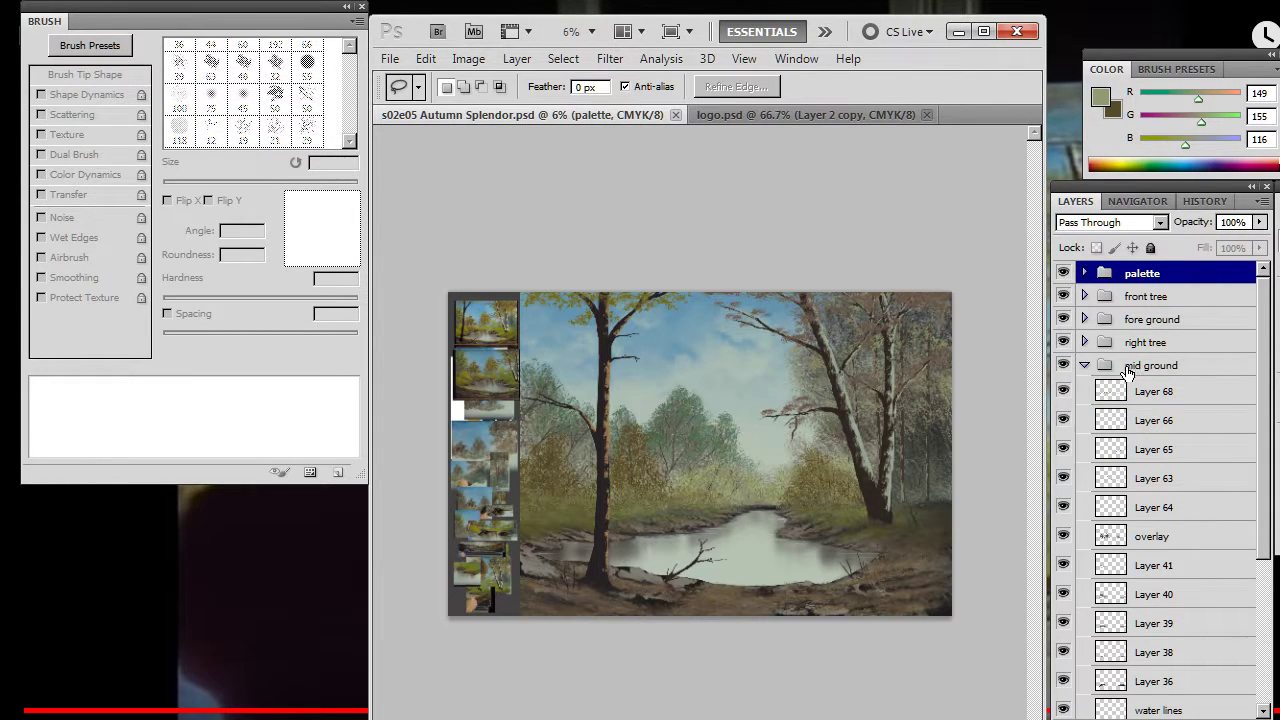
{"action": "left_click", "coordinate": [1086, 367]}
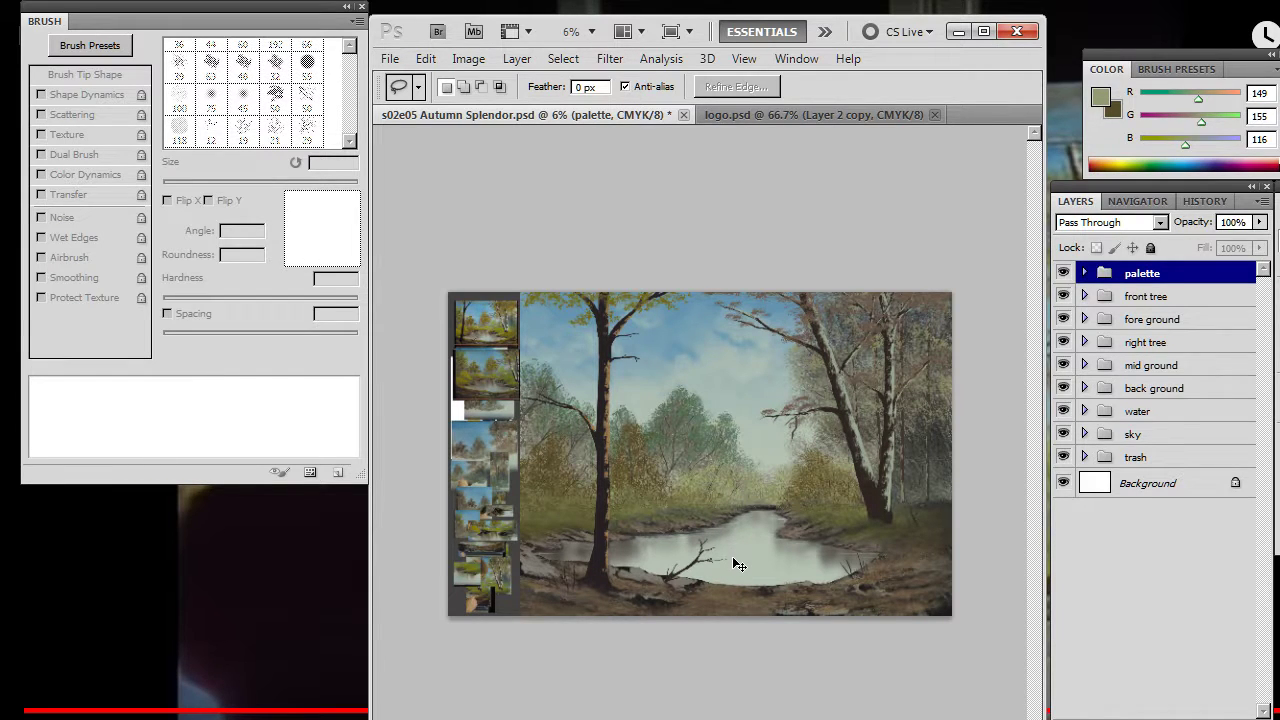
{"action": "key", "text": "ctrl+v"}
- Move the pasted logo to the painting's bottom edge, just right of the reference image strip, and check it up close
{"action": "key", "text": "v"}
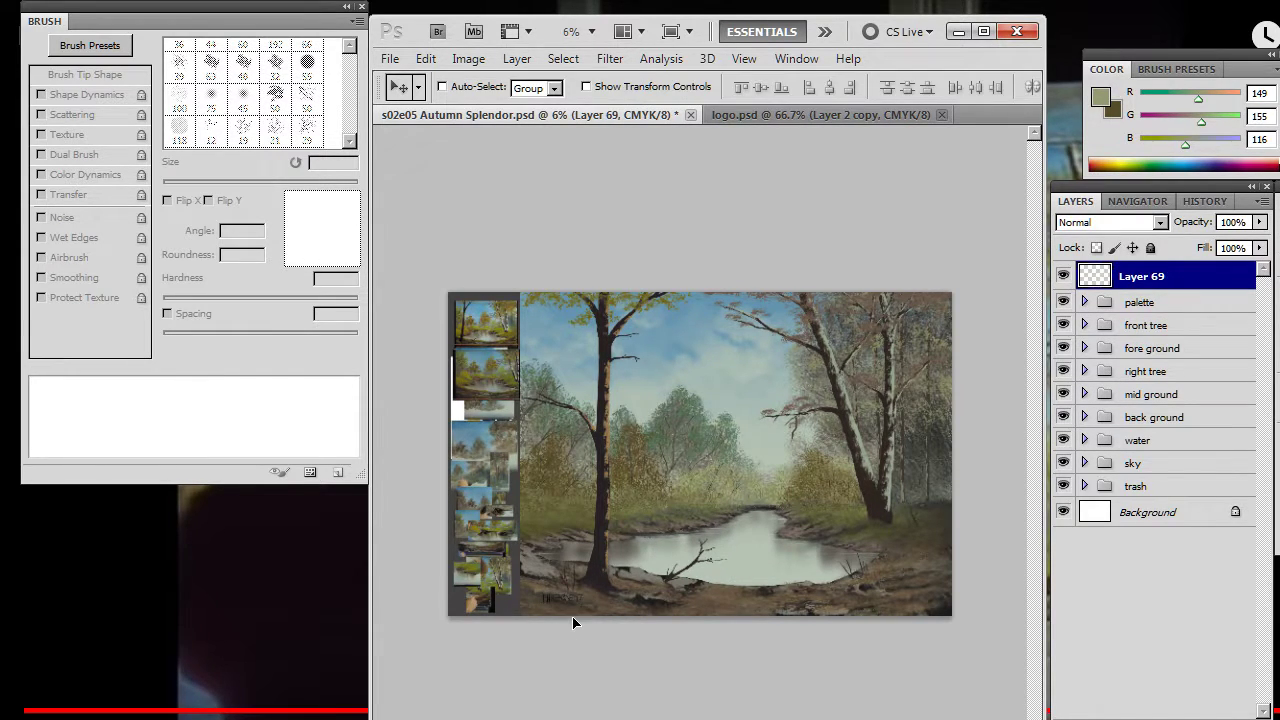
{"action": "key", "text": "z"}
{"action": "left_click_drag", "start_coordinate": [530, 622], "coordinate": [639, 364]}
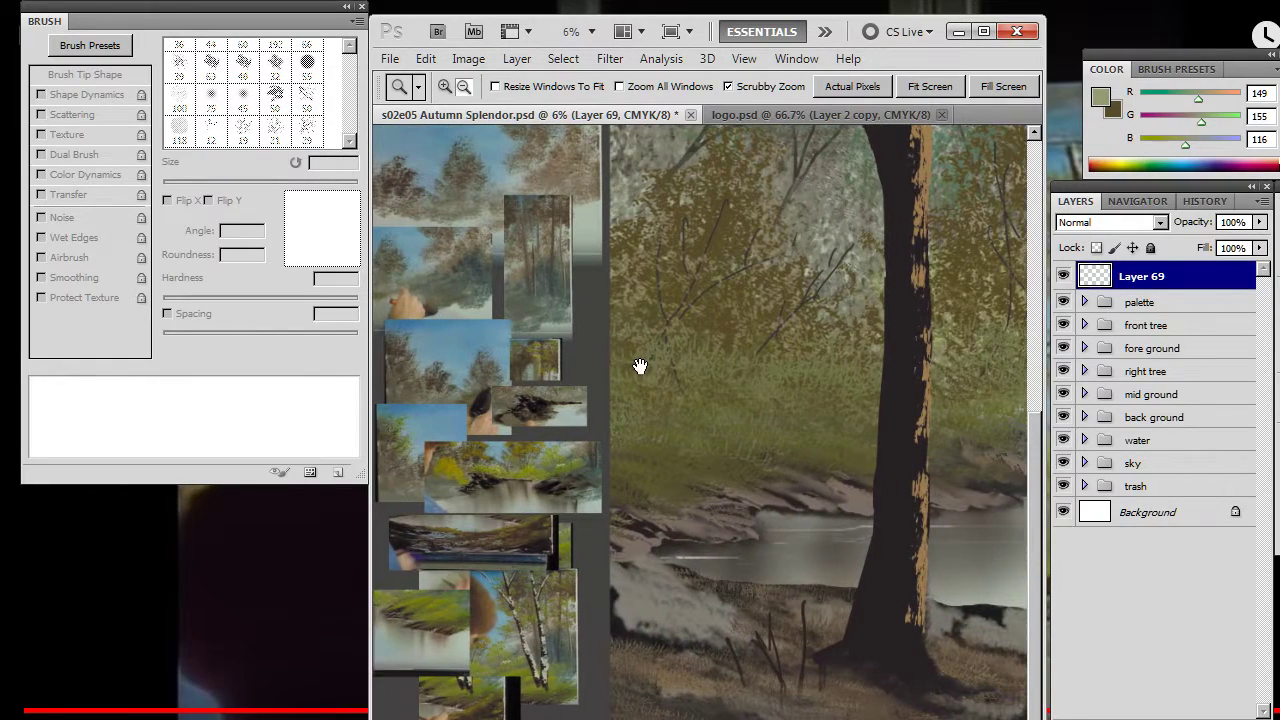
{"action": "key", "text": "v"}
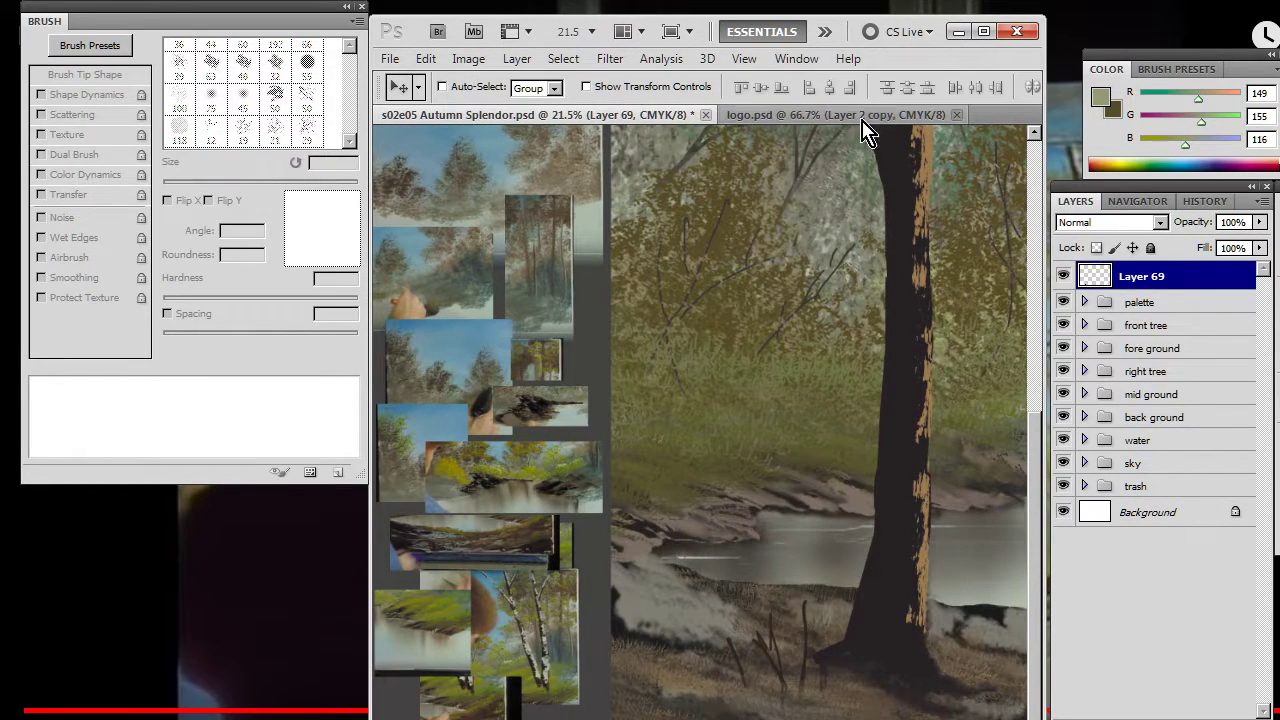
{"action": "left_click_drag", "start_coordinate": [936, 62], "coordinate": [956, 48]}
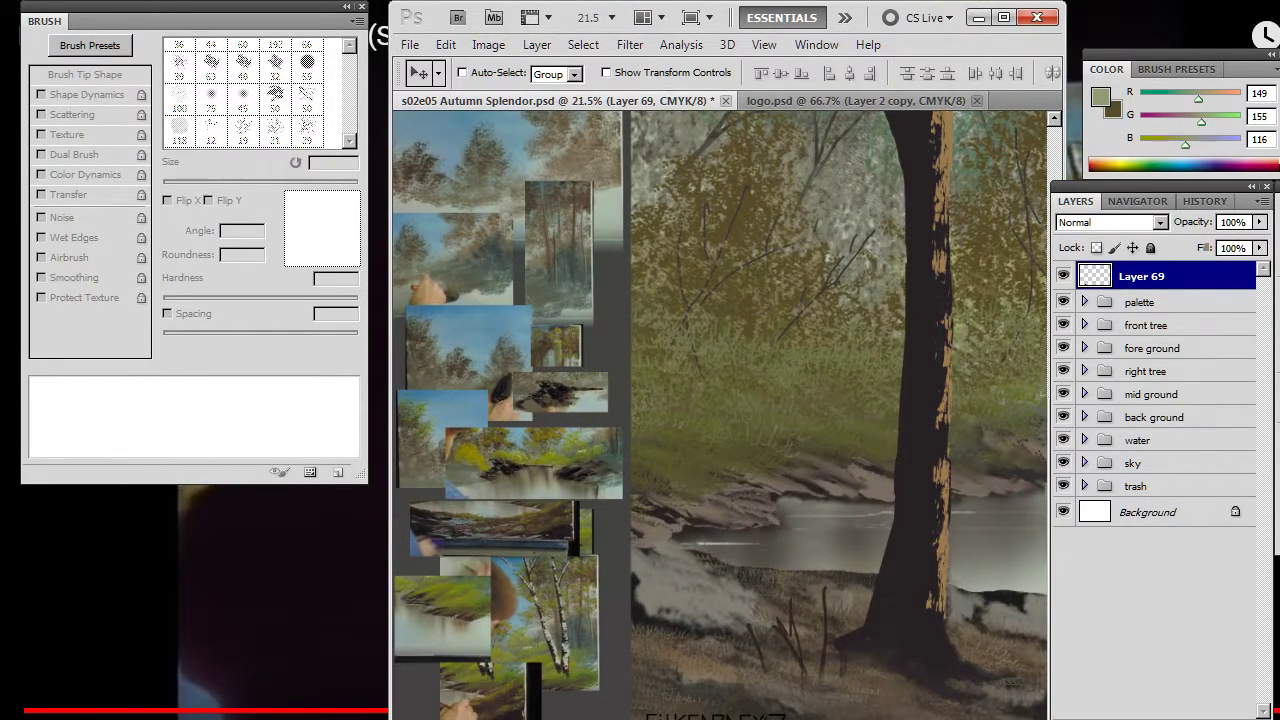
{"action": "key", "text": "z"}
{"action": "left_click_drag", "start_coordinate": [540, 670], "coordinate": [462, 672]}
{"action": "key", "text": "v"}
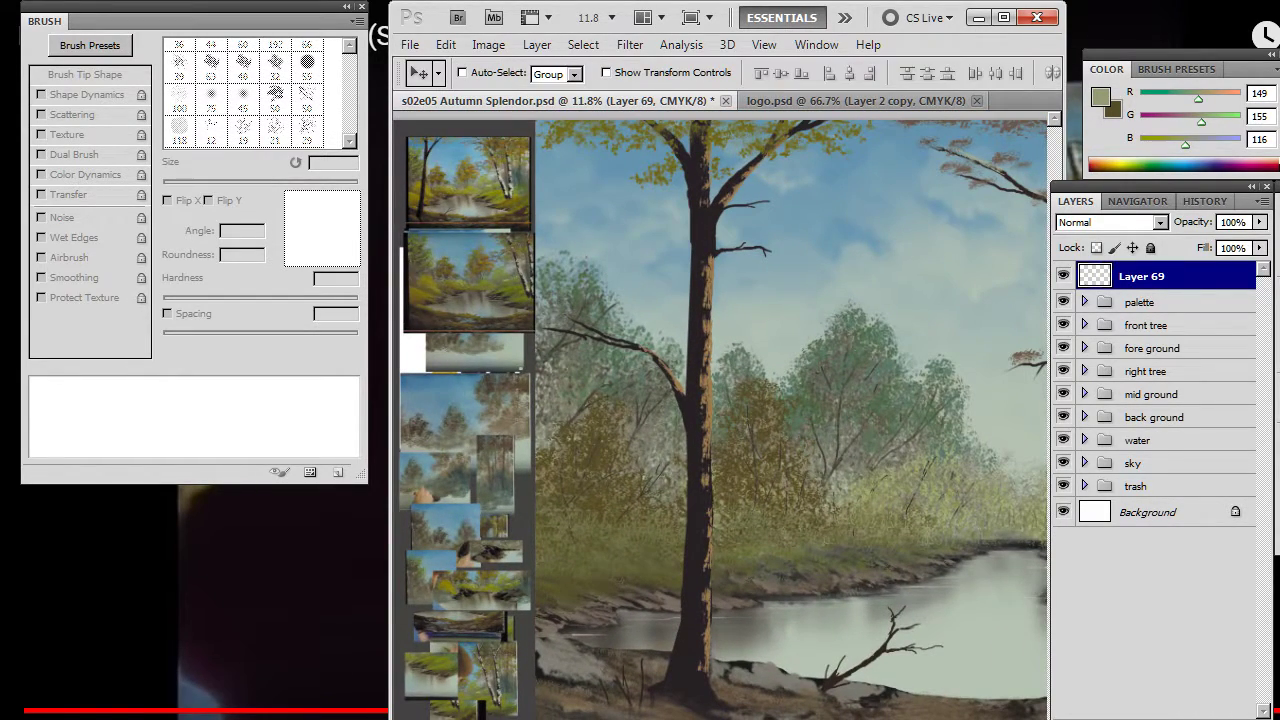
- Lower the logo layer's opacity to 34% and check the signature against the whole painting
{"action": "left_click", "coordinate": [1261, 222]}
{"action": "left_click_drag", "start_coordinate": [1260, 245], "coordinate": [1200, 266]}
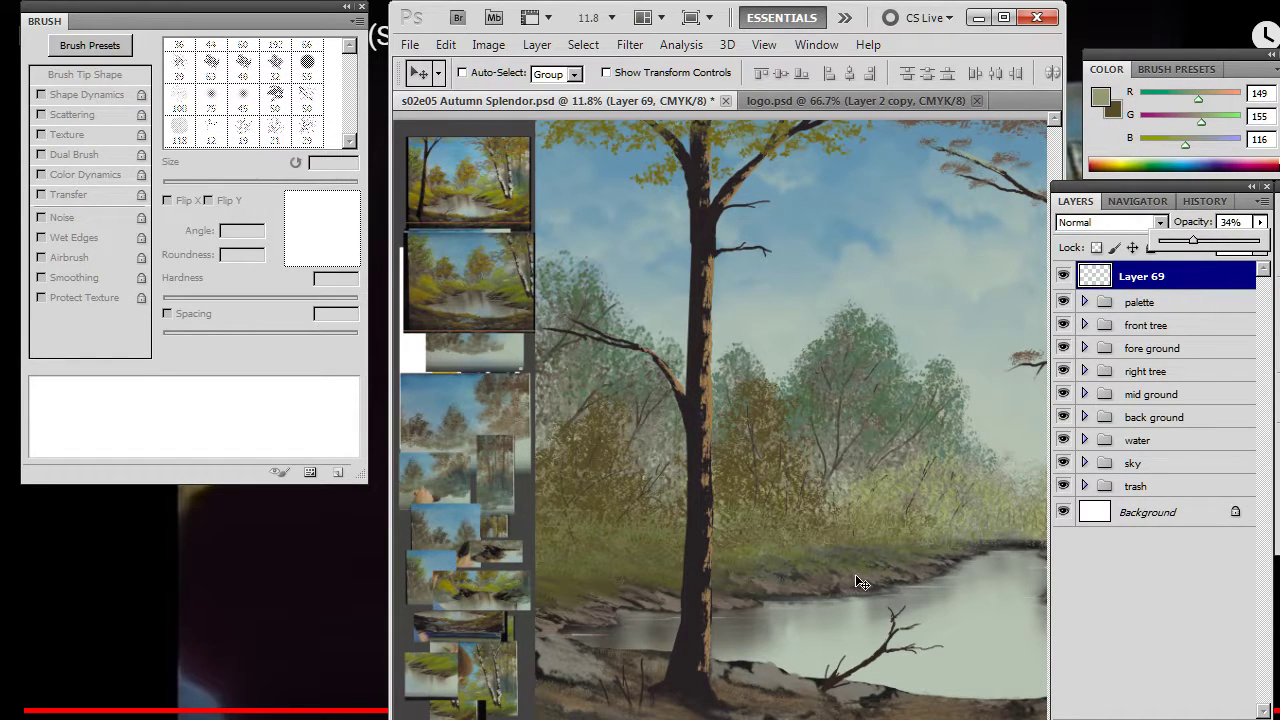
{"action": "left_click", "coordinate": [766, 632]}
{"action": "key", "text": "ctrl+space"}
{"action": "left_click_drag", "start_coordinate": [620, 700], "coordinate": [715, 677]}
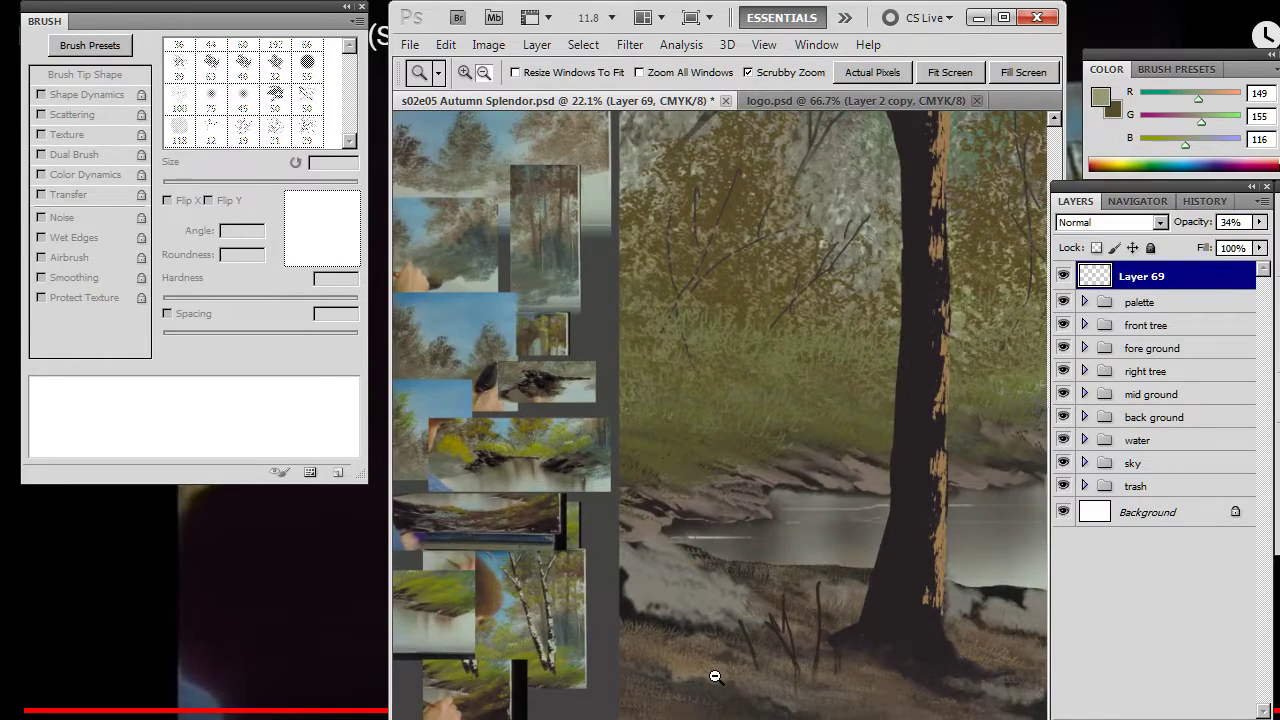
{"action": "left_click_drag", "start_coordinate": [869, 517], "coordinate": [717, 450]}
{"action": "mouse_move", "coordinate": [835, 514]}
{"action": "left_mouse_down"}
{"action": "mouse_move", "coordinate": [790, 512]}
{"action": "mouse_move", "coordinate": [802, 487]}
{"action": "left_mouse_up"}
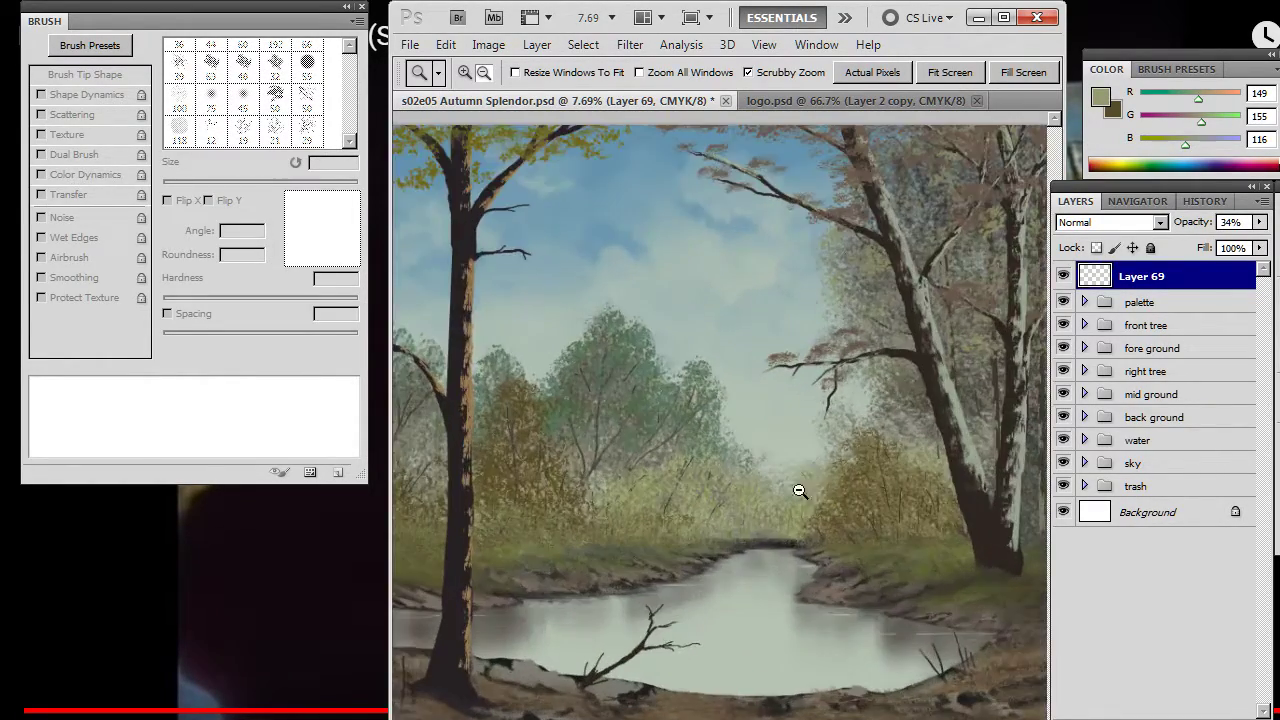
{"action": "mouse_move", "coordinate": [814, 541]}
{"action": "left_mouse_down"}
{"action": "mouse_move", "coordinate": [678, 516]}
{"action": "mouse_move", "coordinate": [780, 486]}
{"action": "mouse_move", "coordinate": [766, 523]}
{"action": "mouse_move", "coordinate": [721, 523]}
{"action": "left_mouse_up"}
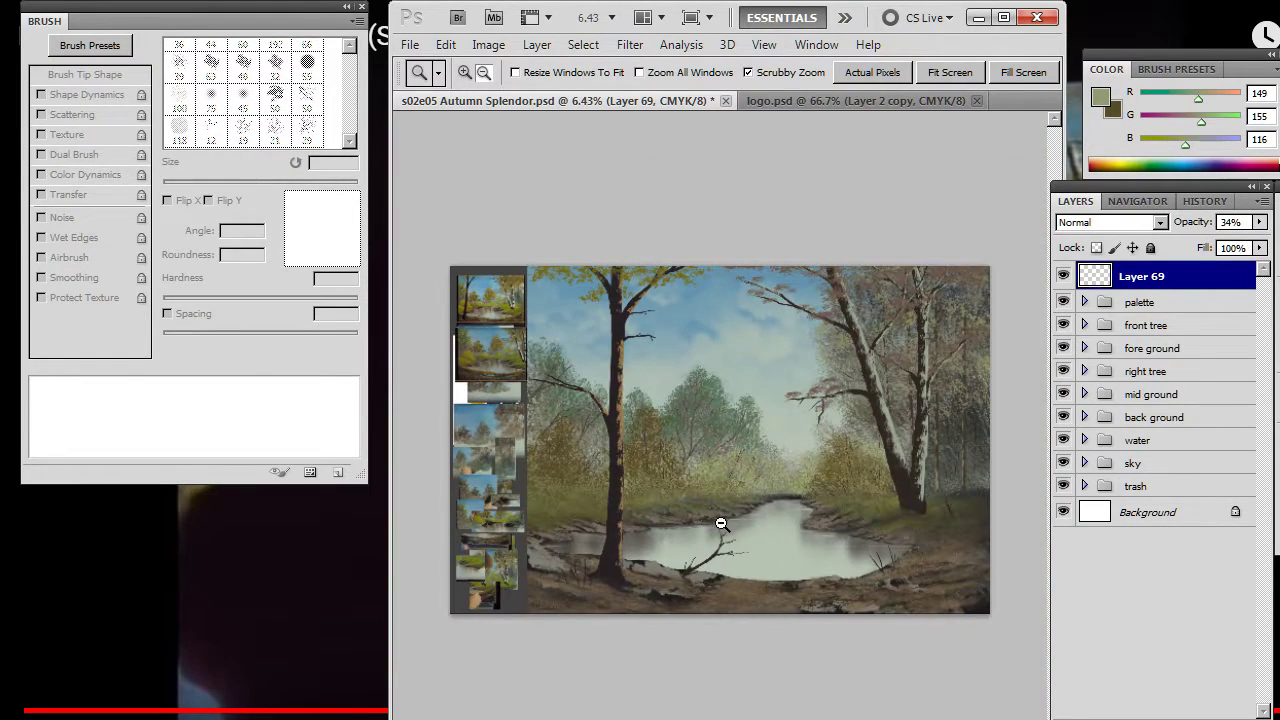
- Find the layer holding the bare twigs beside the left tree's base and select Layer 67 in the fore ground group
{"action": "left_click_drag", "start_coordinate": [593, 619], "coordinate": [676, 625]}
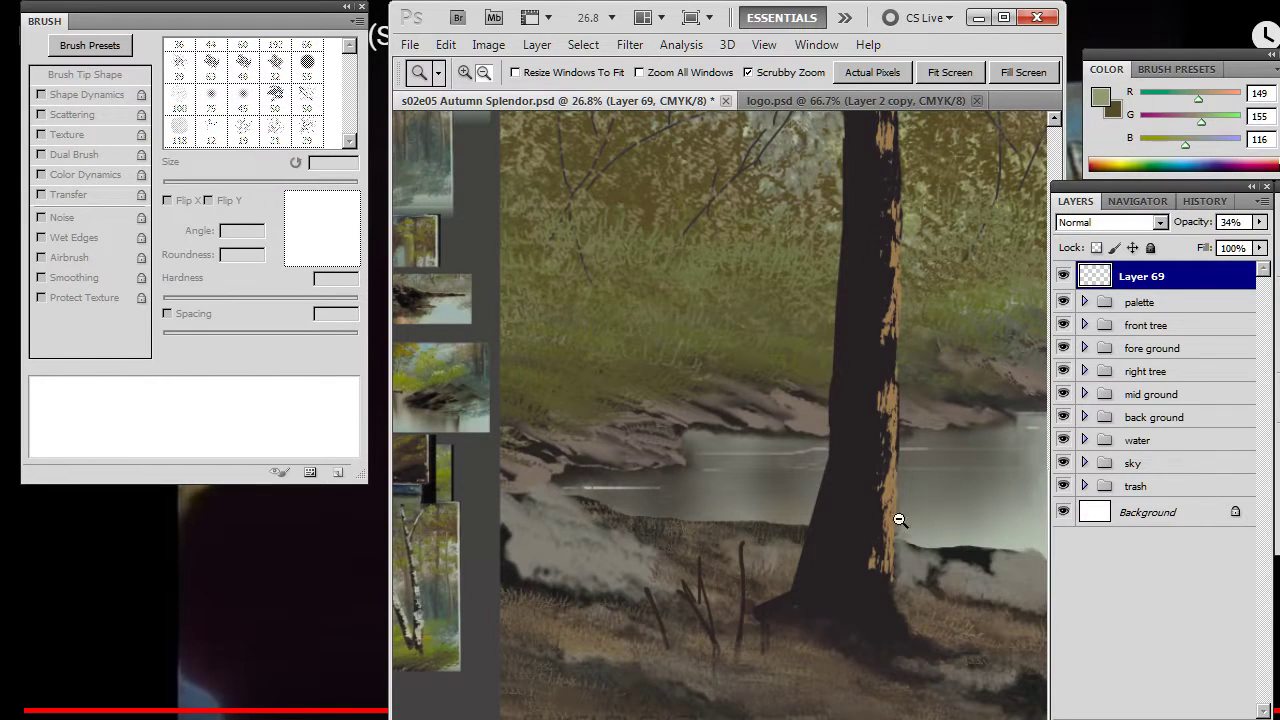
{"action": "left_click", "coordinate": [1084, 325]}
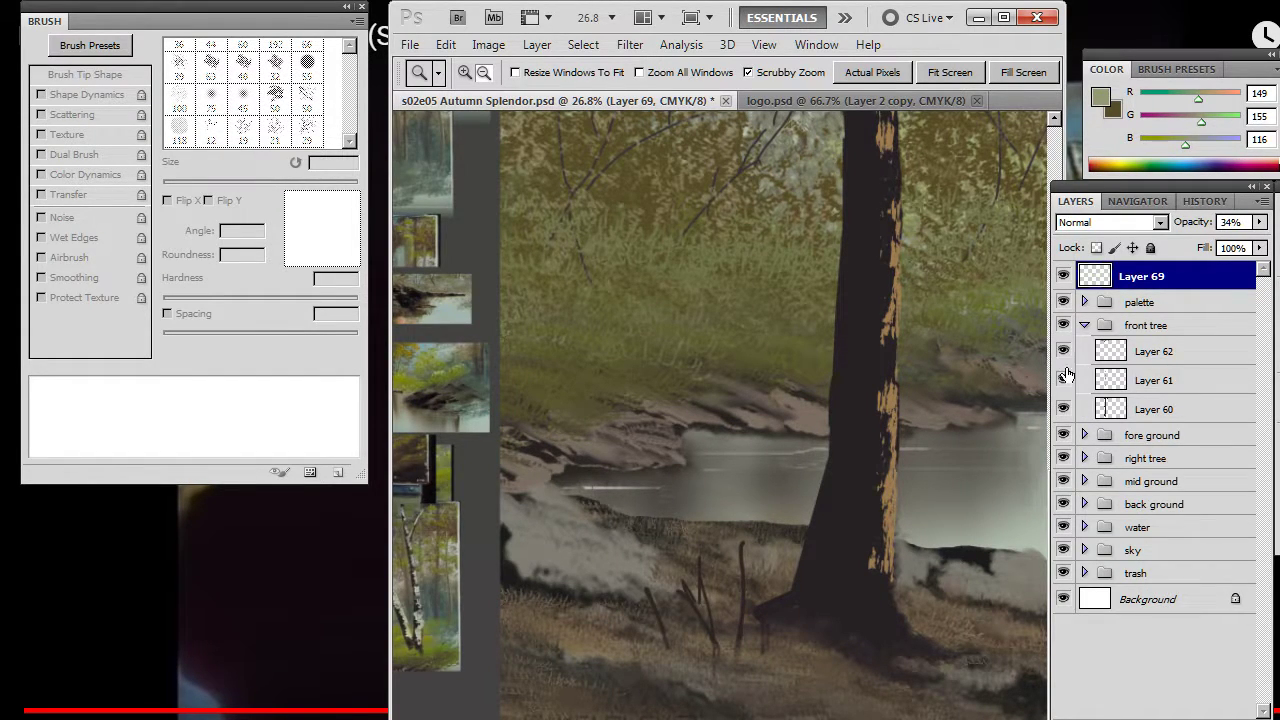
{"action": "left_click", "coordinate": [1064, 380]}
{"action": "left_click", "coordinate": [1064, 380]}
{"action": "left_click", "coordinate": [1084, 326]}
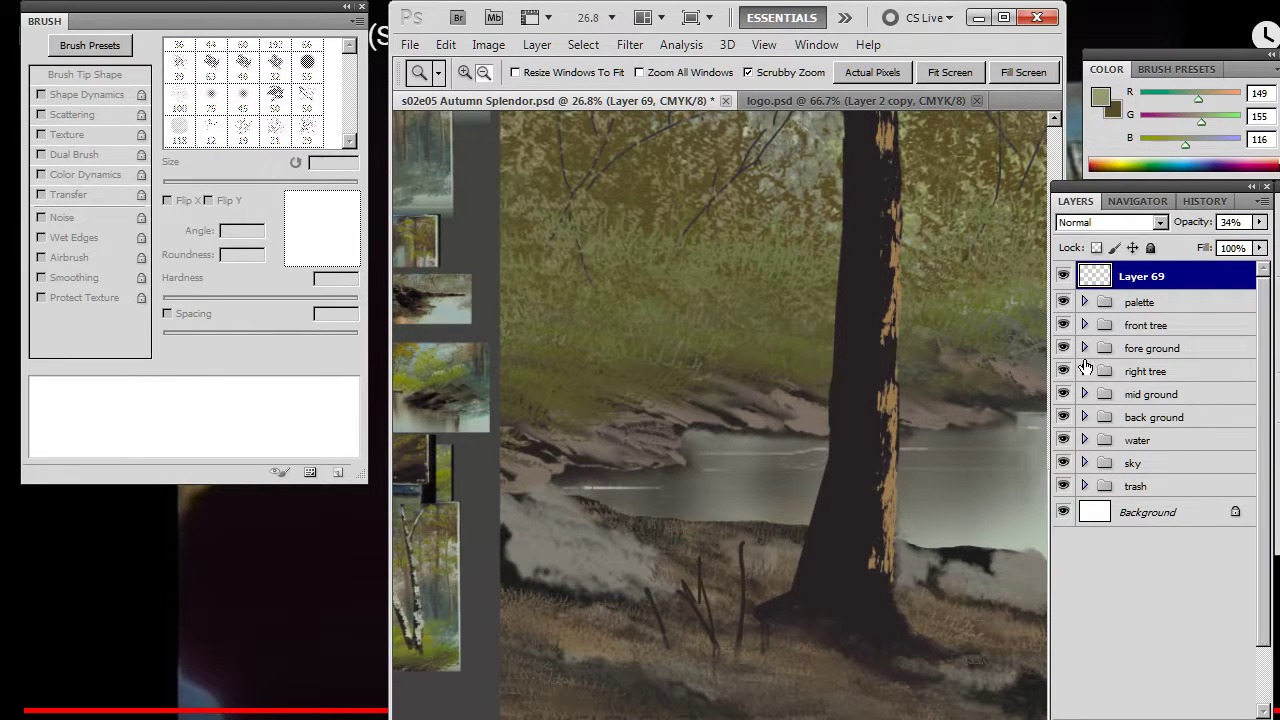
{"action": "left_click", "coordinate": [1084, 348]}
{"action": "left_click", "coordinate": [1062, 376]}
{"action": "left_click", "coordinate": [1135, 378]}
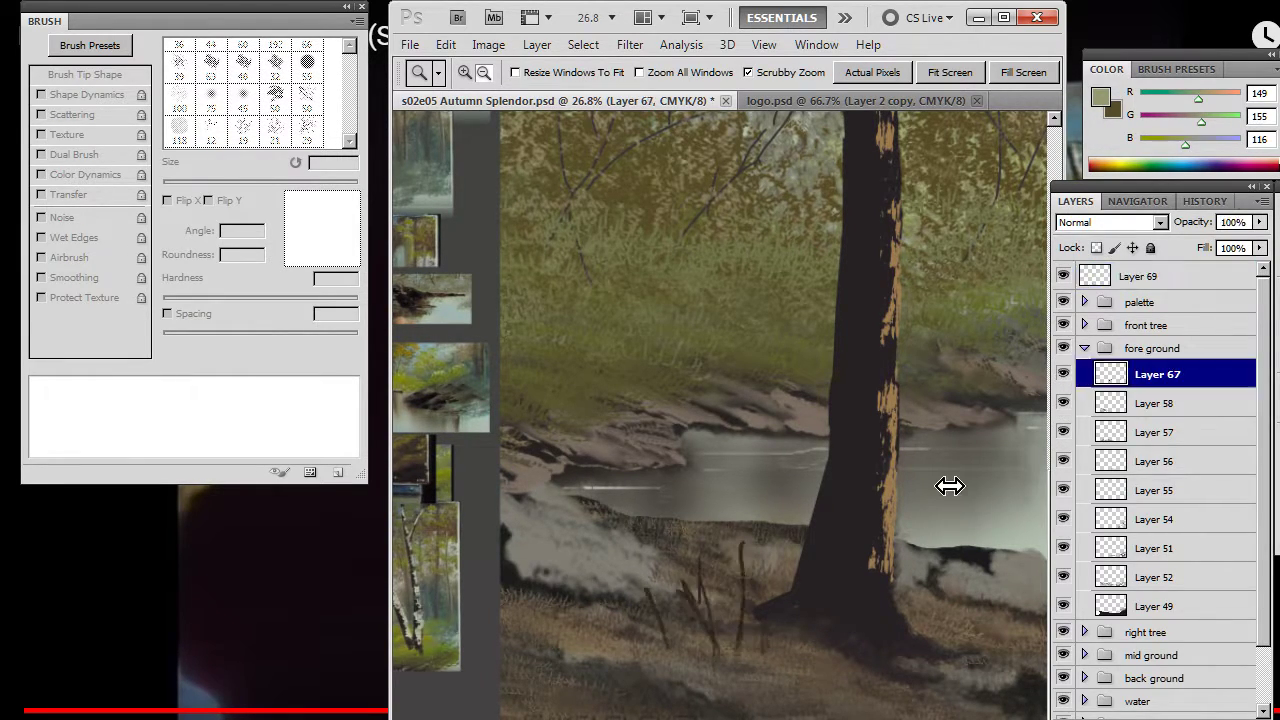
- Erase the bare twigs left of the front tree's base with the 400 px spatter eraser at 100% opacity
{"action": "key", "text": "b"}
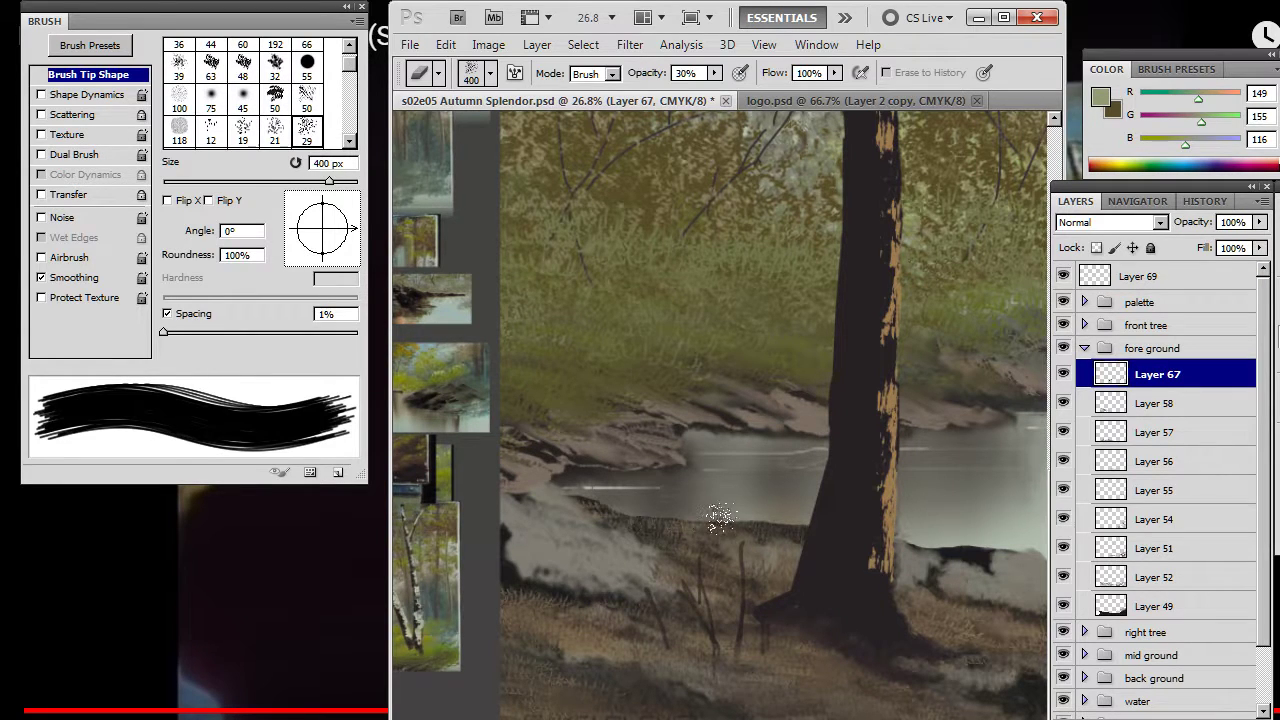
{"action": "key", "text": "0"}
{"action": "mouse_move", "coordinate": [726, 543]}
{"action": "left_mouse_down"}
{"action": "mouse_move", "coordinate": [731, 585]}
{"action": "mouse_move", "coordinate": [699, 534]}
{"action": "mouse_move", "coordinate": [681, 549]}
{"action": "left_mouse_up"}
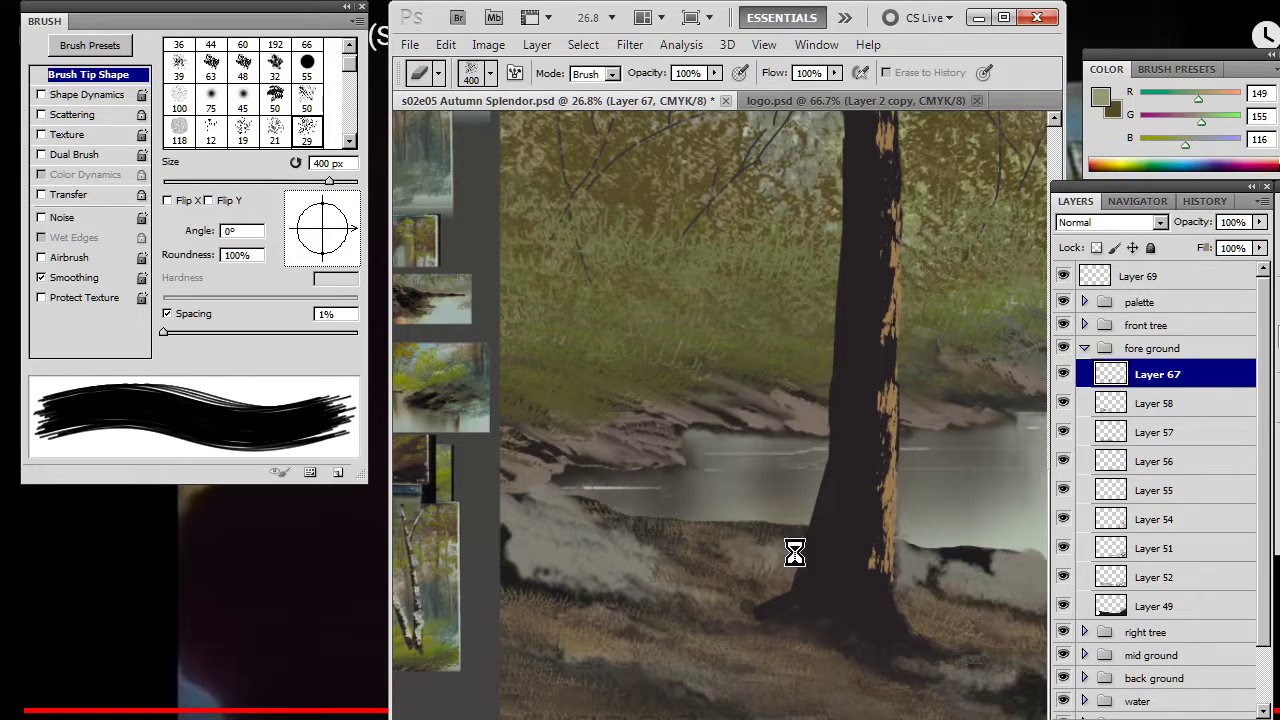
- Choose the Smudge tool with the 70 px textured brush tip for the twigs on the pond's right bank
{"action": "left_click_drag", "start_coordinate": [831, 566], "coordinate": [639, 487]}
{"action": "key", "text": "z"}
{"action": "left_click", "coordinate": [675, 574], "text": "alt"}
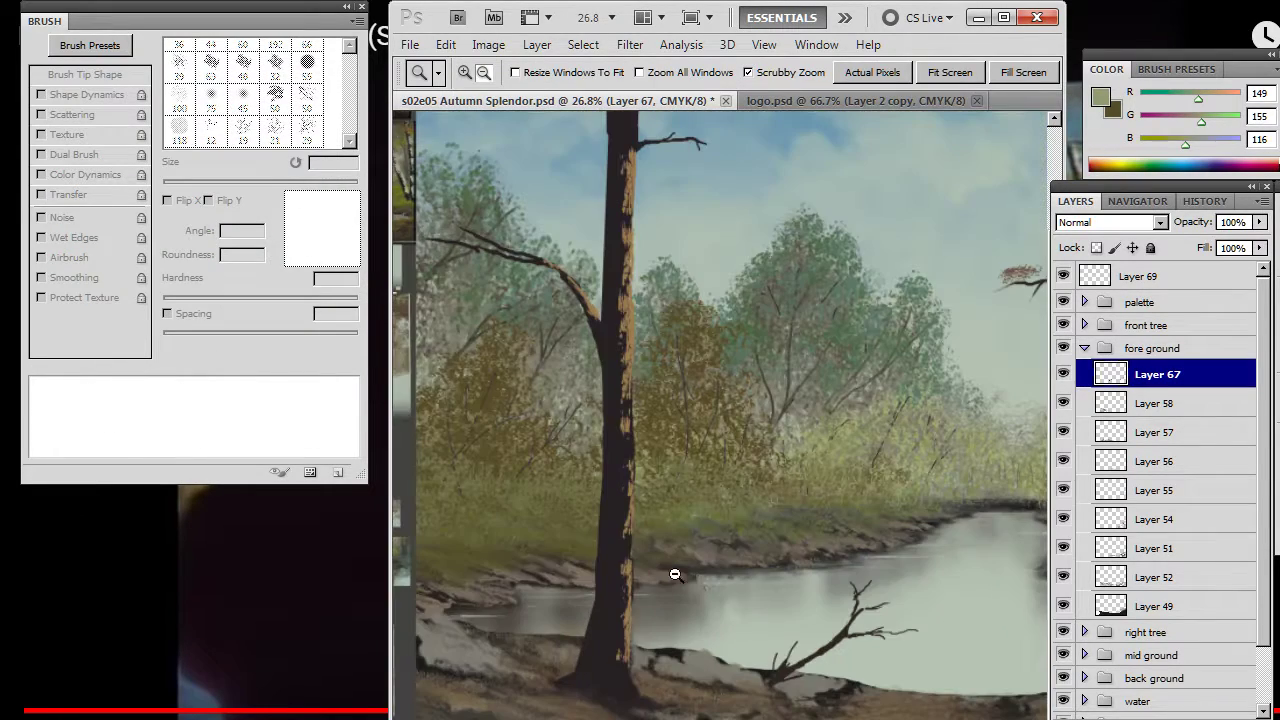
{"action": "left_click_drag", "start_coordinate": [820, 645], "coordinate": [705, 555]}
{"action": "left_click_drag", "start_coordinate": [860, 605], "coordinate": [724, 563]}
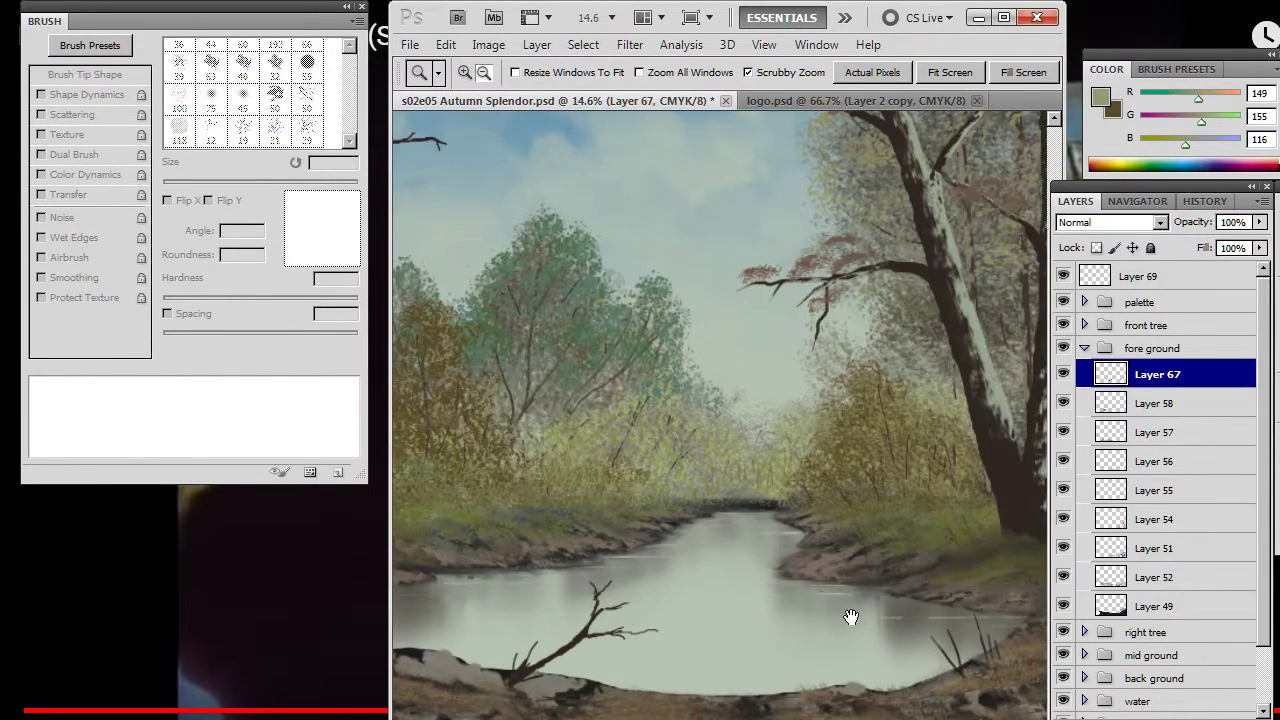
{"action": "left_click_drag", "start_coordinate": [900, 630], "coordinate": [821, 597]}
{"action": "left_click_drag", "start_coordinate": [941, 618], "coordinate": [863, 601]}
{"action": "mouse_move", "coordinate": [865, 664]}
{"action": "left_mouse_down"}
{"action": "mouse_move", "coordinate": [943, 652]}
{"action": "mouse_move", "coordinate": [807, 662]}
{"action": "mouse_move", "coordinate": [908, 651]}
{"action": "mouse_move", "coordinate": [748, 571]}
{"action": "mouse_move", "coordinate": [544, 409]}
{"action": "mouse_move", "coordinate": [808, 643]}
{"action": "left_mouse_up"}
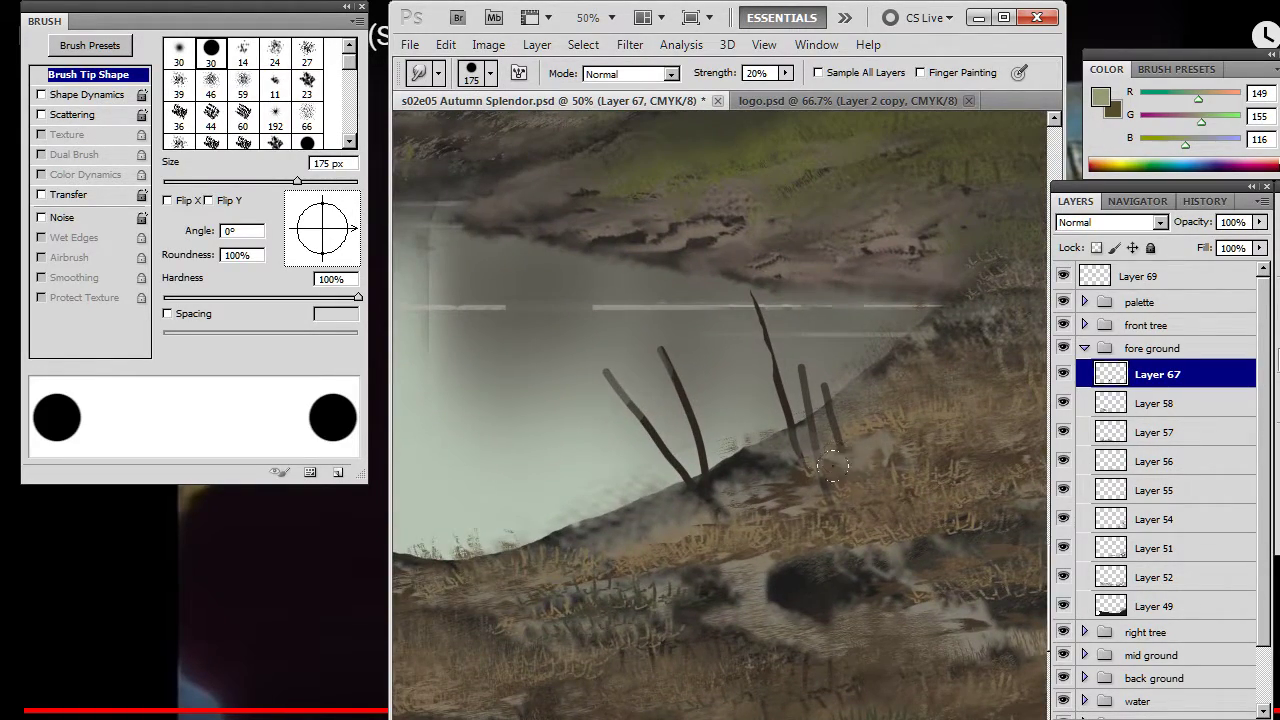
{"action": "right_click", "coordinate": [723, 485]}
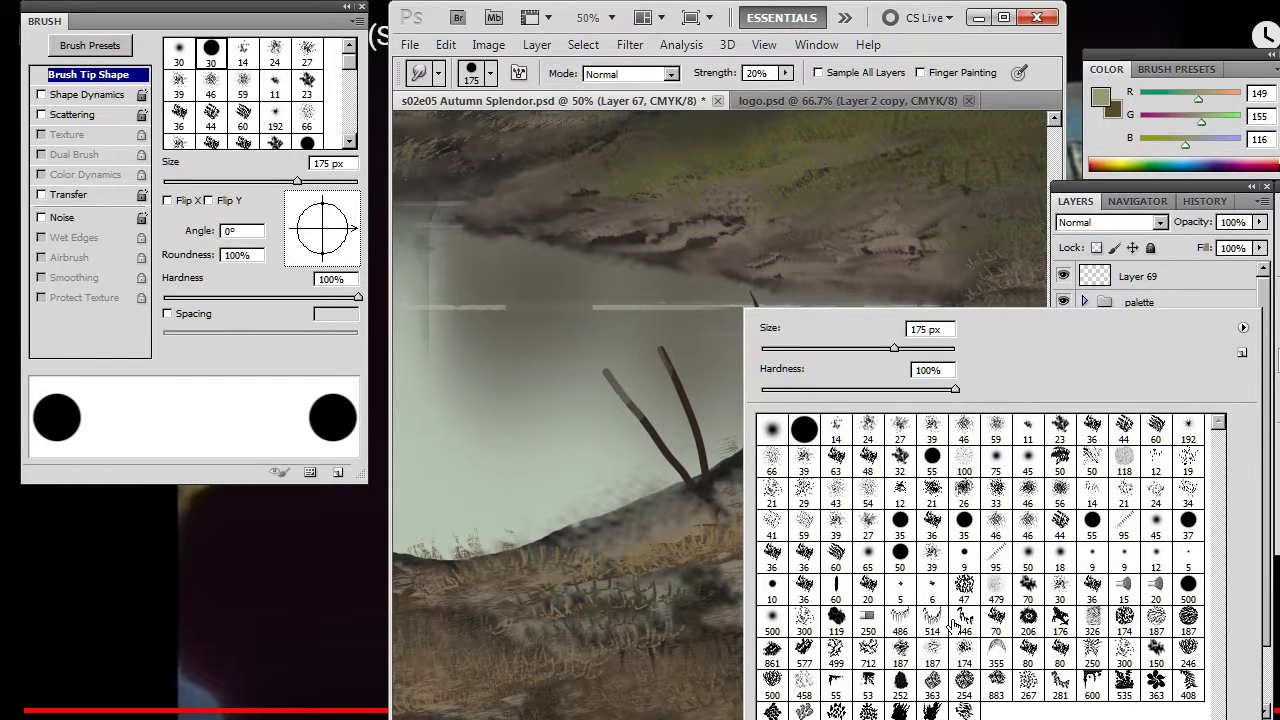
{"action": "left_click", "coordinate": [1028, 584]}
{"action": "key", "text": "Return"}
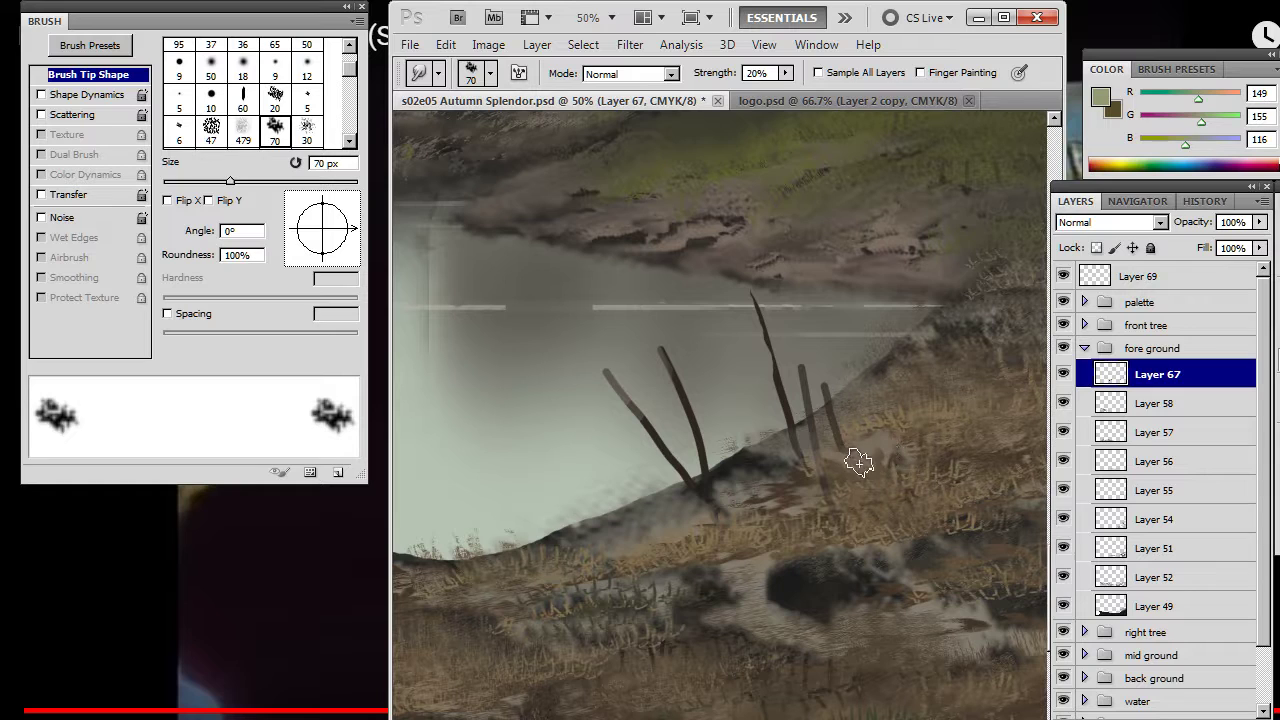
- Smudge the tip of the short rightmost twig on the right bank into a point at 100% strength and 125 px
{"action": "key", "text": "bracketleft"}
{"action": "key", "text": "0"}
{"action": "key", "text": "bracketright"}
{"action": "key", "text": "bracketright"}
{"action": "key", "text": "bracketright"}
{"action": "key", "text": "bracketright"}
{"action": "key", "text": "bracketright"}
{"action": "key", "text": "f"}
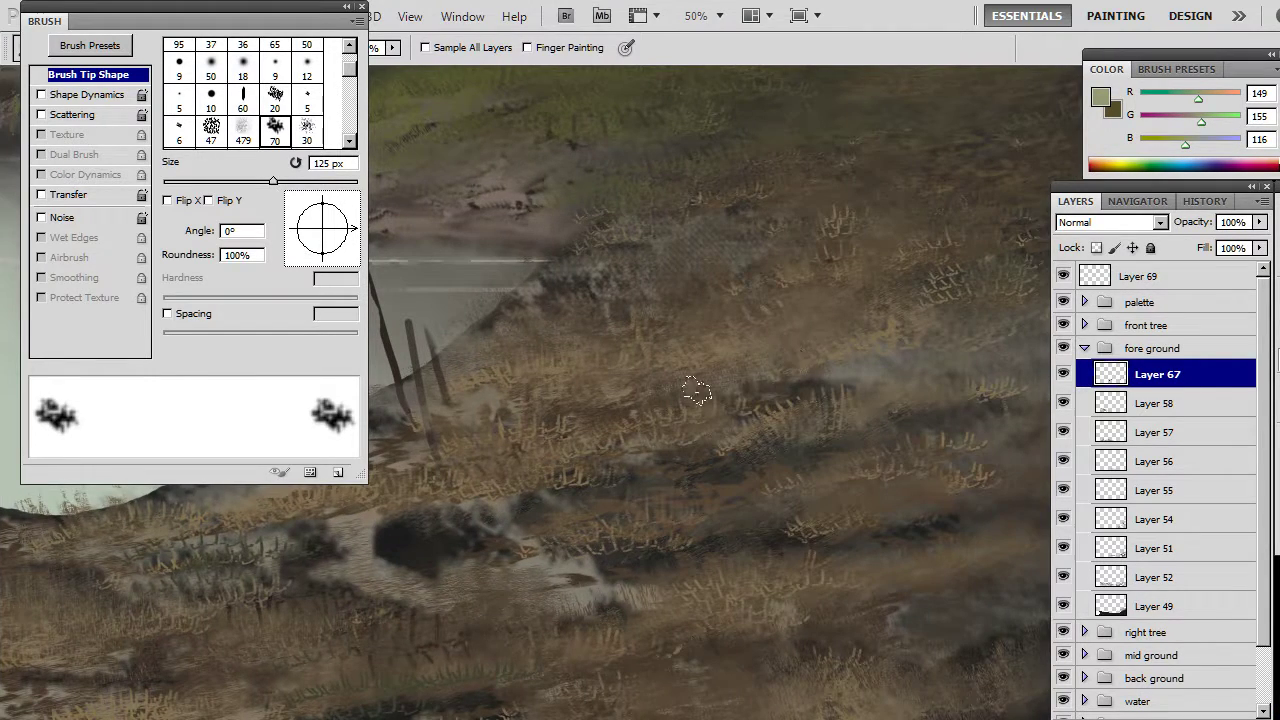
{"action": "key", "text": "f"}
{"action": "key", "text": "f"}
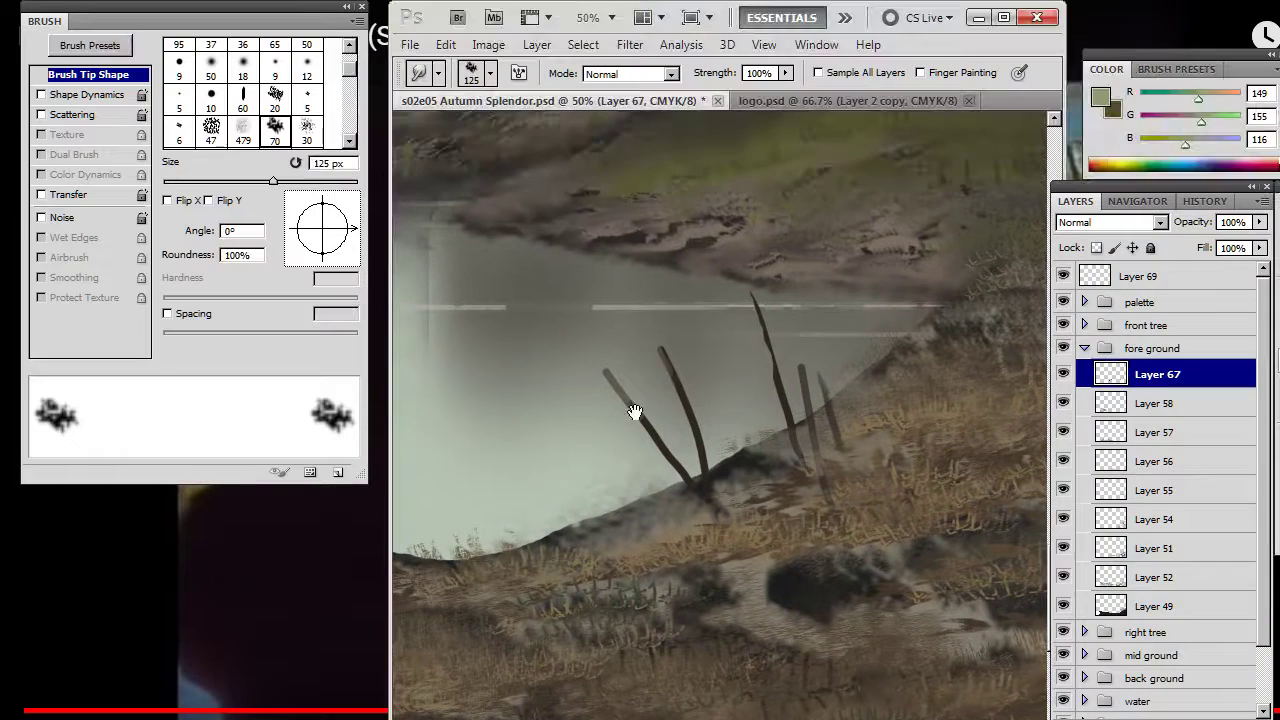
- Reduce the smudge brush to 40 px and taper the blunt tips of the remaining twigs on the right bank
{"action": "key", "text": "bracketleft"}
{"action": "key", "text": "bracketleft"}
{"action": "key", "text": "bracketleft"}
{"action": "key", "text": "bracketleft"}
{"action": "key", "text": "bracketleft"}
{"action": "key", "text": "bracketleft"}
{"action": "key", "text": "bracketleft"}
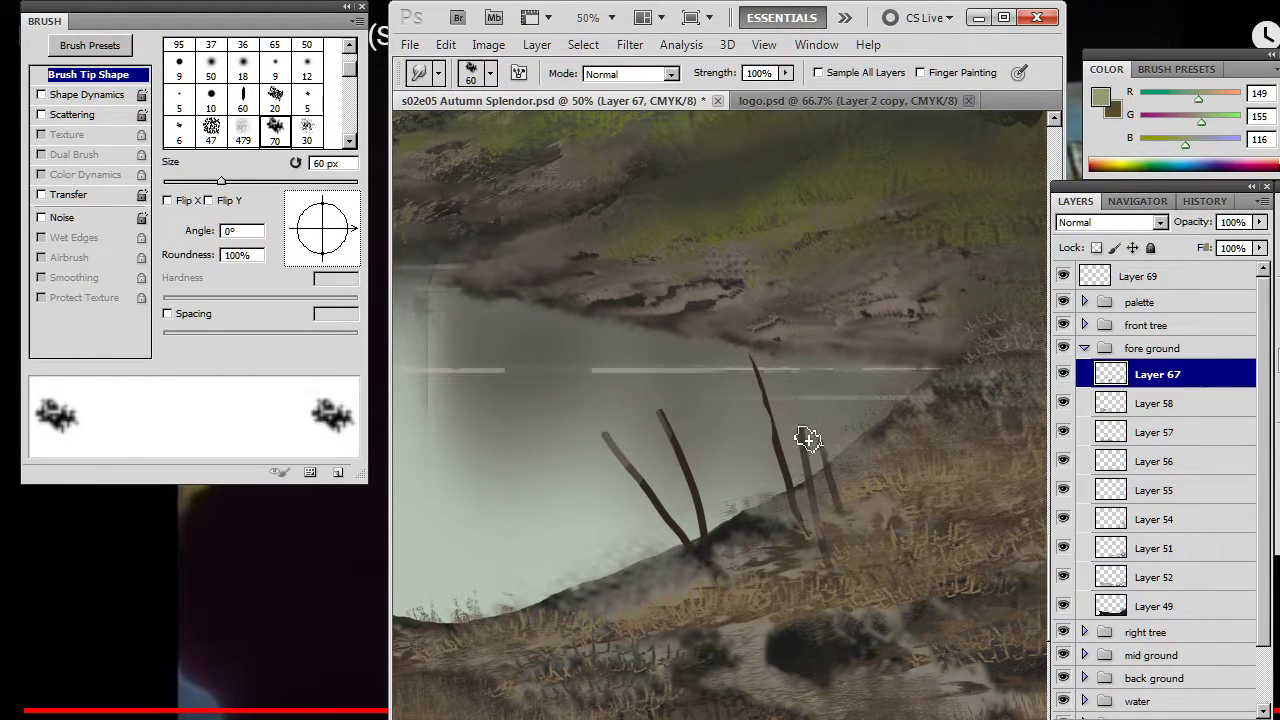
{"action": "mouse_move", "coordinate": [807, 440]}
{"action": "left_mouse_down"}
{"action": "mouse_move", "coordinate": [781, 399]}
{"action": "mouse_move", "coordinate": [792, 428]}
{"action": "left_mouse_up"}
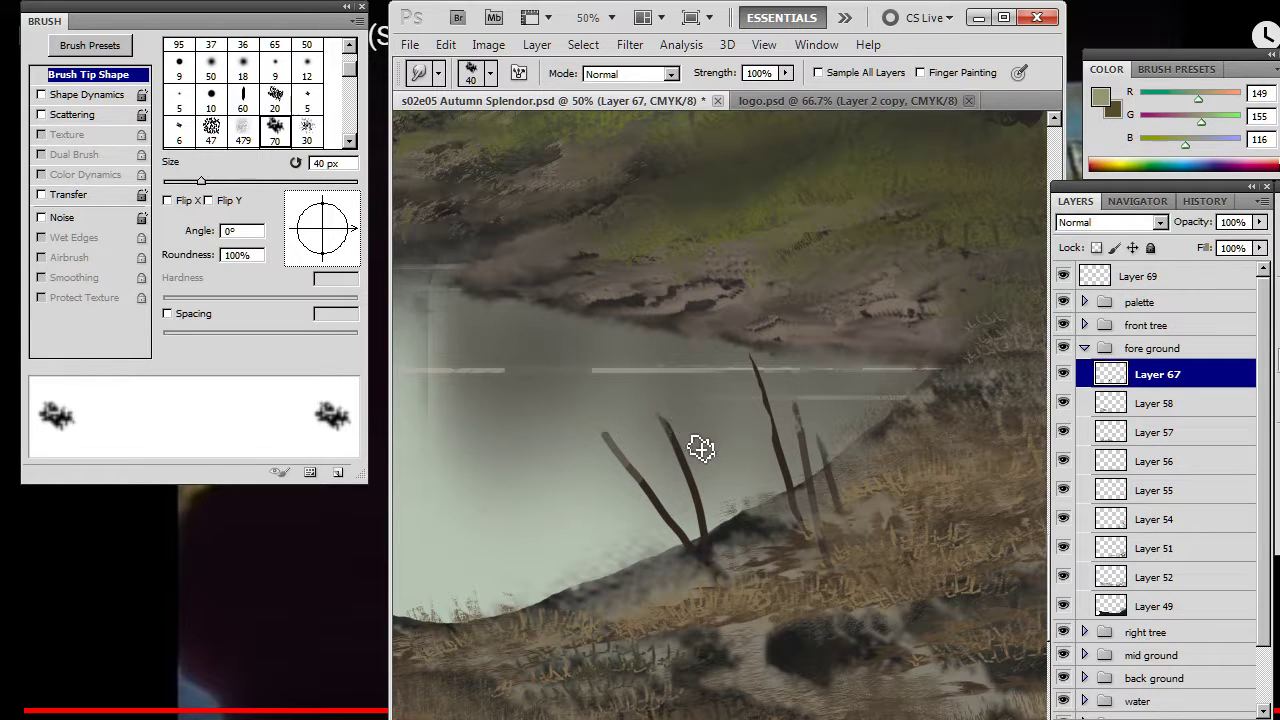
{"action": "left_click_drag", "start_coordinate": [680, 452], "coordinate": [661, 418]}
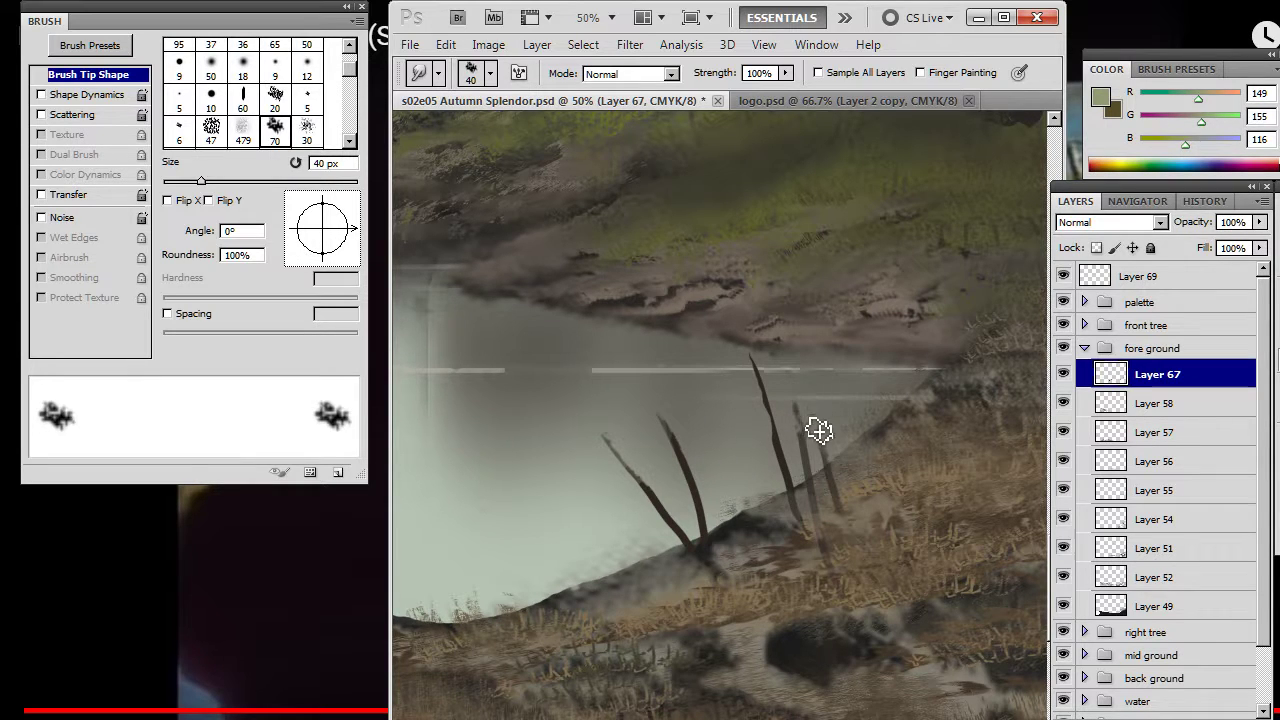
- Refine the tip of the thin middle-right twig with the smudge brush reduced to 15 px
{"action": "key", "text": "["}
{"action": "key", "text": "["}
{"action": "key", "text": "["}
{"action": "key", "text": "["}
{"action": "key", "text": "["}
{"action": "left_click_drag", "start_coordinate": [805, 444], "coordinate": [797, 412]}
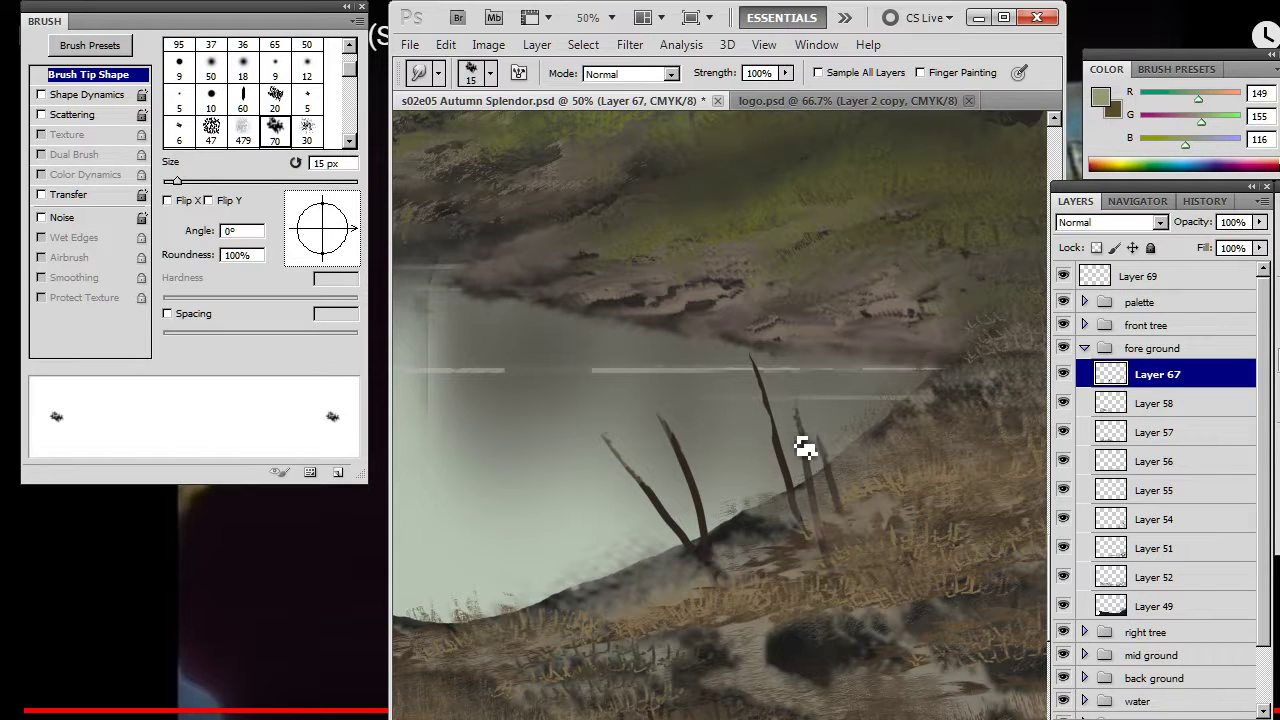
- Collapse the fore ground group and check whether the right tree or mid ground group holds the twigs right of the large tree
{"action": "left_click_drag", "start_coordinate": [817, 328], "coordinate": [668, 576]}
{"action": "mouse_move", "coordinate": [735, 414]}
{"action": "left_mouse_down"}
{"action": "mouse_move", "coordinate": [513, 541]}
{"action": "mouse_move", "coordinate": [469, 535]}
{"action": "left_mouse_up"}
{"action": "left_click_drag", "start_coordinate": [724, 545], "coordinate": [650, 492]}
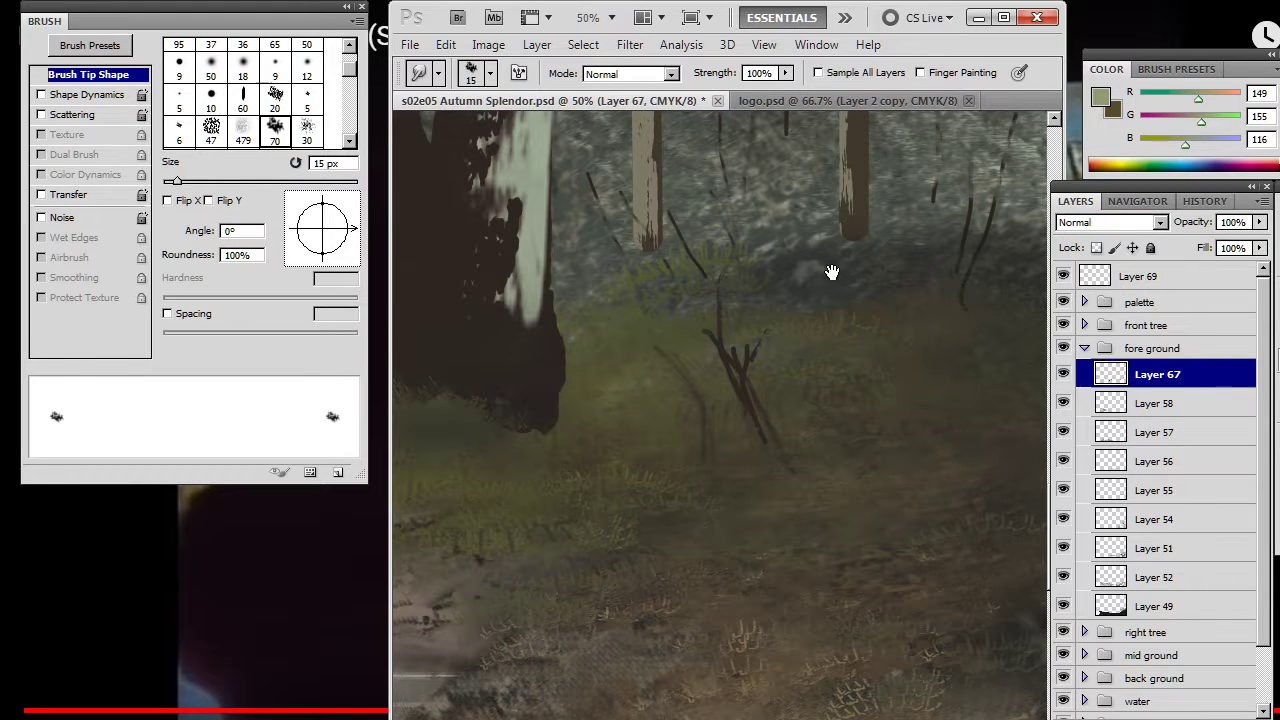
{"action": "left_click_drag", "start_coordinate": [833, 270], "coordinate": [743, 384]}
{"action": "key", "text": "e"}
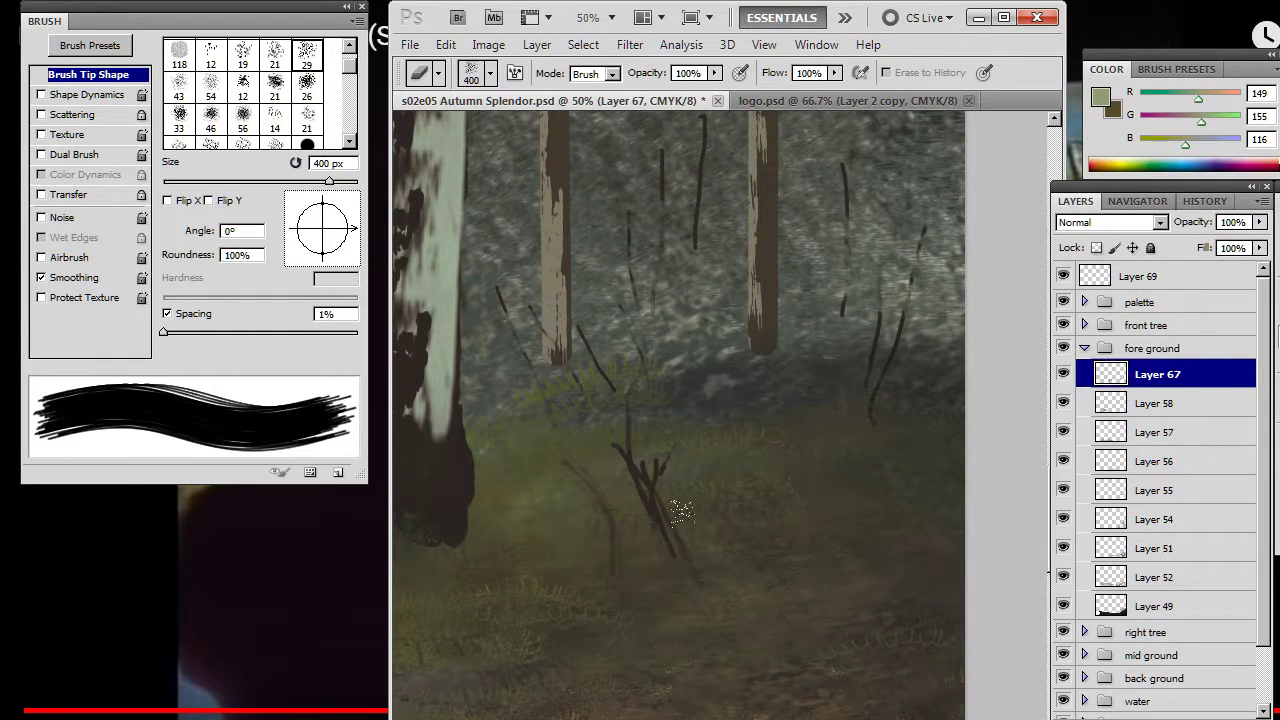
{"action": "key", "text": "r"}
{"action": "left_click", "coordinate": [1084, 350]}
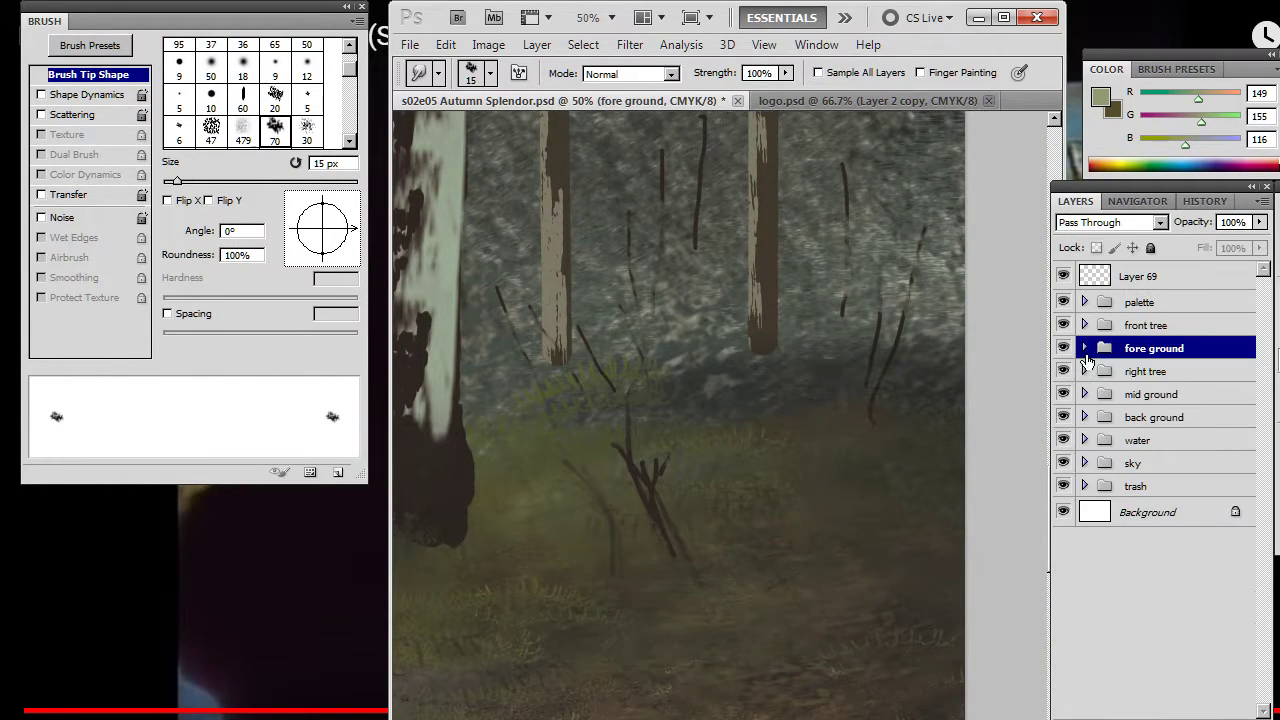
{"action": "left_click", "coordinate": [1065, 373]}
{"action": "left_click", "coordinate": [1065, 373]}
{"action": "left_click", "coordinate": [1064, 395]}
{"action": "left_click", "coordinate": [1064, 395]}
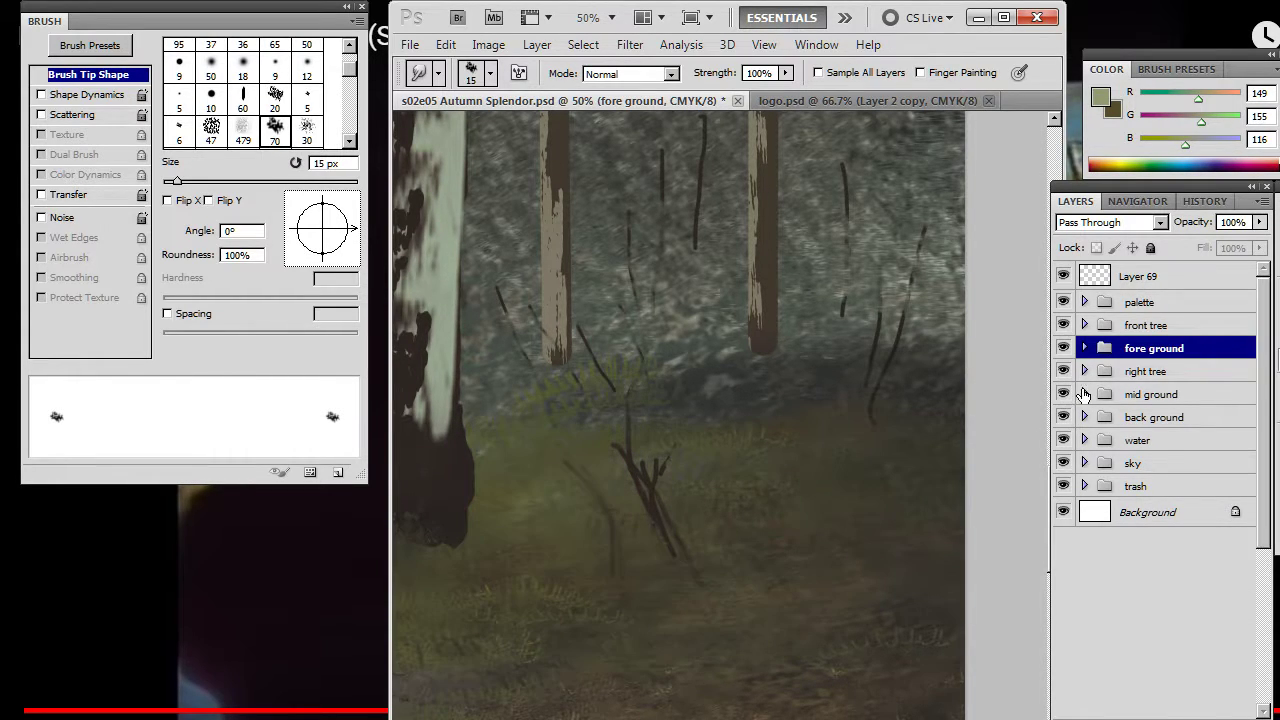
- Erase the lower ends of the thin twigs right of the large tree on Layer 66 of the mid ground group, using the 400 px spatter eraser
{"action": "left_click", "coordinate": [1084, 394]}
{"action": "left_click", "coordinate": [1064, 451]}
{"action": "left_click", "coordinate": [1065, 451]}
{"action": "left_click", "coordinate": [1138, 451]}
{"action": "key", "text": "e"}
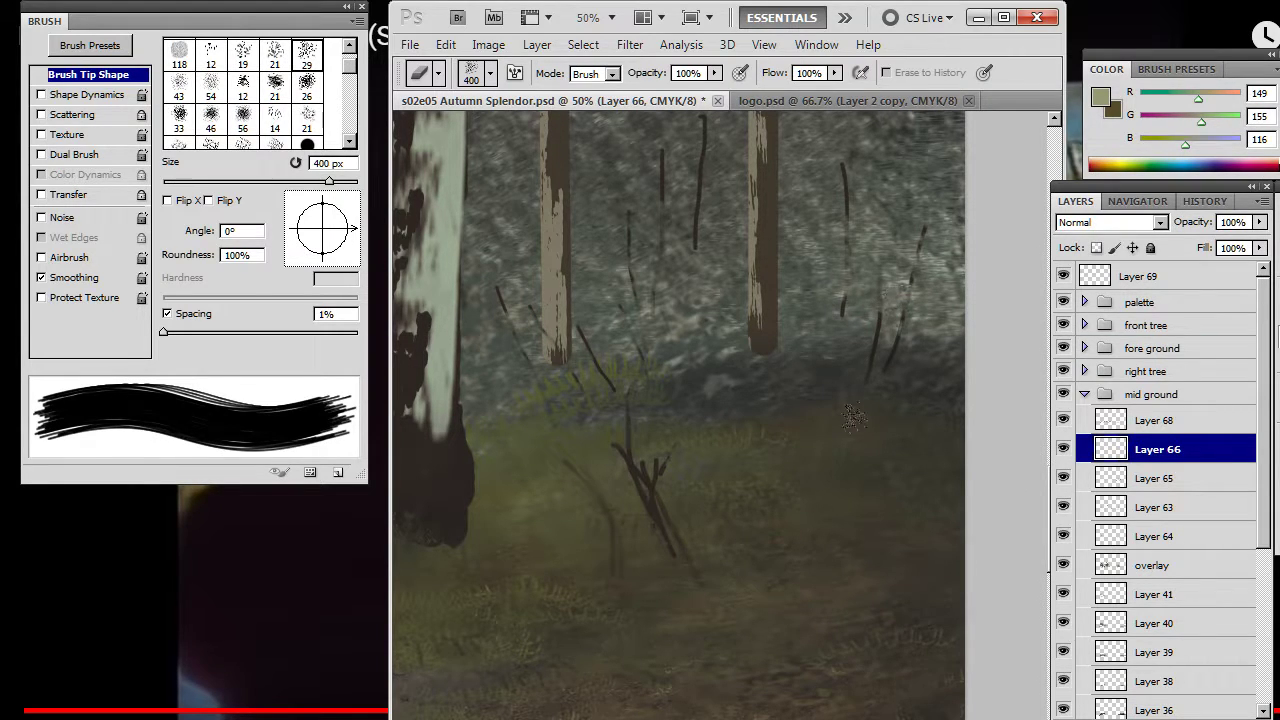
{"action": "left_click_drag", "start_coordinate": [767, 569], "coordinate": [855, 582]}
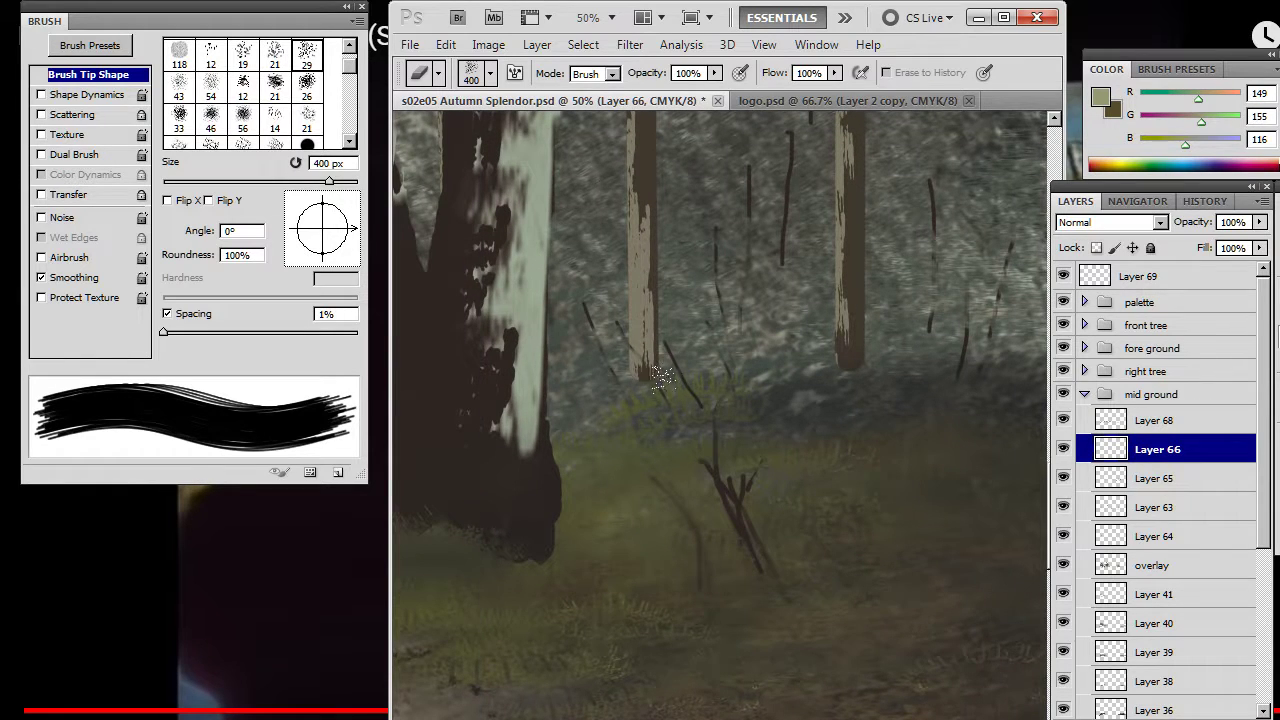
{"action": "left_click_drag", "start_coordinate": [673, 628], "coordinate": [848, 587]}
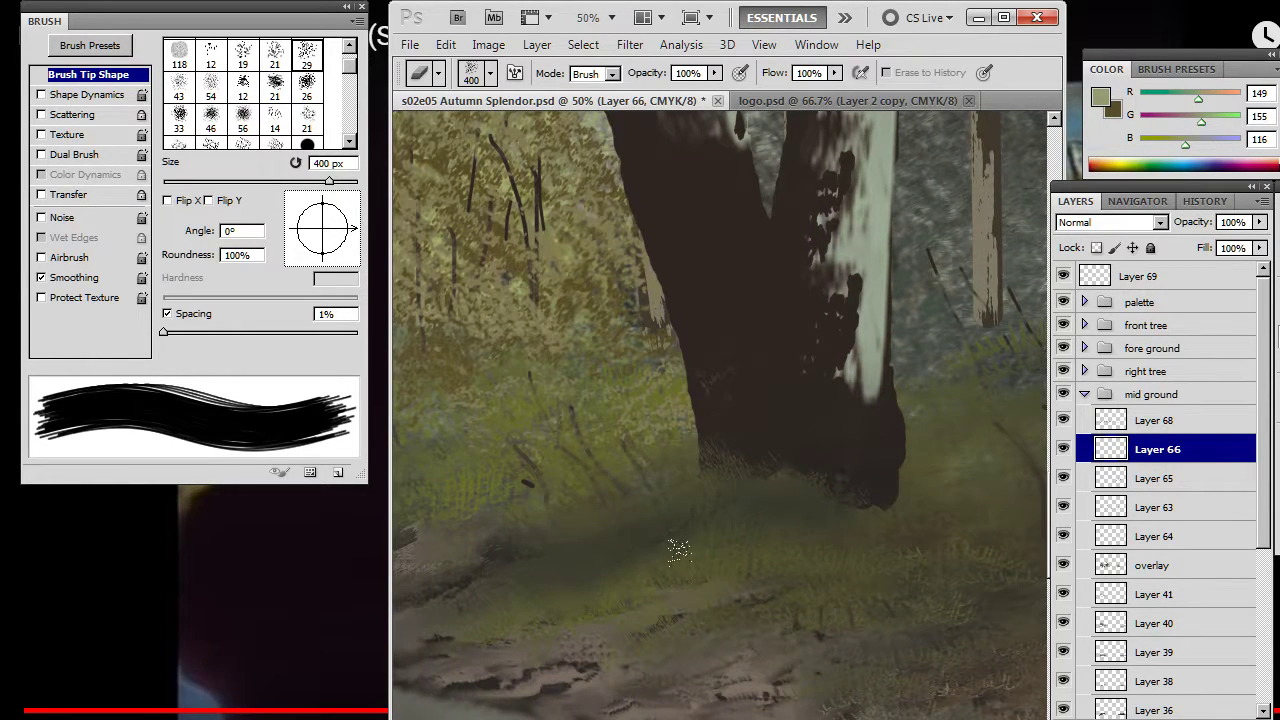
- Collapse the mid ground group and review the whole painting
{"action": "left_click_drag", "start_coordinate": [862, 570], "coordinate": [770, 545]}
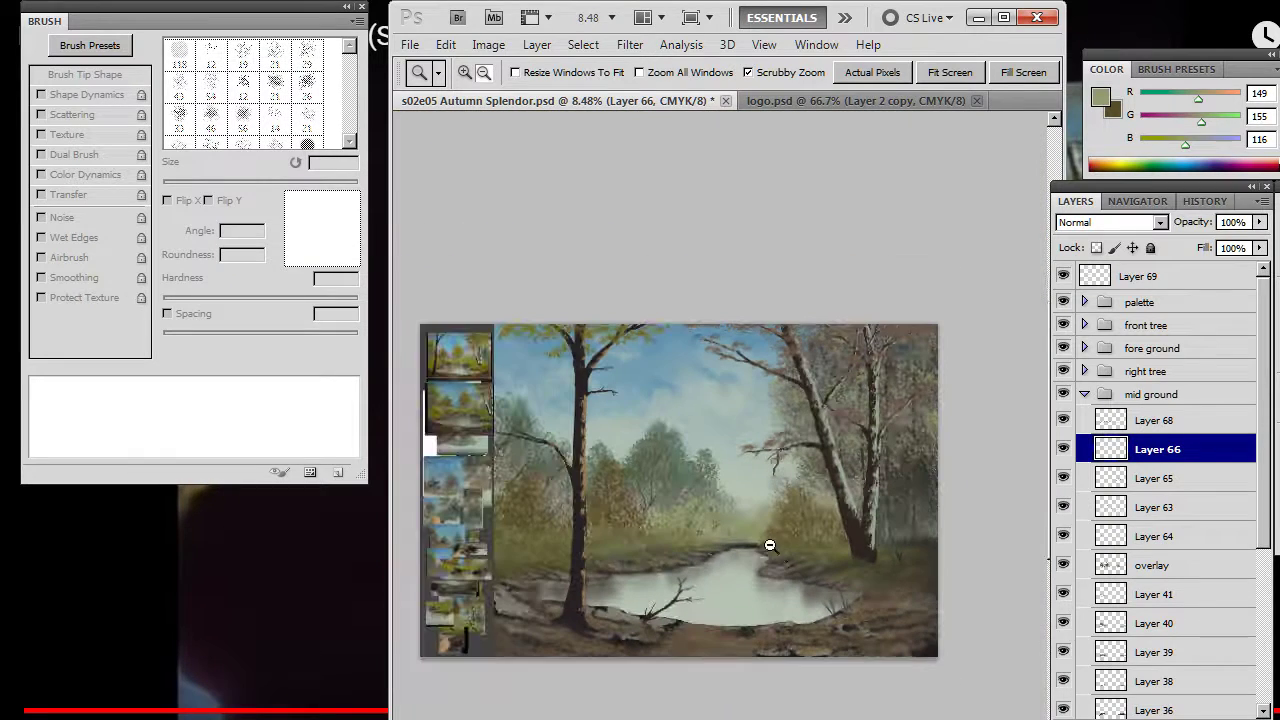
{"action": "left_click", "coordinate": [1084, 396]}
{"action": "mouse_move", "coordinate": [729, 525]}
{"action": "left_mouse_down"}
{"action": "mouse_move", "coordinate": [787, 523]}
{"action": "mouse_move", "coordinate": [724, 549]}
{"action": "left_mouse_up"}
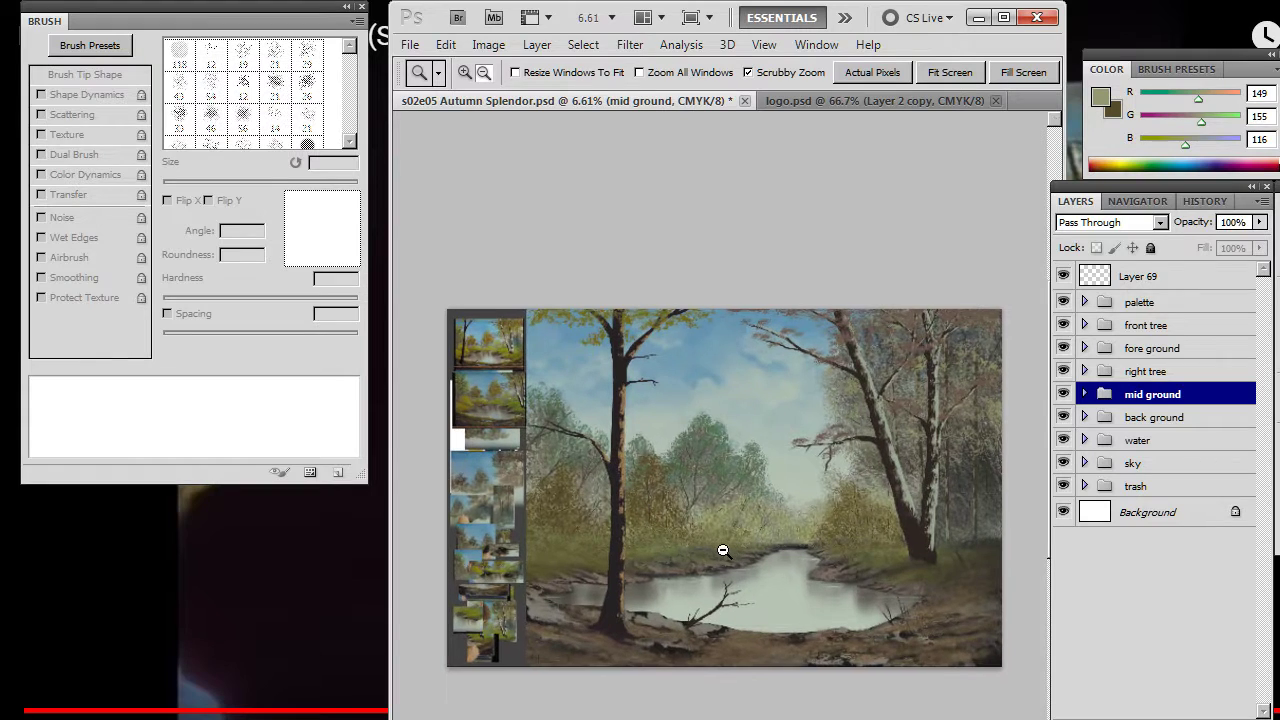